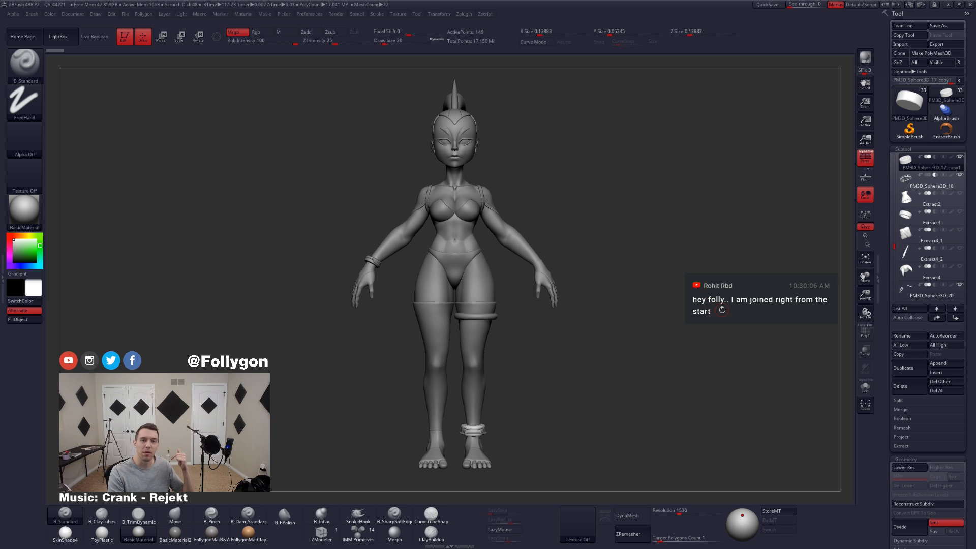
{"action": "key", "text": "XF86AudioLowerVolume"}
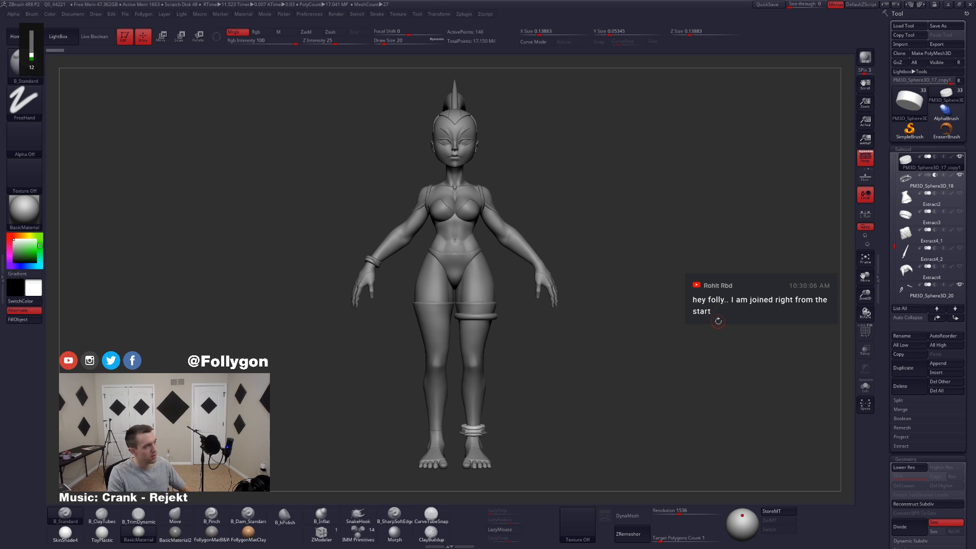
{"action": "key", "text": "ctrl+space"}
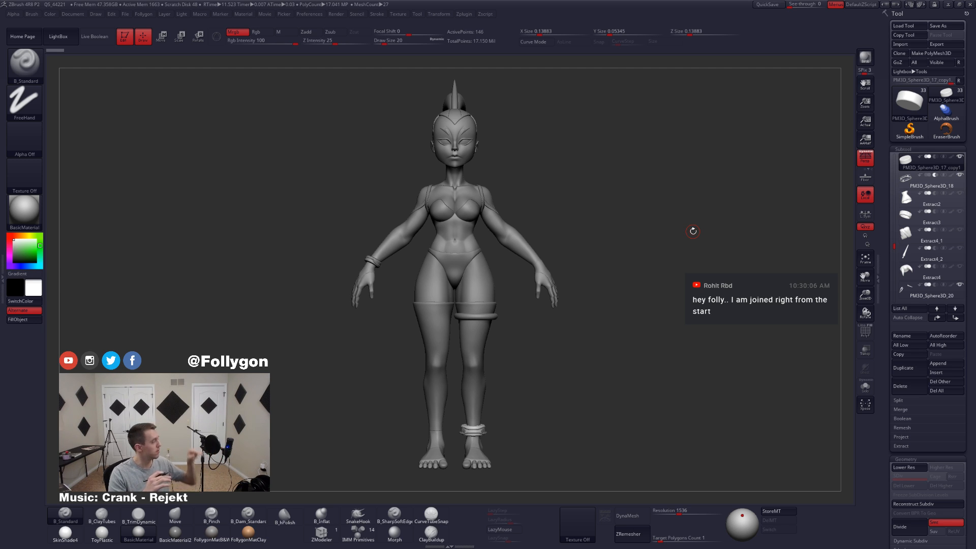
{"action": "key", "text": "XF86AudioLowerVolume"}
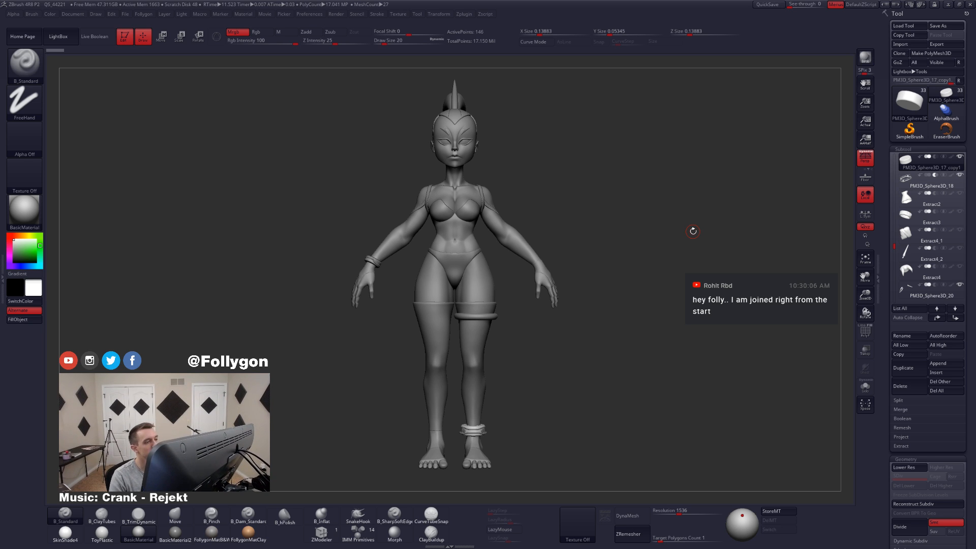
{"action": "key", "text": "ctrl+shift+f"}
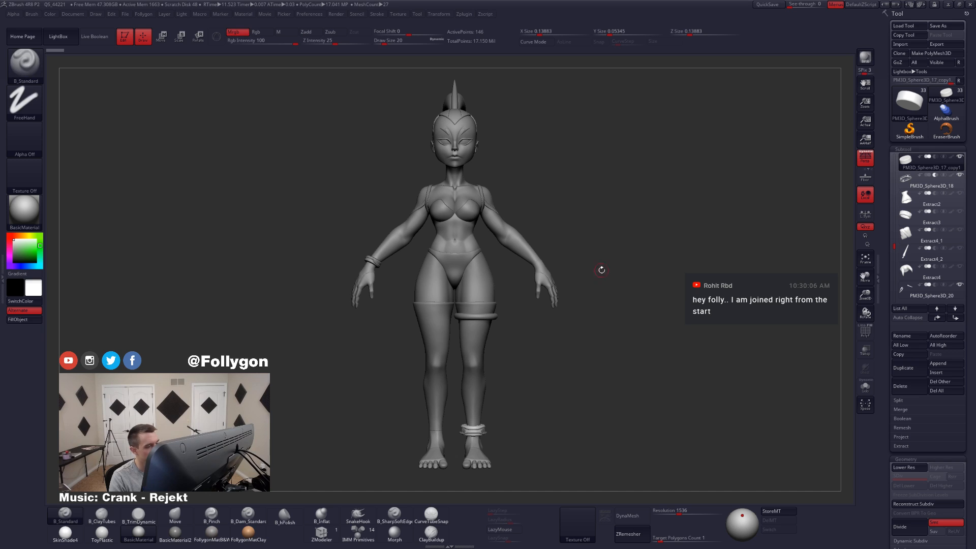
{"action": "left_click_drag", "start_coordinate": [594, 247], "coordinate": [599, 248], "text": "alt"}
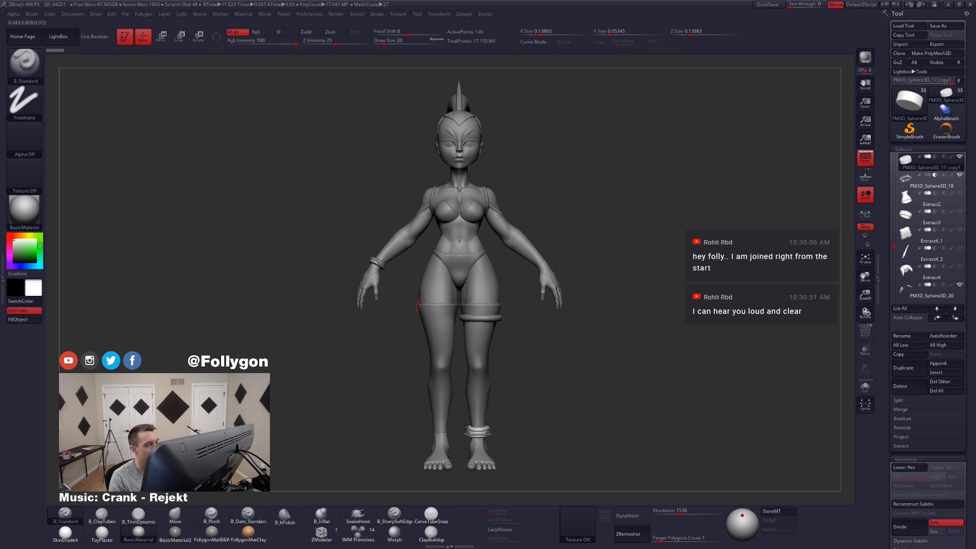
{"action": "left_click_drag", "start_coordinate": [401, 282], "coordinate": [568, 242]}
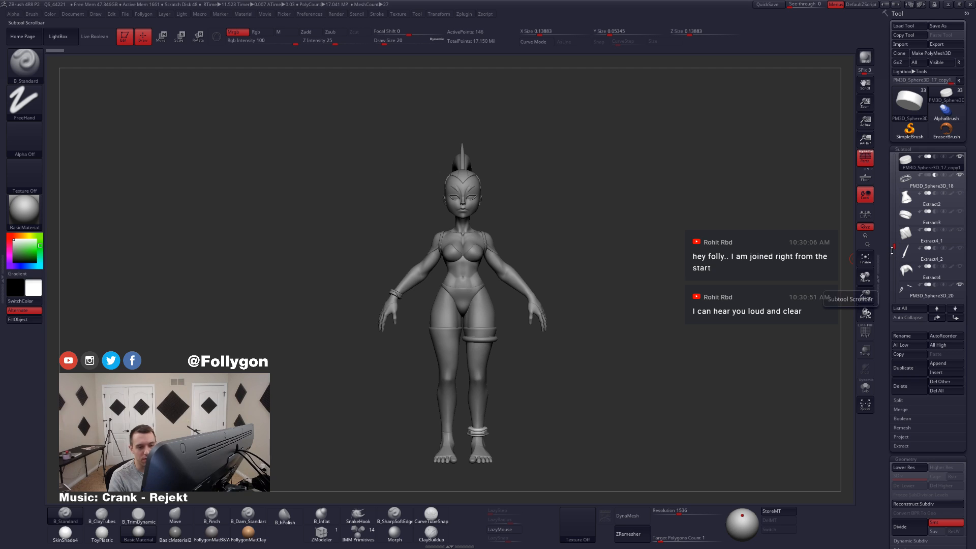
{"action": "key", "text": "XF86AudioLowerVolume"}
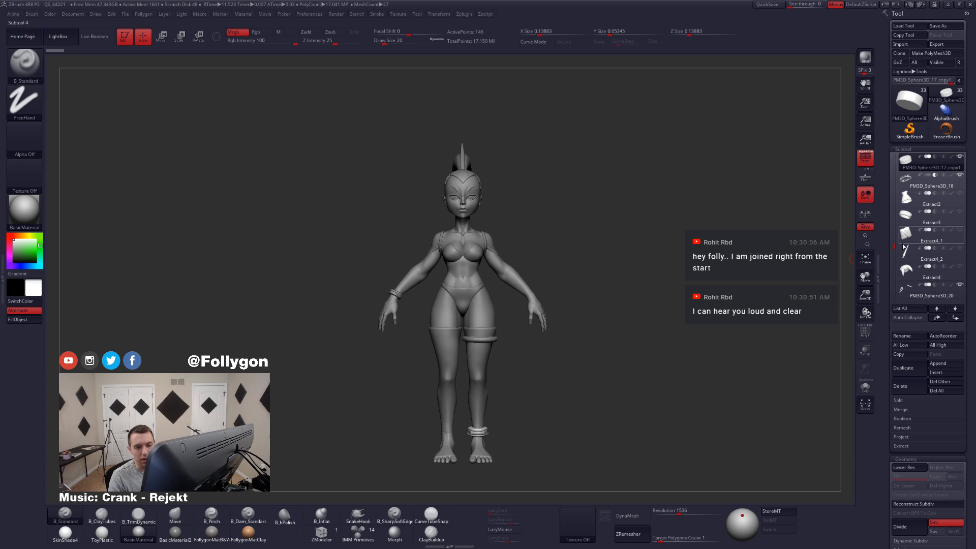
Step: Turn on the visibility of all hidden subtools so the ears, ponytail, top and skirt show on the character
{"action": "left_click_drag", "start_coordinate": [895, 239], "coordinate": [891, 231]}
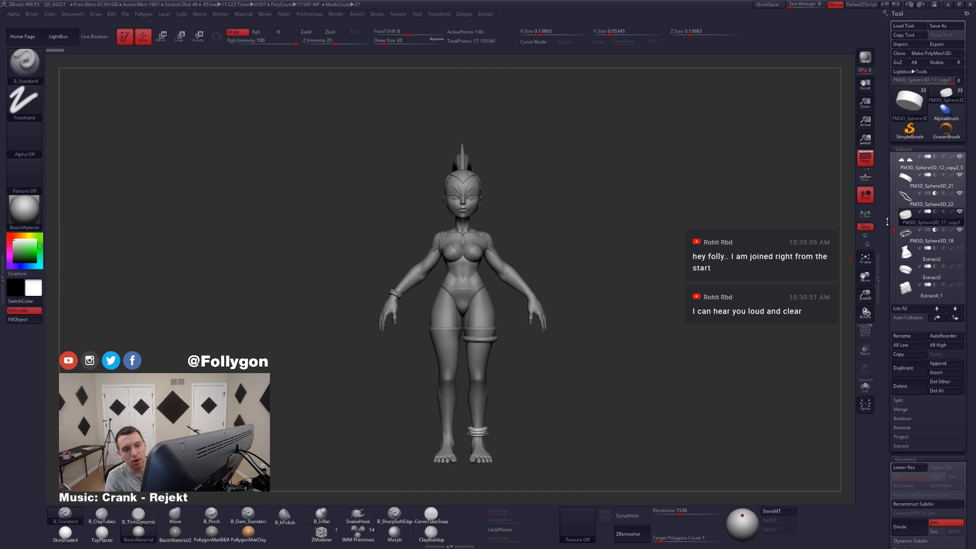
{"action": "left_click_drag", "start_coordinate": [894, 230], "coordinate": [898, 244]}
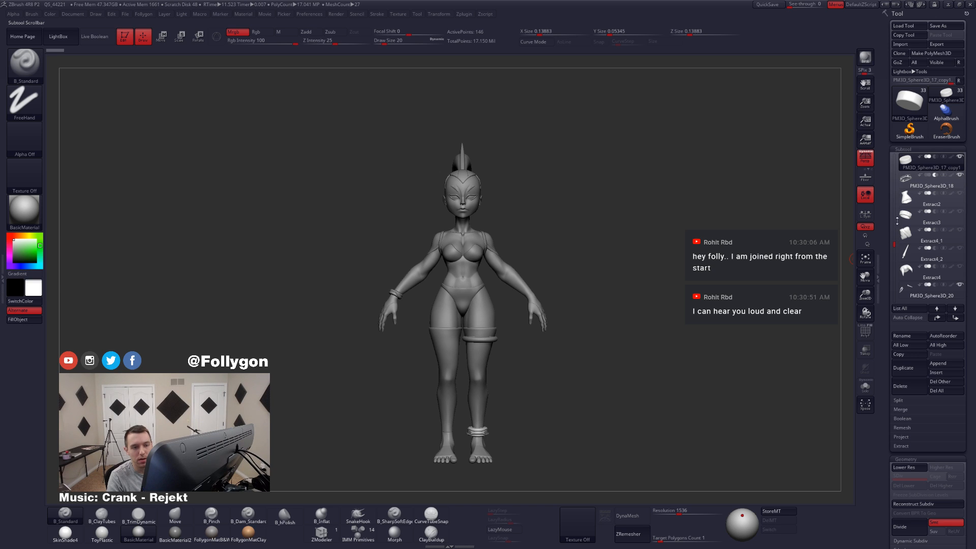
{"action": "left_click", "coordinate": [904, 164], "text": "shift"}
{"action": "left_click", "coordinate": [905, 165], "text": "shift"}
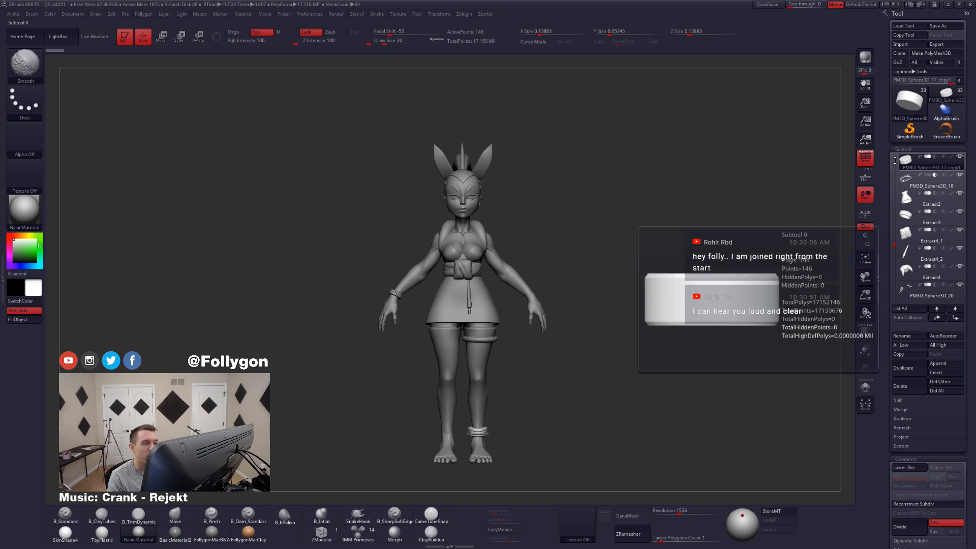
{"action": "right_click_drag", "start_coordinate": [481, 320], "coordinate": [579, 273]}
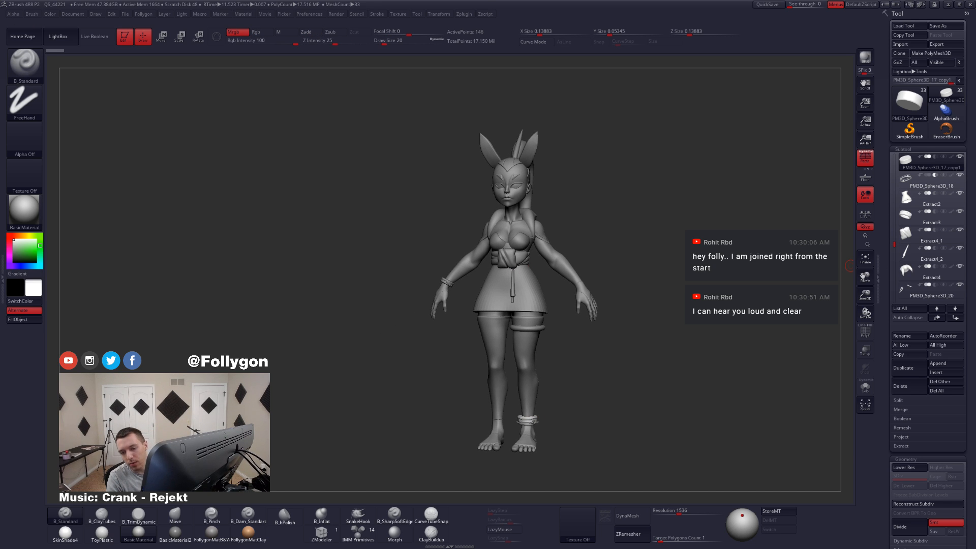
{"action": "key", "text": "alt+Tab"}
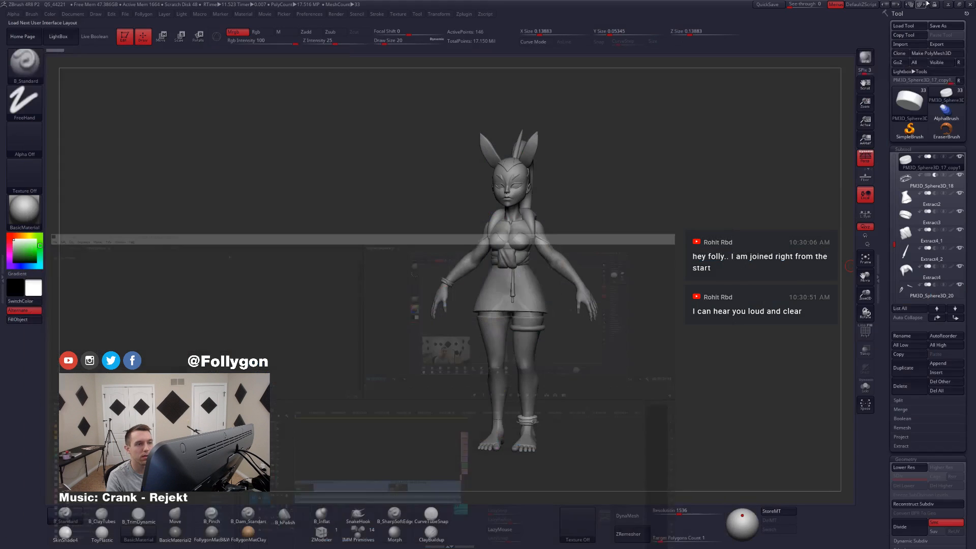
{"action": "left_click", "coordinate": [931, 4]}
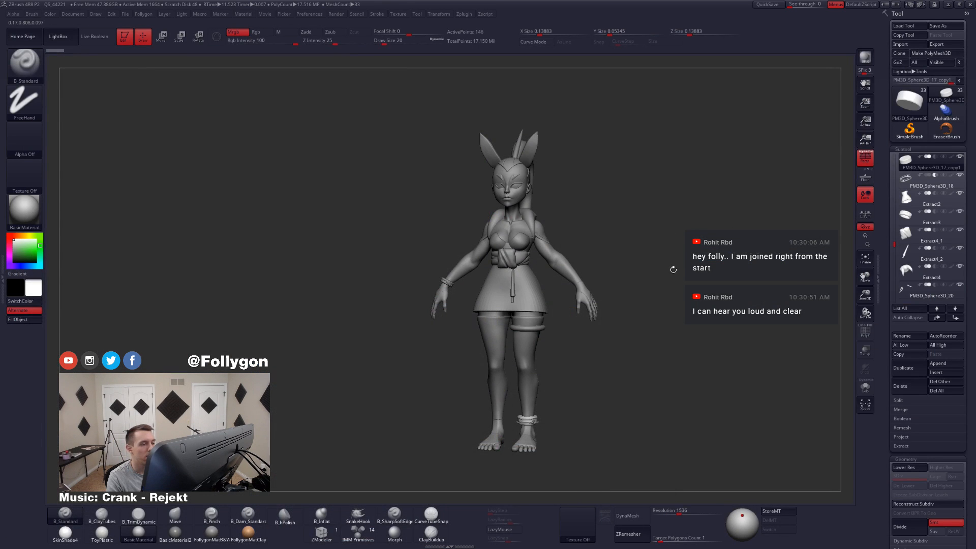
{"action": "key", "text": "alt+Tab"}
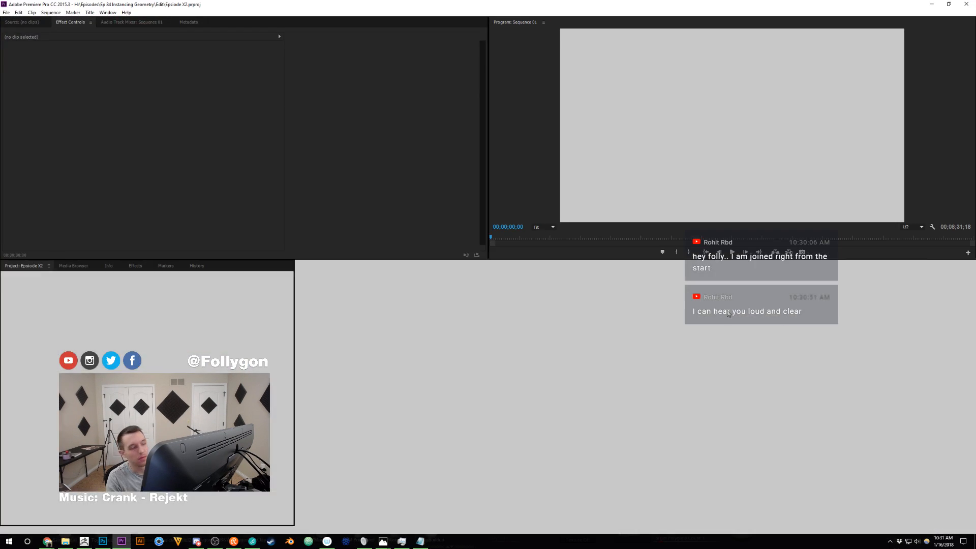
{"action": "left_click", "coordinate": [932, 4]}
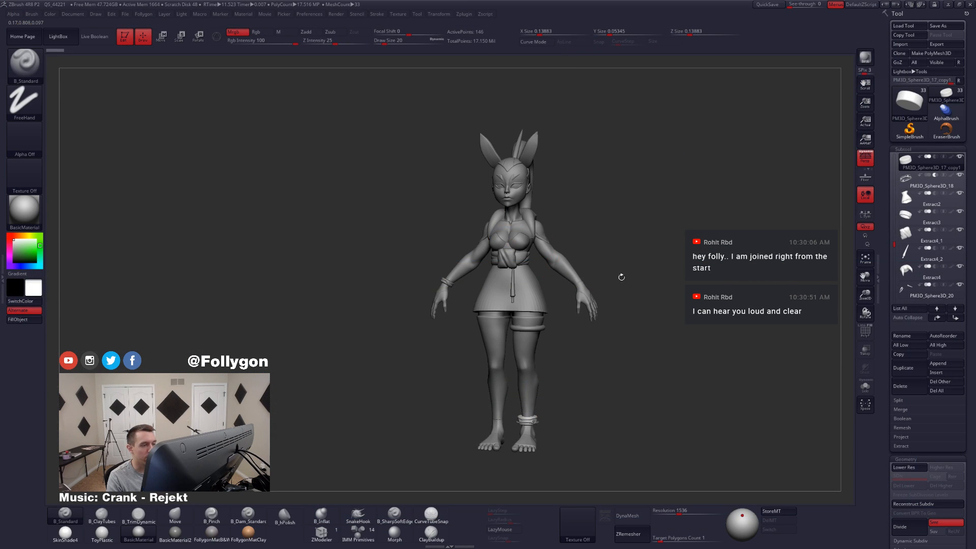
Step: Choose the Move brush and set its draw size to 77
{"action": "left_click_drag", "start_coordinate": [637, 265], "coordinate": [614, 262], "text": "alt"}
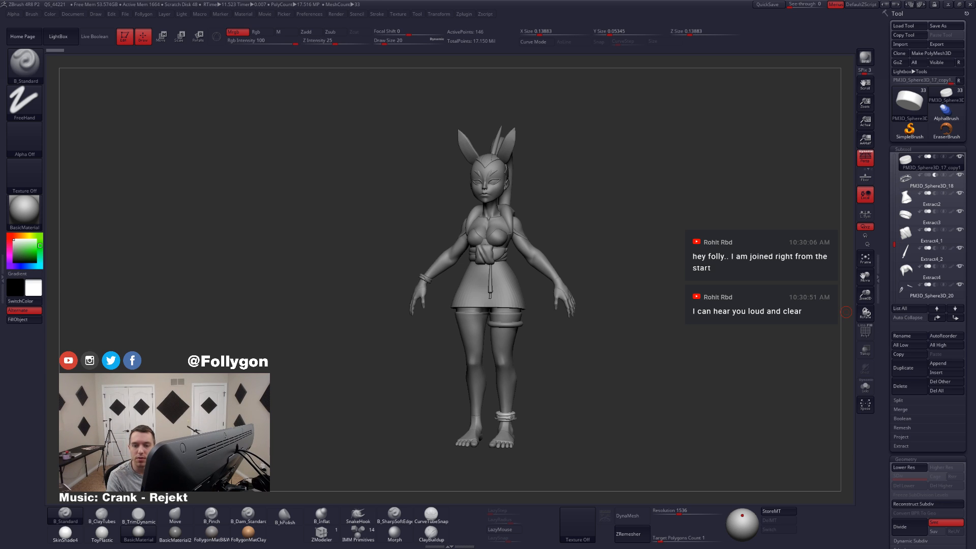
{"action": "left_click_drag", "start_coordinate": [585, 257], "coordinate": [621, 266], "text": "shift"}
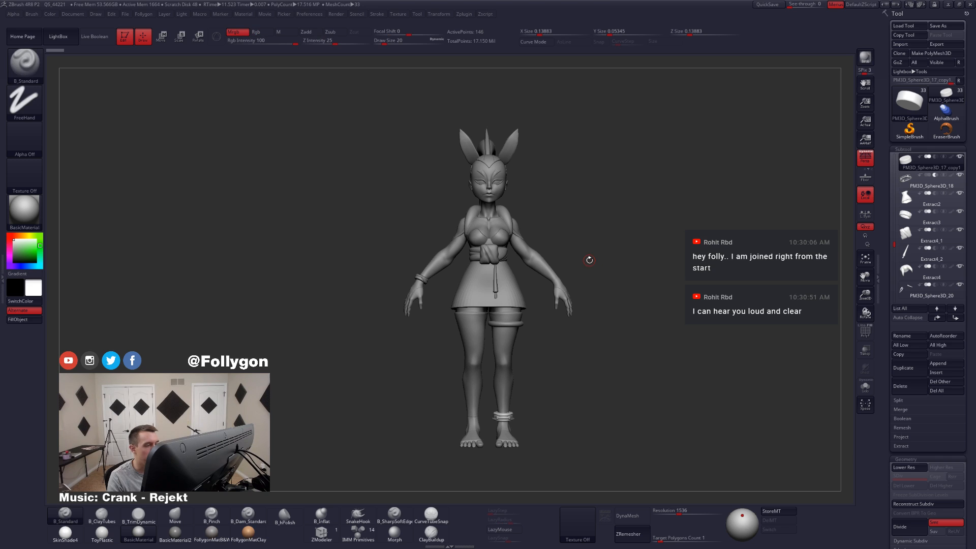
{"action": "key", "text": "space"}
{"action": "left_click_drag", "start_coordinate": [587, 230], "coordinate": [594, 229]}
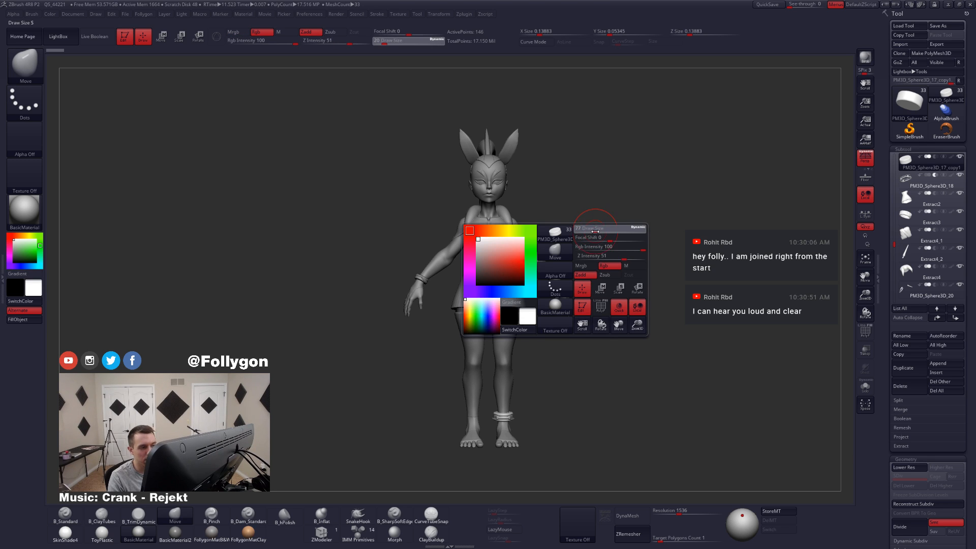
{"action": "left_click_drag", "start_coordinate": [686, 274], "coordinate": [680, 276], "text": "alt"}
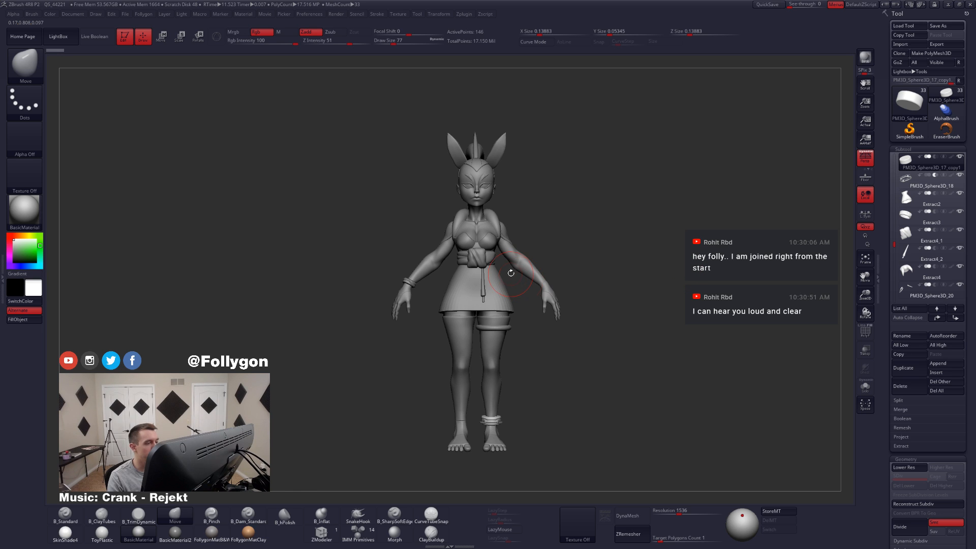
Step: Examine the dressed character from front, three-quarter and side views, including the legs and feet
{"action": "mouse_move", "coordinate": [504, 272]}
{"action": "left_mouse_down"}
{"action": "mouse_move", "coordinate": [483, 275]}
{"action": "mouse_move", "coordinate": [549, 275]}
{"action": "left_mouse_up"}
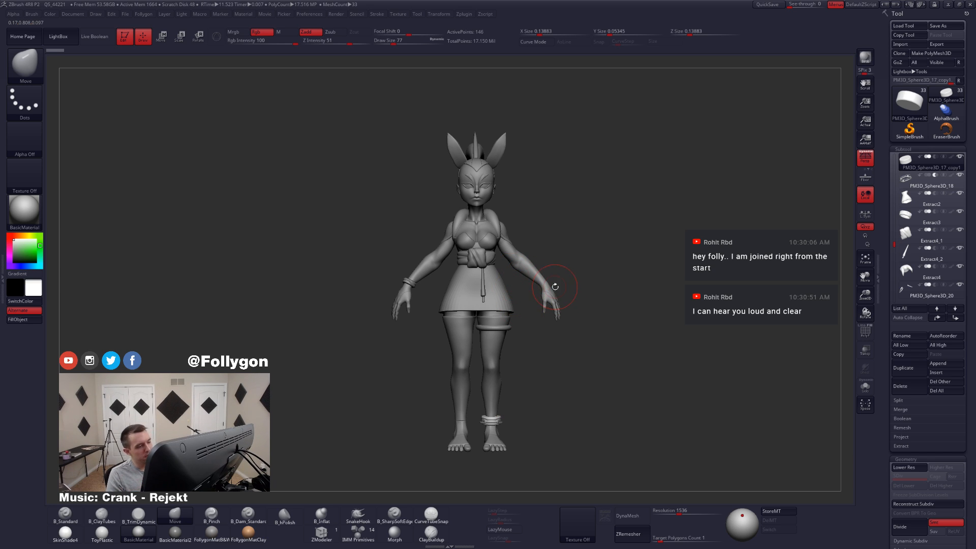
{"action": "mouse_move", "coordinate": [492, 425]}
{"action": "right_mouse_down", "text": "alt"}
{"action": "mouse_move", "coordinate": [492, 343]}
{"action": "mouse_move", "coordinate": [475, 367]}
{"action": "right_mouse_up", "text": "alt"}
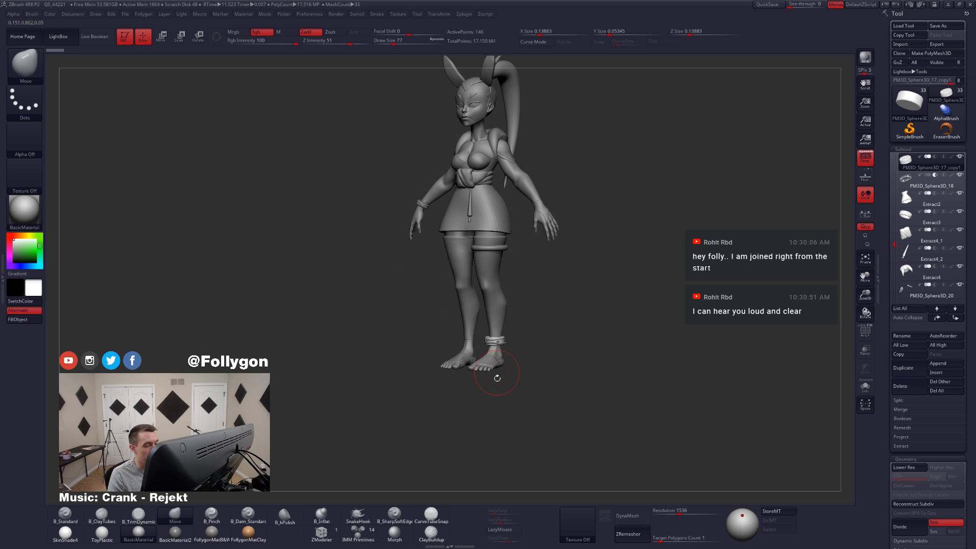
{"action": "right_click_drag", "start_coordinate": [498, 356], "coordinate": [416, 305]}
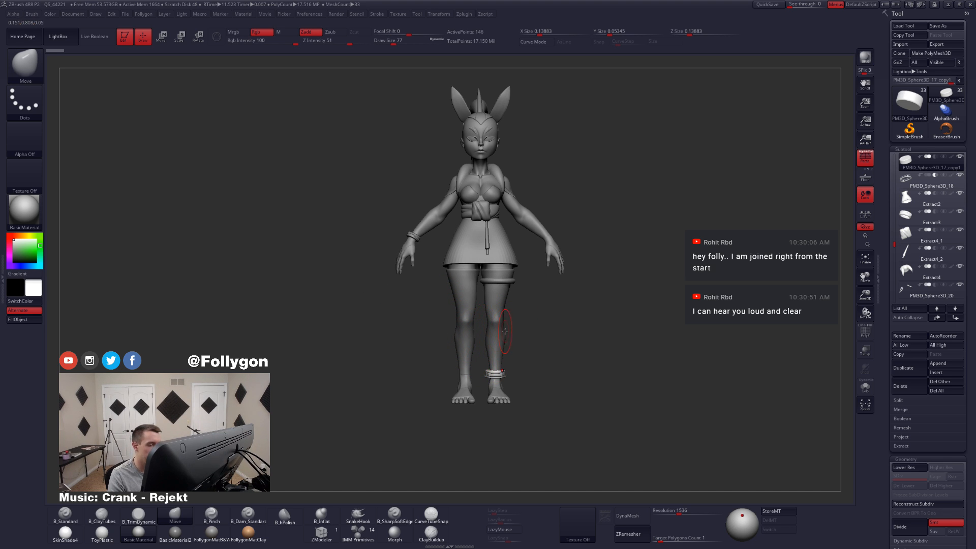
{"action": "mouse_move", "coordinate": [535, 390]}
{"action": "right_mouse_down", "text": "shift"}
{"action": "mouse_move", "coordinate": [524, 380]}
{"action": "mouse_move", "coordinate": [531, 370]}
{"action": "right_mouse_up", "text": "shift"}
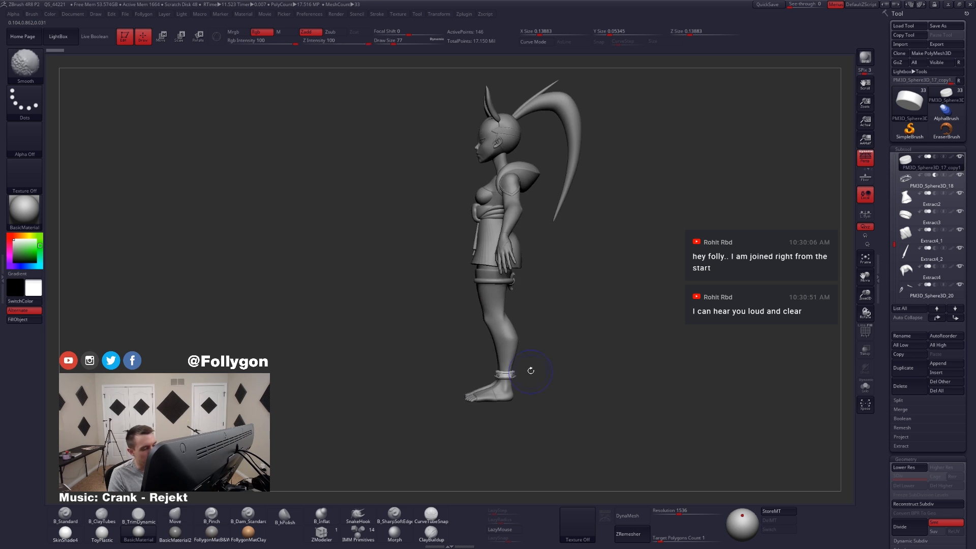
{"action": "mouse_move", "coordinate": [478, 404]}
{"action": "right_mouse_down", "text": "alt"}
{"action": "mouse_move", "coordinate": [485, 426]}
{"action": "mouse_move", "coordinate": [486, 396]}
{"action": "mouse_move", "coordinate": [521, 393]}
{"action": "mouse_move", "coordinate": [499, 399]}
{"action": "right_mouse_up", "text": "alt"}
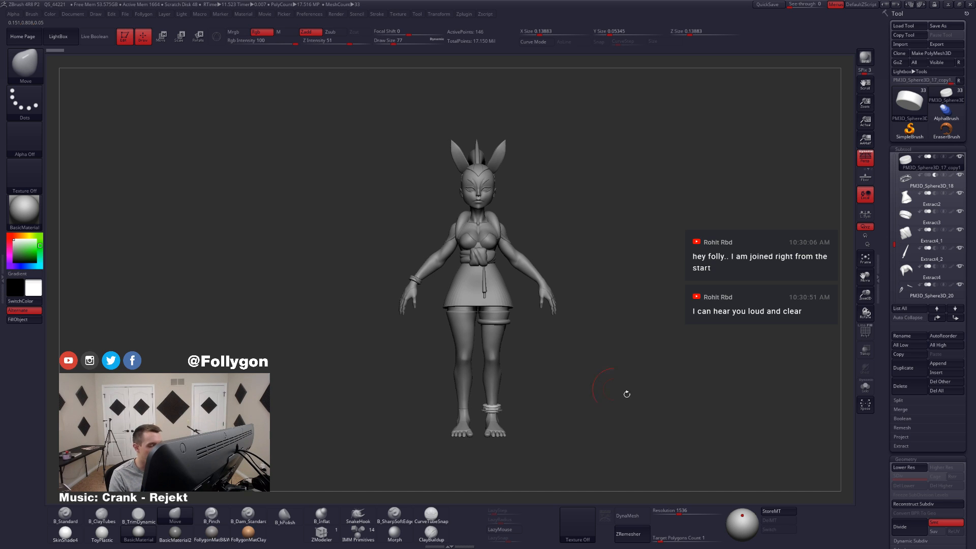
{"action": "mouse_move", "coordinate": [526, 413]}
{"action": "left_mouse_down", "text": "alt"}
{"action": "mouse_move", "coordinate": [558, 368]}
{"action": "mouse_move", "coordinate": [541, 418]}
{"action": "left_mouse_up", "text": "alt"}
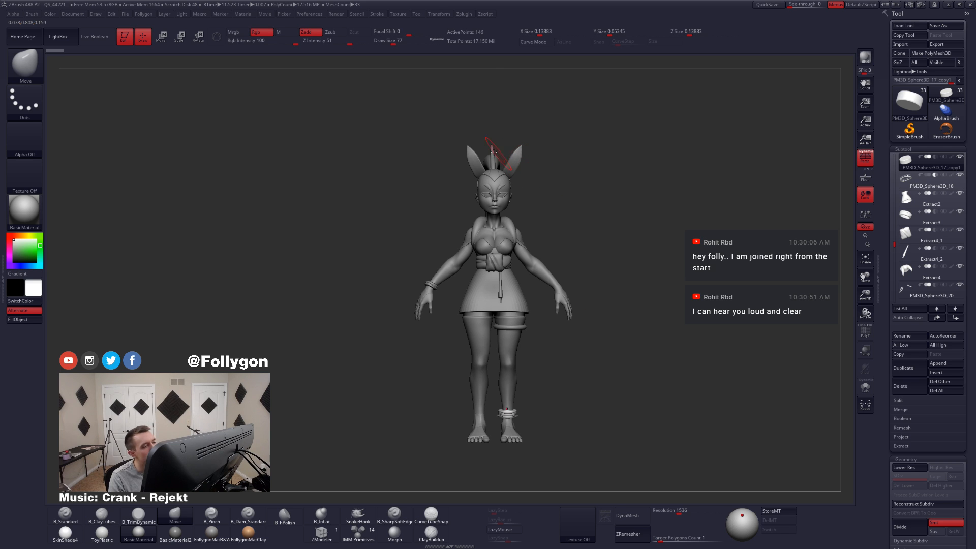
Step: Hide the ears subtool, select the ponytail subtool Toon Female 3_4 and view the character from behind
{"action": "left_click", "coordinate": [508, 165], "text": "alt"}
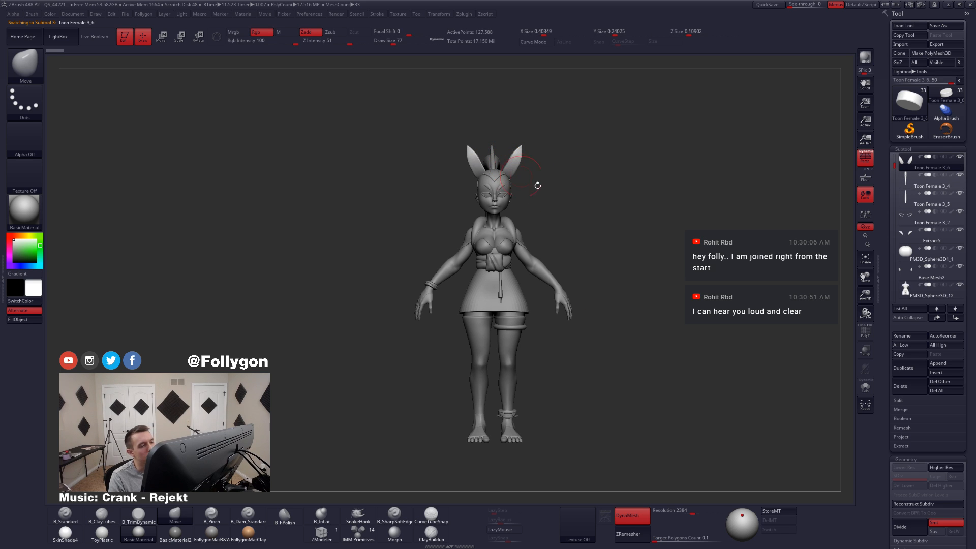
{"action": "left_click", "coordinate": [910, 180]}
{"action": "mouse_move", "coordinate": [529, 301]}
{"action": "left_mouse_down"}
{"action": "mouse_move", "coordinate": [571, 291]}
{"action": "mouse_move", "coordinate": [523, 295]}
{"action": "left_mouse_up"}
{"action": "left_click_drag", "start_coordinate": [466, 280], "coordinate": [554, 277]}
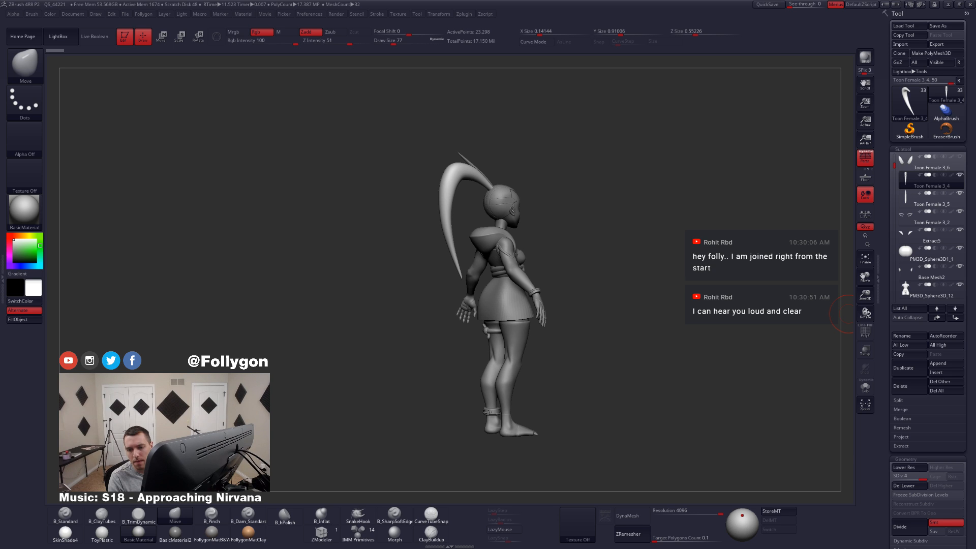
{"action": "key", "text": "XF86AudioLowerVolume"}
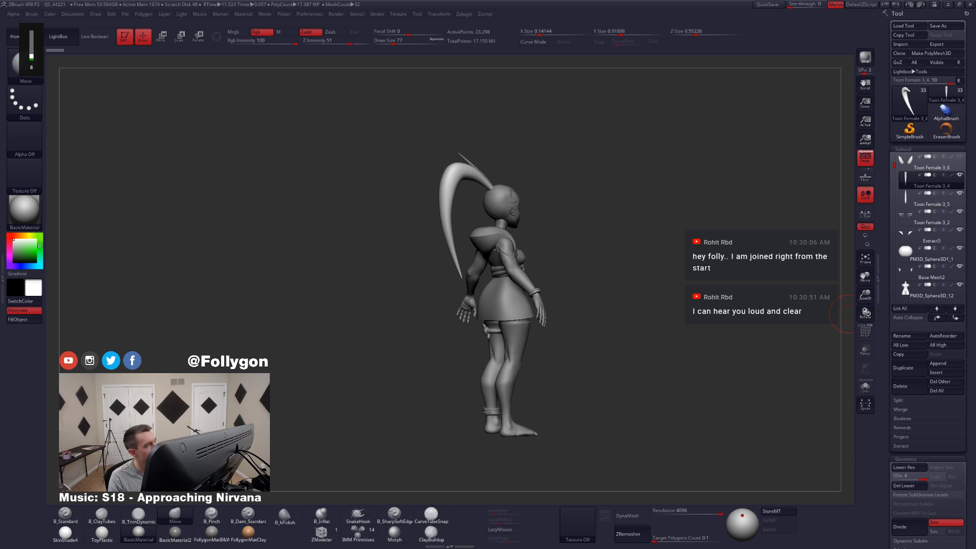
{"action": "right_click_drag", "start_coordinate": [461, 294], "coordinate": [513, 292]}
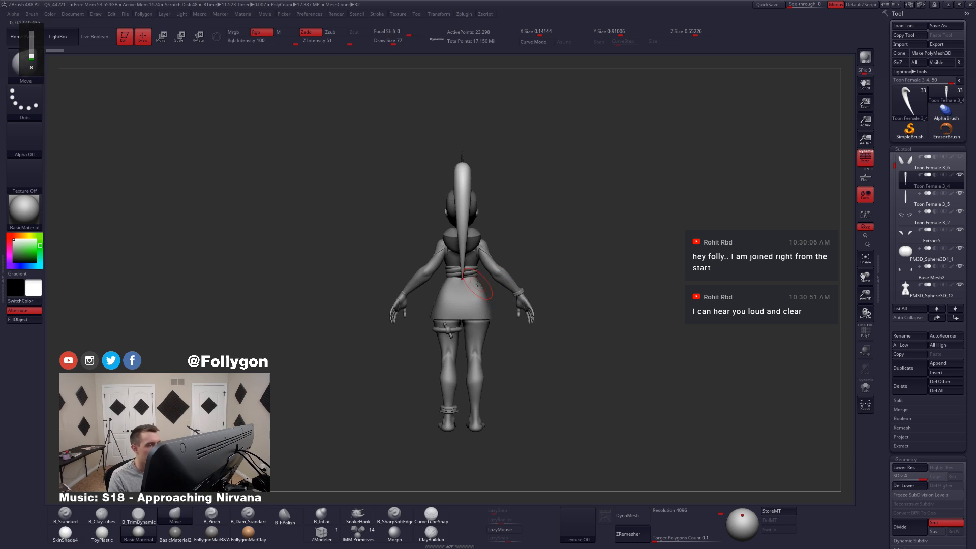
{"action": "right_click_drag", "start_coordinate": [464, 272], "coordinate": [505, 294], "text": "ctrl"}
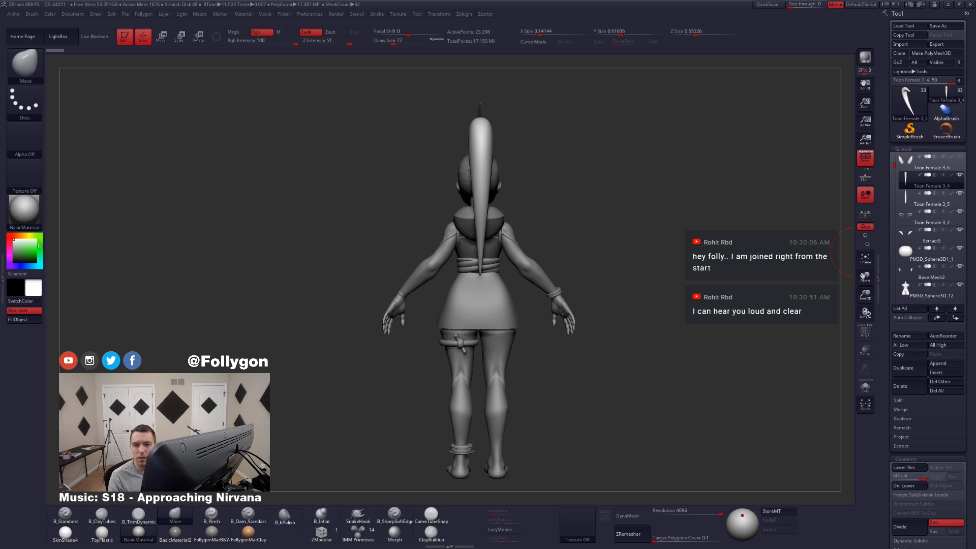
Step: Switch to Photoshop and enlarge the window of the Changes.psd concept art to show more of the character beside the model
{"action": "left_click_drag", "start_coordinate": [975, 57], "coordinate": [801, 105]}
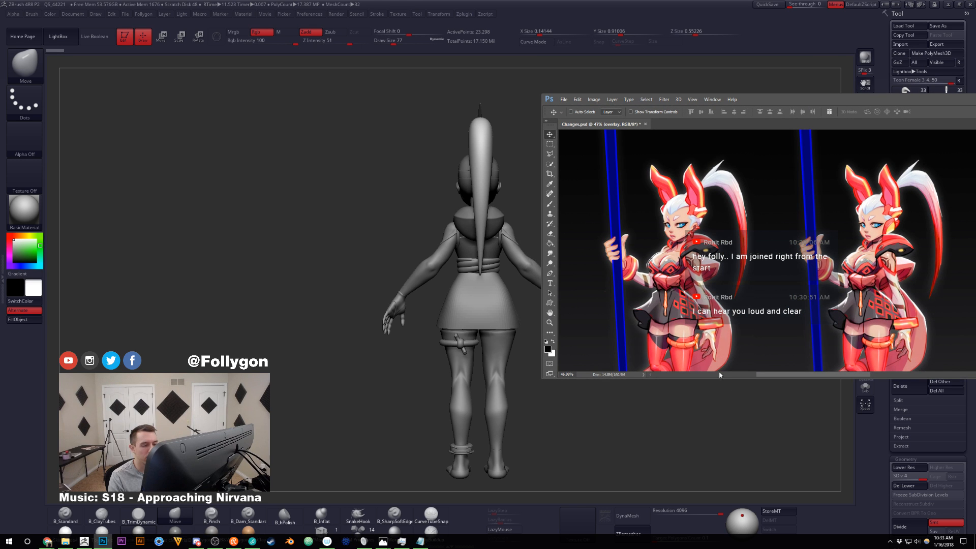
{"action": "left_click", "coordinate": [704, 390]}
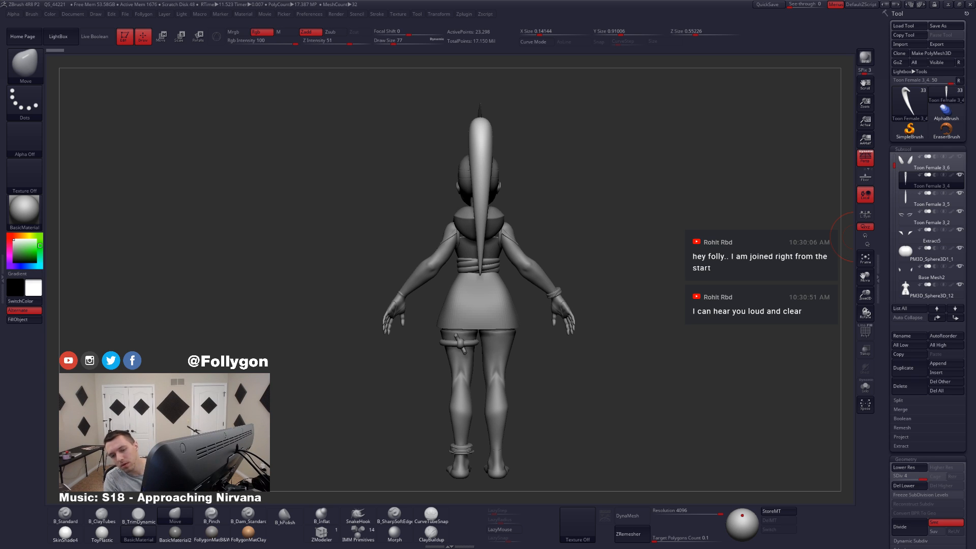
{"action": "key", "text": "alt+Tab"}
{"action": "left_click", "coordinate": [707, 384]}
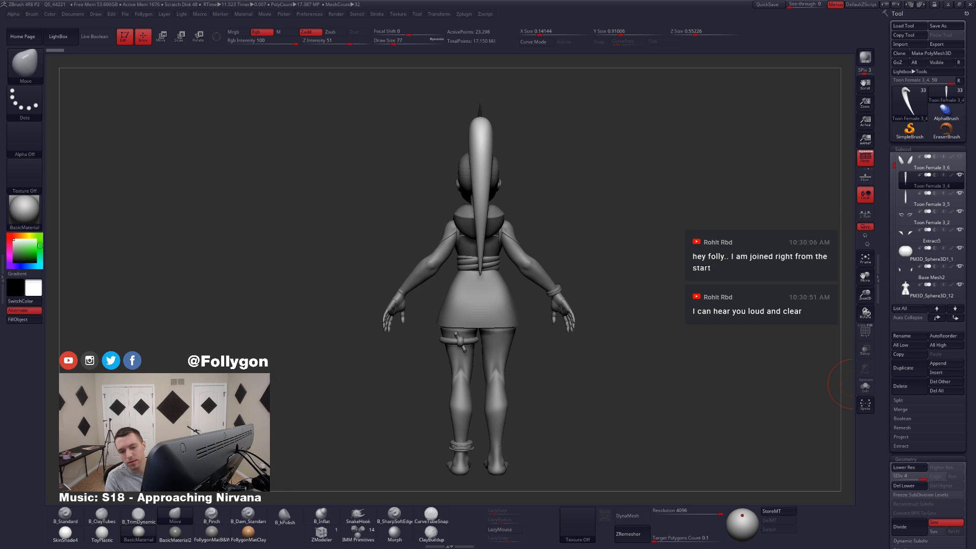
{"action": "key", "text": "alt+Tab"}
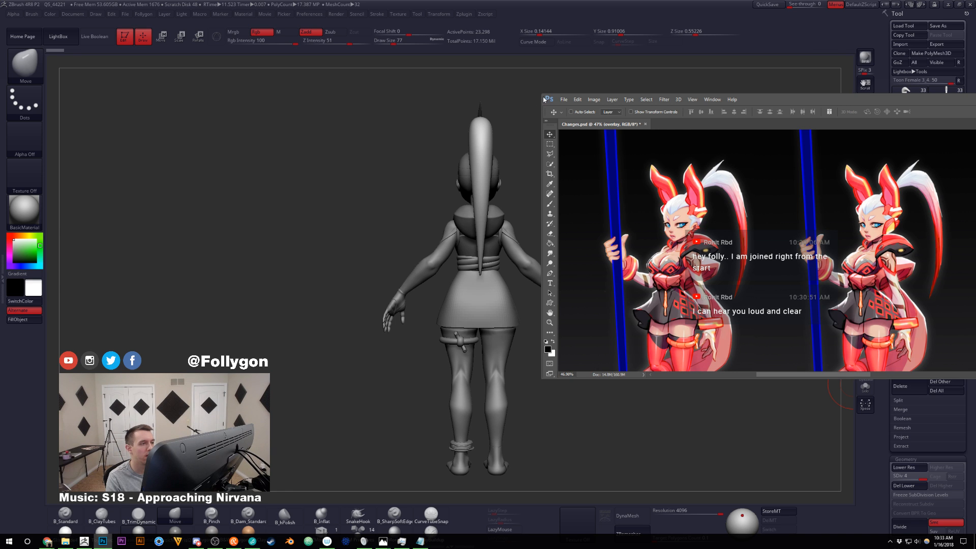
{"action": "left_click_drag", "start_coordinate": [541, 95], "coordinate": [568, 19]}
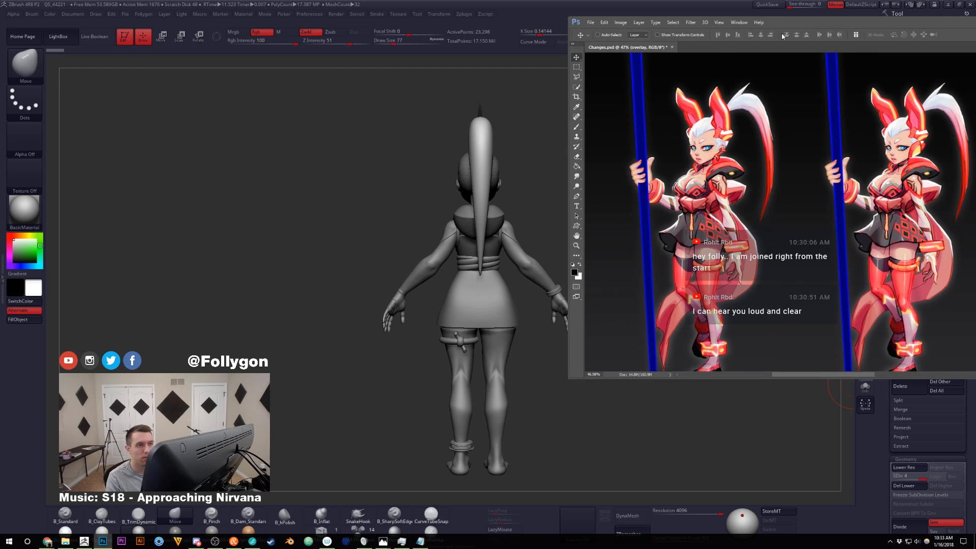
Step: Reposition and narrow the Changes.psd window, bring the full-length character into view, and move the window clear of the sculpt
{"action": "left_click_drag", "start_coordinate": [791, 26], "coordinate": [779, 116]}
{"action": "scroll", "coordinate": [711, 204], "scroll_direction": "down", "scroll_amount": 3}
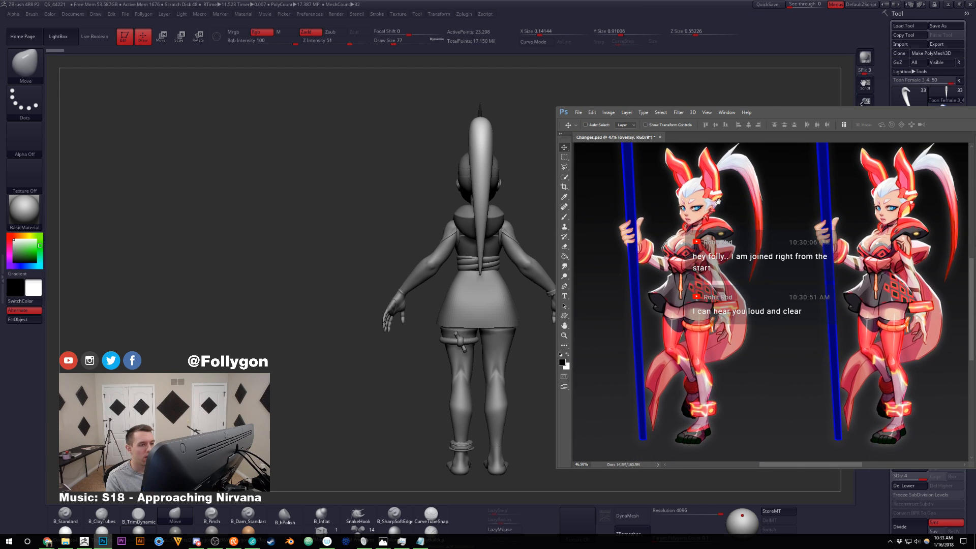
{"action": "left_click_drag", "start_coordinate": [713, 212], "coordinate": [680, 245]}
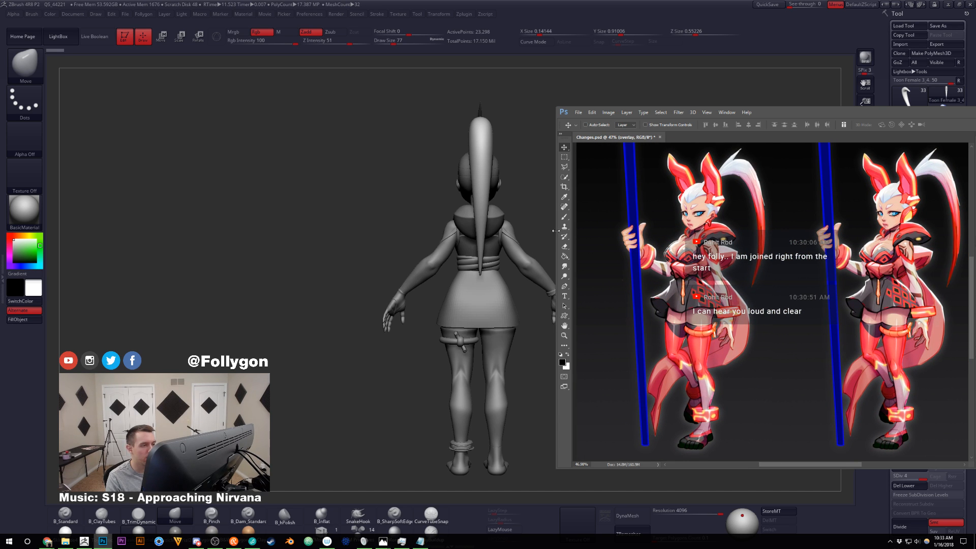
{"action": "left_click_drag", "start_coordinate": [556, 231], "coordinate": [628, 231]}
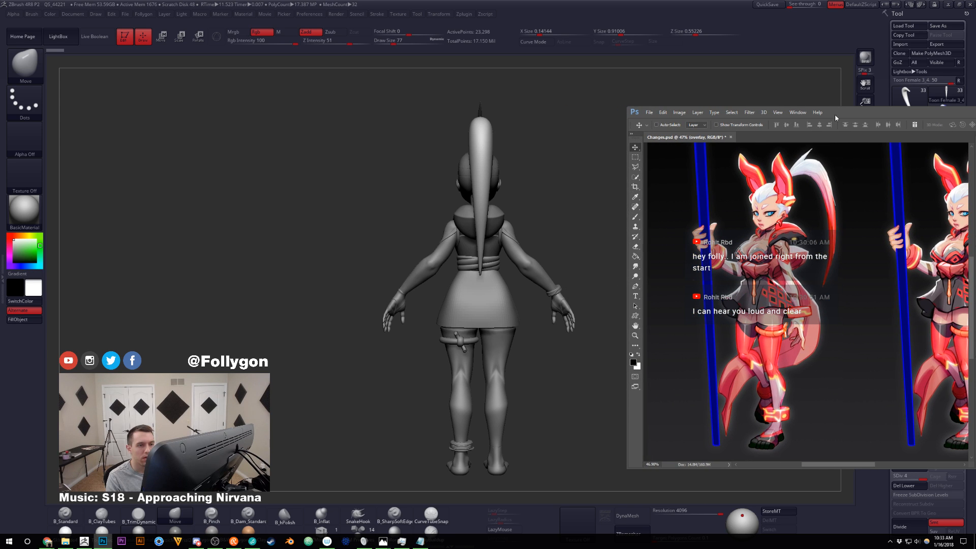
{"action": "left_click_drag", "start_coordinate": [845, 113], "coordinate": [905, 115]}
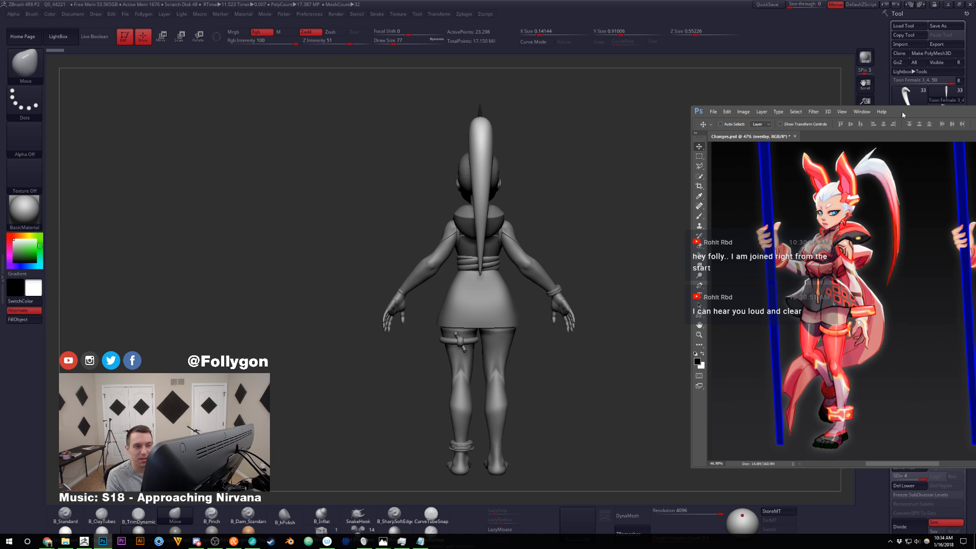
{"action": "left_click_drag", "start_coordinate": [904, 115], "coordinate": [975, 96]}
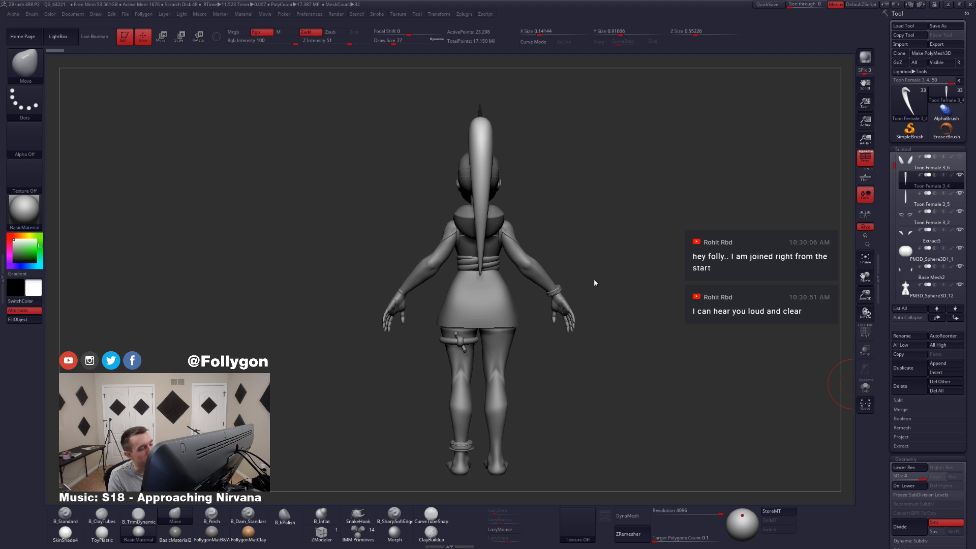
Step: Select the waist sash subtool Extract3 and toggle its polyframe display to check its polygroups from the front
{"action": "left_click", "coordinate": [491, 274], "text": "alt"}
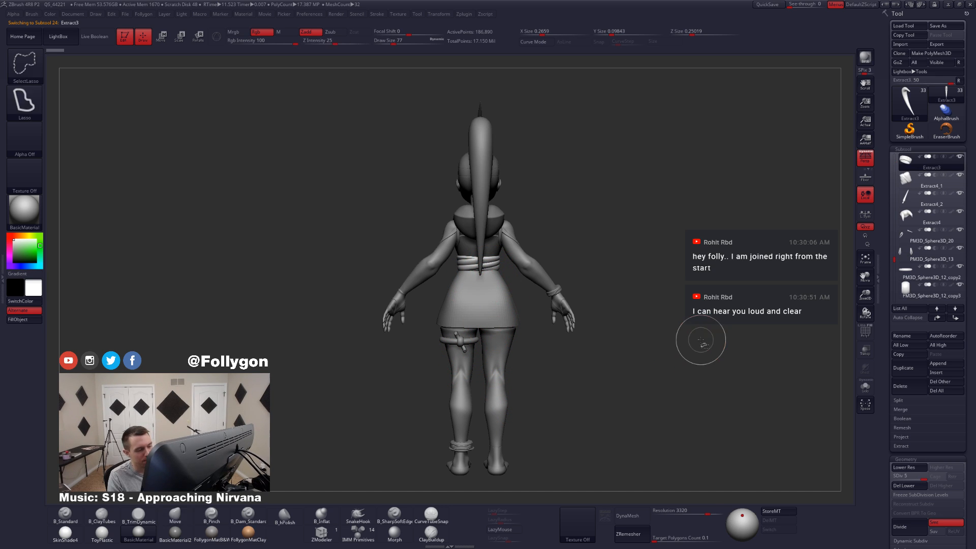
{"action": "key", "text": "ctrl+f"}
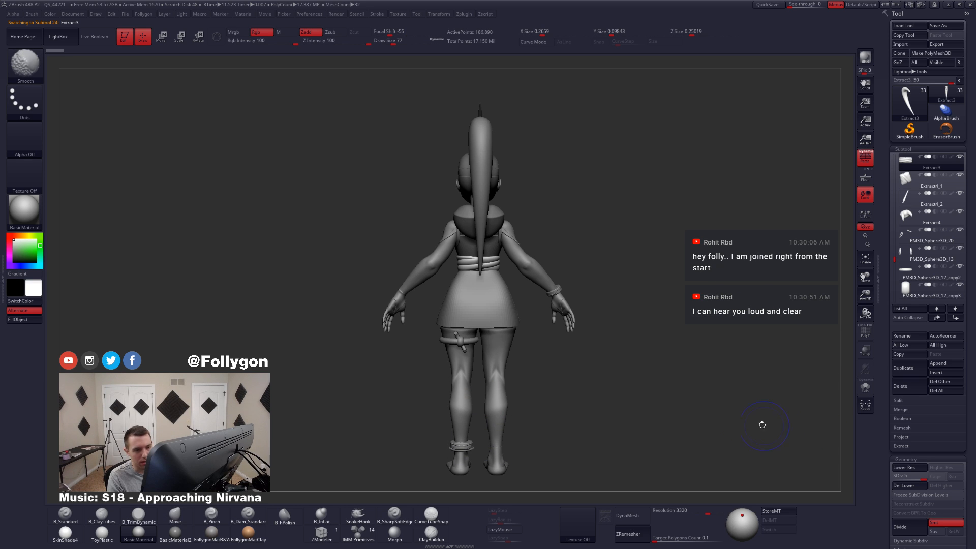
{"action": "key", "text": "shift+f"}
{"action": "key", "text": "shift+f"}
{"action": "left_click_drag", "start_coordinate": [366, 355], "coordinate": [799, 343]}
{"action": "key", "text": "shift+f"}
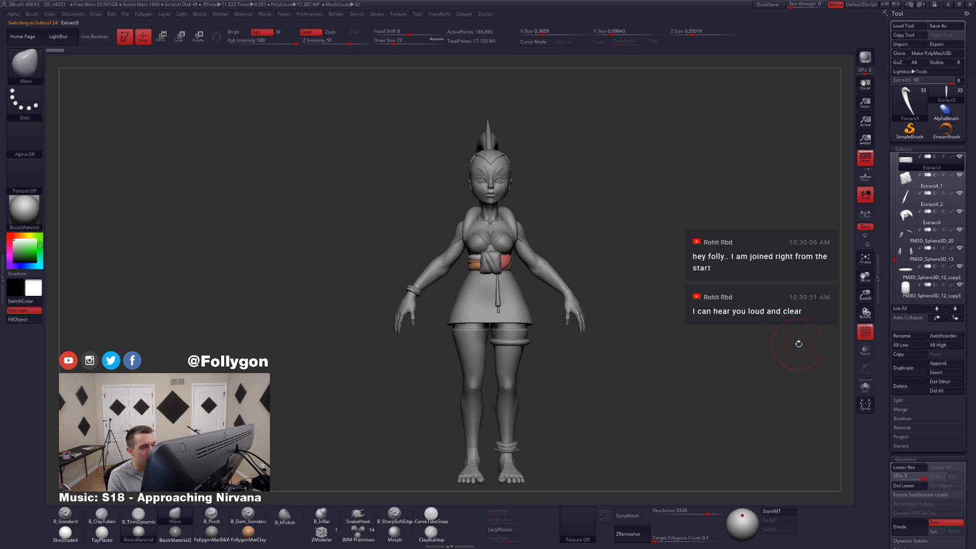
{"action": "left_click", "coordinate": [860, 330]}
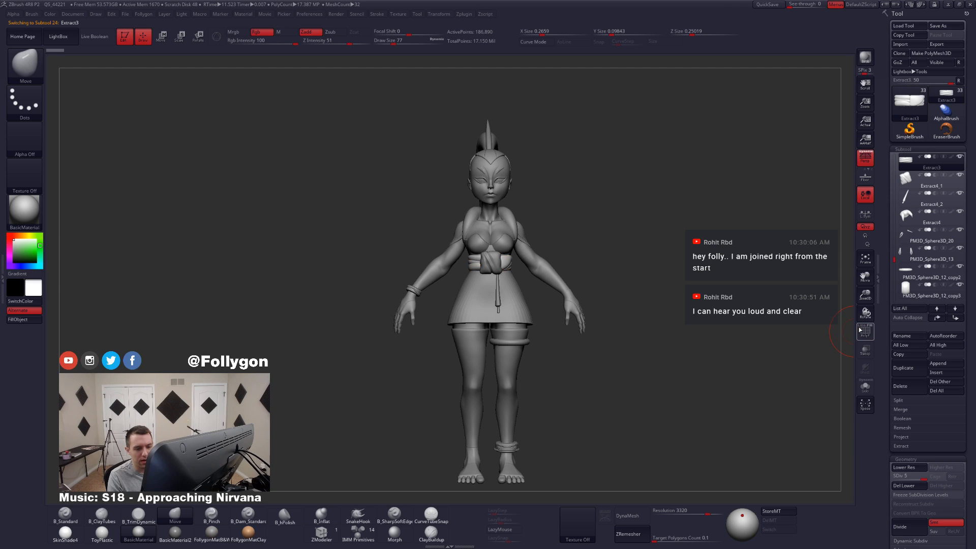
{"action": "left_click", "coordinate": [860, 330]}
{"action": "left_click", "coordinate": [860, 330]}
{"action": "left_click", "coordinate": [860, 330]}
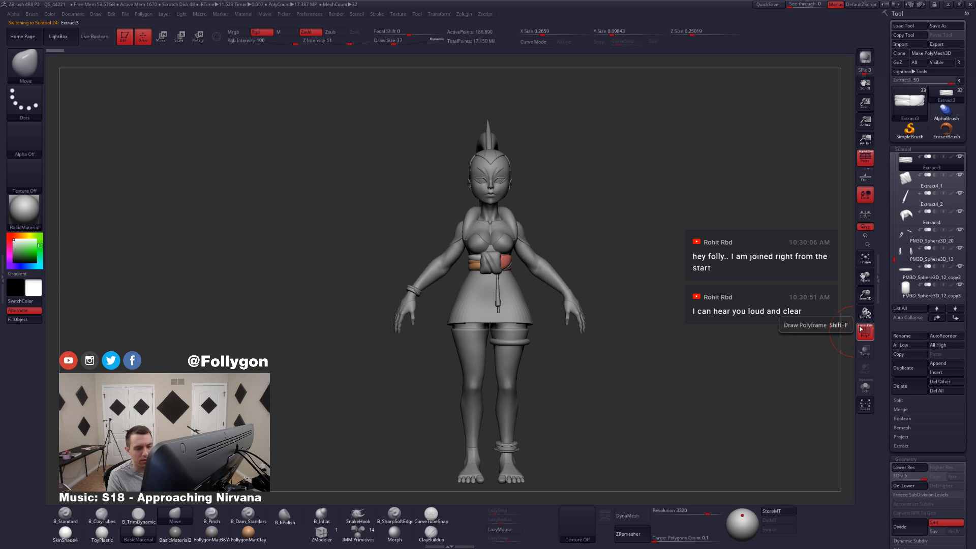
{"action": "key", "text": "shift+f"}
Step: Duplicate the waist sash subtool Extract3 and choose the CurveTubeSnap brush for the copy
{"action": "left_click_drag", "start_coordinate": [483, 305], "coordinate": [541, 308]}
{"action": "left_click", "coordinate": [904, 368]}
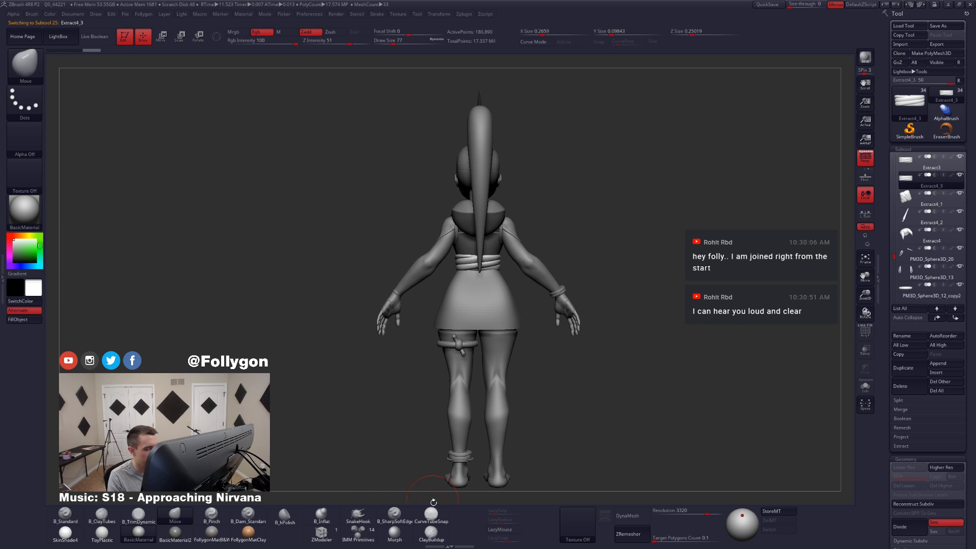
{"action": "left_click", "coordinate": [433, 522]}
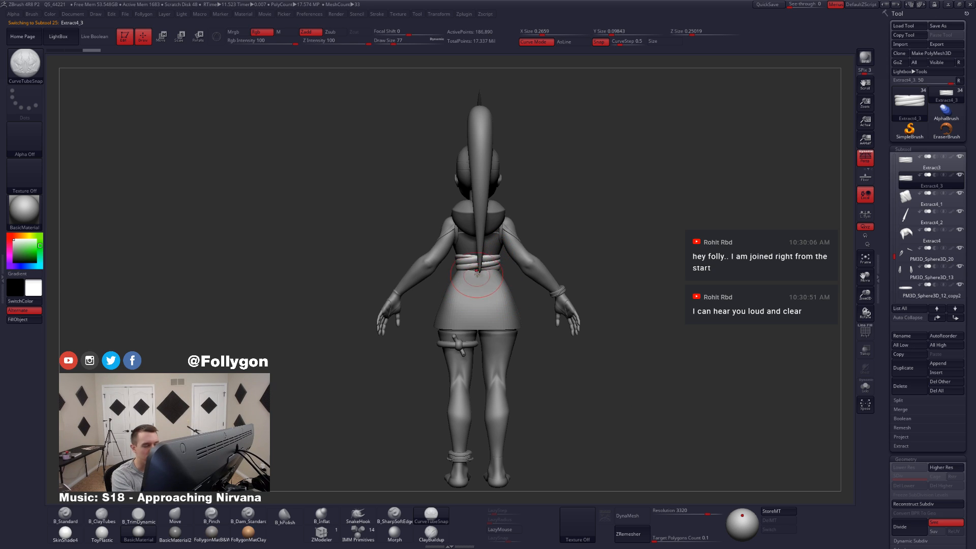
Step: Try a tube with draw size 65 from the back of the sash down past the feet, and undo it
{"action": "right_click_drag", "start_coordinate": [484, 271], "coordinate": [478, 268]}
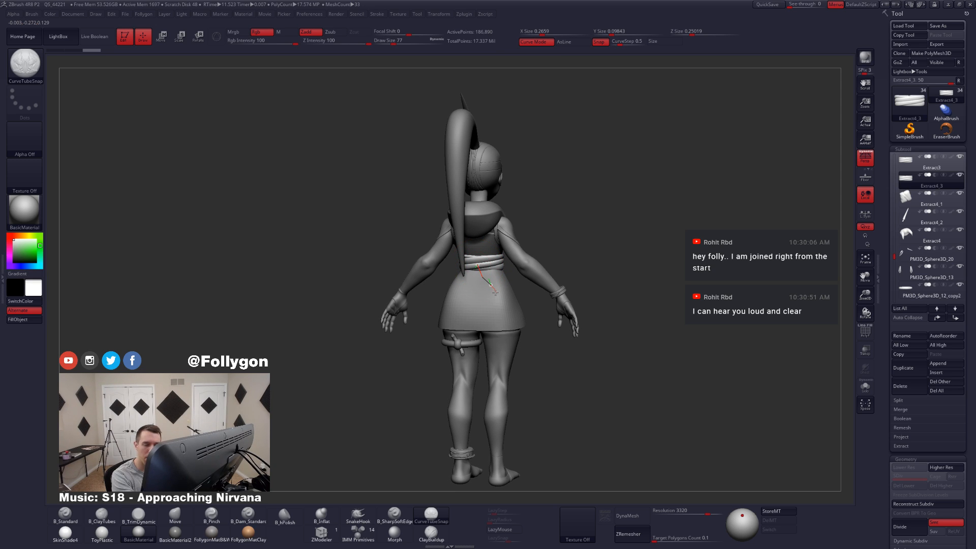
{"action": "left_click_drag", "start_coordinate": [495, 293], "coordinate": [497, 296]}
{"action": "key", "text": "ctrl+z"}
{"action": "key", "text": "s"}
{"action": "left_click_drag", "start_coordinate": [482, 264], "coordinate": [464, 274]}
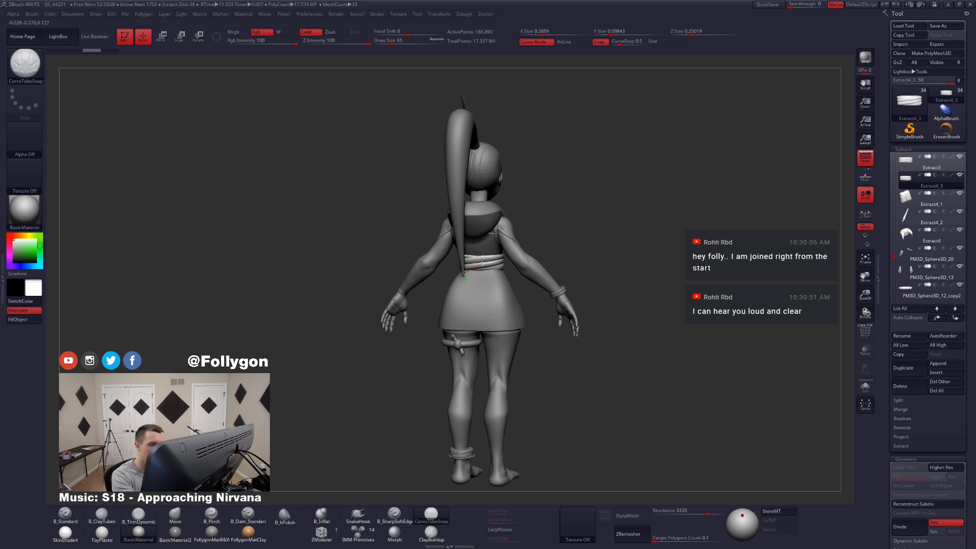
{"action": "left_click_drag", "start_coordinate": [487, 386], "coordinate": [562, 480]}
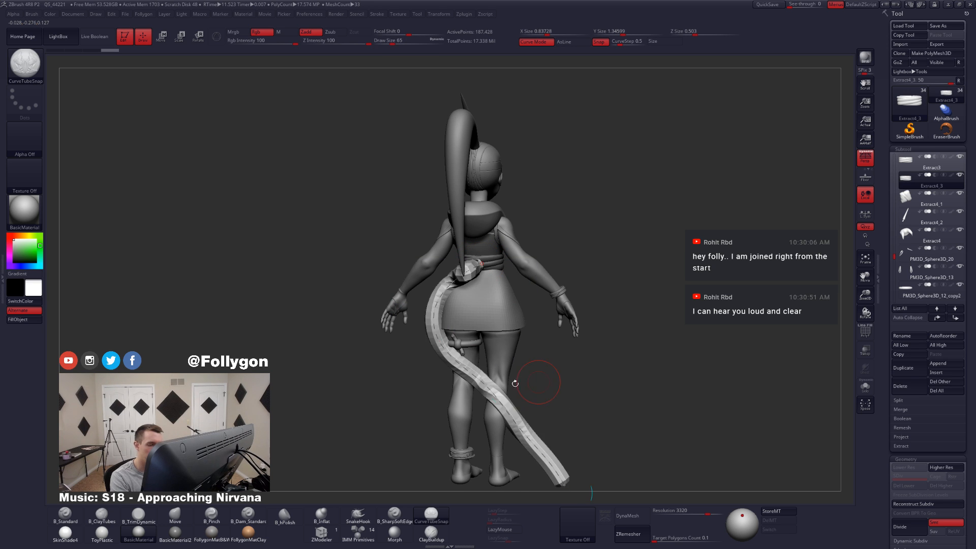
{"action": "mouse_move", "coordinate": [524, 382]}
{"action": "right_mouse_down"}
{"action": "mouse_move", "coordinate": [588, 401]}
{"action": "mouse_move", "coordinate": [597, 397]}
{"action": "mouse_move", "coordinate": [578, 361]}
{"action": "mouse_move", "coordinate": [545, 410]}
{"action": "mouse_move", "coordinate": [548, 366]}
{"action": "mouse_move", "coordinate": [597, 362]}
{"action": "right_mouse_up"}
{"action": "right_click_drag", "start_coordinate": [523, 291], "coordinate": [489, 277]}
{"action": "left_click_drag", "start_coordinate": [473, 244], "coordinate": [481, 277], "text": "shift"}
{"action": "mouse_move", "coordinate": [501, 249]}
{"action": "right_mouse_down"}
{"action": "mouse_move", "coordinate": [589, 247]}
{"action": "mouse_move", "coordinate": [492, 256]}
{"action": "mouse_move", "coordinate": [496, 249]}
{"action": "right_mouse_up"}
{"action": "key", "text": "shift+f"}
{"action": "key", "text": "ctrl+w"}
{"action": "key", "text": "ctrl+z"}
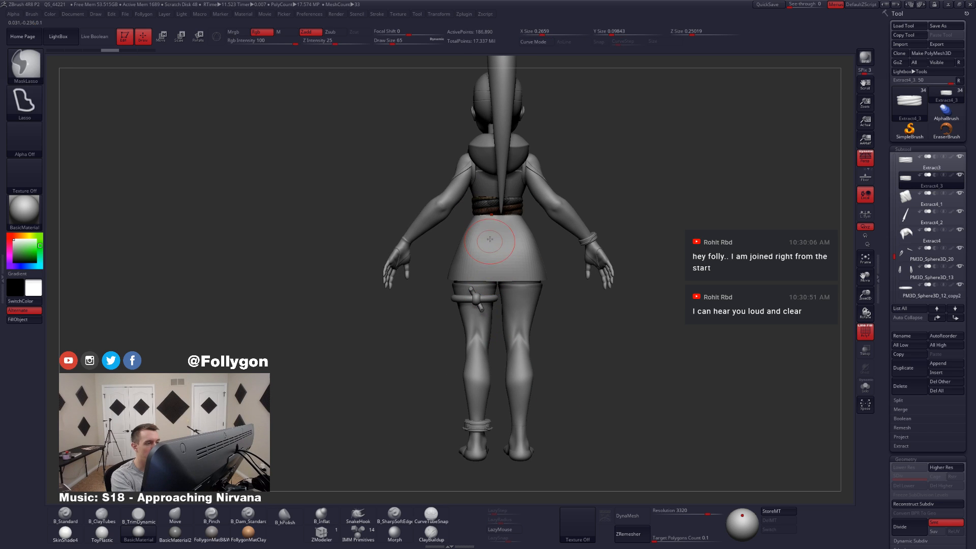
Step: Try a shorter curved tube from the back of the sash to the right calf, resized with draw size 51
{"action": "key", "text": "space"}
{"action": "mouse_move", "coordinate": [490, 224]}
{"action": "left_mouse_down"}
{"action": "mouse_move", "coordinate": [508, 277]}
{"action": "mouse_move", "coordinate": [520, 392]}
{"action": "left_mouse_up"}
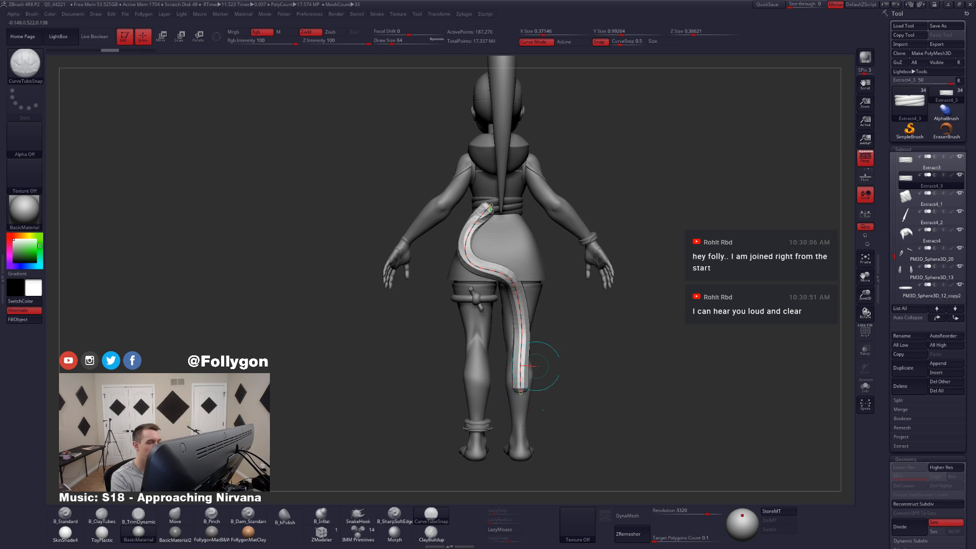
{"action": "left_click", "coordinate": [522, 392]}
{"action": "left_click", "coordinate": [517, 235]}
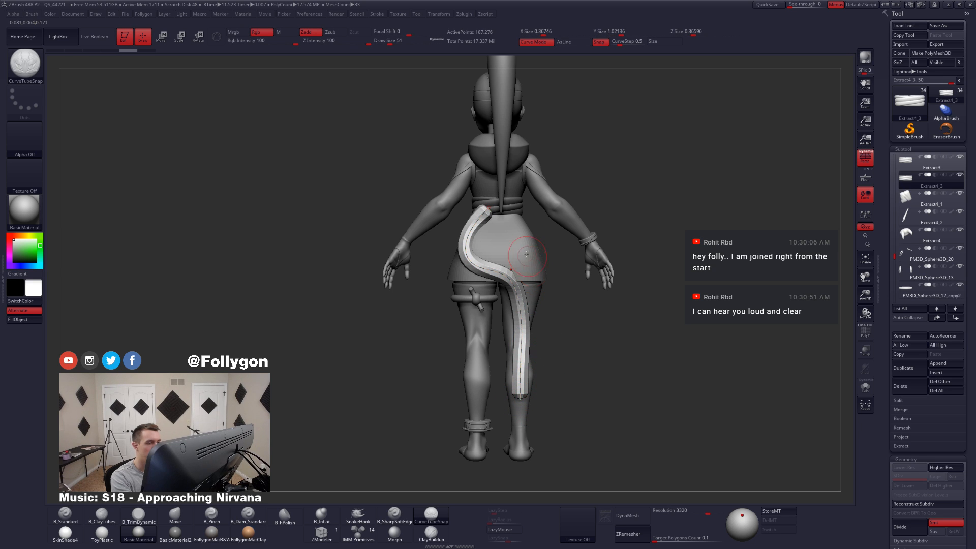
{"action": "key", "text": "shift+f"}
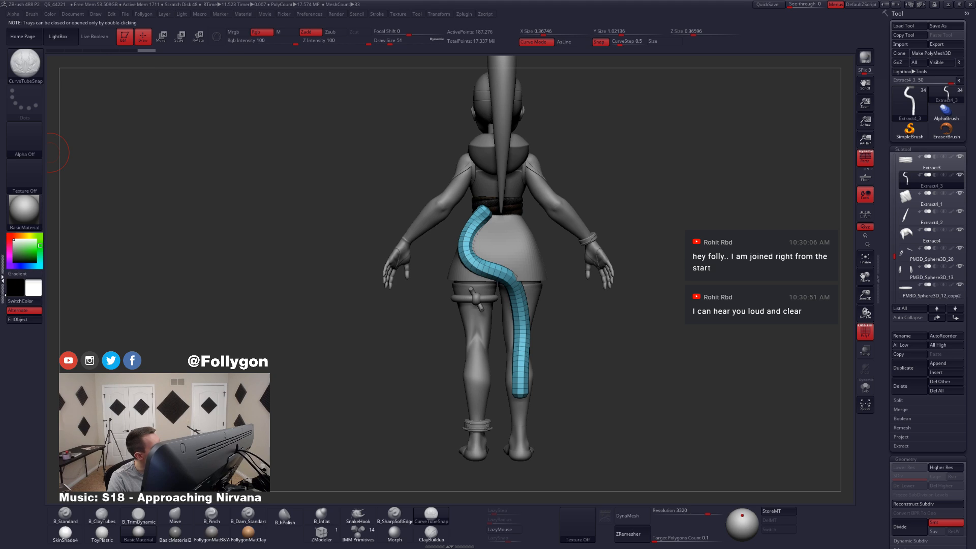
Step: Open the curve stroke settings, turn off curve Snap, and undo the tube drawn over the skirt
{"action": "left_click", "coordinate": [2, 279]}
{"action": "left_click", "coordinate": [33, 350]}
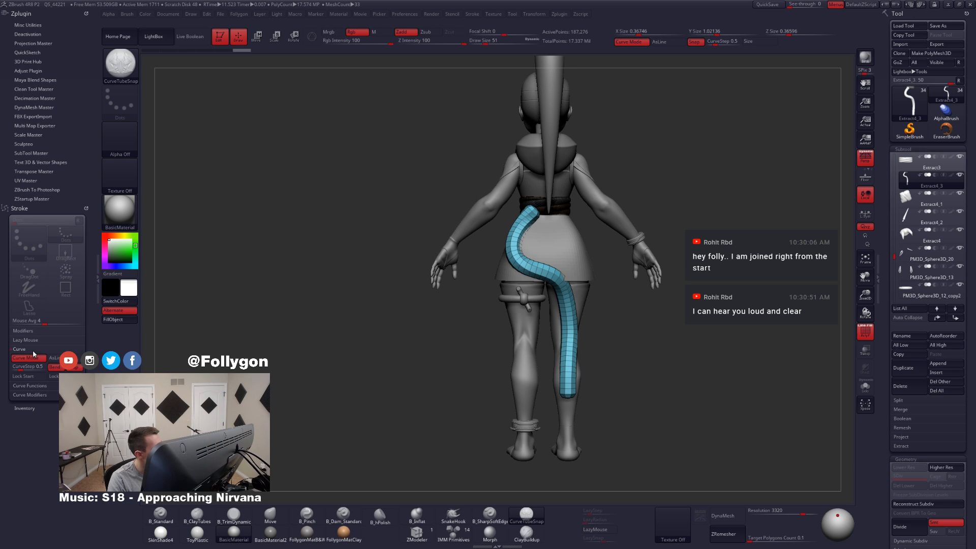
{"action": "left_click", "coordinate": [41, 388], "text": "shift"}
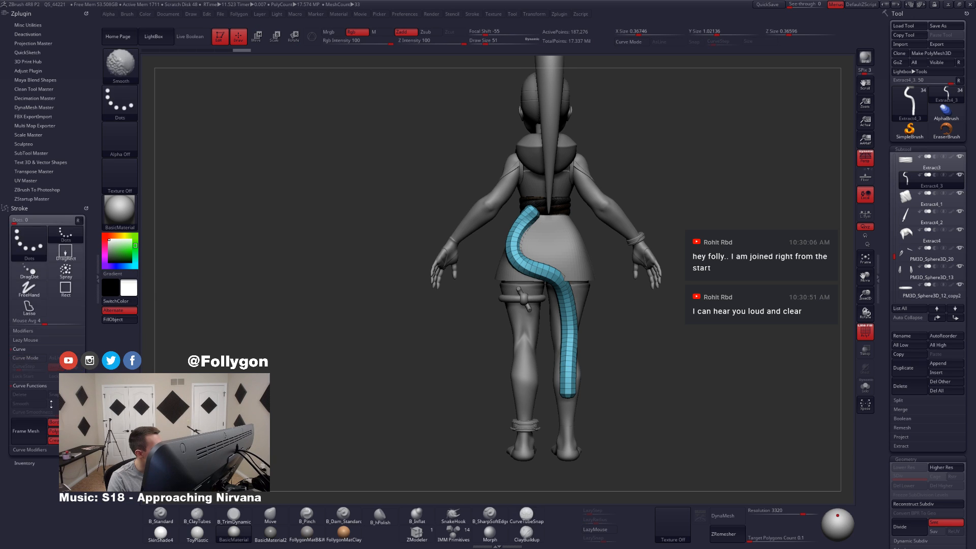
{"action": "key", "text": "alt+s"}
{"action": "key", "text": "alt+s"}
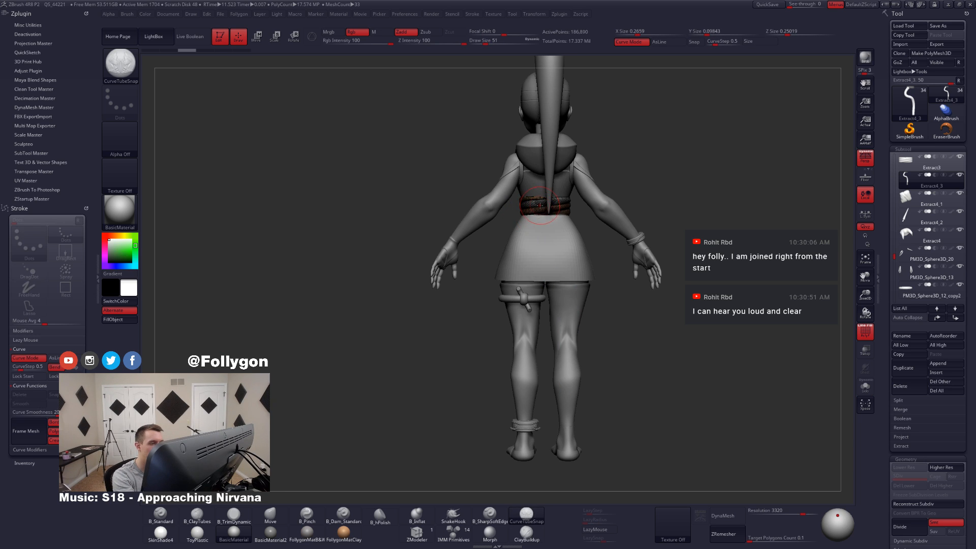
Step: Draw an unsnapped S-shaped tube from the back of the sash outward and down past the calves, and re-enable Snap
{"action": "key", "text": "alt+s"}
{"action": "mouse_move", "coordinate": [482, 252]}
{"action": "left_mouse_down"}
{"action": "mouse_move", "coordinate": [579, 338]}
{"action": "mouse_move", "coordinate": [638, 438]}
{"action": "left_mouse_up"}
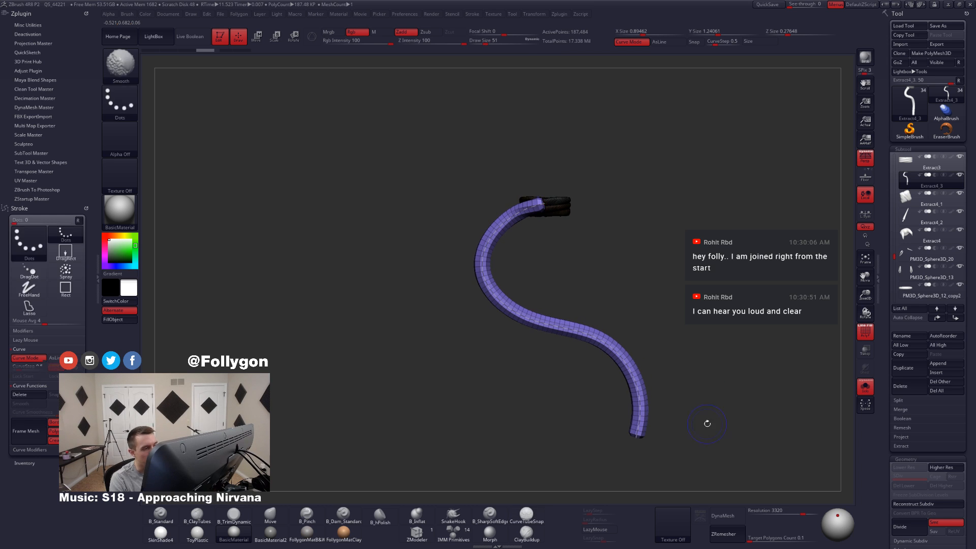
{"action": "key", "text": "alt+s"}
{"action": "key", "text": "alt+s"}
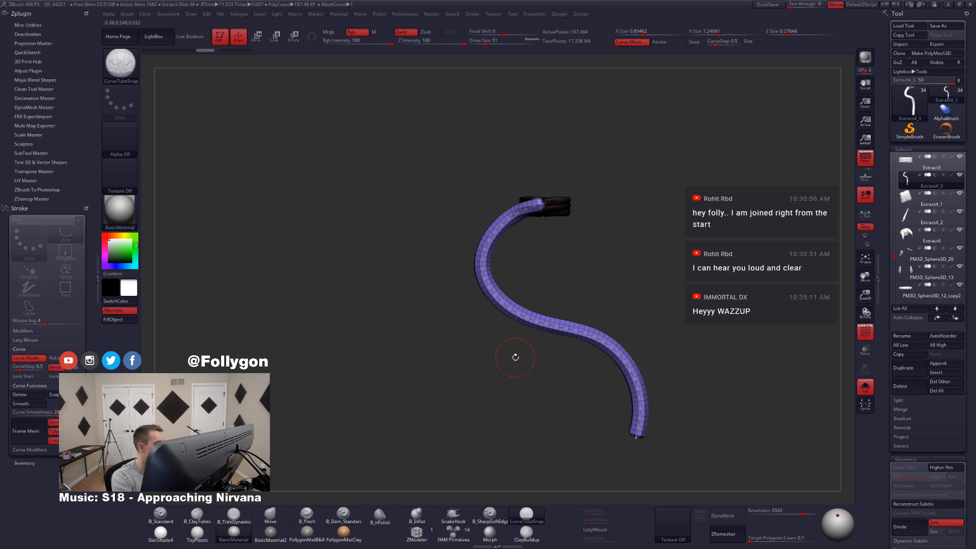
{"action": "left_click", "coordinate": [97, 278]}
Step: Set the draw size to 59 and show the whole character around the isolated tube
{"action": "key", "text": "b"}
{"action": "key", "text": "m"}
{"action": "key", "text": "v"}
{"action": "key", "text": "space"}
{"action": "left_click_drag", "start_coordinate": [570, 261], "coordinate": [577, 261]}
{"action": "key", "text": "ctrl+shift+s"}
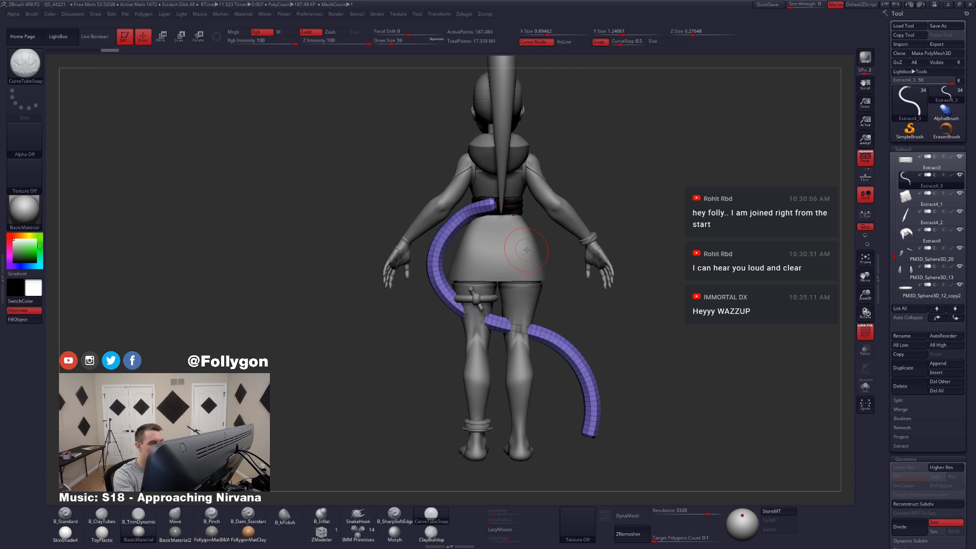
Step: Isolate the tube in the duplicated subtool, delete the hidden sash geometry, and choose the Move brush
{"action": "key", "text": "shift+f"}
{"action": "key", "text": "ctrl+shift+s"}
{"action": "left_click", "coordinate": [452, 306], "text": "ctrl+shift"}
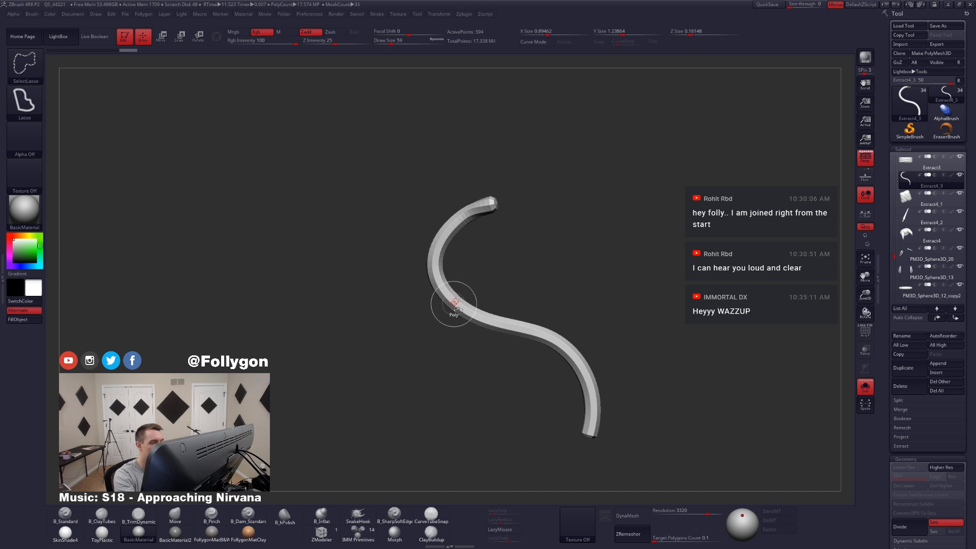
{"action": "key", "text": "1"}
{"action": "left_click", "coordinate": [496, 289]}
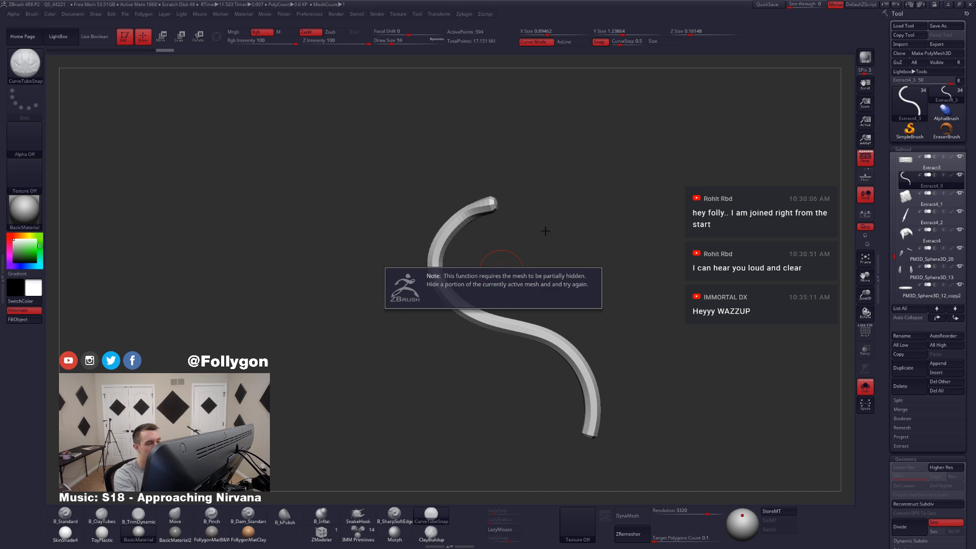
{"action": "key", "text": "b"}
{"action": "key", "text": "m"}
{"action": "key", "text": "v"}
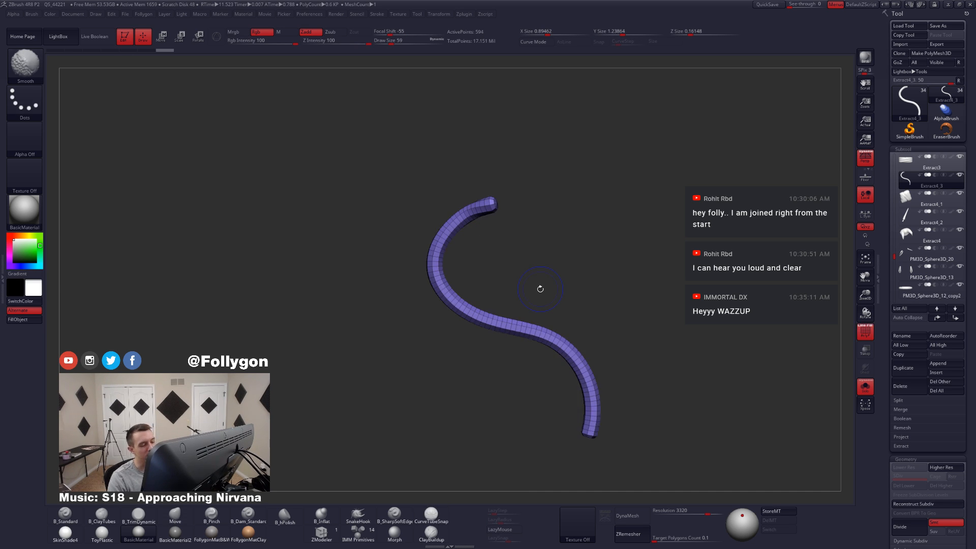
Step: Move the tube behind the character and rotate it so it slants backward from the waist away from the legs
{"action": "key", "text": "shift+f"}
{"action": "key", "text": "ctrl+shift+s"}
{"action": "left_click_drag", "start_coordinate": [552, 346], "coordinate": [516, 345], "text": "shift"}
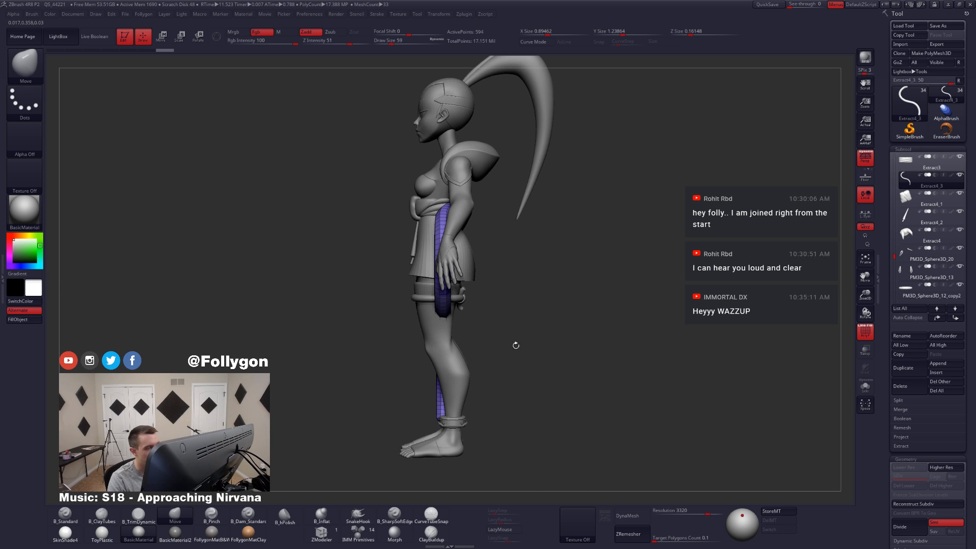
{"action": "key", "text": "w"}
{"action": "mouse_move", "coordinate": [450, 298]}
{"action": "left_mouse_down"}
{"action": "mouse_move", "coordinate": [530, 306]}
{"action": "mouse_move", "coordinate": [510, 293]}
{"action": "mouse_move", "coordinate": [574, 294]}
{"action": "mouse_move", "coordinate": [569, 327]}
{"action": "left_mouse_up"}
{"action": "key", "text": "r"}
{"action": "mouse_move", "coordinate": [485, 298]}
{"action": "left_mouse_down"}
{"action": "mouse_move", "coordinate": [556, 299]}
{"action": "mouse_move", "coordinate": [552, 278]}
{"action": "mouse_move", "coordinate": [450, 286]}
{"action": "mouse_move", "coordinate": [461, 330]}
{"action": "left_mouse_up"}
{"action": "key", "text": "q"}
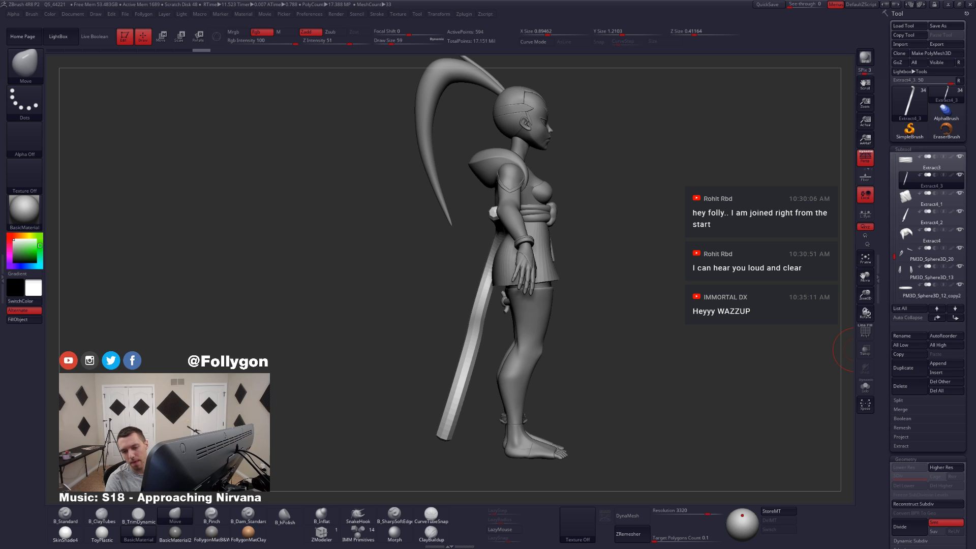
Step: Set the Move brush draw size to 97 and pull the tube's upper end onto the back of the sash
{"action": "left_click_drag", "start_coordinate": [683, 279], "coordinate": [621, 329], "text": "shift"}
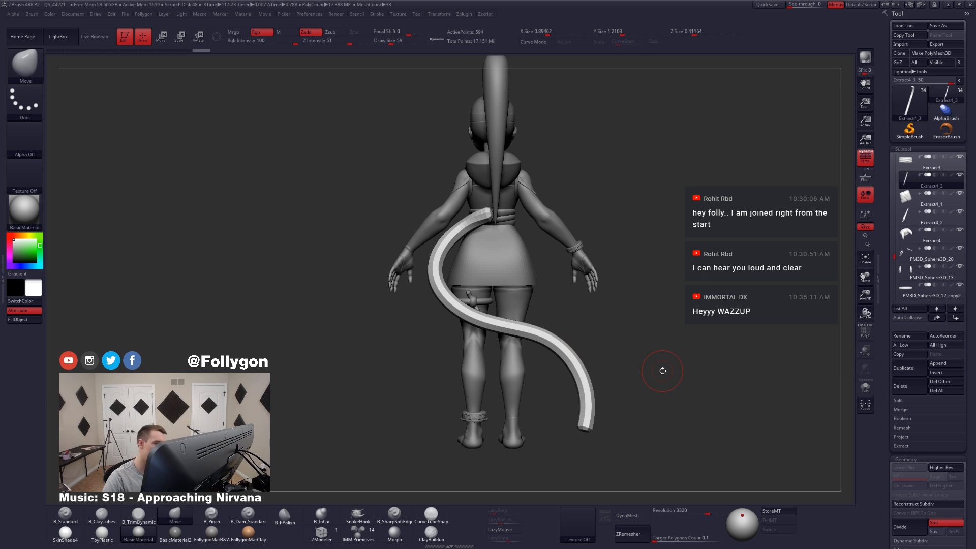
{"action": "key", "text": "space"}
{"action": "left_click_drag", "start_coordinate": [489, 215], "coordinate": [498, 226]}
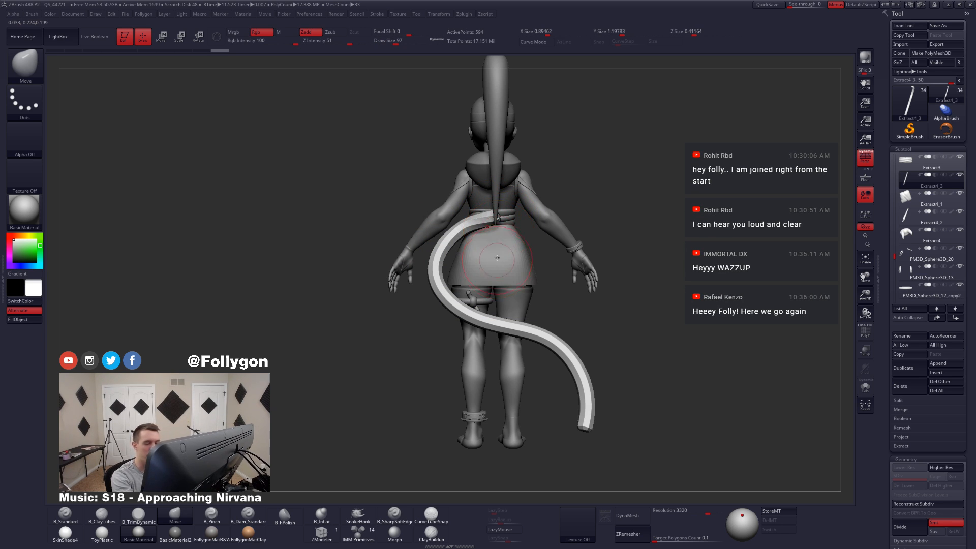
{"action": "left_click_drag", "start_coordinate": [503, 268], "coordinate": [515, 269], "text": "alt"}
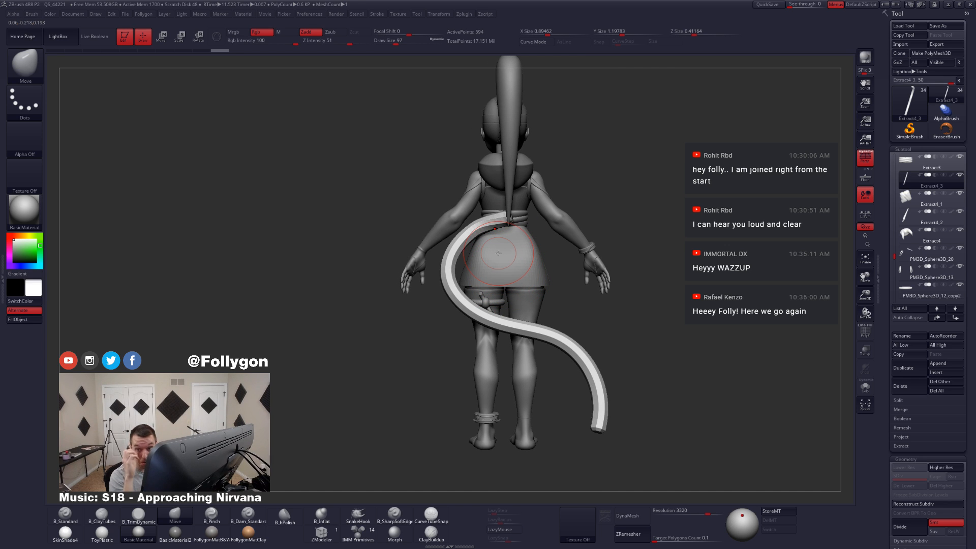
Step: Isolate the curved tube, seen from the front, and set the Move brush draw size to 251
{"action": "right_click_drag", "start_coordinate": [597, 372], "coordinate": [508, 358], "text": "ctrl"}
{"action": "right_click_drag", "start_coordinate": [509, 359], "coordinate": [531, 369], "text": "alt"}
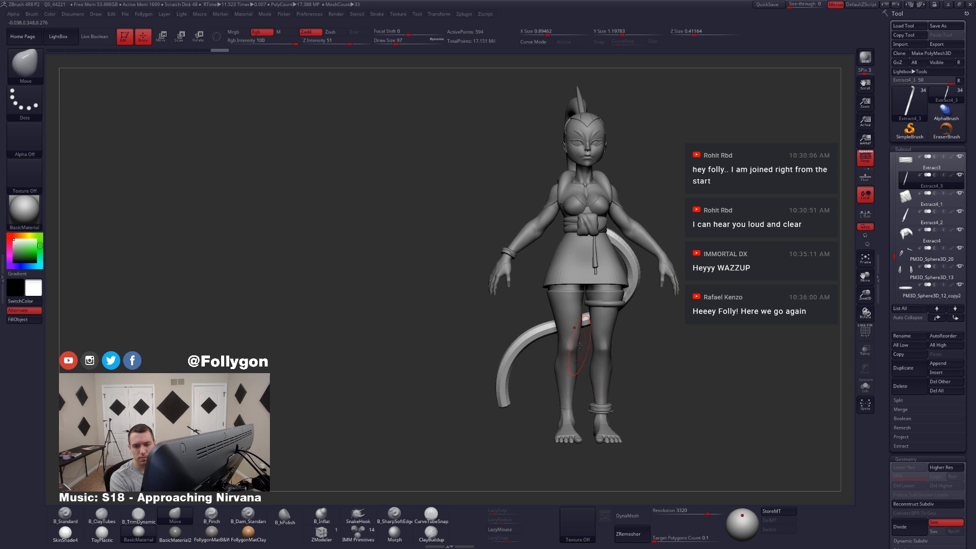
{"action": "key", "text": "alt+s"}
{"action": "key", "text": "space"}
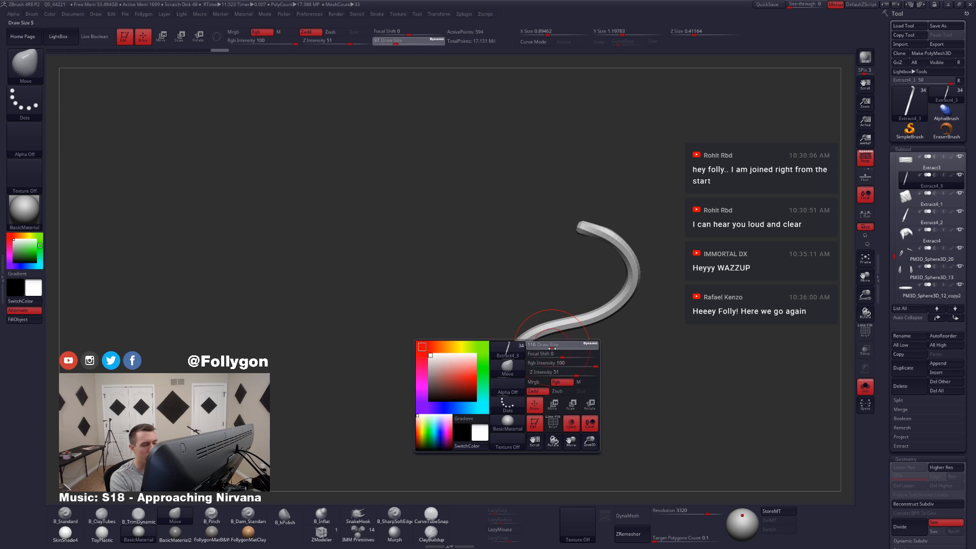
{"action": "left_click_drag", "start_coordinate": [551, 344], "coordinate": [558, 345]}
{"action": "key", "text": "shift+f"}
{"action": "key", "text": "shift+f"}
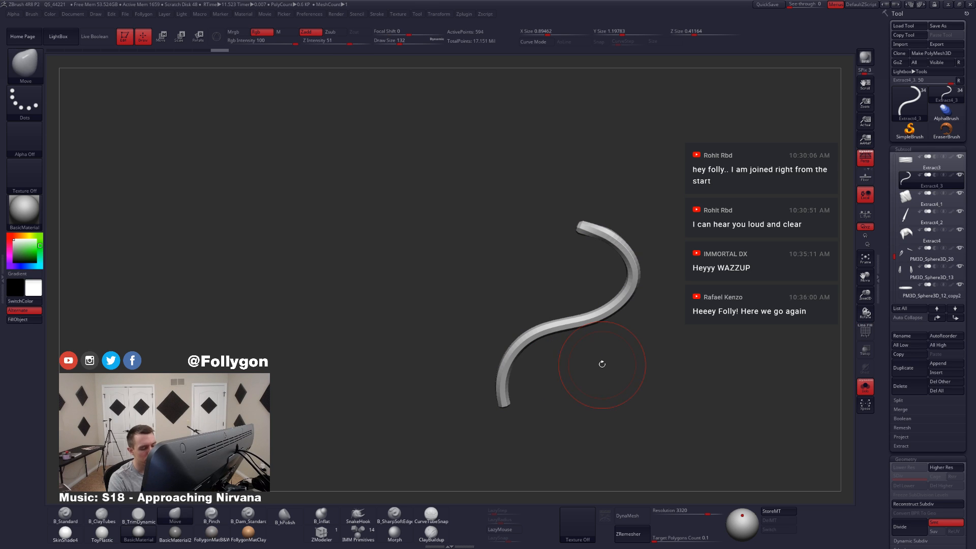
{"action": "key", "text": "space"}
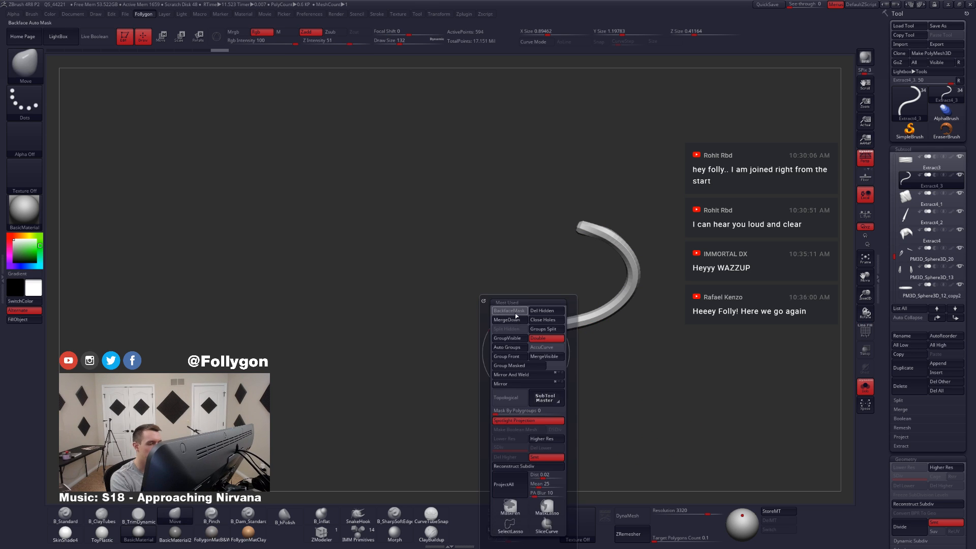
{"action": "key", "text": "space"}
{"action": "left_click_drag", "start_coordinate": [512, 337], "coordinate": [523, 338]}
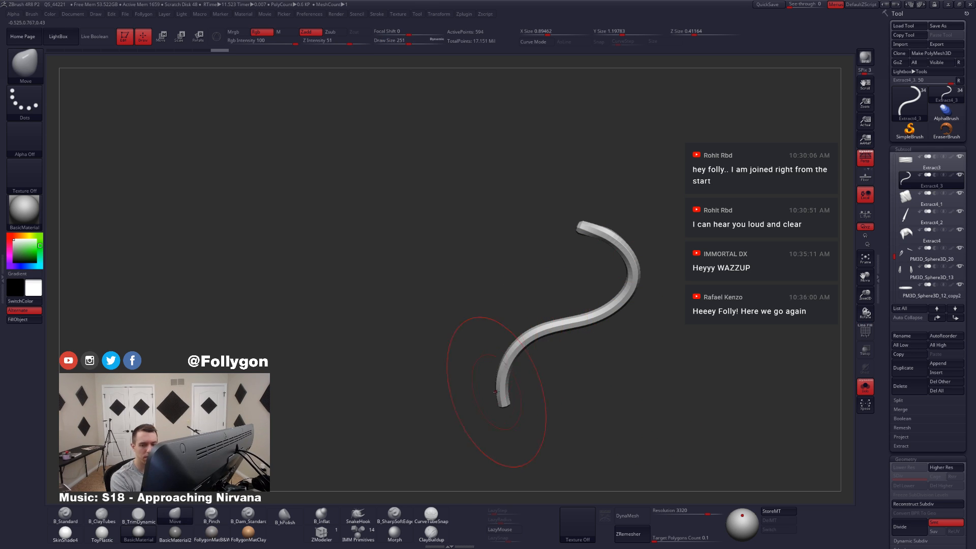
Step: Widen the tube along its whole length with the Move brush, from the lower tip to the upper end
{"action": "mouse_move", "coordinate": [499, 397]}
{"action": "left_mouse_down"}
{"action": "mouse_move", "coordinate": [501, 360]}
{"action": "mouse_move", "coordinate": [497, 375]}
{"action": "mouse_move", "coordinate": [534, 325]}
{"action": "left_mouse_up"}
{"action": "left_click_drag", "start_coordinate": [585, 319], "coordinate": [590, 325]}
{"action": "left_click_drag", "start_coordinate": [622, 297], "coordinate": [639, 310]}
{"action": "left_click_drag", "start_coordinate": [619, 314], "coordinate": [592, 310]}
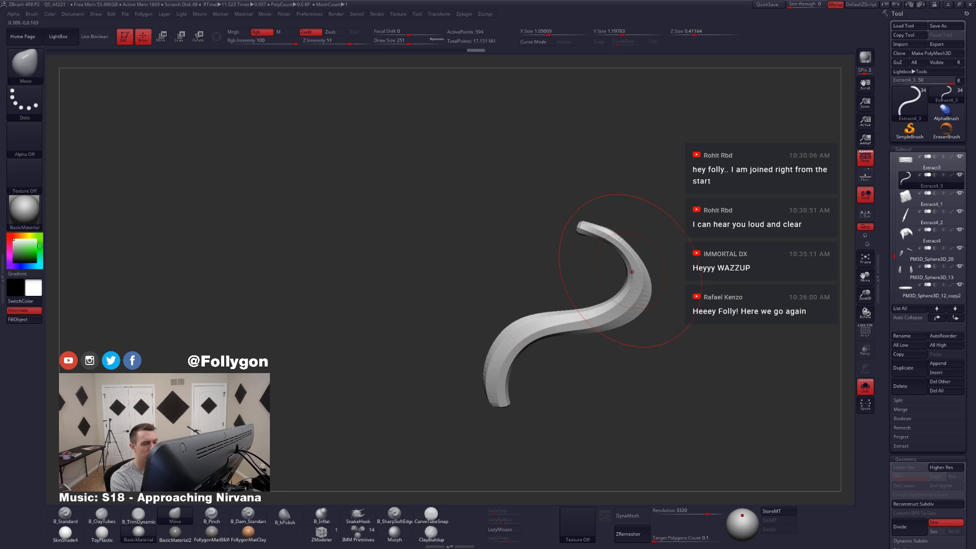
{"action": "mouse_move", "coordinate": [632, 270]}
{"action": "left_mouse_down"}
{"action": "mouse_move", "coordinate": [631, 247]}
{"action": "mouse_move", "coordinate": [604, 228]}
{"action": "mouse_move", "coordinate": [633, 246]}
{"action": "mouse_move", "coordinate": [605, 223]}
{"action": "left_mouse_up"}
{"action": "mouse_move", "coordinate": [529, 239]}
{"action": "left_mouse_down"}
{"action": "mouse_move", "coordinate": [626, 247]}
{"action": "mouse_move", "coordinate": [610, 231]}
{"action": "left_mouse_up"}
{"action": "left_click_drag", "start_coordinate": [582, 262], "coordinate": [577, 261]}
{"action": "mouse_move", "coordinate": [655, 359]}
{"action": "left_mouse_down"}
{"action": "mouse_move", "coordinate": [577, 333]}
{"action": "mouse_move", "coordinate": [589, 311]}
{"action": "left_mouse_up"}
Step: Subdivide the widened tube up to subdivision level 4 and bring back the rest of the character
{"action": "key", "text": "ctrl+d"}
{"action": "key", "text": "space"}
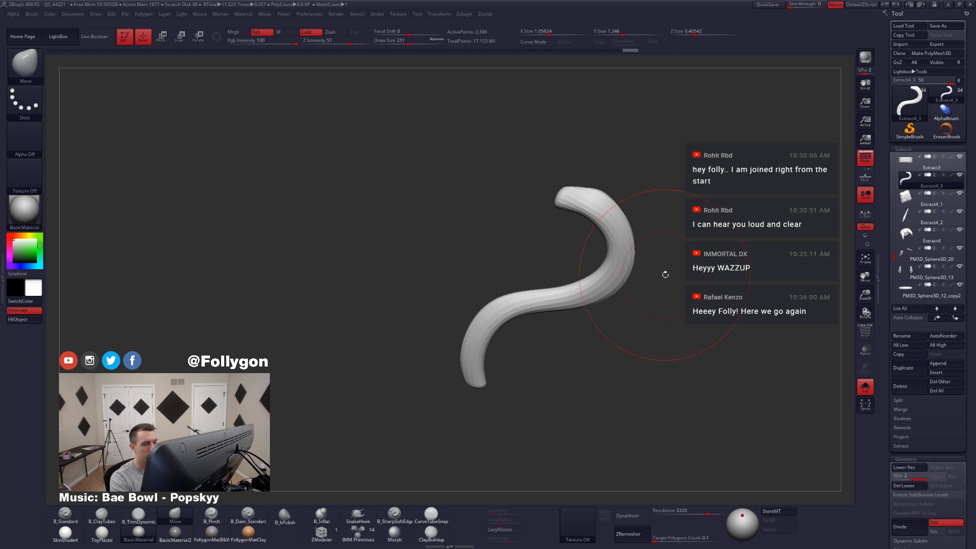
{"action": "key", "text": "ctrl+d"}
{"action": "key", "text": "ctrl+d"}
{"action": "mouse_move", "coordinate": [562, 323]}
{"action": "left_mouse_down"}
{"action": "mouse_move", "coordinate": [607, 340]}
{"action": "mouse_move", "coordinate": [582, 345]}
{"action": "mouse_move", "coordinate": [571, 331]}
{"action": "left_mouse_up"}
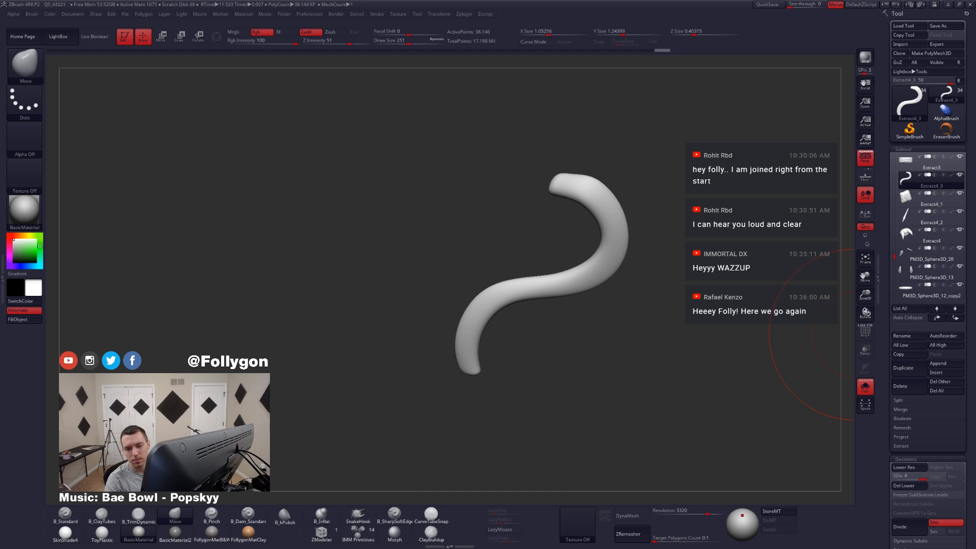
{"action": "left_click", "coordinate": [682, 321]}
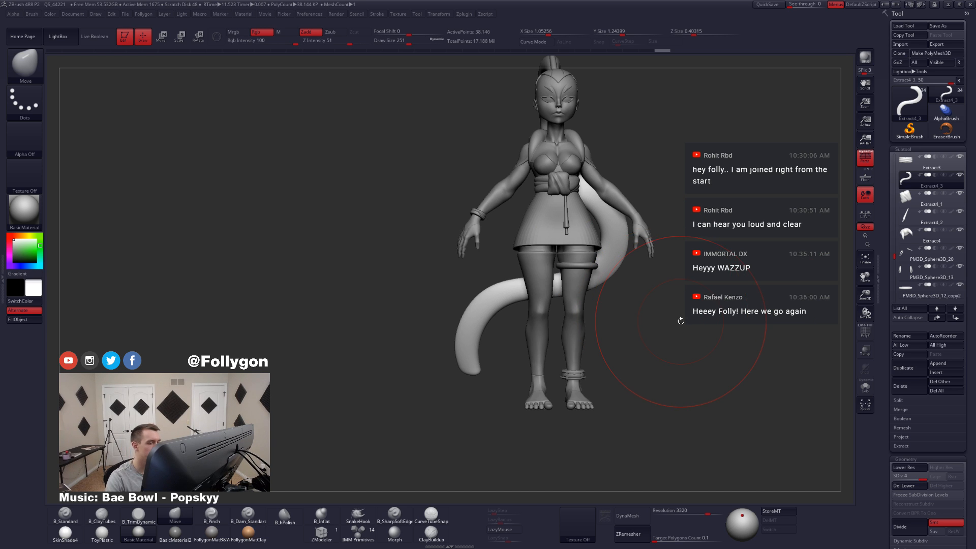
Step: Push out the lower curve and middle section of the tail with the Move brush to fatten them
{"action": "key", "text": "ctrl+space"}
{"action": "left_click", "coordinate": [480, 313]}
{"action": "key", "text": "XF86AudioLowerVolume"}
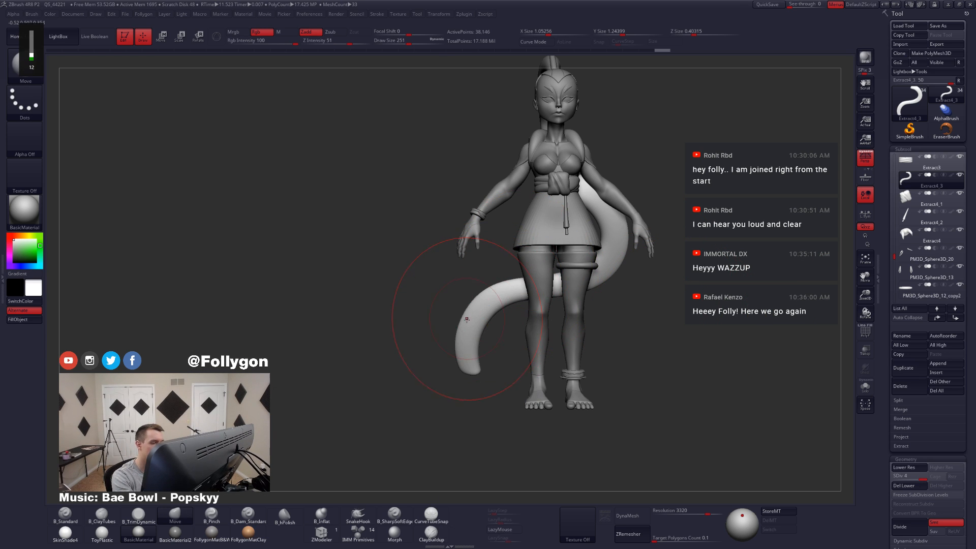
{"action": "left_click_drag", "start_coordinate": [475, 319], "coordinate": [485, 304]}
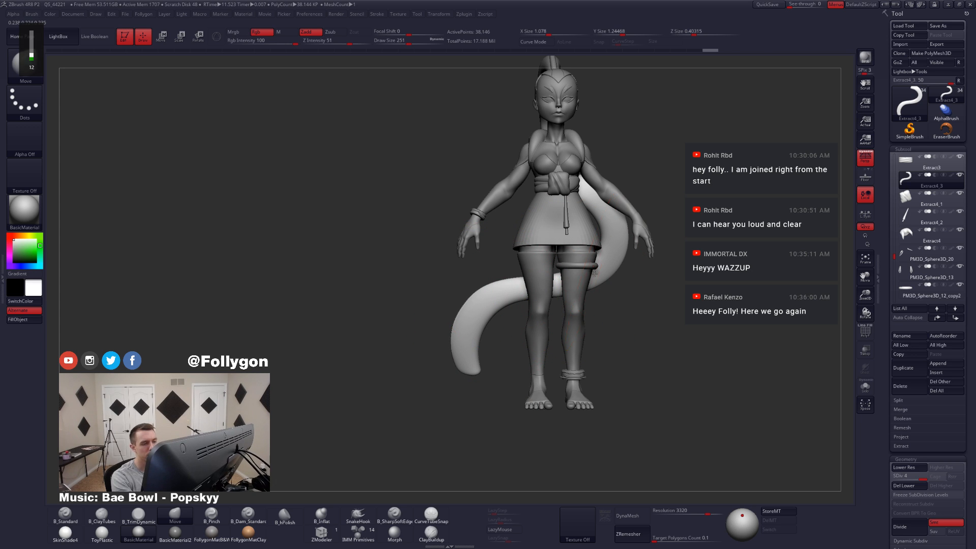
{"action": "left_click_drag", "start_coordinate": [594, 274], "coordinate": [601, 269]}
Step: Isolate the tail and adjust its upper end with the Move brush at draw size 83
{"action": "key", "text": "ctrl+shift+s"}
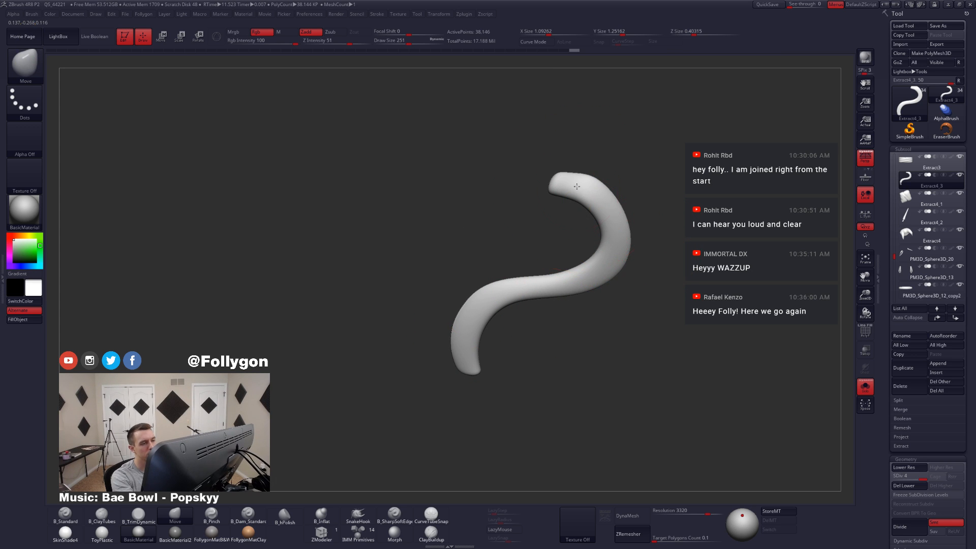
{"action": "key", "text": "ctrl+space"}
{"action": "mouse_move", "coordinate": [577, 187]}
{"action": "left_mouse_down"}
{"action": "mouse_move", "coordinate": [590, 188]}
{"action": "mouse_move", "coordinate": [571, 178]}
{"action": "mouse_move", "coordinate": [579, 189]}
{"action": "left_mouse_up"}
{"action": "key", "text": "space"}
Step: Show the whole character from behind, set the draw size to 149, and duplicate the tail subtool
{"action": "key", "text": "space"}
{"action": "left_click_drag", "start_coordinate": [657, 234], "coordinate": [630, 261]}
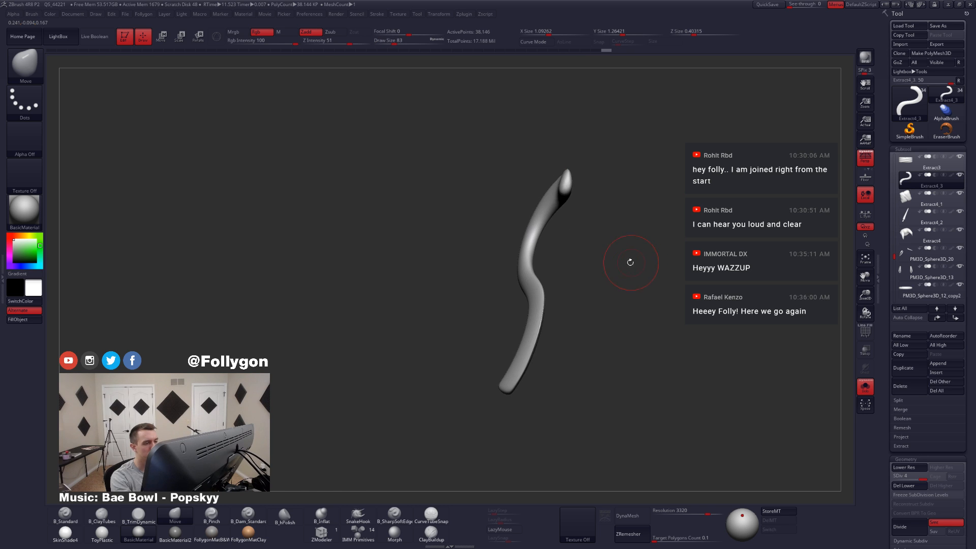
{"action": "key", "text": "ctrl+shift+s"}
{"action": "mouse_move", "coordinate": [553, 286]}
{"action": "left_mouse_down"}
{"action": "mouse_move", "coordinate": [572, 272]}
{"action": "mouse_move", "coordinate": [553, 287]}
{"action": "mouse_move", "coordinate": [544, 281]}
{"action": "mouse_move", "coordinate": [578, 304]}
{"action": "left_mouse_up"}
{"action": "key", "text": "space"}
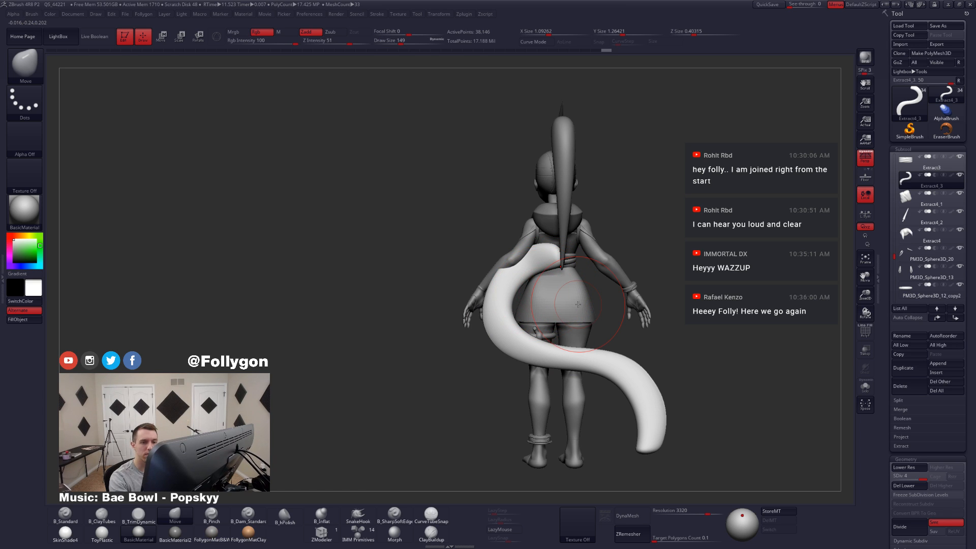
{"action": "left_click", "coordinate": [913, 370]}
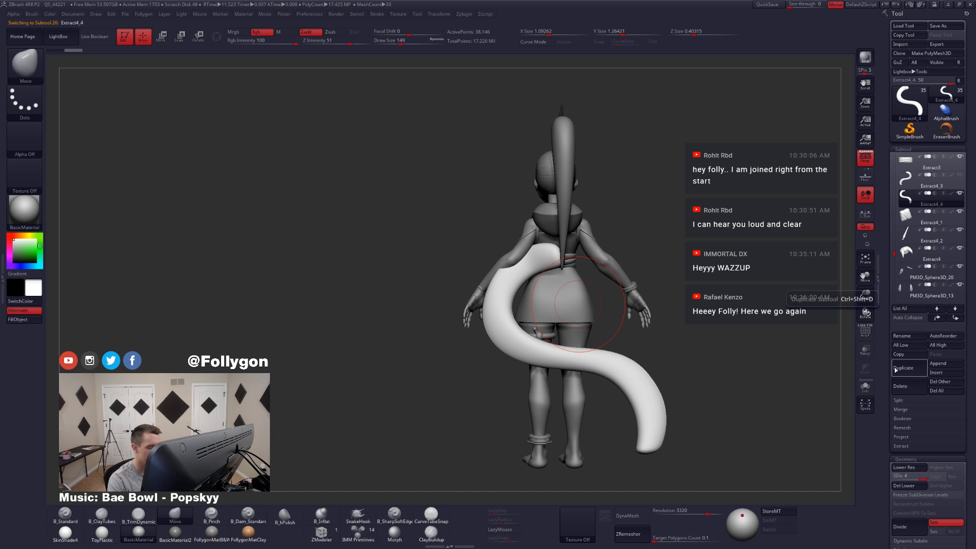
{"action": "left_click", "coordinate": [358, 534]}
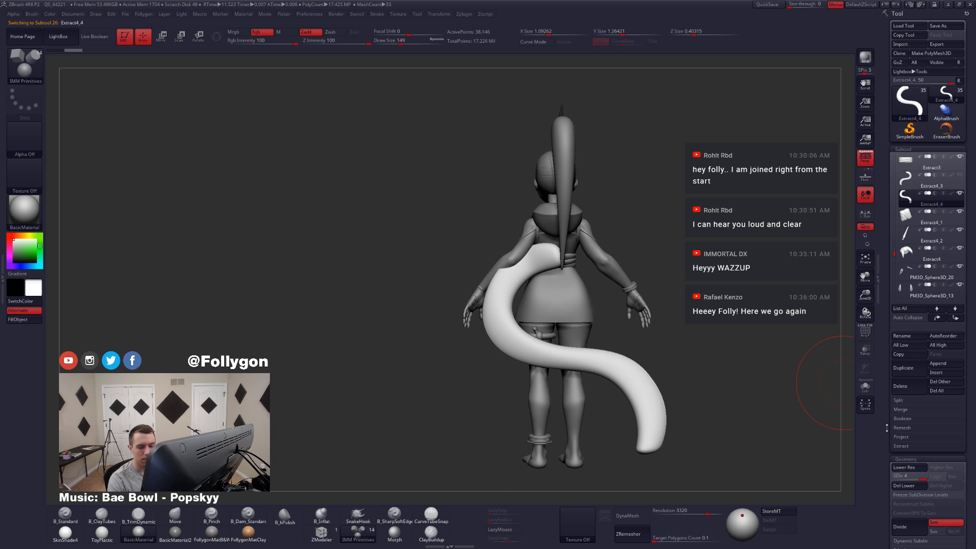
{"action": "key", "text": "b"}
{"action": "key", "text": "m"}
{"action": "key", "text": "v"}
Step: Replace the duplicated tail with an initialized Y-axis cylinder (QCyl Y), and isolate and frame it
{"action": "mouse_move", "coordinate": [887, 432]}
{"action": "left_mouse_down"}
{"action": "mouse_move", "coordinate": [887, 319]}
{"action": "mouse_move", "coordinate": [887, 341]}
{"action": "mouse_move", "coordinate": [887, 333]}
{"action": "left_mouse_up"}
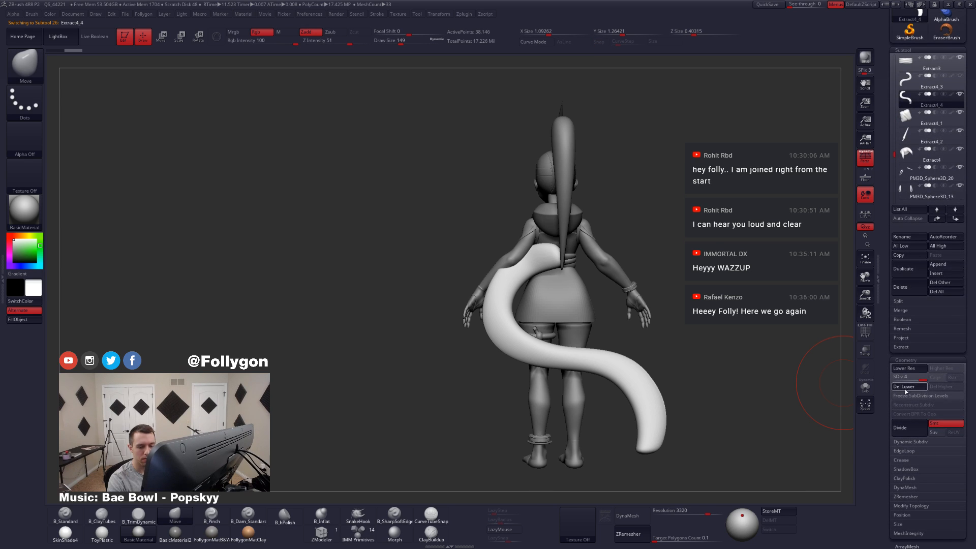
{"action": "scroll", "coordinate": [906, 391], "scroll_direction": "down", "scroll_amount": 10}
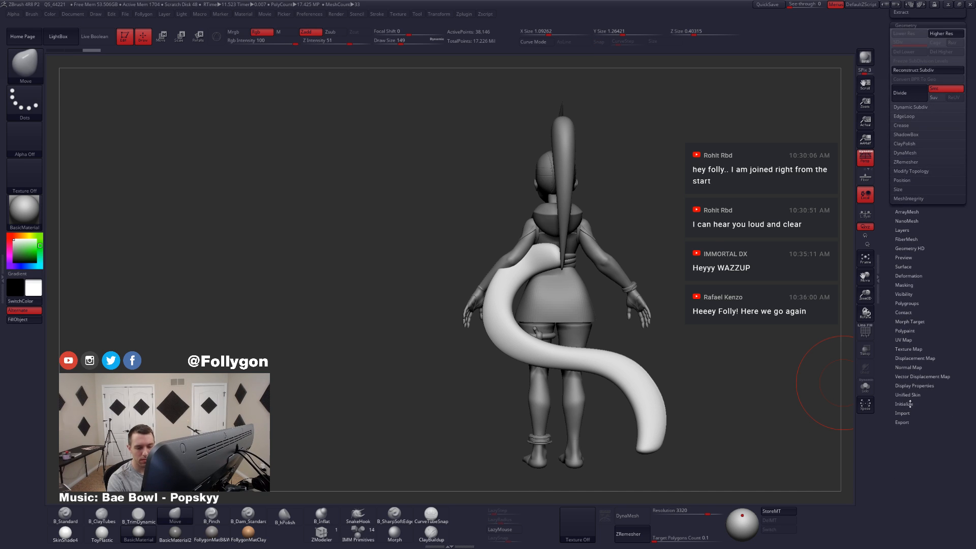
{"action": "left_click", "coordinate": [910, 404]}
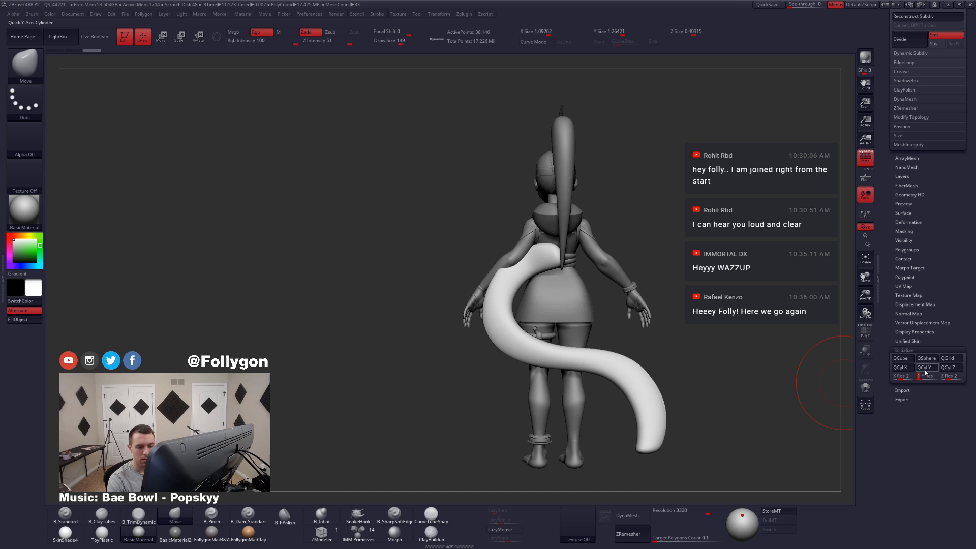
{"action": "left_click", "coordinate": [926, 372]}
{"action": "scroll", "coordinate": [883, 487], "scroll_direction": "up", "scroll_amount": 15}
{"action": "left_click", "coordinate": [865, 385]}
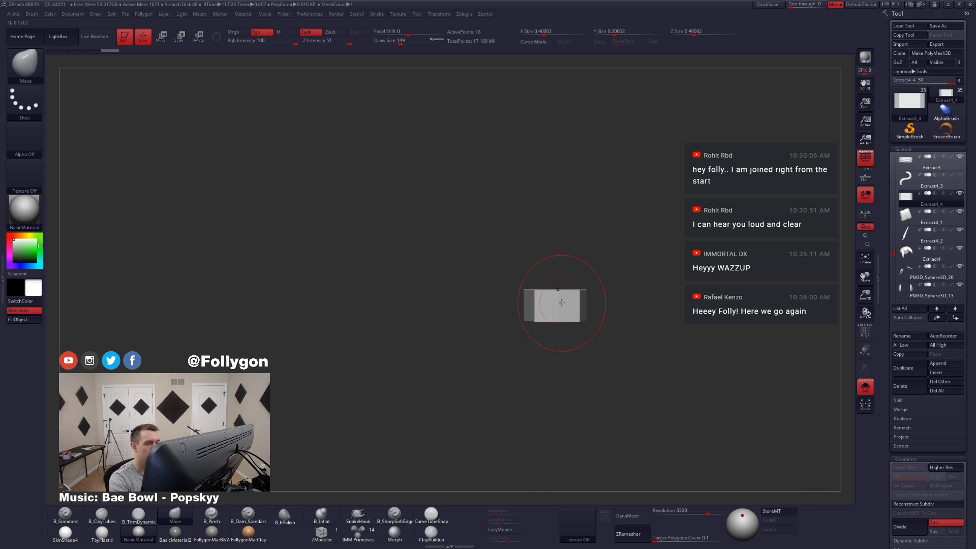
{"action": "key", "text": "f"}
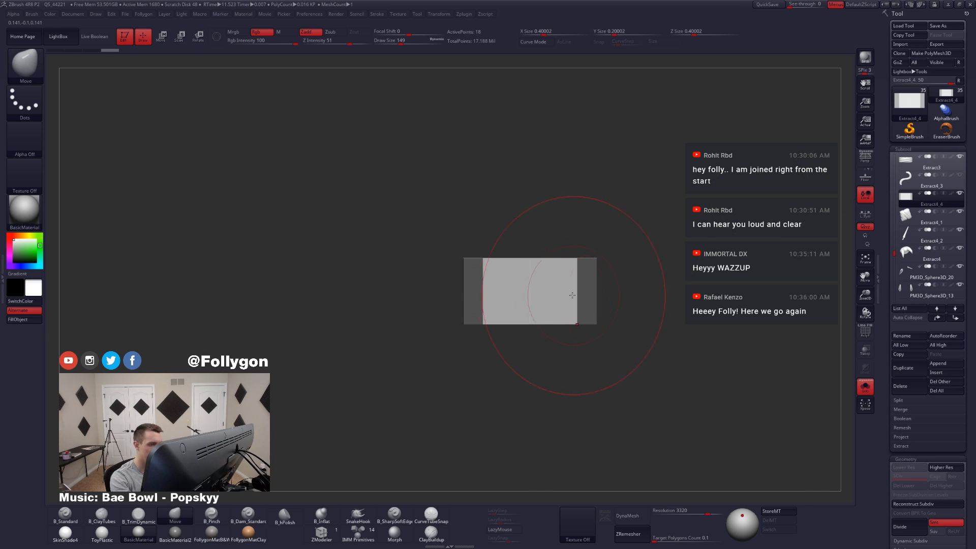
Step: Rotate the cylinder 90 degrees so that it lies on its side
{"action": "key", "text": "r"}
{"action": "left_click_drag", "start_coordinate": [551, 303], "coordinate": [635, 304]}
{"action": "left_click", "coordinate": [649, 304]}
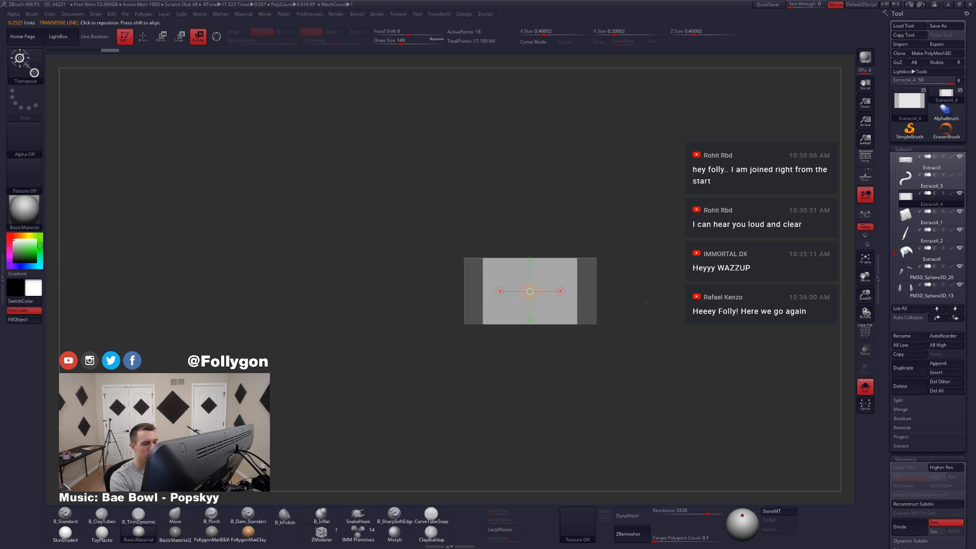
{"action": "left_click", "coordinate": [561, 292]}
{"action": "left_click_drag", "start_coordinate": [614, 291], "coordinate": [526, 205], "text": "shift"}
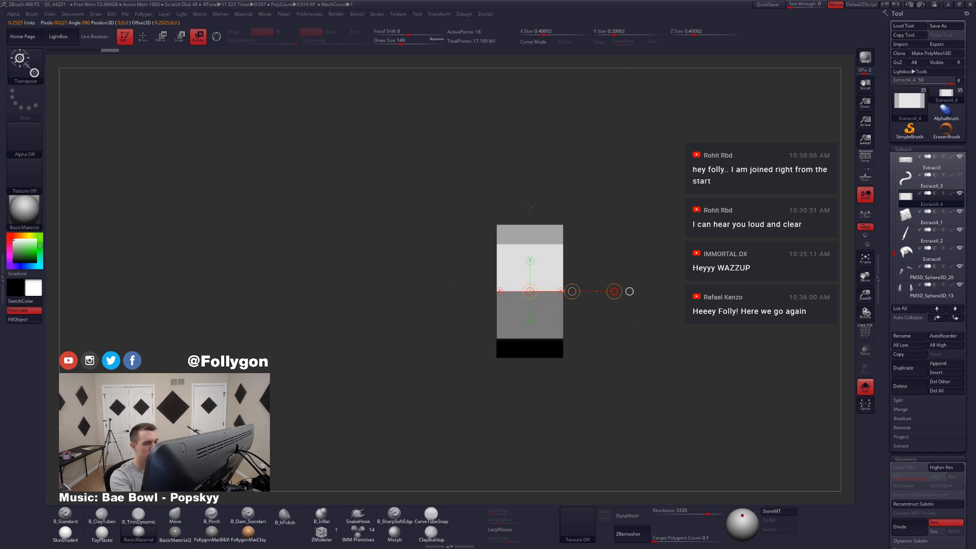
Step: Show the character from the side and move the cylinder behind the waist
{"action": "key", "text": "shift+s"}
{"action": "right_click_drag", "start_coordinate": [612, 300], "coordinate": [585, 437]}
{"action": "mouse_move", "coordinate": [448, 305]}
{"action": "right_mouse_down"}
{"action": "mouse_move", "coordinate": [622, 311]}
{"action": "mouse_move", "coordinate": [584, 330]}
{"action": "mouse_move", "coordinate": [575, 382]}
{"action": "mouse_move", "coordinate": [555, 370]}
{"action": "mouse_move", "coordinate": [550, 312]}
{"action": "mouse_move", "coordinate": [531, 330]}
{"action": "right_mouse_up"}
{"action": "key", "text": "shift+s"}
{"action": "key", "text": "q"}
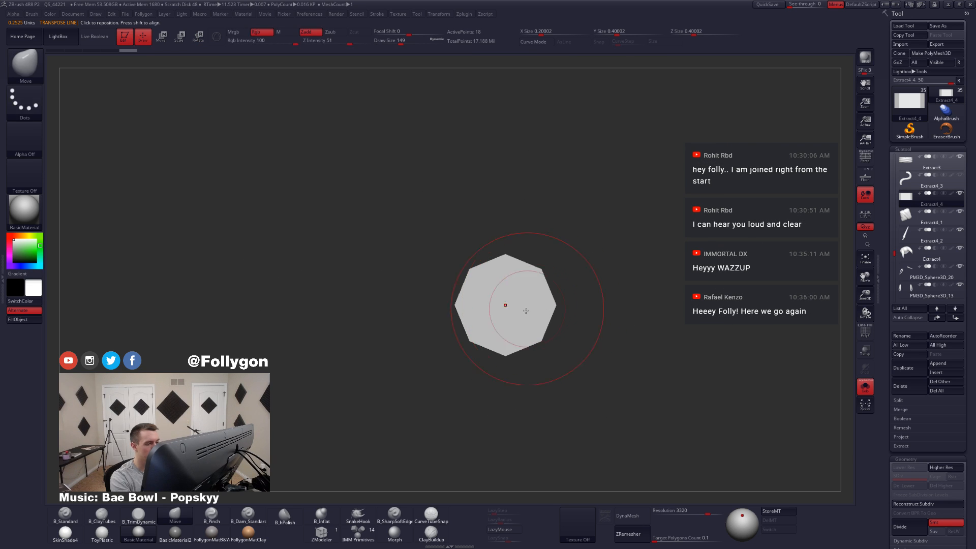
{"action": "key", "text": "w"}
{"action": "key", "text": "shift+s"}
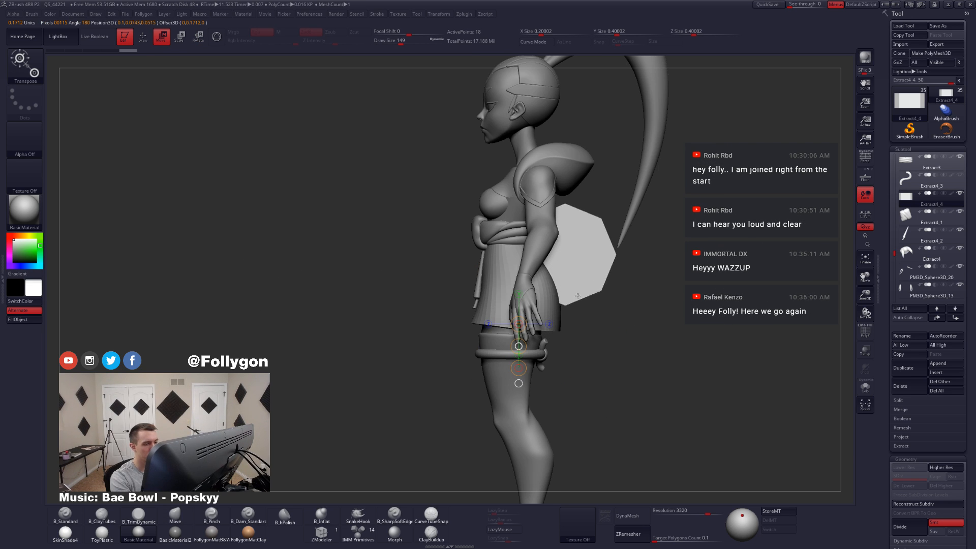
{"action": "right_click_drag", "start_coordinate": [577, 295], "coordinate": [566, 311], "text": "shift"}
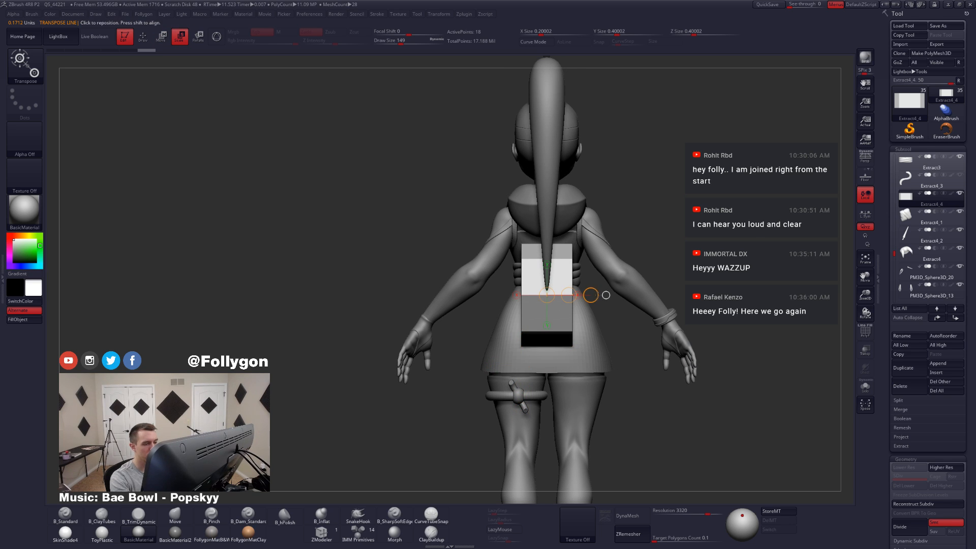
Step: Scale the cylinder down to about half size and raise it onto the sash at the back
{"action": "left_click_drag", "start_coordinate": [660, 295], "coordinate": [653, 295]}
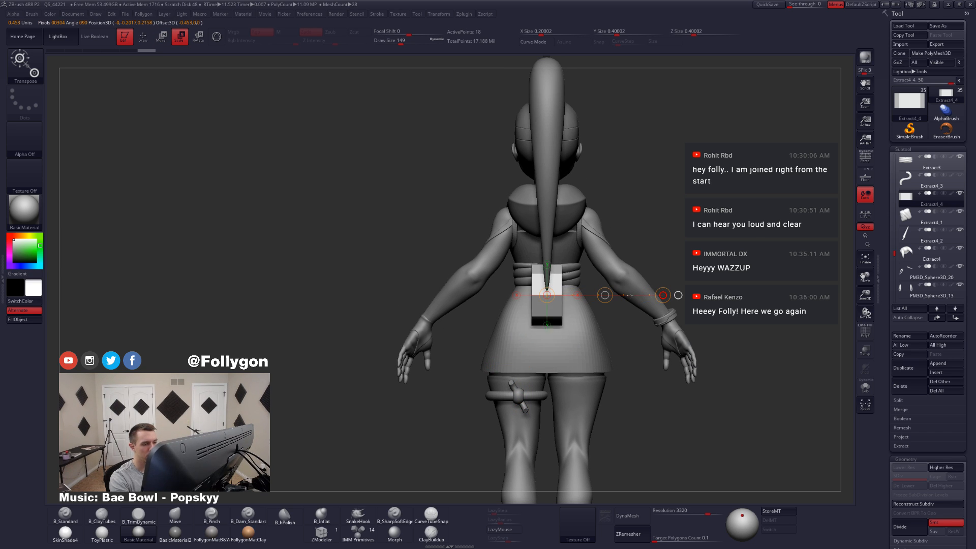
{"action": "key", "text": "w"}
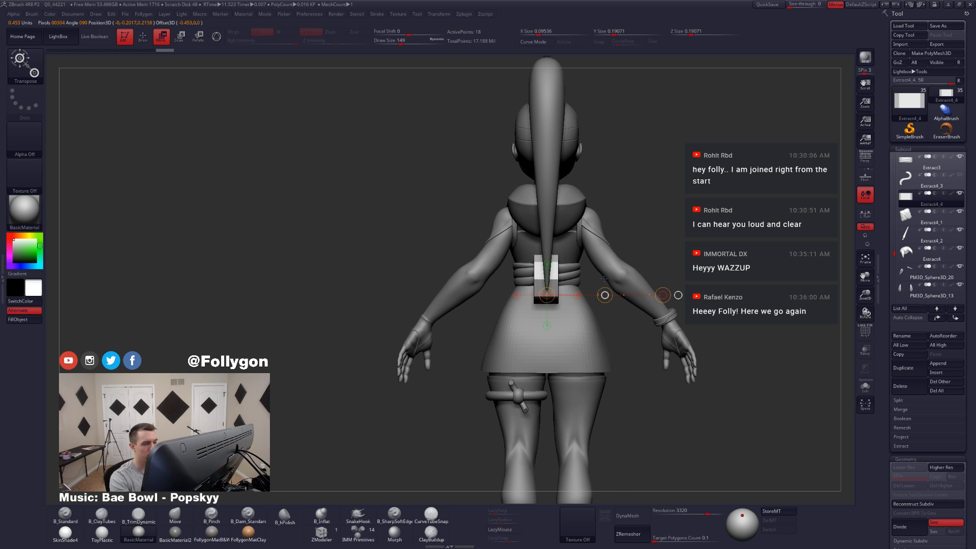
{"action": "key", "text": "q"}
Step: Stretch the cylinder sideways along its axis to about 0.22 in X
{"action": "mouse_move", "coordinate": [544, 265]}
{"action": "right_mouse_down"}
{"action": "mouse_move", "coordinate": [488, 277]}
{"action": "mouse_move", "coordinate": [492, 300]}
{"action": "mouse_move", "coordinate": [575, 281]}
{"action": "right_mouse_up"}
{"action": "key", "text": "w"}
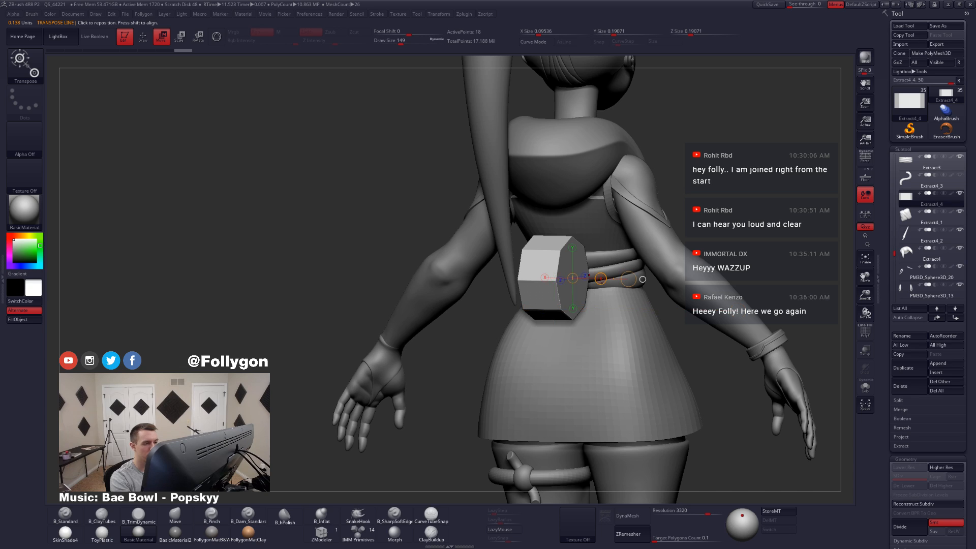
{"action": "left_click_drag", "start_coordinate": [601, 279], "coordinate": [631, 279]}
{"action": "key", "text": "q"}
Step: Isolate the stretched cylinder, set the draw size to 62, and bring its end cap into view
{"action": "mouse_move", "coordinate": [599, 286]}
{"action": "right_mouse_down"}
{"action": "mouse_move", "coordinate": [559, 286]}
{"action": "mouse_move", "coordinate": [558, 337]}
{"action": "right_mouse_up"}
{"action": "key", "text": "alt+s"}
{"action": "right_click", "coordinate": [603, 296]}
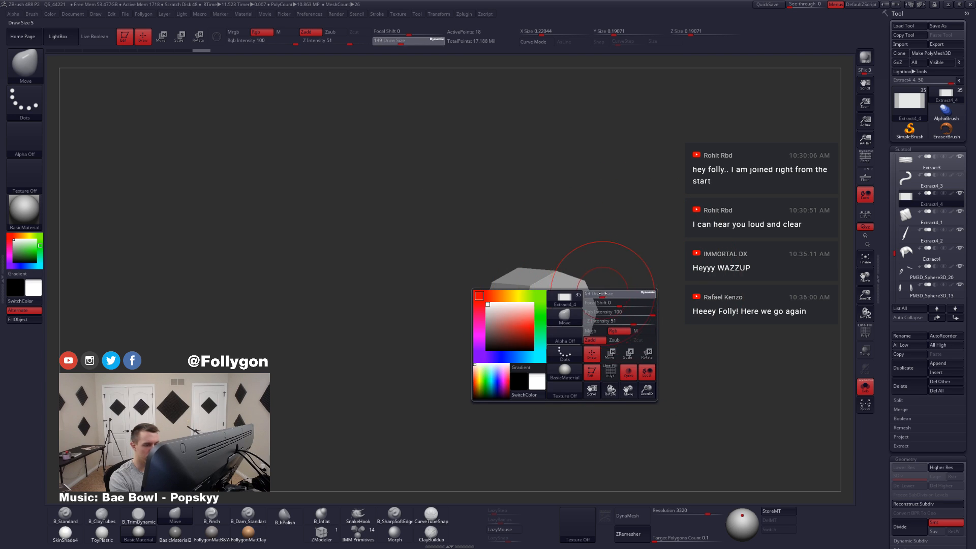
{"action": "left_click_drag", "start_coordinate": [602, 294], "coordinate": [603, 294]}
{"action": "mouse_move", "coordinate": [569, 312]}
{"action": "right_mouse_down", "text": "ctrl"}
{"action": "mouse_move", "coordinate": [585, 335]}
{"action": "mouse_move", "coordinate": [580, 372]}
{"action": "right_mouse_up", "text": "ctrl"}
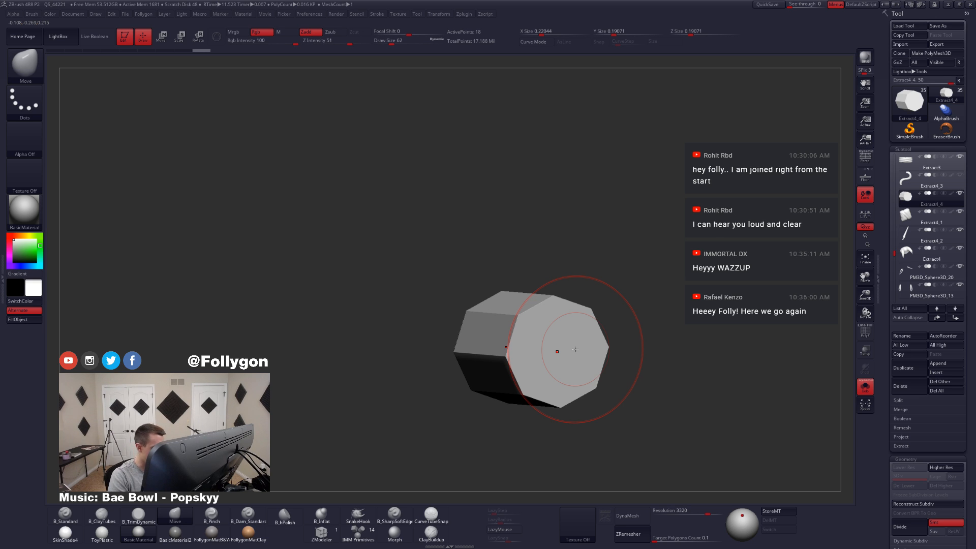
Step: Choose the ZModeler brush and preview the cylinder with Dynamic Subdiv, turning the preview off again
{"action": "key", "text": "b"}
{"action": "key", "text": "z"}
{"action": "key", "text": "m"}
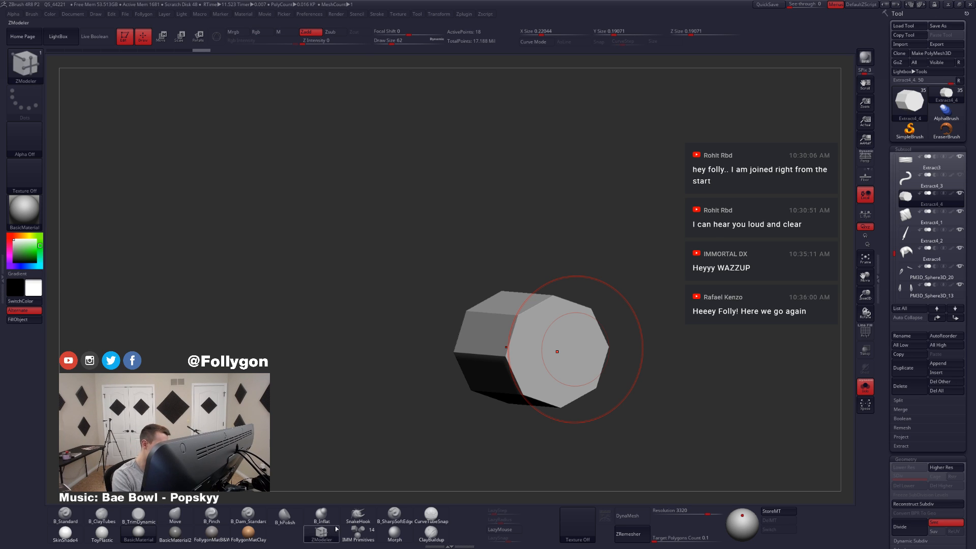
{"action": "right_click_drag", "start_coordinate": [564, 360], "coordinate": [575, 382], "text": "alt"}
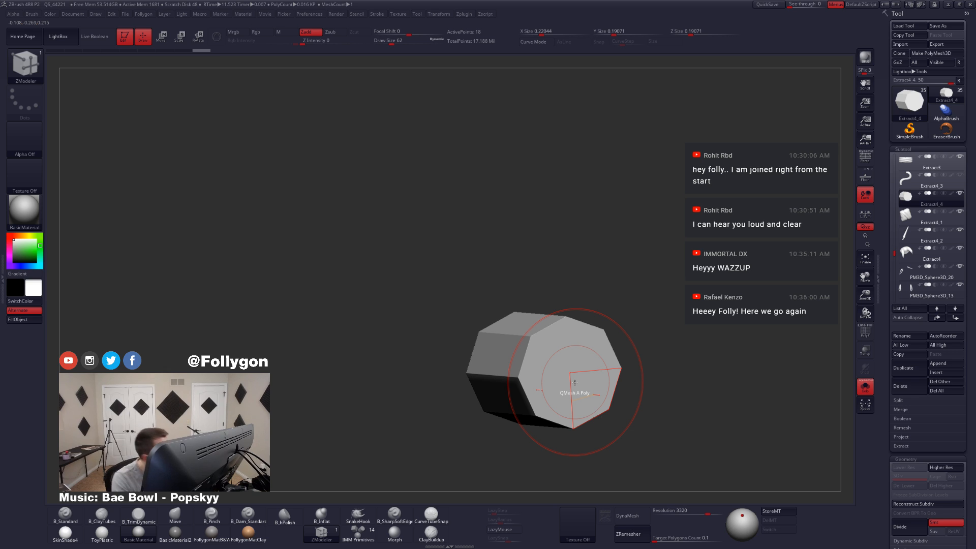
{"action": "key", "text": "d"}
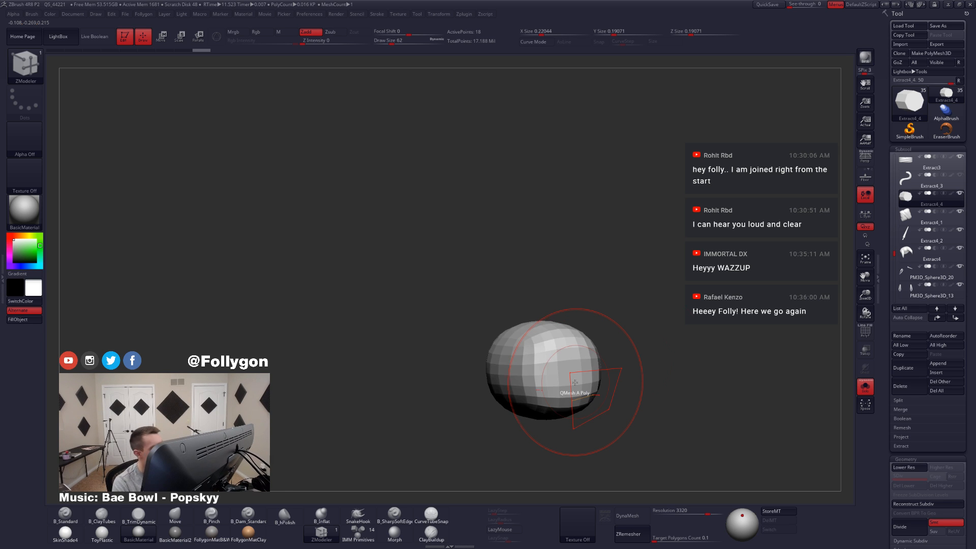
{"action": "key", "text": "shift+d"}
Step: Set the ZModeler edge action to Crease and crease the rim edges at both ends of the cylinder
{"action": "key", "text": "shift+f"}
{"action": "right_click_drag", "start_coordinate": [596, 368], "coordinate": [560, 367]}
{"action": "key", "text": "space"}
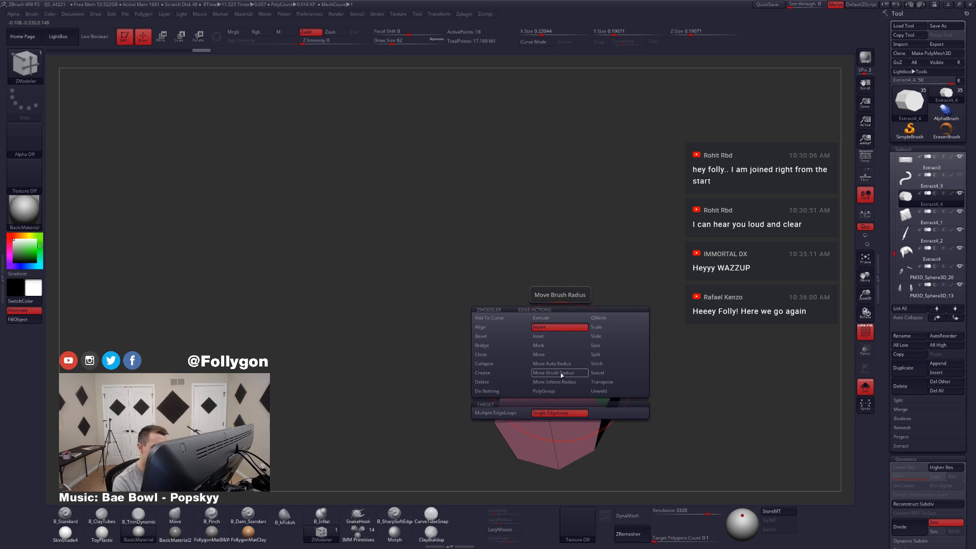
{"action": "left_click", "coordinate": [505, 375]}
{"action": "left_click", "coordinate": [515, 418]}
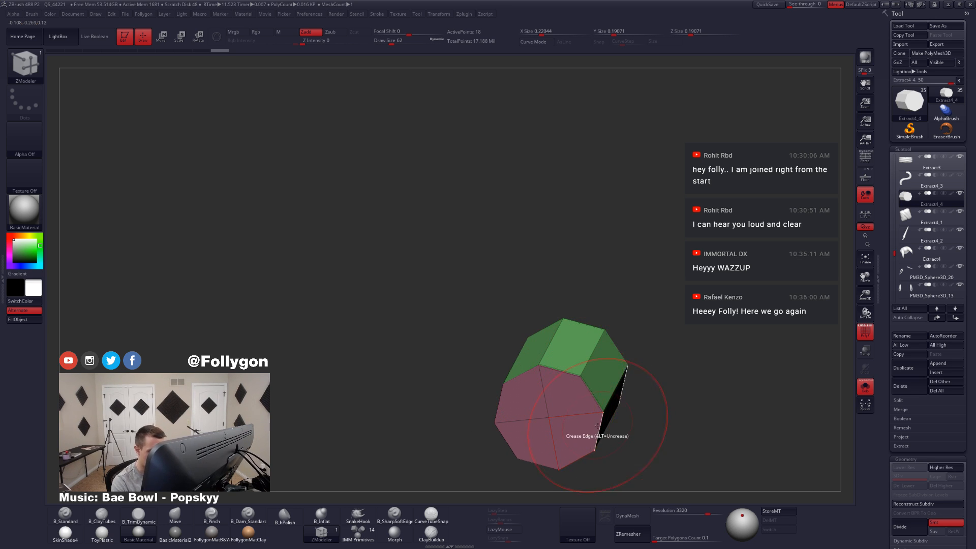
{"action": "left_click_drag", "start_coordinate": [602, 449], "coordinate": [617, 438]}
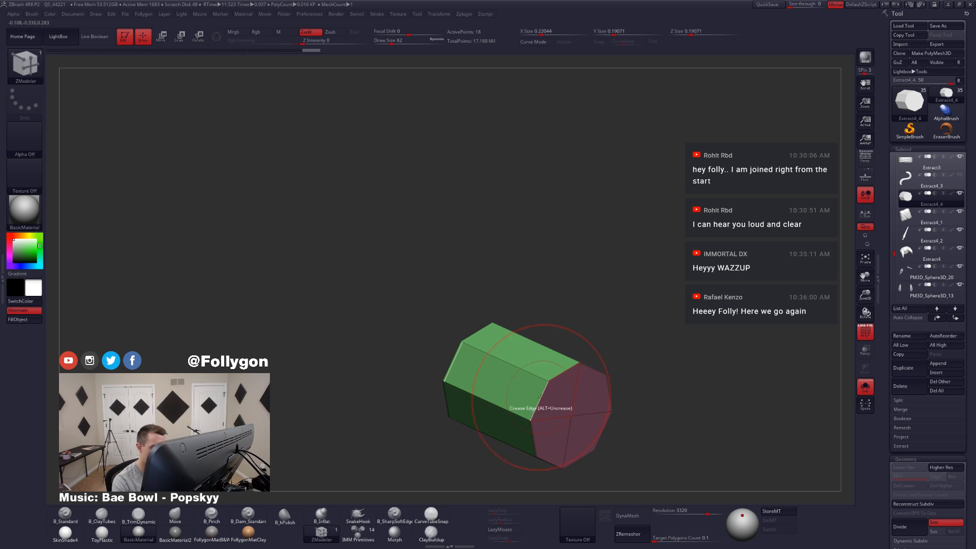
{"action": "left_click_drag", "start_coordinate": [539, 402], "coordinate": [596, 414]}
Step: Check the cylinder against the character in side view, isolate it again, and stretch its round profile diagonally into a slight oval
{"action": "key", "text": "shift+f"}
{"action": "key", "text": "alt+s"}
{"action": "left_click_drag", "start_coordinate": [514, 404], "coordinate": [593, 413]}
{"action": "left_click_drag", "start_coordinate": [504, 425], "coordinate": [596, 435]}
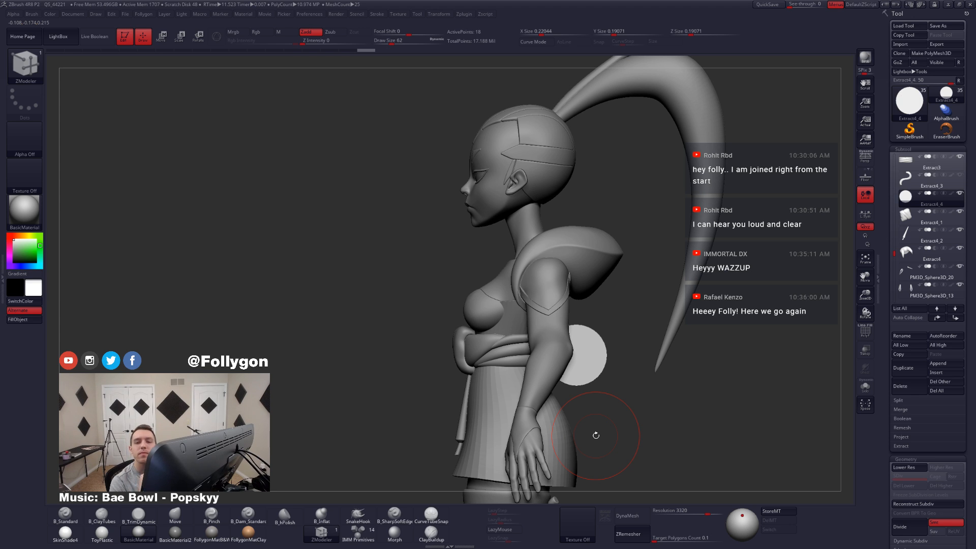
{"action": "key", "text": "alt+s"}
{"action": "key", "text": "w"}
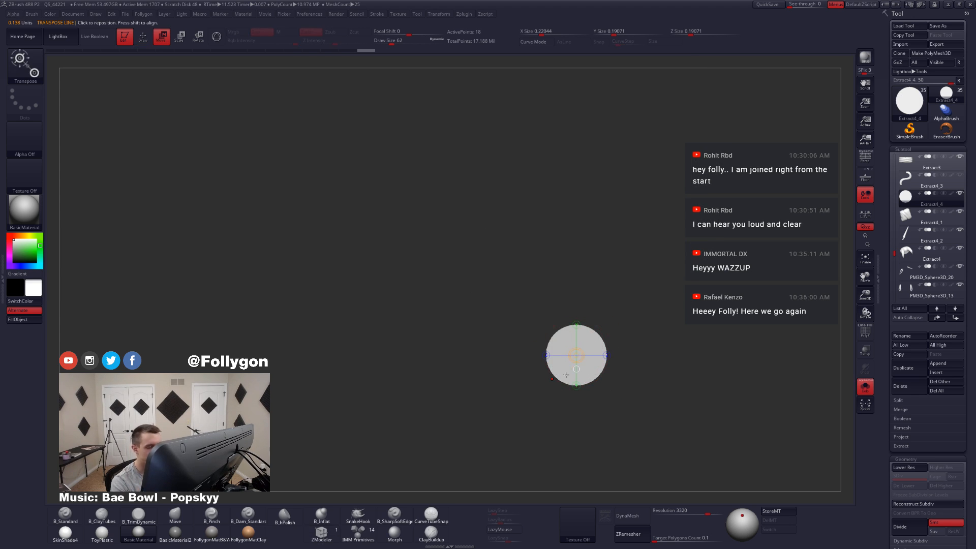
{"action": "left_click_drag", "start_coordinate": [564, 381], "coordinate": [602, 308]}
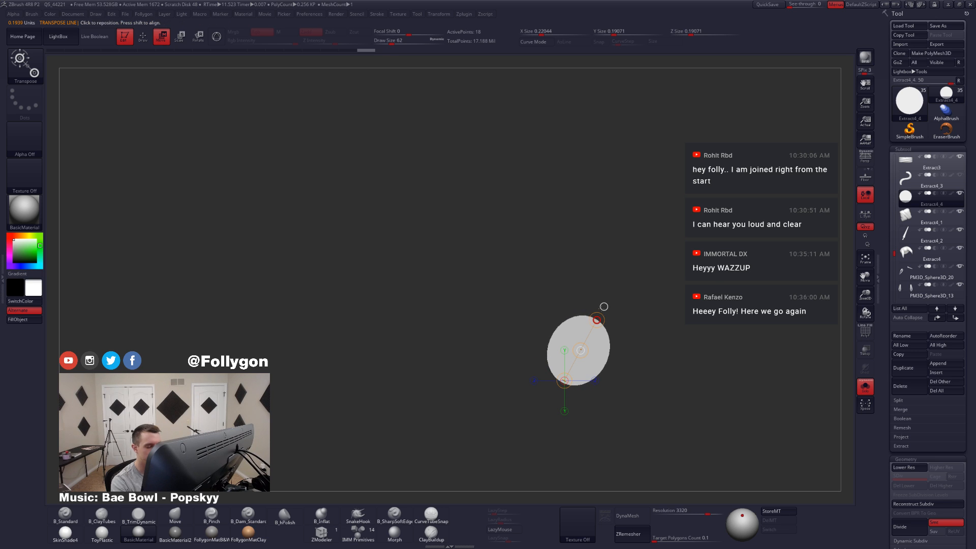
Step: Use the ZModeler Split point action on the end cap's centre point to create an inner disc
{"action": "key", "text": "shift+f"}
{"action": "key", "text": "b"}
{"action": "key", "text": "z"}
{"action": "key", "text": "m"}
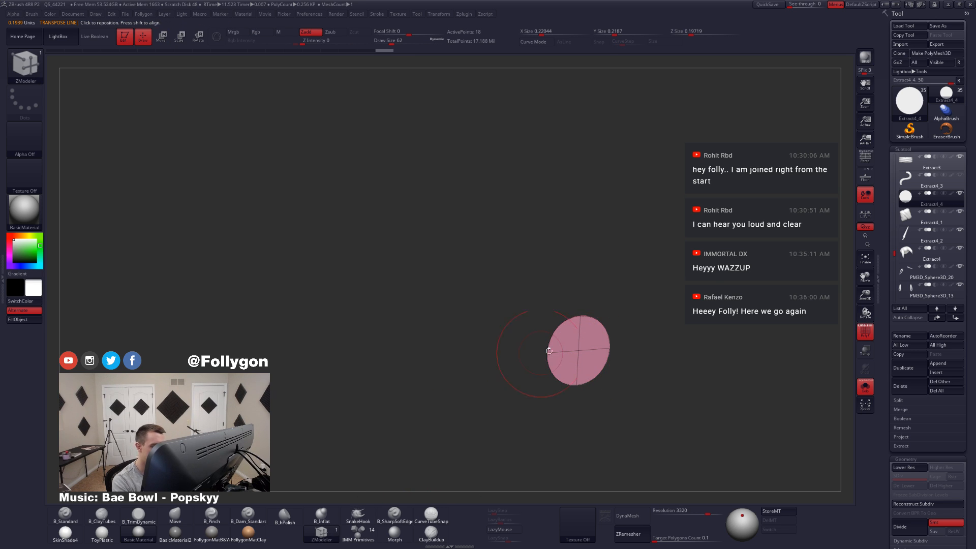
{"action": "left_click_drag", "start_coordinate": [549, 351], "coordinate": [572, 394], "text": "alt"}
{"action": "key", "text": "space"}
{"action": "left_click", "coordinate": [621, 349]}
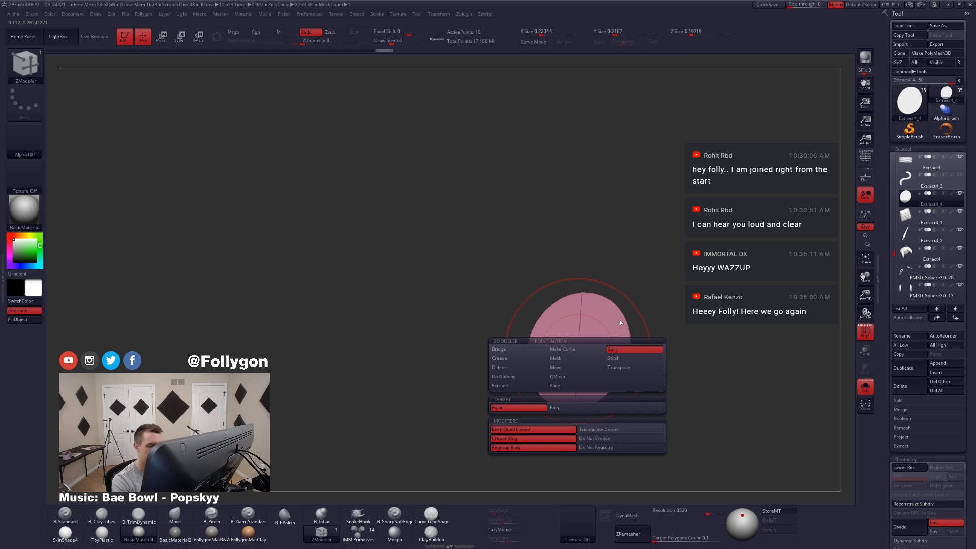
{"action": "left_click_drag", "start_coordinate": [578, 350], "coordinate": [579, 375]}
{"action": "right_click_drag", "start_coordinate": [578, 375], "coordinate": [587, 388]}
Step: Mask everything except the inner disc of the end cap and push the disc slightly inward
{"action": "key", "text": "w"}
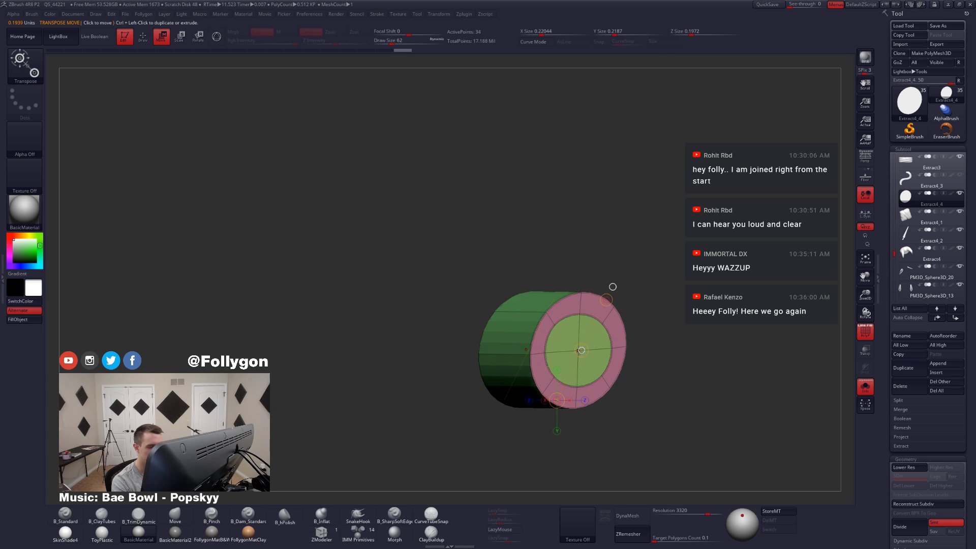
{"action": "left_click", "coordinate": [579, 351], "text": "ctrl"}
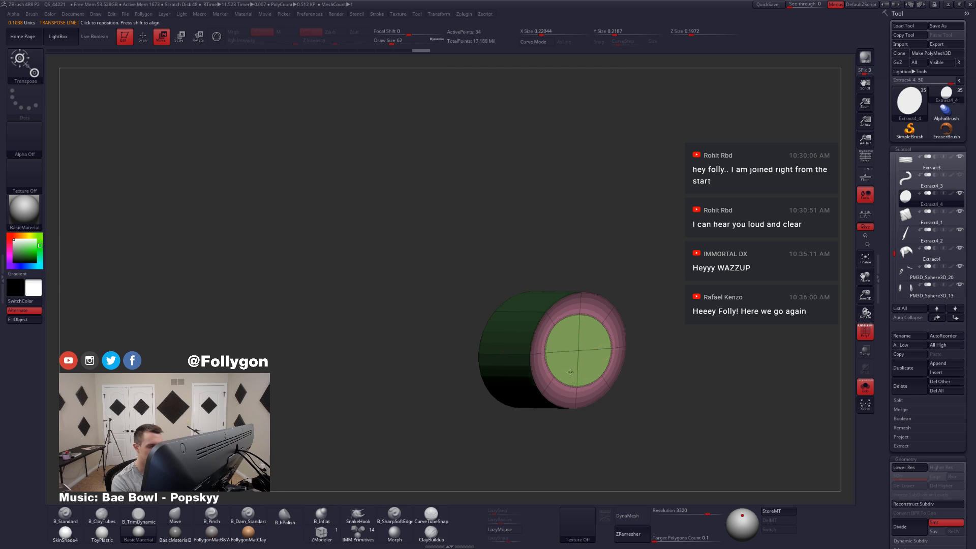
{"action": "right_click_drag", "start_coordinate": [570, 372], "coordinate": [588, 357]}
{"action": "left_click_drag", "start_coordinate": [599, 352], "coordinate": [595, 353]}
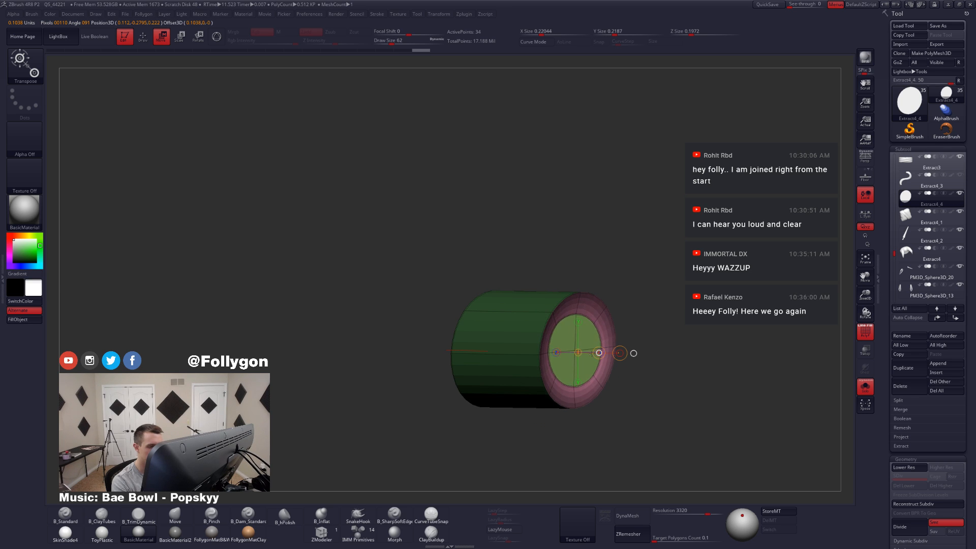
{"action": "key", "text": "shift+f"}
{"action": "key", "text": "q"}
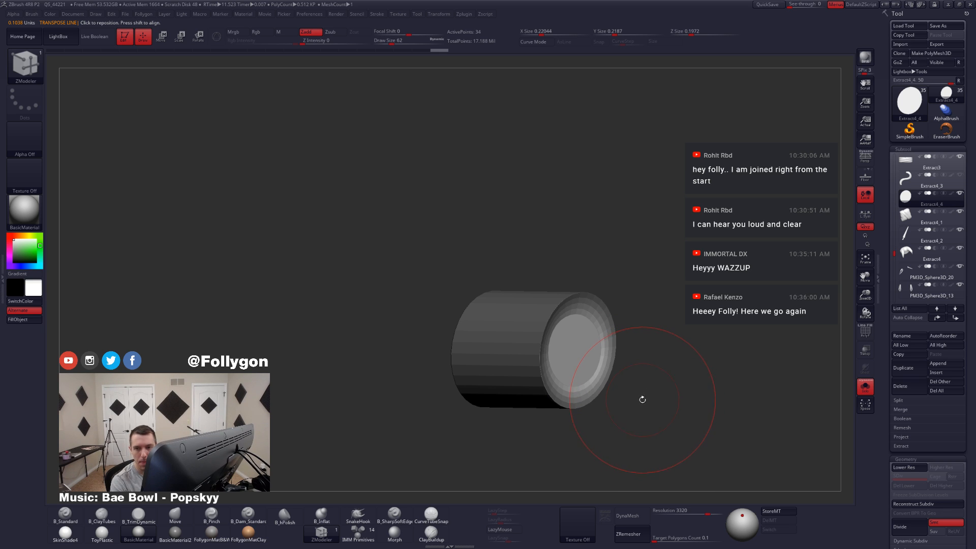
Step: Split the recessed disc's centre point to add a second, smaller ring inside it
{"action": "left_click_drag", "start_coordinate": [643, 403], "coordinate": [658, 390], "text": "ctrl"}
{"action": "key", "text": "shift+f"}
{"action": "right_click_drag", "start_coordinate": [576, 353], "coordinate": [565, 365]}
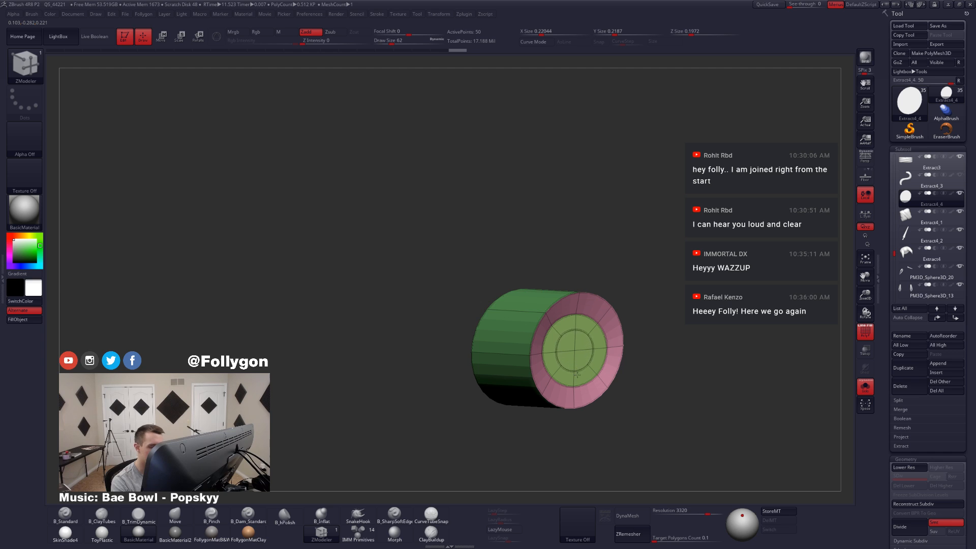
Step: Mask all but the innermost disc, push it deeper into the cylinder, and check the recess on the full character
{"action": "key", "text": "w"}
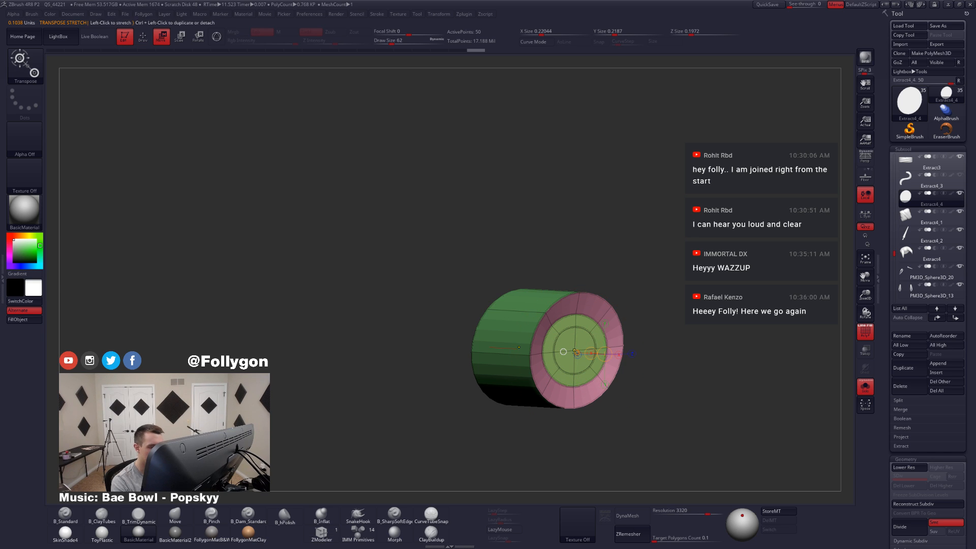
{"action": "left_click", "coordinate": [574, 349], "text": "ctrl"}
{"action": "key", "text": "q"}
{"action": "left_click", "coordinate": [573, 379], "text": "ctrl+shift"}
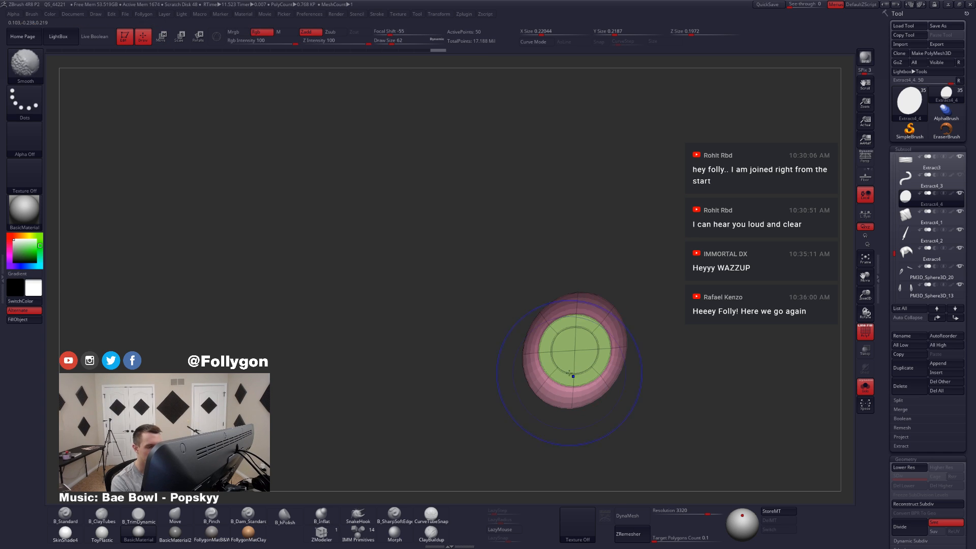
{"action": "key", "text": "ctrl"}
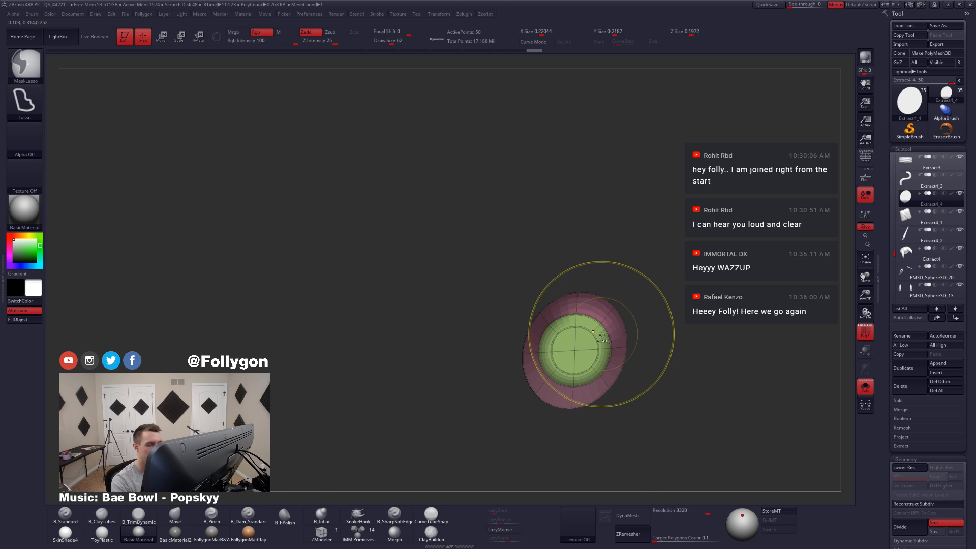
{"action": "left_click_drag", "start_coordinate": [618, 303], "coordinate": [614, 353]}
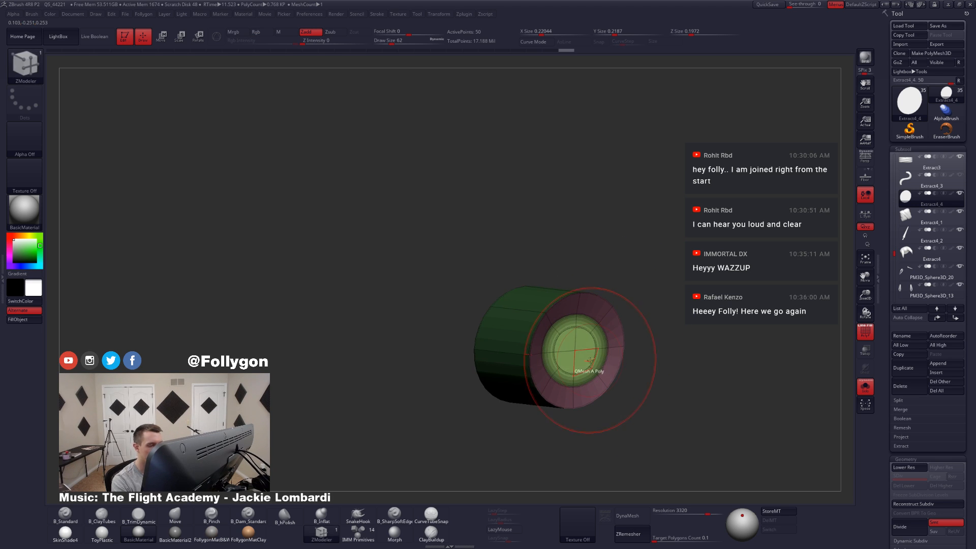
{"action": "key", "text": "w"}
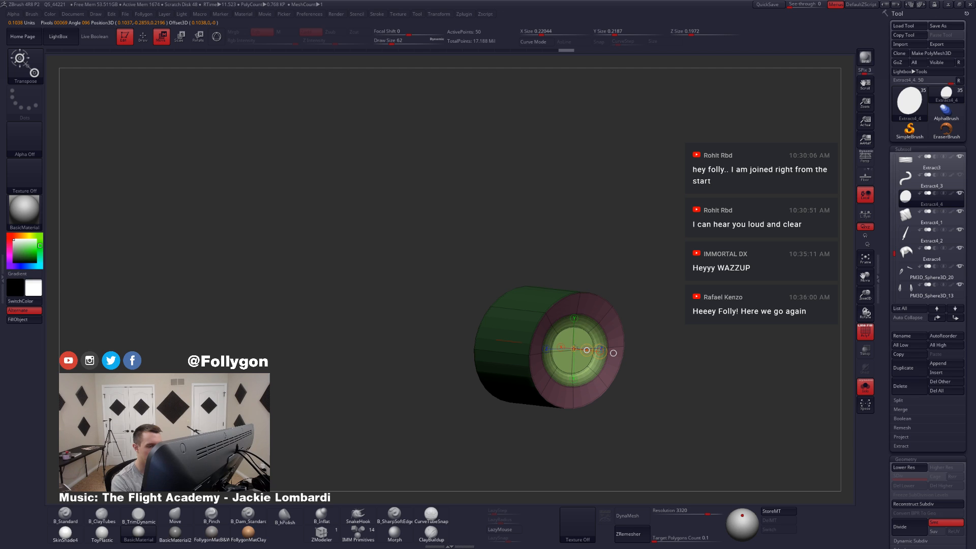
{"action": "left_click_drag", "start_coordinate": [613, 353], "coordinate": [655, 357]}
{"action": "mouse_move", "coordinate": [597, 374]}
{"action": "left_mouse_down"}
{"action": "mouse_move", "coordinate": [611, 352]}
{"action": "mouse_move", "coordinate": [661, 396]}
{"action": "mouse_move", "coordinate": [665, 379]}
{"action": "mouse_move", "coordinate": [628, 404]}
{"action": "mouse_move", "coordinate": [654, 421]}
{"action": "left_mouse_up"}
{"action": "key", "text": "q"}
{"action": "key", "text": "shift+f"}
{"action": "key", "text": "alt+s"}
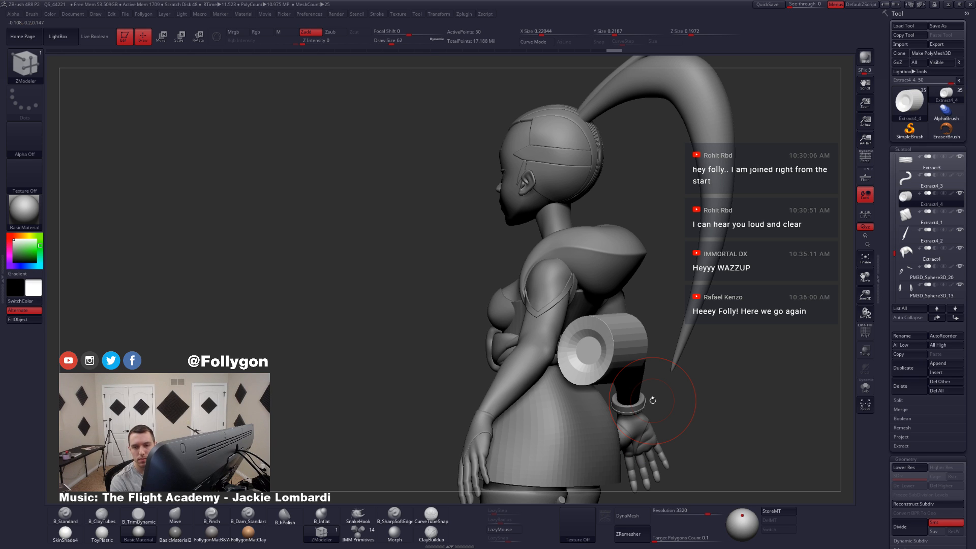
Step: Bevel the outer and inner edge loops of the end-cap recess with Bevel EdgeLoop Complete at draw size 9
{"action": "key", "text": "alt+s"}
{"action": "left_click_drag", "start_coordinate": [653, 400], "coordinate": [655, 438], "text": "alt"}
{"action": "key", "text": "shift+f"}
{"action": "left_click_drag", "start_coordinate": [514, 422], "coordinate": [605, 432]}
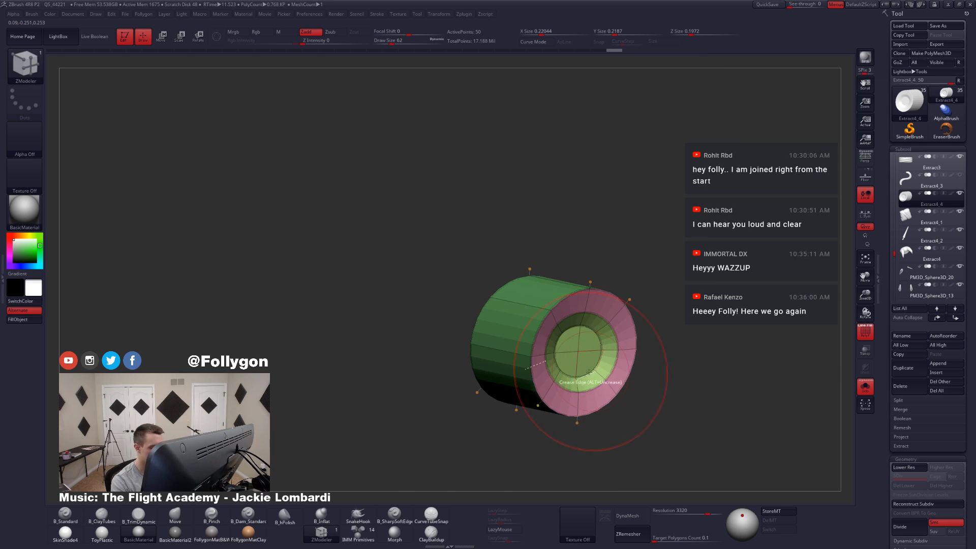
{"action": "right_click_drag", "start_coordinate": [584, 343], "coordinate": [598, 340], "text": "ctrl"}
{"action": "key", "text": "shift+d"}
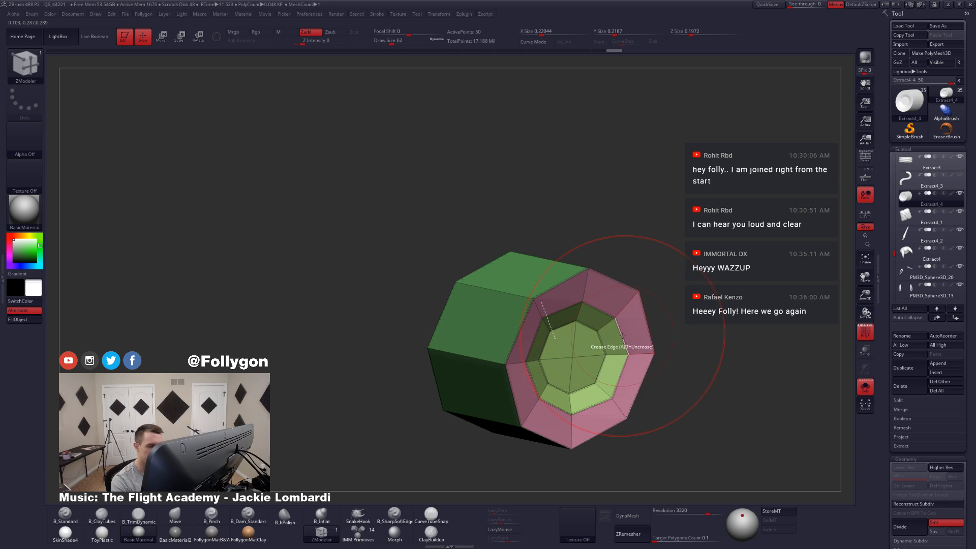
{"action": "key", "text": "space"}
{"action": "left_click", "coordinate": [564, 338]}
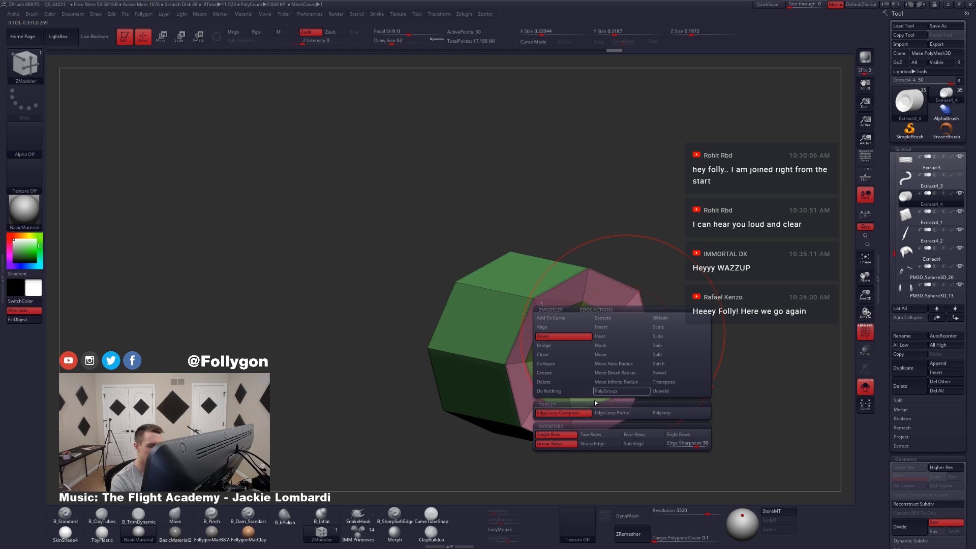
{"action": "key", "text": "space"}
{"action": "left_click_drag", "start_coordinate": [699, 331], "coordinate": [683, 329]}
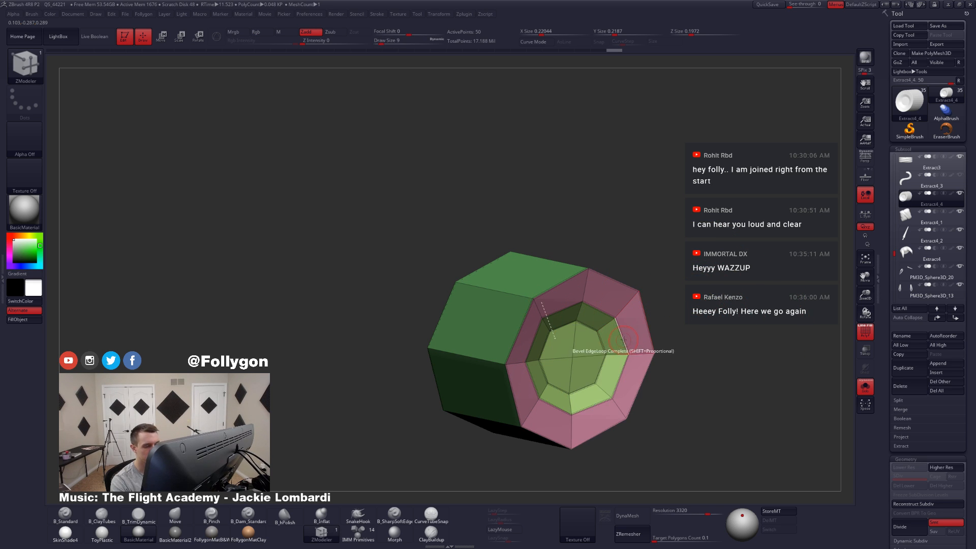
{"action": "left_click_drag", "start_coordinate": [623, 335], "coordinate": [623, 341]}
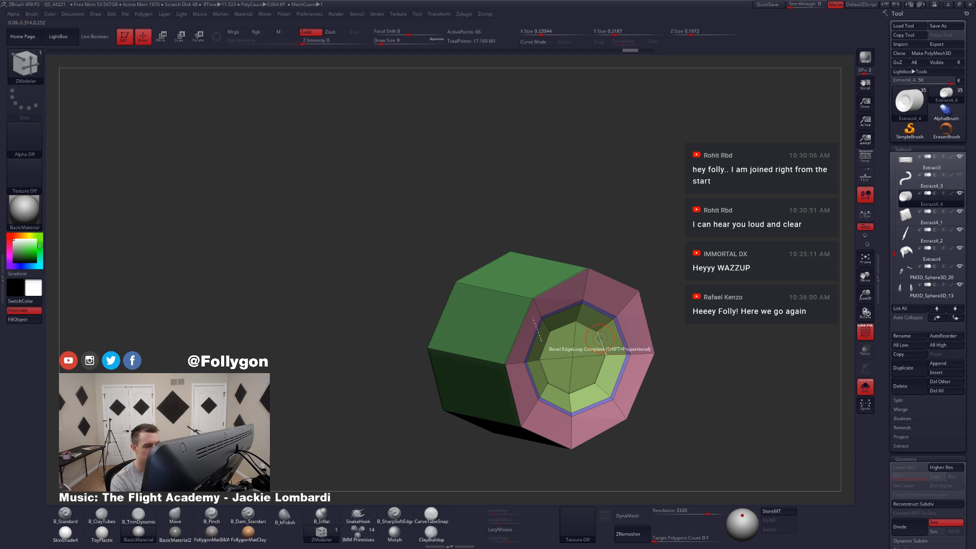
{"action": "left_click_drag", "start_coordinate": [600, 339], "coordinate": [602, 343]}
Step: Bevel the cylinder's outer rim edge loop and check the smoothed piece on the character's back
{"action": "left_click_drag", "start_coordinate": [676, 356], "coordinate": [601, 358]}
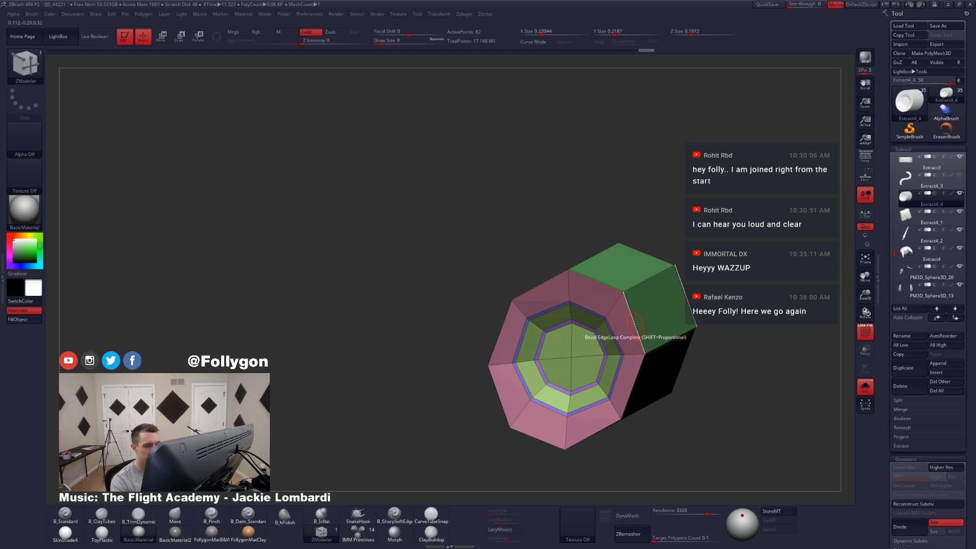
{"action": "left_click_drag", "start_coordinate": [636, 326], "coordinate": [631, 351]}
{"action": "key", "text": "d"}
{"action": "right_click_drag", "start_coordinate": [613, 374], "coordinate": [593, 433], "text": "ctrl"}
{"action": "key", "text": "shift+f"}
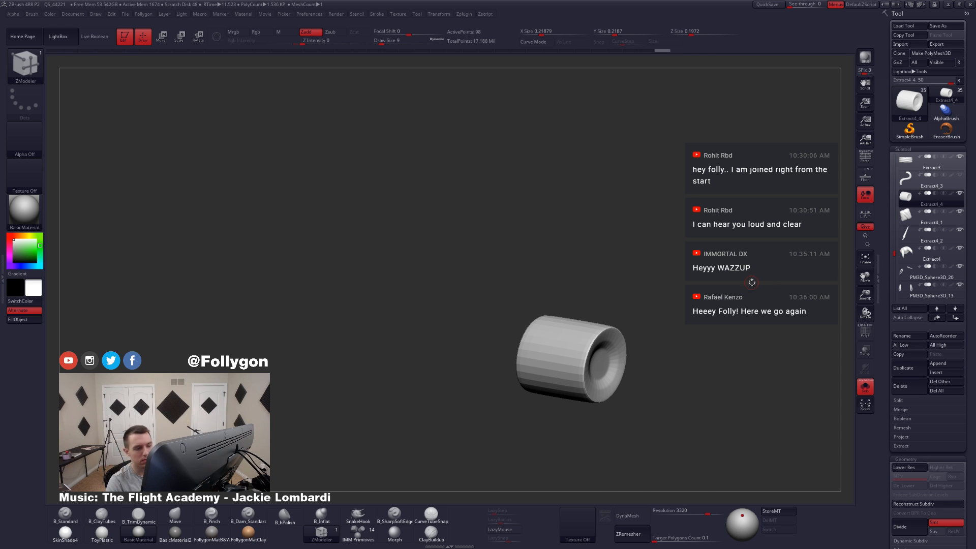
{"action": "key", "text": "alt+s"}
{"action": "right_click_drag", "start_coordinate": [589, 333], "coordinate": [592, 379], "text": "ctrl"}
{"action": "mouse_move", "coordinate": [592, 378]}
{"action": "right_mouse_down"}
{"action": "mouse_move", "coordinate": [655, 373]}
{"action": "mouse_move", "coordinate": [612, 370]}
{"action": "mouse_move", "coordinate": [642, 360]}
{"action": "right_mouse_up"}
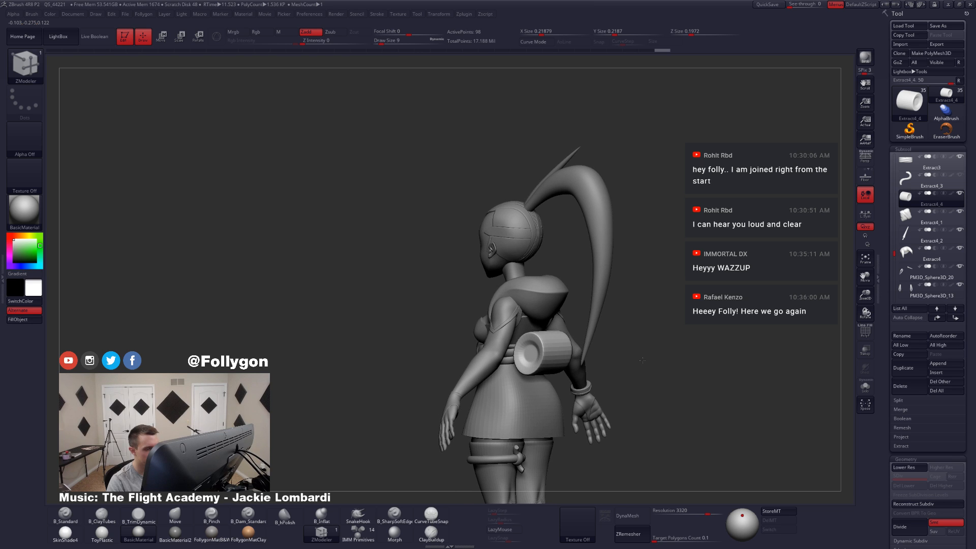
{"action": "mouse_move", "coordinate": [573, 365]}
{"action": "right_mouse_down"}
{"action": "mouse_move", "coordinate": [591, 365]}
{"action": "mouse_move", "coordinate": [549, 373]}
{"action": "right_mouse_up"}
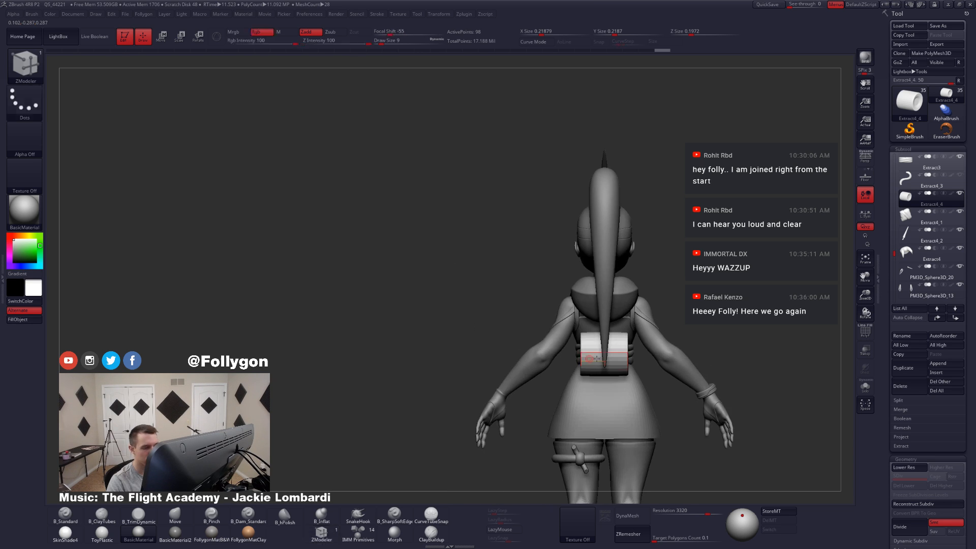
Step: Isolate the unsmoothed cylinder in back view and add an edge loop around the middle of its length
{"action": "key", "text": "alt+s"}
{"action": "right_click_drag", "start_coordinate": [618, 422], "coordinate": [579, 371], "text": "ctrl"}
{"action": "key", "text": "shift+f"}
{"action": "key", "text": "shift+d"}
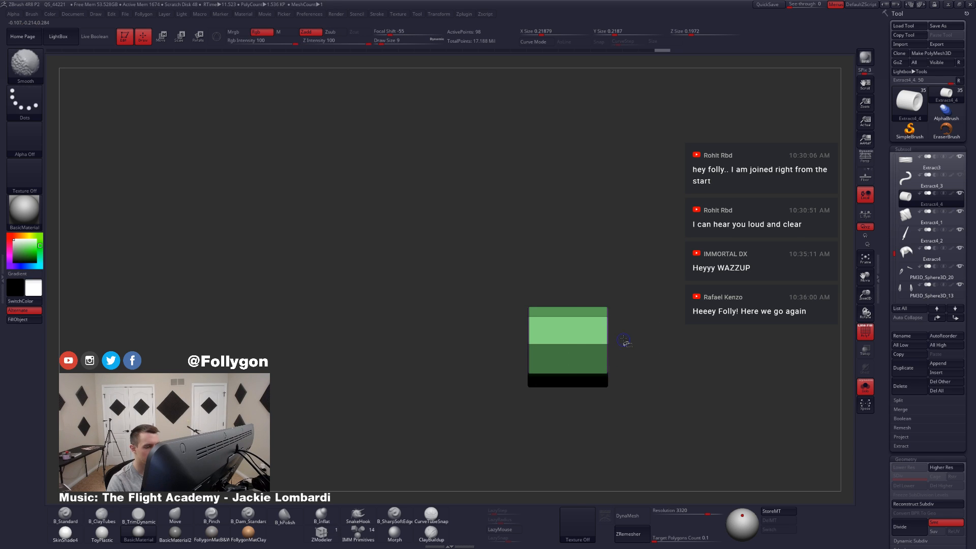
{"action": "key", "text": "ctrl+q"}
{"action": "left_click", "coordinate": [633, 377]}
{"action": "right_click_drag", "start_coordinate": [563, 309], "coordinate": [583, 377], "text": "ctrl"}
Step: Bevel the middle edge loop into a wide band and add a new centre loop within that band
{"action": "key", "text": "space"}
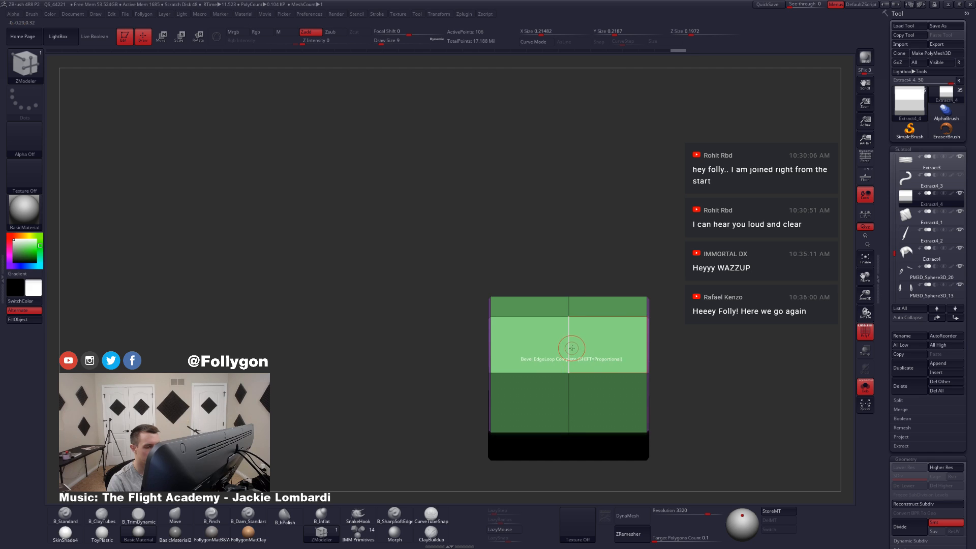
{"action": "left_click_drag", "start_coordinate": [571, 347], "coordinate": [570, 354]}
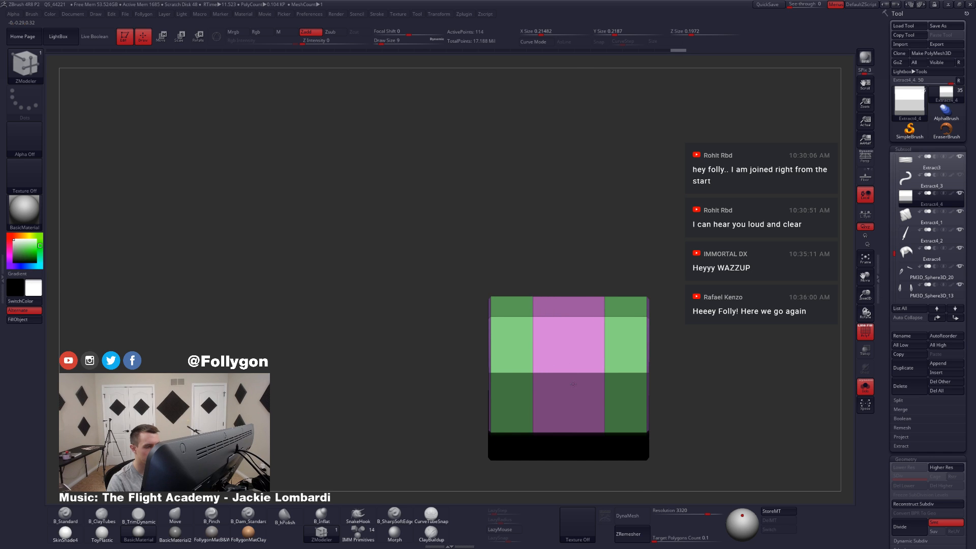
{"action": "key", "text": "ctrl+q"}
{"action": "left_click", "coordinate": [683, 375]}
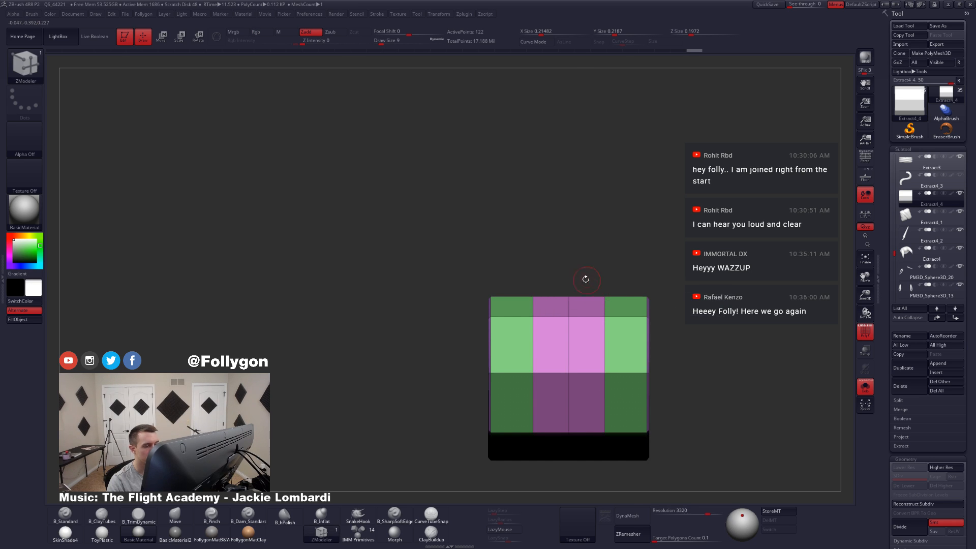
Step: Mask everything except the cylinder's centre edge loop and move that loop slightly upward to arch the middle
{"action": "left_click_drag", "start_coordinate": [582, 280], "coordinate": [587, 420], "text": "ctrl"}
{"action": "left_click_drag", "start_coordinate": [560, 349], "coordinate": [574, 278], "text": "ctrl"}
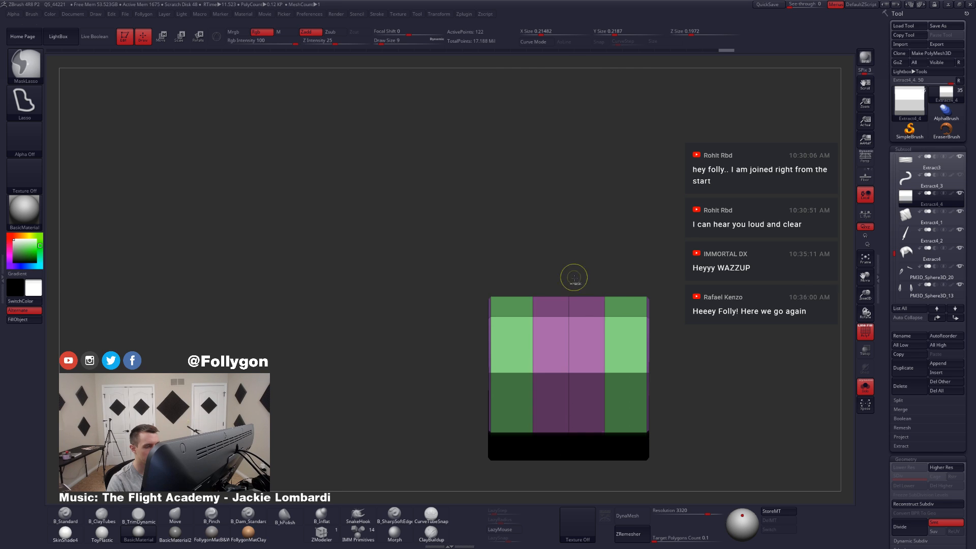
{"action": "left_click", "coordinate": [575, 278], "text": "ctrl"}
{"action": "right_click_drag", "start_coordinate": [607, 286], "coordinate": [588, 398], "text": "shift"}
{"action": "left_click_drag", "start_coordinate": [569, 298], "coordinate": [569, 387], "text": "shift"}
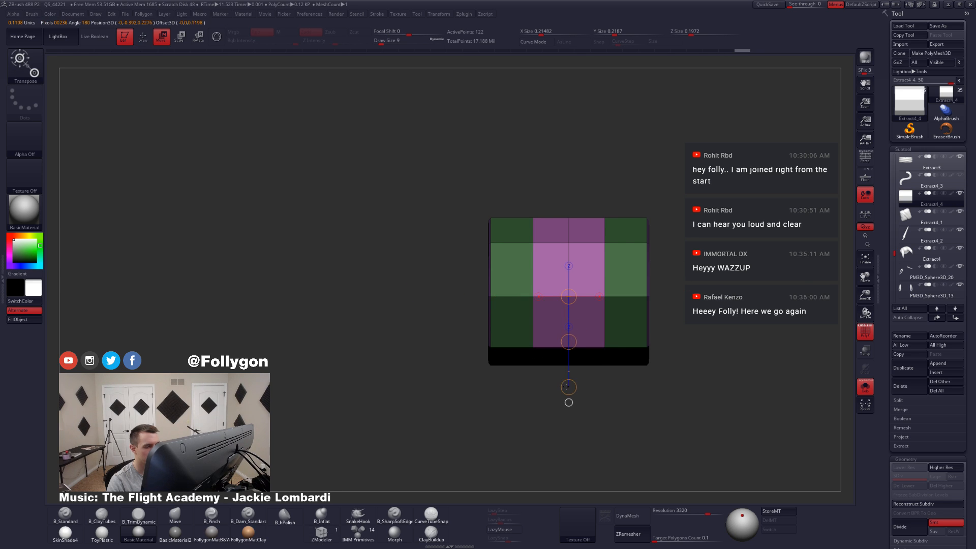
{"action": "left_click_drag", "start_coordinate": [568, 342], "coordinate": [569, 340]}
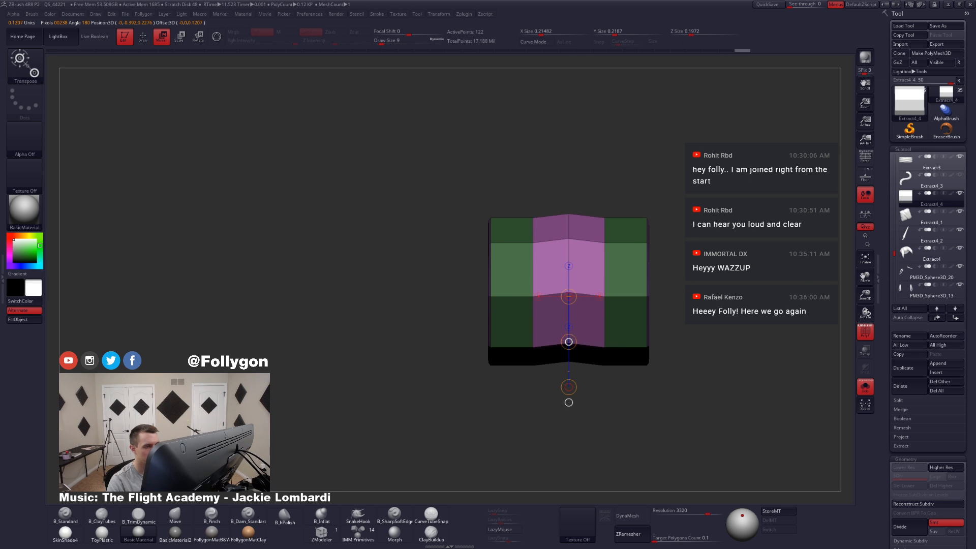
{"action": "key", "text": "ctrl+d"}
{"action": "key", "text": "shift+d"}
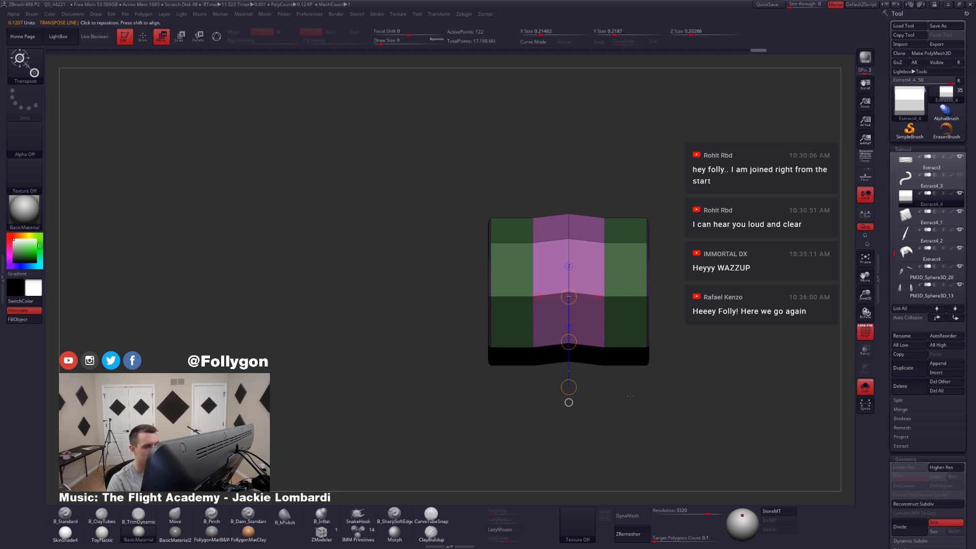
Step: Mask the cylinder's middle, rotate its unmasked end sections outward, and bring back the full character in side view
{"action": "key", "text": "q"}
{"action": "mouse_move", "coordinate": [695, 388]}
{"action": "left_mouse_down", "text": "ctrl"}
{"action": "mouse_move", "coordinate": [633, 264]}
{"action": "mouse_move", "coordinate": [632, 153]}
{"action": "mouse_move", "coordinate": [635, 351]}
{"action": "left_mouse_up", "text": "ctrl"}
{"action": "key", "text": "r"}
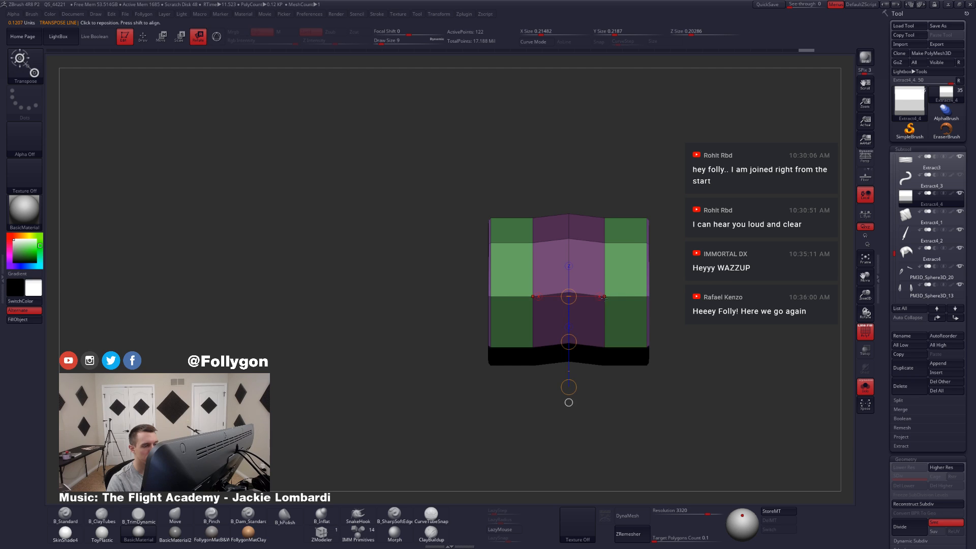
{"action": "left_click_drag", "start_coordinate": [727, 297], "coordinate": [725, 310]}
{"action": "key", "text": "q"}
{"action": "key", "text": "d"}
{"action": "left_click_drag", "start_coordinate": [702, 342], "coordinate": [628, 319], "text": "ctrl"}
{"action": "key", "text": "shift+f"}
{"action": "key", "text": "shift+s"}
{"action": "left_click_drag", "start_coordinate": [555, 394], "coordinate": [634, 410]}
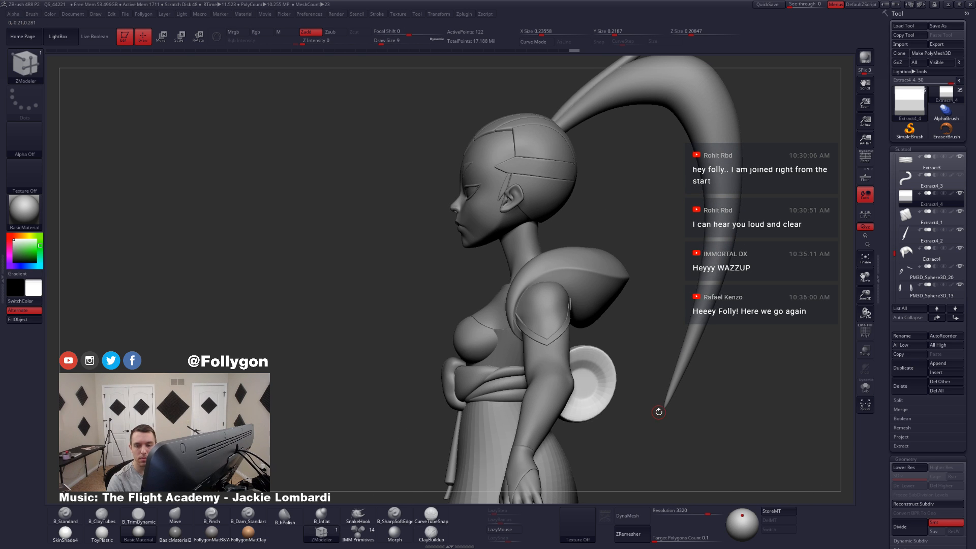
Step: Isolate the cylinder in side view and slim it front to back with the Transpose Move line
{"action": "key", "text": "b"}
{"action": "key", "text": "m"}
{"action": "key", "text": "v"}
{"action": "key", "text": "space"}
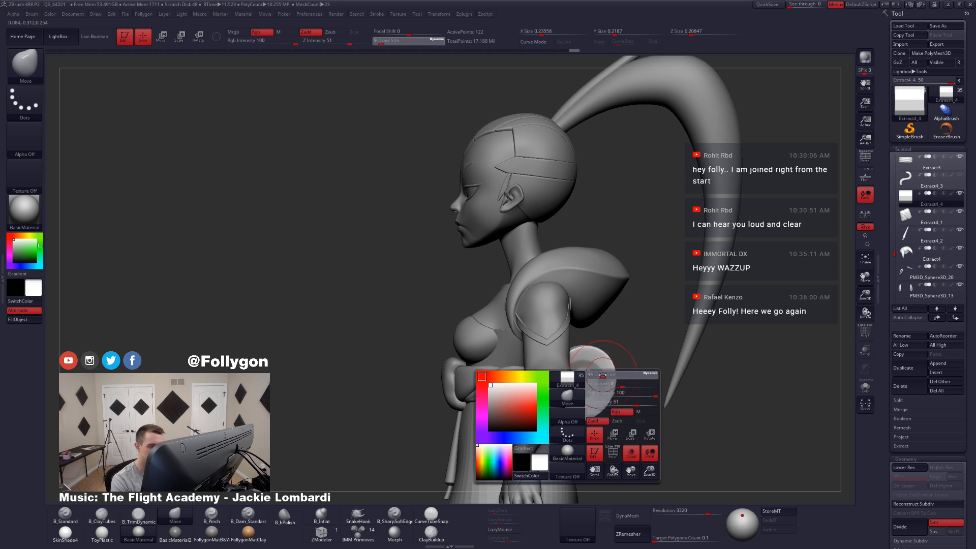
{"action": "key", "text": "shift+s"}
{"action": "key", "text": "w"}
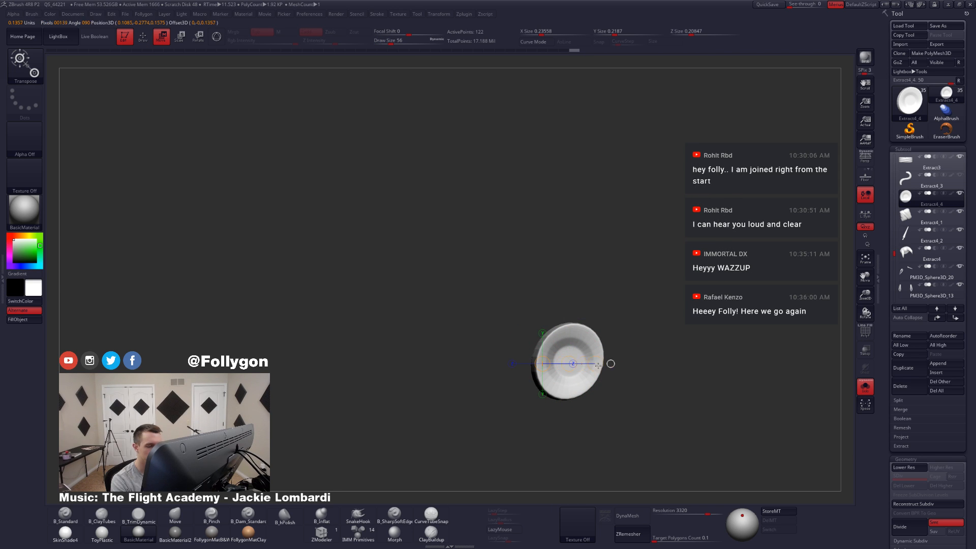
{"action": "left_click_drag", "start_coordinate": [598, 365], "coordinate": [621, 363]}
{"action": "key", "text": "shift+s"}
{"action": "key", "text": "q"}
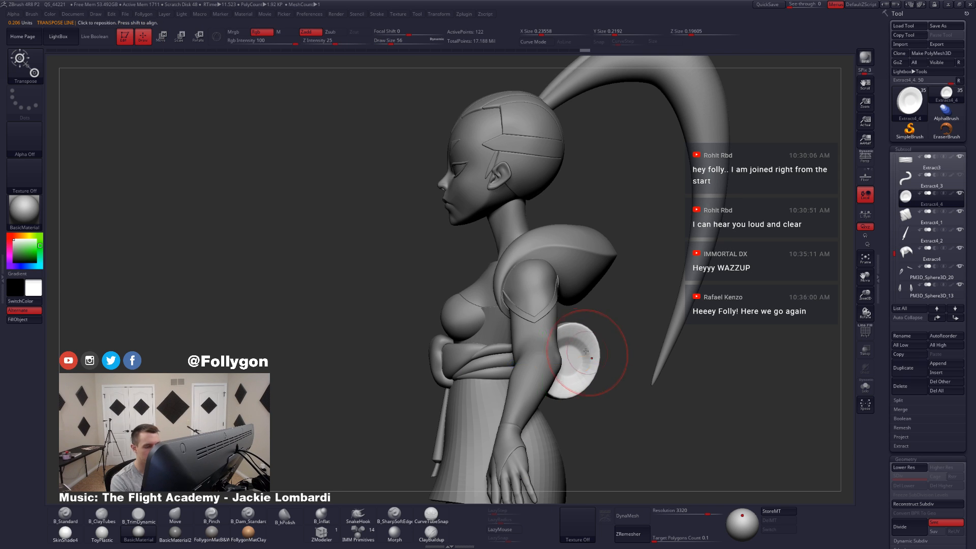
Step: Hide the arm subtool PM3D_Sphere3D_17 and the Extract1 piece, and reselect the cylinder
{"action": "key", "text": "space"}
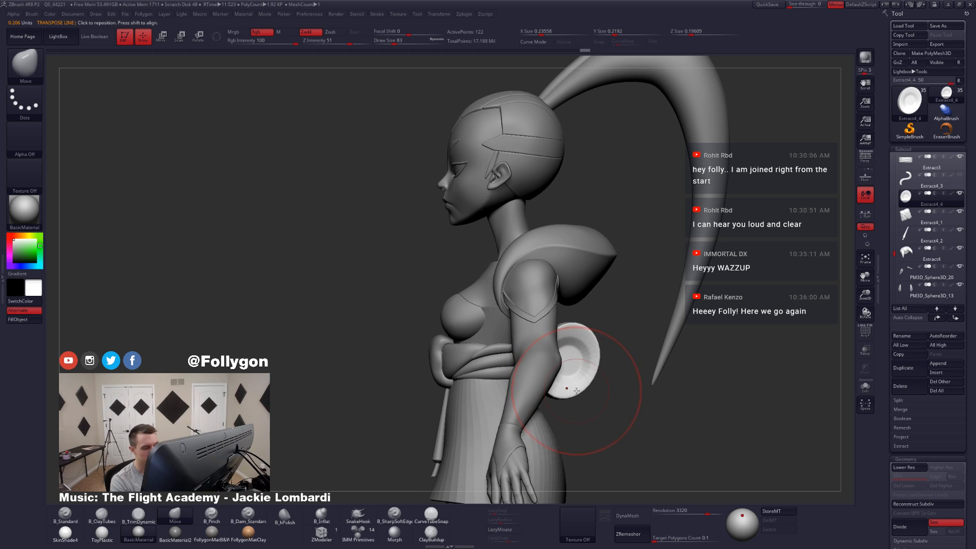
{"action": "key", "text": "shift+d"}
{"action": "key", "text": "shift+f"}
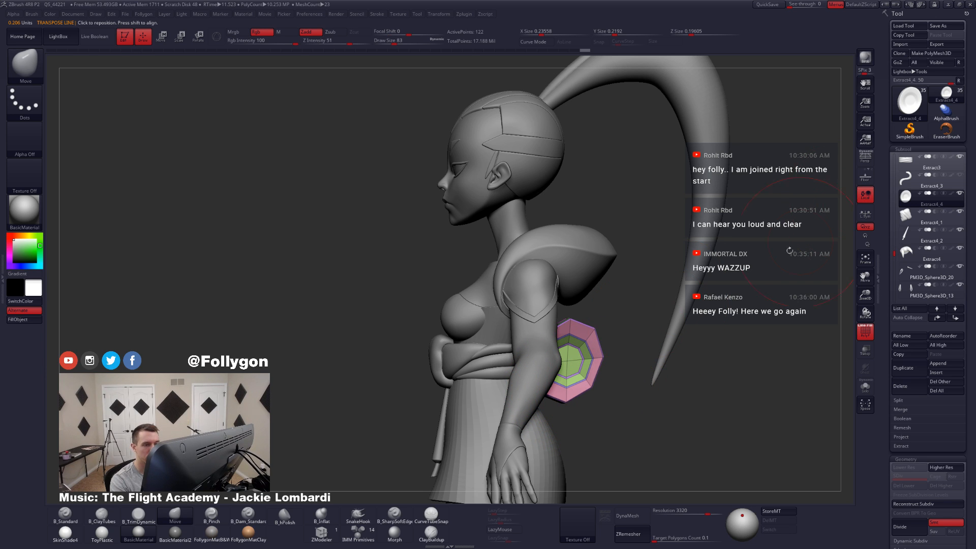
{"action": "key", "text": "shift+s"}
{"action": "key", "text": "shift+s"}
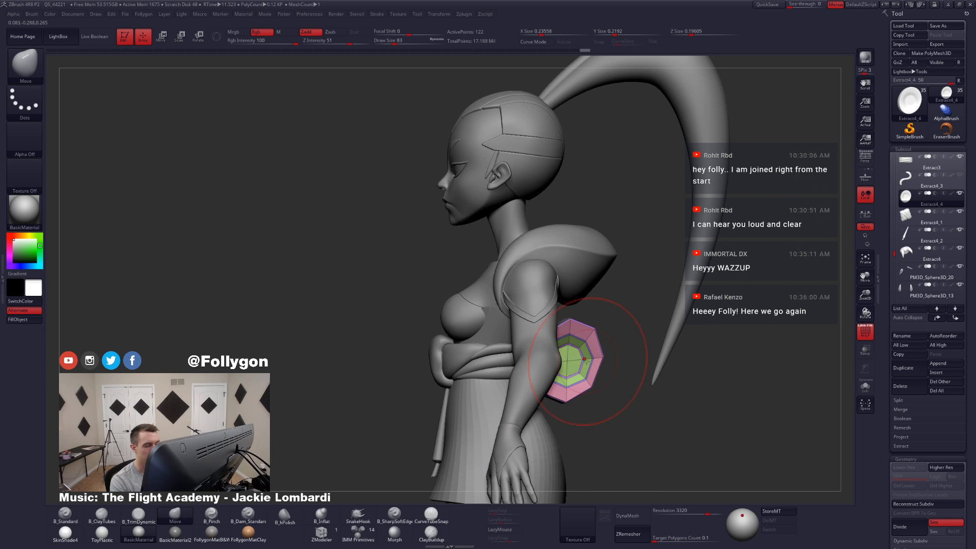
{"action": "left_click", "coordinate": [546, 369], "text": "alt"}
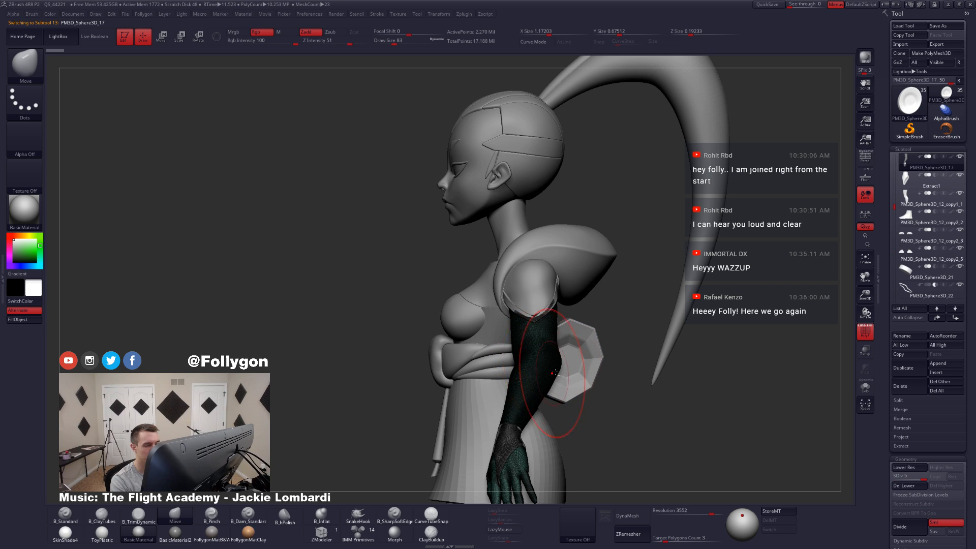
{"action": "left_click", "coordinate": [959, 157]}
{"action": "left_click", "coordinate": [932, 180]}
{"action": "left_click", "coordinate": [960, 175]}
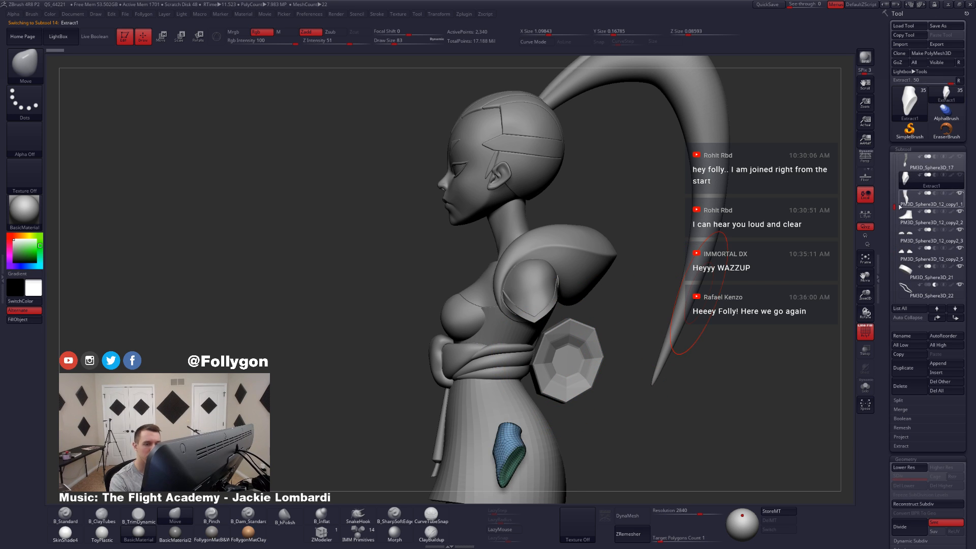
{"action": "left_click", "coordinate": [580, 375], "text": "alt"}
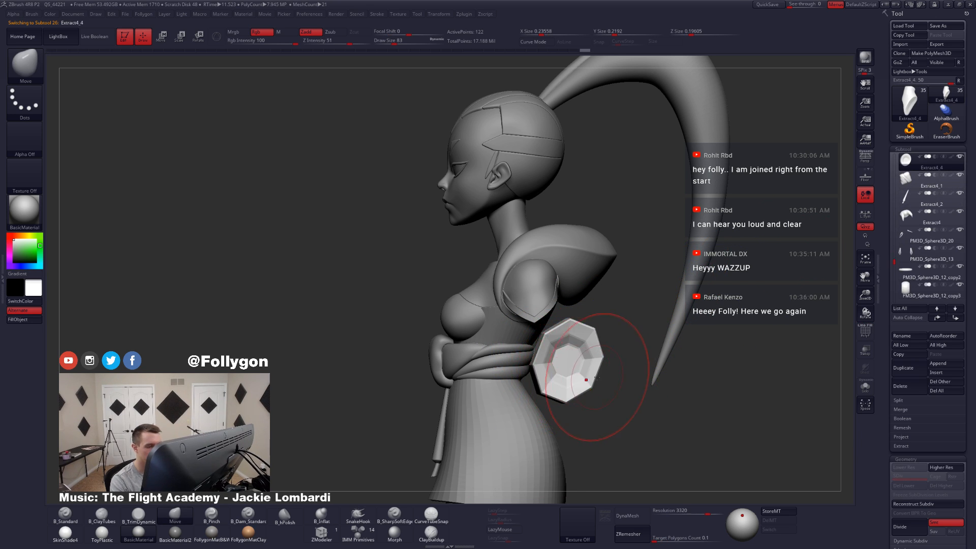
Step: Mask part of the cylinder's end with the Transpose line and reshape its lower edge with the Move brush at draw size 40
{"action": "key", "text": "ctrl+d"}
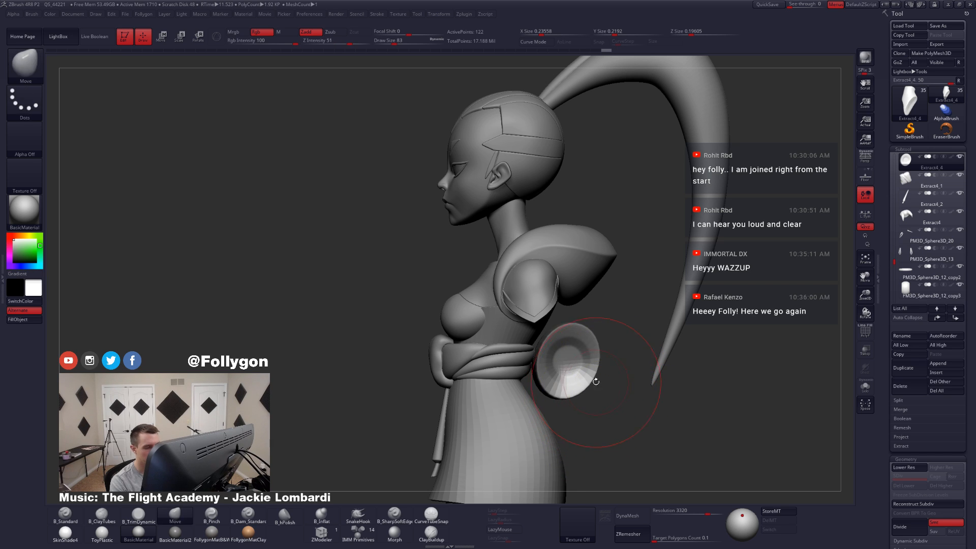
{"action": "key", "text": "w"}
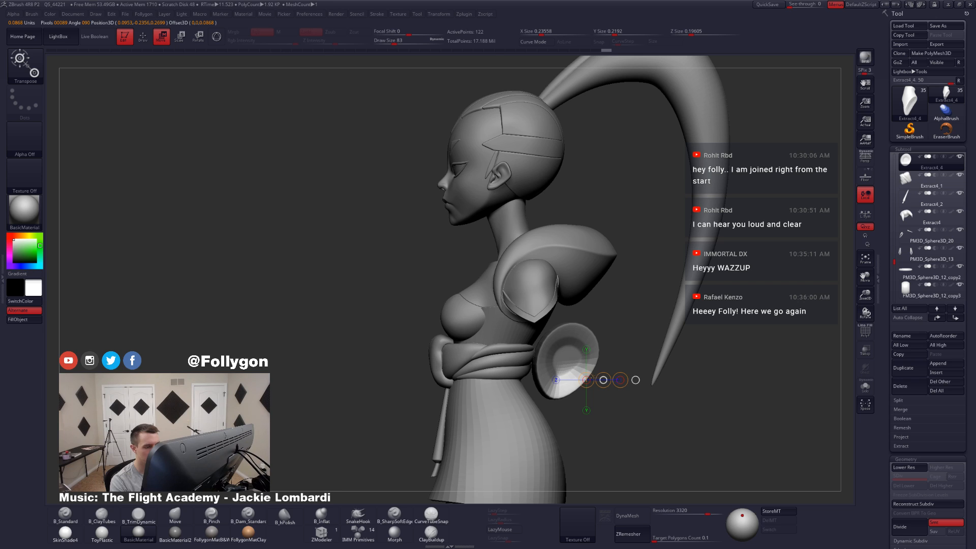
{"action": "key", "text": "q"}
{"action": "key", "text": "space"}
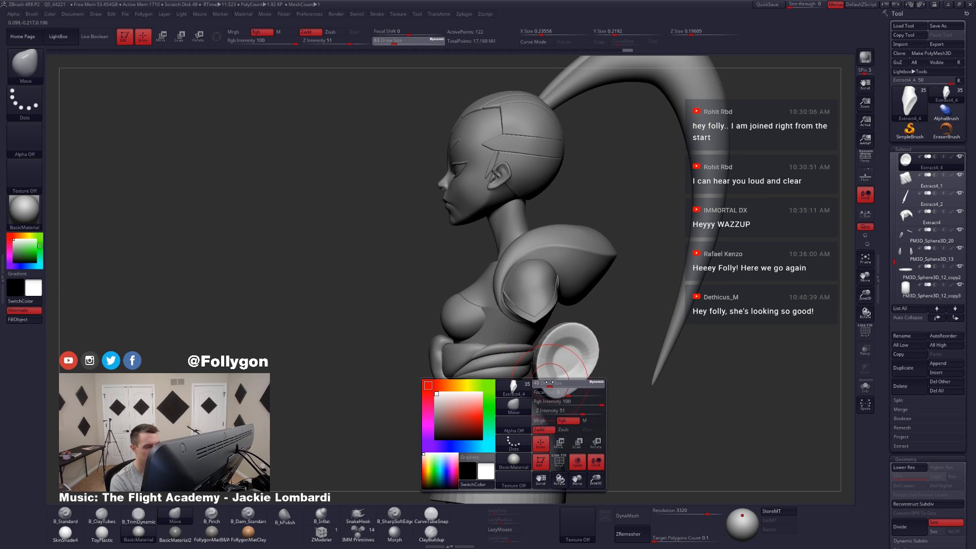
{"action": "key", "text": "w"}
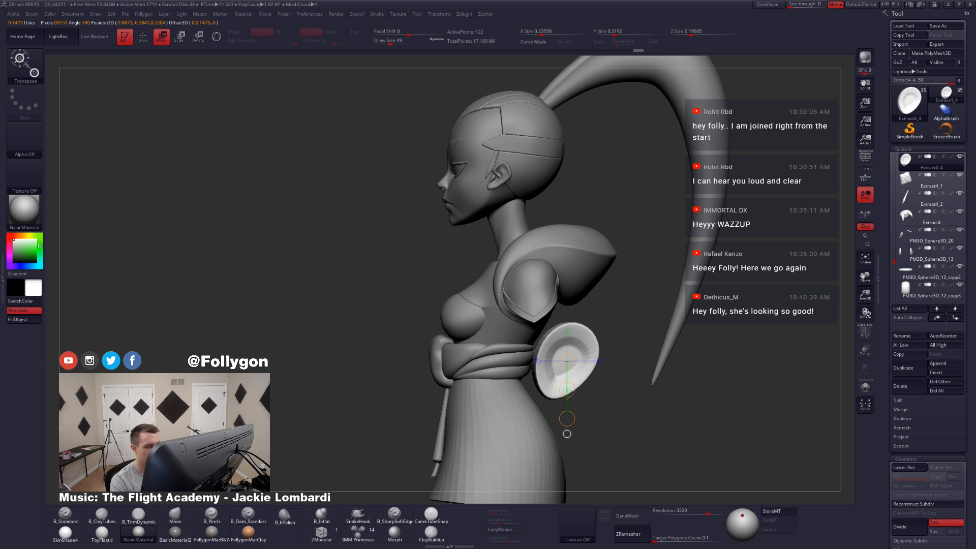
{"action": "key", "text": "q"}
{"action": "mouse_move", "coordinate": [548, 394]}
{"action": "right_mouse_down"}
{"action": "mouse_move", "coordinate": [447, 392]}
{"action": "mouse_move", "coordinate": [553, 383]}
{"action": "right_mouse_up"}
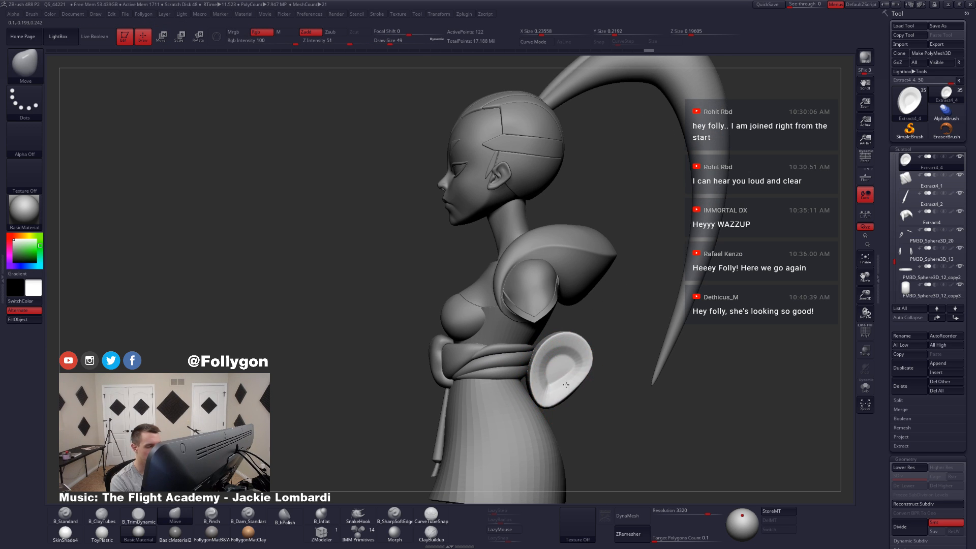
Step: Refine the end's rounded, tapered outline with the Move brush at draw size 39 and inspect it from the opposite side
{"action": "key", "text": "space"}
{"action": "mouse_move", "coordinate": [574, 363]}
{"action": "left_mouse_down"}
{"action": "mouse_move", "coordinate": [596, 361]}
{"action": "mouse_move", "coordinate": [575, 398]}
{"action": "left_mouse_up"}
{"action": "key", "text": "space"}
{"action": "key", "text": "space"}
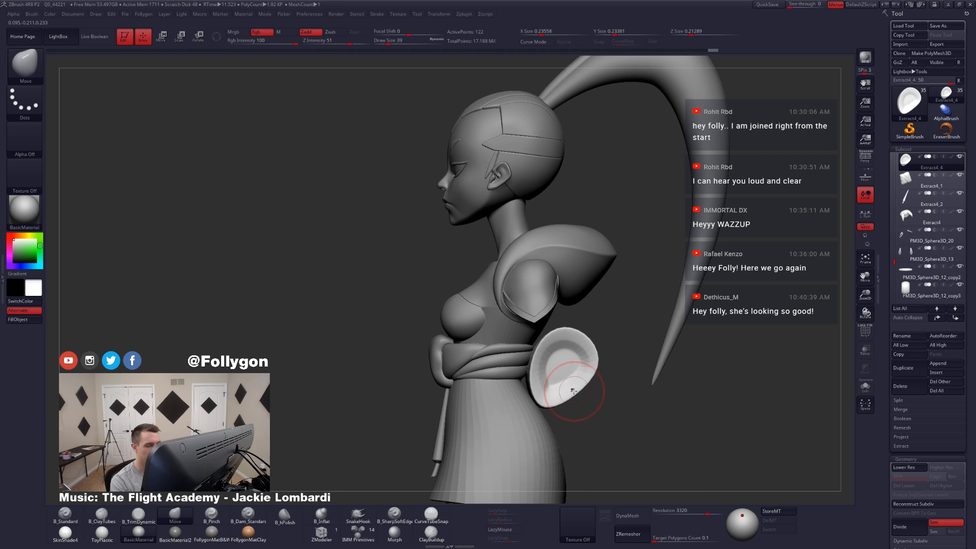
{"action": "right_click_drag", "start_coordinate": [573, 391], "coordinate": [491, 399]}
{"action": "mouse_move", "coordinate": [696, 392]}
{"action": "right_mouse_down", "text": "alt"}
{"action": "mouse_move", "coordinate": [661, 420]}
{"action": "mouse_move", "coordinate": [589, 420]}
{"action": "mouse_move", "coordinate": [609, 378]}
{"action": "right_mouse_up", "text": "alt"}
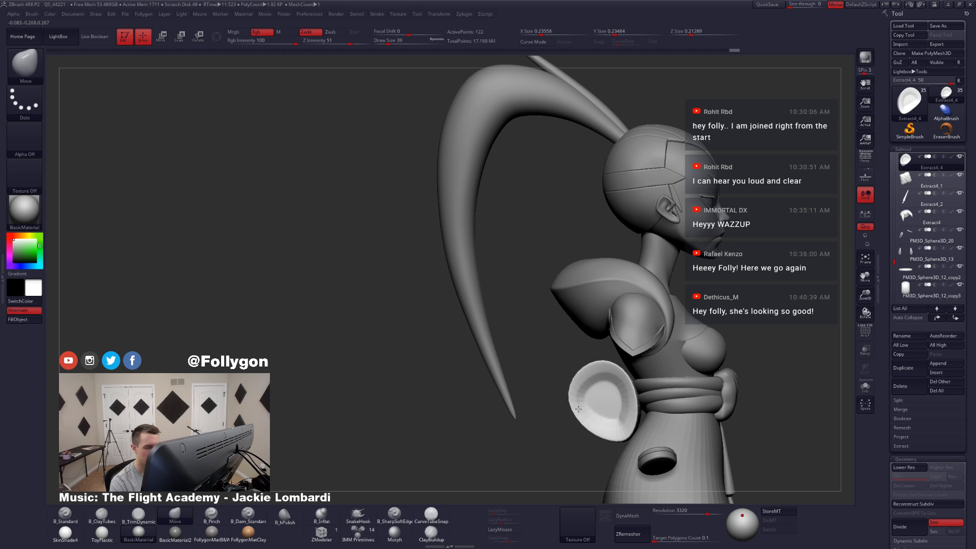
{"action": "key", "text": "shift+f"}
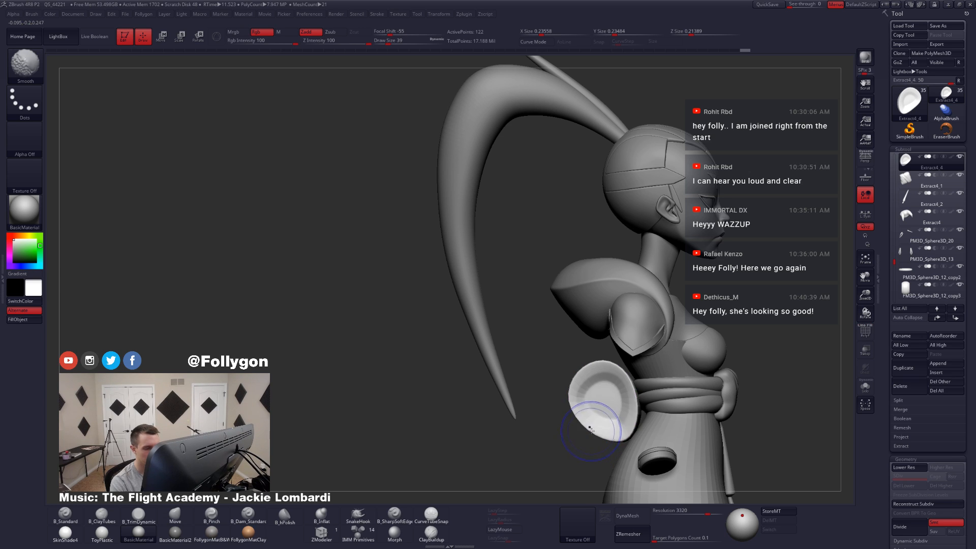
Step: Fine-tune the end cap's lower rim and recess with the Move brush at draw size 29 from several angles
{"action": "key", "text": "space"}
{"action": "left_click", "coordinate": [620, 420]}
{"action": "mouse_move", "coordinate": [620, 421]}
{"action": "left_mouse_down"}
{"action": "mouse_move", "coordinate": [634, 422]}
{"action": "mouse_move", "coordinate": [618, 415]}
{"action": "left_mouse_up"}
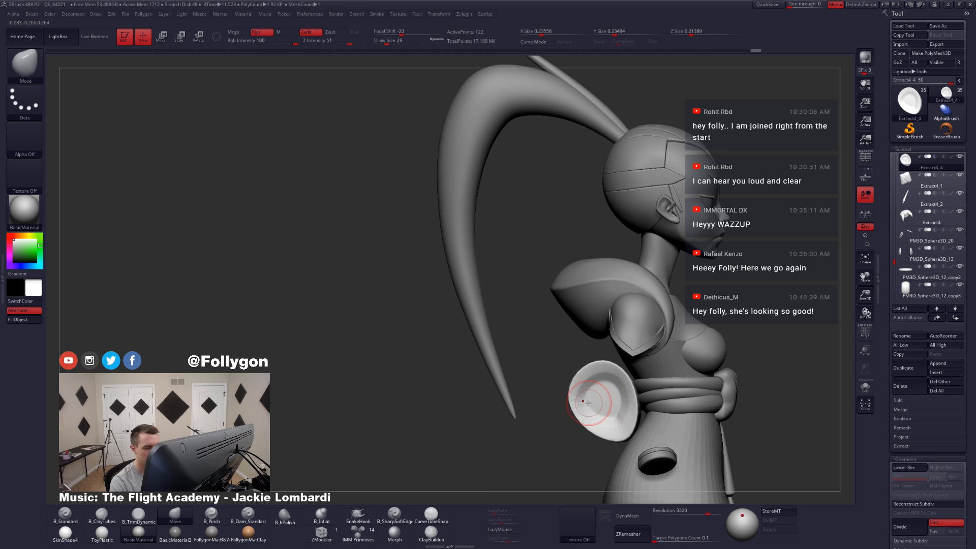
{"action": "left_click_drag", "start_coordinate": [539, 433], "coordinate": [519, 433]}
{"action": "left_click_drag", "start_coordinate": [596, 404], "coordinate": [606, 407]}
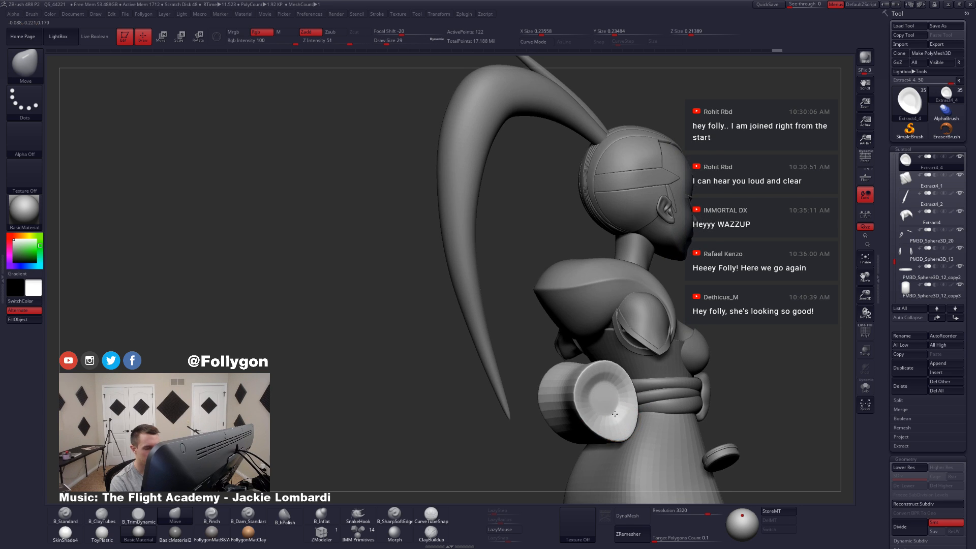
{"action": "left_click_drag", "start_coordinate": [528, 433], "coordinate": [551, 433]}
{"action": "mouse_move", "coordinate": [608, 407]}
{"action": "left_mouse_down", "text": "shift"}
{"action": "mouse_move", "coordinate": [616, 411]}
{"action": "mouse_move", "coordinate": [578, 410]}
{"action": "left_mouse_up", "text": "shift"}
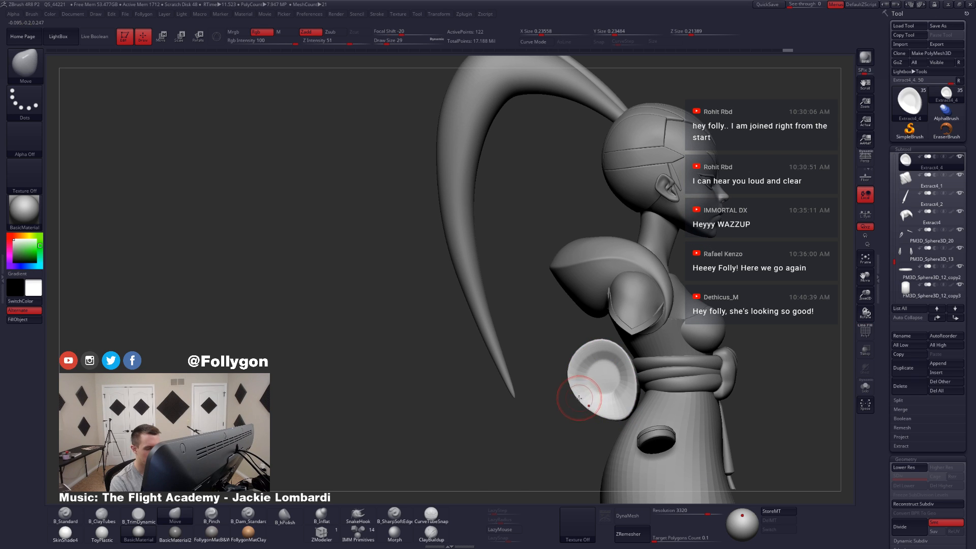
Step: Set the draw size to 65 and mask the cylinder's upper portion with the Transpose line, leaving the lower portion free
{"action": "key", "text": "space"}
{"action": "key", "text": "shift+d"}
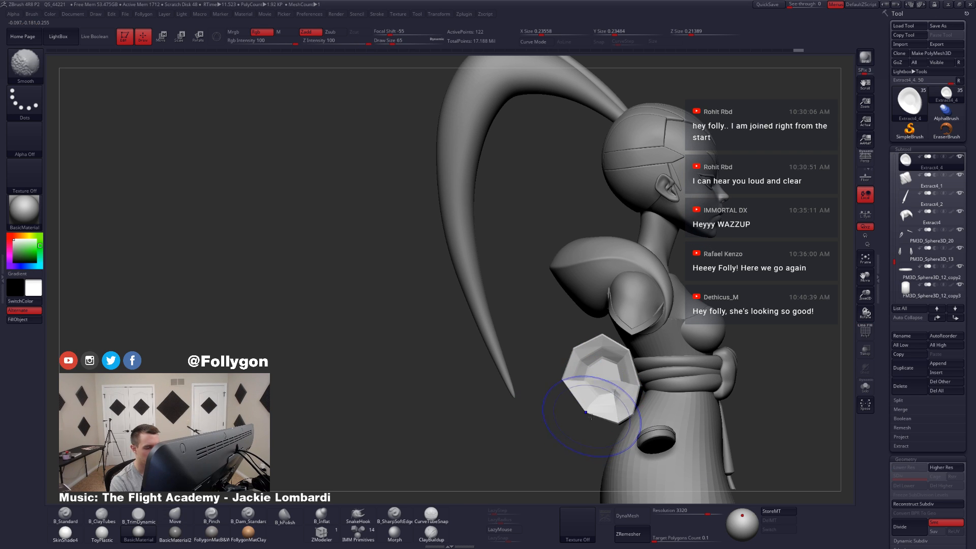
{"action": "left_click", "coordinate": [586, 434], "text": "ctrl"}
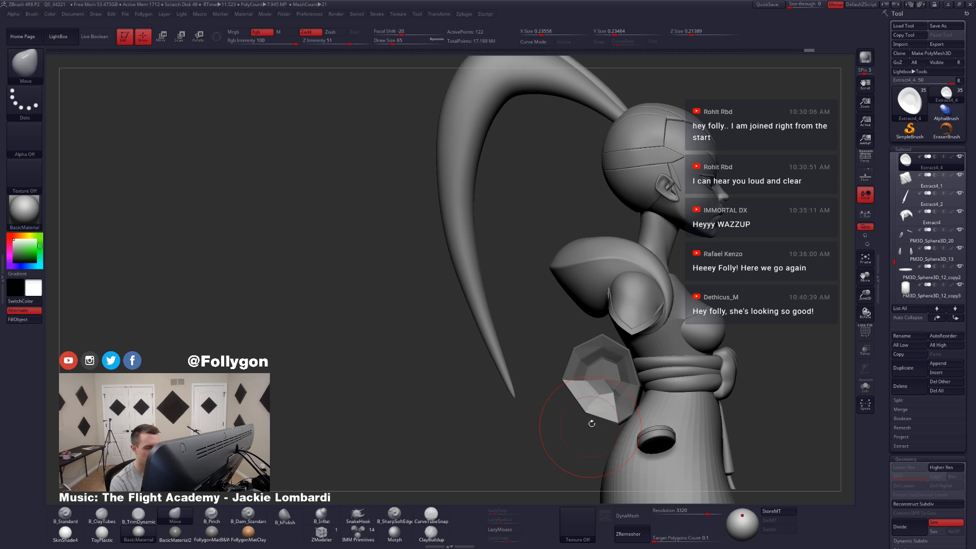
{"action": "key", "text": "w"}
{"action": "key", "text": "d"}
{"action": "left_click_drag", "start_coordinate": [599, 395], "coordinate": [568, 440]}
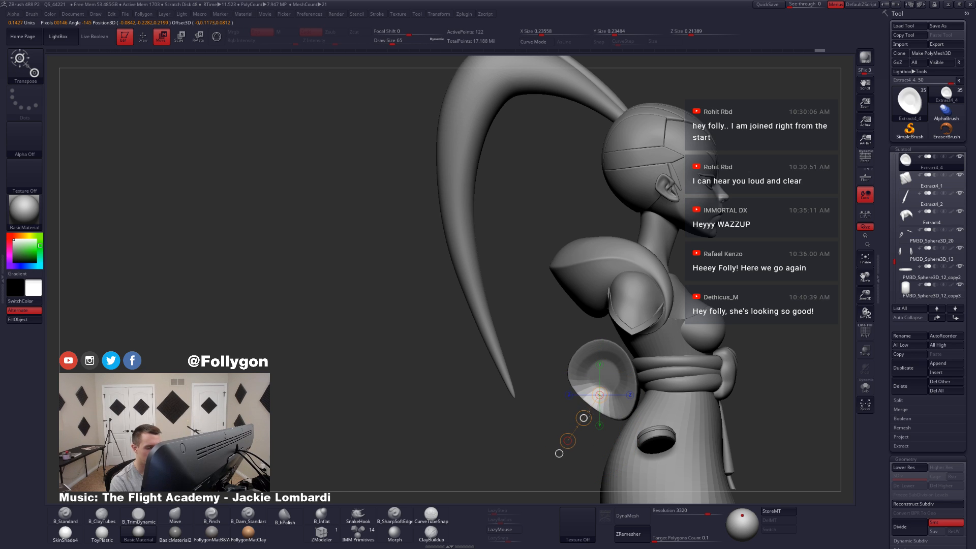
Step: Compare the masked cylinder in low-poly and smoothed preview from the side and from the back
{"action": "key", "text": "q"}
{"action": "right_click_drag", "start_coordinate": [564, 404], "coordinate": [624, 404]}
{"action": "right_click_drag", "start_coordinate": [569, 421], "coordinate": [625, 413]}
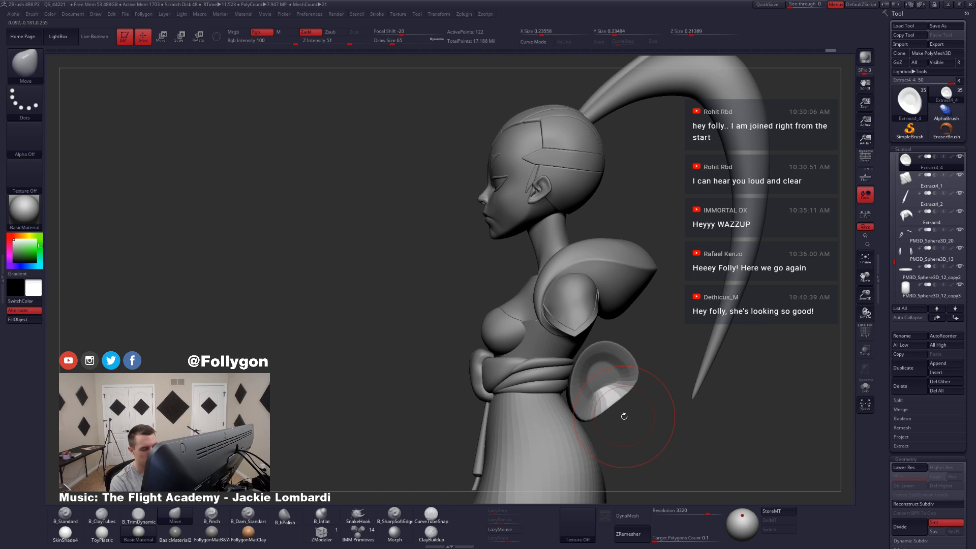
{"action": "key", "text": "shift+d"}
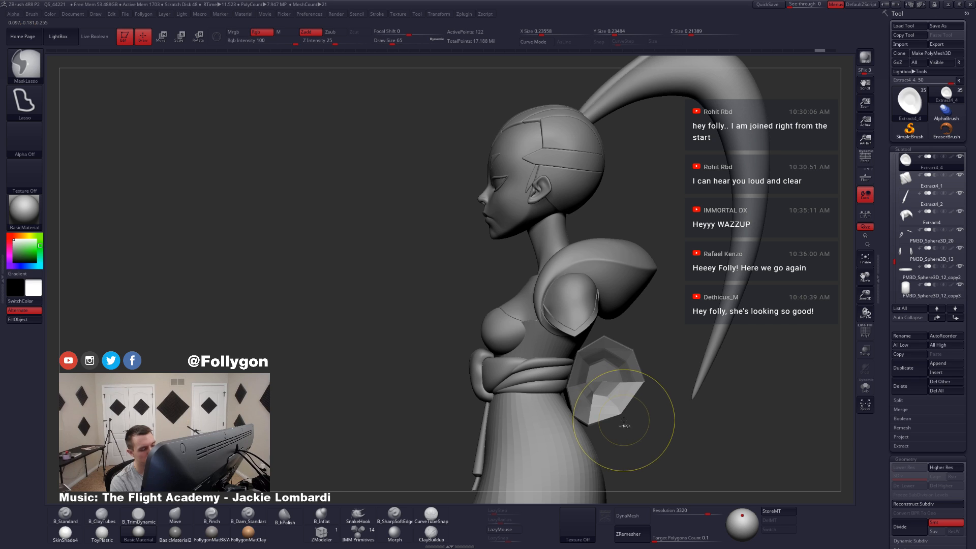
{"action": "key", "text": "d"}
{"action": "right_click_drag", "start_coordinate": [624, 420], "coordinate": [627, 414]}
{"action": "key", "text": "shift+d"}
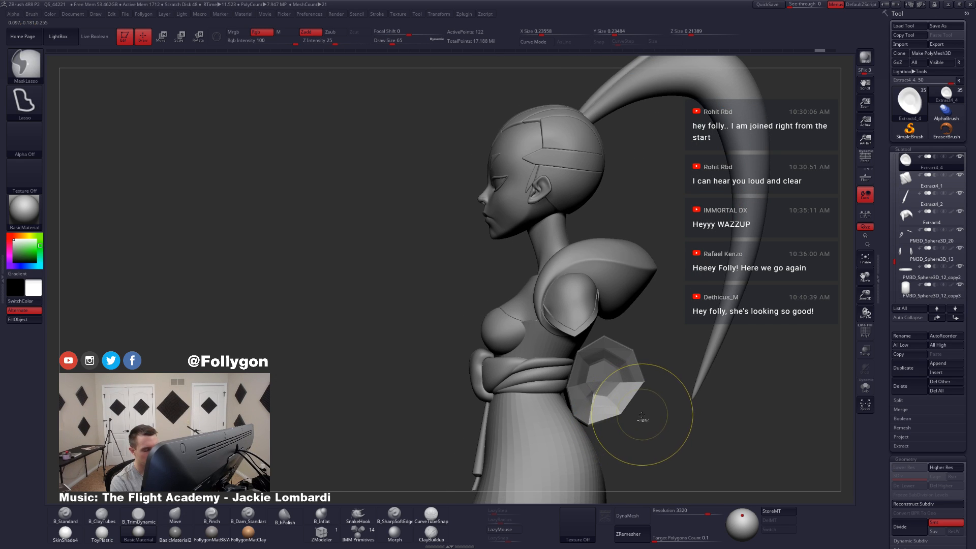
{"action": "key", "text": "d"}
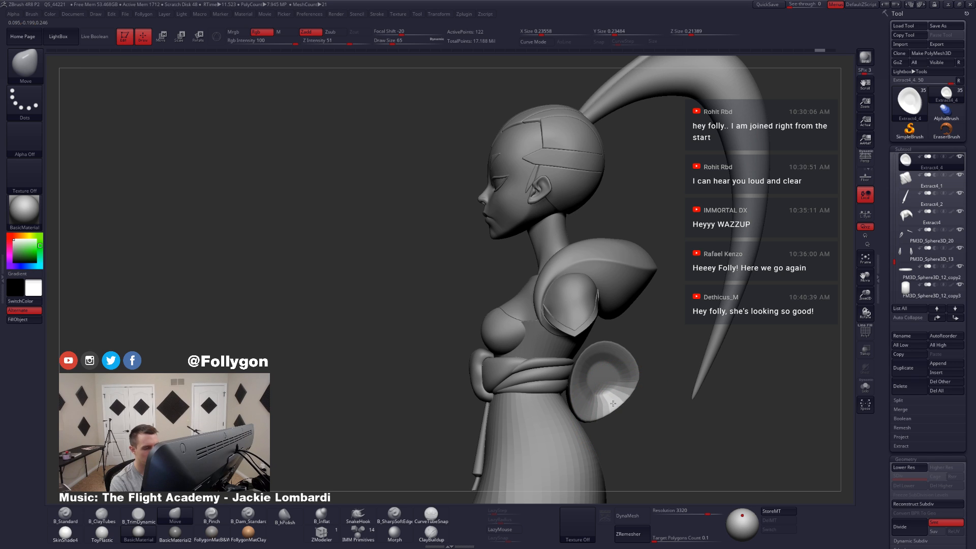
{"action": "right_click_drag", "start_coordinate": [615, 403], "coordinate": [719, 366]}
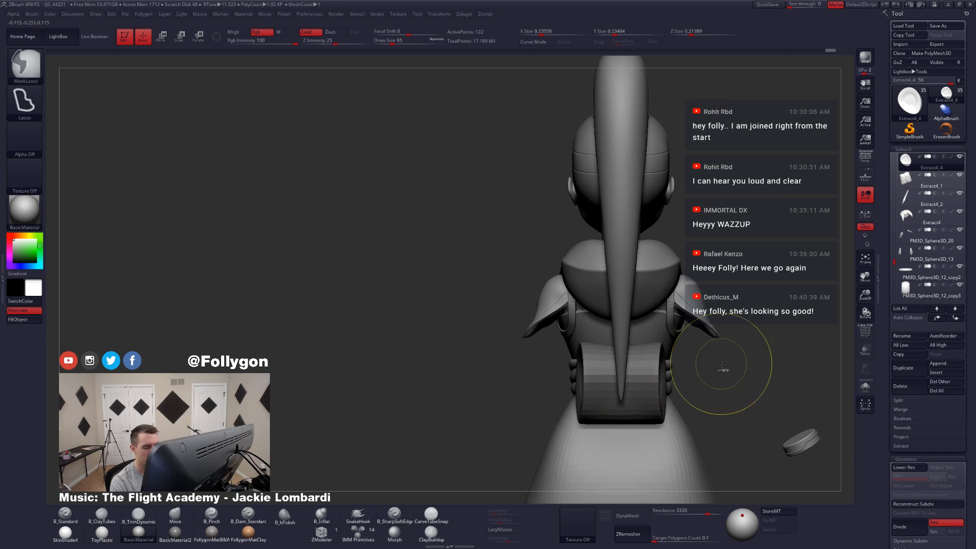
Step: Set the draw size to 31, isolate the cylinder with its polygroups shown, and mask its ends so only the middle stays free
{"action": "key", "text": "space"}
{"action": "left_click_drag", "start_coordinate": [630, 395], "coordinate": [621, 396]}
{"action": "key", "text": "shift+f"}
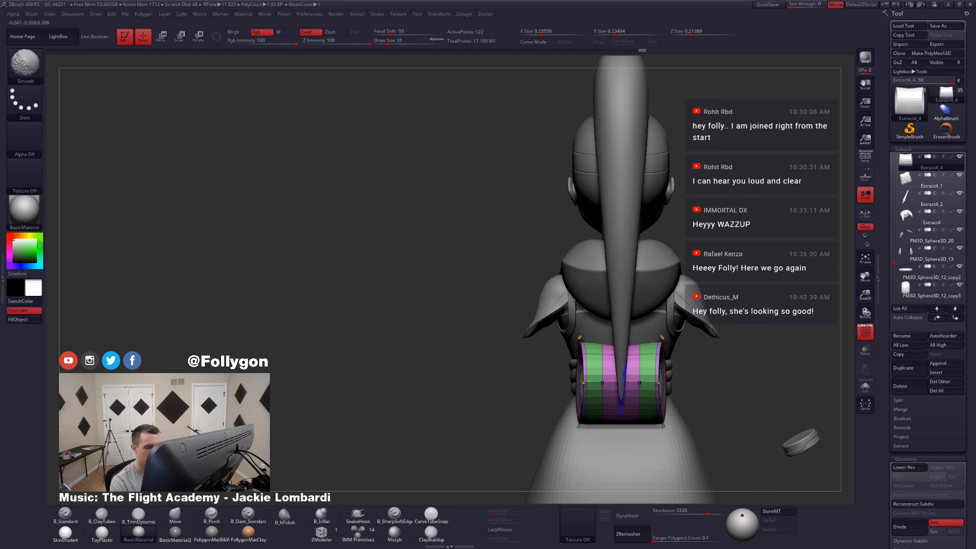
{"action": "key", "text": "alt+s"}
{"action": "left_click_drag", "start_coordinate": [616, 334], "coordinate": [613, 384], "text": "ctrl"}
{"action": "left_click_drag", "start_coordinate": [627, 431], "coordinate": [625, 333], "text": "ctrl"}
{"action": "left_click", "coordinate": [629, 319], "text": "ctrl"}
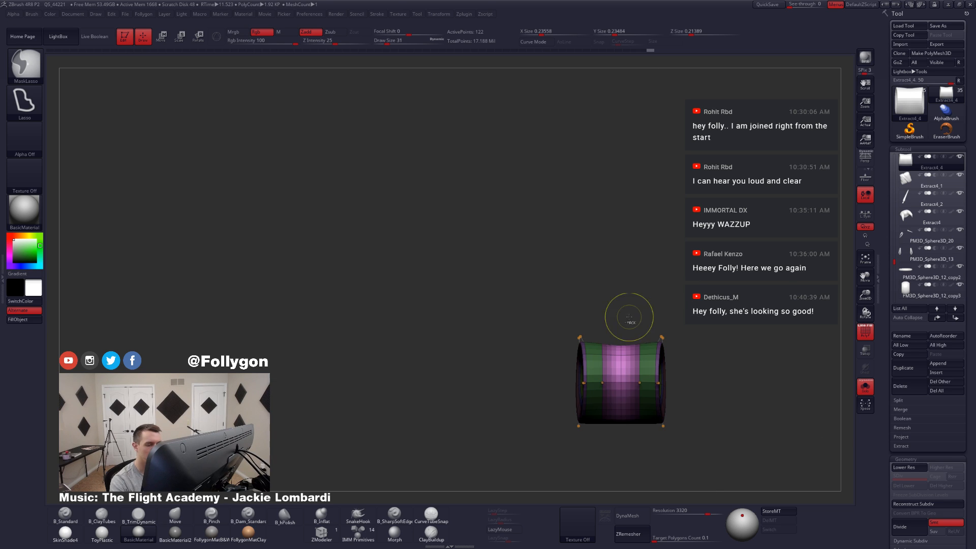
Step: Scale and raise the cylinder's unmasked middle with the Transpose line so the body arches upward
{"action": "key", "text": "e"}
{"action": "left_click", "coordinate": [654, 399]}
{"action": "mouse_move", "coordinate": [621, 383]}
{"action": "left_mouse_down"}
{"action": "mouse_move", "coordinate": [748, 386]}
{"action": "mouse_move", "coordinate": [730, 386]}
{"action": "left_mouse_up"}
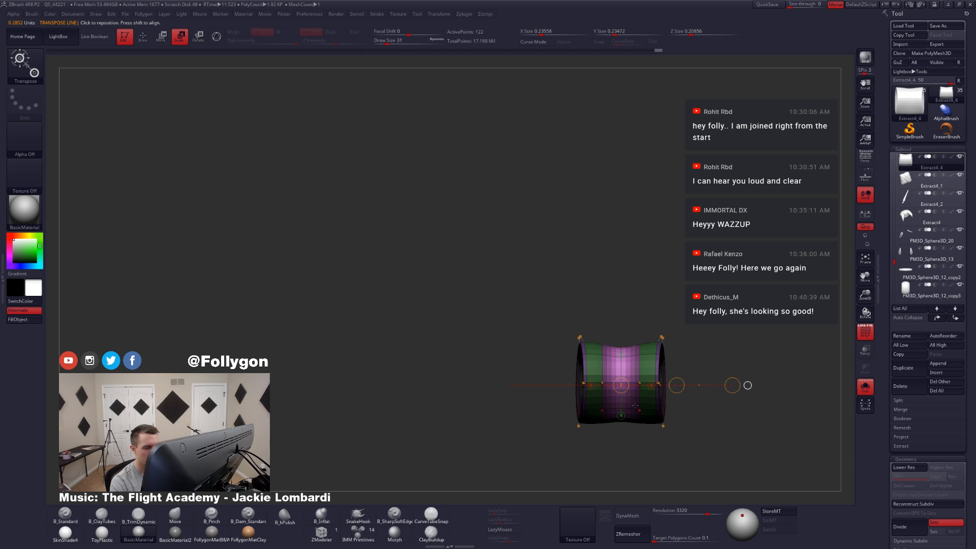
{"action": "right_click_drag", "start_coordinate": [635, 405], "coordinate": [620, 431], "text": "shift"}
{"action": "left_click", "coordinate": [622, 368]}
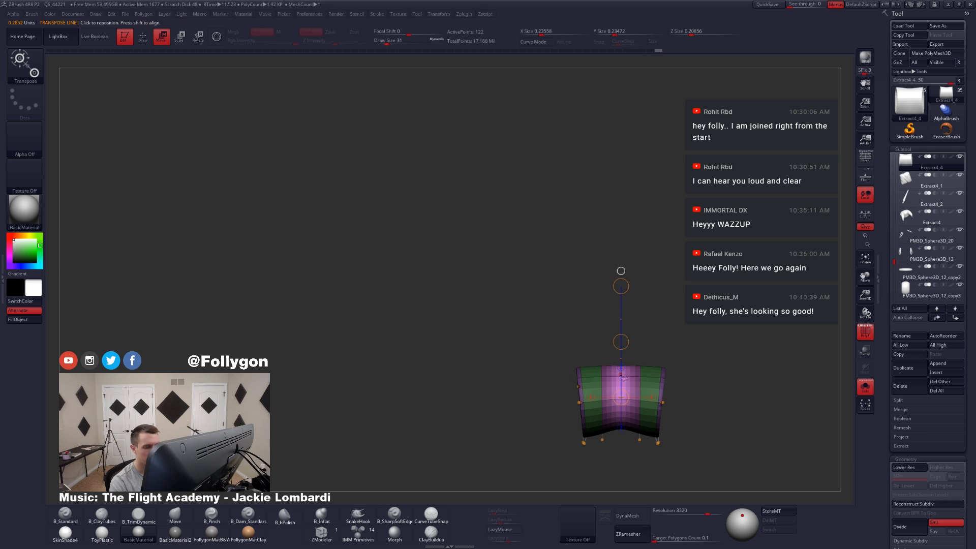
{"action": "left_click_drag", "start_coordinate": [623, 342], "coordinate": [624, 338]}
{"action": "key", "text": "q"}
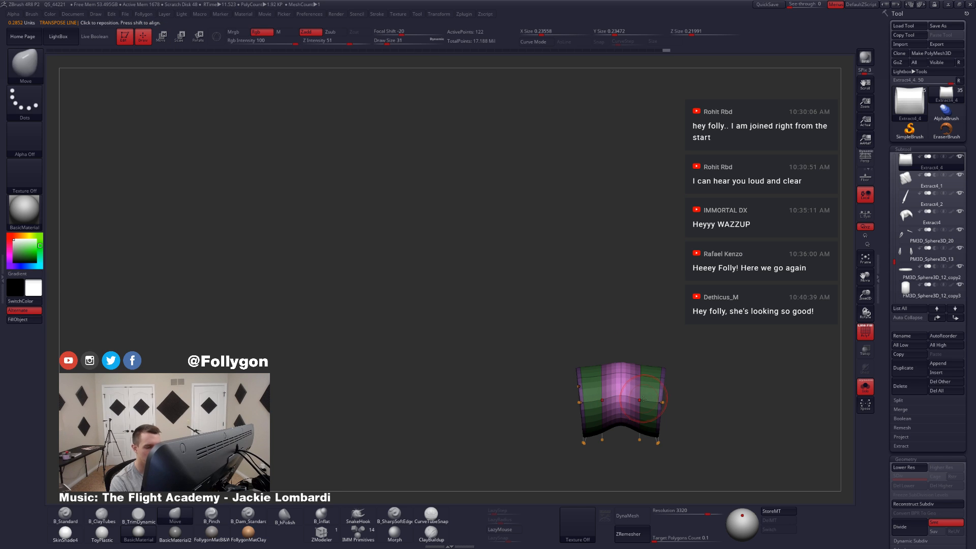
Step: Flare the cylinder's ends outward and deepen the arch with the Move brush at draw size 31
{"action": "left_click_drag", "start_coordinate": [681, 401], "coordinate": [687, 410], "text": "ctrl"}
{"action": "right_click_drag", "start_coordinate": [679, 387], "coordinate": [679, 398], "text": "ctrl"}
{"action": "mouse_move", "coordinate": [649, 375]}
{"action": "left_mouse_down", "text": "ctrl"}
{"action": "mouse_move", "coordinate": [635, 458]}
{"action": "mouse_move", "coordinate": [631, 318]}
{"action": "left_mouse_up", "text": "ctrl"}
{"action": "left_click", "coordinate": [685, 388], "text": "ctrl"}
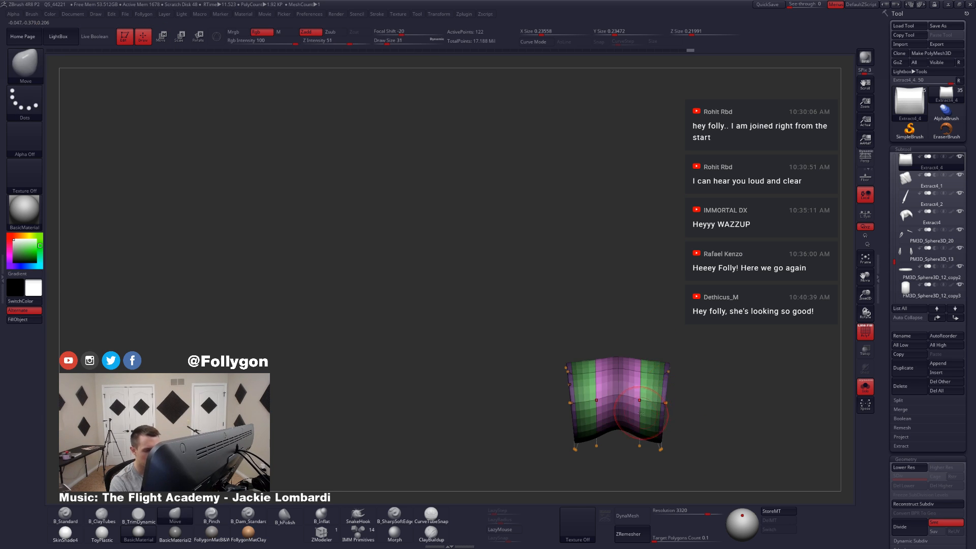
Step: Lay a Transpose line across the cylinder and shift its middle to even out the concave inner side
{"action": "key", "text": "r"}
{"action": "left_click_drag", "start_coordinate": [640, 356], "coordinate": [639, 447]}
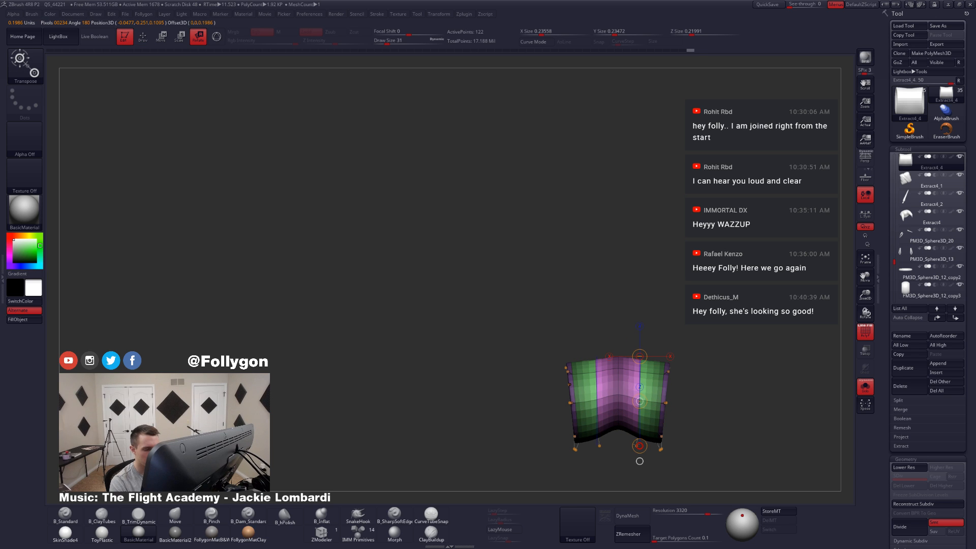
{"action": "left_click", "coordinate": [640, 446]}
{"action": "mouse_move", "coordinate": [638, 446]}
{"action": "right_mouse_down"}
{"action": "mouse_move", "coordinate": [629, 425]}
{"action": "mouse_move", "coordinate": [620, 460]}
{"action": "mouse_move", "coordinate": [631, 434]}
{"action": "mouse_move", "coordinate": [676, 418]}
{"action": "mouse_move", "coordinate": [691, 362]}
{"action": "mouse_move", "coordinate": [681, 355]}
{"action": "right_mouse_up"}
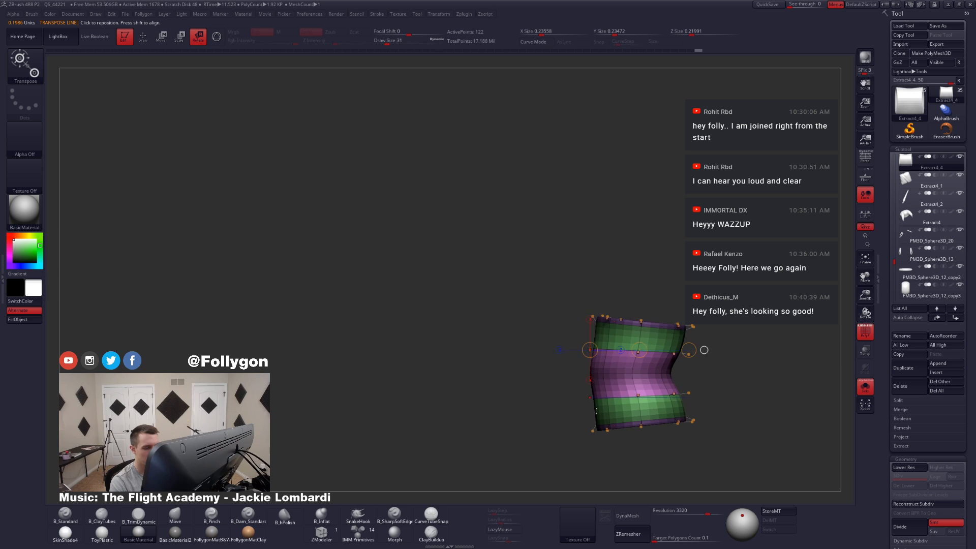
{"action": "key", "text": "w"}
{"action": "left_click_drag", "start_coordinate": [689, 350], "coordinate": [676, 351]}
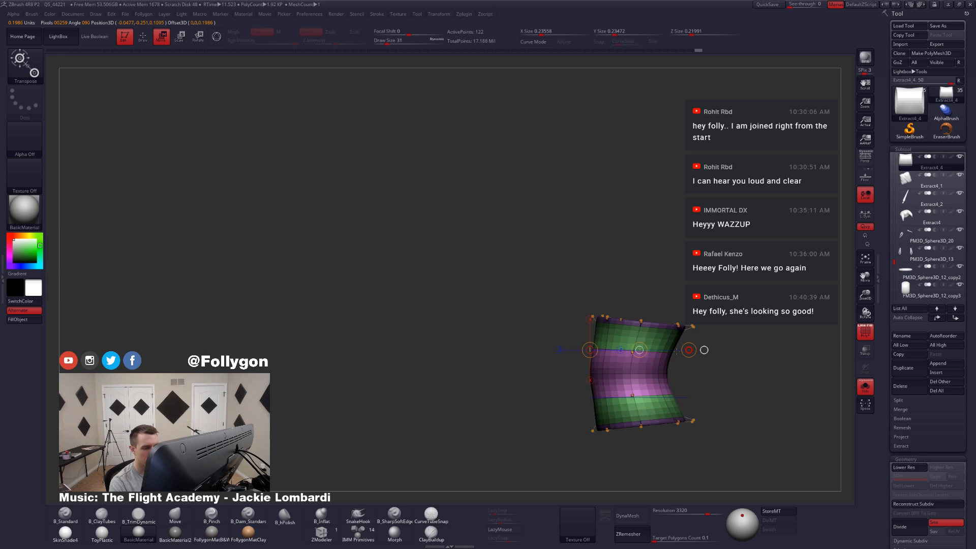
{"action": "key", "text": "q"}
Step: Check the cylinder from several angles, hide its polygroup display and activate the ClayTubes brush
{"action": "right_click_drag", "start_coordinate": [672, 331], "coordinate": [665, 359], "text": "shift"}
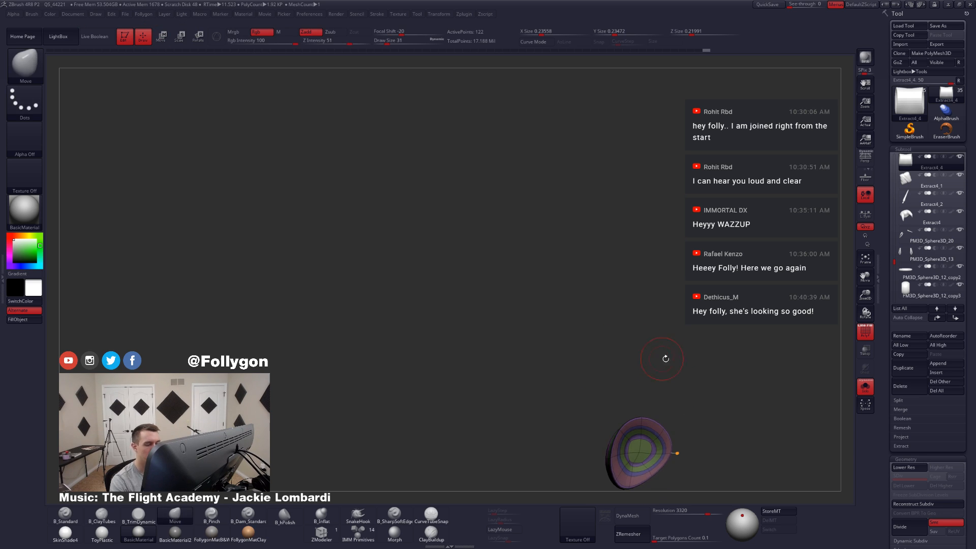
{"action": "right_click_drag", "start_coordinate": [684, 394], "coordinate": [645, 295], "text": "alt"}
{"action": "key", "text": "shift+f"}
{"action": "key", "text": "alt+s"}
{"action": "right_click_drag", "start_coordinate": [684, 374], "coordinate": [648, 400]}
{"action": "key", "text": "alt+s"}
{"action": "key", "text": "b"}
{"action": "key", "text": "c"}
{"action": "key", "text": "t"}
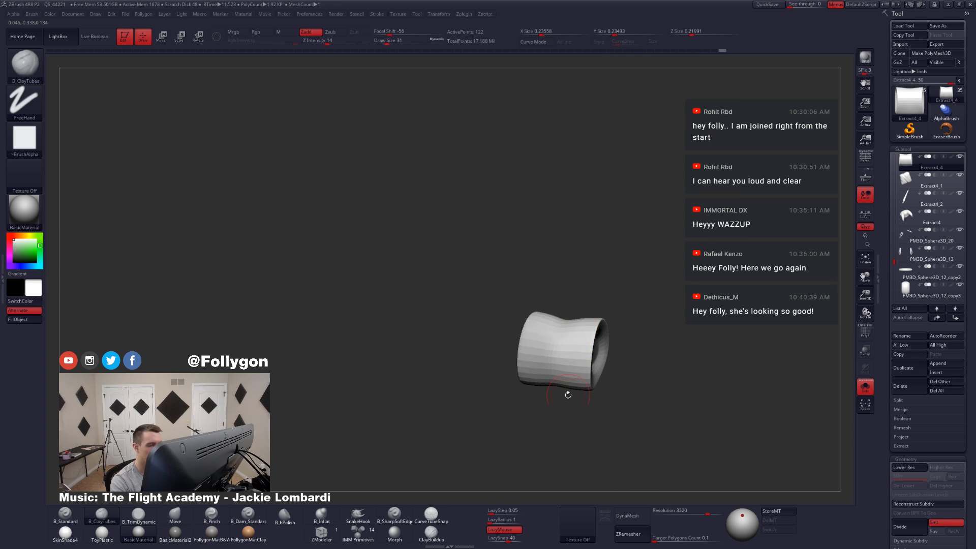
Step: Subdivide the cylinder up to level 5 and review it on the full character from the side
{"action": "right_click_drag", "start_coordinate": [567, 394], "coordinate": [630, 397]}
{"action": "key", "text": "shift+d"}
{"action": "key", "text": "ctrl+d"}
{"action": "key", "text": "ctrl+d"}
{"action": "key", "text": "ctrl+d"}
{"action": "key", "text": "ctrl+d"}
{"action": "key", "text": "alt+s"}
{"action": "right_click_drag", "start_coordinate": [631, 396], "coordinate": [640, 422]}
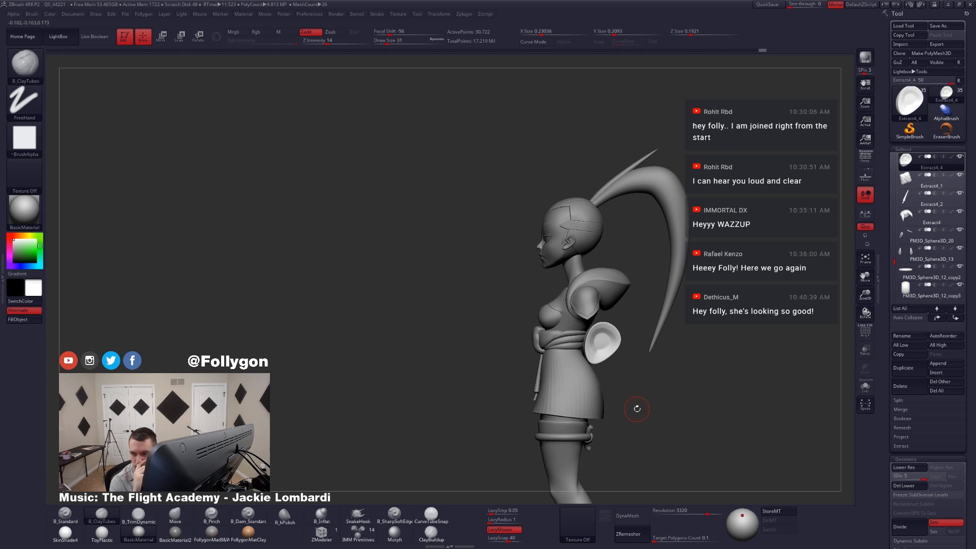
{"action": "right_click_drag", "start_coordinate": [637, 409], "coordinate": [600, 457]}
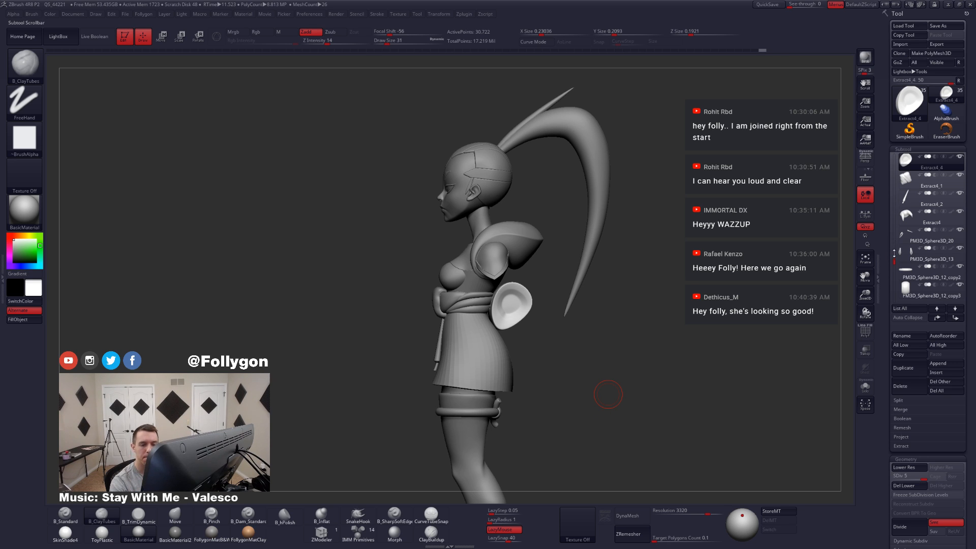
Step: Move Extract4_4 and the hanging tail Extract4_3 to the end of the subtool list
{"action": "scroll", "coordinate": [896, 252], "scroll_direction": "up", "scroll_amount": 2}
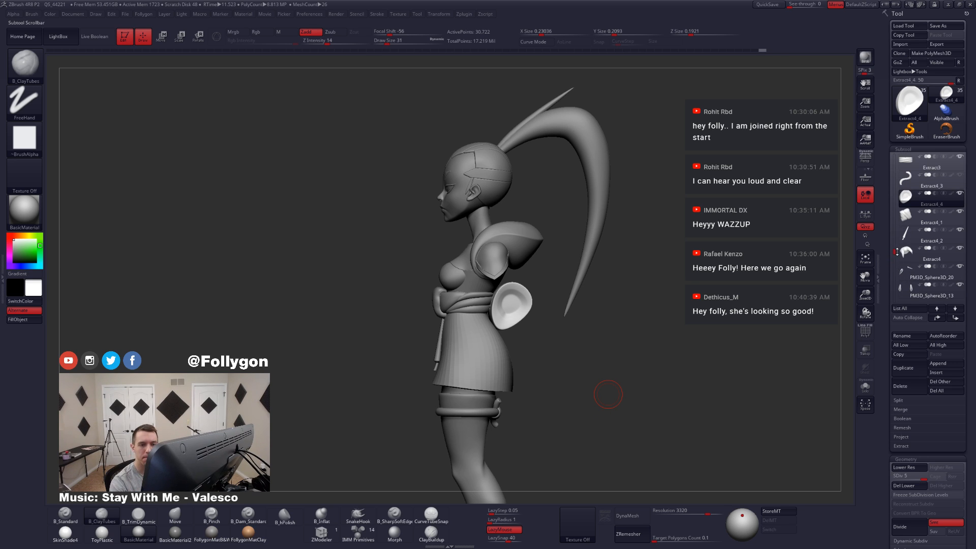
{"action": "left_click", "coordinate": [955, 318], "text": "shift"}
{"action": "scroll", "coordinate": [905, 224], "scroll_direction": "up", "scroll_amount": 6}
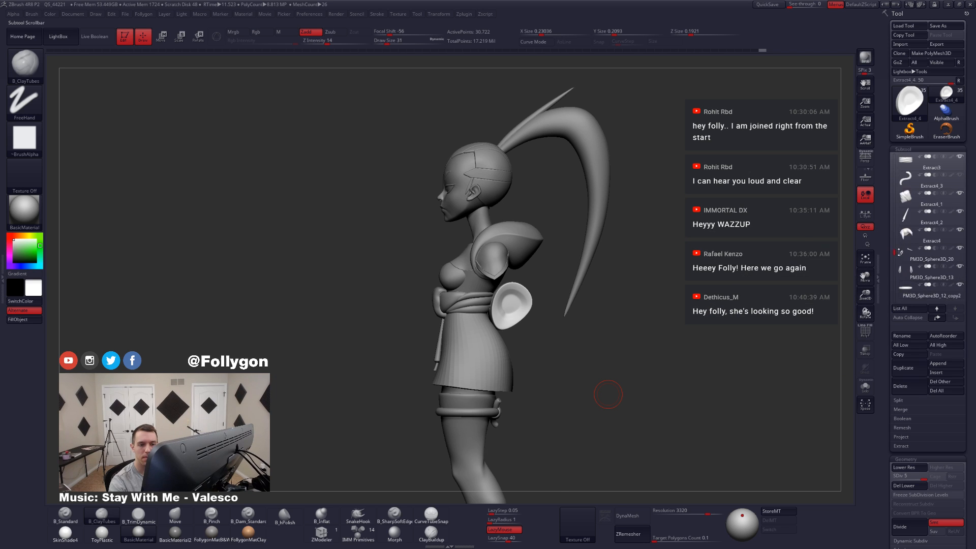
{"action": "left_click", "coordinate": [910, 220]}
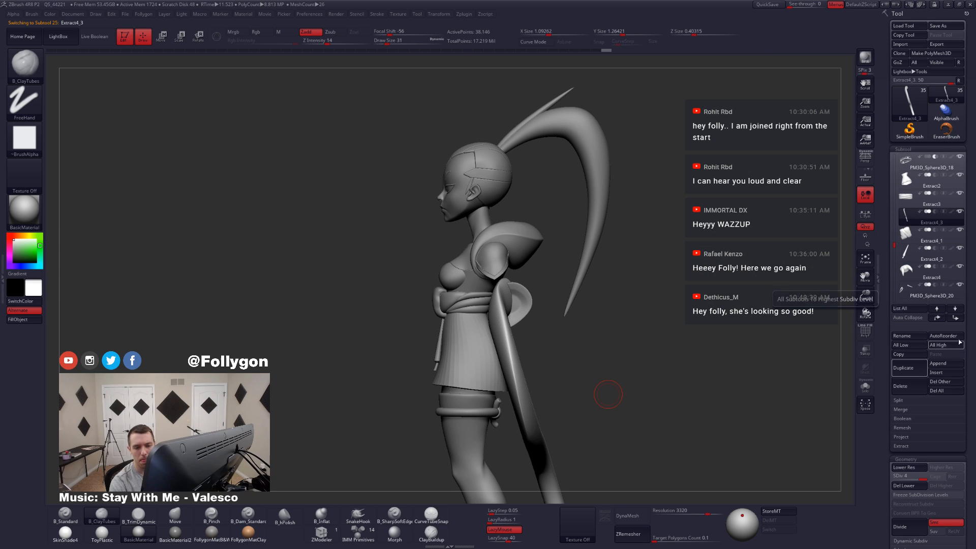
{"action": "left_click", "coordinate": [955, 318], "text": "shift"}
{"action": "left_click_drag", "start_coordinate": [718, 381], "coordinate": [696, 386]}
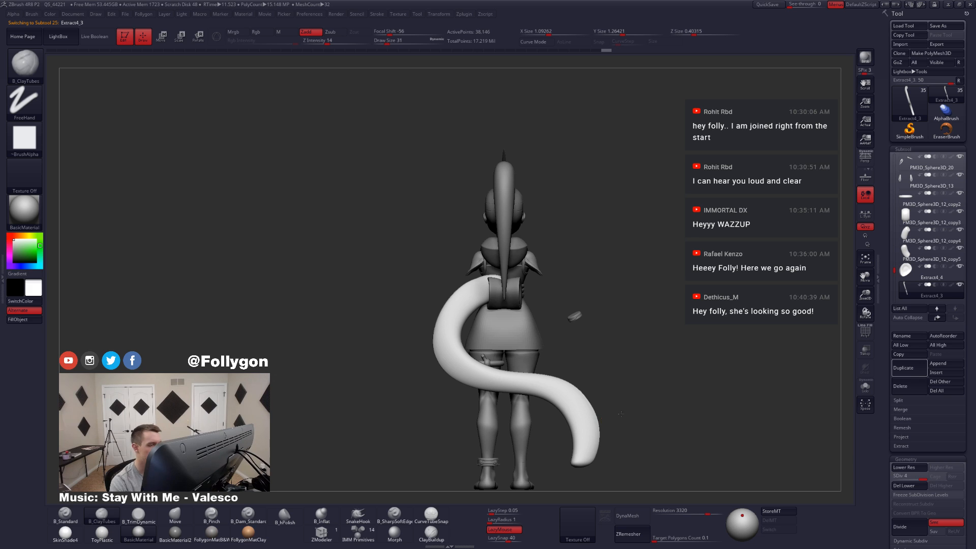
Step: Lower the hanging tail piece to subdivision level 1 while viewing the character from the back
{"action": "left_click_drag", "start_coordinate": [621, 414], "coordinate": [614, 411], "text": "alt"}
{"action": "key", "text": "w"}
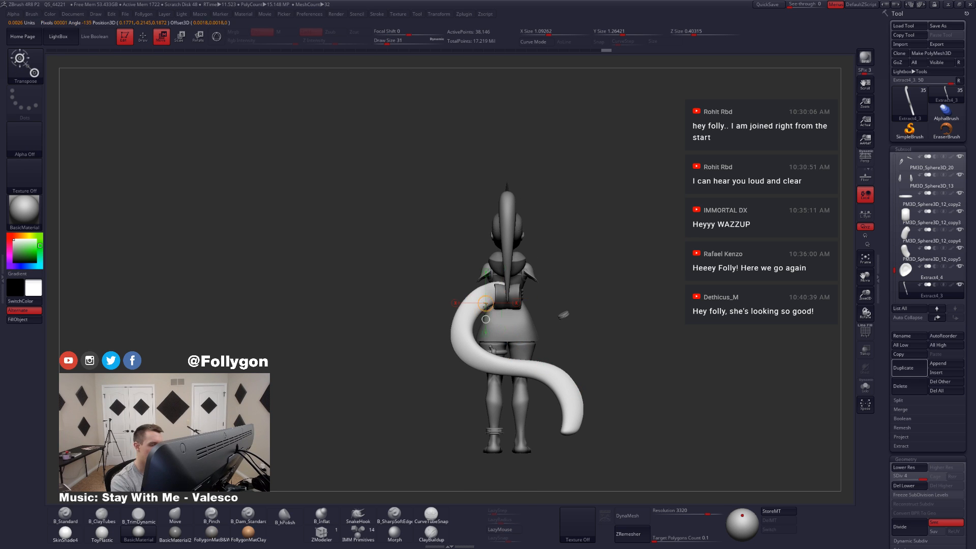
{"action": "key", "text": "q"}
{"action": "key", "text": "space"}
{"action": "mouse_move", "coordinate": [495, 320]}
{"action": "left_mouse_down"}
{"action": "mouse_move", "coordinate": [508, 319]}
{"action": "mouse_move", "coordinate": [505, 309]}
{"action": "mouse_move", "coordinate": [454, 323]}
{"action": "mouse_move", "coordinate": [534, 300]}
{"action": "mouse_move", "coordinate": [507, 298]}
{"action": "left_mouse_up"}
{"action": "key", "text": "shift+d"}
{"action": "key", "text": "shift+d"}
{"action": "key", "text": "shift+d"}
Step: Pull the tail's upper end down beneath the cylinder with the Move brush at draw size 372
{"action": "key", "text": "b"}
{"action": "key", "text": "m"}
{"action": "key", "text": "v"}
{"action": "key", "text": "space"}
{"action": "key", "text": "alt+s"}
{"action": "left_click", "coordinate": [506, 295], "text": "ctrl"}
{"action": "left_click", "coordinate": [519, 295], "text": "ctrl"}
{"action": "key", "text": "space"}
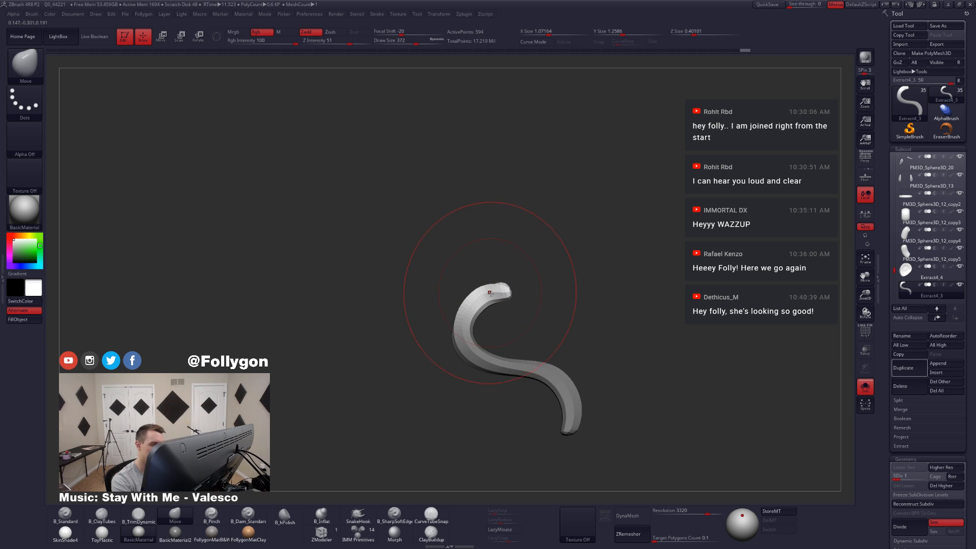
{"action": "key", "text": "alt+s"}
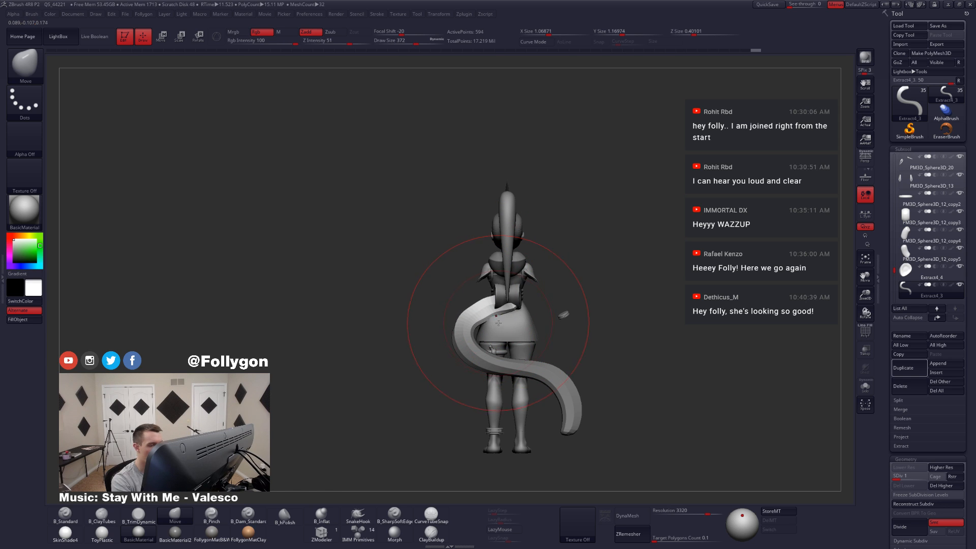
Step: Refine the tail's upper bend near the cylinder with the Move brush at draw sizes 132 and 187
{"action": "key", "text": "space"}
{"action": "left_click_drag", "start_coordinate": [498, 323], "coordinate": [500, 316]}
{"action": "right_click_drag", "start_coordinate": [478, 309], "coordinate": [496, 317]}
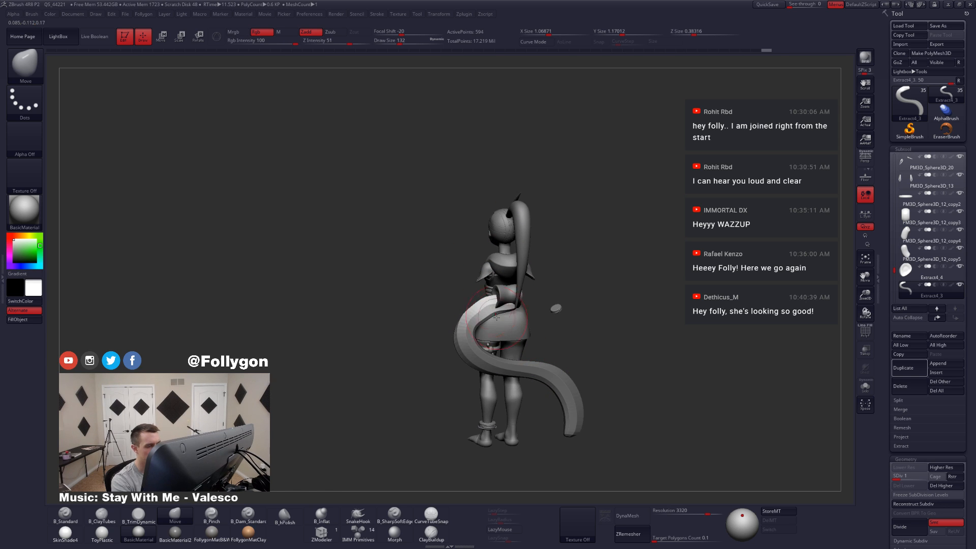
{"action": "key", "text": "space"}
{"action": "left_click_drag", "start_coordinate": [449, 366], "coordinate": [454, 366]}
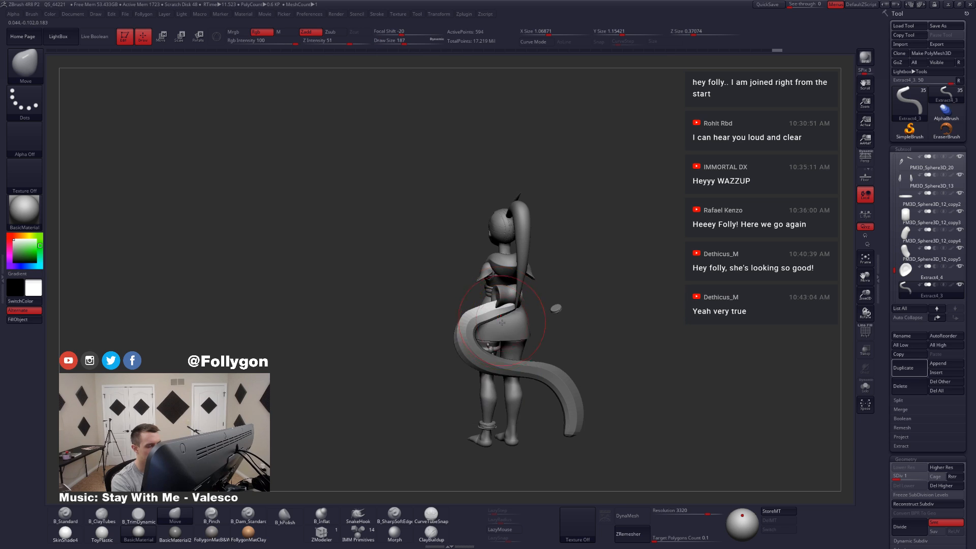
{"action": "right_click_drag", "start_coordinate": [574, 311], "coordinate": [567, 307], "text": "shift"}
{"action": "left_click_drag", "start_coordinate": [571, 305], "coordinate": [600, 294], "text": "ctrl"}
Step: Shift the whole tail sideways with Transpose Move so its upper end sits behind the cylinder
{"action": "key", "text": "w"}
{"action": "mouse_move", "coordinate": [485, 302]}
{"action": "left_mouse_down", "text": "shift"}
{"action": "mouse_move", "coordinate": [485, 353]}
{"action": "mouse_move", "coordinate": [552, 354]}
{"action": "mouse_move", "coordinate": [530, 360]}
{"action": "left_mouse_up", "text": "shift"}
{"action": "key", "text": "q"}
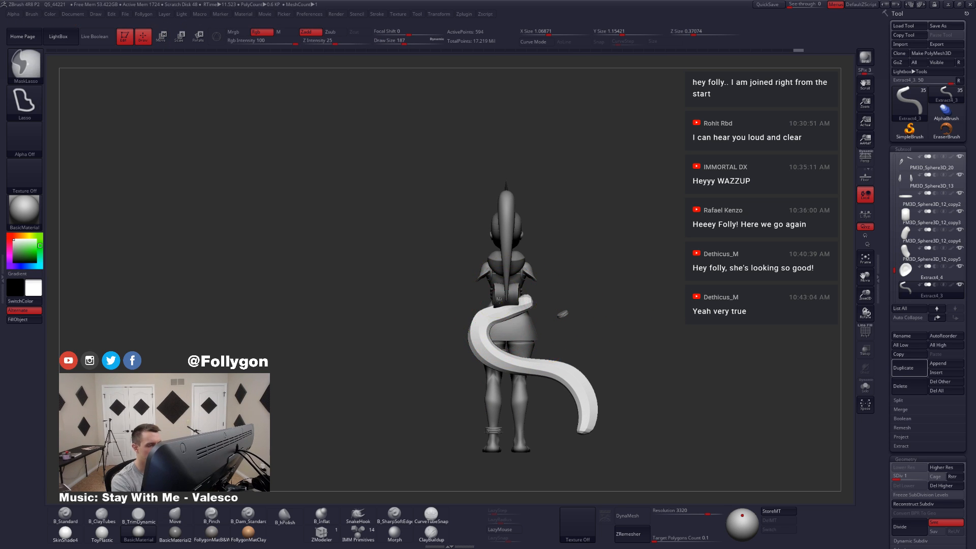
Step: Mask the tail below its upper end and rotate that end upward toward the cylinder with the Transpose line
{"action": "left_click", "coordinate": [544, 256], "text": "ctrl"}
{"action": "mouse_move", "coordinate": [514, 319]}
{"action": "left_mouse_down", "text": "ctrl"}
{"action": "mouse_move", "coordinate": [538, 284]}
{"action": "mouse_move", "coordinate": [558, 297]}
{"action": "mouse_move", "coordinate": [582, 290]}
{"action": "left_mouse_up", "text": "ctrl"}
{"action": "left_click", "coordinate": [554, 297], "text": "ctrl"}
{"action": "left_click", "coordinate": [529, 304], "text": "ctrl"}
{"action": "left_click", "coordinate": [546, 296], "text": "ctrl"}
{"action": "key", "text": "r"}
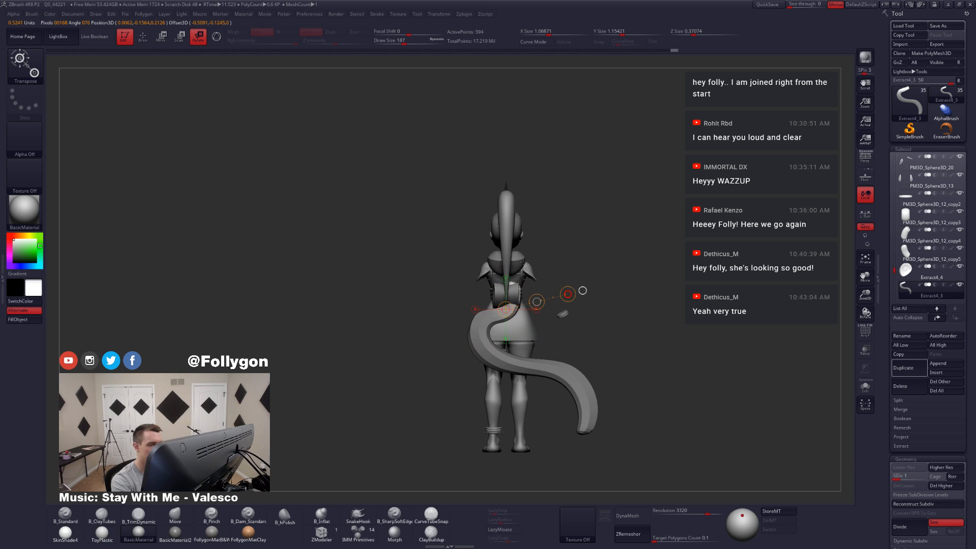
{"action": "key", "text": "q"}
Step: Raise the tail to subdivision level 4 and adjust its top end below the cylinder with the Move brush
{"action": "key", "text": "b"}
{"action": "key", "text": "m"}
{"action": "key", "text": "v"}
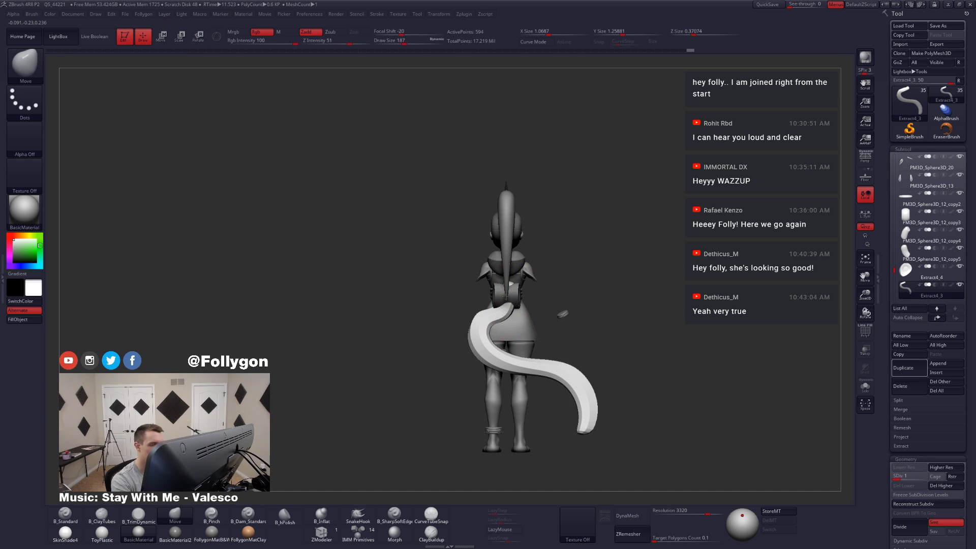
{"action": "key", "text": "d"}
{"action": "key", "text": "d"}
{"action": "key", "text": "d"}
{"action": "mouse_move", "coordinate": [511, 309]}
{"action": "right_mouse_down"}
{"action": "mouse_move", "coordinate": [542, 311]}
{"action": "mouse_move", "coordinate": [495, 305]}
{"action": "right_mouse_up"}
Step: Hide the tail's top tip with a lasso selection, delete the lower subdivision levels and the hidden geometry, and close the hole
{"action": "key", "text": "ctrl+shift"}
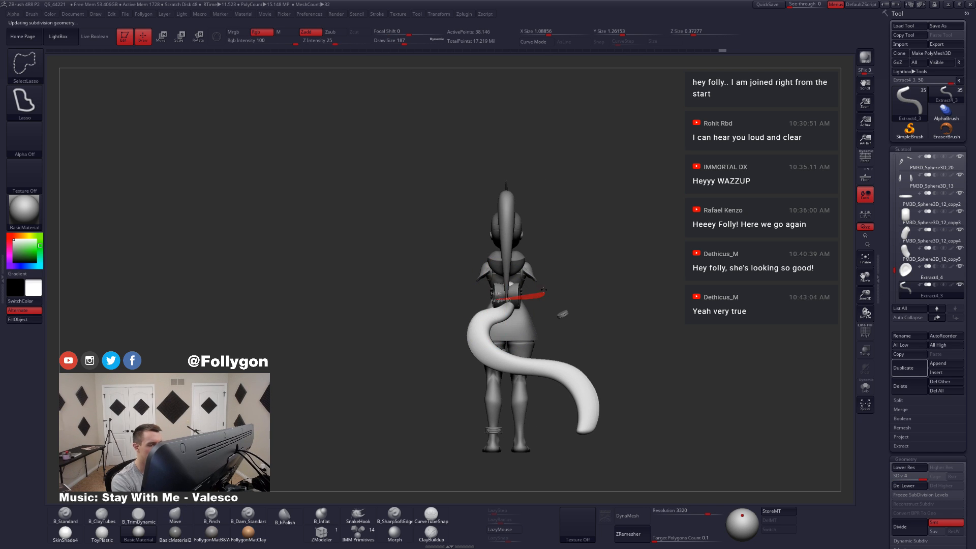
{"action": "left_click_drag", "start_coordinate": [543, 291], "coordinate": [545, 292]}
{"action": "key", "text": "ctrl+shift+f"}
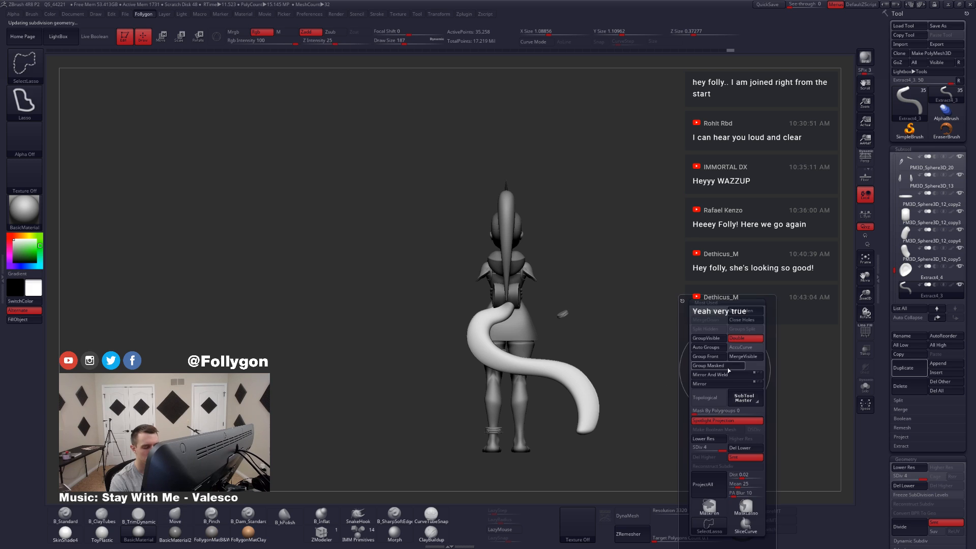
{"action": "left_click", "coordinate": [755, 309]}
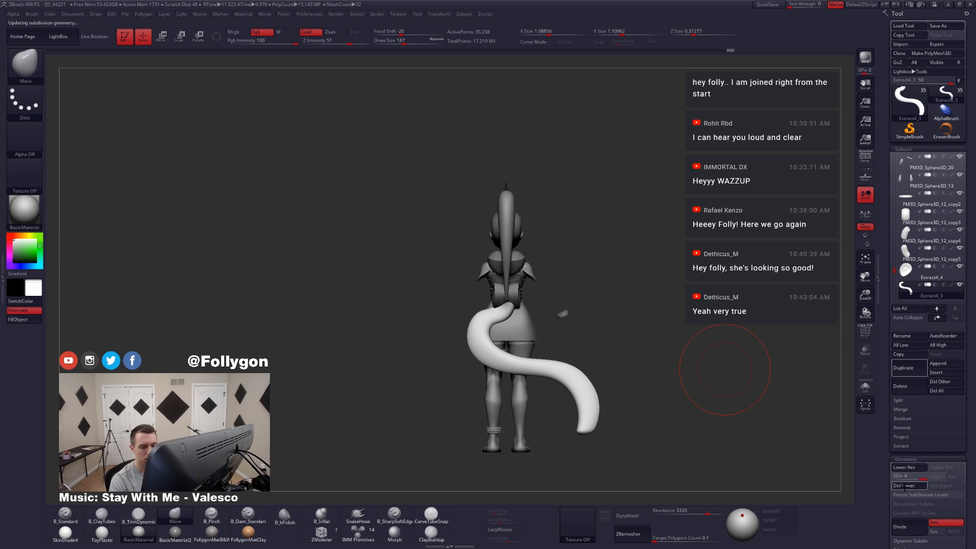
{"action": "key", "text": "ctrl+shift+f"}
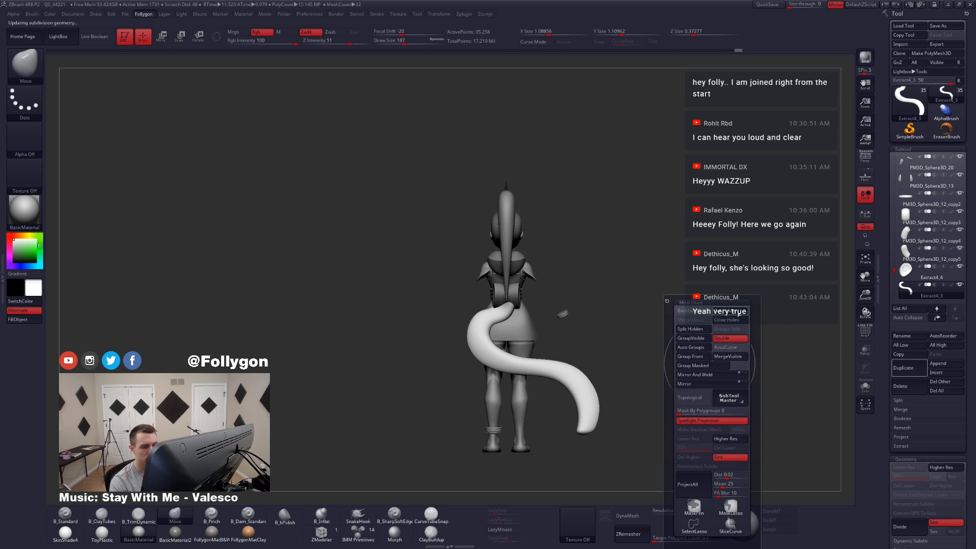
Step: Convert the tail to DynaMesh at resolution 2568 and smooth its isolated, cut top end at draw size 112
{"action": "left_click_drag", "start_coordinate": [698, 513], "coordinate": [671, 524]}
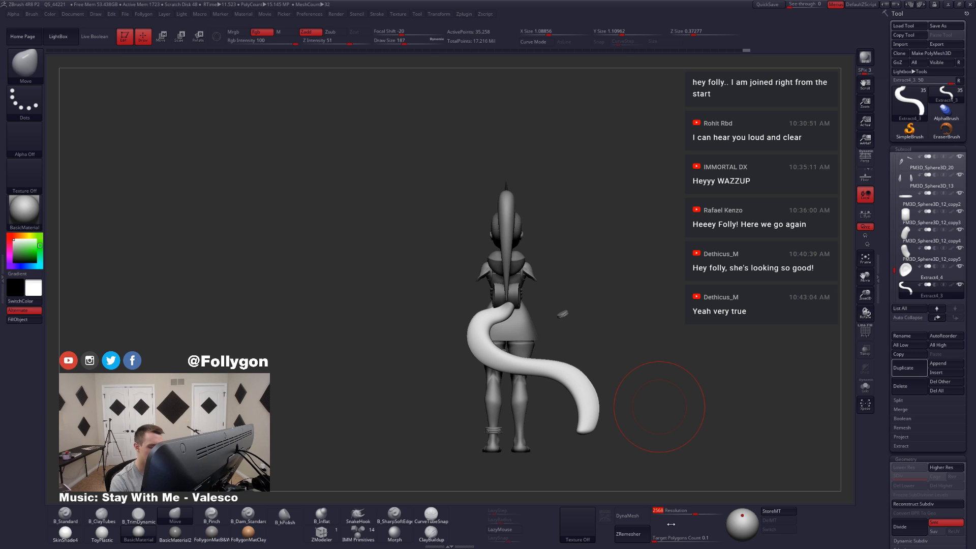
{"action": "left_click", "coordinate": [640, 516]}
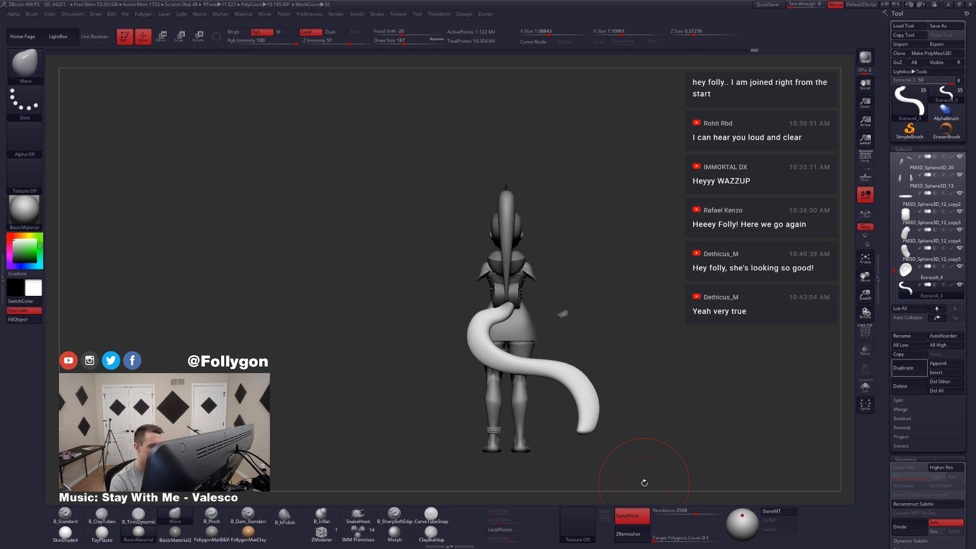
{"action": "key", "text": "alt+s"}
{"action": "right_click_drag", "start_coordinate": [528, 306], "coordinate": [519, 313], "text": "ctrl"}
{"action": "key", "text": "space"}
{"action": "left_click_drag", "start_coordinate": [518, 314], "coordinate": [510, 311]}
{"action": "right_click_drag", "start_coordinate": [510, 310], "coordinate": [509, 341]}
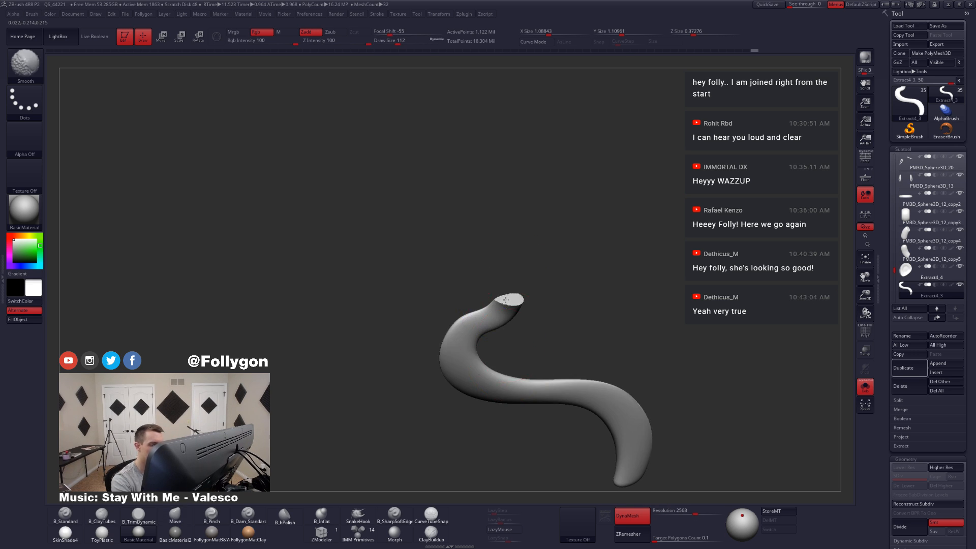
{"action": "left_click_drag", "start_coordinate": [559, 324], "coordinate": [658, 272], "text": "ctrl+shift"}
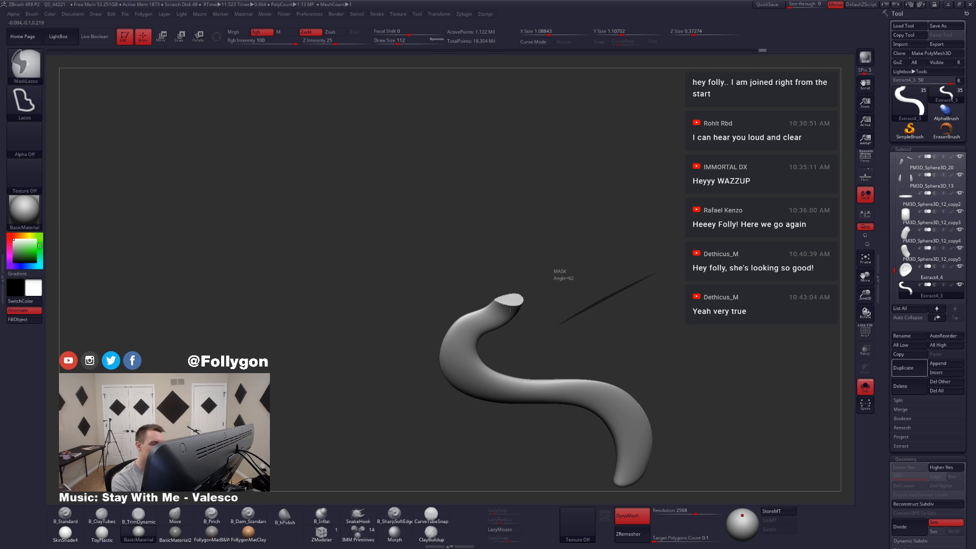
Step: Set the DynaMesh resolution to 1864 and the draw size to 80, and remesh the tail
{"action": "left_click_drag", "start_coordinate": [696, 513], "coordinate": [684, 513]}
{"action": "key", "text": "space"}
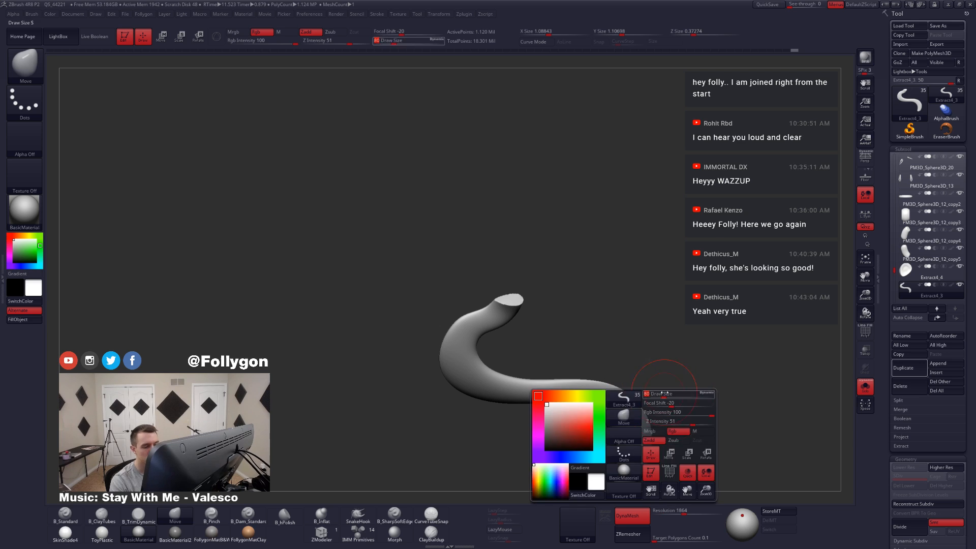
{"action": "key", "text": "shift"}
{"action": "left_click_drag", "start_coordinate": [618, 351], "coordinate": [800, 279], "text": "ctrl"}
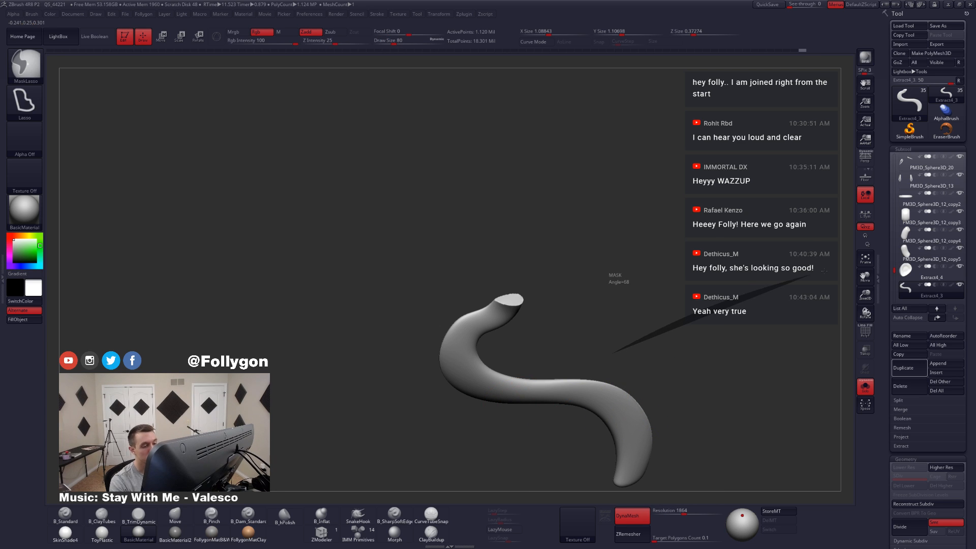
Step: Leave Solo mode and adjust the tail's top end beneath the sash cylinder with the Move brush
{"action": "key", "text": "alt+s"}
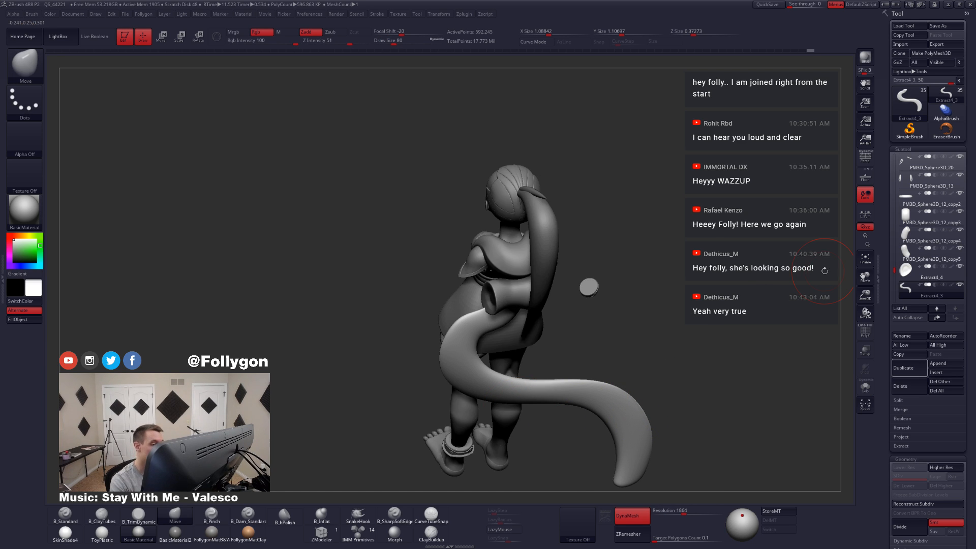
{"action": "mouse_move", "coordinate": [522, 403]}
{"action": "left_mouse_down"}
{"action": "mouse_move", "coordinate": [494, 374]}
{"action": "mouse_move", "coordinate": [466, 307]}
{"action": "left_mouse_up"}
{"action": "right_click_drag", "start_coordinate": [487, 338], "coordinate": [453, 371], "text": "ctrl"}
{"action": "key", "text": "space"}
{"action": "left_click_drag", "start_coordinate": [453, 371], "coordinate": [460, 371]}
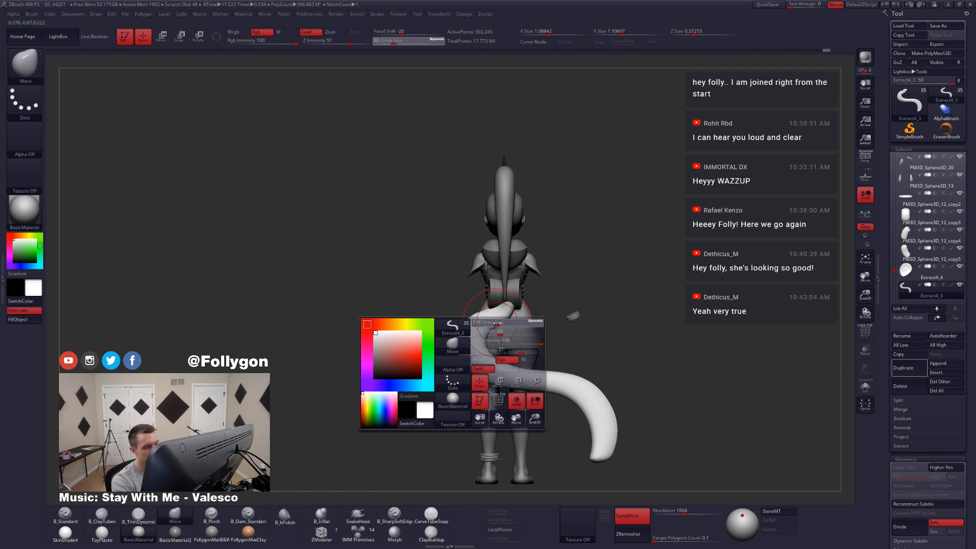
{"action": "left_click_drag", "start_coordinate": [479, 326], "coordinate": [488, 321]}
{"action": "mouse_move", "coordinate": [481, 326]}
{"action": "right_mouse_down"}
{"action": "mouse_move", "coordinate": [509, 335]}
{"action": "mouse_move", "coordinate": [499, 343]}
{"action": "mouse_move", "coordinate": [503, 335]}
{"action": "right_mouse_up"}
Step: Curve the tail's upper section in side profile with the Move brush at draw size 158
{"action": "key", "text": "space"}
{"action": "left_click_drag", "start_coordinate": [503, 334], "coordinate": [510, 335]}
{"action": "right_click_drag", "start_coordinate": [510, 335], "coordinate": [514, 331]}
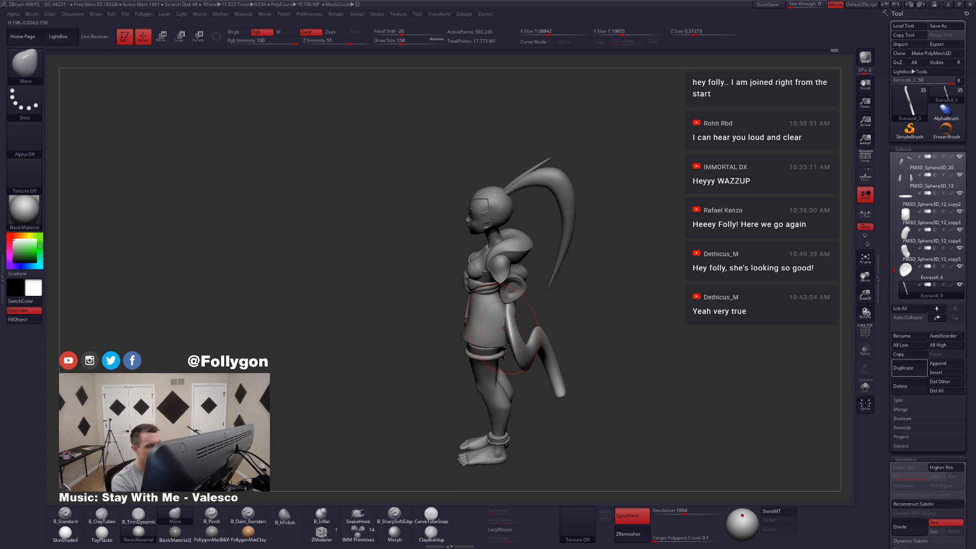
{"action": "left_click_drag", "start_coordinate": [516, 330], "coordinate": [512, 324]}
{"action": "right_click_drag", "start_coordinate": [526, 352], "coordinate": [525, 364]}
Step: Bend the tail's middle and lower half in side profile with the Move brush at draw sizes 202 and 223
{"action": "key", "text": "space"}
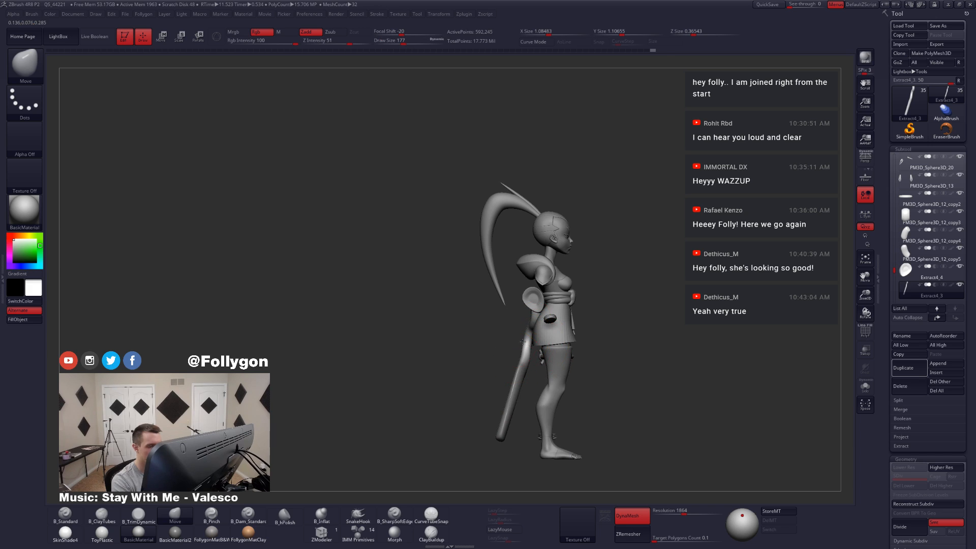
{"action": "key", "text": "space"}
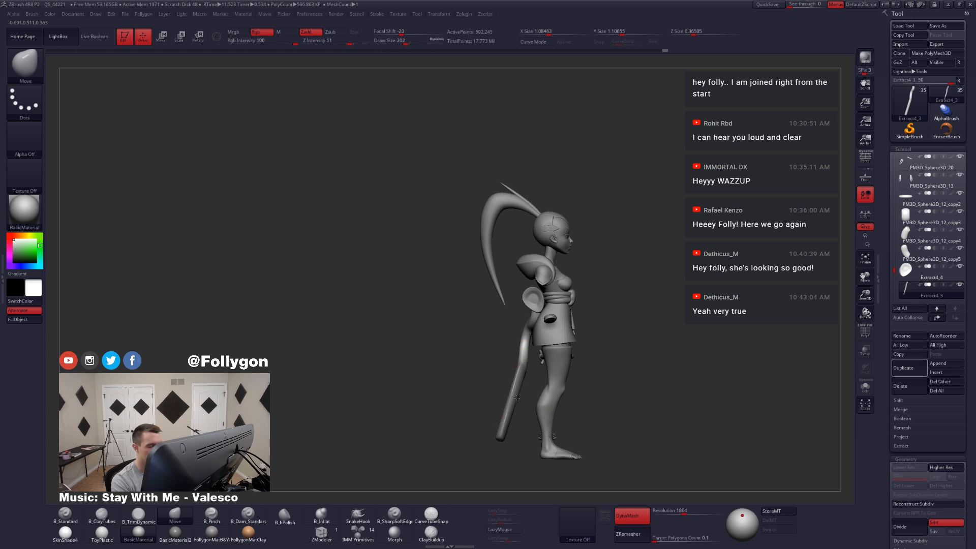
{"action": "left_click_drag", "start_coordinate": [517, 379], "coordinate": [529, 403]}
{"action": "right_click_drag", "start_coordinate": [534, 415], "coordinate": [568, 401]}
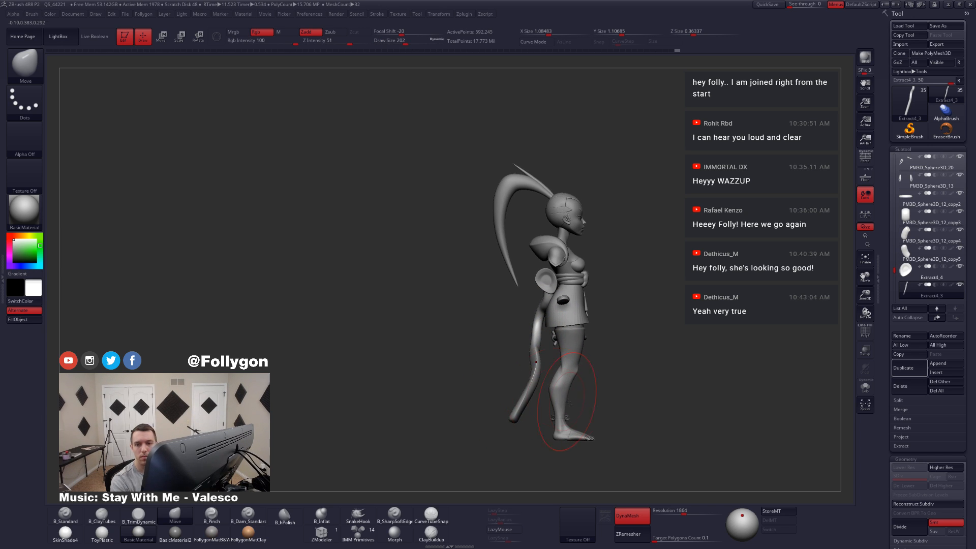
{"action": "key", "text": "ctrl+z"}
{"action": "key", "text": "ctrl+z"}
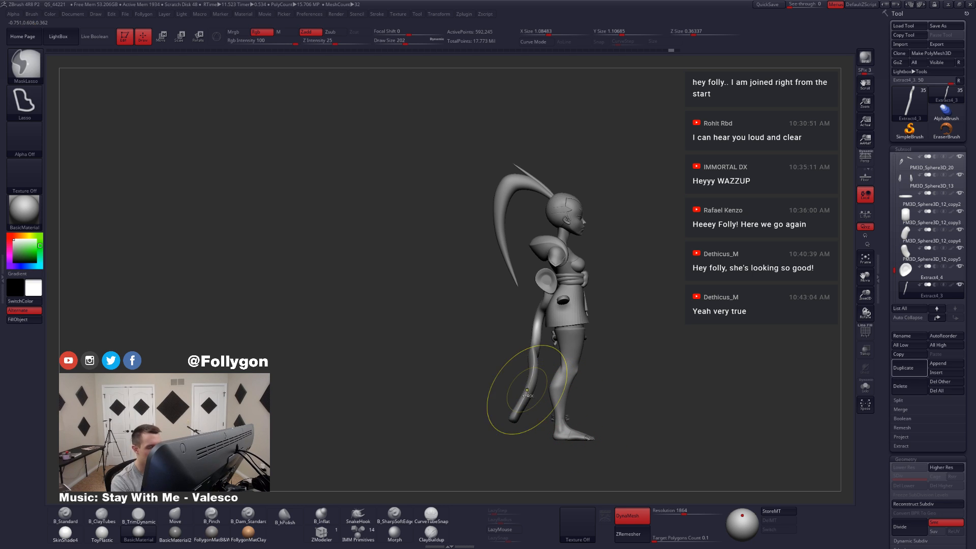
{"action": "mouse_move", "coordinate": [530, 377]}
{"action": "left_mouse_down"}
{"action": "mouse_move", "coordinate": [520, 379]}
{"action": "mouse_move", "coordinate": [528, 374]}
{"action": "left_mouse_up"}
{"action": "key", "text": "space"}
{"action": "left_click", "coordinate": [525, 374]}
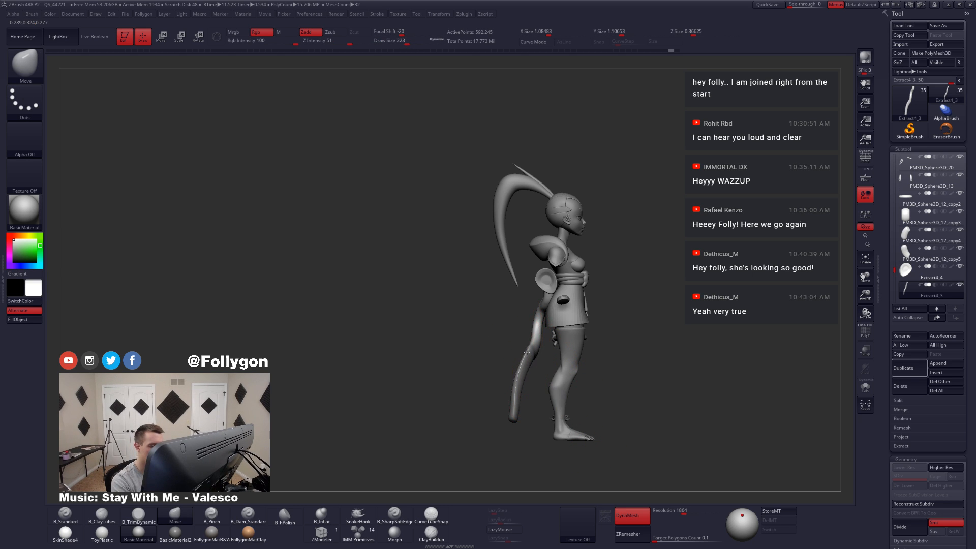
Step: ZRemesh the tail at a target polygons count of 1, and again at a lower count
{"action": "left_click", "coordinate": [660, 537]}
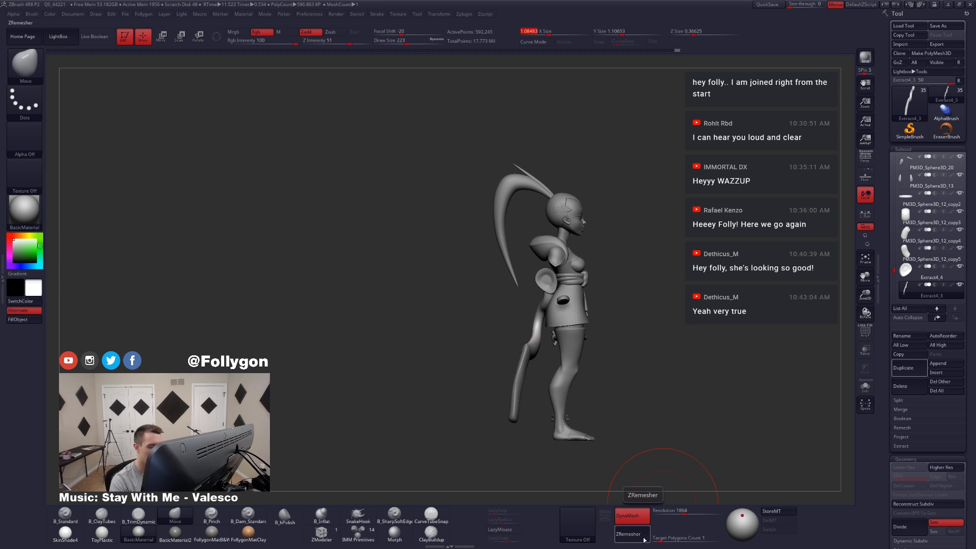
{"action": "left_click", "coordinate": [629, 534]}
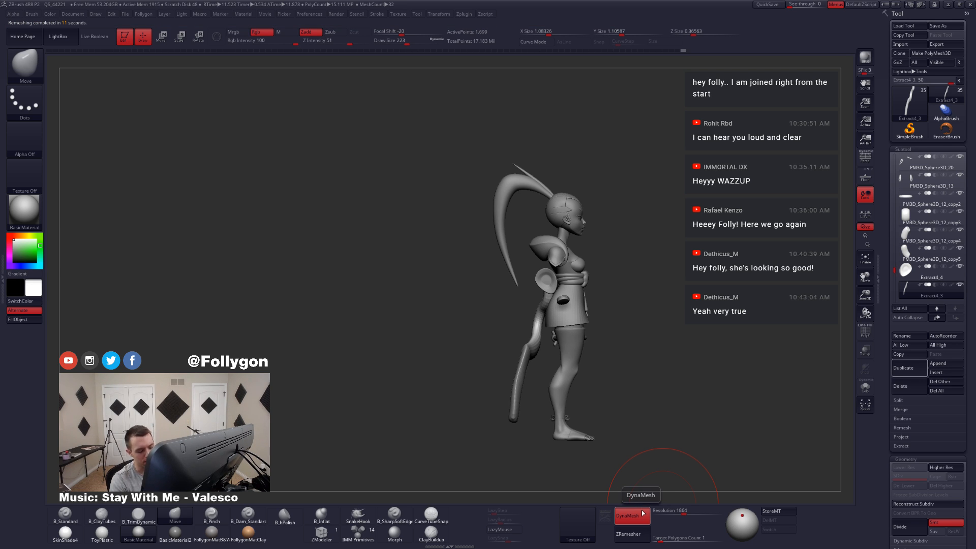
{"action": "left_click_drag", "start_coordinate": [661, 540], "coordinate": [652, 540]}
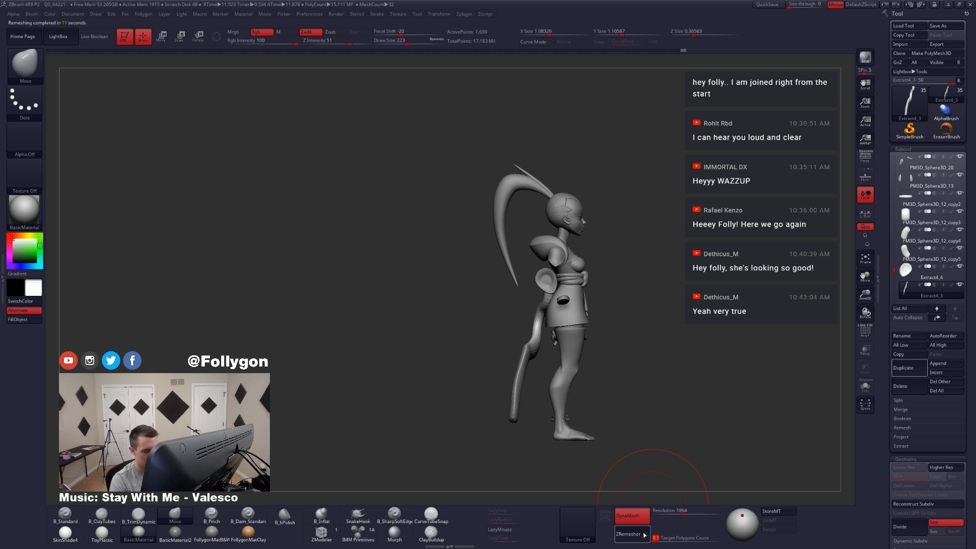
{"action": "left_click", "coordinate": [644, 535]}
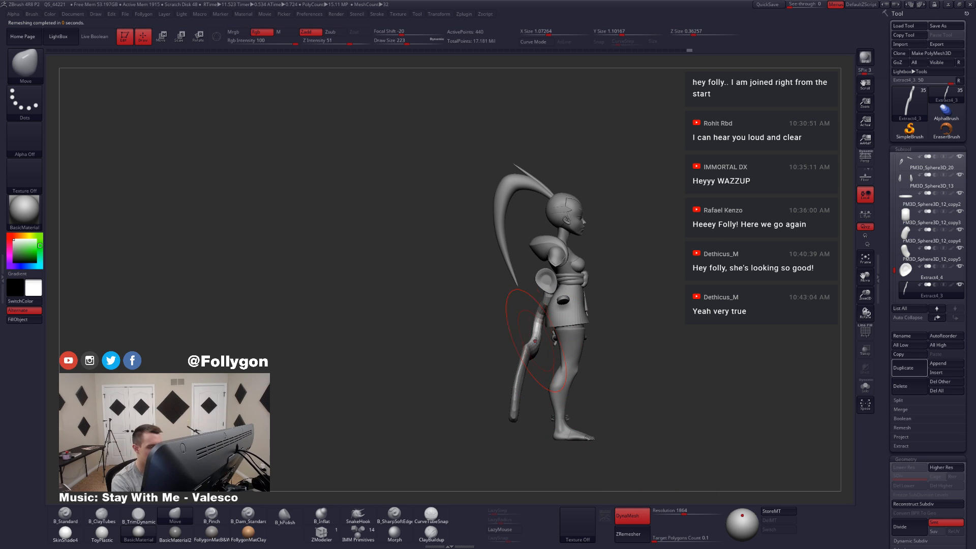
Step: Even out the bend in the remeshed tail's middle from the side and back with the Move brush
{"action": "left_click_drag", "start_coordinate": [536, 341], "coordinate": [527, 338]}
{"action": "left_click_drag", "start_coordinate": [523, 305], "coordinate": [603, 300]}
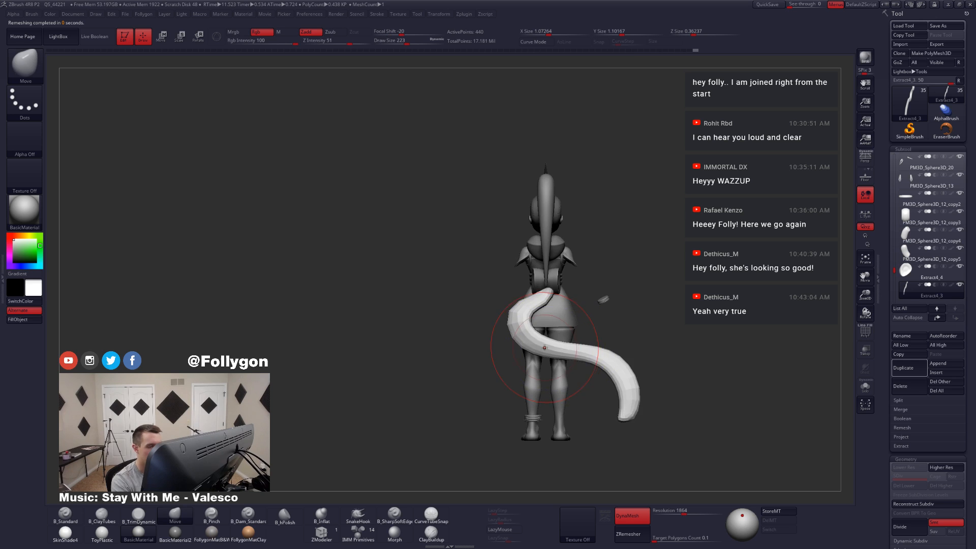
{"action": "mouse_move", "coordinate": [491, 323]}
{"action": "left_mouse_down"}
{"action": "mouse_move", "coordinate": [540, 321]}
{"action": "mouse_move", "coordinate": [548, 339]}
{"action": "left_mouse_up"}
{"action": "mouse_move", "coordinate": [537, 344]}
{"action": "left_mouse_down"}
{"action": "mouse_move", "coordinate": [560, 350]}
{"action": "mouse_move", "coordinate": [515, 340]}
{"action": "mouse_move", "coordinate": [550, 351]}
{"action": "left_mouse_up"}
Step: Reshape the tail's upper curve behind the skirt with the Move brush, reducing the draw size to 158
{"action": "key", "text": "space"}
{"action": "key", "text": "space"}
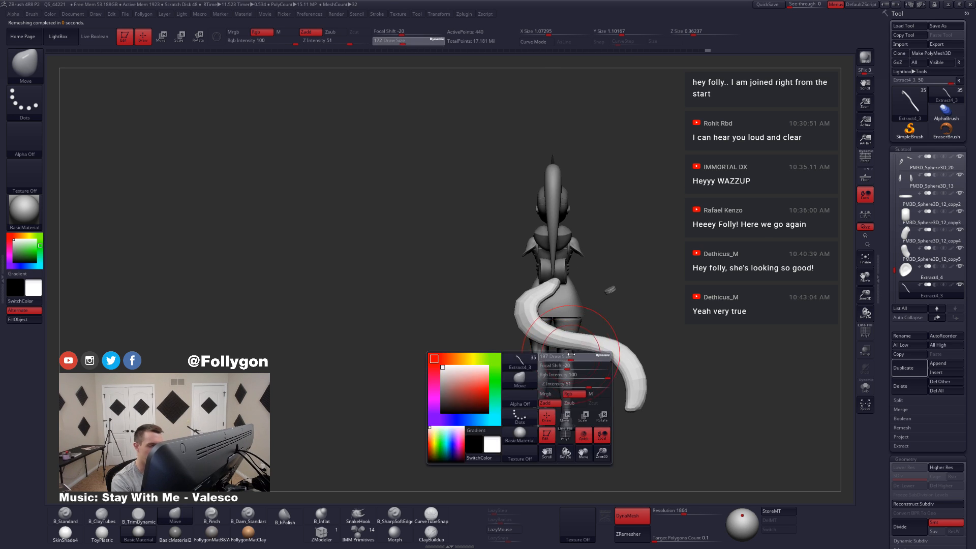
{"action": "mouse_move", "coordinate": [545, 295]}
{"action": "left_mouse_down", "text": "alt"}
{"action": "mouse_move", "coordinate": [541, 354]}
{"action": "mouse_move", "coordinate": [517, 342]}
{"action": "mouse_move", "coordinate": [530, 345]}
{"action": "left_mouse_up", "text": "alt"}
{"action": "key", "text": "space"}
{"action": "right_click_drag", "start_coordinate": [531, 341], "coordinate": [531, 353]}
{"action": "mouse_move", "coordinate": [514, 349]}
{"action": "left_mouse_down"}
{"action": "mouse_move", "coordinate": [522, 355]}
{"action": "mouse_move", "coordinate": [539, 339]}
{"action": "mouse_move", "coordinate": [527, 376]}
{"action": "left_mouse_up"}
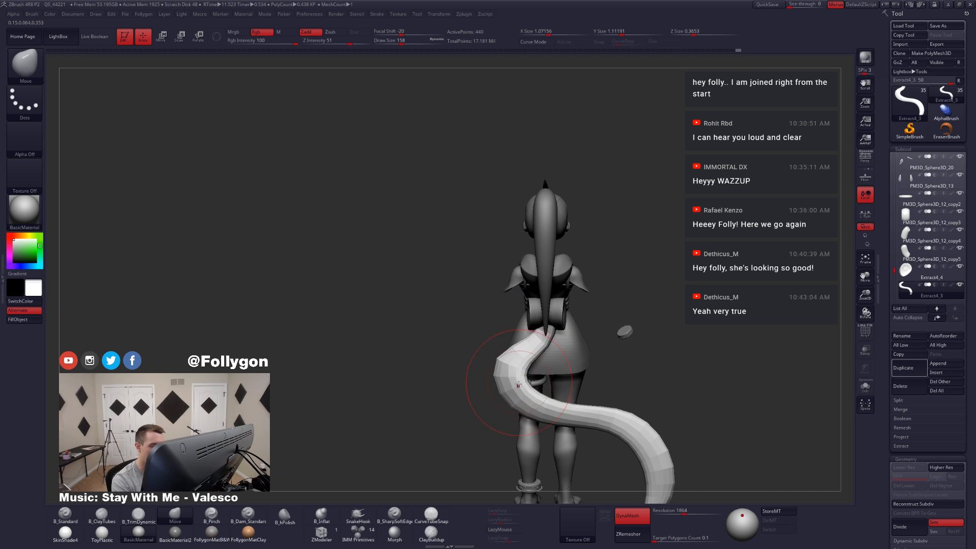
Step: Adjust the tail's distance from the legs in side profile with the Move brush at draw size 217
{"action": "right_click_drag", "start_coordinate": [514, 375], "coordinate": [527, 336], "text": "shift"}
{"action": "mouse_move", "coordinate": [610, 374]}
{"action": "right_mouse_down", "text": "shift"}
{"action": "mouse_move", "coordinate": [574, 375]}
{"action": "mouse_move", "coordinate": [579, 399]}
{"action": "right_mouse_up", "text": "shift"}
{"action": "key", "text": "space"}
{"action": "left_click_drag", "start_coordinate": [634, 377], "coordinate": [631, 396]}
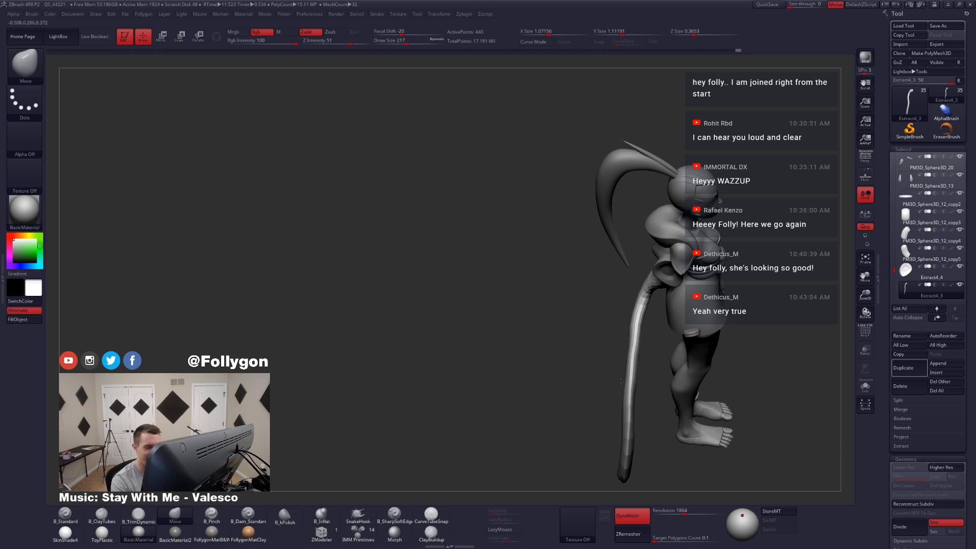
{"action": "left_click_drag", "start_coordinate": [639, 336], "coordinate": [630, 340]}
{"action": "left_click_drag", "start_coordinate": [634, 427], "coordinate": [632, 424]}
Step: Shape a soft S-curve into the tail's lower half in side profile at draw size 228
{"action": "right_click_drag", "start_coordinate": [632, 425], "coordinate": [629, 393]}
{"action": "key", "text": "space"}
{"action": "left_click_drag", "start_coordinate": [626, 389], "coordinate": [628, 389]}
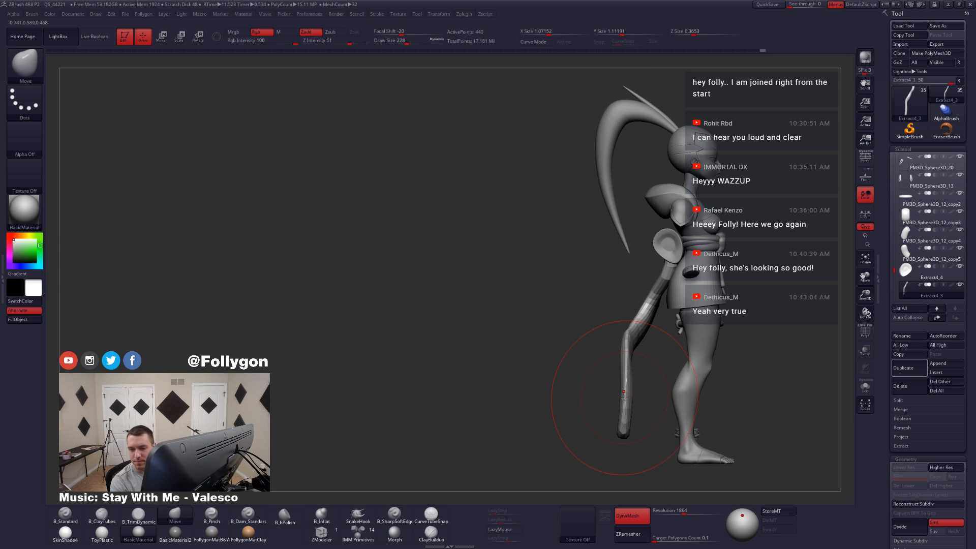
{"action": "left_click_drag", "start_coordinate": [622, 392], "coordinate": [639, 397]}
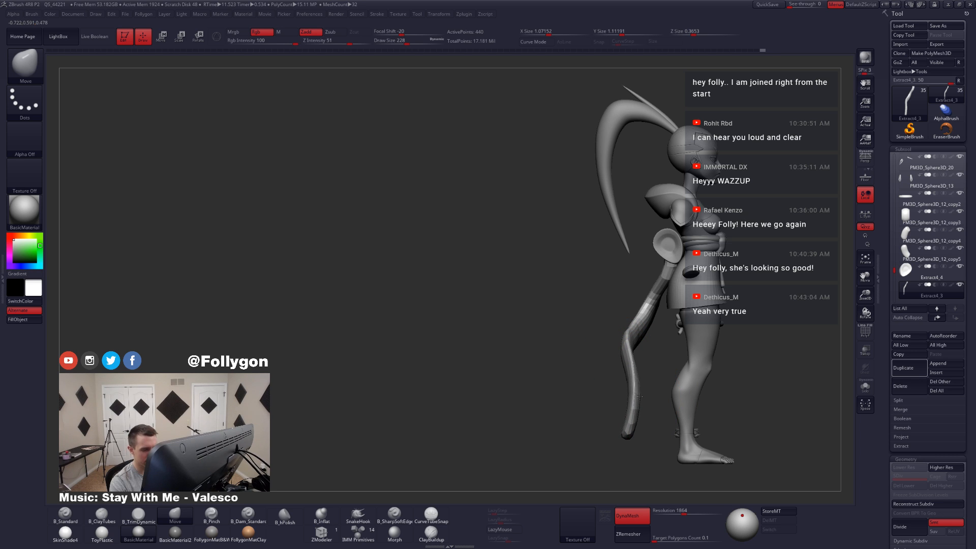
Step: Narrow and bend the tail's free tip with the Move brush at draw sizes 120 and 202
{"action": "mouse_move", "coordinate": [636, 436]}
{"action": "right_mouse_down", "text": "shift"}
{"action": "mouse_move", "coordinate": [619, 451]}
{"action": "mouse_move", "coordinate": [614, 418]}
{"action": "right_mouse_up", "text": "shift"}
{"action": "key", "text": "space"}
{"action": "left_click_drag", "start_coordinate": [632, 411], "coordinate": [610, 413]}
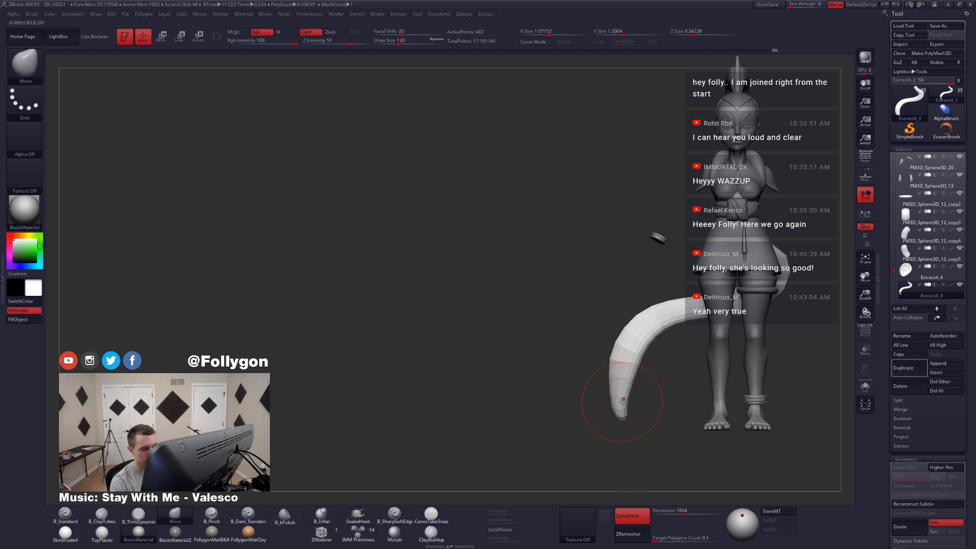
{"action": "key", "text": "space"}
{"action": "mouse_move", "coordinate": [622, 402]}
{"action": "left_mouse_down"}
{"action": "mouse_move", "coordinate": [636, 402]}
{"action": "mouse_move", "coordinate": [606, 400]}
{"action": "left_mouse_up"}
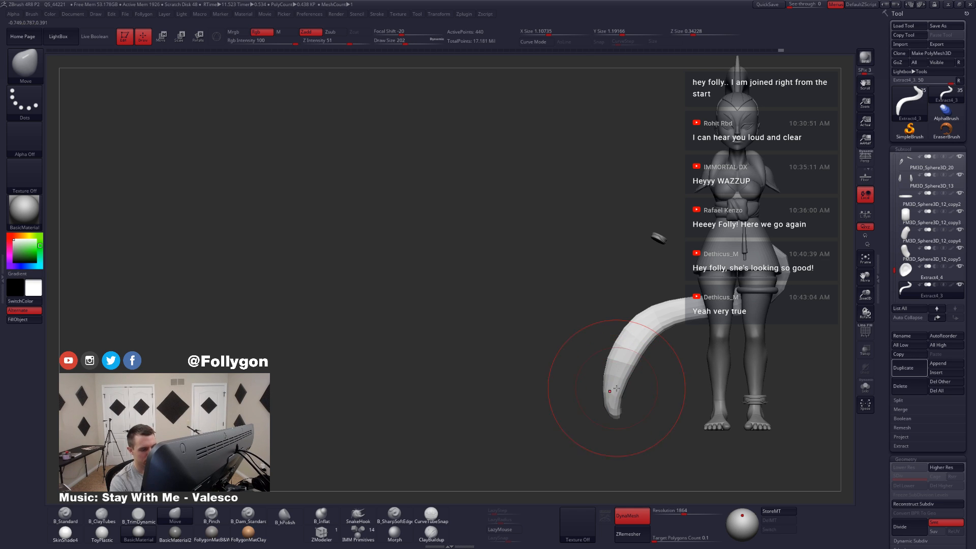
Step: Turn on the polyframe, mask the tail around its tip and rotate the tip with a transpose line
{"action": "key", "text": "shift+f"}
{"action": "key", "text": "ctrl"}
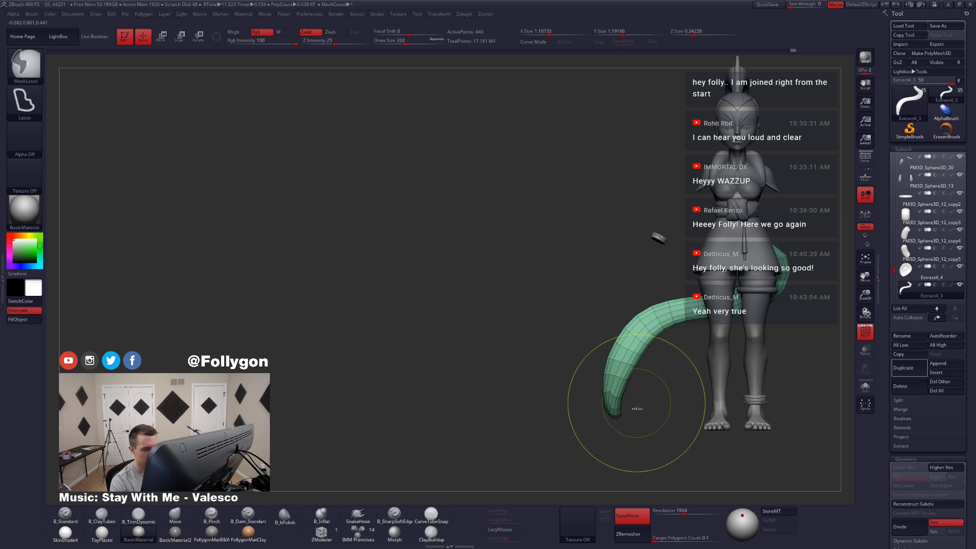
{"action": "left_click", "coordinate": [636, 403], "text": "ctrl"}
{"action": "key", "text": "r"}
{"action": "left_click_drag", "start_coordinate": [615, 376], "coordinate": [603, 443]}
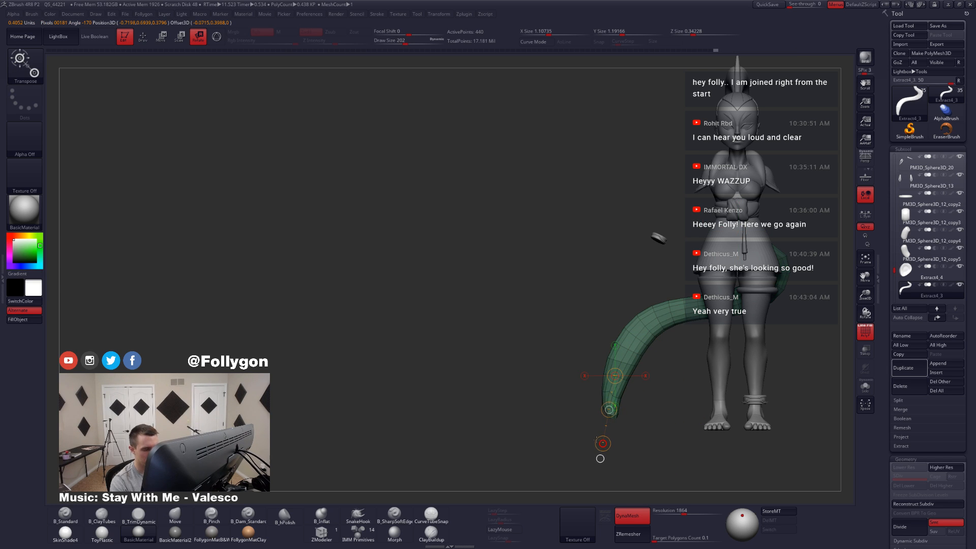
{"action": "key", "text": "q"}
{"action": "left_click", "coordinate": [599, 454], "text": "ctrl"}
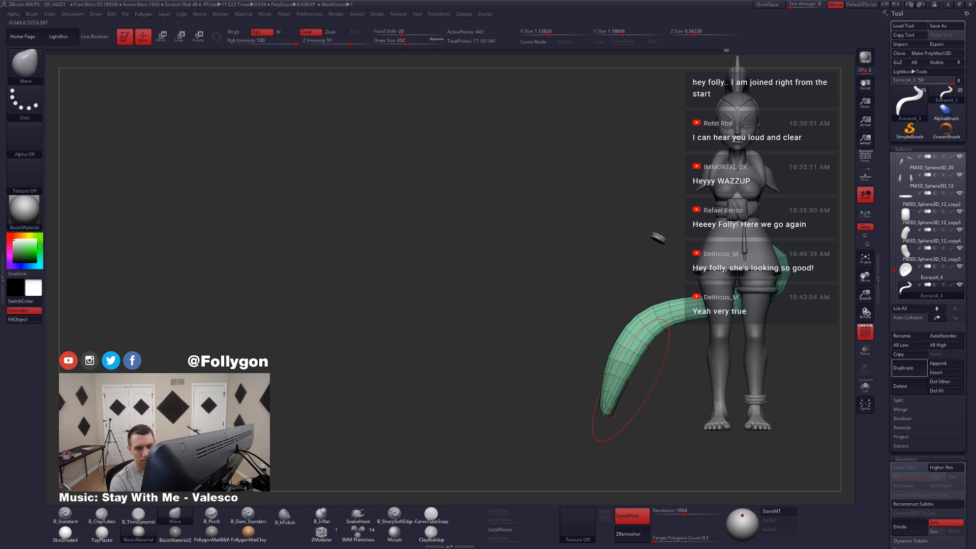
Step: Lasso-mask the tail's outer end, soften and invert the mask, shorten the end with Transpose Move, and clear the mask
{"action": "key", "text": "ctrl"}
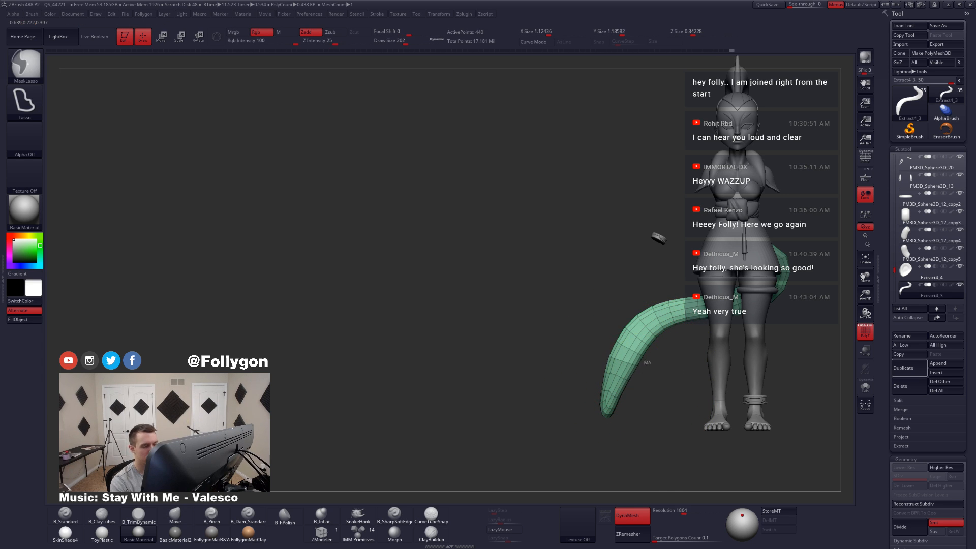
{"action": "left_click_drag", "start_coordinate": [588, 444], "coordinate": [630, 449], "text": "ctrl"}
{"action": "left_click", "coordinate": [626, 404], "text": "ctrl"}
{"action": "left_click", "coordinate": [644, 399], "text": "ctrl"}
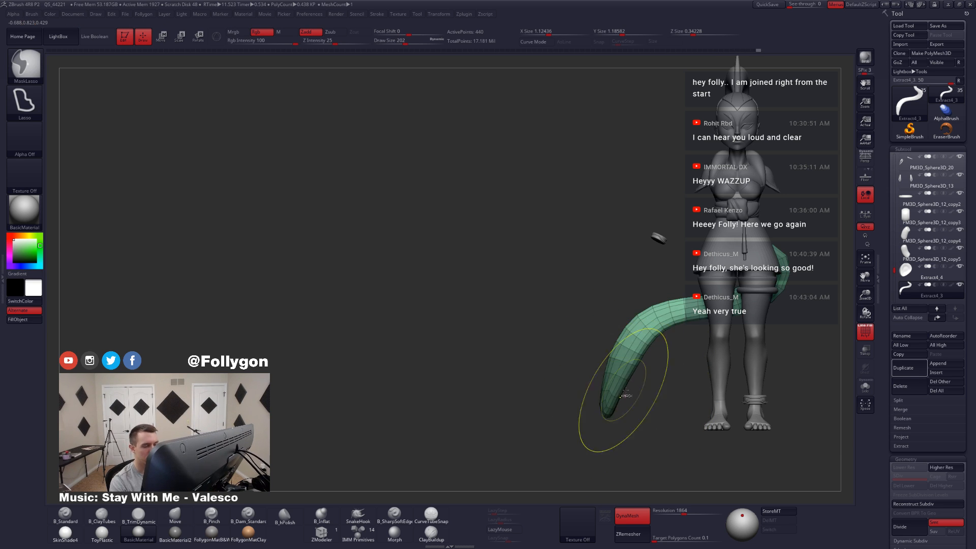
{"action": "left_click", "coordinate": [625, 397], "text": "ctrl"}
{"action": "key", "text": "w"}
{"action": "left_click_drag", "start_coordinate": [609, 388], "coordinate": [582, 437]}
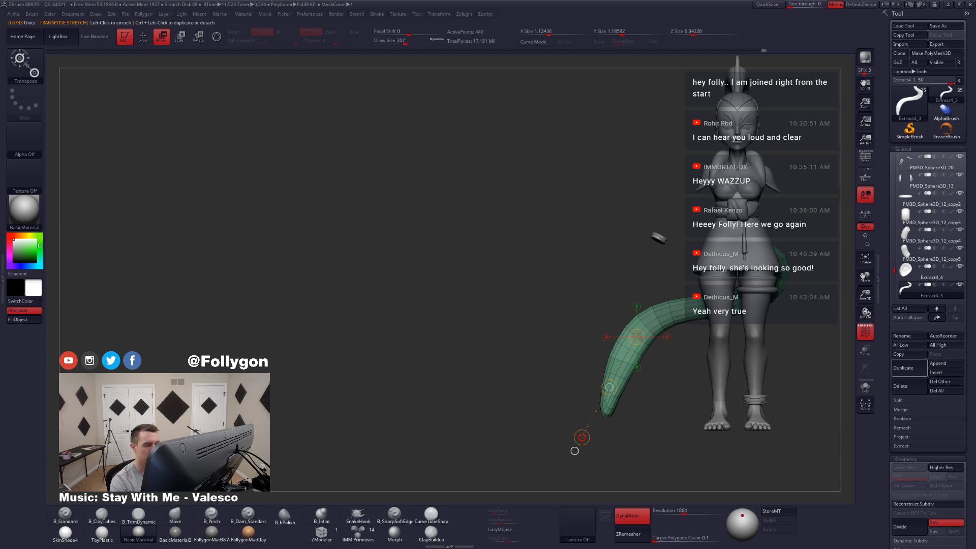
{"action": "key", "text": "q"}
{"action": "key", "text": "ctrl"}
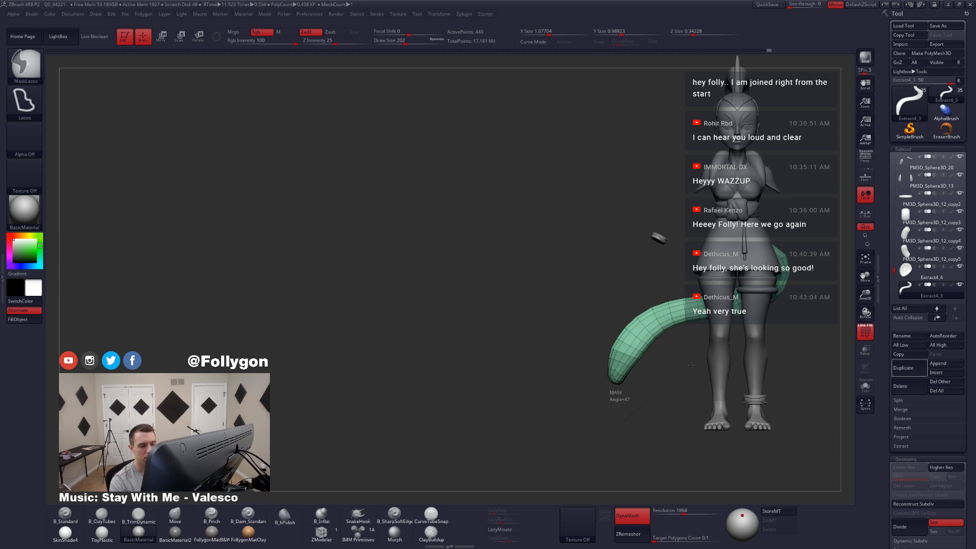
{"action": "left_click_drag", "start_coordinate": [671, 403], "coordinate": [577, 466]}
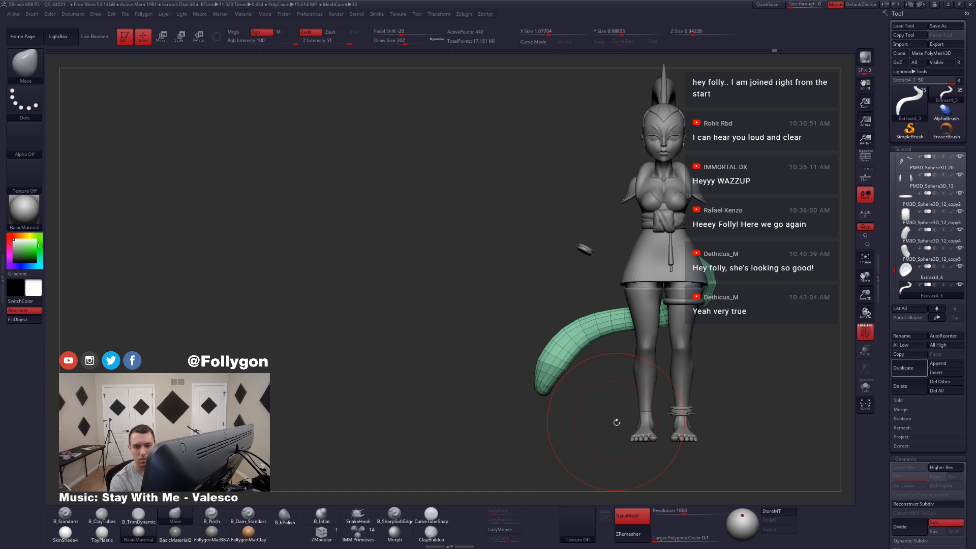
Step: Lasso-mask the tail's outer half, soften and invert the mask, and move that half inward toward the legs with Transpose
{"action": "left_click_drag", "start_coordinate": [616, 422], "coordinate": [598, 417]}
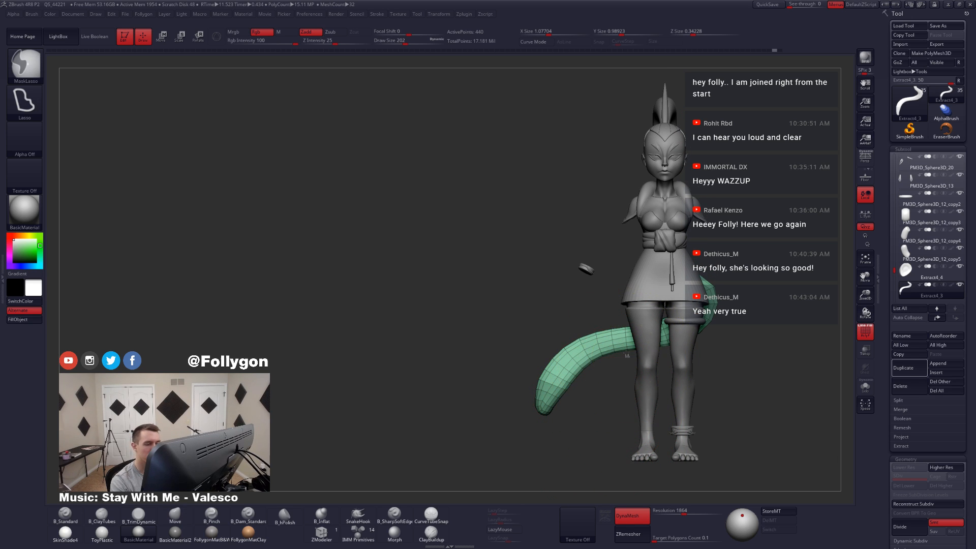
{"action": "mouse_move", "coordinate": [626, 318]}
{"action": "left_mouse_down", "text": "ctrl"}
{"action": "mouse_move", "coordinate": [508, 376]}
{"action": "mouse_move", "coordinate": [549, 392]}
{"action": "left_mouse_up", "text": "ctrl"}
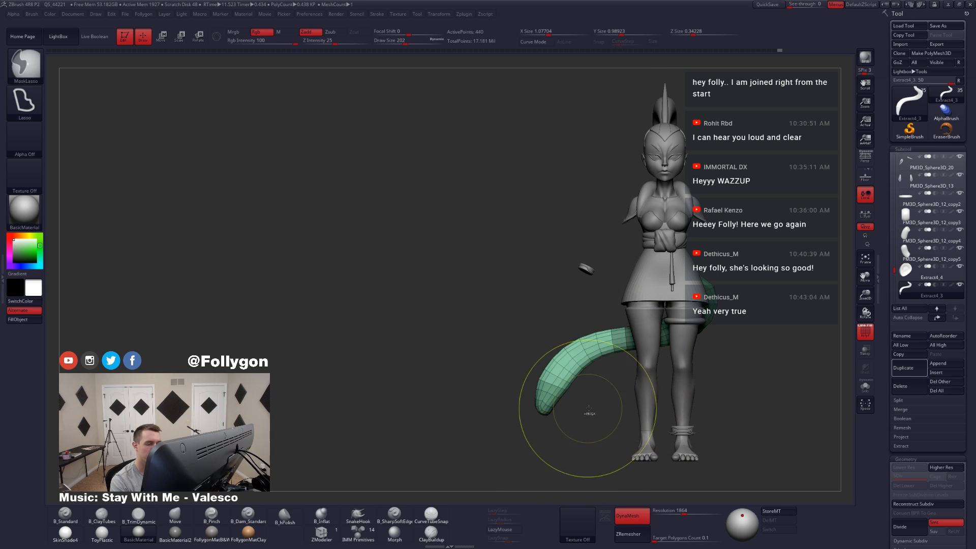
{"action": "left_click", "coordinate": [586, 374], "text": "ctrl"}
{"action": "left_click", "coordinate": [599, 375], "text": "ctrl"}
{"action": "left_click", "coordinate": [567, 376], "text": "ctrl"}
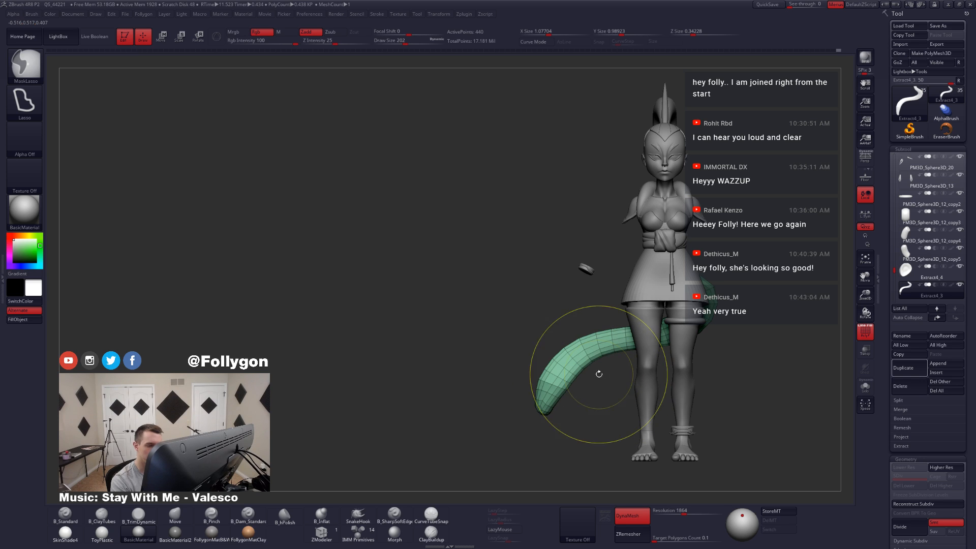
{"action": "key", "text": "w"}
{"action": "left_click_drag", "start_coordinate": [549, 358], "coordinate": [593, 356]}
{"action": "key", "text": "q"}
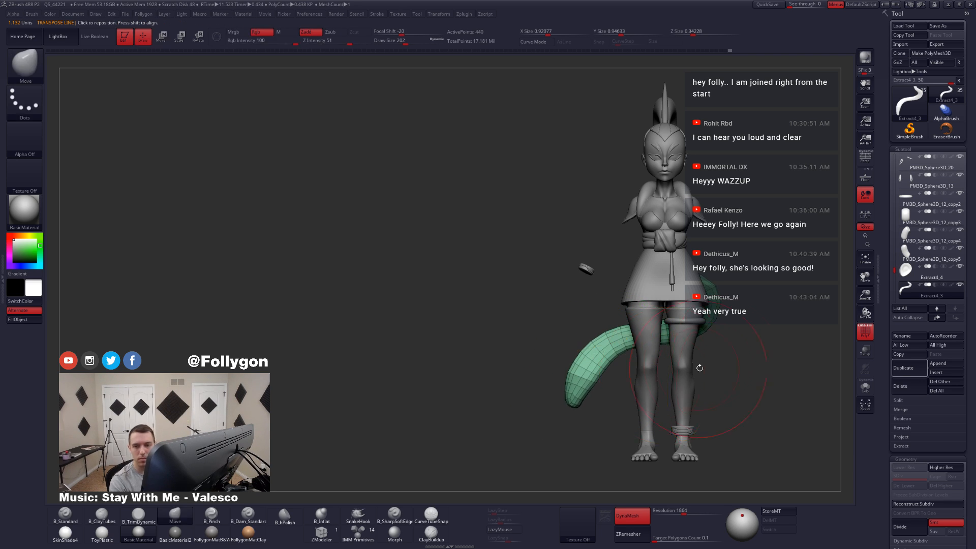
Step: Turn off the polyframe and pull the tail's overall curve inward with the Move brush at draw sizes 286 and 344
{"action": "left_click_drag", "start_coordinate": [731, 362], "coordinate": [723, 362], "text": "ctrl"}
{"action": "mouse_move", "coordinate": [723, 361]}
{"action": "left_mouse_down", "text": "alt"}
{"action": "mouse_move", "coordinate": [697, 388]}
{"action": "mouse_move", "coordinate": [601, 358]}
{"action": "mouse_move", "coordinate": [598, 389]}
{"action": "left_mouse_up", "text": "alt"}
{"action": "key", "text": "shift+f"}
{"action": "key", "text": "space"}
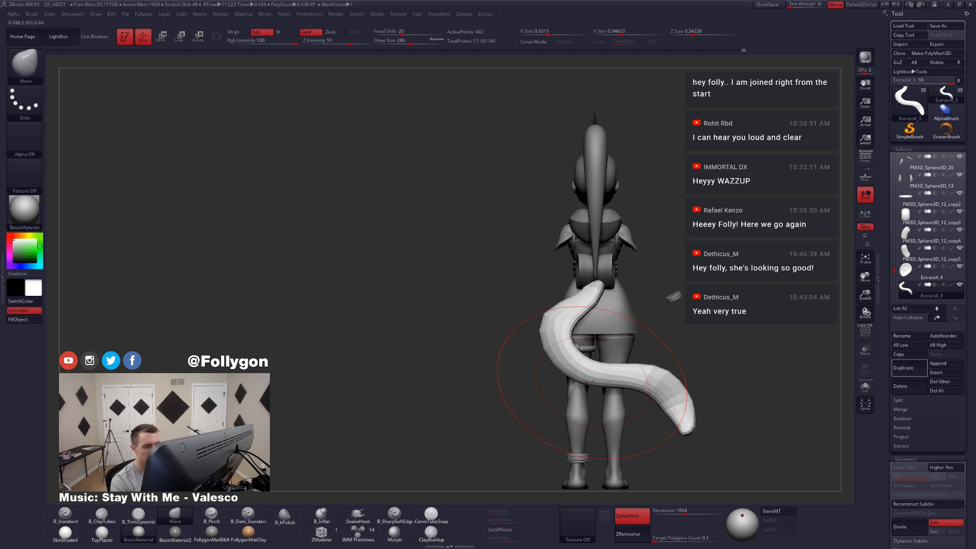
{"action": "mouse_move", "coordinate": [621, 388]}
{"action": "left_mouse_down"}
{"action": "mouse_move", "coordinate": [555, 387]}
{"action": "mouse_move", "coordinate": [561, 413]}
{"action": "left_mouse_up"}
{"action": "key", "text": "space"}
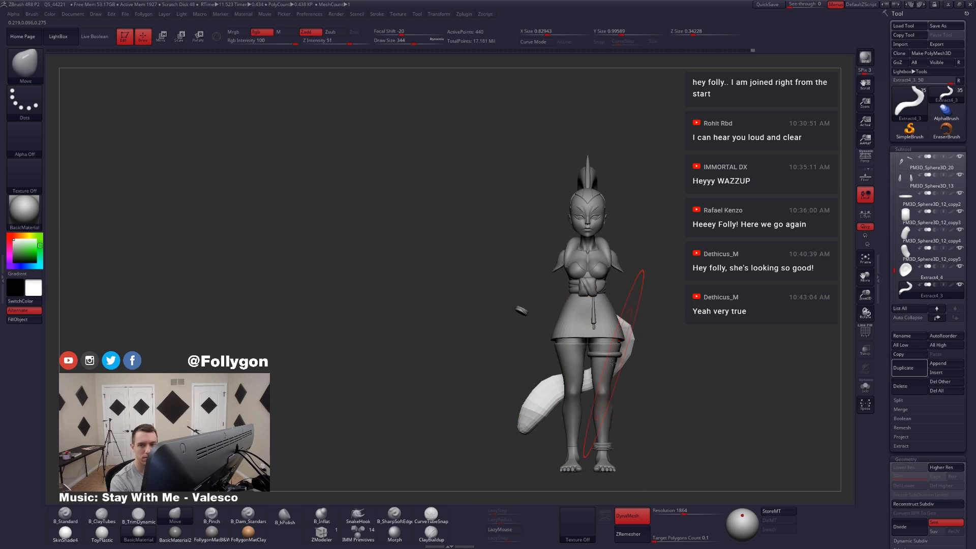
Step: Refine the tail's curve from the side and back with the Move brush at draw sizes 187 and 136
{"action": "right_click_drag", "start_coordinate": [606, 372], "coordinate": [508, 374]}
{"action": "key", "text": "space"}
{"action": "left_click_drag", "start_coordinate": [610, 383], "coordinate": [601, 384]}
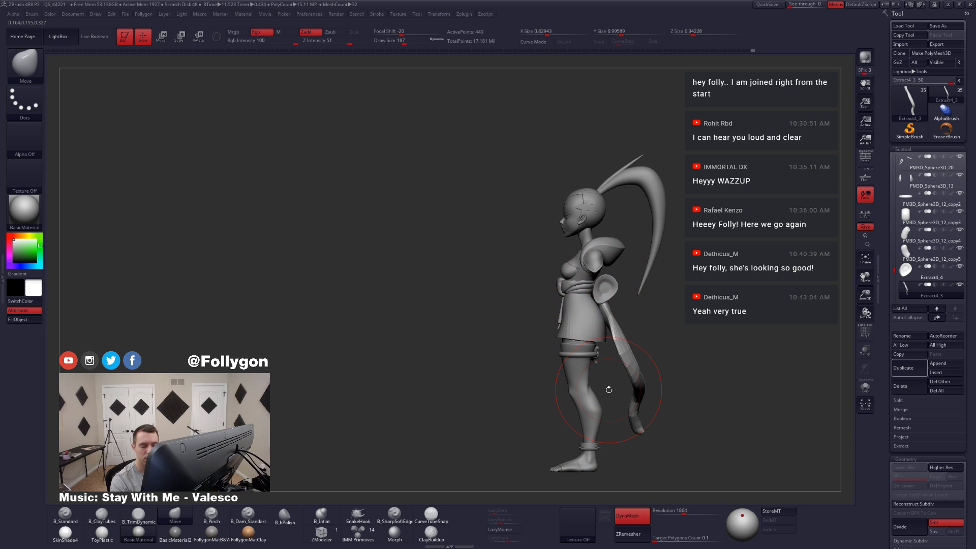
{"action": "key", "text": "alt+s"}
{"action": "mouse_move", "coordinate": [640, 352]}
{"action": "right_mouse_down"}
{"action": "mouse_move", "coordinate": [599, 355]}
{"action": "mouse_move", "coordinate": [575, 386]}
{"action": "right_mouse_up"}
{"action": "key", "text": "space"}
{"action": "left_click_drag", "start_coordinate": [637, 360], "coordinate": [634, 361]}
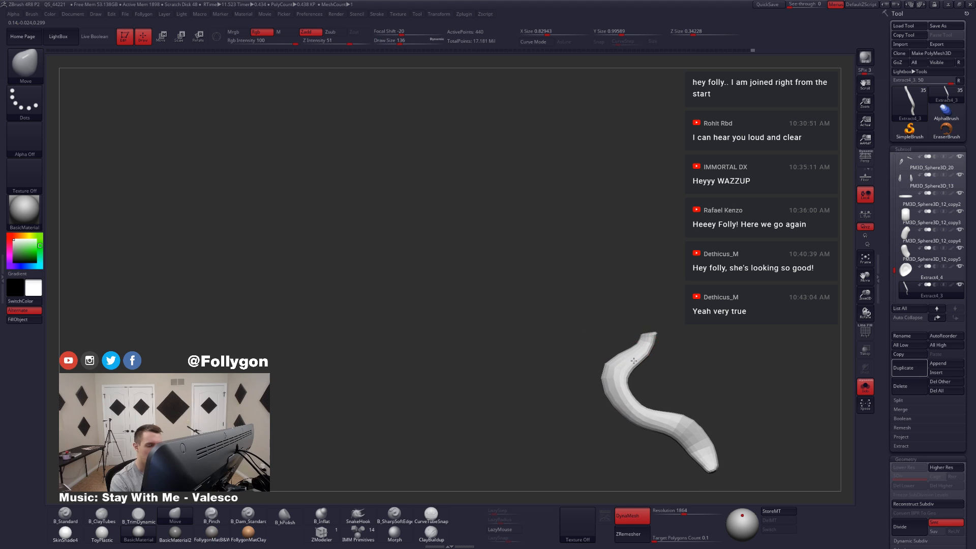
{"action": "key", "text": "alt+s"}
{"action": "right_click_drag", "start_coordinate": [637, 351], "coordinate": [663, 350]}
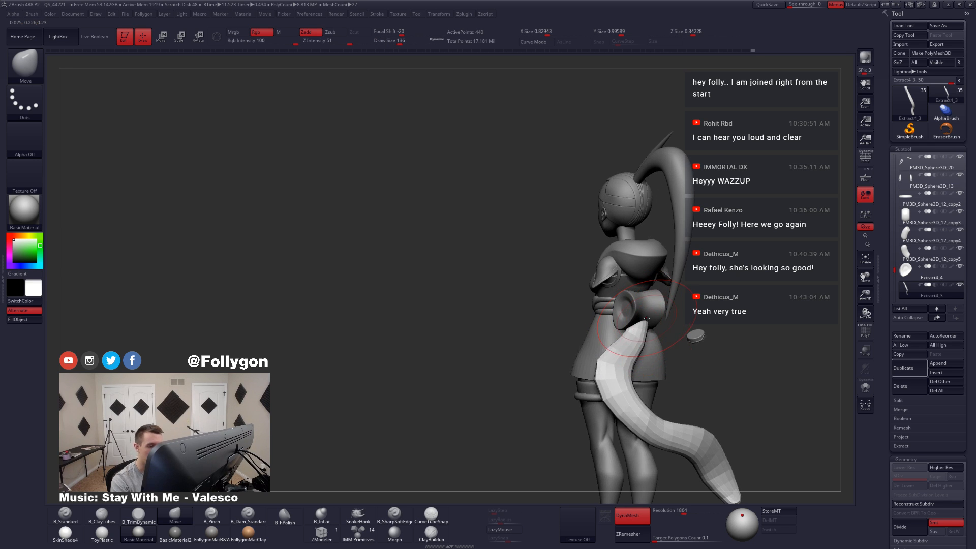
{"action": "left_click_drag", "start_coordinate": [654, 329], "coordinate": [645, 330]}
{"action": "mouse_move", "coordinate": [645, 330]}
{"action": "right_mouse_down"}
{"action": "mouse_move", "coordinate": [635, 319]}
{"action": "mouse_move", "coordinate": [639, 340]}
{"action": "mouse_move", "coordinate": [623, 355]}
{"action": "mouse_move", "coordinate": [630, 365]}
{"action": "right_mouse_up"}
{"action": "key", "text": "ctrl+d"}
{"action": "key", "text": "ctrl+d"}
{"action": "key", "text": "ctrl+d"}
{"action": "key", "text": "ctrl+d"}
{"action": "key", "text": "shift+d"}
{"action": "key", "text": "shift+d"}
{"action": "key", "text": "shift+d"}
{"action": "key", "text": "shift+d"}
Step: Isolate the tail, flatten its upper end with TrimDynamic at draw size 97, and subdivide it to level 2
{"action": "key", "text": "alt+s"}
{"action": "key", "text": "3"}
{"action": "key", "text": "space"}
{"action": "left_click_drag", "start_coordinate": [651, 328], "coordinate": [655, 358]}
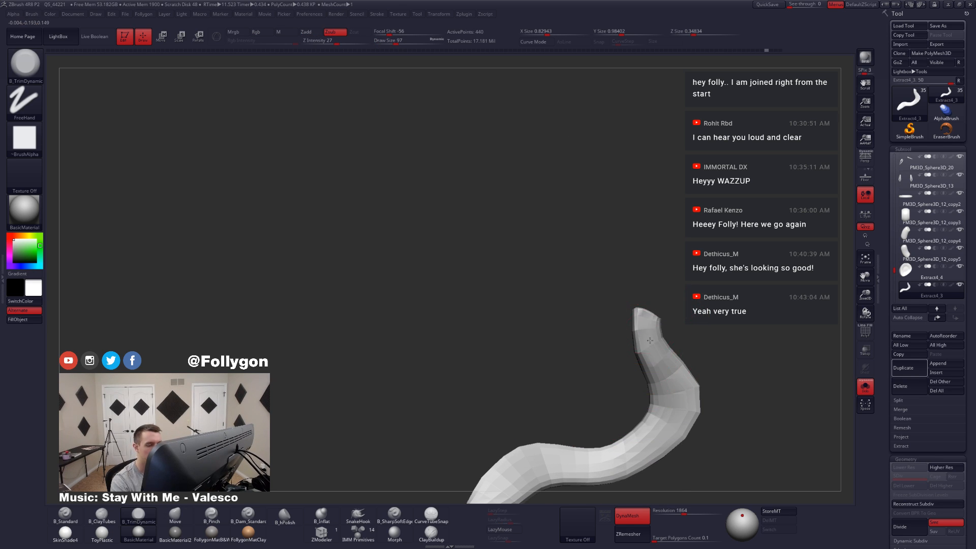
{"action": "right_click_drag", "start_coordinate": [655, 379], "coordinate": [695, 400]}
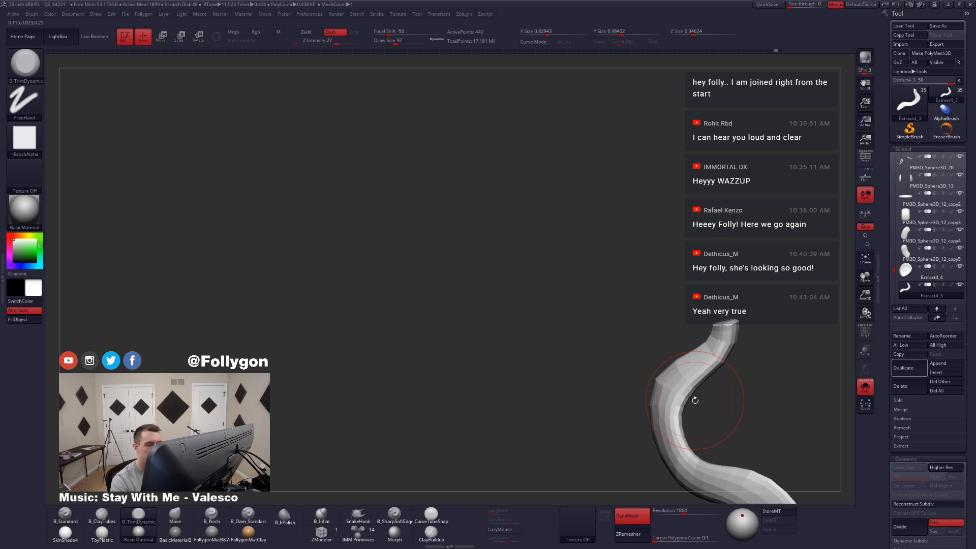
{"action": "key", "text": "ctrl+d"}
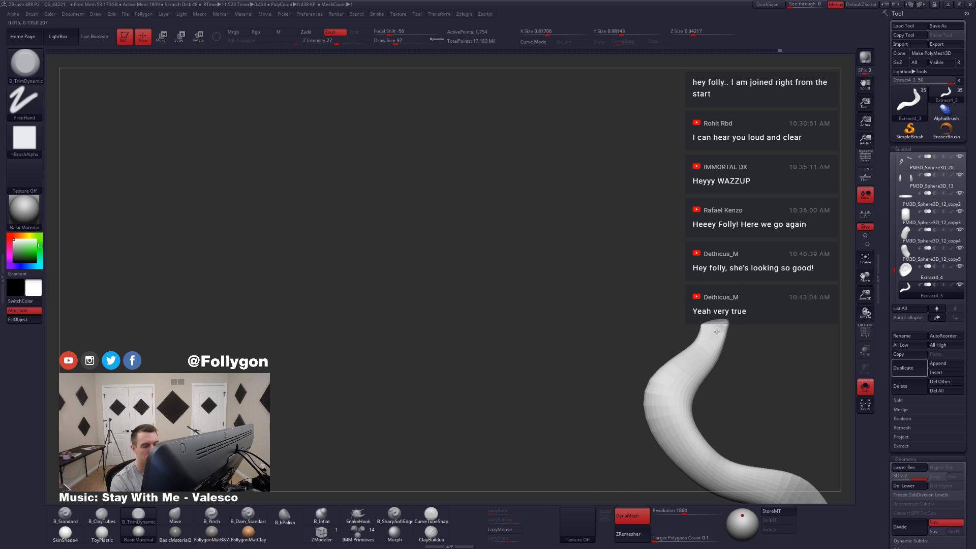
Step: Flatten the broad faces of the tail around its middle bend with TrimDynamic at draw size 112
{"action": "left_click_drag", "start_coordinate": [663, 407], "coordinate": [667, 420]}
{"action": "mouse_move", "coordinate": [684, 367]}
{"action": "left_mouse_down"}
{"action": "mouse_move", "coordinate": [667, 422]}
{"action": "mouse_move", "coordinate": [670, 394]}
{"action": "left_mouse_up"}
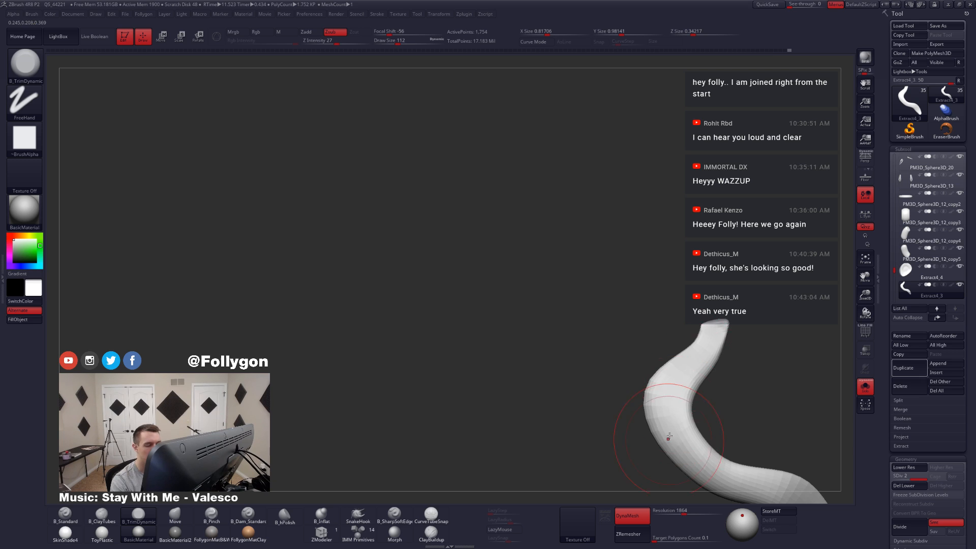
{"action": "mouse_move", "coordinate": [669, 440]}
{"action": "right_mouse_down"}
{"action": "mouse_move", "coordinate": [683, 397]}
{"action": "mouse_move", "coordinate": [666, 374]}
{"action": "right_mouse_up"}
{"action": "left_click_drag", "start_coordinate": [604, 342], "coordinate": [660, 394]}
{"action": "right_click_drag", "start_coordinate": [666, 400], "coordinate": [654, 408]}
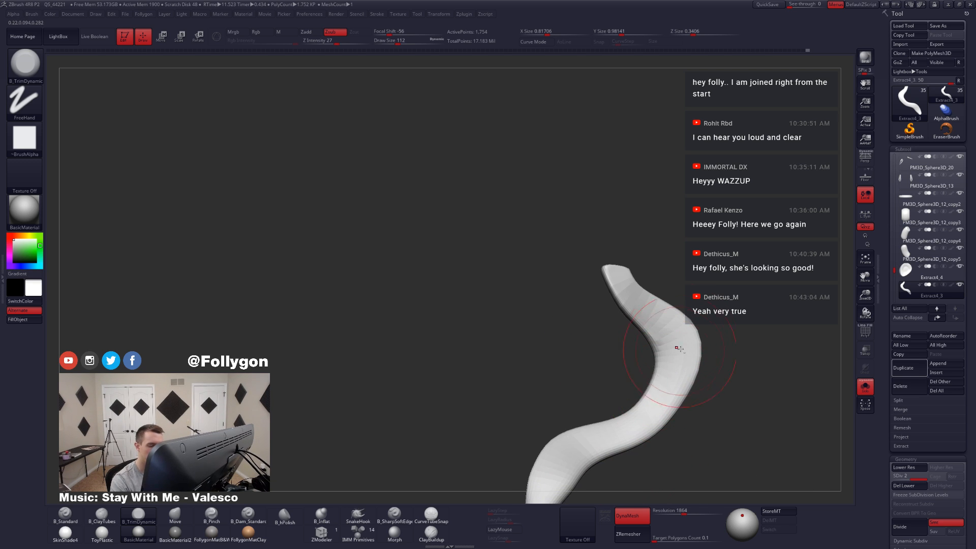
{"action": "right_click_drag", "start_coordinate": [556, 472], "coordinate": [609, 363], "text": "alt"}
{"action": "mouse_move", "coordinate": [608, 368]}
{"action": "left_mouse_down"}
{"action": "mouse_move", "coordinate": [589, 401]}
{"action": "mouse_move", "coordinate": [601, 375]}
{"action": "mouse_move", "coordinate": [573, 397]}
{"action": "mouse_move", "coordinate": [599, 406]}
{"action": "mouse_move", "coordinate": [610, 396]}
{"action": "left_mouse_up"}
Step: Switch to the Move brush, turn on AccuCurve, and pull the tail's outer end into a sharp point at draw size 83
{"action": "key", "text": "b"}
{"action": "key", "text": "m"}
{"action": "key", "text": "v"}
{"action": "key", "text": "space"}
{"action": "key", "text": "space"}
{"action": "key", "text": "ctrl+f"}
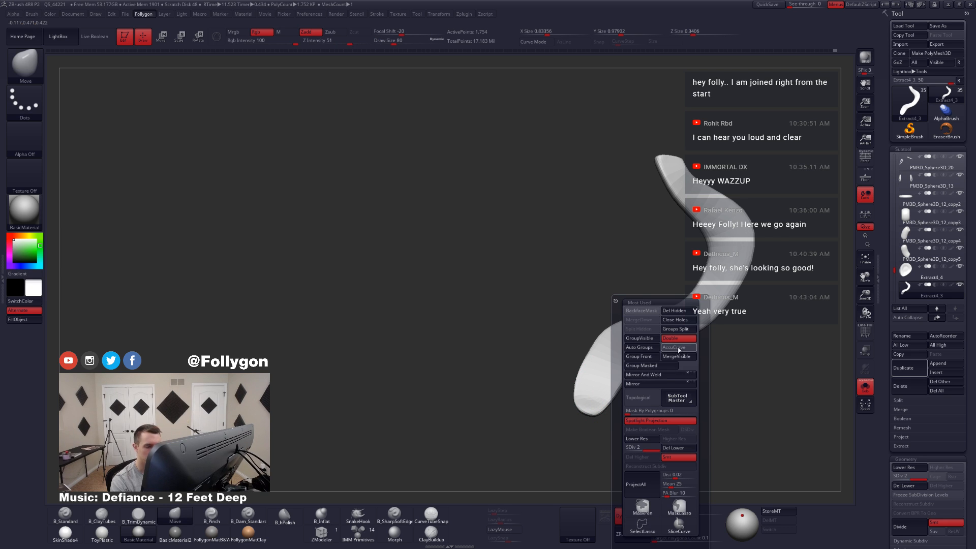
{"action": "left_click", "coordinate": [678, 346]}
{"action": "right_click_drag", "start_coordinate": [639, 392], "coordinate": [666, 370], "text": "alt"}
{"action": "key", "text": "space"}
{"action": "left_click_drag", "start_coordinate": [625, 381], "coordinate": [603, 433]}
{"action": "key", "text": "space"}
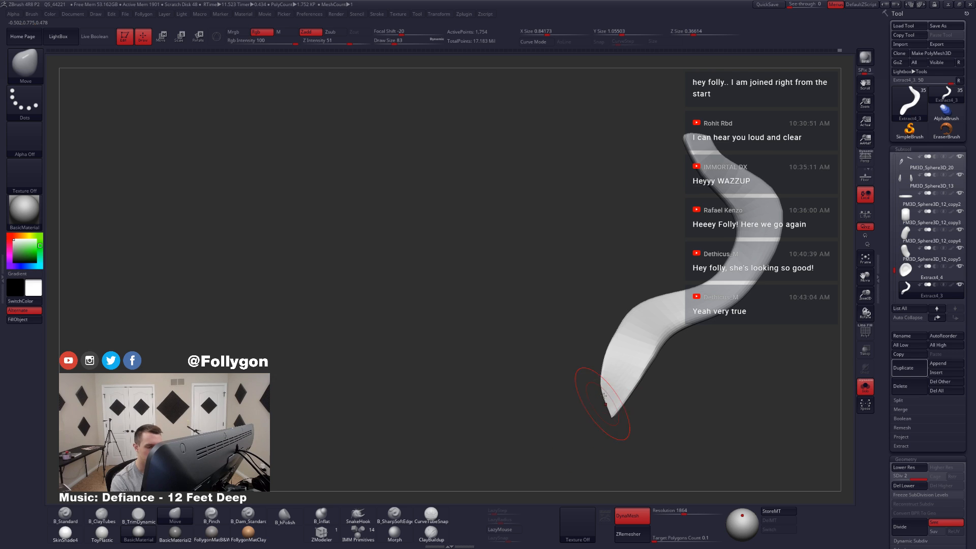
Step: Pull out a second corner on the tail's outer end at draw size 56 and subdivide the tail to level 3
{"action": "key", "text": "shift+s"}
{"action": "right_click_drag", "start_coordinate": [604, 396], "coordinate": [608, 444]}
{"action": "key", "text": "space"}
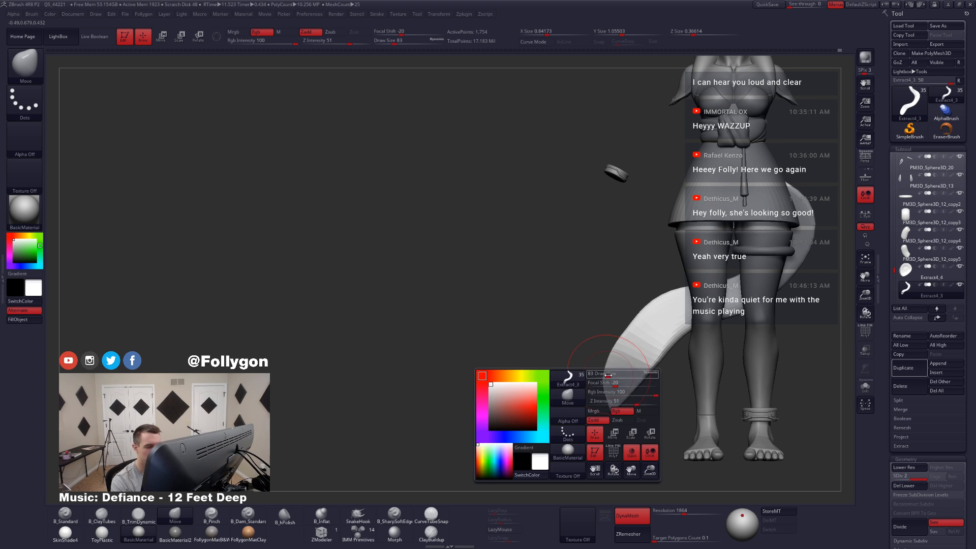
{"action": "left_click_drag", "start_coordinate": [609, 375], "coordinate": [603, 374]}
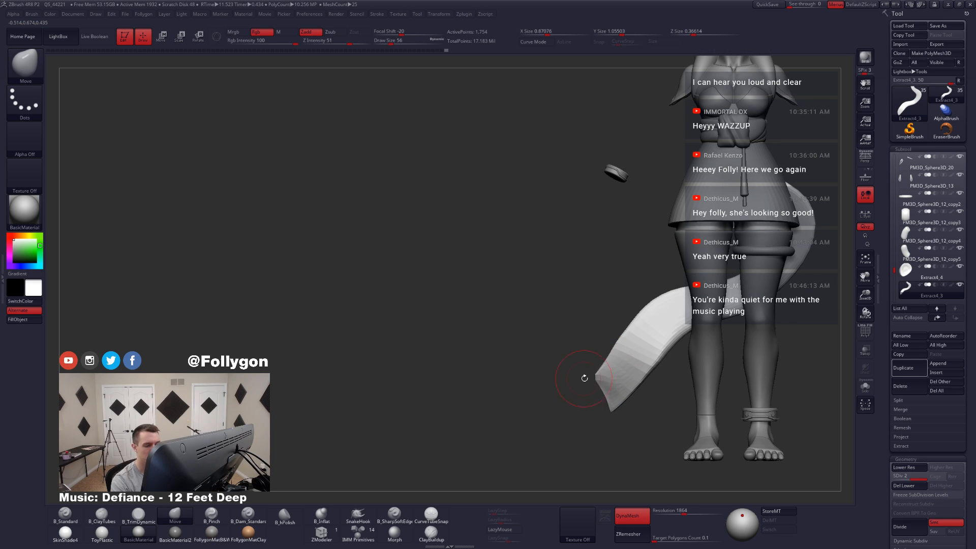
{"action": "key", "text": "ctrl+d"}
{"action": "left_click_drag", "start_coordinate": [593, 382], "coordinate": [592, 382]}
{"action": "right_click_drag", "start_coordinate": [574, 384], "coordinate": [643, 394]}
{"action": "key", "text": "ctrl+space"}
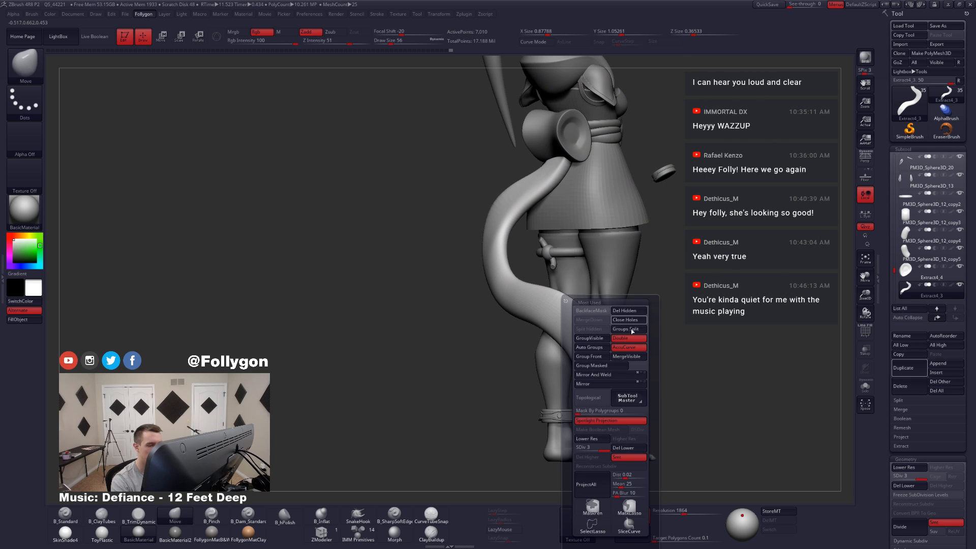
Step: Flatten the tail's outer end near the corners with TrimDynamic at draw size 74
{"action": "key", "text": "space"}
{"action": "left_click_drag", "start_coordinate": [594, 378], "coordinate": [598, 378]}
{"action": "key", "text": "3"}
{"action": "right_click_drag", "start_coordinate": [589, 384], "coordinate": [597, 390]}
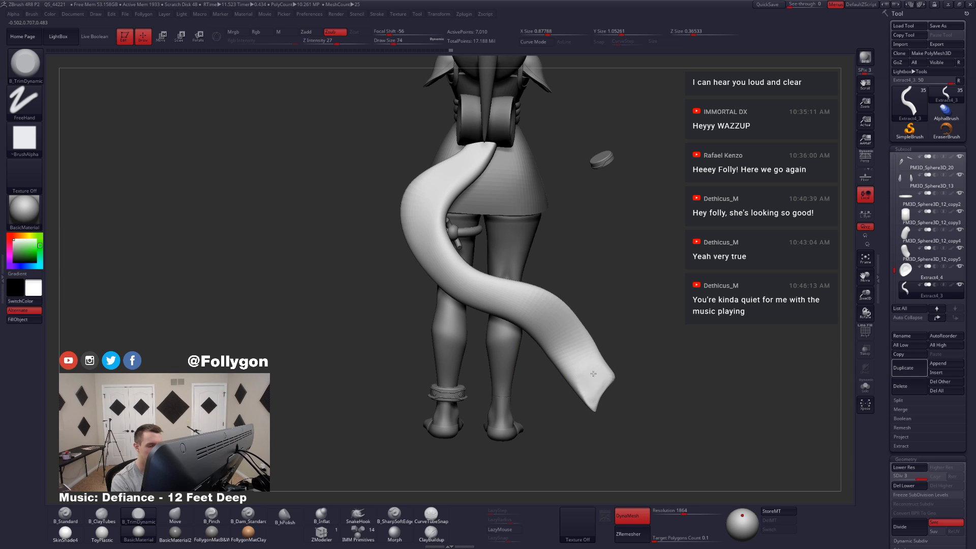
{"action": "left_click_drag", "start_coordinate": [577, 378], "coordinate": [549, 327]}
{"action": "mouse_move", "coordinate": [589, 323]}
{"action": "right_mouse_down"}
{"action": "mouse_move", "coordinate": [541, 311]}
{"action": "mouse_move", "coordinate": [541, 389]}
{"action": "mouse_move", "coordinate": [584, 376]}
{"action": "right_mouse_up"}
Step: Isolate the tail and flatten its upper end and upper bend with TrimDynamic, raising the draw size to 94
{"action": "key", "text": "alt+s"}
{"action": "key", "text": "alt+s"}
{"action": "key", "text": "alt+s"}
{"action": "right_click_drag", "start_coordinate": [593, 229], "coordinate": [601, 223]}
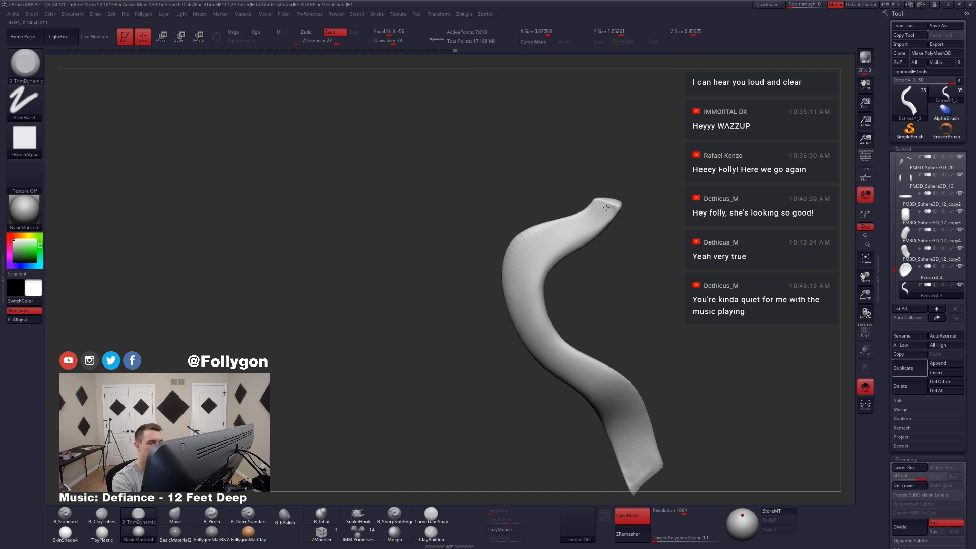
{"action": "mouse_move", "coordinate": [538, 255]}
{"action": "left_mouse_down"}
{"action": "mouse_move", "coordinate": [515, 270]}
{"action": "mouse_move", "coordinate": [547, 255]}
{"action": "left_mouse_up"}
{"action": "key", "text": "s"}
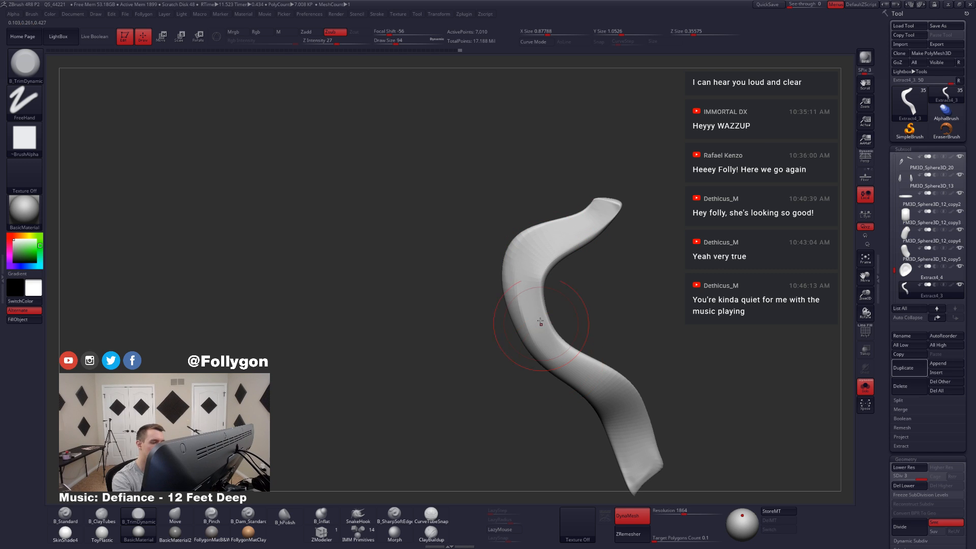
{"action": "right_click_drag", "start_coordinate": [543, 350], "coordinate": [553, 400]}
{"action": "mouse_move", "coordinate": [578, 356]}
{"action": "left_mouse_down"}
{"action": "mouse_move", "coordinate": [592, 285]}
{"action": "mouse_move", "coordinate": [580, 301]}
{"action": "left_mouse_up"}
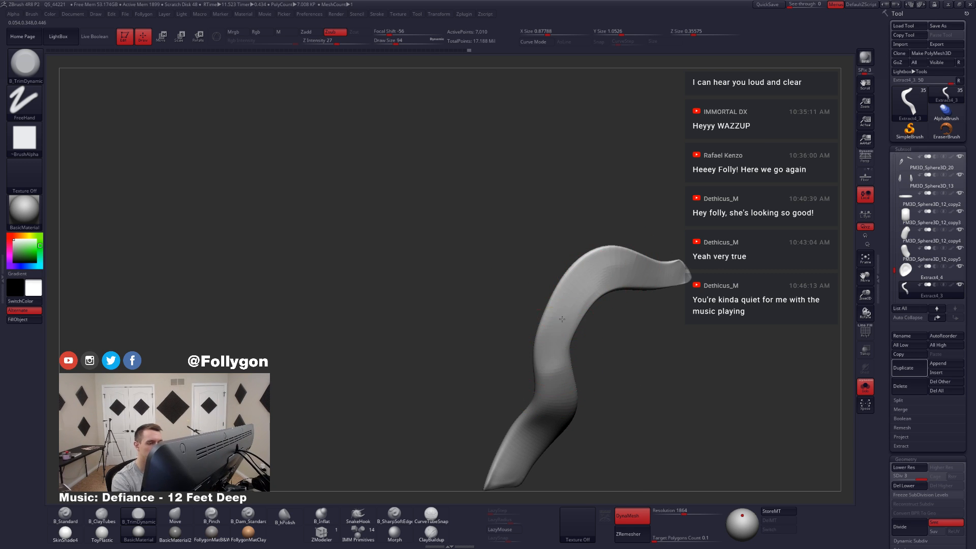
Step: Flatten the tail's front face from the upper arch down through the lower bend with TrimDynamic
{"action": "left_click_drag", "start_coordinate": [617, 269], "coordinate": [565, 301]}
{"action": "right_click_drag", "start_coordinate": [558, 348], "coordinate": [562, 289], "text": "alt"}
{"action": "left_click_drag", "start_coordinate": [562, 289], "coordinate": [554, 328]}
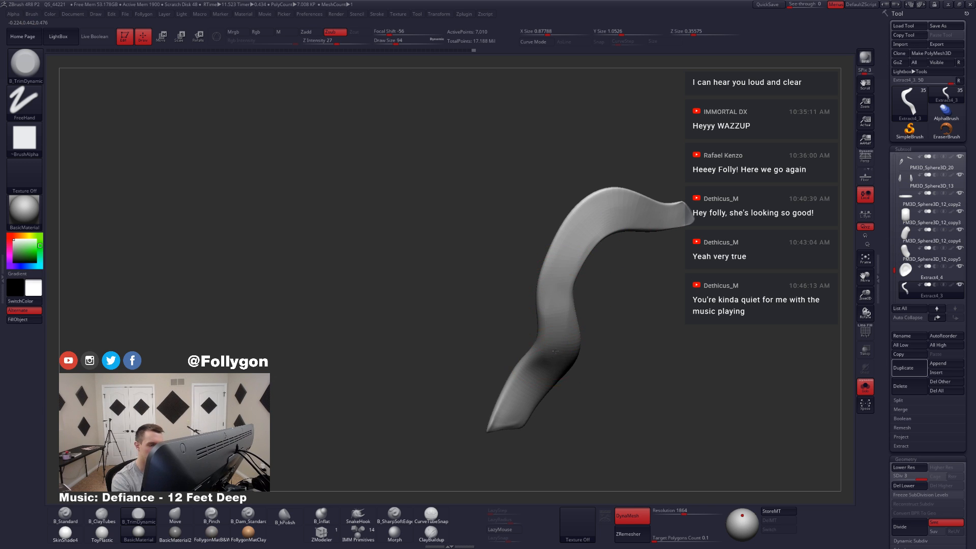
{"action": "right_click_drag", "start_coordinate": [555, 328], "coordinate": [549, 294]}
{"action": "mouse_move", "coordinate": [549, 294]}
{"action": "left_mouse_down"}
{"action": "mouse_move", "coordinate": [556, 373]}
{"action": "mouse_move", "coordinate": [559, 351]}
{"action": "mouse_move", "coordinate": [541, 393]}
{"action": "left_mouse_up"}
{"action": "right_click_drag", "start_coordinate": [541, 392], "coordinate": [560, 383]}
{"action": "left_click_drag", "start_coordinate": [563, 298], "coordinate": [523, 407]}
{"action": "right_click_drag", "start_coordinate": [524, 407], "coordinate": [527, 406]}
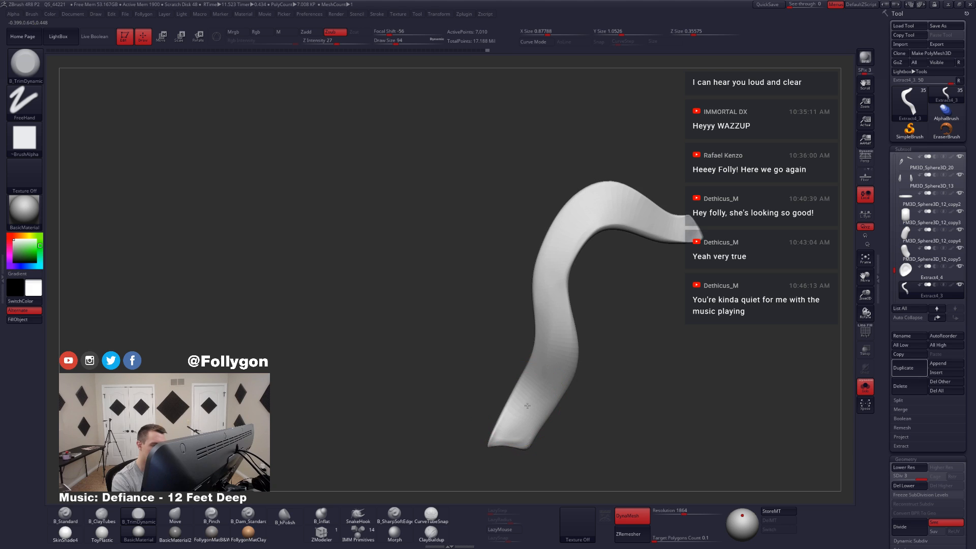
Step: Even out the tail's face with long TrimDynamic strokes from the middle section to the outer end
{"action": "left_click_drag", "start_coordinate": [557, 315], "coordinate": [515, 430]}
{"action": "right_click_drag", "start_coordinate": [514, 430], "coordinate": [548, 420]}
{"action": "mouse_move", "coordinate": [563, 305]}
{"action": "left_mouse_down"}
{"action": "mouse_move", "coordinate": [544, 392]}
{"action": "mouse_move", "coordinate": [529, 415]}
{"action": "left_mouse_up"}
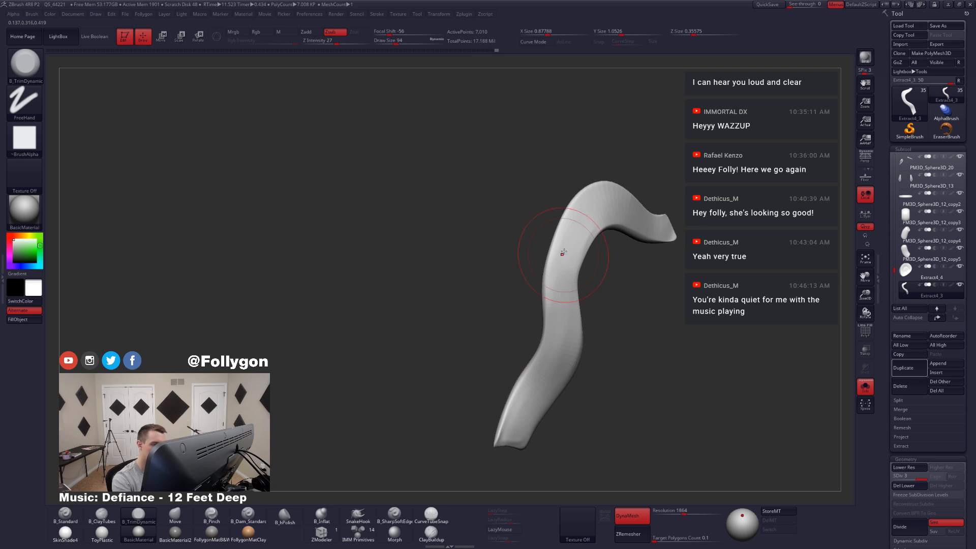
{"action": "left_click_drag", "start_coordinate": [560, 253], "coordinate": [525, 422]}
{"action": "right_click_drag", "start_coordinate": [523, 422], "coordinate": [524, 405]}
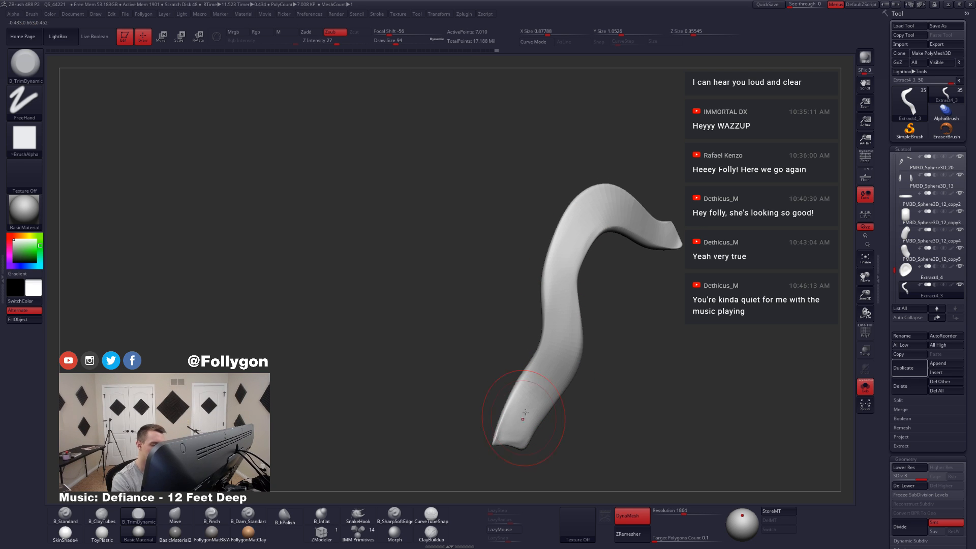
{"action": "right_click_drag", "start_coordinate": [558, 349], "coordinate": [562, 340]}
{"action": "right_click_drag", "start_coordinate": [563, 294], "coordinate": [549, 353], "text": "alt"}
{"action": "left_click_drag", "start_coordinate": [549, 353], "coordinate": [610, 272]}
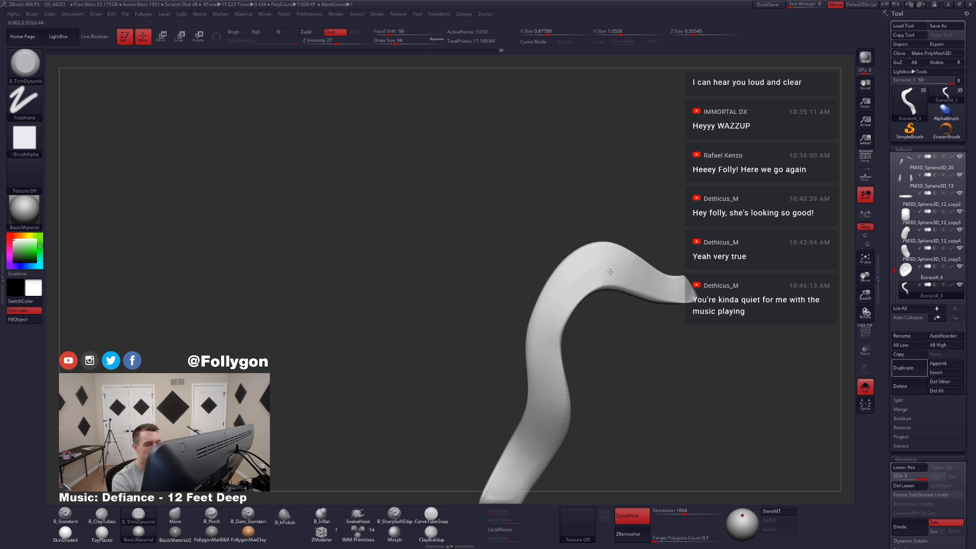
{"action": "mouse_move", "coordinate": [610, 272]}
{"action": "right_mouse_down"}
{"action": "mouse_move", "coordinate": [678, 331]}
{"action": "mouse_move", "coordinate": [625, 401]}
{"action": "mouse_move", "coordinate": [667, 375]}
{"action": "mouse_move", "coordinate": [629, 355]}
{"action": "right_mouse_up"}
{"action": "key", "text": "shift"}
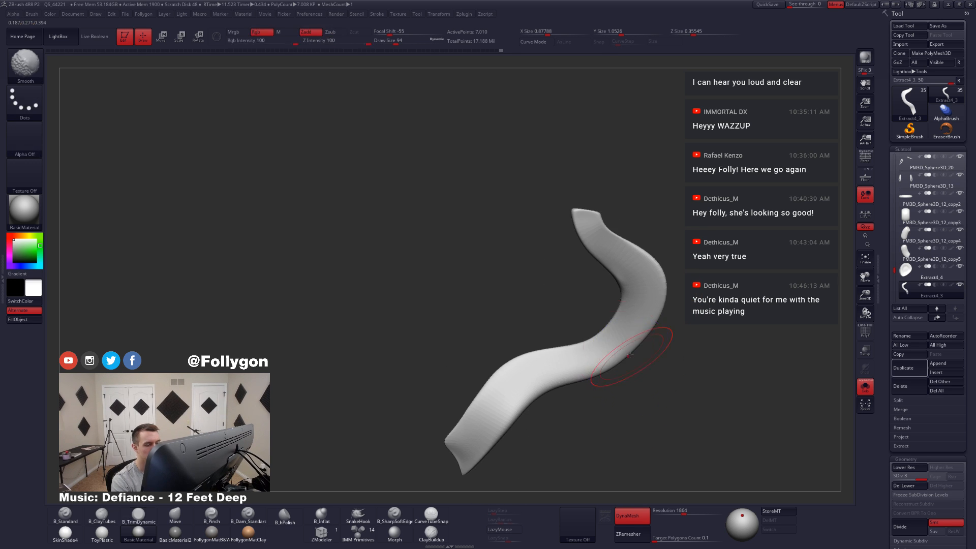
Step: Show the whole character again, choose the SliceCurve brush, and delete the tail's lower subdivision levels
{"action": "key", "text": "alt+s"}
{"action": "right_click_drag", "start_coordinate": [647, 392], "coordinate": [628, 356], "text": "ctrl"}
{"action": "right_click_drag", "start_coordinate": [585, 406], "coordinate": [574, 432]}
{"action": "right_click_drag", "start_coordinate": [574, 432], "coordinate": [580, 382], "text": "alt"}
{"action": "key", "text": "ctrl+shift+f"}
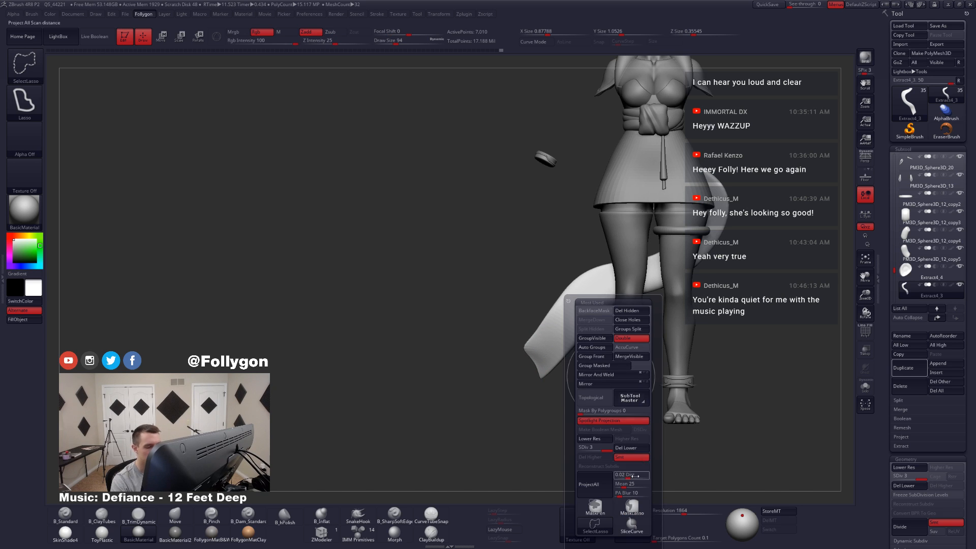
{"action": "left_click", "coordinate": [632, 524]}
{"action": "left_click", "coordinate": [904, 486]}
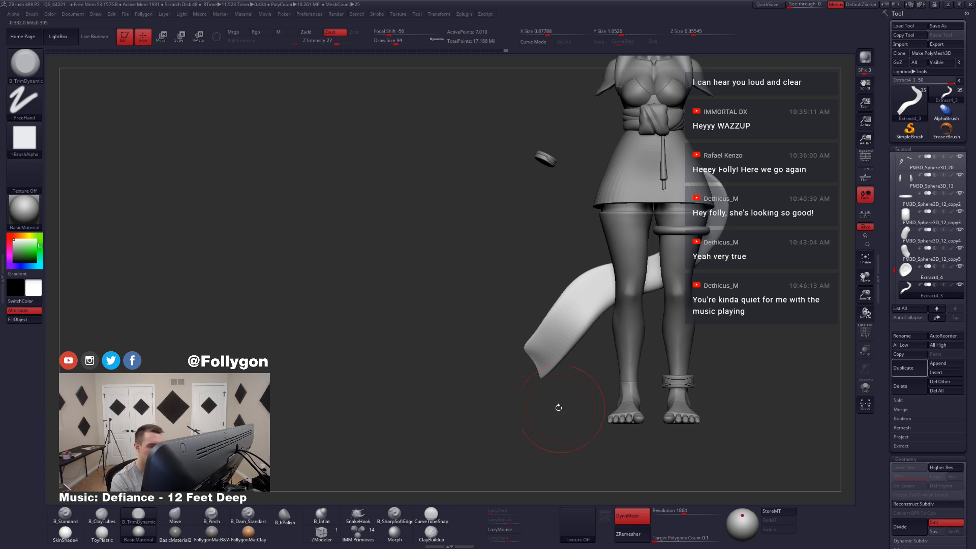
Step: Slice the tail's outer end straight with SliceCurve, delete the cut-off part, and close the resulting hole
{"action": "key", "text": "ctrl+shift"}
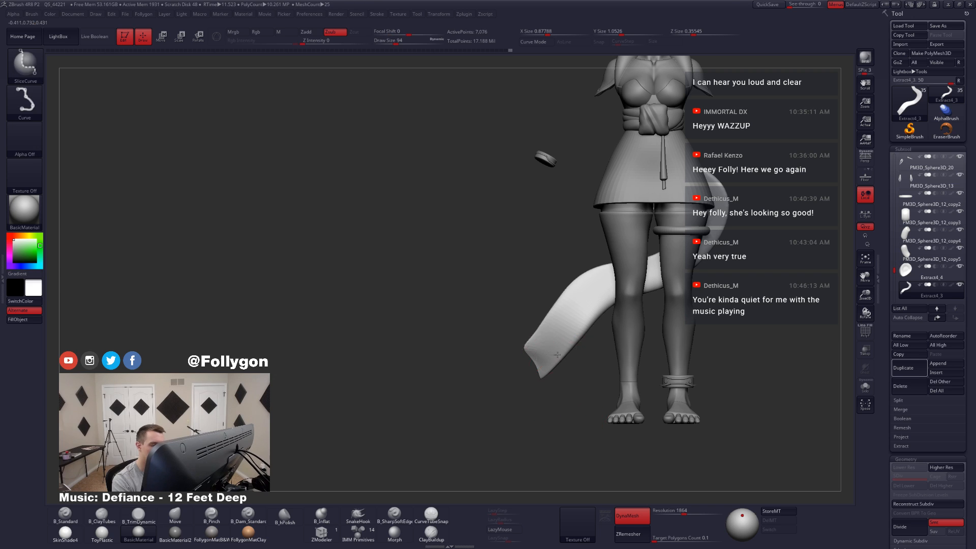
{"action": "left_click", "coordinate": [557, 355], "text": "ctrl+shift"}
{"action": "key", "text": "ctrl+shift+f"}
{"action": "left_click", "coordinate": [647, 317]}
{"action": "left_click", "coordinate": [646, 325]}
{"action": "right_click_drag", "start_coordinate": [549, 334], "coordinate": [512, 359]}
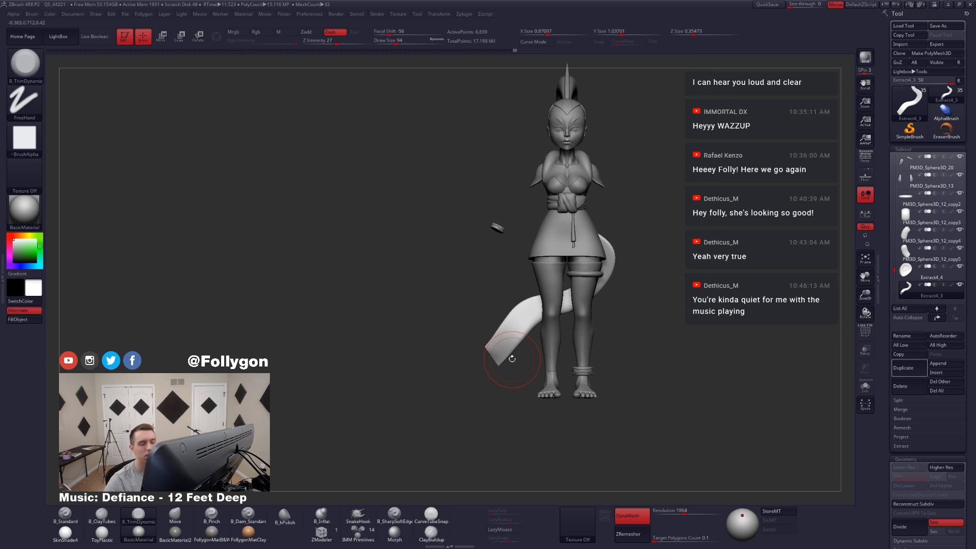
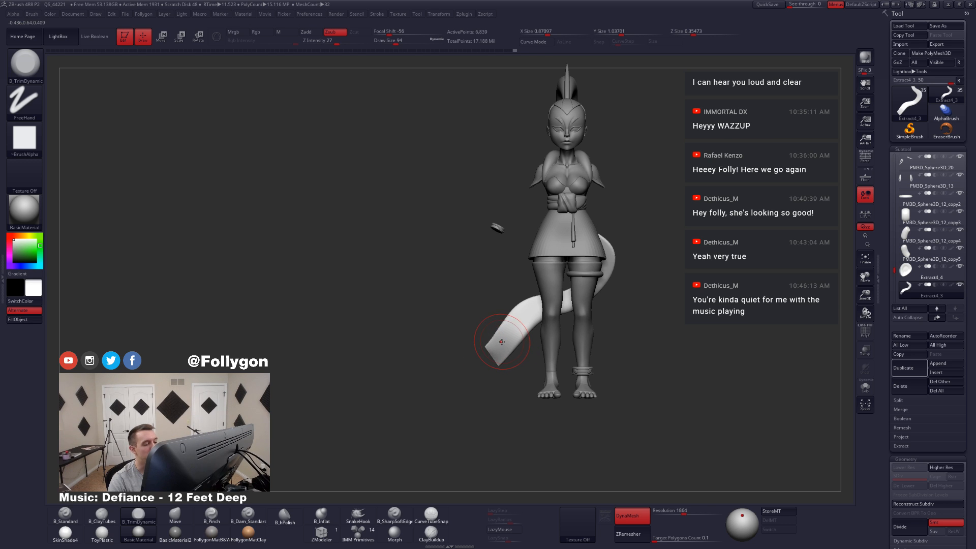
Step: Inspect the sash tail's shape from the side of the character, then isolate it in Solo mode
{"action": "right_click_drag", "start_coordinate": [504, 346], "coordinate": [514, 352], "text": "ctrl"}
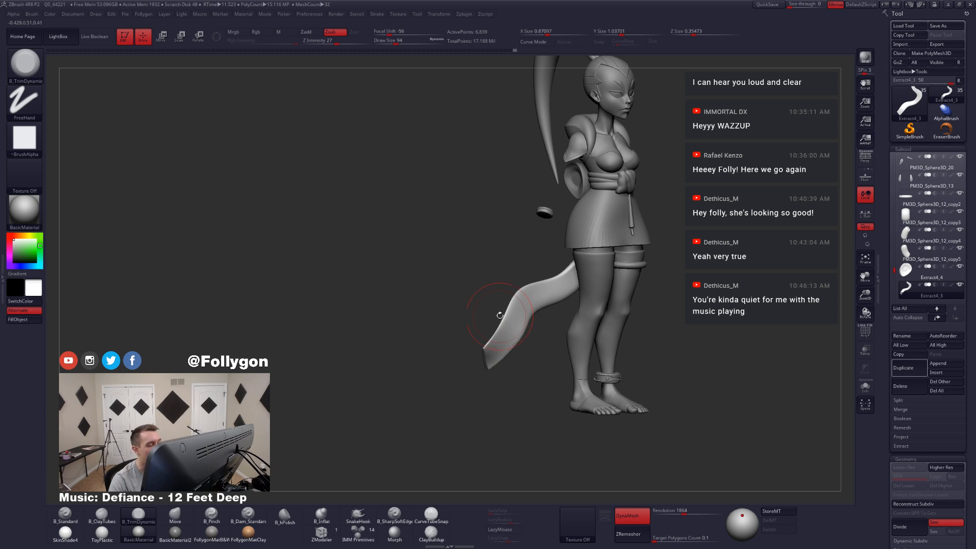
{"action": "right_click_drag", "start_coordinate": [500, 315], "coordinate": [510, 332], "text": "ctrl"}
{"action": "key", "text": "shift+f"}
{"action": "key", "text": "shift+f"}
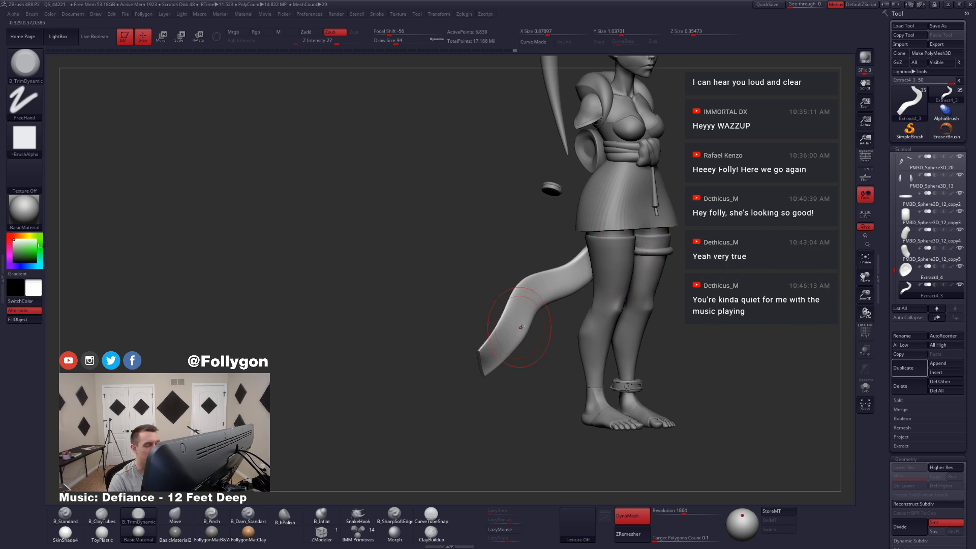
{"action": "key", "text": "alt+s"}
{"action": "key", "text": "alt+s"}
{"action": "key", "text": "alt+s"}
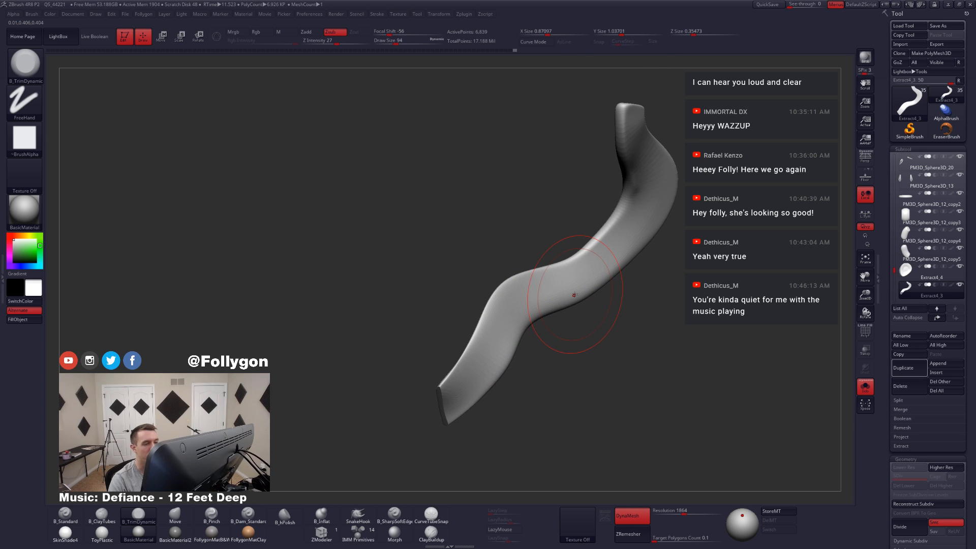
Step: Flatten the tail's front face along its upper bend and middle section with a smaller TrimDynamic brush
{"action": "left_click_drag", "start_coordinate": [600, 336], "coordinate": [528, 333]}
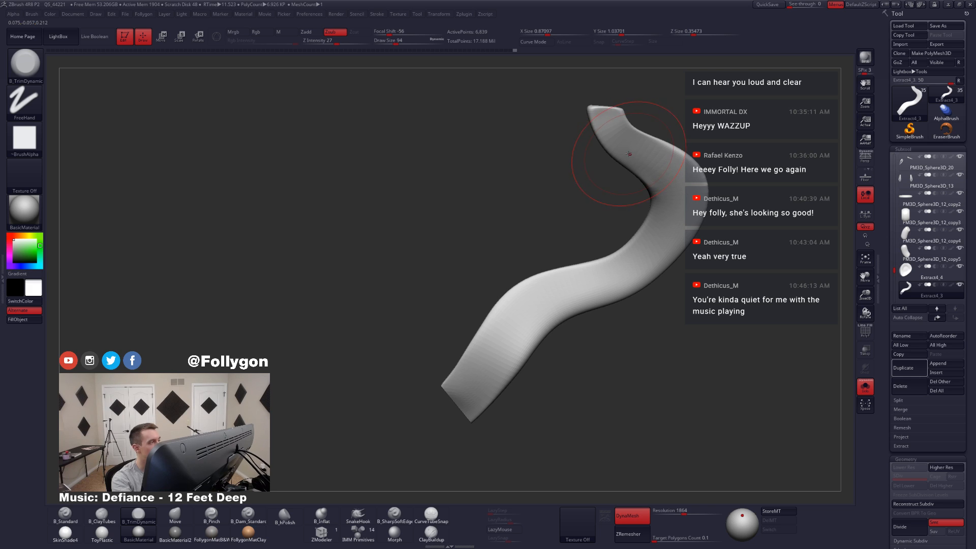
{"action": "key", "text": "XF86AudioLowerVolume"}
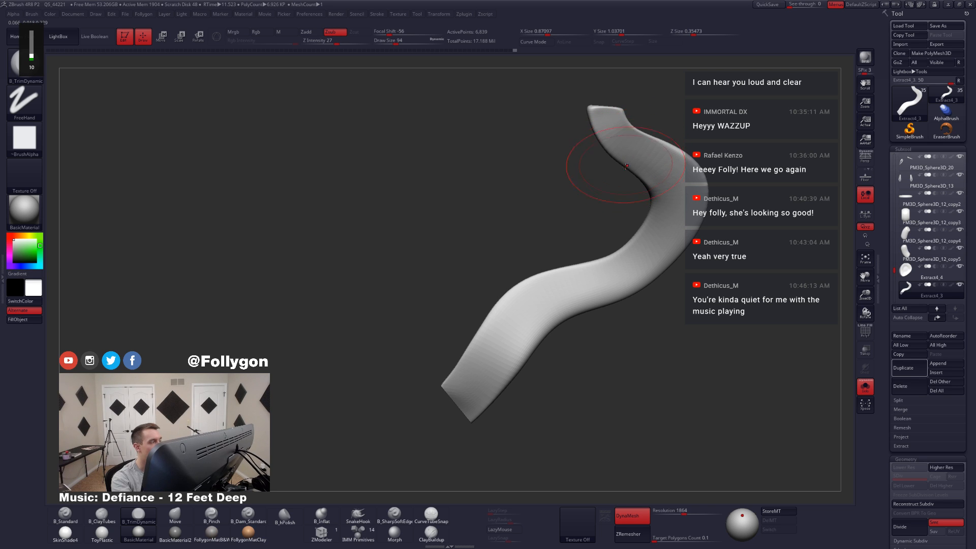
{"action": "key", "text": "XF86AudioMute"}
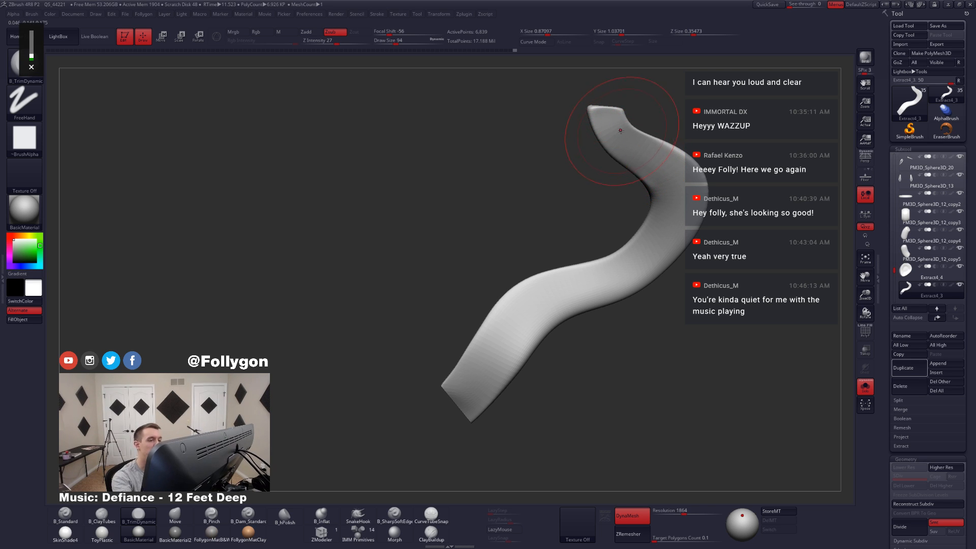
{"action": "key", "text": "space"}
{"action": "left_click_drag", "start_coordinate": [620, 130], "coordinate": [616, 129]}
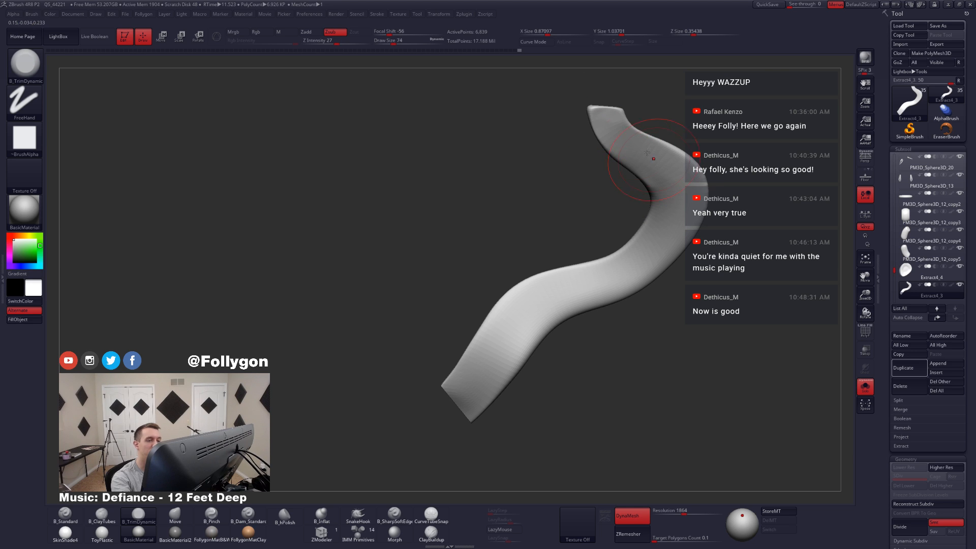
{"action": "right_click_drag", "start_coordinate": [670, 207], "coordinate": [691, 202]}
{"action": "key", "text": "space"}
{"action": "left_click_drag", "start_coordinate": [632, 240], "coordinate": [634, 240]}
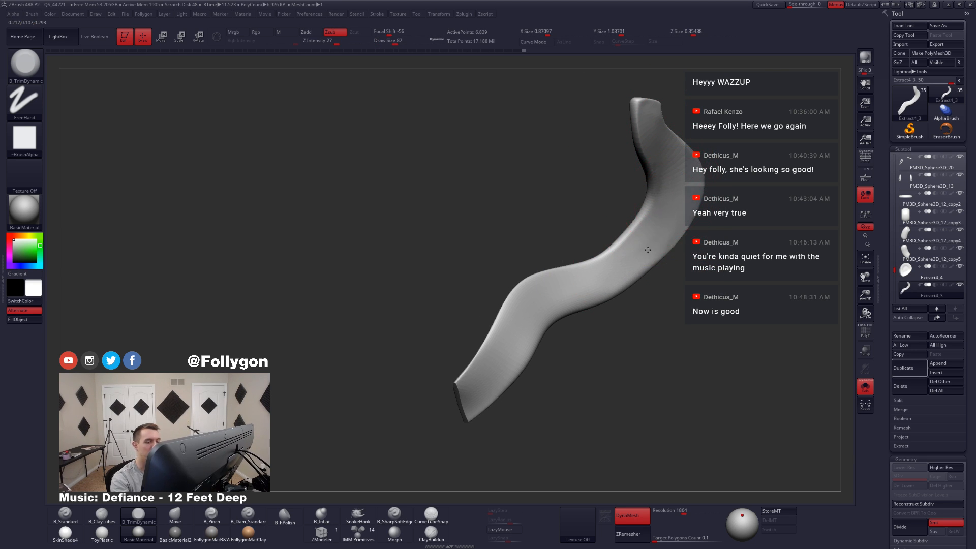
{"action": "left_click_drag", "start_coordinate": [644, 260], "coordinate": [616, 277]}
{"action": "mouse_move", "coordinate": [658, 185]}
{"action": "right_mouse_down"}
{"action": "mouse_move", "coordinate": [630, 185]}
{"action": "mouse_move", "coordinate": [667, 186]}
{"action": "mouse_move", "coordinate": [675, 166]}
{"action": "right_mouse_up"}
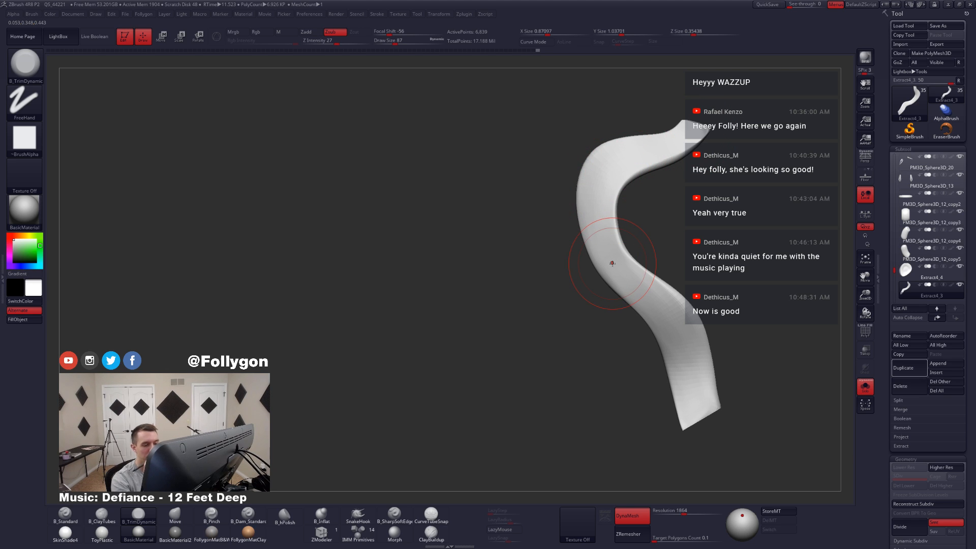
Step: Flatten the tail's back face through the lower bend and along the outer end with TrimDynamic
{"action": "key", "text": "XF86AudioLowerVolume"}
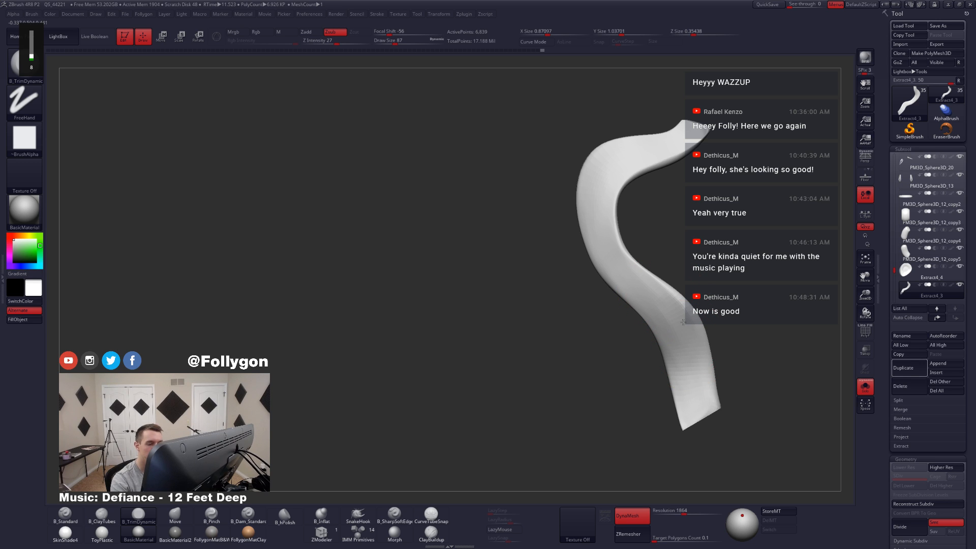
{"action": "left_click_drag", "start_coordinate": [683, 323], "coordinate": [675, 303]}
{"action": "mouse_move", "coordinate": [686, 336]}
{"action": "right_mouse_down", "text": "alt"}
{"action": "mouse_move", "coordinate": [651, 329]}
{"action": "mouse_move", "coordinate": [635, 362]}
{"action": "right_mouse_up", "text": "alt"}
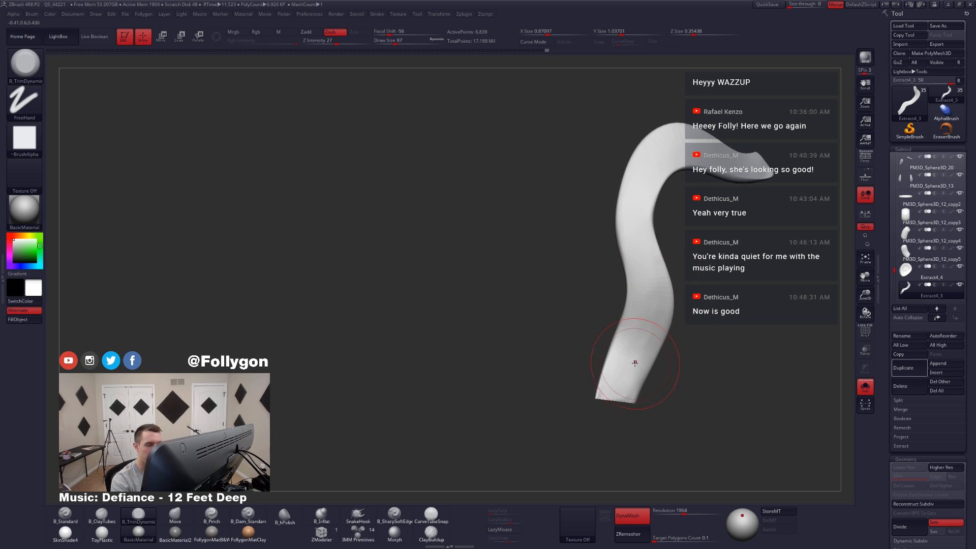
{"action": "left_click_drag", "start_coordinate": [635, 362], "coordinate": [650, 292]}
{"action": "left_click_drag", "start_coordinate": [626, 382], "coordinate": [631, 383]}
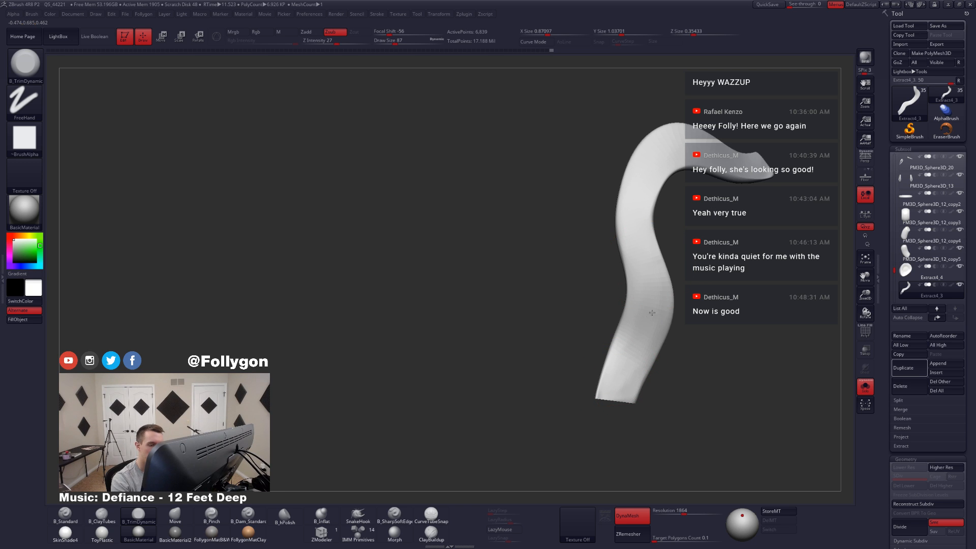
{"action": "left_click_drag", "start_coordinate": [651, 313], "coordinate": [652, 305]}
{"action": "right_click_drag", "start_coordinate": [622, 365], "coordinate": [634, 323]}
{"action": "left_click_drag", "start_coordinate": [634, 321], "coordinate": [640, 333], "text": "shift"}
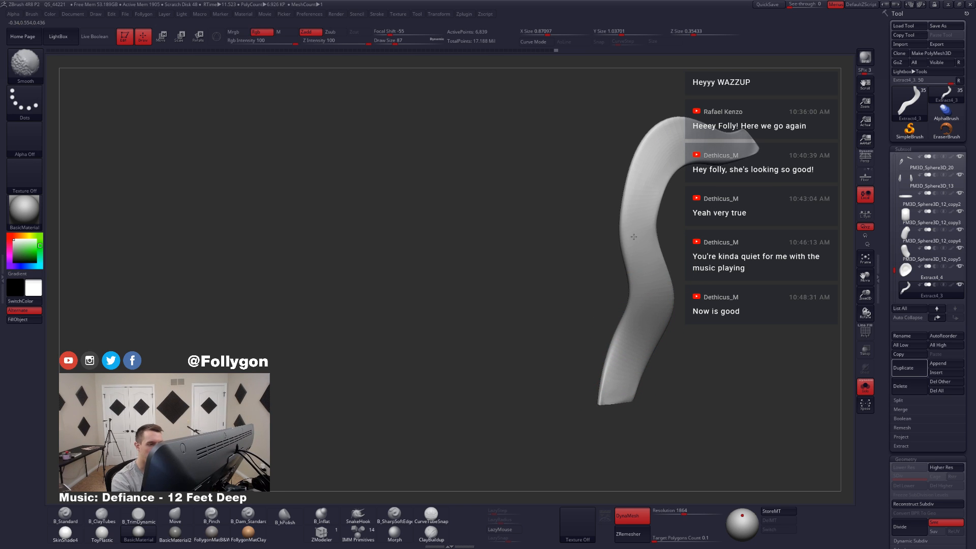
Step: Smooth the tail's back face along the upper bend and check it against the whole character before isolating it again
{"action": "left_click_drag", "start_coordinate": [634, 237], "coordinate": [641, 188], "text": "shift"}
{"action": "right_click_drag", "start_coordinate": [639, 253], "coordinate": [647, 214]}
{"action": "left_click_drag", "start_coordinate": [642, 158], "coordinate": [647, 196], "text": "shift"}
{"action": "mouse_move", "coordinate": [654, 192]}
{"action": "right_mouse_down"}
{"action": "mouse_move", "coordinate": [651, 298]}
{"action": "mouse_move", "coordinate": [633, 300]}
{"action": "mouse_move", "coordinate": [661, 280]}
{"action": "mouse_move", "coordinate": [636, 351]}
{"action": "mouse_move", "coordinate": [632, 303]}
{"action": "right_mouse_up"}
{"action": "key", "text": "alt+s"}
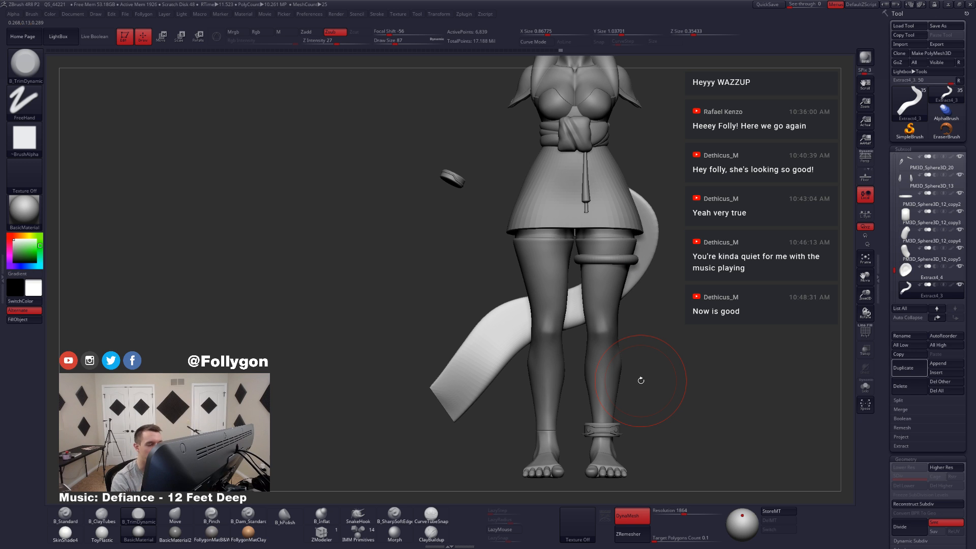
{"action": "mouse_move", "coordinate": [536, 330]}
{"action": "right_mouse_down"}
{"action": "mouse_move", "coordinate": [590, 331]}
{"action": "mouse_move", "coordinate": [557, 326]}
{"action": "mouse_move", "coordinate": [602, 320]}
{"action": "mouse_move", "coordinate": [639, 222]}
{"action": "right_mouse_up"}
{"action": "key", "text": "shift+s"}
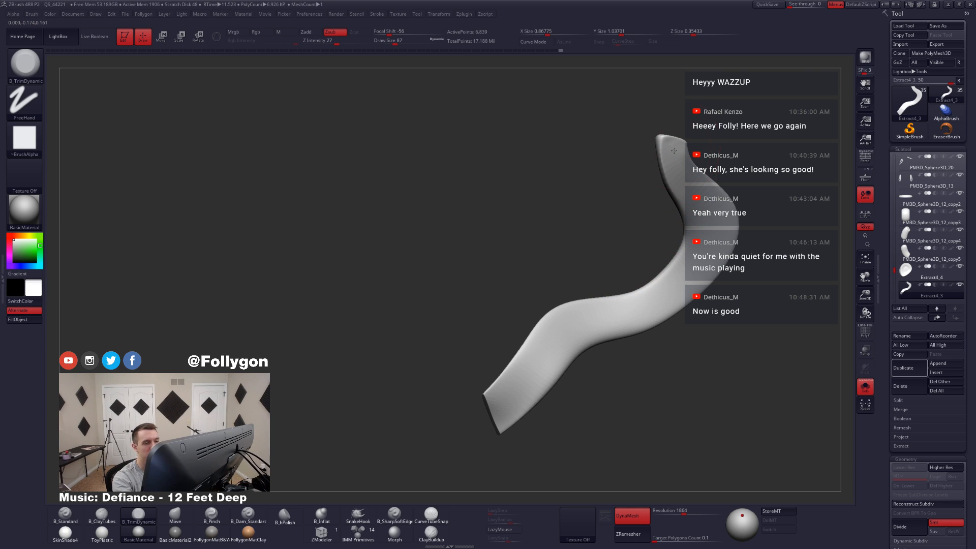
Step: Trim the front face of the tail's narrow upper end into the upper bend with TrimDynamic
{"action": "left_click_drag", "start_coordinate": [672, 151], "coordinate": [683, 207]}
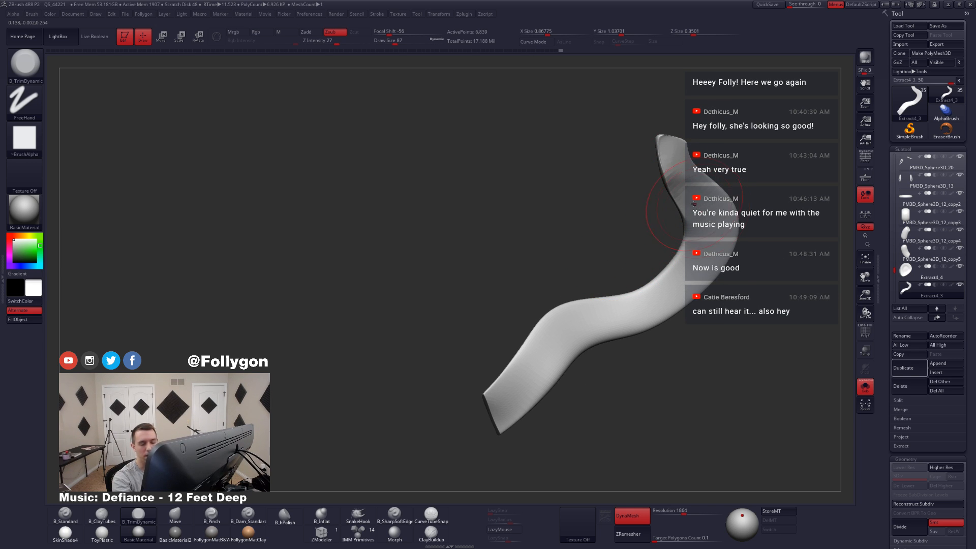
{"action": "right_click_drag", "start_coordinate": [694, 207], "coordinate": [667, 218], "text": "alt"}
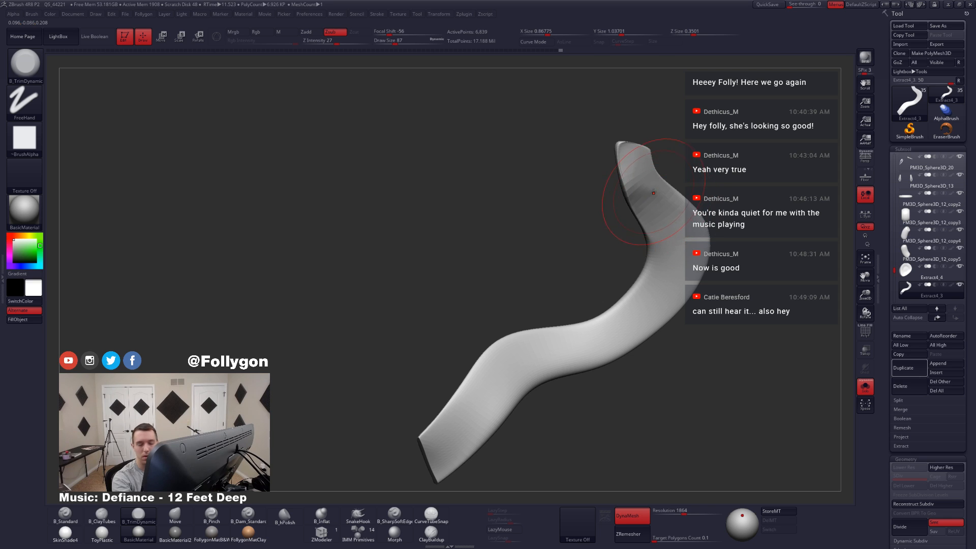
{"action": "key", "text": "space"}
{"action": "mouse_move", "coordinate": [645, 189]}
{"action": "left_mouse_down"}
{"action": "mouse_move", "coordinate": [631, 179]}
{"action": "mouse_move", "coordinate": [646, 180]}
{"action": "left_mouse_up"}
{"action": "right_click_drag", "start_coordinate": [670, 252], "coordinate": [685, 239]}
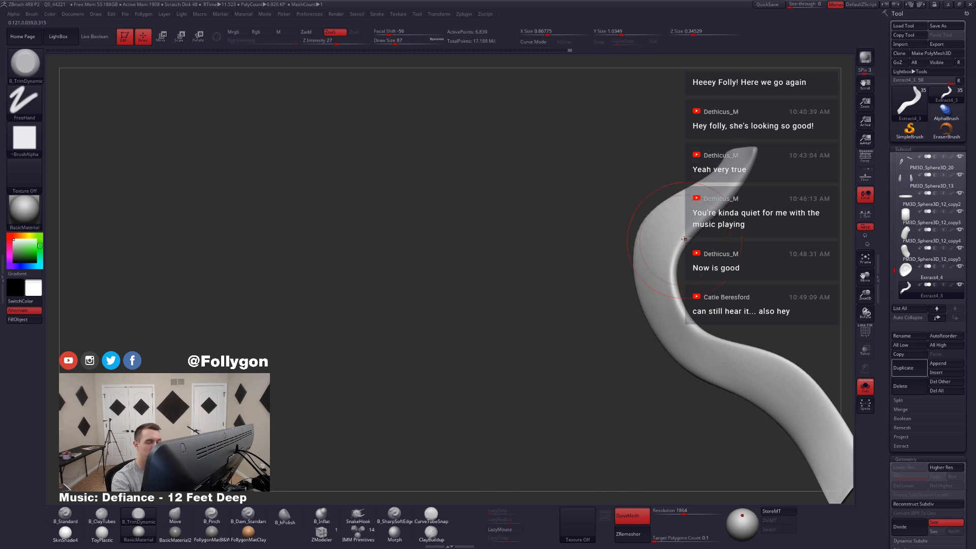
Step: Flatten the tail's back face from its narrow upper tip down through the upper bend with TrimDynamic
{"action": "mouse_move", "coordinate": [660, 246]}
{"action": "left_mouse_down"}
{"action": "mouse_move", "coordinate": [648, 270]}
{"action": "mouse_move", "coordinate": [656, 266]}
{"action": "left_mouse_up"}
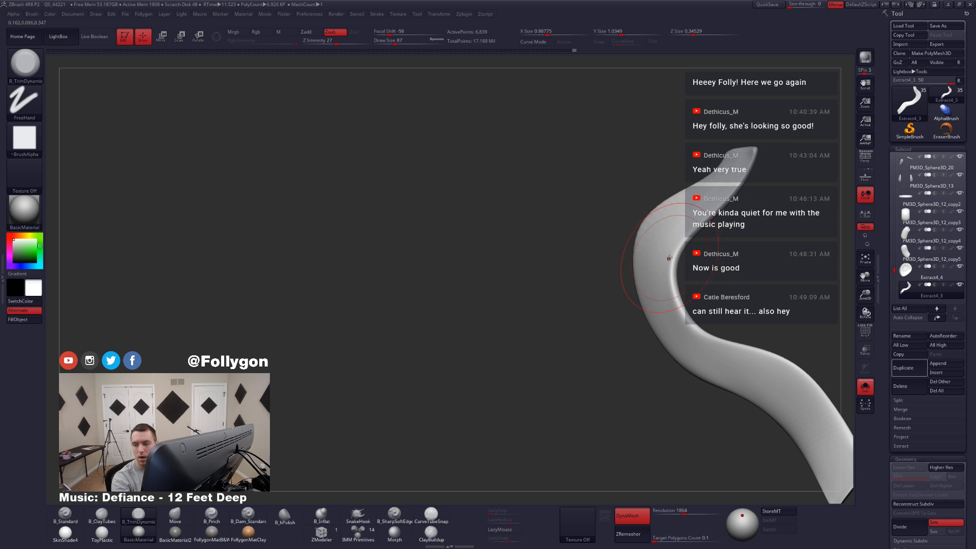
{"action": "right_click_drag", "start_coordinate": [670, 258], "coordinate": [661, 168]}
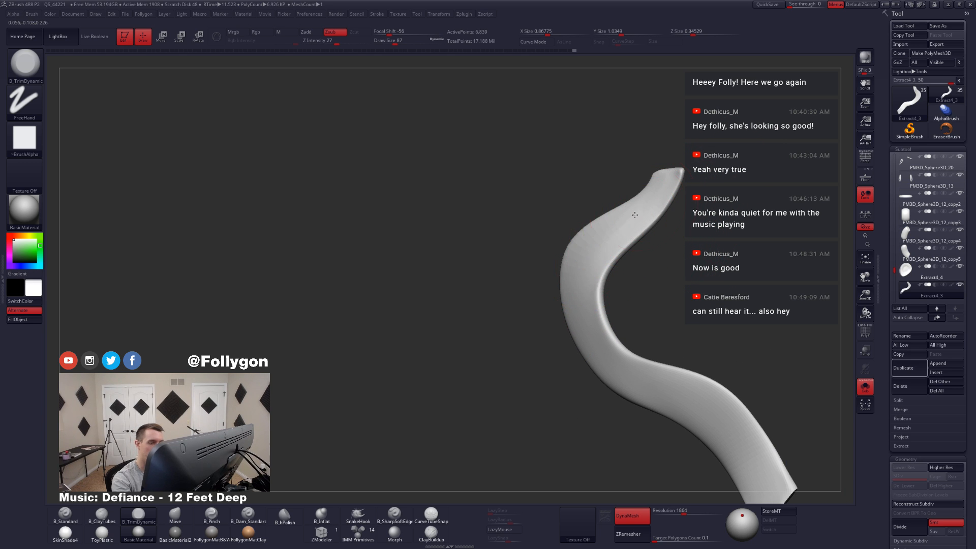
{"action": "mouse_move", "coordinate": [635, 214]}
{"action": "left_mouse_down"}
{"action": "mouse_move", "coordinate": [588, 285]}
{"action": "mouse_move", "coordinate": [584, 275]}
{"action": "left_mouse_up"}
{"action": "right_click_drag", "start_coordinate": [592, 305], "coordinate": [610, 345]}
{"action": "left_click_drag", "start_coordinate": [566, 250], "coordinate": [569, 295]}
{"action": "right_click_drag", "start_coordinate": [574, 316], "coordinate": [589, 366]}
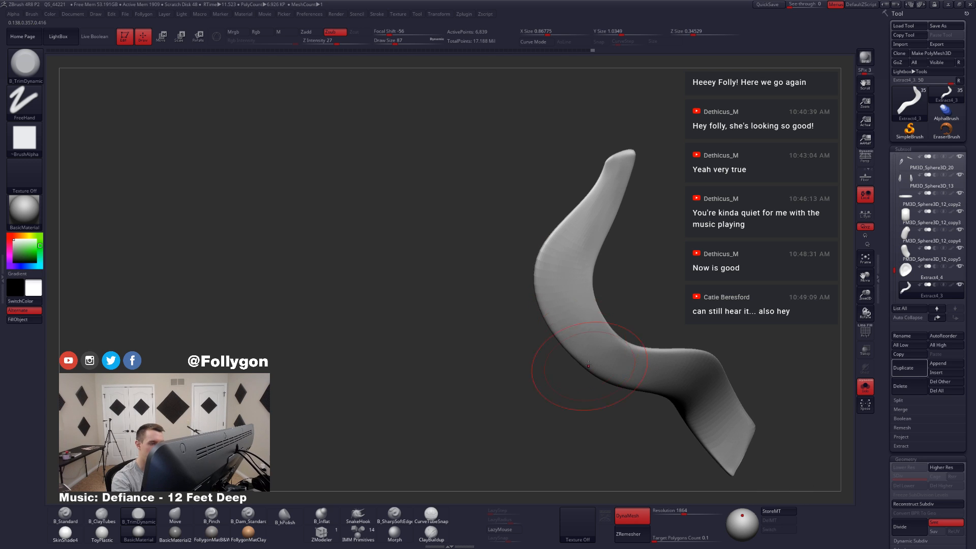
{"action": "left_click_drag", "start_coordinate": [587, 215], "coordinate": [571, 273]}
{"action": "left_click_drag", "start_coordinate": [623, 167], "coordinate": [573, 256]}
{"action": "left_click_drag", "start_coordinate": [599, 196], "coordinate": [584, 257]}
{"action": "mouse_move", "coordinate": [584, 257]}
{"action": "right_mouse_down"}
{"action": "mouse_move", "coordinate": [593, 229]}
{"action": "mouse_move", "coordinate": [602, 295]}
{"action": "right_mouse_up"}
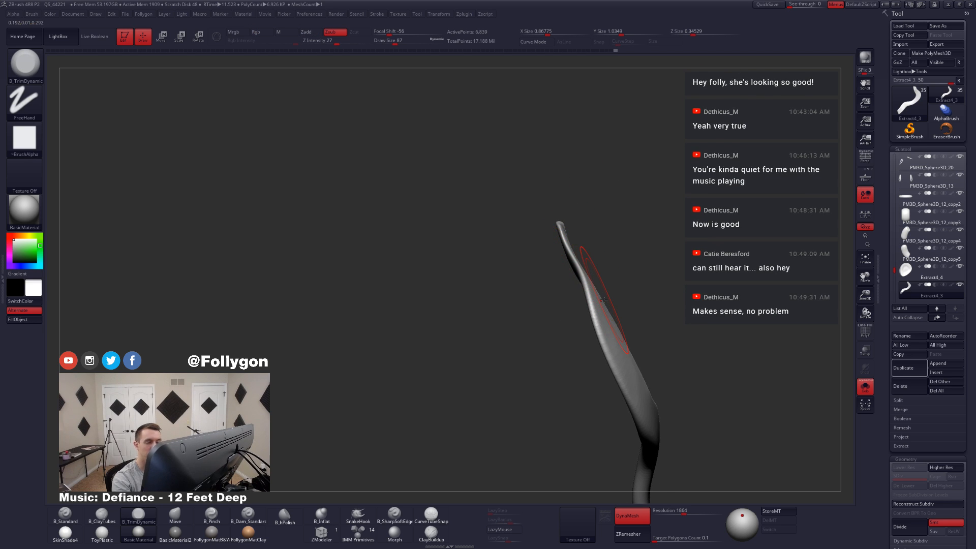
Step: Compare the tail with the character in profile, isolate it again, and switch to the Pinch brush
{"action": "key", "text": "alt+s"}
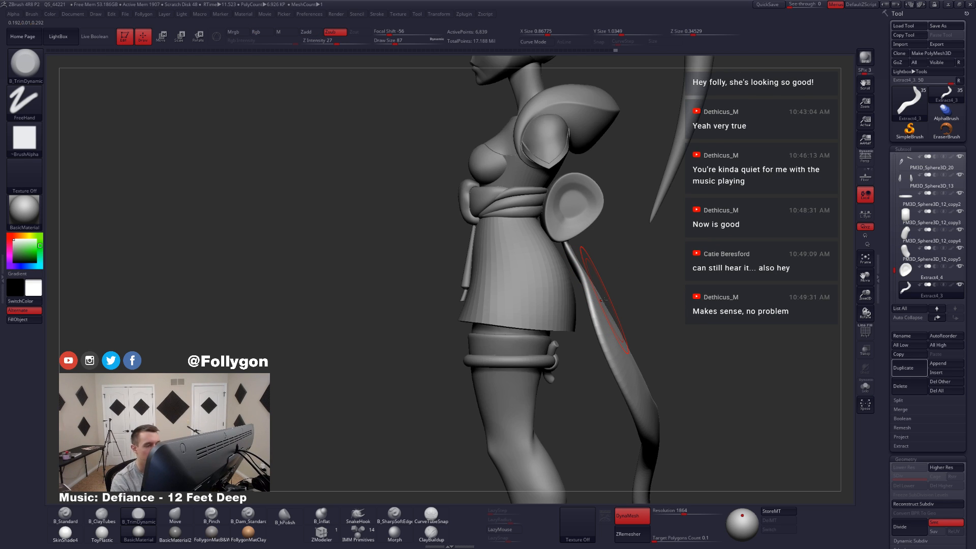
{"action": "right_click_drag", "start_coordinate": [603, 300], "coordinate": [603, 206], "text": "ctrl"}
{"action": "key", "text": "alt+s"}
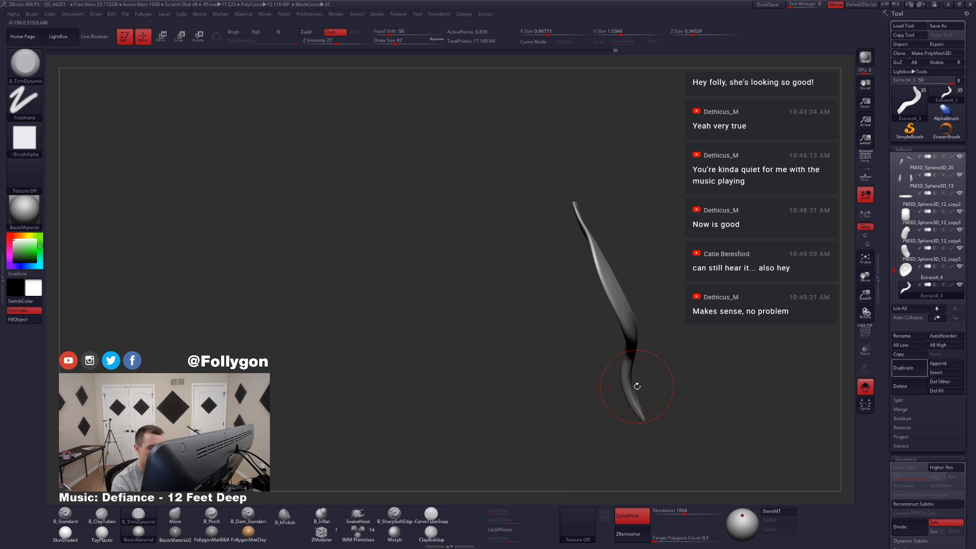
{"action": "right_click_drag", "start_coordinate": [637, 386], "coordinate": [647, 388]}
{"action": "key", "text": "5"}
{"action": "key", "text": "space"}
{"action": "left_click_drag", "start_coordinate": [657, 375], "coordinate": [646, 377]}
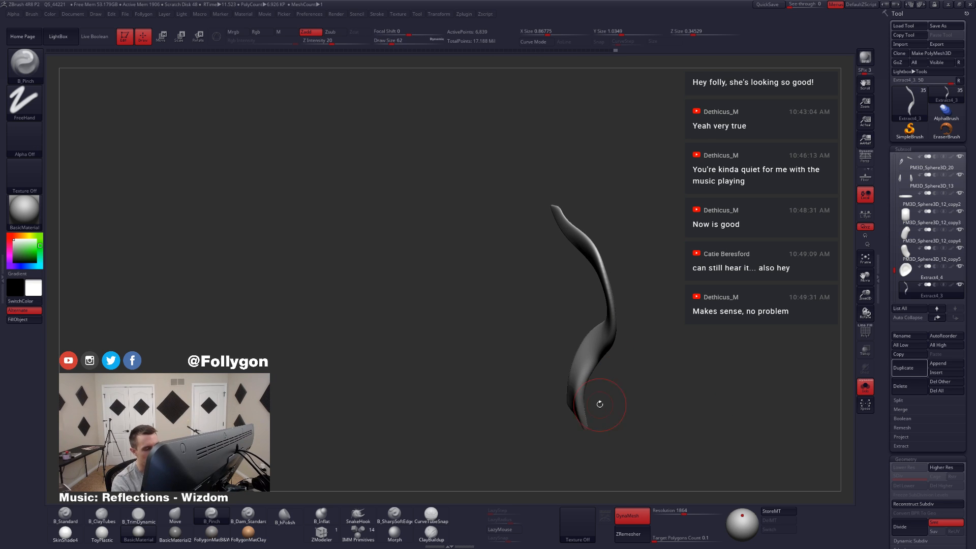
Step: Sharpen the tail's thin side edge along the lower bend and middle section with the Pinch brush at draw size 46
{"action": "right_click_drag", "start_coordinate": [600, 405], "coordinate": [597, 369]}
{"action": "key", "text": "space"}
{"action": "mouse_move", "coordinate": [608, 363]}
{"action": "left_mouse_down"}
{"action": "mouse_move", "coordinate": [596, 364]}
{"action": "mouse_move", "coordinate": [589, 311]}
{"action": "left_mouse_up"}
{"action": "mouse_move", "coordinate": [599, 385]}
{"action": "left_mouse_down"}
{"action": "mouse_move", "coordinate": [589, 310]}
{"action": "mouse_move", "coordinate": [585, 336]}
{"action": "mouse_move", "coordinate": [597, 281]}
{"action": "mouse_move", "coordinate": [581, 331]}
{"action": "left_mouse_up"}
{"action": "mouse_move", "coordinate": [568, 332]}
{"action": "right_mouse_down"}
{"action": "mouse_move", "coordinate": [583, 336]}
{"action": "mouse_move", "coordinate": [614, 240]}
{"action": "right_mouse_up"}
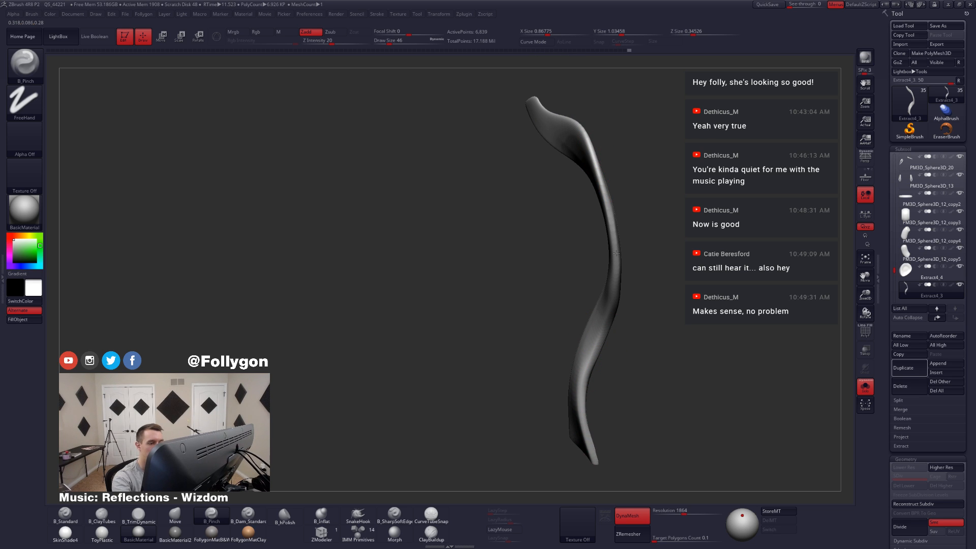
{"action": "left_click_drag", "start_coordinate": [609, 219], "coordinate": [609, 313]}
Step: Flatten the tail's front face near the outer end with TrimDynamic at draw size 83
{"action": "mouse_move", "coordinate": [609, 314]}
{"action": "right_mouse_down"}
{"action": "mouse_move", "coordinate": [576, 343]}
{"action": "mouse_move", "coordinate": [598, 316]}
{"action": "right_mouse_up"}
{"action": "key", "text": "3"}
{"action": "key", "text": "space"}
{"action": "left_click_drag", "start_coordinate": [598, 318], "coordinate": [601, 319]}
{"action": "right_click_drag", "start_coordinate": [600, 319], "coordinate": [614, 298]}
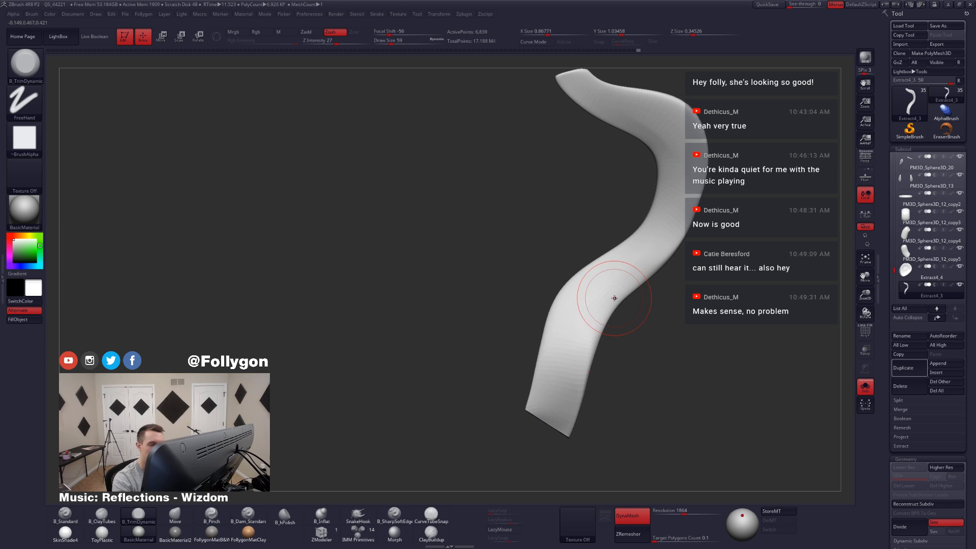
{"action": "key", "text": "space"}
{"action": "left_click_drag", "start_coordinate": [615, 298], "coordinate": [618, 298]}
{"action": "key", "text": "space"}
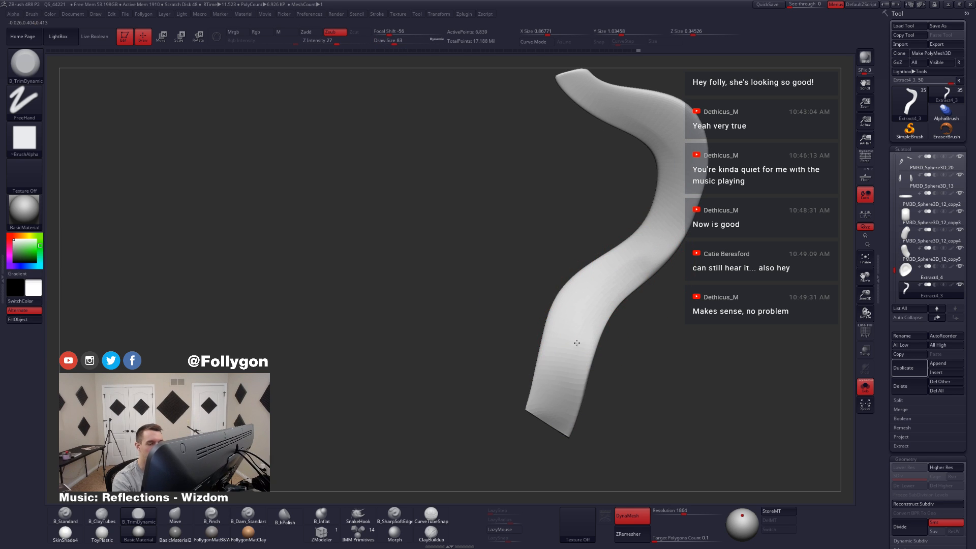
{"action": "left_click_drag", "start_coordinate": [557, 382], "coordinate": [562, 355]}
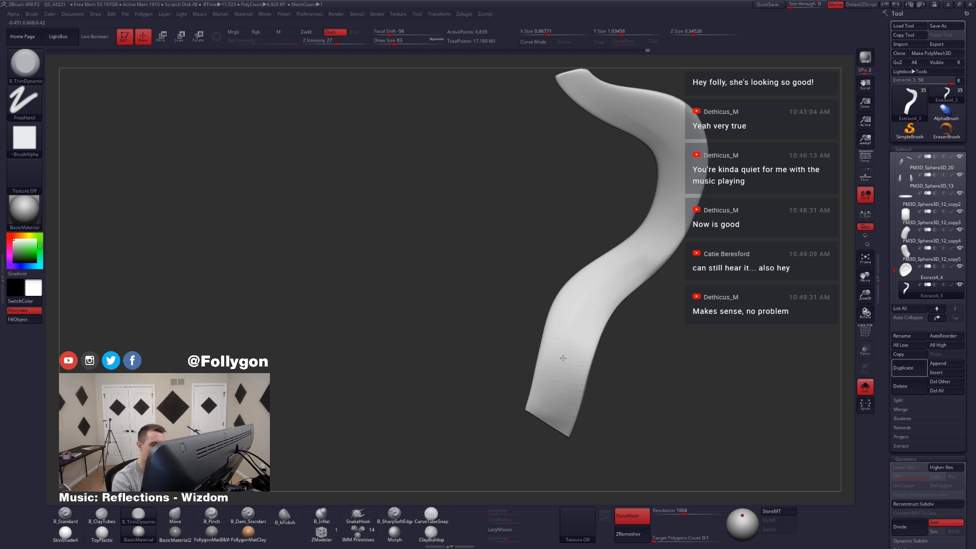
Step: Even out the tail's back face from the lower bend to the outer end with TrimDynamic
{"action": "mouse_move", "coordinate": [562, 356]}
{"action": "right_mouse_down"}
{"action": "mouse_move", "coordinate": [582, 329]}
{"action": "mouse_move", "coordinate": [620, 366]}
{"action": "right_mouse_up"}
{"action": "left_click_drag", "start_coordinate": [572, 432], "coordinate": [597, 327]}
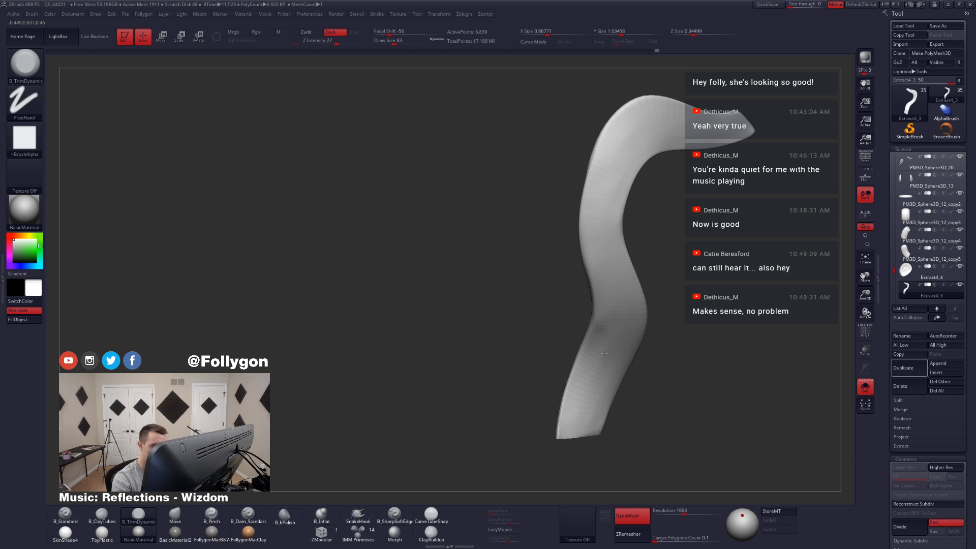
{"action": "left_click_drag", "start_coordinate": [605, 297], "coordinate": [577, 392]}
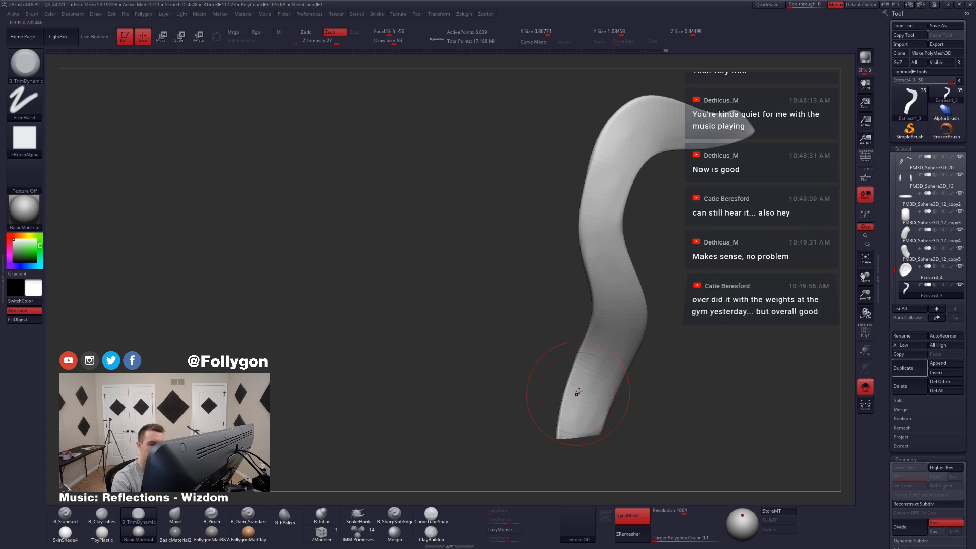
{"action": "mouse_move", "coordinate": [577, 392]}
{"action": "right_mouse_down", "text": "shift"}
{"action": "mouse_move", "coordinate": [599, 355]}
{"action": "mouse_move", "coordinate": [643, 374]}
{"action": "mouse_move", "coordinate": [637, 390]}
{"action": "mouse_move", "coordinate": [629, 372]}
{"action": "right_mouse_up", "text": "shift"}
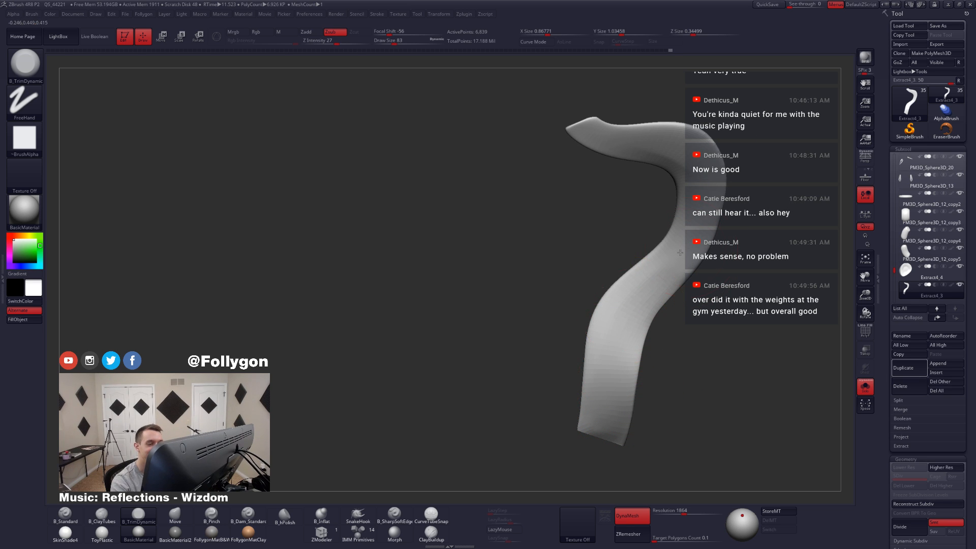
Step: Refine the tail's front face between the outer end and the lower bend with TrimDynamic at draw size 74
{"action": "right_click_drag", "start_coordinate": [638, 321], "coordinate": [619, 350], "text": "alt"}
{"action": "key", "text": "s"}
{"action": "left_click_drag", "start_coordinate": [645, 312], "coordinate": [643, 327]}
{"action": "key", "text": "space"}
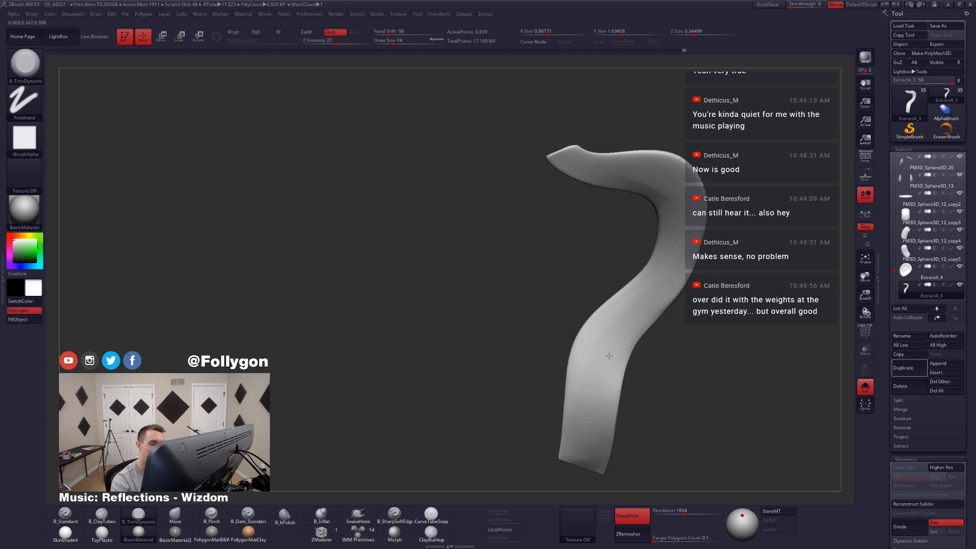
{"action": "left_click_drag", "start_coordinate": [585, 387], "coordinate": [586, 393]}
{"action": "mouse_move", "coordinate": [590, 381]}
{"action": "right_mouse_down"}
{"action": "mouse_move", "coordinate": [633, 285]}
{"action": "mouse_move", "coordinate": [621, 330]}
{"action": "right_mouse_up"}
Step: Sharpen the tail's thin side edge along the middle bend with the Pinch brush at draw size 44
{"action": "key", "text": "b"}
{"action": "key", "text": "p"}
{"action": "key", "text": "i"}
{"action": "key", "text": "space"}
{"action": "left_click_drag", "start_coordinate": [664, 316], "coordinate": [660, 316]}
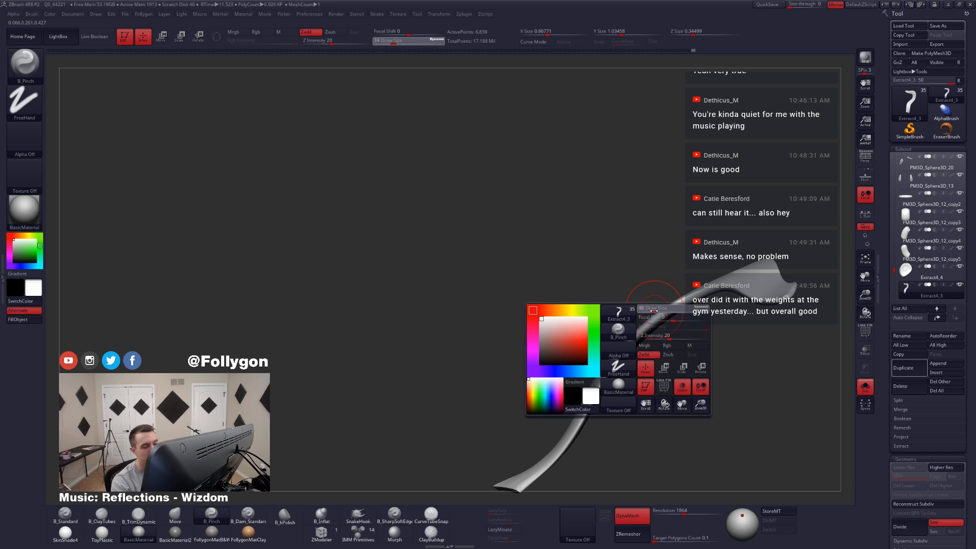
{"action": "mouse_move", "coordinate": [641, 313]}
{"action": "right_mouse_down"}
{"action": "mouse_move", "coordinate": [621, 323]}
{"action": "mouse_move", "coordinate": [684, 315]}
{"action": "right_mouse_up"}
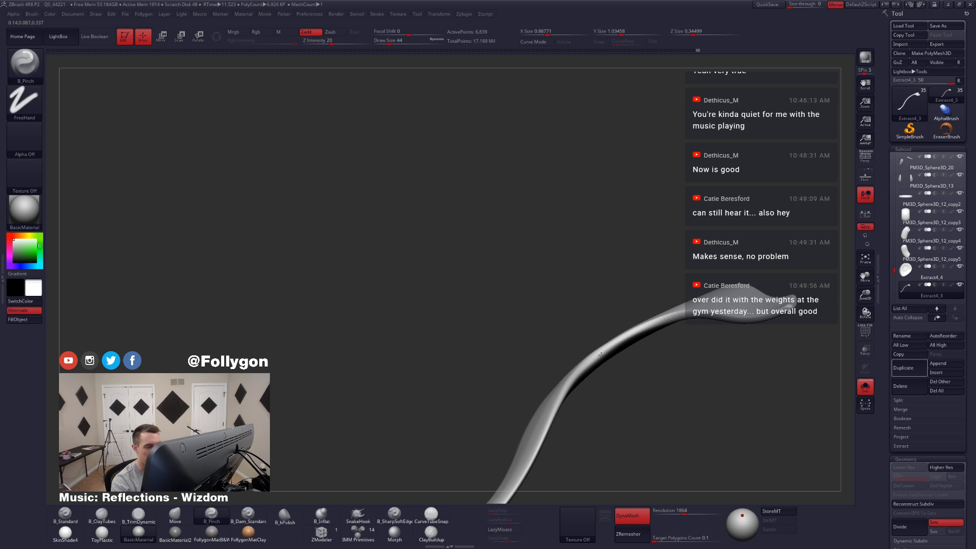
{"action": "right_click_drag", "start_coordinate": [601, 354], "coordinate": [576, 384]}
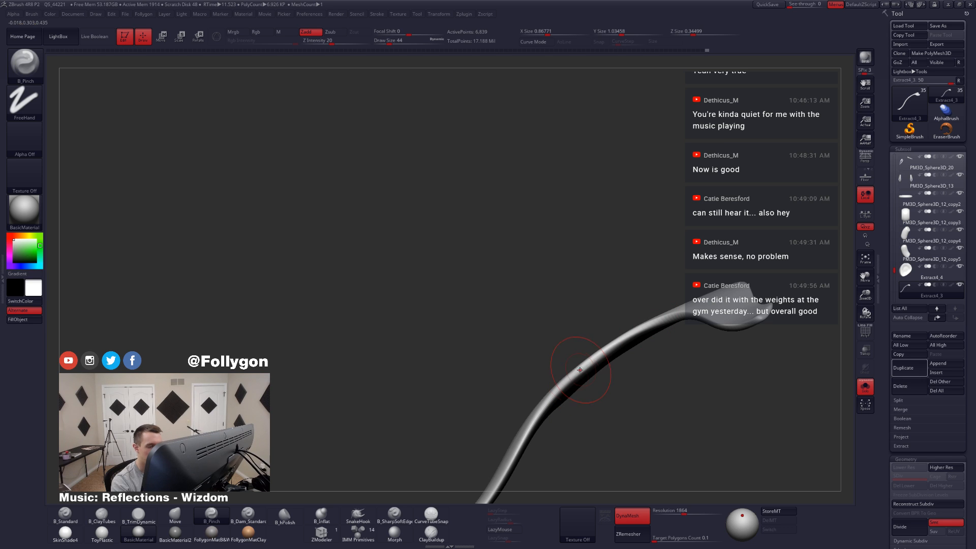
{"action": "mouse_move", "coordinate": [581, 368]}
{"action": "right_mouse_down"}
{"action": "mouse_move", "coordinate": [601, 385]}
{"action": "mouse_move", "coordinate": [598, 409]}
{"action": "mouse_move", "coordinate": [572, 375]}
{"action": "right_mouse_up"}
Step: Flatten the tail's face around the lower bend with TrimDynamic at draw size 65
{"action": "key", "text": "3"}
{"action": "key", "text": "space"}
{"action": "left_click", "coordinate": [574, 366]}
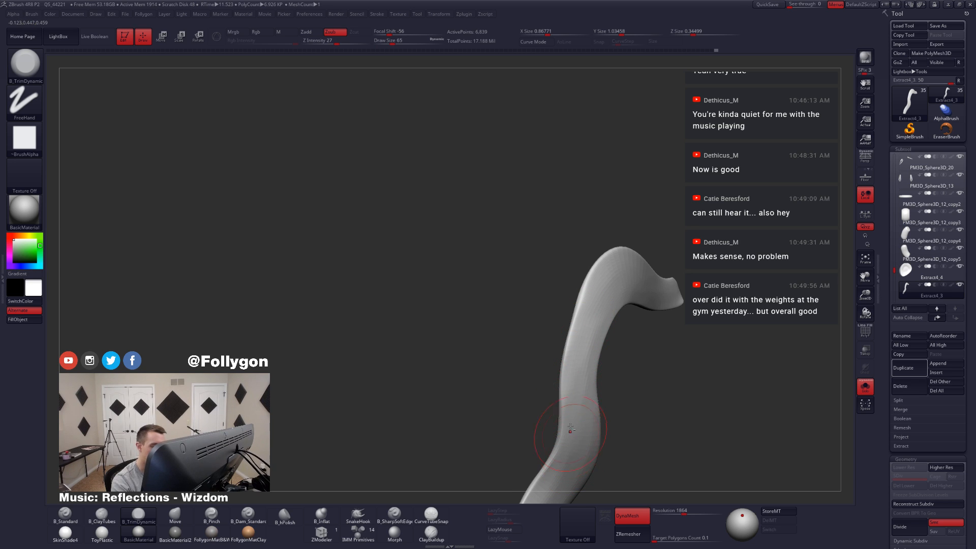
{"action": "right_click_drag", "start_coordinate": [582, 341], "coordinate": [584, 372]}
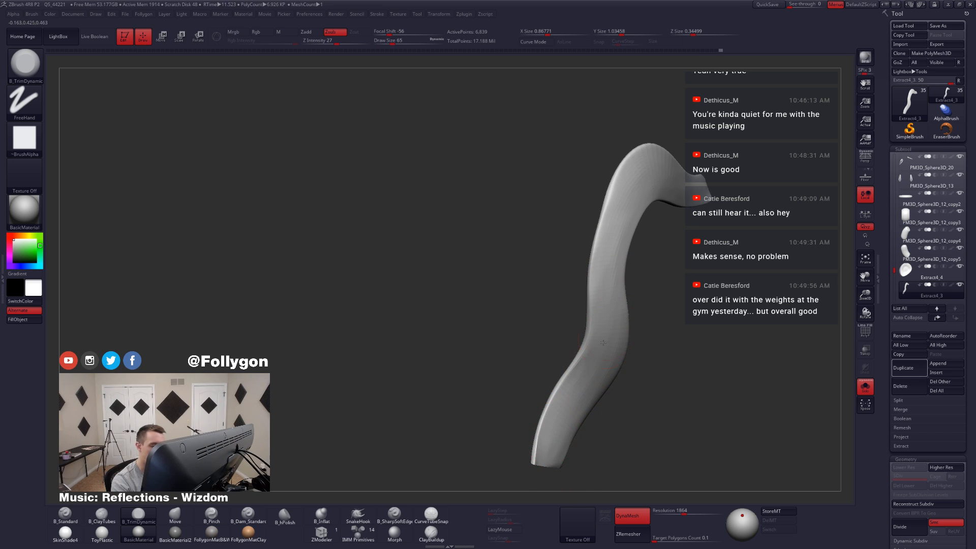
{"action": "right_click_drag", "start_coordinate": [559, 423], "coordinate": [636, 405]}
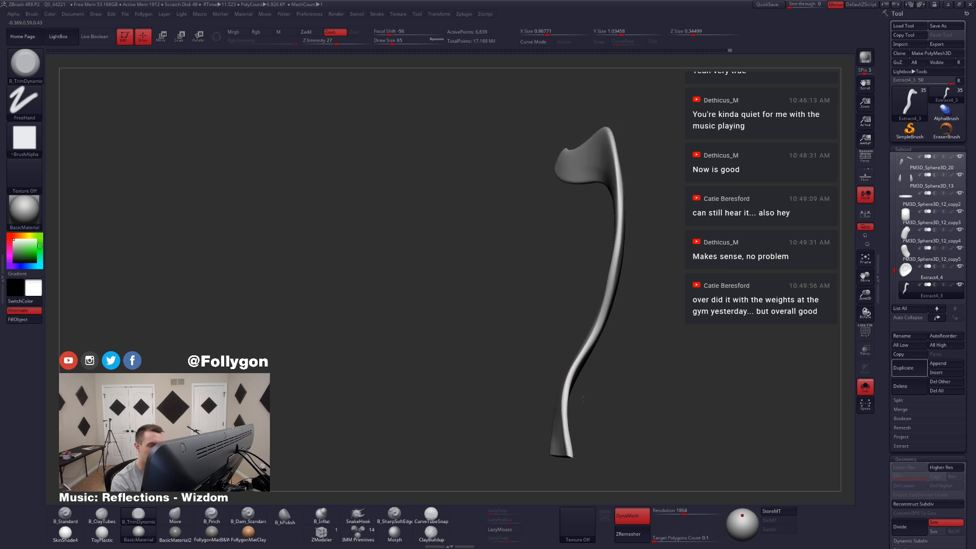
{"action": "mouse_move", "coordinate": [610, 331]}
{"action": "right_mouse_down", "text": "alt"}
{"action": "mouse_move", "coordinate": [600, 386]}
{"action": "mouse_move", "coordinate": [569, 399]}
{"action": "mouse_move", "coordinate": [656, 363]}
{"action": "mouse_move", "coordinate": [635, 346]}
{"action": "right_mouse_up", "text": "alt"}
Step: Even out the tail's broad face along its main curve with TrimDynamic at draw size 56 and show the whole character again
{"action": "key", "text": "alt+s"}
{"action": "key", "text": "alt+s"}
{"action": "key", "text": "s"}
{"action": "left_click_drag", "start_coordinate": [607, 330], "coordinate": [614, 331]}
{"action": "mouse_move", "coordinate": [615, 330]}
{"action": "right_mouse_down"}
{"action": "mouse_move", "coordinate": [634, 318]}
{"action": "mouse_move", "coordinate": [632, 292]}
{"action": "right_mouse_up"}
{"action": "key", "text": "space"}
{"action": "left_click_drag", "start_coordinate": [632, 290], "coordinate": [623, 290]}
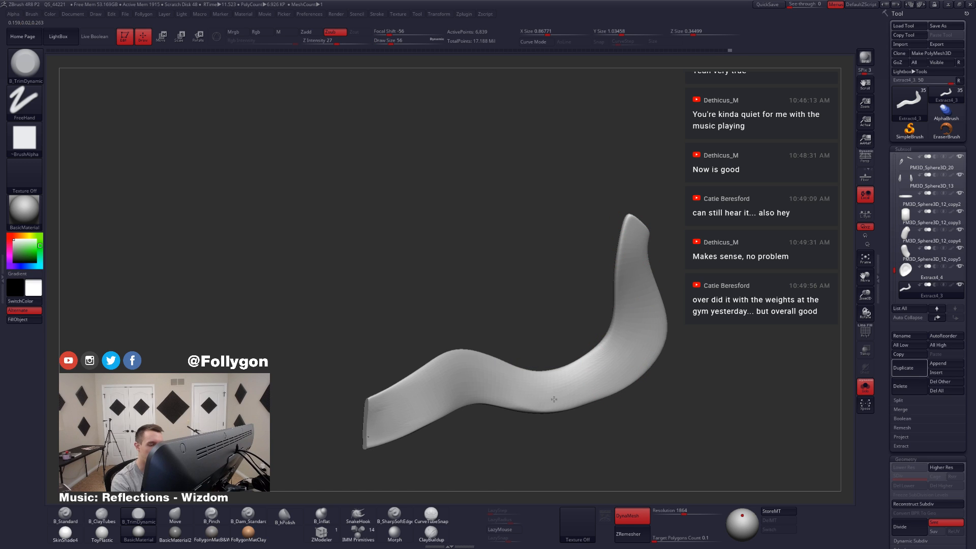
{"action": "mouse_move", "coordinate": [553, 400]}
{"action": "right_mouse_down"}
{"action": "mouse_move", "coordinate": [582, 364]}
{"action": "mouse_move", "coordinate": [571, 405]}
{"action": "mouse_move", "coordinate": [579, 442]}
{"action": "mouse_move", "coordinate": [555, 343]}
{"action": "right_mouse_up"}
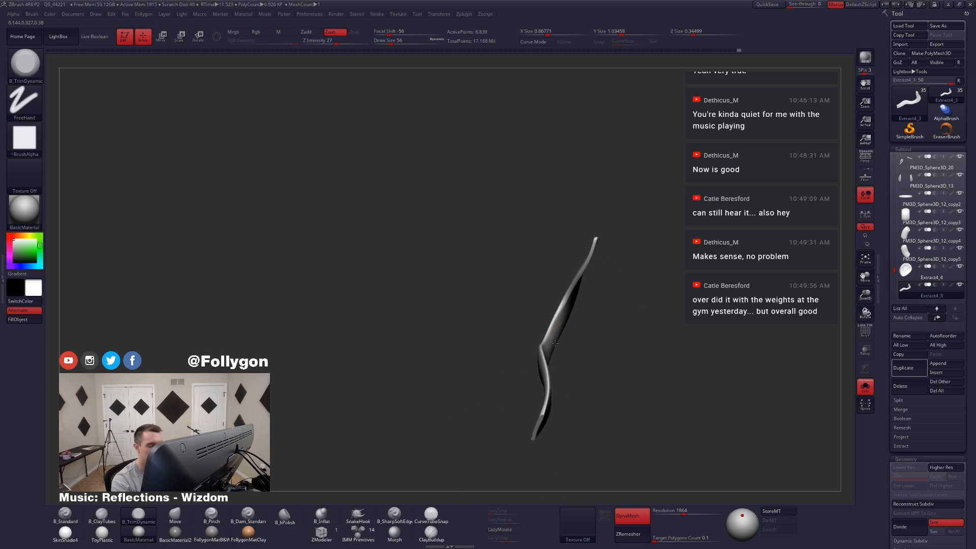
{"action": "key", "text": "alt+s"}
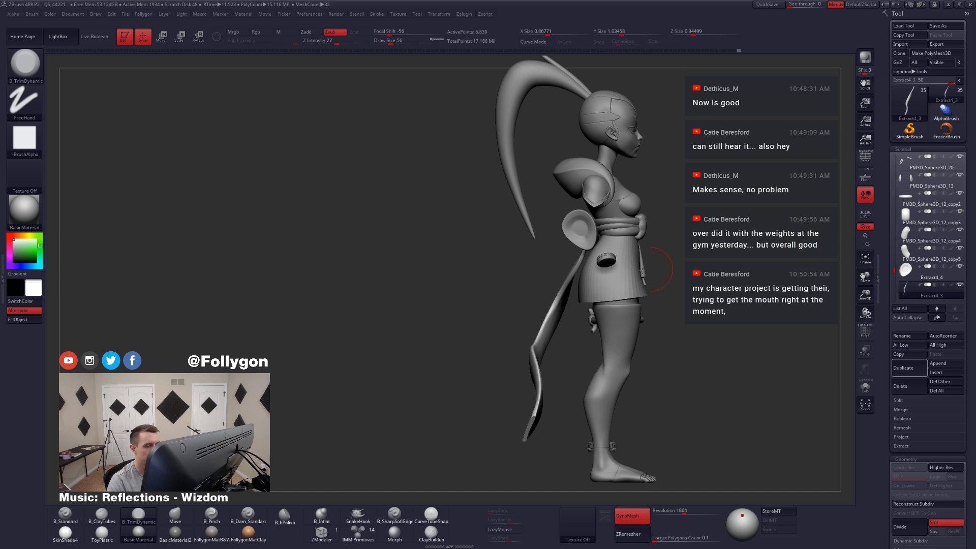
Step: Show the tail's wireframe and remesh it to a lighter, even quad mesh with ZRemesher
{"action": "key", "text": "shift+f"}
{"action": "right_click_drag", "start_coordinate": [567, 315], "coordinate": [652, 324]}
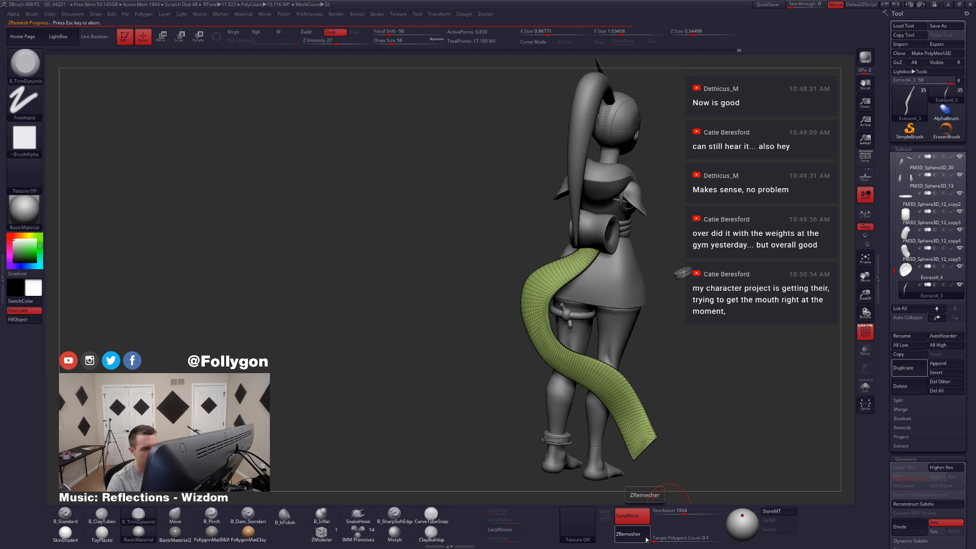
{"action": "right_click_drag", "start_coordinate": [635, 396], "coordinate": [642, 448]}
{"action": "left_click", "coordinate": [642, 515]}
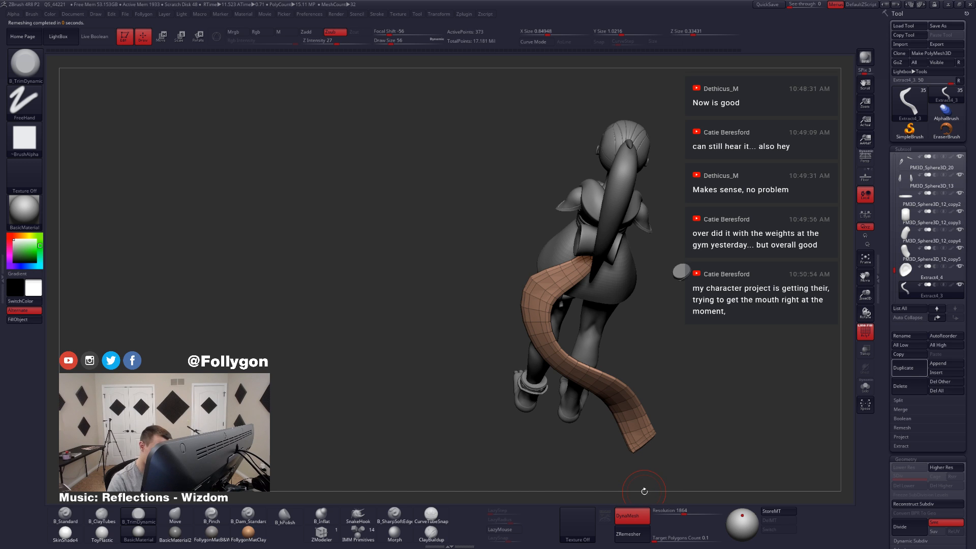
{"action": "right_click_drag", "start_coordinate": [557, 349], "coordinate": [597, 464]}
Step: Try a second ZRemesher pass on the isolated tail
{"action": "key", "text": "alt+s"}
{"action": "left_click", "coordinate": [637, 533]}
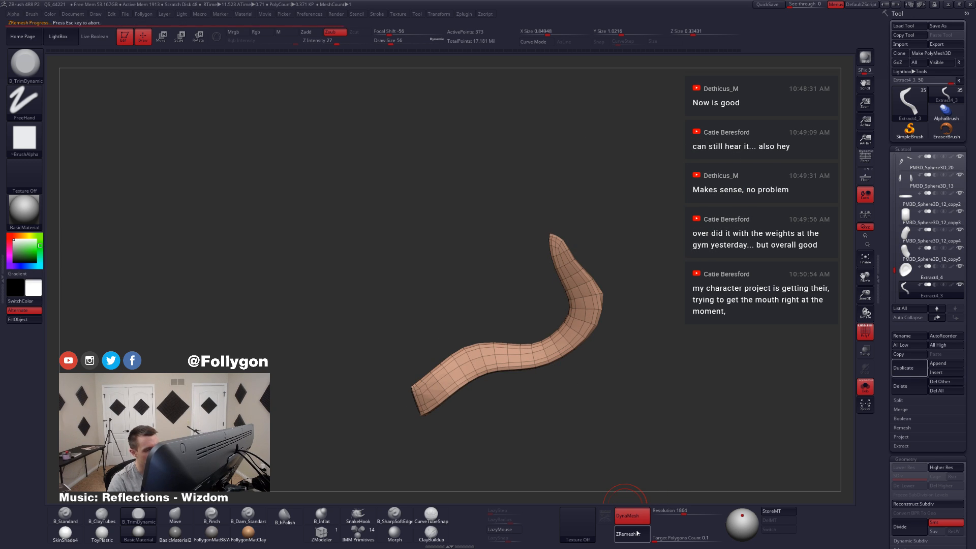
{"action": "right_click_drag", "start_coordinate": [577, 349], "coordinate": [516, 319]}
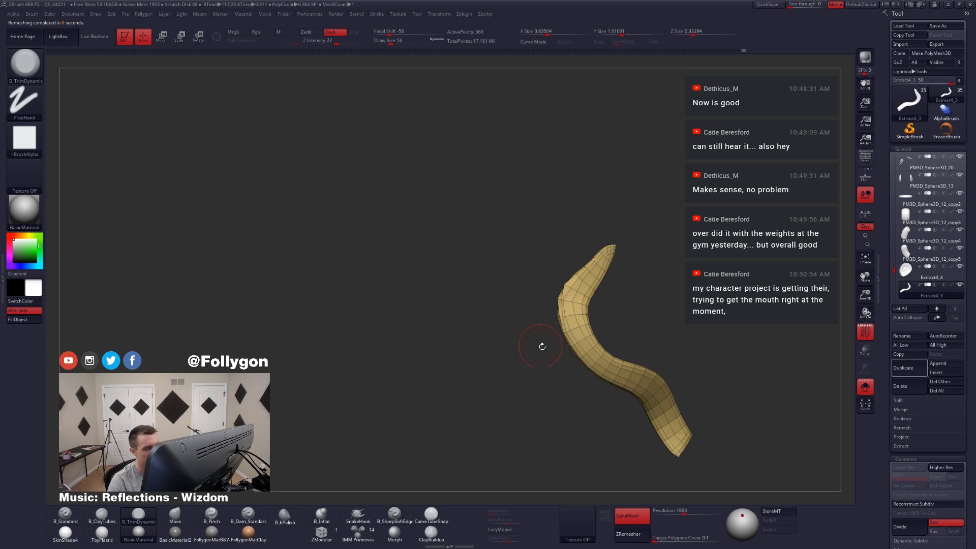
{"action": "key", "text": "alt+s"}
{"action": "key", "text": "ctrl+z"}
{"action": "right_click_drag", "start_coordinate": [606, 388], "coordinate": [547, 366], "text": "shift"}
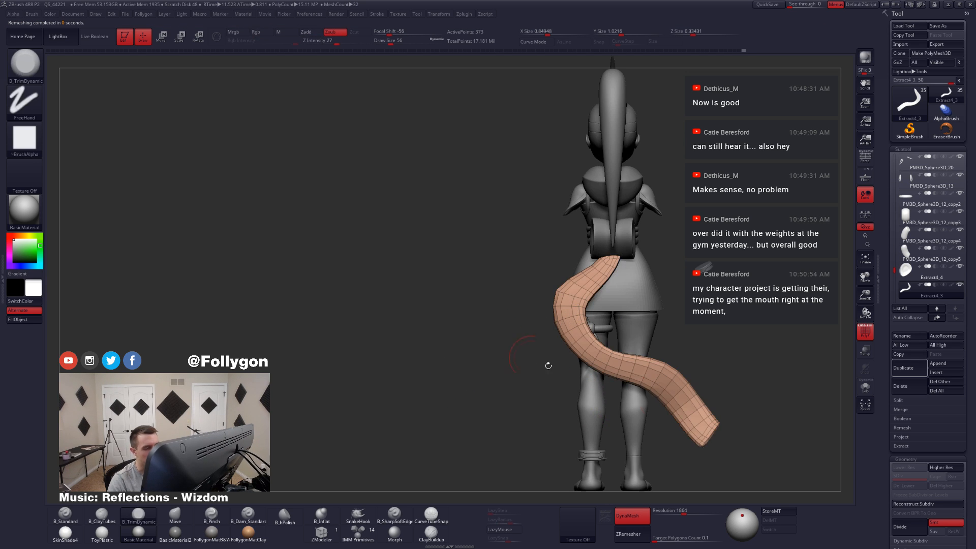
{"action": "key", "text": "ctrl+w"}
{"action": "key", "text": "ctrl+z"}
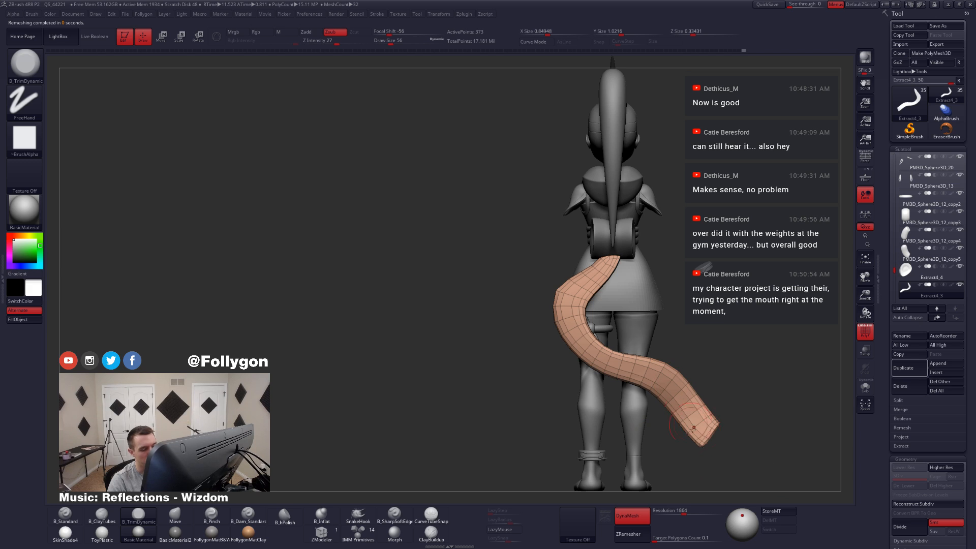
Step: Hide the leftover pieces floating beside the character's skirt and reselect the tail
{"action": "right_click_drag", "start_coordinate": [694, 429], "coordinate": [540, 400]}
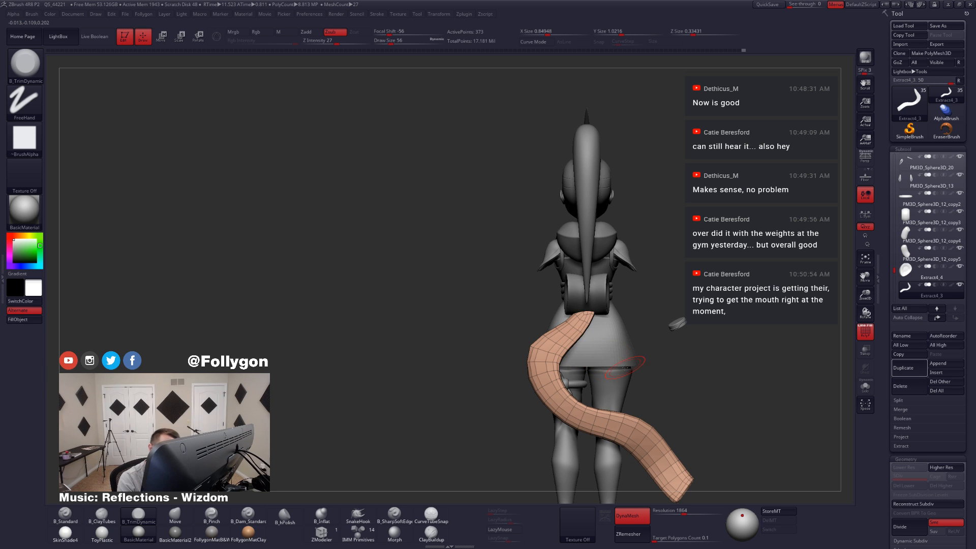
{"action": "left_click", "coordinate": [679, 324], "text": "alt"}
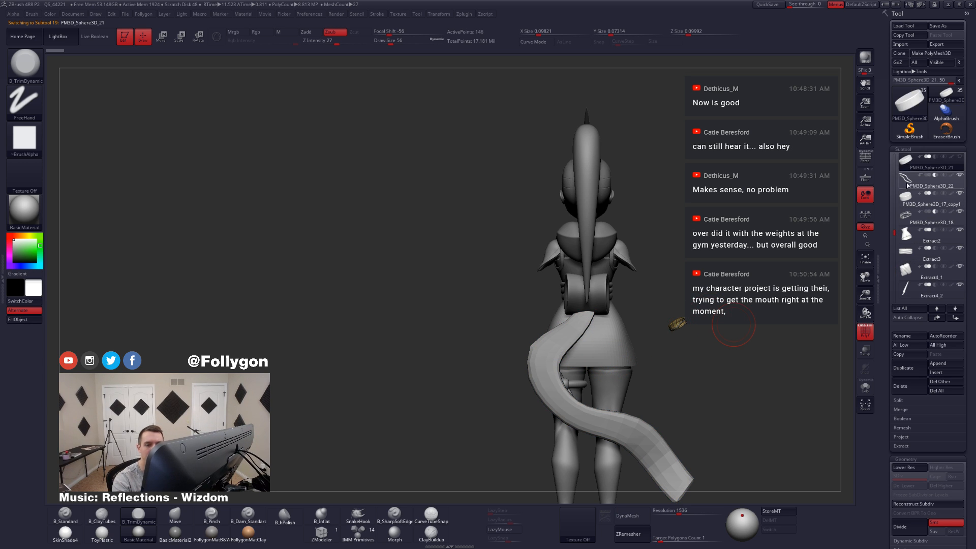
{"action": "left_click", "coordinate": [908, 184]}
{"action": "left_click", "coordinate": [908, 204]}
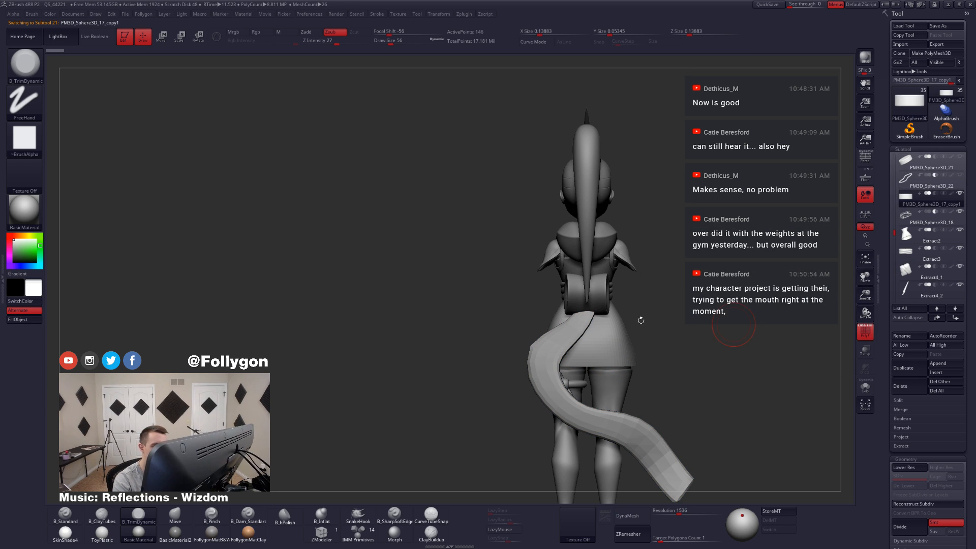
{"action": "left_click", "coordinate": [547, 367], "text": "alt"}
Step: Examine the tail and waist sash on the full character from the side, front and back, with the wireframe off
{"action": "right_click_drag", "start_coordinate": [501, 376], "coordinate": [583, 390]}
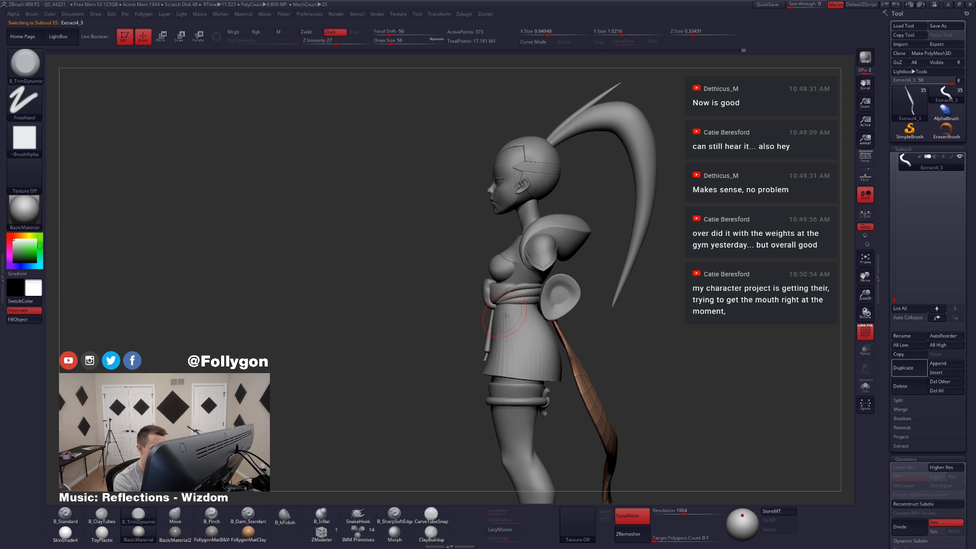
{"action": "right_click_drag", "start_coordinate": [531, 297], "coordinate": [511, 303]}
{"action": "mouse_move", "coordinate": [611, 420]}
{"action": "right_mouse_down"}
{"action": "mouse_move", "coordinate": [629, 433]}
{"action": "mouse_move", "coordinate": [652, 415]}
{"action": "mouse_move", "coordinate": [633, 416]}
{"action": "right_mouse_up"}
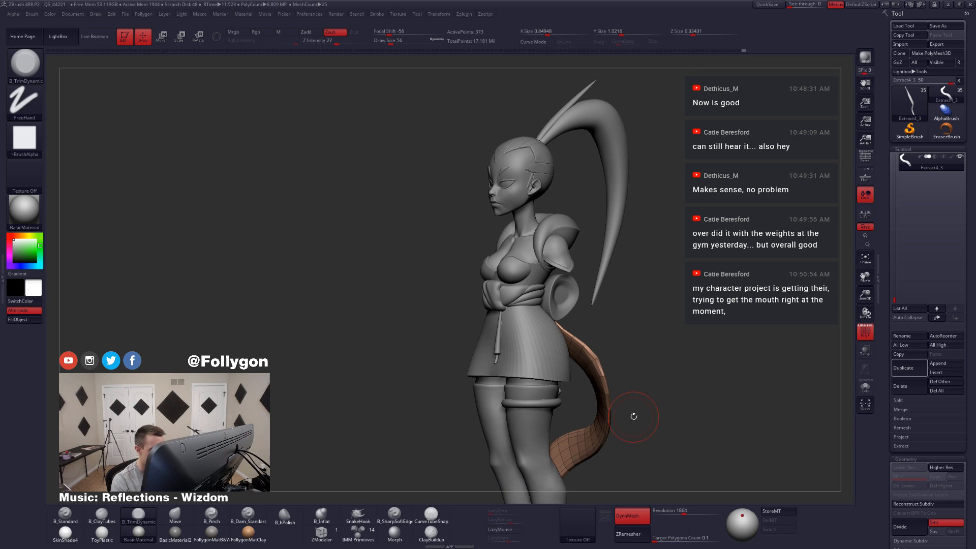
{"action": "left_click", "coordinate": [526, 300], "text": "alt"}
{"action": "right_click_drag", "start_coordinate": [532, 301], "coordinate": [551, 325], "text": "ctrl"}
{"action": "mouse_move", "coordinate": [552, 320]}
{"action": "right_mouse_down"}
{"action": "mouse_move", "coordinate": [529, 316]}
{"action": "mouse_move", "coordinate": [566, 300]}
{"action": "mouse_move", "coordinate": [552, 334]}
{"action": "mouse_move", "coordinate": [546, 305]}
{"action": "right_mouse_up"}
{"action": "key", "text": "shift+f"}
{"action": "right_click_drag", "start_coordinate": [704, 399], "coordinate": [624, 427]}
{"action": "left_click", "coordinate": [684, 384], "text": "alt"}
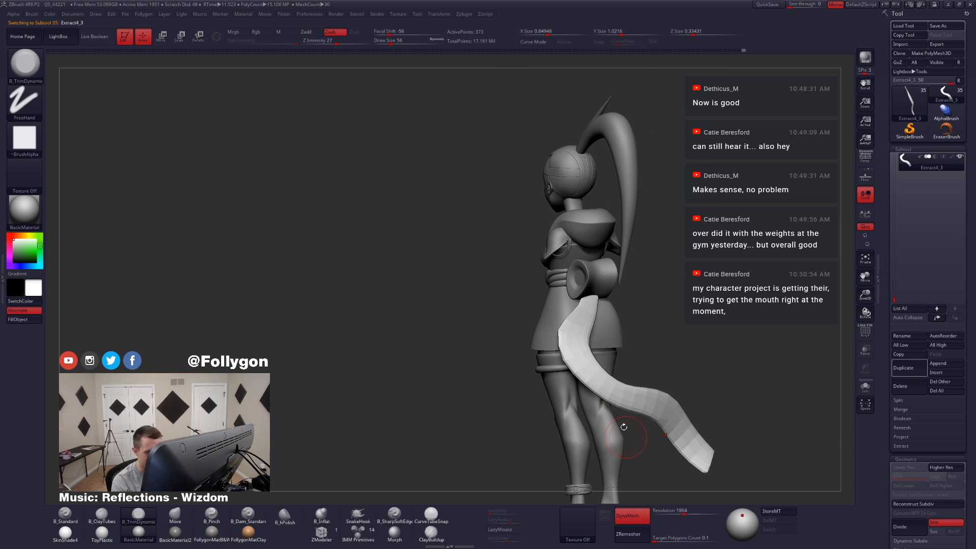
Step: Switch to the Move brush at draw size 97 for the tail
{"action": "key", "text": "b"}
{"action": "key", "text": "m"}
{"action": "key", "text": "v"}
{"action": "key", "text": "space"}
{"action": "left_click_drag", "start_coordinate": [586, 342], "coordinate": [594, 344]}
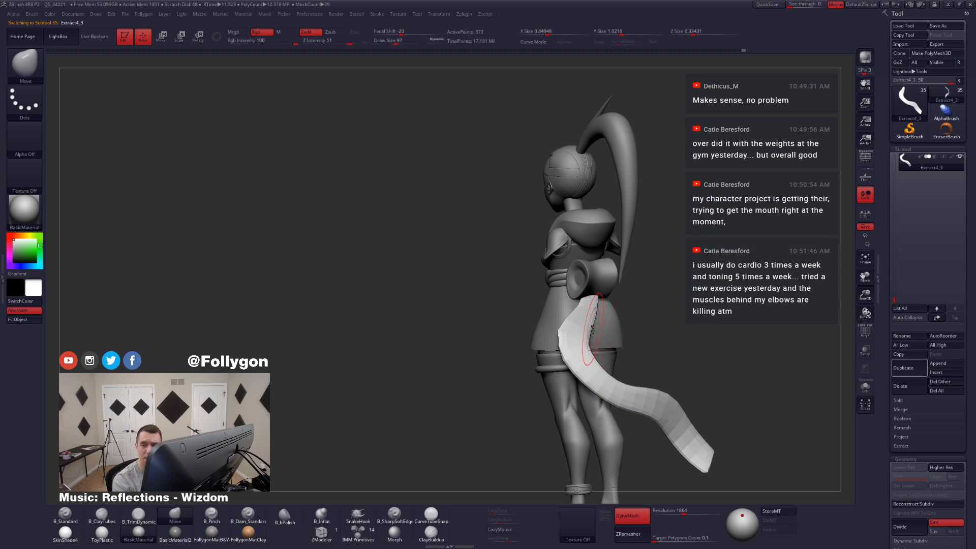
{"action": "mouse_move", "coordinate": [597, 346]}
{"action": "right_mouse_down", "text": "alt"}
{"action": "mouse_move", "coordinate": [581, 356]}
{"action": "mouse_move", "coordinate": [570, 325]}
{"action": "right_mouse_up", "text": "alt"}
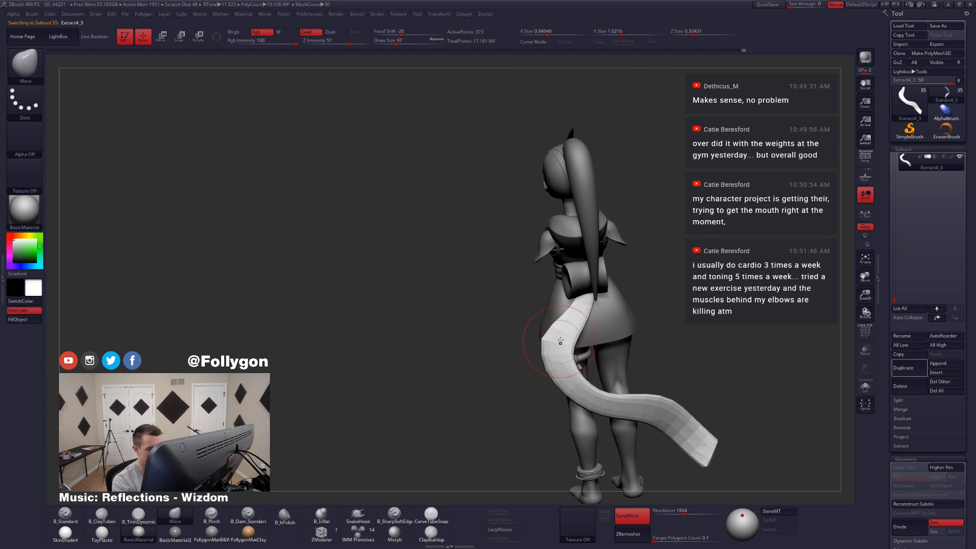
Step: Isolate the tail with its wireframe shown, lasso a mask over its middle section, and invert and soften the mask
{"action": "key", "text": "shift+f"}
{"action": "key", "text": "alt+s"}
{"action": "key", "text": "ctrl"}
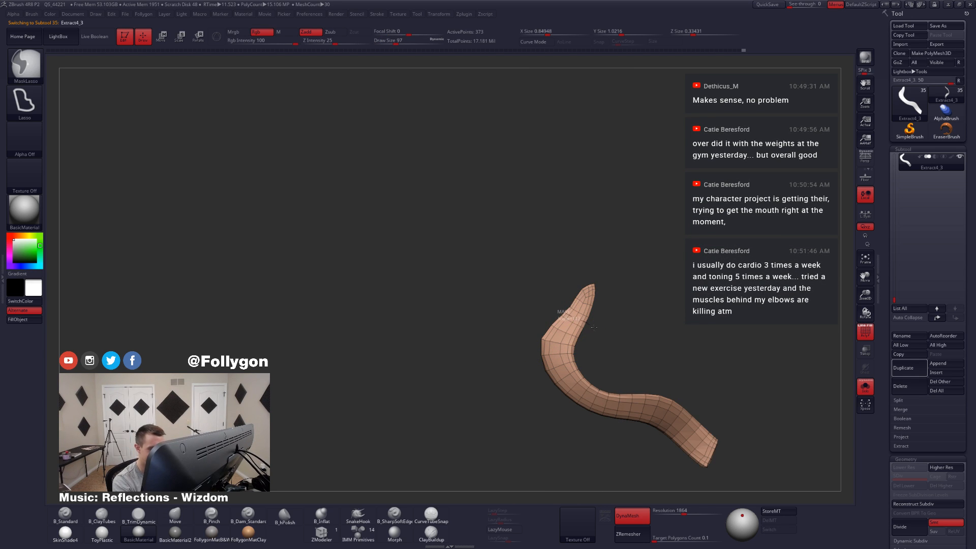
{"action": "mouse_move", "coordinate": [599, 370]}
{"action": "left_mouse_down", "text": "ctrl"}
{"action": "mouse_move", "coordinate": [556, 427]}
{"action": "mouse_move", "coordinate": [455, 338]}
{"action": "left_mouse_up", "text": "ctrl"}
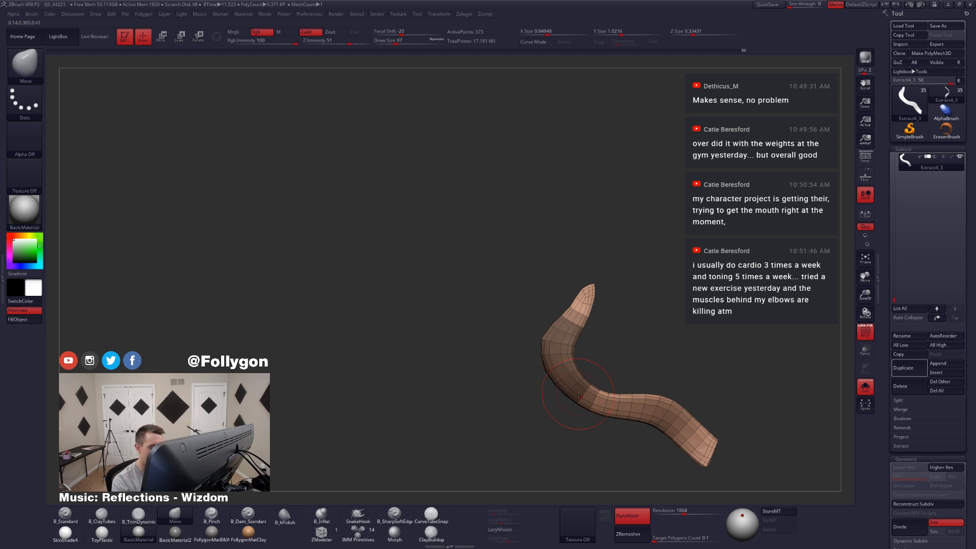
{"action": "key", "text": "ctrl"}
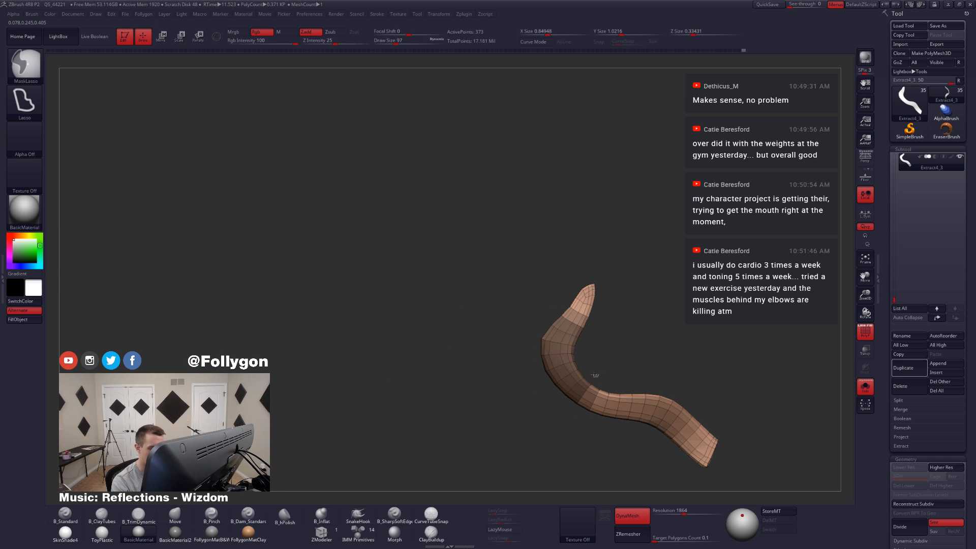
{"action": "mouse_move", "coordinate": [574, 399]}
{"action": "left_mouse_down", "text": "ctrl"}
{"action": "mouse_move", "coordinate": [595, 455]}
{"action": "mouse_move", "coordinate": [632, 405]}
{"action": "mouse_move", "coordinate": [632, 375]}
{"action": "mouse_move", "coordinate": [574, 382]}
{"action": "mouse_move", "coordinate": [632, 390]}
{"action": "left_mouse_up", "text": "ctrl"}
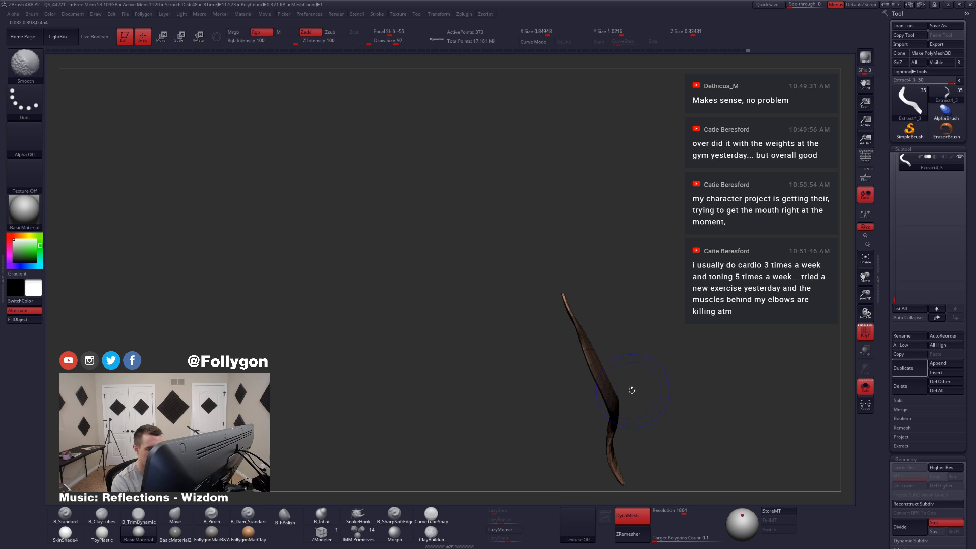
{"action": "left_click", "coordinate": [615, 385], "text": "ctrl"}
{"action": "left_click", "coordinate": [612, 402], "text": "ctrl"}
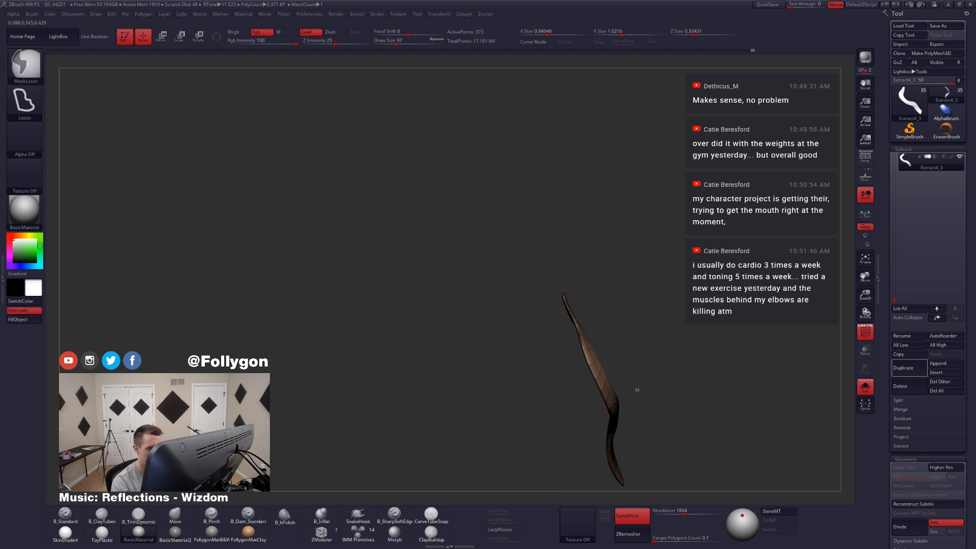
{"action": "left_click", "coordinate": [611, 401], "text": "ctrl"}
Step: Twist the tail's unmasked middle section in several turns with the Rotate transpose line and return to Draw mode
{"action": "key", "text": "r"}
{"action": "left_click_drag", "start_coordinate": [577, 323], "coordinate": [632, 444]}
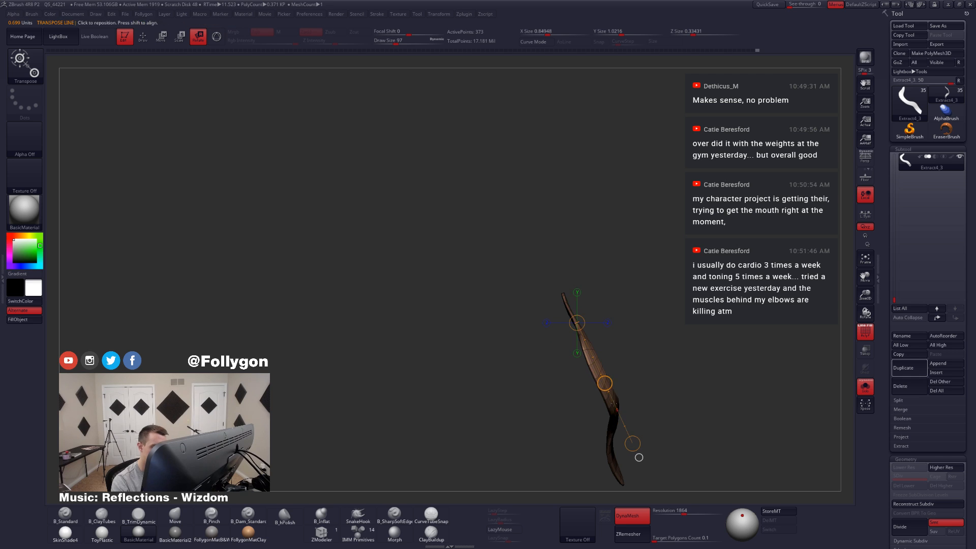
{"action": "left_click_drag", "start_coordinate": [604, 384], "coordinate": [625, 460]}
{"action": "right_click_drag", "start_coordinate": [656, 437], "coordinate": [596, 409]}
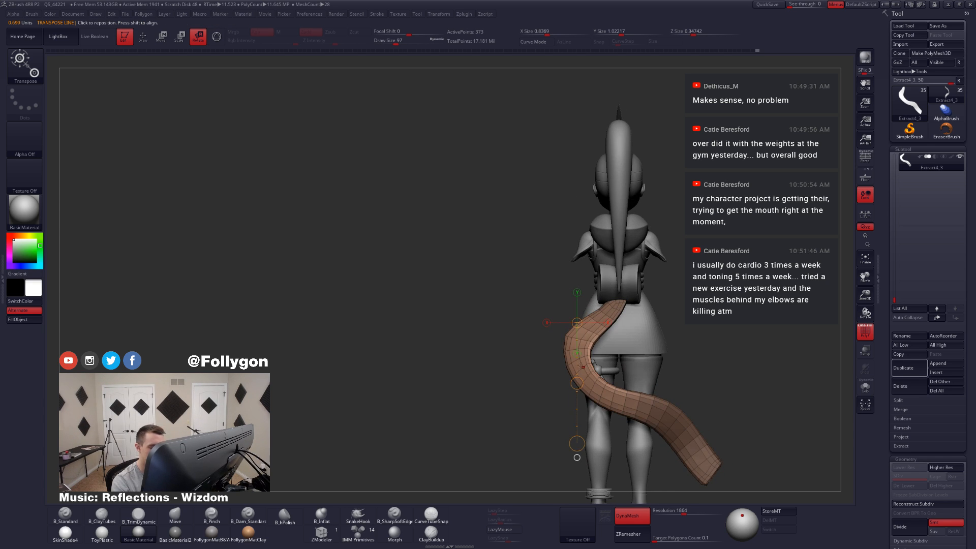
{"action": "left_click_drag", "start_coordinate": [577, 383], "coordinate": [537, 530]}
{"action": "right_click_drag", "start_coordinate": [548, 426], "coordinate": [641, 405]}
{"action": "left_click_drag", "start_coordinate": [561, 382], "coordinate": [534, 511]}
{"action": "right_click_drag", "start_coordinate": [570, 426], "coordinate": [649, 402]}
{"action": "key", "text": "q"}
{"action": "key", "text": "shift+s"}
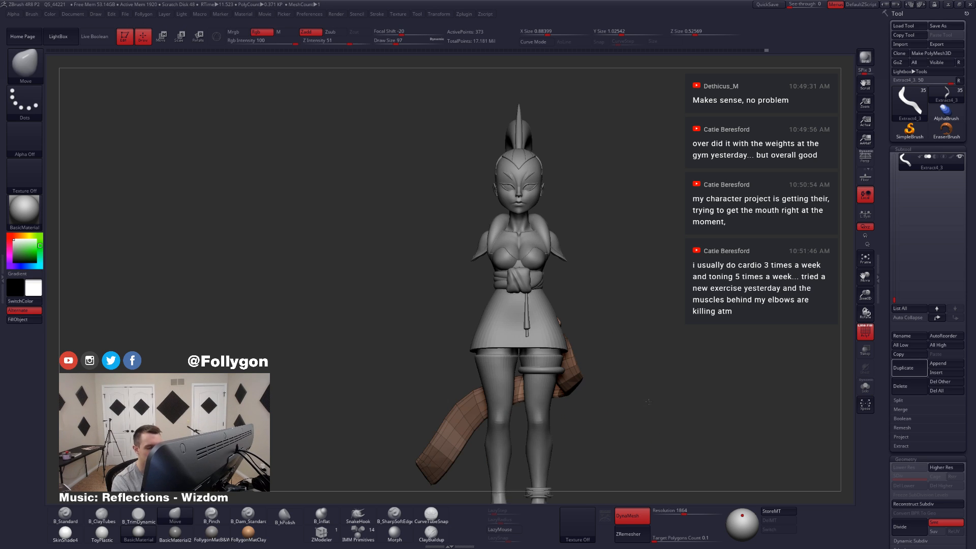
Step: Isolate the twisted tail and adjust its lower bend with the Move brush, enlarging the draw size to 124 and 145
{"action": "mouse_move", "coordinate": [615, 435]}
{"action": "right_mouse_down", "text": "alt"}
{"action": "mouse_move", "coordinate": [632, 419]}
{"action": "mouse_move", "coordinate": [617, 356]}
{"action": "right_mouse_up", "text": "alt"}
{"action": "key", "text": "shift+s"}
{"action": "mouse_move", "coordinate": [616, 355]}
{"action": "left_mouse_down", "text": "ctrl"}
{"action": "mouse_move", "coordinate": [525, 468]}
{"action": "mouse_move", "coordinate": [654, 492]}
{"action": "mouse_move", "coordinate": [694, 364]}
{"action": "left_mouse_up", "text": "ctrl"}
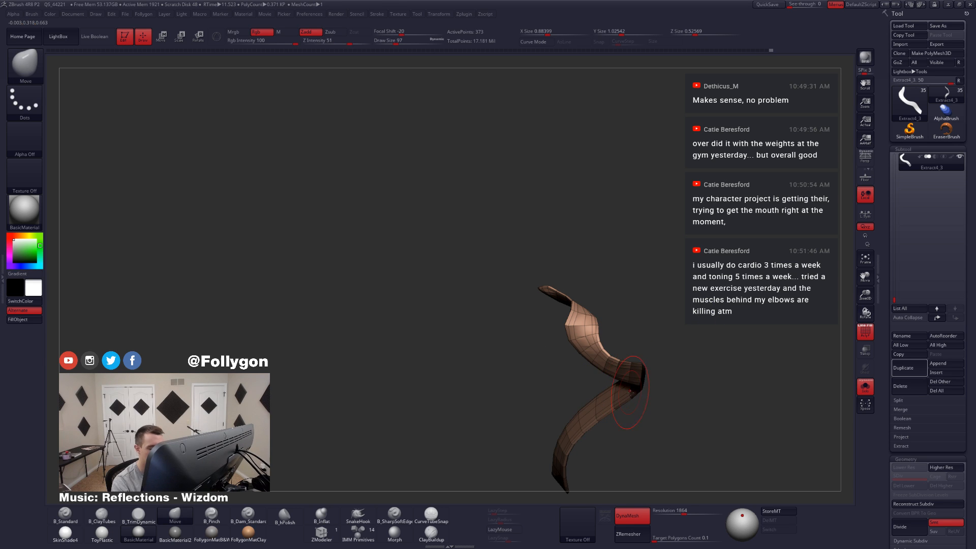
{"action": "mouse_move", "coordinate": [585, 407]}
{"action": "right_mouse_down"}
{"action": "mouse_move", "coordinate": [618, 412]}
{"action": "mouse_move", "coordinate": [653, 389]}
{"action": "right_mouse_up"}
{"action": "left_click", "coordinate": [654, 398], "text": "ctrl"}
{"action": "left_click", "coordinate": [671, 382], "text": "ctrl"}
{"action": "key", "text": "space"}
{"action": "left_click_drag", "start_coordinate": [675, 380], "coordinate": [678, 380]}
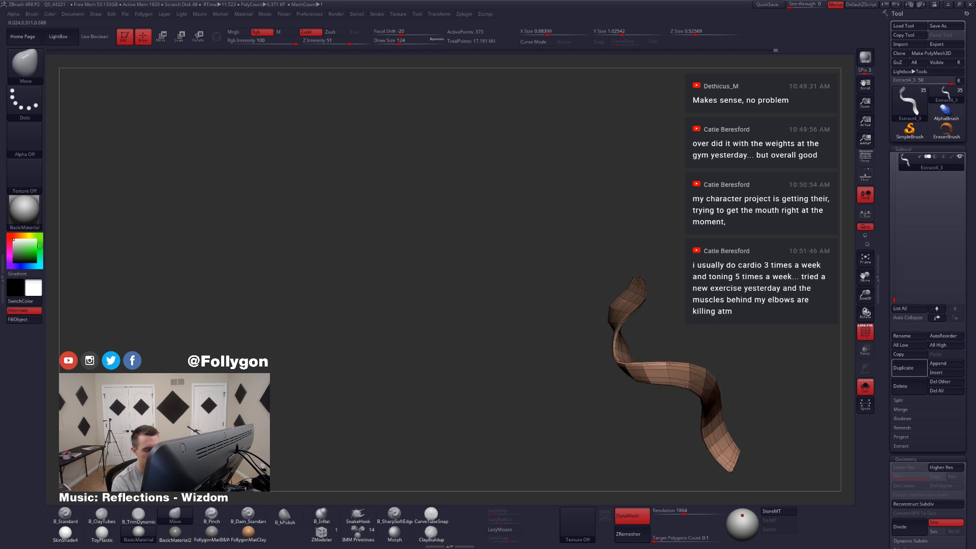
{"action": "right_click_drag", "start_coordinate": [648, 391], "coordinate": [678, 381]}
{"action": "key", "text": "space"}
{"action": "left_click_drag", "start_coordinate": [677, 380], "coordinate": [706, 384]}
{"action": "mouse_move", "coordinate": [706, 385]}
{"action": "right_mouse_down"}
{"action": "mouse_move", "coordinate": [676, 390]}
{"action": "mouse_move", "coordinate": [656, 427]}
{"action": "mouse_move", "coordinate": [670, 375]}
{"action": "right_mouse_up"}
Step: Twist the tail's lower section around a vertical Rotate transpose line
{"action": "key", "text": "r"}
{"action": "left_click_drag", "start_coordinate": [656, 305], "coordinate": [658, 452]}
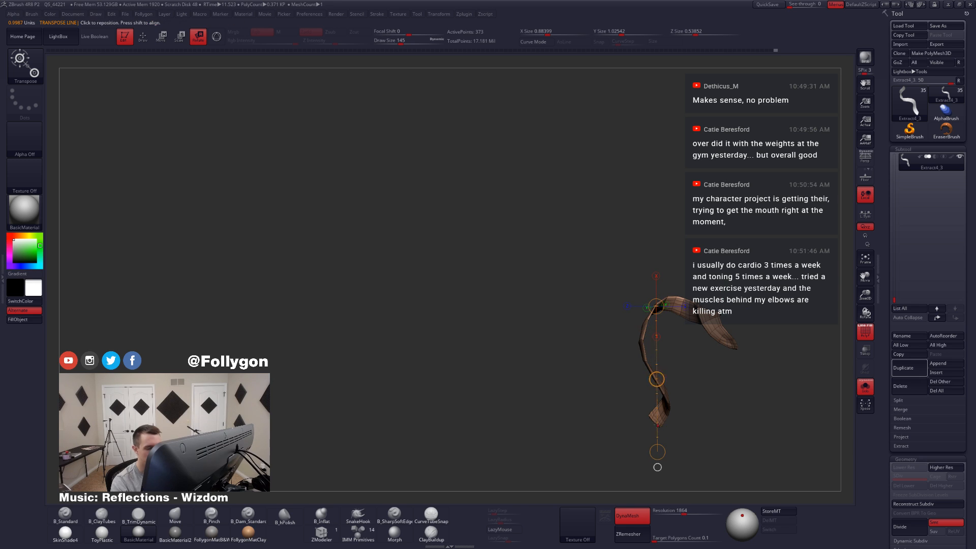
{"action": "left_click_drag", "start_coordinate": [657, 379], "coordinate": [633, 468]}
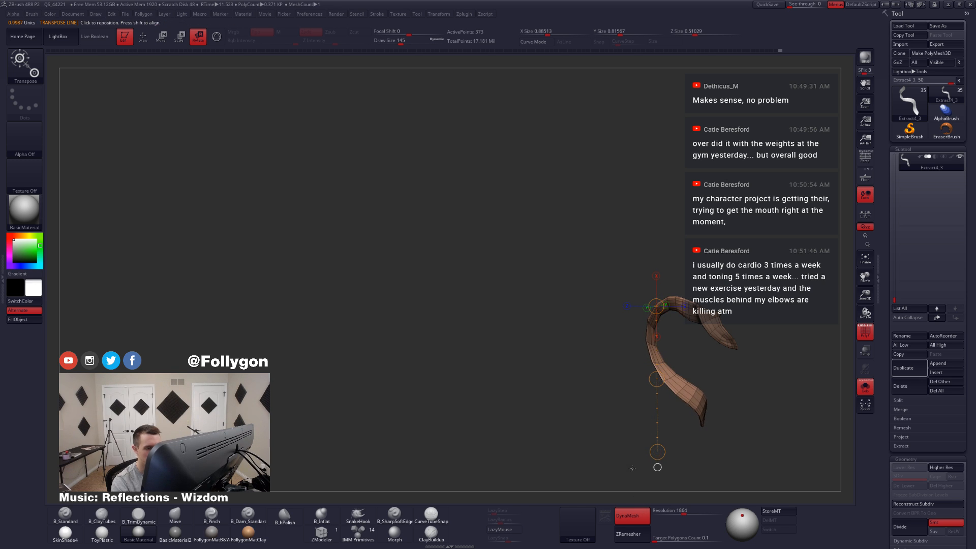
Step: Rotate the tail's lower section further with the Rotate transpose line, return to Draw mode and check it against the full character
{"action": "left_click_drag", "start_coordinate": [657, 379], "coordinate": [657, 357]}
{"action": "mouse_move", "coordinate": [662, 402]}
{"action": "right_mouse_down"}
{"action": "mouse_move", "coordinate": [678, 383]}
{"action": "mouse_move", "coordinate": [681, 346]}
{"action": "mouse_move", "coordinate": [687, 389]}
{"action": "mouse_move", "coordinate": [667, 378]}
{"action": "mouse_move", "coordinate": [618, 390]}
{"action": "mouse_move", "coordinate": [635, 392]}
{"action": "right_mouse_up"}
{"action": "key", "text": "q"}
{"action": "key", "text": "alt+s"}
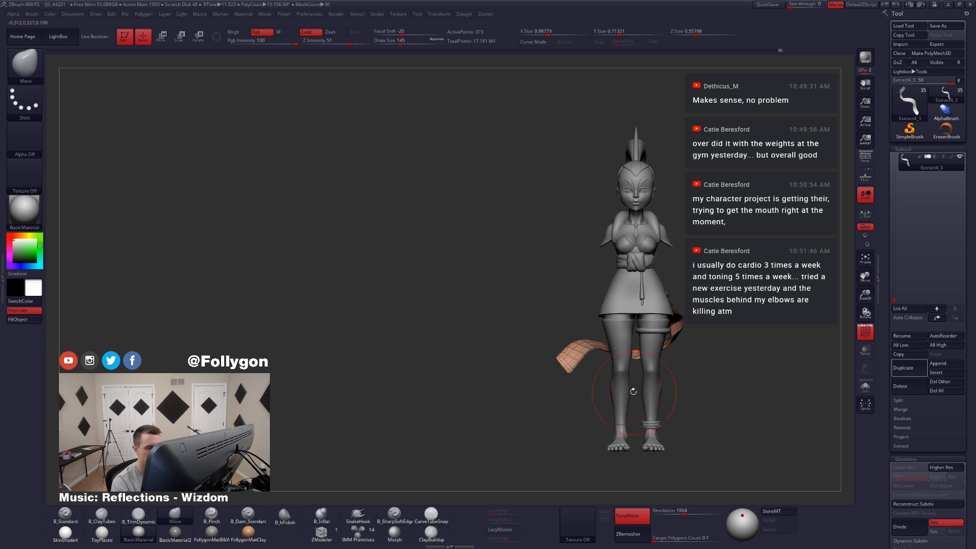
{"action": "key", "text": "alt+s"}
Step: Reshape the isolated tail's middle and lower bends with the Move brush, reduce the draw size to 83, and smooth the curve
{"action": "right_click_drag", "start_coordinate": [593, 365], "coordinate": [598, 378], "text": "ctrl"}
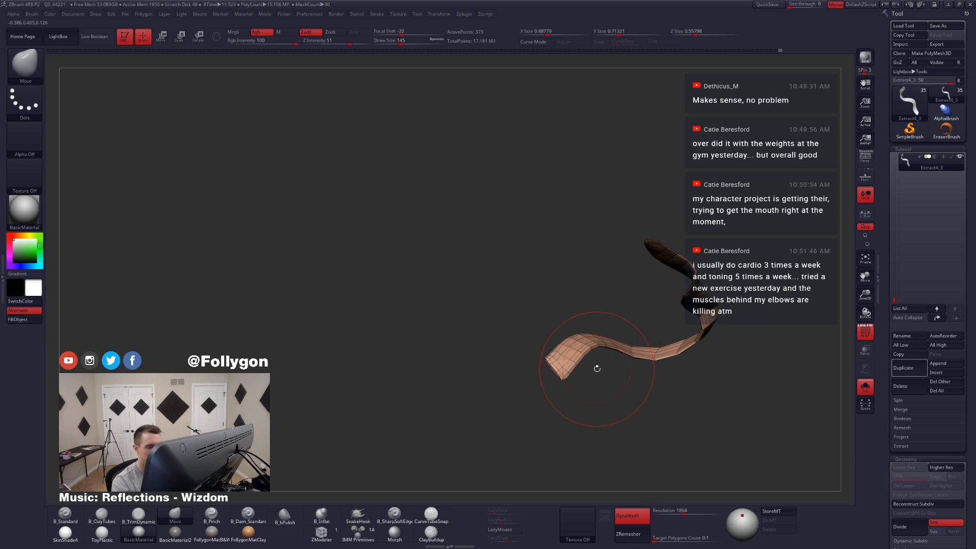
{"action": "key", "text": "space"}
{"action": "left_click_drag", "start_coordinate": [595, 363], "coordinate": [589, 362]}
{"action": "mouse_move", "coordinate": [641, 362]}
{"action": "right_mouse_down"}
{"action": "mouse_move", "coordinate": [675, 367]}
{"action": "mouse_move", "coordinate": [679, 358]}
{"action": "mouse_move", "coordinate": [641, 349]}
{"action": "right_mouse_up"}
{"action": "left_click_drag", "start_coordinate": [641, 349], "coordinate": [624, 328], "text": "shift"}
{"action": "right_click_drag", "start_coordinate": [624, 328], "coordinate": [617, 331]}
{"action": "left_click_drag", "start_coordinate": [616, 331], "coordinate": [619, 321], "text": "shift"}
{"action": "mouse_move", "coordinate": [633, 351]}
{"action": "right_mouse_down"}
{"action": "mouse_move", "coordinate": [604, 364]}
{"action": "mouse_move", "coordinate": [649, 331]}
{"action": "mouse_move", "coordinate": [636, 328]}
{"action": "mouse_move", "coordinate": [626, 355]}
{"action": "mouse_move", "coordinate": [657, 352]}
{"action": "mouse_move", "coordinate": [653, 363]}
{"action": "mouse_move", "coordinate": [616, 383]}
{"action": "right_mouse_up"}
{"action": "key", "text": "3"}
{"action": "left_click_drag", "start_coordinate": [616, 383], "coordinate": [621, 370], "text": "shift"}
{"action": "right_click_drag", "start_coordinate": [622, 376], "coordinate": [628, 407]}
{"action": "left_click_drag", "start_coordinate": [628, 408], "coordinate": [642, 444], "text": "shift"}
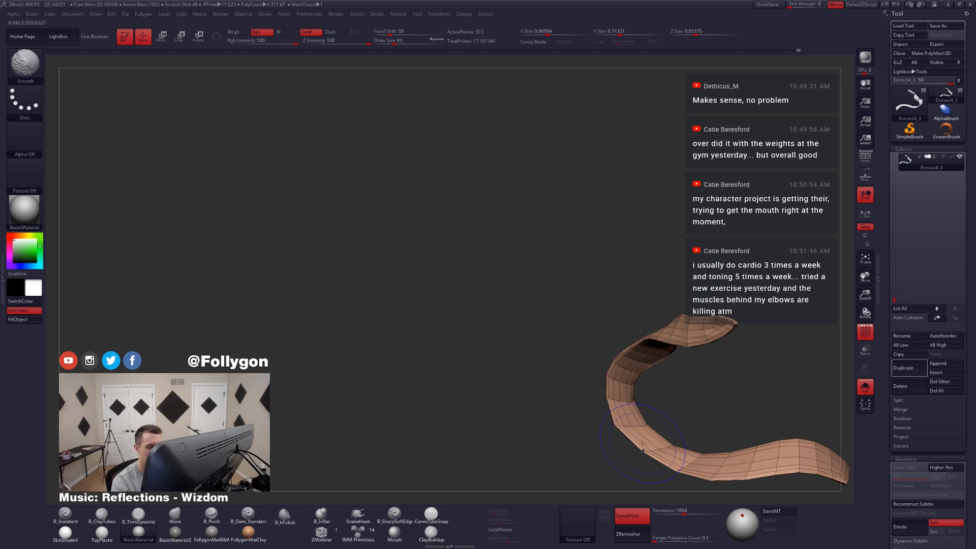
{"action": "mouse_move", "coordinate": [642, 444]}
{"action": "right_mouse_down"}
{"action": "mouse_move", "coordinate": [633, 389]}
{"action": "mouse_move", "coordinate": [643, 379]}
{"action": "mouse_move", "coordinate": [653, 410]}
{"action": "mouse_move", "coordinate": [643, 415]}
{"action": "mouse_move", "coordinate": [636, 401]}
{"action": "mouse_move", "coordinate": [633, 419]}
{"action": "right_mouse_up"}
Step: Show the full character, reselect the Move brush, and adjust the tail's lower bend, using draw sizes 54 and 108
{"action": "key", "text": "alt+s"}
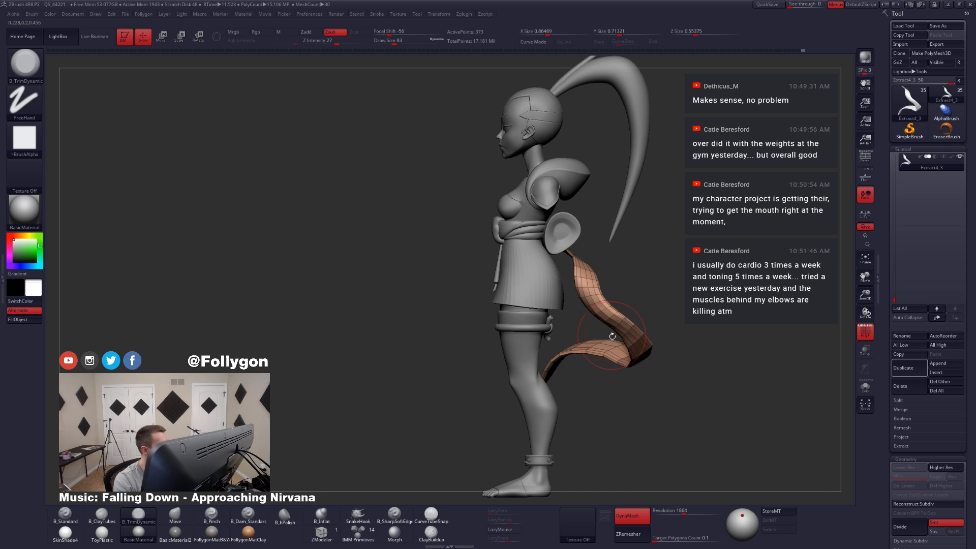
{"action": "key", "text": "b"}
{"action": "key", "text": "m"}
{"action": "key", "text": "v"}
{"action": "mouse_move", "coordinate": [612, 336]}
{"action": "left_mouse_down"}
{"action": "mouse_move", "coordinate": [622, 333]}
{"action": "mouse_move", "coordinate": [590, 389]}
{"action": "left_mouse_up"}
{"action": "key", "text": "space"}
{"action": "mouse_move", "coordinate": [646, 354]}
{"action": "left_mouse_down"}
{"action": "mouse_move", "coordinate": [631, 327]}
{"action": "mouse_move", "coordinate": [616, 334]}
{"action": "left_mouse_up"}
{"action": "key", "text": "space"}
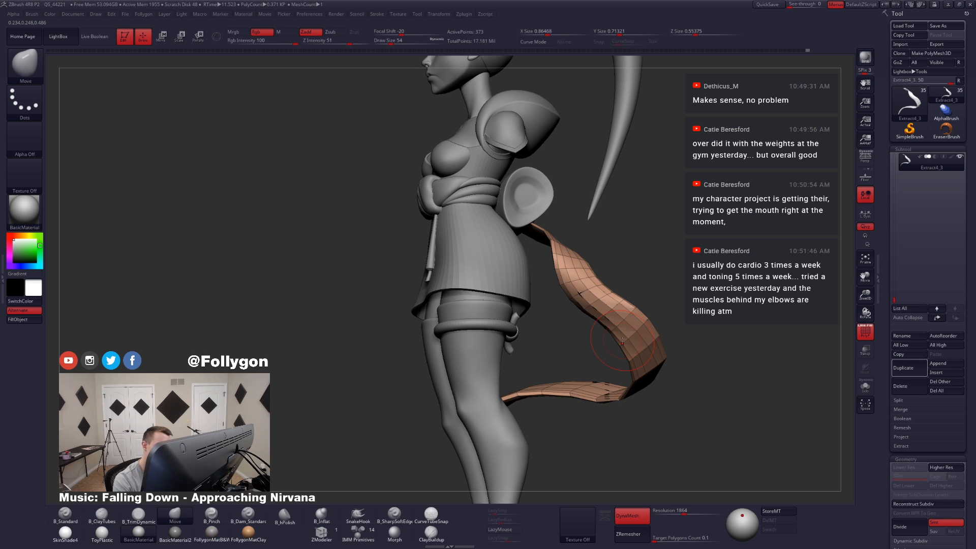
{"action": "key", "text": "space"}
{"action": "left_click_drag", "start_coordinate": [633, 336], "coordinate": [639, 335]}
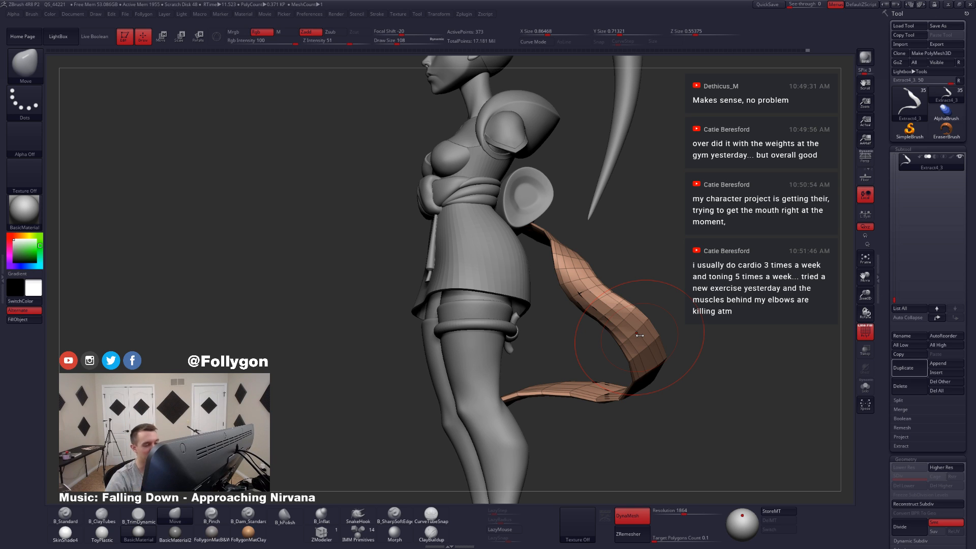
{"action": "right_click_drag", "start_coordinate": [613, 311], "coordinate": [589, 314]}
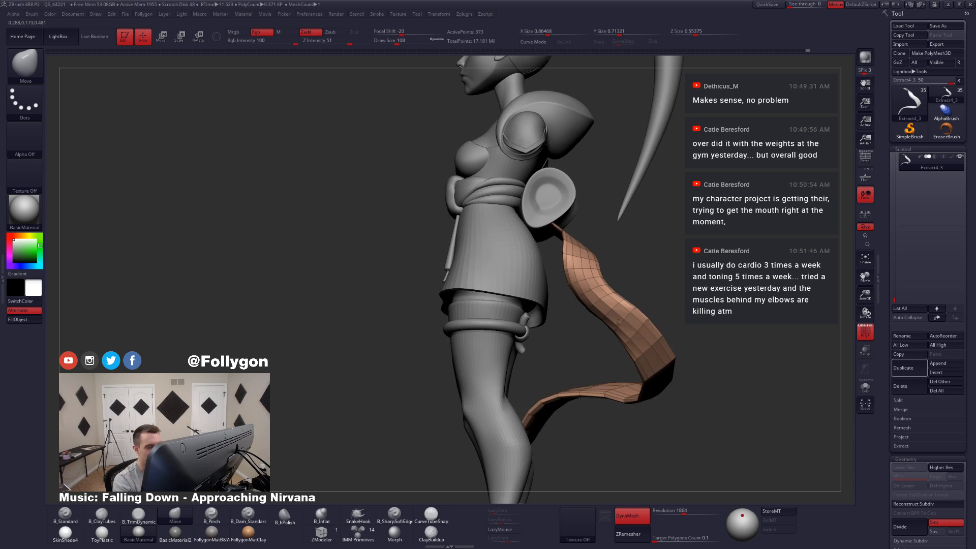
Step: Refine the tail's curve from the side and back with the Move brush, hide the wireframe, and set the draw size to 83
{"action": "key", "text": "space"}
{"action": "left_click_drag", "start_coordinate": [619, 320], "coordinate": [617, 319]}
{"action": "right_click_drag", "start_coordinate": [585, 325], "coordinate": [613, 318]}
{"action": "key", "text": "space"}
{"action": "left_click_drag", "start_coordinate": [616, 319], "coordinate": [616, 319]}
{"action": "left_click_drag", "start_coordinate": [607, 314], "coordinate": [592, 330]}
{"action": "key", "text": "shift+f"}
{"action": "right_click_drag", "start_coordinate": [684, 315], "coordinate": [644, 307]}
{"action": "key", "text": "space"}
{"action": "left_click_drag", "start_coordinate": [645, 306], "coordinate": [645, 306]}
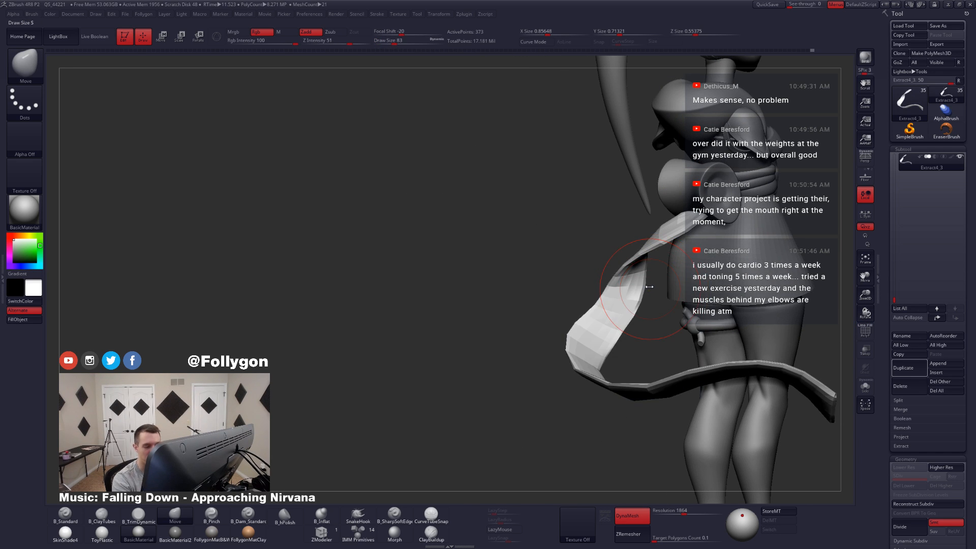
Step: Adjust the tail's outer bend behind the thighs with the Move brush, enlarging the draw size to 187
{"action": "mouse_move", "coordinate": [647, 289]}
{"action": "right_mouse_down"}
{"action": "mouse_move", "coordinate": [608, 305]}
{"action": "mouse_move", "coordinate": [592, 350]}
{"action": "right_mouse_up"}
{"action": "key", "text": "space"}
{"action": "left_click_drag", "start_coordinate": [590, 364], "coordinate": [595, 388]}
{"action": "mouse_move", "coordinate": [596, 388]}
{"action": "right_mouse_down"}
{"action": "mouse_move", "coordinate": [641, 366]}
{"action": "mouse_move", "coordinate": [602, 377]}
{"action": "right_mouse_up"}
{"action": "key", "text": "space"}
{"action": "left_click_drag", "start_coordinate": [588, 362], "coordinate": [593, 360]}
{"action": "right_click_drag", "start_coordinate": [593, 360], "coordinate": [524, 361]}
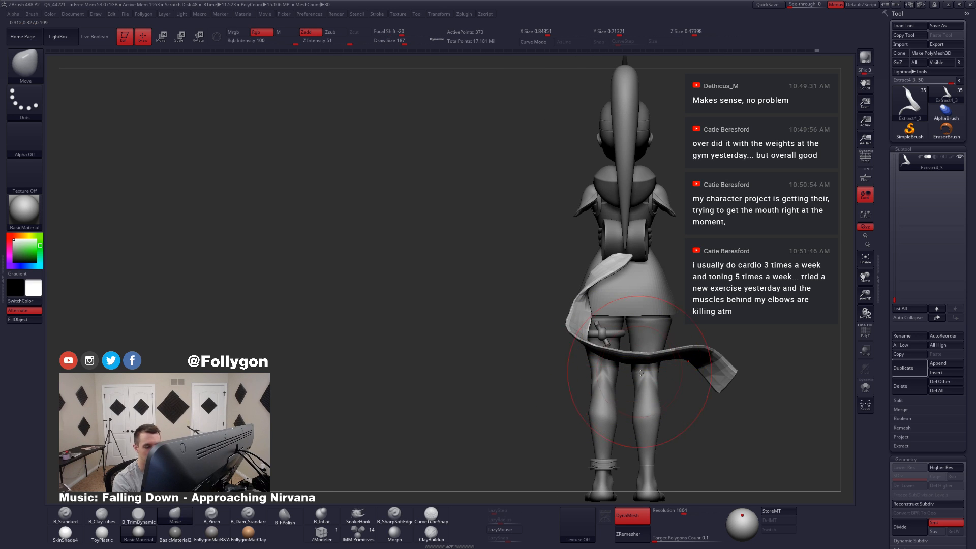
Step: Reduce the draw size to 59 and smooth the tail's folded section behind the skirt
{"action": "right_click_drag", "start_coordinate": [619, 331], "coordinate": [581, 357], "text": "alt"}
{"action": "key", "text": "space"}
{"action": "left_click_drag", "start_coordinate": [580, 358], "coordinate": [571, 358]}
{"action": "right_click_drag", "start_coordinate": [570, 356], "coordinate": [544, 333], "text": "ctrl"}
{"action": "mouse_move", "coordinate": [544, 333]}
{"action": "right_mouse_down"}
{"action": "mouse_move", "coordinate": [571, 328]}
{"action": "mouse_move", "coordinate": [555, 339]}
{"action": "right_mouse_up"}
{"action": "key", "text": "space"}
{"action": "left_click_drag", "start_coordinate": [555, 340], "coordinate": [552, 339]}
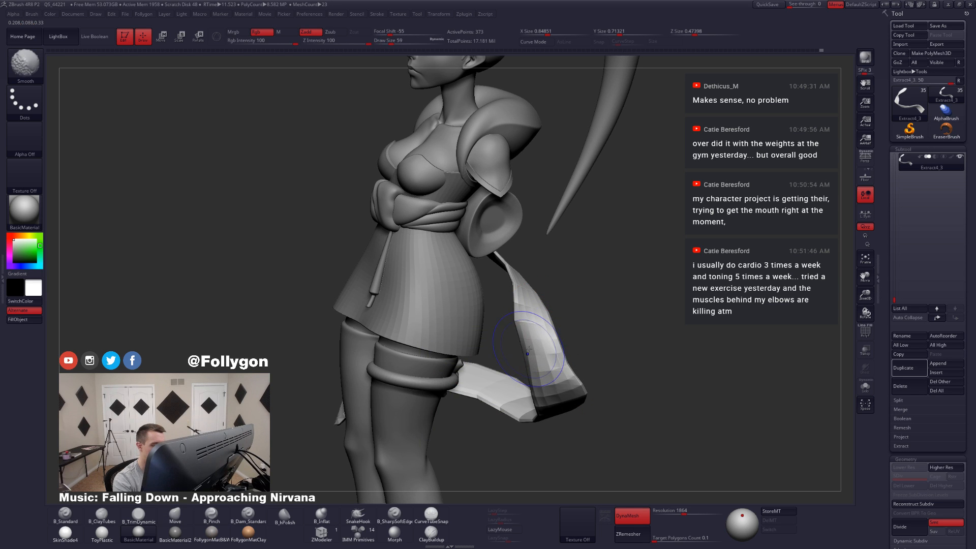
{"action": "right_click_drag", "start_coordinate": [529, 350], "coordinate": [549, 352]}
{"action": "left_click_drag", "start_coordinate": [529, 356], "coordinate": [520, 357]}
Step: Isolate the tail and reshape the edges of its upper twist with the Move brush at draw sizes 25 and 49
{"action": "key", "text": "alt+s"}
{"action": "right_click_drag", "start_coordinate": [517, 357], "coordinate": [559, 346]}
{"action": "key", "text": "space"}
{"action": "left_click_drag", "start_coordinate": [537, 381], "coordinate": [540, 381]}
{"action": "right_click_drag", "start_coordinate": [532, 379], "coordinate": [554, 355]}
{"action": "key", "text": "space"}
{"action": "left_click_drag", "start_coordinate": [555, 349], "coordinate": [547, 349]}
{"action": "right_click_drag", "start_coordinate": [550, 347], "coordinate": [544, 341]}
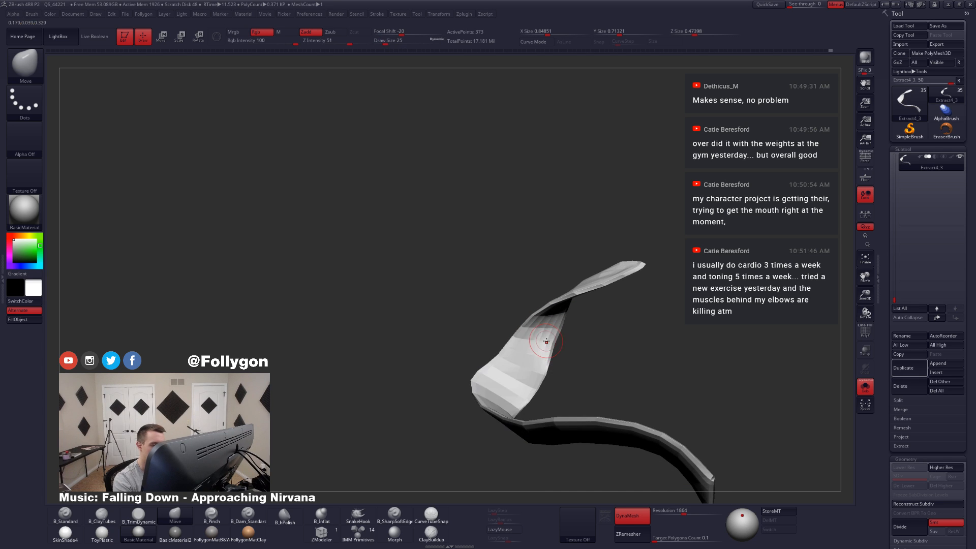
{"action": "key", "text": "space"}
{"action": "left_click_drag", "start_coordinate": [549, 343], "coordinate": [553, 343]}
{"action": "right_click_drag", "start_coordinate": [553, 344], "coordinate": [544, 305]}
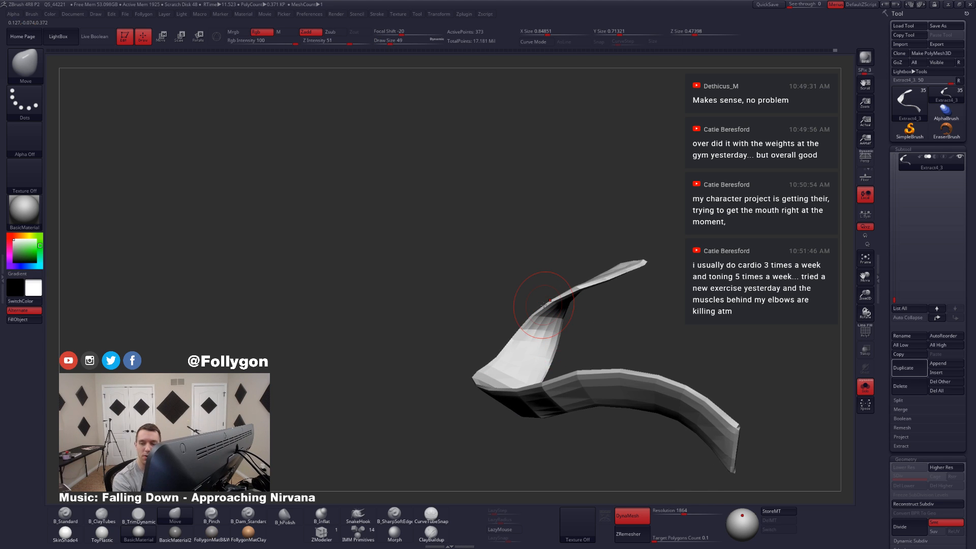
Step: Refine the tail's bend with the Move brush, enlarge the draw size to 83, and show the isolated tail's wireframe
{"action": "key", "text": "space"}
{"action": "left_click_drag", "start_coordinate": [533, 349], "coordinate": [537, 349]}
{"action": "mouse_move", "coordinate": [540, 354]}
{"action": "right_mouse_down"}
{"action": "mouse_move", "coordinate": [549, 372]}
{"action": "mouse_move", "coordinate": [544, 334]}
{"action": "mouse_move", "coordinate": [510, 391]}
{"action": "right_mouse_up"}
{"action": "key", "text": "alt+s"}
{"action": "key", "text": "space"}
{"action": "left_click_drag", "start_coordinate": [509, 400], "coordinate": [513, 400]}
{"action": "key", "text": "shift+f"}
{"action": "key", "text": "alt+s"}
{"action": "right_click_drag", "start_coordinate": [546, 322], "coordinate": [554, 306]}
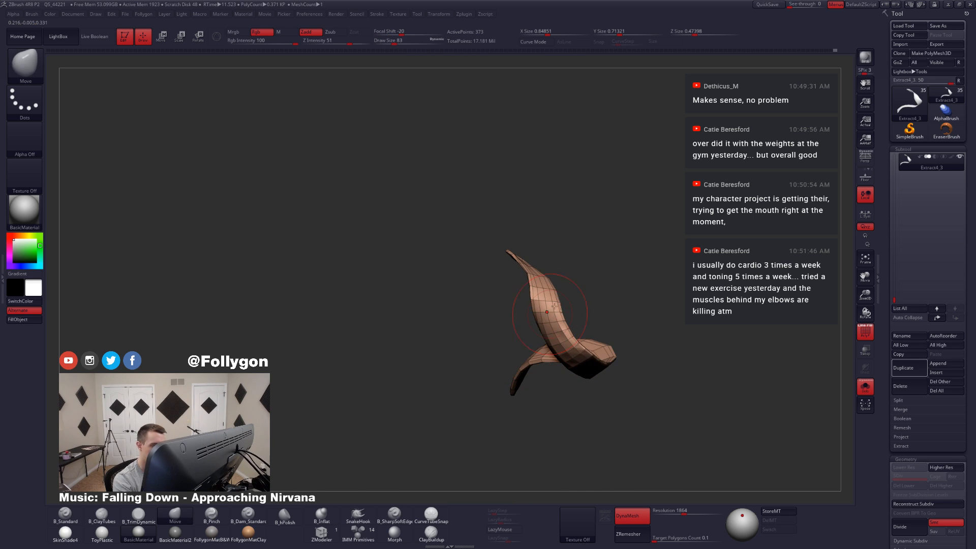
Step: Lasso and soften a mask on the tail's middle section, and twist the unmasked part around a vertical Rotate transpose line
{"action": "mouse_move", "coordinate": [560, 296]}
{"action": "left_mouse_down", "text": "ctrl"}
{"action": "mouse_move", "coordinate": [507, 427]}
{"action": "mouse_move", "coordinate": [623, 356]}
{"action": "left_mouse_up", "text": "ctrl"}
{"action": "left_click", "coordinate": [608, 326], "text": "ctrl"}
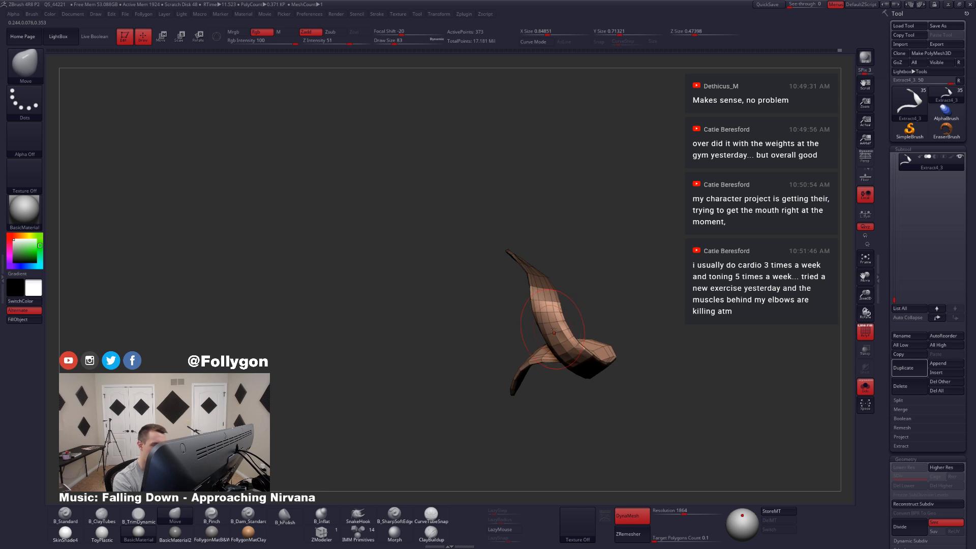
{"action": "mouse_move", "coordinate": [553, 331]}
{"action": "right_mouse_down"}
{"action": "mouse_move", "coordinate": [584, 327]}
{"action": "mouse_move", "coordinate": [561, 336]}
{"action": "mouse_move", "coordinate": [551, 320]}
{"action": "right_mouse_up"}
{"action": "left_click", "coordinate": [592, 334], "text": "ctrl"}
{"action": "key", "text": "r"}
{"action": "left_click_drag", "start_coordinate": [549, 310], "coordinate": [549, 414]}
{"action": "right_click_drag", "start_coordinate": [552, 406], "coordinate": [592, 404], "text": "shift"}
{"action": "left_click_drag", "start_coordinate": [555, 364], "coordinate": [566, 347]}
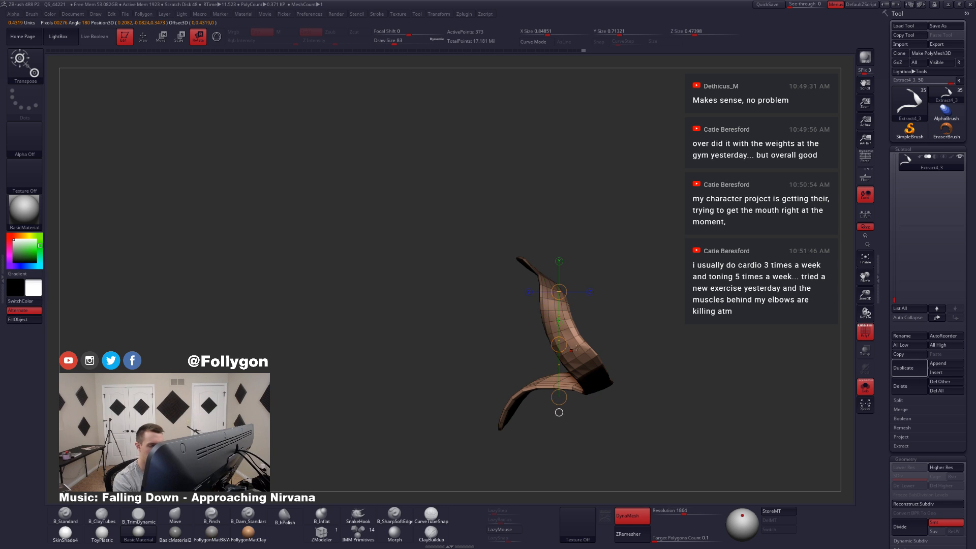
{"action": "right_click_drag", "start_coordinate": [576, 348], "coordinate": [539, 349], "text": "shift"}
{"action": "left_click_drag", "start_coordinate": [582, 344], "coordinate": [565, 456]}
{"action": "key", "text": "q"}
Step: Mask the tail's upper section, rotate the lower section with a horizontal Rotate transpose line, and return to Draw mode
{"action": "mouse_move", "coordinate": [573, 391]}
{"action": "right_mouse_down"}
{"action": "mouse_move", "coordinate": [612, 411]}
{"action": "mouse_move", "coordinate": [593, 384]}
{"action": "right_mouse_up"}
{"action": "mouse_move", "coordinate": [589, 384]}
{"action": "left_mouse_down", "text": "ctrl"}
{"action": "mouse_move", "coordinate": [508, 321]}
{"action": "mouse_move", "coordinate": [559, 452]}
{"action": "left_mouse_up", "text": "ctrl"}
{"action": "left_click", "coordinate": [579, 378], "text": "ctrl"}
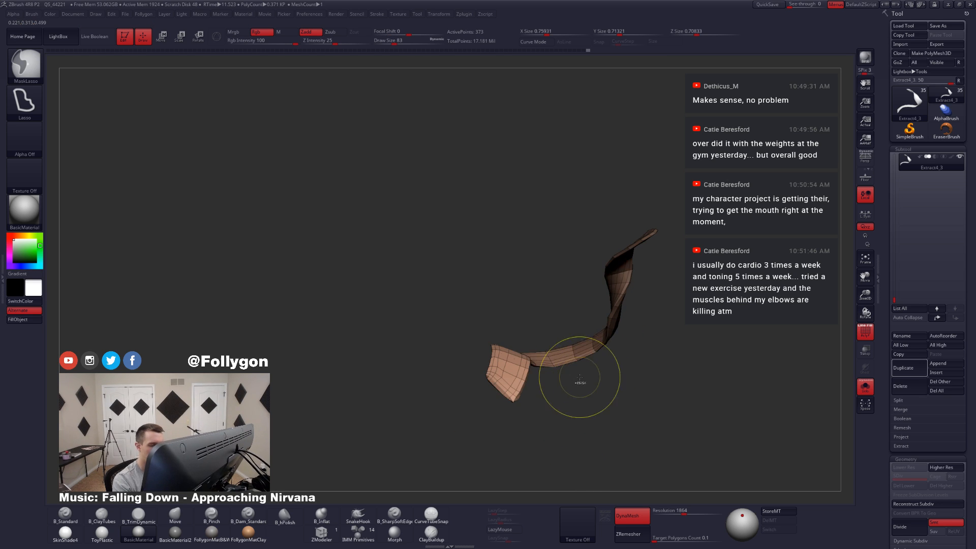
{"action": "left_click", "coordinate": [576, 359], "text": "ctrl"}
{"action": "key", "text": "r"}
{"action": "mouse_move", "coordinate": [576, 359]}
{"action": "left_mouse_down", "text": "shift"}
{"action": "mouse_move", "coordinate": [576, 415]}
{"action": "mouse_move", "coordinate": [523, 387]}
{"action": "mouse_move", "coordinate": [521, 370]}
{"action": "mouse_move", "coordinate": [581, 356]}
{"action": "mouse_move", "coordinate": [707, 367]}
{"action": "left_mouse_up", "text": "shift"}
{"action": "key", "text": "q"}
{"action": "key", "text": "r"}
{"action": "left_click_drag", "start_coordinate": [708, 367], "coordinate": [632, 481]}
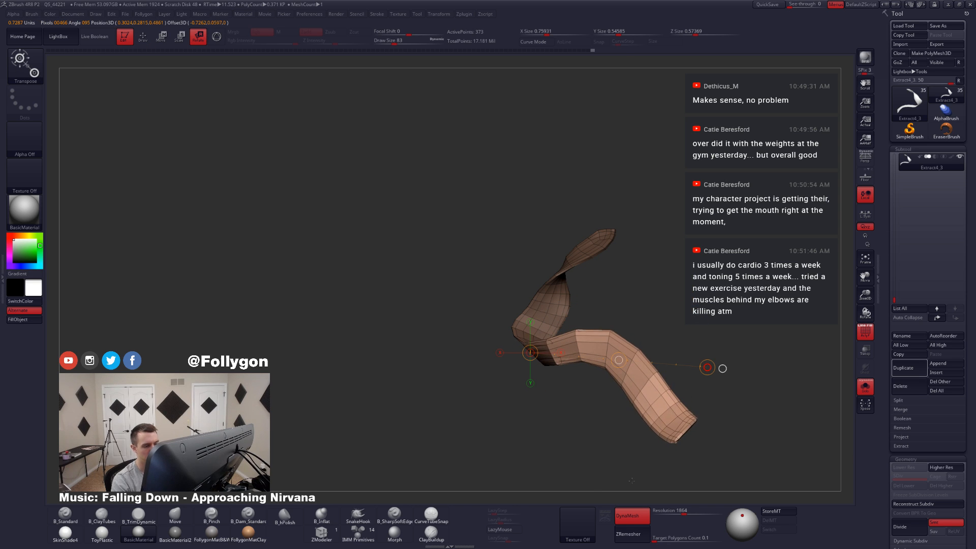
{"action": "key", "text": "q"}
Step: Compare the rotated tail with the full character from both sides and enlarge the draw size to 154
{"action": "key", "text": "alt+s"}
{"action": "mouse_move", "coordinate": [649, 406]}
{"action": "right_mouse_down", "text": "ctrl"}
{"action": "mouse_move", "coordinate": [654, 421]}
{"action": "mouse_move", "coordinate": [564, 310]}
{"action": "right_mouse_up", "text": "ctrl"}
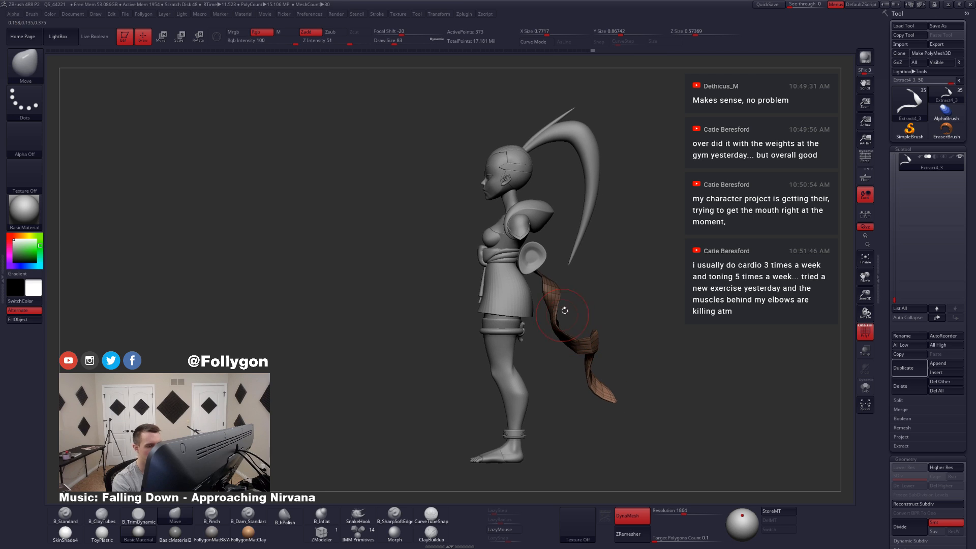
{"action": "right_click_drag", "start_coordinate": [620, 378], "coordinate": [671, 384], "text": "shift"}
{"action": "key", "text": "space"}
{"action": "left_click_drag", "start_coordinate": [622, 385], "coordinate": [627, 386]}
{"action": "right_click_drag", "start_coordinate": [627, 392], "coordinate": [594, 407], "text": "alt"}
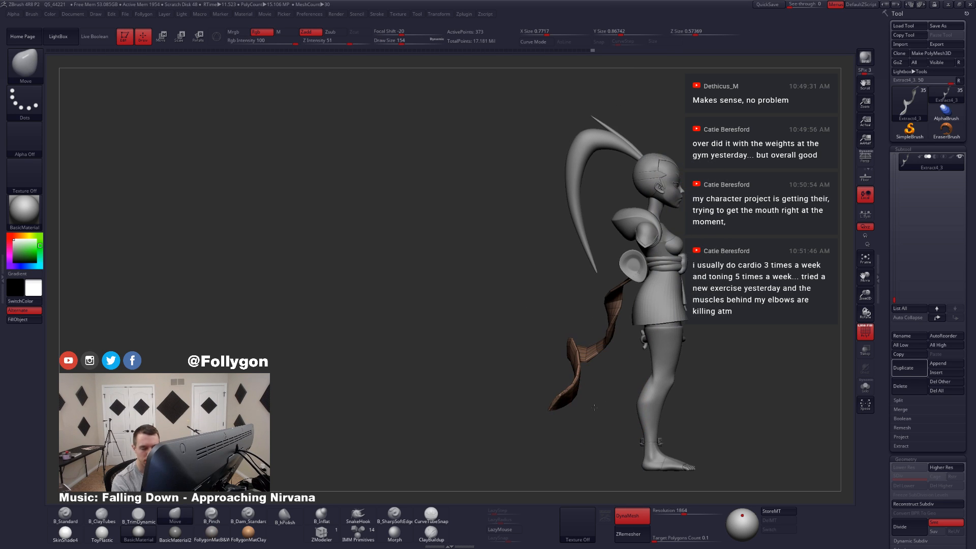
Step: Isolate the tail, compress its front-to-back depth with the Move transpose line, and return to Draw mode
{"action": "left_click_drag", "start_coordinate": [605, 394], "coordinate": [621, 353], "text": "ctrl"}
{"action": "key", "text": "shift+s"}
{"action": "key", "text": "w"}
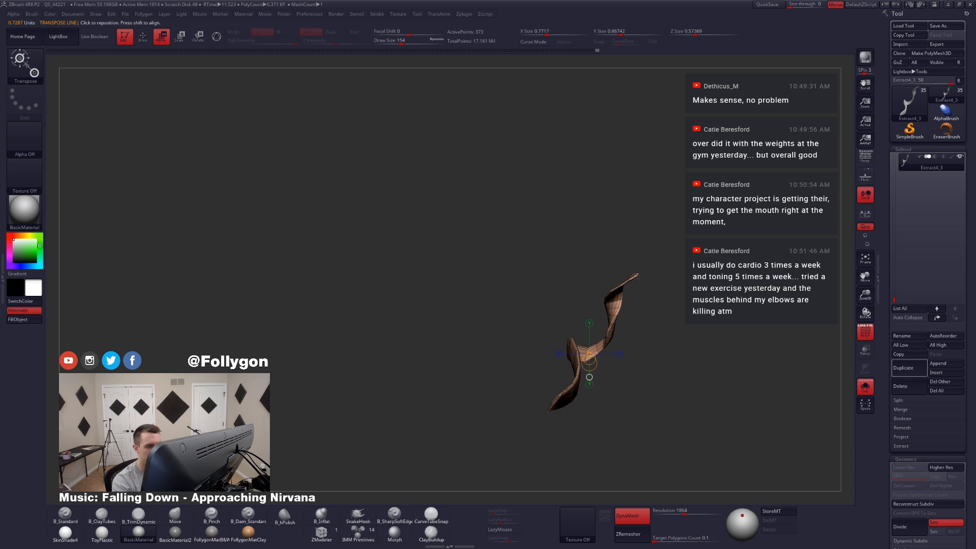
{"action": "mouse_move", "coordinate": [639, 273]}
{"action": "left_mouse_down", "text": "shift"}
{"action": "mouse_move", "coordinate": [717, 273]}
{"action": "mouse_move", "coordinate": [689, 275]}
{"action": "left_mouse_up", "text": "shift"}
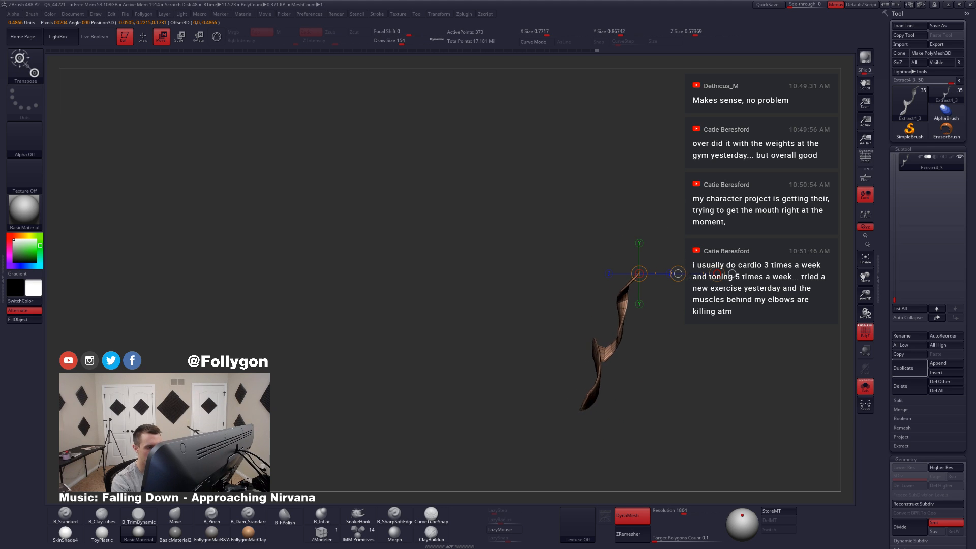
{"action": "key", "text": "q"}
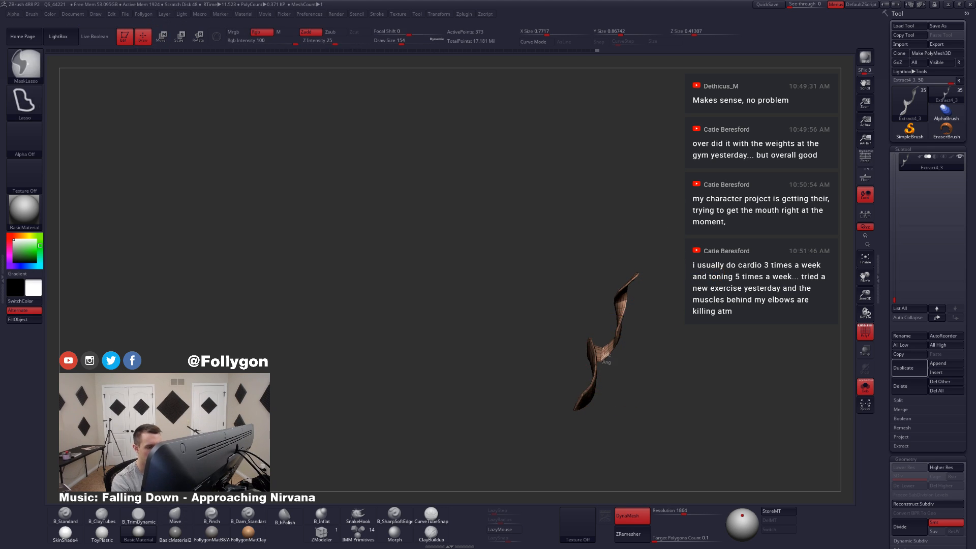
{"action": "mouse_move", "coordinate": [600, 333]}
{"action": "left_mouse_down", "text": "ctrl"}
{"action": "mouse_move", "coordinate": [665, 265]}
{"action": "mouse_move", "coordinate": [642, 333]}
{"action": "mouse_move", "coordinate": [662, 348]}
{"action": "mouse_move", "coordinate": [644, 348]}
{"action": "left_mouse_up", "text": "ctrl"}
{"action": "key", "text": "w"}
{"action": "key", "text": "q"}
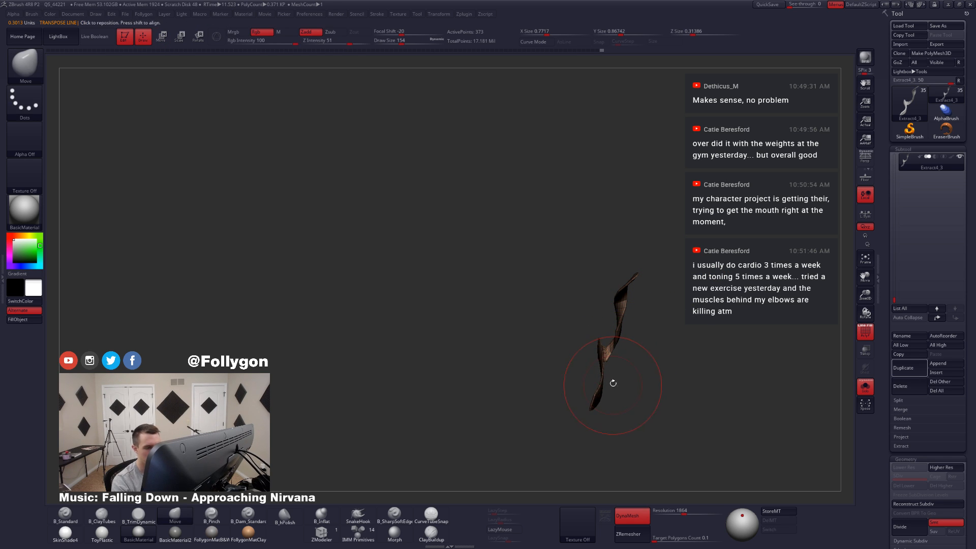
Step: Reshape the tail's lower length and bend with the Move brush, reducing the draw size to 90
{"action": "key", "text": "shift+s"}
{"action": "mouse_move", "coordinate": [606, 389]}
{"action": "left_mouse_down"}
{"action": "mouse_move", "coordinate": [653, 410]}
{"action": "mouse_move", "coordinate": [671, 396]}
{"action": "mouse_move", "coordinate": [649, 385]}
{"action": "mouse_move", "coordinate": [673, 394]}
{"action": "mouse_move", "coordinate": [637, 362]}
{"action": "left_mouse_up"}
{"action": "key", "text": "ctrl+shift+s"}
{"action": "key", "text": "s"}
{"action": "left_click_drag", "start_coordinate": [656, 383], "coordinate": [603, 354]}
{"action": "key", "text": "s"}
{"action": "mouse_move", "coordinate": [620, 381]}
{"action": "left_mouse_down"}
{"action": "mouse_move", "coordinate": [601, 384]}
{"action": "mouse_move", "coordinate": [610, 410]}
{"action": "mouse_move", "coordinate": [595, 370]}
{"action": "mouse_move", "coordinate": [622, 377]}
{"action": "mouse_move", "coordinate": [626, 350]}
{"action": "mouse_move", "coordinate": [605, 374]}
{"action": "mouse_move", "coordinate": [633, 371]}
{"action": "mouse_move", "coordinate": [603, 351]}
{"action": "left_mouse_up"}
{"action": "key", "text": "space"}
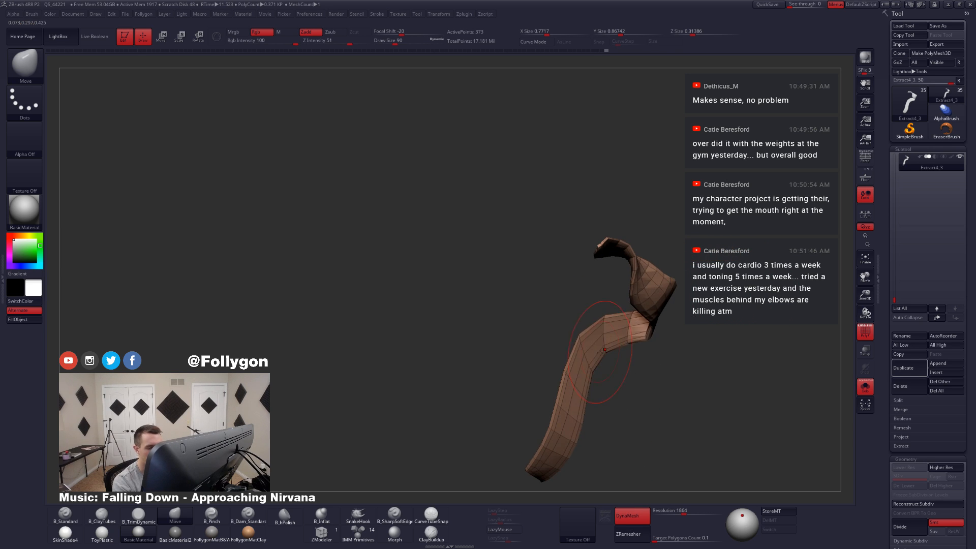
{"action": "key", "text": "space"}
{"action": "mouse_move", "coordinate": [719, 296]}
{"action": "left_mouse_down"}
{"action": "mouse_move", "coordinate": [628, 357]}
{"action": "mouse_move", "coordinate": [568, 375]}
{"action": "mouse_move", "coordinate": [590, 379]}
{"action": "left_mouse_up"}
{"action": "mouse_move", "coordinate": [636, 401]}
{"action": "left_mouse_down"}
{"action": "mouse_move", "coordinate": [637, 384]}
{"action": "mouse_move", "coordinate": [655, 388]}
{"action": "mouse_move", "coordinate": [631, 351]}
{"action": "mouse_move", "coordinate": [674, 379]}
{"action": "mouse_move", "coordinate": [683, 374]}
{"action": "mouse_move", "coordinate": [647, 351]}
{"action": "mouse_move", "coordinate": [627, 375]}
{"action": "left_mouse_up"}
{"action": "left_click_drag", "start_coordinate": [594, 367], "coordinate": [604, 354], "text": "shift"}
Step: Adjust the tail's upper twist and the bend below it from several sides with the Move brush at draw size 90
{"action": "key", "text": "ctrl+shift+f"}
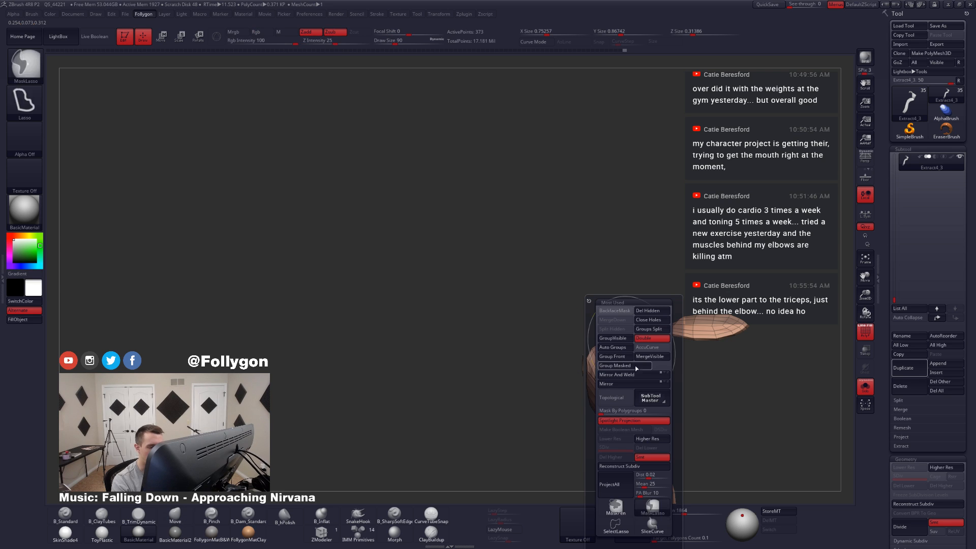
{"action": "left_click", "coordinate": [661, 341]}
{"action": "mouse_move", "coordinate": [666, 355]}
{"action": "left_mouse_down"}
{"action": "mouse_move", "coordinate": [644, 412]}
{"action": "mouse_move", "coordinate": [640, 369]}
{"action": "mouse_move", "coordinate": [627, 366]}
{"action": "mouse_move", "coordinate": [655, 384]}
{"action": "left_mouse_up"}
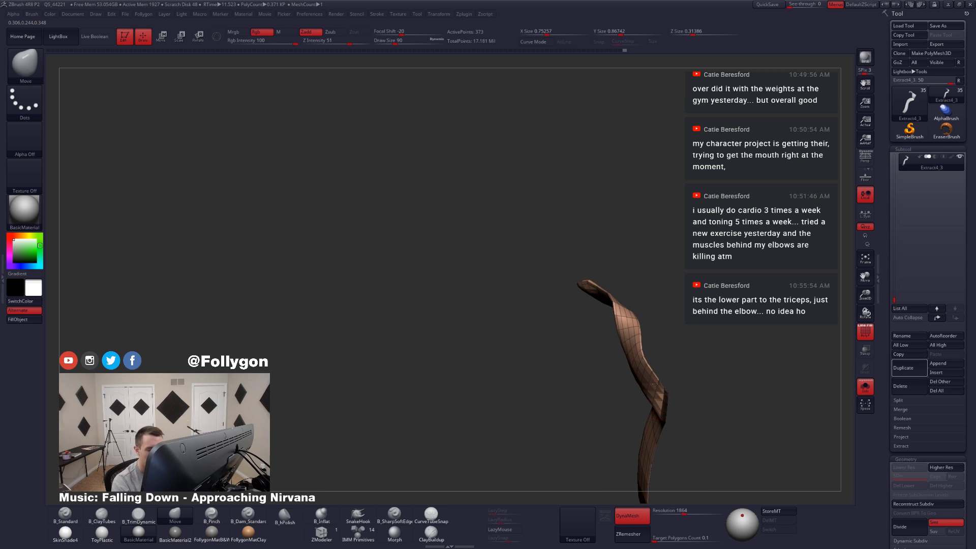
{"action": "right_click_drag", "start_coordinate": [654, 383], "coordinate": [616, 385]}
{"action": "left_click_drag", "start_coordinate": [630, 402], "coordinate": [579, 463], "text": "shift"}
{"action": "right_click_drag", "start_coordinate": [605, 401], "coordinate": [649, 399]}
{"action": "left_click_drag", "start_coordinate": [651, 379], "coordinate": [658, 391], "text": "shift"}
{"action": "mouse_move", "coordinate": [658, 389]}
{"action": "right_mouse_down"}
{"action": "mouse_move", "coordinate": [623, 394]}
{"action": "mouse_move", "coordinate": [699, 382]}
{"action": "right_mouse_up"}
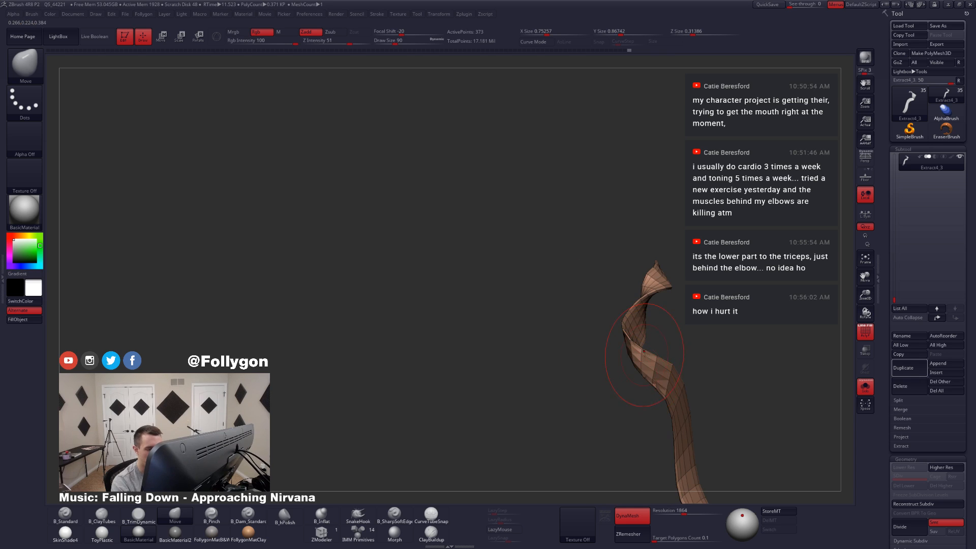
Step: Reduce the draw size to 65, then move and smooth the sharp fold at the tail's bend
{"action": "key", "text": "s"}
{"action": "left_click_drag", "start_coordinate": [645, 345], "coordinate": [641, 345]}
{"action": "right_click_drag", "start_coordinate": [666, 366], "coordinate": [620, 372]}
{"action": "key", "text": "s"}
{"action": "left_click_drag", "start_coordinate": [650, 336], "coordinate": [647, 336]}
{"action": "right_click_drag", "start_coordinate": [633, 366], "coordinate": [656, 359]}
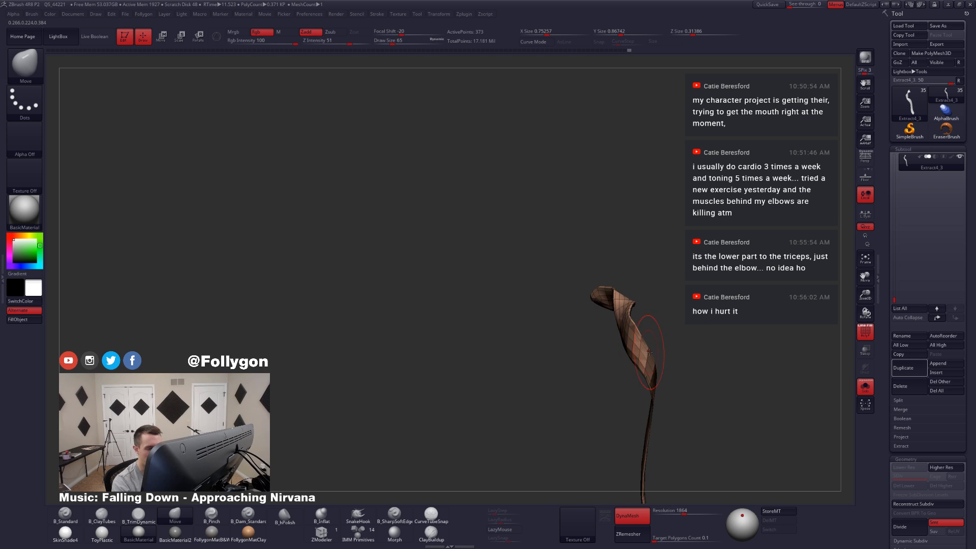
{"action": "left_click_drag", "start_coordinate": [649, 352], "coordinate": [643, 359]}
{"action": "right_click_drag", "start_coordinate": [666, 367], "coordinate": [622, 372]}
{"action": "left_click_drag", "start_coordinate": [643, 351], "coordinate": [635, 331]}
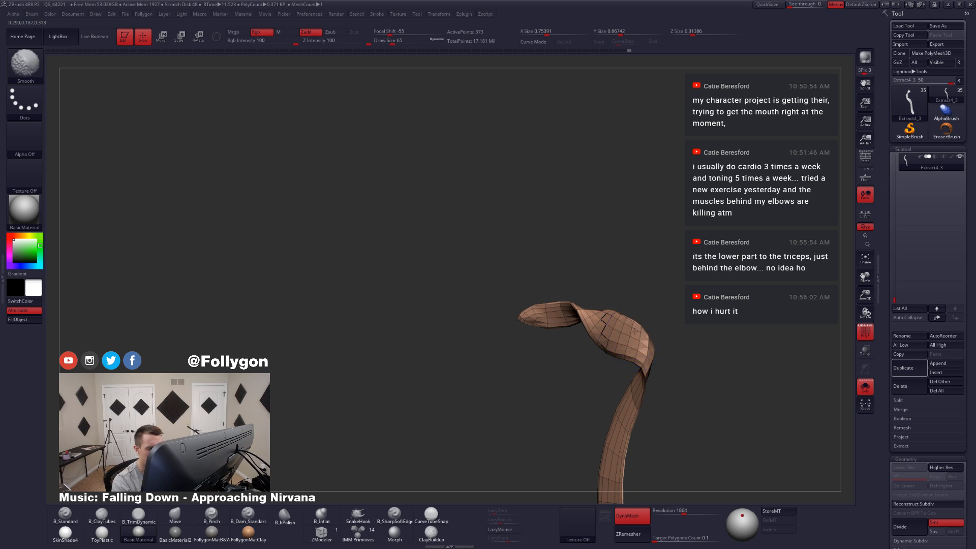
{"action": "right_click_drag", "start_coordinate": [635, 356], "coordinate": [658, 362]}
Step: Toggle BackfaceMask and reshape the fold at the tail's bend with the Move brush, using draw sizes 74 and 62
{"action": "key", "text": "s"}
{"action": "left_click_drag", "start_coordinate": [634, 359], "coordinate": [638, 359]}
{"action": "right_click_drag", "start_coordinate": [656, 364], "coordinate": [625, 367]}
{"action": "key", "text": "ctrl+shift+f"}
{"action": "left_click", "coordinate": [630, 313]}
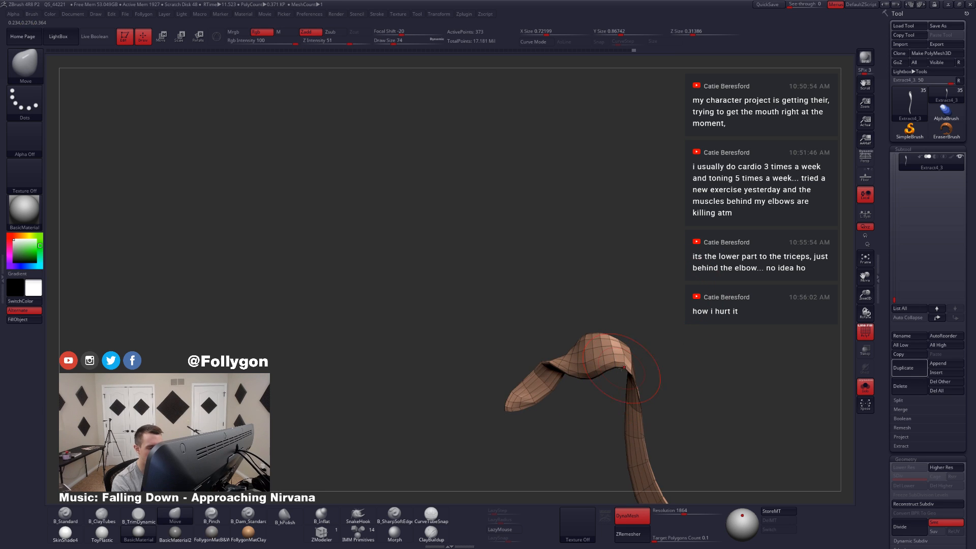
{"action": "key", "text": "s"}
{"action": "left_click_drag", "start_coordinate": [623, 371], "coordinate": [618, 371]}
{"action": "mouse_move", "coordinate": [629, 376]}
{"action": "right_mouse_down"}
{"action": "mouse_move", "coordinate": [616, 371]}
{"action": "mouse_move", "coordinate": [592, 406]}
{"action": "right_mouse_up"}
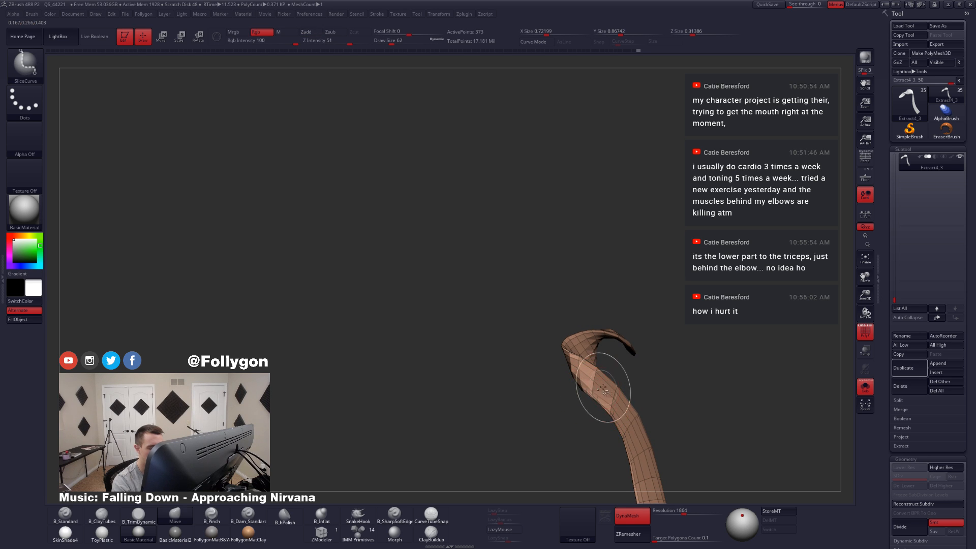
Step: Toggle BackfaceMask and even out the tail's arch with the Move brush at draw size 87
{"action": "key", "text": "ctrl+f"}
{"action": "key", "text": "ctrl+f"}
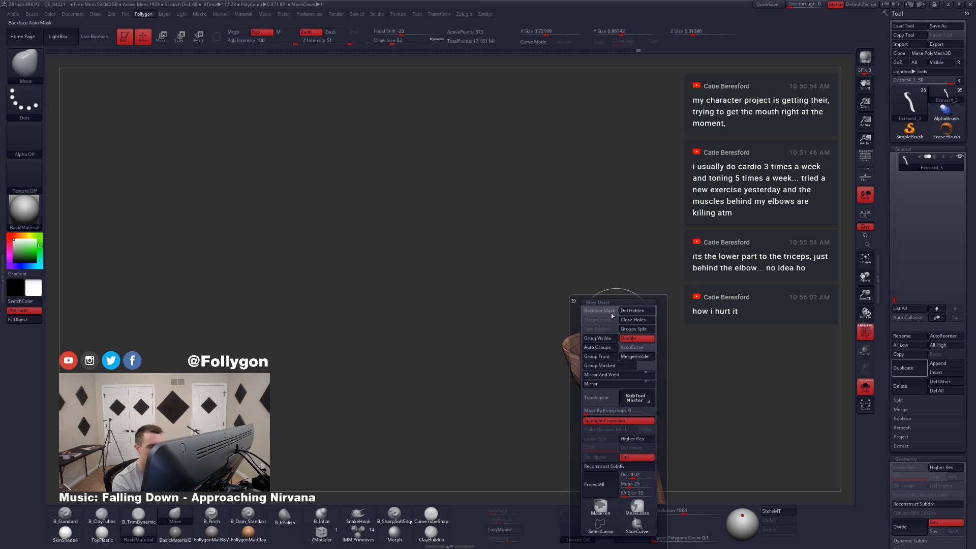
{"action": "key", "text": "s"}
{"action": "left_click_drag", "start_coordinate": [597, 380], "coordinate": [602, 379]}
{"action": "mouse_move", "coordinate": [602, 379]}
{"action": "right_mouse_down"}
{"action": "mouse_move", "coordinate": [615, 388]}
{"action": "mouse_move", "coordinate": [598, 378]}
{"action": "right_mouse_up"}
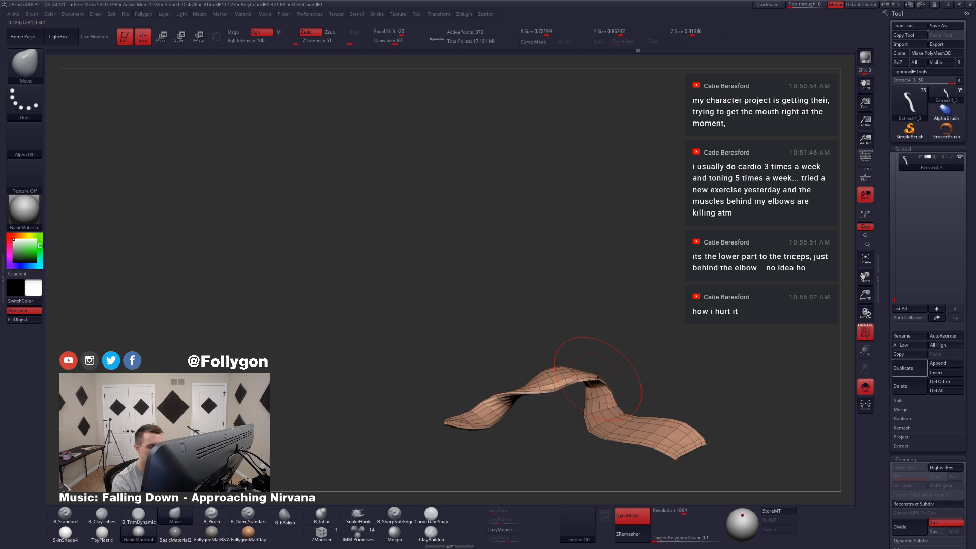
{"action": "key", "text": "ctrl+f"}
{"action": "left_click", "coordinate": [599, 313]}
Step: Round the tail's arch with the Move brush at draw size 90 and subdivide the tail to level 3
{"action": "key", "text": "s"}
{"action": "left_click_drag", "start_coordinate": [605, 335], "coordinate": [607, 334]}
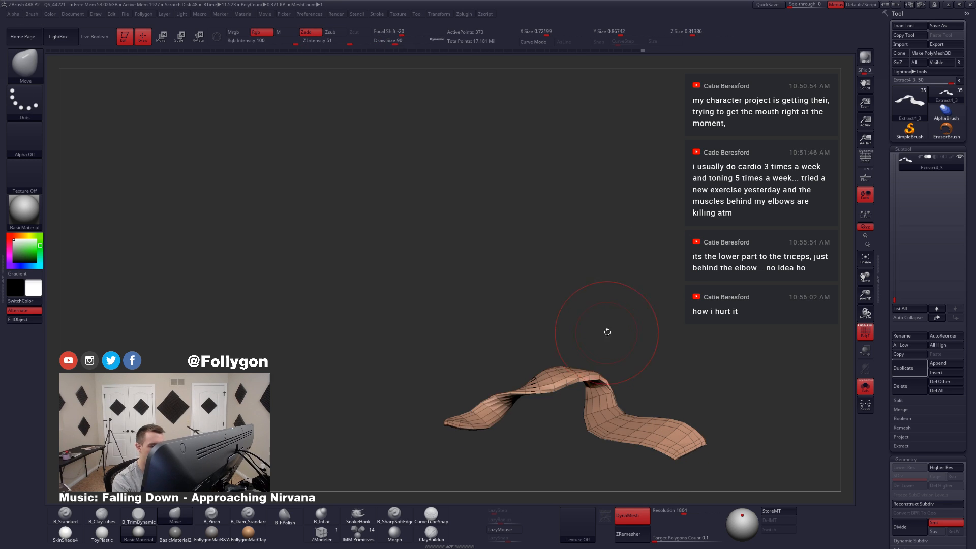
{"action": "right_click_drag", "start_coordinate": [599, 379], "coordinate": [592, 387]}
{"action": "left_click_drag", "start_coordinate": [593, 387], "coordinate": [565, 376], "text": "shift"}
{"action": "key", "text": "ctrl+d"}
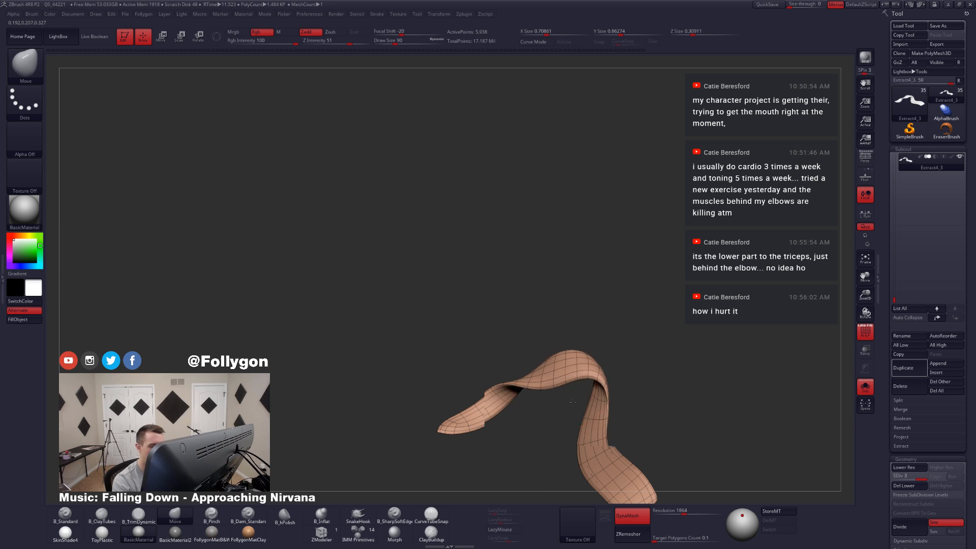
Step: Turn off the wireframe and reshape the tail's twist with the Move brush at draw size 77
{"action": "key", "text": "shift+f"}
{"action": "mouse_move", "coordinate": [585, 379]}
{"action": "right_mouse_down"}
{"action": "mouse_move", "coordinate": [601, 388]}
{"action": "mouse_move", "coordinate": [590, 405]}
{"action": "mouse_move", "coordinate": [615, 337]}
{"action": "right_mouse_up"}
{"action": "left_click_drag", "start_coordinate": [617, 337], "coordinate": [641, 397], "text": "shift"}
{"action": "mouse_move", "coordinate": [647, 442]}
{"action": "right_mouse_down", "text": "alt"}
{"action": "mouse_move", "coordinate": [656, 390]}
{"action": "mouse_move", "coordinate": [658, 401]}
{"action": "mouse_move", "coordinate": [671, 395]}
{"action": "mouse_move", "coordinate": [629, 330]}
{"action": "mouse_move", "coordinate": [640, 332]}
{"action": "right_mouse_up", "text": "alt"}
{"action": "key", "text": "shift+s"}
{"action": "key", "text": "space"}
{"action": "left_click_drag", "start_coordinate": [643, 333], "coordinate": [640, 333]}
{"action": "key", "text": "shift+s"}
{"action": "right_click_drag", "start_coordinate": [616, 330], "coordinate": [628, 310]}
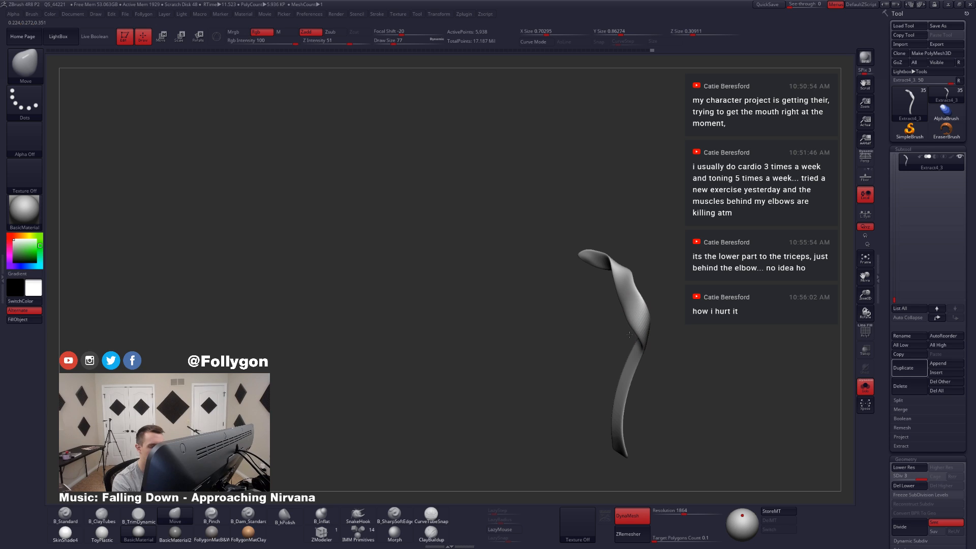
Step: Lasso-mask the tail around its twist and soften the mask's edge
{"action": "mouse_move", "coordinate": [629, 334]}
{"action": "left_mouse_down"}
{"action": "mouse_move", "coordinate": [646, 285]}
{"action": "mouse_move", "coordinate": [631, 247]}
{"action": "left_mouse_up"}
{"action": "key", "text": "ctrl"}
{"action": "mouse_move", "coordinate": [639, 293]}
{"action": "left_mouse_down", "text": "ctrl"}
{"action": "mouse_move", "coordinate": [707, 326]}
{"action": "mouse_move", "coordinate": [704, 315]}
{"action": "left_mouse_up", "text": "ctrl"}
{"action": "mouse_move", "coordinate": [667, 327]}
{"action": "right_mouse_down"}
{"action": "mouse_move", "coordinate": [648, 333]}
{"action": "mouse_move", "coordinate": [657, 334]}
{"action": "right_mouse_up"}
{"action": "key", "text": "ctrl"}
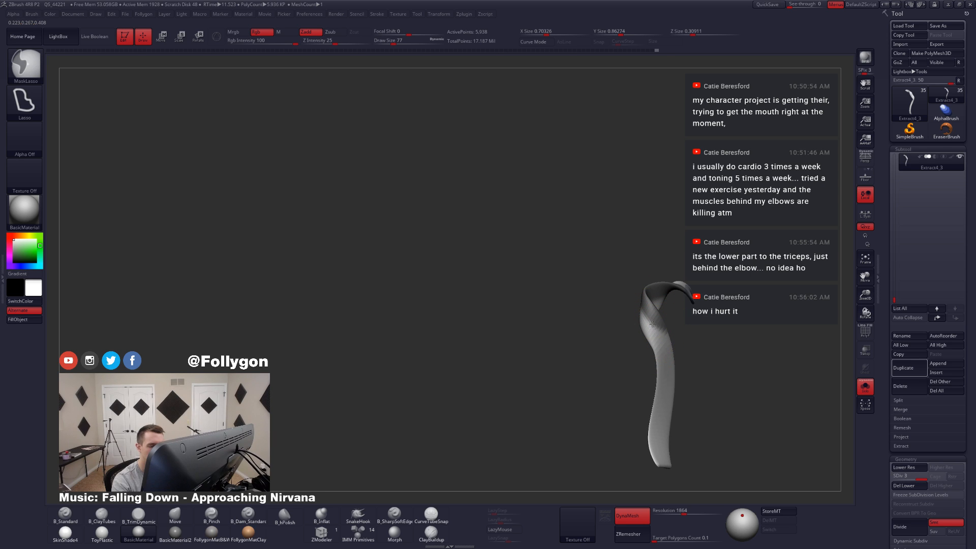
{"action": "mouse_move", "coordinate": [666, 463]}
{"action": "left_mouse_down", "text": "ctrl"}
{"action": "mouse_move", "coordinate": [776, 405]}
{"action": "mouse_move", "coordinate": [778, 376]}
{"action": "left_mouse_up", "text": "ctrl"}
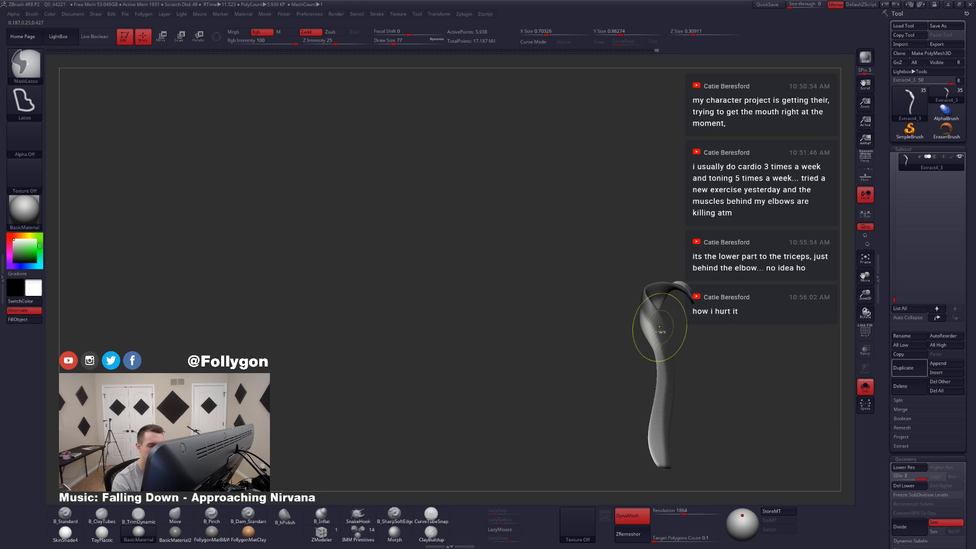
{"action": "right_click_drag", "start_coordinate": [663, 331], "coordinate": [678, 356]}
{"action": "left_click", "coordinate": [653, 346], "text": "ctrl"}
{"action": "left_click", "coordinate": [650, 344], "text": "ctrl"}
{"action": "left_click", "coordinate": [648, 349], "text": "ctrl"}
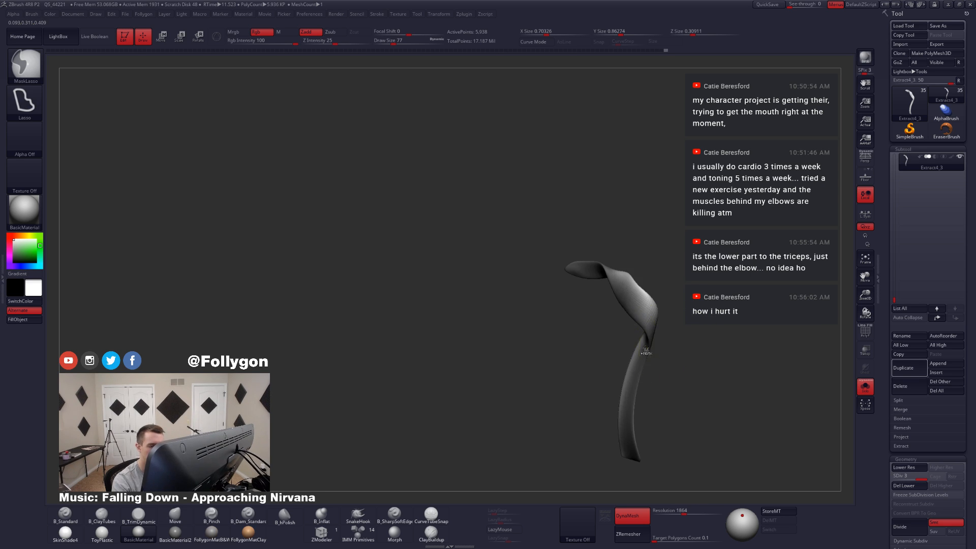
{"action": "left_click", "coordinate": [646, 350], "text": "ctrl"}
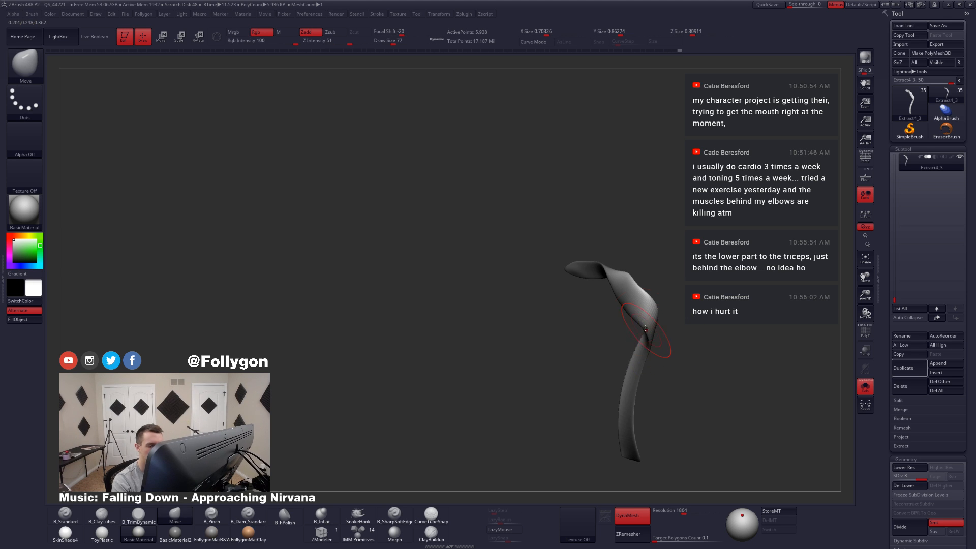
Step: Reshape the fold at the tail's twist with the Move brush, using draw sizes 108 and 104
{"action": "key", "text": "space"}
{"action": "right_click_drag", "start_coordinate": [652, 324], "coordinate": [641, 334]}
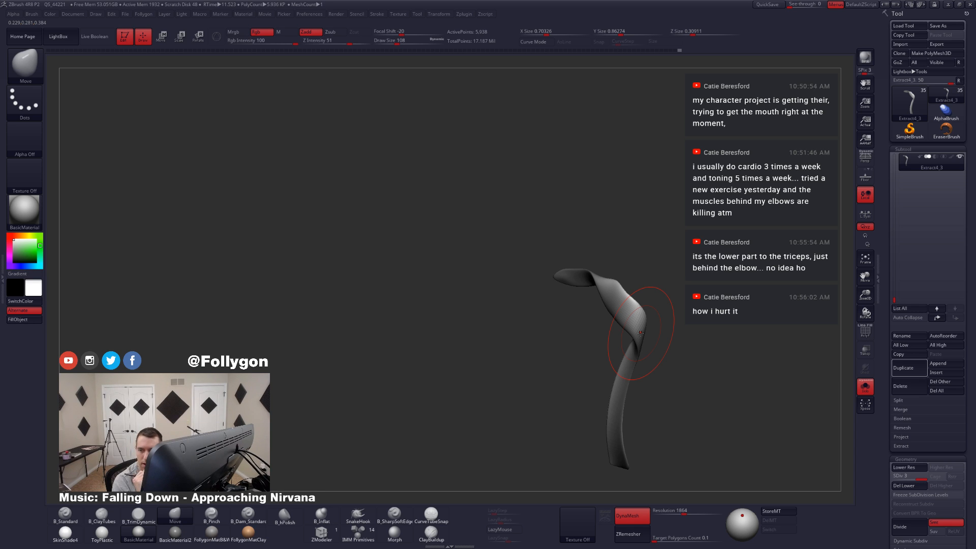
{"action": "mouse_move", "coordinate": [641, 333]}
{"action": "right_mouse_down"}
{"action": "mouse_move", "coordinate": [649, 320]}
{"action": "mouse_move", "coordinate": [649, 332]}
{"action": "mouse_move", "coordinate": [623, 308]}
{"action": "right_mouse_up"}
{"action": "key", "text": "space"}
{"action": "left_click", "coordinate": [644, 319]}
{"action": "key", "text": "space"}
{"action": "left_click", "coordinate": [647, 331]}
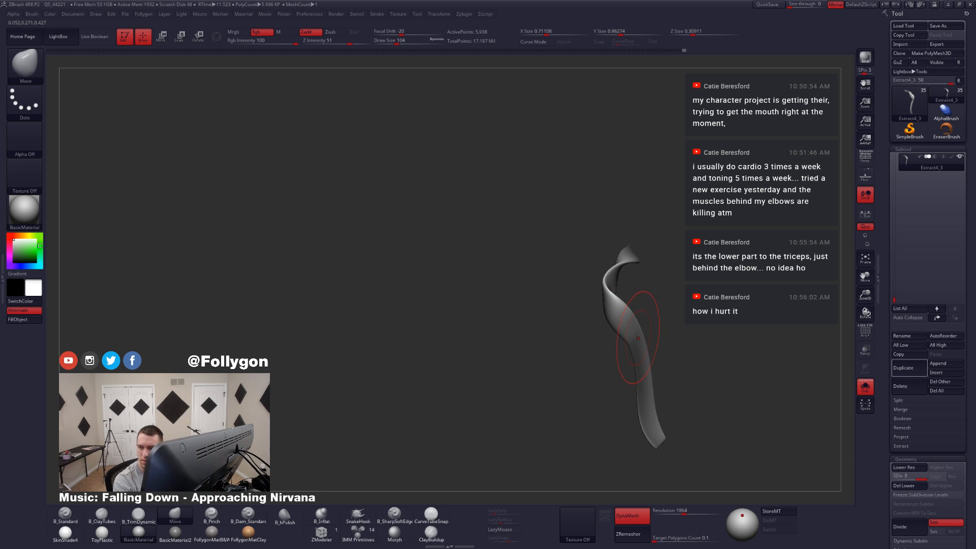
Step: Widen the curve through the tail's middle with the Move brush at draw size 116
{"action": "key", "text": "space"}
{"action": "left_click", "coordinate": [640, 328]}
{"action": "right_click_drag", "start_coordinate": [641, 328], "coordinate": [628, 335]}
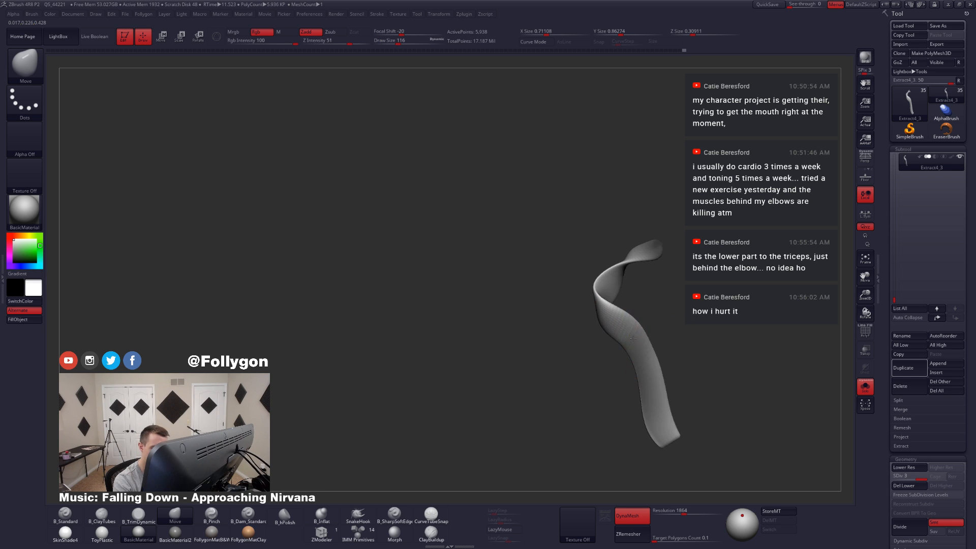
{"action": "left_click_drag", "start_coordinate": [630, 338], "coordinate": [643, 339]}
{"action": "mouse_move", "coordinate": [641, 337]}
{"action": "right_mouse_down"}
{"action": "mouse_move", "coordinate": [654, 325]}
{"action": "mouse_move", "coordinate": [623, 351]}
{"action": "mouse_move", "coordinate": [639, 329]}
{"action": "right_mouse_up"}
Step: Reduce the draw size to 80 and refine the tail's pointed bend with the Move brush
{"action": "key", "text": "space"}
{"action": "left_click", "coordinate": [640, 330]}
{"action": "left_click_drag", "start_coordinate": [634, 328], "coordinate": [629, 325]}
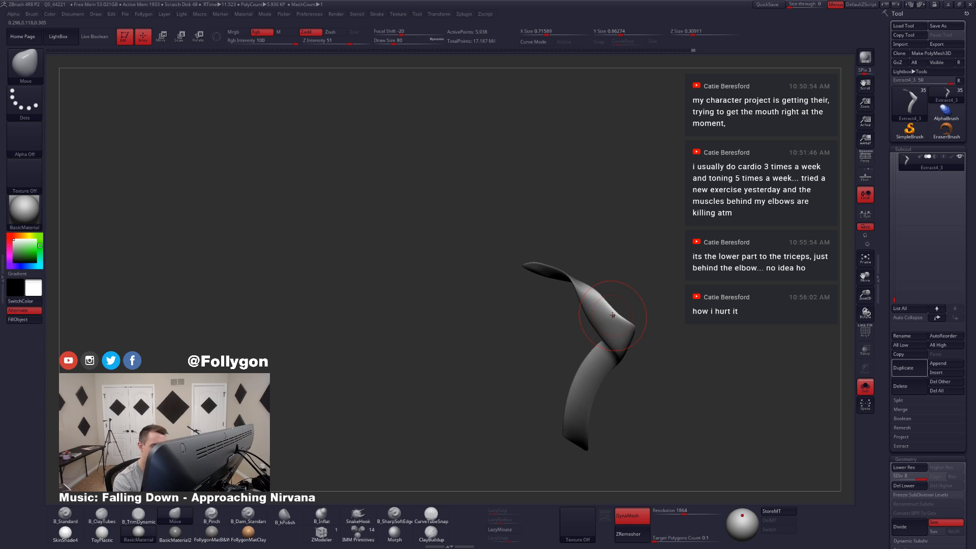
{"action": "right_click_drag", "start_coordinate": [620, 323], "coordinate": [619, 321]}
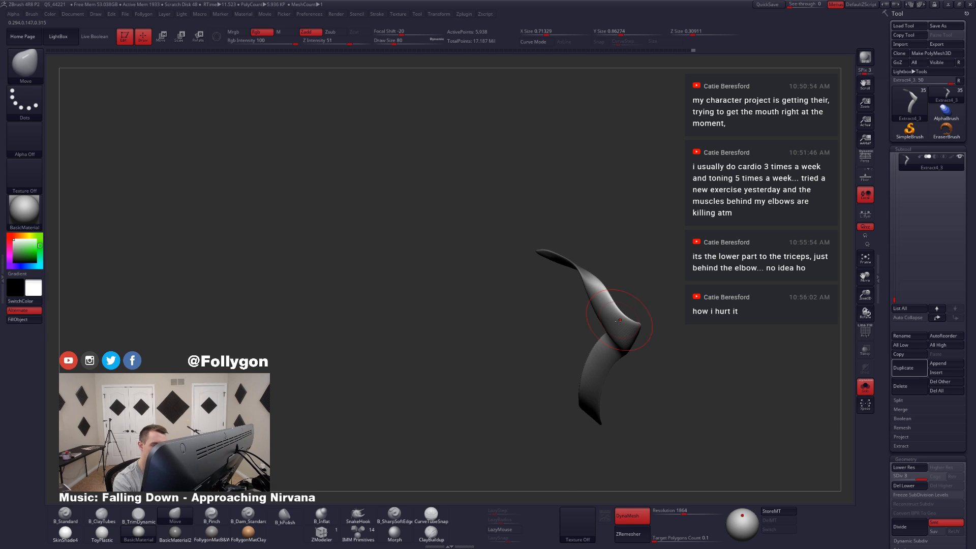
{"action": "left_click_drag", "start_coordinate": [620, 321], "coordinate": [624, 319]}
{"action": "mouse_move", "coordinate": [624, 320]}
{"action": "right_mouse_down"}
{"action": "mouse_move", "coordinate": [606, 362]}
{"action": "mouse_move", "coordinate": [608, 343]}
{"action": "mouse_move", "coordinate": [588, 355]}
{"action": "mouse_move", "coordinate": [546, 334]}
{"action": "right_mouse_up"}
Step: Show the full character and adjust the tail's flow behind the legs with the Move brush at draw size 108
{"action": "key", "text": "alt+s"}
{"action": "key", "text": "alt+s"}
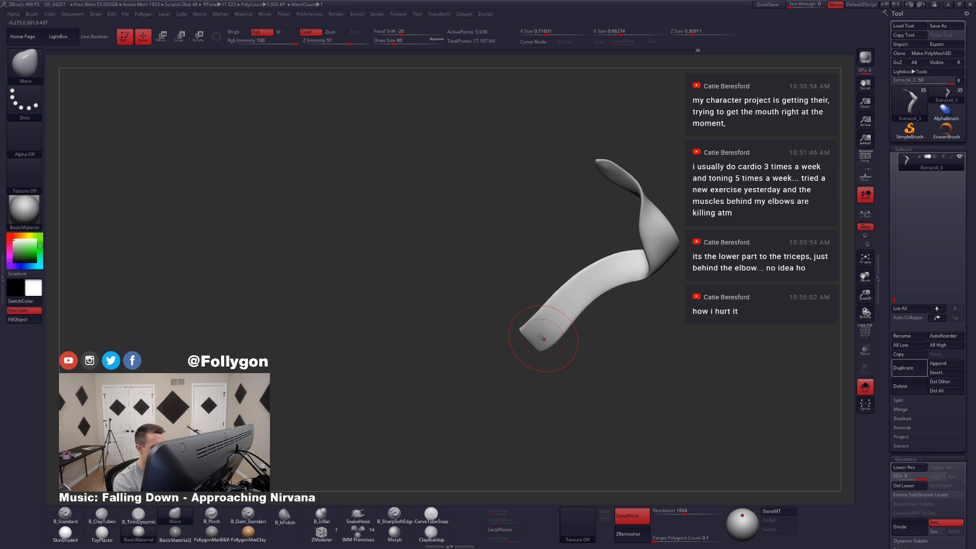
{"action": "key", "text": "ctrl+space"}
{"action": "key", "text": "alt+s"}
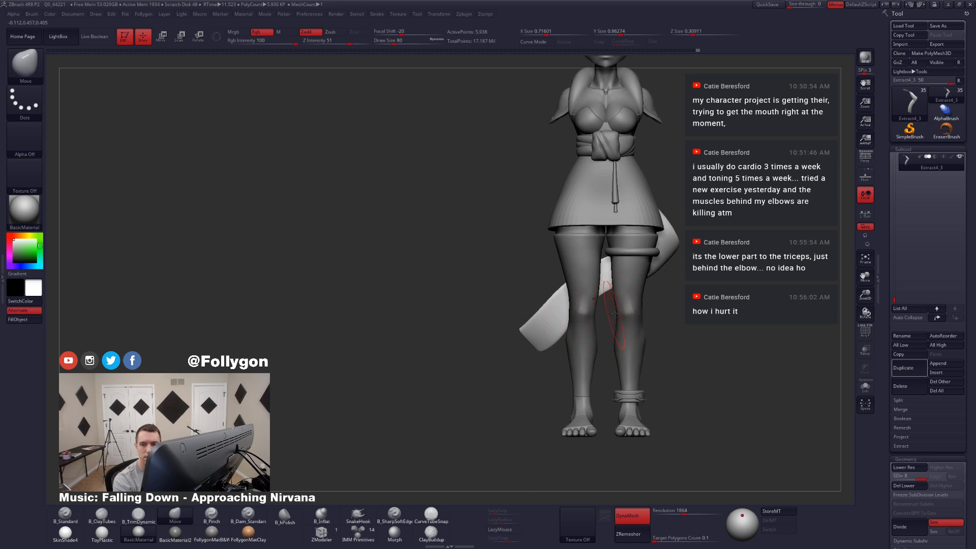
{"action": "right_click_drag", "start_coordinate": [614, 313], "coordinate": [586, 326]}
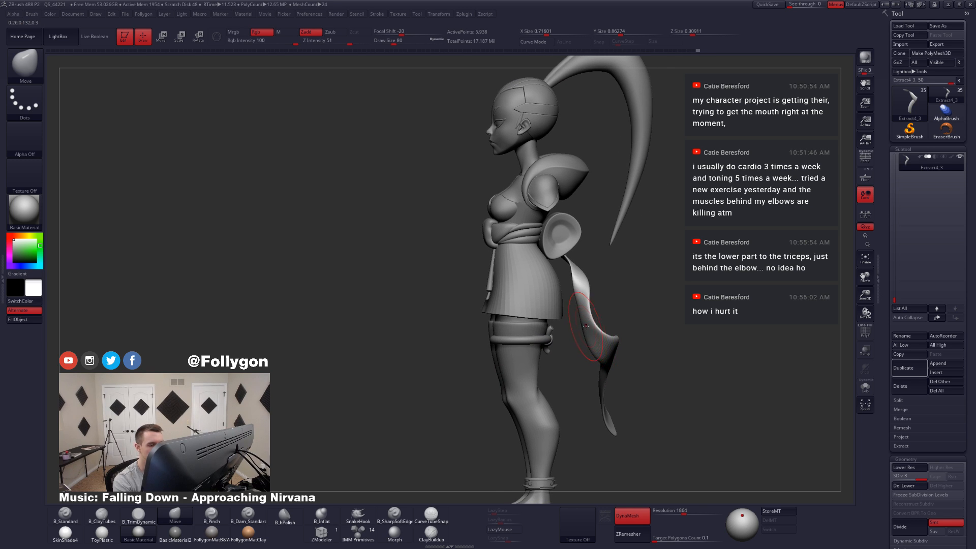
{"action": "key", "text": "ctrl+space"}
{"action": "left_click_drag", "start_coordinate": [586, 326], "coordinate": [589, 325]}
{"action": "right_click_drag", "start_coordinate": [577, 325], "coordinate": [549, 318]}
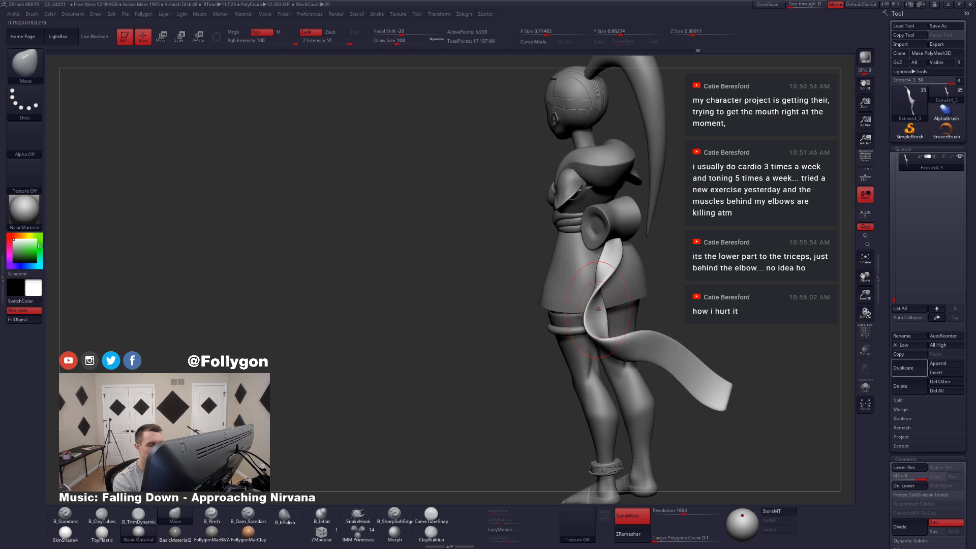
Step: Isolate the tail and reshape its upper section with the Move brush at draw size 65
{"action": "mouse_move", "coordinate": [603, 265]}
{"action": "right_mouse_down"}
{"action": "mouse_move", "coordinate": [574, 300]}
{"action": "mouse_move", "coordinate": [602, 285]}
{"action": "right_mouse_up"}
{"action": "key", "text": "alt+s"}
{"action": "key", "text": "space"}
{"action": "left_click_drag", "start_coordinate": [602, 285], "coordinate": [599, 284]}
{"action": "key", "text": "ctrl+space"}
{"action": "left_click", "coordinate": [611, 274]}
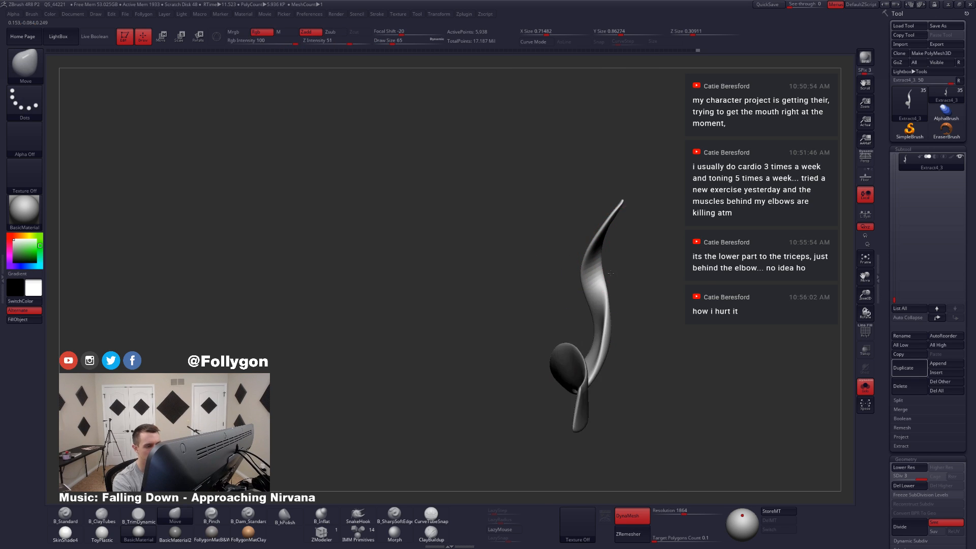
{"action": "mouse_move", "coordinate": [611, 274]}
{"action": "right_mouse_down"}
{"action": "mouse_move", "coordinate": [590, 233]}
{"action": "mouse_move", "coordinate": [586, 274]}
{"action": "mouse_move", "coordinate": [608, 312]}
{"action": "mouse_move", "coordinate": [573, 311]}
{"action": "mouse_move", "coordinate": [567, 323]}
{"action": "mouse_move", "coordinate": [598, 271]}
{"action": "mouse_move", "coordinate": [578, 285]}
{"action": "right_mouse_up"}
{"action": "left_click_drag", "start_coordinate": [573, 263], "coordinate": [576, 260]}
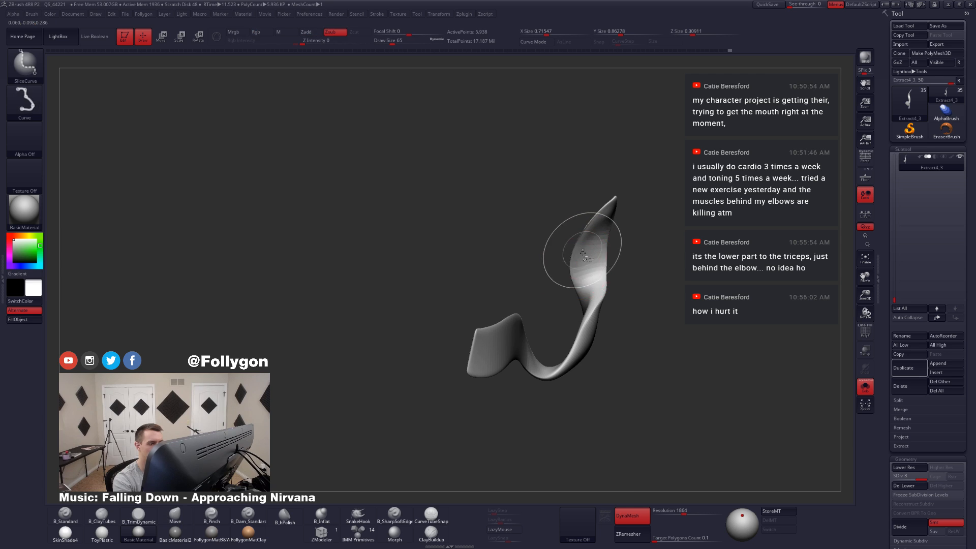
Step: Reduce the draw size to 51 and smooth the twist in the tail's upper section
{"action": "right_click", "coordinate": [584, 250]}
{"action": "mouse_move", "coordinate": [581, 276]}
{"action": "right_mouse_down"}
{"action": "mouse_move", "coordinate": [595, 282]}
{"action": "mouse_move", "coordinate": [592, 314]}
{"action": "right_mouse_up"}
{"action": "key", "text": "3"}
{"action": "key", "text": "2"}
{"action": "right_click", "coordinate": [590, 304]}
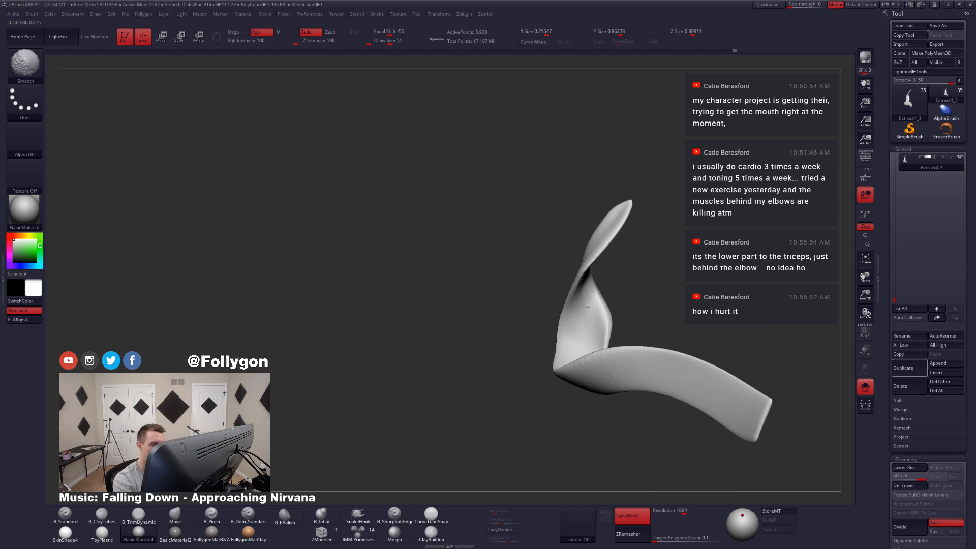
{"action": "left_click_drag", "start_coordinate": [593, 314], "coordinate": [590, 300], "text": "shift"}
{"action": "mouse_move", "coordinate": [590, 300]}
{"action": "right_mouse_down"}
{"action": "mouse_move", "coordinate": [603, 323]}
{"action": "mouse_move", "coordinate": [575, 343]}
{"action": "right_mouse_up"}
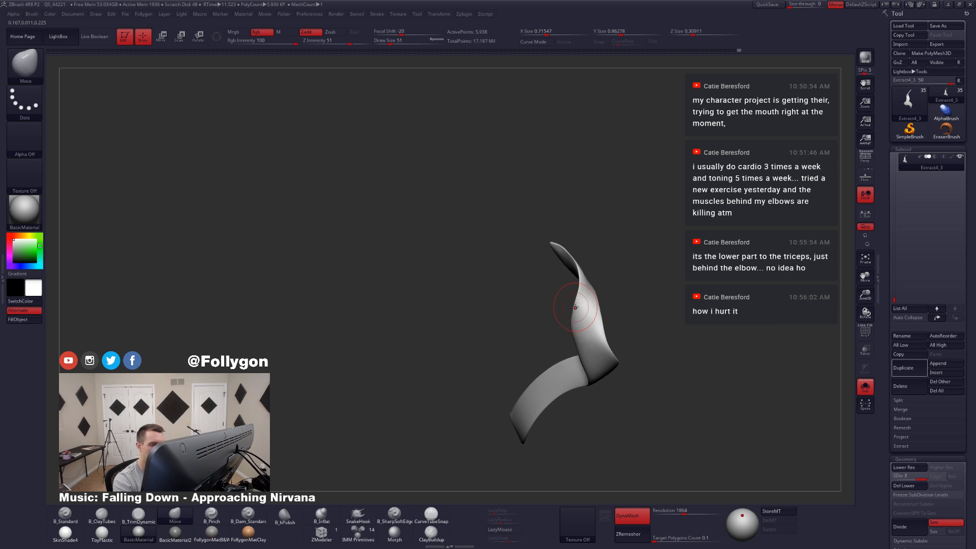
Step: Move the edges of the tail's upper section at draw size 56
{"action": "right_click", "coordinate": [579, 326]}
{"action": "left_click_drag", "start_coordinate": [576, 327], "coordinate": [582, 323]}
{"action": "right_click_drag", "start_coordinate": [569, 310], "coordinate": [583, 289]}
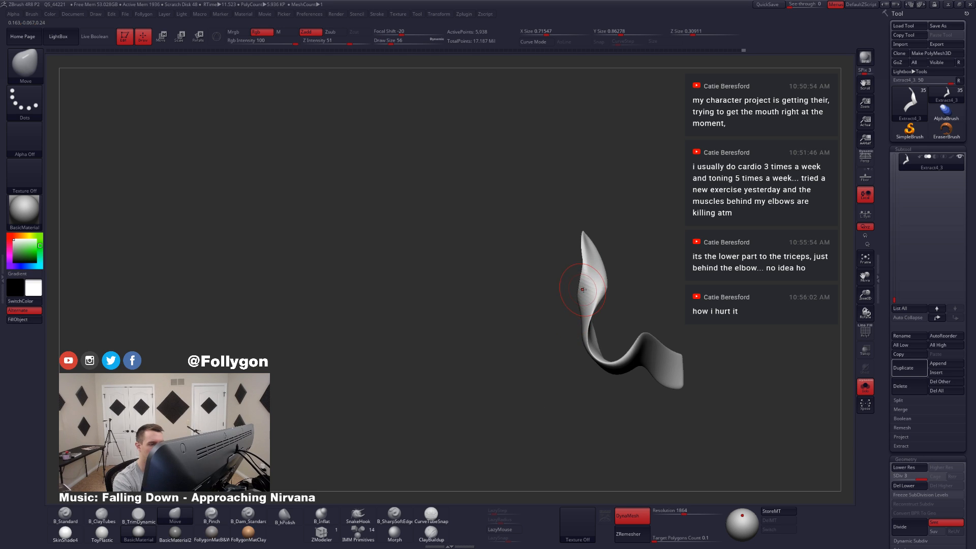
{"action": "right_click_drag", "start_coordinate": [584, 255], "coordinate": [590, 240]}
Step: Flatten the tail's upper end with the TrimDynamic brush
{"action": "key", "text": "3"}
{"action": "left_click_drag", "start_coordinate": [593, 236], "coordinate": [586, 241], "text": "shift"}
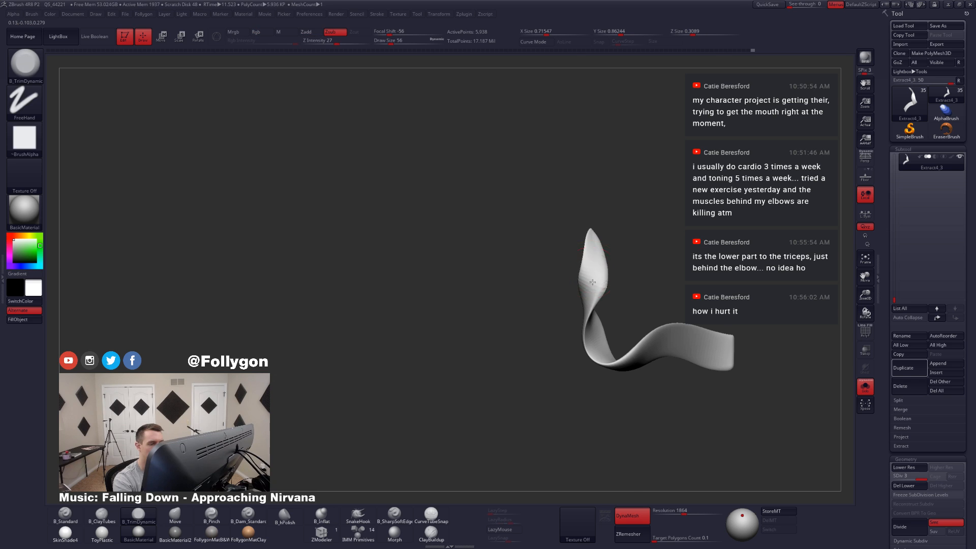
{"action": "right_click_drag", "start_coordinate": [590, 243], "coordinate": [592, 255]}
{"action": "right_click", "coordinate": [591, 274]}
{"action": "left_click_drag", "start_coordinate": [588, 276], "coordinate": [593, 276]}
Step: Switch to the Move brush at draw size 83 and reshape the tail's pointed upper end
{"action": "key", "text": "s"}
{"action": "key", "text": "4"}
{"action": "right_click_drag", "start_coordinate": [585, 263], "coordinate": [586, 265]}
{"action": "key", "text": "s"}
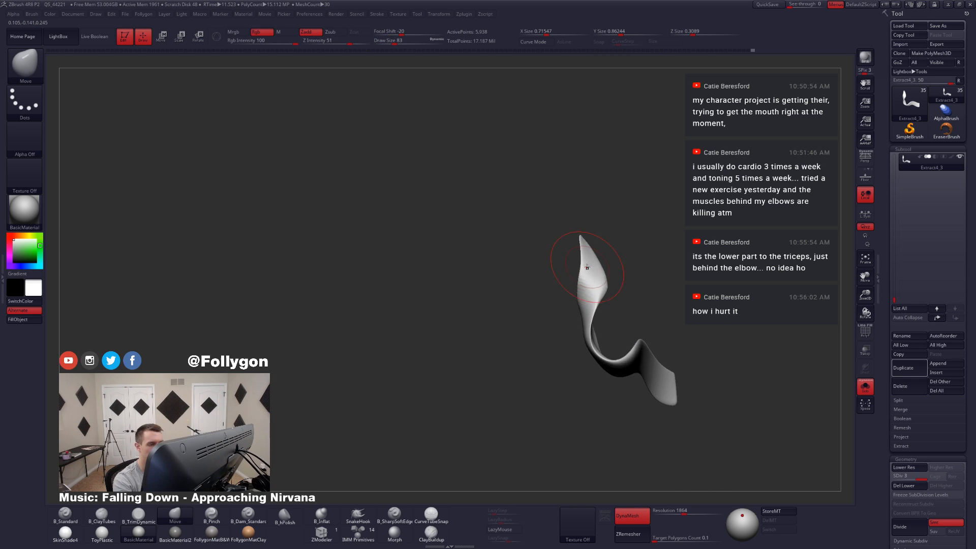
{"action": "right_click", "coordinate": [587, 265]}
{"action": "left_click_drag", "start_coordinate": [590, 265], "coordinate": [586, 264]}
{"action": "right_click_drag", "start_coordinate": [586, 264], "coordinate": [588, 259]}
{"action": "left_click_drag", "start_coordinate": [588, 260], "coordinate": [587, 261]}
{"action": "right_click_drag", "start_coordinate": [587, 260], "coordinate": [597, 259]}
Step: Reduce the draw size to 62 and widen and round the tail's upper end with the Move brush
{"action": "right_click", "coordinate": [596, 260]}
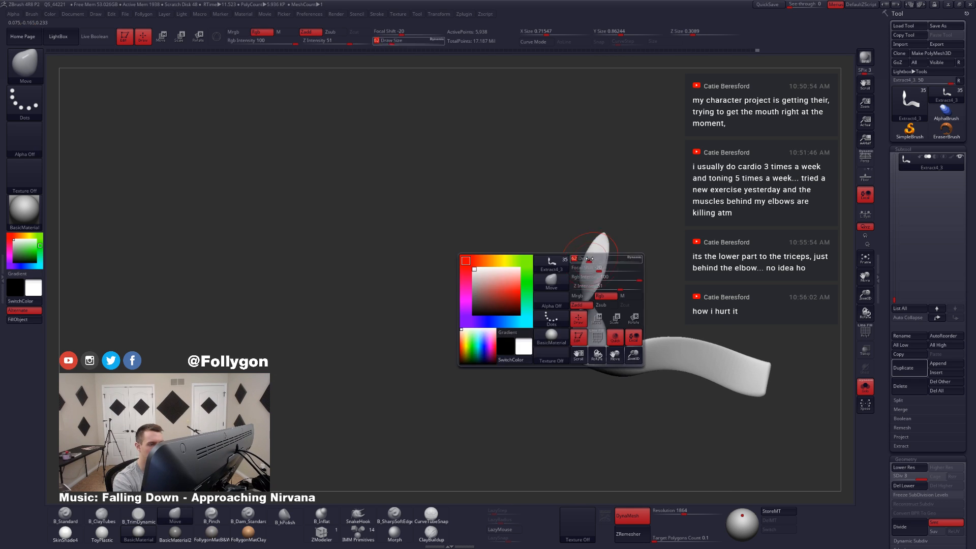
{"action": "left_click_drag", "start_coordinate": [596, 264], "coordinate": [599, 263]}
{"action": "right_click_drag", "start_coordinate": [599, 260], "coordinate": [586, 298], "text": "alt"}
{"action": "left_click_drag", "start_coordinate": [585, 297], "coordinate": [592, 294]}
{"action": "right_click_drag", "start_coordinate": [591, 293], "coordinate": [577, 282]}
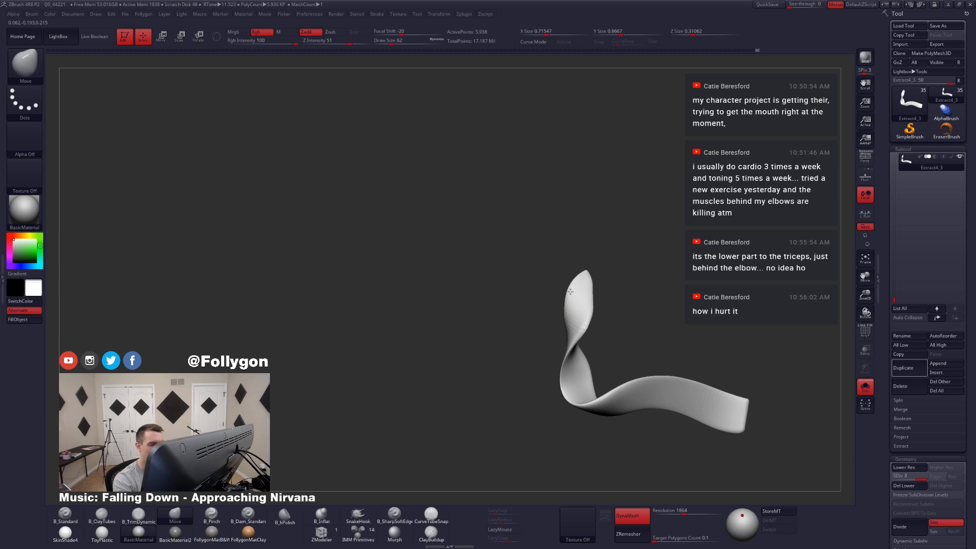
{"action": "right_click_drag", "start_coordinate": [594, 331], "coordinate": [576, 342]}
{"action": "left_click_drag", "start_coordinate": [579, 318], "coordinate": [575, 316]}
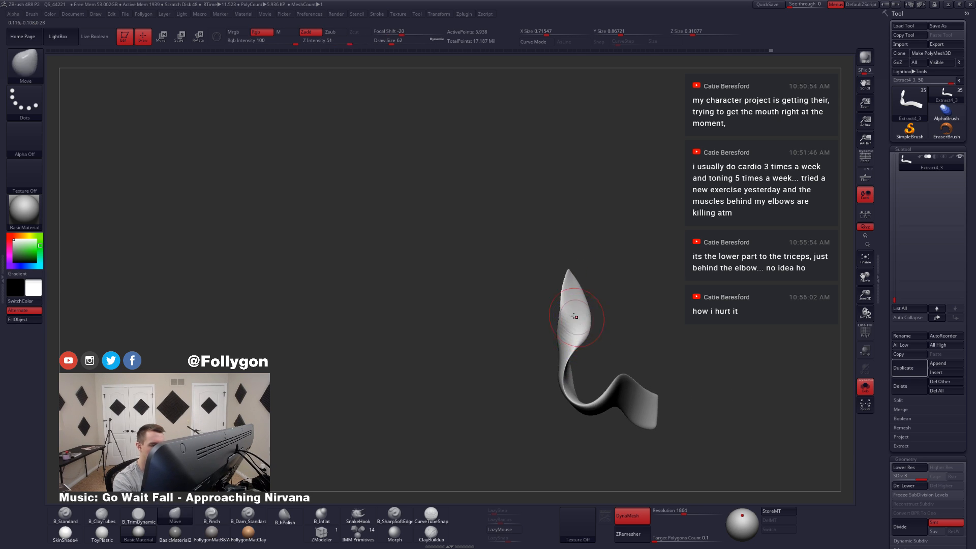
{"action": "right_click_drag", "start_coordinate": [575, 315], "coordinate": [583, 313]}
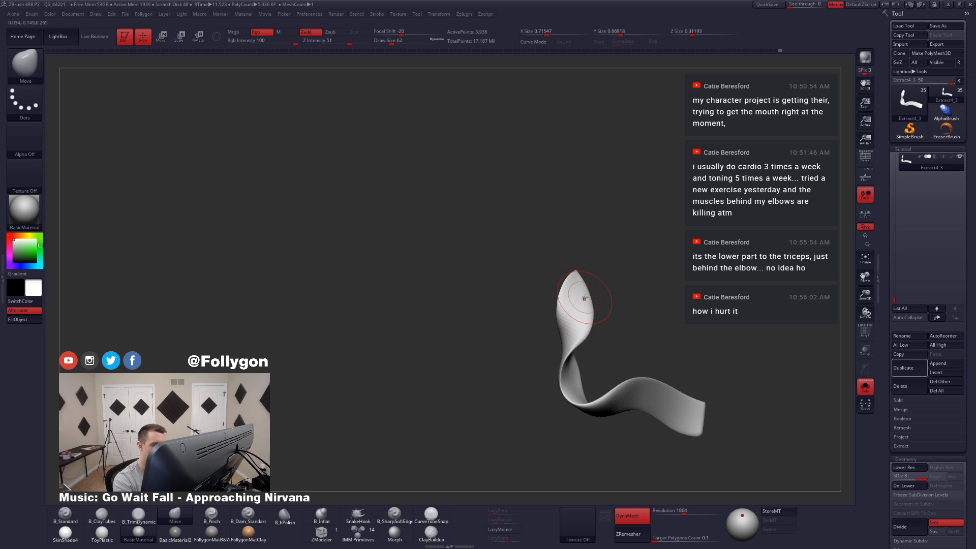
{"action": "mouse_move", "coordinate": [587, 278]}
{"action": "right_mouse_down"}
{"action": "mouse_move", "coordinate": [588, 321]}
{"action": "mouse_move", "coordinate": [567, 326]}
{"action": "right_mouse_up"}
Step: Show the full character, set the draw size to 158, and lasso-mask the tail's upper end with a softened edge
{"action": "key", "text": "alt+s"}
{"action": "key", "text": "space"}
{"action": "left_click_drag", "start_coordinate": [567, 325], "coordinate": [579, 324]}
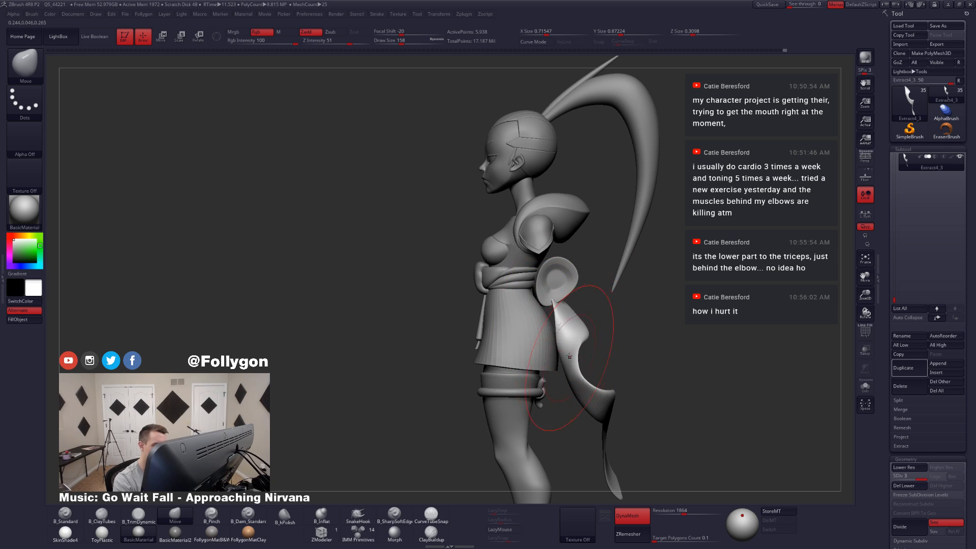
{"action": "mouse_move", "coordinate": [575, 347]}
{"action": "right_mouse_down"}
{"action": "mouse_move", "coordinate": [591, 349]}
{"action": "mouse_move", "coordinate": [573, 348]}
{"action": "right_mouse_up"}
{"action": "mouse_move", "coordinate": [586, 346]}
{"action": "left_mouse_down", "text": "ctrl"}
{"action": "mouse_move", "coordinate": [552, 337]}
{"action": "mouse_move", "coordinate": [612, 305]}
{"action": "left_mouse_up", "text": "ctrl"}
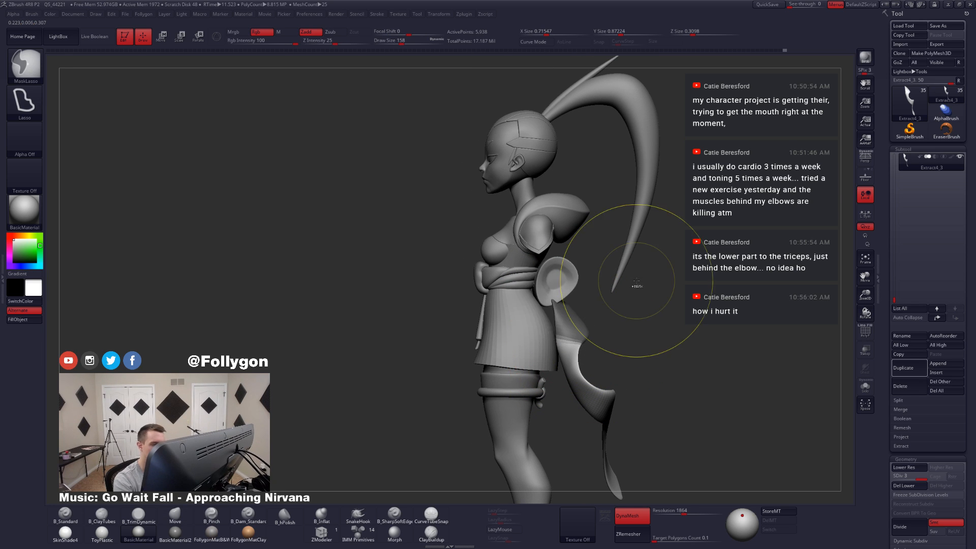
{"action": "key", "text": "alt+s"}
{"action": "left_click", "coordinate": [579, 328], "text": "ctrl"}
{"action": "left_click", "coordinate": [599, 322], "text": "ctrl"}
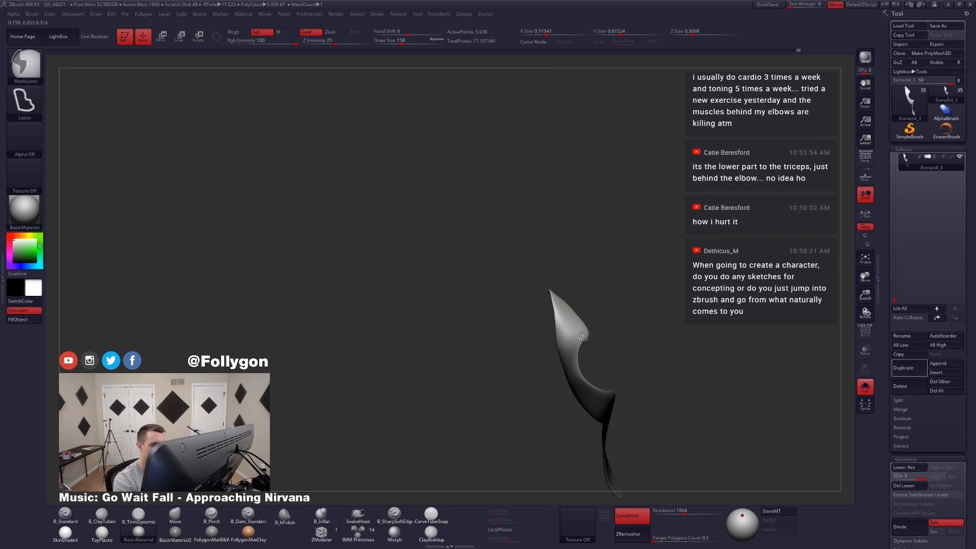
Step: Try to rotate the unmasked part of the tail
{"action": "key", "text": "r"}
{"action": "mouse_move", "coordinate": [569, 341]}
{"action": "left_mouse_down"}
{"action": "mouse_move", "coordinate": [620, 341]}
{"action": "mouse_move", "coordinate": [616, 324]}
{"action": "mouse_move", "coordinate": [563, 346]}
{"action": "mouse_move", "coordinate": [552, 331]}
{"action": "mouse_move", "coordinate": [610, 308]}
{"action": "mouse_move", "coordinate": [622, 313]}
{"action": "left_mouse_up"}
{"action": "key", "text": "alt+s"}
{"action": "key", "text": "ctrl+z"}
Step: Return to Draw mode and reposition the tail's bend with the Move brush at draw size 120
{"action": "key", "text": "q"}
{"action": "key", "text": "space"}
{"action": "left_click", "coordinate": [606, 328]}
{"action": "mouse_move", "coordinate": [606, 358]}
{"action": "left_mouse_down", "text": "shift"}
{"action": "mouse_move", "coordinate": [643, 354]}
{"action": "mouse_move", "coordinate": [629, 384]}
{"action": "left_mouse_up", "text": "shift"}
{"action": "right_click_drag", "start_coordinate": [623, 387], "coordinate": [660, 392]}
{"action": "key", "text": "alt+s"}
Step: Clear the mask and remesh the tail with DynaMesh at resolution 1864
{"action": "left_click_drag", "start_coordinate": [661, 389], "coordinate": [676, 393], "text": "ctrl"}
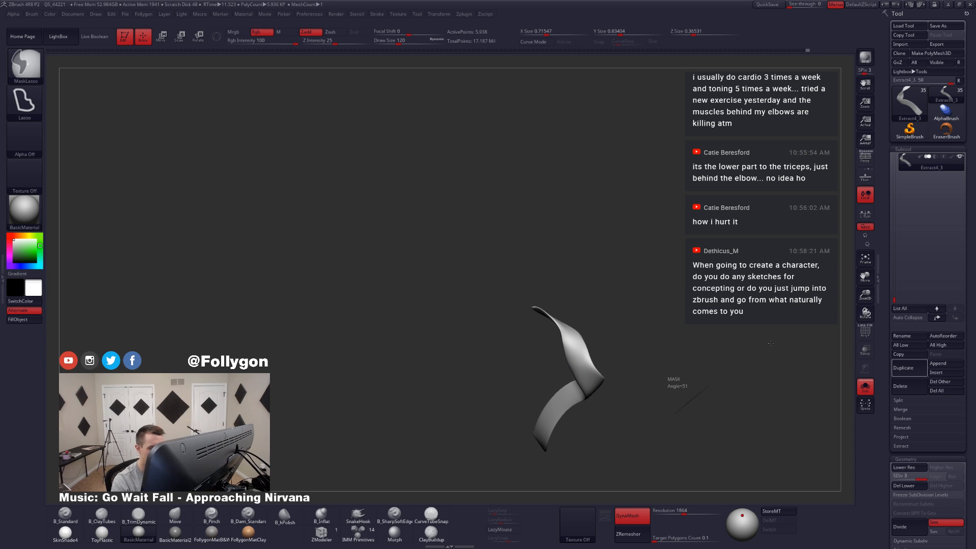
{"action": "right_click_drag", "start_coordinate": [585, 378], "coordinate": [589, 385], "text": "ctrl"}
{"action": "right_click_drag", "start_coordinate": [577, 338], "coordinate": [584, 386]}
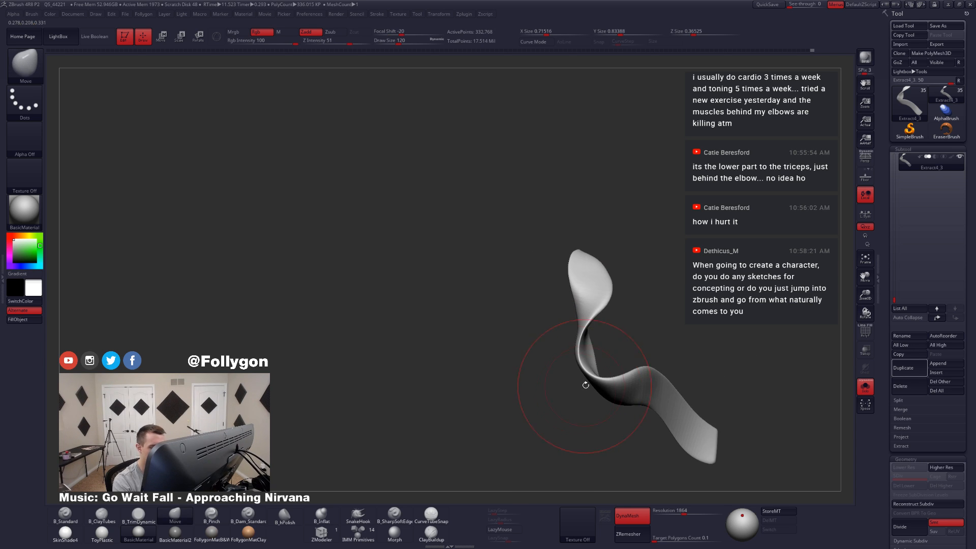
{"action": "key", "text": "ctrl+b"}
{"action": "left_click", "coordinate": [572, 312]}
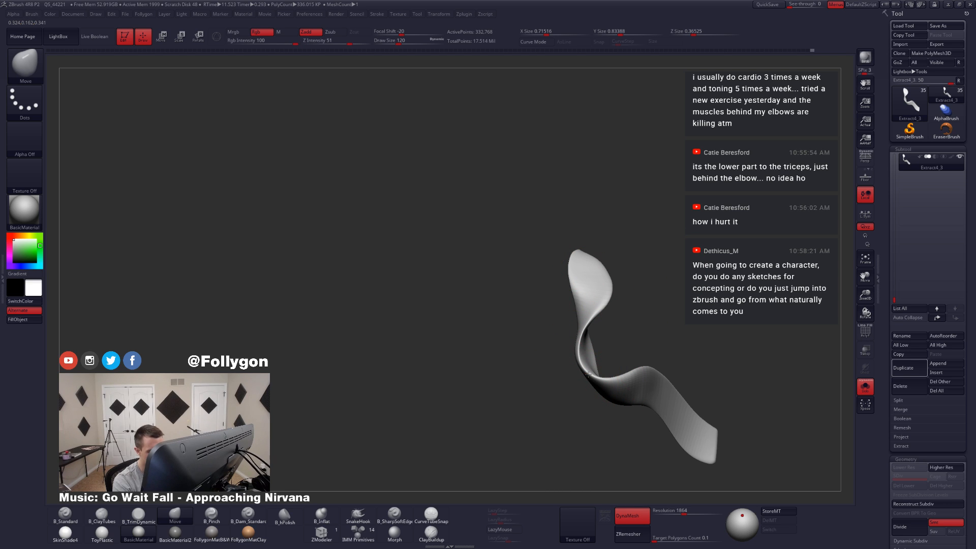
Step: Show the full character and reposition the tail's upper end below the back bow with the Move brush at draw size 77
{"action": "mouse_move", "coordinate": [605, 382]}
{"action": "right_mouse_down"}
{"action": "mouse_move", "coordinate": [597, 405]}
{"action": "mouse_move", "coordinate": [606, 349]}
{"action": "mouse_move", "coordinate": [648, 331]}
{"action": "mouse_move", "coordinate": [563, 349]}
{"action": "mouse_move", "coordinate": [559, 376]}
{"action": "mouse_move", "coordinate": [592, 363]}
{"action": "right_mouse_up"}
{"action": "key", "text": "shift+alt+s"}
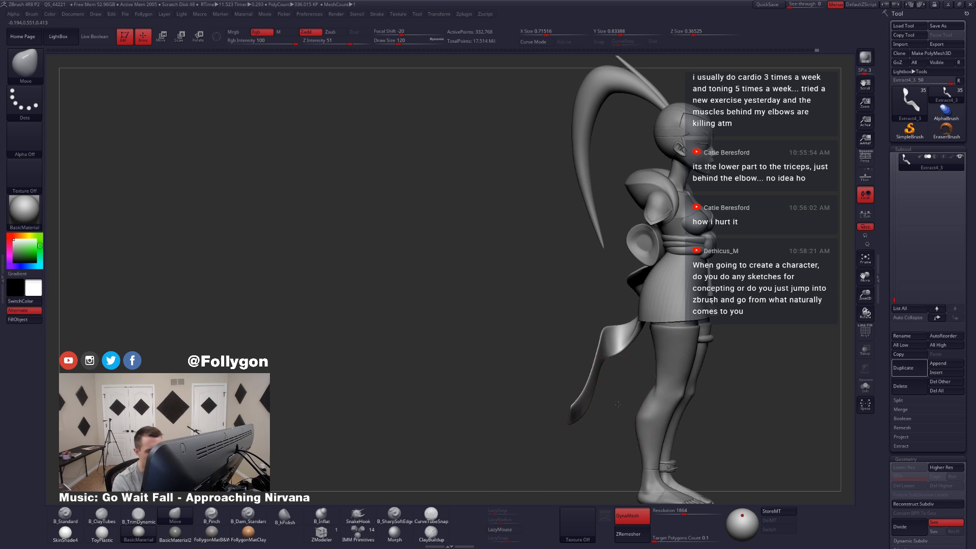
{"action": "right_click_drag", "start_coordinate": [608, 405], "coordinate": [621, 411], "text": "shift"}
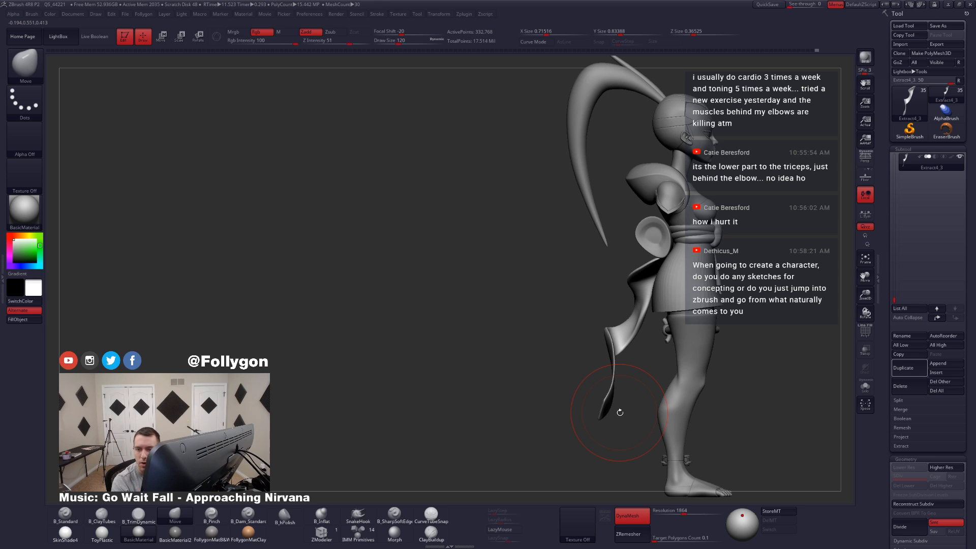
{"action": "right_click_drag", "start_coordinate": [620, 413], "coordinate": [638, 310]}
{"action": "key", "text": "ctrl+space"}
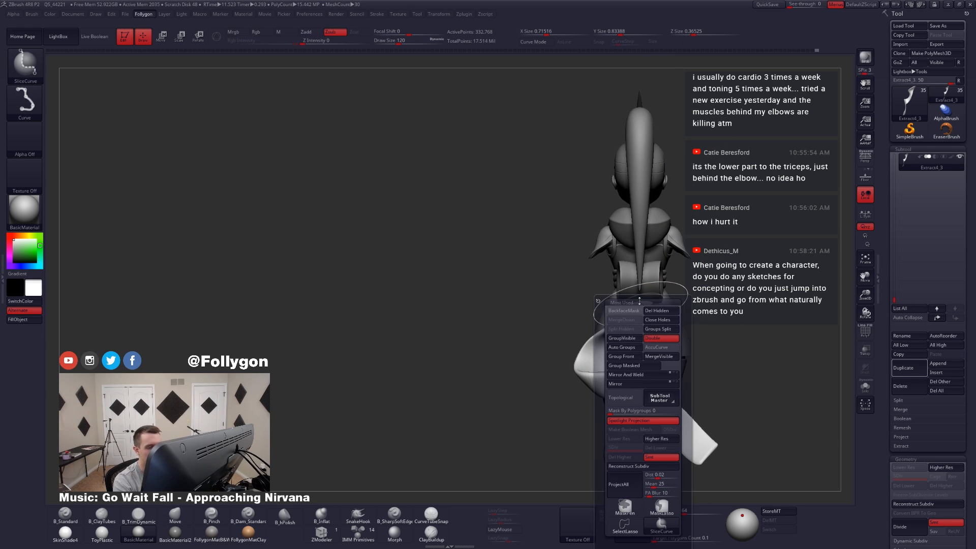
{"action": "left_click", "coordinate": [636, 310]}
{"action": "key", "text": "s"}
{"action": "left_click_drag", "start_coordinate": [641, 308], "coordinate": [636, 308]}
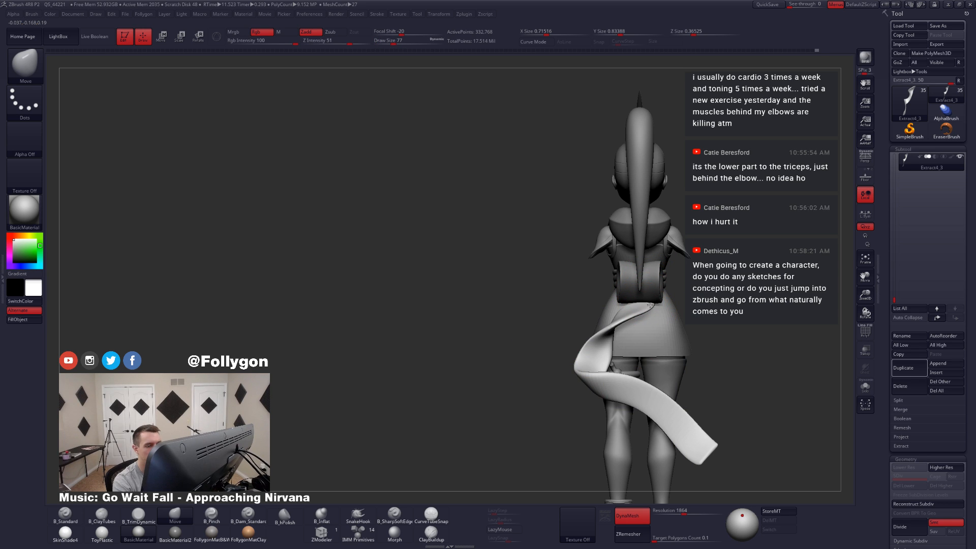
{"action": "mouse_move", "coordinate": [633, 297]}
{"action": "right_mouse_down"}
{"action": "mouse_move", "coordinate": [679, 385]}
{"action": "mouse_move", "coordinate": [703, 391]}
{"action": "mouse_move", "coordinate": [683, 402]}
{"action": "mouse_move", "coordinate": [712, 425]}
{"action": "mouse_move", "coordinate": [697, 384]}
{"action": "mouse_move", "coordinate": [658, 388]}
{"action": "mouse_move", "coordinate": [629, 377]}
{"action": "mouse_move", "coordinate": [666, 391]}
{"action": "mouse_move", "coordinate": [684, 373]}
{"action": "mouse_move", "coordinate": [652, 371]}
{"action": "right_mouse_up"}
Step: Isolate the tail and build up the inner surface of its fold with the ClayTubes brush at draw size 62
{"action": "key", "text": "shift+s"}
{"action": "key", "text": "space"}
{"action": "left_click_drag", "start_coordinate": [692, 319], "coordinate": [690, 320]}
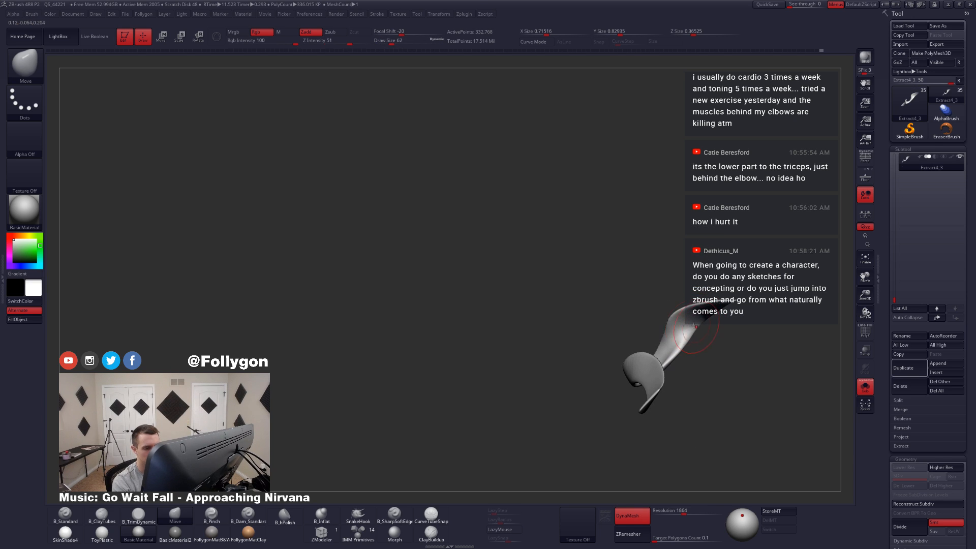
{"action": "key", "text": "b"}
{"action": "key", "text": "c"}
{"action": "key", "text": "t"}
{"action": "mouse_move", "coordinate": [658, 362]}
{"action": "right_mouse_down"}
{"action": "mouse_move", "coordinate": [678, 340]}
{"action": "mouse_move", "coordinate": [678, 349]}
{"action": "right_mouse_up"}
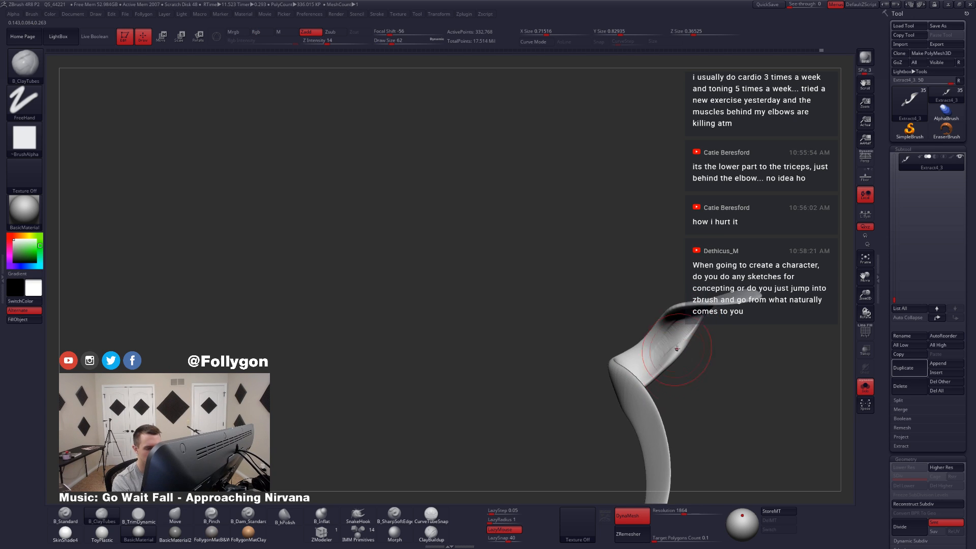
Step: Fill in the hollow inside the tail's fold with ClayTubes strokes at draw size 39
{"action": "key", "text": "space"}
{"action": "mouse_move", "coordinate": [681, 357]}
{"action": "left_mouse_down"}
{"action": "mouse_move", "coordinate": [701, 356]}
{"action": "mouse_move", "coordinate": [690, 342]}
{"action": "left_mouse_up"}
{"action": "key", "text": "space"}
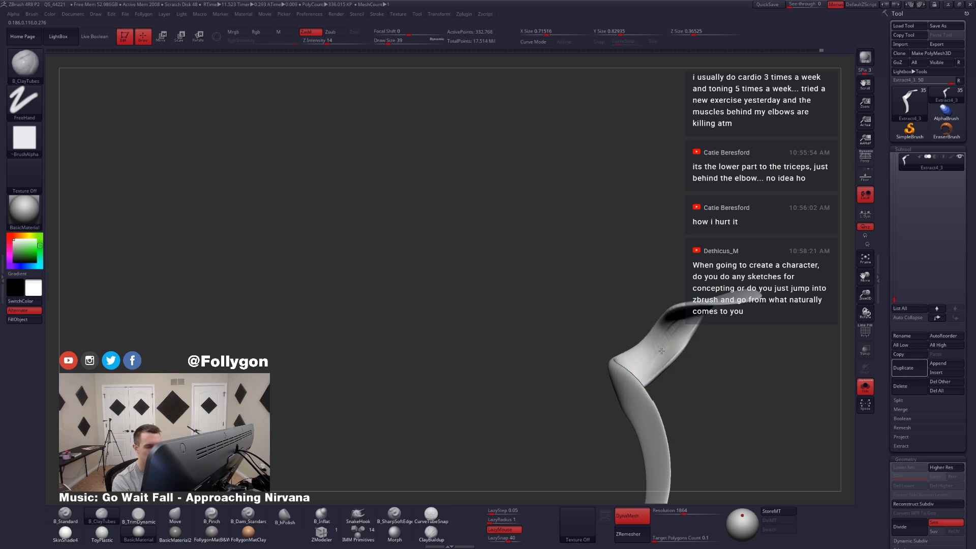
{"action": "mouse_move", "coordinate": [661, 351]}
{"action": "right_mouse_down"}
{"action": "mouse_move", "coordinate": [699, 306]}
{"action": "mouse_move", "coordinate": [677, 312]}
{"action": "right_mouse_up"}
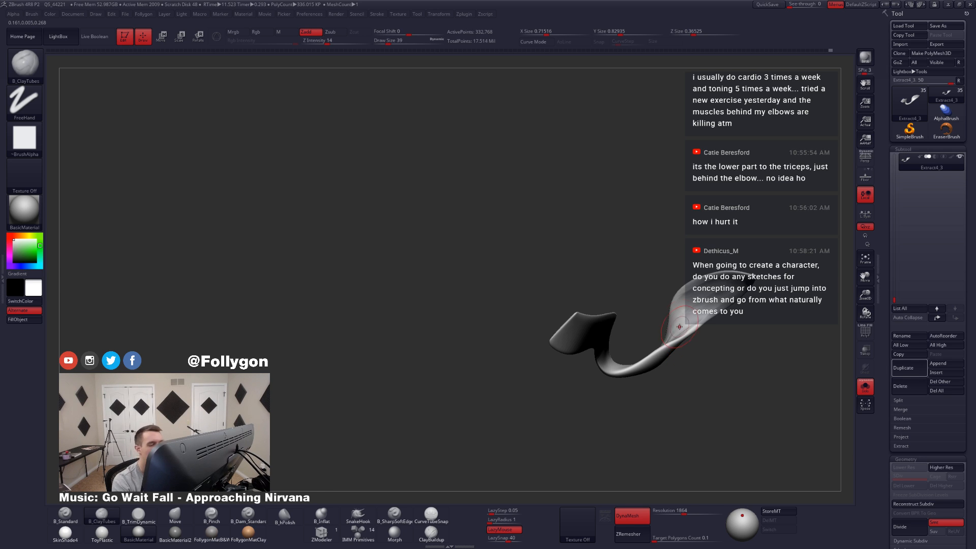
{"action": "mouse_move", "coordinate": [680, 327]}
{"action": "right_mouse_down", "text": "alt"}
{"action": "mouse_move", "coordinate": [608, 325]}
{"action": "mouse_move", "coordinate": [618, 292]}
{"action": "mouse_move", "coordinate": [629, 305]}
{"action": "right_mouse_up", "text": "alt"}
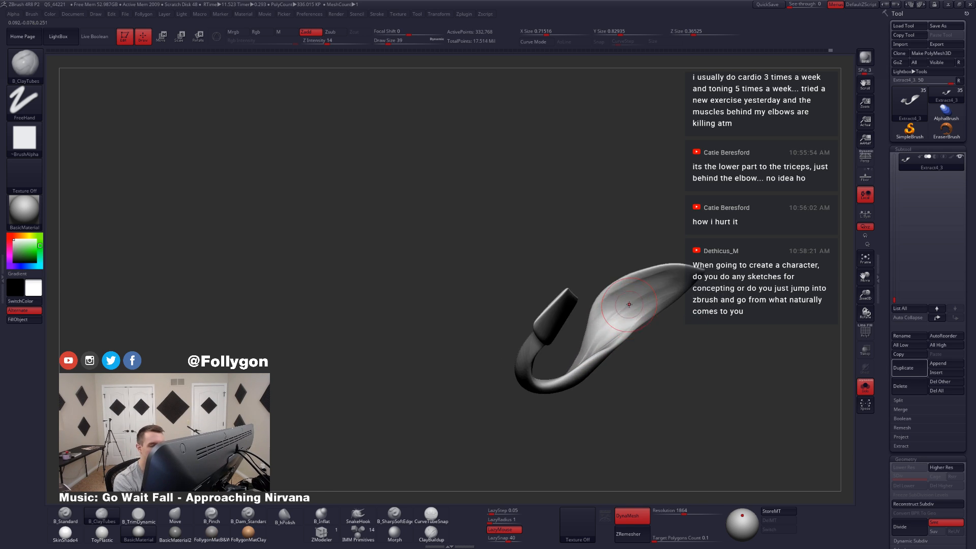
Step: Add volume along the wide inner face of the tail's upper section with ClayTubes at draw size 46
{"action": "key", "text": "space"}
{"action": "left_click_drag", "start_coordinate": [629, 304], "coordinate": [631, 305]}
{"action": "left_click_drag", "start_coordinate": [687, 269], "coordinate": [602, 307]}
{"action": "mouse_move", "coordinate": [608, 298]}
{"action": "right_mouse_down"}
{"action": "mouse_move", "coordinate": [629, 329]}
{"action": "mouse_move", "coordinate": [613, 353]}
{"action": "mouse_move", "coordinate": [629, 323]}
{"action": "right_mouse_up"}
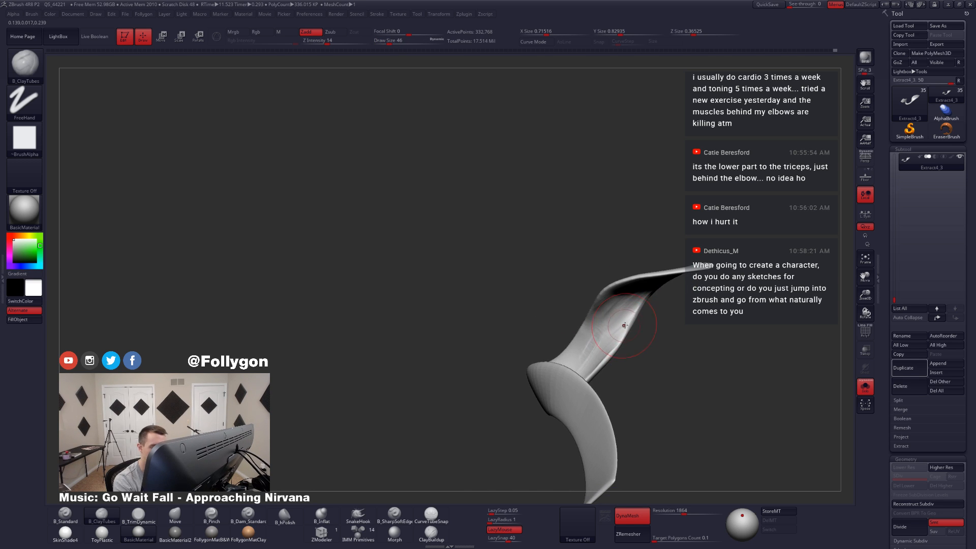
Step: Refine the inside of the tail's fold with ClayTubes at draw size 35 and smooth the strokes
{"action": "key", "text": "space"}
{"action": "left_click_drag", "start_coordinate": [632, 322], "coordinate": [629, 322]}
{"action": "mouse_move", "coordinate": [630, 322]}
{"action": "right_mouse_down"}
{"action": "mouse_move", "coordinate": [612, 307]}
{"action": "mouse_move", "coordinate": [655, 307]}
{"action": "mouse_move", "coordinate": [643, 305]}
{"action": "mouse_move", "coordinate": [618, 359]}
{"action": "right_mouse_up"}
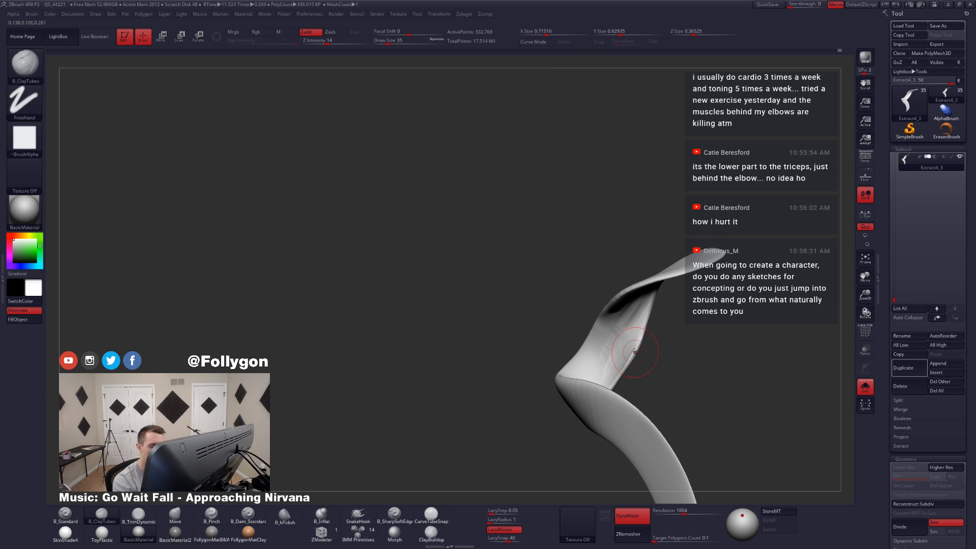
{"action": "key", "text": "shift"}
{"action": "left_click_drag", "start_coordinate": [611, 307], "coordinate": [643, 285], "text": "shift"}
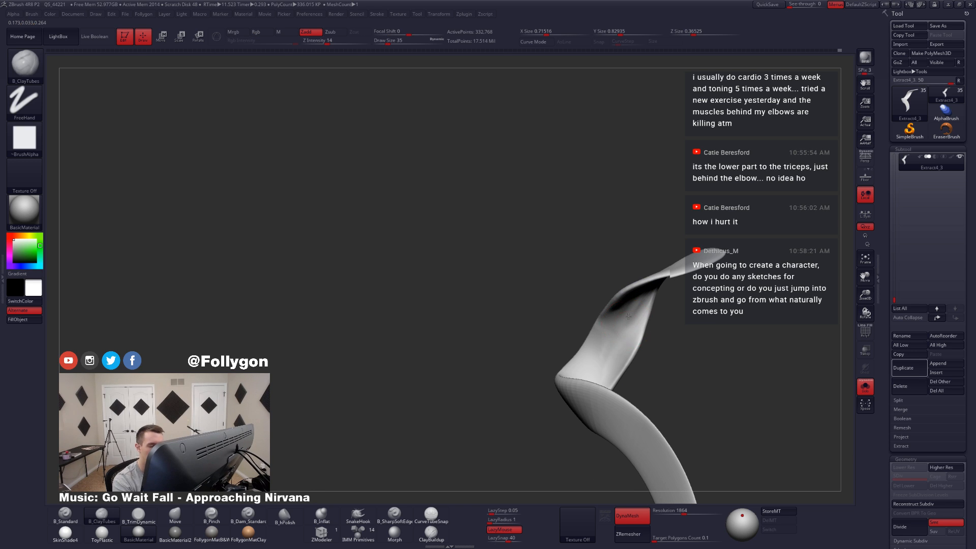
{"action": "right_click_drag", "start_coordinate": [635, 315], "coordinate": [623, 351]}
Step: Smooth the tail's fold at draw size 31, switch to the Pinch brush and show the full character again
{"action": "key", "text": "space"}
{"action": "left_click_drag", "start_coordinate": [641, 338], "coordinate": [637, 338]}
{"action": "mouse_move", "coordinate": [613, 351]}
{"action": "right_mouse_down"}
{"action": "mouse_move", "coordinate": [636, 342]}
{"action": "mouse_move", "coordinate": [620, 291]}
{"action": "mouse_move", "coordinate": [608, 344]}
{"action": "mouse_move", "coordinate": [643, 321]}
{"action": "mouse_move", "coordinate": [660, 276]}
{"action": "right_mouse_up"}
{"action": "key", "text": "4"}
{"action": "key", "text": "5"}
{"action": "key", "text": "shift"}
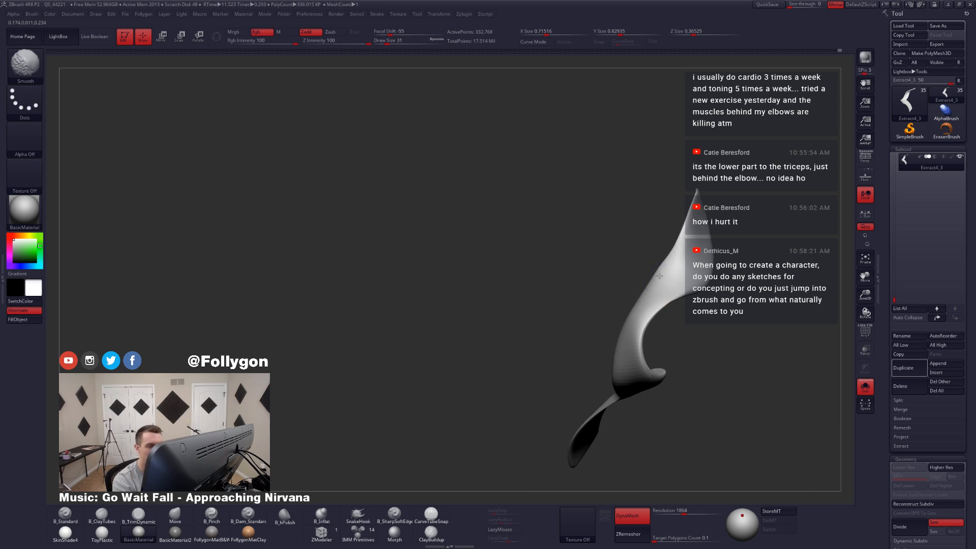
{"action": "key", "text": "shift+s"}
{"action": "right_click_drag", "start_coordinate": [634, 321], "coordinate": [641, 339]}
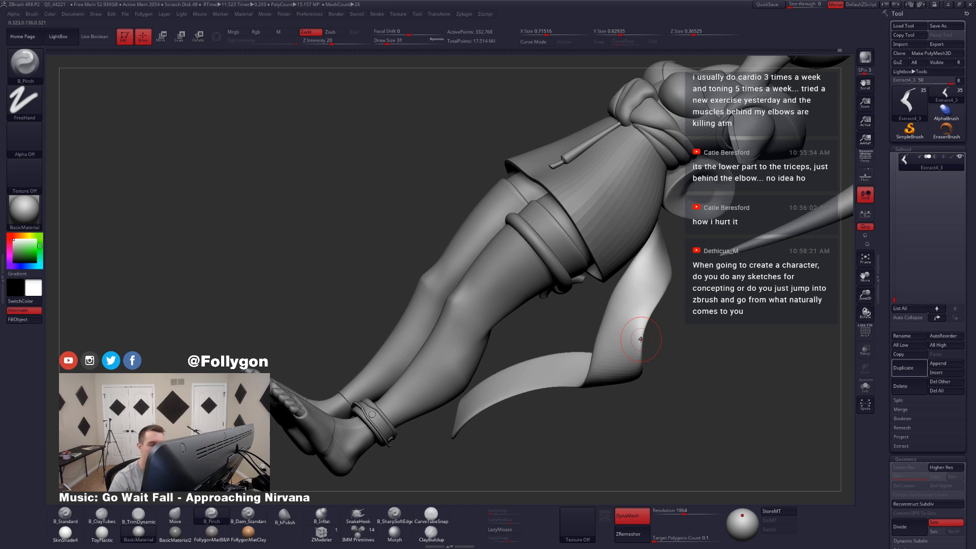
Step: Check the tail from front and back, and reshape its upper end with the Move brush at draw size 56
{"action": "right_click_drag", "start_coordinate": [601, 304], "coordinate": [597, 341]}
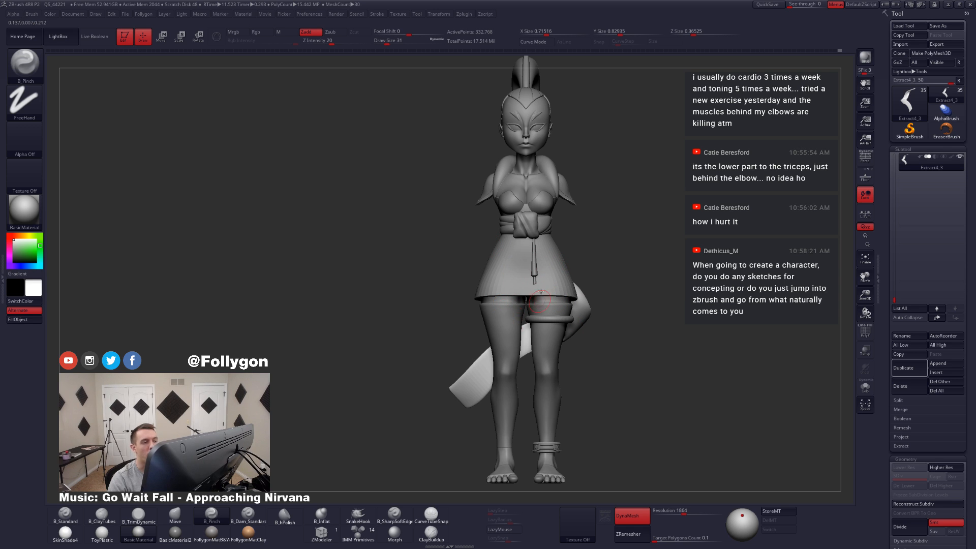
{"action": "left_click_drag", "start_coordinate": [578, 344], "coordinate": [632, 342]}
{"action": "key", "text": "space"}
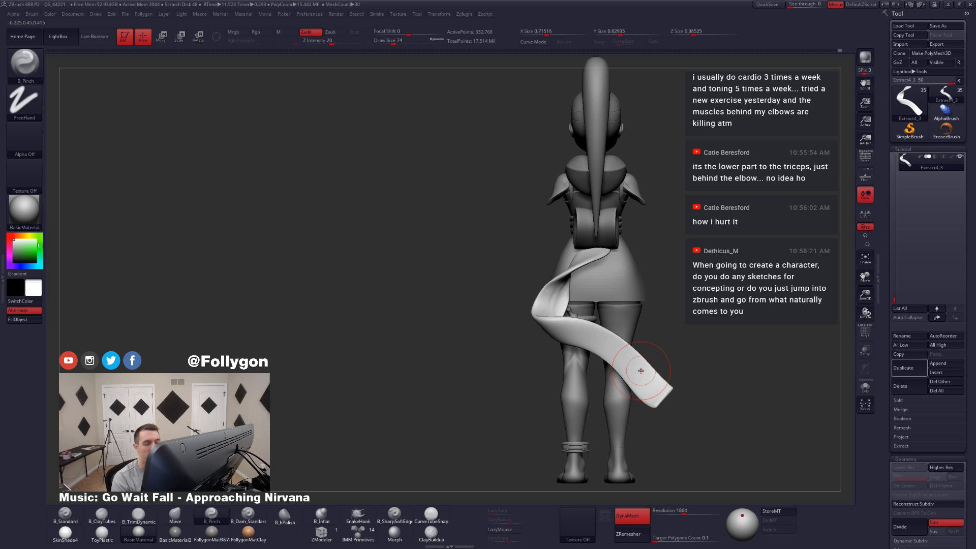
{"action": "key", "text": "b"}
{"action": "key", "text": "m"}
{"action": "key", "text": "v"}
{"action": "left_click_drag", "start_coordinate": [610, 255], "coordinate": [562, 308], "text": "alt"}
{"action": "key", "text": "space"}
{"action": "left_click_drag", "start_coordinate": [602, 258], "coordinate": [598, 258]}
{"action": "right_click_drag", "start_coordinate": [605, 259], "coordinate": [641, 270]}
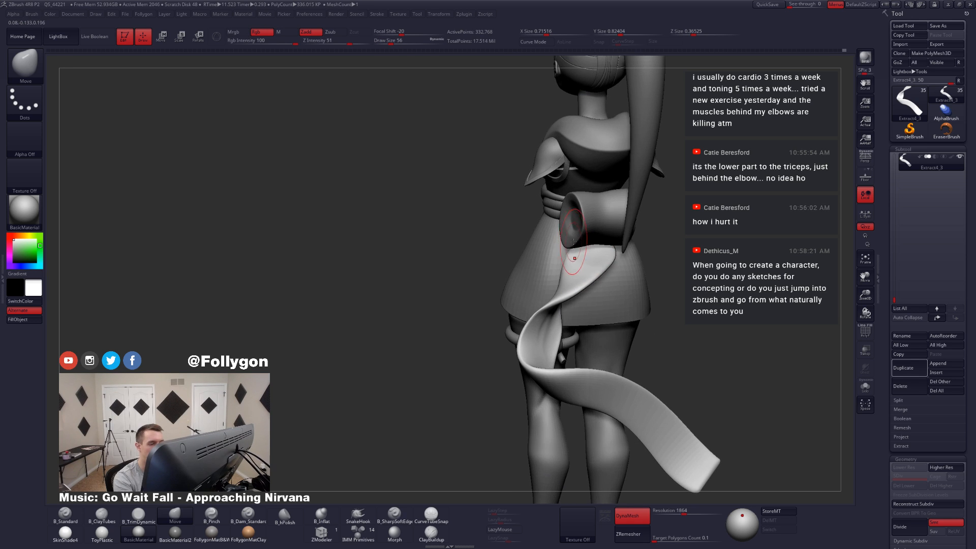
Step: Isolate the tail and adjust the edge of its upper twist with the Move brush at draw size 49
{"action": "mouse_move", "coordinate": [575, 237]}
{"action": "right_mouse_down"}
{"action": "mouse_move", "coordinate": [632, 260]}
{"action": "mouse_move", "coordinate": [662, 248]}
{"action": "right_mouse_up"}
{"action": "key", "text": "space"}
{"action": "left_click_drag", "start_coordinate": [658, 247], "coordinate": [652, 247]}
{"action": "key", "text": "alt+s"}
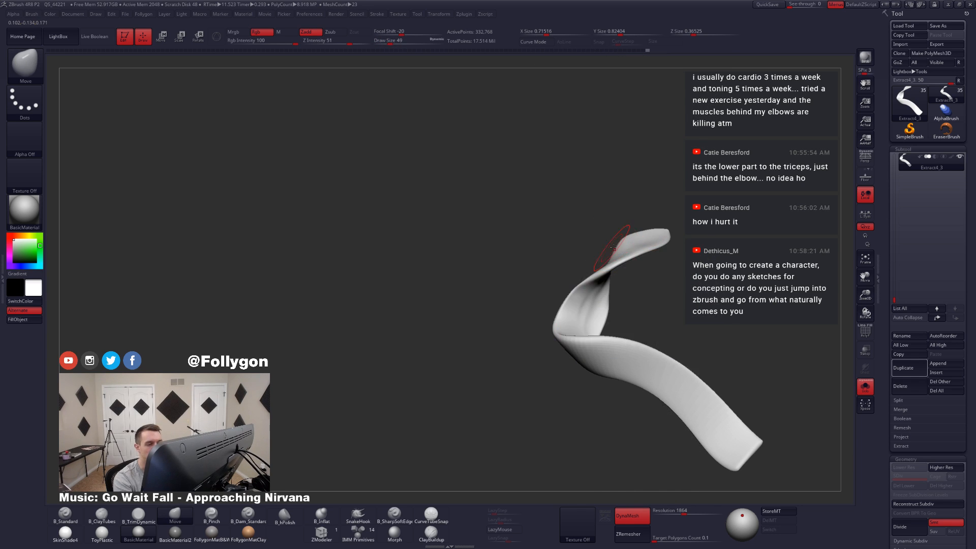
{"action": "right_click_drag", "start_coordinate": [621, 248], "coordinate": [634, 260]}
Step: Flatten the outer face of the tail's upper end with the TrimDynamic brush at draw size 59
{"action": "key", "text": "3"}
{"action": "key", "text": "space"}
{"action": "left_click_drag", "start_coordinate": [630, 254], "coordinate": [637, 254]}
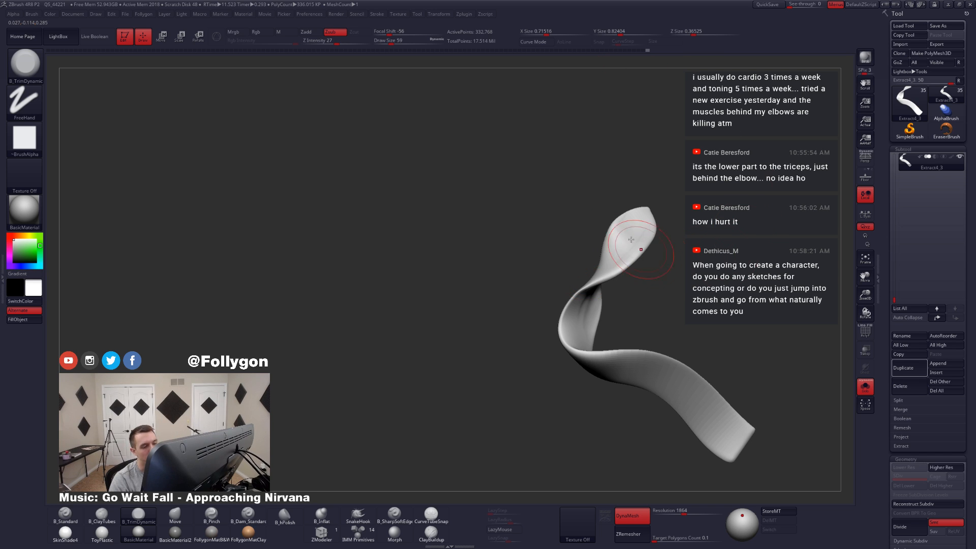
{"action": "right_click_drag", "start_coordinate": [631, 239], "coordinate": [661, 223], "text": "ctrl"}
{"action": "left_click_drag", "start_coordinate": [630, 230], "coordinate": [657, 231]}
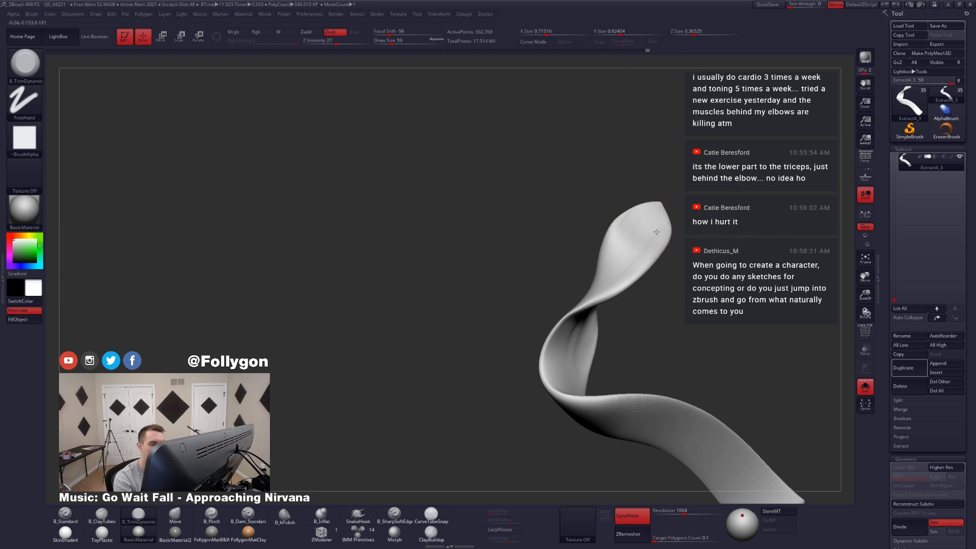
Step: Trim the underside of the tail's upper section with TrimDynamic at draw size 51 and smooth it
{"action": "right_click_drag", "start_coordinate": [606, 286], "coordinate": [653, 294]}
{"action": "key", "text": "space"}
{"action": "left_click_drag", "start_coordinate": [648, 267], "coordinate": [643, 267]}
{"action": "mouse_move", "coordinate": [643, 267]}
{"action": "right_mouse_down"}
{"action": "mouse_move", "coordinate": [643, 256]}
{"action": "mouse_move", "coordinate": [631, 323]}
{"action": "mouse_move", "coordinate": [630, 307]}
{"action": "right_mouse_up"}
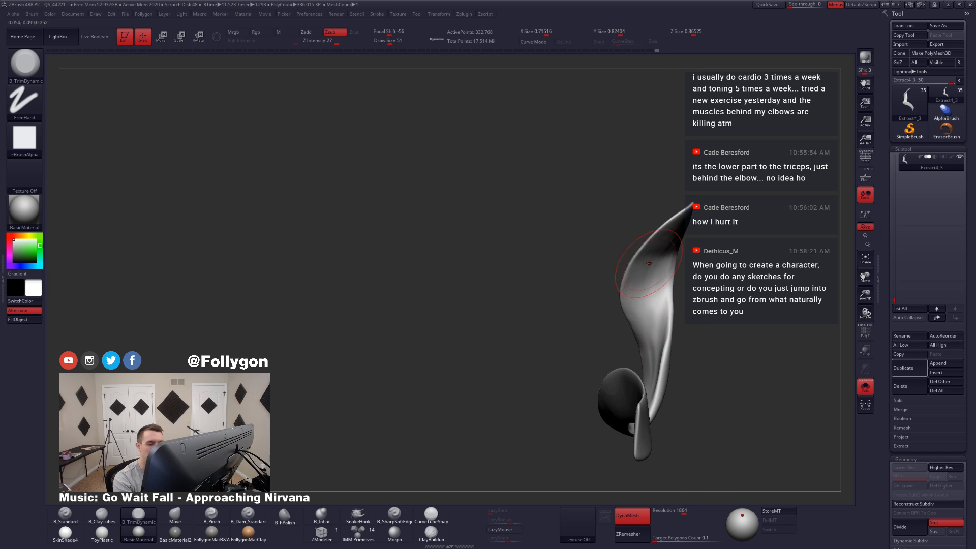
{"action": "key", "text": "shift"}
{"action": "mouse_move", "coordinate": [664, 245]}
{"action": "right_mouse_down"}
{"action": "mouse_move", "coordinate": [638, 275]}
{"action": "mouse_move", "coordinate": [651, 260]}
{"action": "right_mouse_up"}
Step: Even out the inner face of the tail's upper end with TrimDynamic at draw size 39, smoothing the surface
{"action": "key", "text": "space"}
{"action": "left_click_drag", "start_coordinate": [652, 256], "coordinate": [648, 256]}
{"action": "right_click_drag", "start_coordinate": [633, 258], "coordinate": [646, 263]}
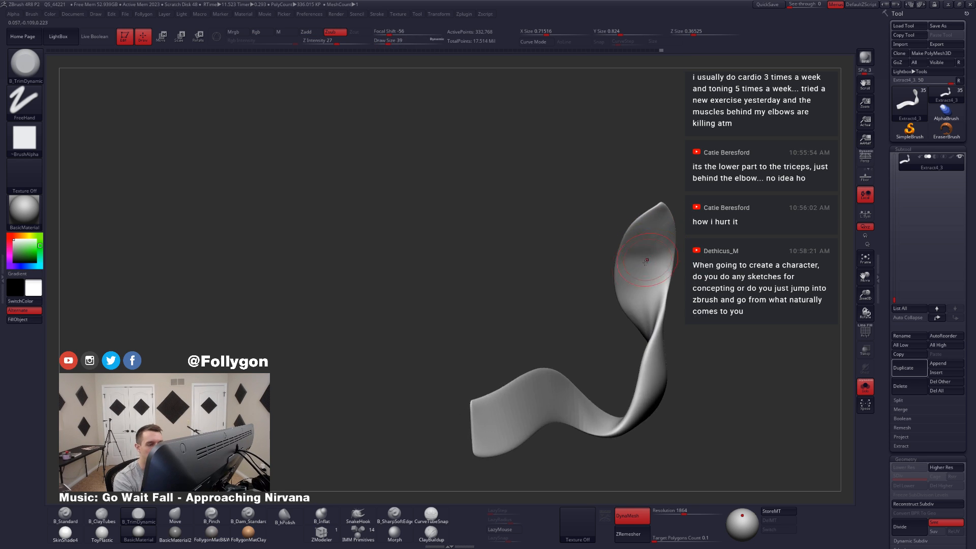
{"action": "key", "text": "shift"}
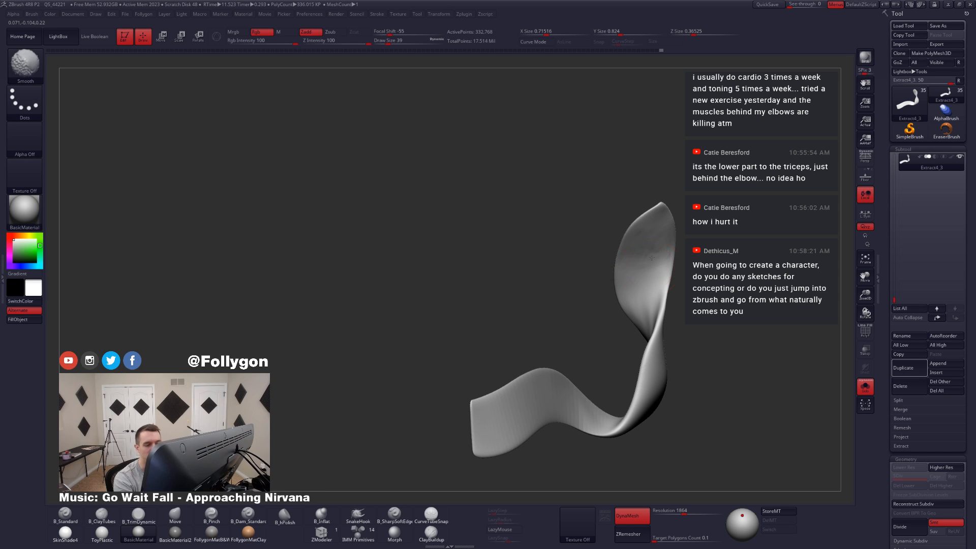
{"action": "mouse_move", "coordinate": [642, 271]}
{"action": "right_mouse_down"}
{"action": "mouse_move", "coordinate": [661, 325]}
{"action": "mouse_move", "coordinate": [649, 335]}
{"action": "mouse_move", "coordinate": [642, 315]}
{"action": "right_mouse_up"}
{"action": "key", "text": "shift"}
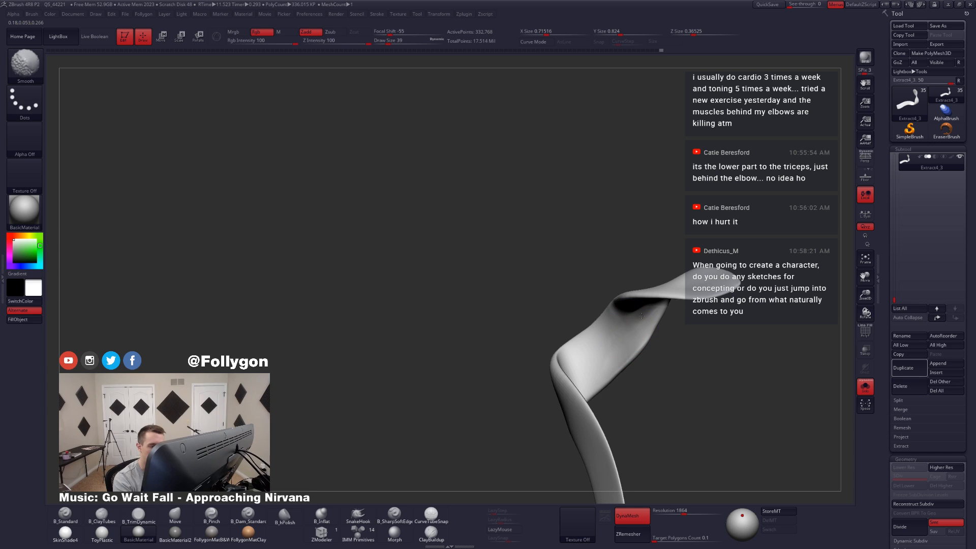
Step: Smooth the inside of the tail's fold and reshape the middle bend with the Move brush
{"action": "left_click_drag", "start_coordinate": [611, 329], "coordinate": [594, 344], "text": "shift"}
{"action": "mouse_move", "coordinate": [595, 344]}
{"action": "right_mouse_down"}
{"action": "mouse_move", "coordinate": [624, 359]}
{"action": "mouse_move", "coordinate": [648, 351]}
{"action": "right_mouse_up"}
{"action": "right_click", "coordinate": [627, 352]}
{"action": "key", "text": "b"}
{"action": "key", "text": "m"}
{"action": "key", "text": "v"}
{"action": "mouse_move", "coordinate": [626, 336]}
{"action": "left_mouse_down"}
{"action": "mouse_move", "coordinate": [630, 313]}
{"action": "mouse_move", "coordinate": [621, 364]}
{"action": "left_mouse_up"}
{"action": "mouse_move", "coordinate": [621, 364]}
{"action": "right_mouse_down"}
{"action": "mouse_move", "coordinate": [617, 372]}
{"action": "mouse_move", "coordinate": [593, 305]}
{"action": "right_mouse_up"}
Step: Flatten the outer surface of the tail's middle bend with TrimDynamic at draw size 49
{"action": "key", "text": "b"}
{"action": "key", "text": "t"}
{"action": "key", "text": "d"}
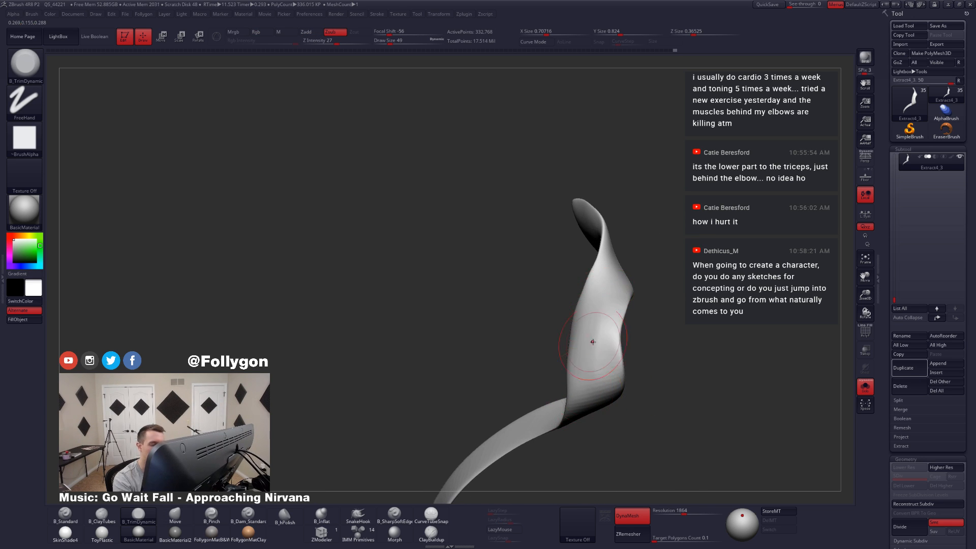
{"action": "mouse_move", "coordinate": [596, 371]}
{"action": "right_mouse_down"}
{"action": "mouse_move", "coordinate": [600, 334]}
{"action": "mouse_move", "coordinate": [620, 374]}
{"action": "mouse_move", "coordinate": [592, 427]}
{"action": "mouse_move", "coordinate": [607, 381]}
{"action": "right_mouse_up"}
Step: Show the full character, switch to the Move brush at draw size 65 and ZRemesh the tail with target polygons count 0.1
{"action": "key", "text": "alt+s"}
{"action": "key", "text": "space"}
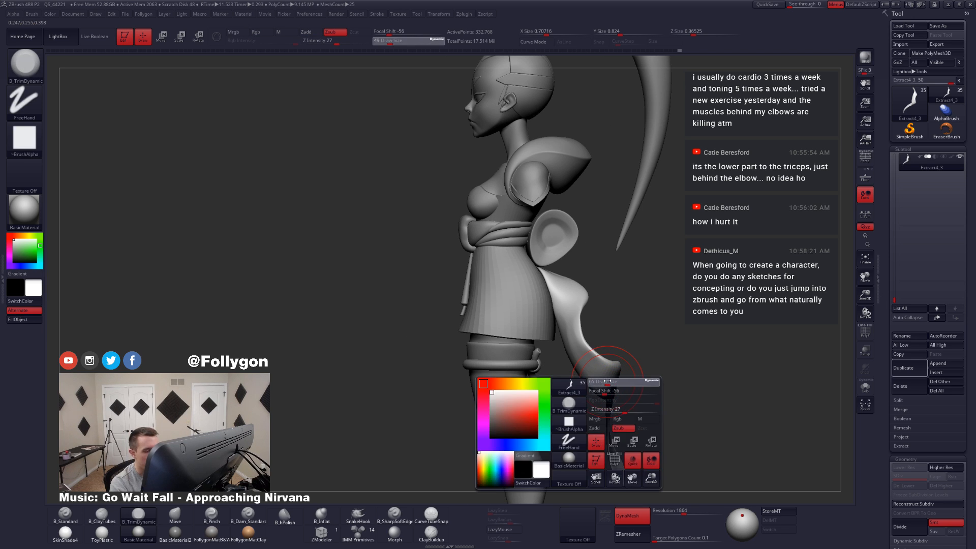
{"action": "key", "text": "b"}
{"action": "key", "text": "m"}
{"action": "key", "text": "v"}
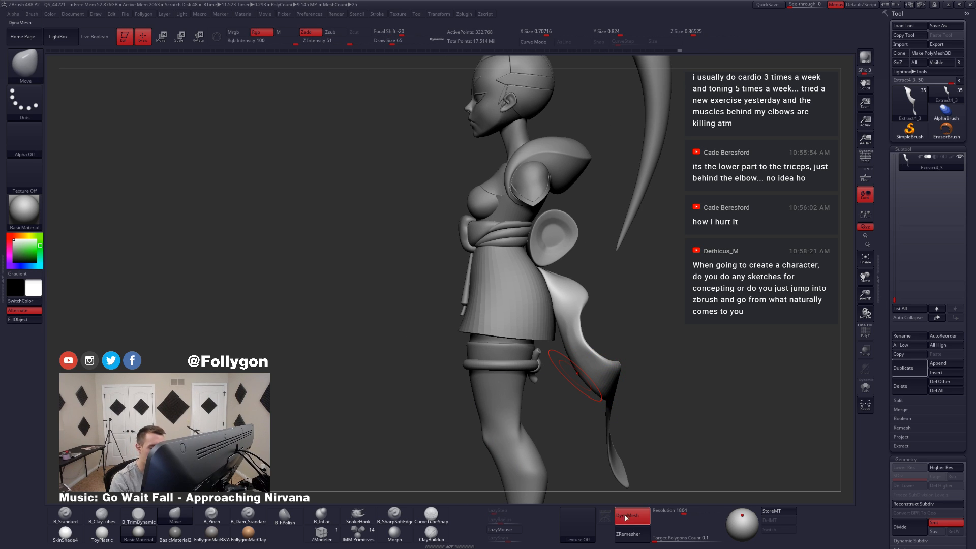
{"action": "left_click", "coordinate": [636, 532]}
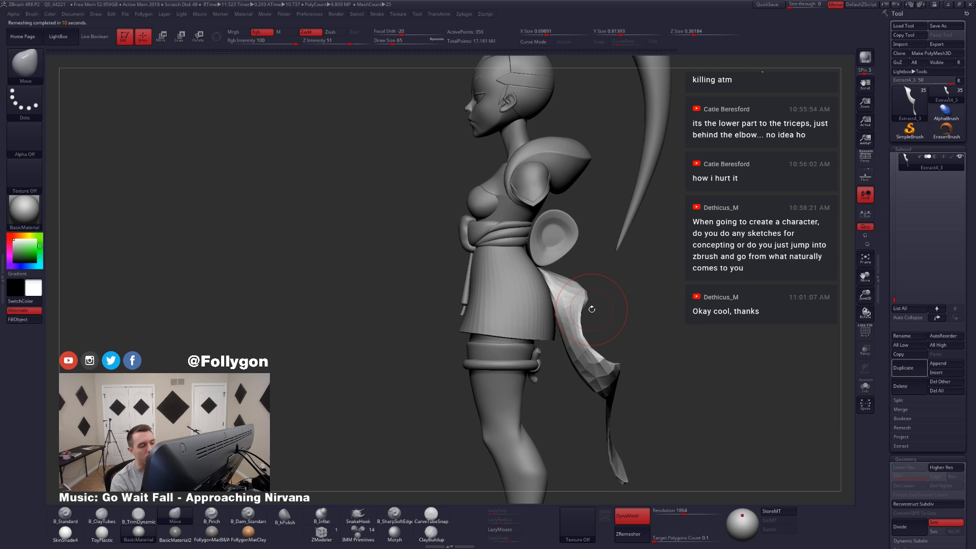
Step: Isolate the remeshed tail, turn on its wireframe display and assign the whole mesh to one polygroup
{"action": "key", "text": "shift+f"}
{"action": "key", "text": "shift+f"}
{"action": "key", "text": "alt+s"}
{"action": "mouse_move", "coordinate": [594, 319]}
{"action": "left_mouse_down"}
{"action": "mouse_move", "coordinate": [586, 356]}
{"action": "mouse_move", "coordinate": [586, 329]}
{"action": "mouse_move", "coordinate": [508, 228]}
{"action": "mouse_move", "coordinate": [604, 295]}
{"action": "left_mouse_up"}
{"action": "key", "text": "shift+f"}
{"action": "left_click", "coordinate": [603, 292], "text": "ctrl"}
{"action": "key", "text": "ctrl+w"}
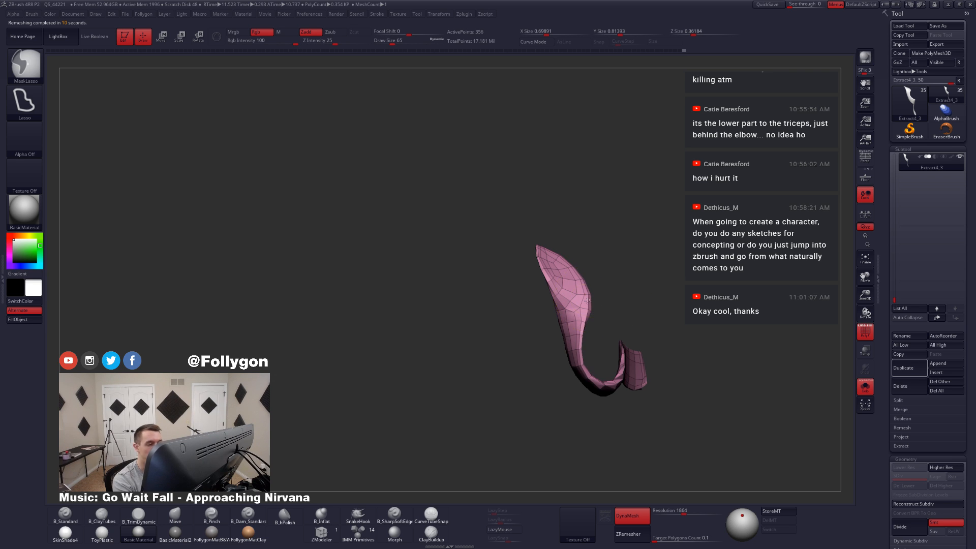
Step: Adjust the curve of the low-poly tail with the Move brush at draw size 77, checking it from several sides
{"action": "mouse_move", "coordinate": [598, 294]}
{"action": "left_mouse_down"}
{"action": "mouse_move", "coordinate": [591, 311]}
{"action": "mouse_move", "coordinate": [583, 303]}
{"action": "left_mouse_up"}
{"action": "key", "text": "space"}
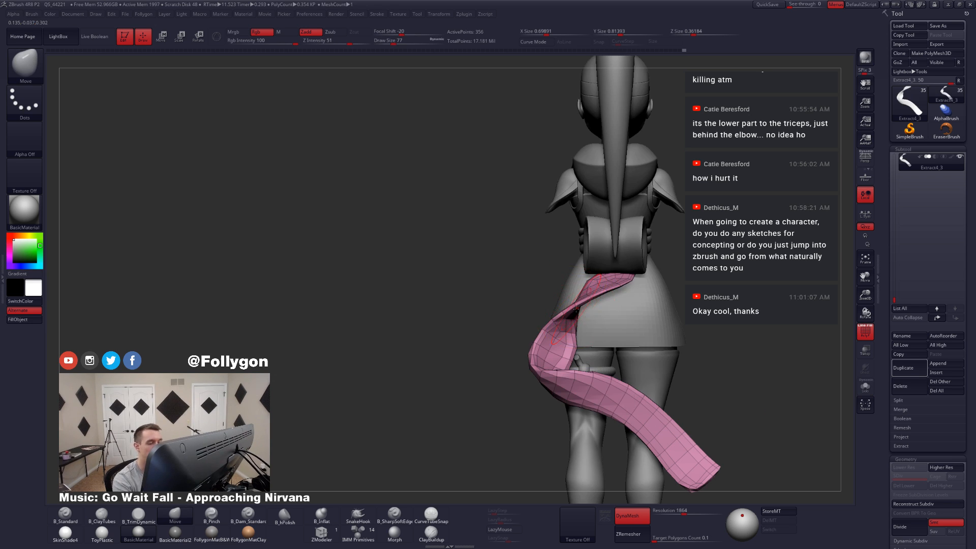
{"action": "right_click_drag", "start_coordinate": [577, 309], "coordinate": [712, 325]}
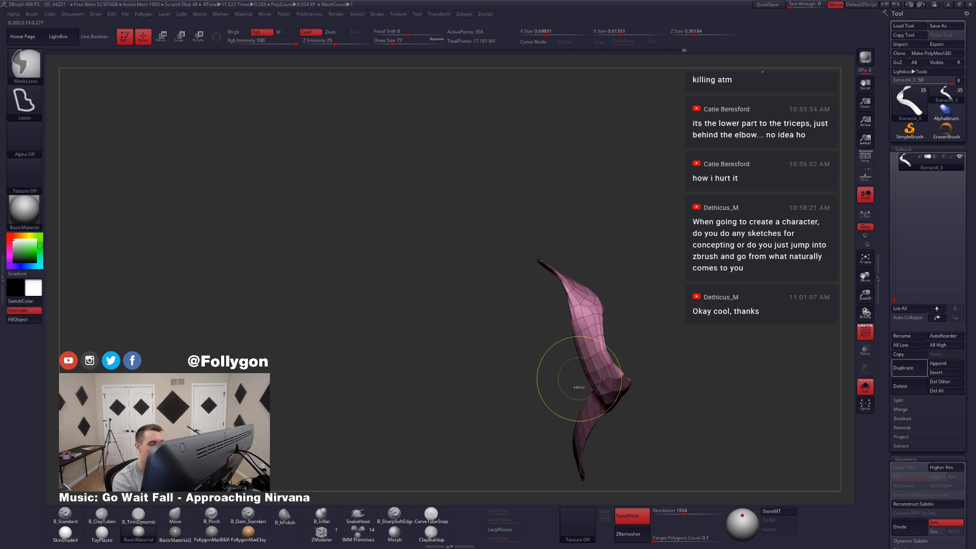
{"action": "mouse_move", "coordinate": [578, 386]}
{"action": "left_mouse_down", "text": "ctrl"}
{"action": "mouse_move", "coordinate": [562, 408]}
{"action": "mouse_move", "coordinate": [584, 356]}
{"action": "mouse_move", "coordinate": [587, 306]}
{"action": "mouse_move", "coordinate": [556, 292]}
{"action": "mouse_move", "coordinate": [540, 312]}
{"action": "left_mouse_up", "text": "ctrl"}
{"action": "right_click_drag", "start_coordinate": [581, 320], "coordinate": [577, 327]}
{"action": "mouse_move", "coordinate": [575, 314]}
{"action": "left_mouse_down", "text": "ctrl"}
{"action": "mouse_move", "coordinate": [588, 295]}
{"action": "mouse_move", "coordinate": [545, 230]}
{"action": "mouse_move", "coordinate": [518, 330]}
{"action": "left_mouse_up", "text": "ctrl"}
{"action": "left_click", "coordinate": [611, 307], "text": "ctrl"}
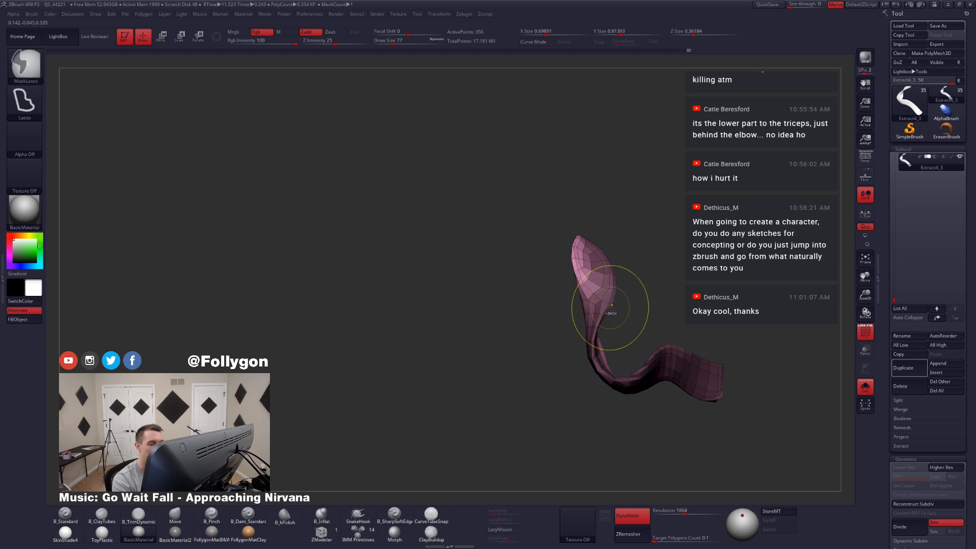
{"action": "left_click", "coordinate": [613, 307], "text": "ctrl"}
{"action": "left_click", "coordinate": [625, 314], "text": "ctrl"}
{"action": "right_click_drag", "start_coordinate": [615, 320], "coordinate": [612, 316]}
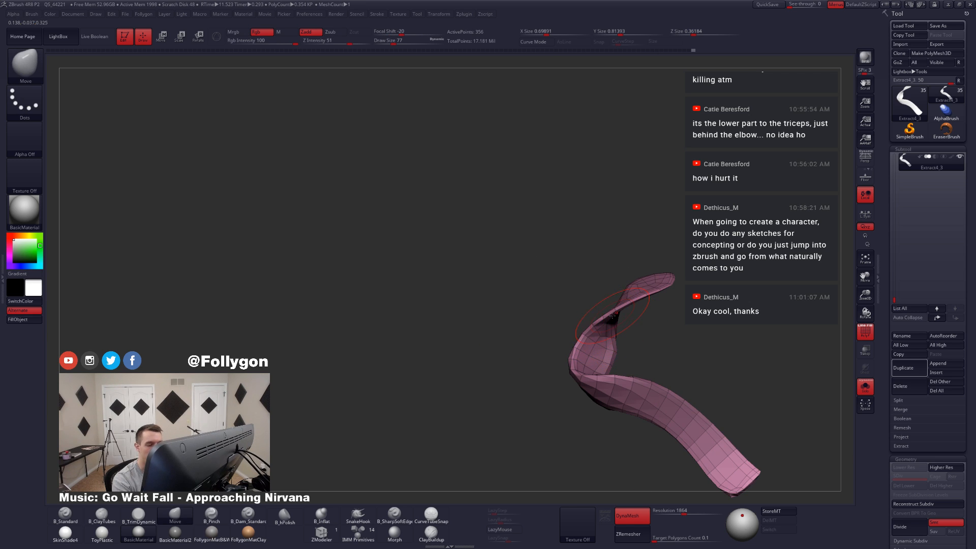
Step: Show the full character and adjust the tail's upper curve with the Move brush at draw size 90
{"action": "key", "text": "s"}
{"action": "left_click_drag", "start_coordinate": [616, 311], "coordinate": [620, 312]}
{"action": "key", "text": "alt+s"}
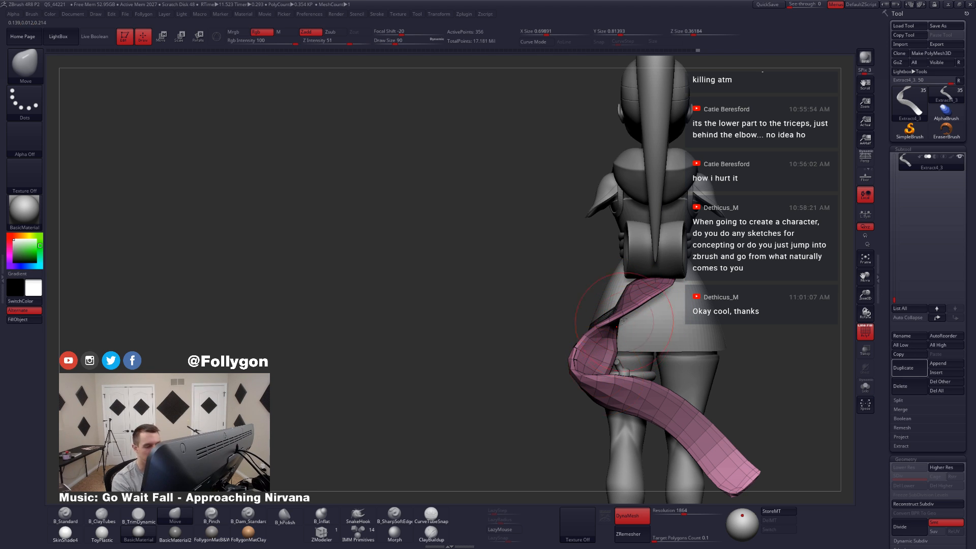
{"action": "right_click_drag", "start_coordinate": [622, 320], "coordinate": [623, 336]}
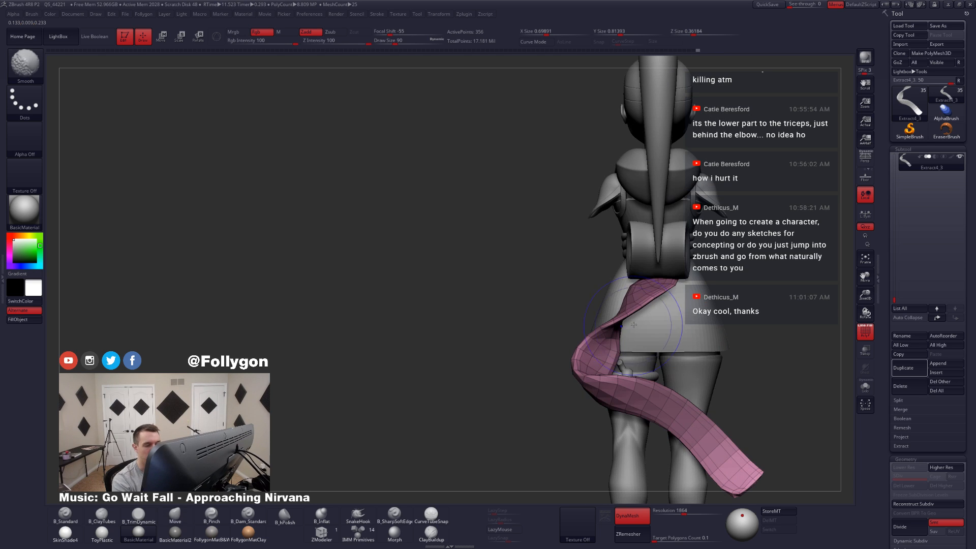
Step: Reshape the upper edge of the tail below the back roll with the Move brush at draw size 74
{"action": "key", "text": "s"}
{"action": "mouse_move", "coordinate": [621, 355]}
{"action": "left_mouse_down"}
{"action": "mouse_move", "coordinate": [611, 355]}
{"action": "mouse_move", "coordinate": [623, 356]}
{"action": "left_mouse_up"}
{"action": "key", "text": "s"}
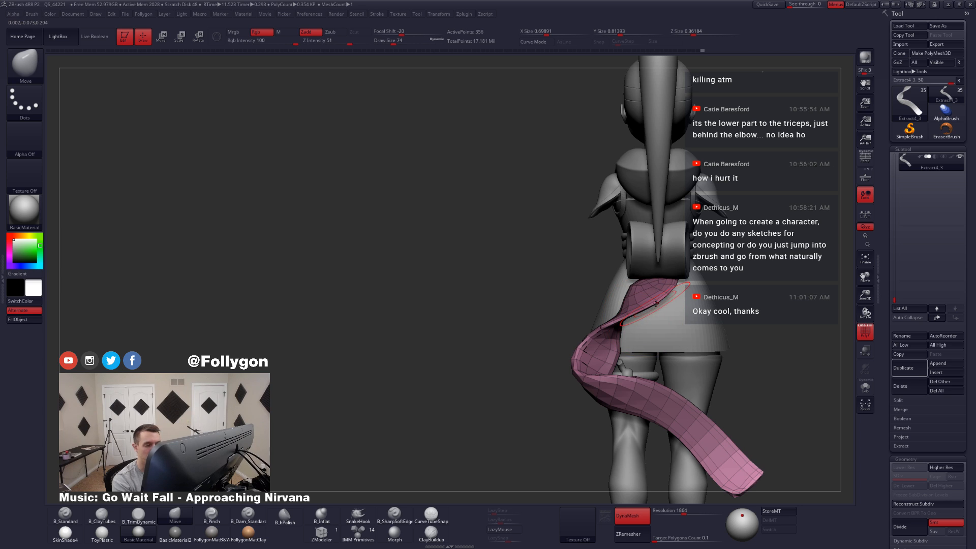
{"action": "mouse_move", "coordinate": [656, 304]}
{"action": "right_mouse_down"}
{"action": "mouse_move", "coordinate": [646, 341]}
{"action": "mouse_move", "coordinate": [623, 317]}
{"action": "right_mouse_up"}
{"action": "key", "text": "ctrl"}
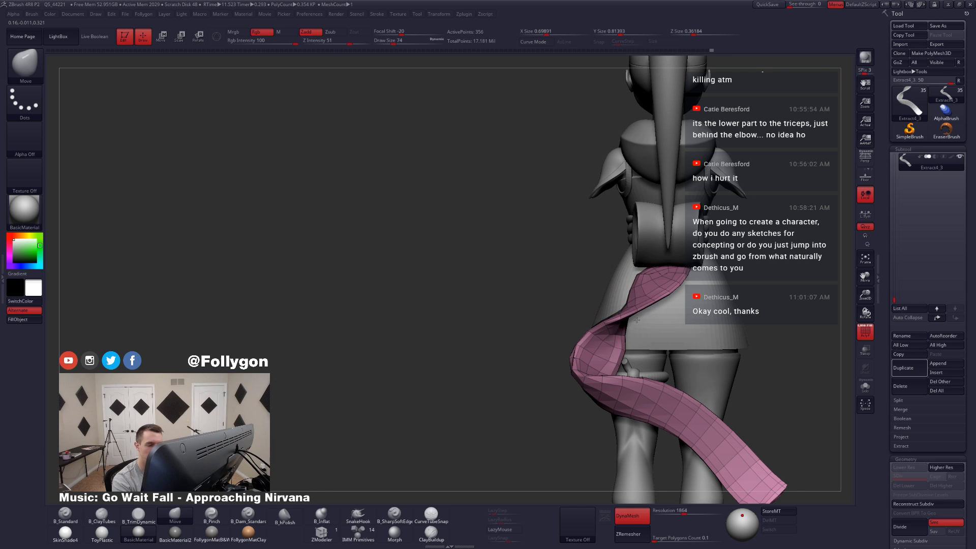
{"action": "mouse_move", "coordinate": [645, 315]}
{"action": "right_mouse_down"}
{"action": "mouse_move", "coordinate": [695, 288]}
{"action": "mouse_move", "coordinate": [661, 296]}
{"action": "right_mouse_up"}
Step: Refine the tail's upper section at draw size 101 and check the smoothed shape from the side without wireframe
{"action": "key", "text": "space"}
{"action": "left_click_drag", "start_coordinate": [650, 295], "coordinate": [653, 294]}
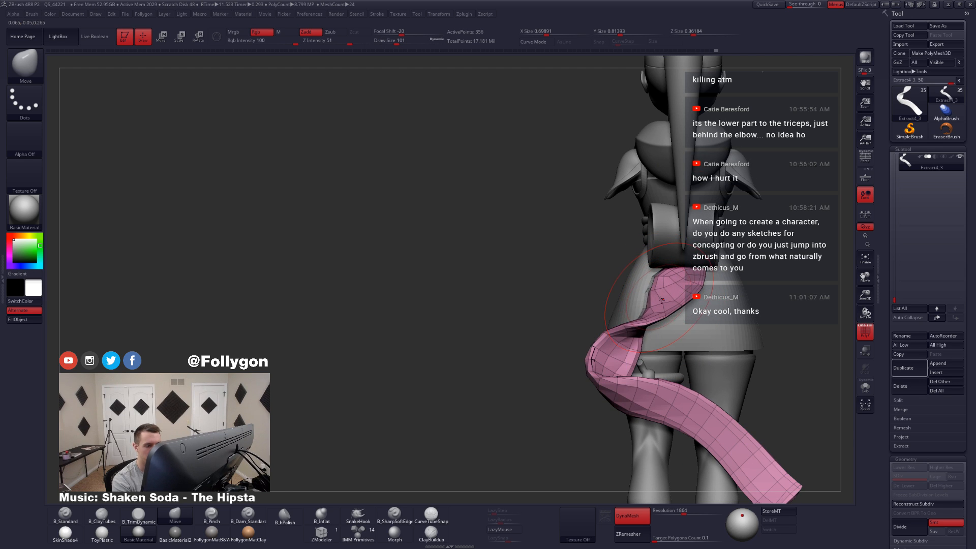
{"action": "right_click_drag", "start_coordinate": [662, 300], "coordinate": [691, 352]}
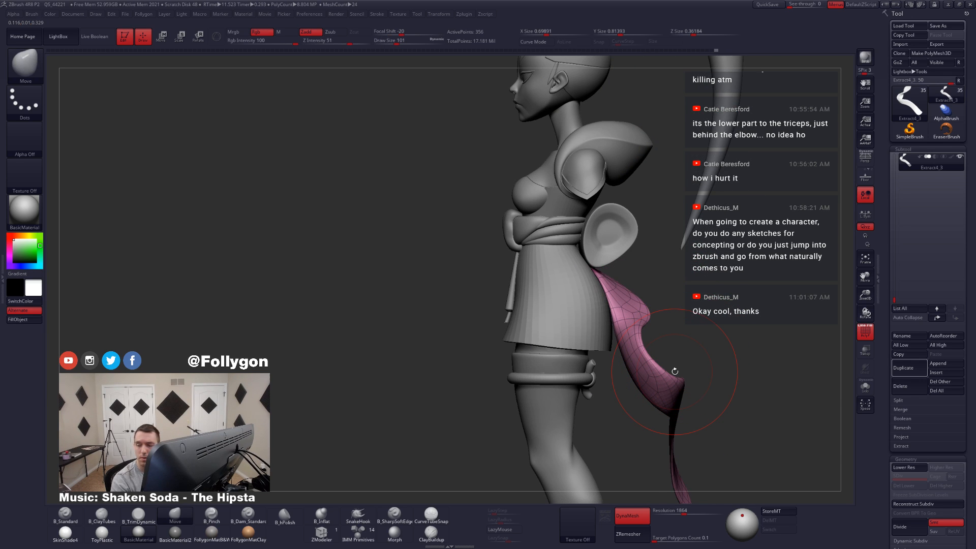
{"action": "key", "text": "shift+f"}
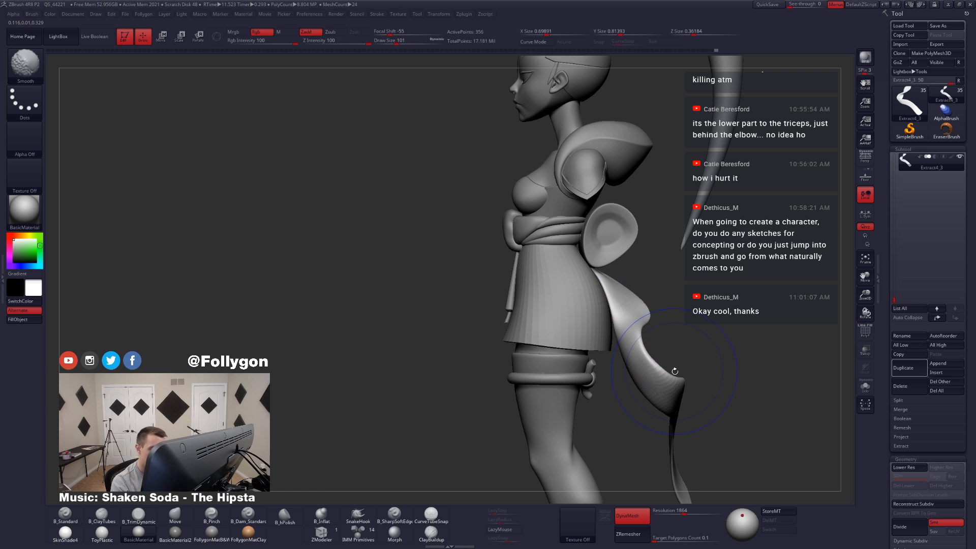
{"action": "key", "text": "shift+d"}
Step: Adjust the tail near the skirt with the Move brush at draw size 46 and turn its wireframe display back on
{"action": "key", "text": "space"}
{"action": "left_click_drag", "start_coordinate": [640, 347], "coordinate": [636, 347]}
{"action": "right_click_drag", "start_coordinate": [636, 347], "coordinate": [651, 343]}
{"action": "key", "text": "space"}
{"action": "left_click_drag", "start_coordinate": [635, 345], "coordinate": [631, 344]}
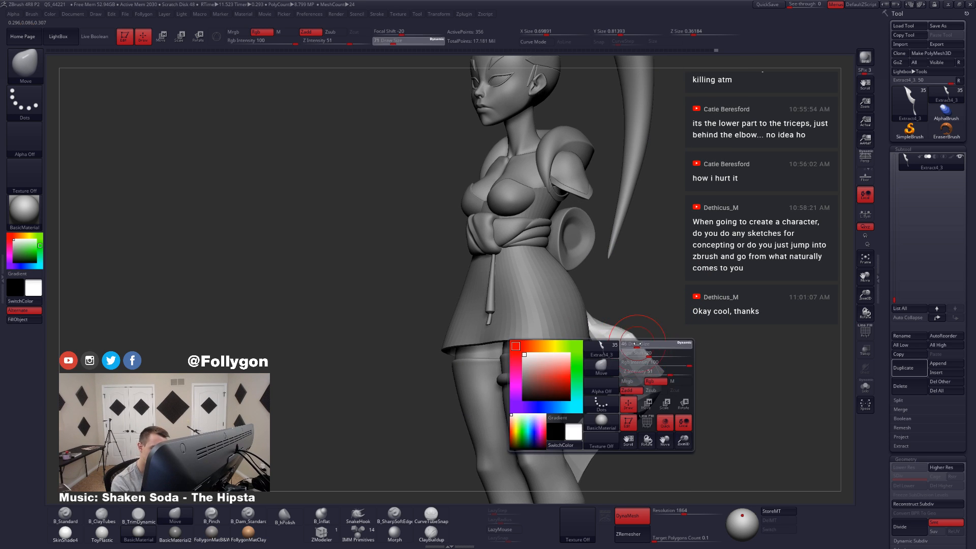
{"action": "right_click_drag", "start_coordinate": [636, 351], "coordinate": [636, 406], "text": "ctrl"}
{"action": "key", "text": "shift+f"}
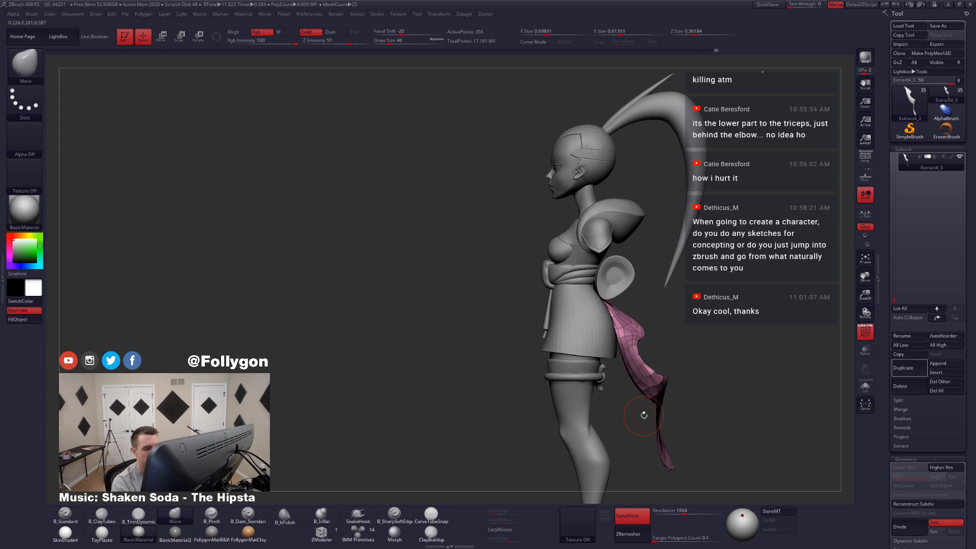
Step: Shape the twist in the tail's upper half from behind with the Move brush at draw size 74
{"action": "right_click_drag", "start_coordinate": [658, 393], "coordinate": [630, 383], "text": "shift"}
{"action": "key", "text": "space"}
{"action": "left_click_drag", "start_coordinate": [687, 332], "coordinate": [692, 332]}
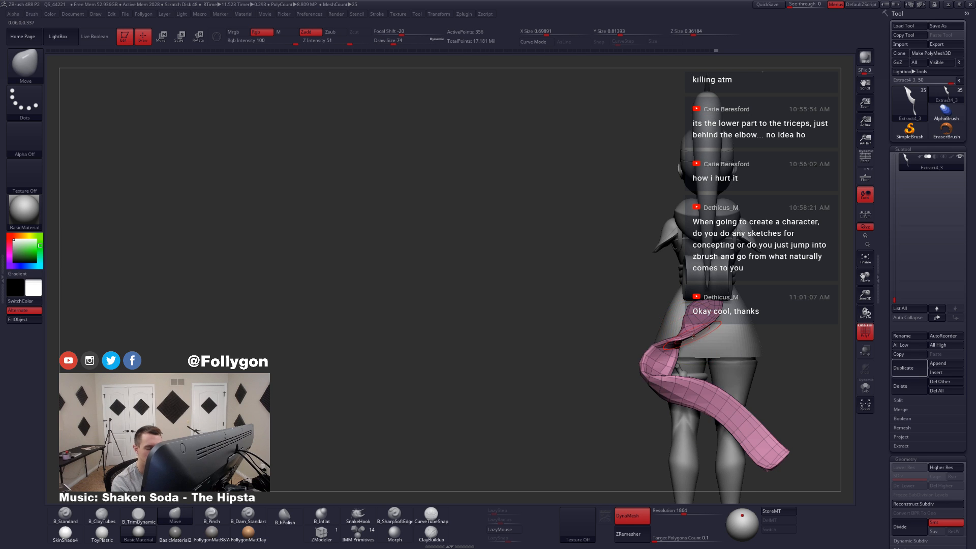
{"action": "mouse_move", "coordinate": [714, 328]}
{"action": "right_mouse_down"}
{"action": "mouse_move", "coordinate": [716, 353]}
{"action": "mouse_move", "coordinate": [705, 348]}
{"action": "right_mouse_up"}
{"action": "left_click_drag", "start_coordinate": [695, 338], "coordinate": [699, 335]}
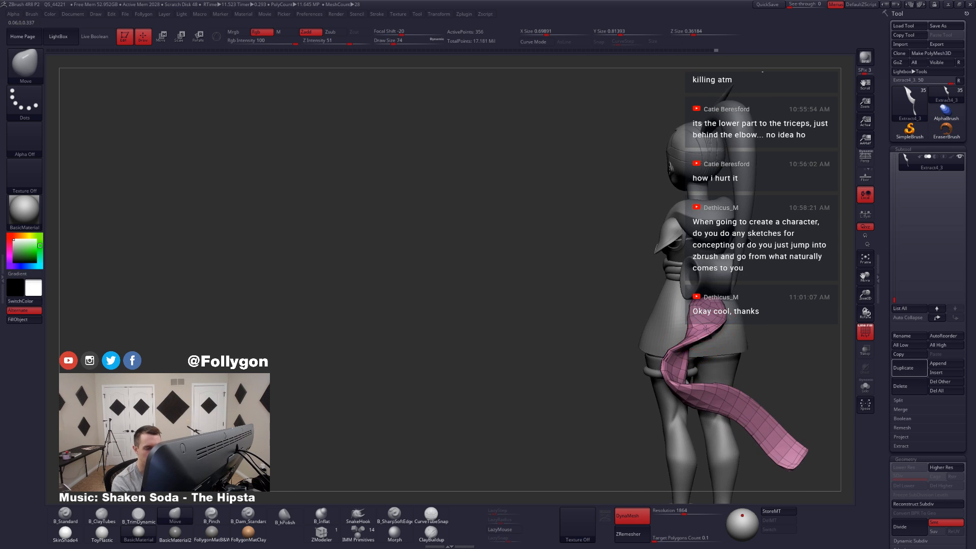
{"action": "right_click_drag", "start_coordinate": [735, 331], "coordinate": [720, 328]}
{"action": "left_click_drag", "start_coordinate": [720, 328], "coordinate": [732, 315]}
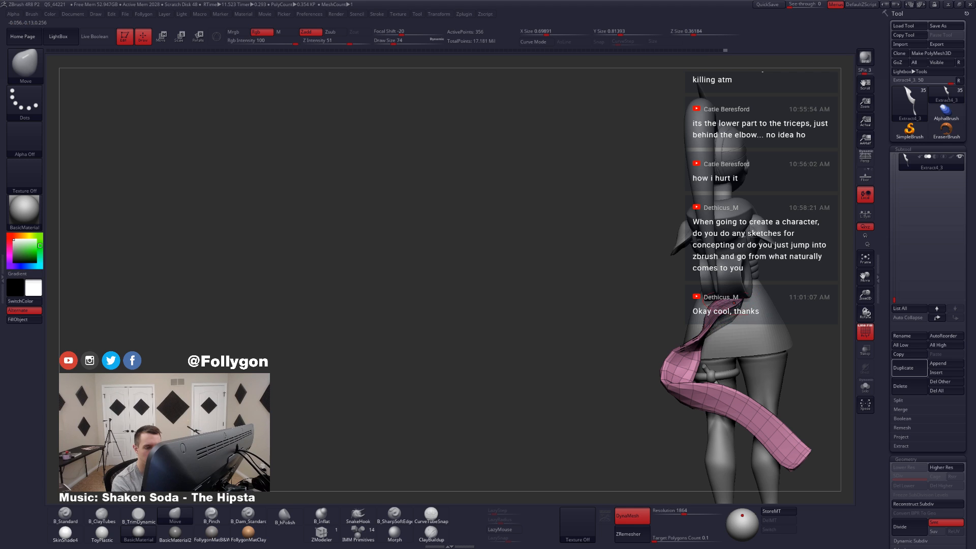
Step: Isolate the tail and even out its wide top end with the Smooth brush, checking the mesh from the side
{"action": "right_click_drag", "start_coordinate": [712, 321], "coordinate": [637, 397]}
{"action": "key", "text": "shift+f"}
{"action": "key", "text": "shift+s"}
{"action": "right_click_drag", "start_coordinate": [600, 282], "coordinate": [598, 266]}
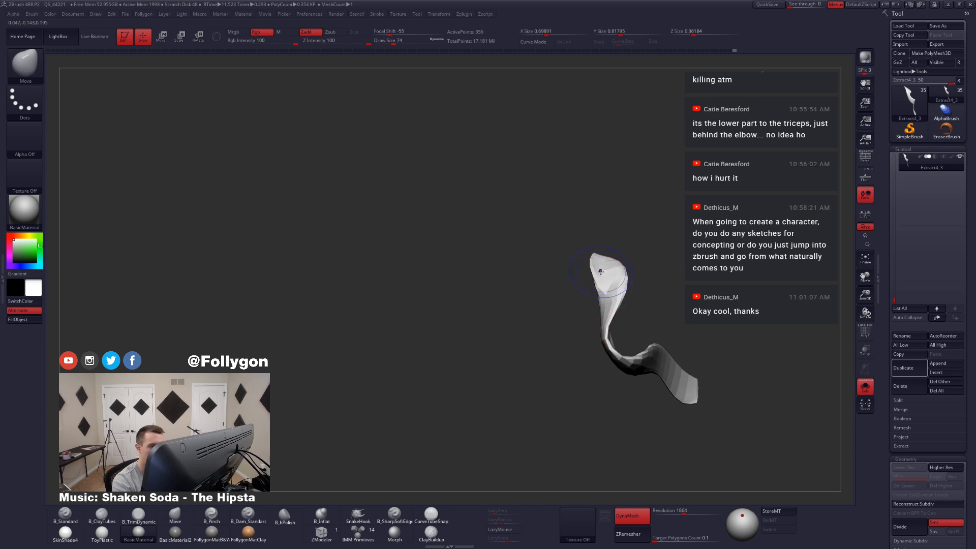
{"action": "key", "text": "shift+f"}
{"action": "left_click_drag", "start_coordinate": [605, 312], "coordinate": [567, 313], "text": "ctrl"}
{"action": "right_click_drag", "start_coordinate": [572, 310], "coordinate": [594, 321]}
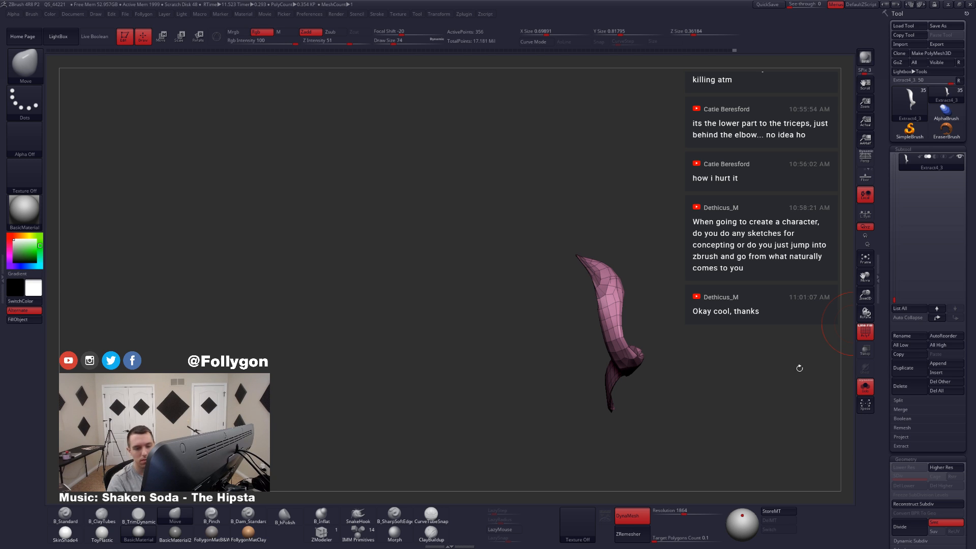
Step: Reshape the tail's upper half against the character's hip, raising the Move brush draw size to 87
{"action": "key", "text": "shift+s"}
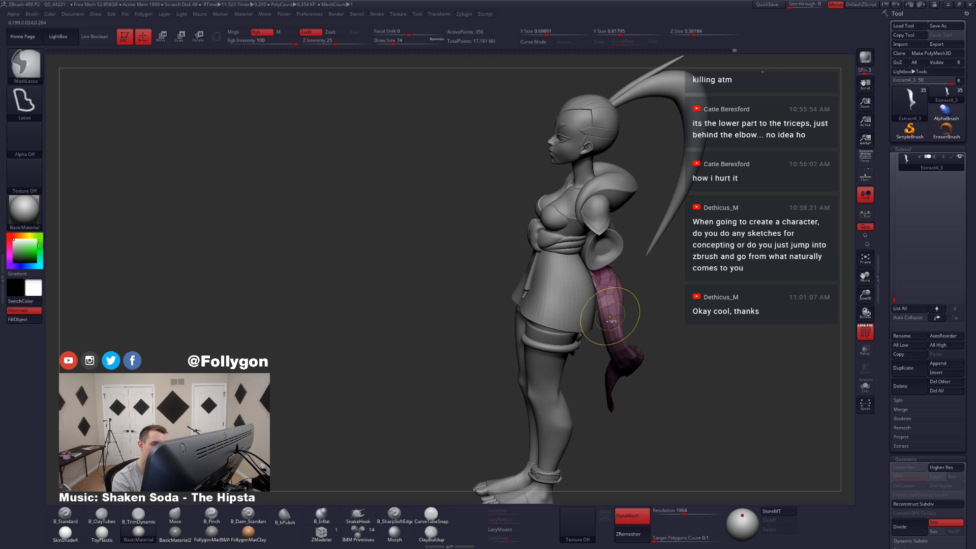
{"action": "left_click_drag", "start_coordinate": [597, 289], "coordinate": [598, 290]}
{"action": "mouse_move", "coordinate": [572, 309]}
{"action": "right_mouse_down"}
{"action": "mouse_move", "coordinate": [606, 315]}
{"action": "mouse_move", "coordinate": [601, 305]}
{"action": "right_mouse_up"}
{"action": "key", "text": "shift+s"}
{"action": "key", "text": "s"}
{"action": "left_click_drag", "start_coordinate": [600, 304], "coordinate": [603, 304]}
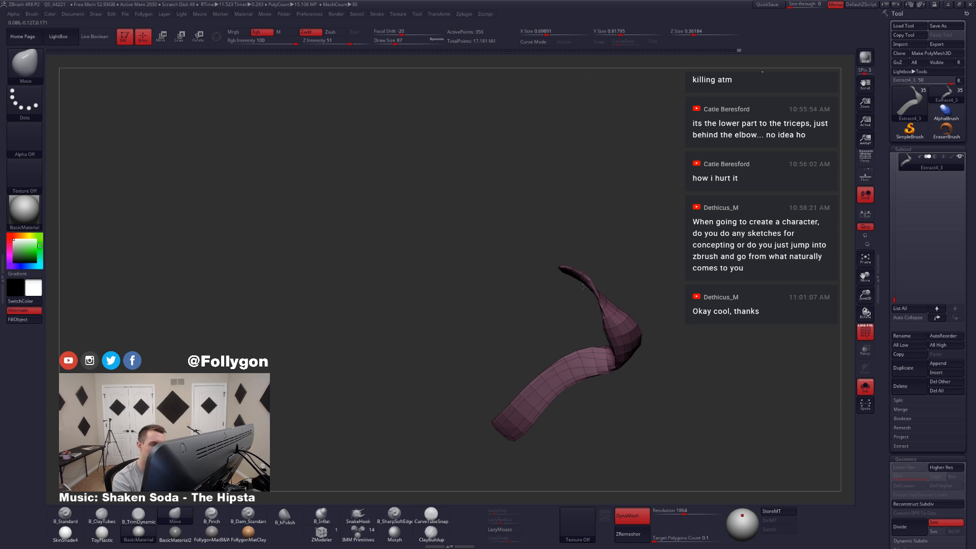
{"action": "right_click_drag", "start_coordinate": [603, 330], "coordinate": [591, 325]}
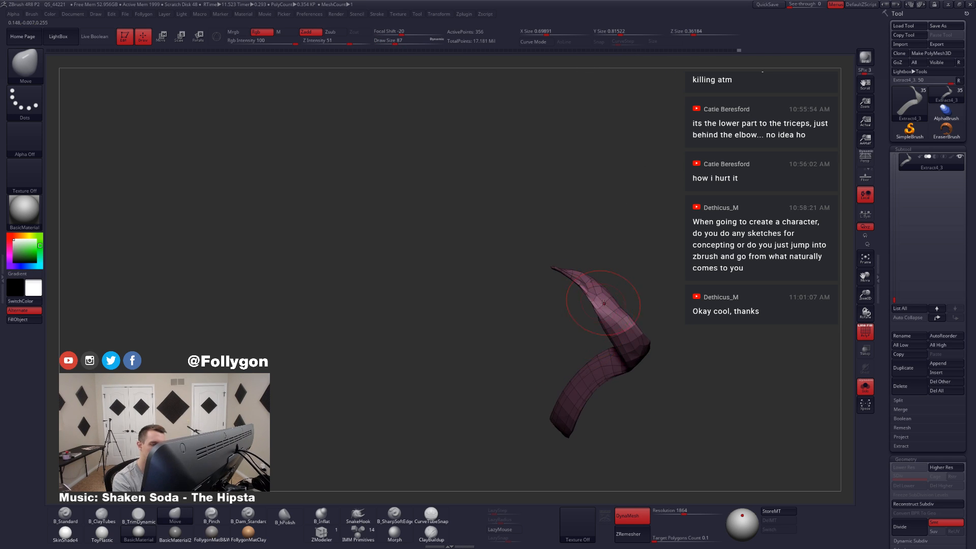
Step: Adjust the tail's outward curve alongside the full character at draw size 116 and preview it with dynamic subdivision
{"action": "key", "text": "s"}
{"action": "left_click_drag", "start_coordinate": [603, 304], "coordinate": [599, 303]}
{"action": "mouse_move", "coordinate": [599, 308]}
{"action": "right_mouse_down"}
{"action": "mouse_move", "coordinate": [588, 318]}
{"action": "mouse_move", "coordinate": [642, 314]}
{"action": "mouse_move", "coordinate": [612, 320]}
{"action": "right_mouse_up"}
{"action": "key", "text": "shift+s"}
{"action": "key", "text": "space"}
{"action": "left_click_drag", "start_coordinate": [612, 319], "coordinate": [618, 319]}
{"action": "right_click_drag", "start_coordinate": [619, 318], "coordinate": [641, 294]}
{"action": "left_click_drag", "start_coordinate": [633, 290], "coordinate": [635, 286]}
{"action": "mouse_move", "coordinate": [635, 305]}
{"action": "right_mouse_down"}
{"action": "mouse_move", "coordinate": [659, 312]}
{"action": "mouse_move", "coordinate": [682, 370]}
{"action": "mouse_move", "coordinate": [656, 343]}
{"action": "right_mouse_up"}
{"action": "key", "text": "d"}
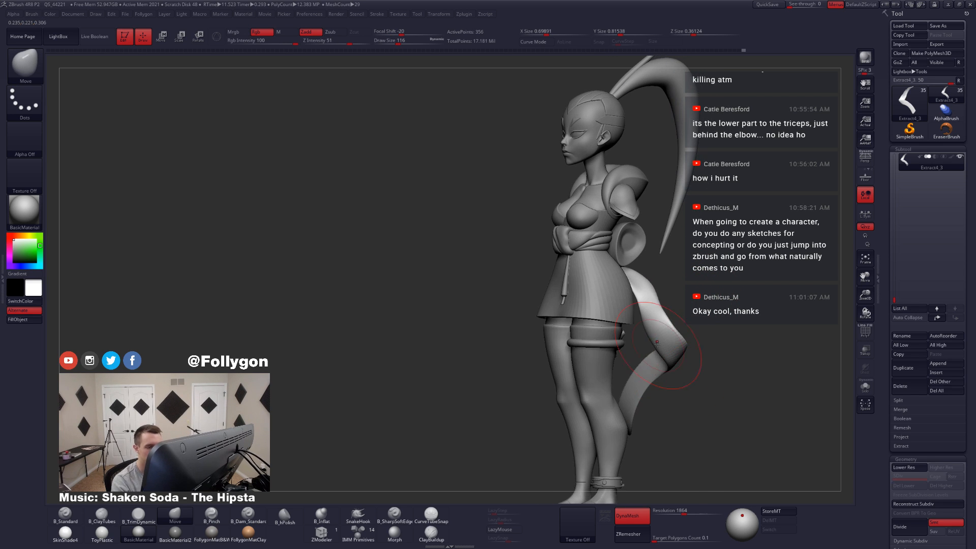
Step: Isolate the tail at draw size 56, switch off the smoothed preview and display its wireframe
{"action": "key", "text": "space"}
{"action": "left_click_drag", "start_coordinate": [655, 322], "coordinate": [648, 320]}
{"action": "key", "text": "alt+s"}
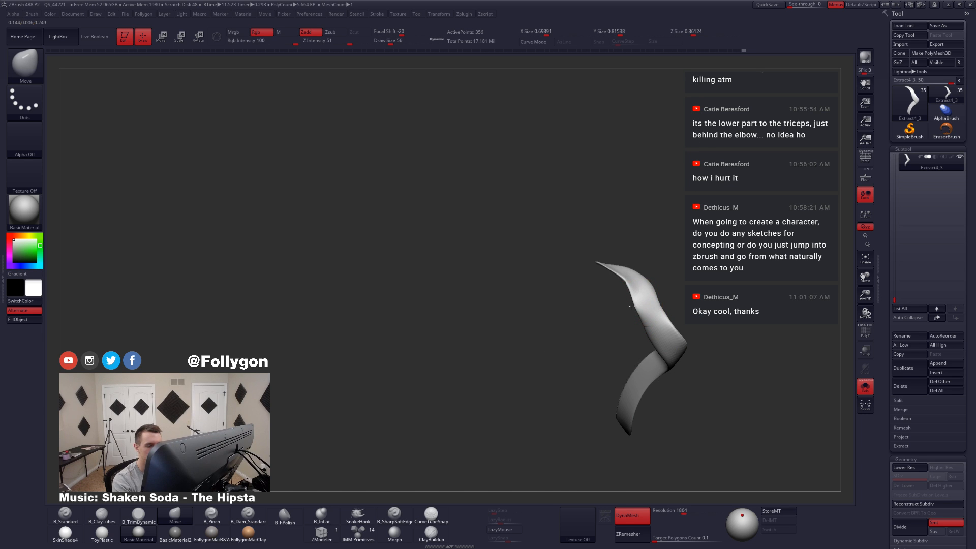
{"action": "mouse_move", "coordinate": [631, 306]}
{"action": "right_mouse_down"}
{"action": "mouse_move", "coordinate": [644, 325]}
{"action": "mouse_move", "coordinate": [608, 342]}
{"action": "mouse_move", "coordinate": [678, 372]}
{"action": "mouse_move", "coordinate": [660, 367]}
{"action": "mouse_move", "coordinate": [612, 389]}
{"action": "mouse_move", "coordinate": [611, 419]}
{"action": "right_mouse_up"}
{"action": "key", "text": "shift+d"}
{"action": "key", "text": "shift+f"}
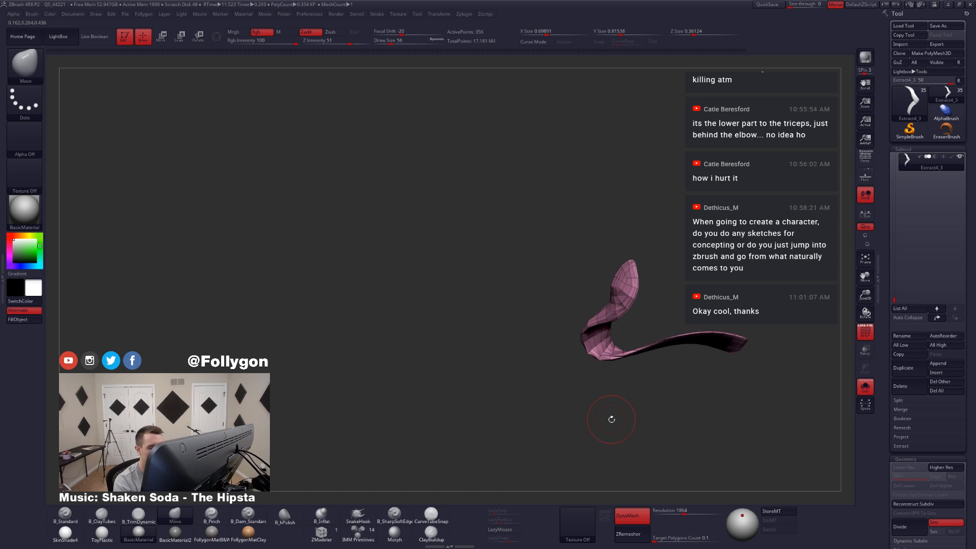
{"action": "mouse_move", "coordinate": [618, 341]}
{"action": "left_mouse_down", "text": "ctrl"}
{"action": "mouse_move", "coordinate": [614, 351]}
{"action": "mouse_move", "coordinate": [768, 306]}
{"action": "left_mouse_up", "text": "ctrl"}
{"action": "mouse_move", "coordinate": [704, 330]}
{"action": "right_mouse_down"}
{"action": "mouse_move", "coordinate": [658, 384]}
{"action": "mouse_move", "coordinate": [670, 365]}
{"action": "right_mouse_up"}
{"action": "left_click", "coordinate": [684, 365], "text": "ctrl"}
{"action": "left_click", "coordinate": [676, 376], "text": "ctrl"}
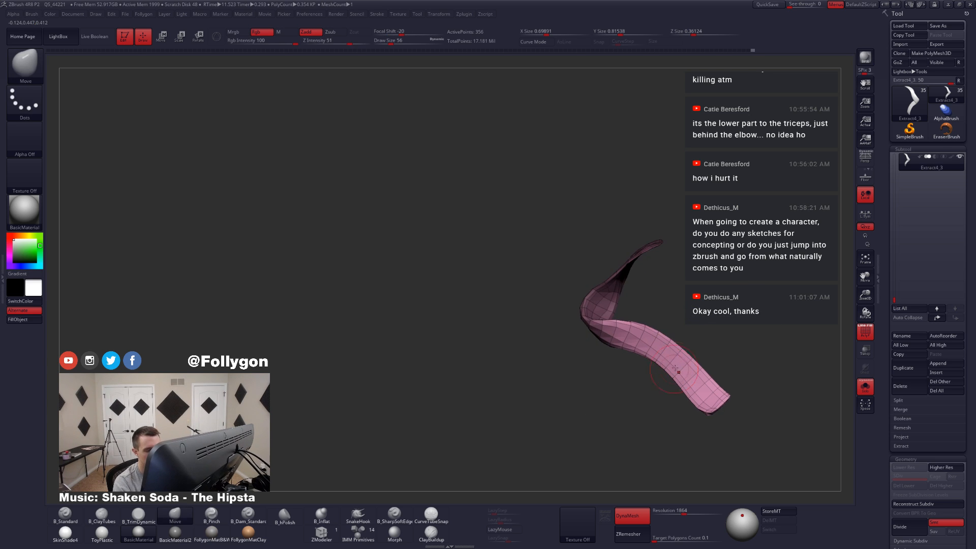
{"action": "left_click", "coordinate": [704, 357], "text": "ctrl"}
{"action": "left_click", "coordinate": [692, 371], "text": "ctrl"}
{"action": "left_click", "coordinate": [710, 363], "text": "ctrl"}
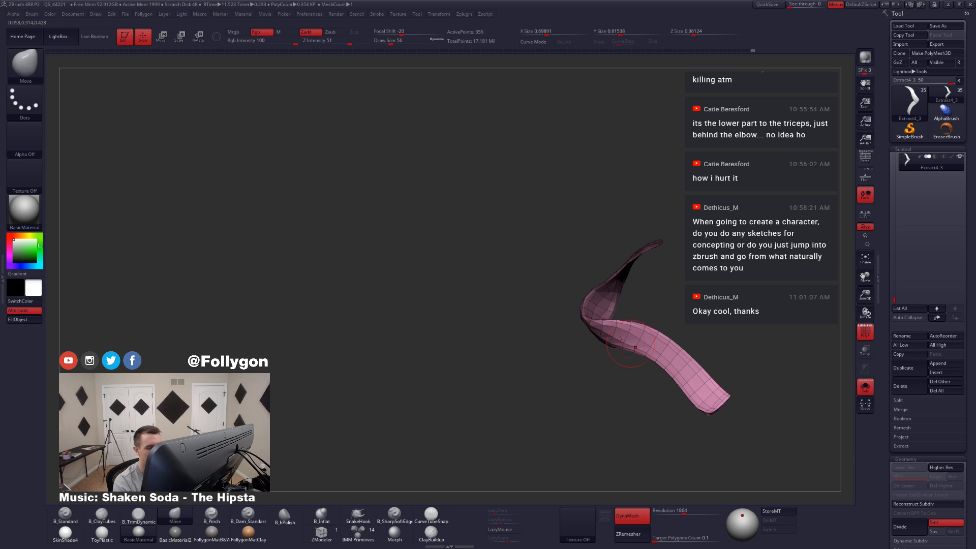
Step: Rotate the tail's lower half about its middle bend using a transpose line placed along the ribbon
{"action": "key", "text": "r"}
{"action": "left_click_drag", "start_coordinate": [589, 324], "coordinate": [749, 411]}
{"action": "right_click_drag", "start_coordinate": [747, 410], "coordinate": [645, 399]}
{"action": "left_click_drag", "start_coordinate": [593, 369], "coordinate": [602, 381]}
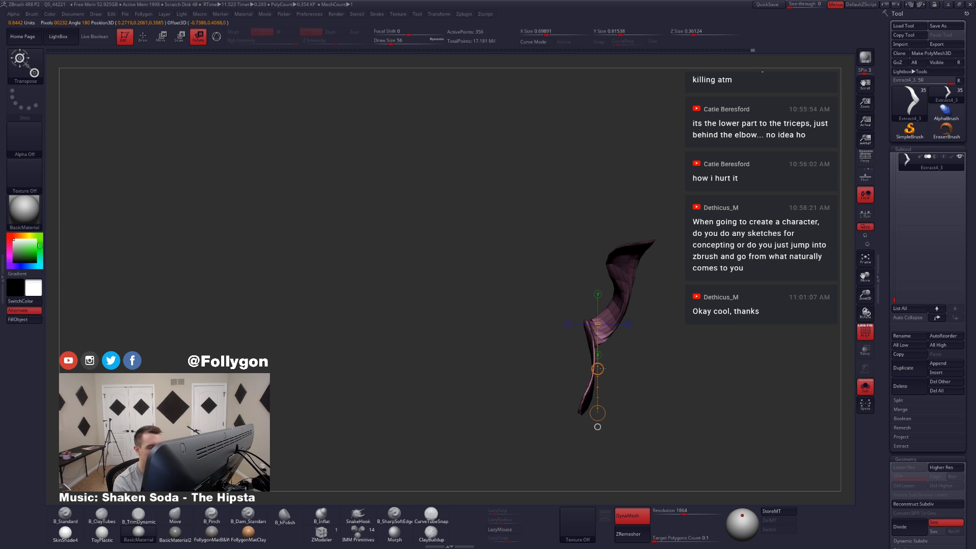
{"action": "right_click_drag", "start_coordinate": [602, 335], "coordinate": [604, 392]}
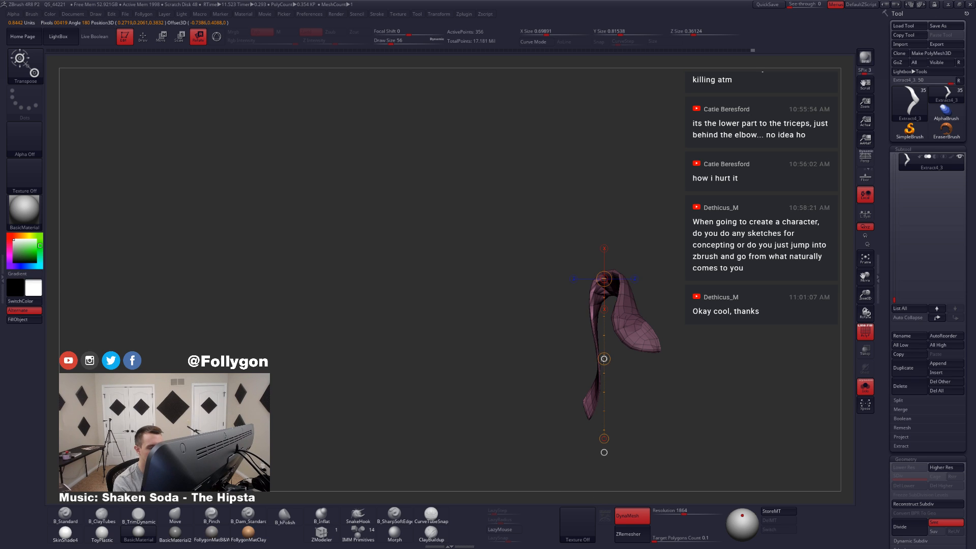
{"action": "left_click_drag", "start_coordinate": [604, 359], "coordinate": [611, 371]}
{"action": "right_click_drag", "start_coordinate": [631, 406], "coordinate": [632, 370]}
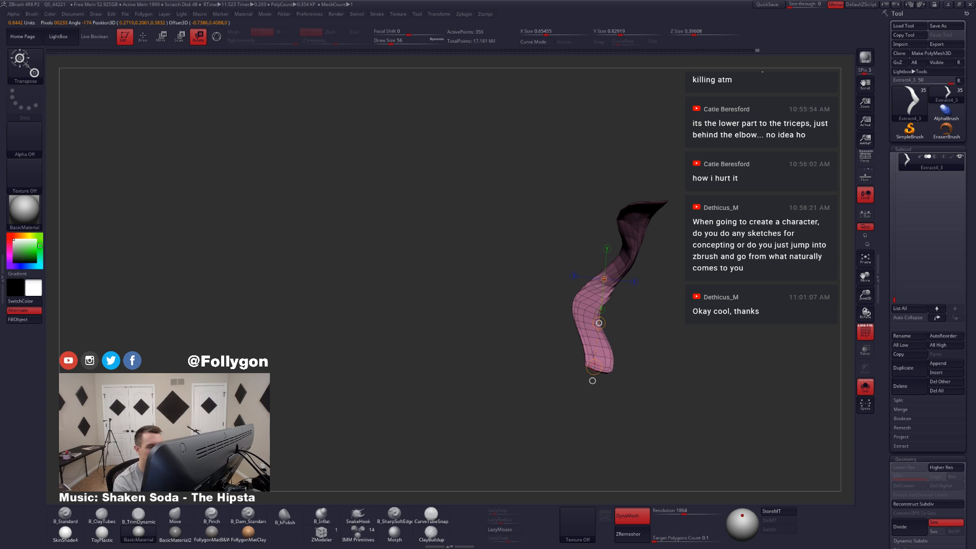
{"action": "left_click_drag", "start_coordinate": [593, 365], "coordinate": [618, 353]}
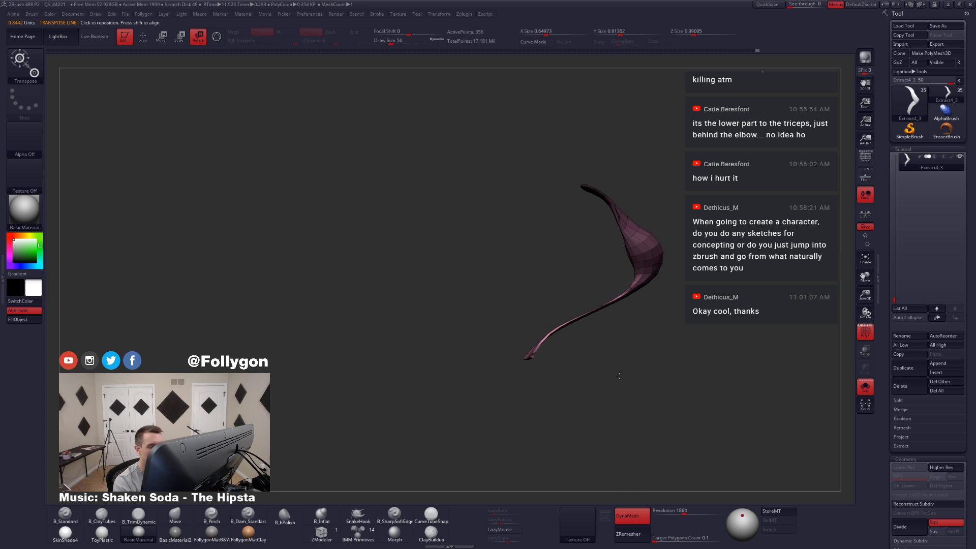
Step: Show the full character, return to the Move brush and reposition the tail's lower half behind the legs
{"action": "key", "text": "alt+s"}
{"action": "left_click_drag", "start_coordinate": [711, 397], "coordinate": [612, 407]}
{"action": "left_click_drag", "start_coordinate": [633, 361], "coordinate": [482, 364]}
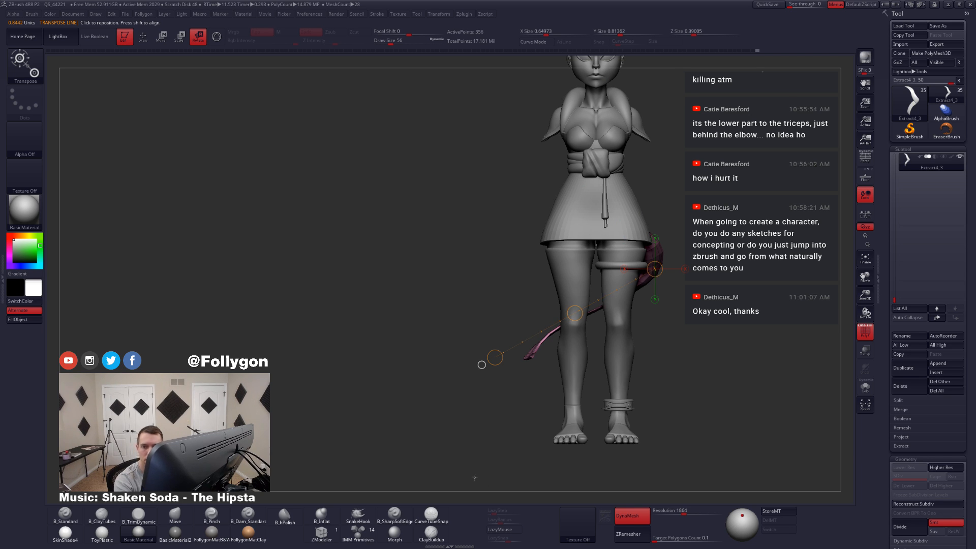
{"action": "left_click_drag", "start_coordinate": [482, 364], "coordinate": [593, 371]}
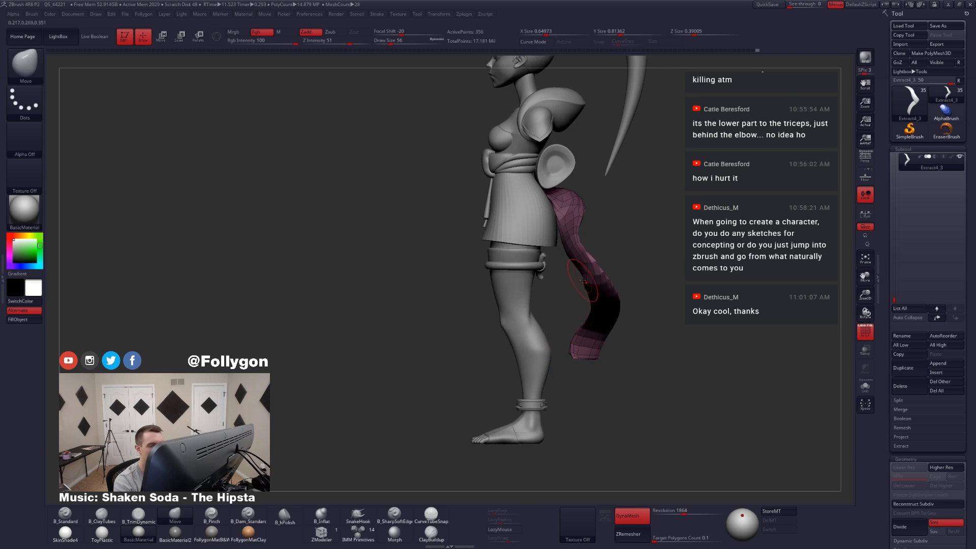
{"action": "mouse_move", "coordinate": [593, 314]}
{"action": "left_mouse_down"}
{"action": "mouse_move", "coordinate": [593, 369]}
{"action": "mouse_move", "coordinate": [582, 351]}
{"action": "mouse_move", "coordinate": [529, 359]}
{"action": "left_mouse_up"}
{"action": "key", "text": "q"}
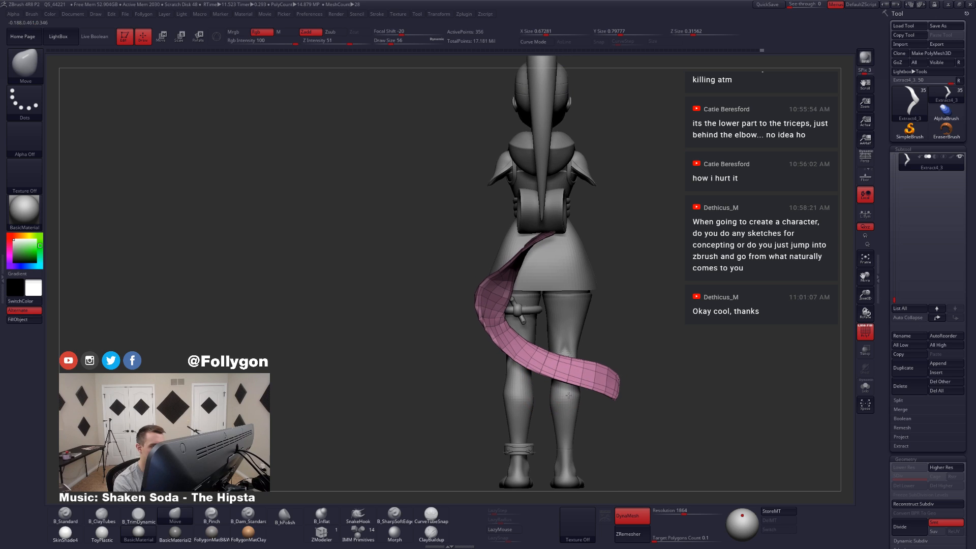
Step: Turn on the smoothed preview and adjust the tail's upper bend from behind with the Move brush at draw size 83
{"action": "key", "text": "d"}
{"action": "left_click_drag", "start_coordinate": [603, 330], "coordinate": [560, 328]}
{"action": "key", "text": "s"}
{"action": "left_click_drag", "start_coordinate": [485, 301], "coordinate": [488, 301]}
{"action": "key", "text": "space"}
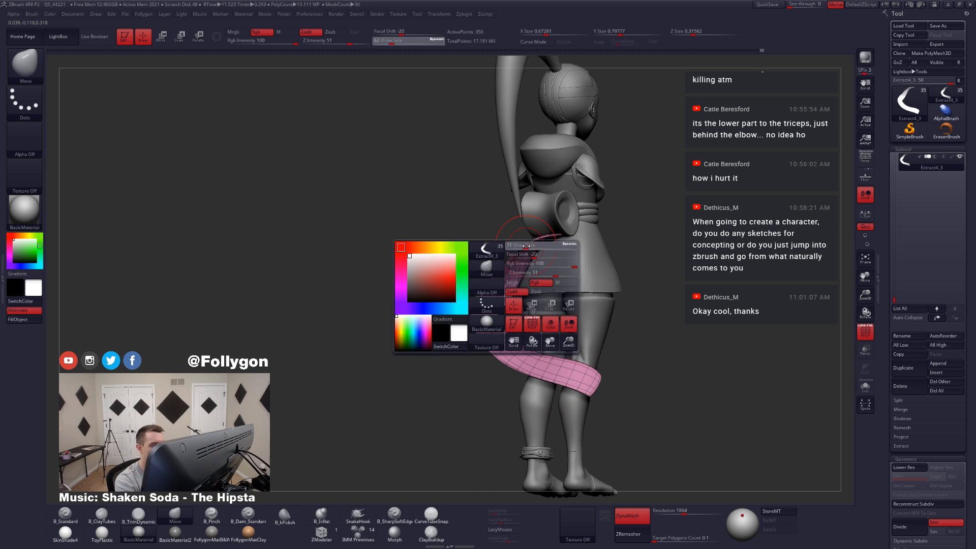
{"action": "key", "text": "ctrl+f"}
{"action": "left_click_drag", "start_coordinate": [524, 250], "coordinate": [557, 231]}
Step: Isolate the tail, set the draw size to 65 and turn off its wireframe display
{"action": "key", "text": "alt+s"}
{"action": "left_click_drag", "start_coordinate": [595, 244], "coordinate": [567, 249]}
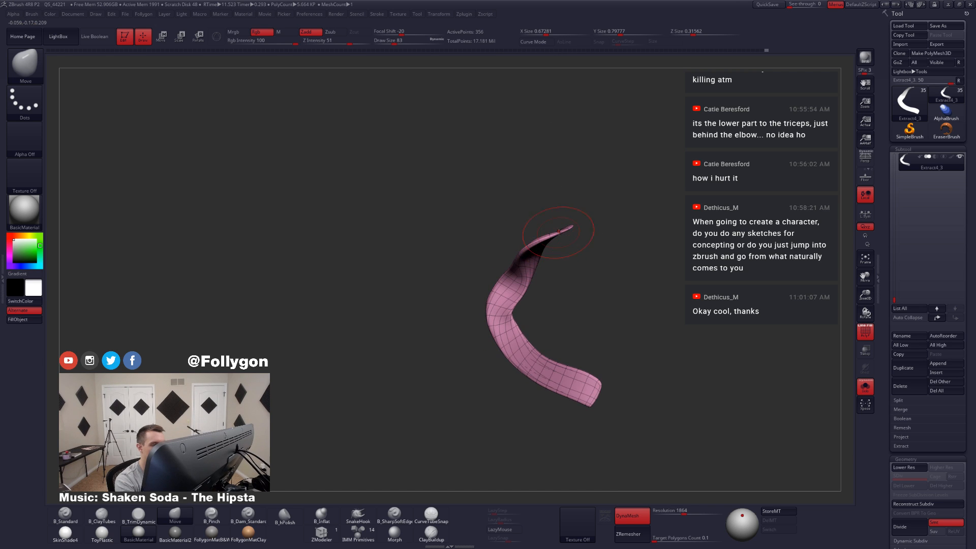
{"action": "key", "text": "ctrl+f"}
{"action": "left_click", "coordinate": [548, 264]}
{"action": "mouse_move", "coordinate": [606, 214]}
{"action": "left_mouse_down"}
{"action": "mouse_move", "coordinate": [526, 287]}
{"action": "mouse_move", "coordinate": [537, 311]}
{"action": "left_mouse_up"}
{"action": "key", "text": "d"}
{"action": "key", "text": "space"}
{"action": "left_click_drag", "start_coordinate": [590, 307], "coordinate": [518, 310]}
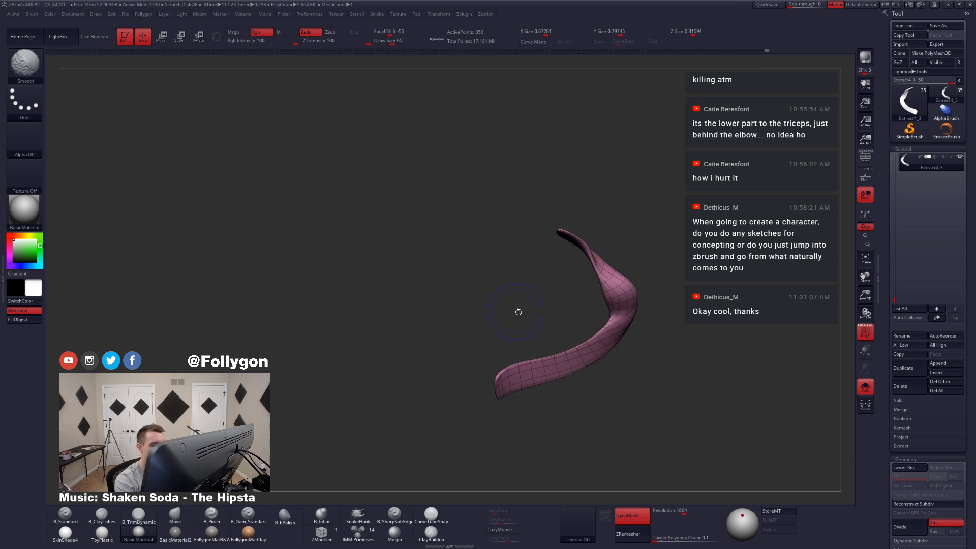
{"action": "key", "text": "shift+f"}
Step: Try smoothing the tail's middle bend on the low-poly mesh and undo the strokes
{"action": "right_click_drag", "start_coordinate": [615, 328], "coordinate": [619, 325]}
{"action": "key", "text": "shift+d"}
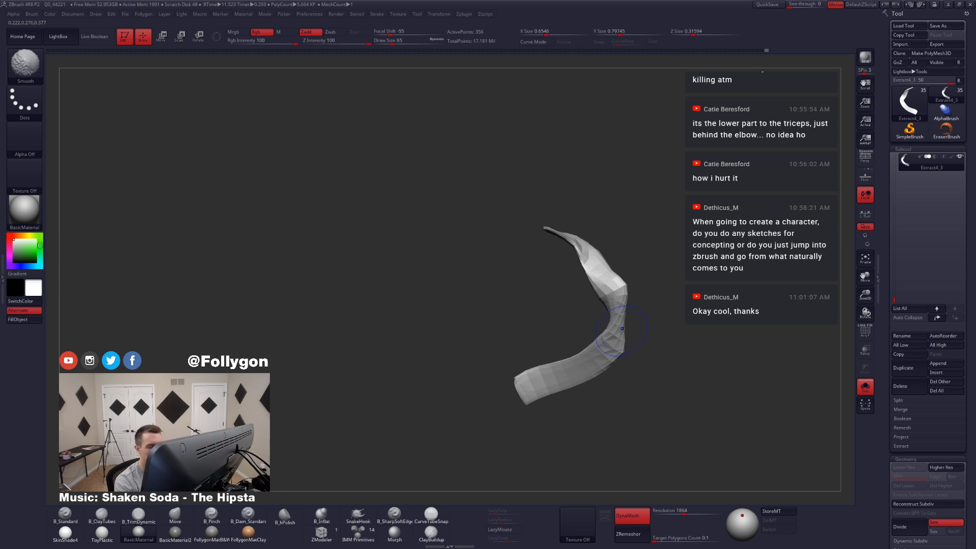
{"action": "key", "text": "ctrl+d"}
{"action": "key", "text": "ctrl+z"}
{"action": "key", "text": "ctrl+z"}
{"action": "key", "text": "ctrl+z"}
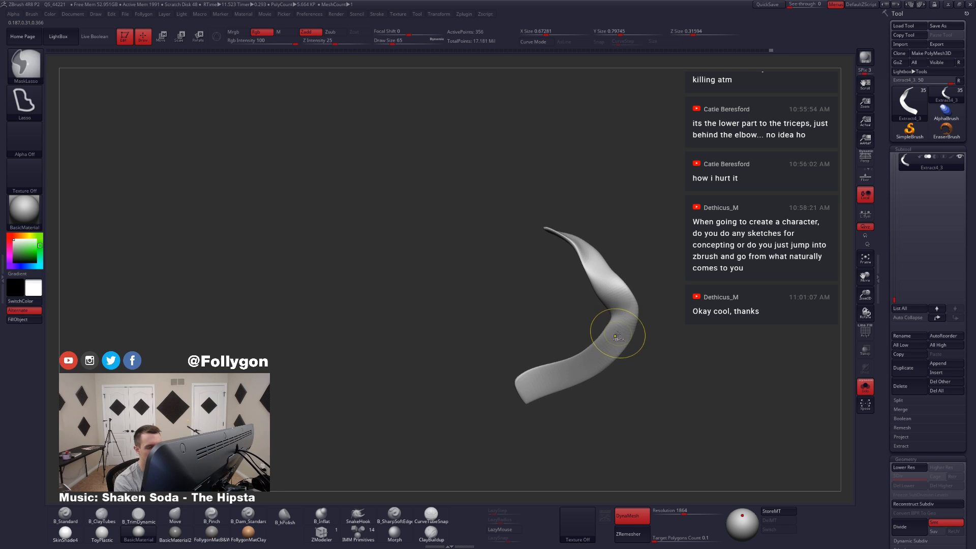
Step: Divide the tail to subdivision level 2 and adjust its middle bend, reducing the Move brush draw size to 56
{"action": "key", "text": "ctrl+d"}
{"action": "key", "text": "space"}
{"action": "left_click_drag", "start_coordinate": [624, 334], "coordinate": [628, 334]}
{"action": "mouse_move", "coordinate": [630, 329]}
{"action": "right_mouse_down"}
{"action": "mouse_move", "coordinate": [597, 344]}
{"action": "mouse_move", "coordinate": [632, 323]}
{"action": "right_mouse_up"}
{"action": "key", "text": "alt+s"}
{"action": "key", "text": "alt+s"}
{"action": "key", "text": "space"}
{"action": "left_click_drag", "start_coordinate": [631, 326], "coordinate": [624, 326]}
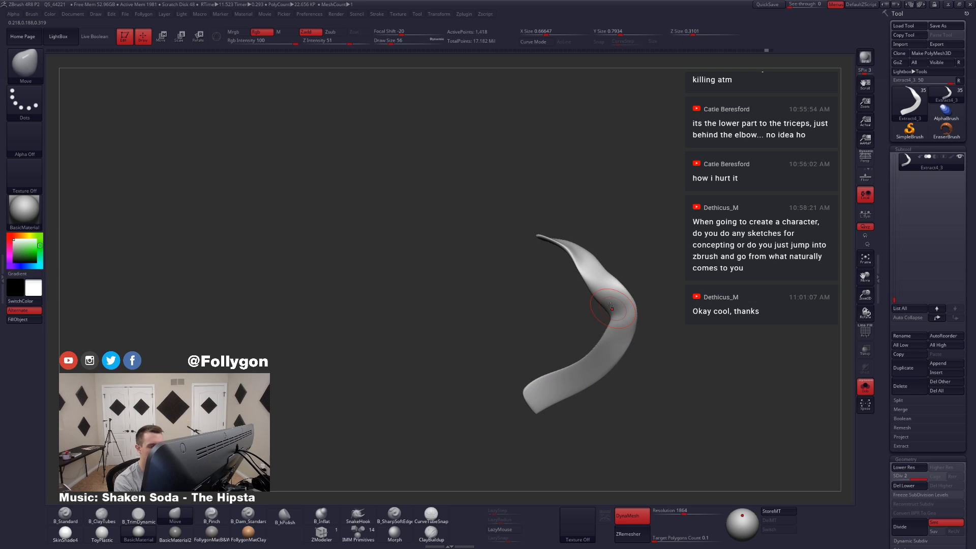
Step: Build up the tail's middle bend with the ClayTubes brush and check it from both sides
{"action": "key", "text": "2"}
{"action": "left_click_drag", "start_coordinate": [586, 266], "coordinate": [621, 328]}
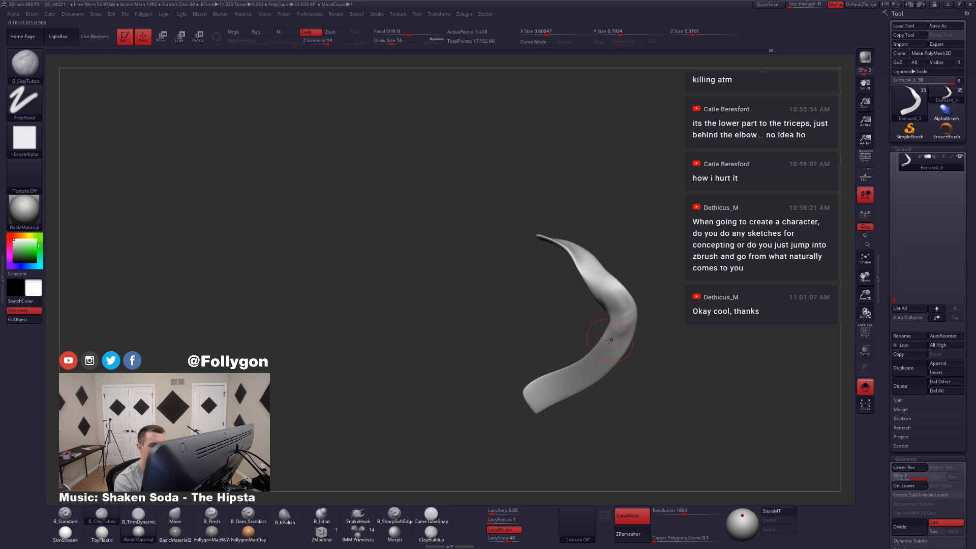
{"action": "mouse_move", "coordinate": [610, 340]}
{"action": "right_mouse_down"}
{"action": "mouse_move", "coordinate": [620, 303]}
{"action": "mouse_move", "coordinate": [645, 335]}
{"action": "mouse_move", "coordinate": [621, 318]}
{"action": "mouse_move", "coordinate": [636, 327]}
{"action": "right_mouse_up"}
{"action": "key", "text": "4"}
{"action": "key", "text": "space"}
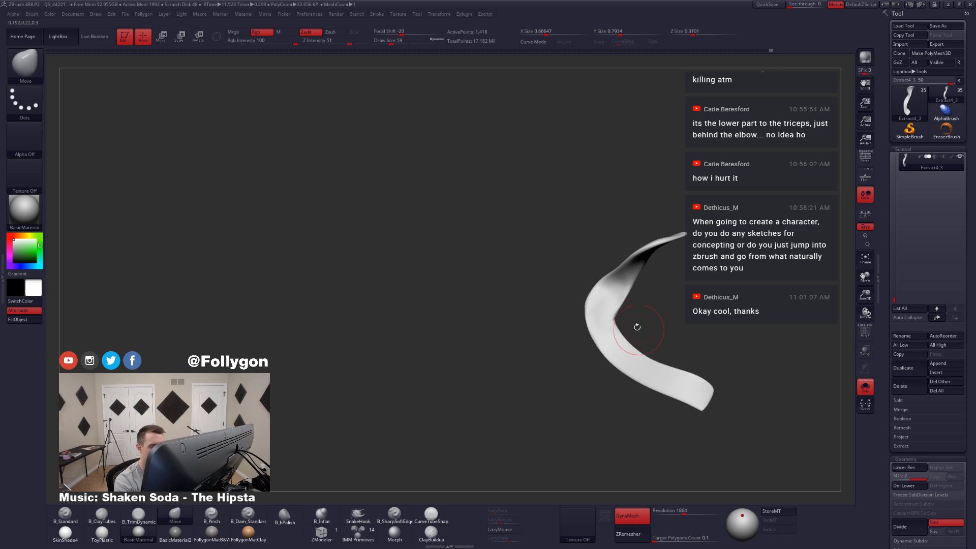
{"action": "key", "text": "2"}
{"action": "right_click_drag", "start_coordinate": [616, 360], "coordinate": [606, 329]}
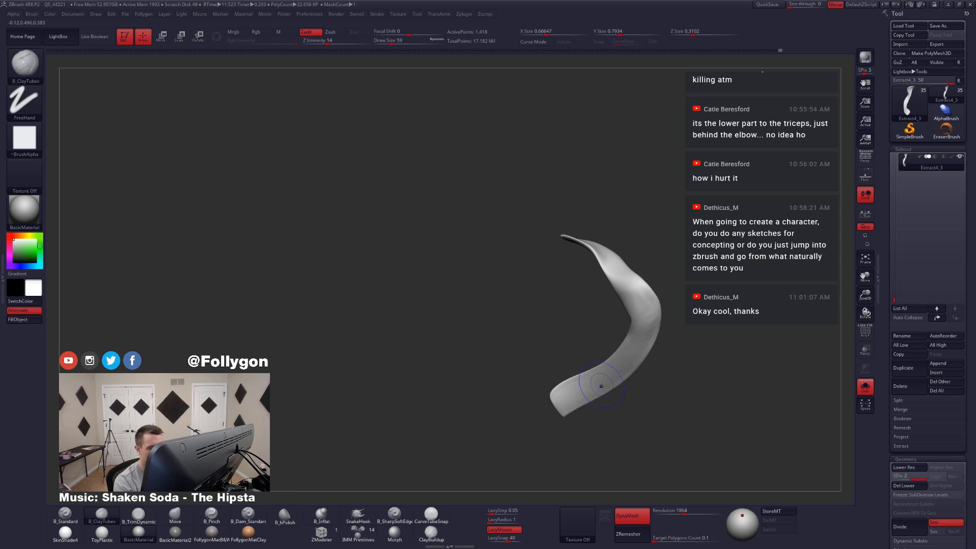
{"action": "mouse_move", "coordinate": [601, 386]}
{"action": "right_mouse_down"}
{"action": "mouse_move", "coordinate": [636, 353]}
{"action": "mouse_move", "coordinate": [586, 368]}
{"action": "mouse_move", "coordinate": [555, 358]}
{"action": "mouse_move", "coordinate": [565, 377]}
{"action": "right_mouse_up"}
Step: Switch to the Move brush, raise the draw size to 120 and show the whole figure around the tail
{"action": "key", "text": "b"}
{"action": "key", "text": "m"}
{"action": "key", "text": "v"}
{"action": "key", "text": "space"}
{"action": "left_click_drag", "start_coordinate": [563, 376], "coordinate": [569, 378]}
{"action": "right_click_drag", "start_coordinate": [560, 377], "coordinate": [566, 394], "text": "shift"}
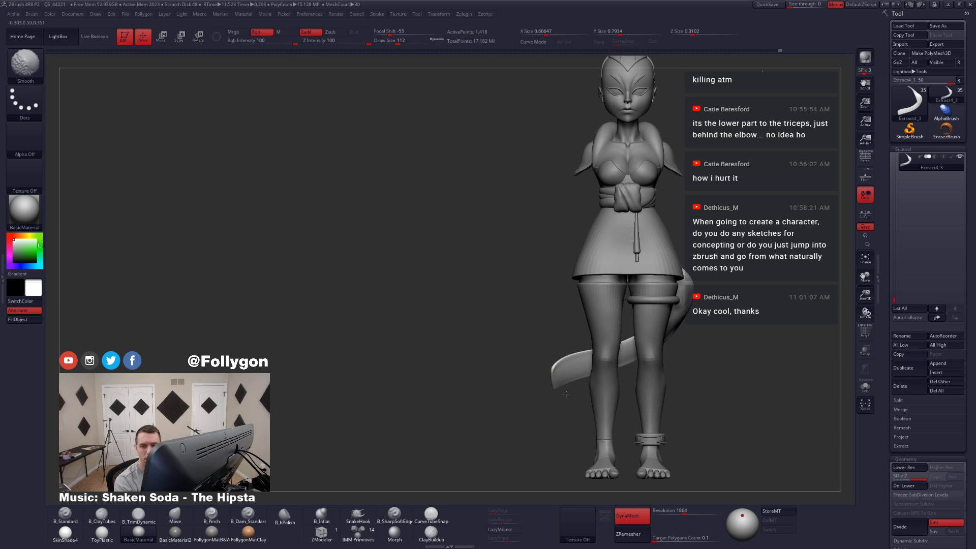
Step: Mask the tail's lower end with a lasso and rotate it downward with the Transpose line
{"action": "key", "text": "ctrl"}
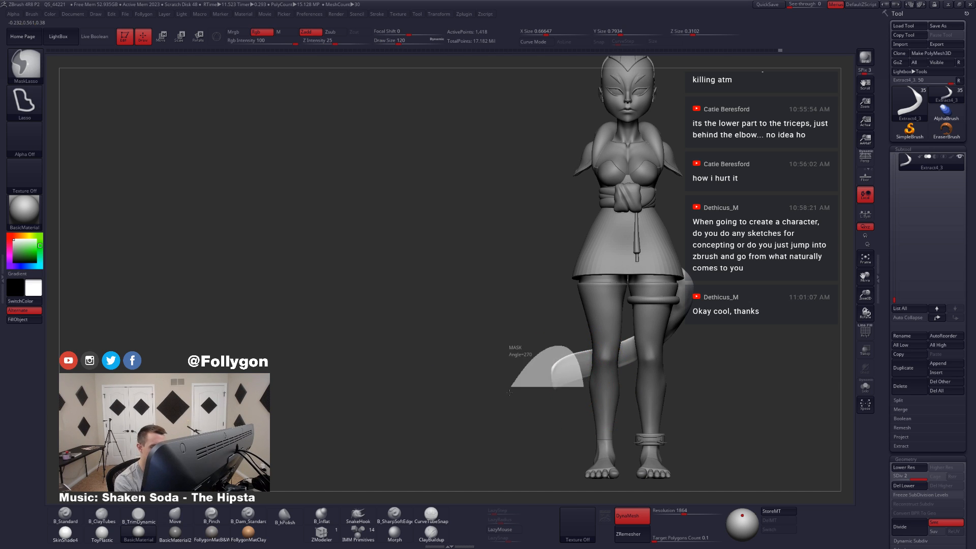
{"action": "key", "text": "r"}
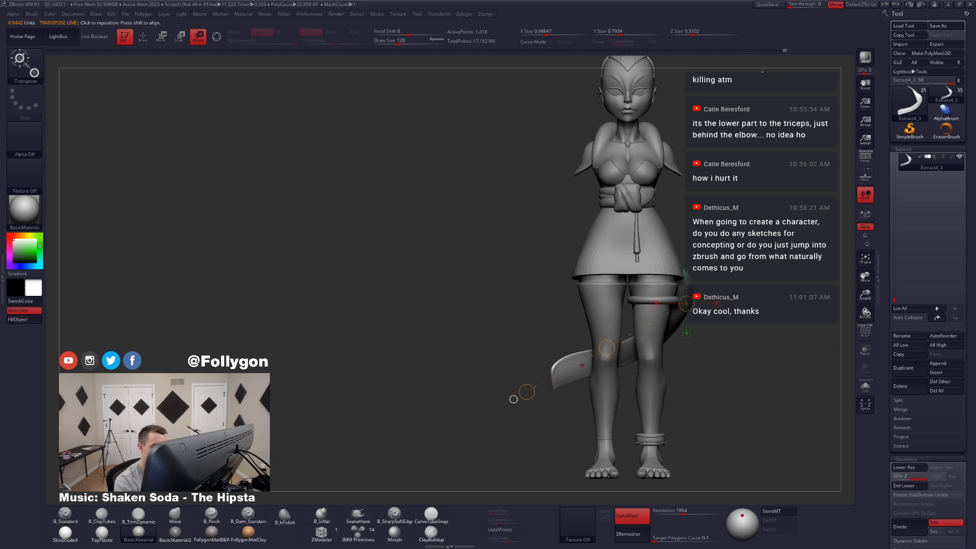
{"action": "mouse_move", "coordinate": [588, 365]}
{"action": "left_mouse_down"}
{"action": "mouse_move", "coordinate": [511, 400]}
{"action": "mouse_move", "coordinate": [521, 429]}
{"action": "mouse_move", "coordinate": [519, 413]}
{"action": "left_mouse_up"}
{"action": "key", "text": "q"}
Step: Shape the tail's flared lower tip with the Move brush at draw size 80 and check it against the figure
{"action": "key", "text": "space"}
{"action": "left_click_drag", "start_coordinate": [523, 407], "coordinate": [572, 404], "text": "alt"}
{"action": "key", "text": "space"}
{"action": "key", "text": "s"}
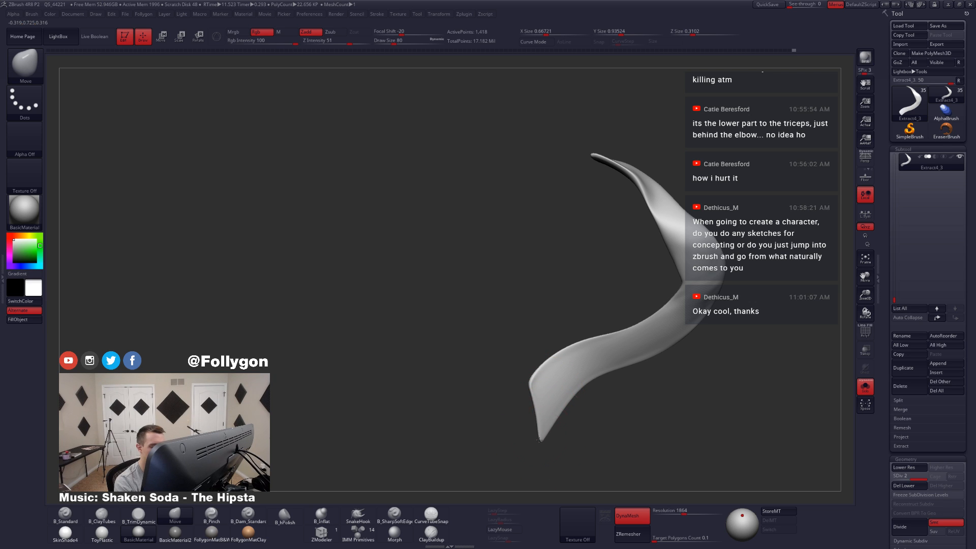
{"action": "left_click_drag", "start_coordinate": [540, 441], "coordinate": [567, 376]}
{"action": "key", "text": "s"}
{"action": "key", "text": "ctrl+f"}
{"action": "left_click", "coordinate": [633, 348]}
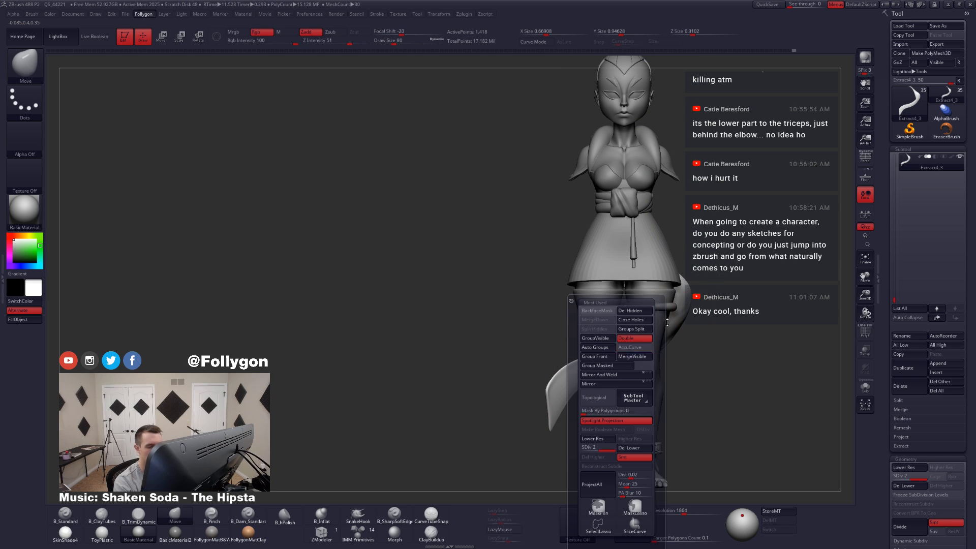
Step: Isolate the tail, set the draw size to 56 and switch to the TrimDynamic brush
{"action": "key", "text": "s"}
{"action": "key", "text": "space"}
{"action": "left_click_drag", "start_coordinate": [672, 310], "coordinate": [649, 315]}
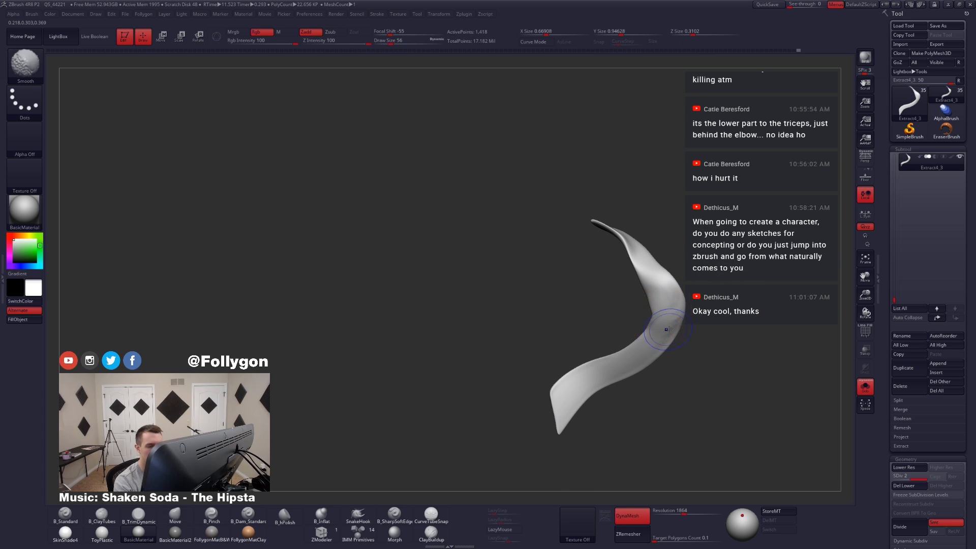
{"action": "key", "text": "shift+f"}
{"action": "key", "text": "shift+f"}
{"action": "key", "text": "3"}
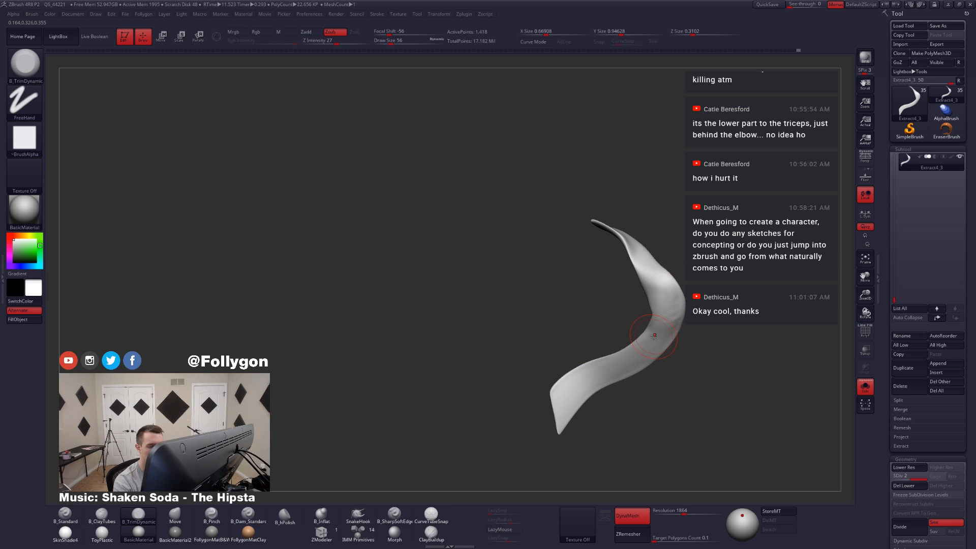
Step: Try converting the tail to a dense mesh with DynaMesh, inspect its surface and undo the conversion
{"action": "key", "text": "ctrl+d"}
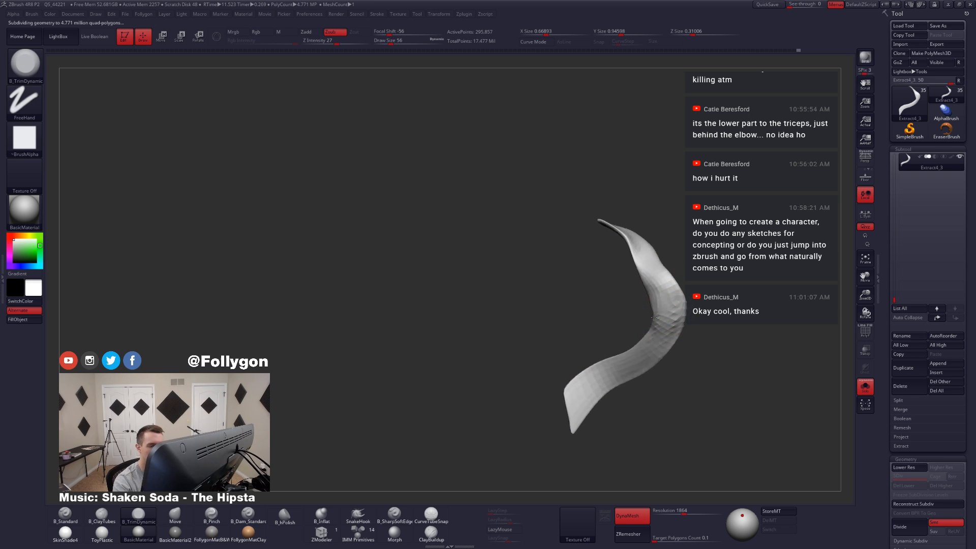
{"action": "left_click_drag", "start_coordinate": [654, 318], "coordinate": [675, 312]}
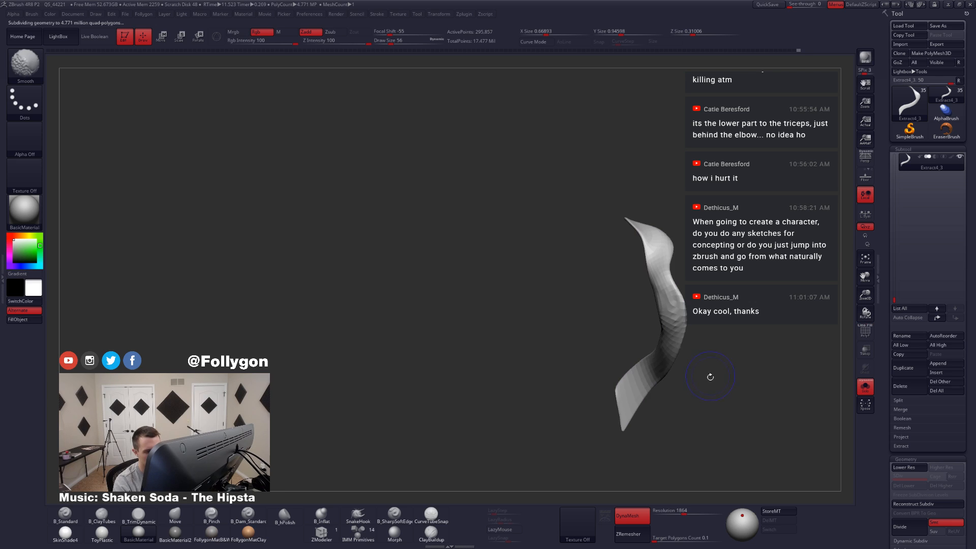
{"action": "left_click_drag", "start_coordinate": [707, 377], "coordinate": [690, 385]}
{"action": "key", "text": "ctrl+z"}
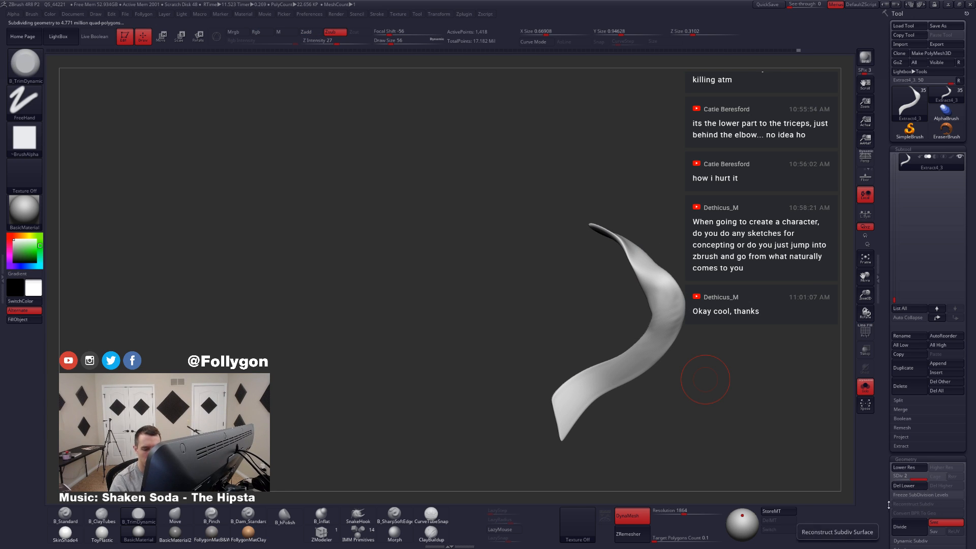
Step: Turn off the smoothed preview, divide the tail to subdivision level 4 and work over its middle bend with the TrimDynamic brush
{"action": "scroll", "coordinate": [918, 495], "scroll_direction": "down", "scroll_amount": 2}
{"action": "left_click", "coordinate": [910, 503]}
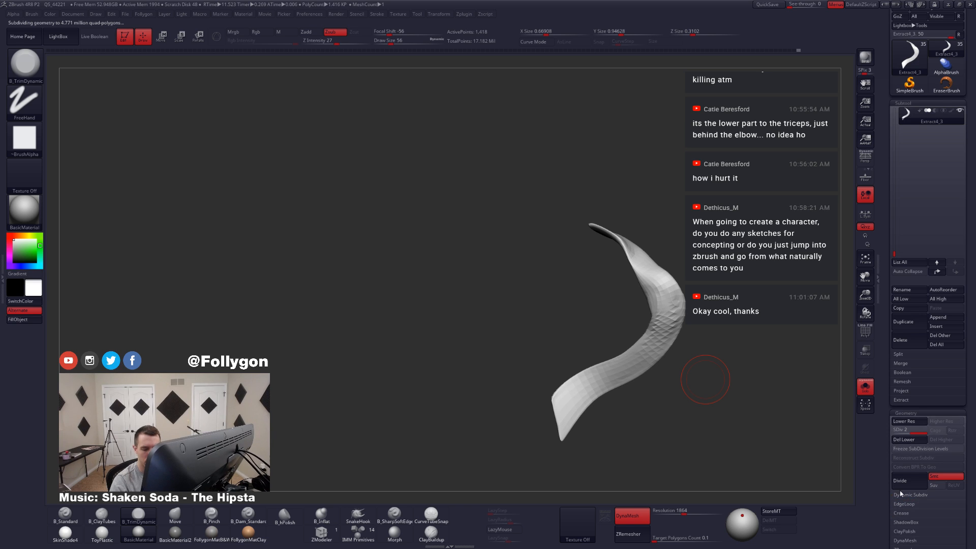
{"action": "scroll", "coordinate": [920, 503], "scroll_direction": "up", "scroll_amount": 2}
{"action": "key", "text": "ctrl"}
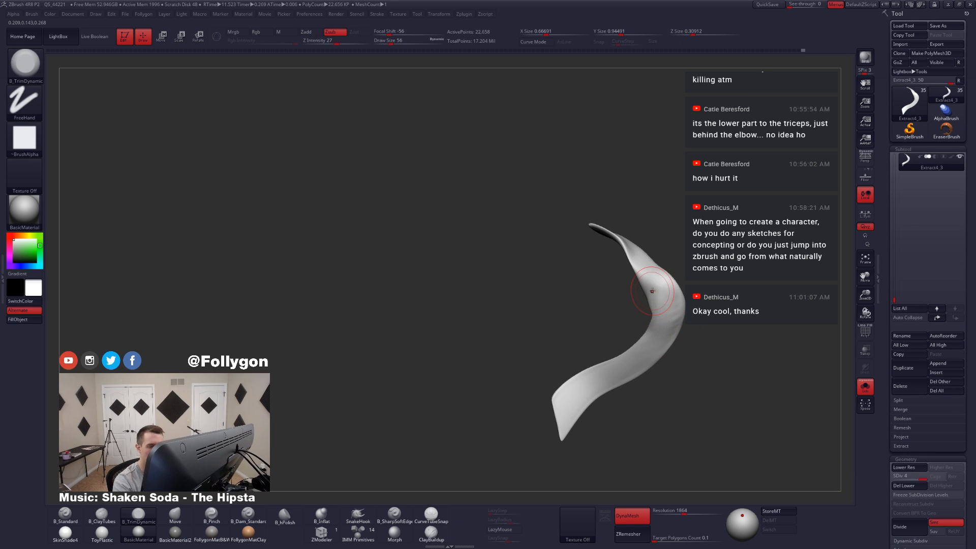
{"action": "left_click_drag", "start_coordinate": [650, 285], "coordinate": [665, 324], "text": "shift"}
{"action": "key", "text": "shift+s"}
{"action": "mouse_move", "coordinate": [665, 324]}
{"action": "right_mouse_down"}
{"action": "mouse_move", "coordinate": [654, 338]}
{"action": "mouse_move", "coordinate": [665, 392]}
{"action": "mouse_move", "coordinate": [620, 376]}
{"action": "right_mouse_up"}
Step: Adjust the tail's upper and middle curve beside the skirt with the Move brush at draw size 54
{"action": "key", "text": "b"}
{"action": "key", "text": "m"}
{"action": "key", "text": "v"}
{"action": "key", "text": "space"}
{"action": "left_click_drag", "start_coordinate": [638, 352], "coordinate": [643, 351]}
{"action": "mouse_move", "coordinate": [635, 348]}
{"action": "right_mouse_down"}
{"action": "mouse_move", "coordinate": [618, 326]}
{"action": "mouse_move", "coordinate": [632, 299]}
{"action": "right_mouse_up"}
{"action": "key", "text": "space"}
{"action": "left_click_drag", "start_coordinate": [646, 306], "coordinate": [640, 306]}
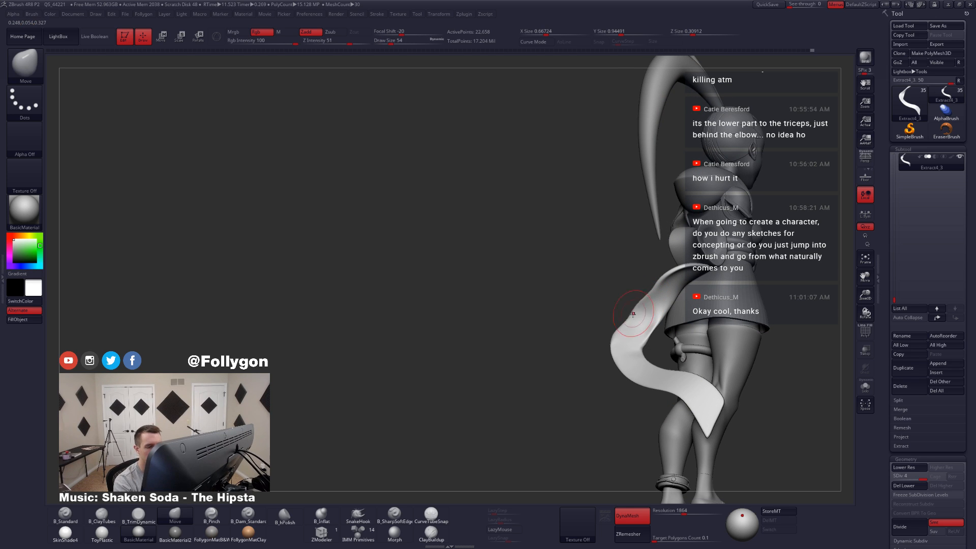
{"action": "right_click_drag", "start_coordinate": [650, 295], "coordinate": [649, 289]}
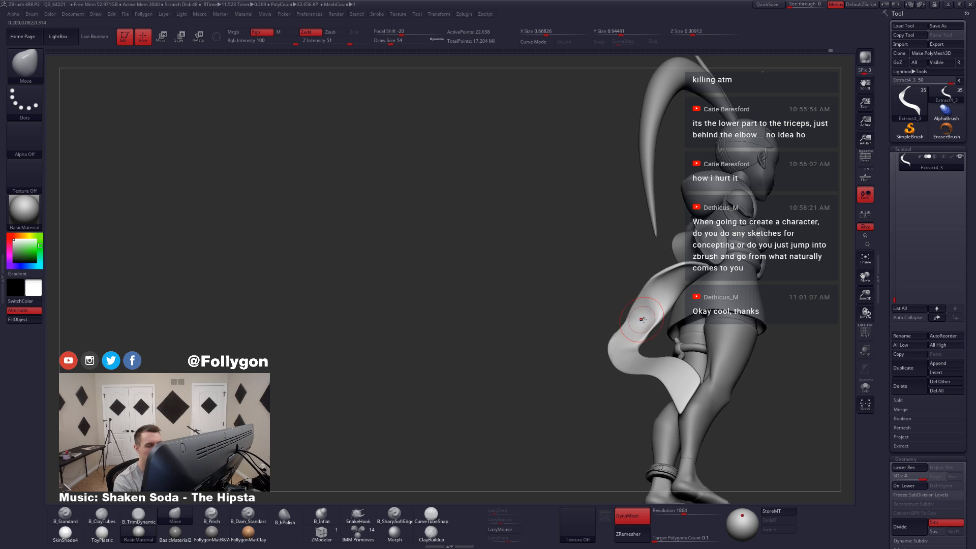
{"action": "mouse_move", "coordinate": [643, 319]}
{"action": "right_mouse_down"}
{"action": "mouse_move", "coordinate": [659, 306]}
{"action": "mouse_move", "coordinate": [640, 308]}
{"action": "right_mouse_up"}
{"action": "left_click_drag", "start_coordinate": [661, 438], "coordinate": [705, 395], "text": "ctrl"}
Step: Set the draw size to 83 and rebuild the isolated tail as a dense mesh with DynaMesh
{"action": "key", "text": "space"}
{"action": "key", "text": "shift+f"}
{"action": "key", "text": "shift+f"}
{"action": "mouse_move", "coordinate": [650, 342]}
{"action": "right_mouse_down"}
{"action": "mouse_move", "coordinate": [617, 339]}
{"action": "mouse_move", "coordinate": [618, 309]}
{"action": "right_mouse_up"}
{"action": "key", "text": "alt+s"}
Step: Flatten the surface of the tail's upper and middle bends with the TrimDynamic brush, ending with the full figure shown
{"action": "key", "text": "3"}
{"action": "right_click_drag", "start_coordinate": [625, 361], "coordinate": [635, 355]}
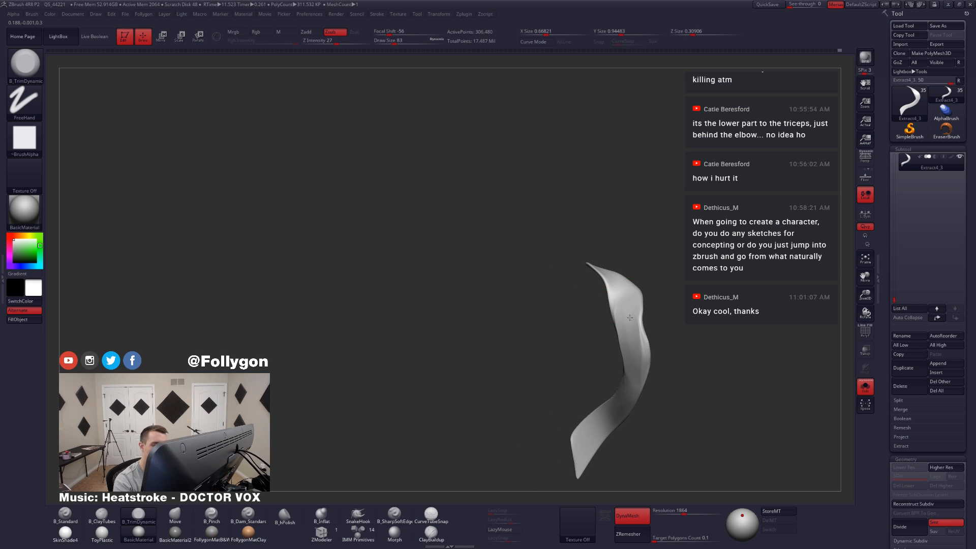
{"action": "left_click_drag", "start_coordinate": [630, 318], "coordinate": [633, 356]}
{"action": "mouse_move", "coordinate": [633, 356]}
{"action": "right_mouse_down"}
{"action": "mouse_move", "coordinate": [681, 371]}
{"action": "mouse_move", "coordinate": [625, 413]}
{"action": "mouse_move", "coordinate": [574, 410]}
{"action": "right_mouse_up"}
{"action": "key", "text": "alt+s"}
{"action": "right_click_drag", "start_coordinate": [628, 429], "coordinate": [633, 432]}
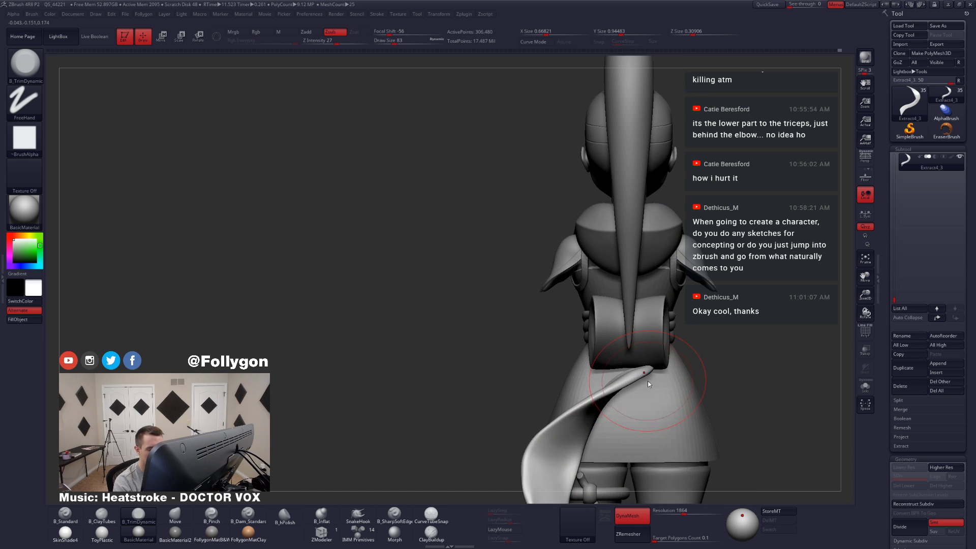
Step: Adjust the tail's upper end below the back bow with the Move brush at draw size 54
{"action": "key", "text": "space"}
{"action": "left_click_drag", "start_coordinate": [646, 409], "coordinate": [639, 408]}
{"action": "right_click_drag", "start_coordinate": [673, 402], "coordinate": [632, 391]}
{"action": "key", "text": "b"}
{"action": "key", "text": "m"}
{"action": "key", "text": "v"}
{"action": "key", "text": "space"}
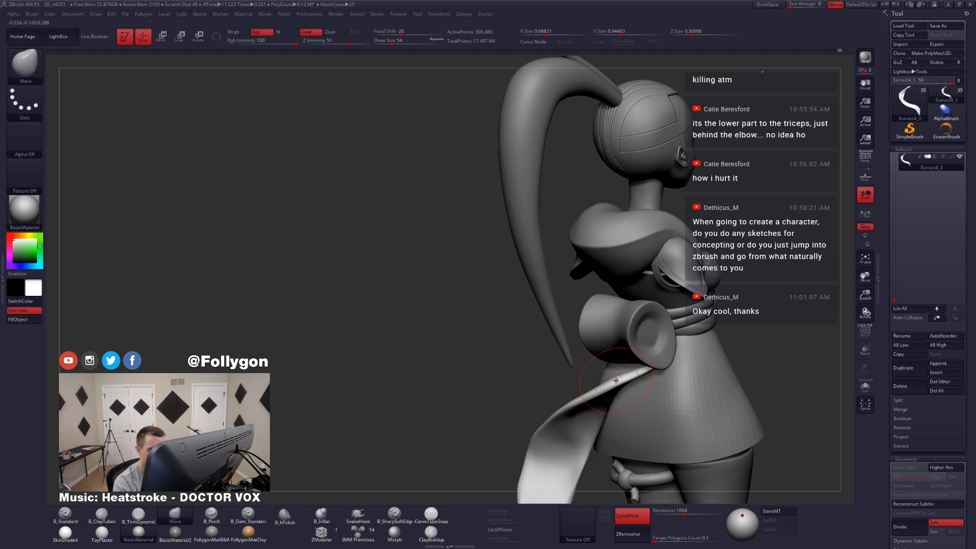
{"action": "left_click_drag", "start_coordinate": [639, 374], "coordinate": [635, 378]}
{"action": "mouse_move", "coordinate": [635, 379]}
{"action": "right_mouse_down"}
{"action": "mouse_move", "coordinate": [697, 381]}
{"action": "mouse_move", "coordinate": [625, 375]}
{"action": "right_mouse_up"}
Step: Isolate the tail, reshape its upper twist with the Move brush and check it against the figure from the side
{"action": "key", "text": "alt+s"}
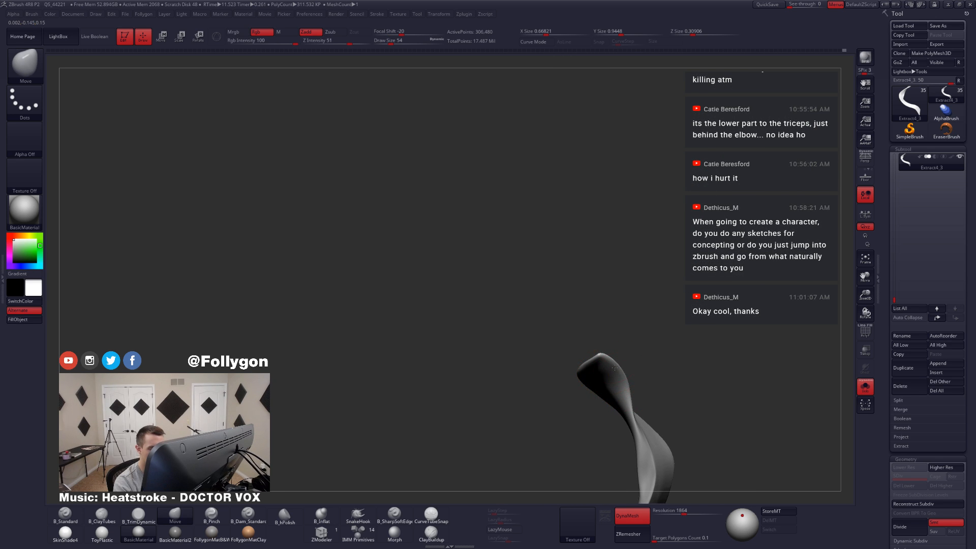
{"action": "left_click_drag", "start_coordinate": [614, 368], "coordinate": [625, 365]}
{"action": "right_click_drag", "start_coordinate": [630, 409], "coordinate": [634, 406]}
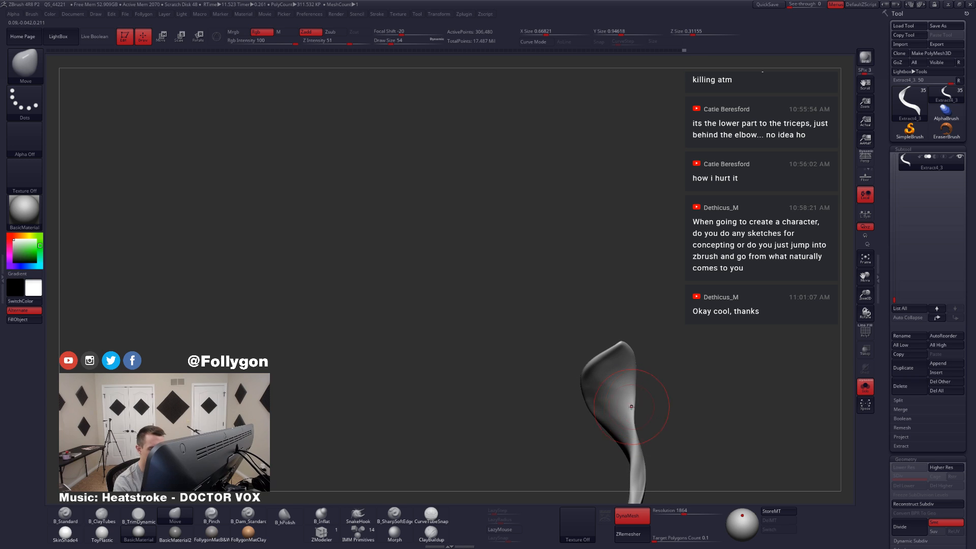
{"action": "left_click_drag", "start_coordinate": [634, 407], "coordinate": [632, 410]}
{"action": "mouse_move", "coordinate": [634, 410]}
{"action": "right_mouse_down"}
{"action": "mouse_move", "coordinate": [631, 376]}
{"action": "mouse_move", "coordinate": [590, 407]}
{"action": "right_mouse_up"}
{"action": "key", "text": "alt+s"}
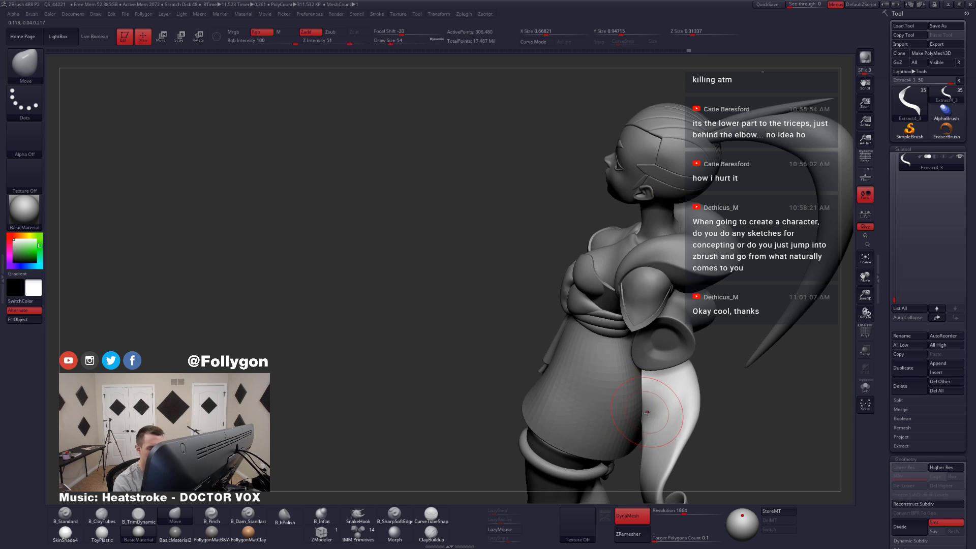
{"action": "mouse_move", "coordinate": [677, 406]}
{"action": "right_mouse_down"}
{"action": "mouse_move", "coordinate": [622, 379]}
{"action": "mouse_move", "coordinate": [651, 408]}
{"action": "mouse_move", "coordinate": [636, 422]}
{"action": "right_mouse_up"}
Step: Flatten the isolated tail's upper section with the TrimDynamic brush, raise the draw size to 74 and review the whole figure
{"action": "key", "text": "alt+s"}
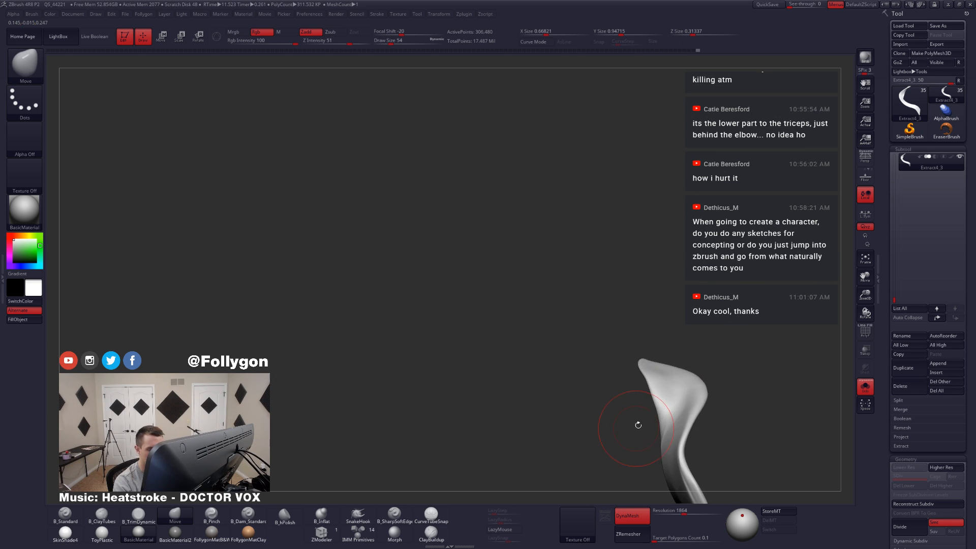
{"action": "key", "text": "alt+s"}
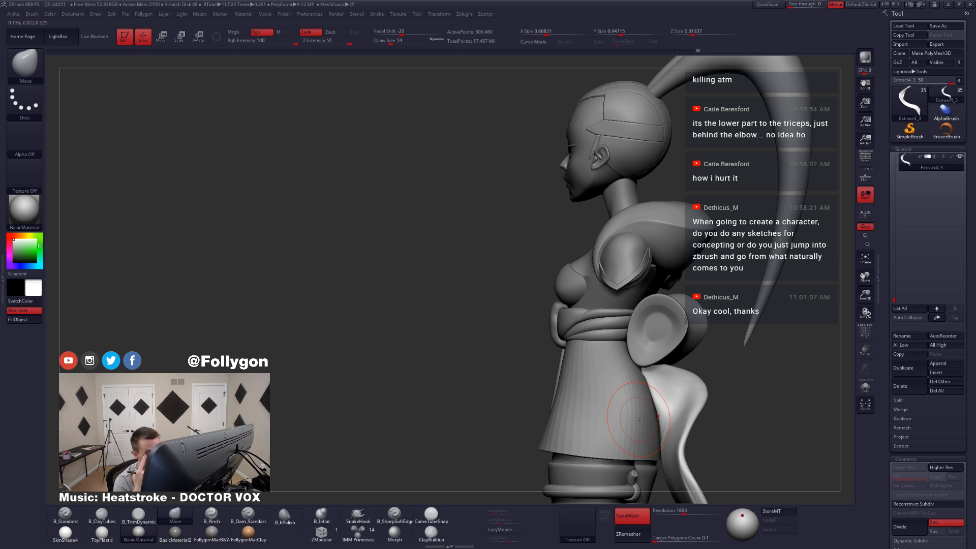
{"action": "key", "text": "alt+s"}
{"action": "mouse_move", "coordinate": [640, 420]}
{"action": "right_mouse_down"}
{"action": "mouse_move", "coordinate": [695, 426]}
{"action": "mouse_move", "coordinate": [681, 356]}
{"action": "right_mouse_up"}
{"action": "key", "text": "3"}
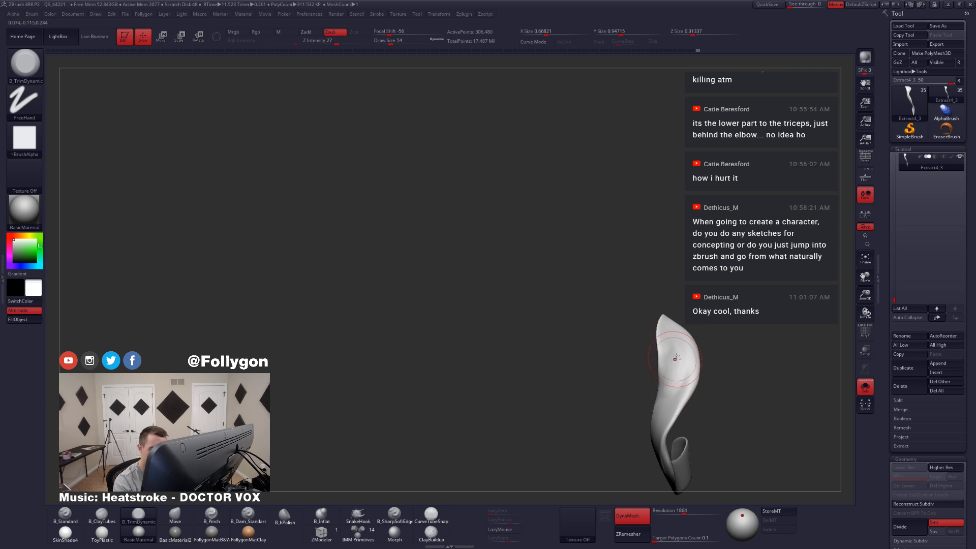
{"action": "right_click_drag", "start_coordinate": [665, 405], "coordinate": [634, 413]}
{"action": "key", "text": "shift+s"}
{"action": "mouse_move", "coordinate": [715, 392]}
{"action": "right_mouse_down", "text": "ctrl"}
{"action": "mouse_move", "coordinate": [683, 387]}
{"action": "mouse_move", "coordinate": [616, 408]}
{"action": "right_mouse_up", "text": "ctrl"}
{"action": "right_click_drag", "start_coordinate": [616, 408], "coordinate": [610, 426], "text": "ctrl"}
{"action": "key", "text": "space"}
{"action": "left_click_drag", "start_coordinate": [646, 382], "coordinate": [665, 348]}
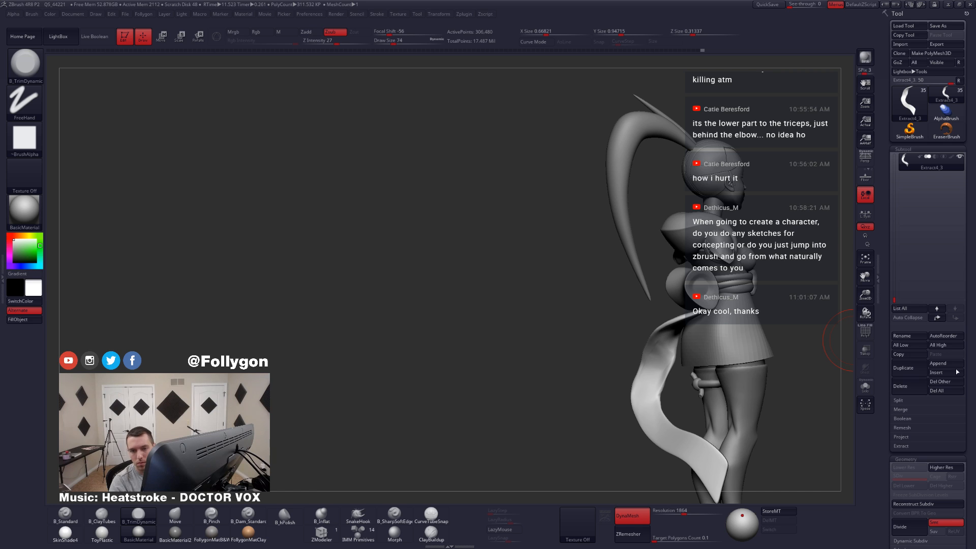
{"action": "right_click_drag", "start_coordinate": [729, 318], "coordinate": [527, 295], "text": "alt"}
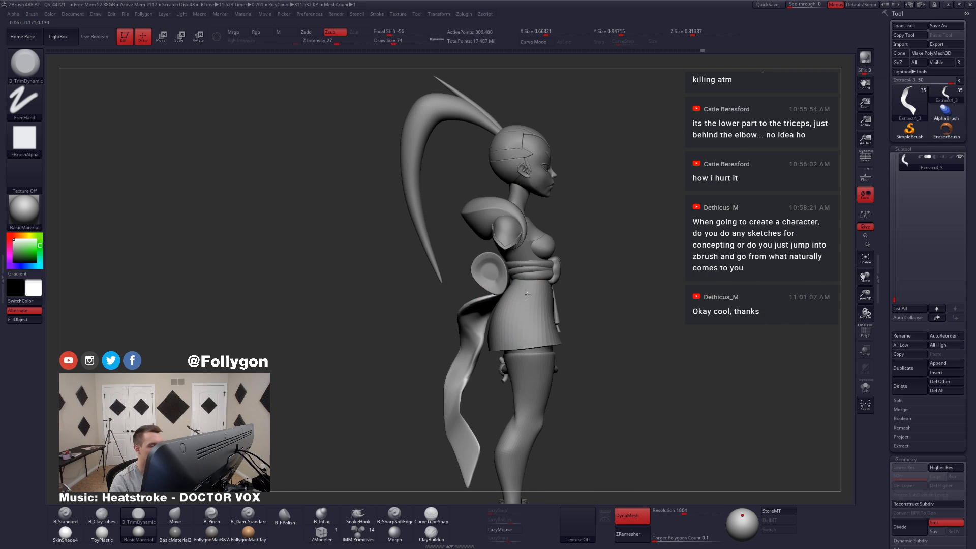
Step: Isolate the tail, set the draw size to 51 and refine its middle bend with the TrimDynamic brush
{"action": "key", "text": "alt+s"}
{"action": "mouse_move", "coordinate": [489, 332]}
{"action": "right_mouse_down", "text": "ctrl"}
{"action": "mouse_move", "coordinate": [502, 345]}
{"action": "mouse_move", "coordinate": [540, 351]}
{"action": "right_mouse_up", "text": "ctrl"}
{"action": "key", "text": "space"}
{"action": "left_click_drag", "start_coordinate": [492, 373], "coordinate": [486, 373]}
{"action": "mouse_move", "coordinate": [528, 356]}
{"action": "right_mouse_down"}
{"action": "mouse_move", "coordinate": [478, 346]}
{"action": "mouse_move", "coordinate": [497, 321]}
{"action": "right_mouse_up"}
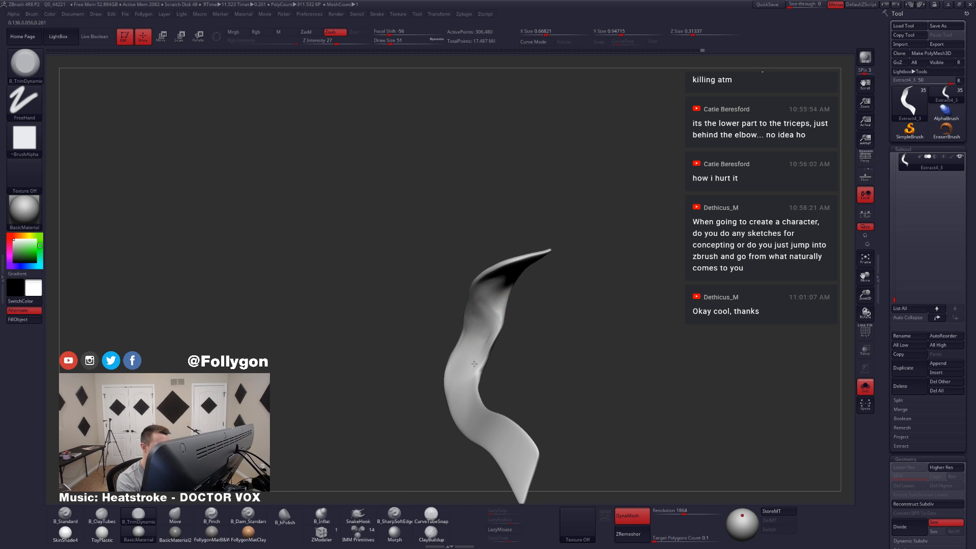
{"action": "key", "text": "shift"}
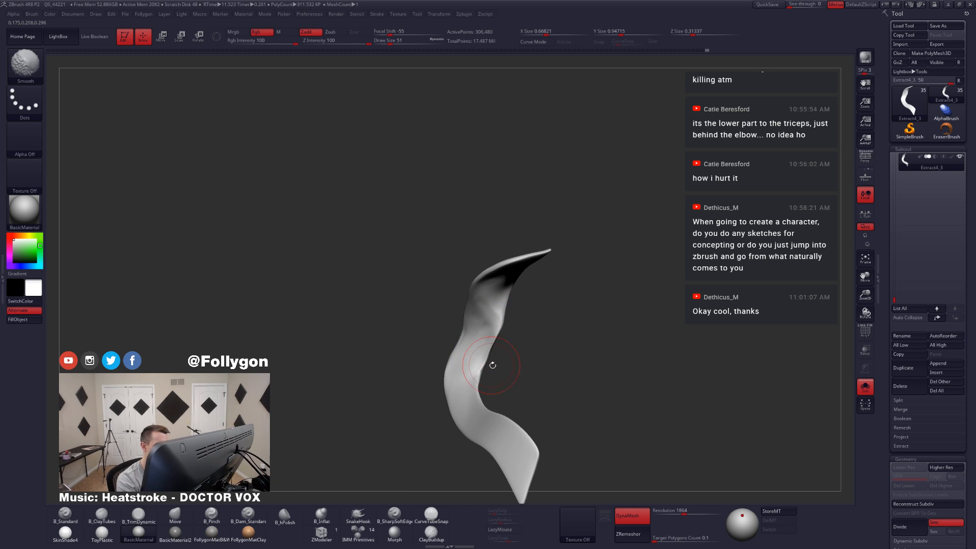
{"action": "mouse_move", "coordinate": [493, 365]}
{"action": "right_mouse_down"}
{"action": "mouse_move", "coordinate": [470, 339]}
{"action": "mouse_move", "coordinate": [447, 381]}
{"action": "mouse_move", "coordinate": [497, 336]}
{"action": "mouse_move", "coordinate": [492, 328]}
{"action": "right_mouse_up"}
Step: Switch to the Move brush and remesh the isolated tail to a low-poly mesh with ZRemesher
{"action": "key", "text": "b"}
{"action": "key", "text": "m"}
{"action": "key", "text": "v"}
{"action": "key", "text": "alt+s"}
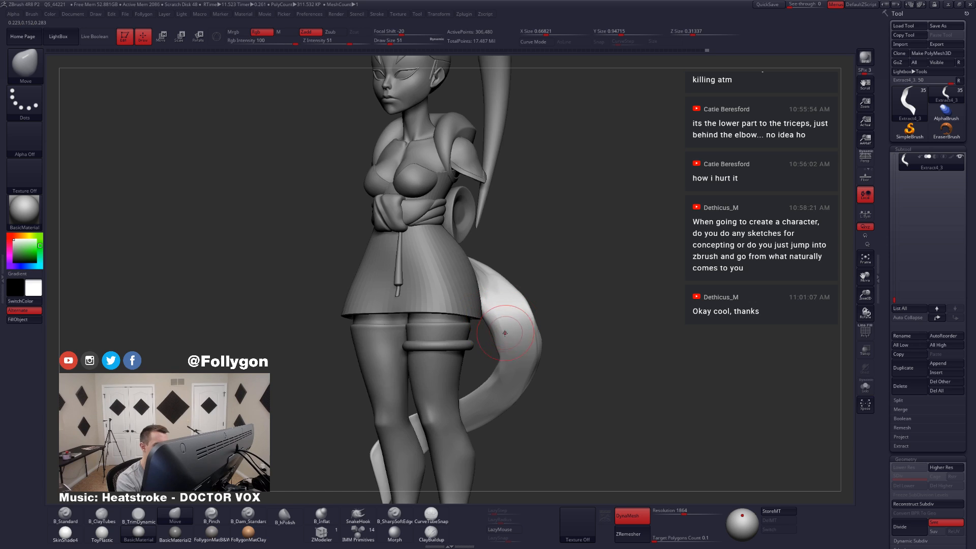
{"action": "key", "text": "alt+s"}
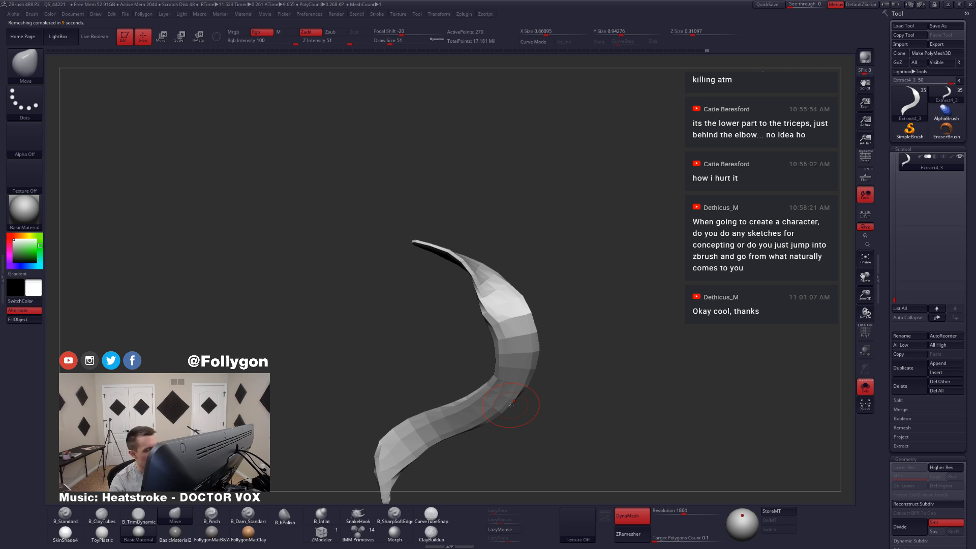
Step: Reshape the low-poly tail's middle bend with the Move brush
{"action": "key", "text": "space"}
{"action": "left_click", "coordinate": [502, 314]}
{"action": "left_click_drag", "start_coordinate": [447, 349], "coordinate": [512, 328]}
{"action": "right_click_drag", "start_coordinate": [512, 328], "coordinate": [487, 319]}
Step: Check the tail's wireframe, divide the mesh to subdivision level 2 and nudge its middle bend
{"action": "key", "text": "shift+f"}
{"action": "key", "text": "shift+f"}
{"action": "key", "text": "ctrl+d"}
{"action": "left_click_drag", "start_coordinate": [487, 311], "coordinate": [499, 311]}
Step: Set the draw size to 62 and build up the inner edge of the tail's middle bend with the ClayTubes brush
{"action": "key", "text": "space"}
{"action": "left_click", "coordinate": [501, 337]}
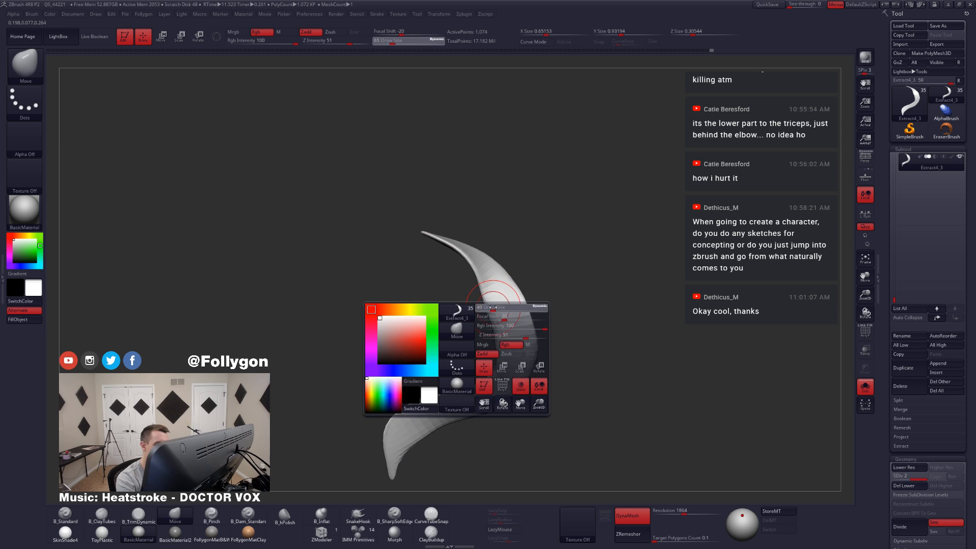
{"action": "right_click_drag", "start_coordinate": [501, 336], "coordinate": [523, 320]}
{"action": "key", "text": "2"}
{"action": "left_click_drag", "start_coordinate": [483, 270], "coordinate": [499, 307]}
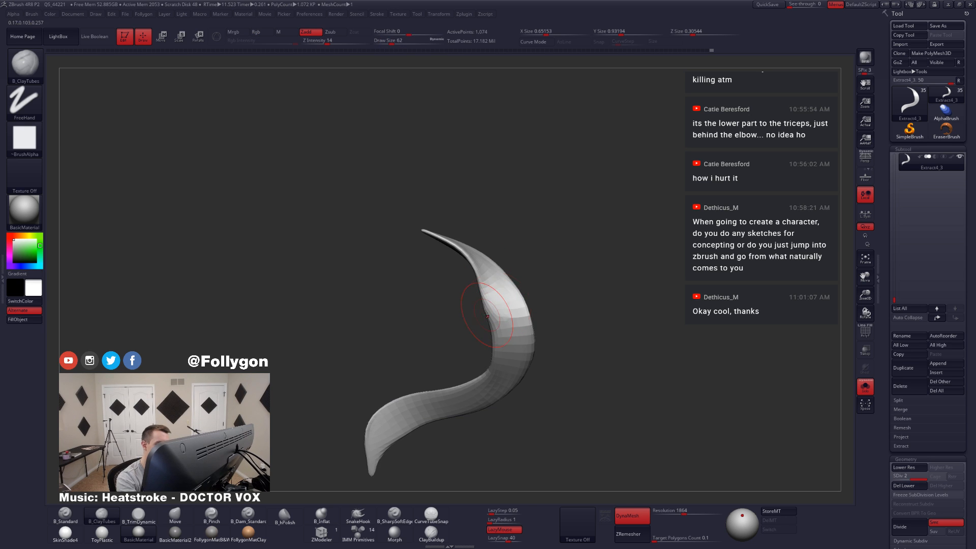
Step: Refine the curve of the isolated tail's middle bend from several angles with the Move brush
{"action": "key", "text": "b"}
{"action": "key", "text": "m"}
{"action": "key", "text": "v"}
{"action": "left_click_drag", "start_coordinate": [492, 368], "coordinate": [486, 364]}
{"action": "mouse_move", "coordinate": [447, 356]}
{"action": "left_mouse_down"}
{"action": "mouse_move", "coordinate": [448, 333]}
{"action": "mouse_move", "coordinate": [484, 326]}
{"action": "left_mouse_up"}
{"action": "left_click_drag", "start_coordinate": [483, 326], "coordinate": [453, 318], "text": "shift"}
Step: Show the whole figure and adjust the tail's flow beside the skirt and legs with the Move brush
{"action": "key", "text": "alt+s"}
{"action": "mouse_move", "coordinate": [593, 315]}
{"action": "left_mouse_down"}
{"action": "mouse_move", "coordinate": [679, 308]}
{"action": "mouse_move", "coordinate": [565, 301]}
{"action": "mouse_move", "coordinate": [543, 269]}
{"action": "mouse_move", "coordinate": [553, 275]}
{"action": "left_mouse_up"}
{"action": "key", "text": "space"}
{"action": "key", "text": "space"}
{"action": "mouse_move", "coordinate": [552, 269]}
{"action": "left_mouse_down"}
{"action": "mouse_move", "coordinate": [591, 241]}
{"action": "mouse_move", "coordinate": [586, 256]}
{"action": "left_mouse_up"}
{"action": "key", "text": "space"}
{"action": "key", "text": "space"}
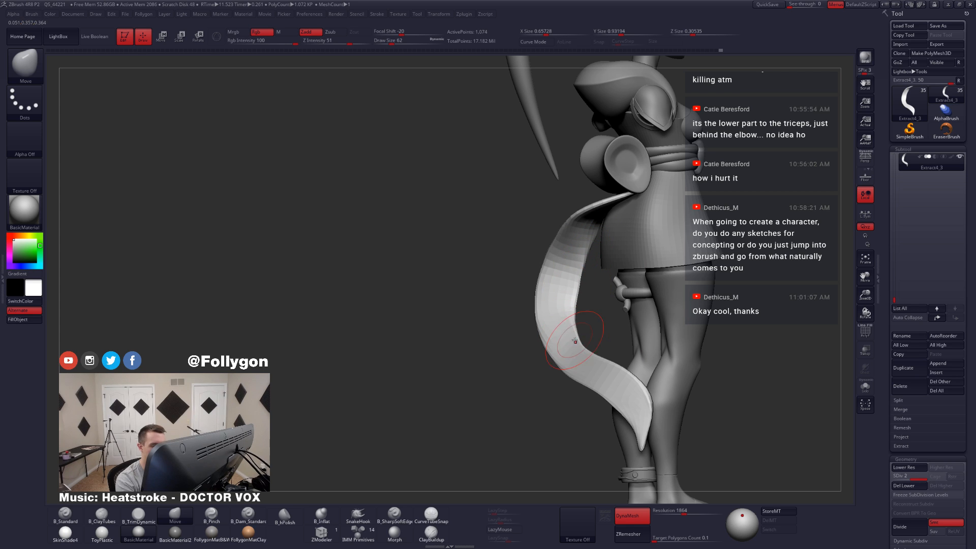
Step: Push the tail's lower middle bend downward and adjust its end beside the legs with the Move brush
{"action": "mouse_move", "coordinate": [575, 341]}
{"action": "left_mouse_down"}
{"action": "mouse_move", "coordinate": [586, 354]}
{"action": "mouse_move", "coordinate": [556, 334]}
{"action": "mouse_move", "coordinate": [542, 345]}
{"action": "mouse_move", "coordinate": [564, 375]}
{"action": "left_mouse_up"}
{"action": "key", "text": "space"}
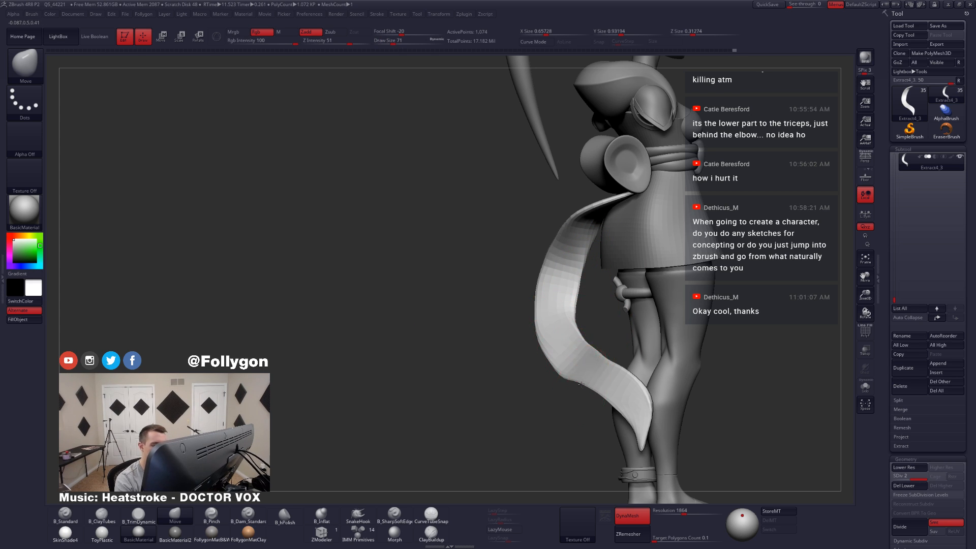
{"action": "mouse_move", "coordinate": [628, 402]}
{"action": "right_mouse_down"}
{"action": "mouse_move", "coordinate": [607, 401]}
{"action": "mouse_move", "coordinate": [610, 385]}
{"action": "mouse_move", "coordinate": [631, 397]}
{"action": "right_mouse_up"}
{"action": "key", "text": "space"}
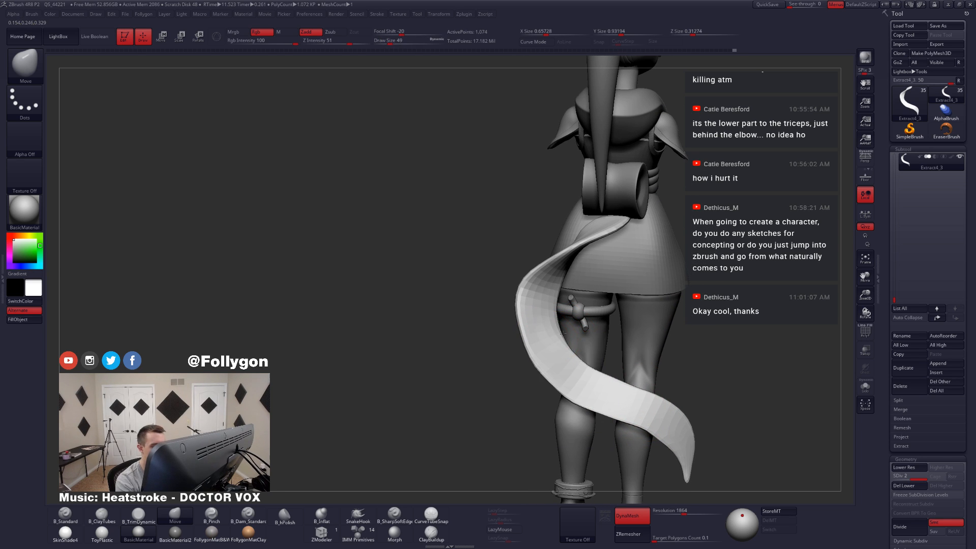
Step: Set the draw size to 80 and refine the outer edge of the tail's middle bend from behind with the Move brush
{"action": "key", "text": "space"}
Step: Isolate the tail and reshape the narrow twist near its upper end with the Move brush at draw size 68
{"action": "key", "text": "space"}
{"action": "left_click_drag", "start_coordinate": [528, 341], "coordinate": [512, 318]}
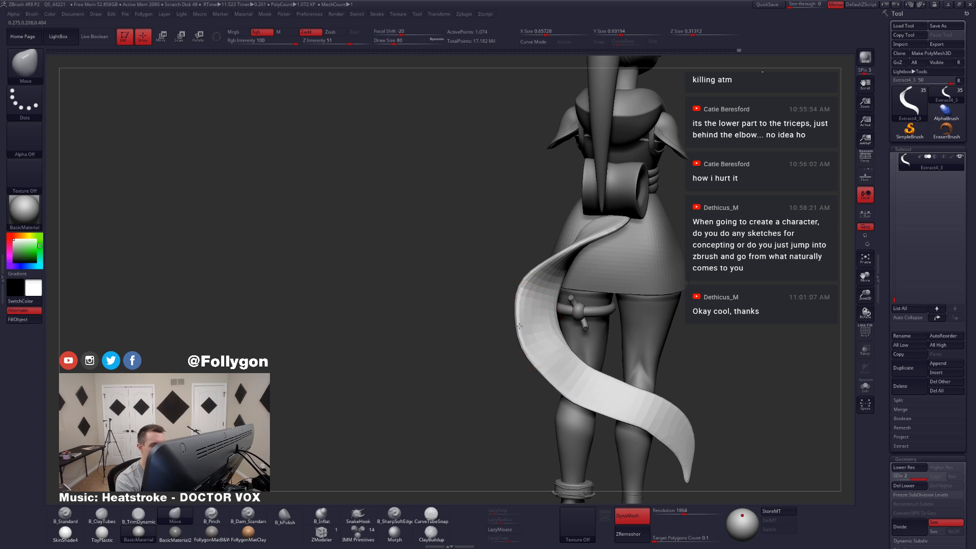
{"action": "left_click_drag", "start_coordinate": [539, 364], "coordinate": [536, 369]}
{"action": "mouse_move", "coordinate": [539, 369]}
{"action": "right_mouse_down"}
{"action": "mouse_move", "coordinate": [552, 337]}
{"action": "mouse_move", "coordinate": [583, 326]}
{"action": "mouse_move", "coordinate": [563, 321]}
{"action": "mouse_move", "coordinate": [570, 320]}
{"action": "right_mouse_up"}
{"action": "left_click_drag", "start_coordinate": [545, 271], "coordinate": [551, 265]}
{"action": "left_click_drag", "start_coordinate": [558, 305], "coordinate": [560, 304]}
{"action": "right_click_drag", "start_coordinate": [561, 304], "coordinate": [590, 304]}
{"action": "key", "text": "shift+f"}
{"action": "key", "text": "shift+f"}
{"action": "key", "text": "shift+s"}
{"action": "mouse_move", "coordinate": [512, 288]}
{"action": "right_mouse_down"}
{"action": "mouse_move", "coordinate": [533, 303]}
{"action": "mouse_move", "coordinate": [506, 316]}
{"action": "mouse_move", "coordinate": [508, 280]}
{"action": "right_mouse_up"}
{"action": "key", "text": "space"}
{"action": "left_click_drag", "start_coordinate": [508, 277], "coordinate": [504, 278]}
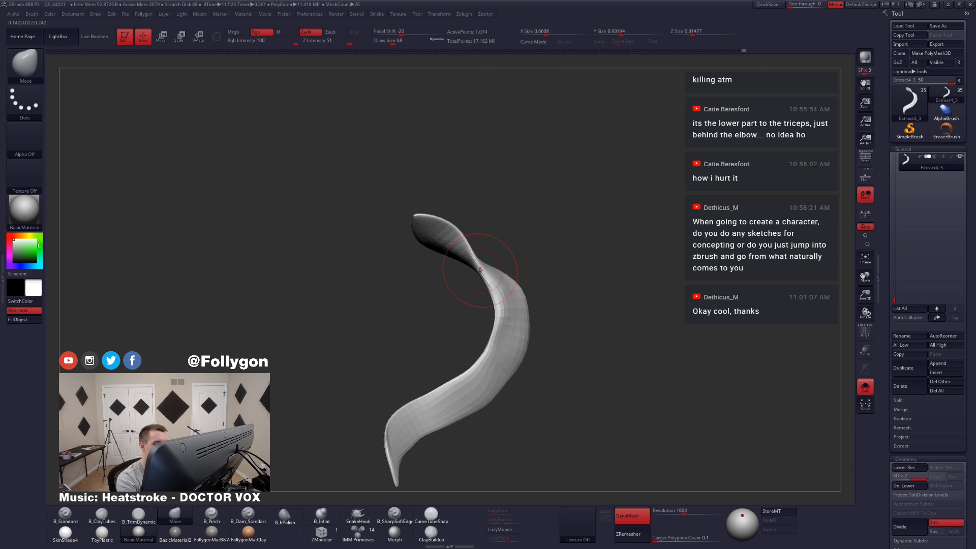
{"action": "mouse_move", "coordinate": [483, 257]}
{"action": "right_mouse_down"}
{"action": "mouse_move", "coordinate": [491, 272]}
{"action": "mouse_move", "coordinate": [483, 266]}
{"action": "right_mouse_up"}
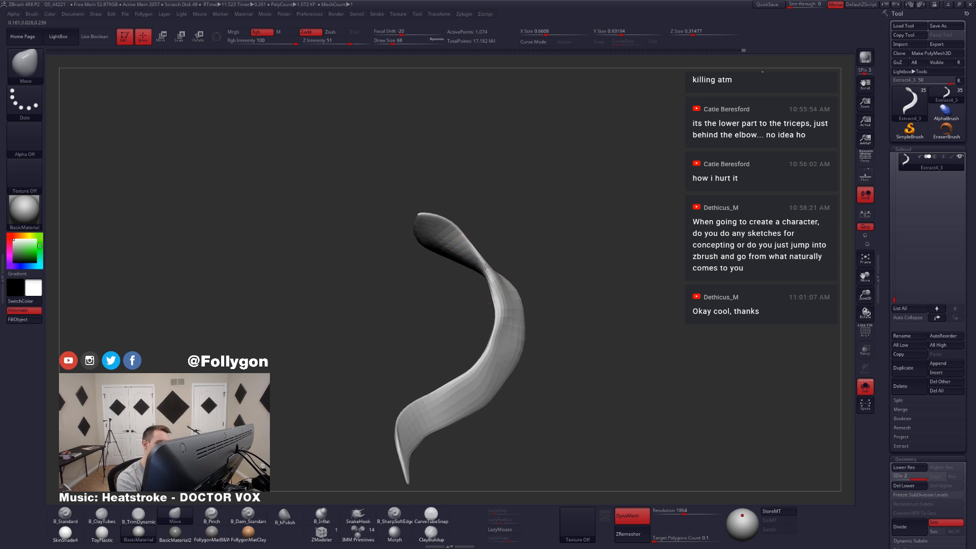
{"action": "left_click_drag", "start_coordinate": [486, 269], "coordinate": [491, 275]}
{"action": "right_click_drag", "start_coordinate": [497, 280], "coordinate": [507, 303]}
Step: Even out the isolated tail's middle section seen edge-on, using the Move brush at draw sizes 46 and 59
{"action": "key", "text": "space"}
{"action": "left_click_drag", "start_coordinate": [507, 304], "coordinate": [504, 304]}
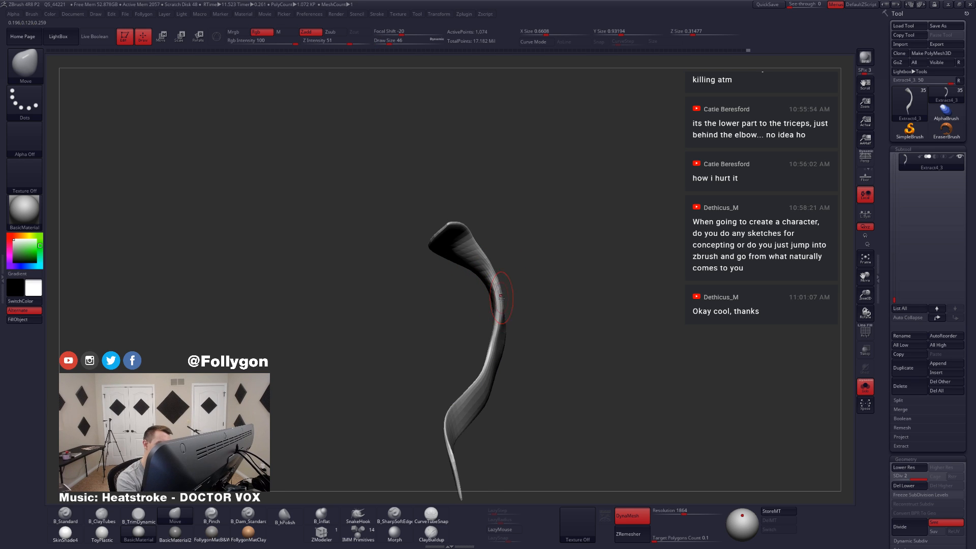
{"action": "right_click_drag", "start_coordinate": [499, 332], "coordinate": [497, 350]}
{"action": "key", "text": "space"}
{"action": "left_click_drag", "start_coordinate": [496, 352], "coordinate": [500, 352]}
{"action": "mouse_move", "coordinate": [499, 353]}
{"action": "right_mouse_down"}
{"action": "mouse_move", "coordinate": [470, 346]}
{"action": "mouse_move", "coordinate": [484, 356]}
{"action": "right_mouse_up"}
Step: Show the whole figure, raise the tail to subdivision level 4 and smooth its lower part
{"action": "key", "text": "alt+s"}
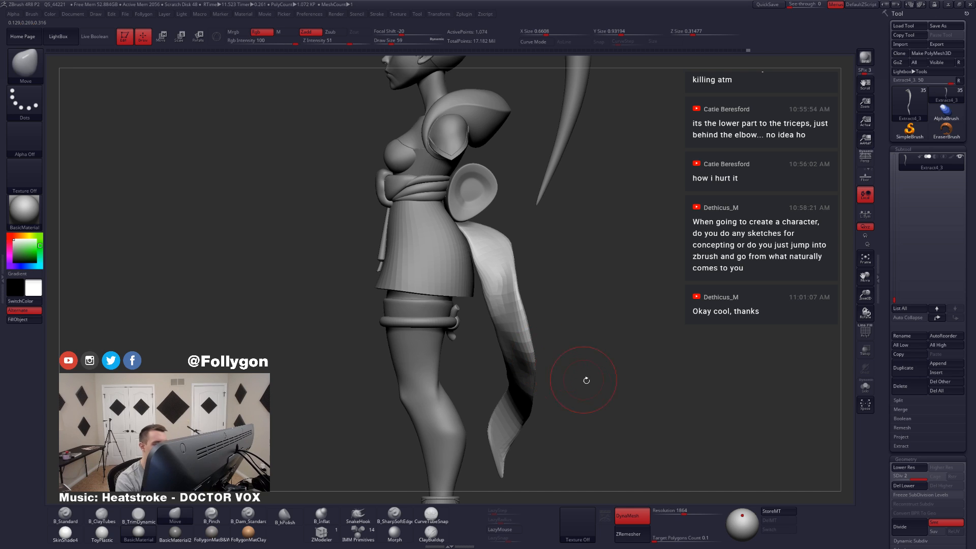
{"action": "key", "text": "d"}
{"action": "key", "text": "d"}
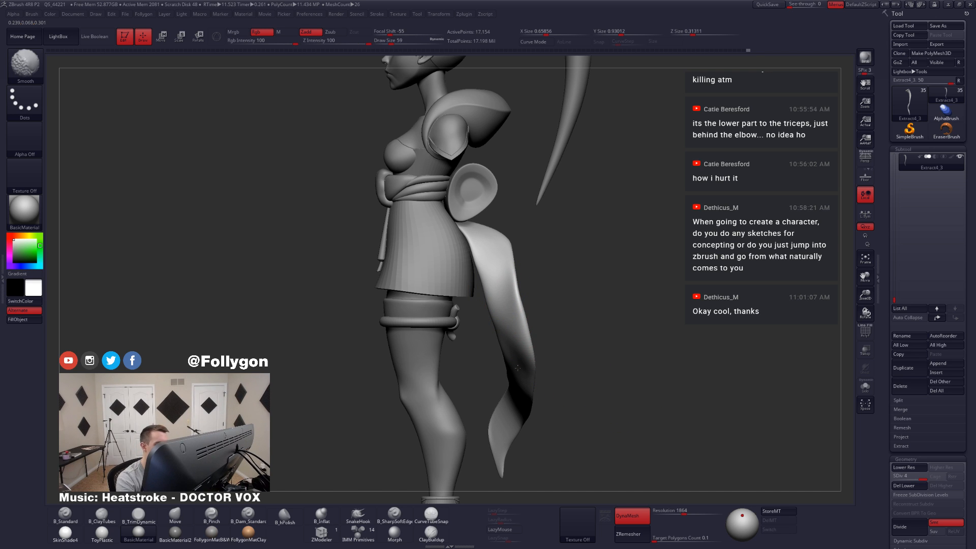
{"action": "mouse_move", "coordinate": [518, 368]}
{"action": "right_mouse_down"}
{"action": "mouse_move", "coordinate": [542, 368]}
{"action": "mouse_move", "coordinate": [506, 373]}
{"action": "mouse_move", "coordinate": [534, 385]}
{"action": "mouse_move", "coordinate": [497, 419]}
{"action": "mouse_move", "coordinate": [561, 398]}
{"action": "mouse_move", "coordinate": [536, 382]}
{"action": "mouse_move", "coordinate": [509, 399]}
{"action": "right_mouse_up"}
Step: Isolate the tail, drop it to subdivision level 1 and smooth its pointed end at draw size 44
{"action": "key", "text": "alt+s"}
{"action": "key", "text": "shift+d"}
{"action": "key", "text": "shift+d"}
{"action": "key", "text": "shift+d"}
{"action": "key", "text": "space"}
{"action": "left_click_drag", "start_coordinate": [503, 391], "coordinate": [496, 390]}
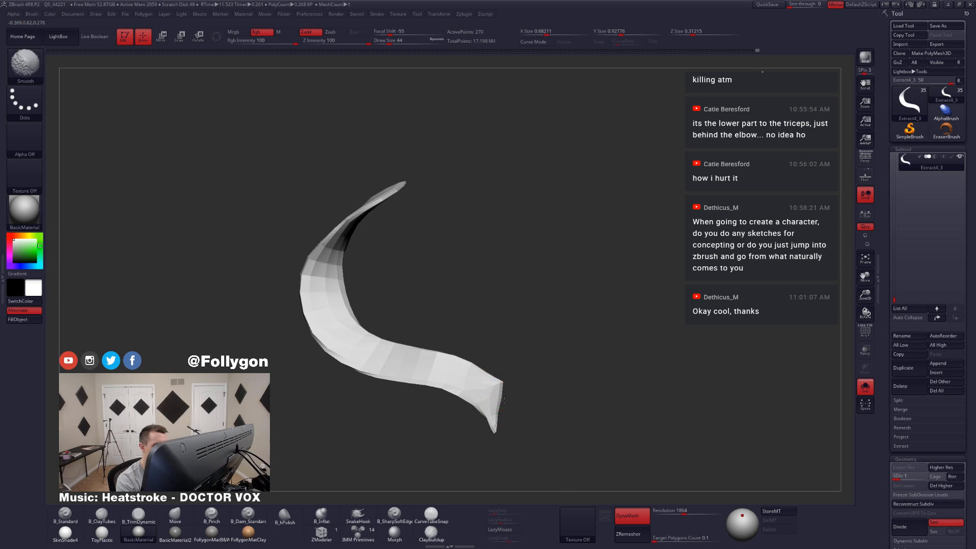
Step: Refine the tail's lower end with the Move brush at low subdivision levels and return the mesh to level 4
{"action": "key", "text": "d"}
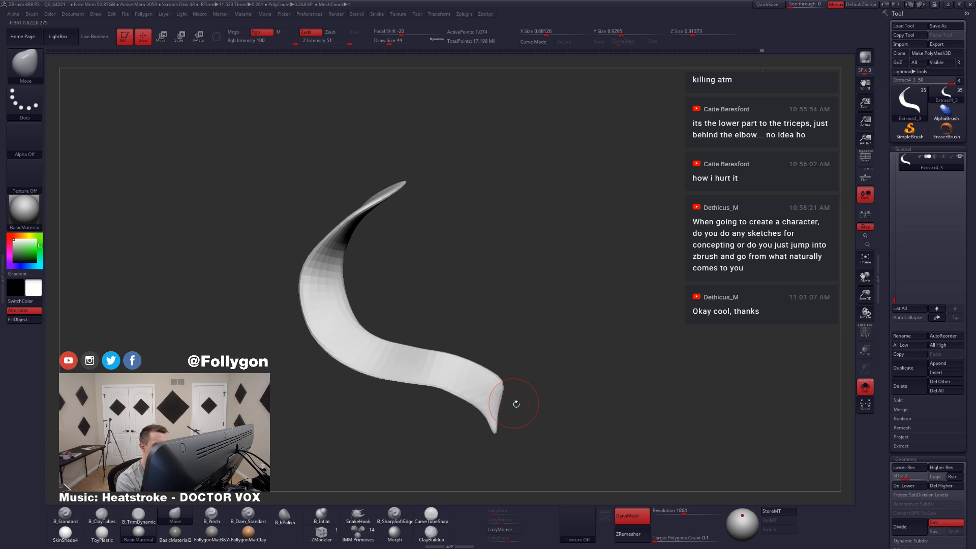
{"action": "right_click_drag", "start_coordinate": [453, 403], "coordinate": [480, 397]}
{"action": "key", "text": "space"}
{"action": "mouse_move", "coordinate": [481, 396]}
{"action": "left_mouse_down"}
{"action": "mouse_move", "coordinate": [490, 398]}
{"action": "mouse_move", "coordinate": [480, 408]}
{"action": "mouse_move", "coordinate": [461, 389]}
{"action": "mouse_move", "coordinate": [480, 415]}
{"action": "mouse_move", "coordinate": [530, 363]}
{"action": "mouse_move", "coordinate": [559, 366]}
{"action": "left_mouse_up"}
{"action": "key", "text": "shift+d"}
{"action": "key", "text": "space"}
{"action": "key", "text": "space"}
{"action": "key", "text": "d"}
{"action": "key", "text": "d"}
{"action": "key", "text": "d"}
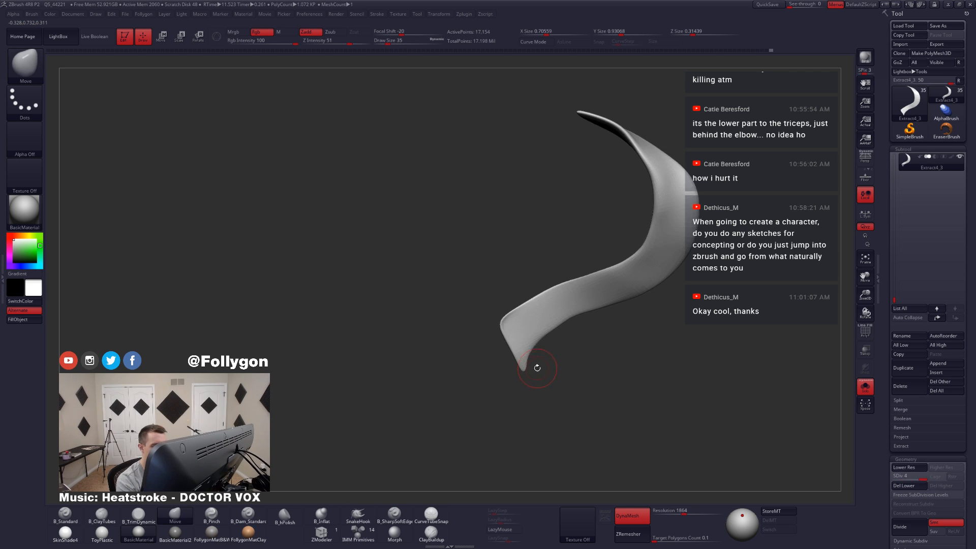
Step: Show the whole figure and delete the tail's lower subdivision levels
{"action": "key", "text": "alt+s"}
{"action": "left_click_drag", "start_coordinate": [676, 392], "coordinate": [680, 398], "text": "shift"}
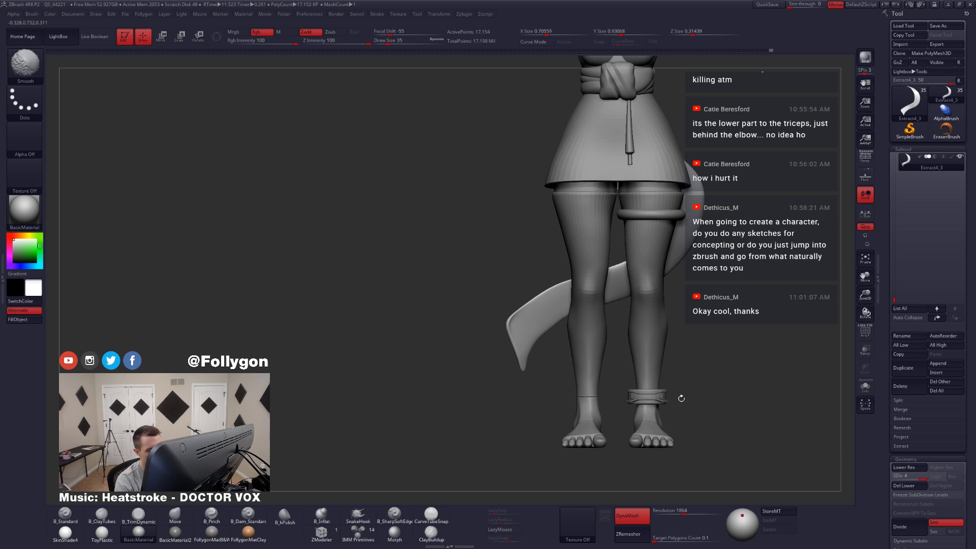
{"action": "key", "text": "ctrl+shift+space"}
{"action": "left_click", "coordinate": [908, 486]}
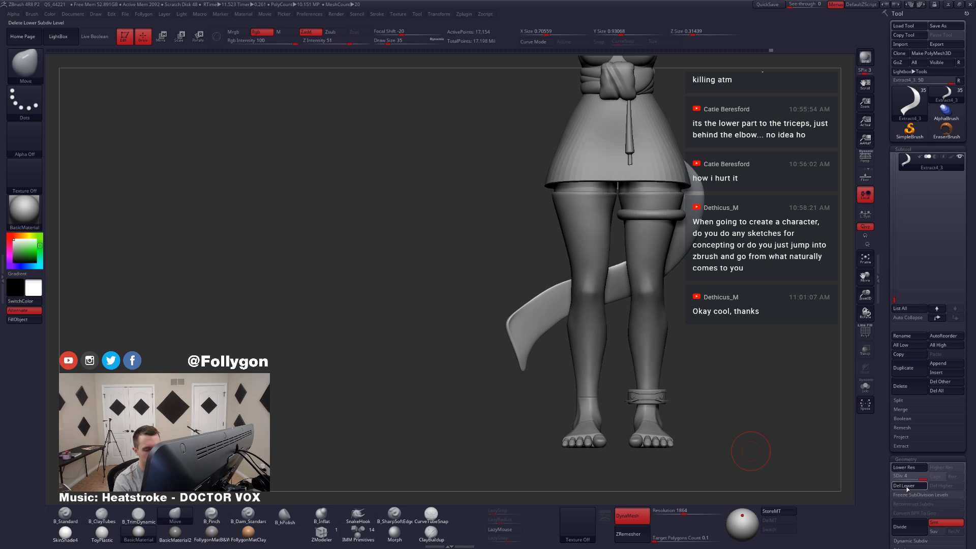
Step: Cut off the tail's pointed tip to leave a straight, angled end
{"action": "left_click_drag", "start_coordinate": [515, 298], "coordinate": [569, 412], "text": "ctrl+shift"}
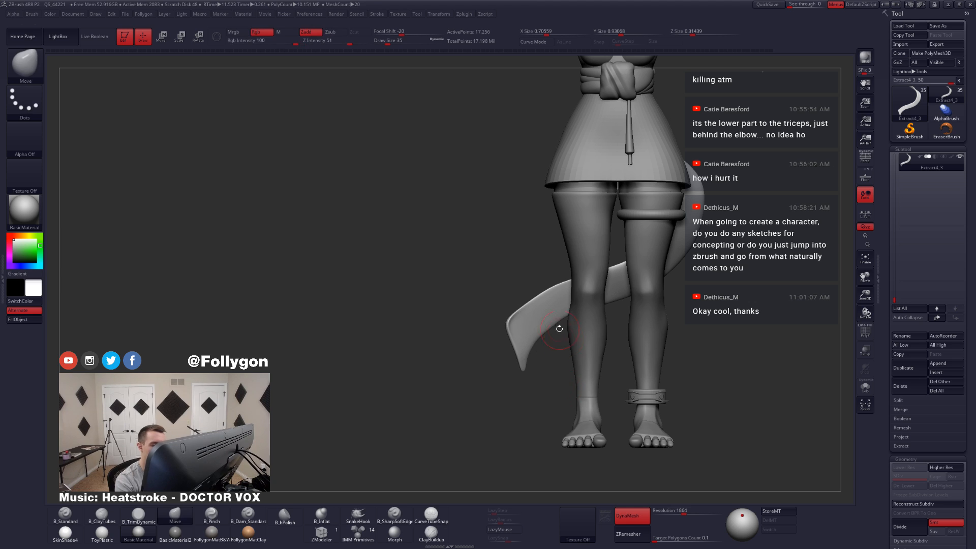
{"action": "left_click", "coordinate": [558, 311], "text": "ctrl+shift"}
{"action": "key", "text": "ctrl+shift+space"}
{"action": "left_click", "coordinate": [657, 272]}
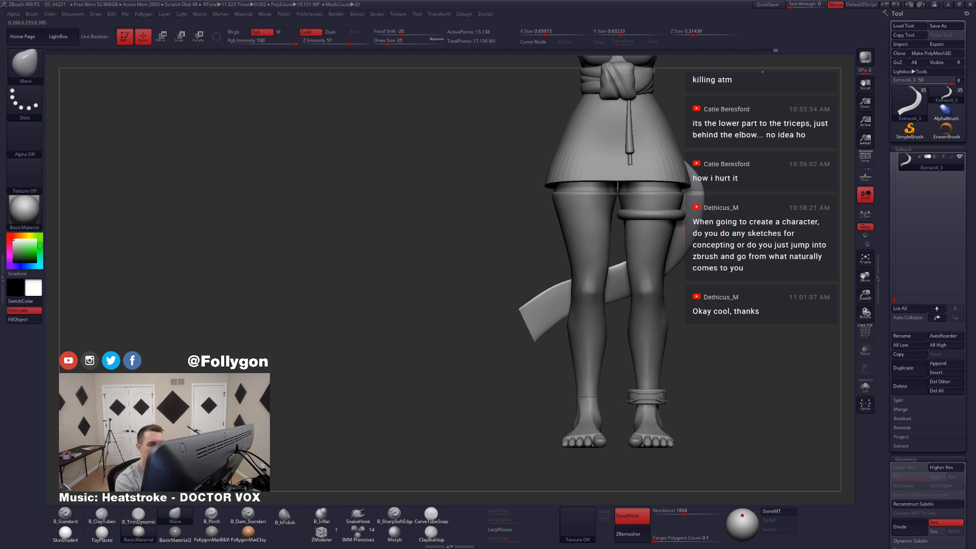
Step: Flatten the surface of the tail's lower part with the TrimDynamic brush
{"action": "mouse_move", "coordinate": [730, 291]}
{"action": "left_mouse_down", "text": "alt"}
{"action": "mouse_move", "coordinate": [675, 366]}
{"action": "mouse_move", "coordinate": [616, 401]}
{"action": "left_mouse_up", "text": "alt"}
{"action": "key", "text": "b"}
{"action": "key", "text": "c"}
{"action": "key", "text": "t"}
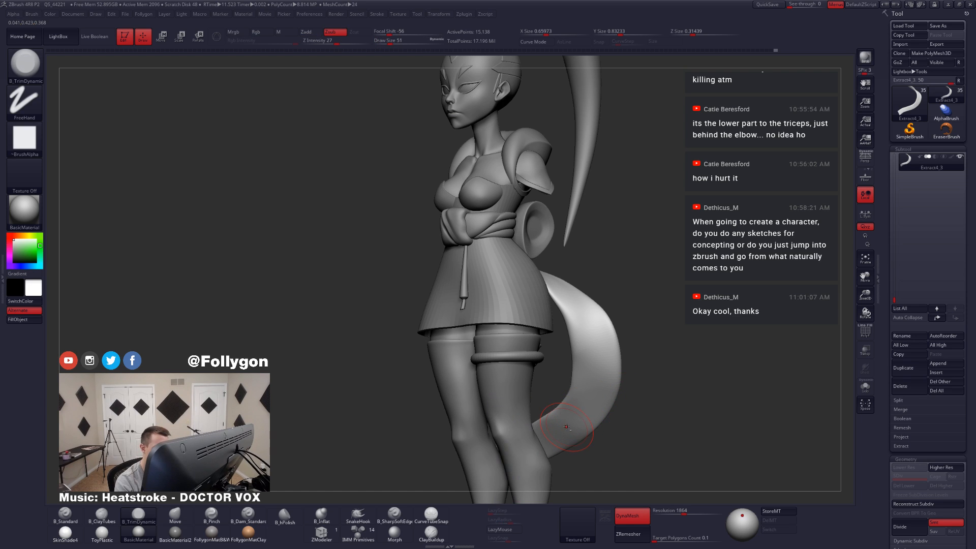
{"action": "key", "text": "b"}
{"action": "key", "text": "t"}
{"action": "key", "text": "d"}
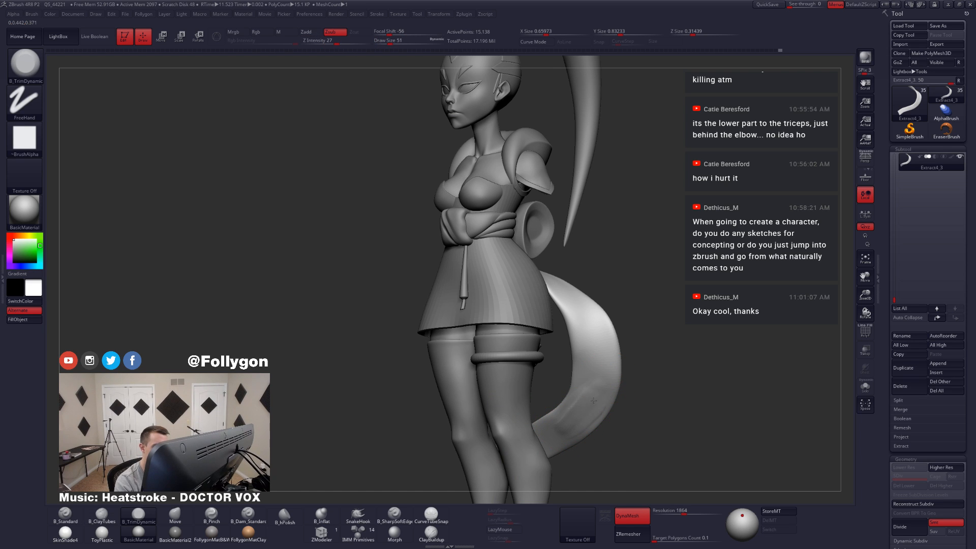
{"action": "mouse_move", "coordinate": [642, 425]}
{"action": "left_mouse_down"}
{"action": "mouse_move", "coordinate": [594, 432]}
{"action": "mouse_move", "coordinate": [583, 399]}
{"action": "mouse_move", "coordinate": [541, 398]}
{"action": "mouse_move", "coordinate": [534, 413]}
{"action": "left_mouse_up"}
Step: Isolate the tail and flatten its upper section with the TrimDynamic brush at draw size 56
{"action": "key", "text": "alt+s"}
{"action": "key", "text": "space"}
{"action": "key", "text": "b"}
{"action": "key", "text": "m"}
{"action": "key", "text": "v"}
{"action": "key", "text": "b"}
{"action": "key", "text": "t"}
{"action": "key", "text": "d"}
{"action": "key", "text": "space"}
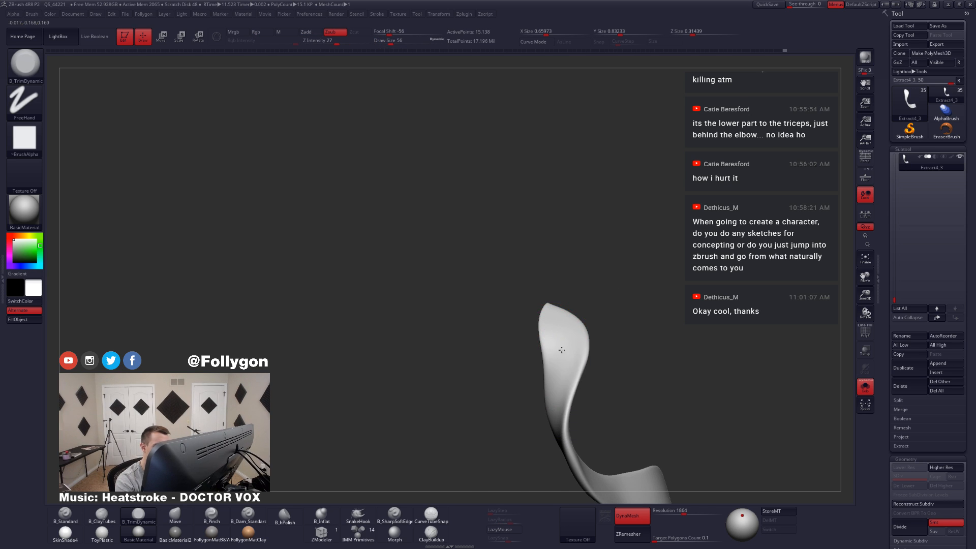
{"action": "right_click_drag", "start_coordinate": [558, 383], "coordinate": [491, 363]}
Step: Flatten the broad middle bend of the isolated tail with the TrimDynamic brush
{"action": "key", "text": "alt+s"}
{"action": "key", "text": "alt+s"}
{"action": "mouse_move", "coordinate": [618, 333]}
{"action": "right_mouse_down"}
{"action": "mouse_move", "coordinate": [649, 295]}
{"action": "mouse_move", "coordinate": [621, 331]}
{"action": "right_mouse_up"}
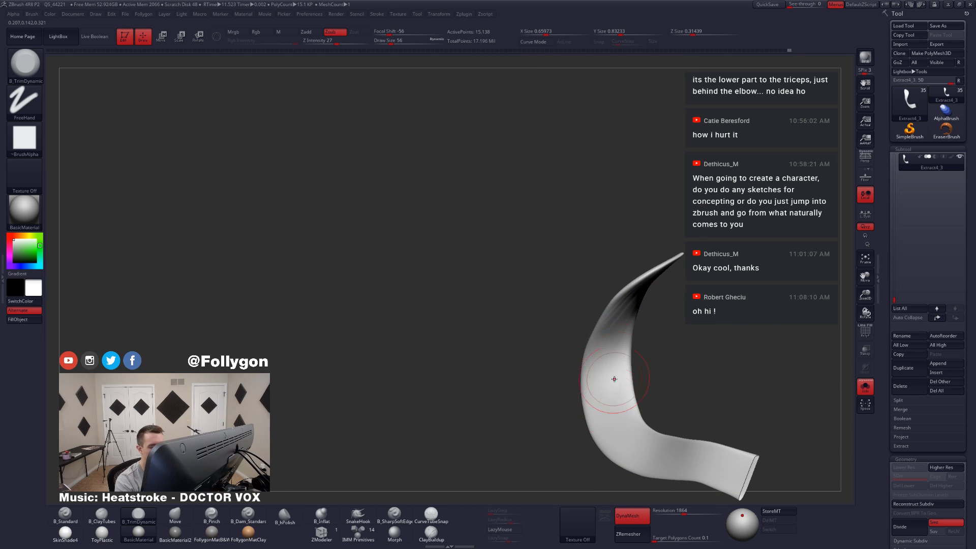
{"action": "mouse_move", "coordinate": [614, 379]}
{"action": "right_mouse_down"}
{"action": "mouse_move", "coordinate": [630, 379]}
{"action": "mouse_move", "coordinate": [618, 391]}
{"action": "mouse_move", "coordinate": [601, 377]}
{"action": "right_mouse_up"}
{"action": "key", "text": "alt+s"}
Step: Set the Move brush to draw size 74 and raise the tail's root up under the rolled back knot
{"action": "key", "text": "b"}
{"action": "key", "text": "m"}
{"action": "key", "text": "v"}
{"action": "key", "text": "space"}
{"action": "left_click_drag", "start_coordinate": [603, 395], "coordinate": [608, 396]}
{"action": "right_click_drag", "start_coordinate": [609, 367], "coordinate": [614, 347], "text": "shift"}
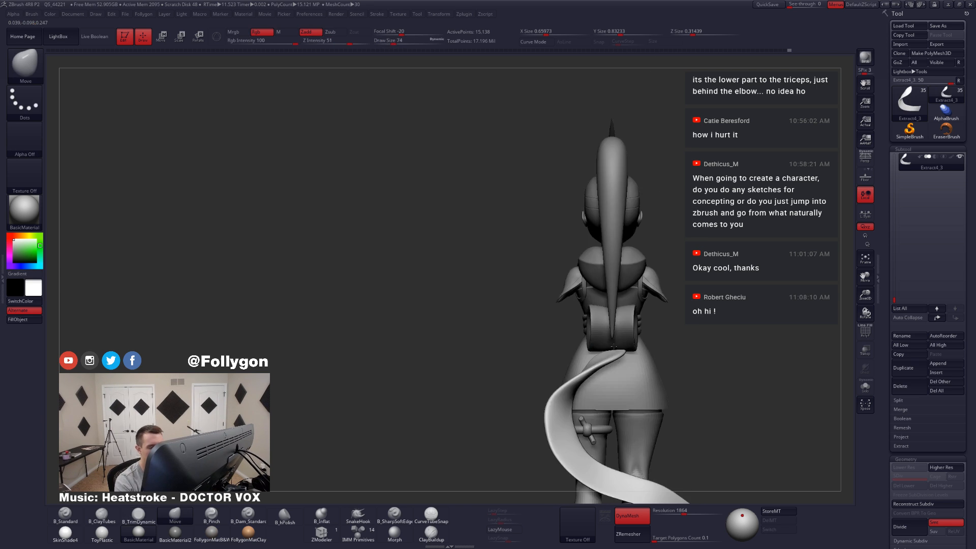
{"action": "left_click_drag", "start_coordinate": [600, 366], "coordinate": [602, 351]}
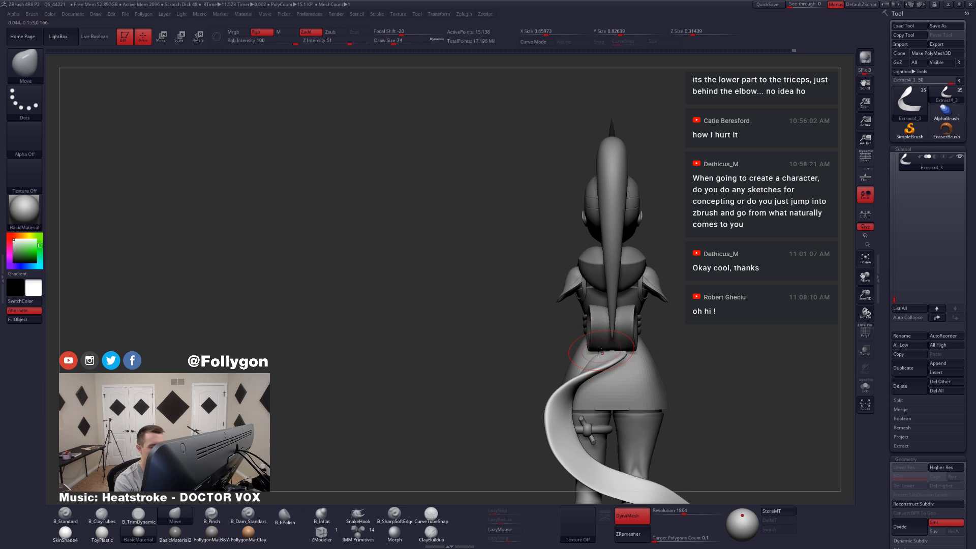
{"action": "right_click_drag", "start_coordinate": [629, 354], "coordinate": [595, 304]}
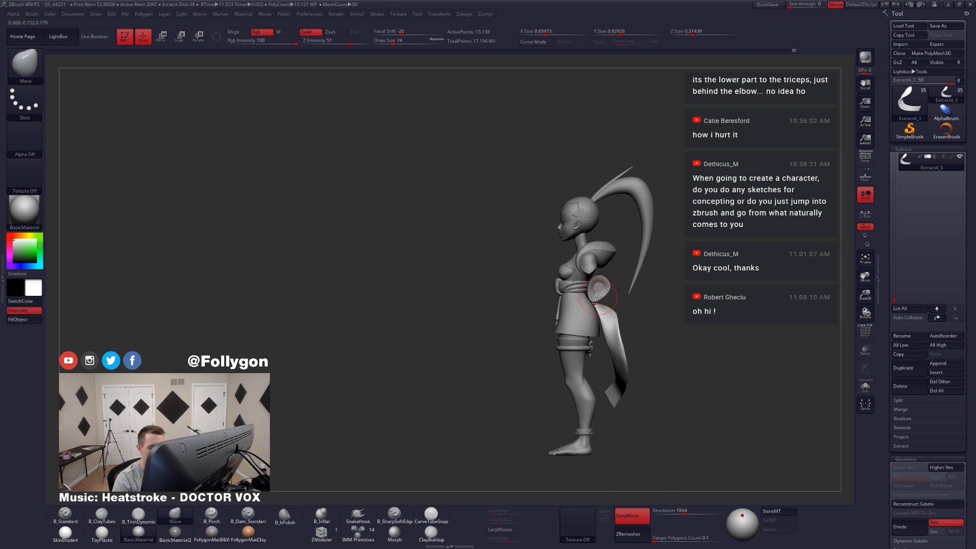
Step: Rebuild the tail's mesh with ZRemesher
{"action": "left_click", "coordinate": [631, 534]}
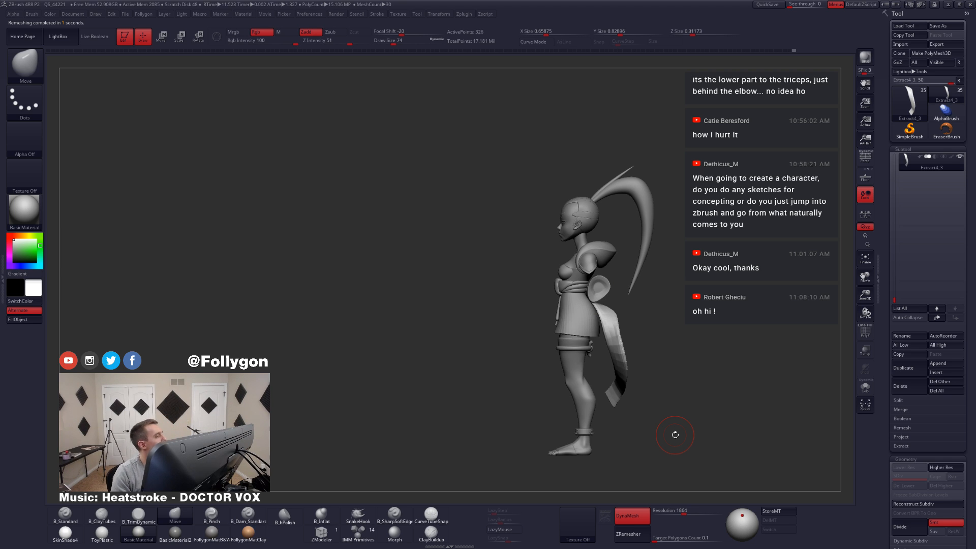
{"action": "right_click_drag", "start_coordinate": [638, 376], "coordinate": [599, 379], "text": "alt"}
{"action": "mouse_move", "coordinate": [570, 326]}
{"action": "right_mouse_down", "text": "alt"}
{"action": "mouse_move", "coordinate": [566, 307]}
{"action": "mouse_move", "coordinate": [569, 324]}
{"action": "right_mouse_up", "text": "alt"}
{"action": "key", "text": "space"}
Step: Lasso-mask the tail's lower part, invert and soften the mask, and rotate the lower part toward the leg
{"action": "mouse_move", "coordinate": [581, 322]}
{"action": "left_mouse_down"}
{"action": "mouse_move", "coordinate": [540, 323]}
{"action": "mouse_move", "coordinate": [607, 464]}
{"action": "mouse_move", "coordinate": [621, 438]}
{"action": "left_mouse_up"}
{"action": "key", "text": "shift+f"}
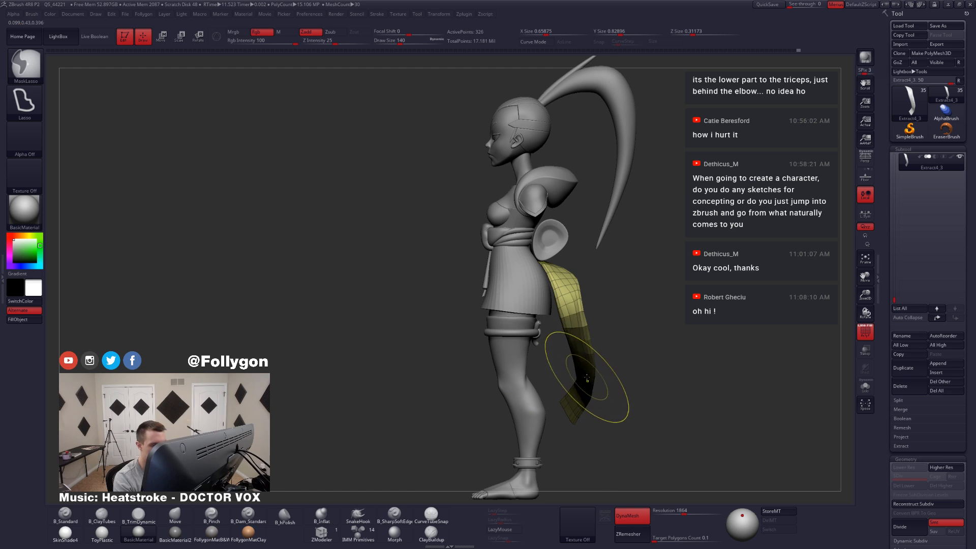
{"action": "left_click", "coordinate": [608, 382], "text": "ctrl"}
{"action": "left_click", "coordinate": [592, 376], "text": "ctrl"}
{"action": "key", "text": "r"}
{"action": "mouse_move", "coordinate": [570, 315]}
{"action": "left_mouse_down"}
{"action": "mouse_move", "coordinate": [617, 430]}
{"action": "mouse_move", "coordinate": [600, 429]}
{"action": "mouse_move", "coordinate": [628, 412]}
{"action": "left_mouse_up"}
{"action": "key", "text": "q"}
Step: Enlarge the Move brush to draw size 177 and pull the tail's curve closer to the legs in side view
{"action": "key", "text": "space"}
{"action": "mouse_move", "coordinate": [585, 339]}
{"action": "left_mouse_down"}
{"action": "mouse_move", "coordinate": [569, 339]}
{"action": "mouse_move", "coordinate": [567, 309]}
{"action": "mouse_move", "coordinate": [574, 332]}
{"action": "left_mouse_up"}
{"action": "key", "text": "space"}
{"action": "key", "text": "space"}
{"action": "key", "text": "space"}
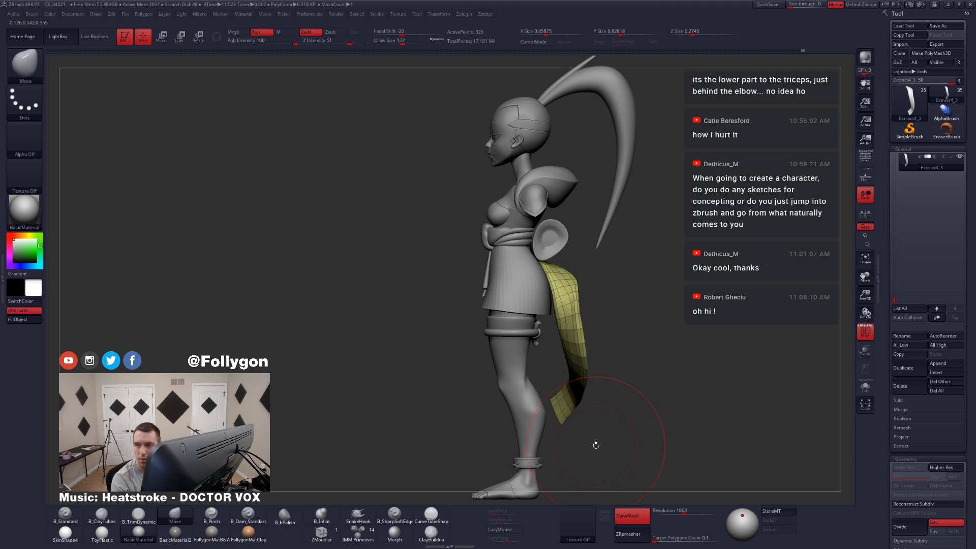
{"action": "mouse_move", "coordinate": [581, 359]}
{"action": "left_mouse_down"}
{"action": "mouse_move", "coordinate": [566, 353]}
{"action": "mouse_move", "coordinate": [603, 347]}
{"action": "mouse_move", "coordinate": [590, 352]}
{"action": "left_mouse_up"}
{"action": "key", "text": "space"}
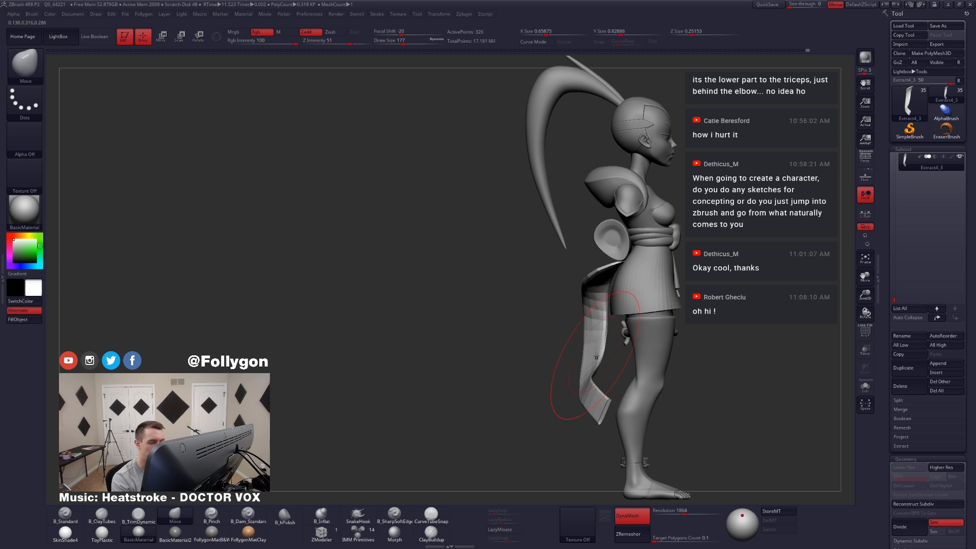
{"action": "right_click_drag", "start_coordinate": [601, 354], "coordinate": [590, 331]}
Step: Assign the whole tail to a new polygroup while checking its wireframe
{"action": "key", "text": "shift+f"}
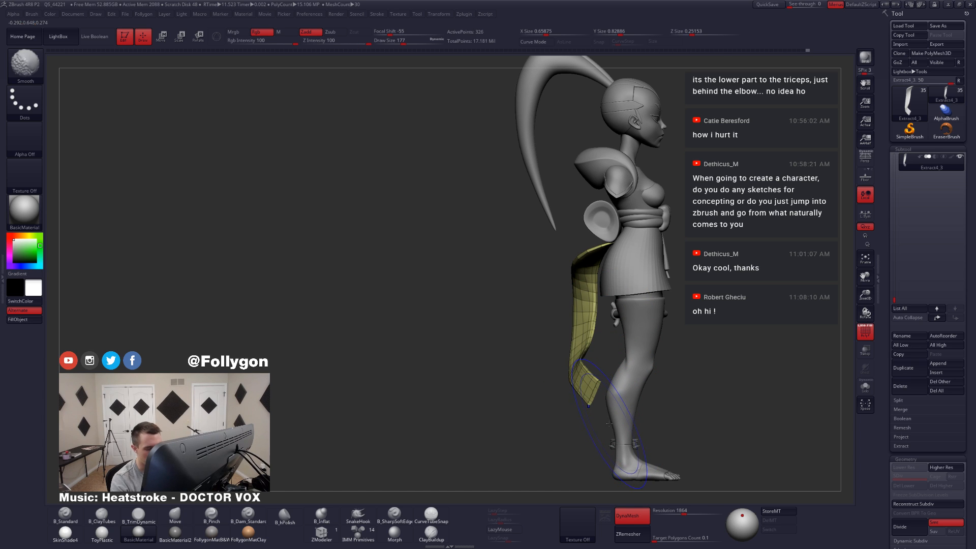
{"action": "key", "text": "shift+f"}
{"action": "key", "text": "ctrl+space"}
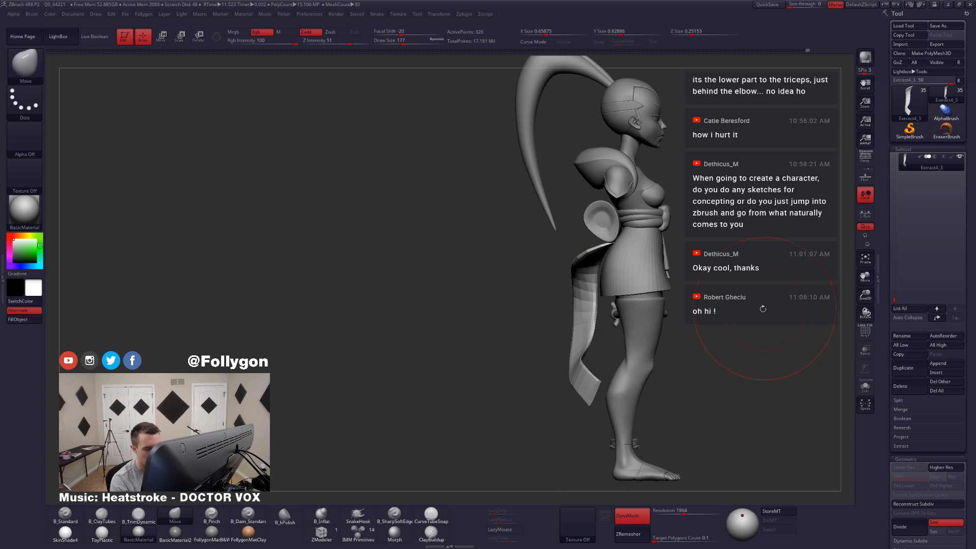
{"action": "right_click_drag", "start_coordinate": [604, 400], "coordinate": [600, 385], "text": "alt"}
{"action": "key", "text": "shift+f"}
{"action": "key", "text": "ctrl+w"}
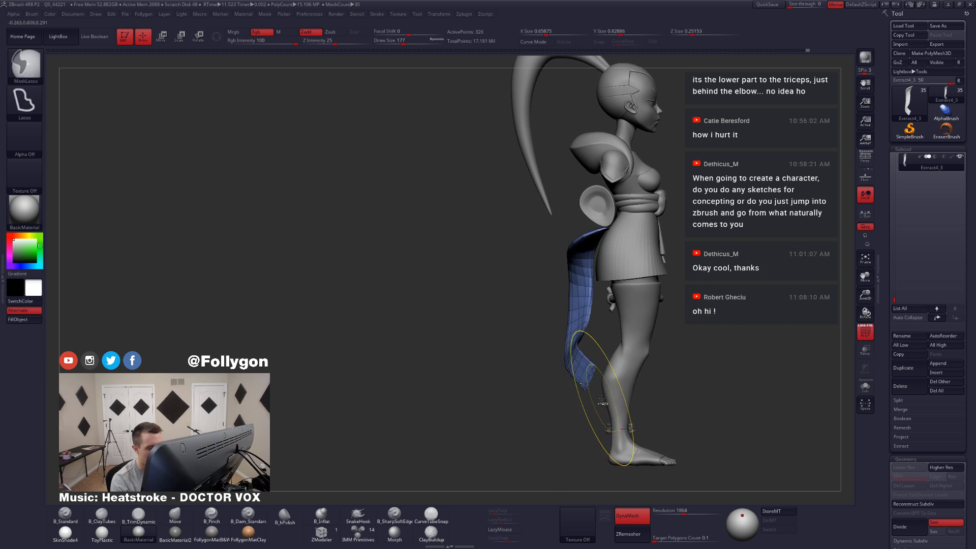
{"action": "key", "text": "shift+f"}
Step: Extend and reshape the tail's lower end from behind with the Move brush at draw sizes 112 and 145
{"action": "key", "text": "space"}
{"action": "left_click_drag", "start_coordinate": [612, 389], "coordinate": [607, 389]}
{"action": "mouse_move", "coordinate": [614, 400]}
{"action": "right_mouse_down"}
{"action": "mouse_move", "coordinate": [666, 413]}
{"action": "mouse_move", "coordinate": [628, 403]}
{"action": "right_mouse_up"}
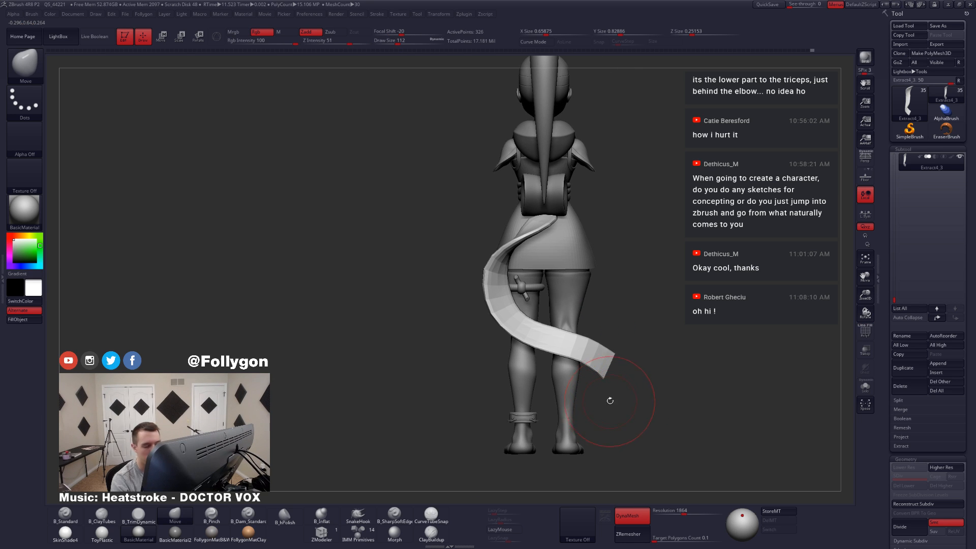
{"action": "key", "text": "shift+f"}
{"action": "key", "text": "shift+f"}
{"action": "key", "text": "space"}
{"action": "left_click_drag", "start_coordinate": [614, 380], "coordinate": [615, 366]}
{"action": "right_click_drag", "start_coordinate": [599, 360], "coordinate": [576, 382], "text": "shift"}
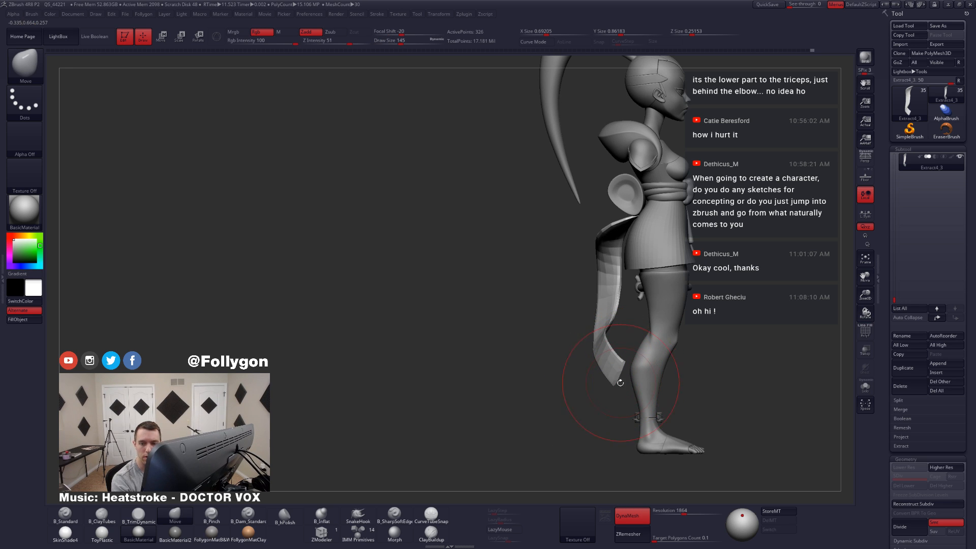
Step: Adjust the curve of the tail's lower end beside the calf with the Move brush at draw size 120
{"action": "right_click_drag", "start_coordinate": [620, 383], "coordinate": [600, 395]}
{"action": "key", "text": "space"}
{"action": "left_click_drag", "start_coordinate": [620, 357], "coordinate": [616, 357]}
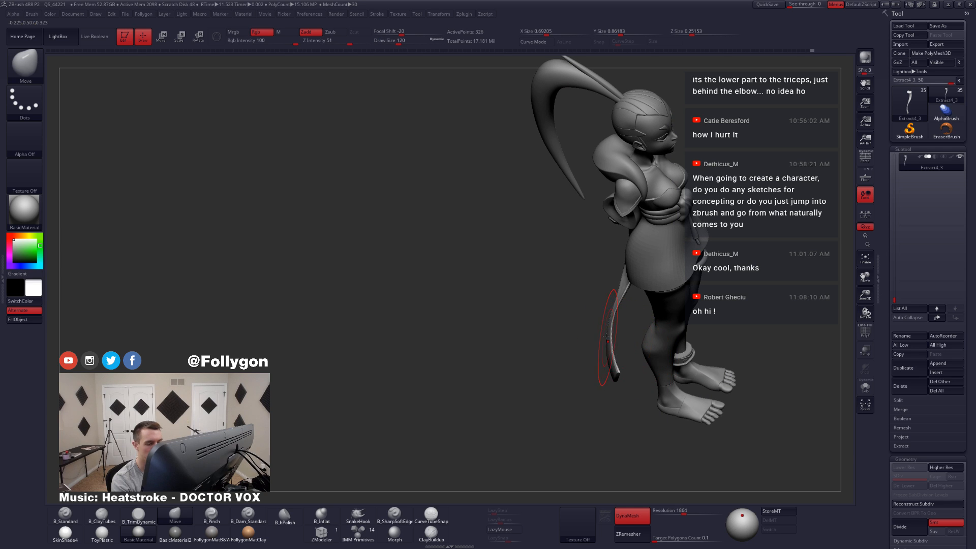
{"action": "mouse_move", "coordinate": [607, 338]}
{"action": "right_mouse_down"}
{"action": "mouse_move", "coordinate": [650, 391]}
{"action": "mouse_move", "coordinate": [608, 404]}
{"action": "mouse_move", "coordinate": [642, 412]}
{"action": "right_mouse_up"}
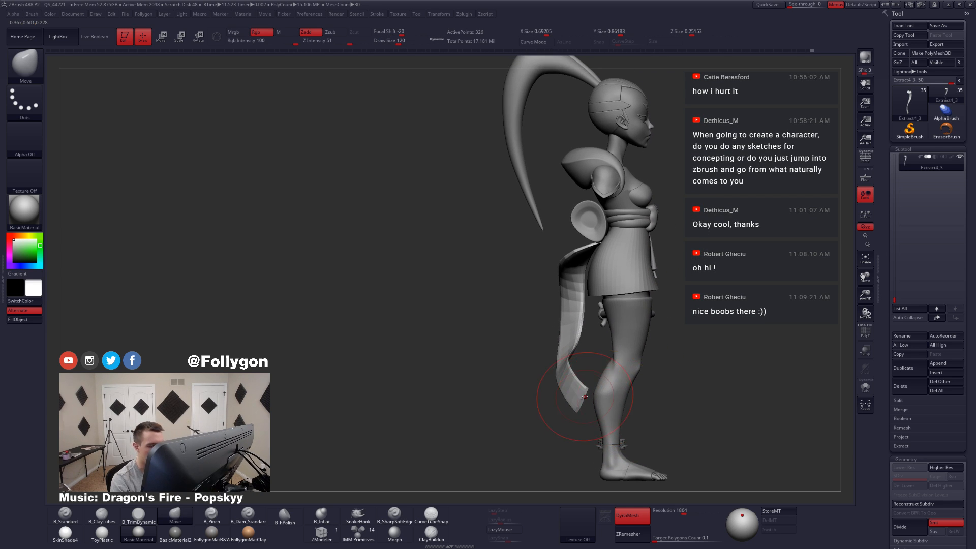
{"action": "right_click_drag", "start_coordinate": [585, 397], "coordinate": [606, 406]}
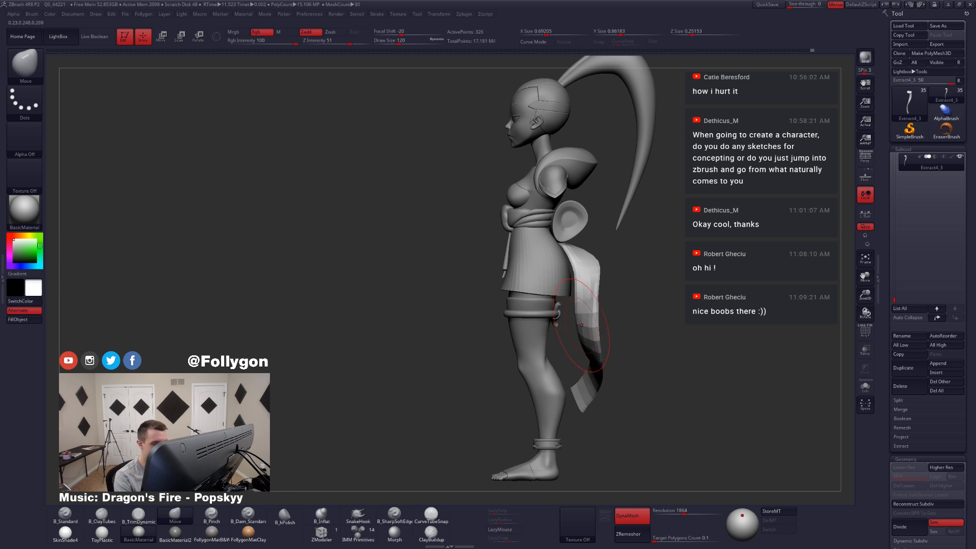
Step: Enlarge the Move brush to draw size 158 and rework the tail's middle curve, smoothing it behind the legs
{"action": "key", "text": "space"}
{"action": "left_click_drag", "start_coordinate": [582, 311], "coordinate": [598, 310]}
{"action": "right_click_drag", "start_coordinate": [601, 347], "coordinate": [549, 338]}
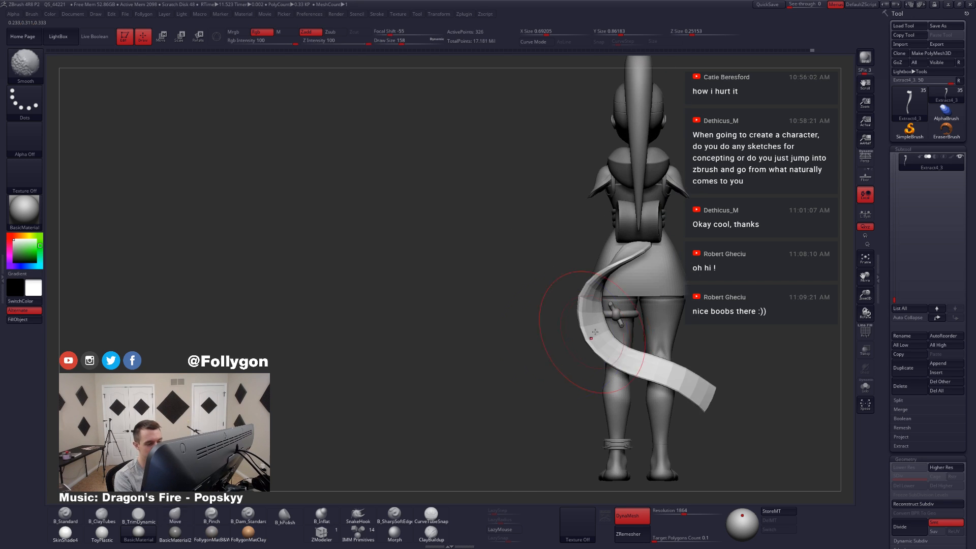
{"action": "right_click_drag", "start_coordinate": [630, 351], "coordinate": [523, 399], "text": "alt"}
{"action": "left_click_drag", "start_coordinate": [564, 334], "coordinate": [572, 328]}
Step: Isolate the tail with its wireframe shown, set the Move brush's draw size to 108 and toggle its backface masking
{"action": "key", "text": "shift+f"}
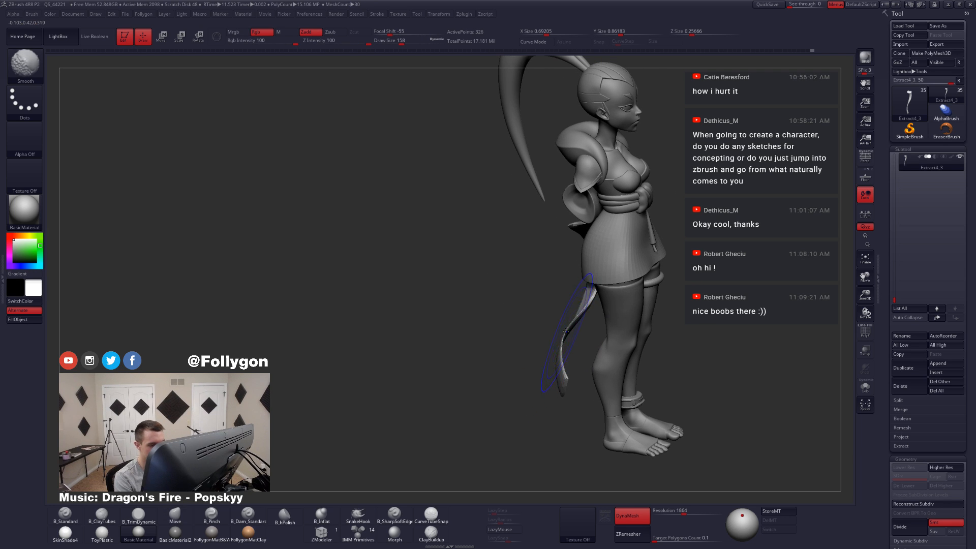
{"action": "key", "text": "alt+s"}
{"action": "right_click_drag", "start_coordinate": [528, 354], "coordinate": [526, 385], "text": "ctrl"}
{"action": "key", "text": "space"}
{"action": "left_click_drag", "start_coordinate": [574, 332], "coordinate": [569, 332]}
{"action": "key", "text": "grave"}
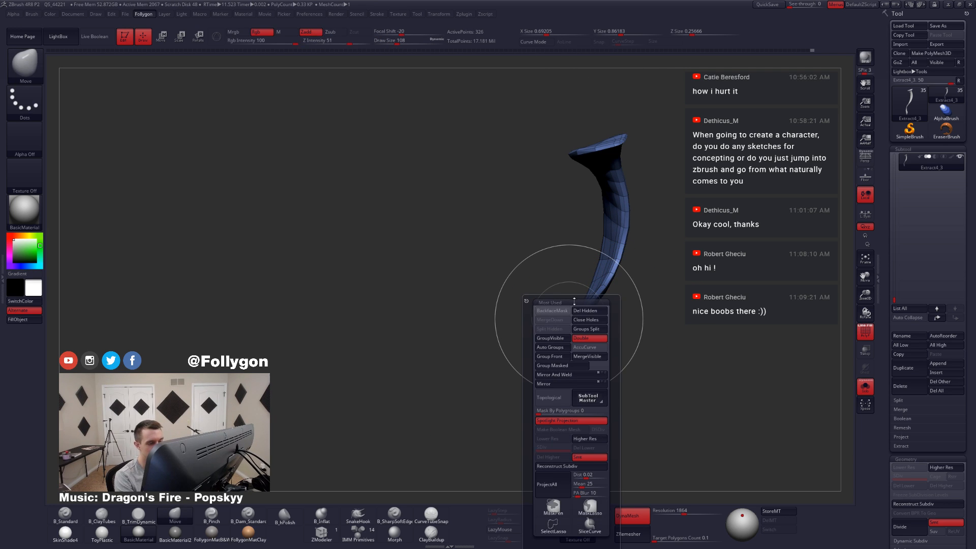
{"action": "left_click", "coordinate": [566, 311]}
{"action": "key", "text": "ctrl+grave"}
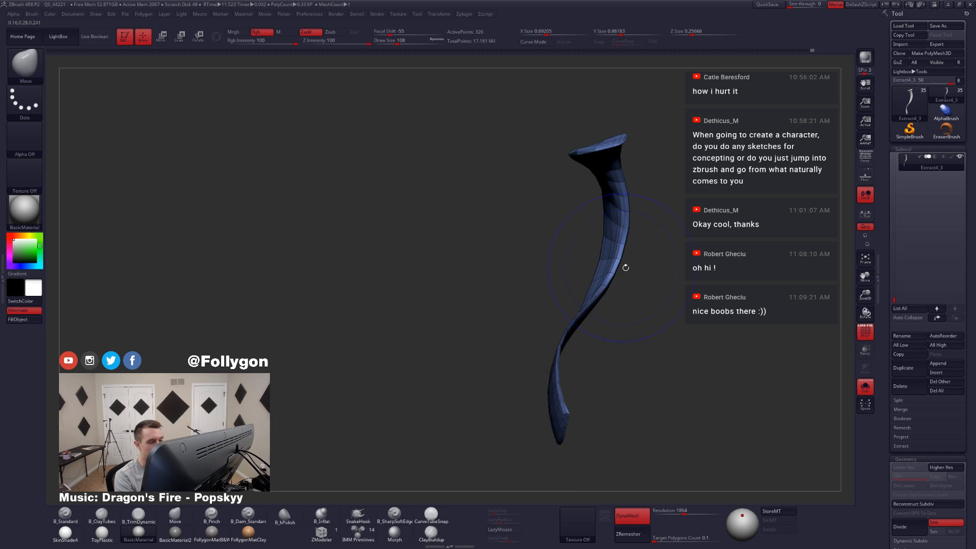
Step: Show the whole figure again without the wireframe and check the tail's curve against the legs in side view
{"action": "key", "text": "shift+f"}
{"action": "right_click_drag", "start_coordinate": [625, 268], "coordinate": [560, 266], "text": "ctrl"}
{"action": "key", "text": "alt+s"}
{"action": "right_click_drag", "start_coordinate": [586, 323], "coordinate": [607, 322]}
{"action": "right_click_drag", "start_coordinate": [607, 322], "coordinate": [587, 293], "text": "alt"}
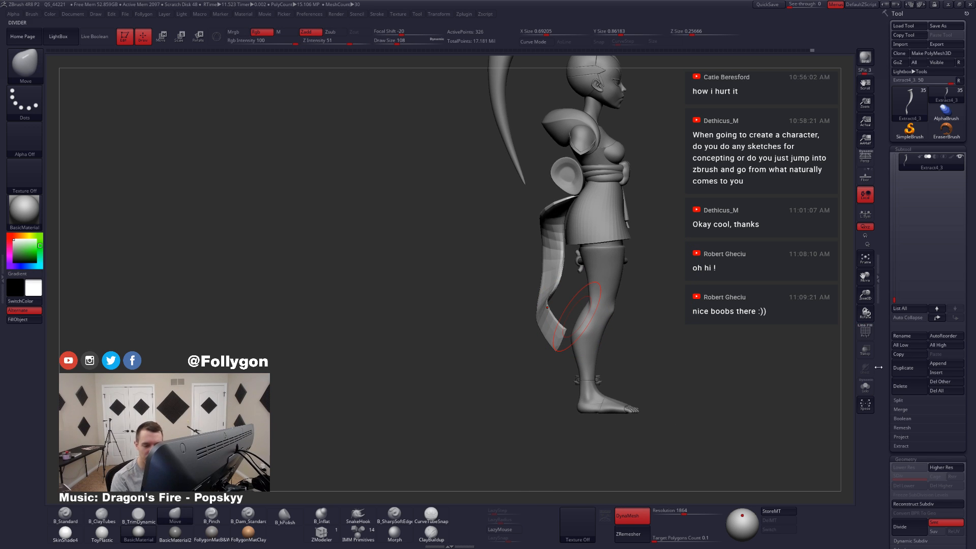
Step: Open the Deformation settings for the tail so that all of its options are in view
{"action": "left_click_drag", "start_coordinate": [882, 366], "coordinate": [882, 257]}
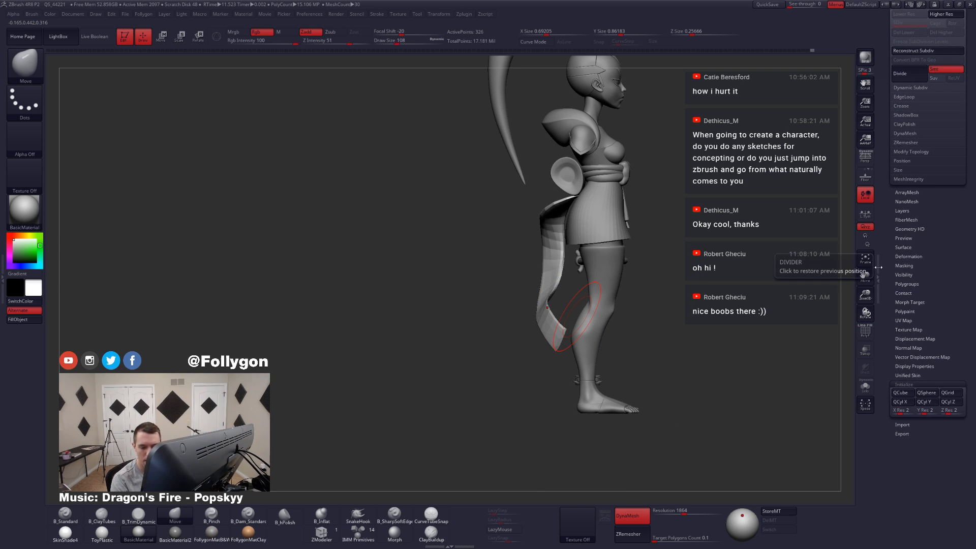
{"action": "left_click", "coordinate": [909, 256]}
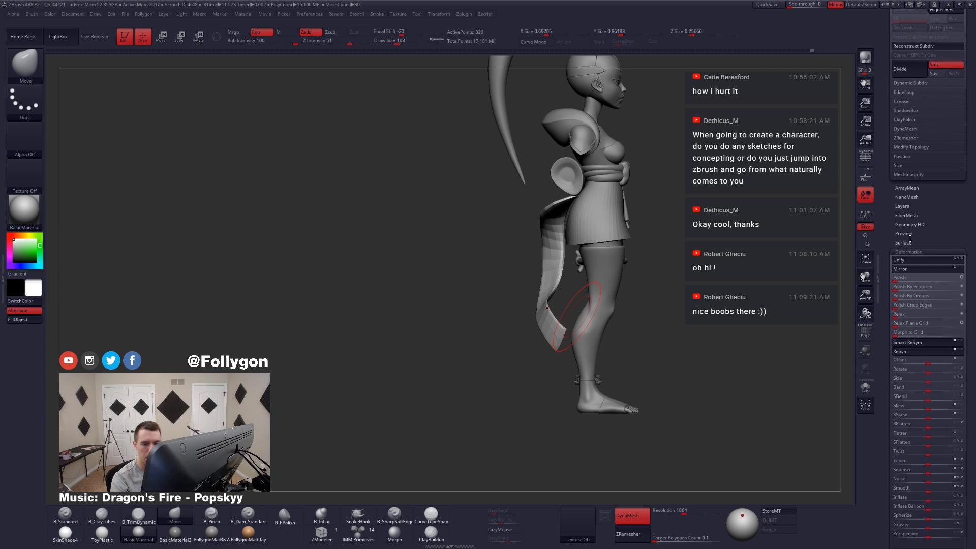
{"action": "left_click_drag", "start_coordinate": [905, 257], "coordinate": [905, 215]}
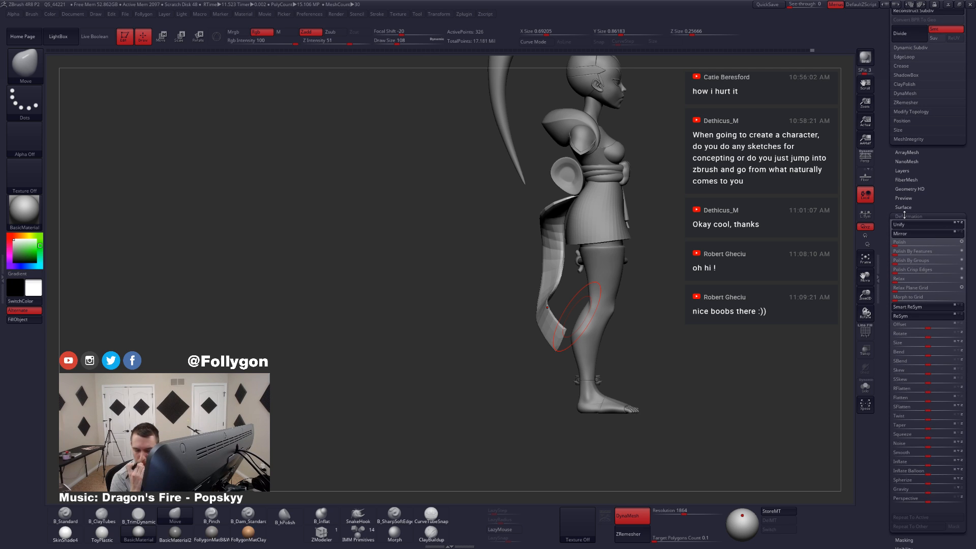
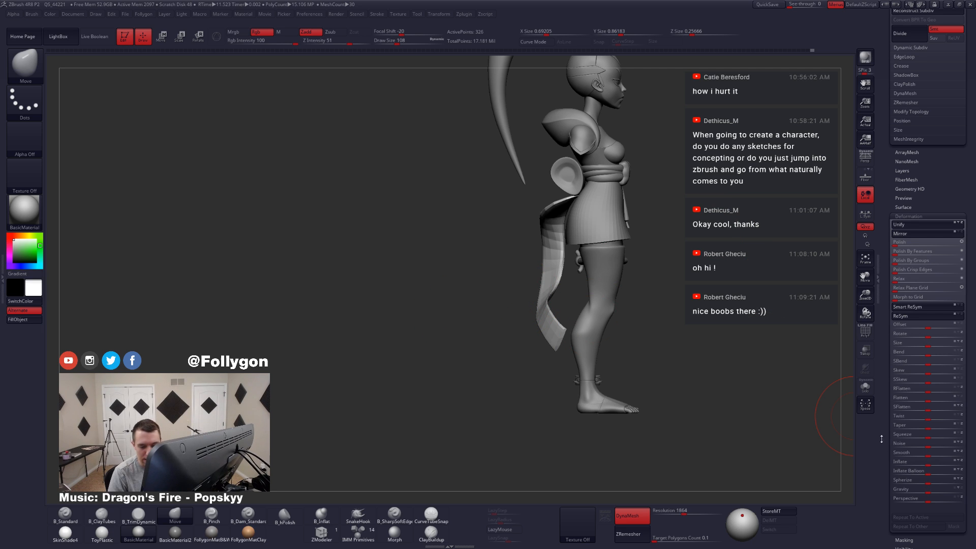
Step: Inflate the sash tail slightly with the Inflate deformation and check it against the figure's legs
{"action": "left_click", "coordinate": [898, 462]}
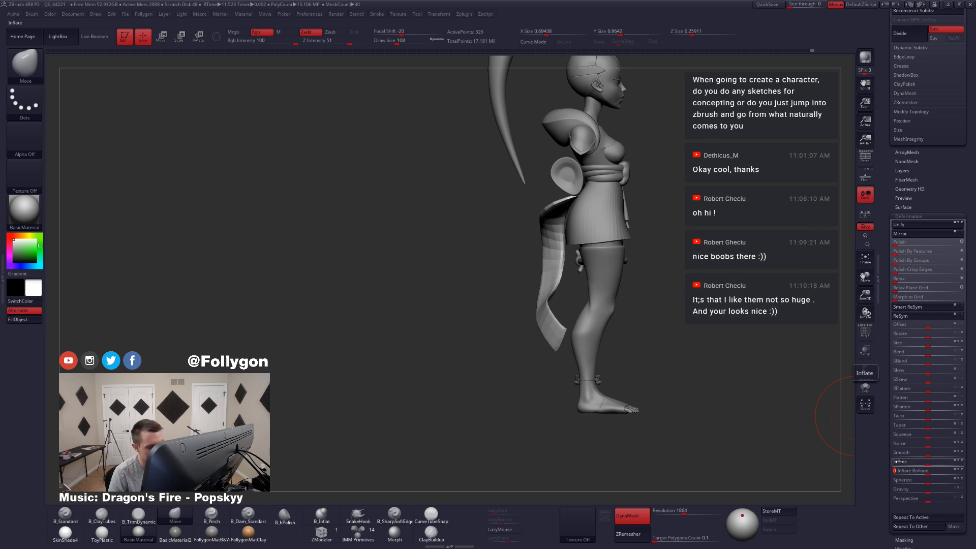
{"action": "left_click_drag", "start_coordinate": [712, 379], "coordinate": [645, 371]}
{"action": "left_click_drag", "start_coordinate": [545, 347], "coordinate": [550, 346]}
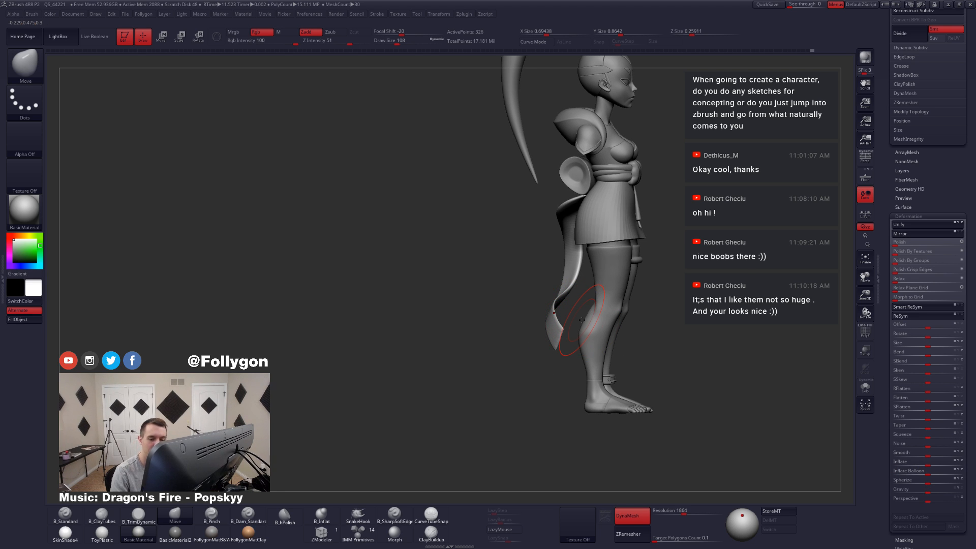
Step: Isolate the tail, set the Move brush's draw size to 101 and toggle its backface masking
{"action": "left_click", "coordinate": [909, 216]}
{"action": "left_click_drag", "start_coordinate": [956, 168], "coordinate": [956, 488]}
{"action": "left_click", "coordinate": [865, 386]}
{"action": "left_click_drag", "start_coordinate": [630, 310], "coordinate": [561, 344]}
{"action": "key", "text": "space"}
{"action": "left_click", "coordinate": [548, 326]}
{"action": "key", "text": "ctrl+space"}
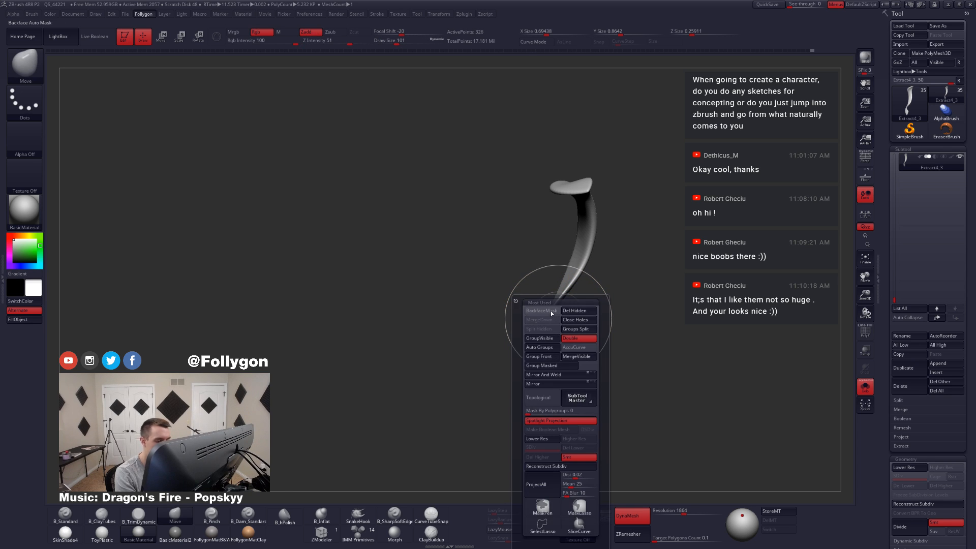
{"action": "left_click", "coordinate": [547, 311]}
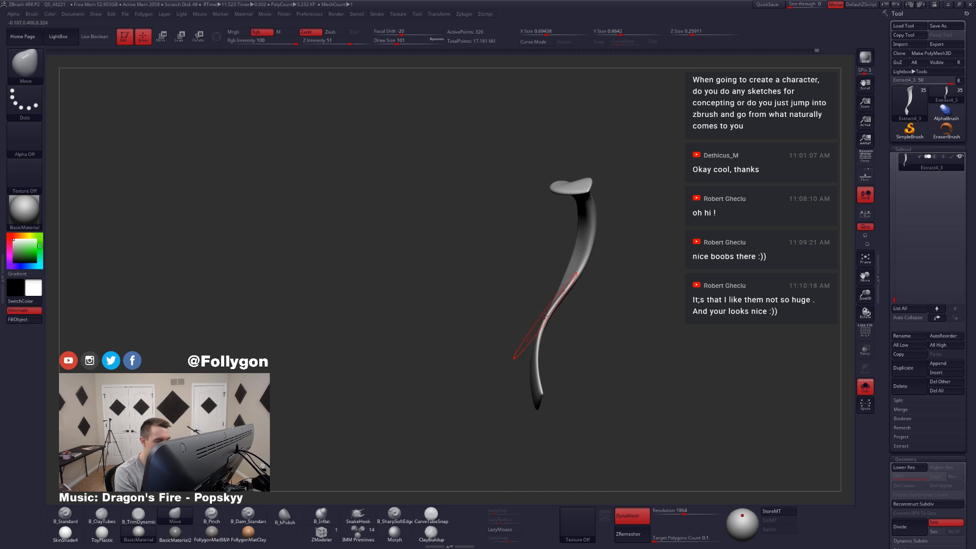
Step: Switch to the TrimDynamic brush for the tail's surface and set its draw size to 62
{"action": "left_click_drag", "start_coordinate": [535, 370], "coordinate": [517, 320]}
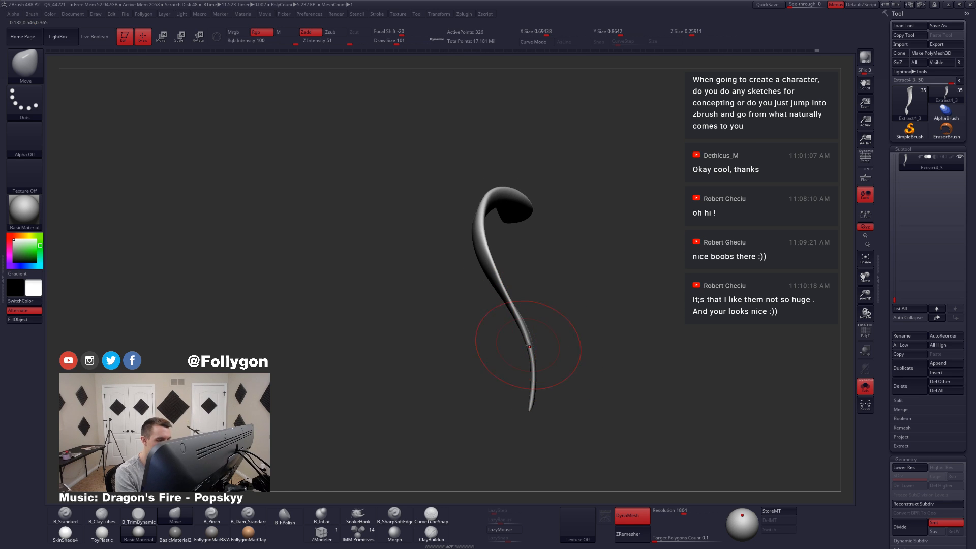
{"action": "right_click_drag", "start_coordinate": [525, 349], "coordinate": [497, 301]}
{"action": "key", "text": "ctrl+space"}
{"action": "key", "text": "3"}
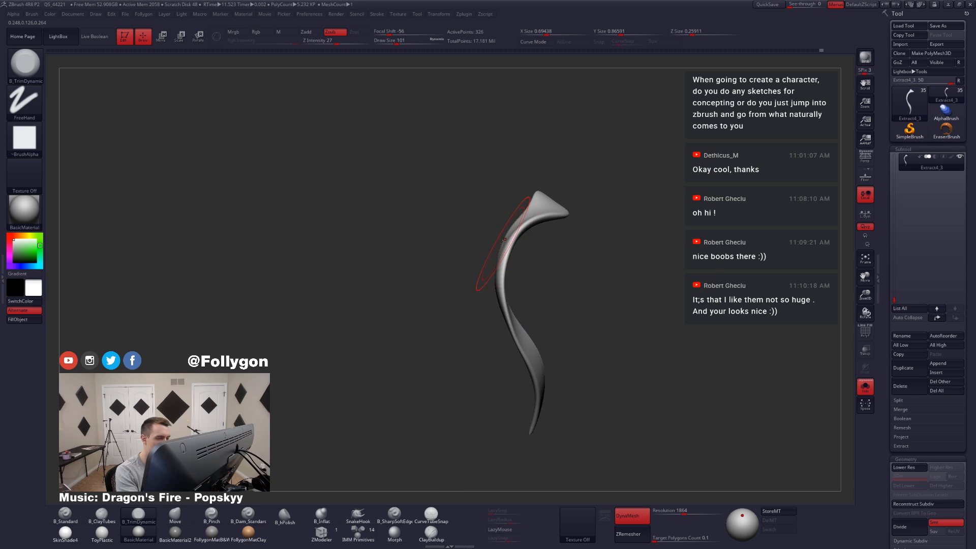
{"action": "key", "text": "space"}
{"action": "right_click_drag", "start_coordinate": [523, 240], "coordinate": [501, 243]}
{"action": "key", "text": "space"}
{"action": "left_click_drag", "start_coordinate": [500, 242], "coordinate": [501, 242]}
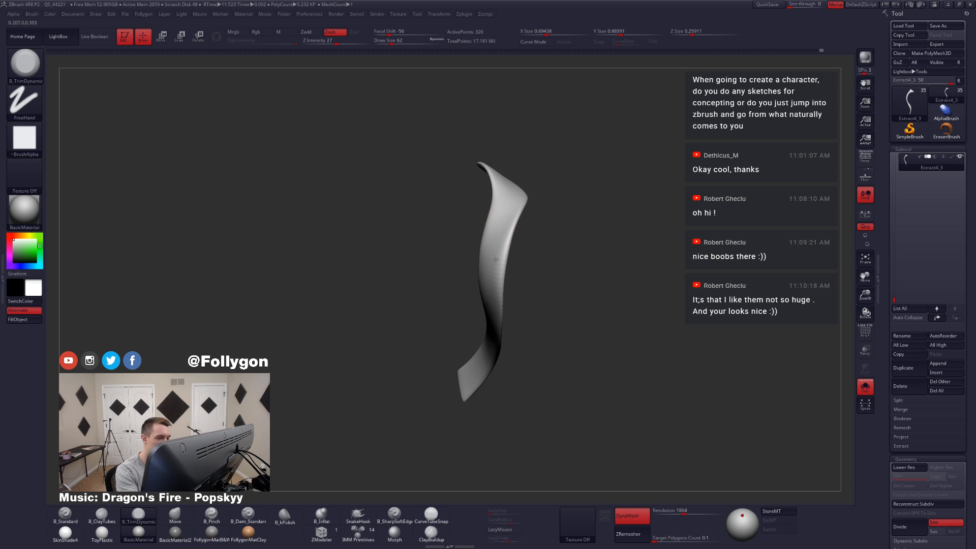
Step: Replace the tail's dynamic subdivision preview with real geometry divided to subdivision level 3
{"action": "right_click_drag", "start_coordinate": [504, 228], "coordinate": [486, 302]}
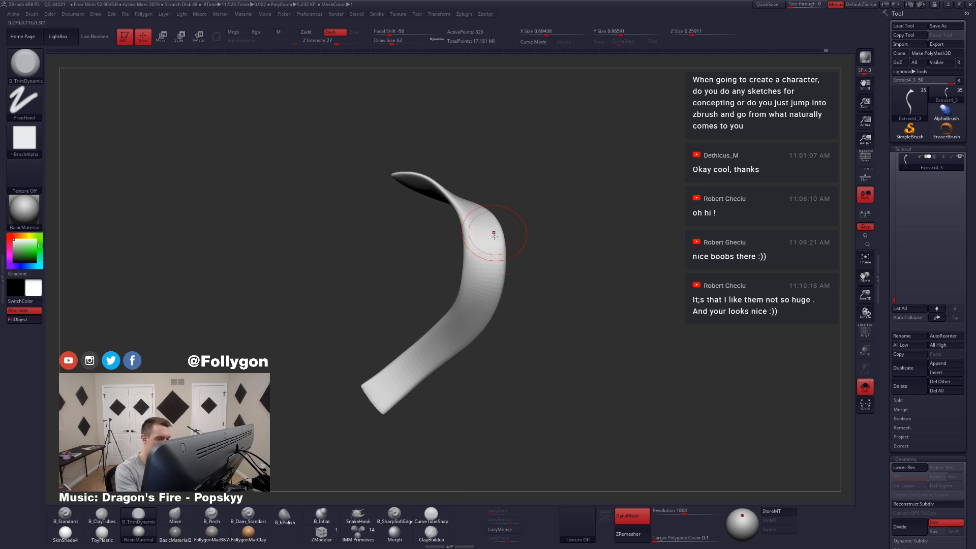
{"action": "right_click_drag", "start_coordinate": [494, 233], "coordinate": [527, 277]}
{"action": "key", "text": "shift+d"}
{"action": "key", "text": "ctrl+d"}
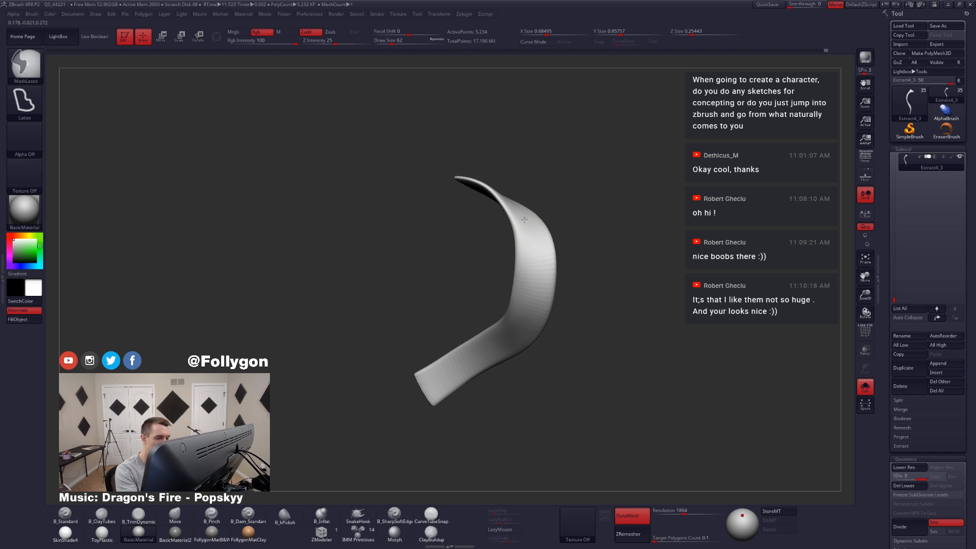
Step: Try TrimDynamic strokes along the tail's upper bend and undo them
{"action": "left_click_drag", "start_coordinate": [524, 220], "coordinate": [522, 302], "text": "alt"}
{"action": "key", "text": "ctrl+z"}
{"action": "left_click_drag", "start_coordinate": [606, 254], "coordinate": [618, 264], "text": "ctrl"}
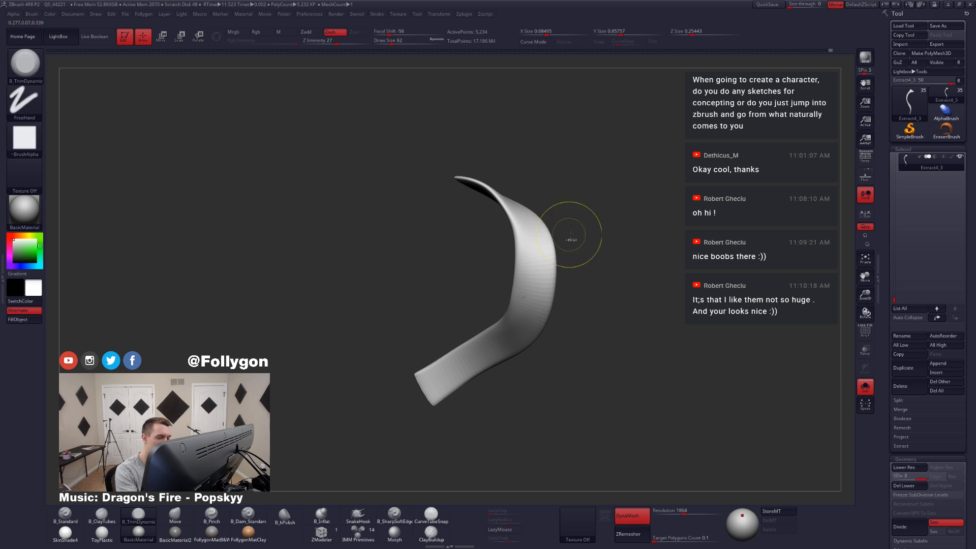
{"action": "mouse_move", "coordinate": [518, 249]}
{"action": "right_mouse_down"}
{"action": "mouse_move", "coordinate": [548, 256]}
{"action": "mouse_move", "coordinate": [507, 246]}
{"action": "mouse_move", "coordinate": [514, 237]}
{"action": "mouse_move", "coordinate": [518, 274]}
{"action": "right_mouse_up"}
{"action": "key", "text": "ctrl+z"}
{"action": "key", "text": "shift"}
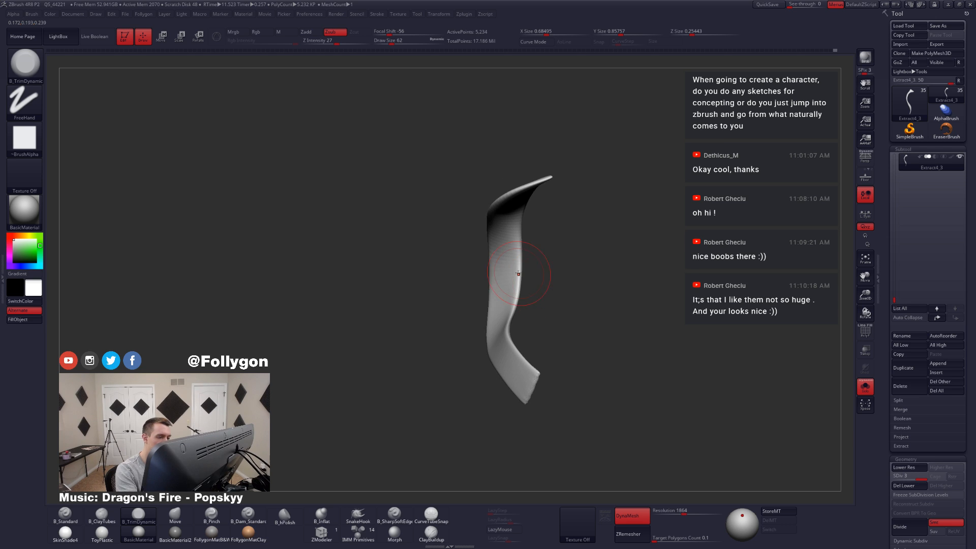
Step: Show the whole figure again in side view and select the Move brush for the tail
{"action": "mouse_move", "coordinate": [509, 205]}
{"action": "right_mouse_down"}
{"action": "mouse_move", "coordinate": [499, 265]}
{"action": "mouse_move", "coordinate": [500, 255]}
{"action": "right_mouse_up"}
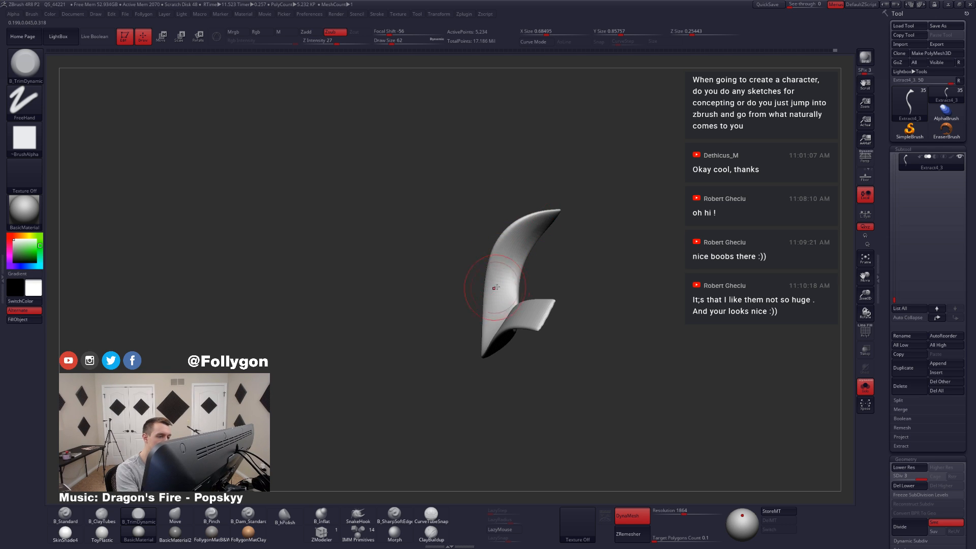
{"action": "right_click_drag", "start_coordinate": [496, 288], "coordinate": [625, 425]}
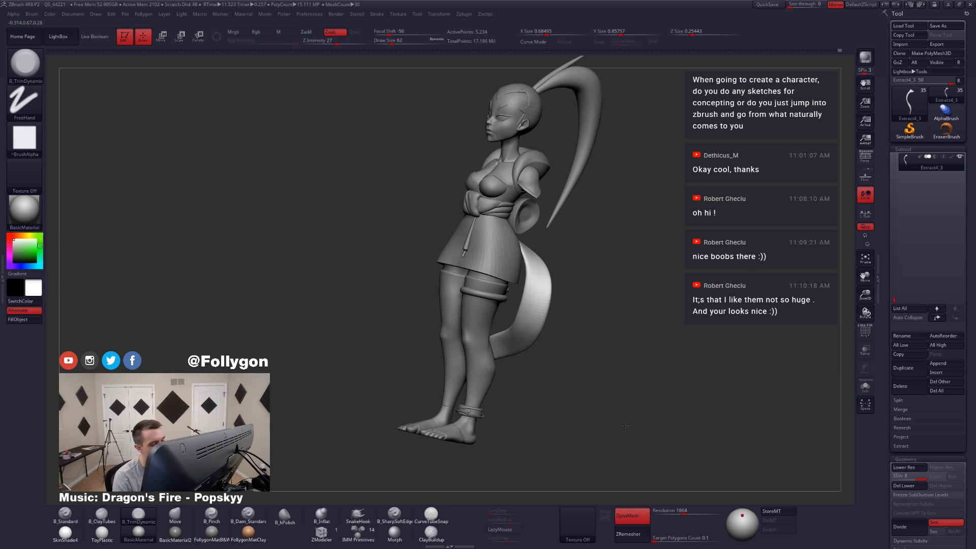
{"action": "right_click_drag", "start_coordinate": [568, 328], "coordinate": [544, 331], "text": "shift"}
{"action": "key", "text": "b"}
{"action": "key", "text": "m"}
{"action": "key", "text": "v"}
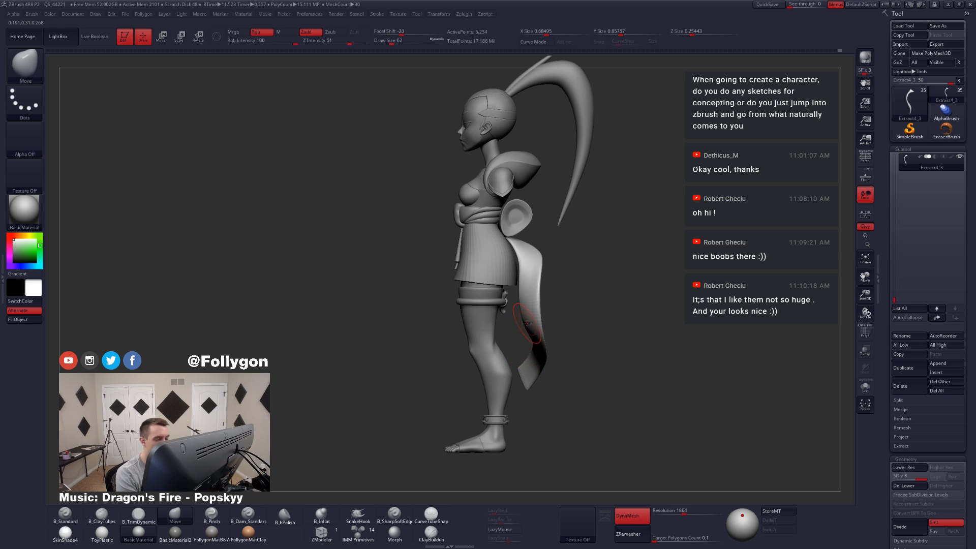
Step: Nudge the tail's lower curve with the Move brush at draw size 192 and drop the tail to subdivision level 1
{"action": "key", "text": "space"}
{"action": "mouse_move", "coordinate": [526, 323]}
{"action": "left_mouse_down"}
{"action": "mouse_move", "coordinate": [542, 322]}
{"action": "mouse_move", "coordinate": [517, 318]}
{"action": "mouse_move", "coordinate": [532, 316]}
{"action": "left_mouse_up"}
{"action": "key", "text": "space"}
{"action": "key", "text": "space"}
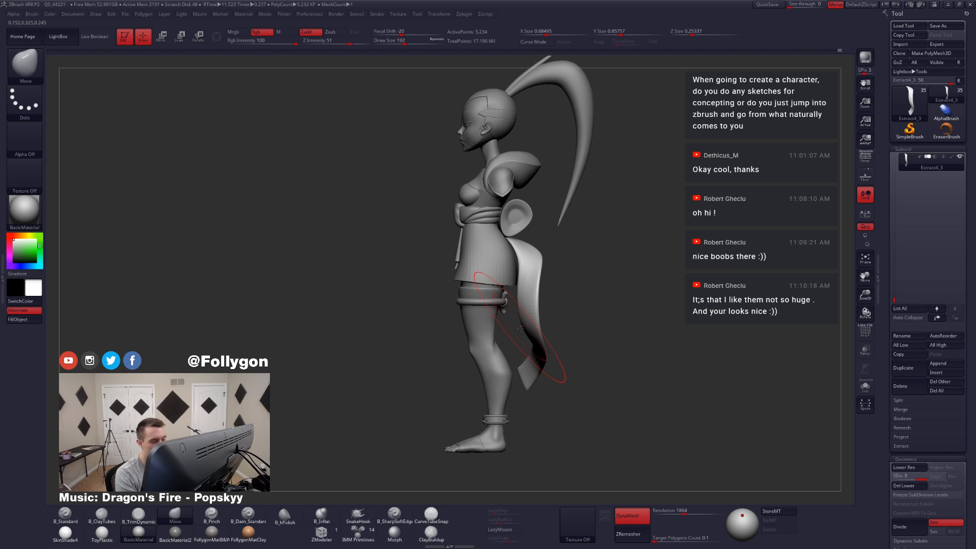
{"action": "mouse_move", "coordinate": [531, 362]}
{"action": "left_mouse_down"}
{"action": "mouse_move", "coordinate": [521, 334]}
{"action": "mouse_move", "coordinate": [534, 343]}
{"action": "mouse_move", "coordinate": [544, 333]}
{"action": "left_mouse_up"}
{"action": "key", "text": "shift+d"}
{"action": "key", "text": "shift+d"}
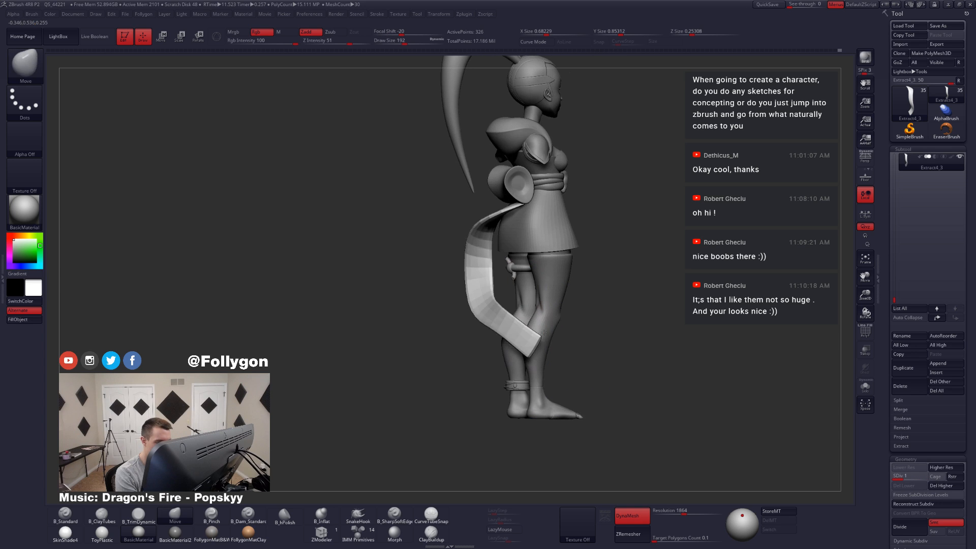
Step: Show the tail's wireframe, mask its upper part and extend the lower end with the transpose line's Move mode
{"action": "key", "text": "shift+f"}
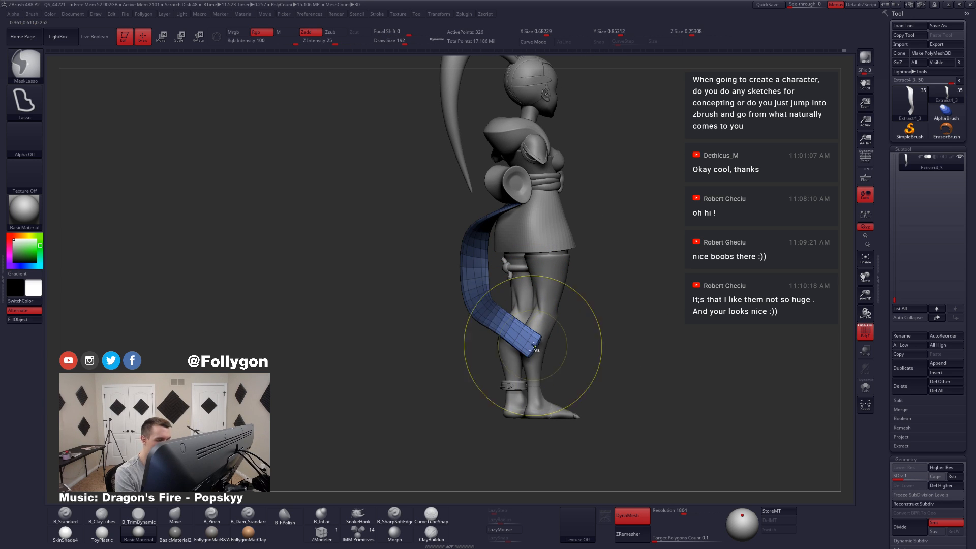
{"action": "left_click", "coordinate": [576, 340], "text": "ctrl"}
{"action": "left_click", "coordinate": [575, 342], "text": "ctrl"}
{"action": "right_click_drag", "start_coordinate": [532, 347], "coordinate": [549, 337]}
{"action": "key", "text": "w"}
{"action": "left_click_drag", "start_coordinate": [512, 328], "coordinate": [573, 379]}
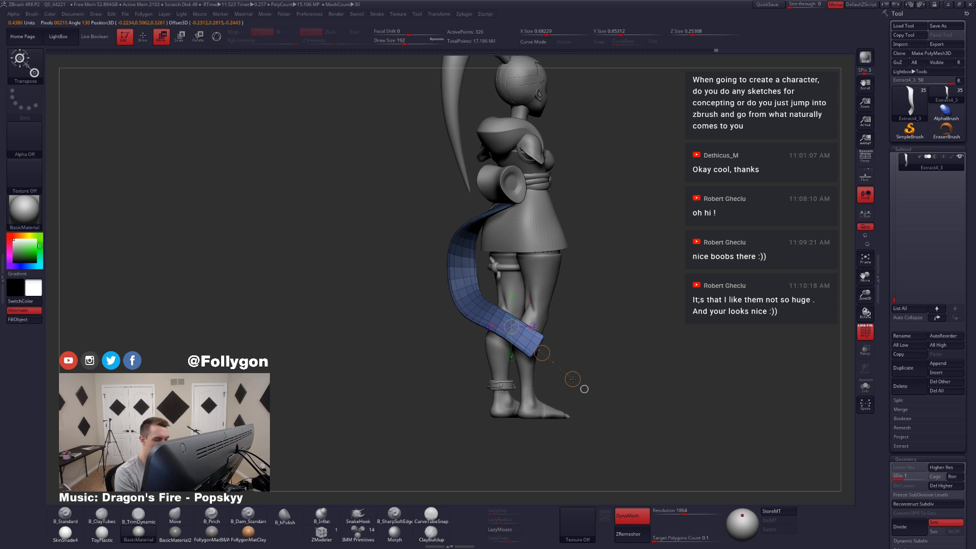
{"action": "right_click_drag", "start_coordinate": [562, 359], "coordinate": [537, 360]}
{"action": "left_click_drag", "start_coordinate": [539, 353], "coordinate": [542, 356]}
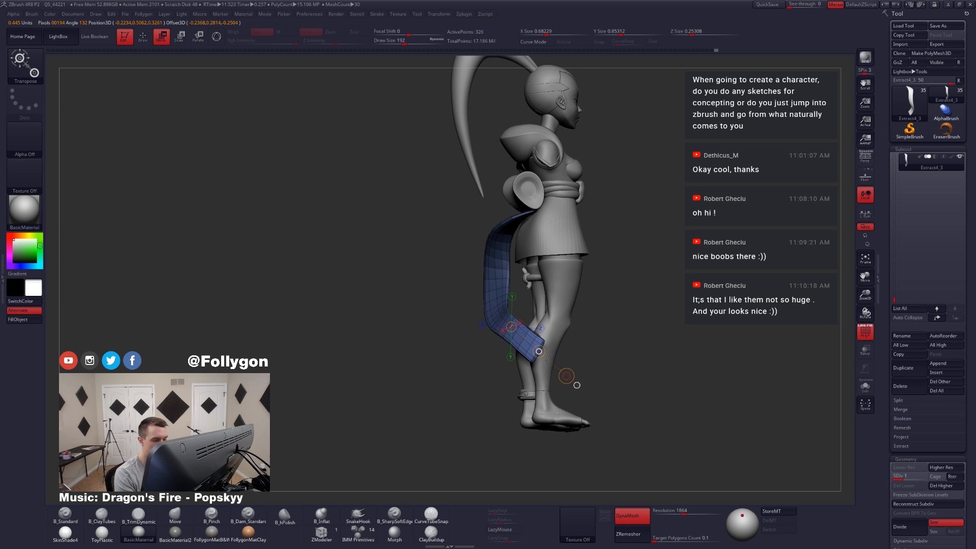
{"action": "key", "text": "q"}
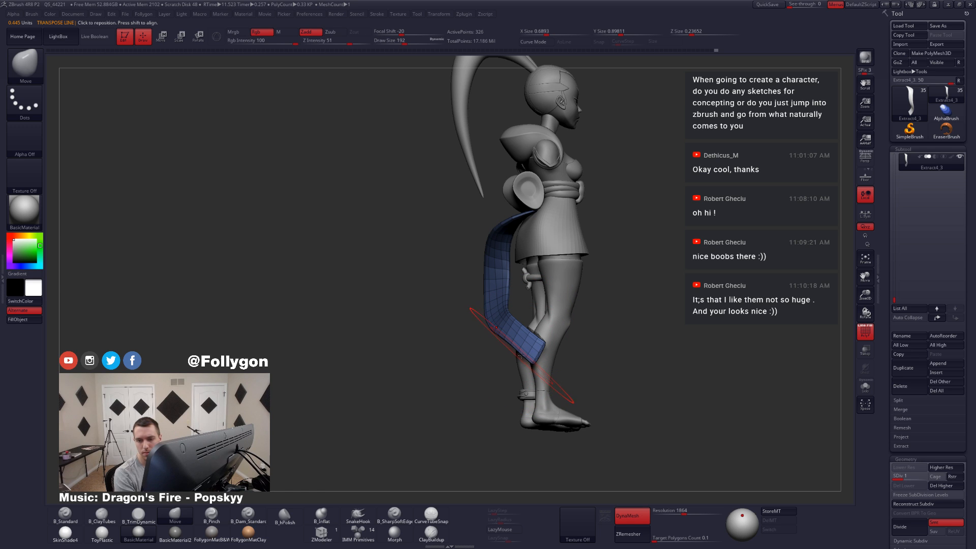
Step: Reshape the tail's lower end behind the calves with the Move brush at draw size 163
{"action": "right_click_drag", "start_coordinate": [496, 327], "coordinate": [597, 325]}
{"action": "left_click_drag", "start_coordinate": [603, 322], "coordinate": [591, 356], "text": "ctrl"}
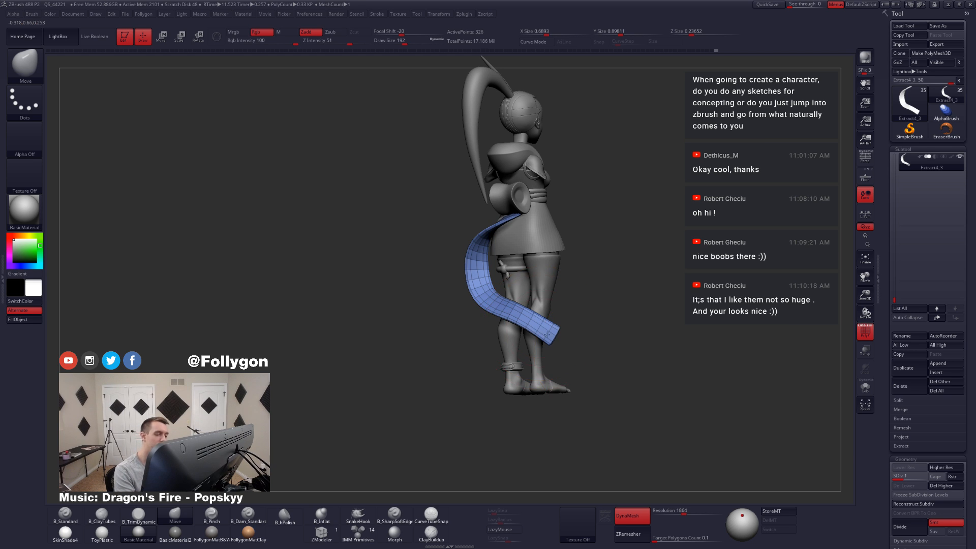
{"action": "right_click_drag", "start_coordinate": [547, 334], "coordinate": [553, 339], "text": "ctrl"}
{"action": "key", "text": "space"}
{"action": "left_click_drag", "start_coordinate": [559, 331], "coordinate": [546, 336]}
{"action": "key", "text": "space"}
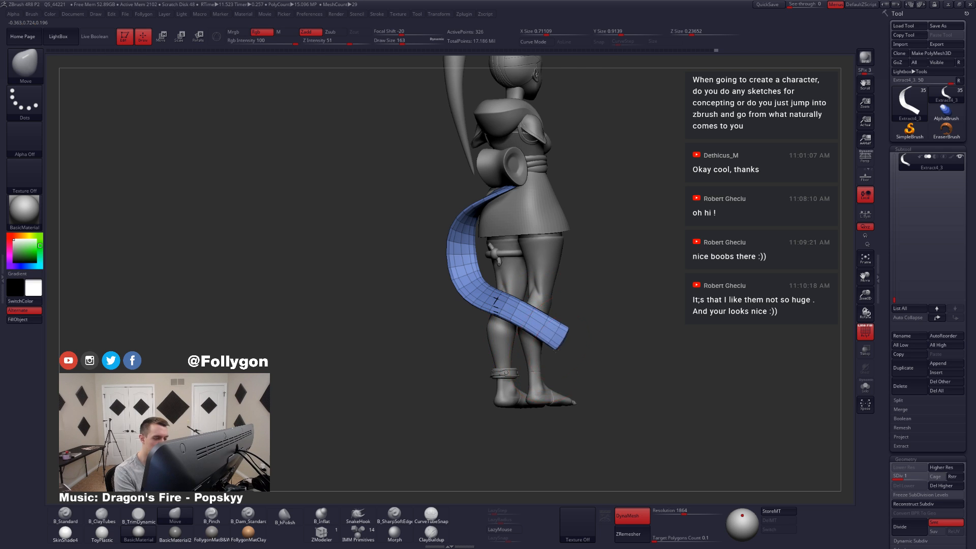
{"action": "right_click_drag", "start_coordinate": [556, 348], "coordinate": [515, 340]}
Step: Hide the wireframe and refine the tail's lower bend with the Move brush at draw sizes 136 and 149
{"action": "key", "text": "shift+f"}
{"action": "key", "text": "space"}
{"action": "left_click_drag", "start_coordinate": [553, 312], "coordinate": [547, 307]}
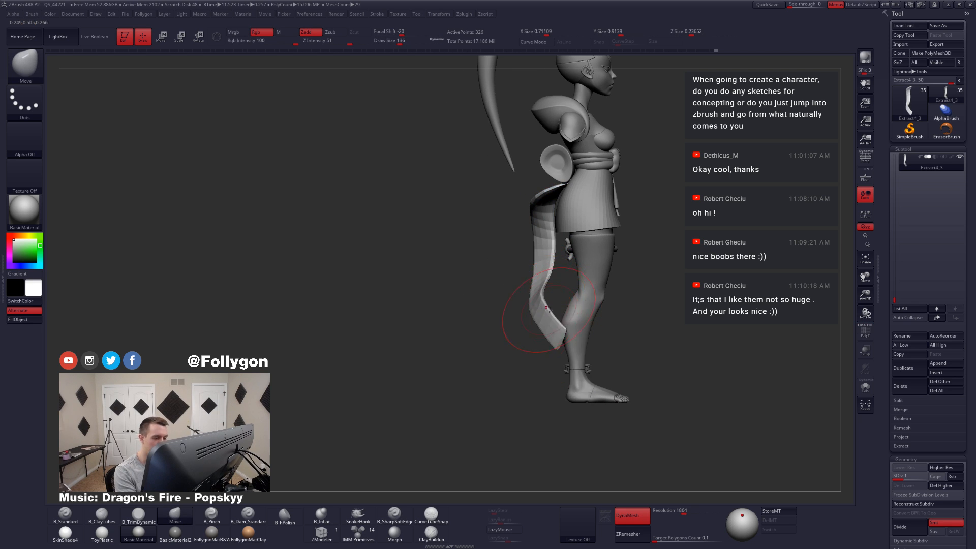
{"action": "mouse_move", "coordinate": [546, 308]}
{"action": "right_mouse_down"}
{"action": "mouse_move", "coordinate": [503, 337]}
{"action": "mouse_move", "coordinate": [547, 329]}
{"action": "mouse_move", "coordinate": [563, 309]}
{"action": "mouse_move", "coordinate": [520, 307]}
{"action": "right_mouse_up"}
{"action": "key", "text": "space"}
{"action": "left_click_drag", "start_coordinate": [515, 311], "coordinate": [517, 311]}
{"action": "mouse_move", "coordinate": [516, 311]}
{"action": "right_mouse_down"}
{"action": "mouse_move", "coordinate": [538, 309]}
{"action": "mouse_move", "coordinate": [523, 309]}
{"action": "right_mouse_up"}
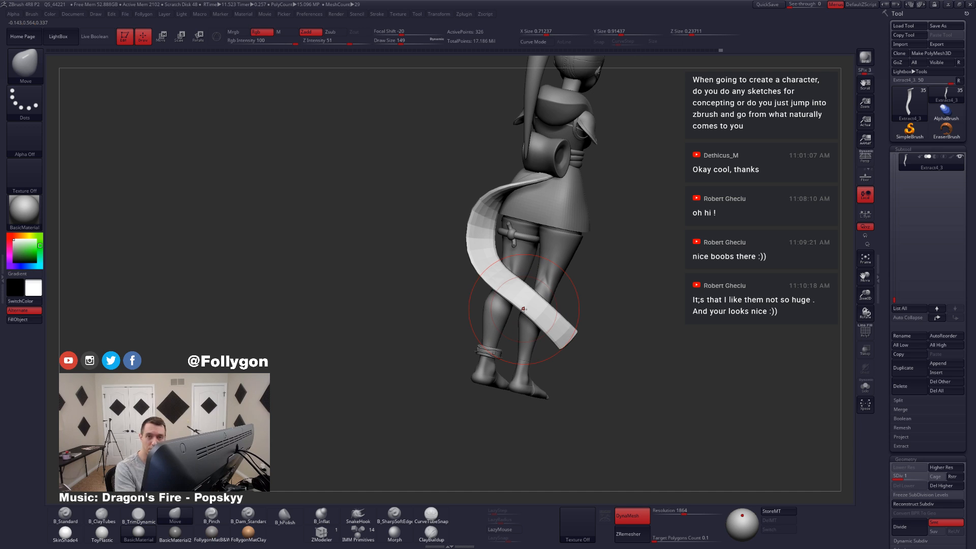
Step: Adjust the isolated tail's lower end, restore the whole figure and raise the tail to subdivision level 3
{"action": "key", "text": "alt+s"}
{"action": "right_click_drag", "start_coordinate": [557, 330], "coordinate": [527, 350]}
{"action": "key", "text": "alt+s"}
{"action": "key", "text": "d"}
{"action": "key", "text": "d"}
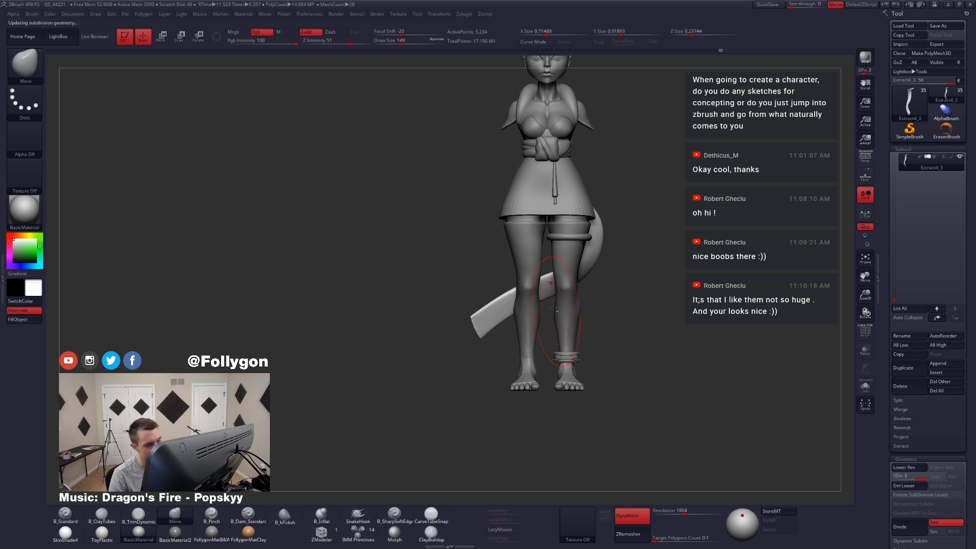
{"action": "right_click_drag", "start_coordinate": [554, 308], "coordinate": [527, 344]}
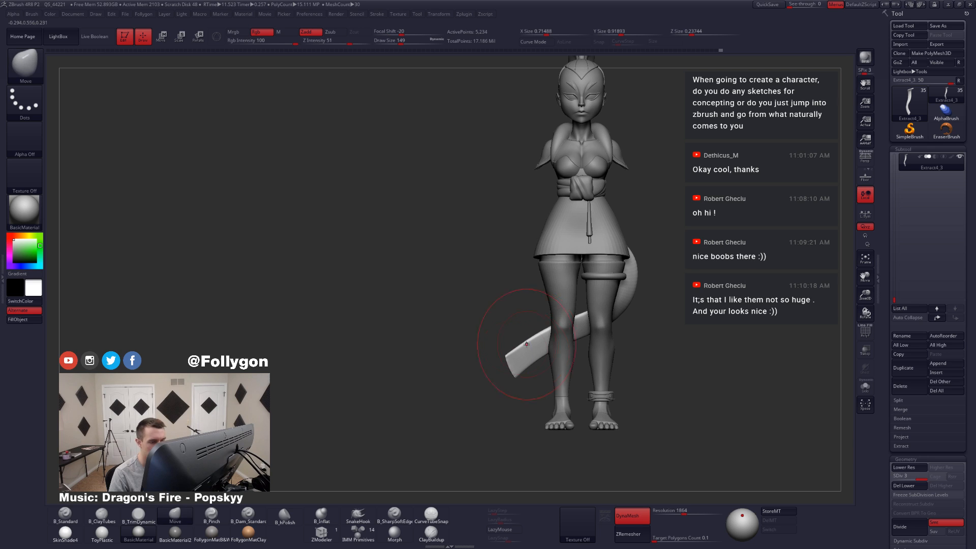
Step: Isolate the tail, set the Move brush's draw size to 140 and work on its lower bend
{"action": "key", "text": "alt+s"}
{"action": "right_click_drag", "start_coordinate": [614, 330], "coordinate": [622, 347], "text": "ctrl"}
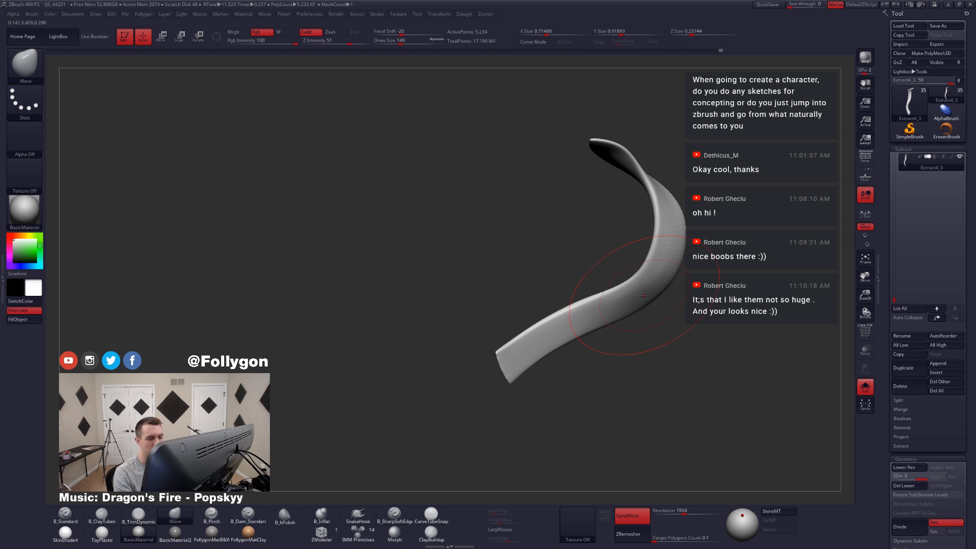
{"action": "key", "text": "space"}
{"action": "left_click_drag", "start_coordinate": [658, 322], "coordinate": [653, 322]}
{"action": "mouse_move", "coordinate": [660, 295]}
{"action": "right_mouse_down"}
{"action": "mouse_move", "coordinate": [642, 288]}
{"action": "mouse_move", "coordinate": [647, 321]}
{"action": "right_mouse_up"}
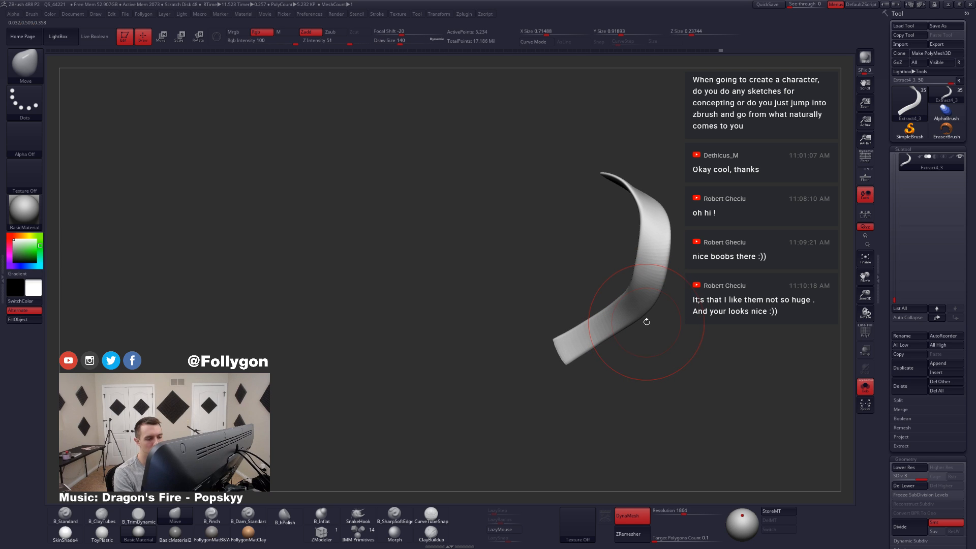
Step: Shift the tail's lower part outward with the transpose line on the full figure, comparing before and after, and return to the Move brush
{"action": "key", "text": "w"}
{"action": "left_click_drag", "start_coordinate": [683, 315], "coordinate": [689, 318]}
{"action": "key", "text": "alt+s"}
{"action": "right_click_drag", "start_coordinate": [570, 331], "coordinate": [655, 307]}
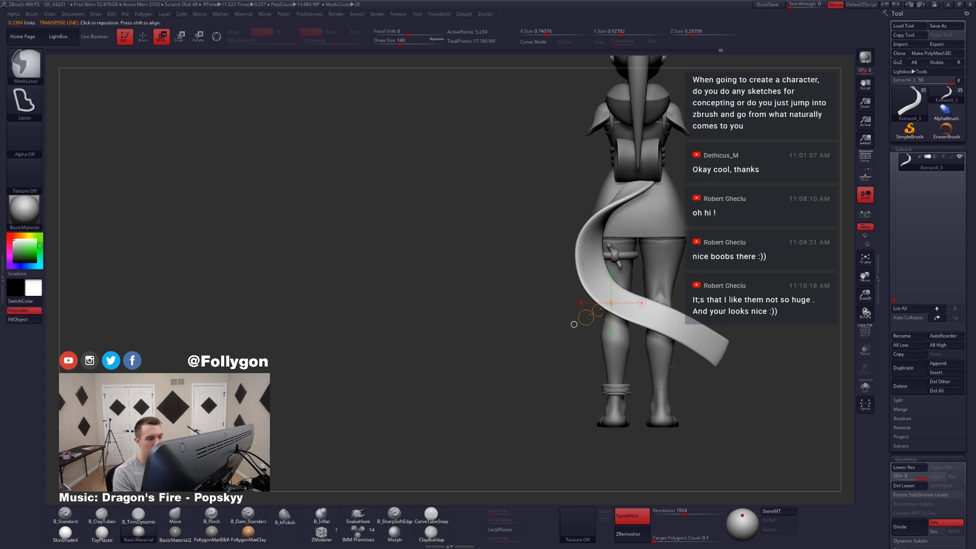
{"action": "key", "text": "ctrl+z"}
{"action": "key", "text": "ctrl+shift+z"}
{"action": "key", "text": "ctrl+z"}
{"action": "key", "text": "ctrl+shift+z"}
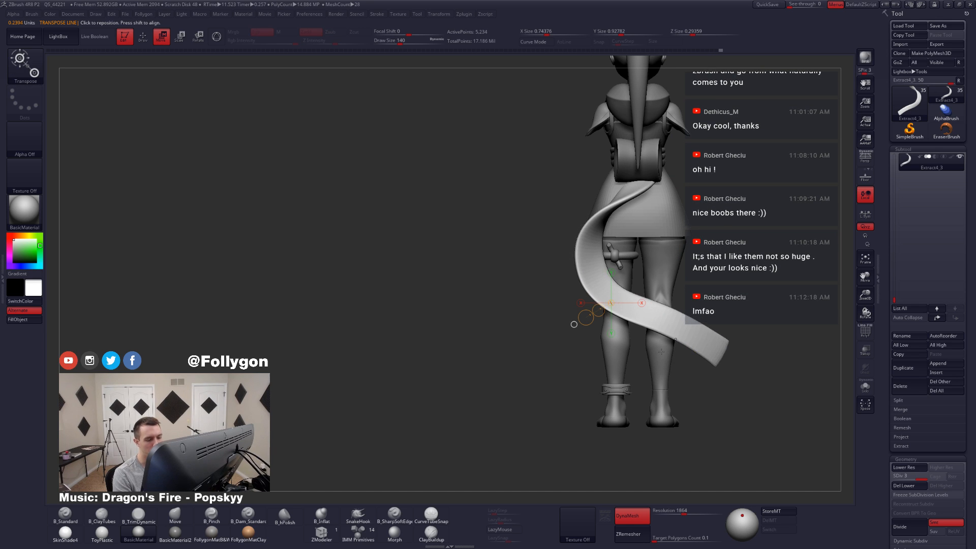
{"action": "right_click_drag", "start_coordinate": [635, 265], "coordinate": [587, 312], "text": "alt"}
{"action": "mouse_move", "coordinate": [538, 365]}
{"action": "left_mouse_down"}
{"action": "mouse_move", "coordinate": [595, 386]}
{"action": "mouse_move", "coordinate": [623, 373]}
{"action": "left_mouse_up"}
{"action": "key", "text": "q"}
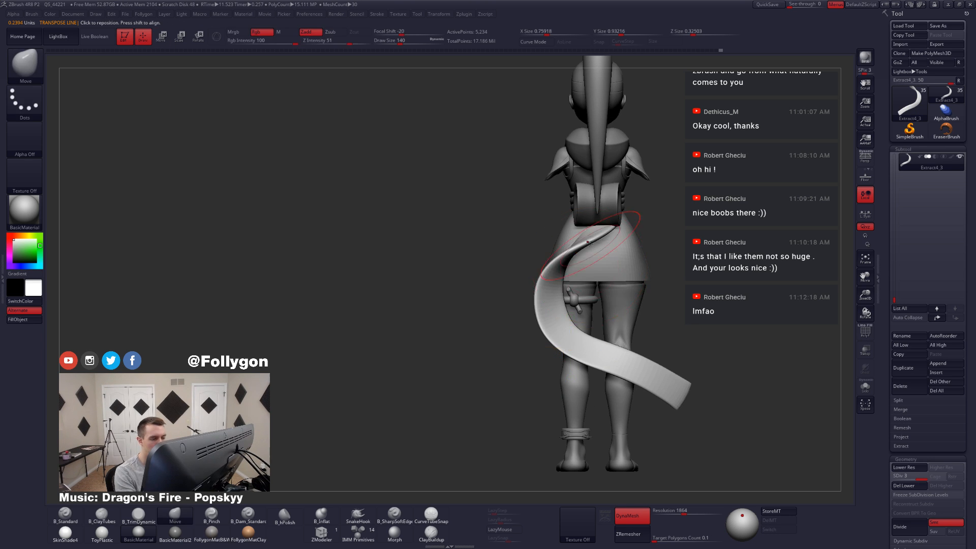
Step: Drop the tail to subdivision level 1 and isolate it with its upper end in view, using draw size 182
{"action": "key", "text": "shift+d"}
{"action": "key", "text": "shift+d"}
{"action": "key", "text": "alt+s"}
{"action": "mouse_move", "coordinate": [600, 217]}
{"action": "right_mouse_down"}
{"action": "mouse_move", "coordinate": [603, 227]}
{"action": "mouse_move", "coordinate": [611, 215]}
{"action": "mouse_move", "coordinate": [611, 242]}
{"action": "mouse_move", "coordinate": [588, 210]}
{"action": "right_mouse_up"}
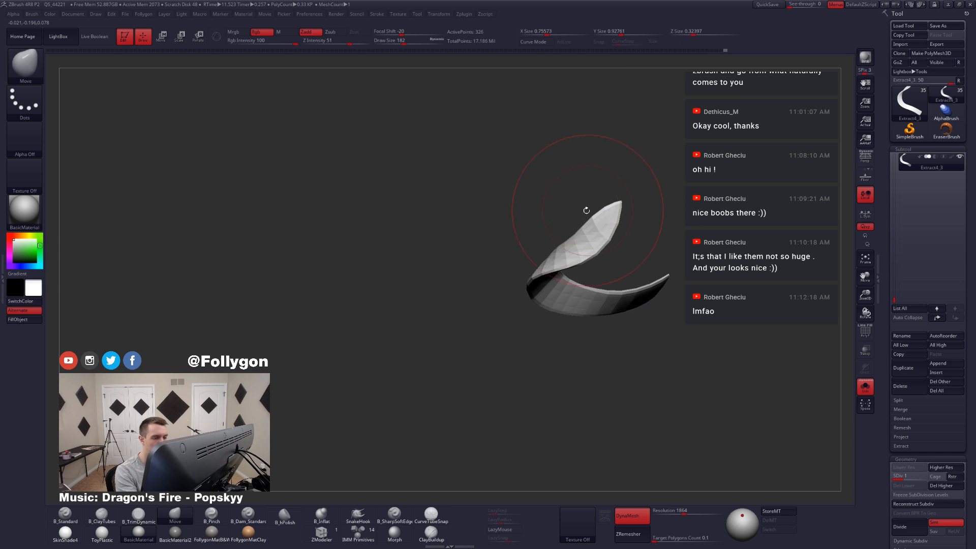
Step: Mask the tail's lower part, show the whole figure and rotate the tail's upper end below the bow with the transpose line
{"action": "mouse_move", "coordinate": [586, 213]}
{"action": "left_mouse_down", "text": "ctrl"}
{"action": "mouse_move", "coordinate": [602, 238]}
{"action": "mouse_move", "coordinate": [625, 189]}
{"action": "left_mouse_up", "text": "ctrl"}
{"action": "left_click", "coordinate": [624, 188], "text": "ctrl"}
{"action": "left_click", "coordinate": [609, 221], "text": "ctrl"}
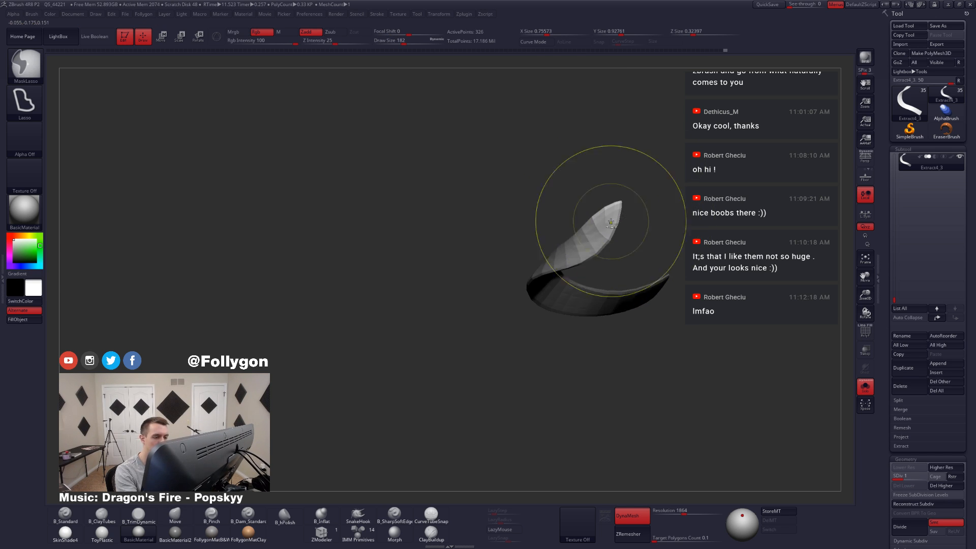
{"action": "right_click_drag", "start_coordinate": [610, 225], "coordinate": [607, 208]}
{"action": "key", "text": "r"}
{"action": "mouse_move", "coordinate": [590, 239]}
{"action": "left_mouse_down"}
{"action": "mouse_move", "coordinate": [636, 187]}
{"action": "mouse_move", "coordinate": [613, 195]}
{"action": "left_mouse_up"}
{"action": "key", "text": "alt+s"}
{"action": "right_click_drag", "start_coordinate": [650, 270], "coordinate": [649, 227]}
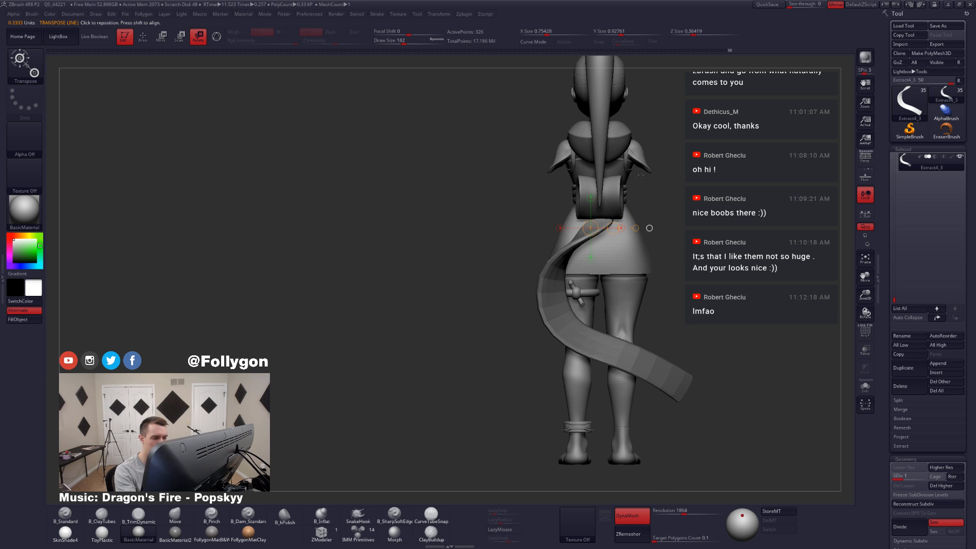
Step: Return to the Move brush, clear the tail's mask and raise it to subdivision level 3
{"action": "key", "text": "q"}
{"action": "left_click_drag", "start_coordinate": [658, 237], "coordinate": [676, 243], "text": "ctrl"}
{"action": "key", "text": "ctrl+d"}
{"action": "key", "text": "ctrl+d"}
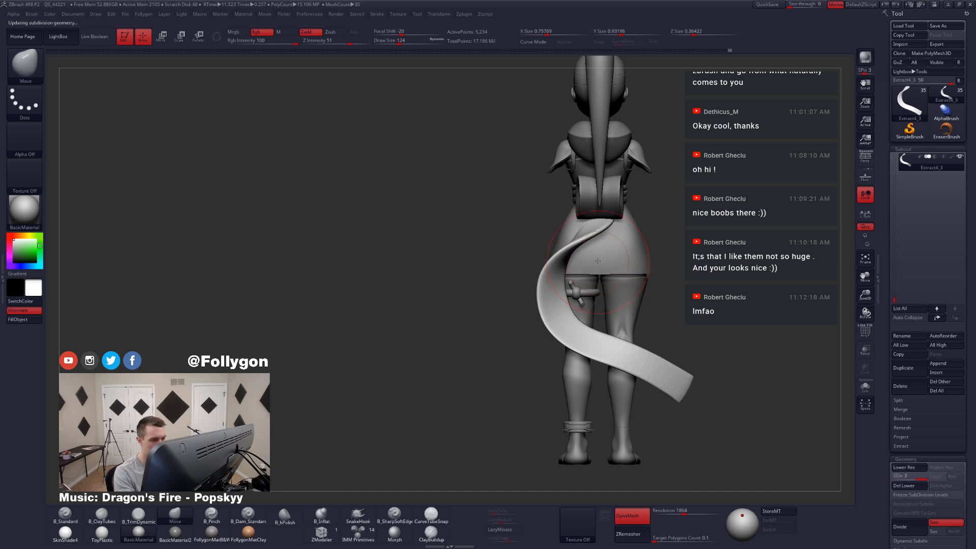
Step: Set the Move brush's draw size to 104, check the tail alone at subdivision level 1, and return it to level 3 on the full figure
{"action": "right_click_drag", "start_coordinate": [595, 261], "coordinate": [621, 247], "text": "shift"}
{"action": "right_click_drag", "start_coordinate": [569, 229], "coordinate": [571, 239], "text": "ctrl"}
{"action": "key", "text": "space"}
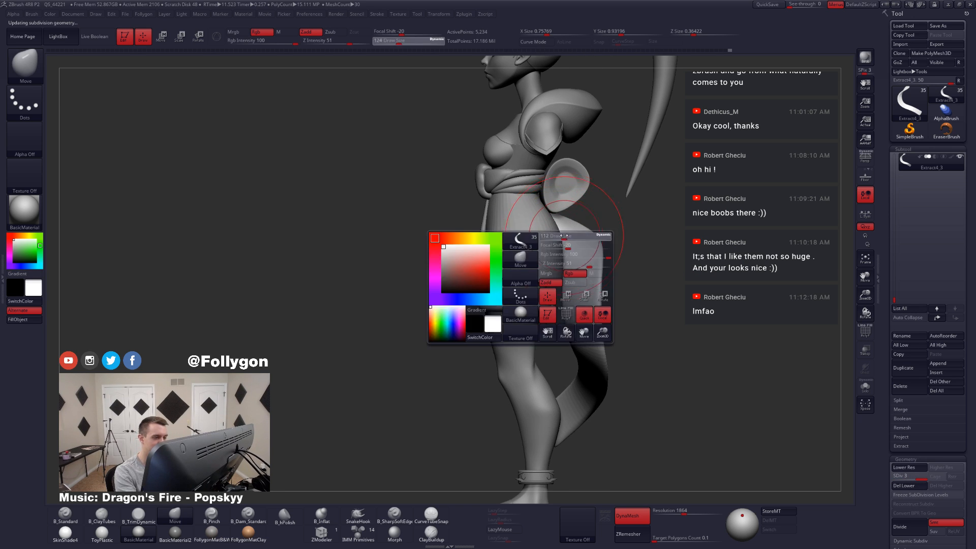
{"action": "left_click_drag", "start_coordinate": [570, 244], "coordinate": [565, 244]}
{"action": "key", "text": "shift+d"}
{"action": "key", "text": "shift+d"}
{"action": "key", "text": "alt+s"}
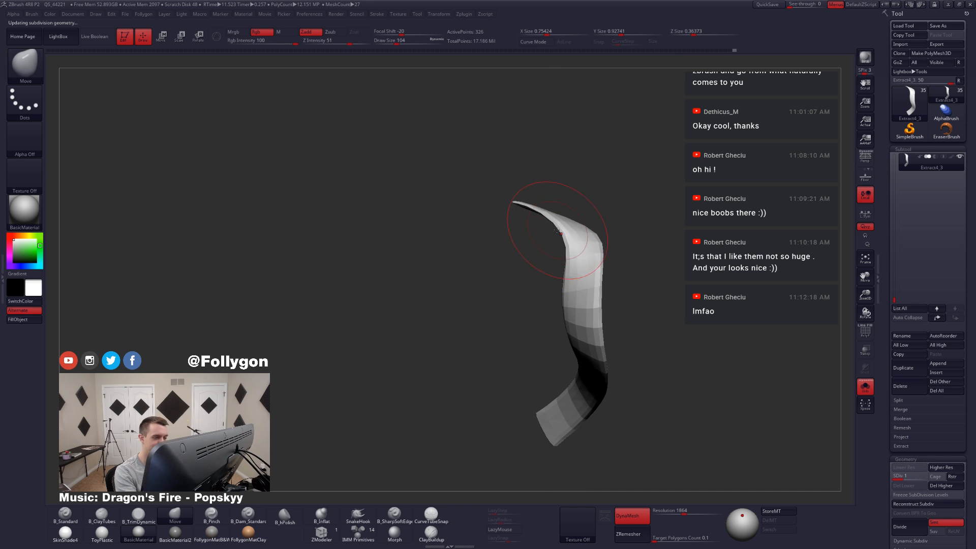
{"action": "key", "text": "alt+s"}
{"action": "key", "text": "d"}
{"action": "key", "text": "d"}
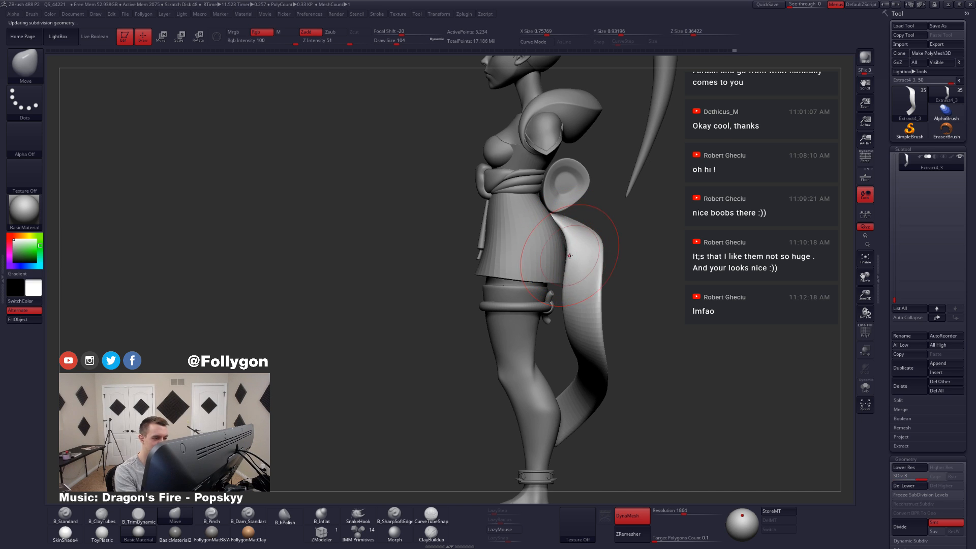
Step: Pull the tail's upper bend closer to the back of the skirt with the Move brush, reducing the draw size to 83
{"action": "right_click_drag", "start_coordinate": [591, 298], "coordinate": [578, 280], "text": "ctrl"}
{"action": "key", "text": "s"}
{"action": "left_click_drag", "start_coordinate": [579, 284], "coordinate": [572, 285]}
{"action": "mouse_move", "coordinate": [580, 270]}
{"action": "right_mouse_down"}
{"action": "mouse_move", "coordinate": [596, 297]}
{"action": "mouse_move", "coordinate": [577, 304]}
{"action": "mouse_move", "coordinate": [584, 281]}
{"action": "mouse_move", "coordinate": [565, 257]}
{"action": "right_mouse_up"}
Step: Isolate the tail and even out its outer surface along the bend and lower part with the B_TrimDynamic brush
{"action": "key", "text": "alt+s"}
{"action": "key", "text": "3"}
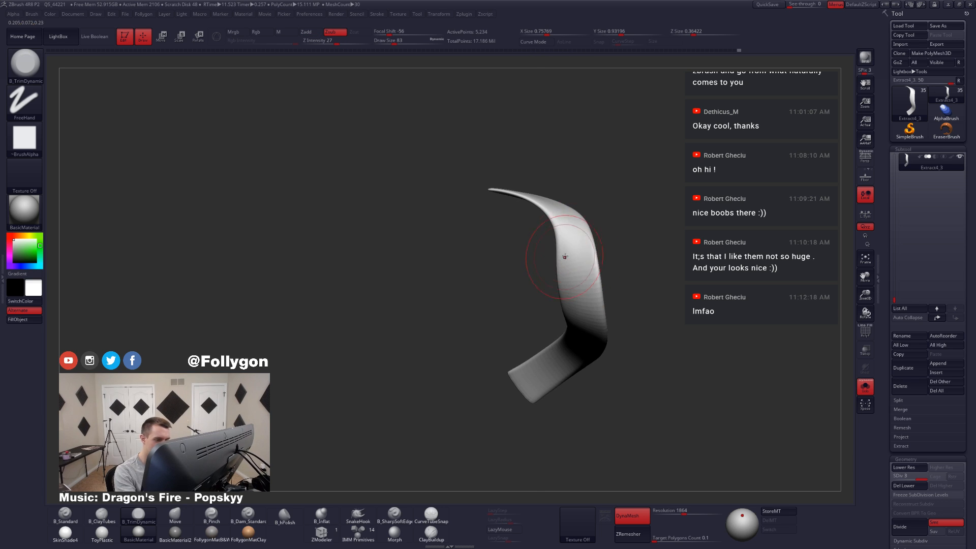
{"action": "left_click_drag", "start_coordinate": [575, 269], "coordinate": [571, 270]}
{"action": "right_click_drag", "start_coordinate": [571, 270], "coordinate": [591, 264]}
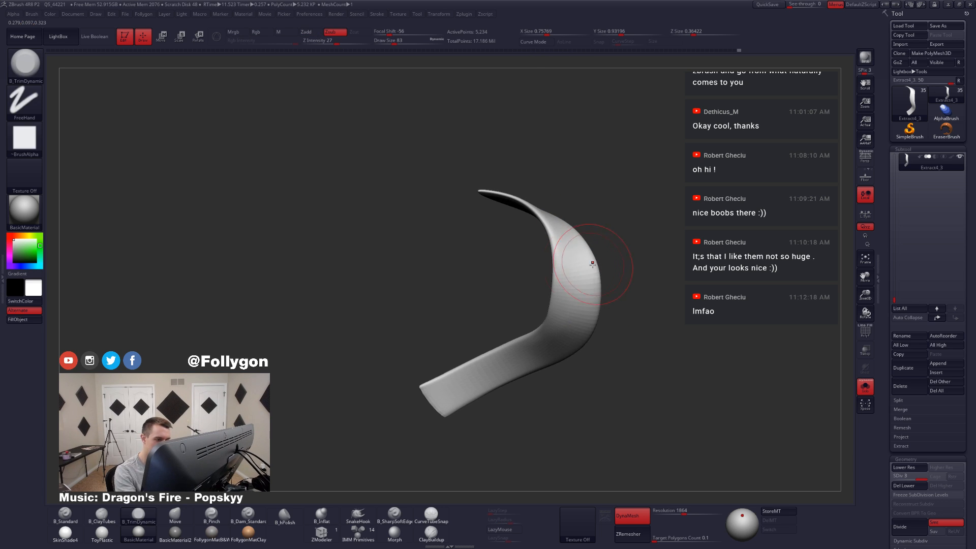
{"action": "left_click_drag", "start_coordinate": [573, 317], "coordinate": [524, 352], "text": "shift"}
{"action": "right_click_drag", "start_coordinate": [525, 352], "coordinate": [571, 311]}
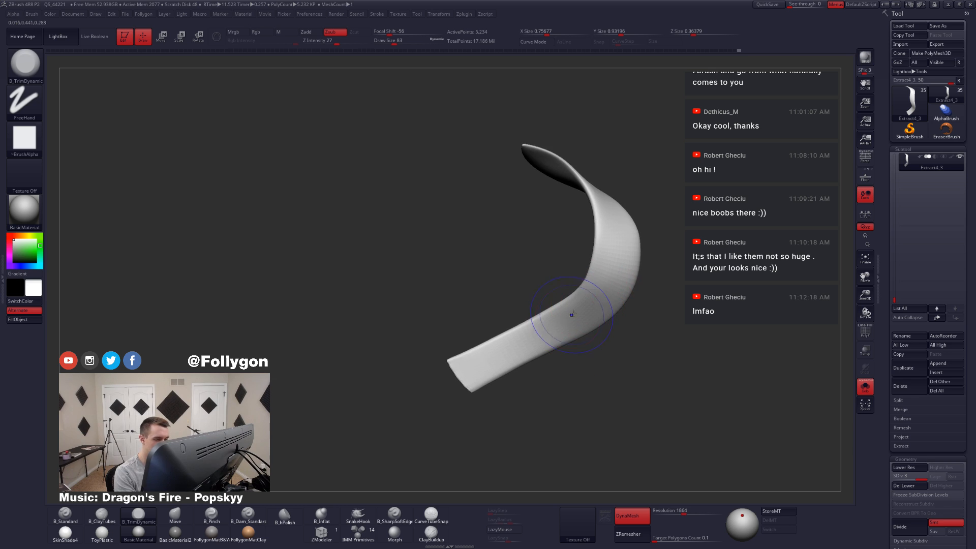
{"action": "left_click_drag", "start_coordinate": [571, 312], "coordinate": [534, 328], "text": "shift"}
{"action": "mouse_move", "coordinate": [528, 390]}
{"action": "right_mouse_down"}
{"action": "mouse_move", "coordinate": [560, 402]}
{"action": "mouse_move", "coordinate": [546, 408]}
{"action": "right_mouse_up"}
Step: Check the tail's wireframe, show the whole figure again and divide the tail to subdivision level 4
{"action": "key", "text": "shift+f"}
{"action": "key", "text": "shift+f"}
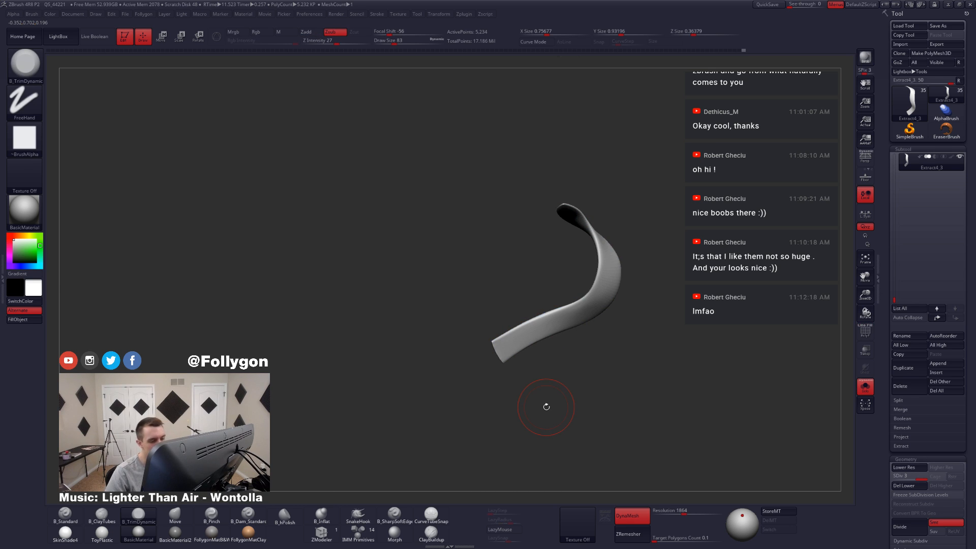
{"action": "key", "text": "alt+s"}
{"action": "key", "text": "ctrl+d"}
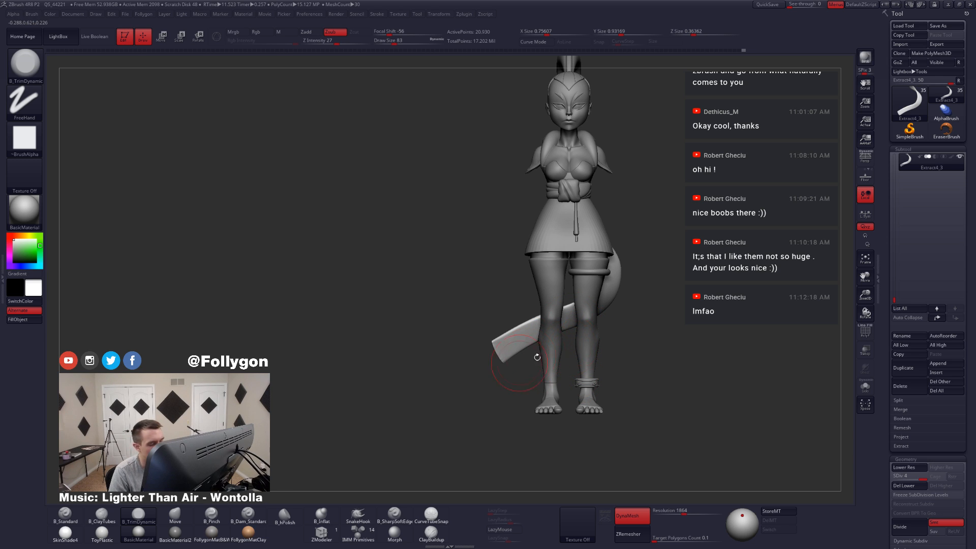
Step: Examine the isolated tail's form and wireframe at subdivision level 4, leaving no mask on it
{"action": "mouse_move", "coordinate": [610, 352]}
{"action": "left_mouse_down", "text": "alt"}
{"action": "mouse_move", "coordinate": [582, 375]}
{"action": "mouse_move", "coordinate": [509, 258]}
{"action": "mouse_move", "coordinate": [482, 398]}
{"action": "mouse_move", "coordinate": [560, 300]}
{"action": "mouse_move", "coordinate": [453, 386]}
{"action": "mouse_move", "coordinate": [610, 236]}
{"action": "mouse_move", "coordinate": [598, 387]}
{"action": "mouse_move", "coordinate": [444, 355]}
{"action": "left_mouse_up", "text": "alt"}
{"action": "key", "text": "alt+s"}
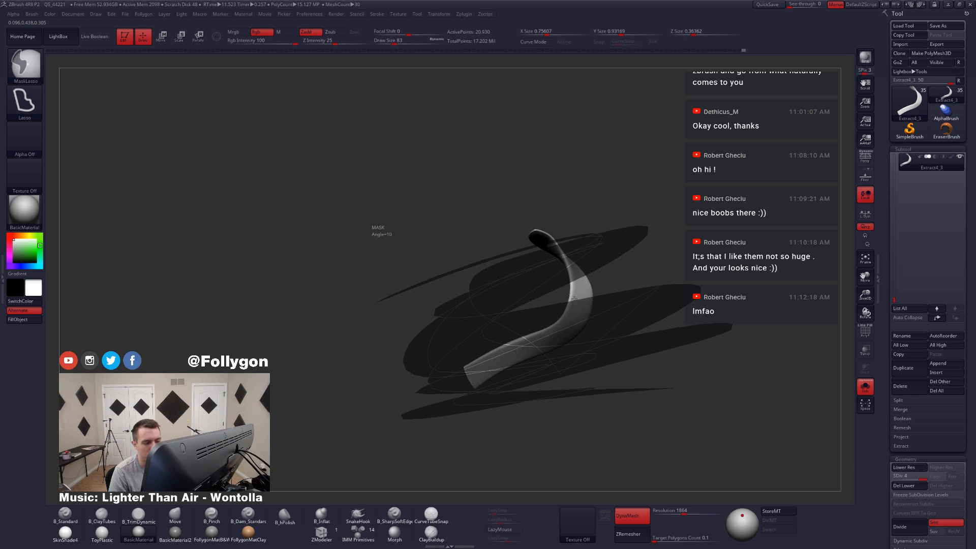
{"action": "left_click_drag", "start_coordinate": [574, 299], "coordinate": [580, 302], "text": "ctrl"}
{"action": "left_click_drag", "start_coordinate": [648, 361], "coordinate": [642, 382], "text": "ctrl"}
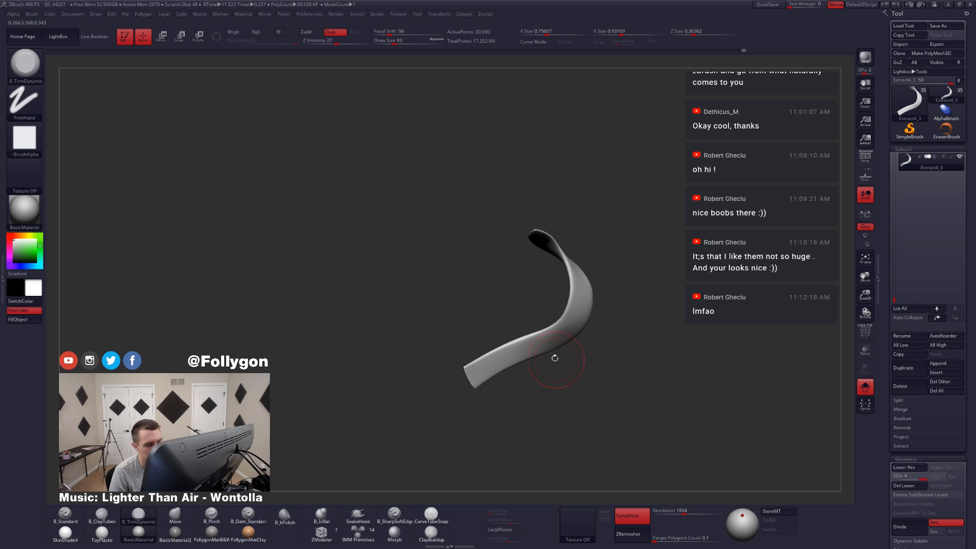
{"action": "key", "text": "shift+f"}
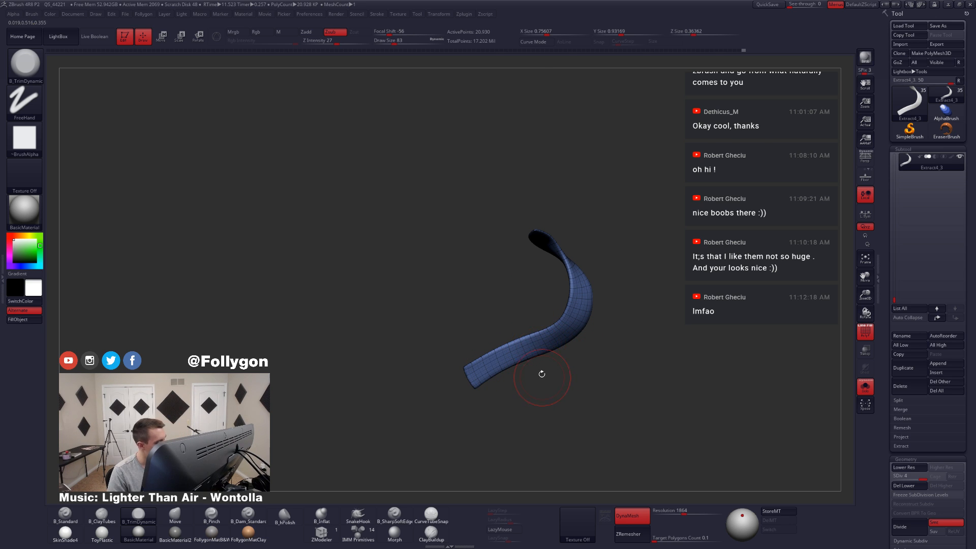
Step: Show the full figure from behind without wireframe and smooth the tail's lower bend
{"action": "key", "text": "alt+s"}
{"action": "key", "text": "shift+f"}
{"action": "left_click_drag", "start_coordinate": [519, 369], "coordinate": [600, 360]}
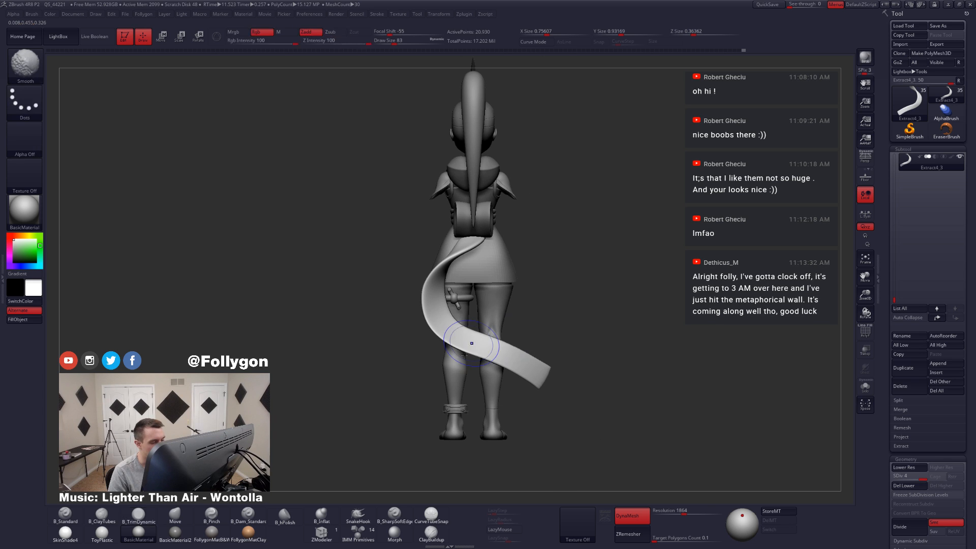
{"action": "left_click_drag", "start_coordinate": [464, 355], "coordinate": [498, 349], "text": "alt"}
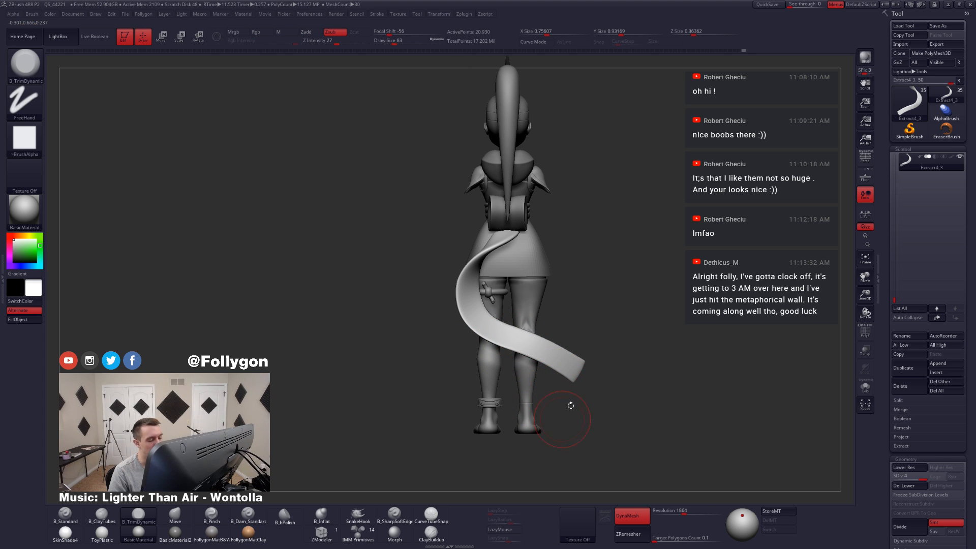
Step: Examine the tail's wireframe at subdivision levels 1 and 4, on the figure and isolated, looking closely at its upper end
{"action": "key", "text": "shift+d"}
{"action": "key", "text": "shift+d"}
{"action": "key", "text": "shift+d"}
{"action": "key", "text": "shift+f"}
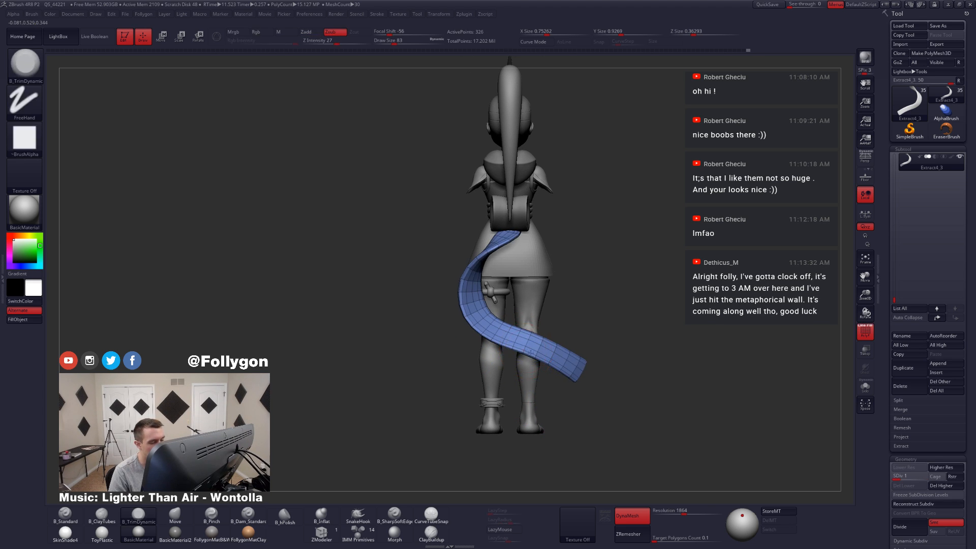
{"action": "key", "text": "alt+s"}
{"action": "key", "text": "d"}
{"action": "key", "text": "d"}
{"action": "key", "text": "d"}
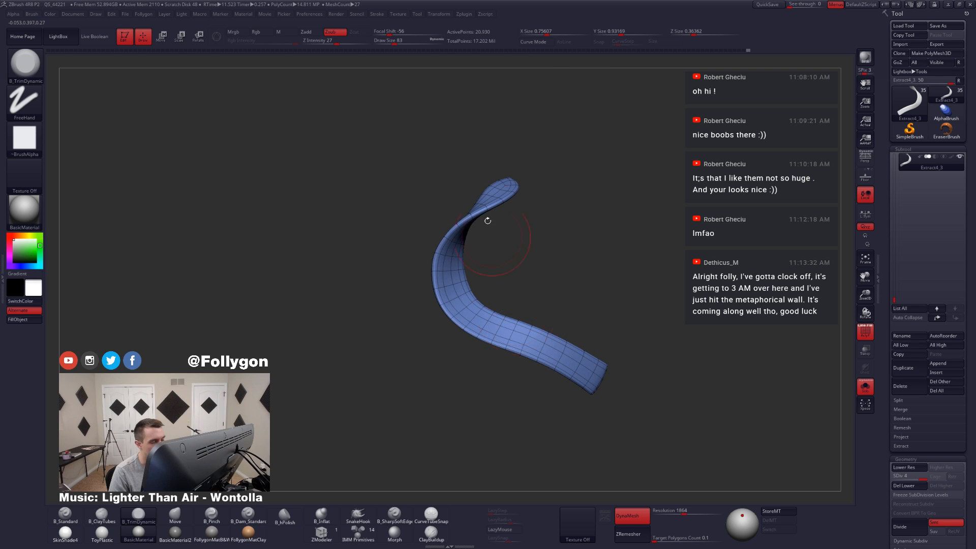
{"action": "left_click_drag", "start_coordinate": [487, 221], "coordinate": [488, 247]}
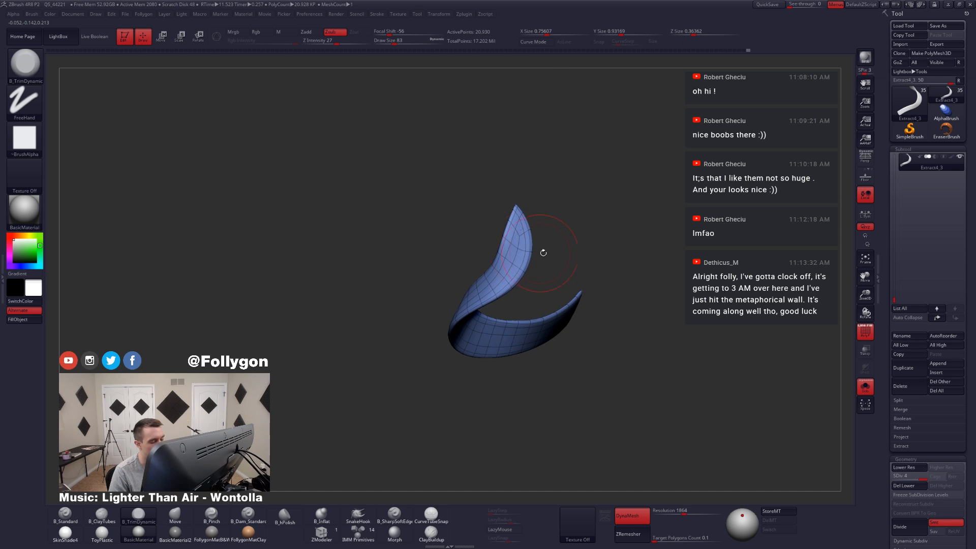
{"action": "key", "text": "alt+s"}
{"action": "key", "text": "alt+s"}
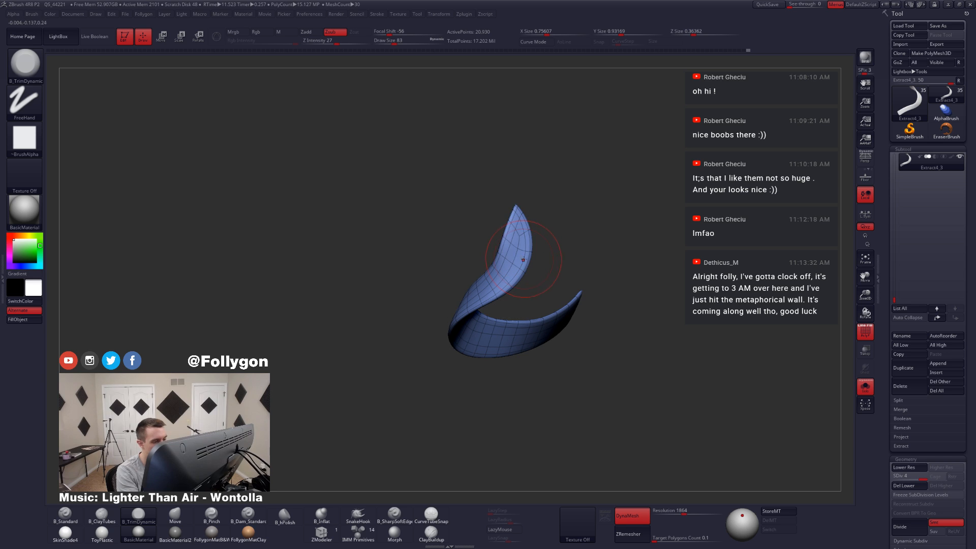
Step: Drop the tail to subdivision level 1 and delete its higher subdivision levels
{"action": "key", "text": "shift+d"}
{"action": "key", "text": "shift+d"}
{"action": "key", "text": "shift+d"}
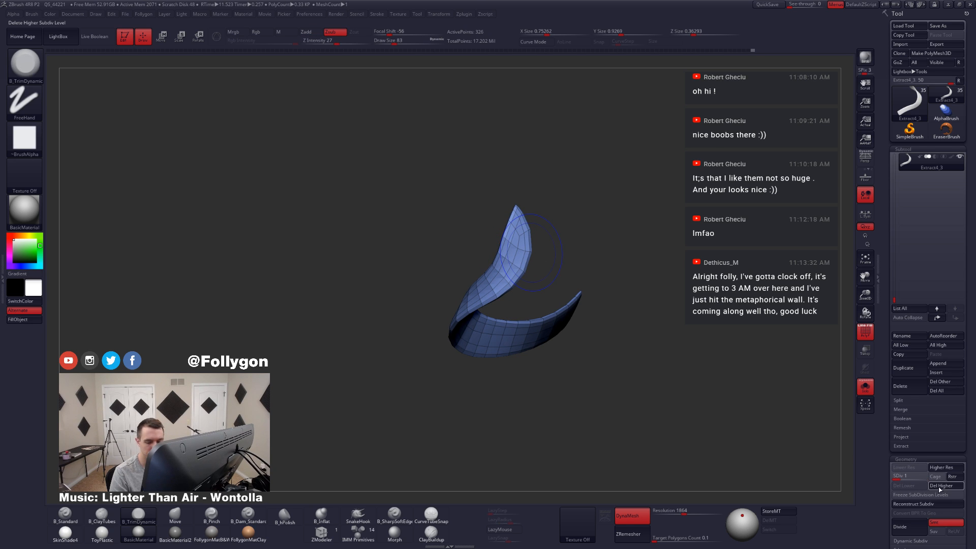
Step: Try a SliceCurve cut across the tail's upper end
{"action": "key", "text": "ctrl+shift"}
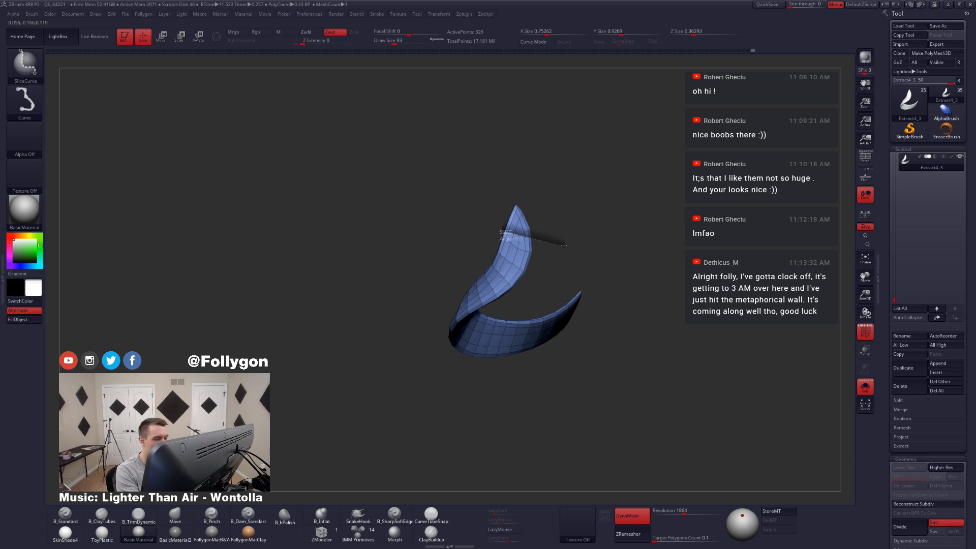
{"action": "left_click_drag", "start_coordinate": [563, 245], "coordinate": [564, 246], "text": "ctrl+shift"}
Step: Switch to the SelectLasso brush and remove the end polygons from the tail's pointed upper end
{"action": "key", "text": "ctrl+shift+space"}
{"action": "left_click", "coordinate": [553, 508], "text": "ctrl+shift"}
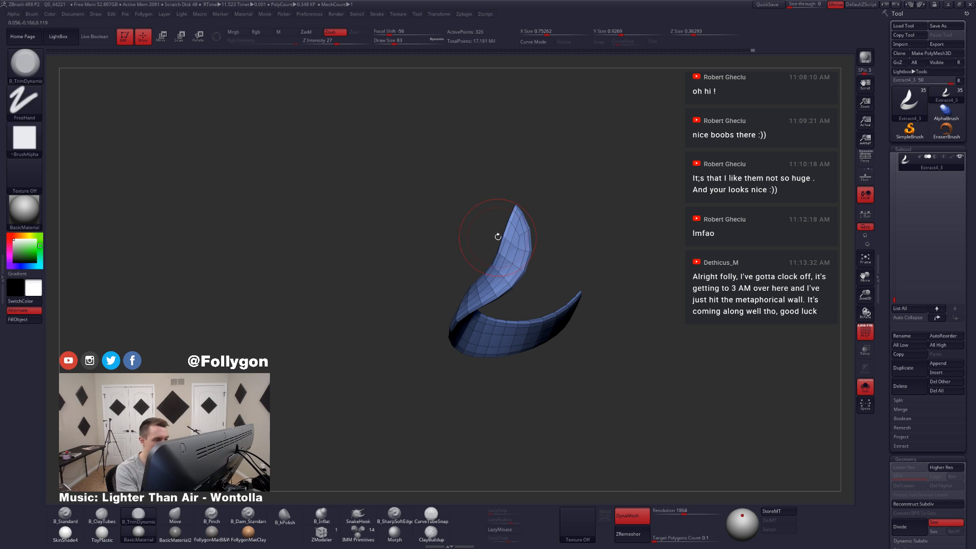
{"action": "mouse_move", "coordinate": [498, 237]}
{"action": "left_mouse_down", "text": "ctrl+alt+shift"}
{"action": "mouse_move", "coordinate": [506, 236]}
{"action": "mouse_move", "coordinate": [493, 178]}
{"action": "left_mouse_up", "text": "ctrl+alt+shift"}
{"action": "mouse_move", "coordinate": [527, 218]}
{"action": "right_mouse_down", "text": "ctrl"}
{"action": "mouse_move", "coordinate": [527, 257]}
{"action": "mouse_move", "coordinate": [504, 311]}
{"action": "right_mouse_up", "text": "ctrl"}
{"action": "key", "text": "ctrl+shift+space"}
{"action": "left_click", "coordinate": [508, 278]}
{"action": "mouse_move", "coordinate": [559, 266]}
{"action": "right_mouse_down"}
{"action": "mouse_move", "coordinate": [632, 273]}
{"action": "mouse_move", "coordinate": [626, 241]}
{"action": "right_mouse_up"}
Step: Hide the cap polygons at the tail's lower end with the SelectLasso brush and delete them
{"action": "key", "text": "ctrl+shift"}
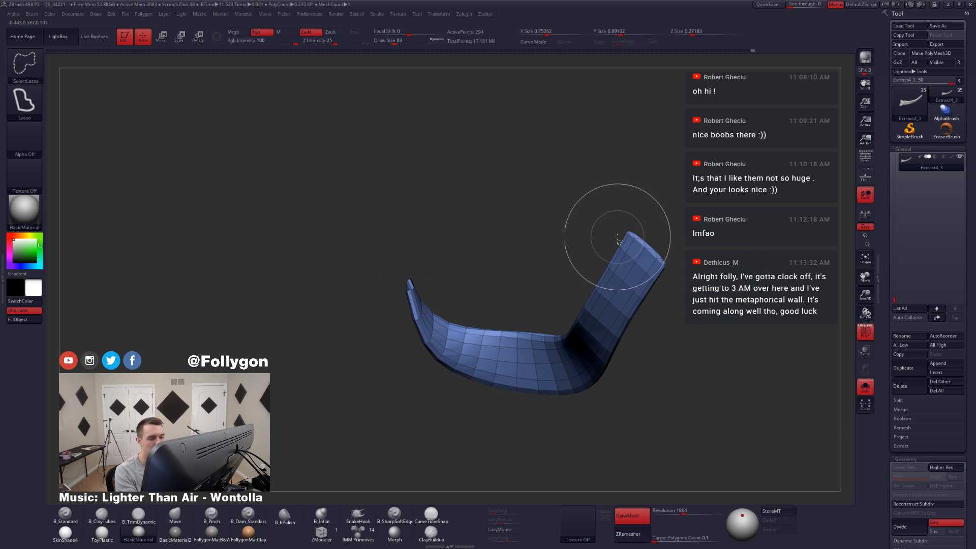
{"action": "mouse_move", "coordinate": [618, 236]}
{"action": "left_mouse_down", "text": "ctrl+alt+shift"}
{"action": "mouse_move", "coordinate": [686, 265]}
{"action": "mouse_move", "coordinate": [671, 282]}
{"action": "left_mouse_up", "text": "ctrl+alt+shift"}
{"action": "mouse_move", "coordinate": [663, 286]}
{"action": "right_mouse_down"}
{"action": "mouse_move", "coordinate": [605, 331]}
{"action": "mouse_move", "coordinate": [602, 361]}
{"action": "right_mouse_up"}
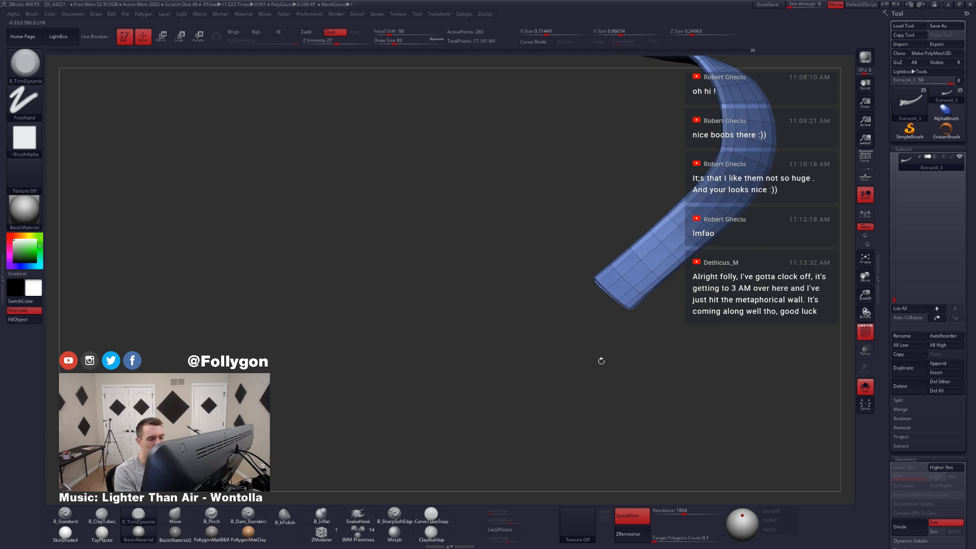
{"action": "key", "text": "ctrl+shift+space"}
{"action": "left_click", "coordinate": [635, 285]}
{"action": "key", "text": "ctrl+shift+space"}
{"action": "left_click", "coordinate": [650, 284]}
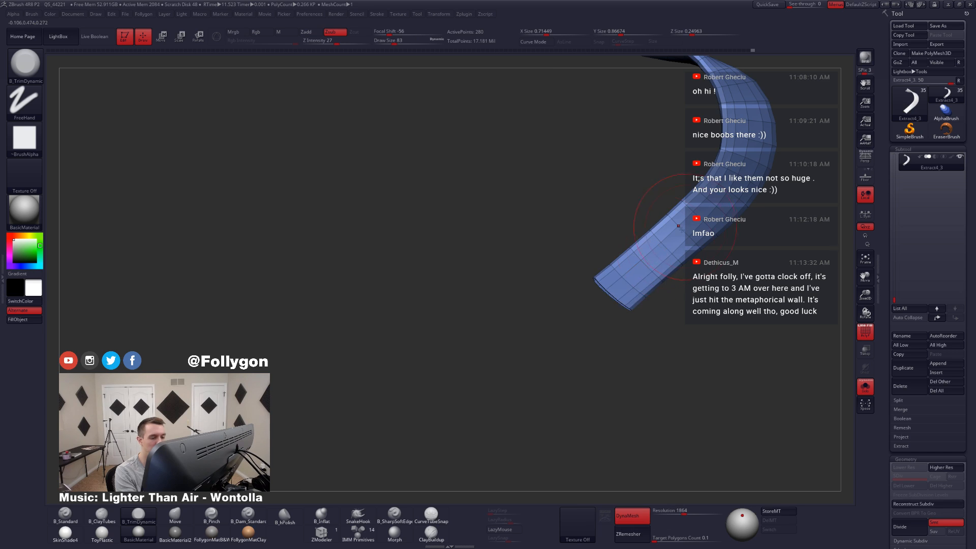
Step: Switch to the ZModeler brush with the whole trimmed tail in view
{"action": "right_click_drag", "start_coordinate": [678, 226], "coordinate": [603, 275], "text": "alt"}
{"action": "key", "text": "b"}
{"action": "key", "text": "z"}
{"action": "key", "text": "m"}
{"action": "mouse_move", "coordinate": [503, 338]}
{"action": "right_mouse_down"}
{"action": "mouse_move", "coordinate": [562, 317]}
{"action": "mouse_move", "coordinate": [564, 350]}
{"action": "right_mouse_up"}
Step: Try to rebuild the tail's topology with ZRemesher
{"action": "left_click", "coordinate": [638, 533]}
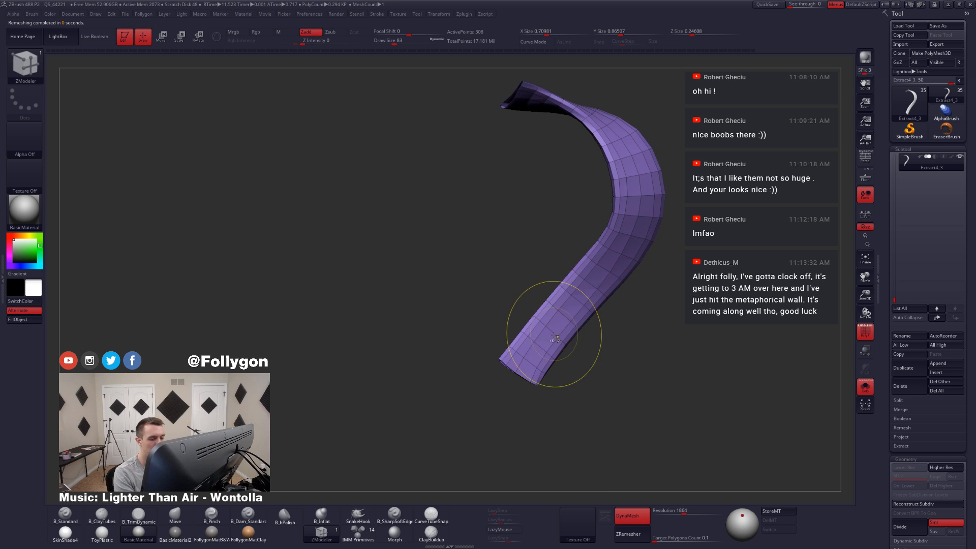
{"action": "mouse_move", "coordinate": [556, 338]}
{"action": "right_mouse_down"}
{"action": "mouse_move", "coordinate": [577, 346]}
{"action": "mouse_move", "coordinate": [502, 338]}
{"action": "mouse_move", "coordinate": [566, 342]}
{"action": "mouse_move", "coordinate": [540, 361]}
{"action": "mouse_move", "coordinate": [533, 343]}
{"action": "right_mouse_up"}
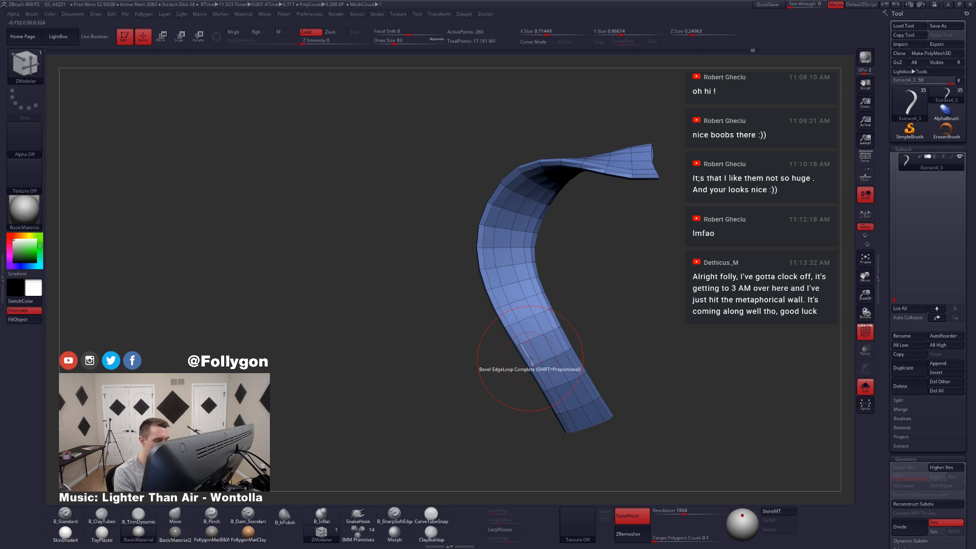
Step: Set the ZModeler edge action to Delete with the EdgeLoop Complete target and remove surplus edge loops from the tail
{"action": "key", "text": "space"}
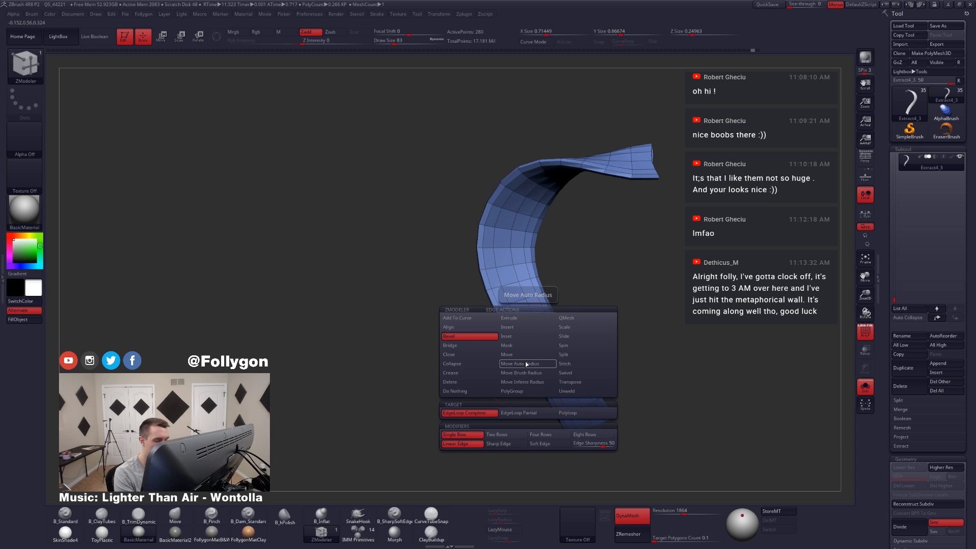
{"action": "left_click", "coordinate": [484, 385]}
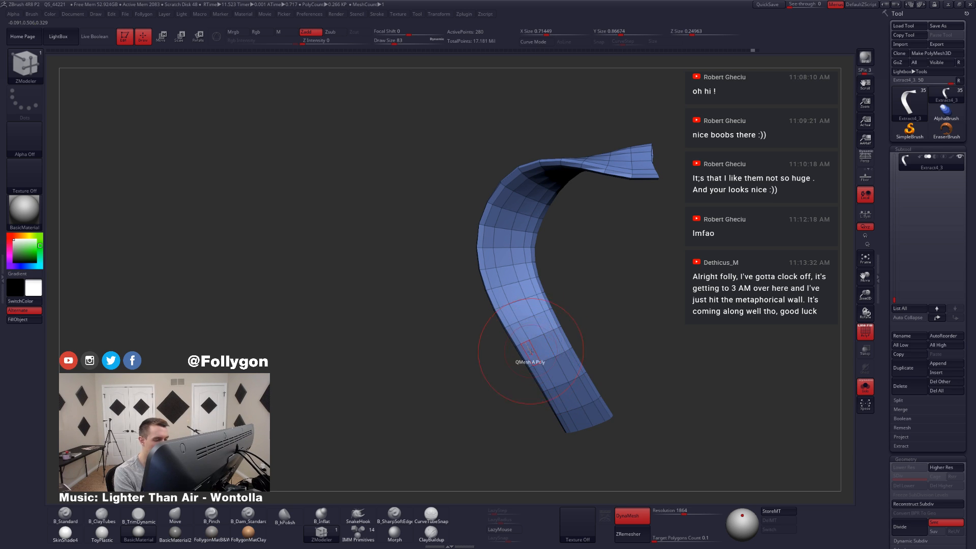
{"action": "left_click", "coordinate": [527, 355]}
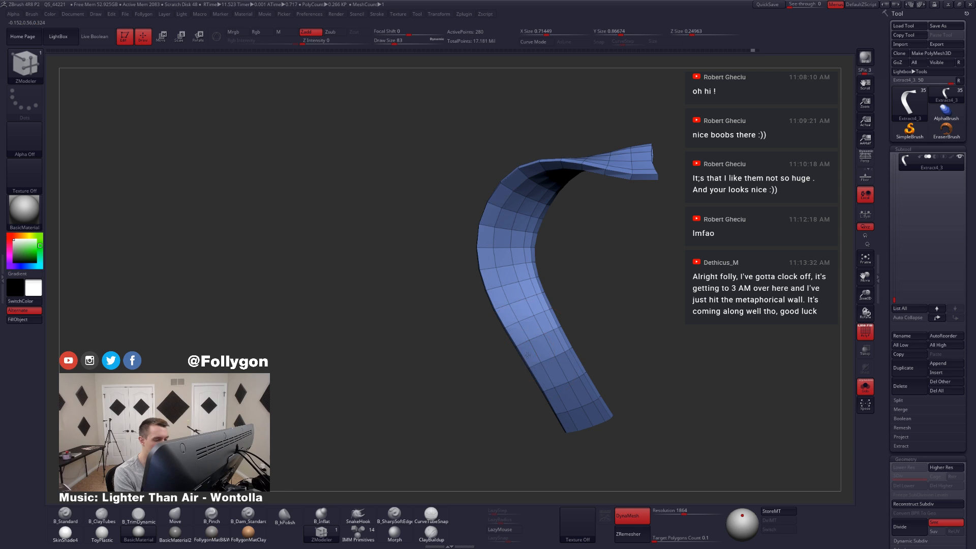
{"action": "left_click", "coordinate": [554, 347]}
{"action": "left_click_drag", "start_coordinate": [458, 361], "coordinate": [642, 359]}
{"action": "left_click_drag", "start_coordinate": [580, 357], "coordinate": [553, 350]}
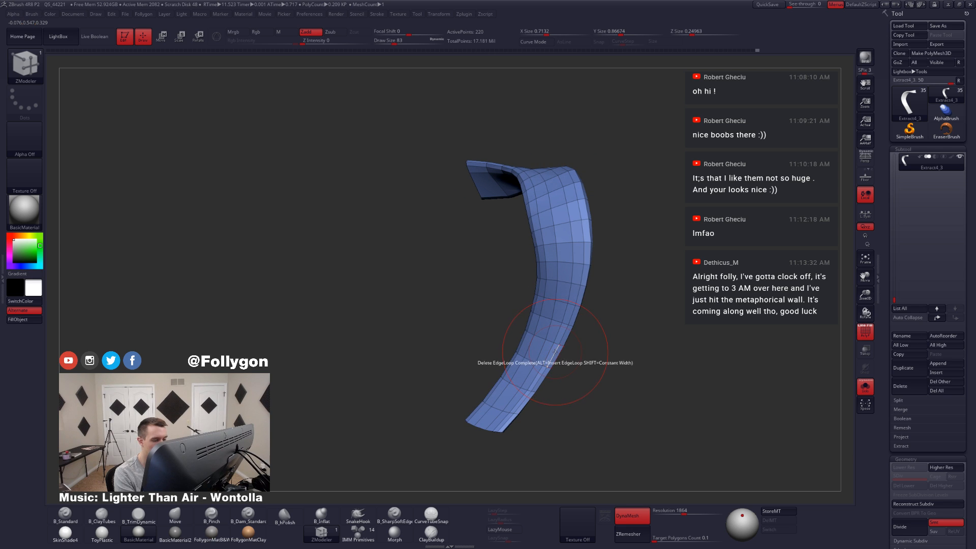
Step: Delete more complete edge loops on both sides of the tail, reducing it to a simple ribbon two polygons wide
{"action": "left_click", "coordinate": [556, 352]}
{"action": "right_click_drag", "start_coordinate": [551, 357], "coordinate": [614, 313]}
{"action": "left_click", "coordinate": [521, 347]}
{"action": "left_click", "coordinate": [554, 352]}
{"action": "left_click", "coordinate": [530, 351]}
{"action": "left_click", "coordinate": [518, 351]}
Step: Return to the Move brush at draw size 59 and bring the tail's twisted upper end into view
{"action": "key", "text": "space"}
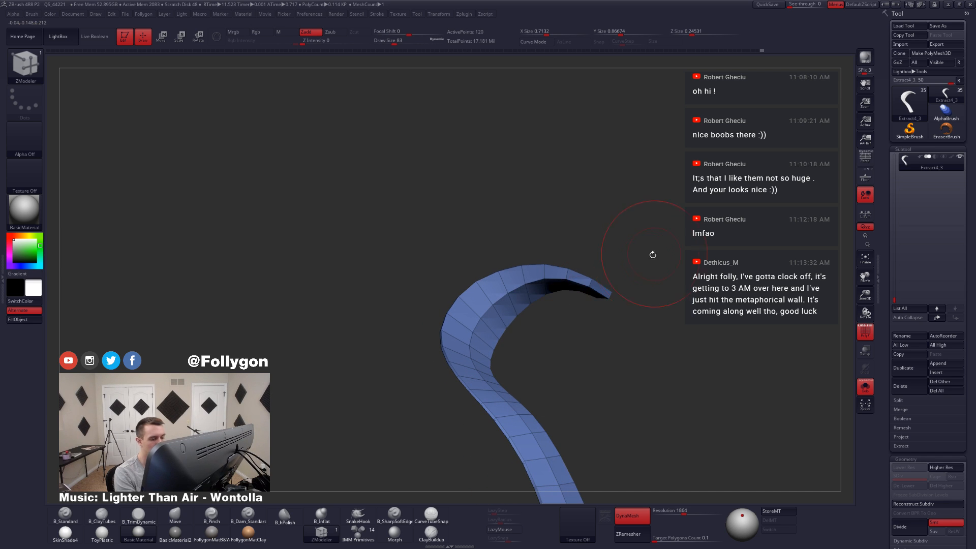
{"action": "key", "text": "b"}
{"action": "key", "text": "m"}
{"action": "key", "text": "v"}
{"action": "key", "text": "space"}
{"action": "left_click_drag", "start_coordinate": [628, 283], "coordinate": [613, 282]}
{"action": "mouse_move", "coordinate": [618, 264]}
{"action": "right_mouse_down"}
{"action": "mouse_move", "coordinate": [601, 312]}
{"action": "mouse_move", "coordinate": [582, 331]}
{"action": "right_mouse_up"}
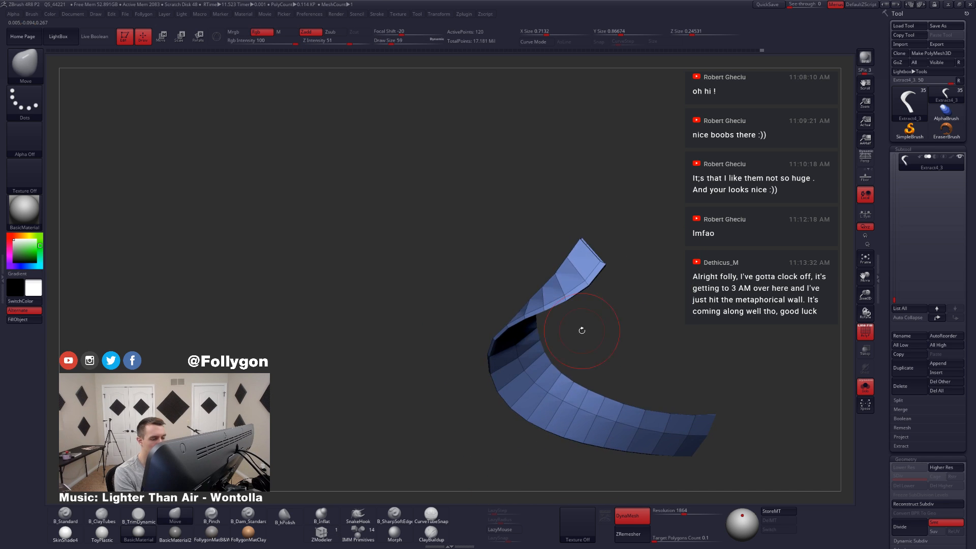
Step: Reduce the Move brush's draw size to 16 and reshape the edge vertices of the tail's upper end
{"action": "key", "text": "space"}
{"action": "left_click_drag", "start_coordinate": [602, 279], "coordinate": [586, 280]}
{"action": "mouse_move", "coordinate": [580, 285]}
{"action": "right_mouse_down"}
{"action": "mouse_move", "coordinate": [602, 269]}
{"action": "mouse_move", "coordinate": [582, 307]}
{"action": "mouse_move", "coordinate": [589, 330]}
{"action": "right_mouse_up"}
{"action": "key", "text": "space"}
{"action": "left_click_drag", "start_coordinate": [593, 278], "coordinate": [588, 278]}
{"action": "mouse_move", "coordinate": [587, 272]}
{"action": "right_mouse_down"}
{"action": "mouse_move", "coordinate": [580, 298]}
{"action": "mouse_move", "coordinate": [589, 243]}
{"action": "mouse_move", "coordinate": [588, 258]}
{"action": "right_mouse_up"}
{"action": "key", "text": "ctrl"}
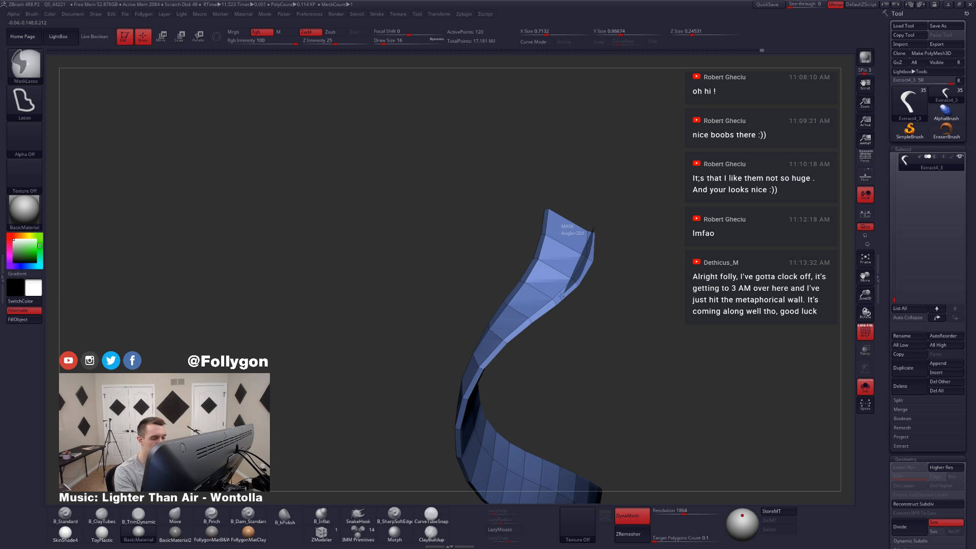
{"action": "left_click_drag", "start_coordinate": [539, 368], "coordinate": [646, 320], "text": "ctrl"}
{"action": "right_click_drag", "start_coordinate": [687, 320], "coordinate": [704, 319]}
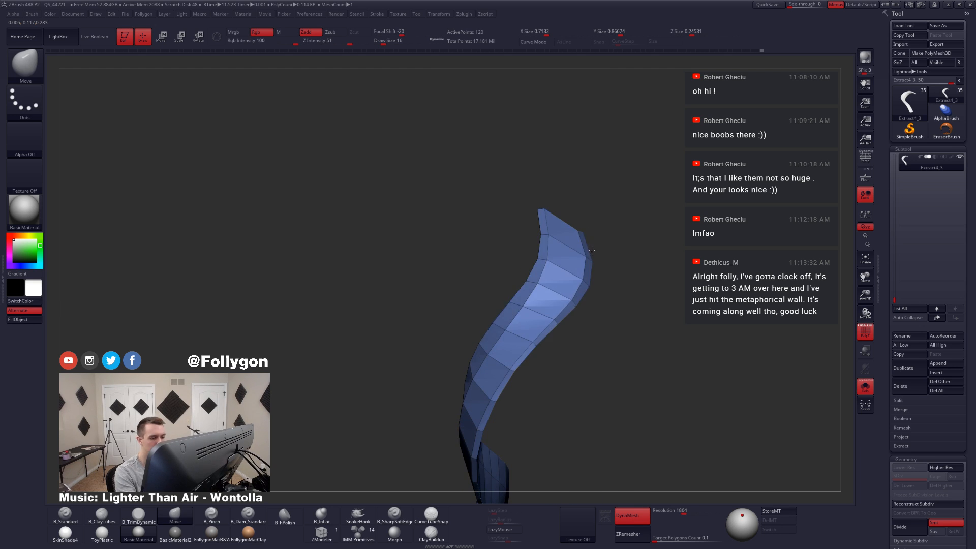
Step: Set the Move brush's draw size to 17 and adjust the edge vertices around the tail's curved upper end
{"action": "key", "text": "space"}
{"action": "left_click_drag", "start_coordinate": [580, 241], "coordinate": [581, 242]}
{"action": "right_click_drag", "start_coordinate": [591, 233], "coordinate": [580, 267]}
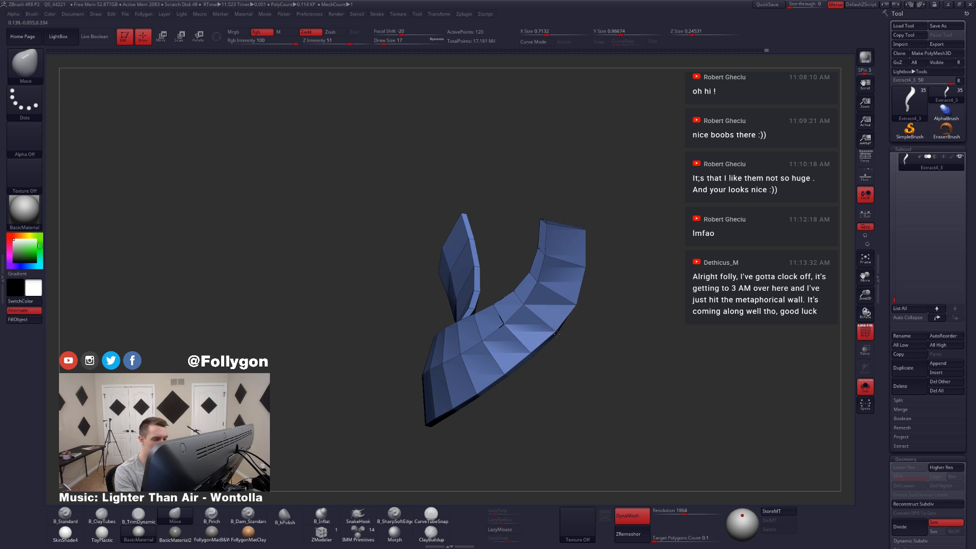
{"action": "mouse_move", "coordinate": [560, 334]}
{"action": "right_mouse_down"}
{"action": "mouse_move", "coordinate": [531, 326]}
{"action": "mouse_move", "coordinate": [498, 344]}
{"action": "mouse_move", "coordinate": [504, 352]}
{"action": "mouse_move", "coordinate": [516, 290]}
{"action": "mouse_move", "coordinate": [513, 333]}
{"action": "mouse_move", "coordinate": [525, 329]}
{"action": "right_mouse_up"}
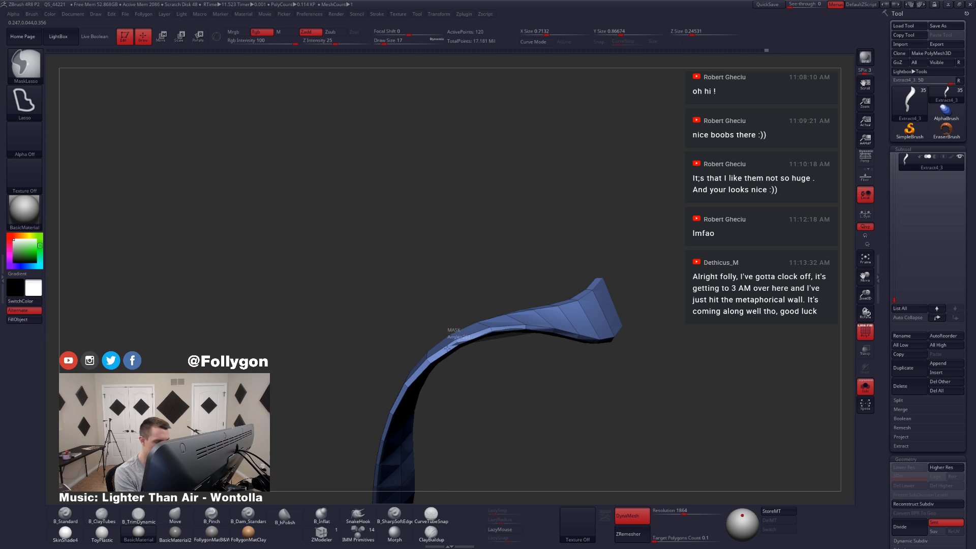
{"action": "left_click_drag", "start_coordinate": [447, 349], "coordinate": [430, 379], "text": "ctrl"}
{"action": "right_click_drag", "start_coordinate": [459, 345], "coordinate": [460, 339]}
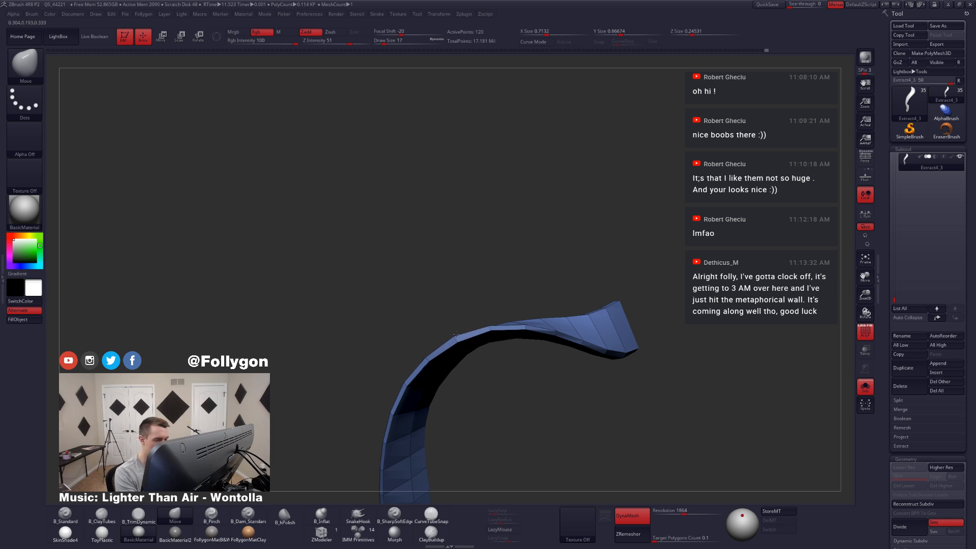
{"action": "mouse_move", "coordinate": [526, 324]}
{"action": "right_mouse_down"}
{"action": "mouse_move", "coordinate": [582, 356]}
{"action": "mouse_move", "coordinate": [571, 366]}
{"action": "mouse_move", "coordinate": [605, 341]}
{"action": "mouse_move", "coordinate": [604, 296]}
{"action": "mouse_move", "coordinate": [595, 342]}
{"action": "mouse_move", "coordinate": [621, 344]}
{"action": "mouse_move", "coordinate": [599, 358]}
{"action": "right_mouse_up"}
{"action": "key", "text": "ctrl"}
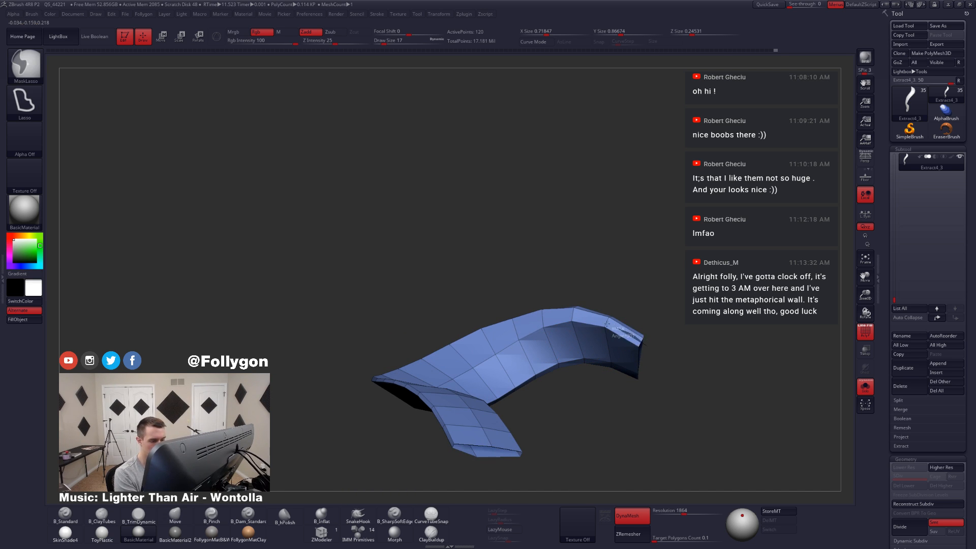
Step: Push the tail's side and centre-line vertices into a smoother curve through the upper twist, working from several angles
{"action": "mouse_move", "coordinate": [607, 323]}
{"action": "left_mouse_down", "text": "ctrl"}
{"action": "mouse_move", "coordinate": [513, 333]}
{"action": "mouse_move", "coordinate": [453, 363]}
{"action": "mouse_move", "coordinate": [488, 397]}
{"action": "mouse_move", "coordinate": [568, 413]}
{"action": "mouse_move", "coordinate": [603, 384]}
{"action": "left_mouse_up", "text": "ctrl"}
{"action": "left_click", "coordinate": [612, 404], "text": "ctrl"}
{"action": "mouse_move", "coordinate": [612, 403]}
{"action": "right_mouse_down"}
{"action": "mouse_move", "coordinate": [645, 330]}
{"action": "mouse_move", "coordinate": [636, 352]}
{"action": "right_mouse_up"}
{"action": "mouse_move", "coordinate": [630, 395]}
{"action": "right_mouse_down"}
{"action": "mouse_move", "coordinate": [642, 356]}
{"action": "mouse_move", "coordinate": [614, 327]}
{"action": "right_mouse_up"}
{"action": "left_click_drag", "start_coordinate": [613, 330], "coordinate": [619, 346]}
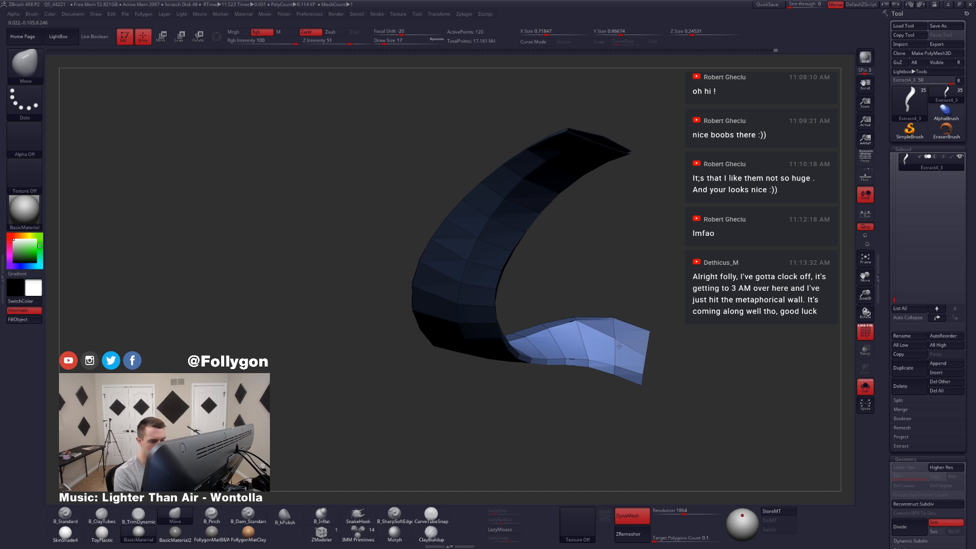
{"action": "right_click_drag", "start_coordinate": [617, 354], "coordinate": [584, 334]}
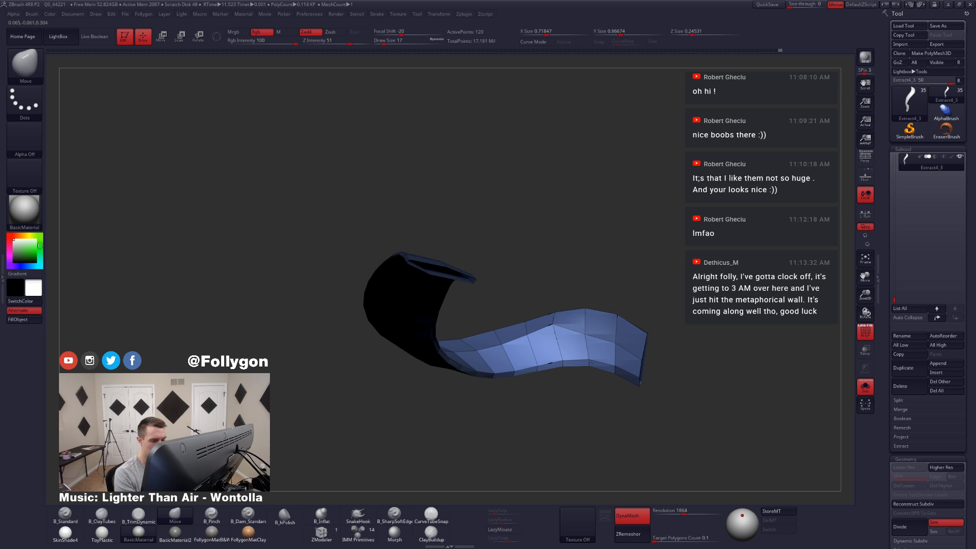
{"action": "left_click_drag", "start_coordinate": [576, 345], "coordinate": [564, 343], "text": "shift"}
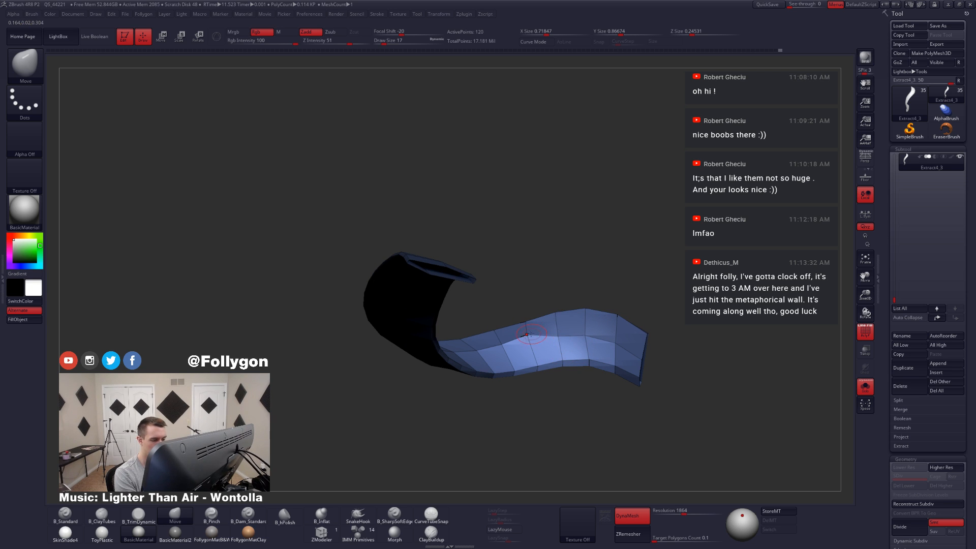
{"action": "mouse_move", "coordinate": [553, 344]}
{"action": "right_mouse_down"}
{"action": "mouse_move", "coordinate": [515, 335]}
{"action": "mouse_move", "coordinate": [585, 374]}
{"action": "mouse_move", "coordinate": [579, 364]}
{"action": "right_mouse_up"}
Step: Reduce the Move brush's draw size to 11 and even out individual vertices along the tail's bend
{"action": "key", "text": "space"}
{"action": "left_click_drag", "start_coordinate": [592, 339], "coordinate": [589, 337]}
{"action": "mouse_move", "coordinate": [594, 346]}
{"action": "right_mouse_down"}
{"action": "mouse_move", "coordinate": [546, 273]}
{"action": "mouse_move", "coordinate": [550, 281]}
{"action": "right_mouse_up"}
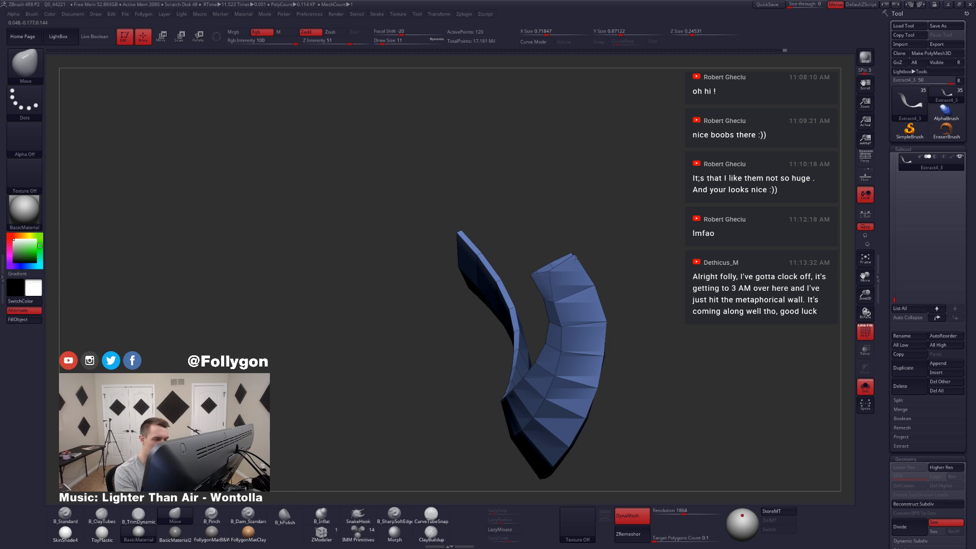
{"action": "left_click_drag", "start_coordinate": [555, 302], "coordinate": [587, 292]}
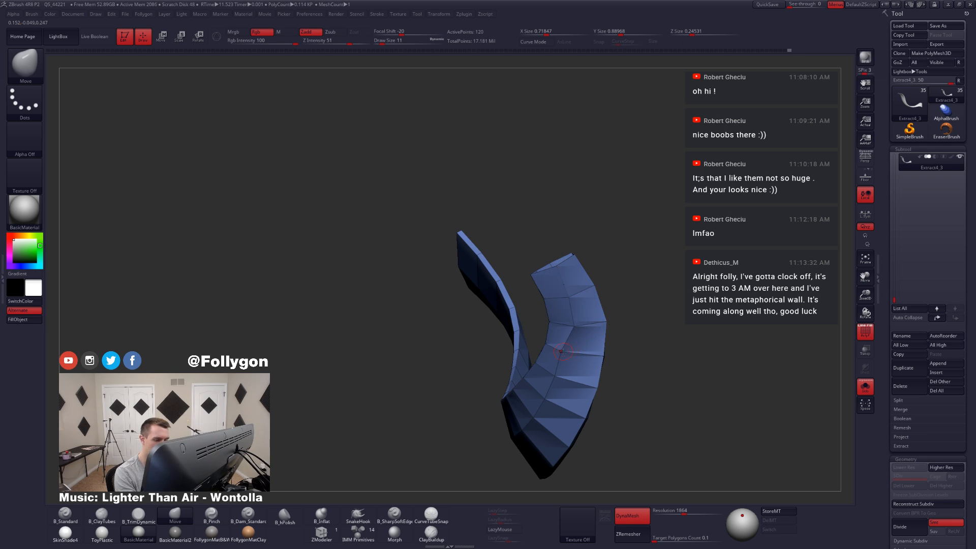
{"action": "right_click_drag", "start_coordinate": [589, 358], "coordinate": [561, 340]}
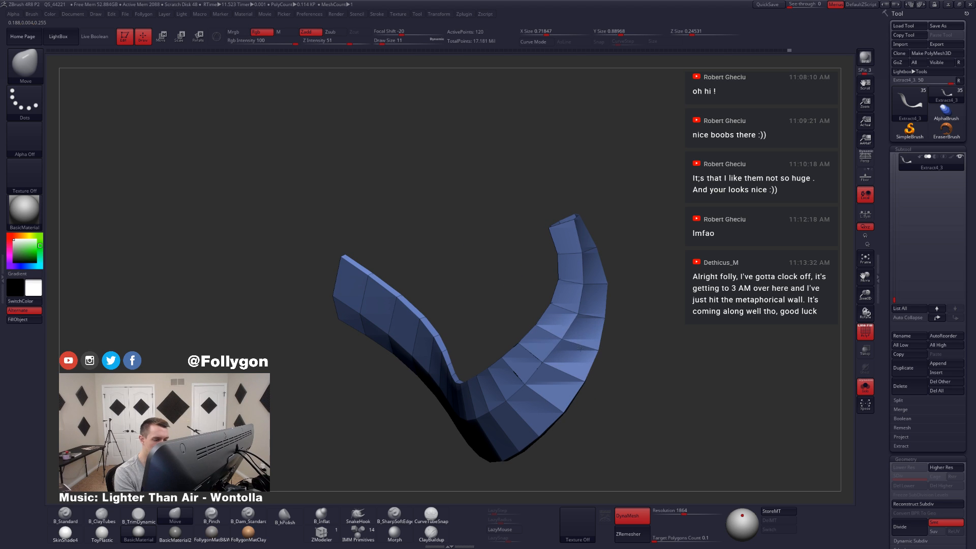
{"action": "mouse_move", "coordinate": [566, 383]}
{"action": "right_mouse_down"}
{"action": "mouse_move", "coordinate": [547, 362]}
{"action": "mouse_move", "coordinate": [576, 370]}
{"action": "right_mouse_up"}
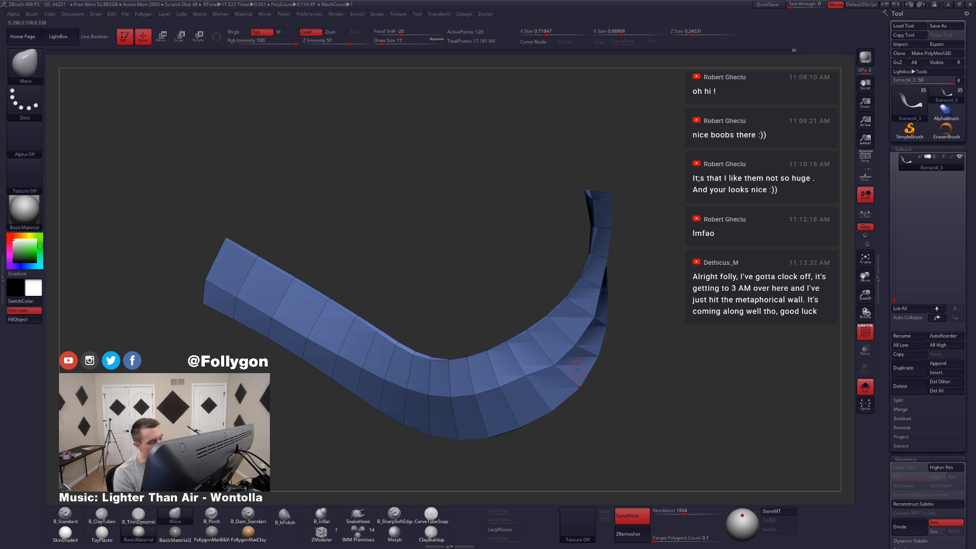
{"action": "right_click_drag", "start_coordinate": [532, 392], "coordinate": [558, 302]}
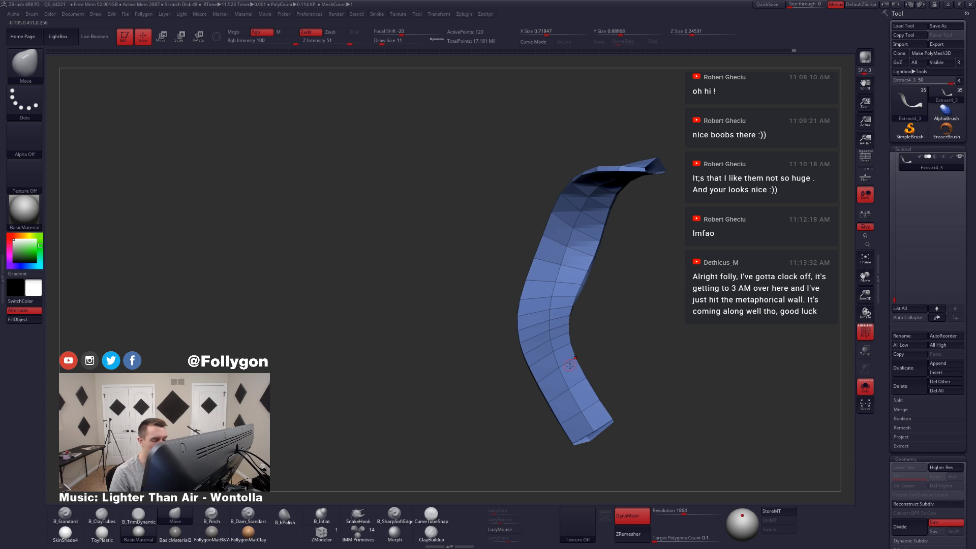
{"action": "right_click_drag", "start_coordinate": [587, 380], "coordinate": [579, 368]}
Step: Set the ZModeler polygon action to Delete with the Polyloop target and delete both polyloops on one face of the tail
{"action": "left_click", "coordinate": [321, 531]}
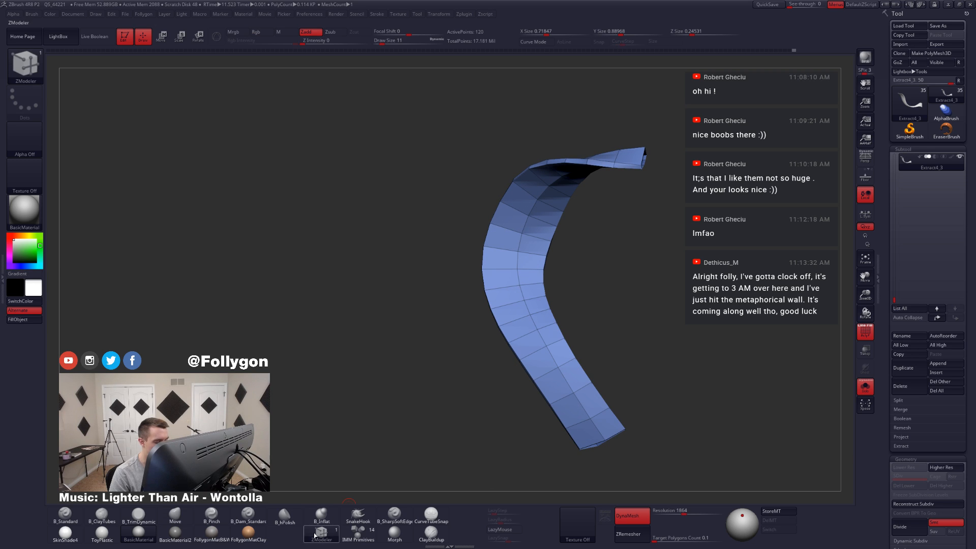
{"action": "mouse_move", "coordinate": [608, 426]}
{"action": "left_mouse_down"}
{"action": "mouse_move", "coordinate": [599, 407]}
{"action": "mouse_move", "coordinate": [580, 410]}
{"action": "mouse_move", "coordinate": [572, 378]}
{"action": "mouse_move", "coordinate": [544, 354]}
{"action": "mouse_move", "coordinate": [523, 307]}
{"action": "left_mouse_up"}
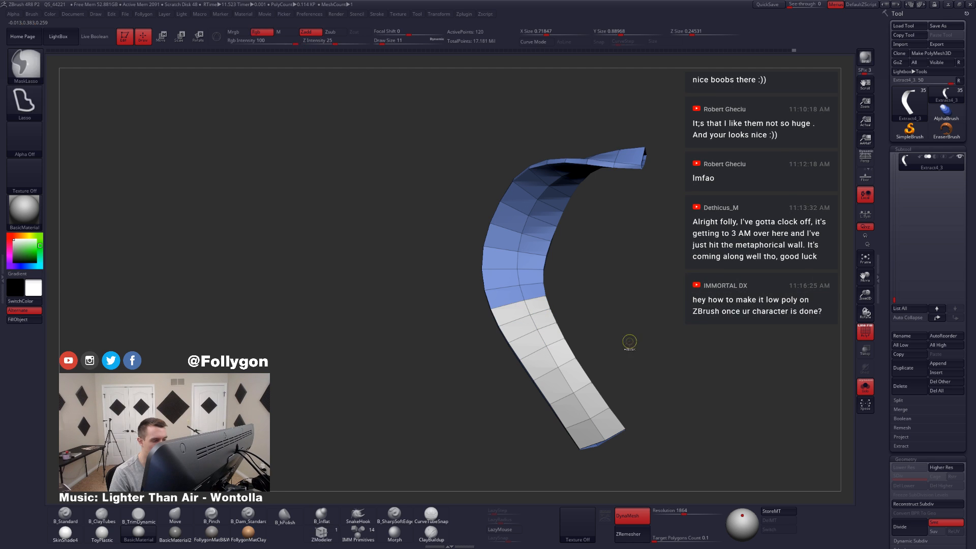
{"action": "left_click_drag", "start_coordinate": [630, 342], "coordinate": [525, 354]}
{"action": "right_click_drag", "start_coordinate": [601, 385], "coordinate": [547, 386], "text": "alt"}
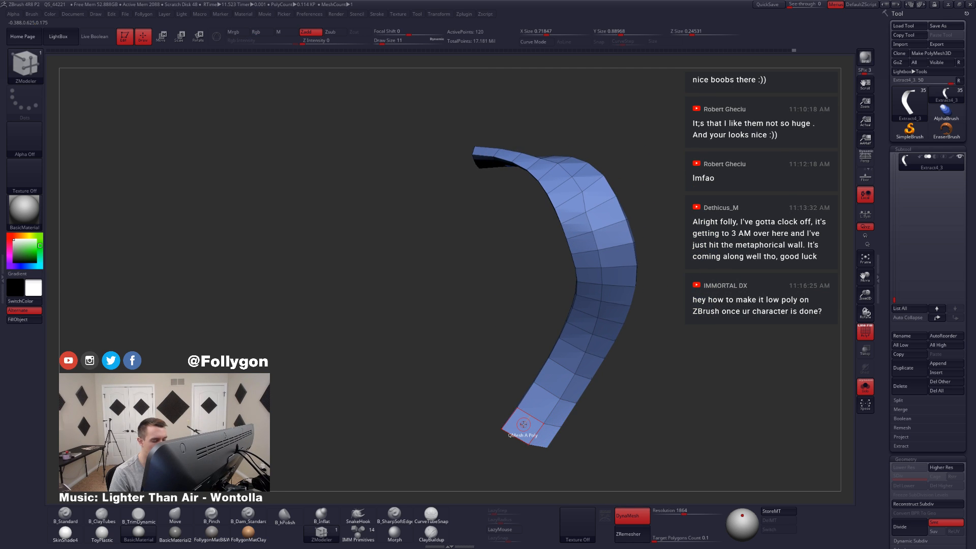
{"action": "key", "text": "space"}
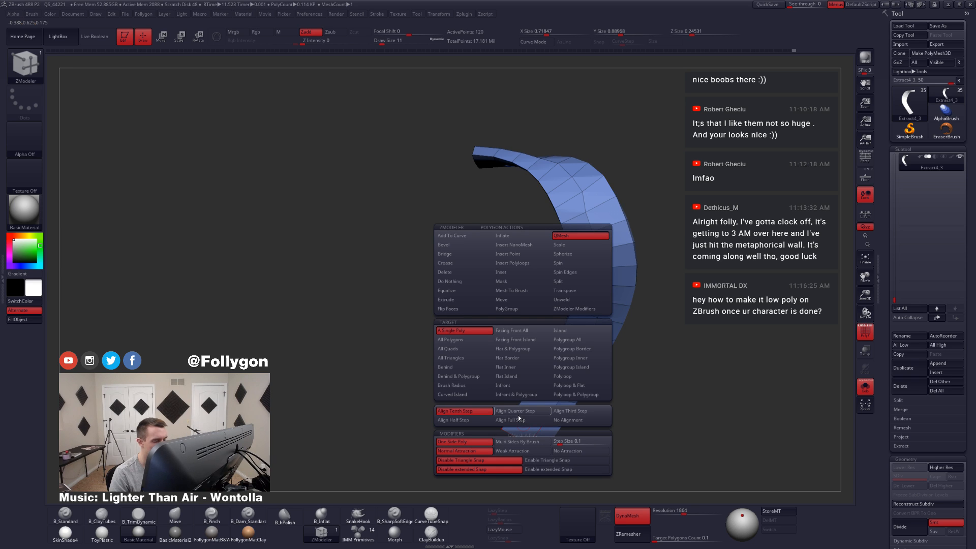
{"action": "left_click", "coordinate": [467, 272]}
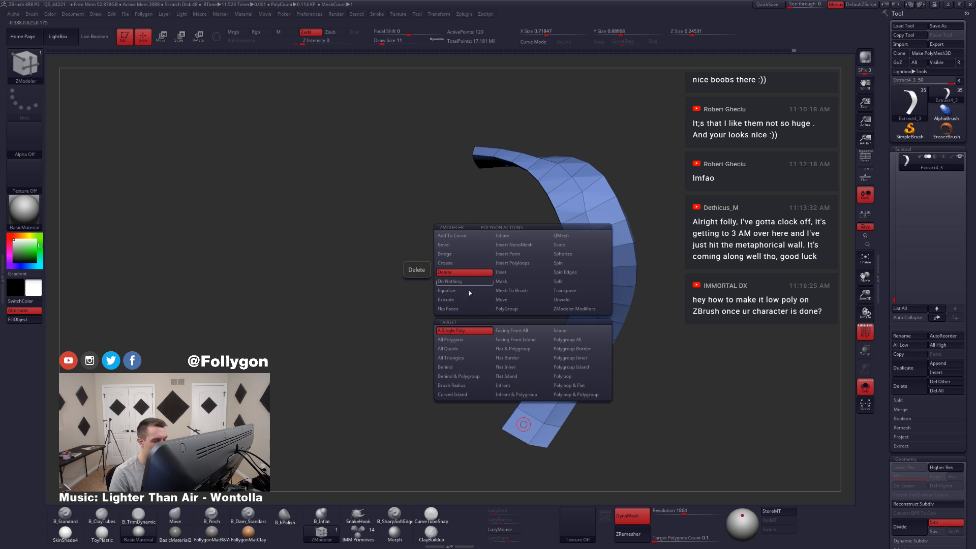
{"action": "left_click", "coordinate": [576, 376]}
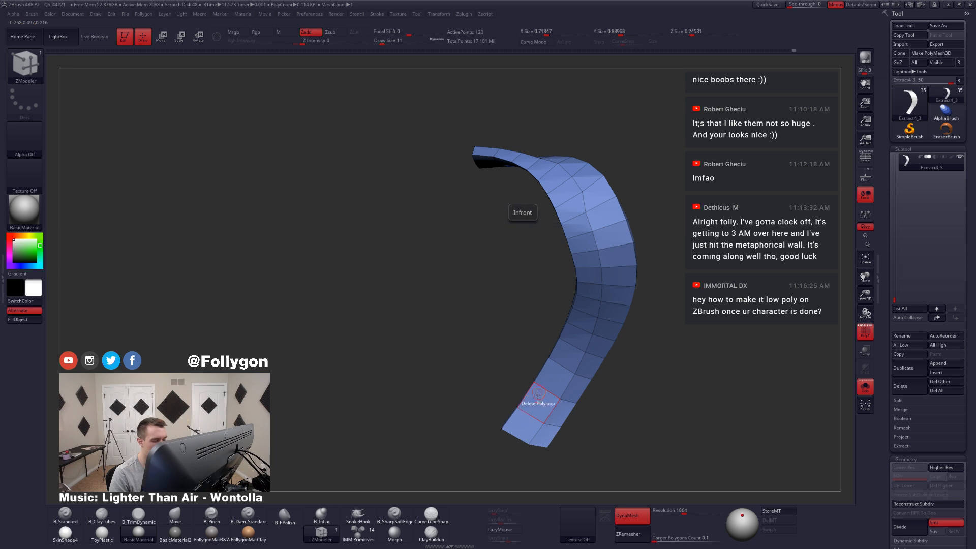
{"action": "left_click", "coordinate": [528, 423]}
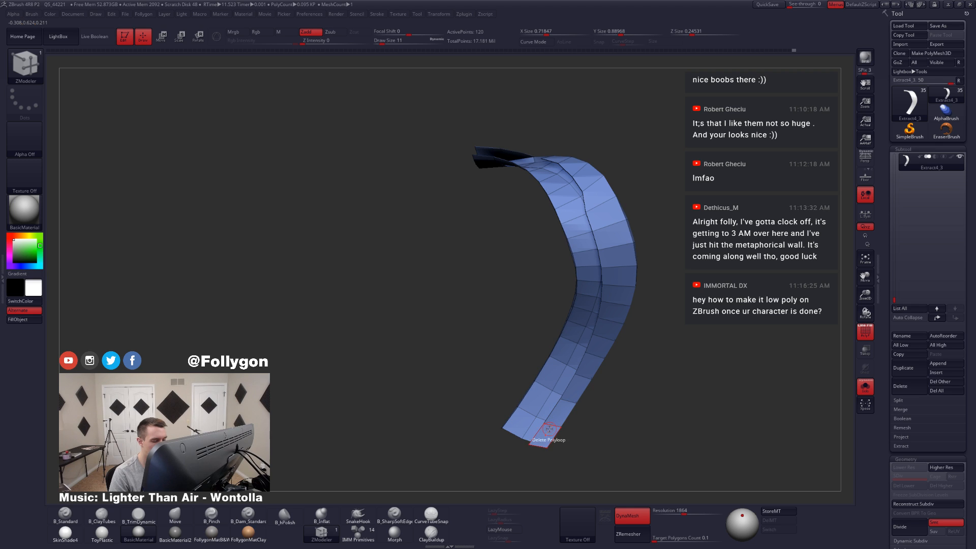
{"action": "left_click", "coordinate": [550, 432]}
Step: Delete the thin polyloop around the tail's edge, leaving a single-sided ribbon
{"action": "right_click_drag", "start_coordinate": [533, 401], "coordinate": [513, 402]}
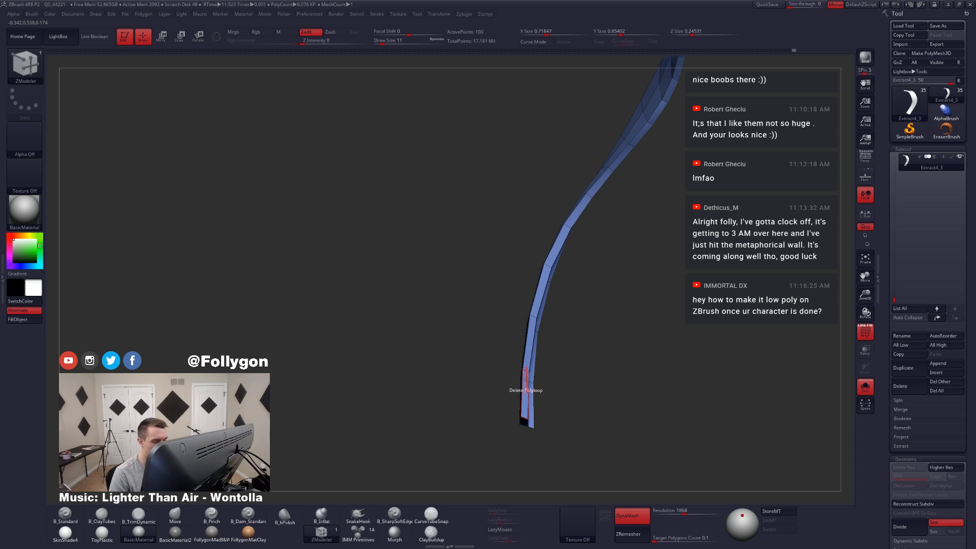
{"action": "mouse_move", "coordinate": [539, 387]}
{"action": "left_mouse_down"}
{"action": "mouse_move", "coordinate": [580, 389]}
{"action": "mouse_move", "coordinate": [546, 363]}
{"action": "mouse_move", "coordinate": [553, 255]}
{"action": "left_mouse_up"}
{"action": "left_click", "coordinate": [512, 397]}
Step: Return to the Move brush at draw size 20 and reshape and smooth the single-sided ribbon's twisted section
{"action": "key", "text": "b"}
{"action": "key", "text": "m"}
{"action": "key", "text": "v"}
{"action": "left_click_drag", "start_coordinate": [600, 331], "coordinate": [628, 300]}
{"action": "key", "text": "space"}
{"action": "left_click_drag", "start_coordinate": [629, 246], "coordinate": [614, 245]}
{"action": "key", "text": "shift"}
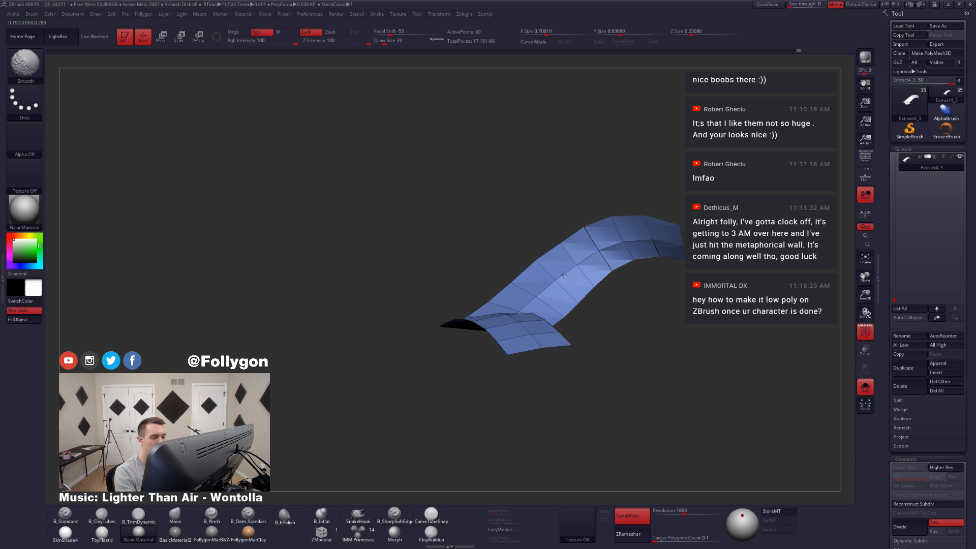
{"action": "mouse_move", "coordinate": [533, 300]}
{"action": "right_mouse_down"}
{"action": "mouse_move", "coordinate": [538, 336]}
{"action": "mouse_move", "coordinate": [513, 353]}
{"action": "mouse_move", "coordinate": [506, 345]}
{"action": "mouse_move", "coordinate": [518, 422]}
{"action": "right_mouse_up"}
{"action": "mouse_move", "coordinate": [517, 424]}
{"action": "left_mouse_down", "text": "ctrl"}
{"action": "mouse_move", "coordinate": [511, 243]}
{"action": "mouse_move", "coordinate": [602, 252]}
{"action": "left_mouse_up", "text": "ctrl"}
{"action": "left_click", "coordinate": [589, 295], "text": "ctrl"}
{"action": "right_click", "coordinate": [520, 298]}
{"action": "mouse_move", "coordinate": [523, 316]}
{"action": "right_mouse_down"}
{"action": "mouse_move", "coordinate": [488, 327]}
{"action": "mouse_move", "coordinate": [475, 316]}
{"action": "mouse_move", "coordinate": [493, 301]}
{"action": "right_mouse_up"}
Step: Enlarge the Move brush's draw size to 116 and pull the ribbon's overall curve into a broader sweep
{"action": "key", "text": "space"}
{"action": "mouse_move", "coordinate": [495, 298]}
{"action": "left_mouse_down"}
{"action": "mouse_move", "coordinate": [505, 279]}
{"action": "mouse_move", "coordinate": [491, 292]}
{"action": "left_mouse_up"}
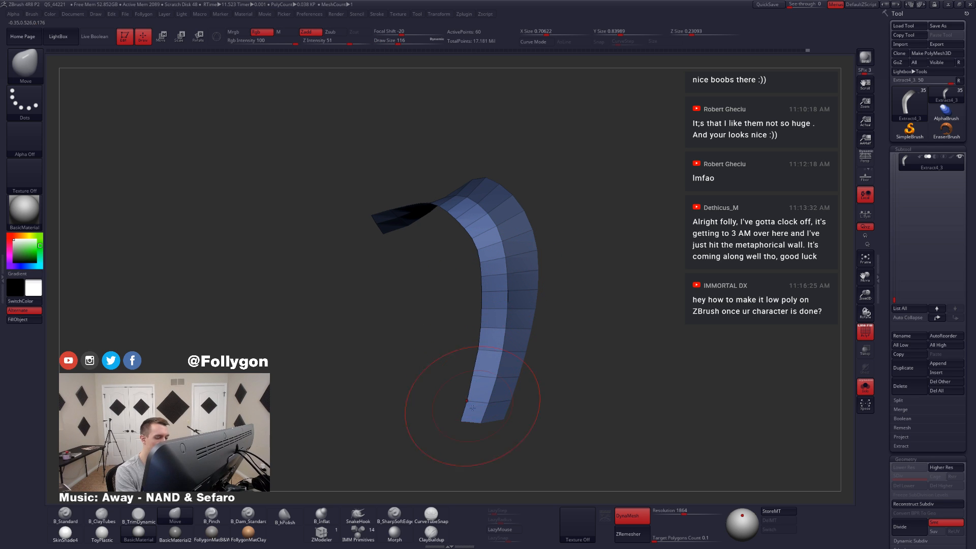
{"action": "right_click_drag", "start_coordinate": [478, 349], "coordinate": [500, 357]}
{"action": "right_click_drag", "start_coordinate": [498, 276], "coordinate": [491, 319]}
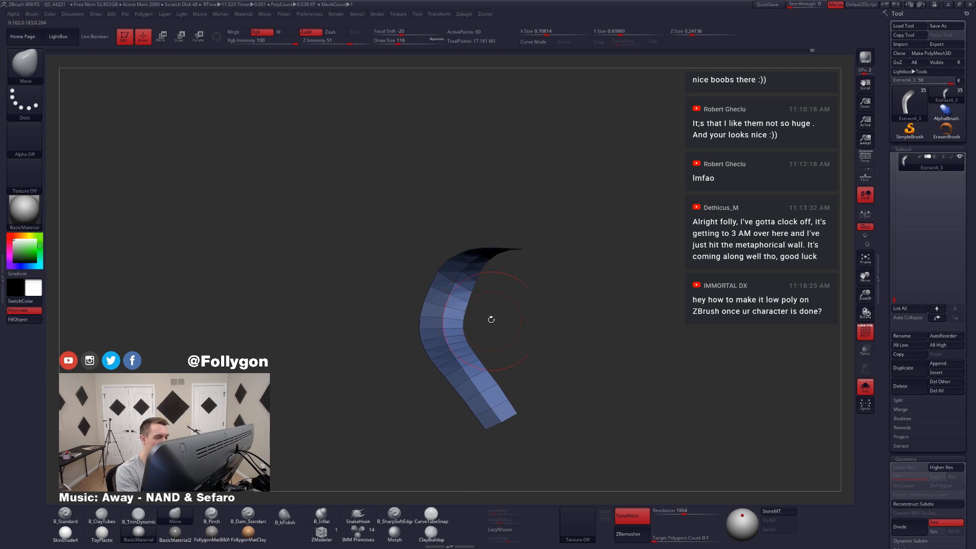
{"action": "right_click_drag", "start_coordinate": [478, 277], "coordinate": [487, 257]}
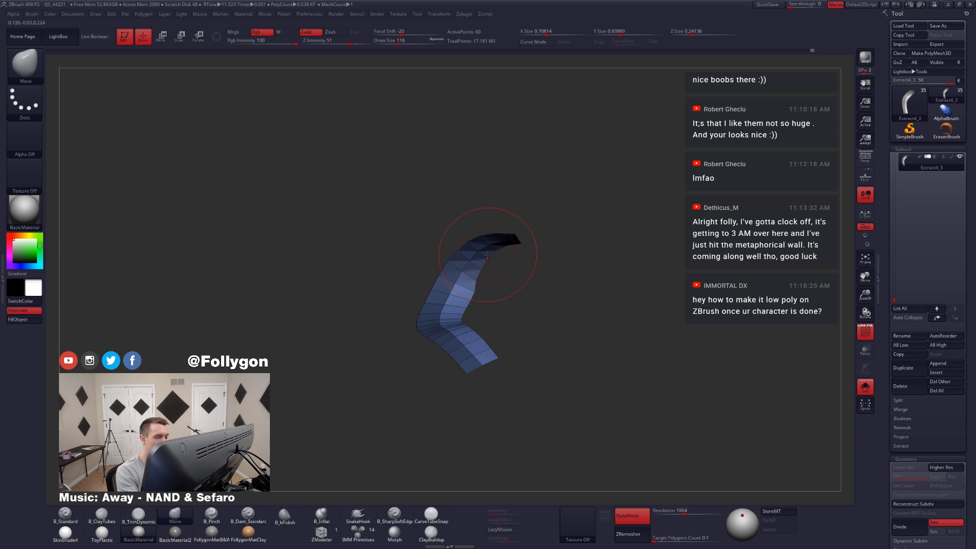
Step: Reduce the Move brush's draw size to 71 and down to 35, refining the ribbon's inner bend
{"action": "key", "text": "space"}
{"action": "left_click_drag", "start_coordinate": [493, 298], "coordinate": [489, 300]}
{"action": "left_click", "coordinate": [489, 301], "text": "ctrl"}
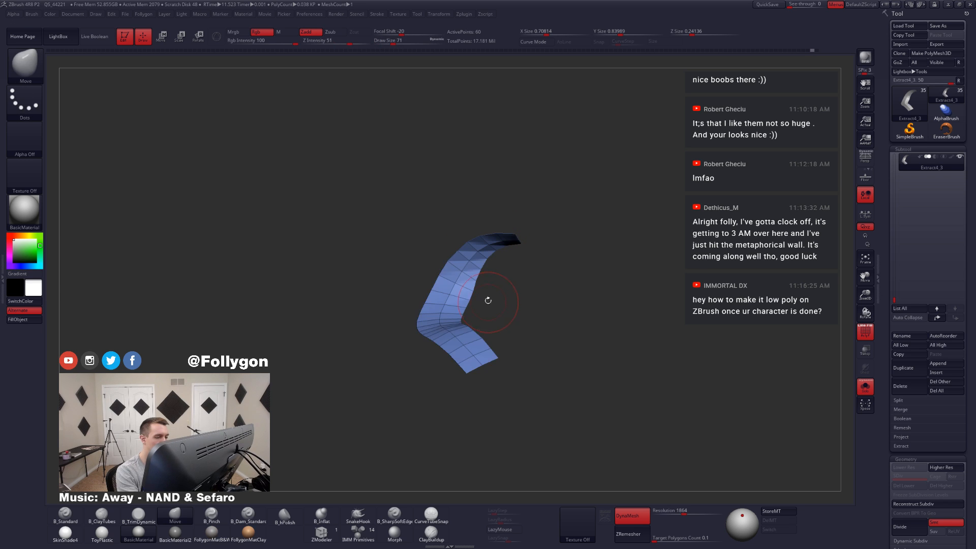
{"action": "right_click_drag", "start_coordinate": [488, 301], "coordinate": [486, 289], "text": "ctrl"}
{"action": "key", "text": "space"}
{"action": "left_click_drag", "start_coordinate": [486, 288], "coordinate": [481, 285]}
{"action": "mouse_move", "coordinate": [491, 296]}
{"action": "right_mouse_down"}
{"action": "mouse_move", "coordinate": [461, 337]}
{"action": "mouse_move", "coordinate": [552, 356]}
{"action": "mouse_move", "coordinate": [593, 327]}
{"action": "mouse_move", "coordinate": [563, 343]}
{"action": "right_mouse_up"}
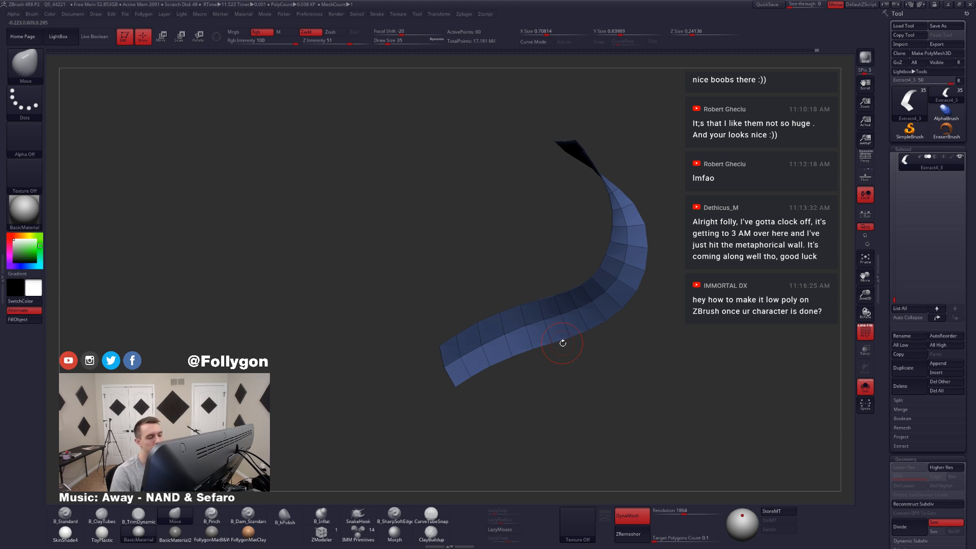
Step: Toggle double-sided display off and back on to check which way the ribbon's faces point
{"action": "key", "text": "ctrl+f"}
{"action": "left_click", "coordinate": [597, 340]}
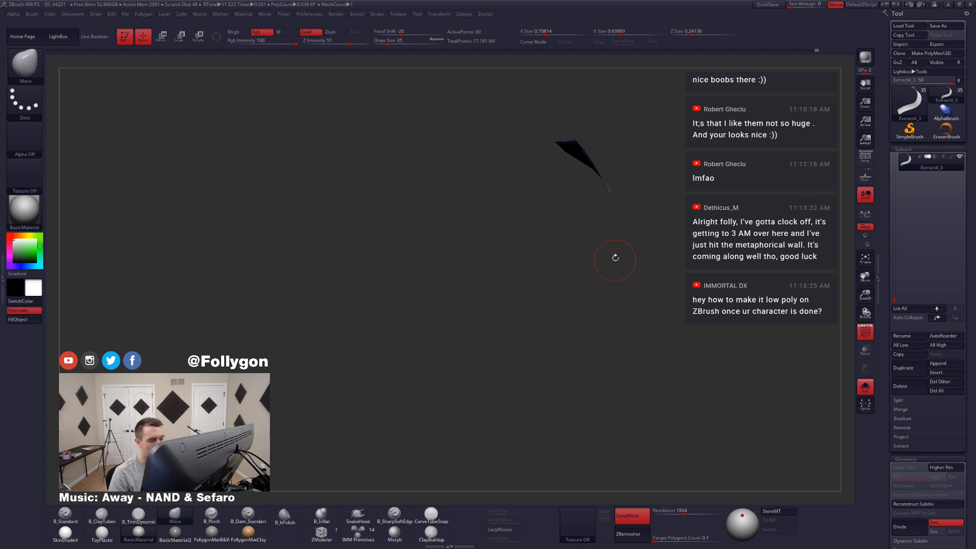
{"action": "right_click_drag", "start_coordinate": [615, 258], "coordinate": [603, 326]}
{"action": "key", "text": "ctrl+f"}
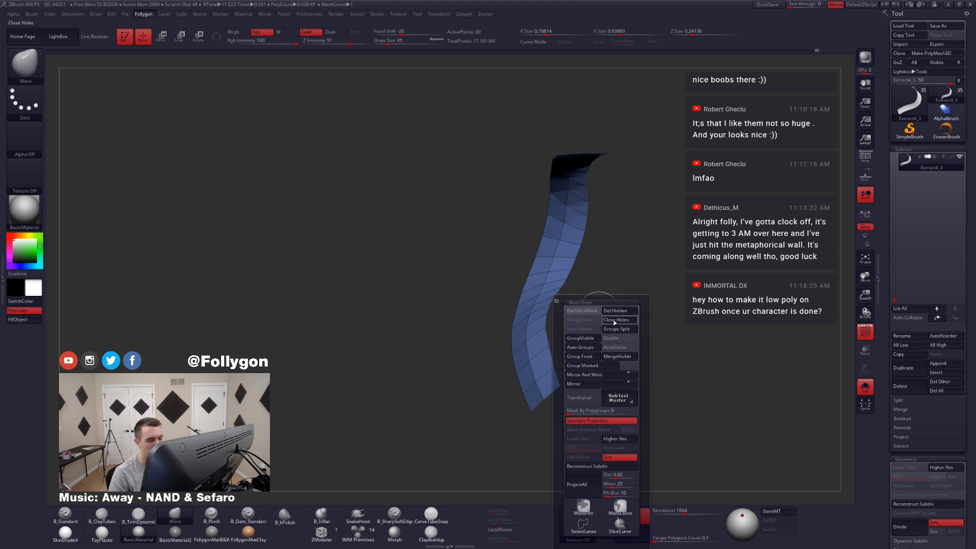
{"action": "left_click", "coordinate": [624, 341]}
{"action": "right_click_drag", "start_coordinate": [610, 270], "coordinate": [526, 293]}
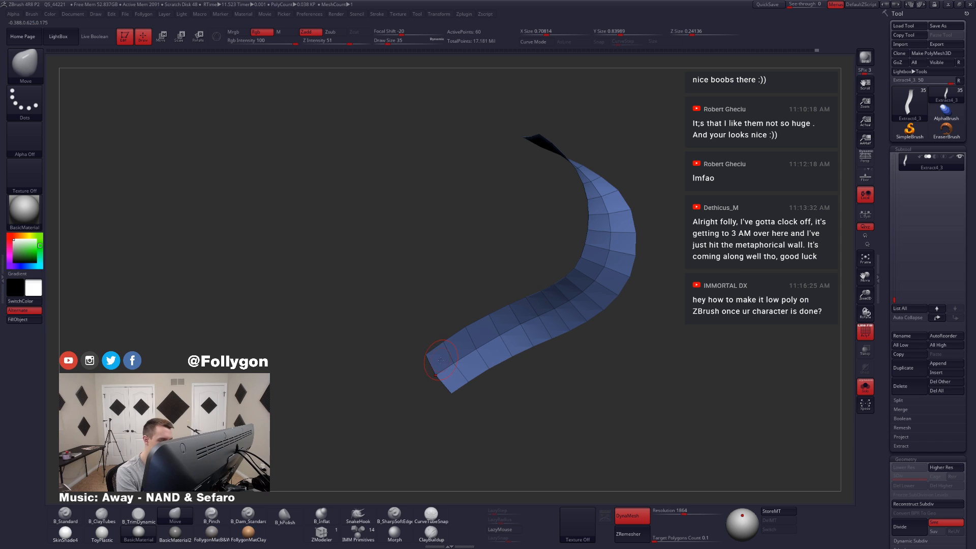
Step: Try to extrude the ribbon using ZModeler's Extrude polygon action with the Polyloop target, and undo the extrusion
{"action": "key", "text": "1"}
{"action": "right_click_drag", "start_coordinate": [464, 379], "coordinate": [466, 396], "text": "ctrl"}
{"action": "left_click_drag", "start_coordinate": [432, 346], "coordinate": [450, 366], "text": "alt"}
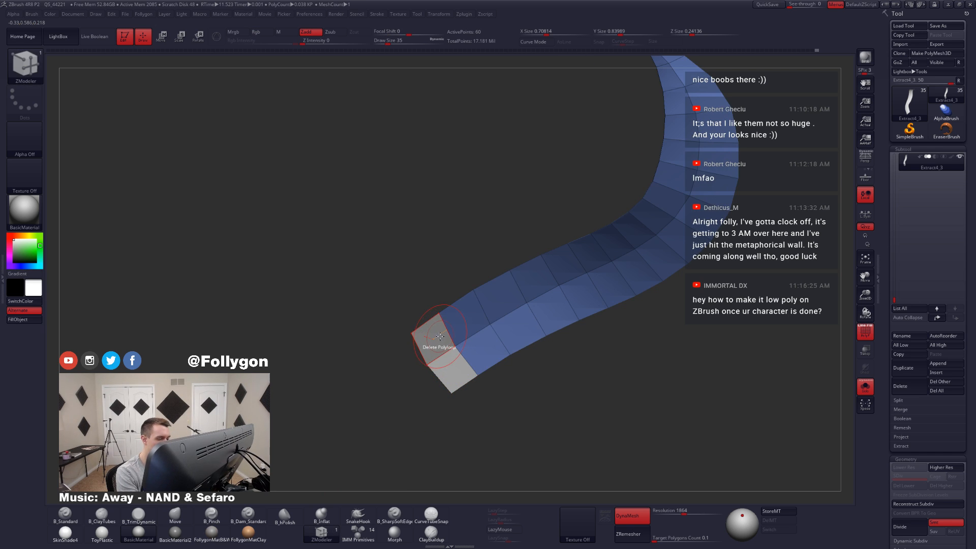
{"action": "key", "text": "space"}
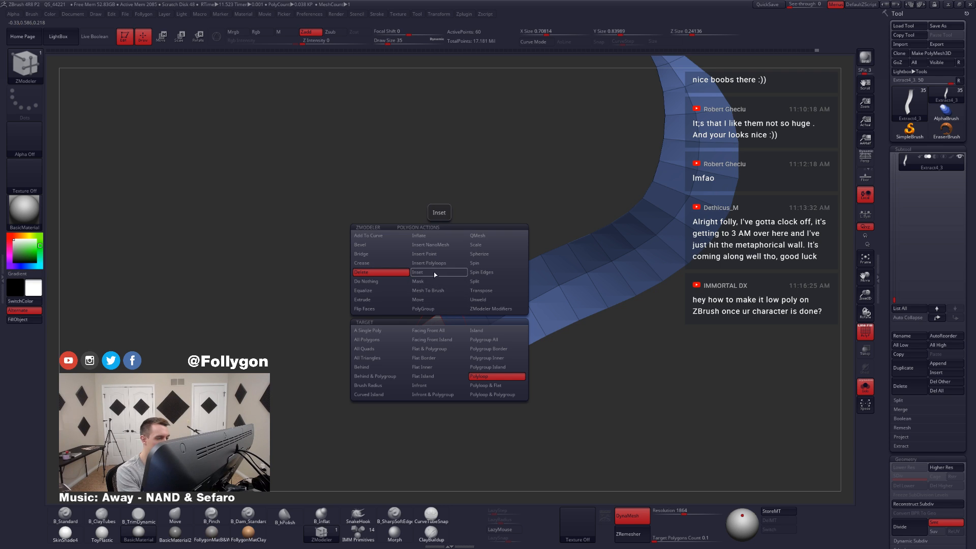
{"action": "left_click", "coordinate": [390, 299]}
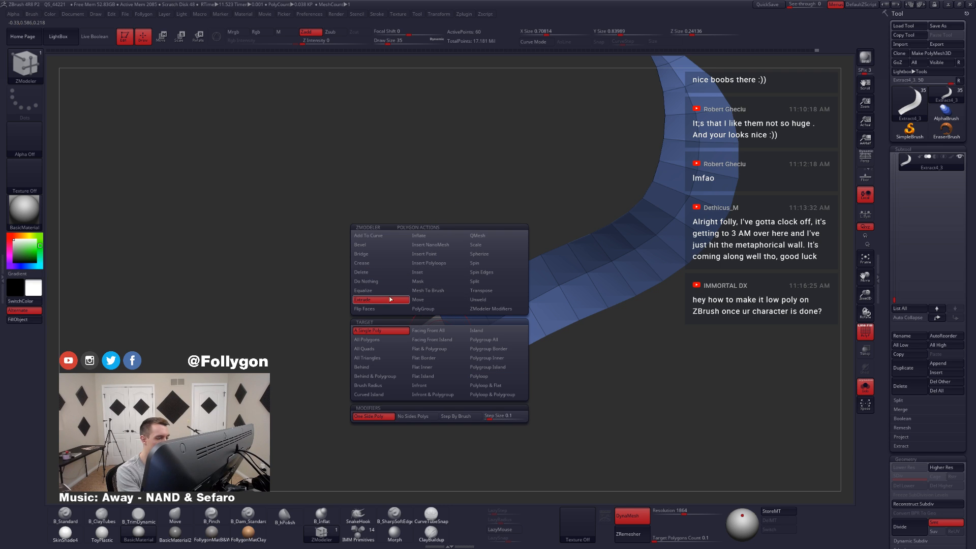
{"action": "left_click", "coordinate": [478, 376]}
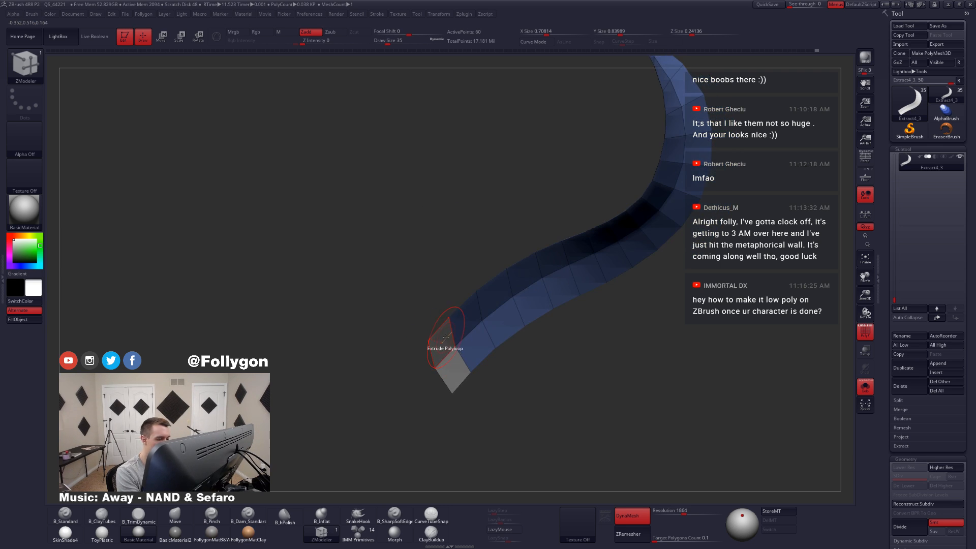
{"action": "left_click_drag", "start_coordinate": [445, 342], "coordinate": [450, 338]}
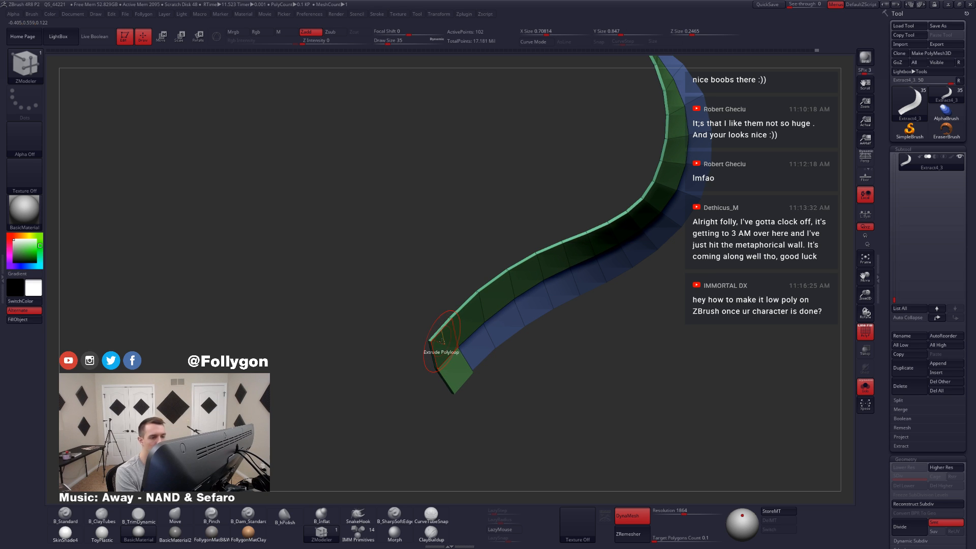
{"action": "key", "text": "ctrl+z"}
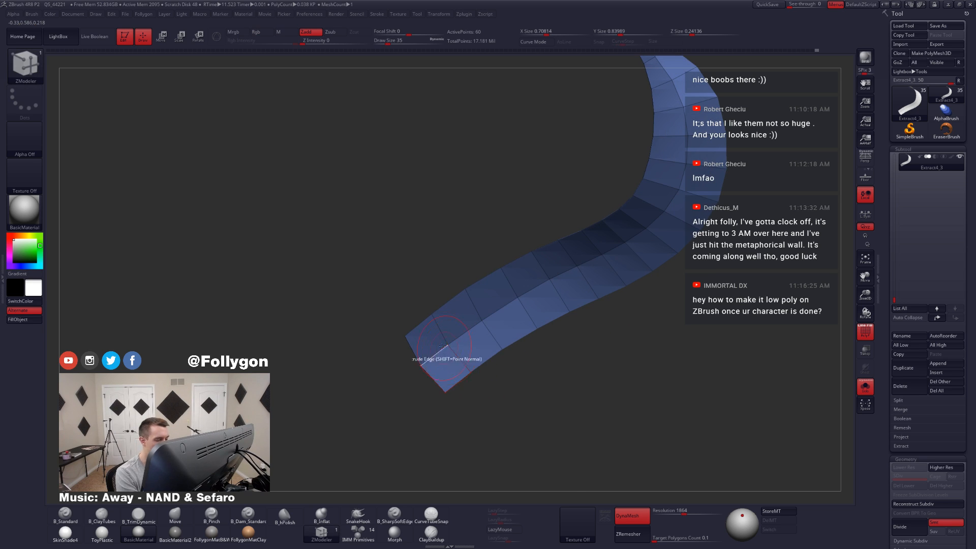
Step: Try to thicken the ribbon one strip at a time using ZModeler's QMesh polygon action with the Polyloop target
{"action": "key", "text": "space"}
{"action": "left_click", "coordinate": [499, 234]}
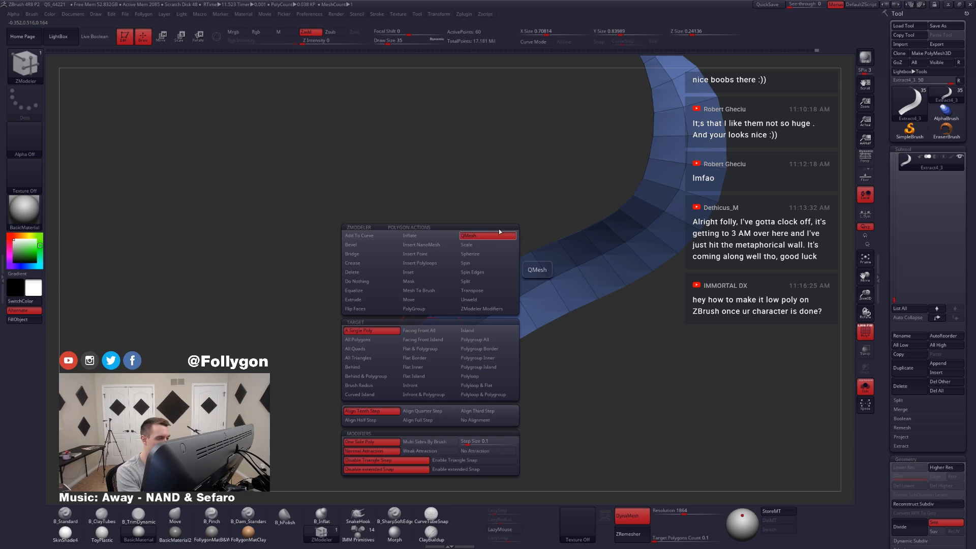
{"action": "key", "text": "space"}
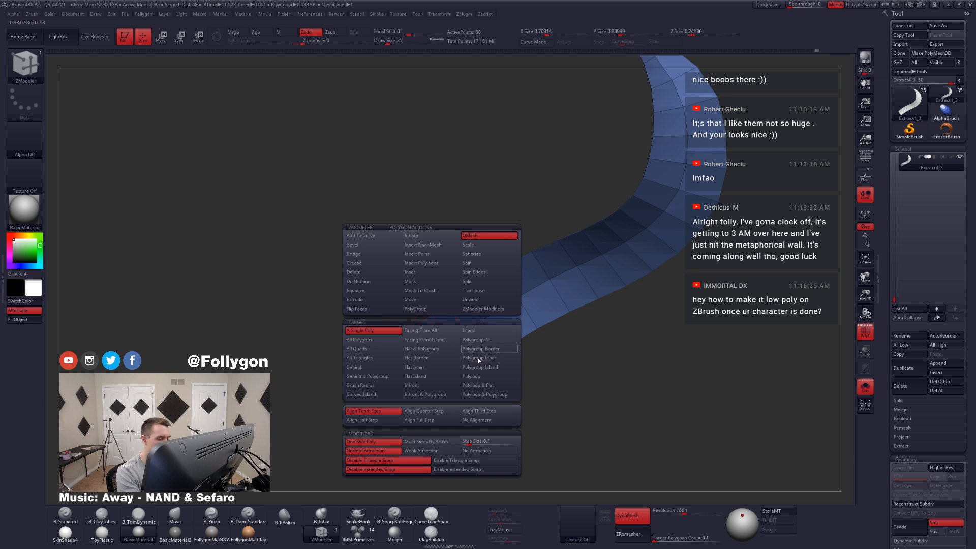
{"action": "left_click", "coordinate": [479, 376]}
{"action": "left_click_drag", "start_coordinate": [433, 337], "coordinate": [436, 336]}
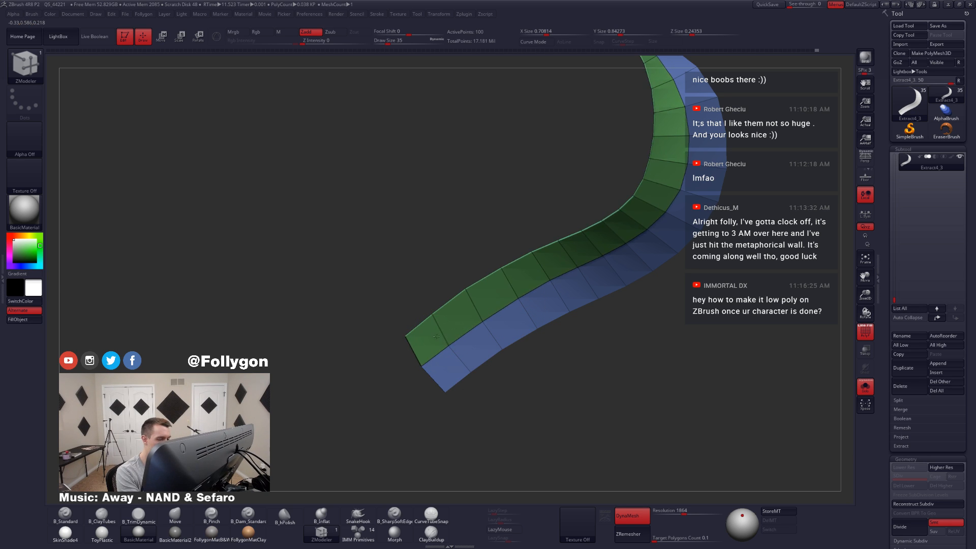
{"action": "right_click_drag", "start_coordinate": [441, 339], "coordinate": [441, 372]}
{"action": "left_click_drag", "start_coordinate": [456, 365], "coordinate": [456, 368]}
{"action": "right_click_drag", "start_coordinate": [456, 368], "coordinate": [488, 399]}
{"action": "key", "text": "ctrl+z"}
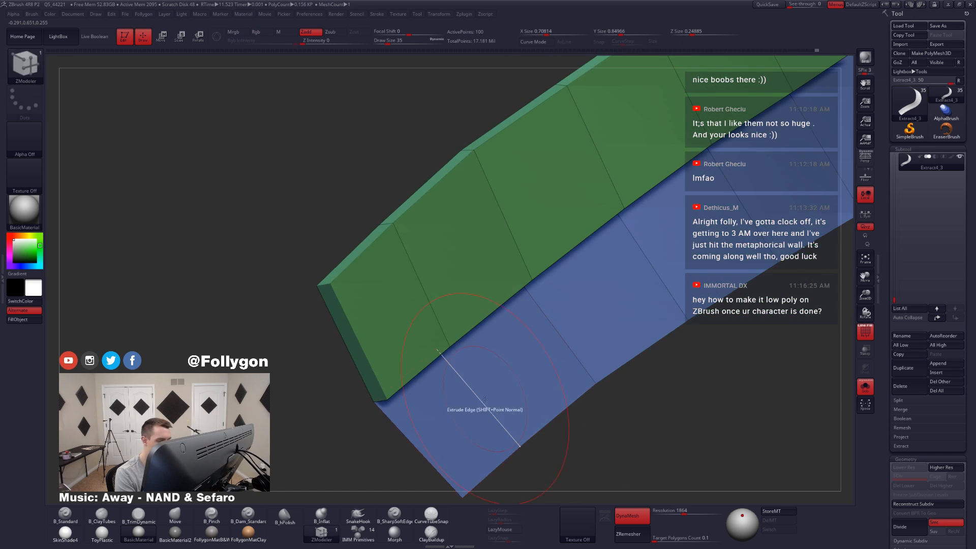
Step: Retry the QMesh extrusion on the ribbon's second strip and undo all the QMesh extrusions
{"action": "left_click", "coordinate": [467, 410]}
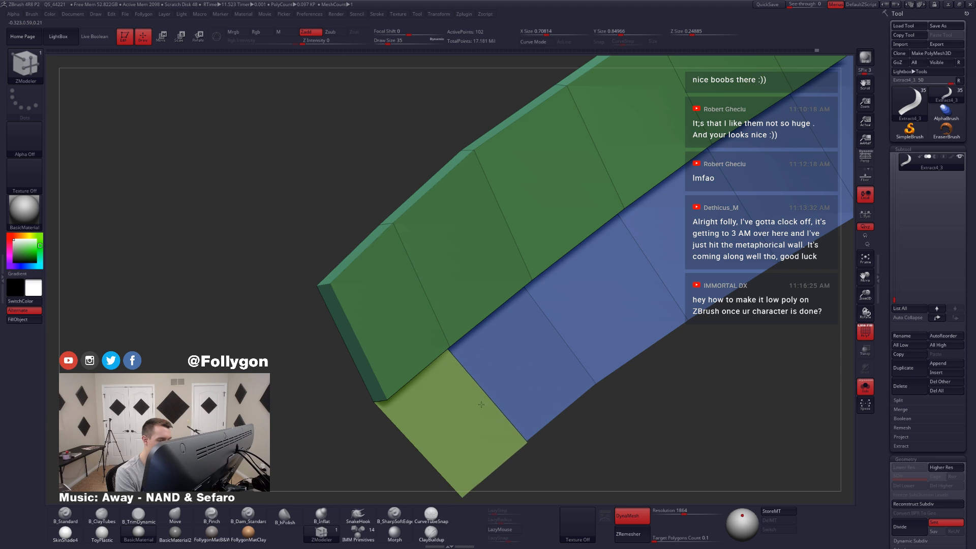
{"action": "key", "text": "ctrl+z"}
{"action": "right_click_drag", "start_coordinate": [464, 406], "coordinate": [491, 358], "text": "alt"}
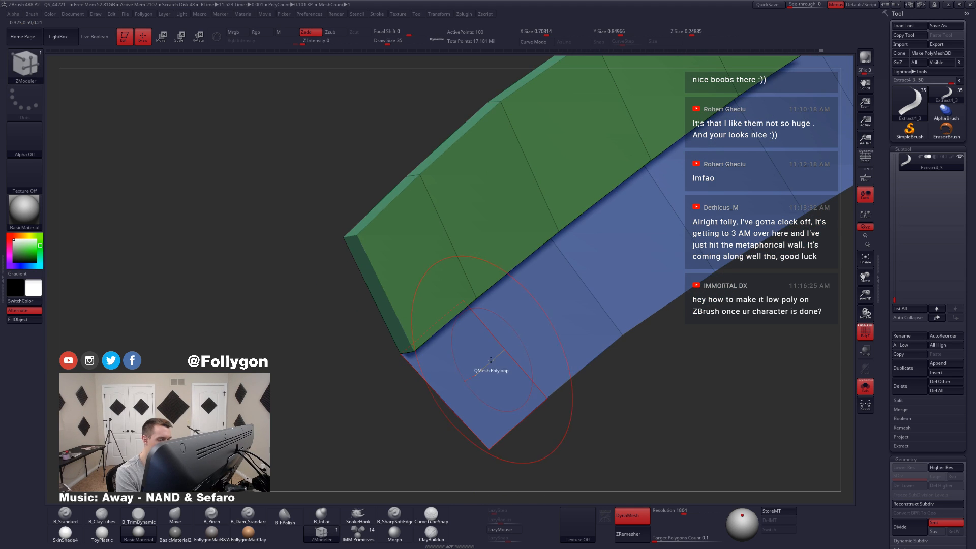
{"action": "left_click_drag", "start_coordinate": [490, 362], "coordinate": [522, 349]}
{"action": "key", "text": "ctrl+z"}
{"action": "mouse_move", "coordinate": [544, 369]}
{"action": "right_mouse_down"}
{"action": "mouse_move", "coordinate": [555, 346]}
{"action": "mouse_move", "coordinate": [545, 343]}
{"action": "mouse_move", "coordinate": [512, 372]}
{"action": "mouse_move", "coordinate": [553, 381]}
{"action": "mouse_move", "coordinate": [502, 374]}
{"action": "mouse_move", "coordinate": [517, 354]}
{"action": "right_mouse_up"}
{"action": "key", "text": "ctrl+z"}
Step: Set ZModeler's polygon action to Extrude with the A Single Poly target, try it on the ribbon and undo it
{"action": "key", "text": "space"}
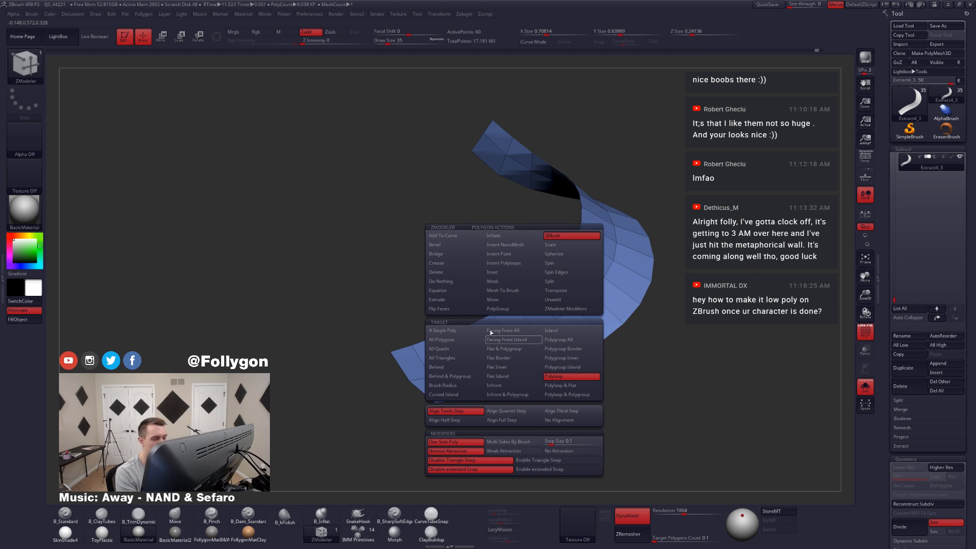
{"action": "left_click", "coordinate": [473, 301]}
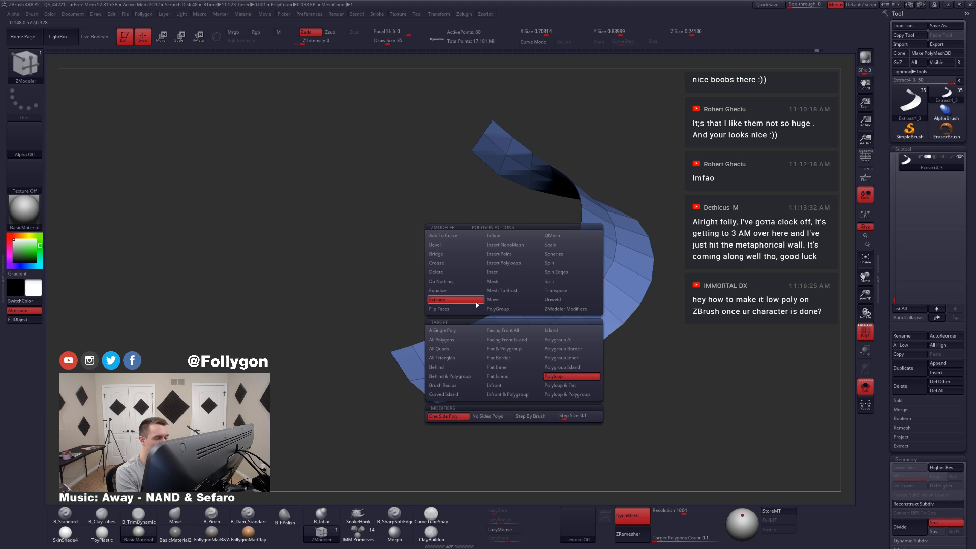
{"action": "left_click", "coordinate": [466, 332]}
{"action": "right_click_drag", "start_coordinate": [501, 316], "coordinate": [443, 382]}
{"action": "mouse_move", "coordinate": [408, 392]}
{"action": "left_mouse_down", "text": "alt"}
{"action": "mouse_move", "coordinate": [427, 412]}
{"action": "mouse_move", "coordinate": [452, 369]}
{"action": "mouse_move", "coordinate": [506, 346]}
{"action": "mouse_move", "coordinate": [621, 261]}
{"action": "mouse_move", "coordinate": [604, 227]}
{"action": "mouse_move", "coordinate": [613, 181]}
{"action": "mouse_move", "coordinate": [604, 205]}
{"action": "left_mouse_up", "text": "alt"}
{"action": "right_click_drag", "start_coordinate": [603, 219], "coordinate": [578, 313]}
{"action": "key", "text": "ctrl+z"}
Step: Assign the ribbon's faces to one polygroup and extrude the whole ribbon to give it thickness
{"action": "mouse_move", "coordinate": [565, 299]}
{"action": "left_mouse_down", "text": "alt"}
{"action": "mouse_move", "coordinate": [564, 236]}
{"action": "mouse_move", "coordinate": [519, 189]}
{"action": "left_mouse_up", "text": "alt"}
{"action": "right_click_drag", "start_coordinate": [537, 199], "coordinate": [593, 291]}
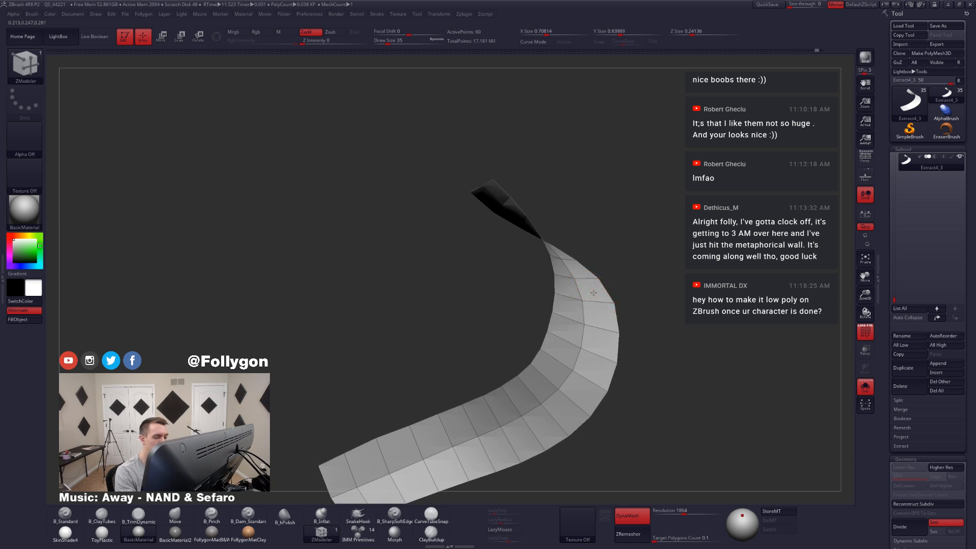
{"action": "right_click_drag", "start_coordinate": [476, 421], "coordinate": [538, 351], "text": "alt"}
{"action": "right_click_drag", "start_coordinate": [455, 400], "coordinate": [509, 376], "text": "alt"}
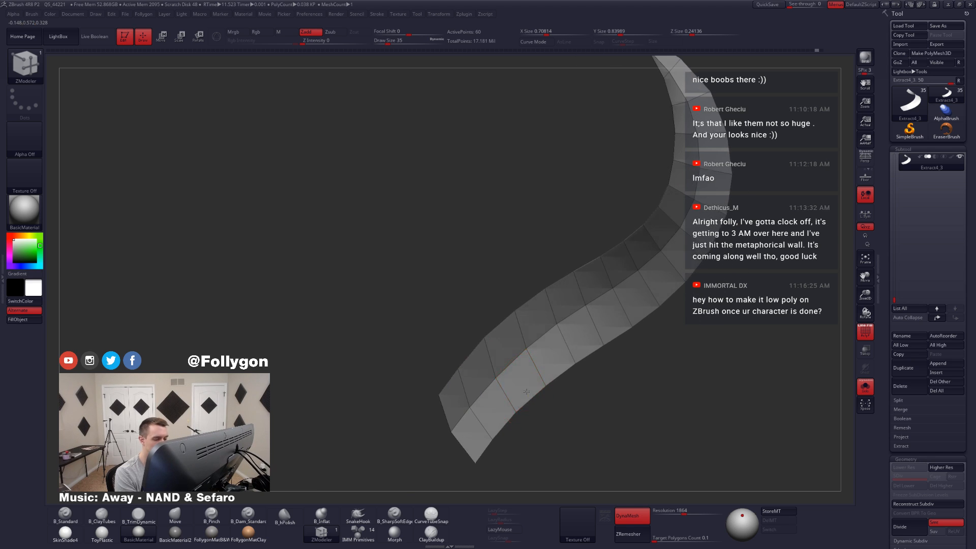
{"action": "key", "text": "ctrl+w"}
{"action": "left_click_drag", "start_coordinate": [506, 356], "coordinate": [519, 361]}
{"action": "right_click_drag", "start_coordinate": [521, 362], "coordinate": [613, 348], "text": "ctrl"}
Step: Check the thickened ribbon with dynamic subdivision on and off, both alongside the character and isolated
{"action": "key", "text": "alt+shift+s"}
{"action": "mouse_move", "coordinate": [627, 291]}
{"action": "right_mouse_down", "text": "alt"}
{"action": "mouse_move", "coordinate": [581, 342]}
{"action": "mouse_move", "coordinate": [648, 318]}
{"action": "mouse_move", "coordinate": [618, 308]}
{"action": "mouse_move", "coordinate": [641, 318]}
{"action": "mouse_move", "coordinate": [661, 311]}
{"action": "mouse_move", "coordinate": [652, 314]}
{"action": "right_mouse_up", "text": "alt"}
{"action": "key", "text": "d"}
{"action": "key", "text": "b"}
{"action": "key", "text": "m"}
{"action": "key", "text": "v"}
{"action": "key", "text": "shift+d"}
{"action": "key", "text": "alt+shift+s"}
{"action": "right_click_drag", "start_coordinate": [652, 314], "coordinate": [591, 339], "text": "alt"}
Step: Crease the ribbon's border edges using ZModeler's Crease edge action with the EdgeLoop Complete target
{"action": "key", "text": "b"}
{"action": "key", "text": "z"}
{"action": "key", "text": "m"}
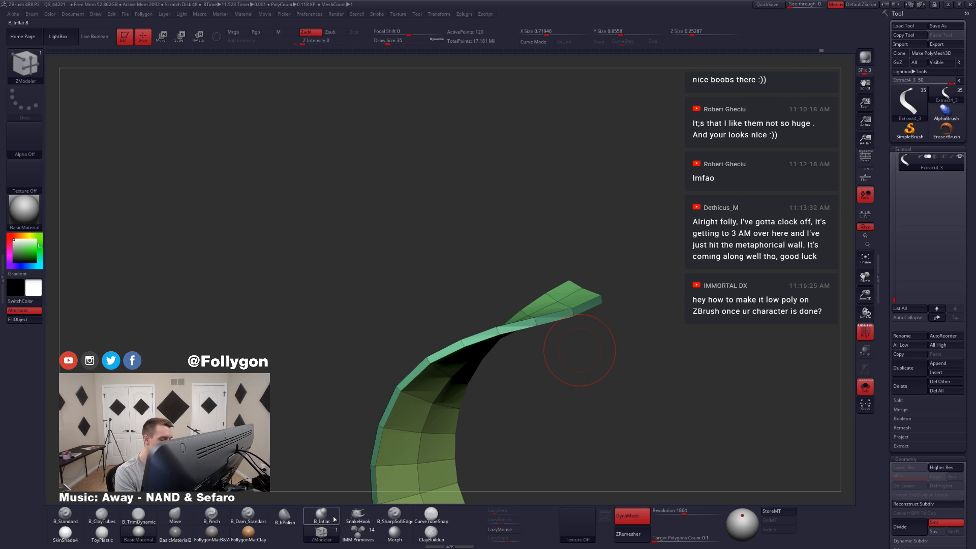
{"action": "right_click_drag", "start_coordinate": [577, 300], "coordinate": [582, 311], "text": "ctrl"}
{"action": "key", "text": "space"}
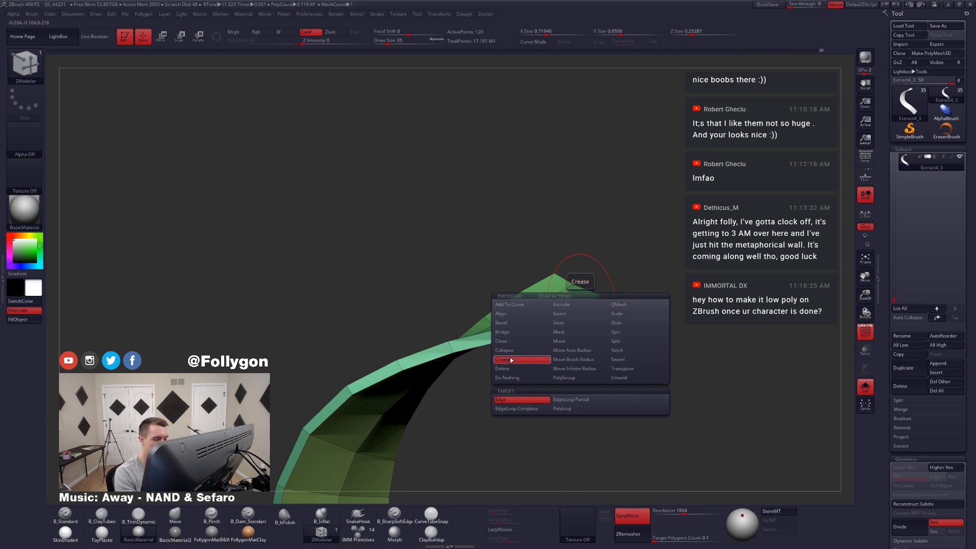
{"action": "left_click", "coordinate": [526, 410]}
{"action": "left_click", "coordinate": [574, 309]}
{"action": "left_click", "coordinate": [580, 318]}
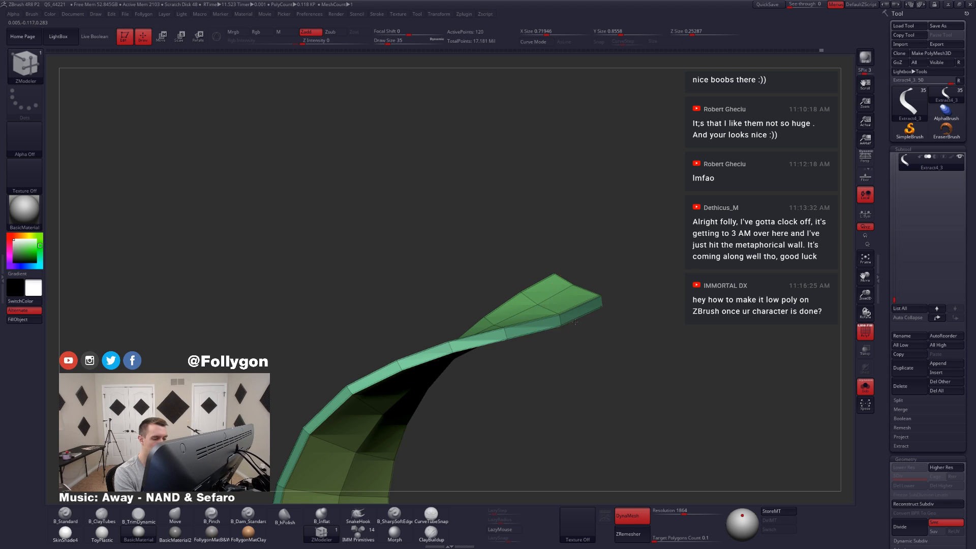
Step: Turn on dynamic subdivision for the creased ribbon and hide its polyframe
{"action": "key", "text": "d"}
{"action": "key", "text": "shift+d"}
{"action": "right_click_drag", "start_coordinate": [565, 324], "coordinate": [597, 332]}
{"action": "key", "text": "d"}
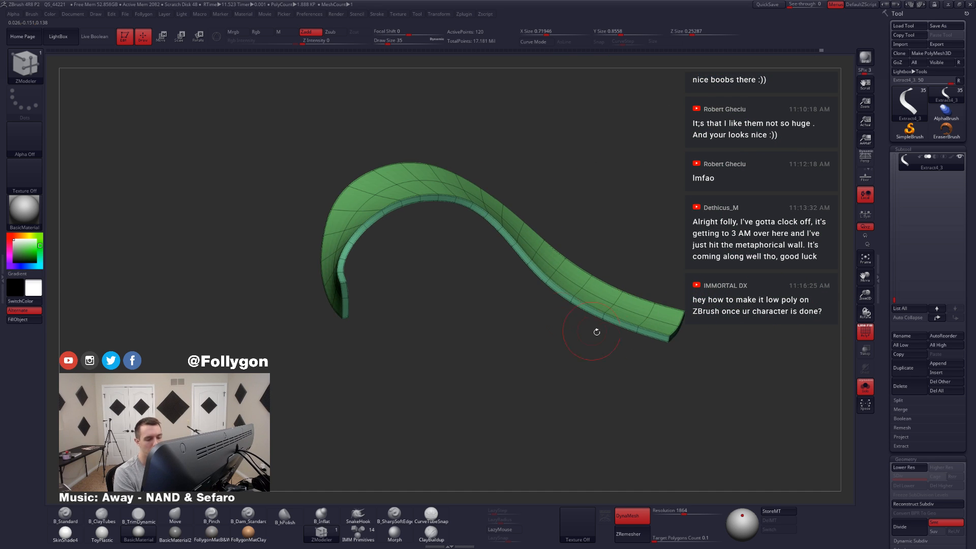
{"action": "right_click_drag", "start_coordinate": [677, 320], "coordinate": [549, 285]}
{"action": "key", "text": "shift+f"}
Step: Show the whole character and reshape the ribbon beneath the back bow using the Move brush at draw size 108
{"action": "mouse_move", "coordinate": [549, 285]}
{"action": "right_mouse_down"}
{"action": "mouse_move", "coordinate": [569, 280]}
{"action": "mouse_move", "coordinate": [545, 294]}
{"action": "mouse_move", "coordinate": [533, 356]}
{"action": "mouse_move", "coordinate": [521, 366]}
{"action": "mouse_move", "coordinate": [524, 338]}
{"action": "right_mouse_up"}
{"action": "key", "text": "alt+s"}
{"action": "key", "text": "b"}
{"action": "key", "text": "m"}
{"action": "key", "text": "v"}
{"action": "key", "text": "space"}
{"action": "left_click_drag", "start_coordinate": [535, 303], "coordinate": [545, 302]}
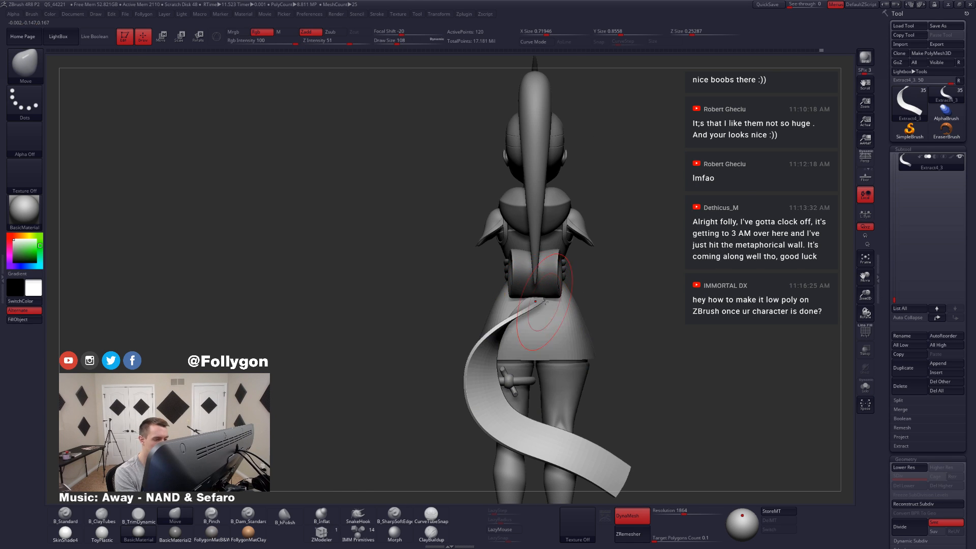
{"action": "mouse_move", "coordinate": [546, 302]}
{"action": "right_mouse_down"}
{"action": "mouse_move", "coordinate": [559, 315]}
{"action": "mouse_move", "coordinate": [543, 295]}
{"action": "mouse_move", "coordinate": [537, 301]}
{"action": "mouse_move", "coordinate": [558, 291]}
{"action": "mouse_move", "coordinate": [539, 294]}
{"action": "mouse_move", "coordinate": [584, 290]}
{"action": "mouse_move", "coordinate": [589, 301]}
{"action": "mouse_move", "coordinate": [593, 311]}
{"action": "mouse_move", "coordinate": [571, 343]}
{"action": "mouse_move", "coordinate": [566, 332]}
{"action": "mouse_move", "coordinate": [575, 373]}
{"action": "mouse_move", "coordinate": [571, 323]}
{"action": "mouse_move", "coordinate": [564, 335]}
{"action": "right_mouse_up"}
Step: Isolate the ribbon and rotate its upper end with the Transpose line to straighten the attachment
{"action": "key", "text": "shift+s"}
{"action": "key", "text": "shift+f"}
{"action": "key", "text": "r"}
{"action": "mouse_move", "coordinate": [550, 362]}
{"action": "left_mouse_down"}
{"action": "mouse_move", "coordinate": [621, 280]}
{"action": "mouse_move", "coordinate": [598, 300]}
{"action": "left_mouse_up"}
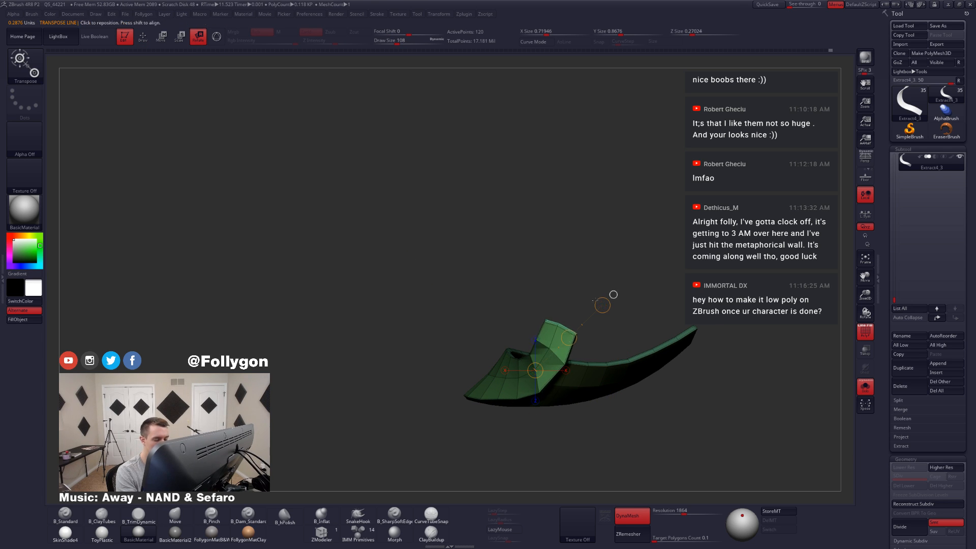
{"action": "key", "text": "q"}
{"action": "key", "text": "r"}
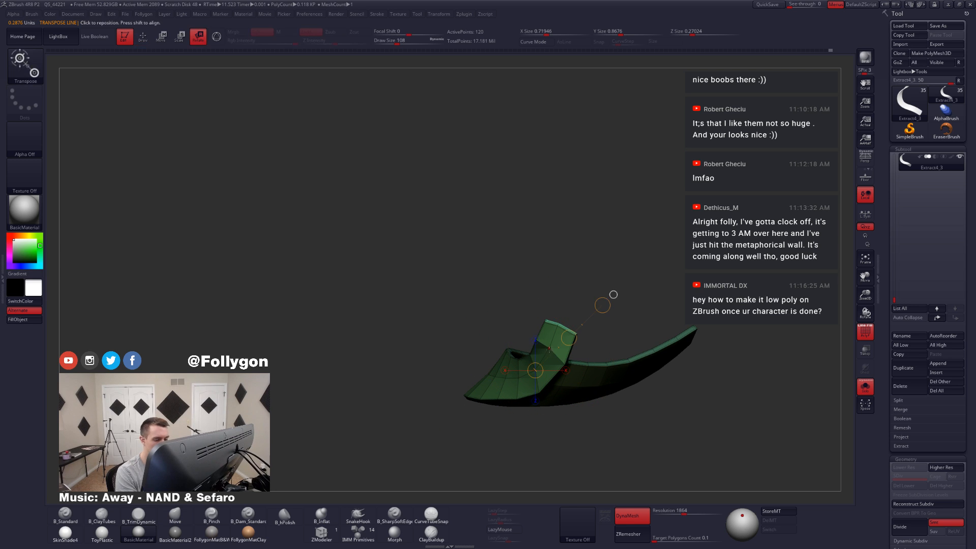
{"action": "key", "text": "d"}
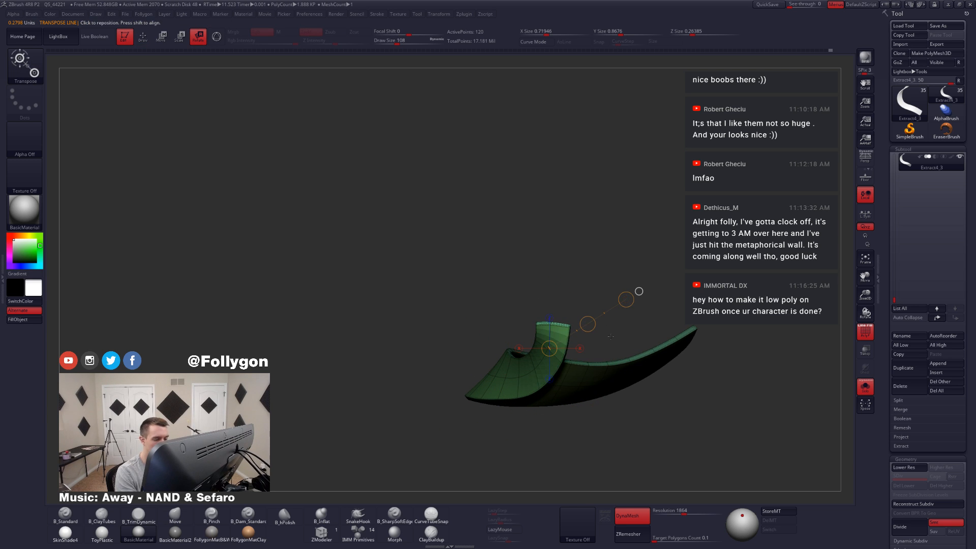
{"action": "key", "text": "q"}
Step: Hide the polyframe and shift the ribbon under the back bow with the Transpose Move line
{"action": "mouse_move", "coordinate": [636, 307]}
{"action": "right_mouse_down", "text": "ctrl"}
{"action": "mouse_move", "coordinate": [620, 257]}
{"action": "mouse_move", "coordinate": [600, 305]}
{"action": "mouse_move", "coordinate": [613, 267]}
{"action": "right_mouse_up", "text": "ctrl"}
{"action": "key", "text": "shift+f"}
{"action": "right_click_drag", "start_coordinate": [614, 206], "coordinate": [616, 243], "text": "ctrl"}
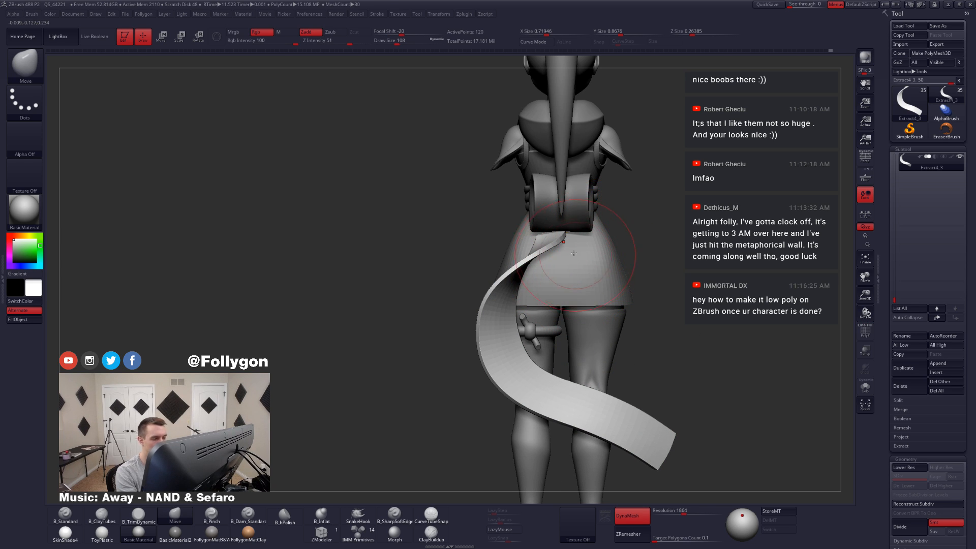
{"action": "key", "text": "w"}
{"action": "left_click_drag", "start_coordinate": [540, 249], "coordinate": [573, 248], "text": "shift"}
{"action": "key", "text": "shift+s"}
{"action": "key", "text": "q"}
Step: Set the Move brush's draw size to 65 and refine the curve of the ribbon's upper section
{"action": "key", "text": "shift+s"}
{"action": "right_click_drag", "start_coordinate": [562, 234], "coordinate": [623, 237]}
{"action": "key", "text": "shift+s"}
{"action": "right_click_drag", "start_coordinate": [557, 250], "coordinate": [534, 264]}
{"action": "key", "text": "space"}
{"action": "left_click_drag", "start_coordinate": [517, 242], "coordinate": [512, 242]}
{"action": "mouse_move", "coordinate": [516, 265]}
{"action": "right_mouse_down"}
{"action": "mouse_move", "coordinate": [545, 276]}
{"action": "mouse_move", "coordinate": [527, 265]}
{"action": "mouse_move", "coordinate": [564, 313]}
{"action": "right_mouse_up"}
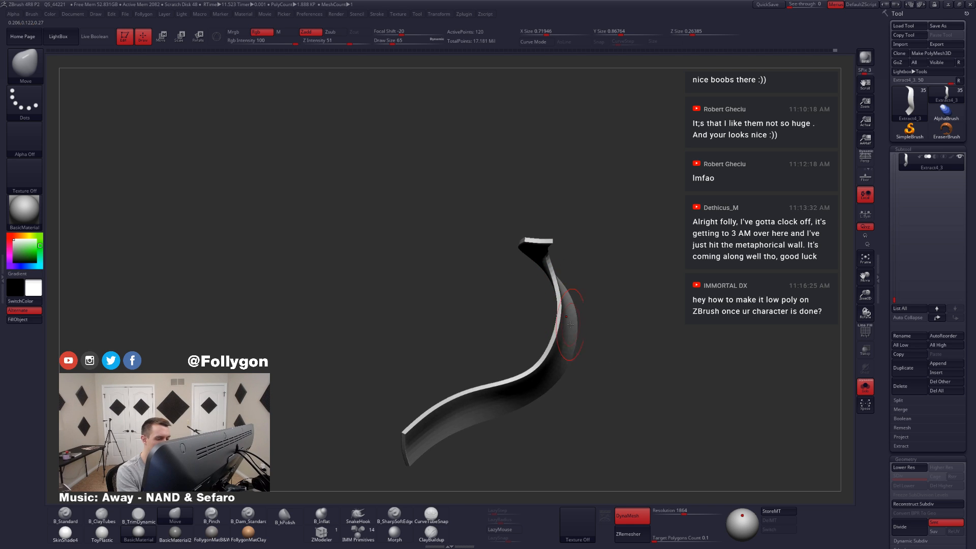
Step: Set the Move brush's draw size to 87 and adjust the ribbon's overall sweep against the character's back view
{"action": "key", "text": "space"}
{"action": "left_click_drag", "start_coordinate": [563, 316], "coordinate": [567, 317]}
{"action": "right_click_drag", "start_coordinate": [553, 347], "coordinate": [551, 330]}
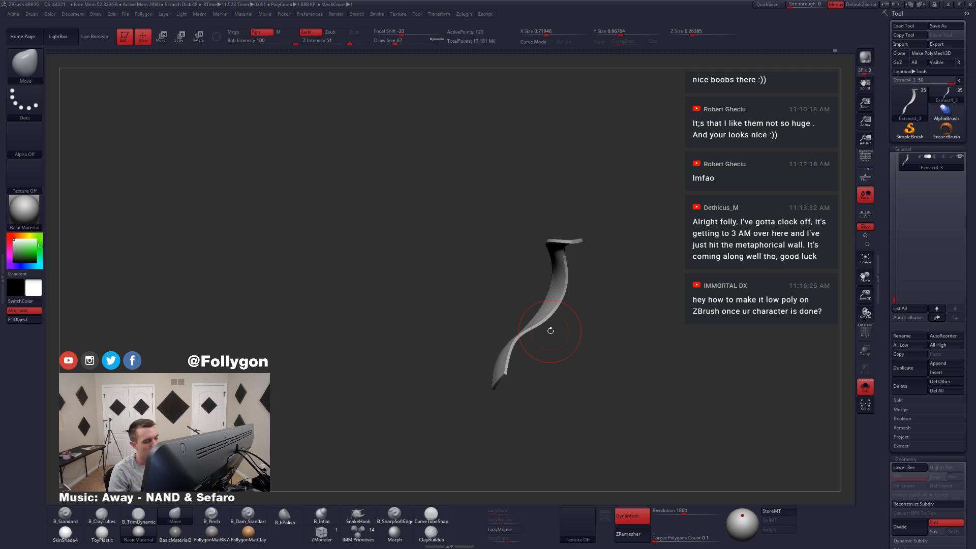
{"action": "key", "text": "alt+s"}
{"action": "left_click_drag", "start_coordinate": [575, 340], "coordinate": [595, 372]}
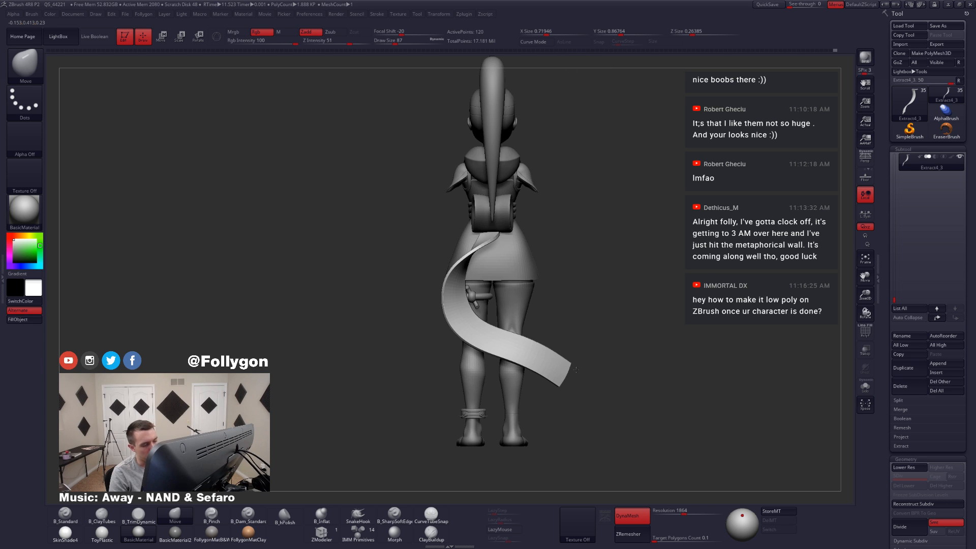
{"action": "right_click_drag", "start_coordinate": [519, 329], "coordinate": [539, 348], "text": "alt"}
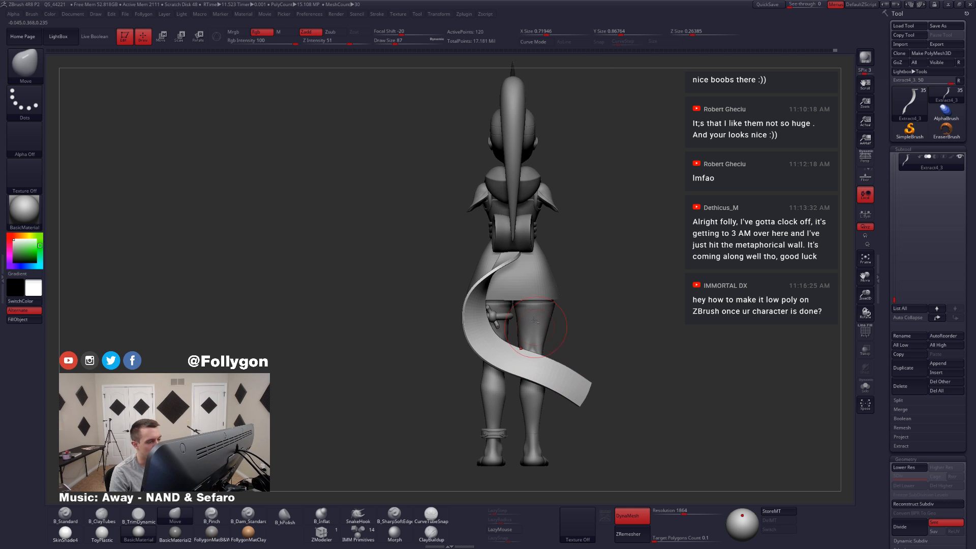
{"action": "mouse_move", "coordinate": [531, 275]}
{"action": "right_mouse_down", "text": "ctrl"}
{"action": "mouse_move", "coordinate": [551, 287]}
{"action": "mouse_move", "coordinate": [592, 275]}
{"action": "mouse_move", "coordinate": [529, 272]}
{"action": "mouse_move", "coordinate": [545, 285]}
{"action": "right_mouse_up", "text": "ctrl"}
Step: Set the Move brush's draw size to 77 and reshape the bend just below the ribbon's upper end
{"action": "key", "text": "alt+s"}
{"action": "right_click_drag", "start_coordinate": [525, 252], "coordinate": [543, 252]}
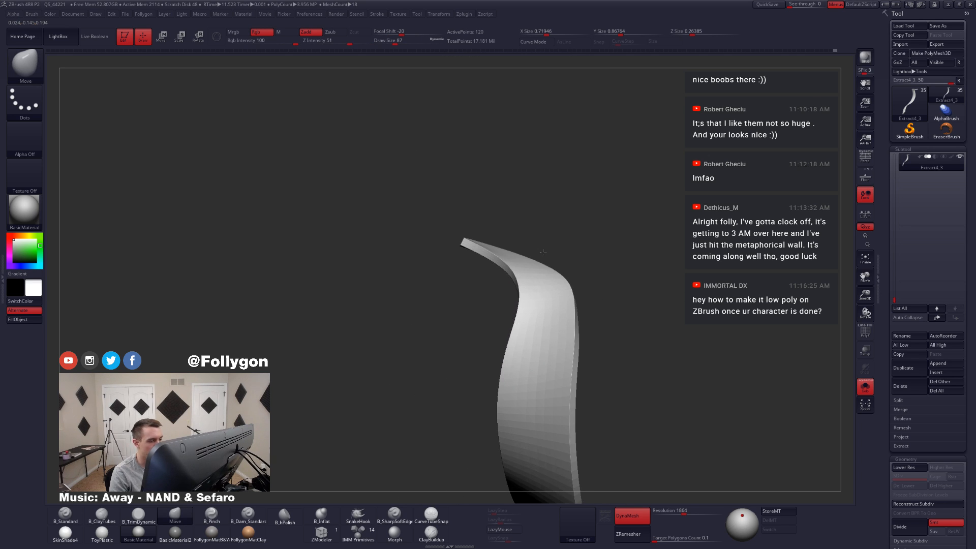
{"action": "key", "text": "space"}
{"action": "left_click_drag", "start_coordinate": [517, 271], "coordinate": [513, 271]}
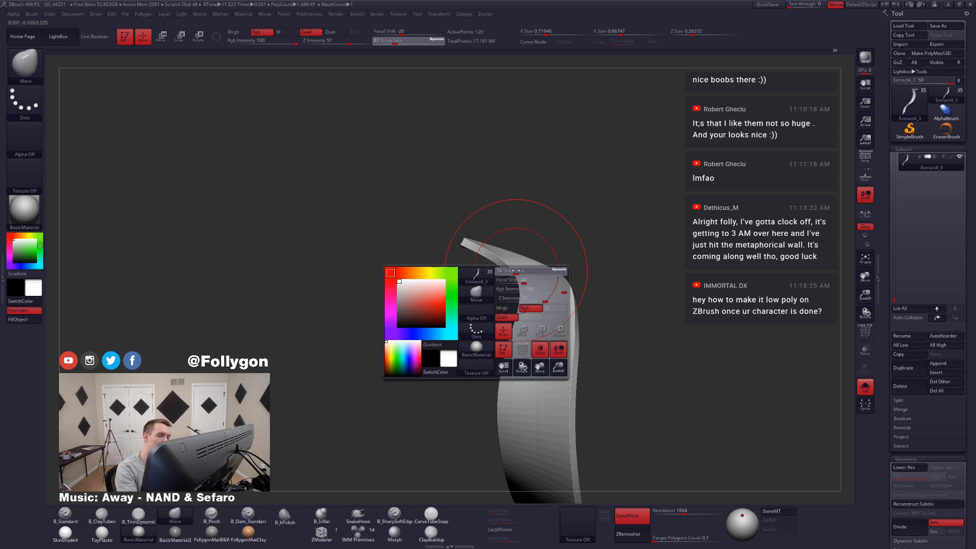
{"action": "mouse_move", "coordinate": [500, 272]}
{"action": "right_mouse_down"}
{"action": "mouse_move", "coordinate": [520, 274]}
{"action": "mouse_move", "coordinate": [553, 337]}
{"action": "mouse_move", "coordinate": [564, 337]}
{"action": "mouse_move", "coordinate": [538, 251]}
{"action": "mouse_move", "coordinate": [584, 245]}
{"action": "right_mouse_up"}
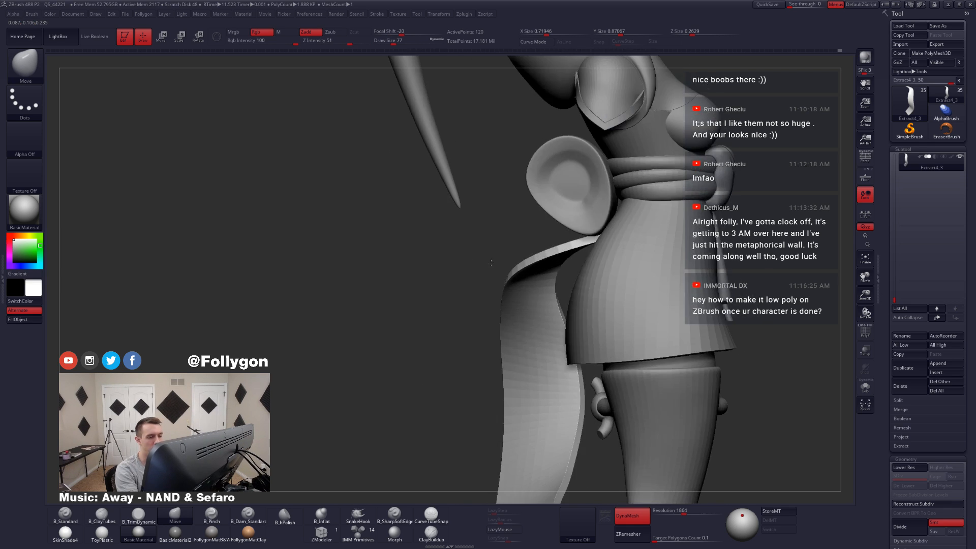
Step: Reduce the Move brush's draw size to 49 and adjust the ribbon's tip where it tucks under the bow
{"action": "key", "text": "space"}
{"action": "left_click_drag", "start_coordinate": [587, 245], "coordinate": [585, 245]}
{"action": "key", "text": "space"}
{"action": "key", "text": "alt+s"}
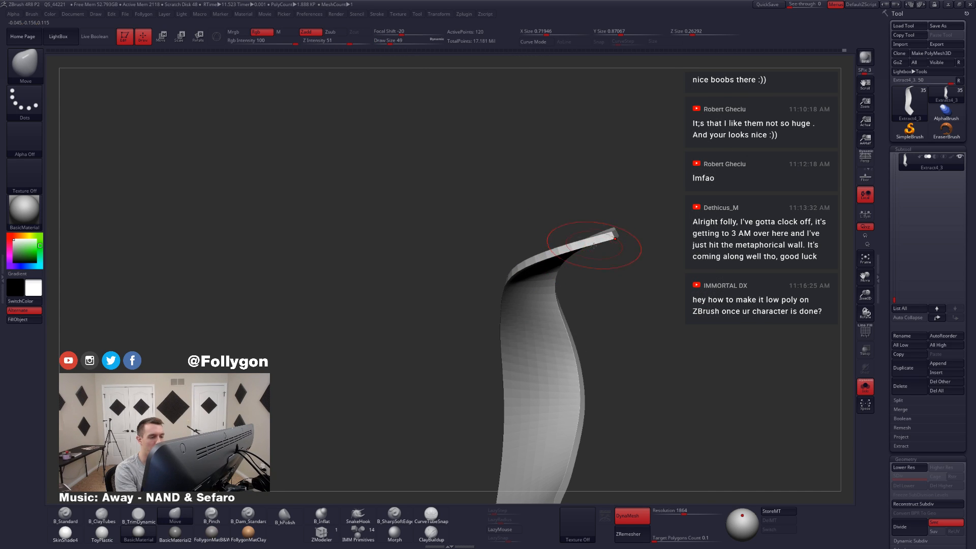
{"action": "key", "text": "shift+f"}
{"action": "key", "text": "space"}
{"action": "left_click_drag", "start_coordinate": [615, 237], "coordinate": [575, 248]}
Step: Set the Move brush's draw size to 62 and refine how the ribbon's upper bend falls behind the skirt
{"action": "key", "text": "alt+s"}
{"action": "key", "text": "space"}
{"action": "key", "text": "shift+f"}
{"action": "key", "text": "space"}
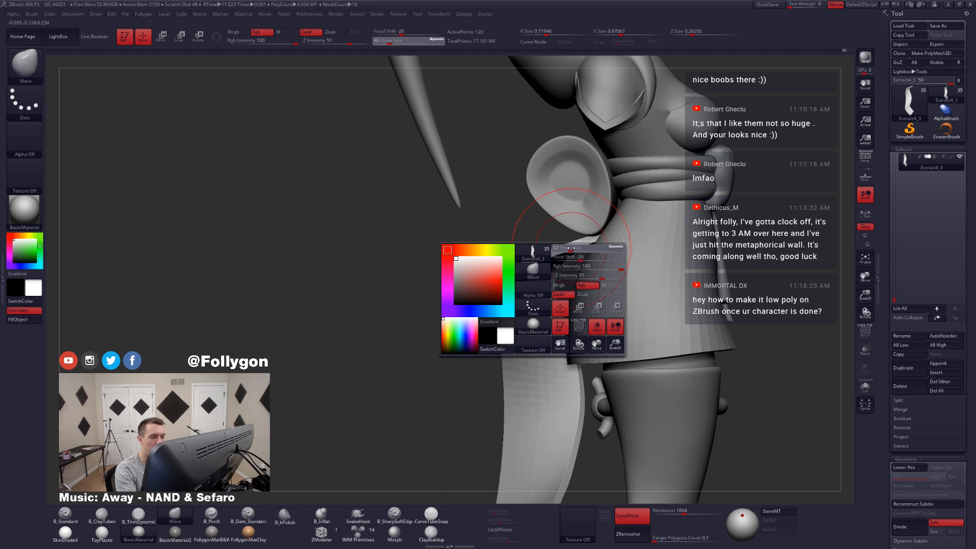
{"action": "right_click_drag", "start_coordinate": [575, 248], "coordinate": [537, 274]}
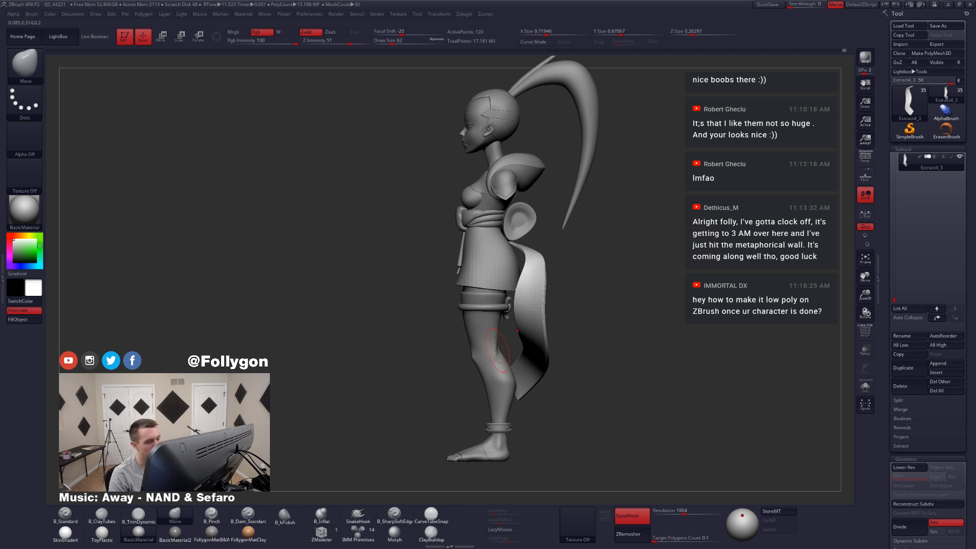
{"action": "mouse_move", "coordinate": [498, 350]}
{"action": "right_mouse_down"}
{"action": "mouse_move", "coordinate": [530, 362]}
{"action": "mouse_move", "coordinate": [528, 350]}
{"action": "mouse_move", "coordinate": [565, 332]}
{"action": "right_mouse_up"}
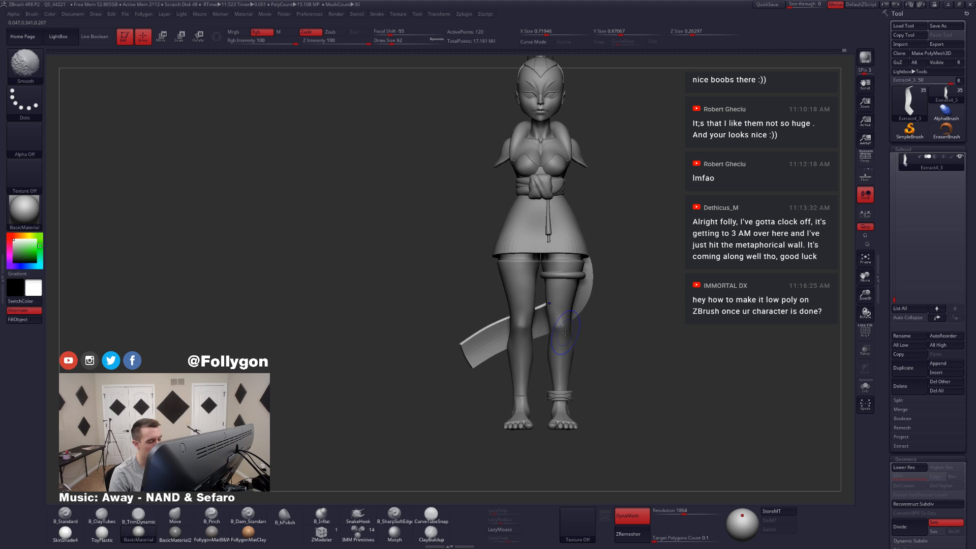
{"action": "key", "text": "shift+f"}
{"action": "key", "text": "shift+f"}
{"action": "right_click_drag", "start_coordinate": [483, 351], "coordinate": [565, 356]}
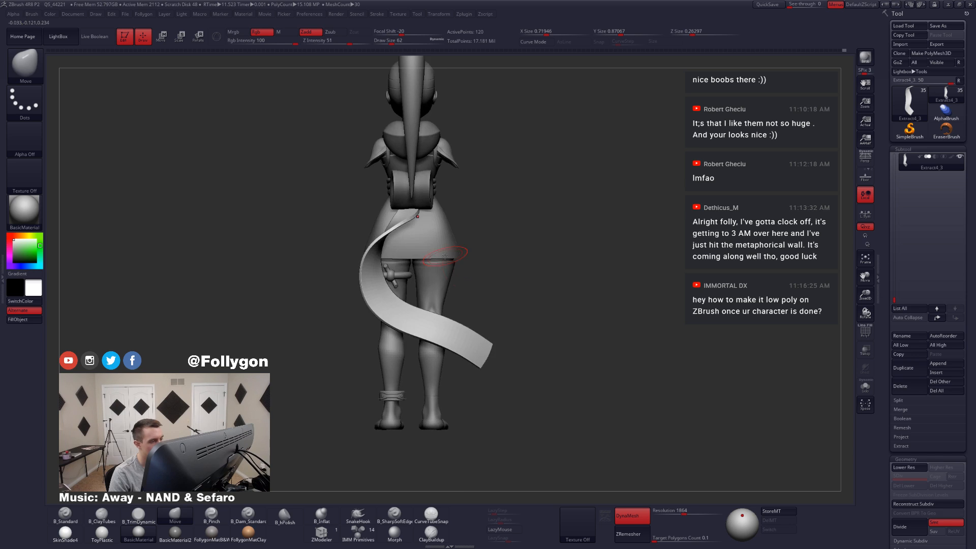
{"action": "mouse_move", "coordinate": [445, 257]}
{"action": "right_mouse_down", "text": "alt"}
{"action": "mouse_move", "coordinate": [544, 325]}
{"action": "mouse_move", "coordinate": [516, 339]}
{"action": "mouse_move", "coordinate": [516, 292]}
{"action": "mouse_move", "coordinate": [511, 299]}
{"action": "right_mouse_up", "text": "alt"}
Step: Isolate the ribbon at its lowest subdivision level and lasso-mask around its upper bend
{"action": "key", "text": "alt+s"}
{"action": "key", "text": "shift+d"}
{"action": "key", "text": "shift+f"}
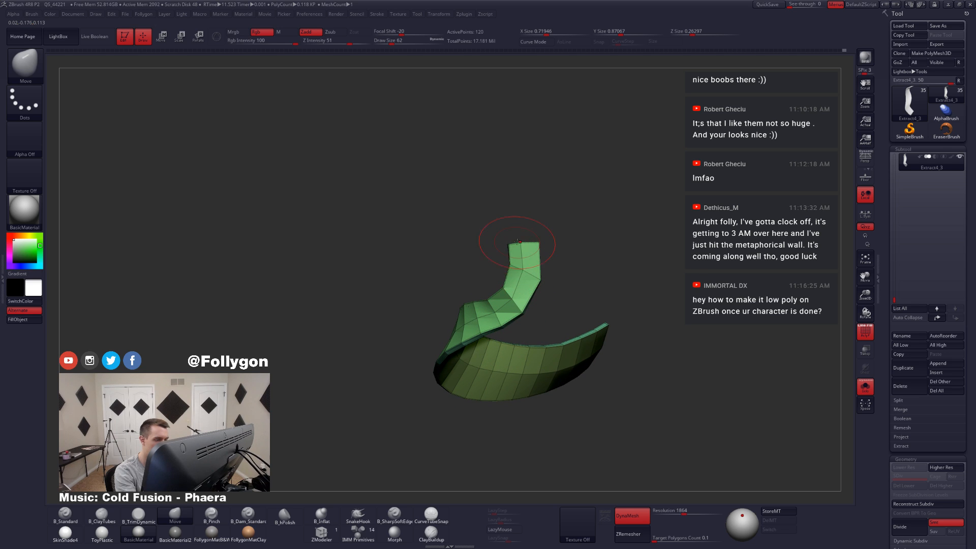
{"action": "key", "text": "ctrl"}
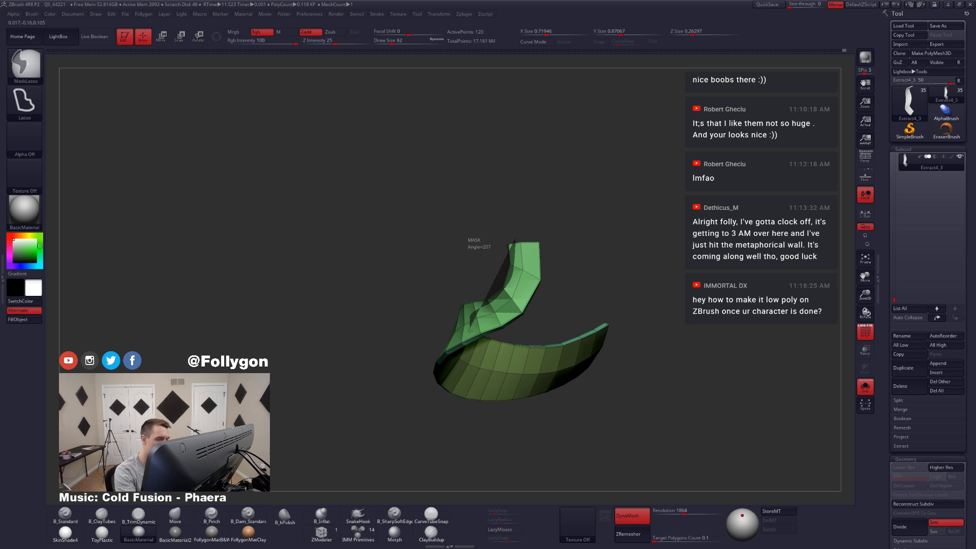
{"action": "left_click_drag", "start_coordinate": [546, 333], "coordinate": [553, 214], "text": "ctrl"}
{"action": "right_click_drag", "start_coordinate": [529, 297], "coordinate": [510, 349]}
{"action": "key", "text": "shift+f"}
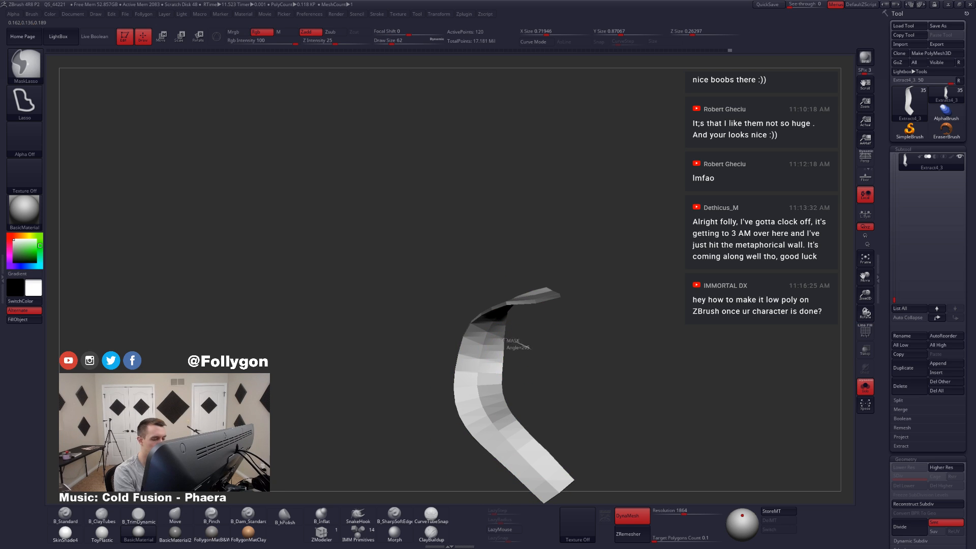
Step: Mask the ribbon's lower length, set the Move brush's draw size to 140, and reshape the upper bend at a higher subdivision level
{"action": "left_click_drag", "start_coordinate": [534, 351], "coordinate": [528, 493], "text": "ctrl"}
{"action": "mouse_move", "coordinate": [523, 328]}
{"action": "right_mouse_down"}
{"action": "mouse_move", "coordinate": [552, 373]}
{"action": "mouse_move", "coordinate": [556, 346]}
{"action": "right_mouse_up"}
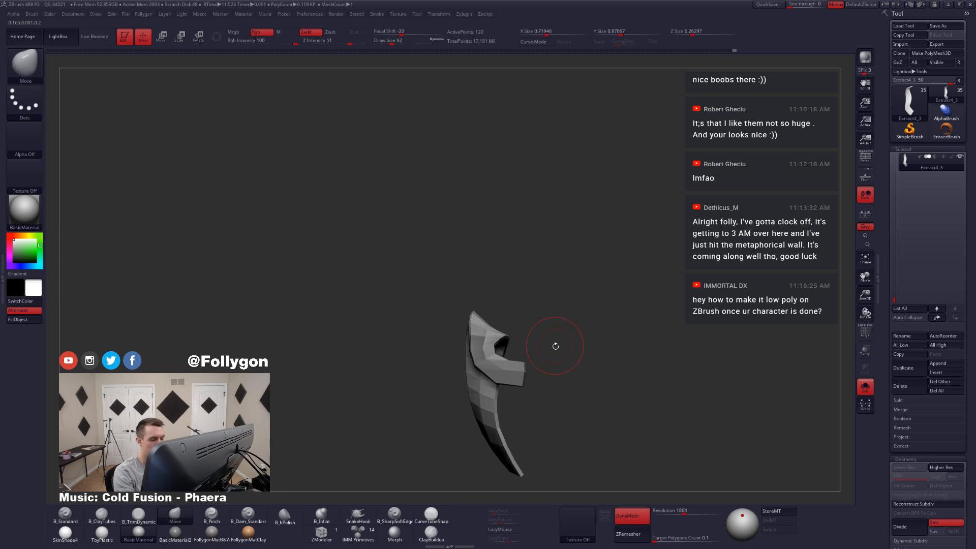
{"action": "left_click", "coordinate": [556, 346], "text": "ctrl"}
{"action": "right_click_drag", "start_coordinate": [520, 377], "coordinate": [519, 345]}
{"action": "key", "text": "space"}
{"action": "left_click_drag", "start_coordinate": [531, 339], "coordinate": [541, 339]}
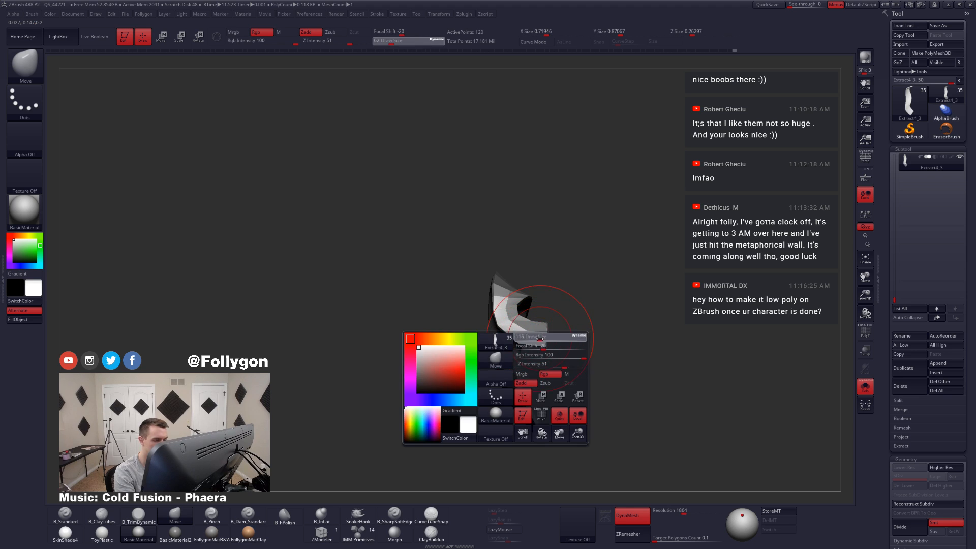
{"action": "key", "text": "d"}
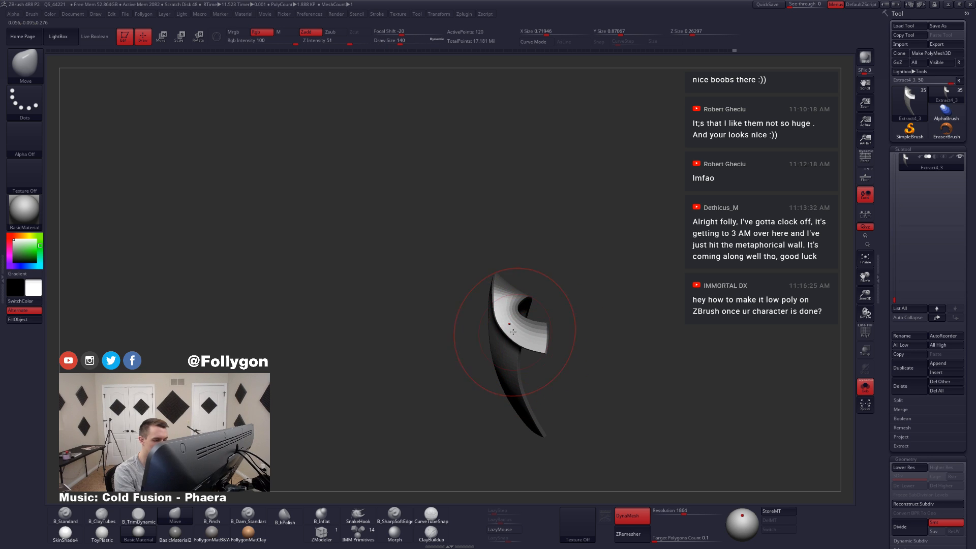
{"action": "mouse_move", "coordinate": [502, 313]}
{"action": "right_mouse_down"}
{"action": "mouse_move", "coordinate": [493, 330]}
{"action": "mouse_move", "coordinate": [528, 325]}
{"action": "mouse_move", "coordinate": [512, 338]}
{"action": "right_mouse_up"}
{"action": "left_click_drag", "start_coordinate": [508, 315], "coordinate": [499, 290], "text": "shift"}
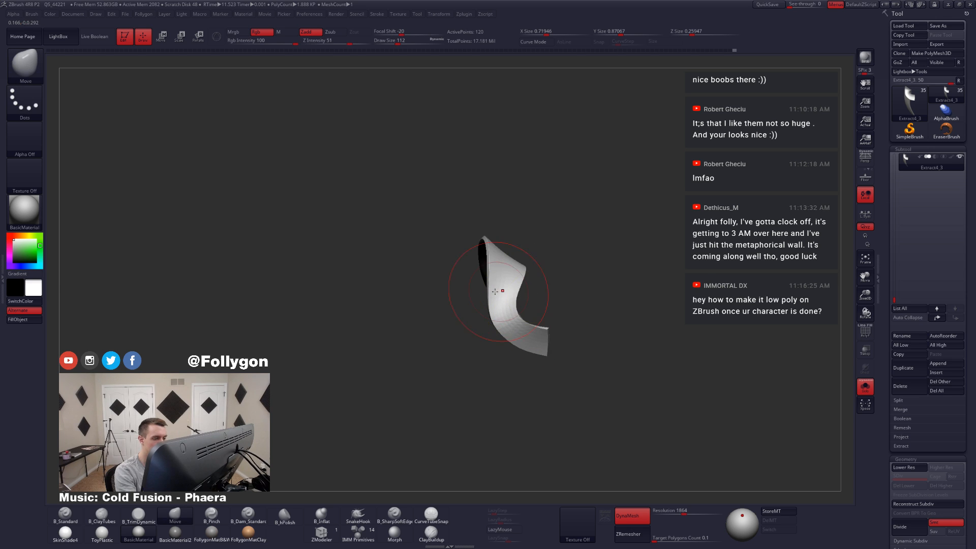
Step: Reduce the Move brush's draw size to 90 and refine the curve of the ribbon's upper bend
{"action": "right_click_drag", "start_coordinate": [499, 290], "coordinate": [493, 295]}
{"action": "key", "text": "space"}
{"action": "left_click_drag", "start_coordinate": [493, 294], "coordinate": [491, 292]}
{"action": "mouse_move", "coordinate": [509, 298]}
{"action": "right_mouse_down"}
{"action": "mouse_move", "coordinate": [527, 314]}
{"action": "mouse_move", "coordinate": [538, 354]}
{"action": "mouse_move", "coordinate": [513, 338]}
{"action": "mouse_move", "coordinate": [534, 349]}
{"action": "mouse_move", "coordinate": [483, 352]}
{"action": "mouse_move", "coordinate": [491, 335]}
{"action": "mouse_move", "coordinate": [500, 381]}
{"action": "right_mouse_up"}
Step: Show the ribbon's wireframe at its lowest subdivision level and lasso-mask across its upper end
{"action": "key", "text": "shift+s"}
{"action": "key", "text": "shift+s"}
{"action": "key", "text": "shift+d"}
{"action": "key", "text": "shift+f"}
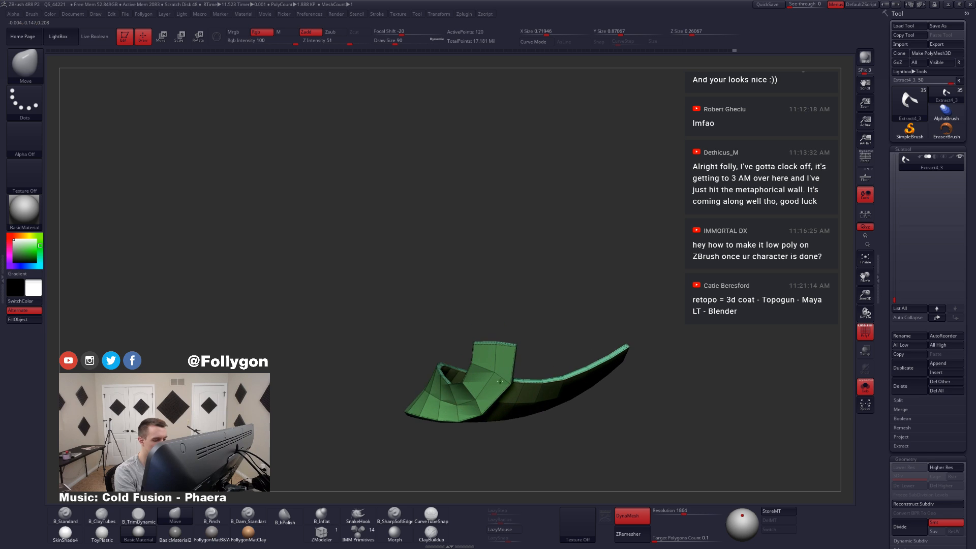
{"action": "key", "text": "ctrl"}
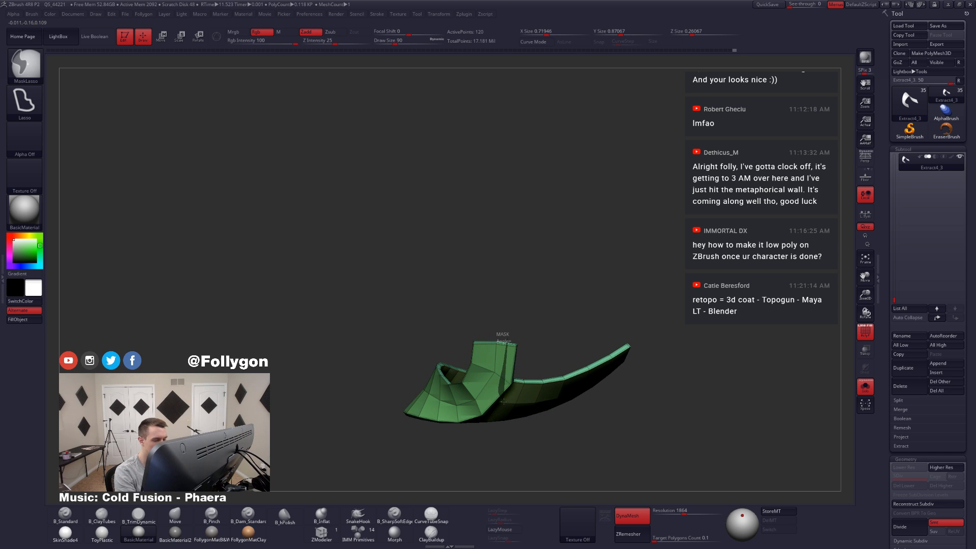
{"action": "mouse_move", "coordinate": [504, 401]}
{"action": "left_mouse_down", "text": "ctrl"}
{"action": "mouse_move", "coordinate": [553, 359]}
{"action": "mouse_move", "coordinate": [508, 319]}
{"action": "left_mouse_up", "text": "ctrl"}
{"action": "left_click", "coordinate": [555, 349], "text": "ctrl"}
Step: Set the Move brush's draw size to 68 and, with the character visible, adjust the ribbon's upper end beneath the bow
{"action": "key", "text": "space"}
{"action": "mouse_move", "coordinate": [510, 354]}
{"action": "left_mouse_down"}
{"action": "mouse_move", "coordinate": [526, 335]}
{"action": "mouse_move", "coordinate": [517, 367]}
{"action": "mouse_move", "coordinate": [533, 321]}
{"action": "mouse_move", "coordinate": [503, 349]}
{"action": "left_mouse_up"}
{"action": "key", "text": "d"}
{"action": "key", "text": "alt+s"}
{"action": "key", "text": "space"}
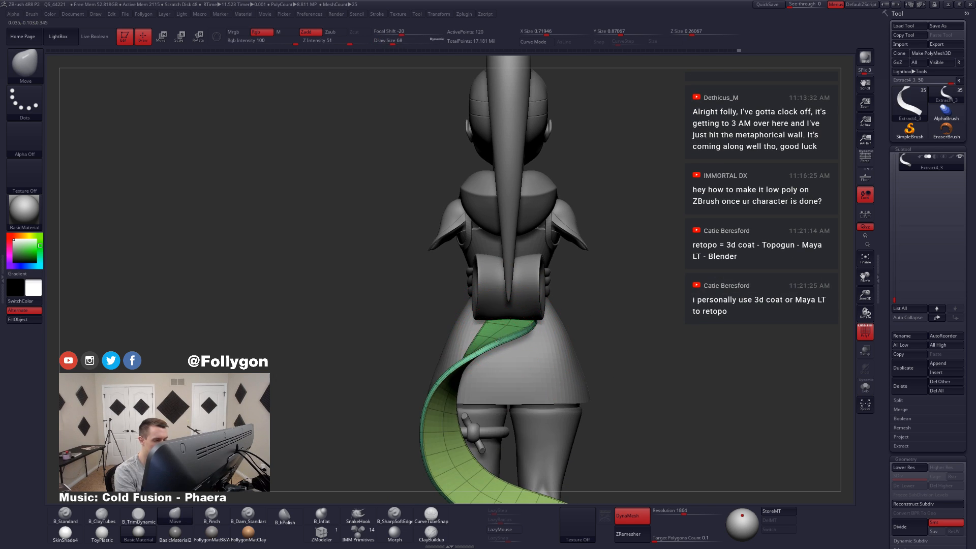
{"action": "right_click_drag", "start_coordinate": [483, 351], "coordinate": [489, 319]}
Step: Hide the wireframe and adjust the ribbon's upper bend and middle against the character's side view
{"action": "key", "text": "shift+f"}
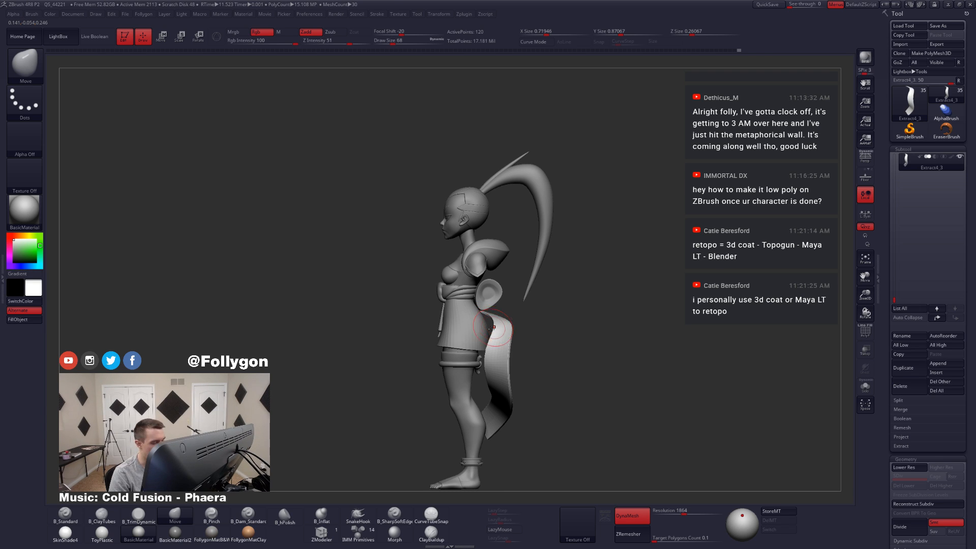
{"action": "right_click_drag", "start_coordinate": [494, 324], "coordinate": [519, 340]}
{"action": "right_click_drag", "start_coordinate": [495, 371], "coordinate": [527, 388]}
Step: Isolate the ribbon at its lowest subdivision level with wireframe and mask everything above its lower end
{"action": "key", "text": "alt+s"}
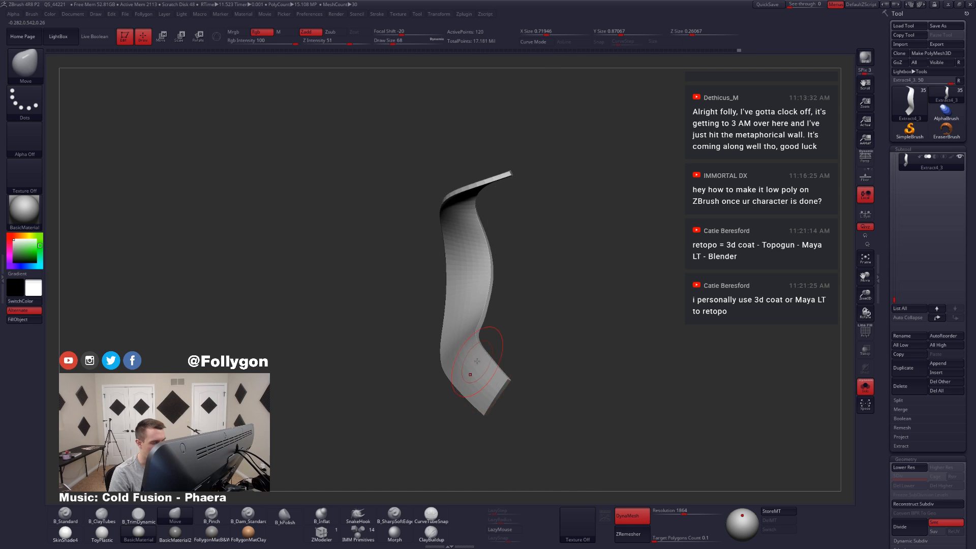
{"action": "right_click_drag", "start_coordinate": [472, 375], "coordinate": [512, 360]}
{"action": "key", "text": "shift+d"}
{"action": "key", "text": "shift+d"}
{"action": "key", "text": "shift+f"}
{"action": "key", "text": "ctrl"}
{"action": "left_click_drag", "start_coordinate": [440, 402], "coordinate": [512, 458], "text": "ctrl"}
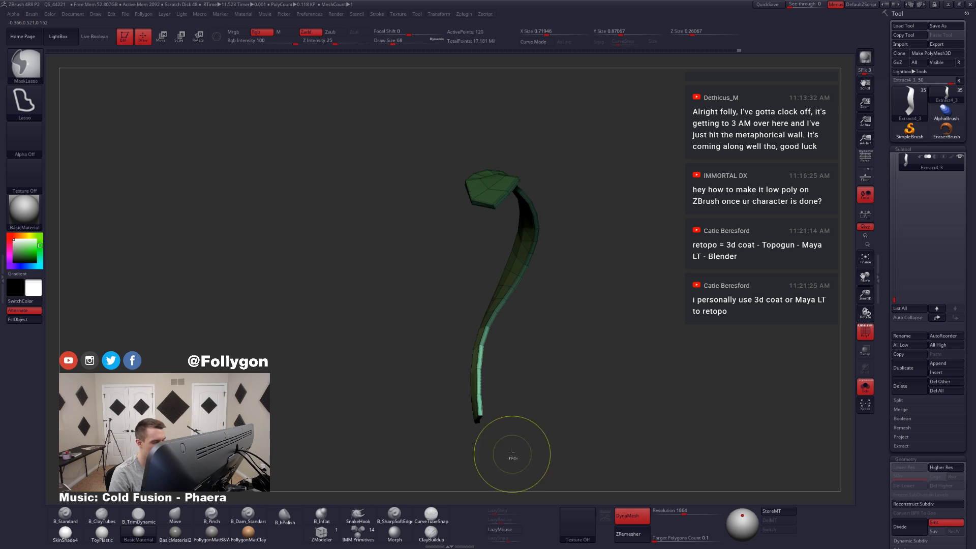
{"action": "left_click", "coordinate": [521, 377], "text": "ctrl"}
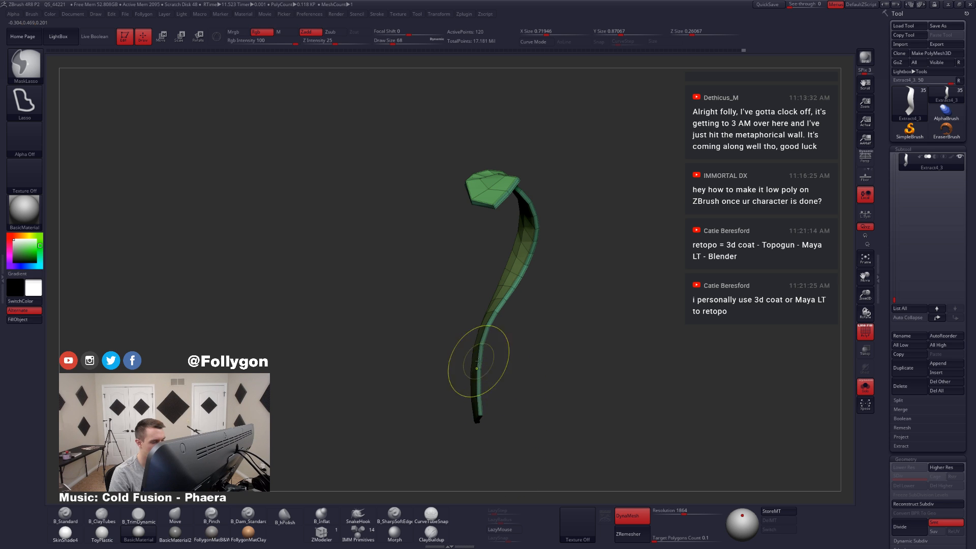
{"action": "left_click", "coordinate": [503, 371], "text": "ctrl"}
Step: Show the character again and rotate the ribbon's lower end with a transpose line
{"action": "key", "text": "alt+s"}
{"action": "right_click_drag", "start_coordinate": [473, 385], "coordinate": [468, 414]}
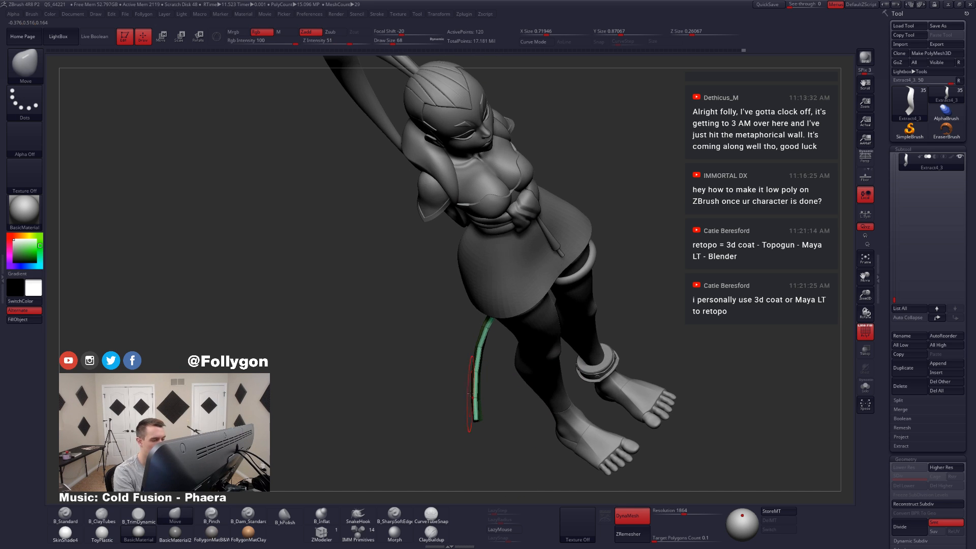
{"action": "key", "text": "r"}
{"action": "left_click_drag", "start_coordinate": [478, 403], "coordinate": [485, 463]}
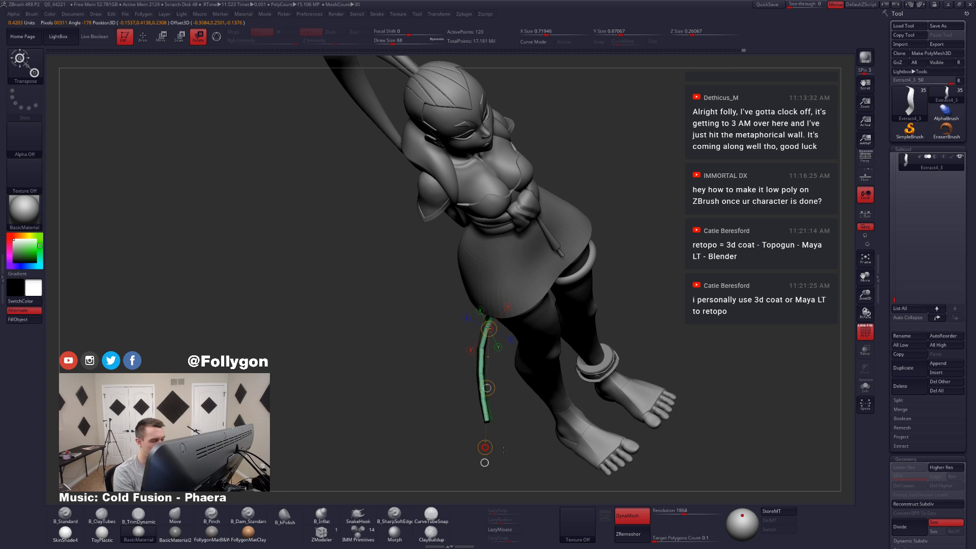
{"action": "mouse_move", "coordinate": [519, 393]}
{"action": "right_mouse_down"}
{"action": "mouse_move", "coordinate": [504, 418]}
{"action": "mouse_move", "coordinate": [481, 414]}
{"action": "right_mouse_up"}
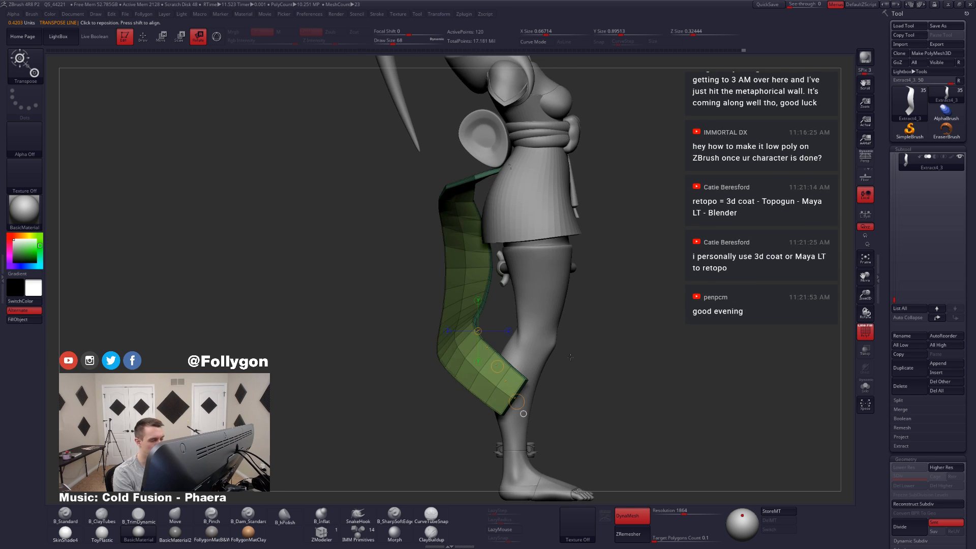
{"action": "key", "text": "q"}
{"action": "left_click_drag", "start_coordinate": [585, 340], "coordinate": [599, 356], "text": "ctrl"}
{"action": "mouse_move", "coordinate": [582, 379]}
{"action": "right_mouse_down"}
{"action": "mouse_move", "coordinate": [503, 402]}
{"action": "mouse_move", "coordinate": [543, 390]}
{"action": "right_mouse_up"}
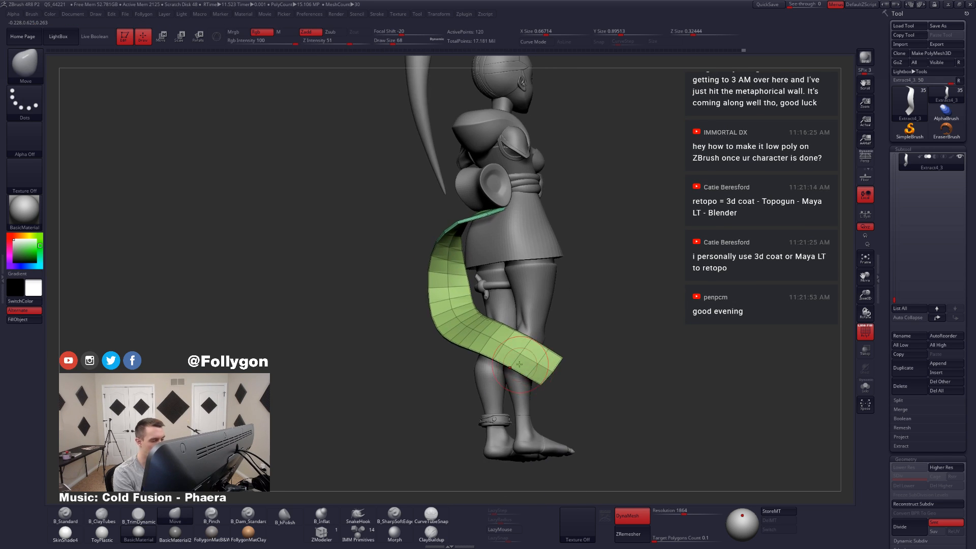
Step: Isolate the ribbon, mask all but its lower outer edge, and adjust that edge with the Move brush at draw size 116
{"action": "key", "text": "alt+s"}
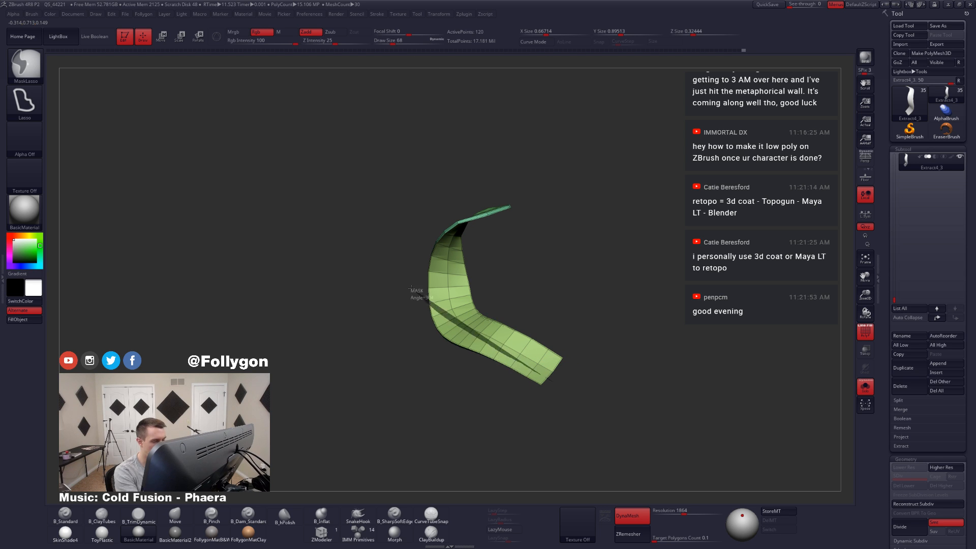
{"action": "mouse_move", "coordinate": [411, 288]}
{"action": "left_mouse_down", "text": "ctrl"}
{"action": "mouse_move", "coordinate": [430, 448]}
{"action": "mouse_move", "coordinate": [547, 385]}
{"action": "mouse_move", "coordinate": [539, 391]}
{"action": "left_mouse_up", "text": "ctrl"}
{"action": "left_click", "coordinate": [552, 394], "text": "ctrl"}
{"action": "key", "text": "space"}
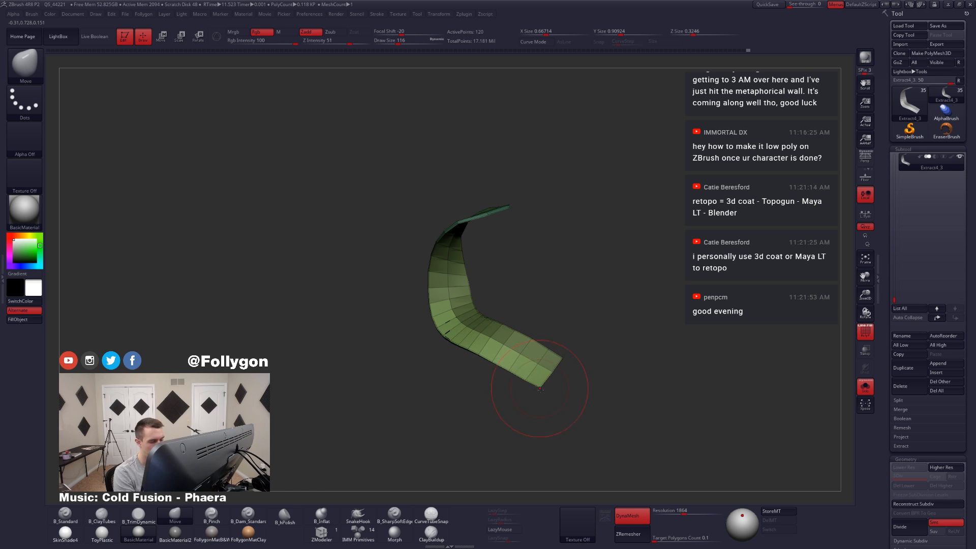
Step: Show the character, set the Move brush's draw size to 77, and refine the ribbon's sweep at a higher subdivision level
{"action": "key", "text": "alt+s"}
{"action": "key", "text": "space"}
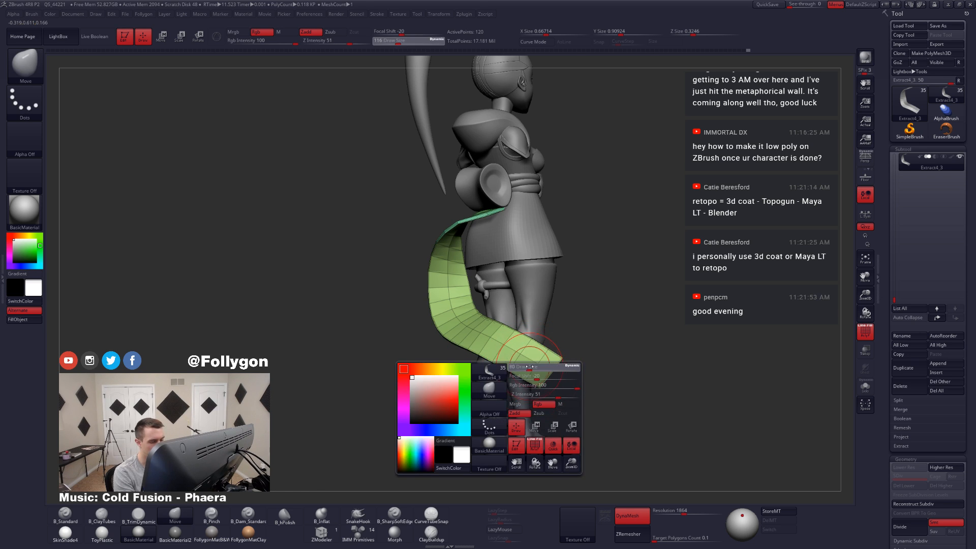
{"action": "key", "text": "shift+f"}
{"action": "mouse_move", "coordinate": [505, 376]}
{"action": "right_mouse_down"}
{"action": "mouse_move", "coordinate": [544, 376]}
{"action": "mouse_move", "coordinate": [541, 364]}
{"action": "mouse_move", "coordinate": [554, 356]}
{"action": "mouse_move", "coordinate": [533, 317]}
{"action": "mouse_move", "coordinate": [524, 340]}
{"action": "mouse_move", "coordinate": [532, 351]}
{"action": "right_mouse_up"}
{"action": "key", "text": "d"}
{"action": "key", "text": "alt+s"}
{"action": "key", "text": "alt+s"}
{"action": "left_click_drag", "start_coordinate": [532, 350], "coordinate": [533, 362], "text": "shift"}
{"action": "right_click_drag", "start_coordinate": [532, 362], "coordinate": [512, 338]}
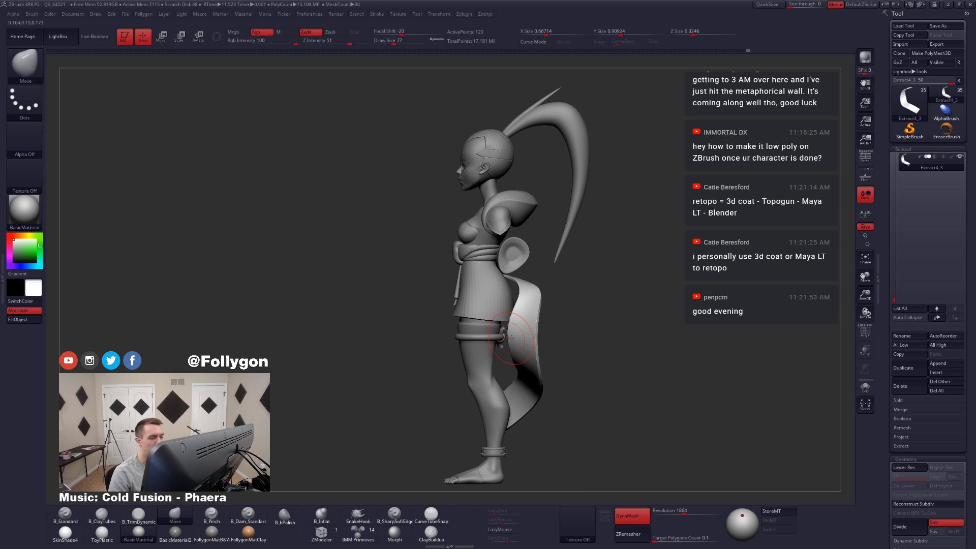
{"action": "mouse_move", "coordinate": [520, 313]}
{"action": "right_mouse_down"}
{"action": "mouse_move", "coordinate": [495, 310]}
{"action": "mouse_move", "coordinate": [501, 321]}
{"action": "mouse_move", "coordinate": [568, 317]}
{"action": "mouse_move", "coordinate": [523, 340]}
{"action": "mouse_move", "coordinate": [544, 329]}
{"action": "mouse_move", "coordinate": [492, 333]}
{"action": "mouse_move", "coordinate": [518, 347]}
{"action": "mouse_move", "coordinate": [482, 348]}
{"action": "right_mouse_up"}
Step: Isolate the ribbon with wireframe, mask around its upper end, and place a transpose move line across that end
{"action": "key", "text": "alt+s"}
{"action": "key", "text": "shift+f"}
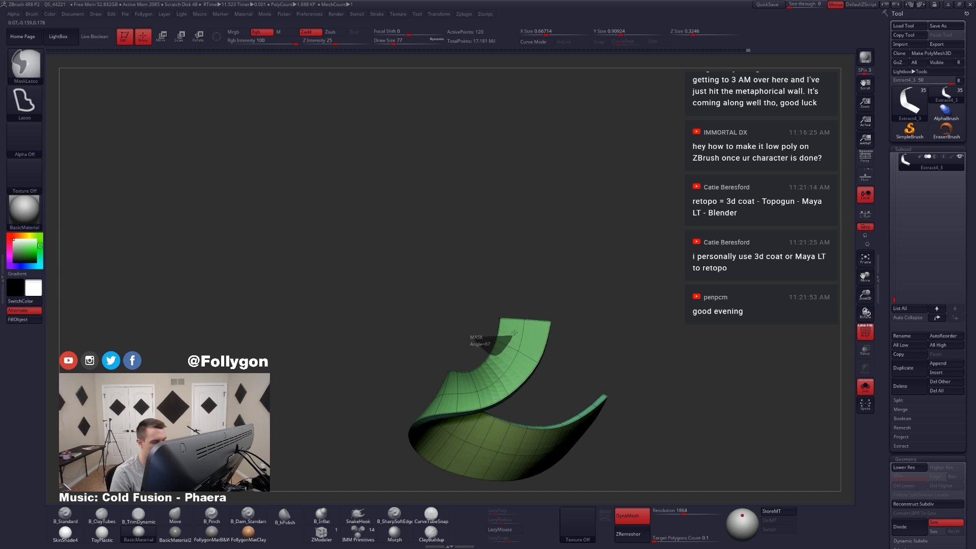
{"action": "left_click_drag", "start_coordinate": [514, 333], "coordinate": [501, 276], "text": "ctrl+alt"}
{"action": "mouse_move", "coordinate": [506, 305]}
{"action": "right_mouse_down"}
{"action": "mouse_move", "coordinate": [511, 348]}
{"action": "mouse_move", "coordinate": [529, 348]}
{"action": "right_mouse_up"}
{"action": "key", "text": "w"}
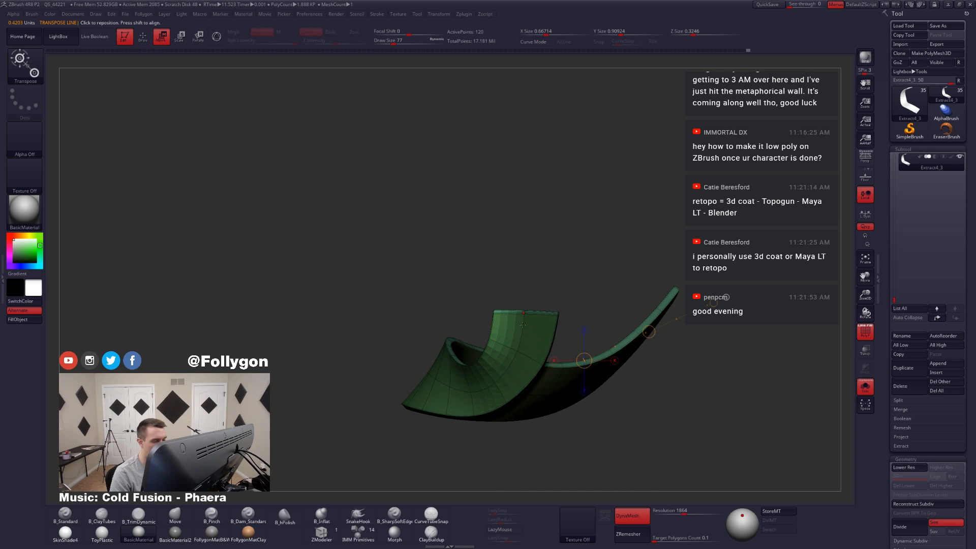
{"action": "left_click_drag", "start_coordinate": [523, 324], "coordinate": [587, 320]}
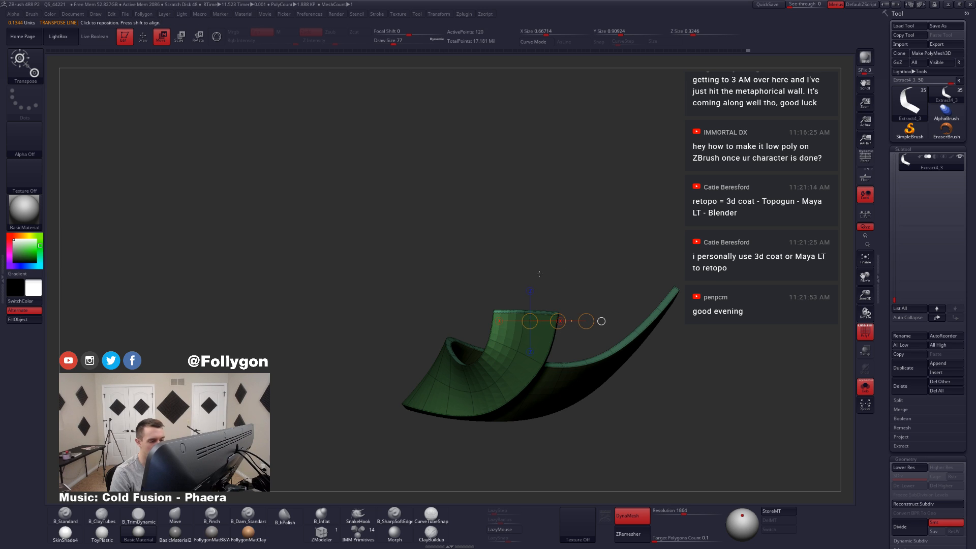
{"action": "mouse_move", "coordinate": [548, 288]}
{"action": "right_mouse_down", "text": "ctrl"}
{"action": "mouse_move", "coordinate": [557, 317]}
{"action": "mouse_move", "coordinate": [554, 283]}
{"action": "right_mouse_up", "text": "ctrl"}
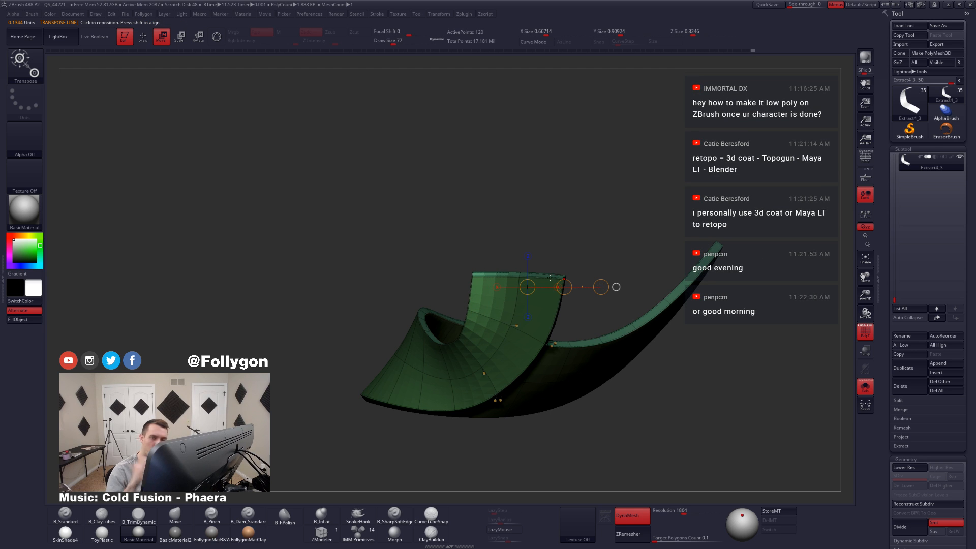
Step: Set the draw size to 35 and adjust the ribbon's upper end edge with a transpose move line
{"action": "key", "text": "q"}
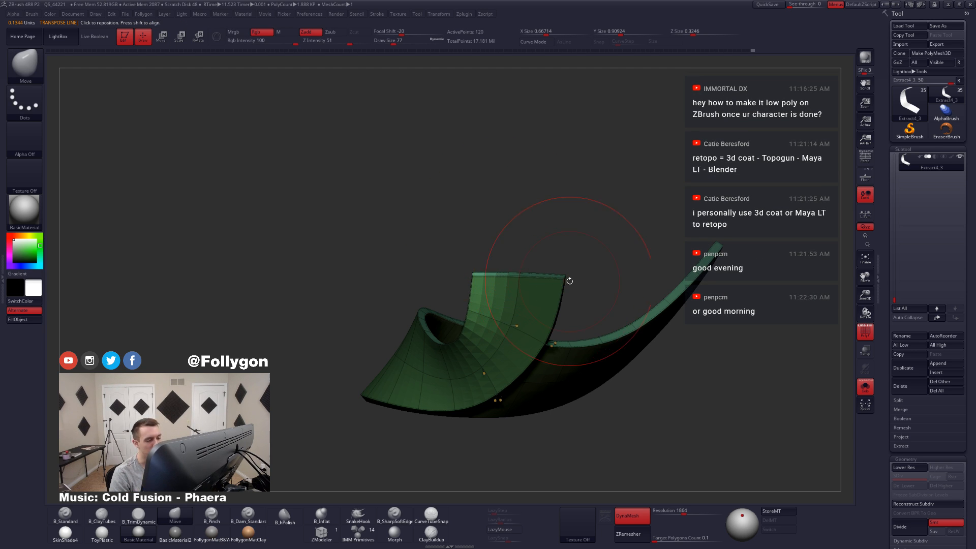
{"action": "key", "text": "space"}
{"action": "mouse_move", "coordinate": [573, 245]}
{"action": "left_mouse_down"}
{"action": "mouse_move", "coordinate": [539, 257]}
{"action": "mouse_move", "coordinate": [609, 252]}
{"action": "left_mouse_up"}
{"action": "left_click", "coordinate": [606, 264], "text": "ctrl"}
{"action": "key", "text": "w"}
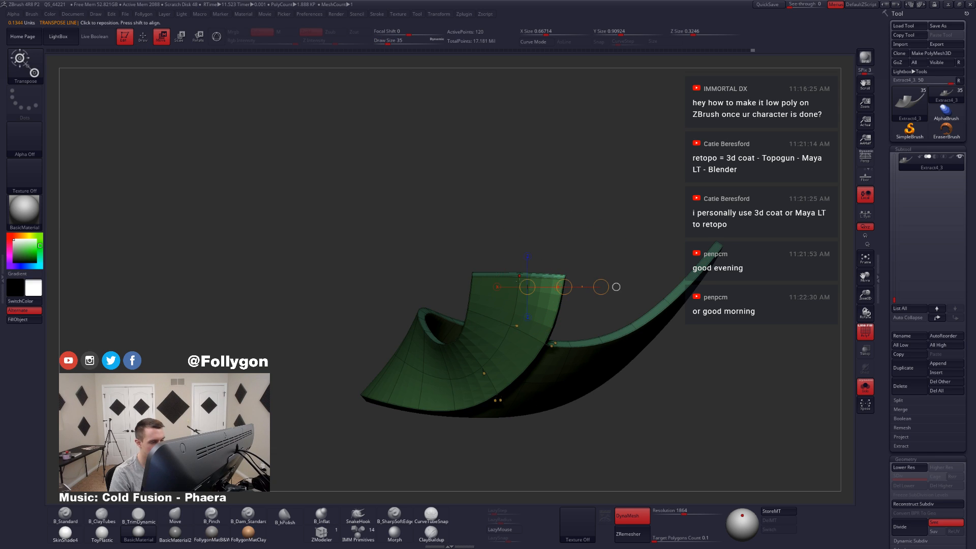
{"action": "mouse_move", "coordinate": [519, 277]}
{"action": "left_mouse_down", "text": "shift"}
{"action": "mouse_move", "coordinate": [567, 276]}
{"action": "mouse_move", "coordinate": [545, 278]}
{"action": "left_mouse_up", "text": "shift"}
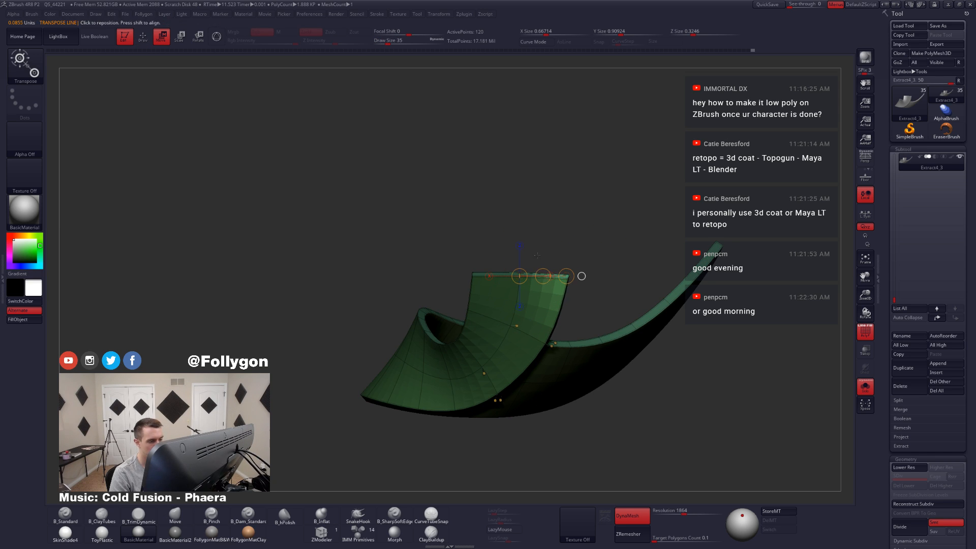
{"action": "key", "text": "q"}
{"action": "left_click_drag", "start_coordinate": [569, 224], "coordinate": [590, 232], "text": "ctrl"}
{"action": "mouse_move", "coordinate": [590, 232]}
{"action": "right_mouse_down", "text": "ctrl"}
{"action": "mouse_move", "coordinate": [536, 273]}
{"action": "mouse_move", "coordinate": [529, 256]}
{"action": "right_mouse_up", "text": "ctrl"}
{"action": "key", "text": "shift+f"}
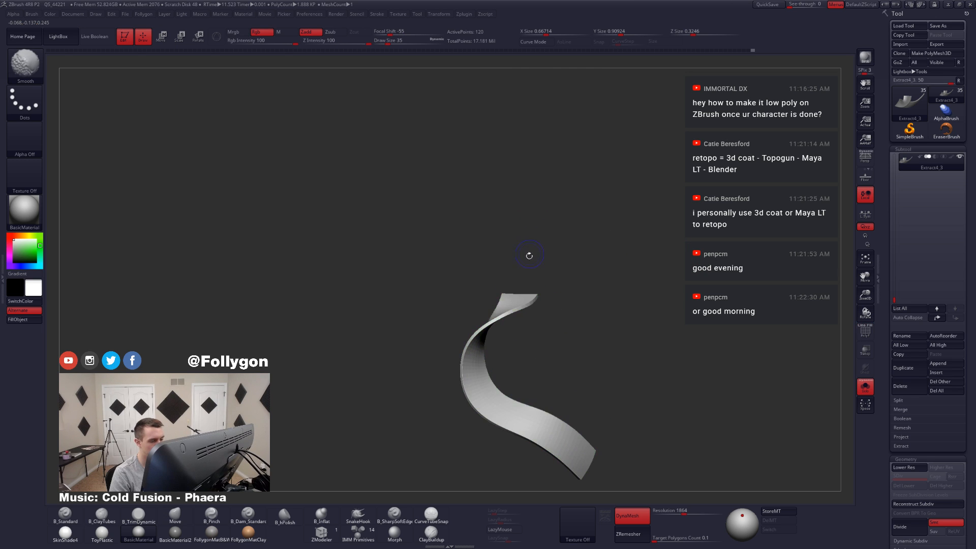
Step: Show the character, set the Move brush's draw size to 177, and adjust the ribbon's overall flow against the side view
{"action": "key", "text": "alt+s"}
{"action": "mouse_move", "coordinate": [497, 366]}
{"action": "right_mouse_down"}
{"action": "mouse_move", "coordinate": [554, 351]}
{"action": "mouse_move", "coordinate": [543, 335]}
{"action": "mouse_move", "coordinate": [563, 310]}
{"action": "mouse_move", "coordinate": [542, 328]}
{"action": "right_mouse_up"}
{"action": "key", "text": "space"}
{"action": "left_click_drag", "start_coordinate": [538, 331], "coordinate": [553, 332]}
{"action": "left_click", "coordinate": [541, 351], "text": "alt"}
{"action": "right_click_drag", "start_coordinate": [550, 342], "coordinate": [535, 316], "text": "ctrl"}
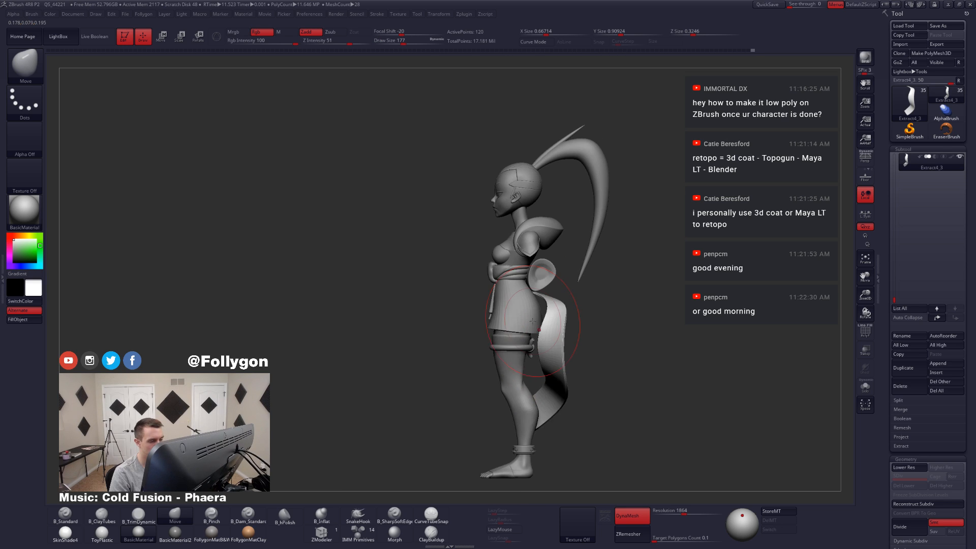
Step: Reduce the Move brush's draw size to 97 and refine how the ribbon falls behind the character's legs
{"action": "key", "text": "space"}
{"action": "left_click_drag", "start_coordinate": [533, 320], "coordinate": [518, 319]}
{"action": "right_click_drag", "start_coordinate": [513, 342], "coordinate": [515, 308]}
{"action": "mouse_move", "coordinate": [514, 308]}
{"action": "right_mouse_down"}
{"action": "mouse_move", "coordinate": [548, 309]}
{"action": "mouse_move", "coordinate": [494, 256]}
{"action": "right_mouse_up"}
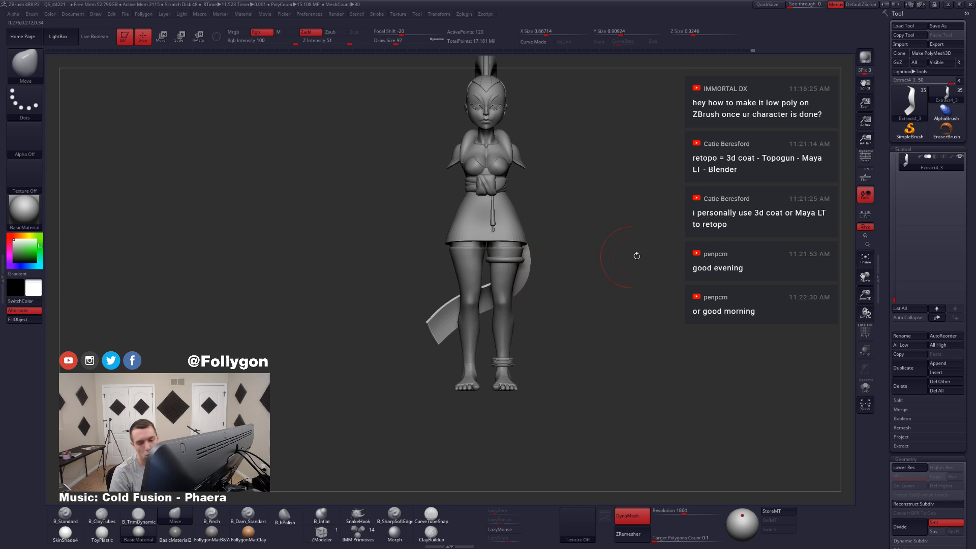
{"action": "left_click_drag", "start_coordinate": [895, 300], "coordinate": [895, 284]}
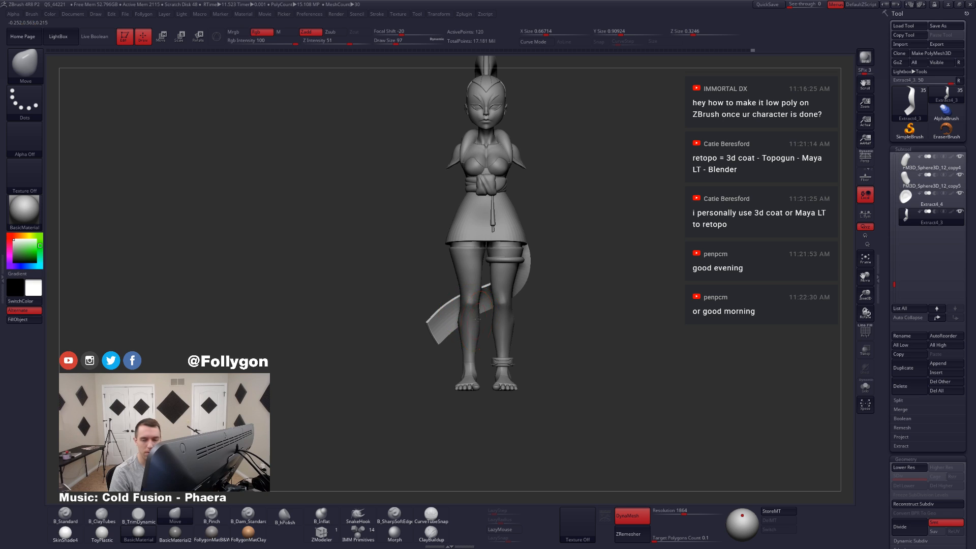
Step: Isolate the ribbon with wireframe, reshape its lower tail with the Move brush, and set the draw size to 104
{"action": "mouse_move", "coordinate": [478, 319]}
{"action": "right_mouse_down", "text": "alt"}
{"action": "mouse_move", "coordinate": [499, 293]}
{"action": "mouse_move", "coordinate": [463, 334]}
{"action": "mouse_move", "coordinate": [484, 325]}
{"action": "right_mouse_up", "text": "alt"}
{"action": "key", "text": "shift+f"}
{"action": "key", "text": "alt+s"}
{"action": "key", "text": "space"}
{"action": "left_click_drag", "start_coordinate": [495, 303], "coordinate": [491, 303]}
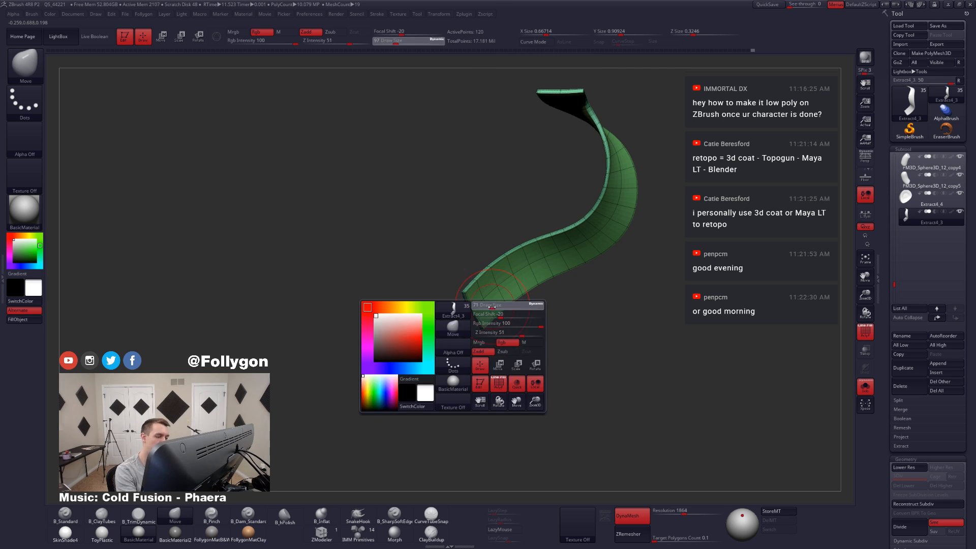
{"action": "right_click_drag", "start_coordinate": [487, 321], "coordinate": [461, 327]}
{"action": "key", "text": "space"}
{"action": "left_click_drag", "start_coordinate": [471, 315], "coordinate": [477, 316]}
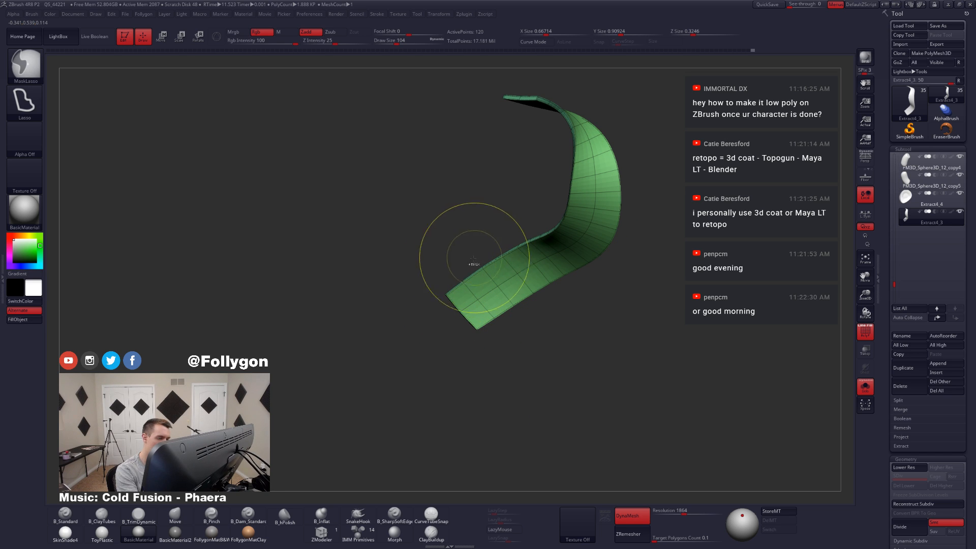
Step: Mask off everything but the ribbon's lower tail and rotate the tail end with a transpose line
{"action": "mouse_move", "coordinate": [469, 264]}
{"action": "left_mouse_down", "text": "ctrl"}
{"action": "mouse_move", "coordinate": [523, 346]}
{"action": "mouse_move", "coordinate": [432, 328]}
{"action": "left_mouse_up", "text": "ctrl"}
{"action": "left_click", "coordinate": [410, 312], "text": "ctrl"}
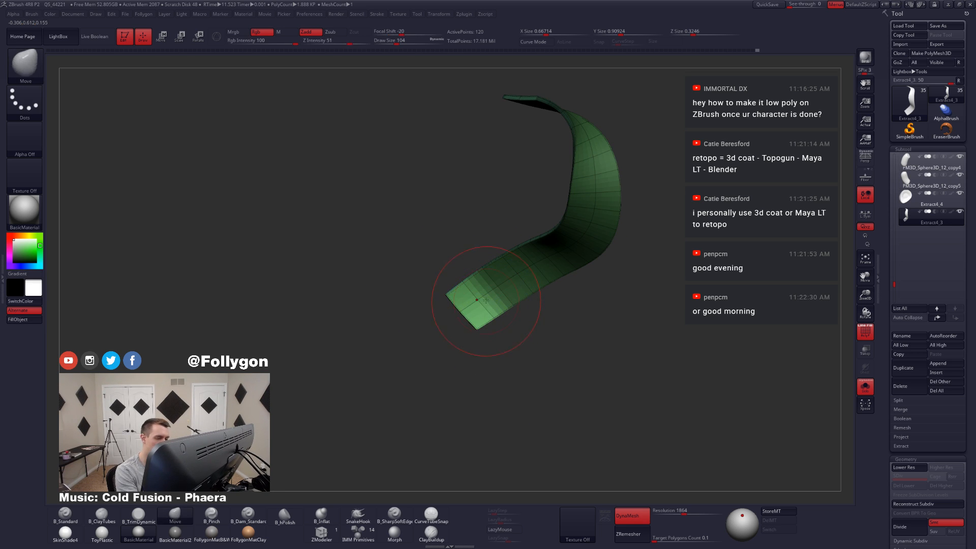
{"action": "key", "text": "r"}
{"action": "left_click_drag", "start_coordinate": [498, 286], "coordinate": [418, 357]}
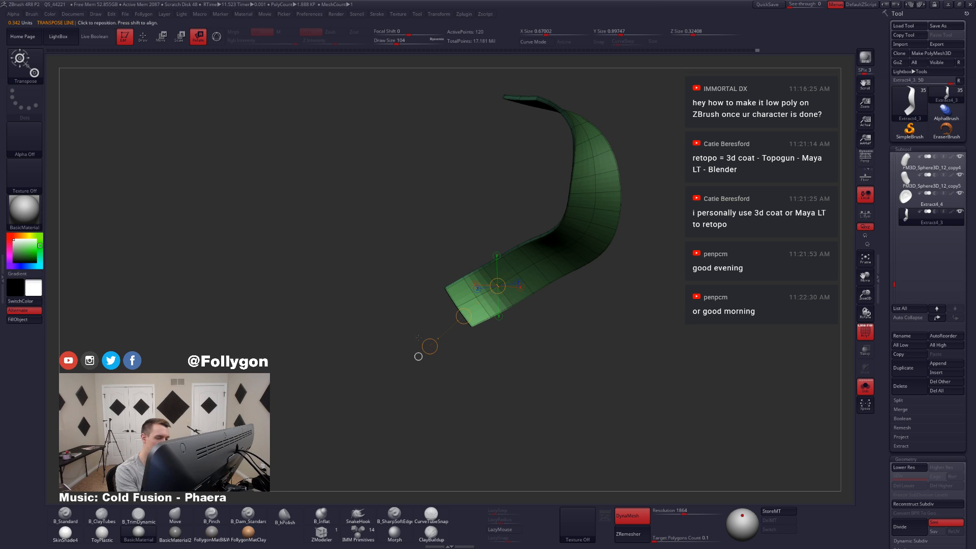
{"action": "key", "text": "q"}
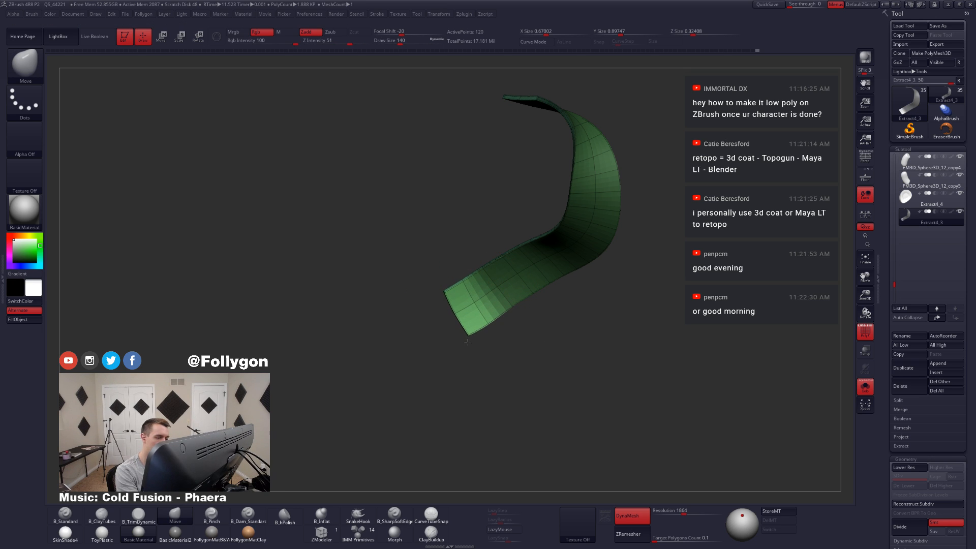
Step: Clear the mask and pull the corners of the ribbon's tail outward with the Move brush at draw size 87
{"action": "left_click_drag", "start_coordinate": [471, 342], "coordinate": [485, 355], "text": "ctrl"}
{"action": "left_click_drag", "start_coordinate": [475, 331], "coordinate": [473, 341]}
{"action": "left_click_drag", "start_coordinate": [447, 298], "coordinate": [442, 303]}
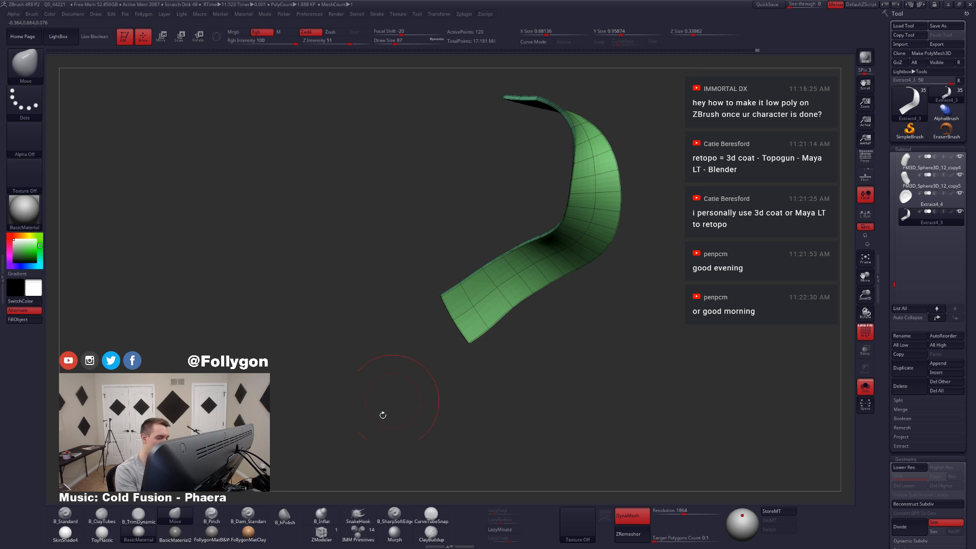
Step: Set ZModeler's edge action to Delete with EdgeLoop Complete and remove surplus cross loops near the ribbon's tail
{"action": "left_click", "coordinate": [321, 532]}
{"action": "mouse_move", "coordinate": [512, 346]}
{"action": "left_mouse_down"}
{"action": "mouse_move", "coordinate": [543, 314]}
{"action": "mouse_move", "coordinate": [465, 327]}
{"action": "mouse_move", "coordinate": [436, 349]}
{"action": "left_mouse_up"}
{"action": "key", "text": "space"}
{"action": "left_click", "coordinate": [418, 383]}
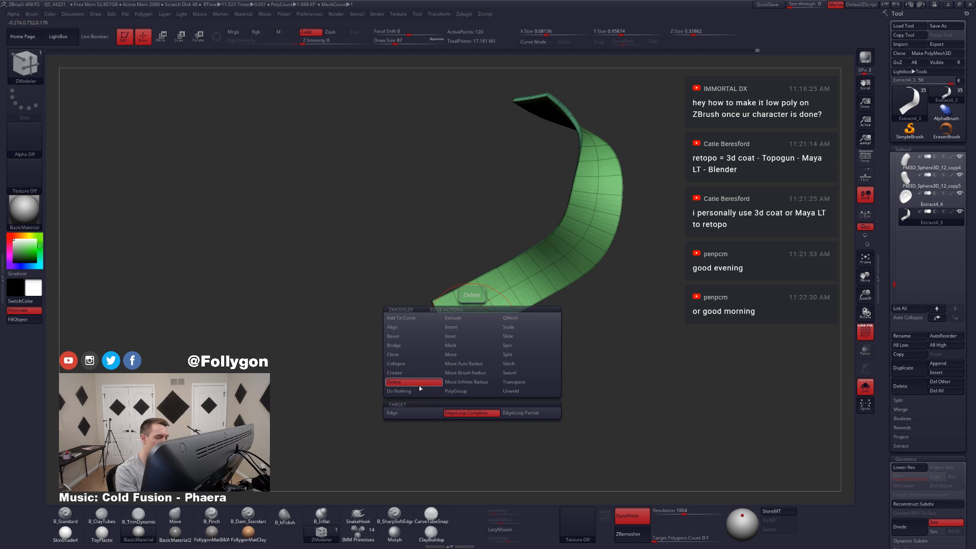
{"action": "left_click", "coordinate": [469, 326]}
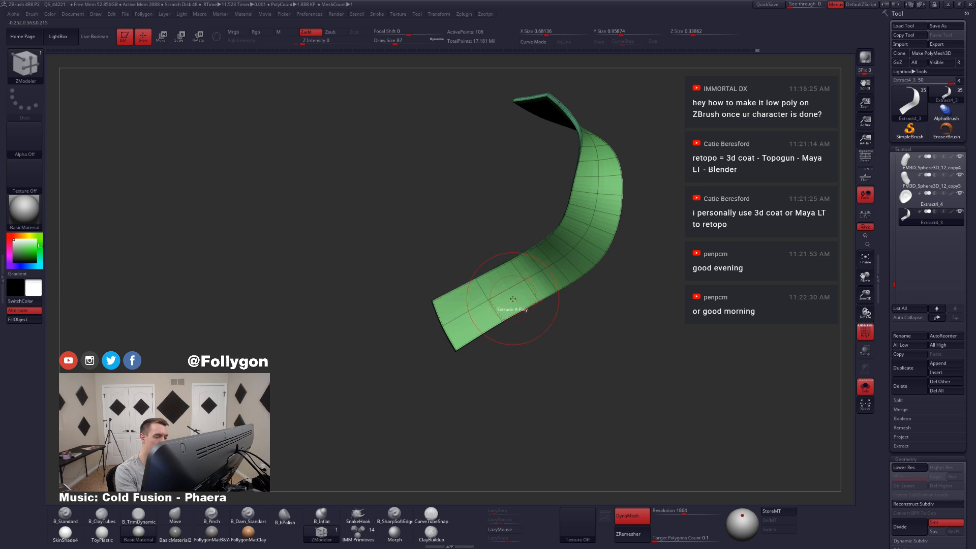
{"action": "left_click", "coordinate": [529, 314]}
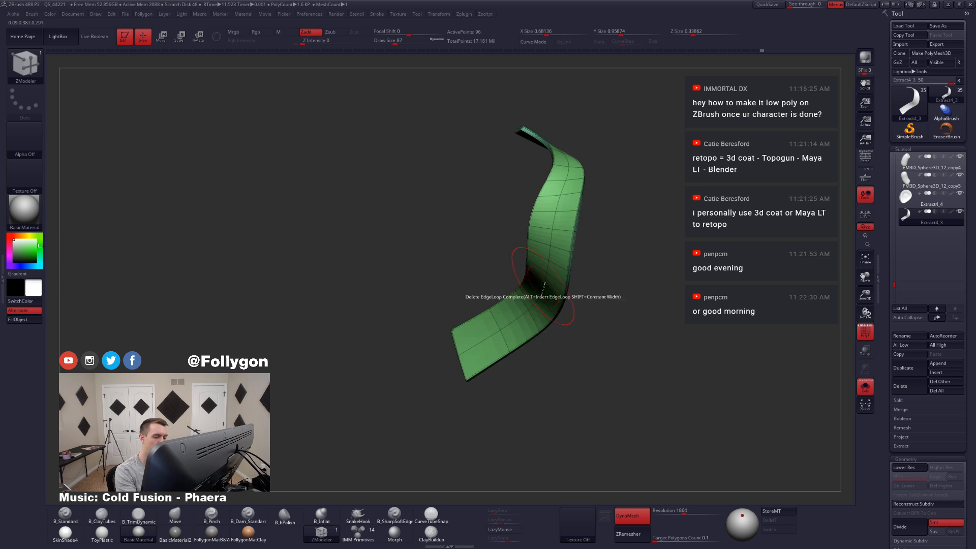
Step: Delete more cross edge loops along the ribbon's middle and upper curve, undoing one unwanted deletion
{"action": "left_click", "coordinate": [541, 296]}
{"action": "mouse_move", "coordinate": [542, 296]}
{"action": "right_mouse_down"}
{"action": "mouse_move", "coordinate": [540, 278]}
{"action": "mouse_move", "coordinate": [535, 333]}
{"action": "mouse_move", "coordinate": [539, 324]}
{"action": "right_mouse_up"}
{"action": "left_click", "coordinate": [542, 276]}
{"action": "left_click", "coordinate": [537, 294]}
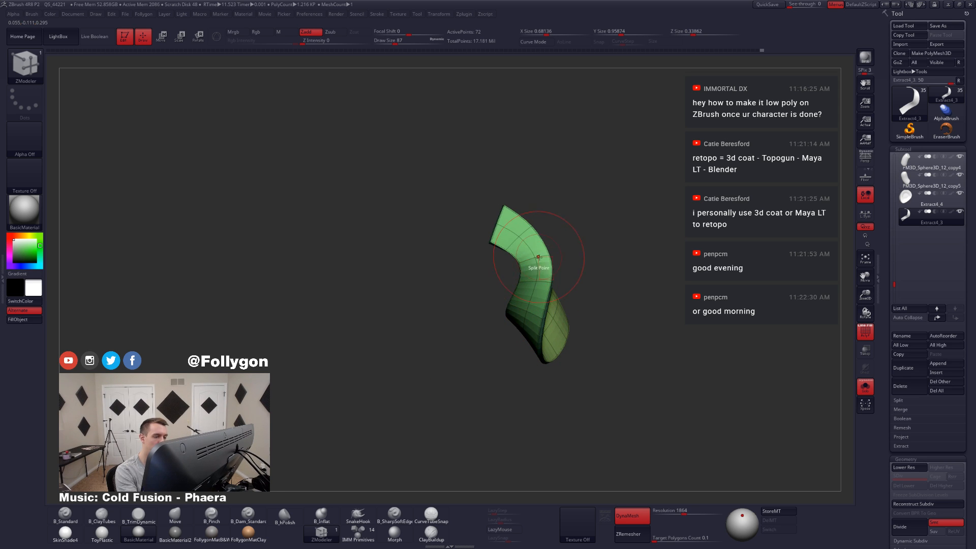
{"action": "left_click", "coordinate": [537, 265]}
{"action": "key", "text": "ctrl+z"}
{"action": "left_click", "coordinate": [543, 256]}
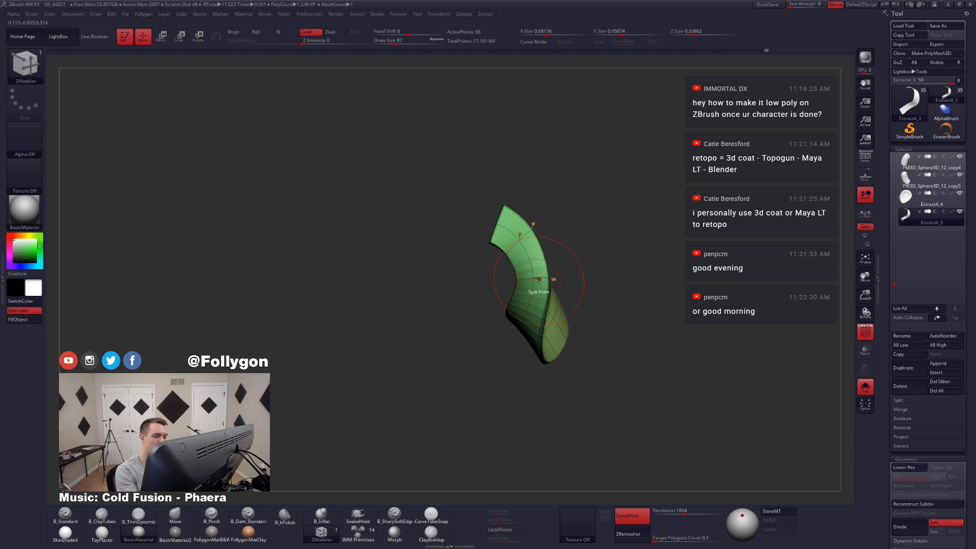
Step: Show the full character and examine the simplified ribbon's flow from the side and front
{"action": "right_click_drag", "start_coordinate": [528, 282], "coordinate": [556, 346]}
{"action": "key", "text": "shift+f"}
{"action": "key", "text": "alt+s"}
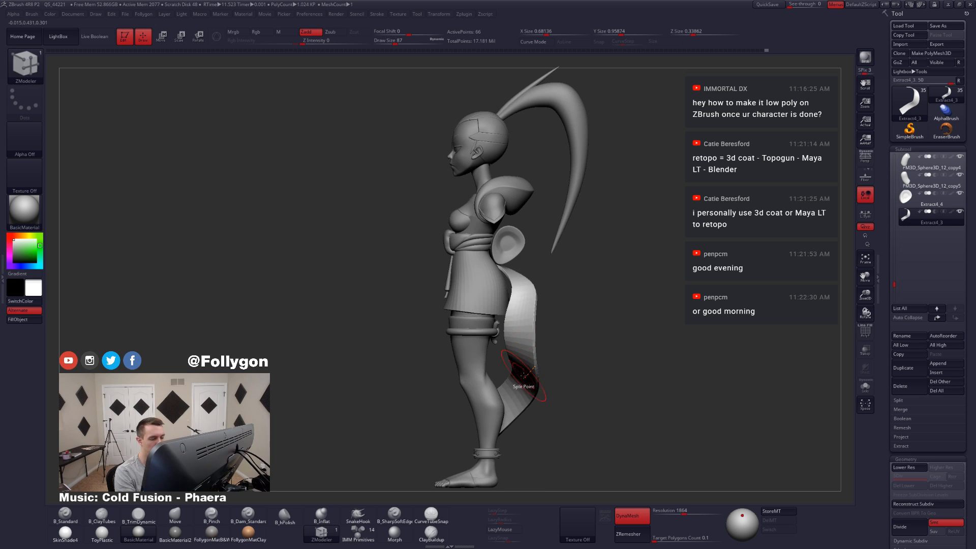
{"action": "right_click_drag", "start_coordinate": [526, 388], "coordinate": [581, 326], "text": "alt"}
{"action": "right_click_drag", "start_coordinate": [514, 356], "coordinate": [706, 354]}
{"action": "right_click_drag", "start_coordinate": [580, 363], "coordinate": [536, 318], "text": "shift"}
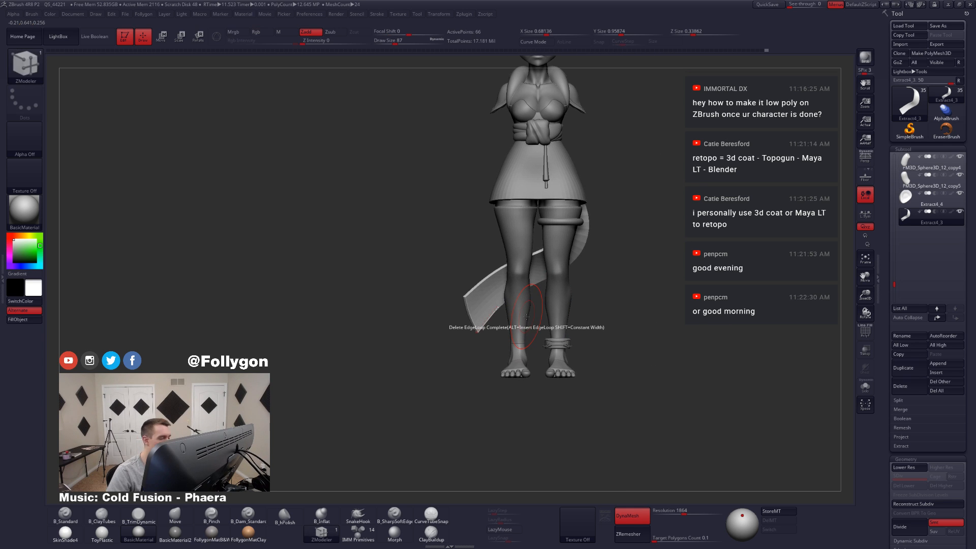
{"action": "key", "text": "shift+f"}
{"action": "key", "text": "shift+f"}
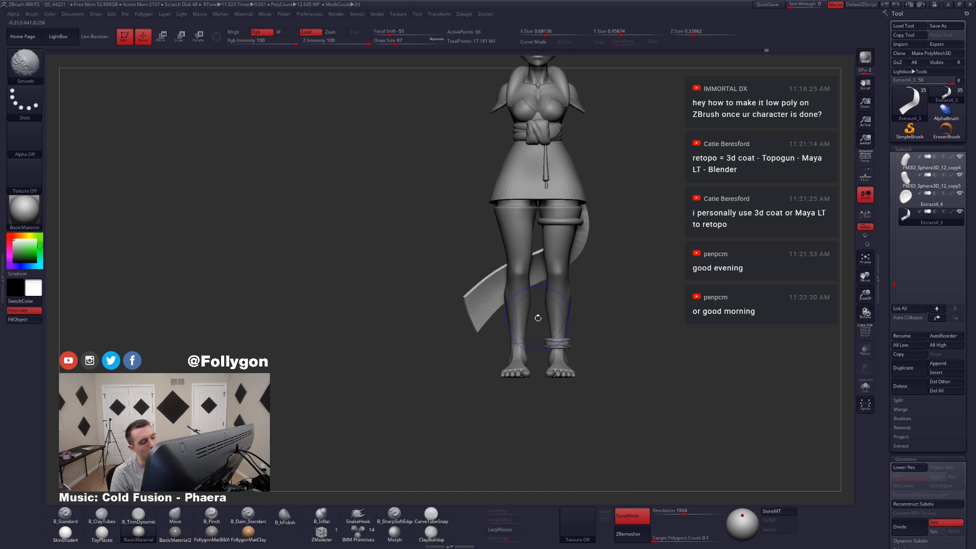
Step: Switch to the Move brush, isolate the ribbon, and adjust the edge of its lower tail
{"action": "key", "text": "b"}
{"action": "key", "text": "m"}
{"action": "key", "text": "v"}
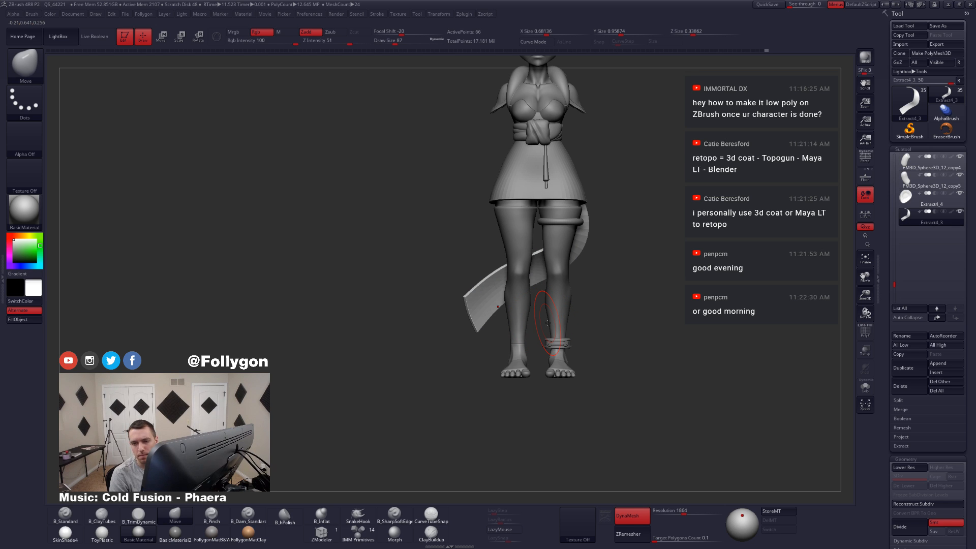
{"action": "key", "text": "shift+alt+s"}
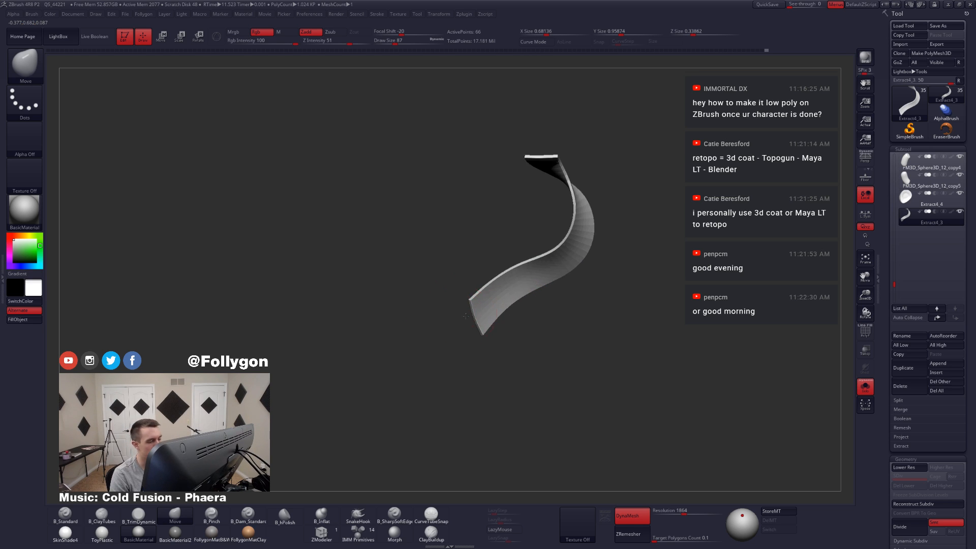
{"action": "right_click_drag", "start_coordinate": [497, 327], "coordinate": [499, 311], "text": "ctrl"}
Step: At the lowest subdivision level, bevel the ribbon's complete centre edge loop with ZModeler into a narrow strip
{"action": "key", "text": "shift+f"}
{"action": "key", "text": "shift+d"}
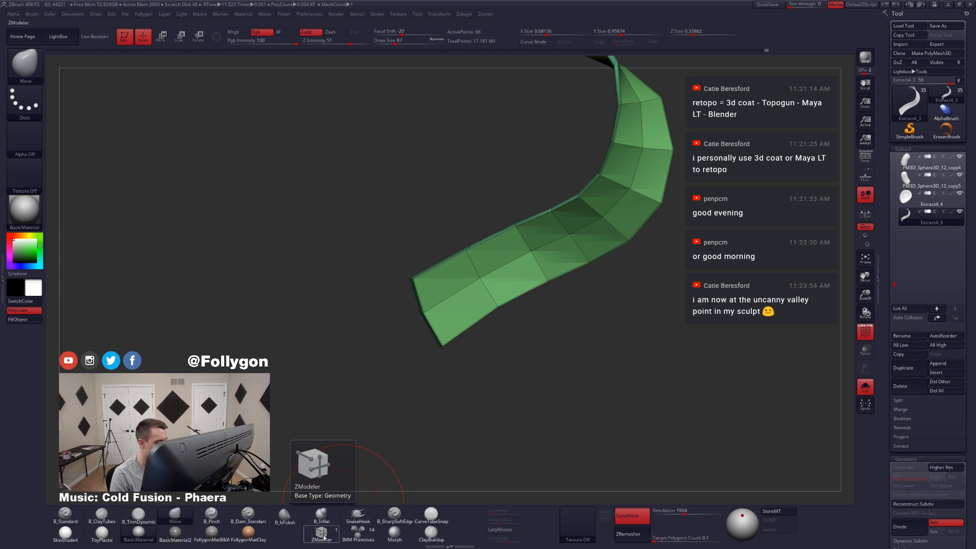
{"action": "left_click", "coordinate": [322, 534]}
{"action": "right_click_drag", "start_coordinate": [440, 303], "coordinate": [473, 340], "text": "ctrl"}
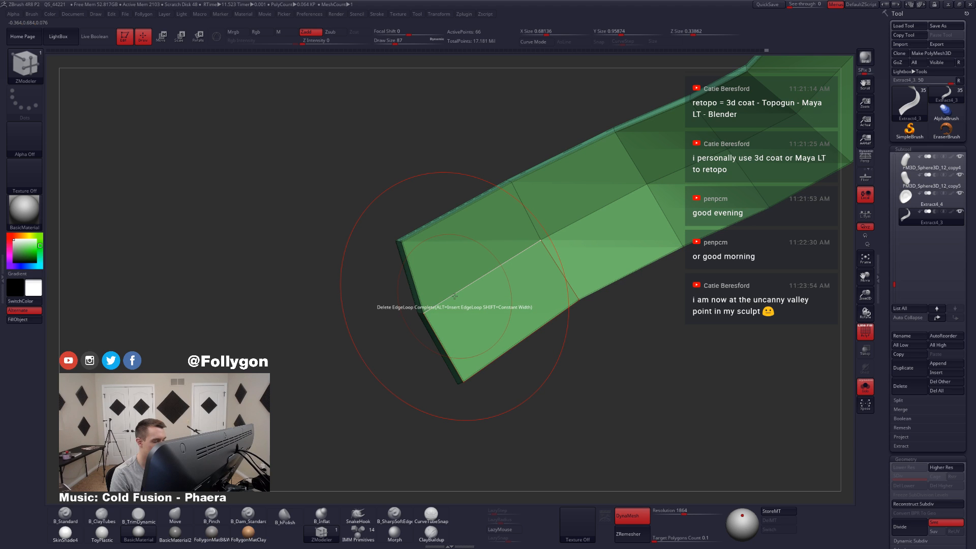
{"action": "key", "text": "space"}
{"action": "left_click", "coordinate": [381, 314]}
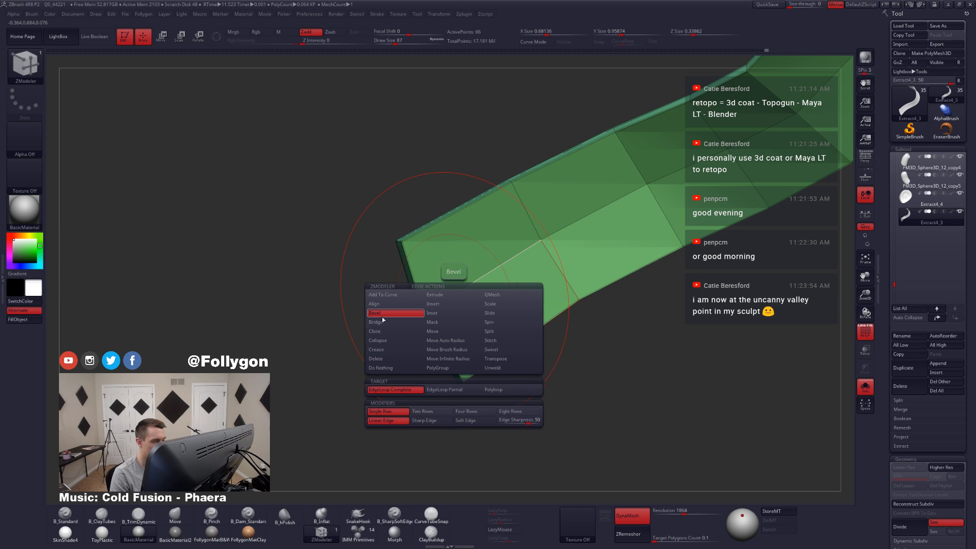
{"action": "right_click_drag", "start_coordinate": [440, 288], "coordinate": [457, 305], "text": "ctrl"}
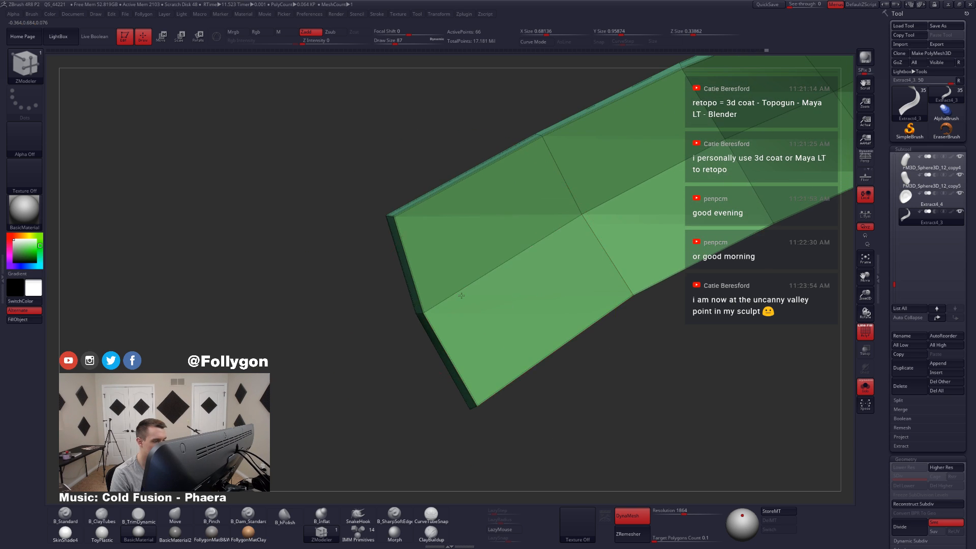
{"action": "left_click_drag", "start_coordinate": [456, 304], "coordinate": [464, 297]}
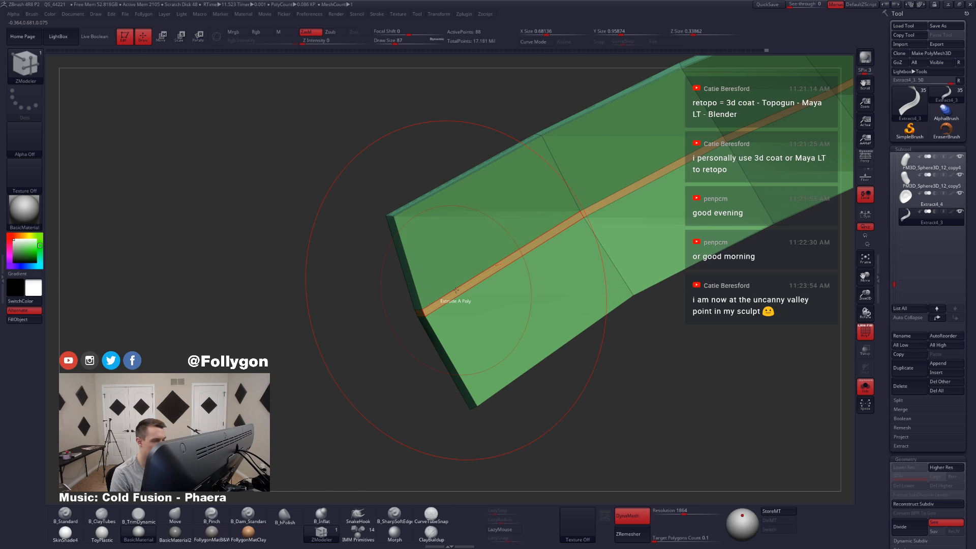
Step: Extrude the narrow centre strip inward as a Polyloop to form a groove, and check it at the higher subdivision level
{"action": "right_click_drag", "start_coordinate": [456, 291], "coordinate": [512, 328], "text": "ctrl"}
{"action": "key", "text": "space"}
{"action": "left_click", "coordinate": [533, 375]}
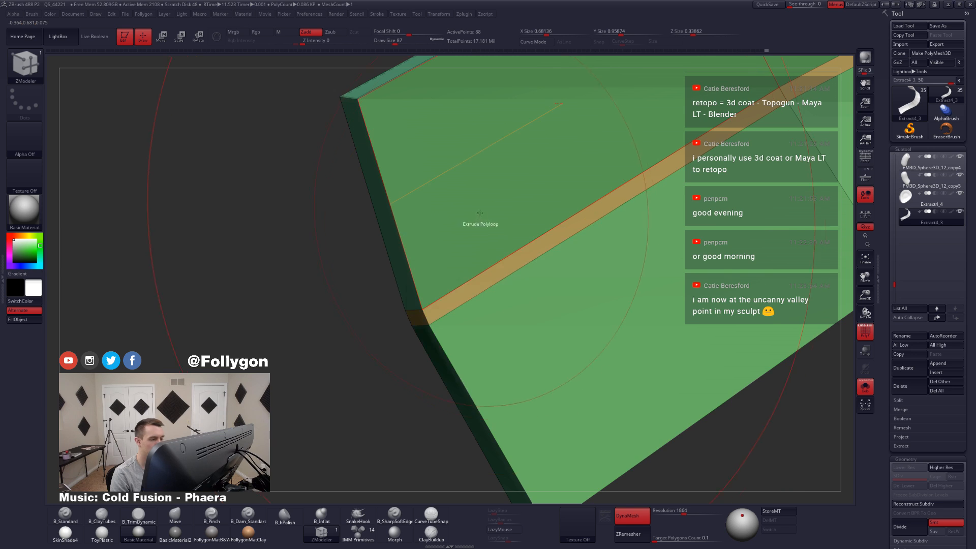
{"action": "right_click_drag", "start_coordinate": [415, 209], "coordinate": [464, 258]}
{"action": "left_click_drag", "start_coordinate": [462, 256], "coordinate": [456, 254]}
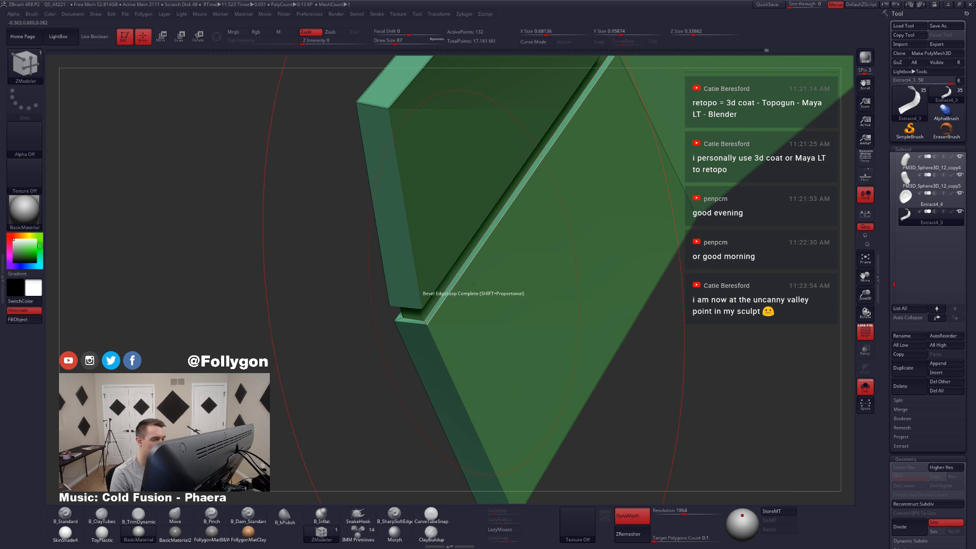
{"action": "key", "text": "d"}
{"action": "right_click_drag", "start_coordinate": [479, 294], "coordinate": [359, 257], "text": "ctrl"}
{"action": "key", "text": "shift+f"}
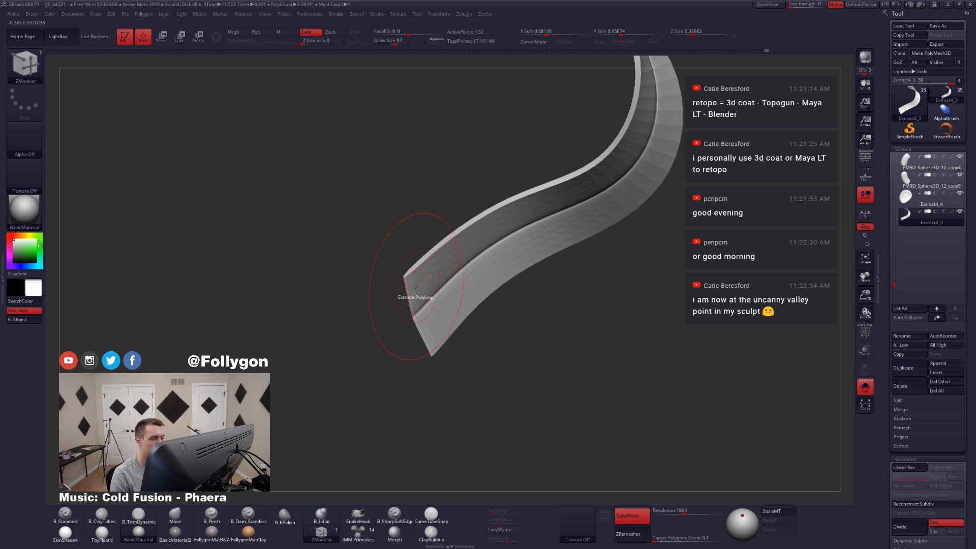
Step: Set ZModeler's edge action to Crease with EdgeLoop Complete and crease the edges around the ribbon's tail end
{"action": "key", "text": "shift+d"}
{"action": "right_click_drag", "start_coordinate": [432, 300], "coordinate": [447, 345], "text": "alt"}
{"action": "key", "text": "shift+f"}
{"action": "key", "text": "space"}
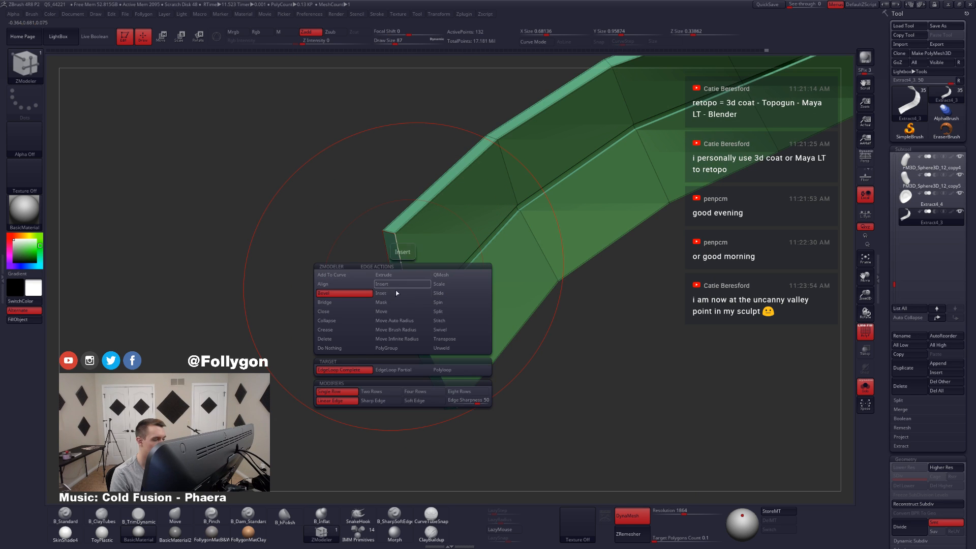
{"action": "left_click", "coordinate": [331, 334]}
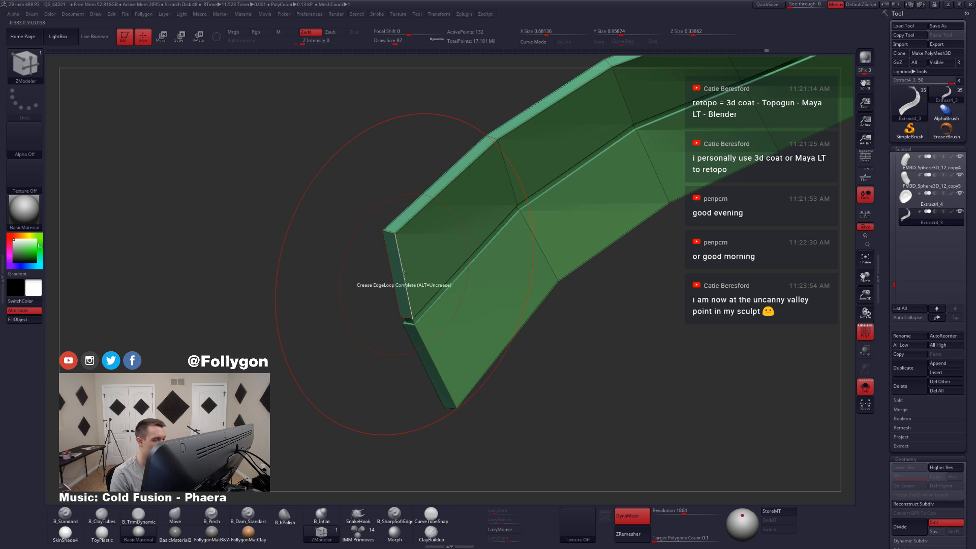
{"action": "key", "text": "d"}
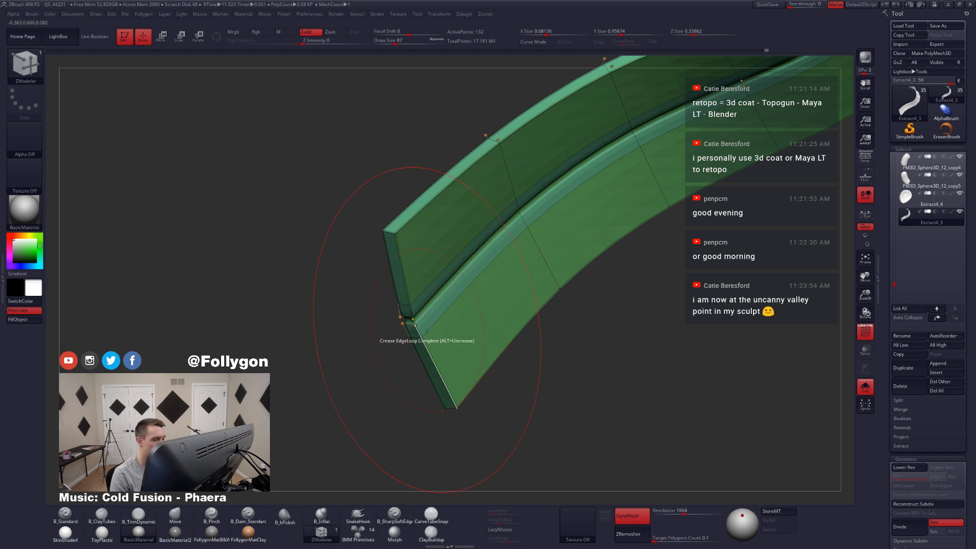
Step: Crease the complete edge loops bordering the centre groove at the ribbon's upper end, checking the smoothed result
{"action": "right_click_drag", "start_coordinate": [437, 339], "coordinate": [544, 442]}
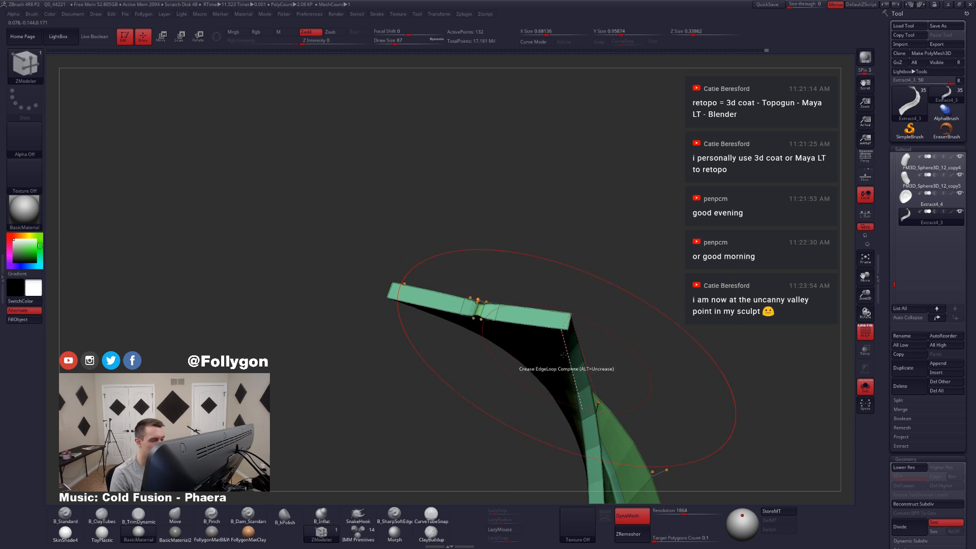
{"action": "key", "text": "shift+d"}
{"action": "right_click_drag", "start_coordinate": [487, 317], "coordinate": [496, 382]}
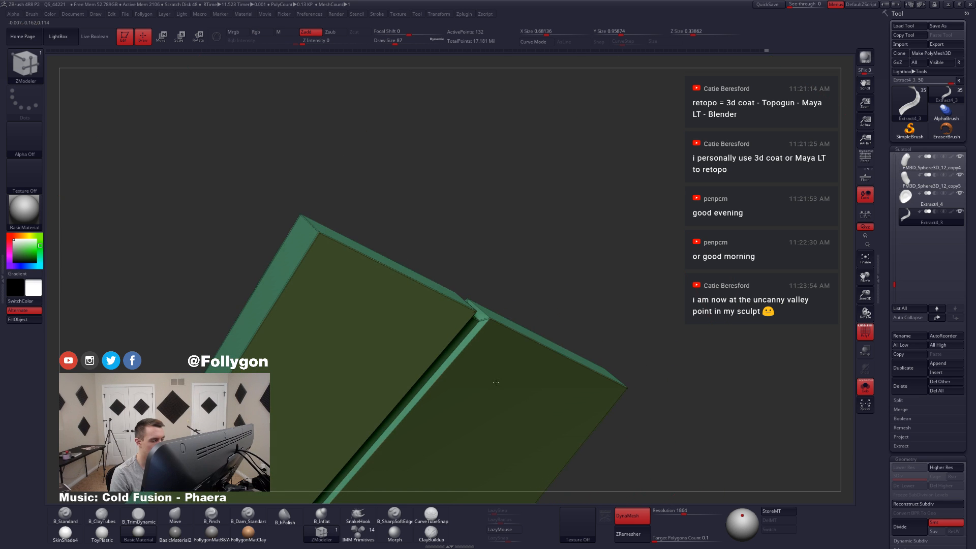
{"action": "left_click", "coordinate": [467, 336]}
{"action": "key", "text": "d"}
{"action": "mouse_move", "coordinate": [455, 291]}
{"action": "right_mouse_down"}
{"action": "mouse_move", "coordinate": [468, 298]}
{"action": "mouse_move", "coordinate": [452, 320]}
{"action": "right_mouse_up"}
{"action": "key", "text": "shift+d"}
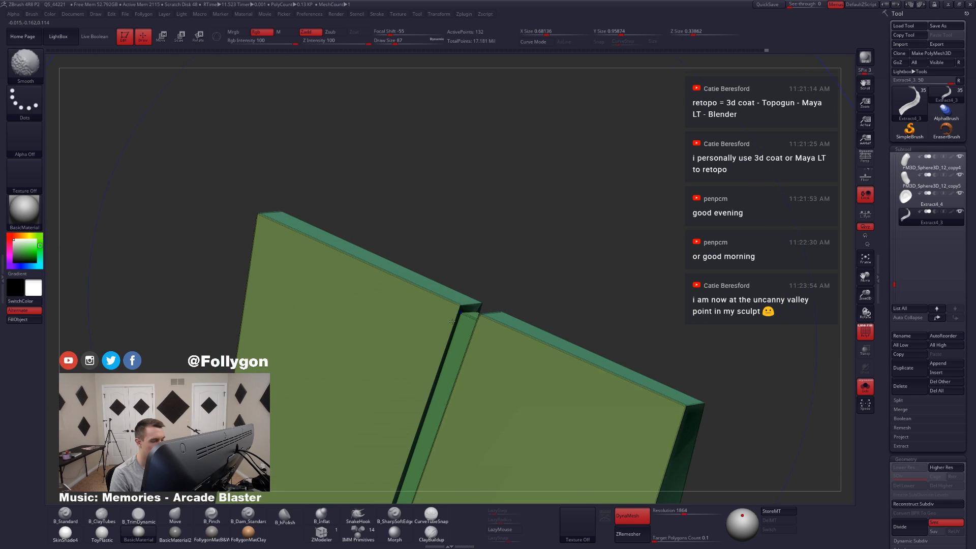
{"action": "left_click", "coordinate": [455, 327]}
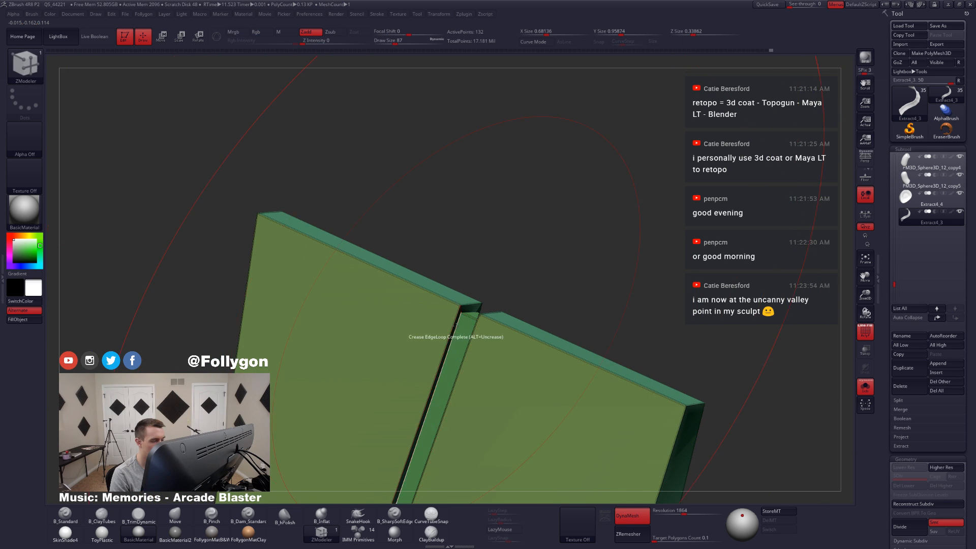
{"action": "key", "text": "d"}
{"action": "mouse_move", "coordinate": [460, 328]}
{"action": "right_mouse_down", "text": "alt"}
{"action": "mouse_move", "coordinate": [452, 324]}
{"action": "mouse_move", "coordinate": [456, 390]}
{"action": "mouse_move", "coordinate": [414, 336]}
{"action": "mouse_move", "coordinate": [443, 284]}
{"action": "mouse_move", "coordinate": [460, 326]}
{"action": "mouse_move", "coordinate": [457, 366]}
{"action": "mouse_move", "coordinate": [497, 351]}
{"action": "mouse_move", "coordinate": [448, 366]}
{"action": "mouse_move", "coordinate": [422, 344]}
{"action": "mouse_move", "coordinate": [431, 277]}
{"action": "mouse_move", "coordinate": [441, 375]}
{"action": "mouse_move", "coordinate": [448, 362]}
{"action": "mouse_move", "coordinate": [437, 359]}
{"action": "right_mouse_up", "text": "alt"}
Step: Show the character without wireframe, set the Move brush's draw size to 71, and adjust the grooved tail's end
{"action": "key", "text": "shift+f"}
{"action": "key", "text": "shift+s"}
{"action": "key", "text": "b"}
{"action": "key", "text": "m"}
{"action": "key", "text": "v"}
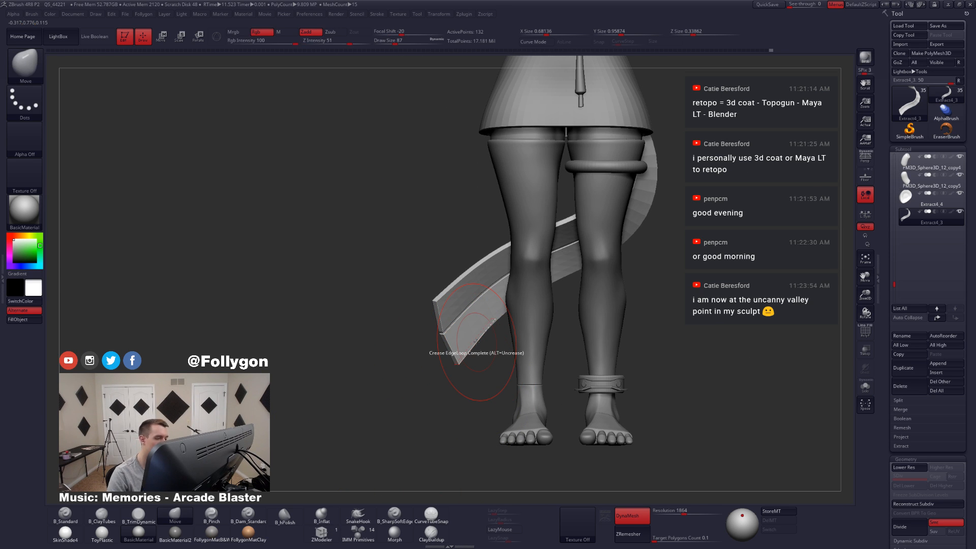
{"action": "key", "text": "space"}
{"action": "left_click_drag", "start_coordinate": [459, 344], "coordinate": [454, 343]}
{"action": "right_click_drag", "start_coordinate": [461, 334], "coordinate": [451, 340]}
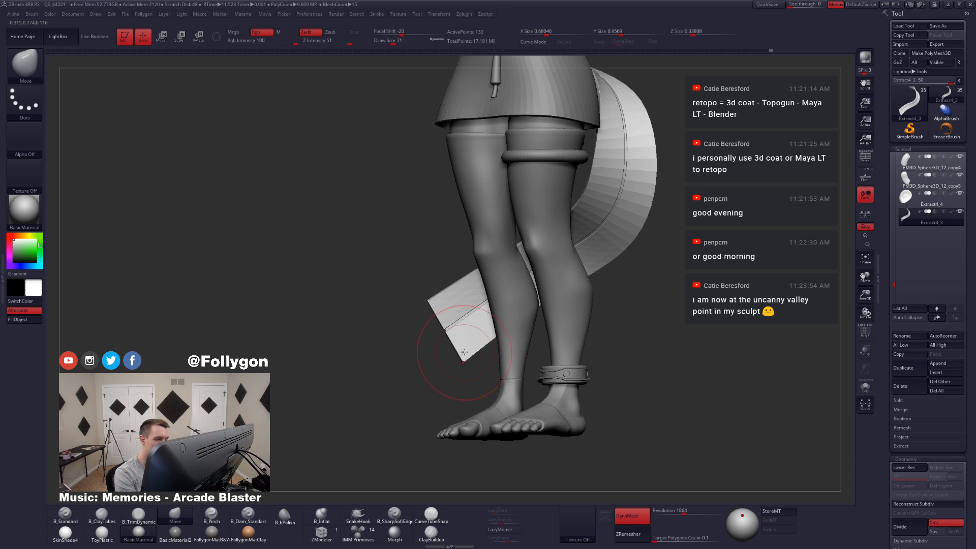
Step: Set the Move brush's draw size to 101 and lengthen the ribbon's tail, comparing it against the whole character
{"action": "key", "text": "space"}
{"action": "left_click_drag", "start_coordinate": [459, 351], "coordinate": [464, 367]}
{"action": "right_click_drag", "start_coordinate": [463, 368], "coordinate": [455, 388]}
{"action": "key", "text": "alt+s"}
{"action": "right_click_drag", "start_coordinate": [524, 341], "coordinate": [502, 351]}
{"action": "key", "text": "alt+s"}
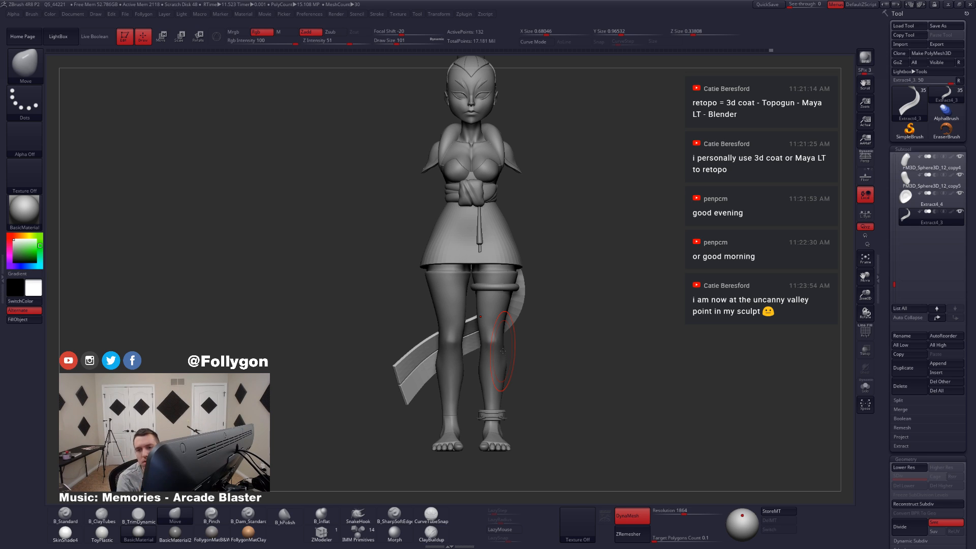
{"action": "key", "text": "alt+s"}
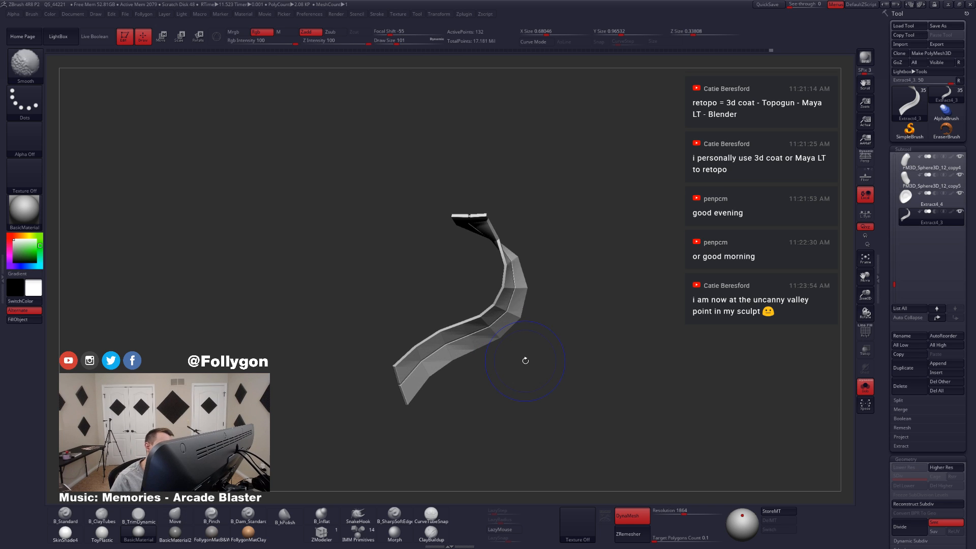
Step: Subdivide the ribbon up to level 7 and check its smoothed shape against the whole character from the sides and front
{"action": "key", "text": "ctrl+d"}
{"action": "key", "text": "ctrl+d"}
{"action": "key", "text": "ctrl+d"}
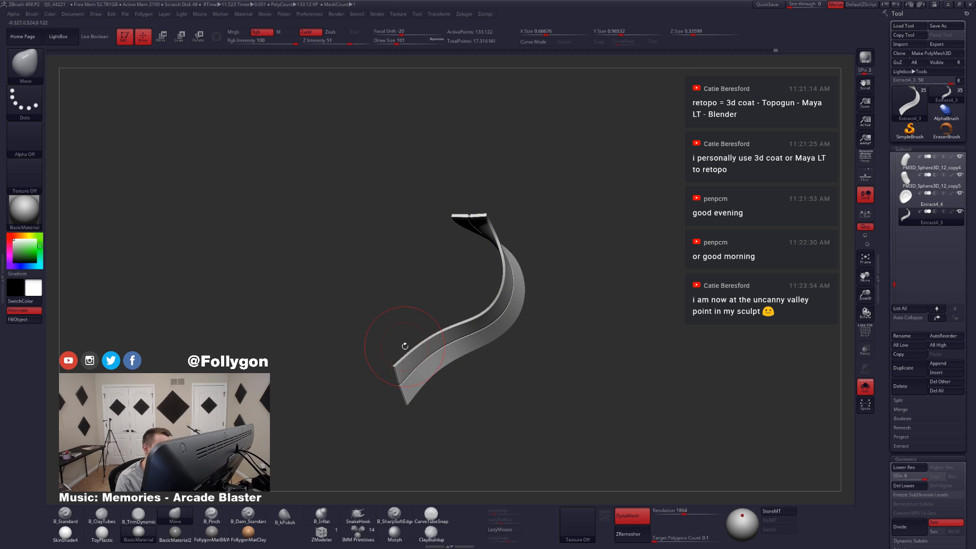
{"action": "left_click_drag", "start_coordinate": [523, 326], "coordinate": [528, 362], "text": "alt"}
{"action": "key", "text": "ctrl+d"}
{"action": "mouse_move", "coordinate": [524, 325]}
{"action": "left_mouse_down"}
{"action": "mouse_move", "coordinate": [413, 281]}
{"action": "mouse_move", "coordinate": [511, 324]}
{"action": "mouse_move", "coordinate": [444, 283]}
{"action": "left_mouse_up"}
{"action": "key", "text": "alt+shift+s"}
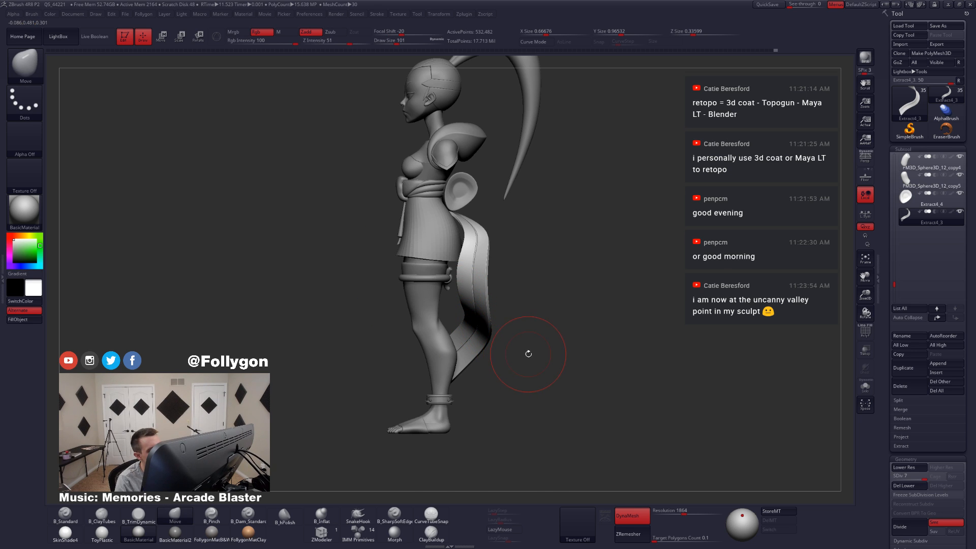
{"action": "left_click_drag", "start_coordinate": [465, 358], "coordinate": [544, 355]}
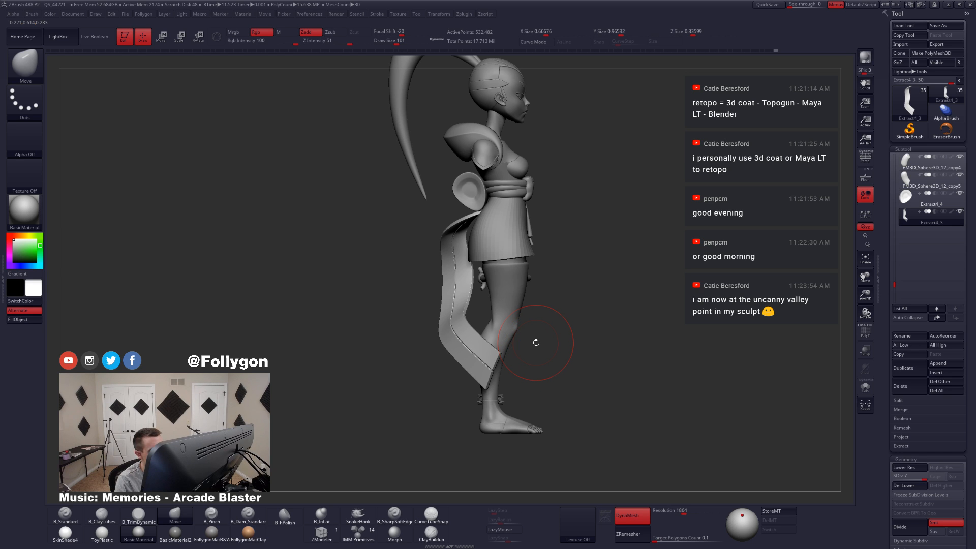
{"action": "left_click_drag", "start_coordinate": [536, 342], "coordinate": [488, 329]}
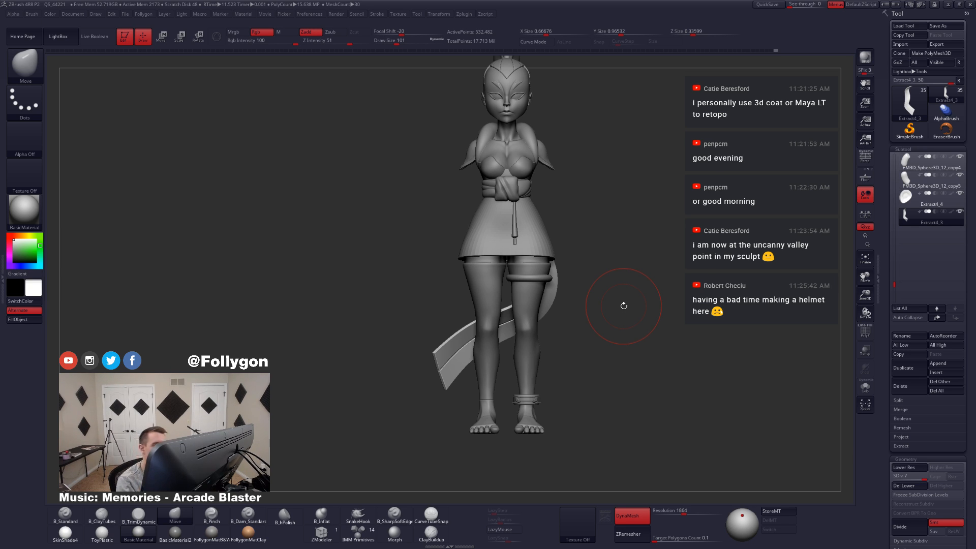
Step: Set the Move brush's draw size to 71 and adjust the ribbon's upper end behind the skirt, checking it against the character
{"action": "key", "text": "alt+s"}
{"action": "left_click_drag", "start_coordinate": [546, 354], "coordinate": [558, 321], "text": "alt"}
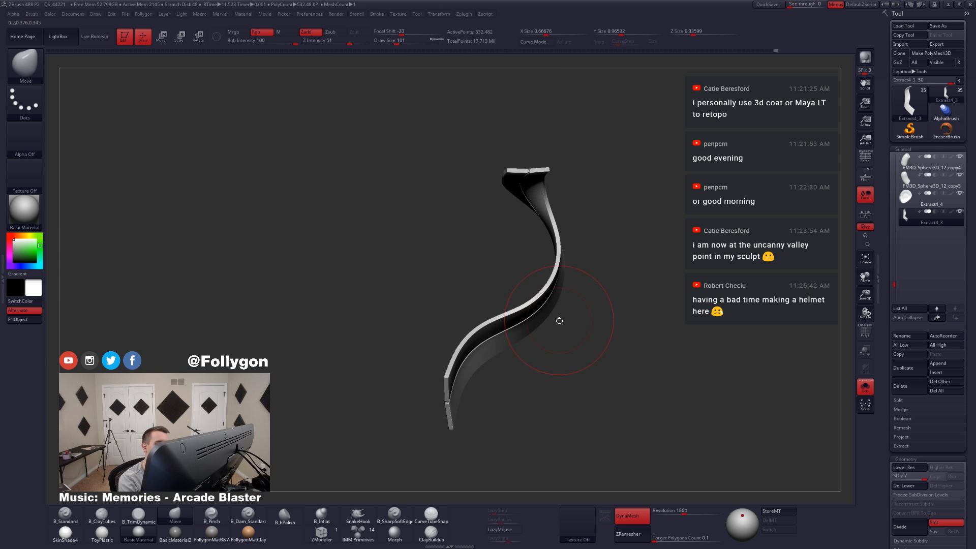
{"action": "key", "text": "shift+f"}
{"action": "key", "text": "shift+f"}
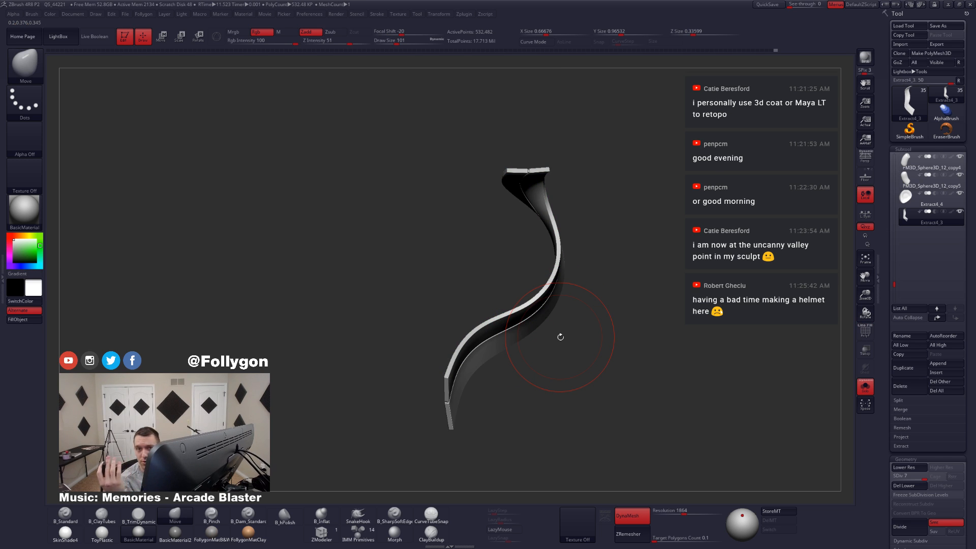
{"action": "key", "text": "alt+s"}
{"action": "mouse_move", "coordinate": [427, 265]}
{"action": "left_mouse_down"}
{"action": "mouse_move", "coordinate": [538, 235]}
{"action": "mouse_move", "coordinate": [540, 293]}
{"action": "mouse_move", "coordinate": [519, 242]}
{"action": "mouse_move", "coordinate": [673, 240]}
{"action": "left_mouse_up"}
{"action": "key", "text": "space"}
{"action": "left_click_drag", "start_coordinate": [495, 223], "coordinate": [490, 223]}
{"action": "left_click_drag", "start_coordinate": [528, 237], "coordinate": [528, 233]}
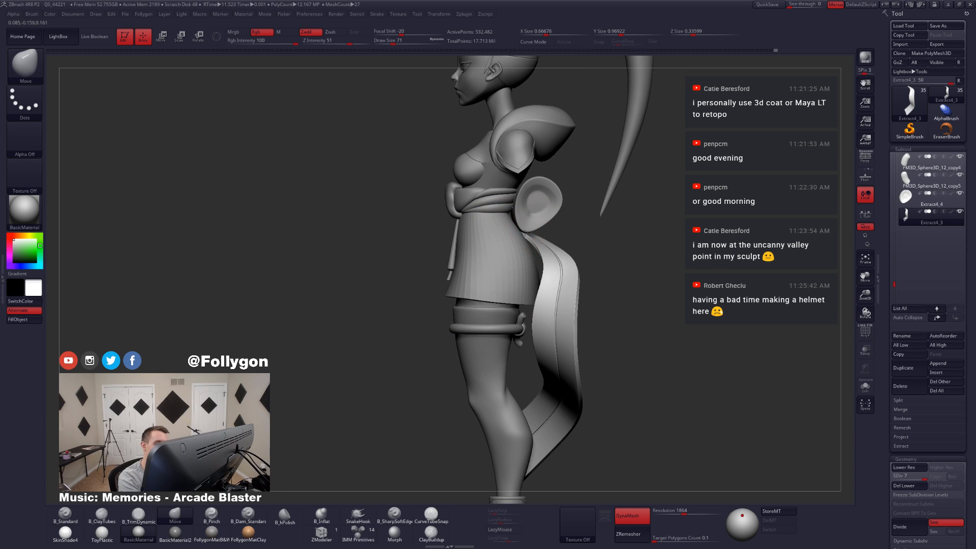
{"action": "left_click_drag", "start_coordinate": [580, 468], "coordinate": [573, 413], "text": "alt"}
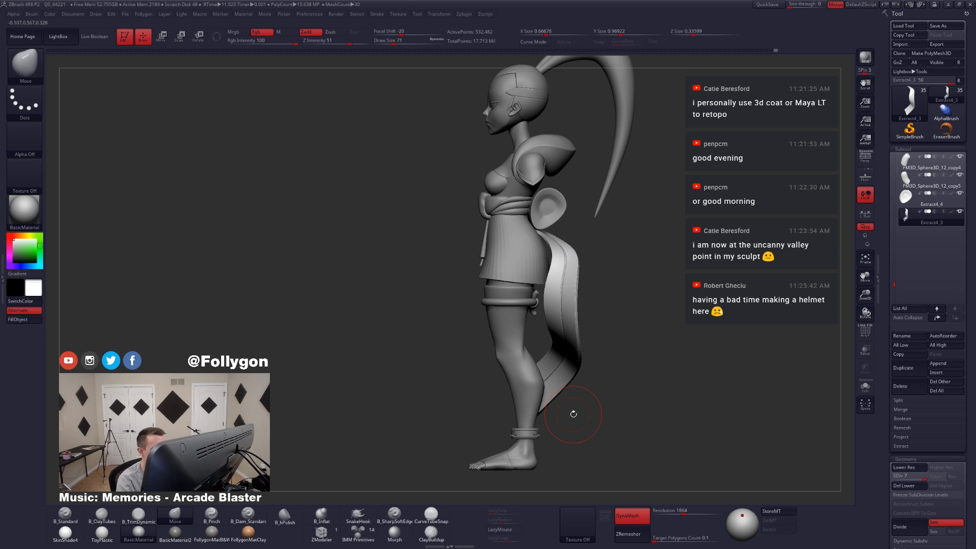
{"action": "left_click_drag", "start_coordinate": [590, 404], "coordinate": [624, 421]}
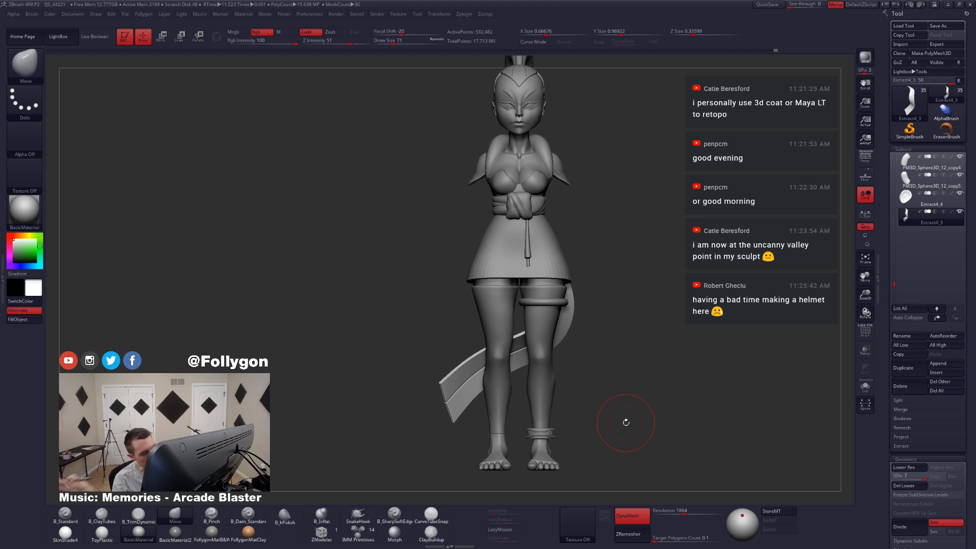
Step: Isolate the ribbon, subdivide it to level 8 and review it together with the whole character
{"action": "key", "text": "alt+s"}
{"action": "mouse_move", "coordinate": [470, 390]}
{"action": "right_mouse_down", "text": "alt"}
{"action": "mouse_move", "coordinate": [441, 394]}
{"action": "mouse_move", "coordinate": [508, 371]}
{"action": "mouse_move", "coordinate": [518, 407]}
{"action": "right_mouse_up", "text": "alt"}
{"action": "key", "text": "ctrl+z"}
{"action": "key", "text": "ctrl+shift+z"}
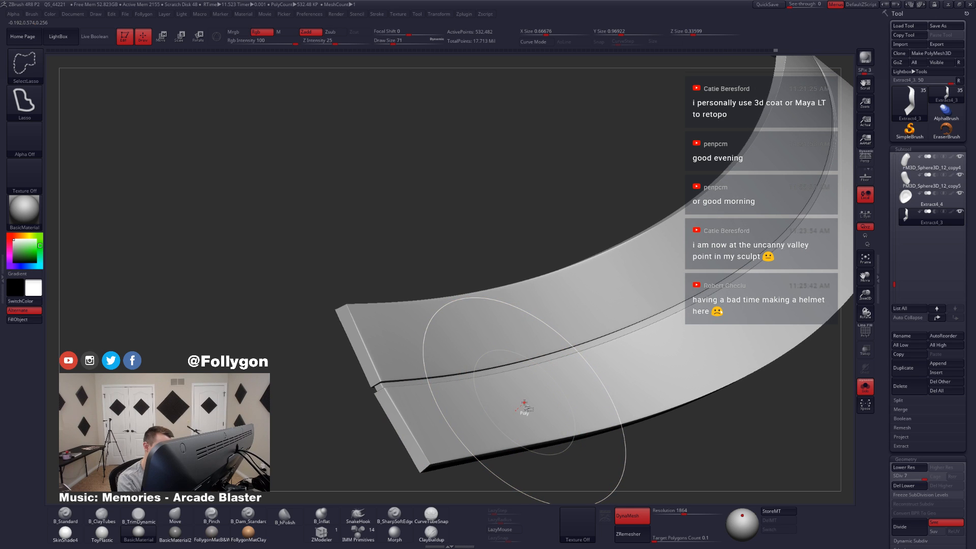
{"action": "key", "text": "ctrl+z"}
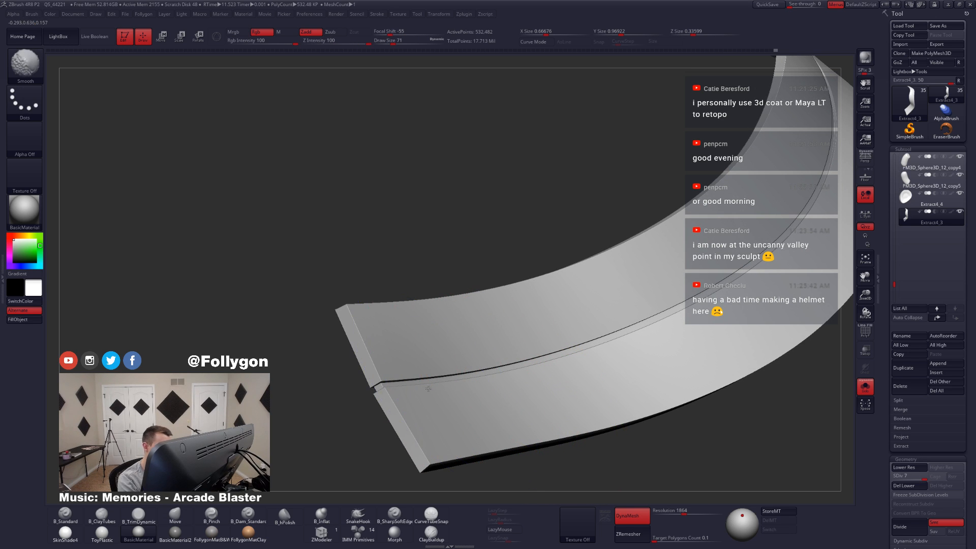
{"action": "left_click_drag", "start_coordinate": [406, 356], "coordinate": [445, 422], "text": "shift"}
{"action": "key", "text": "ctrl+z"}
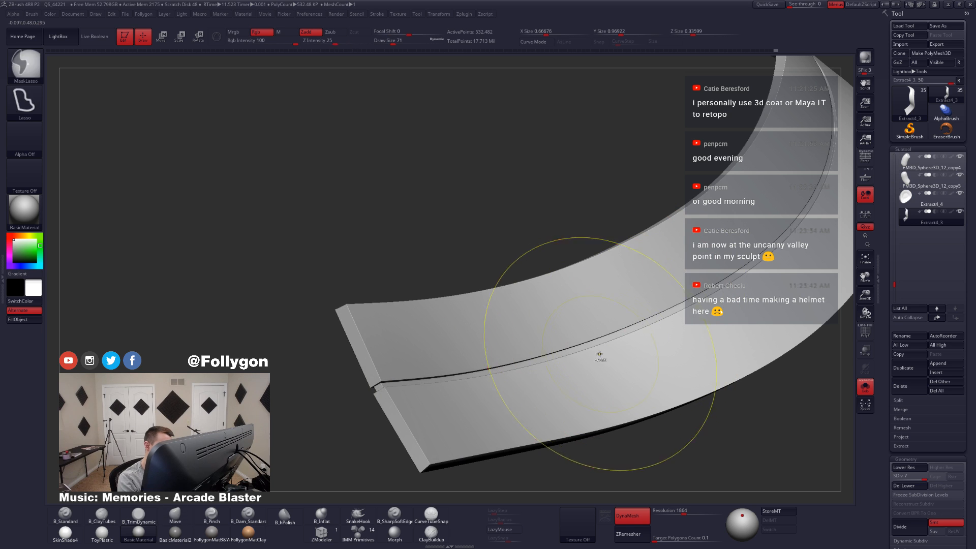
{"action": "key", "text": "ctrl+d"}
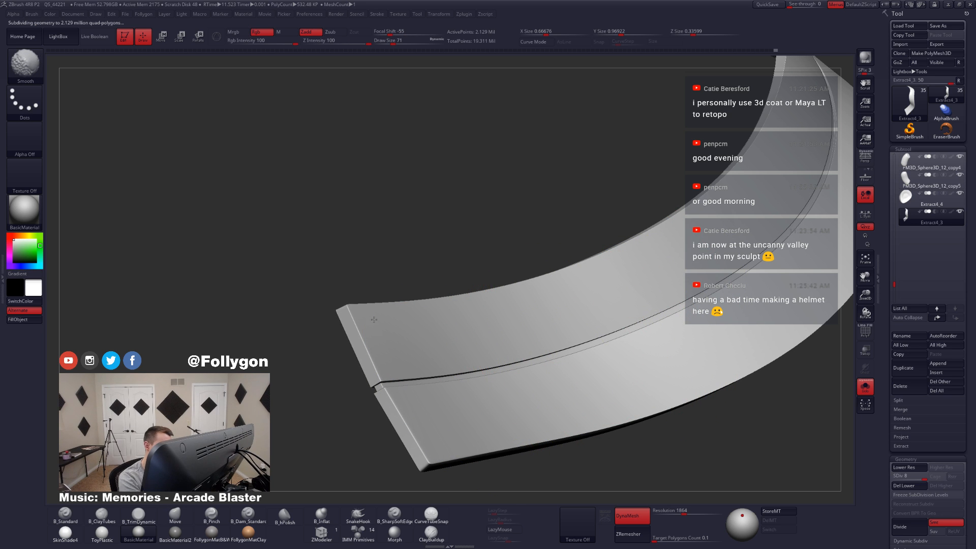
{"action": "mouse_move", "coordinate": [586, 377]}
{"action": "right_mouse_down"}
{"action": "mouse_move", "coordinate": [581, 405]}
{"action": "mouse_move", "coordinate": [547, 380]}
{"action": "right_mouse_up"}
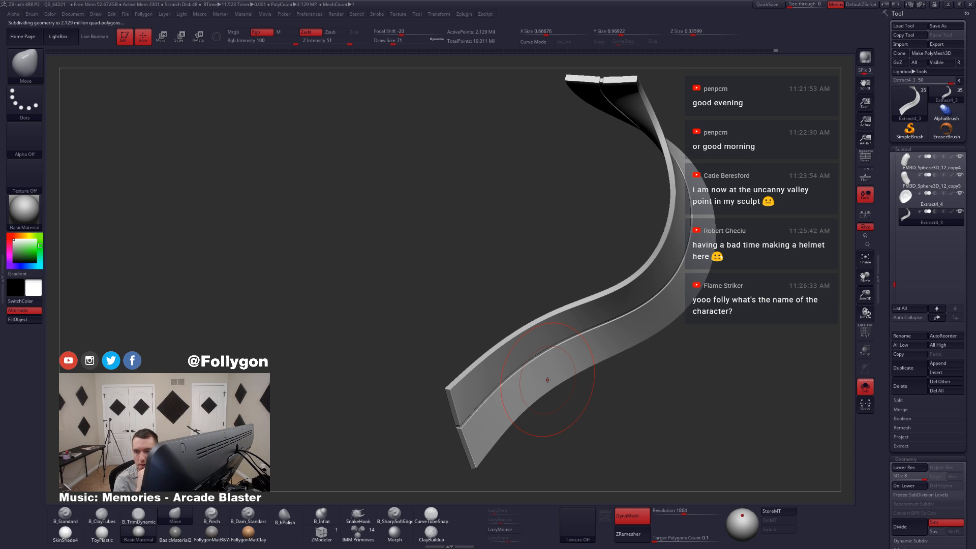
{"action": "left_click_drag", "start_coordinate": [641, 438], "coordinate": [596, 379], "text": "alt"}
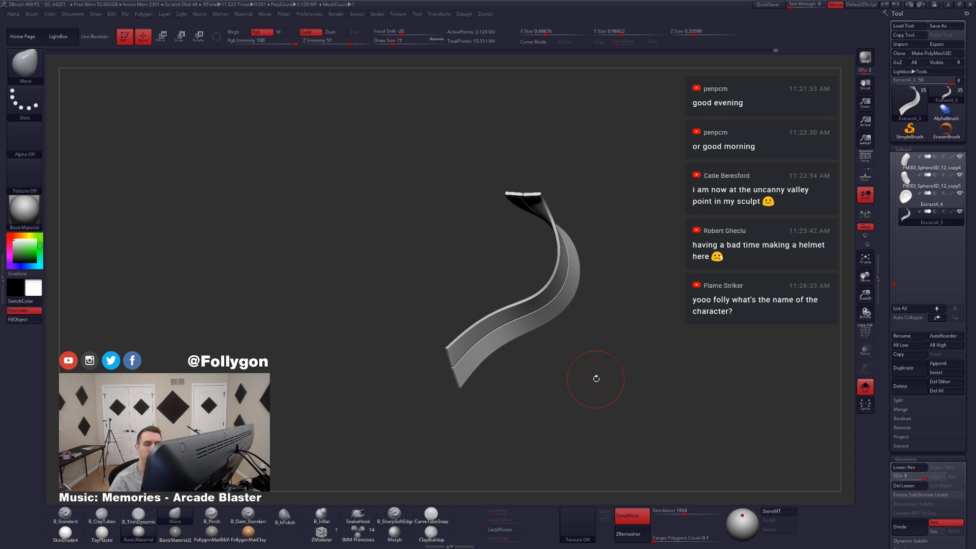
{"action": "left_click_drag", "start_coordinate": [739, 204], "coordinate": [695, 245], "text": "alt"}
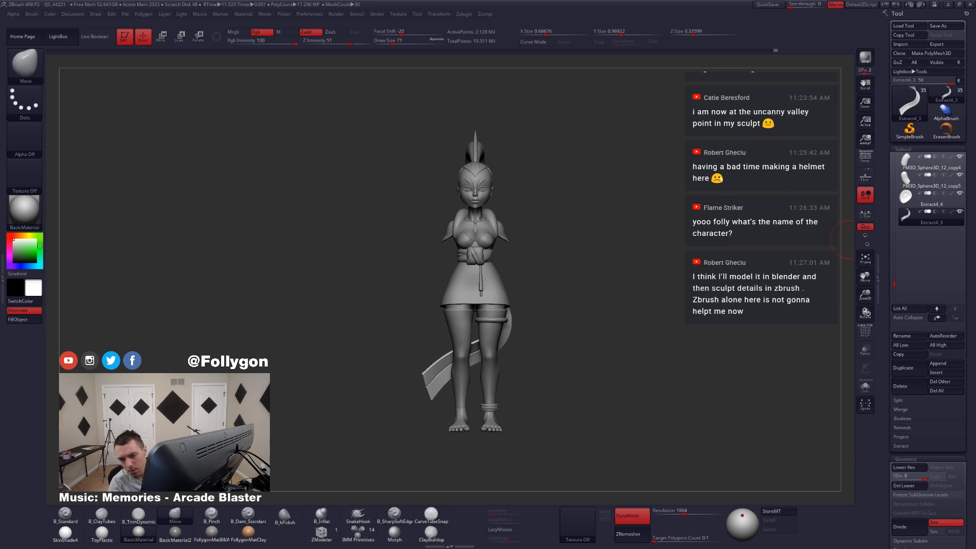
{"action": "left_click_drag", "start_coordinate": [662, 310], "coordinate": [682, 303]}
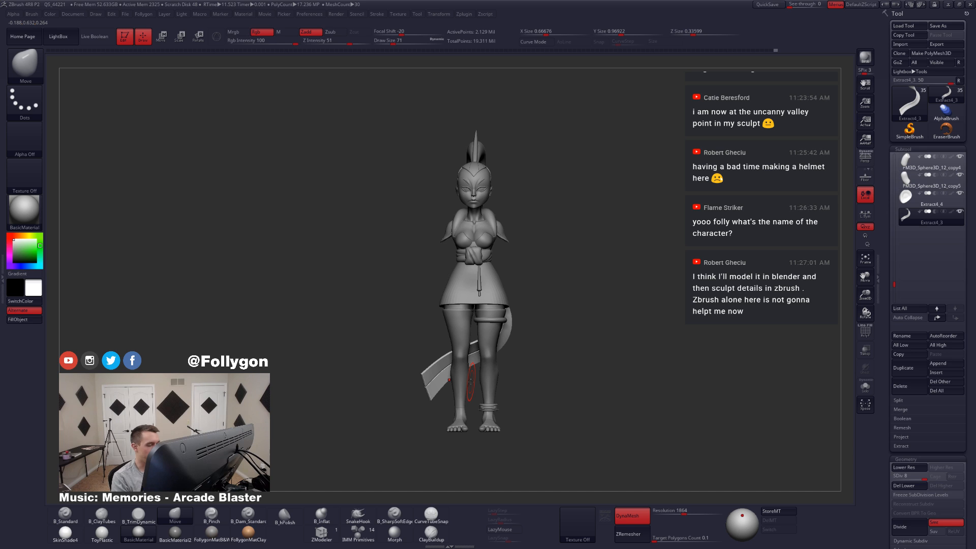
Step: Lasso-mask part of the ribbon's outer curve behind the legs, using the full character as reference
{"action": "right_click_drag", "start_coordinate": [440, 378], "coordinate": [453, 394], "text": "ctrl"}
{"action": "key", "text": "alt+s"}
{"action": "right_click_drag", "start_coordinate": [454, 394], "coordinate": [433, 403], "text": "alt"}
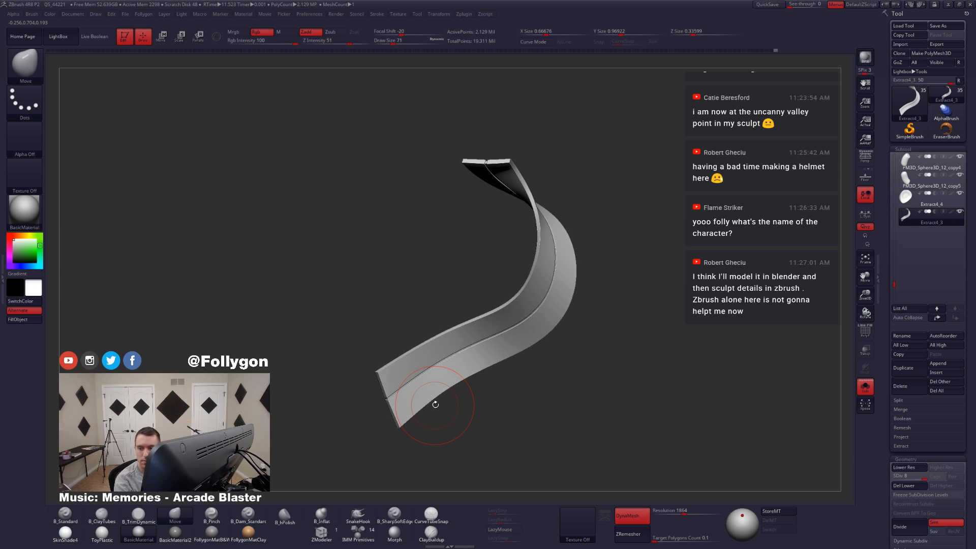
{"action": "right_click_drag", "start_coordinate": [435, 404], "coordinate": [393, 390]}
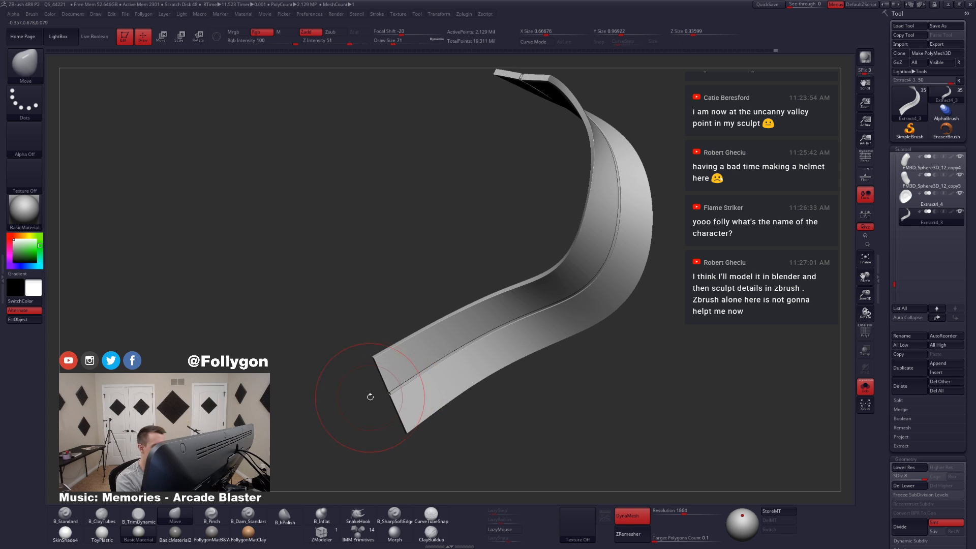
{"action": "right_click_drag", "start_coordinate": [451, 364], "coordinate": [452, 355], "text": "ctrl"}
{"action": "right_click_drag", "start_coordinate": [514, 335], "coordinate": [539, 333]}
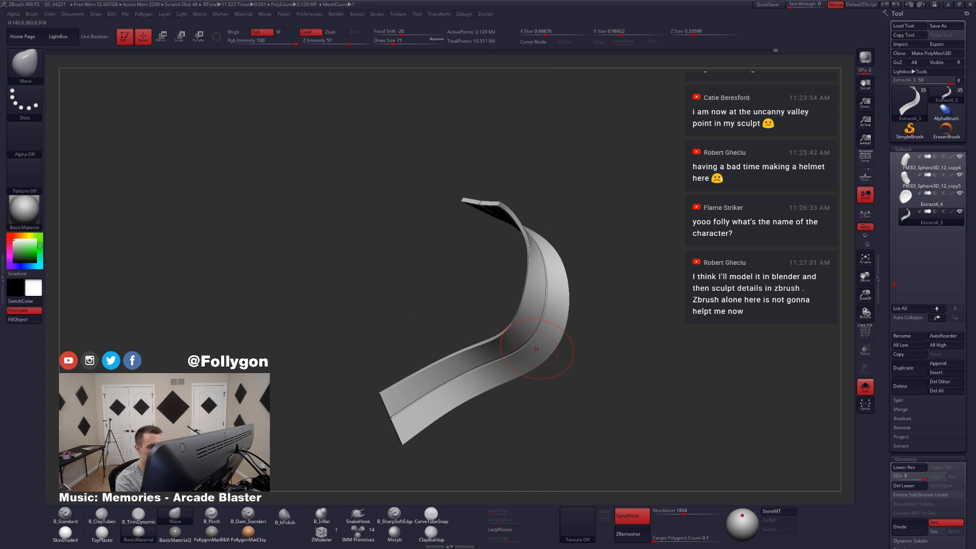
{"action": "key", "text": "alt+s"}
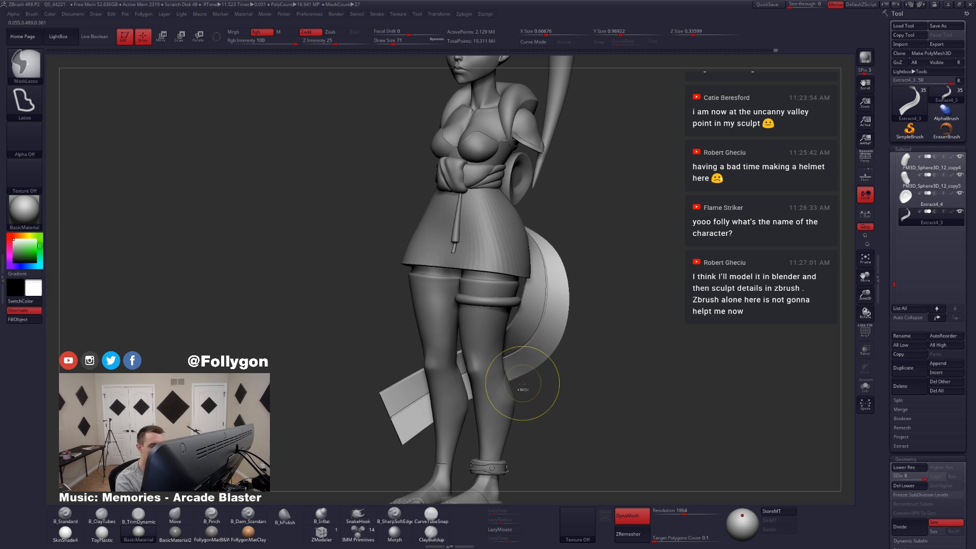
{"action": "mouse_move", "coordinate": [521, 384]}
{"action": "left_mouse_down", "text": "ctrl"}
{"action": "mouse_move", "coordinate": [610, 231]}
{"action": "mouse_move", "coordinate": [559, 189]}
{"action": "mouse_move", "coordinate": [544, 283]}
{"action": "left_mouse_up", "text": "ctrl"}
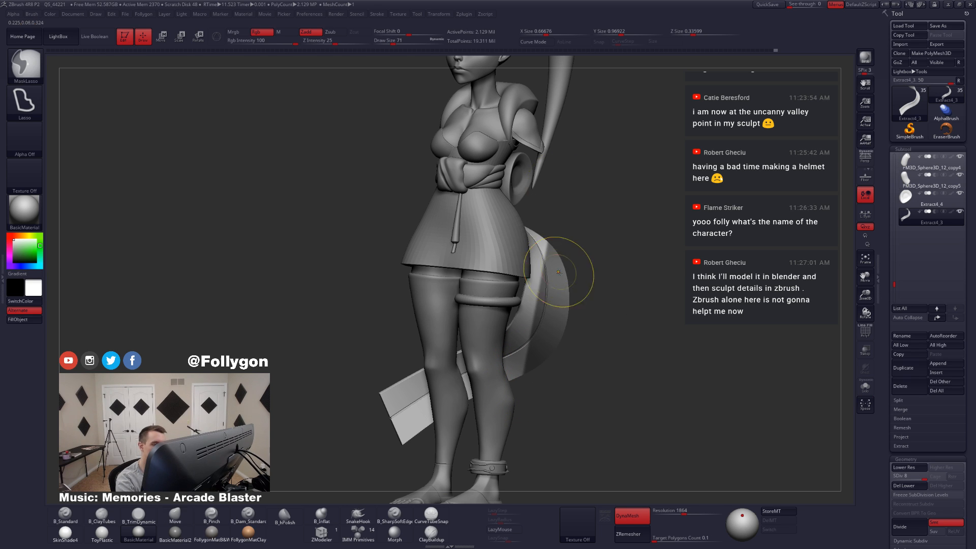
{"action": "key", "text": "alt+s"}
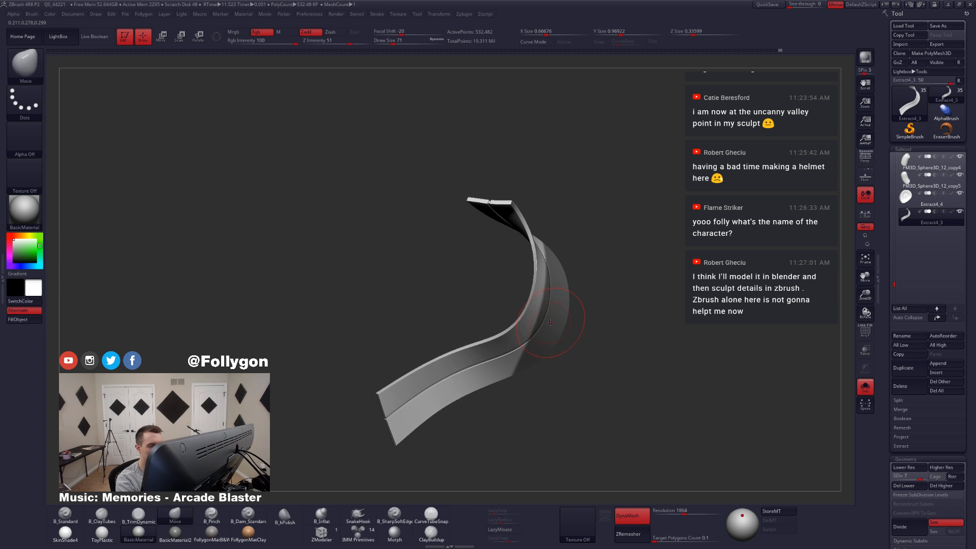
Step: Set the Move brush's draw size to 154, invert the mask and push the exposed part of the ribbon's curve into a fold
{"action": "key", "text": "d"}
{"action": "key", "text": "space"}
{"action": "left_click", "coordinate": [552, 322]}
{"action": "key", "text": "space"}
{"action": "left_click", "coordinate": [555, 323]}
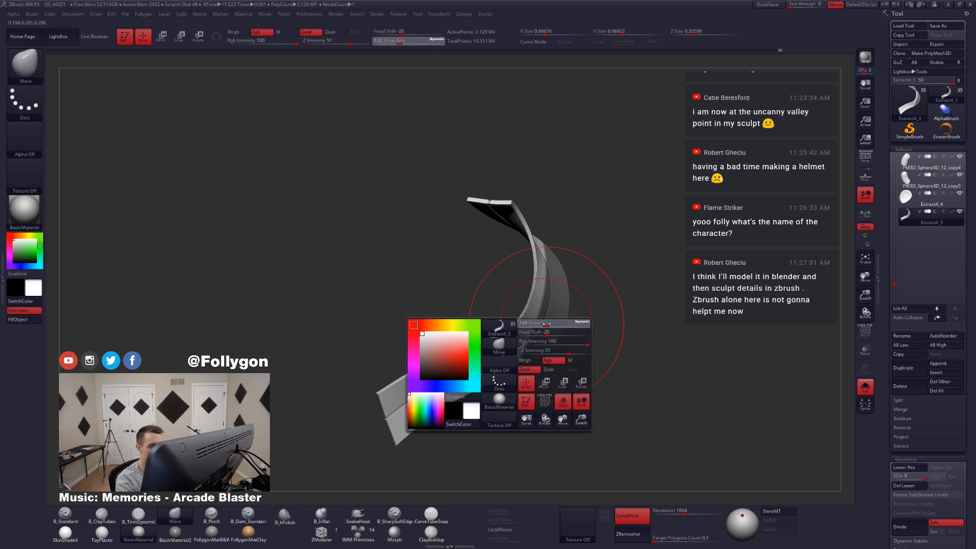
{"action": "right_click_drag", "start_coordinate": [534, 323], "coordinate": [547, 323]}
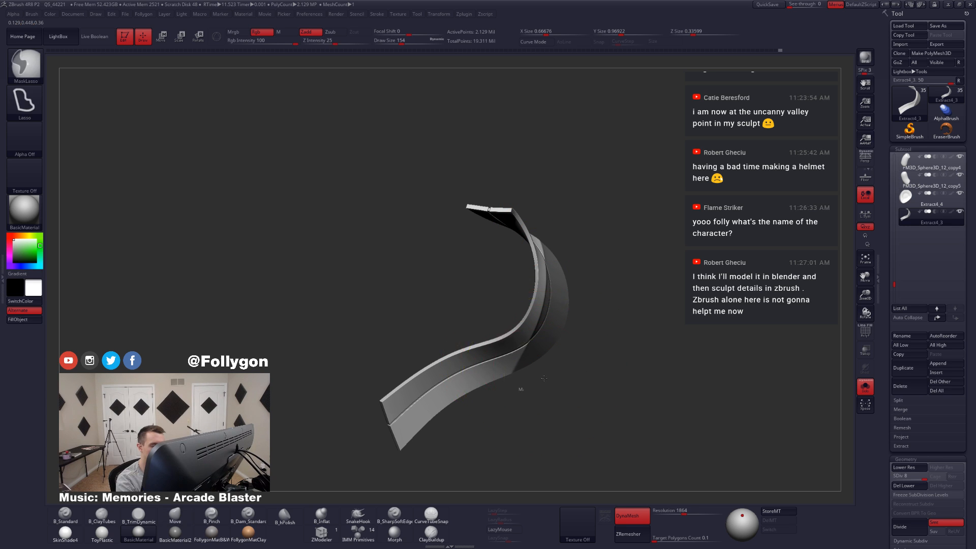
{"action": "right_click_drag", "start_coordinate": [522, 363], "coordinate": [493, 279]}
{"action": "left_click_drag", "start_coordinate": [498, 270], "coordinate": [496, 273]}
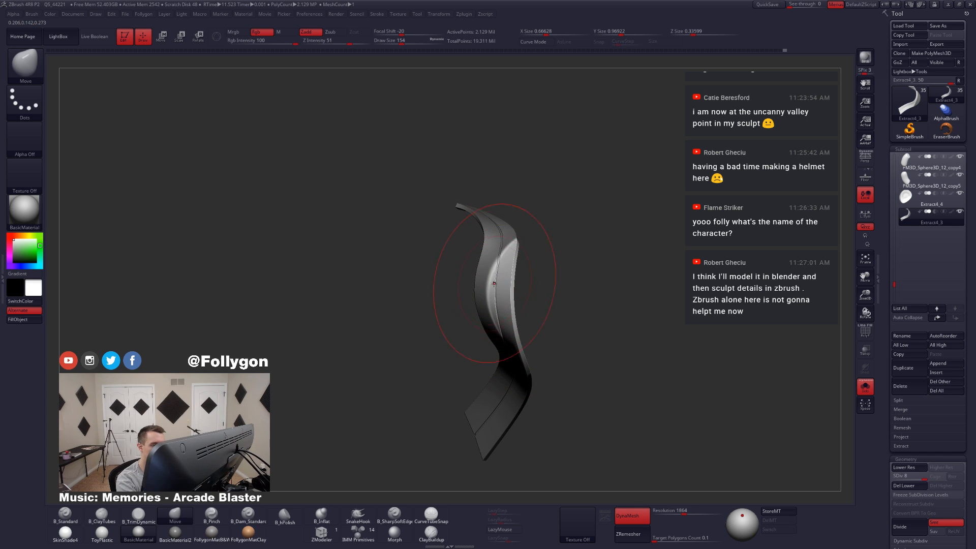
{"action": "mouse_move", "coordinate": [494, 282]}
{"action": "right_mouse_down"}
{"action": "mouse_move", "coordinate": [489, 299]}
{"action": "mouse_move", "coordinate": [473, 285]}
{"action": "mouse_move", "coordinate": [518, 357]}
{"action": "mouse_move", "coordinate": [534, 349]}
{"action": "mouse_move", "coordinate": [525, 336]}
{"action": "mouse_move", "coordinate": [544, 310]}
{"action": "mouse_move", "coordinate": [596, 329]}
{"action": "right_mouse_up"}
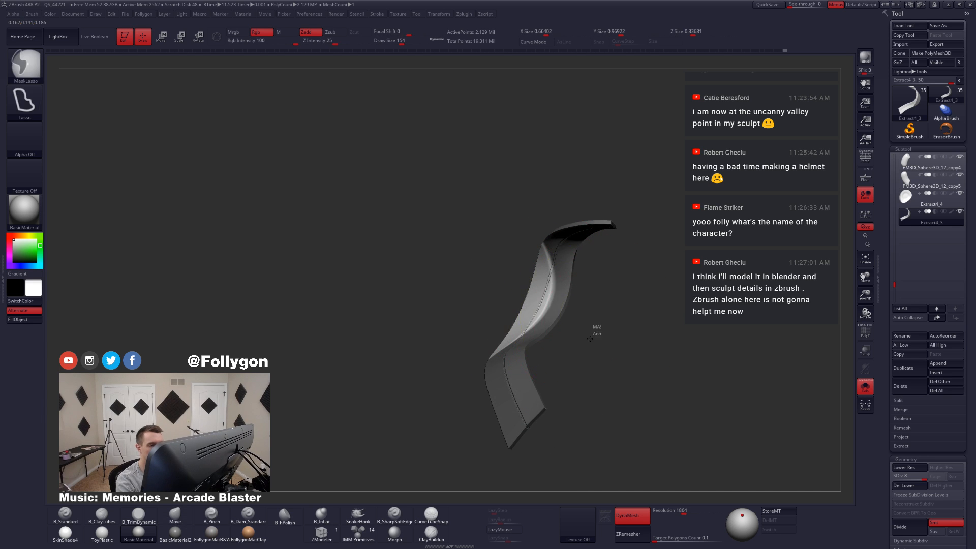
Step: Clear the ribbon's mask and set the Move brush's draw size to 101
{"action": "key", "text": "ctrl+z"}
{"action": "key", "text": "space"}
{"action": "left_click_drag", "start_coordinate": [585, 327], "coordinate": [575, 326]}
{"action": "right_click_drag", "start_coordinate": [523, 400], "coordinate": [505, 380]}
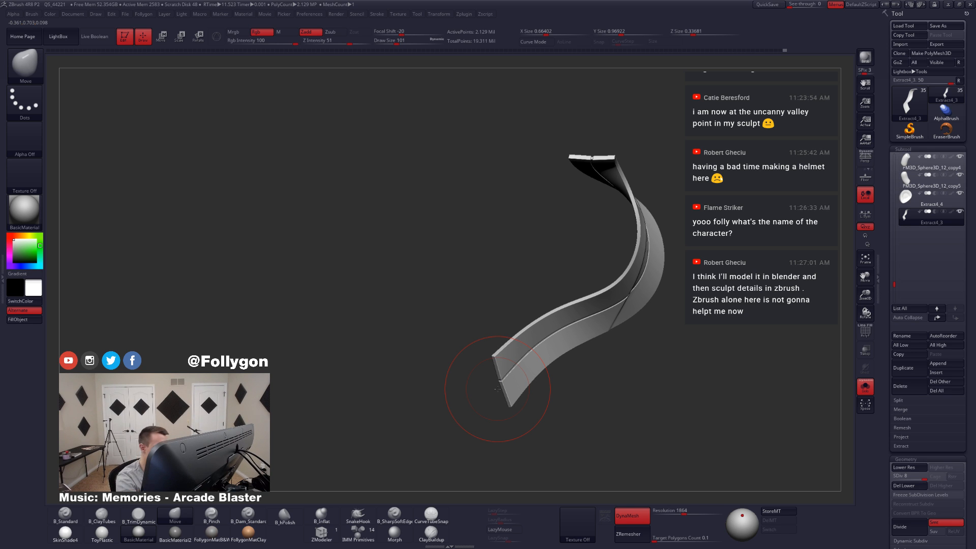
Step: Lasso-mask the inner corner of the ribbon's tail end and set the Move brush's draw size to 87
{"action": "mouse_move", "coordinate": [499, 390]}
{"action": "right_mouse_down", "text": "ctrl"}
{"action": "mouse_move", "coordinate": [500, 398]}
{"action": "mouse_move", "coordinate": [493, 379]}
{"action": "right_mouse_up", "text": "ctrl"}
{"action": "key", "text": "space"}
{"action": "mouse_move", "coordinate": [492, 379]}
{"action": "left_mouse_down"}
{"action": "mouse_move", "coordinate": [472, 357]}
{"action": "mouse_move", "coordinate": [536, 328]}
{"action": "mouse_move", "coordinate": [461, 437]}
{"action": "left_mouse_up"}
{"action": "right_click_drag", "start_coordinate": [491, 393], "coordinate": [511, 366]}
{"action": "key", "text": "space"}
{"action": "left_click_drag", "start_coordinate": [513, 365], "coordinate": [517, 364]}
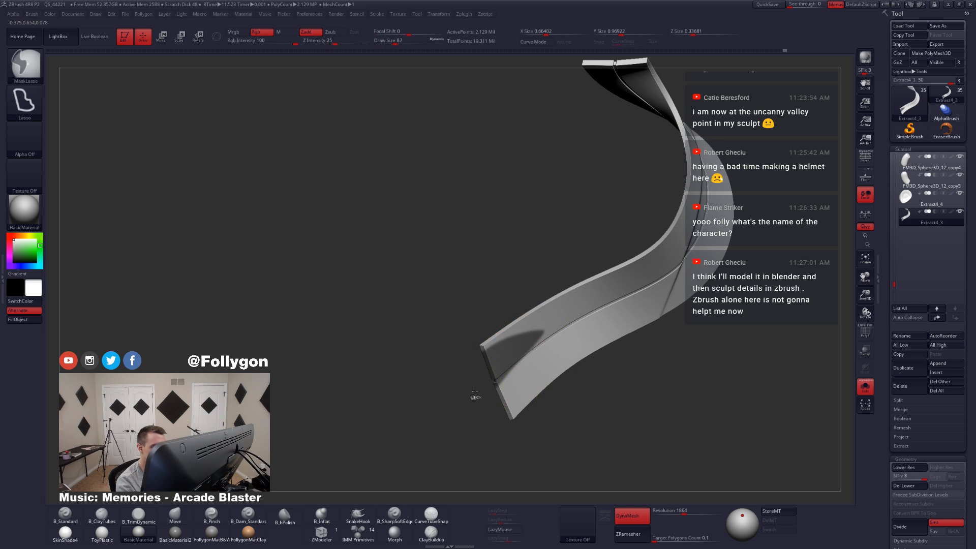
Step: Invert the mask, set the Move brush's draw size to 74 and bend the exposed tail corner into a fold
{"action": "left_click", "coordinate": [475, 393], "text": "ctrl"}
{"action": "mouse_move", "coordinate": [476, 392]}
{"action": "right_mouse_down"}
{"action": "mouse_move", "coordinate": [507, 372]}
{"action": "mouse_move", "coordinate": [500, 367]}
{"action": "right_mouse_up"}
{"action": "key", "text": "ctrl+z"}
{"action": "key", "text": "space"}
{"action": "left_click_drag", "start_coordinate": [500, 367], "coordinate": [485, 365]}
{"action": "key", "text": "space"}
{"action": "left_click_drag", "start_coordinate": [494, 366], "coordinate": [497, 366]}
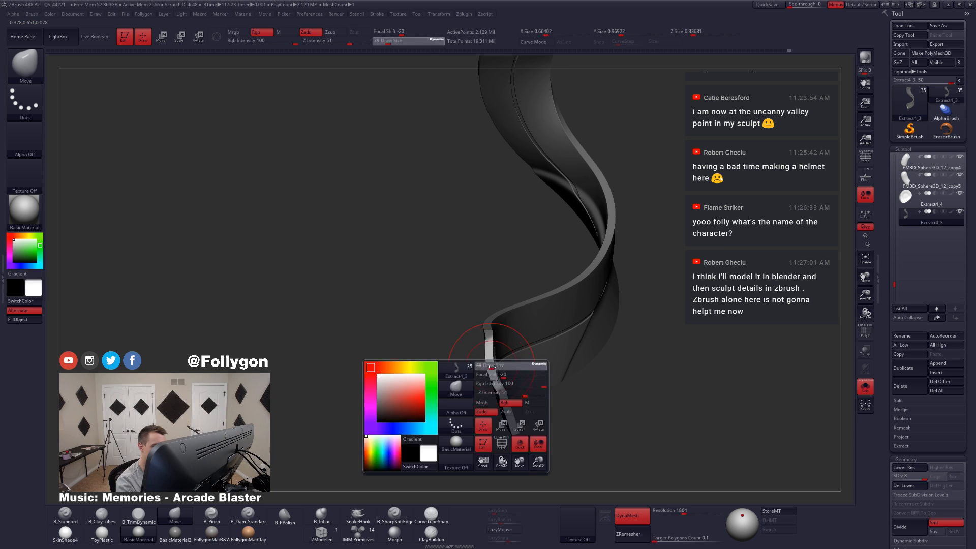
{"action": "right_click_drag", "start_coordinate": [491, 379], "coordinate": [453, 388]}
{"action": "key", "text": "space"}
{"action": "left_click_drag", "start_coordinate": [493, 366], "coordinate": [416, 382]}
{"action": "mouse_move", "coordinate": [416, 382]}
{"action": "right_mouse_down"}
{"action": "mouse_move", "coordinate": [534, 406]}
{"action": "mouse_move", "coordinate": [514, 410]}
{"action": "mouse_move", "coordinate": [561, 368]}
{"action": "right_mouse_up"}
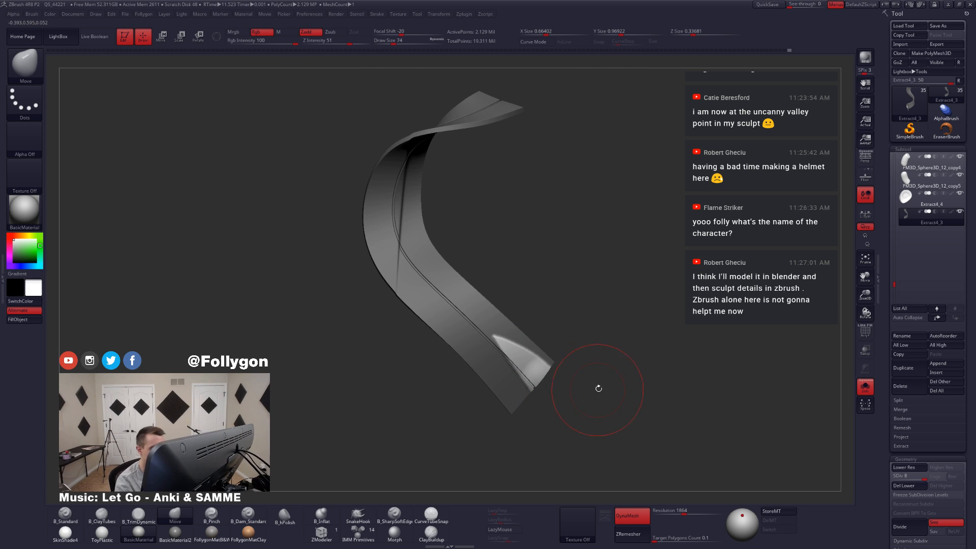
Step: Set the Move brush's draw size to 51 and mask the ribbon again, leaving only the folded tail corner exposed
{"action": "left_click_drag", "start_coordinate": [597, 388], "coordinate": [600, 409], "text": "ctrl"}
{"action": "key", "text": "space"}
{"action": "right_click_drag", "start_coordinate": [600, 409], "coordinate": [529, 407]}
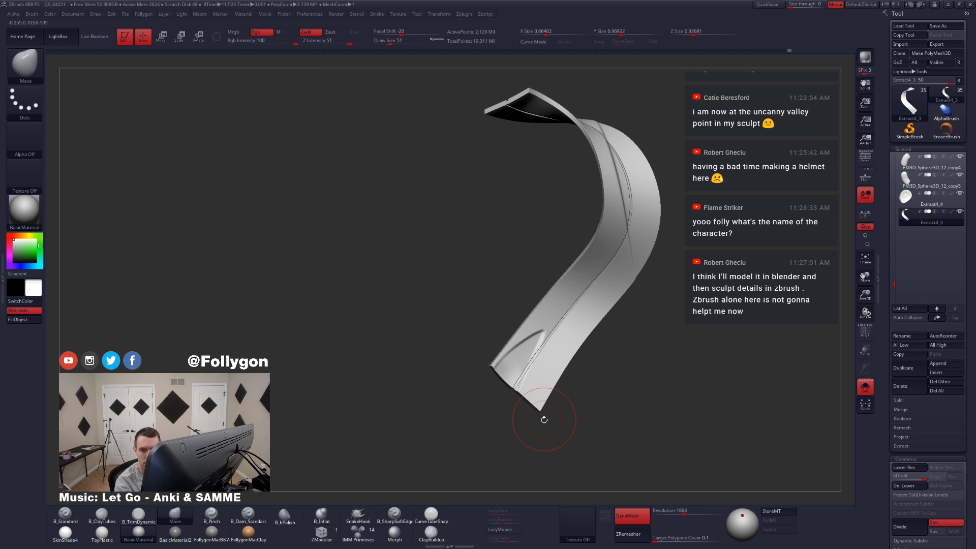
{"action": "key", "text": "ctrl"}
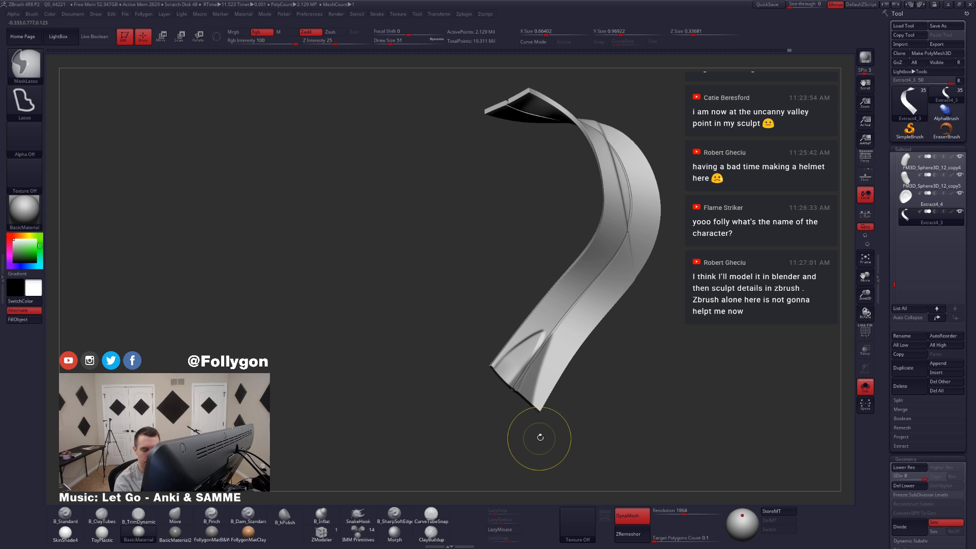
{"action": "left_click_drag", "start_coordinate": [537, 440], "coordinate": [537, 438]}
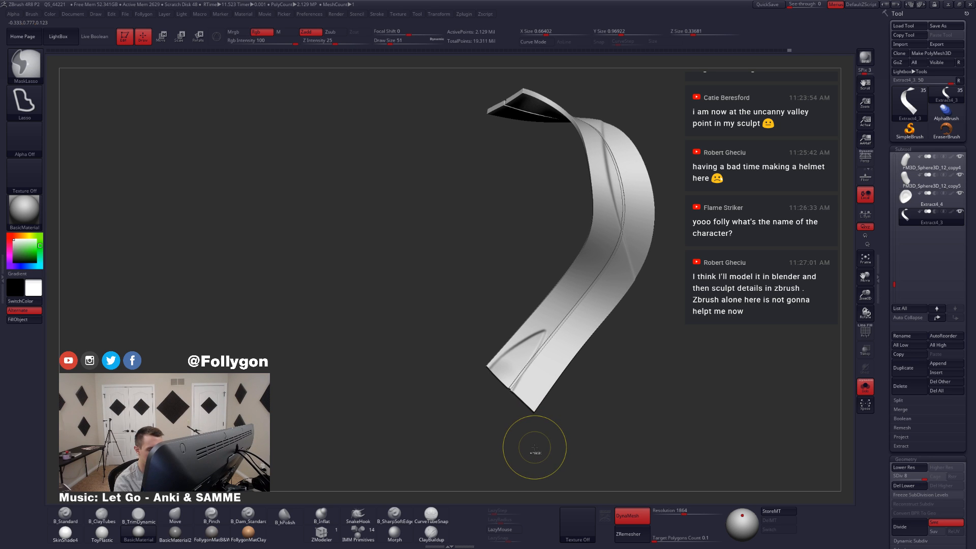
{"action": "left_click", "coordinate": [535, 448], "text": "ctrl"}
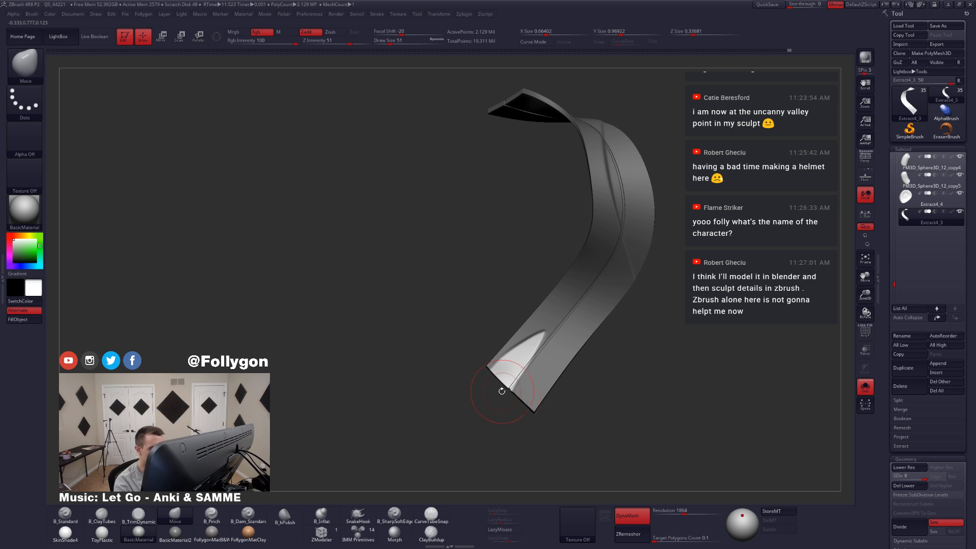
Step: Push the exposed tail corner inward at subdivision level 2 with the Move brush and return the ribbon to level 8
{"action": "key", "text": "space"}
{"action": "key", "text": "shift+d"}
{"action": "key", "text": "shift+d"}
{"action": "key", "text": "shift+d"}
{"action": "key", "text": "shift+d"}
{"action": "key", "text": "shift+d"}
{"action": "key", "text": "shift+d"}
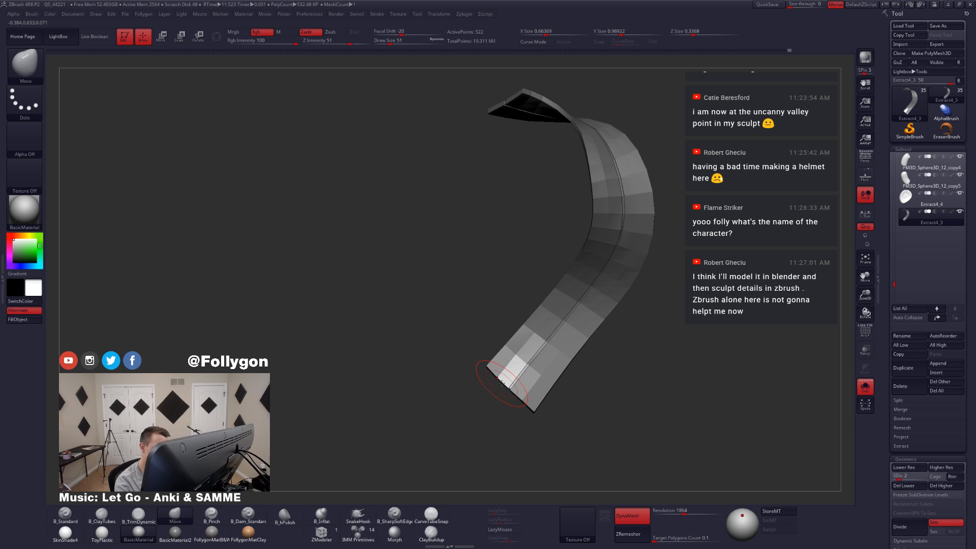
{"action": "right_click_drag", "start_coordinate": [498, 378], "coordinate": [500, 377]}
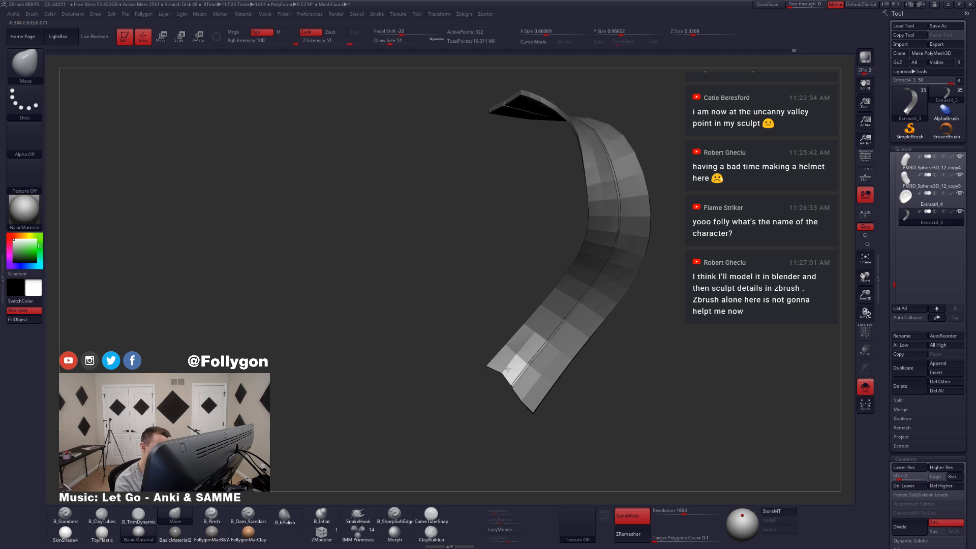
{"action": "key", "text": "d"}
{"action": "key", "text": "d"}
{"action": "key", "text": "d"}
{"action": "key", "text": "d"}
{"action": "key", "text": "d"}
{"action": "key", "text": "d"}
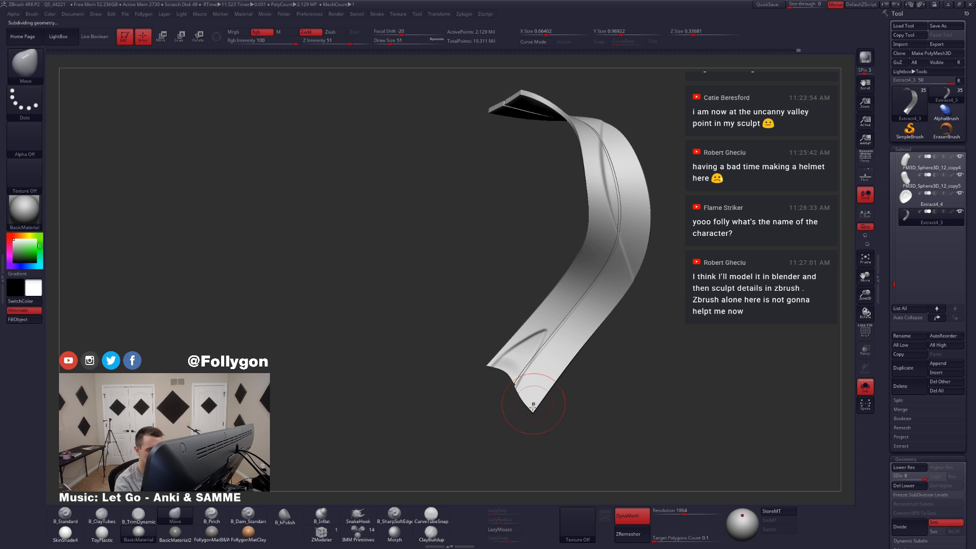
Step: Lasso-mask the outer corner of the ribbon's tail end and invert the mask so only that corner is exposed
{"action": "right_click_drag", "start_coordinate": [564, 394], "coordinate": [554, 433]}
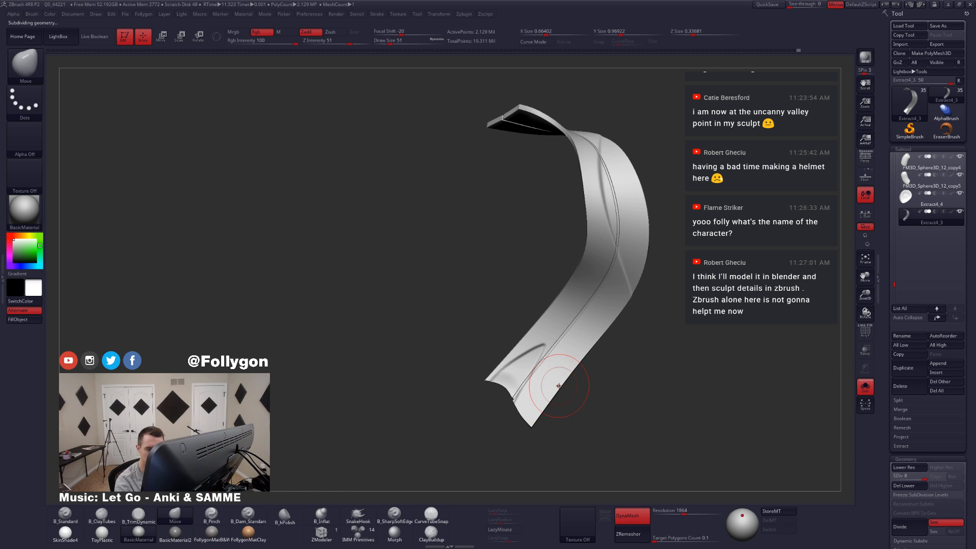
{"action": "left_click", "coordinate": [585, 384], "text": "ctrl"}
{"action": "left_click", "coordinate": [570, 409], "text": "ctrl"}
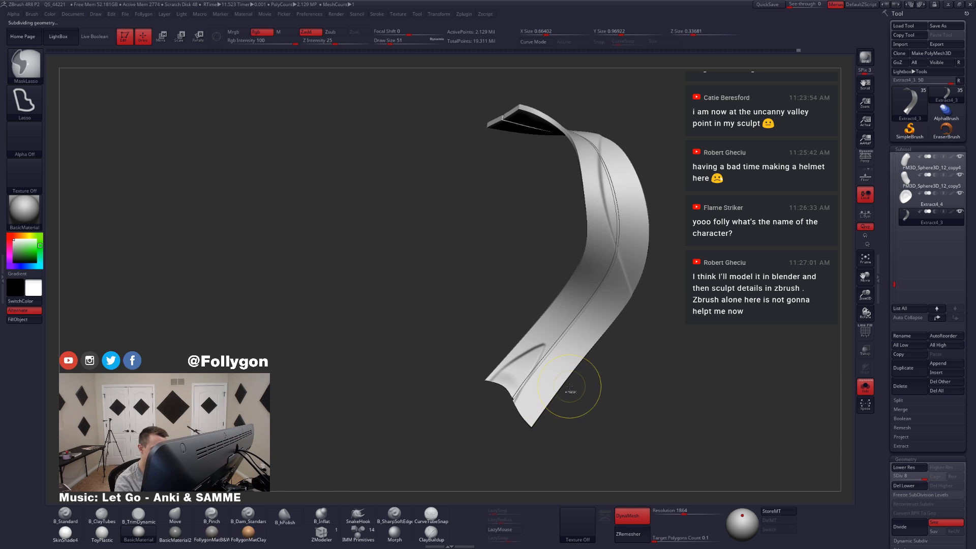
{"action": "mouse_move", "coordinate": [572, 386]}
{"action": "left_mouse_down", "text": "ctrl"}
{"action": "mouse_move", "coordinate": [539, 459]}
{"action": "mouse_move", "coordinate": [469, 424]}
{"action": "left_mouse_up", "text": "ctrl"}
{"action": "left_click", "coordinate": [552, 435], "text": "ctrl"}
{"action": "mouse_move", "coordinate": [553, 434]}
{"action": "left_mouse_down"}
{"action": "mouse_move", "coordinate": [585, 426]}
{"action": "mouse_move", "coordinate": [525, 392]}
{"action": "mouse_move", "coordinate": [578, 393]}
{"action": "mouse_move", "coordinate": [552, 443]}
{"action": "mouse_move", "coordinate": [503, 430]}
{"action": "left_mouse_up"}
Step: Rotate the exposed outer tail corner with a transpose line and refine its bend with the Move brush
{"action": "key", "text": "r"}
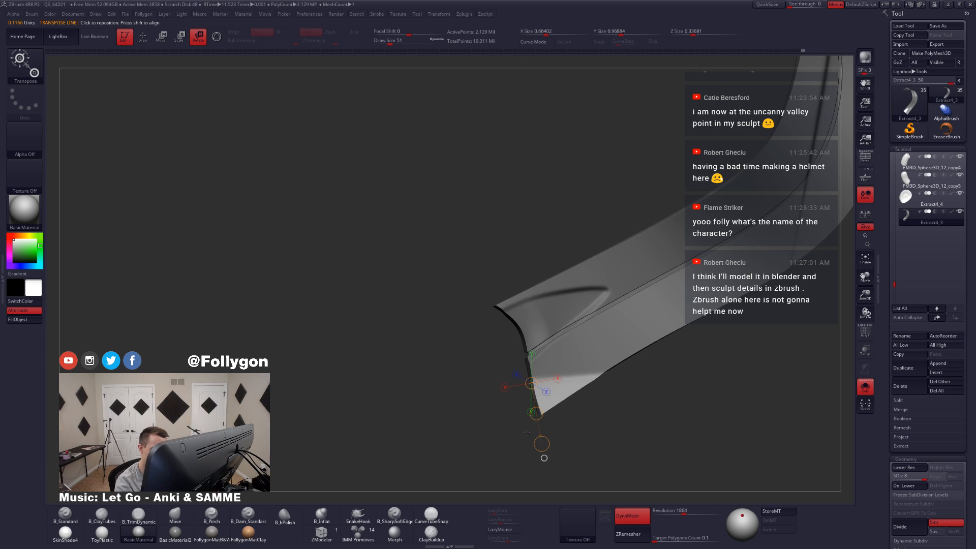
{"action": "key", "text": "q"}
{"action": "mouse_move", "coordinate": [555, 401]}
{"action": "left_mouse_down"}
{"action": "mouse_move", "coordinate": [603, 402]}
{"action": "mouse_move", "coordinate": [582, 390]}
{"action": "mouse_move", "coordinate": [583, 411]}
{"action": "mouse_move", "coordinate": [559, 411]}
{"action": "left_mouse_up"}
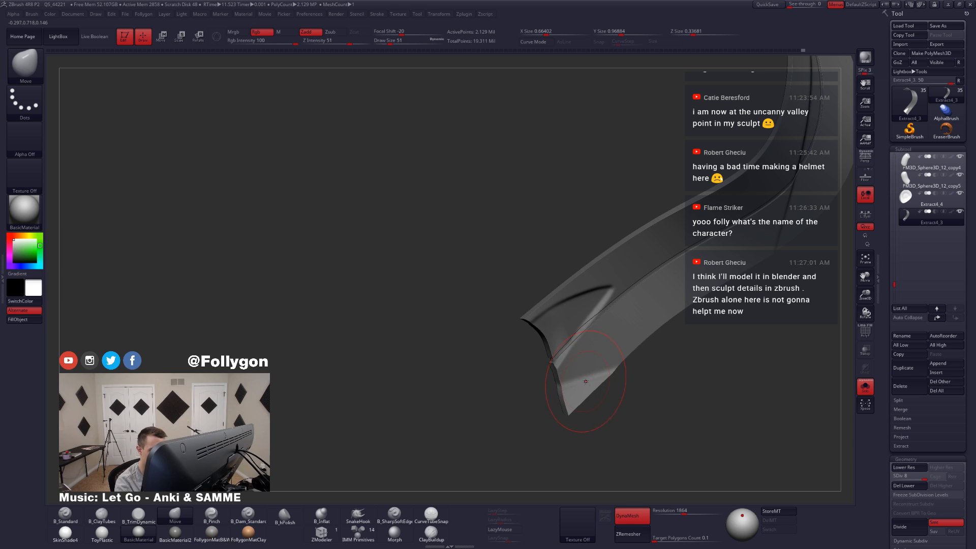
{"action": "mouse_move", "coordinate": [587, 380]}
{"action": "left_mouse_down"}
{"action": "mouse_move", "coordinate": [572, 401]}
{"action": "mouse_move", "coordinate": [614, 399]}
{"action": "mouse_move", "coordinate": [642, 345]}
{"action": "mouse_move", "coordinate": [612, 385]}
{"action": "left_mouse_up"}
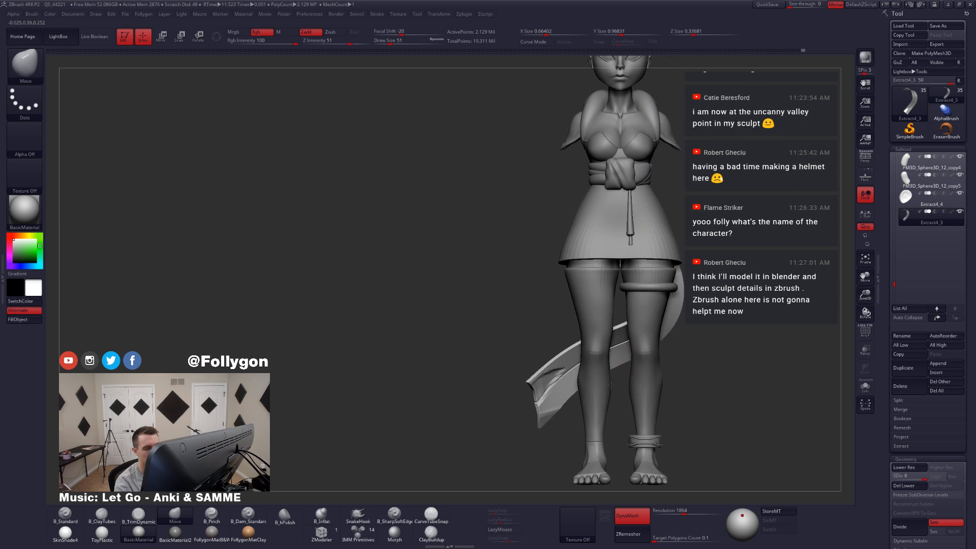
Step: Isolate the ribbon, lasso-mask the fold area at its tail end and set the Move brush's draw size to 112
{"action": "key", "text": "alt+s"}
{"action": "left_click_drag", "start_coordinate": [520, 391], "coordinate": [523, 407], "text": "alt"}
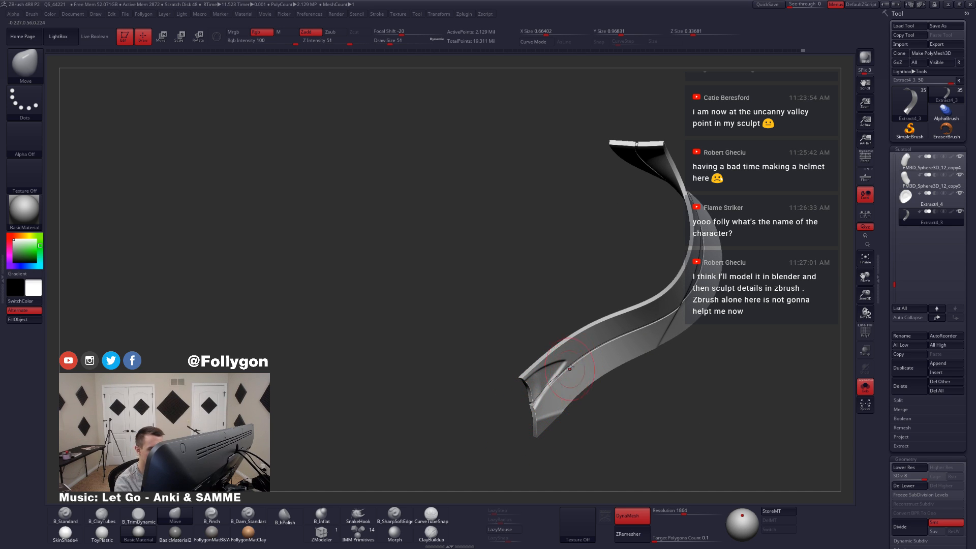
{"action": "key", "text": "ctrl"}
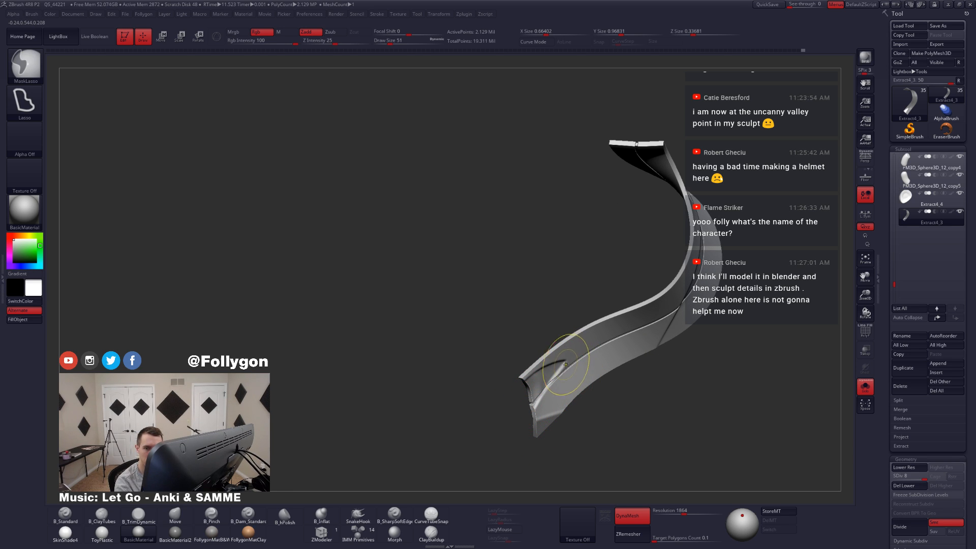
{"action": "right_click_drag", "start_coordinate": [565, 364], "coordinate": [547, 363]}
{"action": "key", "text": "ctrl"}
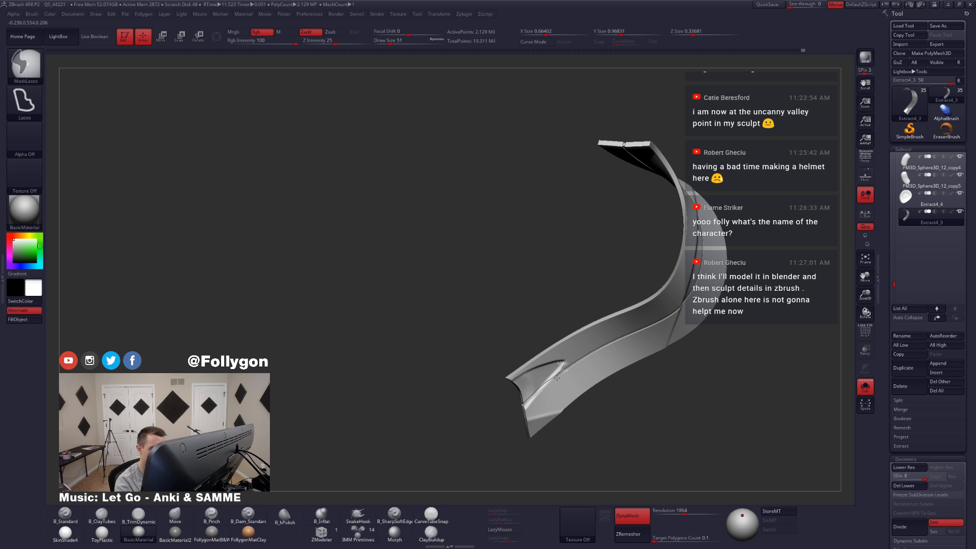
{"action": "mouse_move", "coordinate": [557, 378]}
{"action": "left_mouse_down", "text": "ctrl"}
{"action": "mouse_move", "coordinate": [480, 472]}
{"action": "mouse_move", "coordinate": [424, 394]}
{"action": "mouse_move", "coordinate": [512, 418]}
{"action": "mouse_move", "coordinate": [546, 408]}
{"action": "left_mouse_up", "text": "ctrl"}
{"action": "key", "text": "space"}
{"action": "right_click_drag", "start_coordinate": [539, 408], "coordinate": [549, 399]}
Step: Lower the ribbon to subdivision level 5 and smooth the exposed fold at the tail end
{"action": "key", "text": "shift+d"}
{"action": "key", "text": "shift+d"}
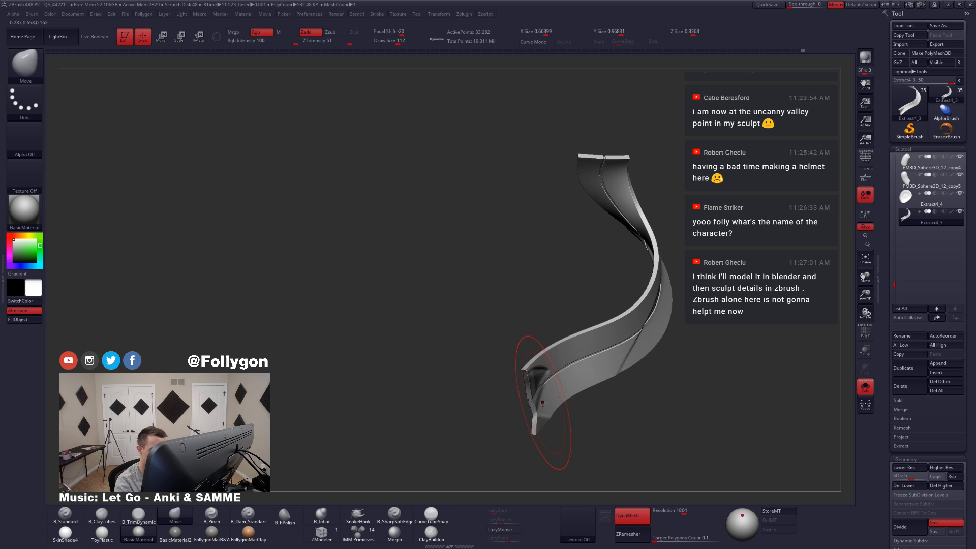
Step: Set the Move brush's draw size to 145 and work the tail end at subdivision level 3
{"action": "key", "text": "shift+d"}
{"action": "key", "text": "shift+d"}
{"action": "key", "text": "shift+d"}
{"action": "key", "text": "shift+d"}
{"action": "key", "text": "shift+d"}
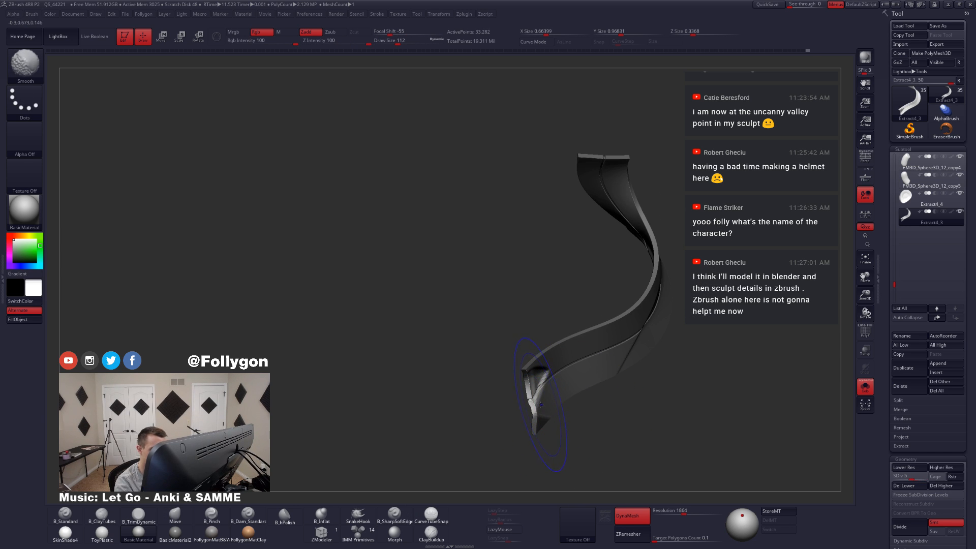
{"action": "right_click_drag", "start_coordinate": [532, 412], "coordinate": [531, 404]}
{"action": "key", "text": "shift+d"}
{"action": "key", "text": "space"}
{"action": "left_click_drag", "start_coordinate": [531, 402], "coordinate": [533, 402]}
{"action": "key", "text": "d"}
{"action": "key", "text": "d"}
{"action": "mouse_move", "coordinate": [524, 403]}
{"action": "right_mouse_down"}
{"action": "mouse_move", "coordinate": [565, 388]}
{"action": "mouse_move", "coordinate": [534, 366]}
{"action": "mouse_move", "coordinate": [562, 423]}
{"action": "mouse_move", "coordinate": [574, 418]}
{"action": "mouse_move", "coordinate": [571, 405]}
{"action": "right_mouse_up"}
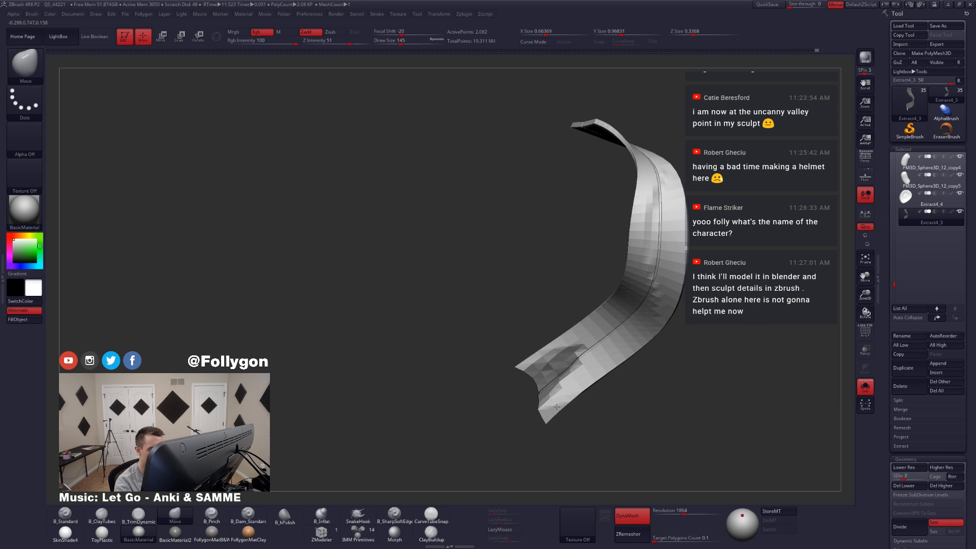
Step: Toggle the mask inversion around the tail fold and set the Move brush's draw size to 132
{"action": "mouse_move", "coordinate": [509, 401]}
{"action": "left_mouse_down", "text": "ctrl"}
{"action": "mouse_move", "coordinate": [625, 236]}
{"action": "mouse_move", "coordinate": [414, 445]}
{"action": "left_mouse_up", "text": "ctrl"}
{"action": "key", "text": "ctrl+i"}
{"action": "left_click", "coordinate": [571, 390], "text": "ctrl"}
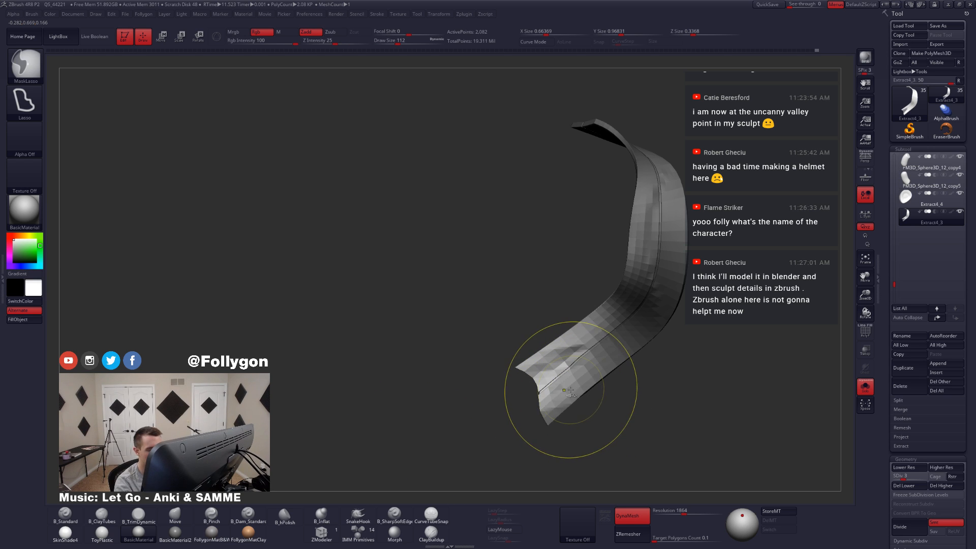
{"action": "left_click", "coordinate": [579, 411], "text": "ctrl"}
{"action": "key", "text": "s"}
{"action": "left_click_drag", "start_coordinate": [566, 405], "coordinate": [568, 404]}
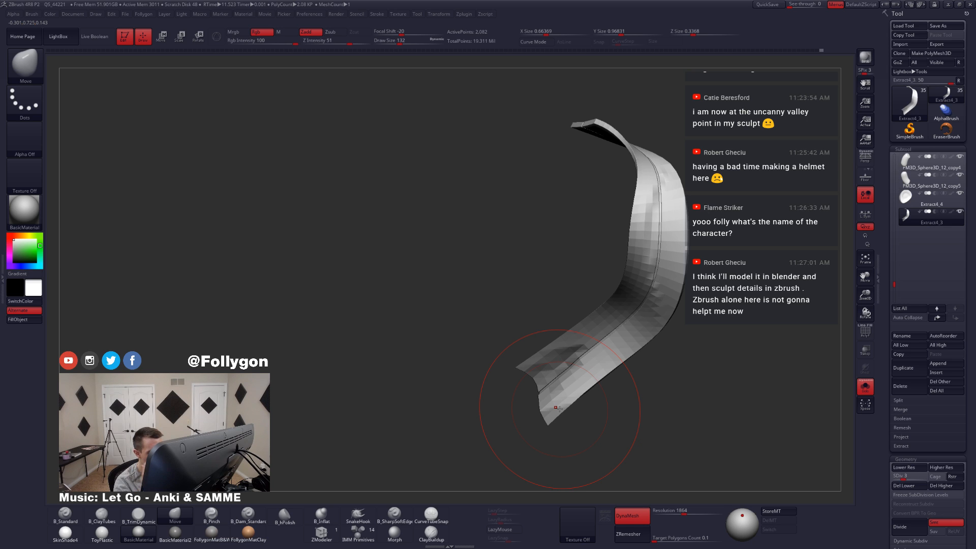
Step: Pull the tail's outer tip further out to lengthen it and set the draw size to 46
{"action": "mouse_move", "coordinate": [558, 414]}
{"action": "left_mouse_down"}
{"action": "mouse_move", "coordinate": [568, 395]}
{"action": "mouse_move", "coordinate": [518, 397]}
{"action": "mouse_move", "coordinate": [558, 392]}
{"action": "mouse_move", "coordinate": [540, 404]}
{"action": "mouse_move", "coordinate": [551, 425]}
{"action": "mouse_move", "coordinate": [539, 428]}
{"action": "left_mouse_up"}
{"action": "key", "text": "space"}
{"action": "key", "text": "space"}
{"action": "key", "text": "alt+s"}
{"action": "key", "text": "space"}
{"action": "left_click_drag", "start_coordinate": [539, 428], "coordinate": [534, 431], "text": "shift"}
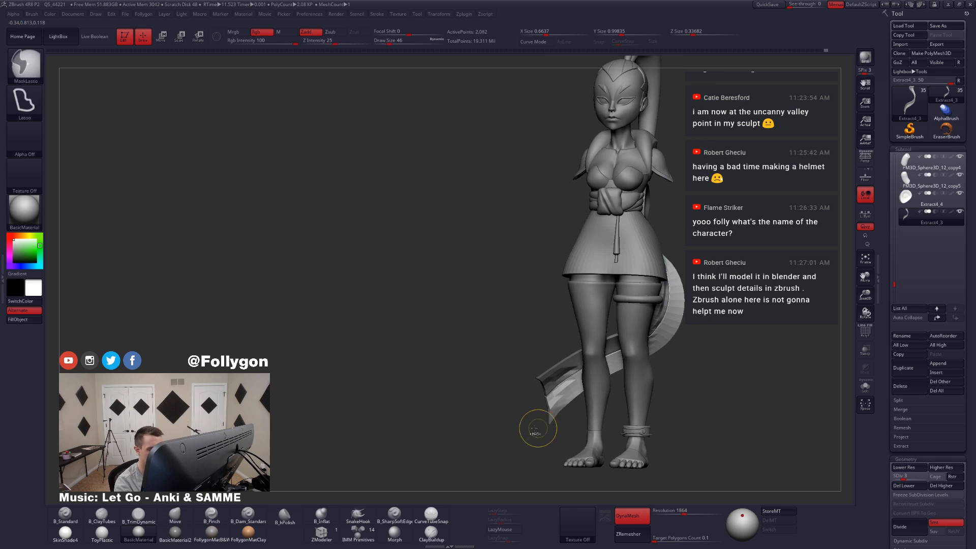
Step: Return the ribbon to subdivision level 8
{"action": "key", "text": "d"}
{"action": "key", "text": "d"}
{"action": "key", "text": "d"}
{"action": "key", "text": "d"}
{"action": "key", "text": "d"}
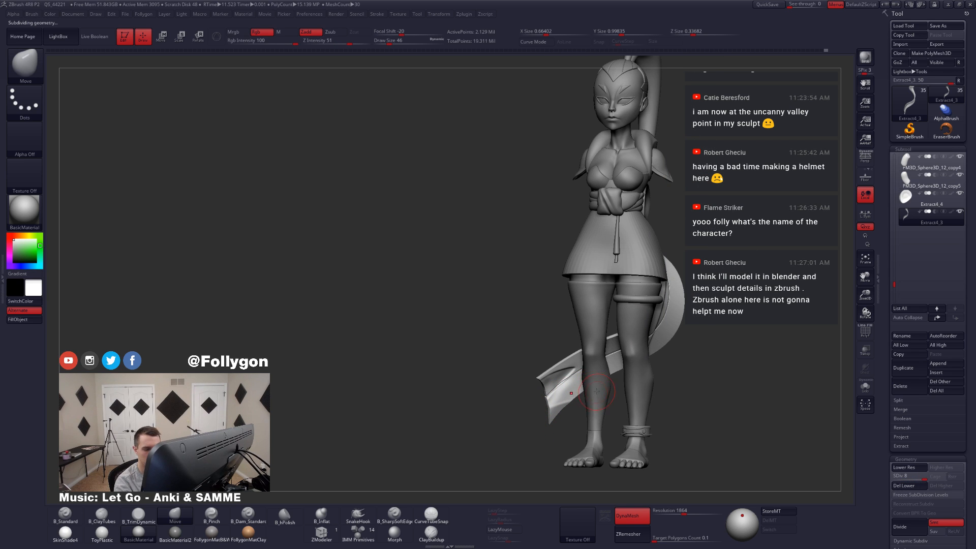
Step: Examine the ribbon's silhouette against the character's legs from the front and side
{"action": "key", "text": "alt+s"}
{"action": "mouse_move", "coordinate": [611, 376]}
{"action": "left_mouse_down", "text": "alt"}
{"action": "mouse_move", "coordinate": [577, 407]}
{"action": "mouse_move", "coordinate": [488, 427]}
{"action": "left_mouse_up", "text": "alt"}
{"action": "mouse_move", "coordinate": [621, 401]}
{"action": "right_mouse_down", "text": "ctrl"}
{"action": "mouse_move", "coordinate": [605, 388]}
{"action": "mouse_move", "coordinate": [595, 396]}
{"action": "right_mouse_up", "text": "ctrl"}
{"action": "key", "text": "alt+s"}
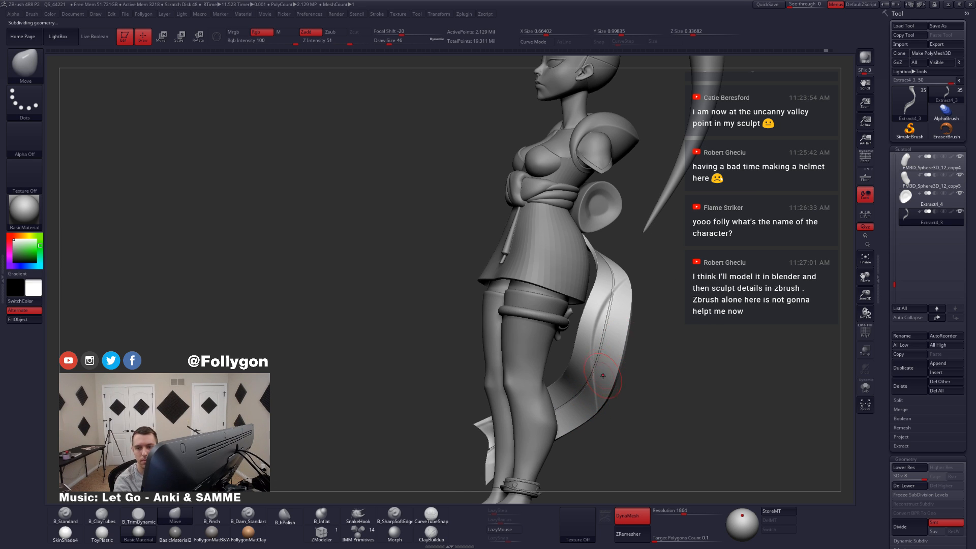
{"action": "key", "text": "shift+s"}
{"action": "mouse_move", "coordinate": [605, 402]}
{"action": "right_mouse_down"}
{"action": "mouse_move", "coordinate": [556, 421]}
{"action": "mouse_move", "coordinate": [571, 405]}
{"action": "right_mouse_up"}
{"action": "mouse_move", "coordinate": [563, 366]}
{"action": "left_mouse_down", "text": "ctrl"}
{"action": "mouse_move", "coordinate": [542, 365]}
{"action": "mouse_move", "coordinate": [569, 491]}
{"action": "mouse_move", "coordinate": [602, 464]}
{"action": "left_mouse_up", "text": "ctrl"}
{"action": "mouse_move", "coordinate": [563, 411]}
{"action": "right_mouse_down"}
{"action": "mouse_move", "coordinate": [594, 411]}
{"action": "mouse_move", "coordinate": [589, 439]}
{"action": "right_mouse_up"}
Step: Set the Move brush's draw size to 83 and lower the ribbon to subdivision level 2
{"action": "key", "text": "space"}
{"action": "left_click_drag", "start_coordinate": [588, 440], "coordinate": [595, 440]}
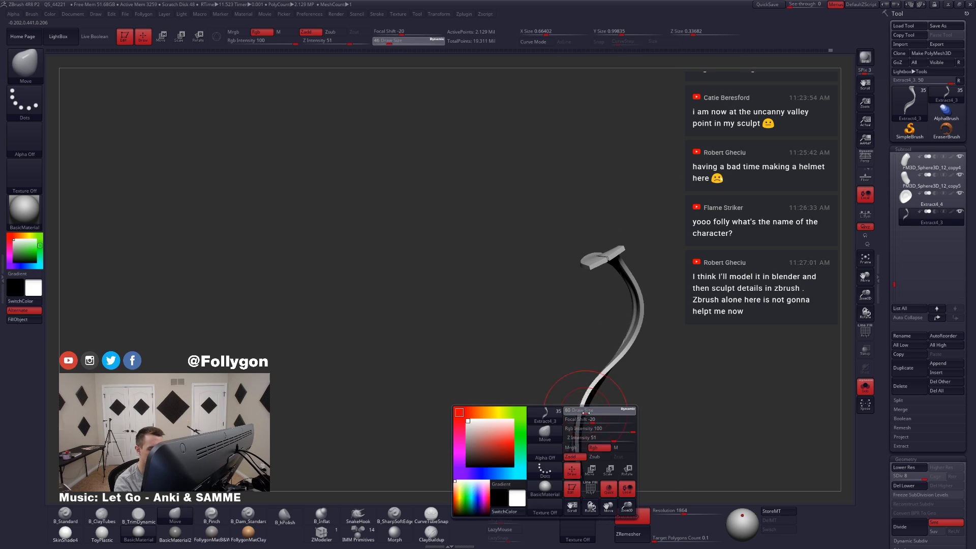
{"action": "mouse_move", "coordinate": [590, 429]}
{"action": "right_mouse_down", "text": "alt"}
{"action": "mouse_move", "coordinate": [589, 390]}
{"action": "mouse_move", "coordinate": [564, 392]}
{"action": "mouse_move", "coordinate": [589, 386]}
{"action": "mouse_move", "coordinate": [575, 406]}
{"action": "mouse_move", "coordinate": [605, 405]}
{"action": "mouse_move", "coordinate": [602, 369]}
{"action": "mouse_move", "coordinate": [615, 392]}
{"action": "right_mouse_up", "text": "alt"}
{"action": "left_click", "coordinate": [595, 403], "text": "ctrl"}
{"action": "key", "text": "shift+d"}
{"action": "key", "text": "shift+d"}
{"action": "key", "text": "shift+d"}
{"action": "key", "text": "alt+s"}
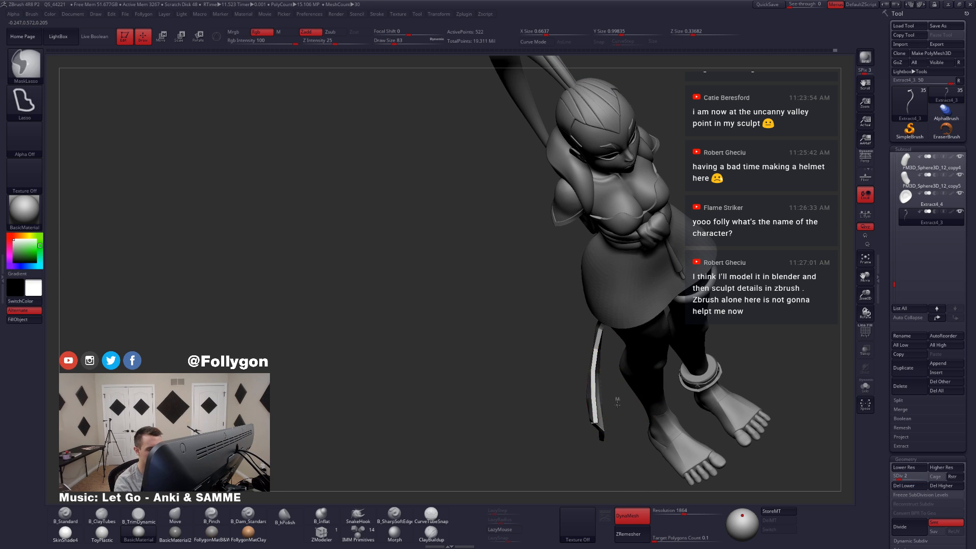
Step: Adjust the ribbon's lower length with the Move brush at draw size 136 and return the ribbon to subdivision level 8
{"action": "key", "text": "space"}
{"action": "key", "text": "alt+s"}
{"action": "left_click_drag", "start_coordinate": [611, 393], "coordinate": [601, 378]}
{"action": "key", "text": "space"}
{"action": "key", "text": "ctrl+z"}
{"action": "key", "text": "space"}
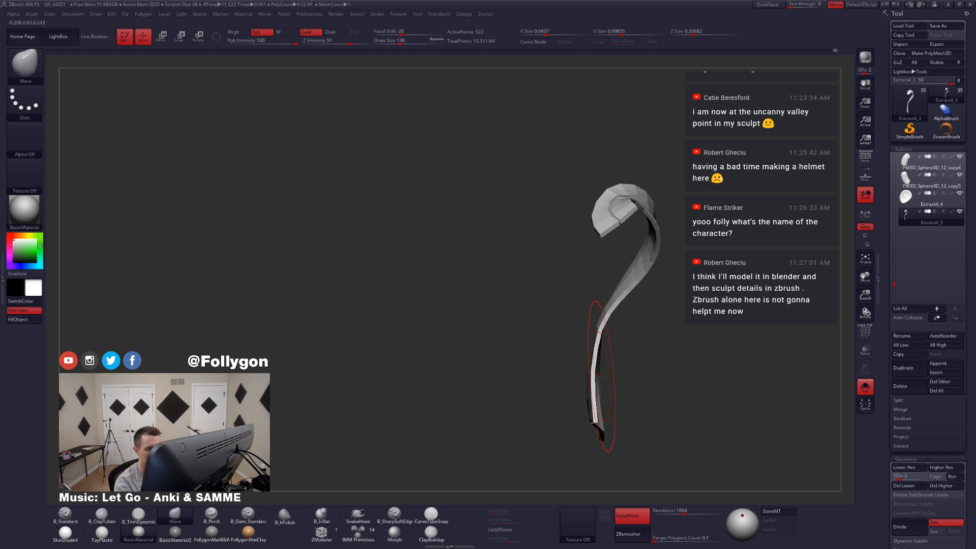
{"action": "mouse_move", "coordinate": [601, 377]}
{"action": "right_mouse_down"}
{"action": "mouse_move", "coordinate": [608, 371]}
{"action": "mouse_move", "coordinate": [582, 391]}
{"action": "mouse_move", "coordinate": [600, 380]}
{"action": "mouse_move", "coordinate": [592, 384]}
{"action": "right_mouse_up"}
{"action": "key", "text": "d"}
{"action": "key", "text": "d"}
{"action": "key", "text": "d"}
{"action": "key", "text": "d"}
{"action": "key", "text": "d"}
{"action": "key", "text": "d"}
Step: Set the Move brush's draw size to 83 and check the ribbon's flow behind the character's legs
{"action": "key", "text": "space"}
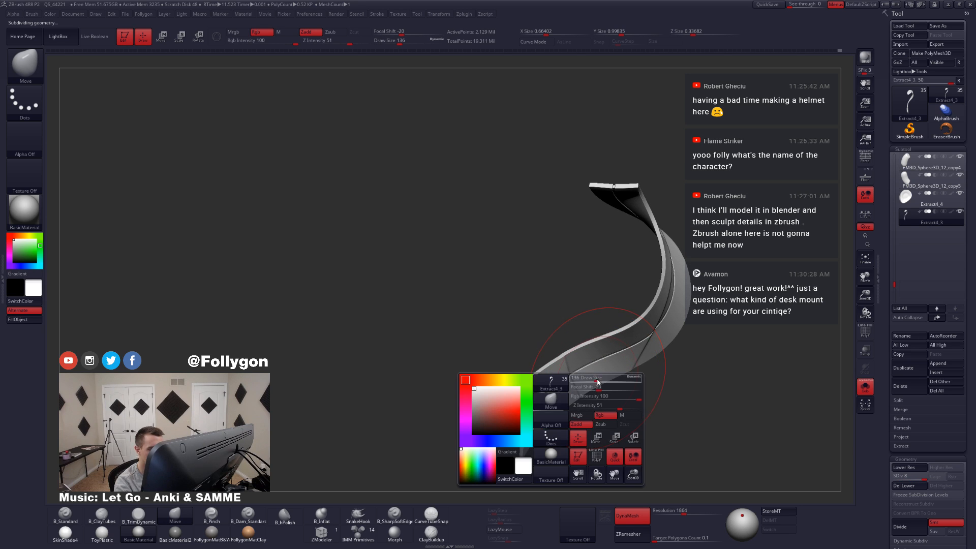
{"action": "left_click_drag", "start_coordinate": [598, 381], "coordinate": [588, 382]}
{"action": "right_click_drag", "start_coordinate": [589, 381], "coordinate": [574, 420]}
{"action": "key", "text": "alt+v"}
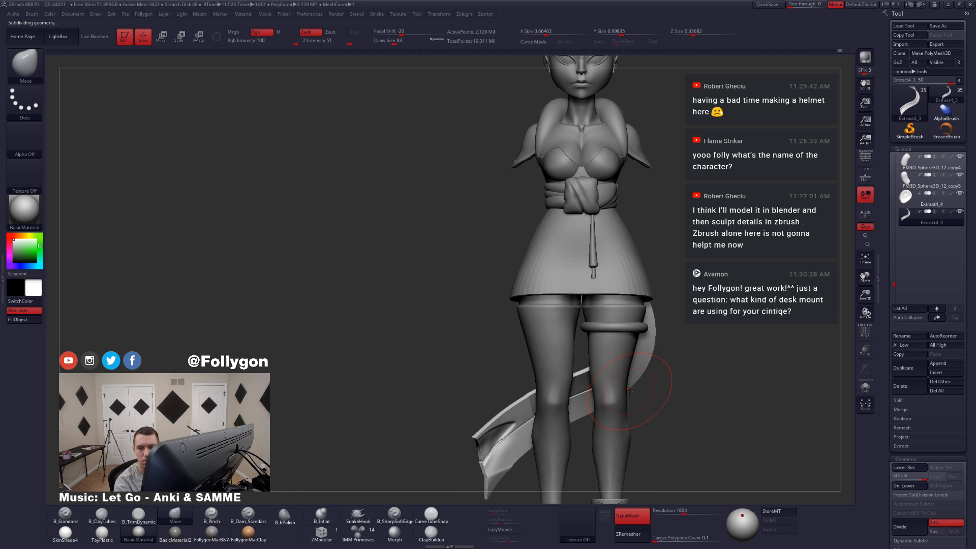
{"action": "key", "text": "alt+v"}
{"action": "right_click_drag", "start_coordinate": [569, 428], "coordinate": [634, 373], "text": "alt"}
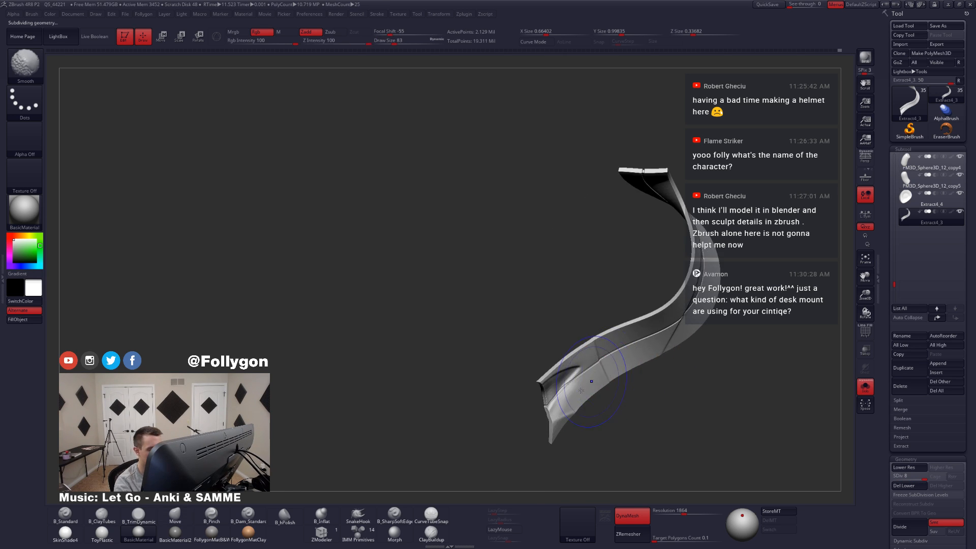
Step: Lower the ribbon to subdivision level 1 and show its polyframe
{"action": "key", "text": "shift+d"}
{"action": "key", "text": "shift+d"}
{"action": "key", "text": "shift+d"}
{"action": "key", "text": "shift+d"}
{"action": "key", "text": "shift+d"}
{"action": "key", "text": "shift+d"}
{"action": "key", "text": "shift+d"}
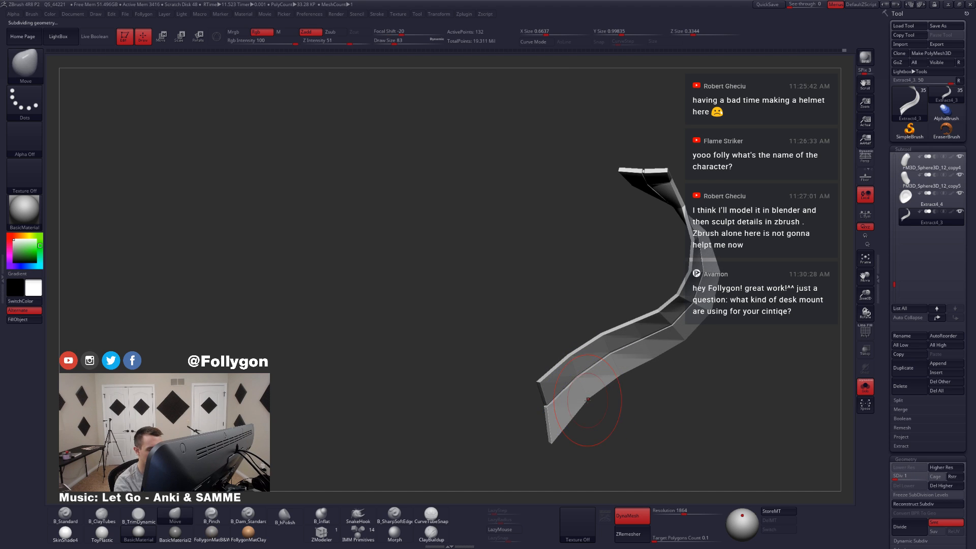
{"action": "key", "text": "shift+f"}
Step: Mask the ribbon around its lower bend and place a Move transpose line across that section
{"action": "key", "text": "ctrl"}
{"action": "left_click_drag", "start_coordinate": [588, 423], "coordinate": [590, 425], "text": "ctrl"}
{"action": "mouse_move", "coordinate": [595, 432]}
{"action": "right_mouse_down"}
{"action": "mouse_move", "coordinate": [628, 441]}
{"action": "mouse_move", "coordinate": [593, 440]}
{"action": "mouse_move", "coordinate": [599, 425]}
{"action": "right_mouse_up"}
{"action": "key", "text": "w"}
{"action": "left_click_drag", "start_coordinate": [605, 383], "coordinate": [676, 397]}
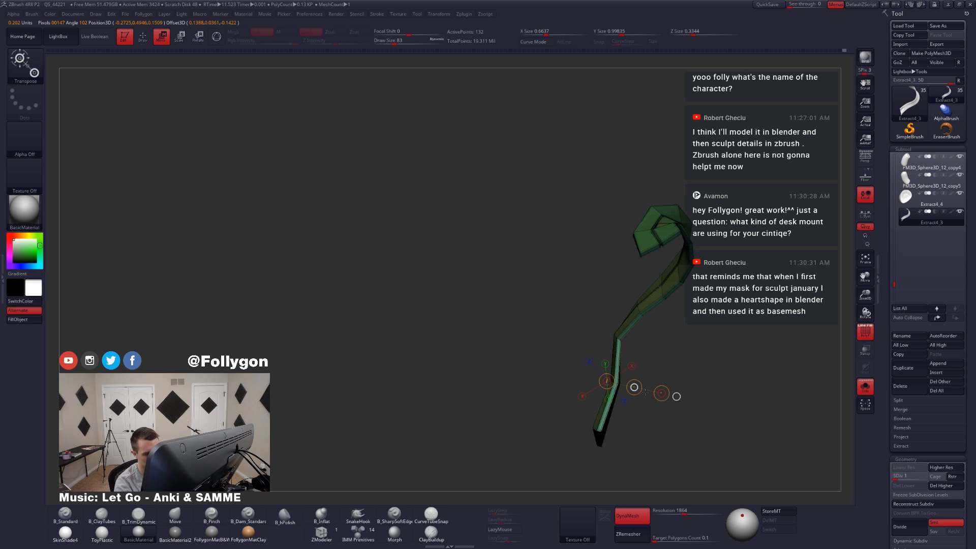
Step: Raise the ribbon to subdivision level 2 and shift its lower bend with the Move transpose line
{"action": "key", "text": "q"}
{"action": "key", "text": "ctrl+d"}
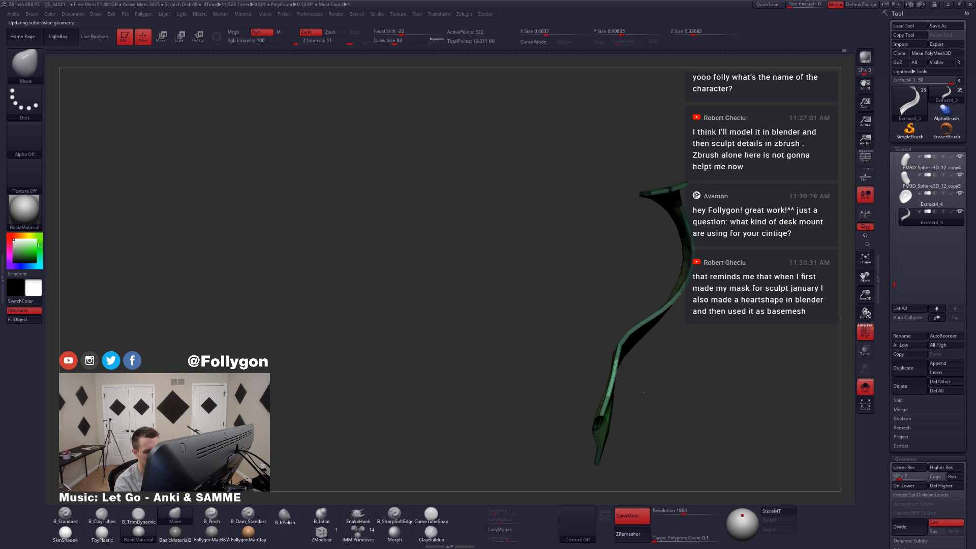
{"action": "key", "text": "w"}
{"action": "key", "text": "ctrl+d"}
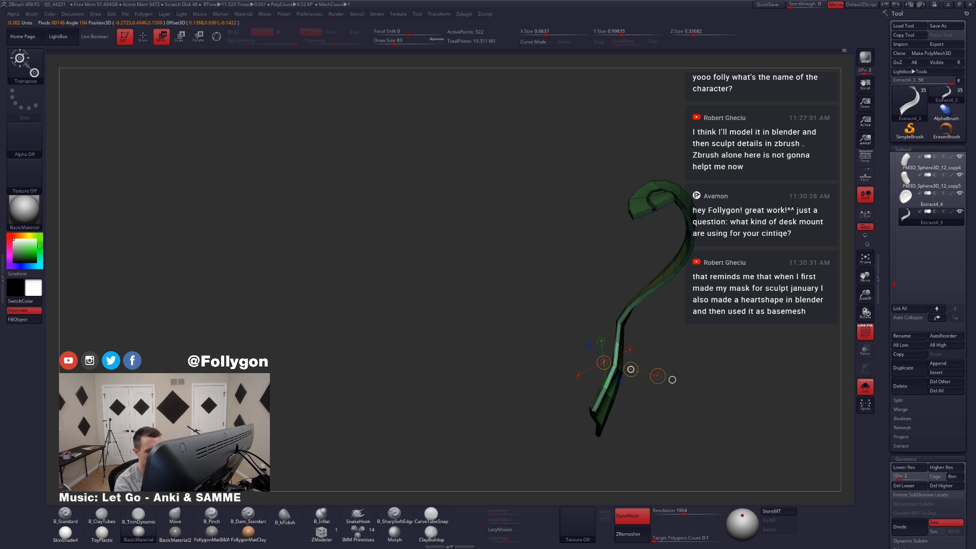
{"action": "mouse_move", "coordinate": [630, 390]}
{"action": "left_mouse_down"}
{"action": "mouse_move", "coordinate": [670, 407]}
{"action": "mouse_move", "coordinate": [682, 377]}
{"action": "mouse_move", "coordinate": [656, 373]}
{"action": "left_mouse_up"}
Step: Return to the Move brush, hide the polyframe and show the ribbon with the full character
{"action": "key", "text": "q"}
{"action": "key", "text": "alt+s"}
{"action": "key", "text": "shift+f"}
{"action": "left_click_drag", "start_coordinate": [558, 395], "coordinate": [599, 390]}
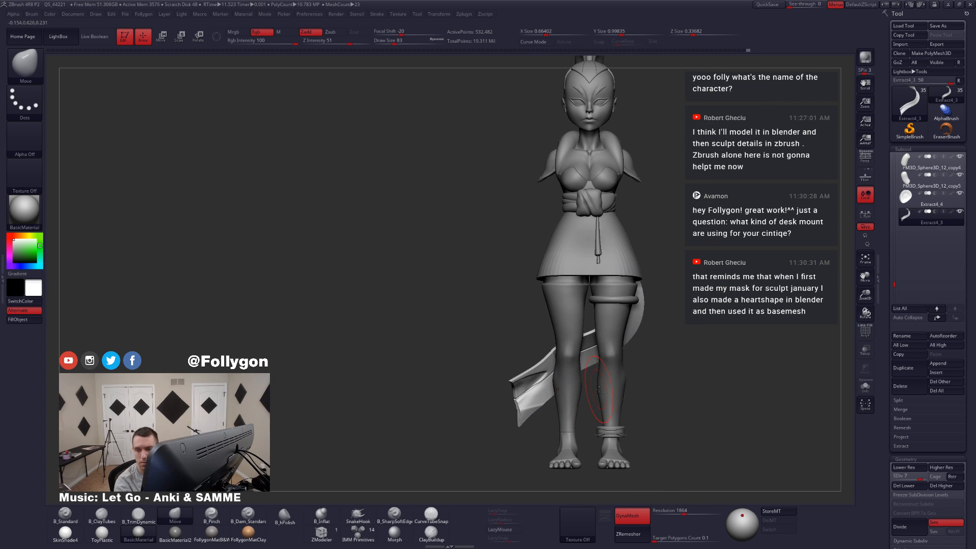
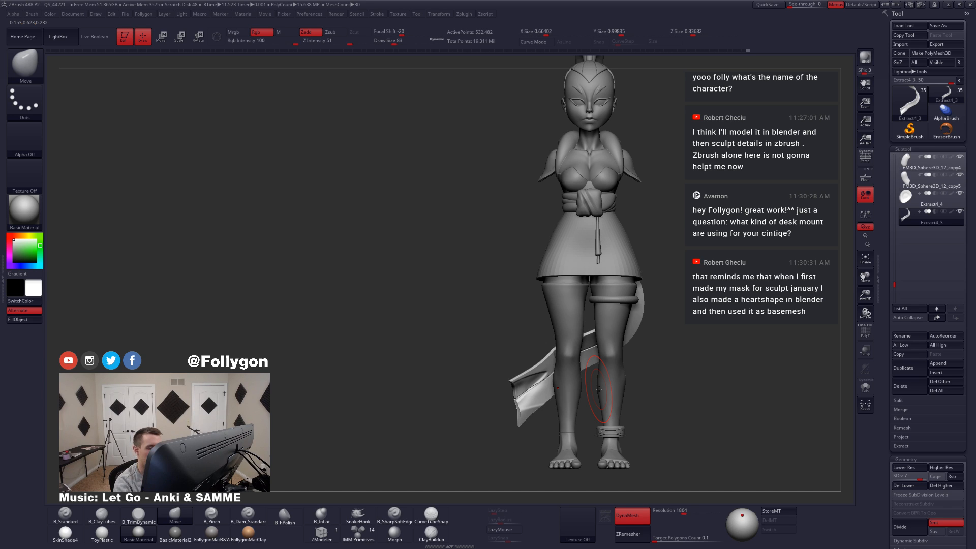
Step: Isolate the cloth ribbon hanging behind the skirt and adjust its outer bend with the Move brush
{"action": "left_click_drag", "start_coordinate": [661, 348], "coordinate": [618, 390]}
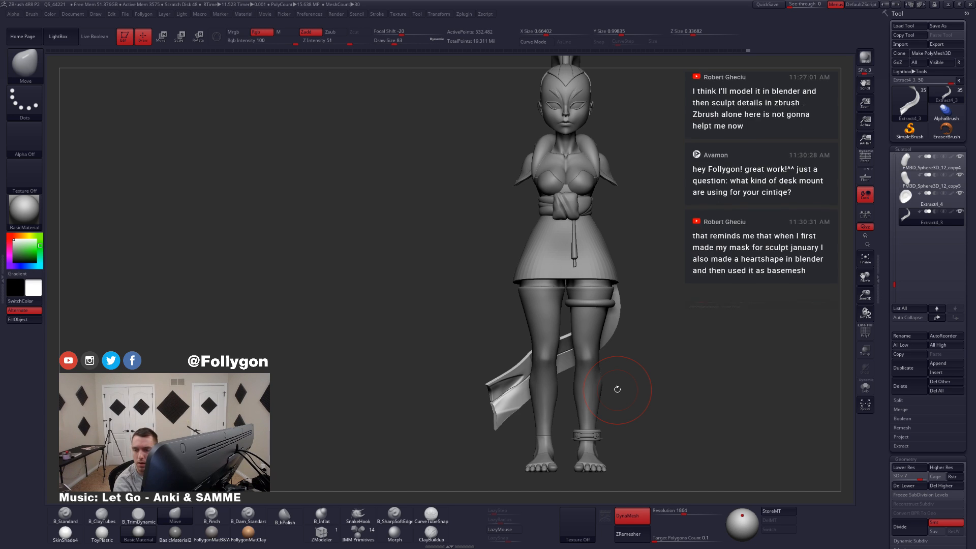
{"action": "key", "text": "alt+shift+s"}
{"action": "left_click_drag", "start_coordinate": [630, 364], "coordinate": [608, 403]}
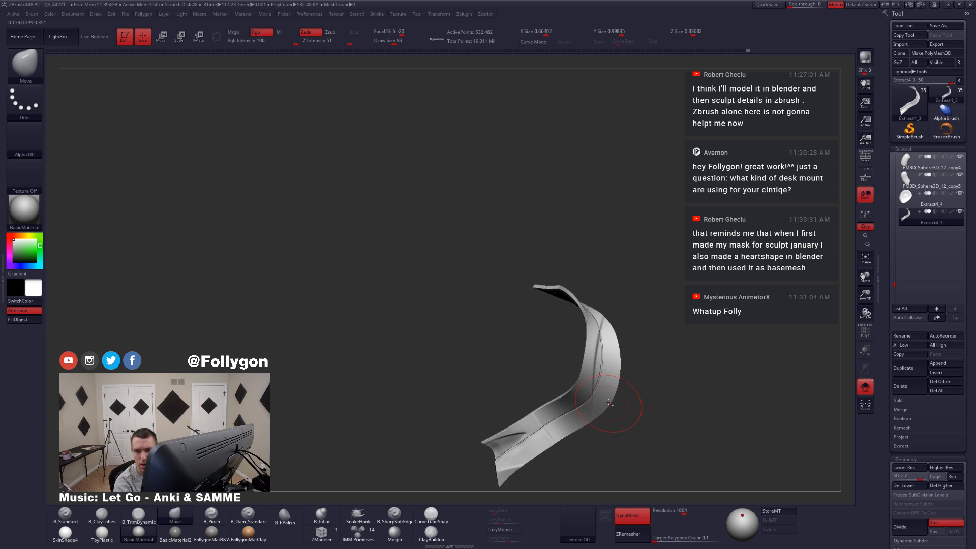
{"action": "mouse_move", "coordinate": [615, 388]}
{"action": "right_mouse_down"}
{"action": "mouse_move", "coordinate": [605, 391]}
{"action": "mouse_move", "coordinate": [619, 386]}
{"action": "right_mouse_up"}
{"action": "mouse_move", "coordinate": [629, 383]}
{"action": "left_mouse_down", "text": "ctrl"}
{"action": "mouse_move", "coordinate": [673, 354]}
{"action": "mouse_move", "coordinate": [458, 316]}
{"action": "mouse_move", "coordinate": [458, 326]}
{"action": "left_mouse_up", "text": "ctrl"}
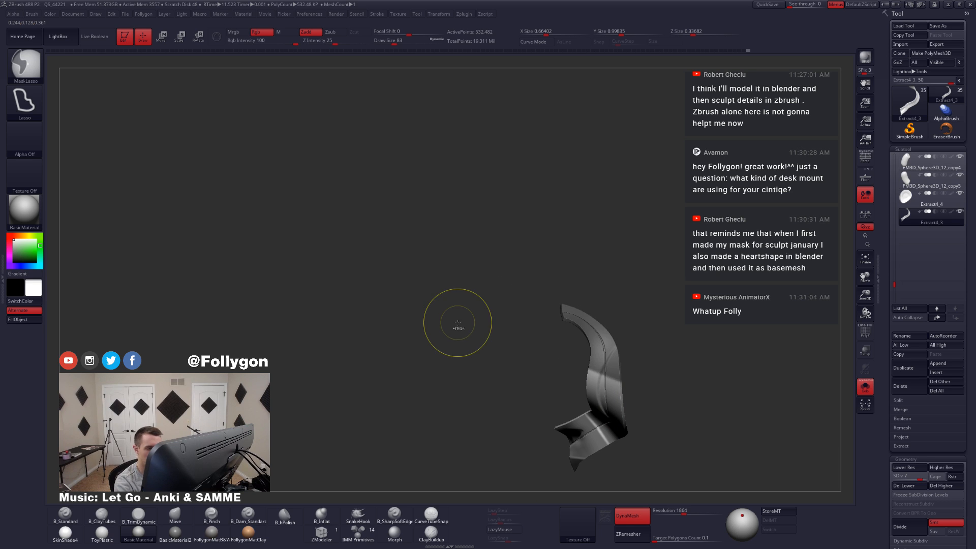
{"action": "mouse_move", "coordinate": [605, 391]}
{"action": "right_mouse_down"}
{"action": "mouse_move", "coordinate": [611, 377]}
{"action": "mouse_move", "coordinate": [614, 389]}
{"action": "right_mouse_up"}
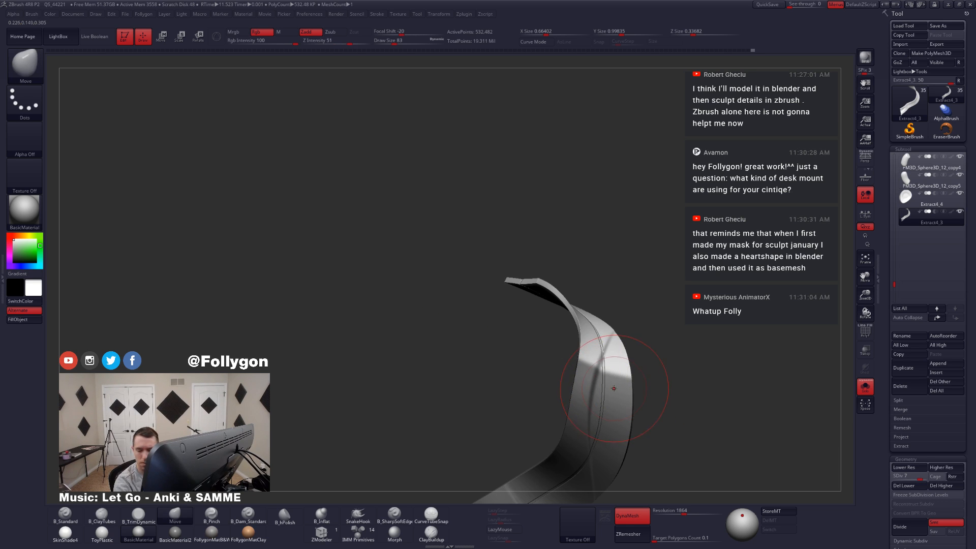
Step: Enlarge the Move brush to a draw size of 101 and reshape the ribbon's main curve
{"action": "key", "text": "space"}
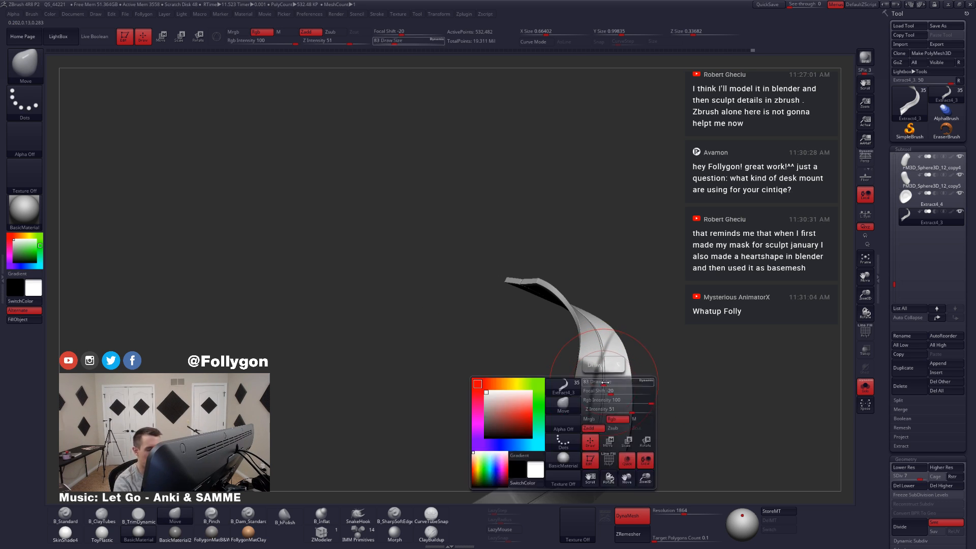
{"action": "left_click_drag", "start_coordinate": [603, 384], "coordinate": [605, 381]}
{"action": "right_click_drag", "start_coordinate": [602, 382], "coordinate": [624, 380]}
{"action": "key", "text": "space"}
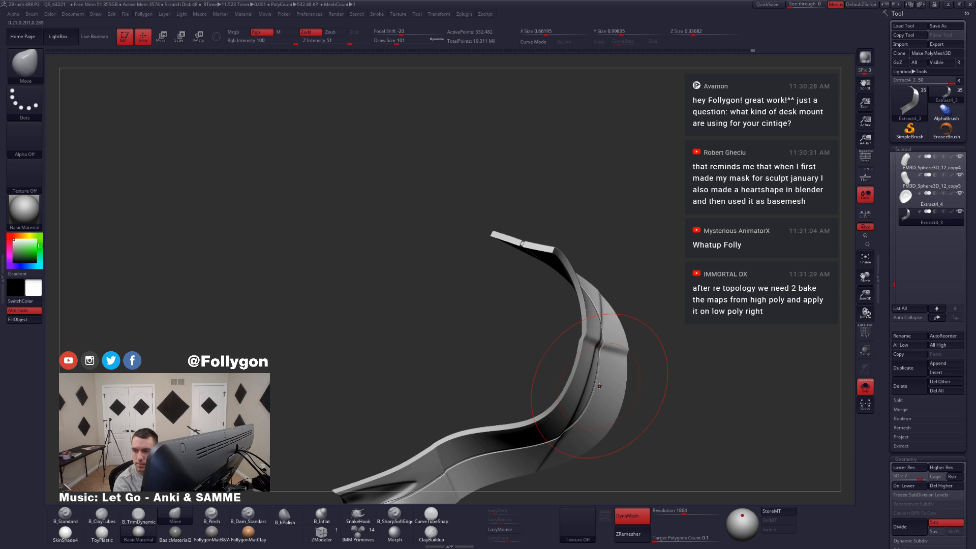
Step: Show the full figure and set the draw size to 80 to refine how the ribbon falls behind the skirt
{"action": "right_click_drag", "start_coordinate": [603, 392], "coordinate": [582, 433]}
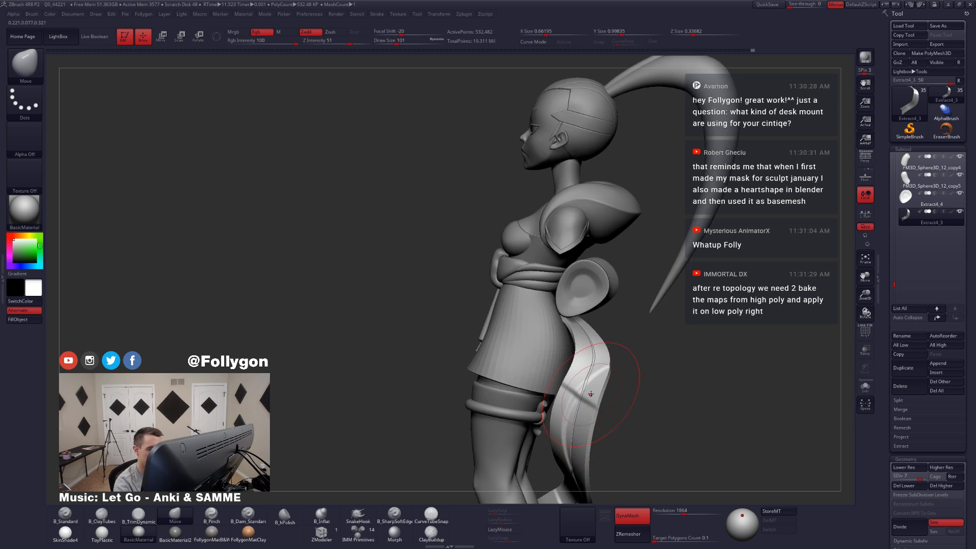
{"action": "key", "text": "space"}
{"action": "left_click_drag", "start_coordinate": [601, 381], "coordinate": [598, 381]}
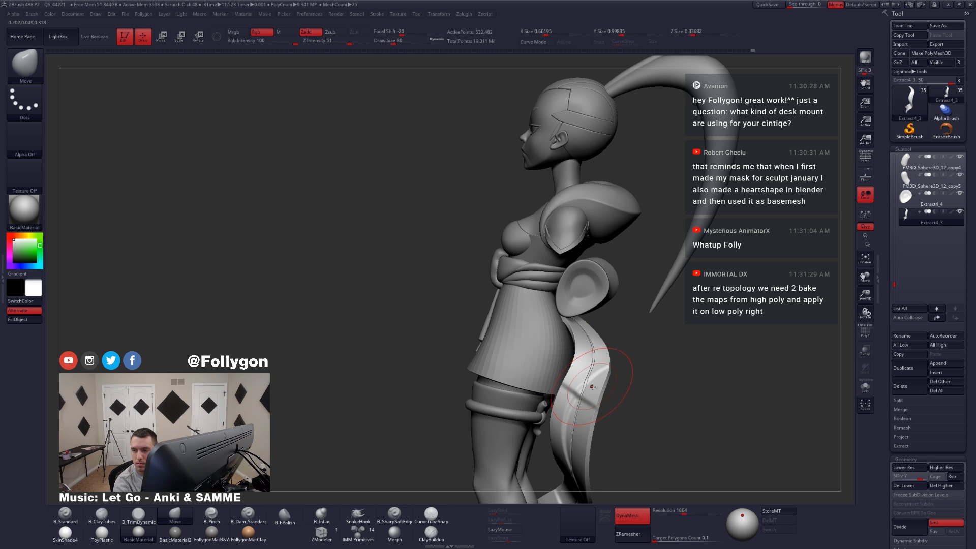
{"action": "right_click_drag", "start_coordinate": [601, 394], "coordinate": [580, 400]}
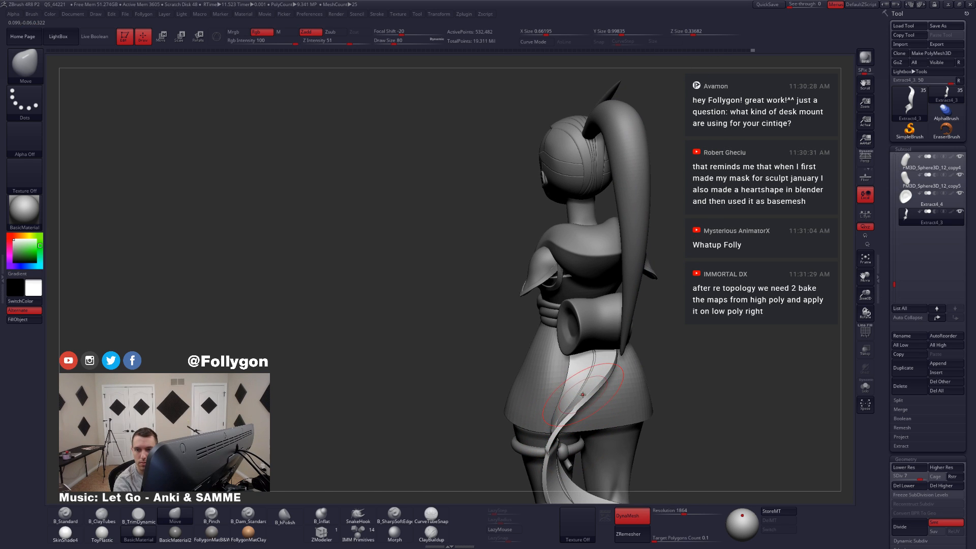
Step: Isolate the ribbon again and push its middle bend into shape with the Move brush at draw size 104
{"action": "key", "text": "shift+s"}
{"action": "right_click_drag", "start_coordinate": [596, 380], "coordinate": [557, 374]}
{"action": "mouse_move", "coordinate": [551, 359]}
{"action": "left_mouse_down", "text": "ctrl"}
{"action": "mouse_move", "coordinate": [689, 367]}
{"action": "mouse_move", "coordinate": [608, 461]}
{"action": "left_mouse_up", "text": "ctrl"}
{"action": "mouse_move", "coordinate": [606, 418]}
{"action": "right_mouse_down"}
{"action": "mouse_move", "coordinate": [631, 398]}
{"action": "mouse_move", "coordinate": [610, 385]}
{"action": "right_mouse_up"}
{"action": "left_click", "coordinate": [631, 398], "text": "ctrl"}
{"action": "key", "text": "space"}
{"action": "left_click_drag", "start_coordinate": [608, 393], "coordinate": [610, 393]}
{"action": "right_click_drag", "start_coordinate": [600, 395], "coordinate": [611, 397]}
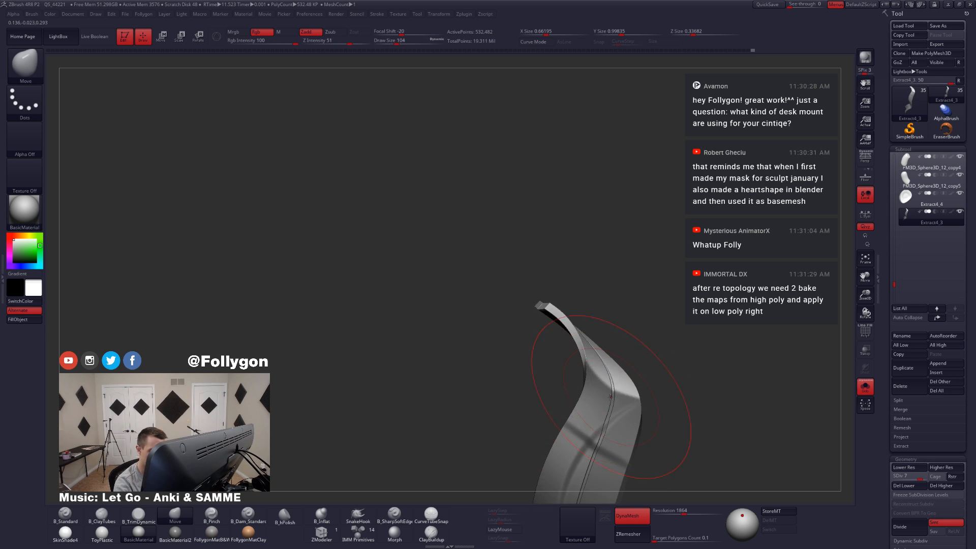
Step: Refine the ribbon's curve from its inner side with the Move brush, adjusting the brush size
{"action": "left_click_drag", "start_coordinate": [612, 391], "coordinate": [613, 391]}
{"action": "mouse_move", "coordinate": [614, 390]}
{"action": "right_mouse_down"}
{"action": "mouse_move", "coordinate": [600, 406]}
{"action": "mouse_move", "coordinate": [646, 384]}
{"action": "mouse_move", "coordinate": [627, 392]}
{"action": "right_mouse_up"}
{"action": "key", "text": "ctrl"}
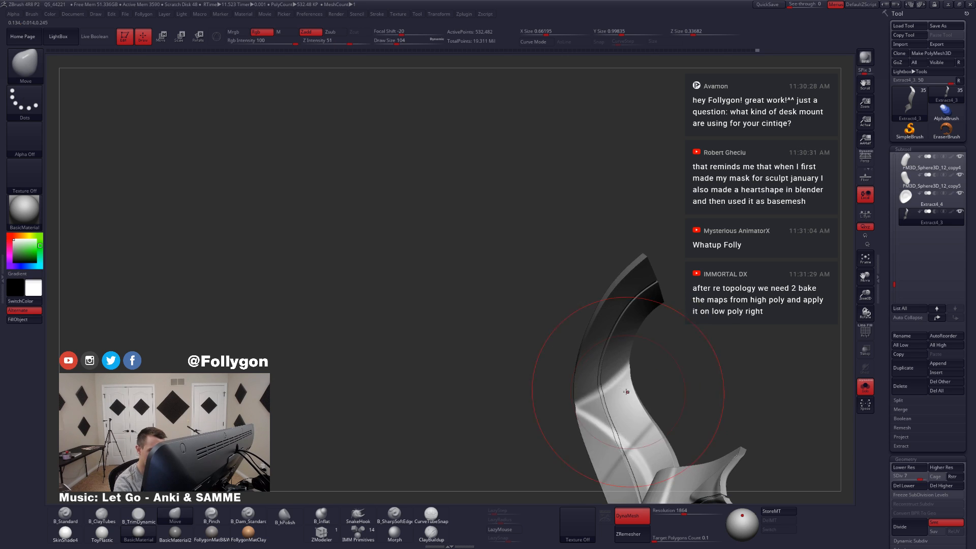
{"action": "key", "text": "space"}
{"action": "left_click_drag", "start_coordinate": [625, 393], "coordinate": [615, 392]}
{"action": "mouse_move", "coordinate": [615, 392]}
{"action": "right_mouse_down"}
{"action": "mouse_move", "coordinate": [604, 393]}
{"action": "mouse_move", "coordinate": [630, 437]}
{"action": "mouse_move", "coordinate": [616, 378]}
{"action": "mouse_move", "coordinate": [628, 392]}
{"action": "right_mouse_up"}
Step: Lower the ribbon to subdivision level 5 and smooth its bend with the draw size at 29
{"action": "key", "text": "shift+d"}
{"action": "key", "text": "shift+d"}
{"action": "key", "text": "space"}
{"action": "left_click_drag", "start_coordinate": [634, 395], "coordinate": [629, 395]}
{"action": "right_click_drag", "start_coordinate": [633, 395], "coordinate": [647, 388], "text": "ctrl"}
{"action": "key", "text": "space"}
{"action": "left_click_drag", "start_coordinate": [648, 387], "coordinate": [642, 387]}
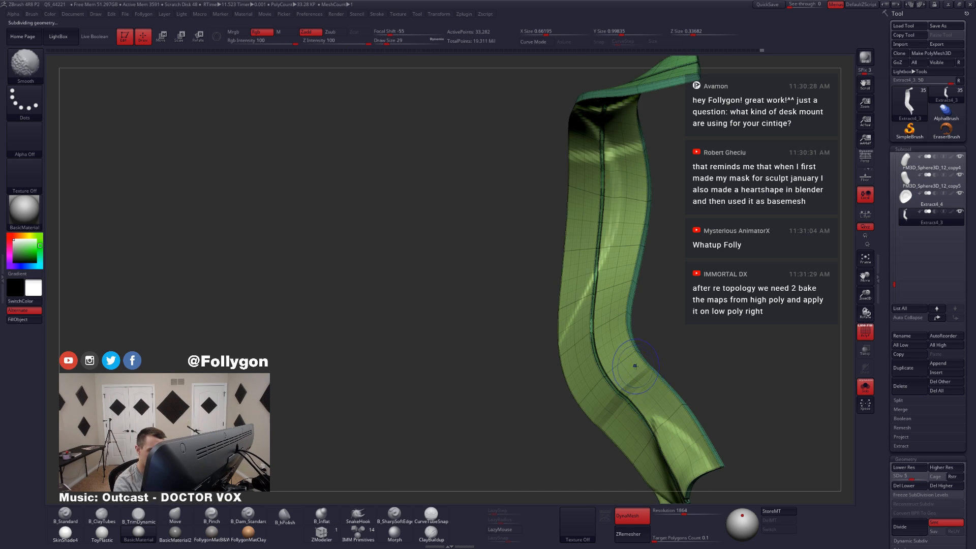
Step: Display the ribbon's polygroups and isolate the broad face panels beside the centre groove
{"action": "right_click_drag", "start_coordinate": [627, 397], "coordinate": [618, 409], "text": "ctrl"}
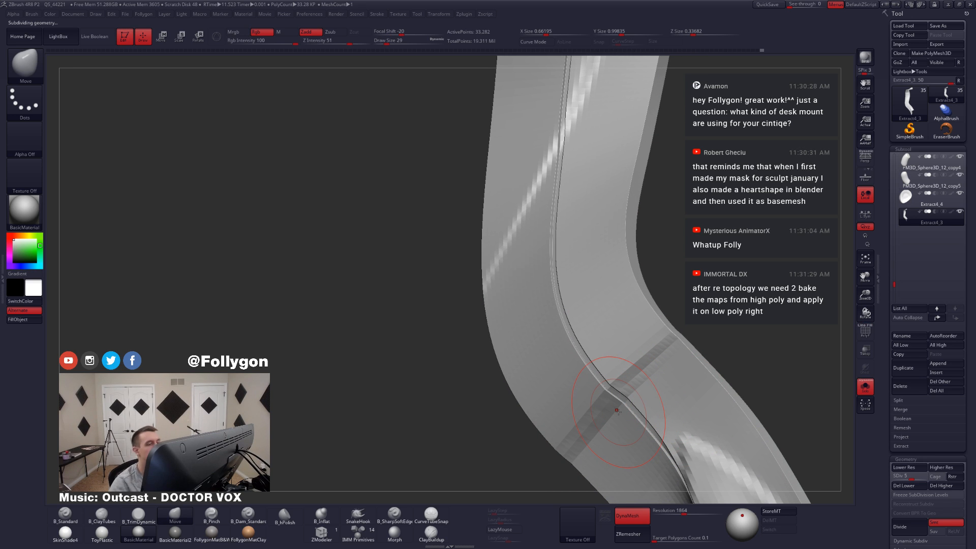
{"action": "key", "text": "shift+f"}
{"action": "mouse_move", "coordinate": [613, 410]}
{"action": "right_mouse_down", "text": "ctrl"}
{"action": "mouse_move", "coordinate": [636, 445]}
{"action": "mouse_move", "coordinate": [593, 400]}
{"action": "right_mouse_up", "text": "ctrl"}
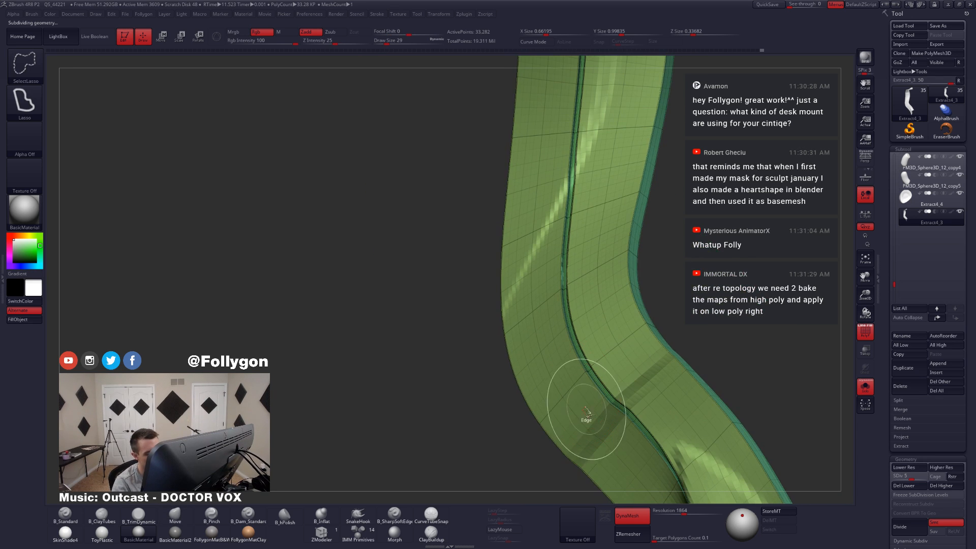
{"action": "left_click", "coordinate": [586, 435], "text": "ctrl+shift"}
{"action": "right_click_drag", "start_coordinate": [586, 439], "coordinate": [592, 387], "text": "ctrl"}
{"action": "right_click_drag", "start_coordinate": [742, 414], "coordinate": [712, 364], "text": "alt"}
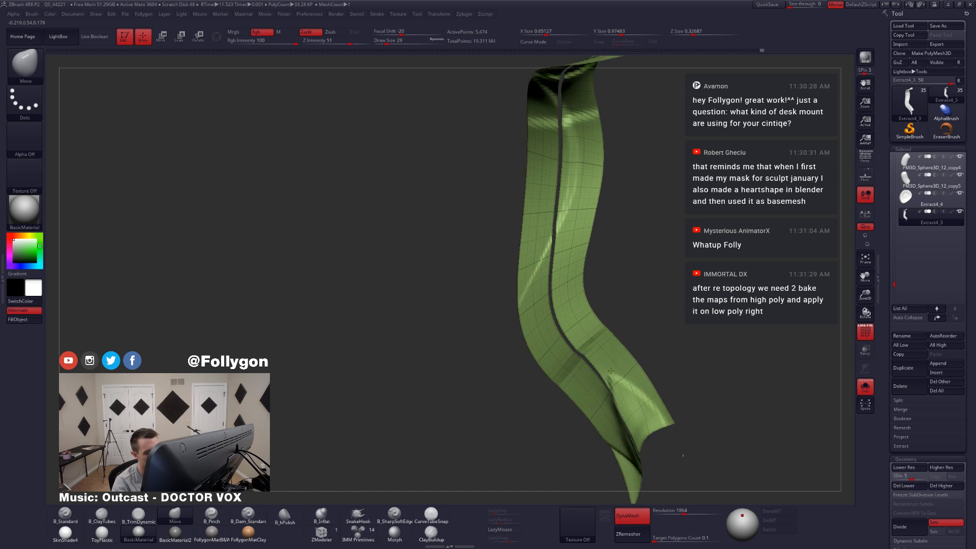
Step: Mask the isolated face panels, show the whole ribbon and invert the mask to protect the groove and rim
{"action": "key", "text": "shift+f"}
{"action": "left_click_drag", "start_coordinate": [596, 337], "coordinate": [592, 345], "text": "shift"}
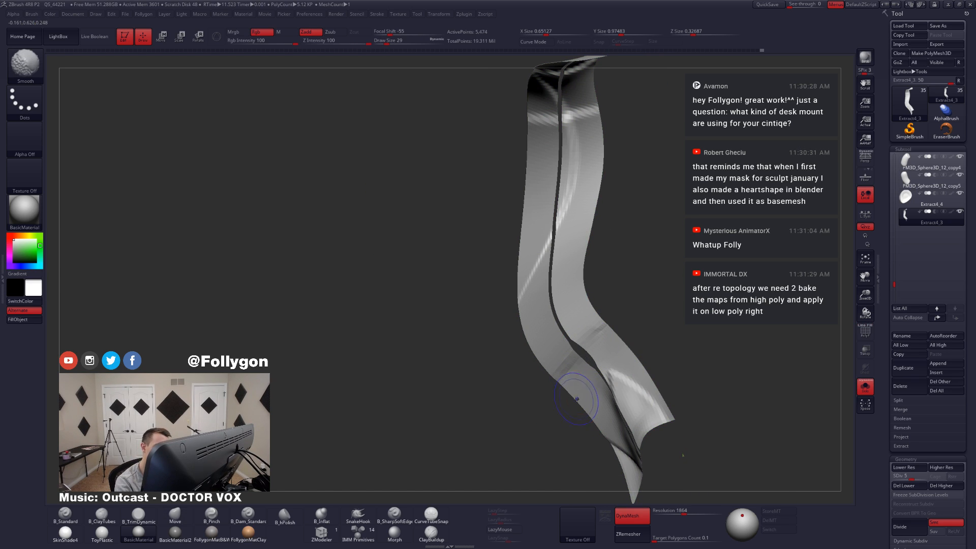
{"action": "left_click", "coordinate": [670, 355], "text": "ctrl+shift"}
{"action": "left_click", "coordinate": [641, 388], "text": "ctrl+shift"}
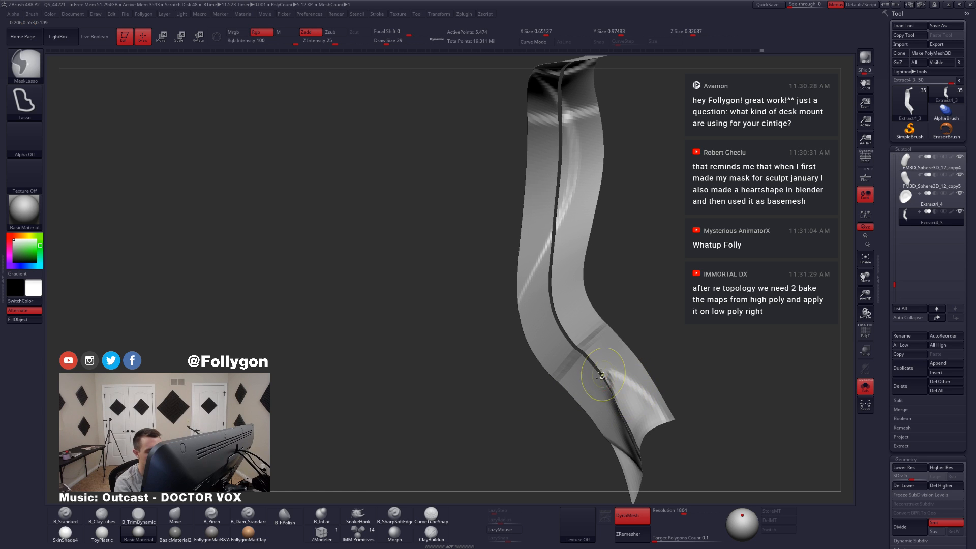
{"action": "left_click", "coordinate": [619, 366], "text": "ctrl+shift"}
{"action": "left_click", "coordinate": [663, 343], "text": "ctrl"}
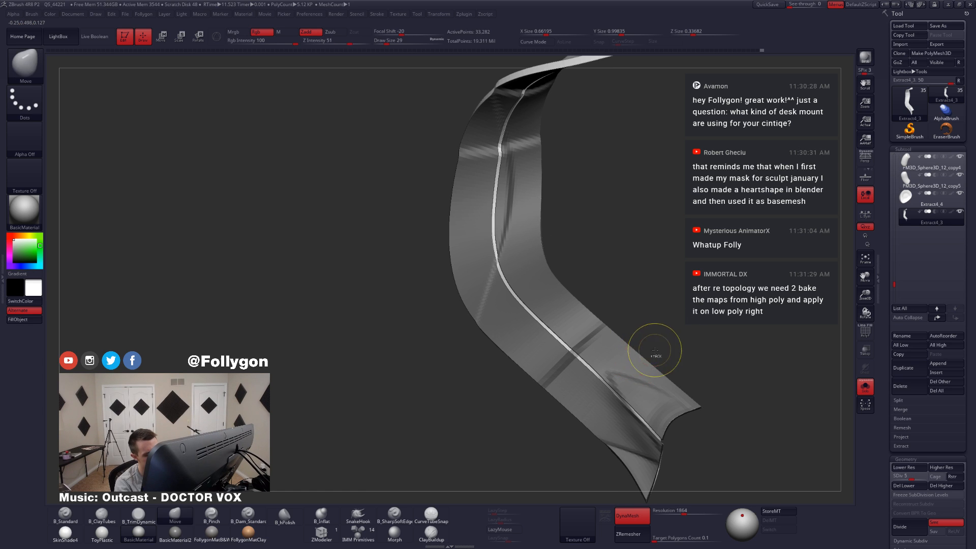
{"action": "left_click", "coordinate": [655, 350], "text": "ctrl"}
Step: Try to smooth the crease across the ribbon's lower bend, and undo the last stroke
{"action": "mouse_move", "coordinate": [655, 350]}
{"action": "left_mouse_down"}
{"action": "mouse_move", "coordinate": [638, 359]}
{"action": "mouse_move", "coordinate": [644, 343]}
{"action": "mouse_move", "coordinate": [622, 378]}
{"action": "left_mouse_up"}
{"action": "left_click_drag", "start_coordinate": [623, 355], "coordinate": [593, 403]}
{"action": "left_click_drag", "start_coordinate": [604, 334], "coordinate": [585, 345], "text": "shift"}
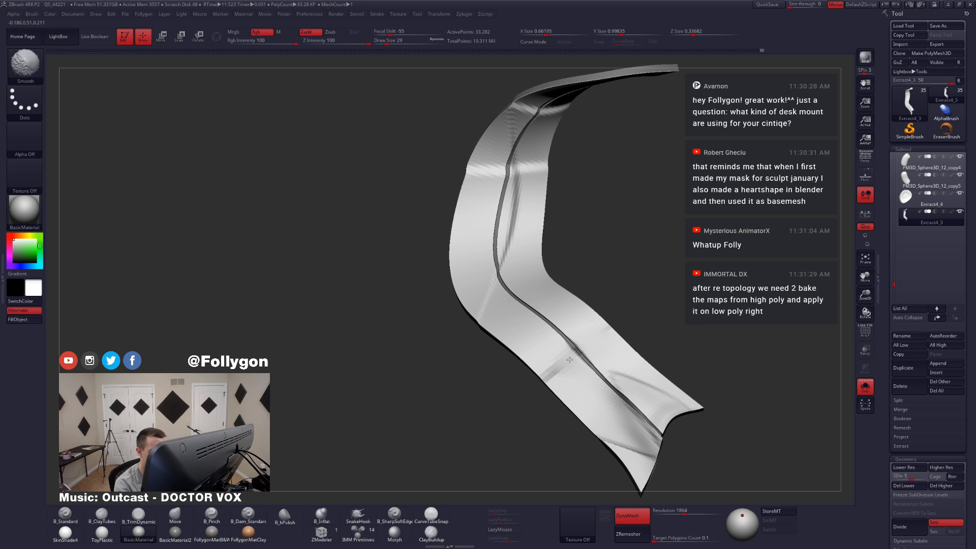
{"action": "key", "text": "ctrl+z"}
Step: Raise the ribbon to subdivision level 8 and work over the crease across its lower bend with draw size 27
{"action": "right_click_drag", "start_coordinate": [575, 382], "coordinate": [582, 415], "text": "alt"}
{"action": "key", "text": "space"}
{"action": "left_click", "coordinate": [591, 331]}
{"action": "key", "text": "shift+f"}
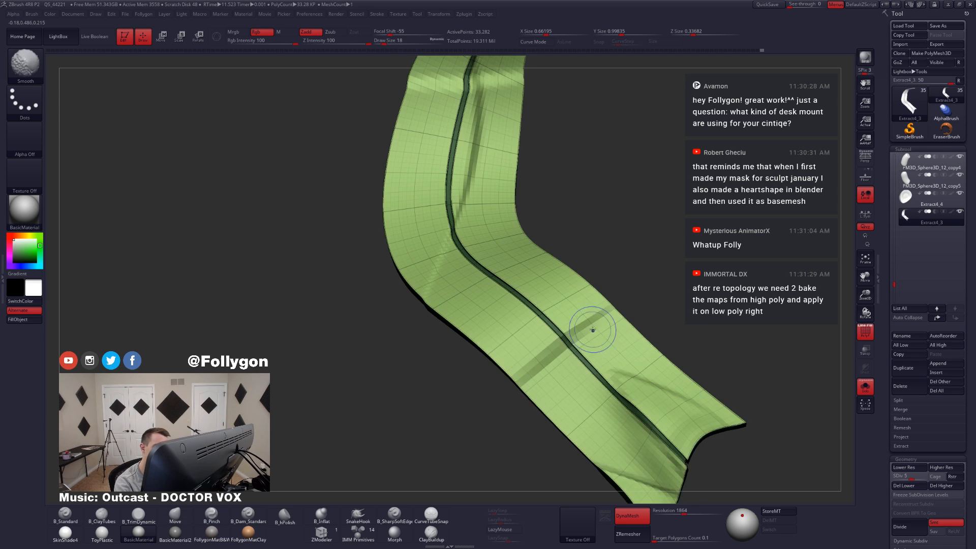
{"action": "key", "text": "d"}
{"action": "key", "text": "d"}
{"action": "key", "text": "space"}
{"action": "left_click", "coordinate": [594, 333]}
{"action": "key", "text": "shift+f"}
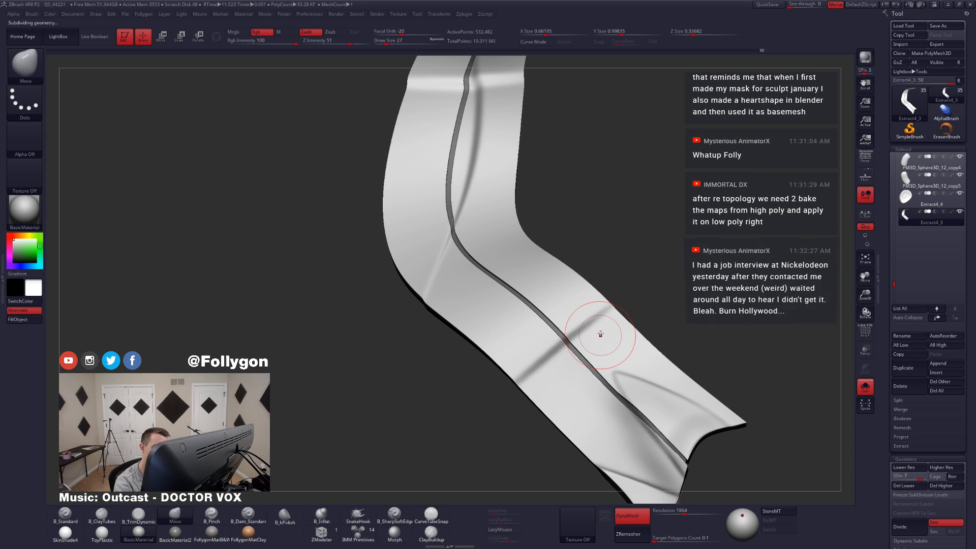
{"action": "key", "text": "d"}
{"action": "left_click_drag", "start_coordinate": [597, 328], "coordinate": [576, 328], "text": "shift"}
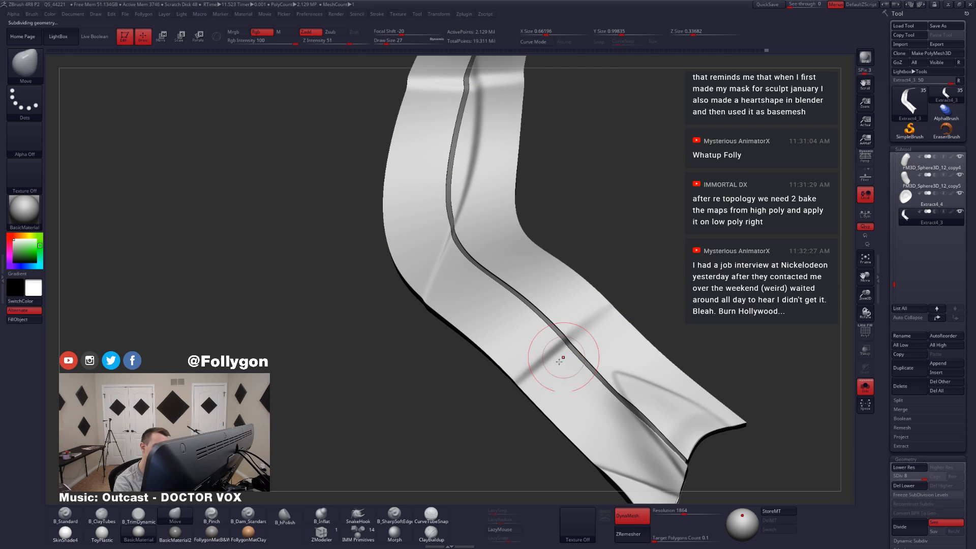
{"action": "left_click_drag", "start_coordinate": [527, 374], "coordinate": [543, 371], "text": "shift"}
{"action": "right_click_drag", "start_coordinate": [545, 367], "coordinate": [576, 338]}
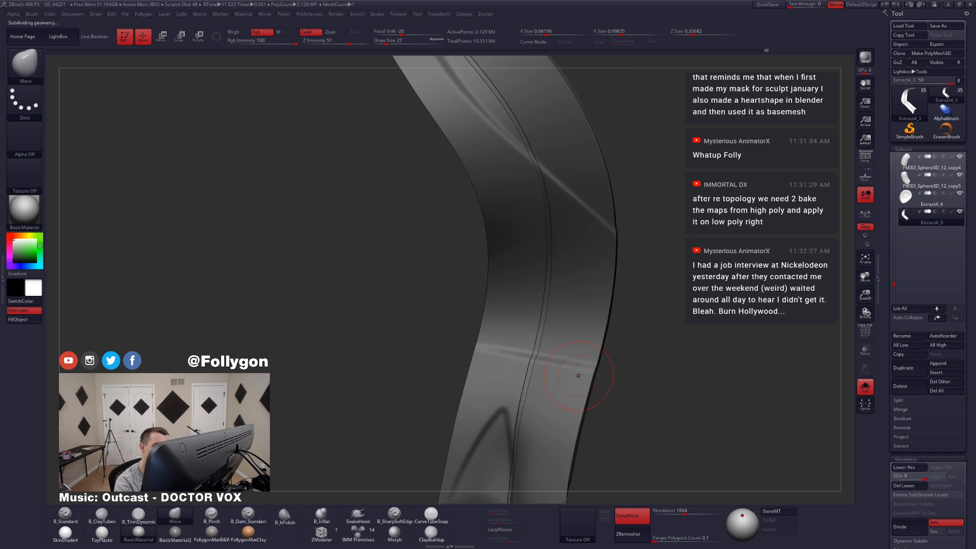
Step: Display the polygroups and isolate the face panels on the ribbon's other side
{"action": "key", "text": "f"}
{"action": "right_click_drag", "start_coordinate": [578, 376], "coordinate": [625, 338]}
{"action": "key", "text": "shift+f"}
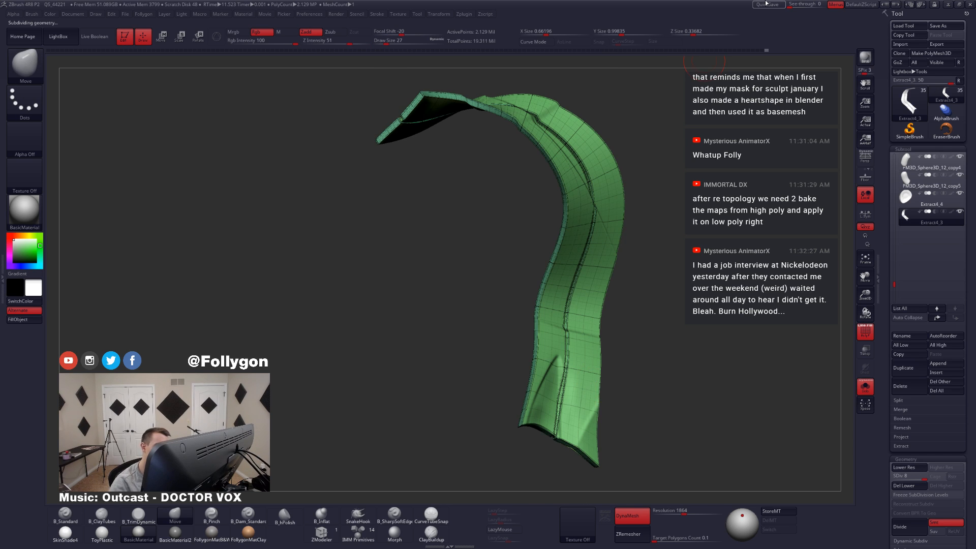
{"action": "key", "text": "ctrl+shift"}
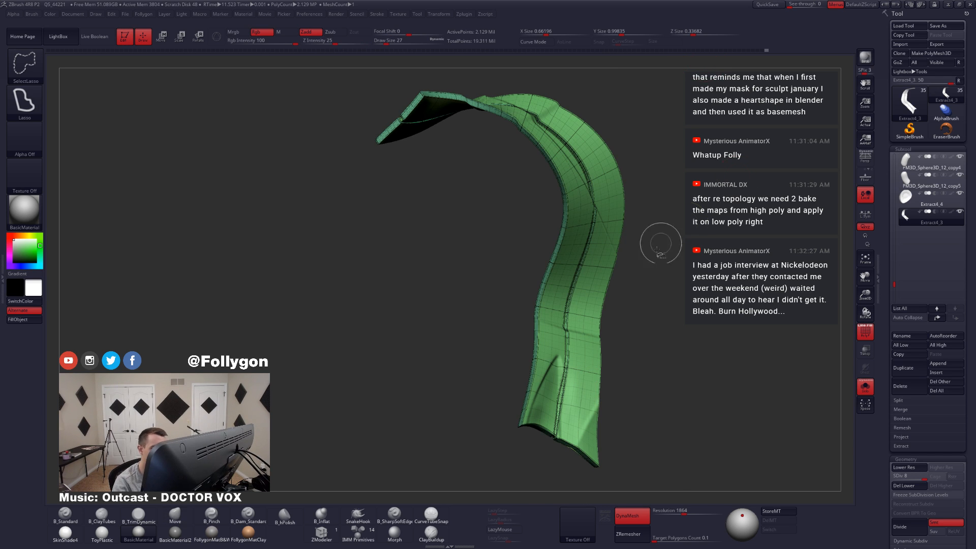
{"action": "left_click", "coordinate": [588, 340], "text": "ctrl+shift"}
{"action": "mouse_move", "coordinate": [636, 330]}
{"action": "right_mouse_down"}
{"action": "mouse_move", "coordinate": [581, 338]}
{"action": "mouse_move", "coordinate": [586, 364]}
{"action": "mouse_move", "coordinate": [540, 357]}
{"action": "mouse_move", "coordinate": [574, 356]}
{"action": "mouse_move", "coordinate": [582, 386]}
{"action": "mouse_move", "coordinate": [622, 266]}
{"action": "mouse_move", "coordinate": [605, 245]}
{"action": "mouse_move", "coordinate": [606, 253]}
{"action": "right_mouse_up"}
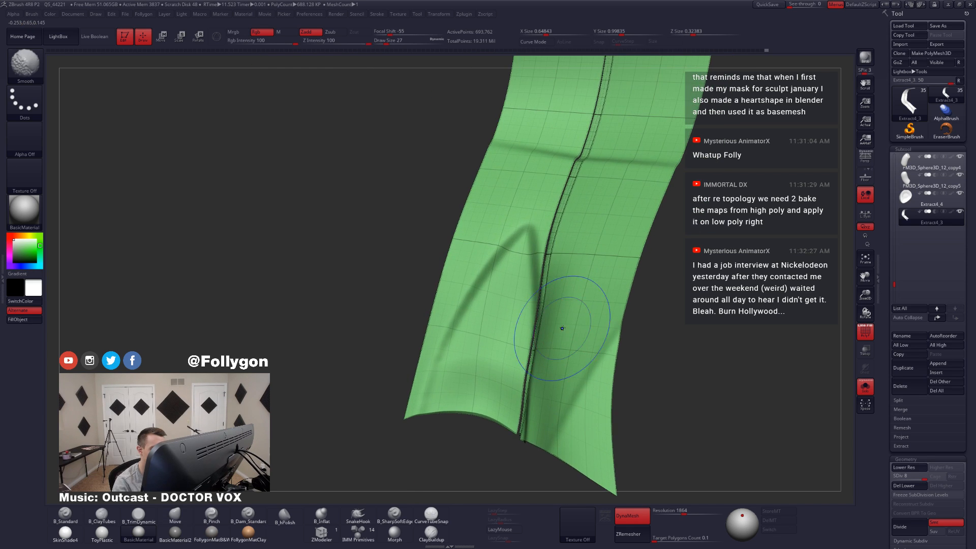
Step: Assign separate polygroups to the visible panels with Auto Groups and show the whole ribbon again
{"action": "key", "text": "shift+f"}
{"action": "key", "text": "ctrl+shift+f"}
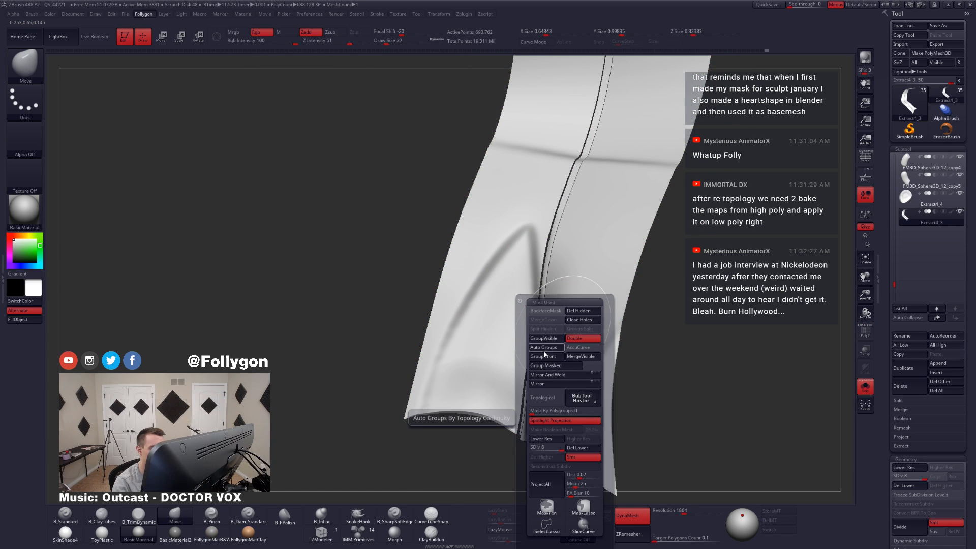
{"action": "left_click", "coordinate": [544, 351]}
{"action": "key", "text": "shift+f"}
{"action": "right_click_drag", "start_coordinate": [593, 323], "coordinate": [595, 290], "text": "ctrl"}
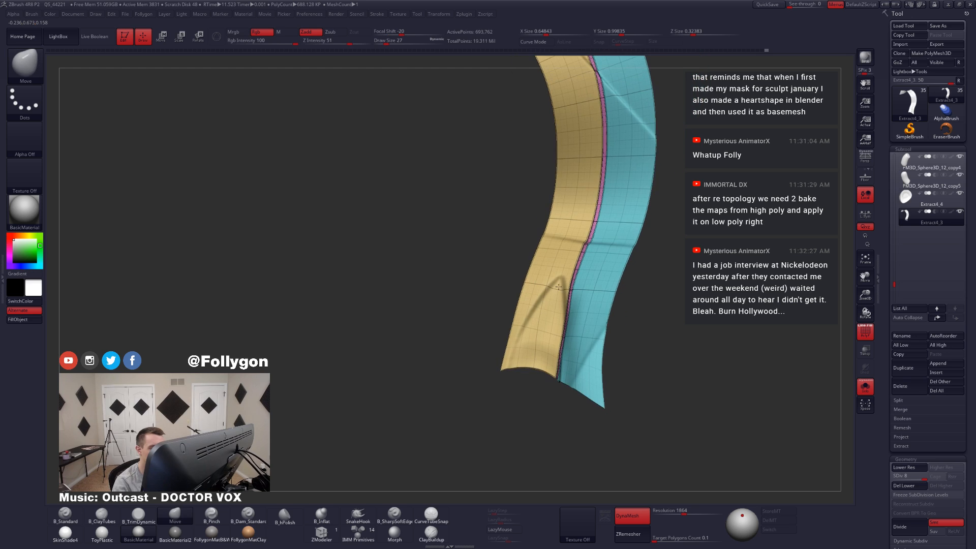
{"action": "left_click", "coordinate": [638, 351], "text": "ctrl+shift"}
{"action": "right_click_drag", "start_coordinate": [572, 335], "coordinate": [611, 324]}
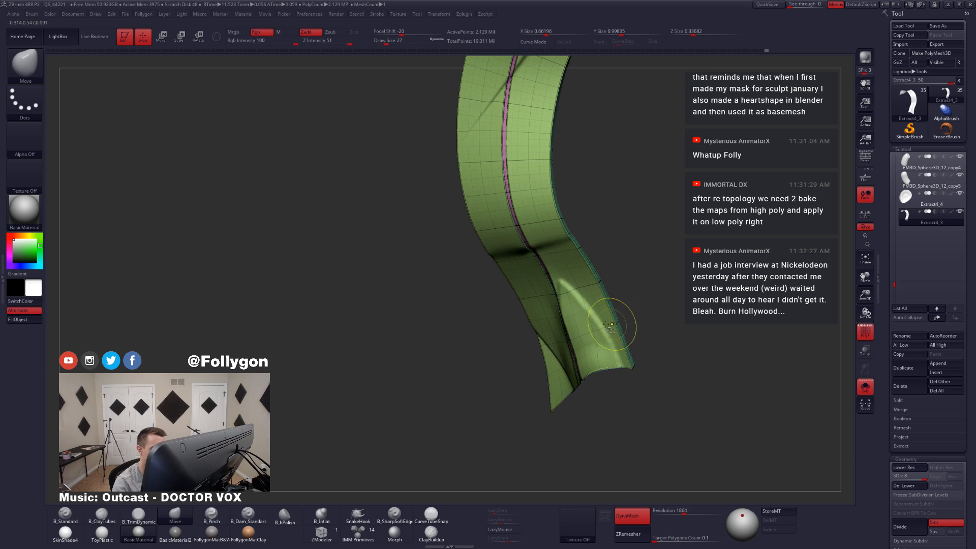
Step: Hide the ribbon's broad panel polygroups, mask the remaining rim and seam bands, and restore the full ribbon
{"action": "key", "text": "ctrl+shift"}
{"action": "left_click", "coordinate": [593, 322], "text": "ctrl+shift"}
{"action": "left_click_drag", "start_coordinate": [644, 328], "coordinate": [667, 369], "text": "ctrl+shift"}
{"action": "mouse_move", "coordinate": [656, 362]}
{"action": "right_mouse_down"}
{"action": "mouse_move", "coordinate": [568, 356]}
{"action": "mouse_move", "coordinate": [588, 326]}
{"action": "right_mouse_up"}
{"action": "key", "text": "ctrl+shift"}
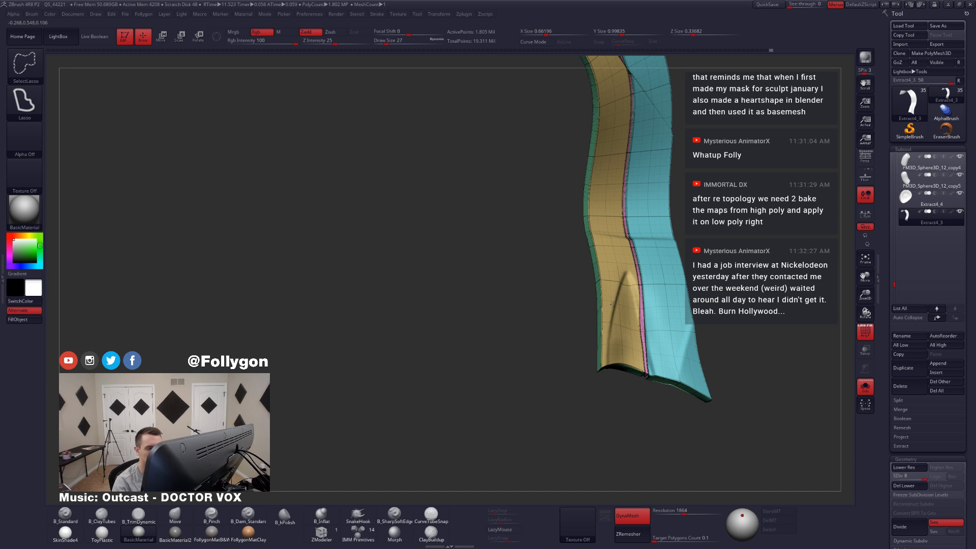
{"action": "left_click", "coordinate": [613, 303], "text": "ctrl+alt+shift"}
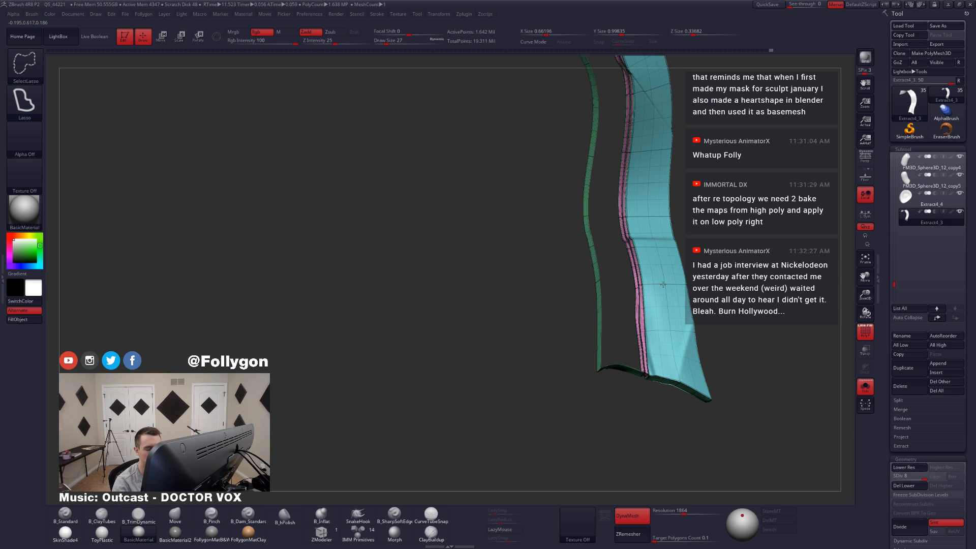
{"action": "left_click", "coordinate": [664, 284], "text": "ctrl+alt+shift"}
{"action": "left_click_drag", "start_coordinate": [664, 285], "coordinate": [677, 344]}
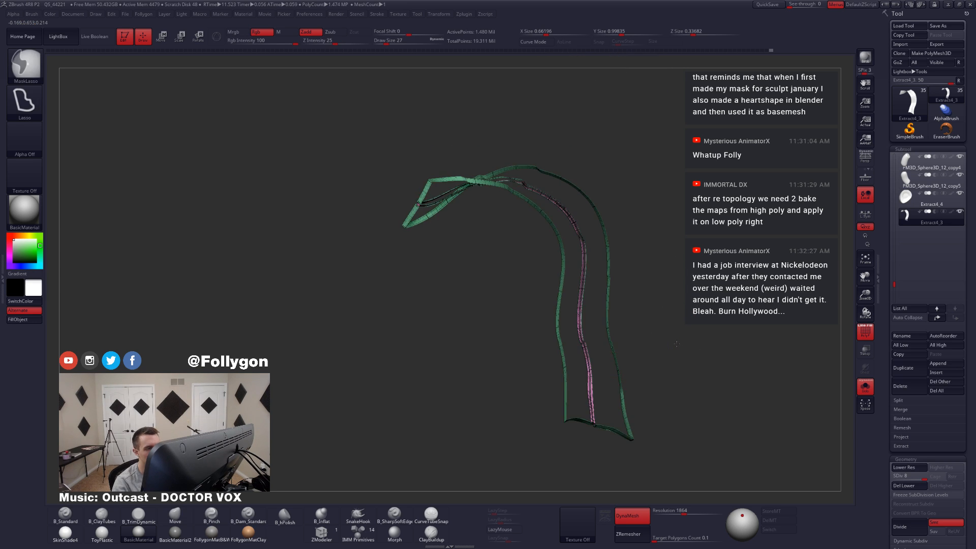
{"action": "left_click", "coordinate": [680, 344], "text": "ctrl+shift"}
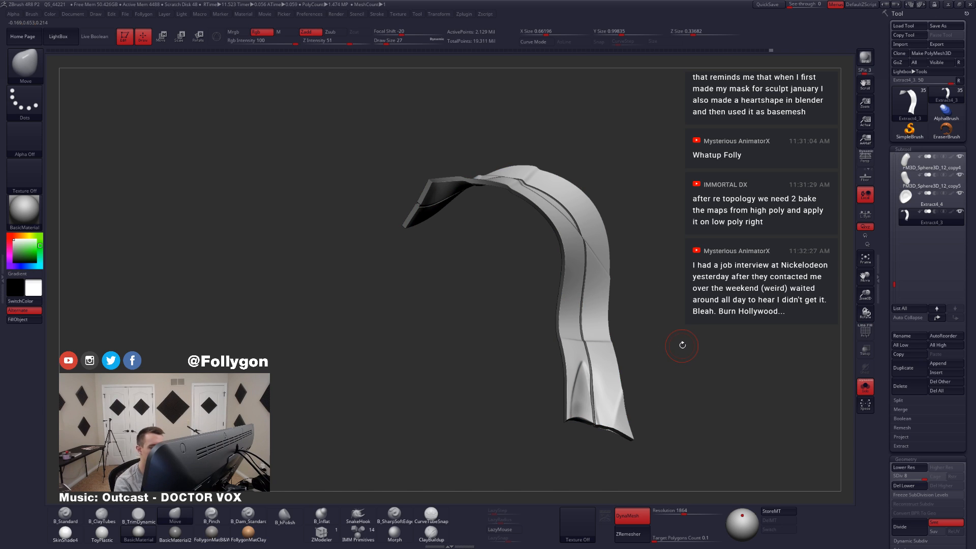
Step: Set the draw size to 31 and lower the ribbon to subdivision level 6 for work on its flared end
{"action": "right_click_drag", "start_coordinate": [612, 404], "coordinate": [600, 409]}
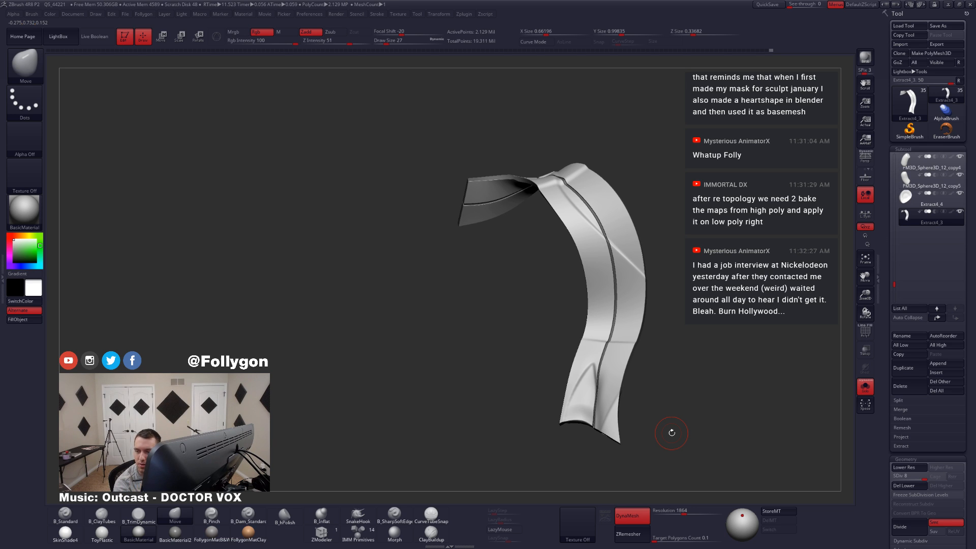
{"action": "mouse_move", "coordinate": [671, 432]}
{"action": "left_mouse_down"}
{"action": "mouse_move", "coordinate": [558, 410]}
{"action": "mouse_move", "coordinate": [590, 442]}
{"action": "mouse_move", "coordinate": [604, 385]}
{"action": "mouse_move", "coordinate": [582, 432]}
{"action": "left_mouse_up"}
{"action": "key", "text": "space"}
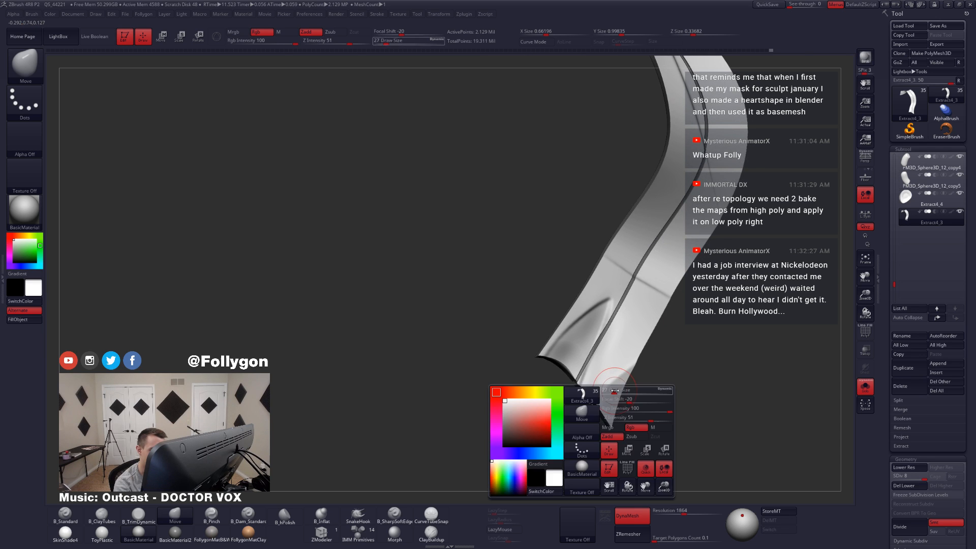
{"action": "left_click_drag", "start_coordinate": [616, 397], "coordinate": [601, 401]}
{"action": "mouse_move", "coordinate": [620, 373]}
{"action": "left_mouse_down"}
{"action": "mouse_move", "coordinate": [600, 397]}
{"action": "mouse_move", "coordinate": [585, 392]}
{"action": "mouse_move", "coordinate": [596, 407]}
{"action": "mouse_move", "coordinate": [613, 391]}
{"action": "left_mouse_up"}
{"action": "key", "text": "space"}
{"action": "key", "text": "shift+d"}
{"action": "key", "text": "shift+d"}
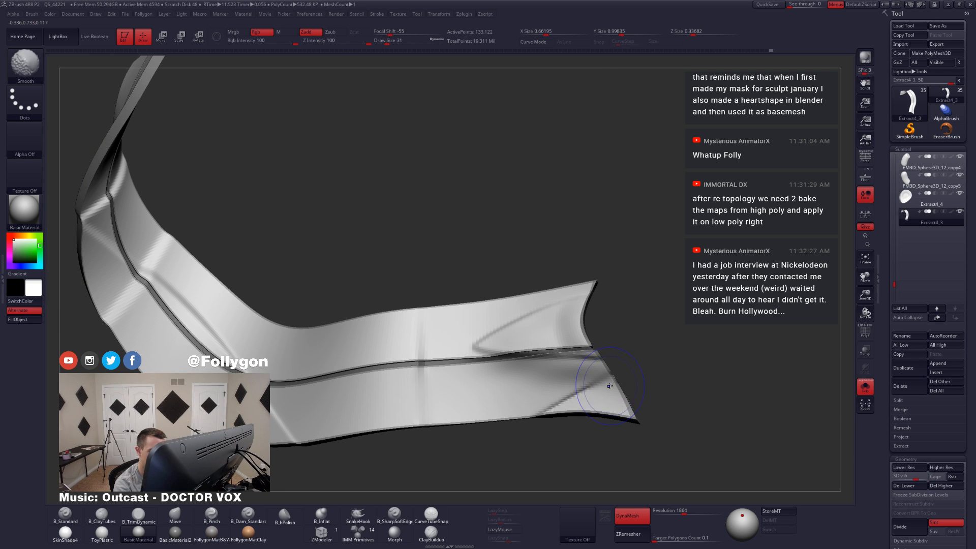
Step: Smooth the folds on both sides of the centre groove at the ribbon's flared end
{"action": "mouse_move", "coordinate": [582, 403]}
{"action": "right_mouse_down"}
{"action": "mouse_move", "coordinate": [587, 382]}
{"action": "mouse_move", "coordinate": [584, 414]}
{"action": "mouse_move", "coordinate": [615, 383]}
{"action": "mouse_move", "coordinate": [558, 389]}
{"action": "mouse_move", "coordinate": [590, 402]}
{"action": "right_mouse_up"}
{"action": "key", "text": "b"}
{"action": "key", "text": "m"}
{"action": "key", "text": "v"}
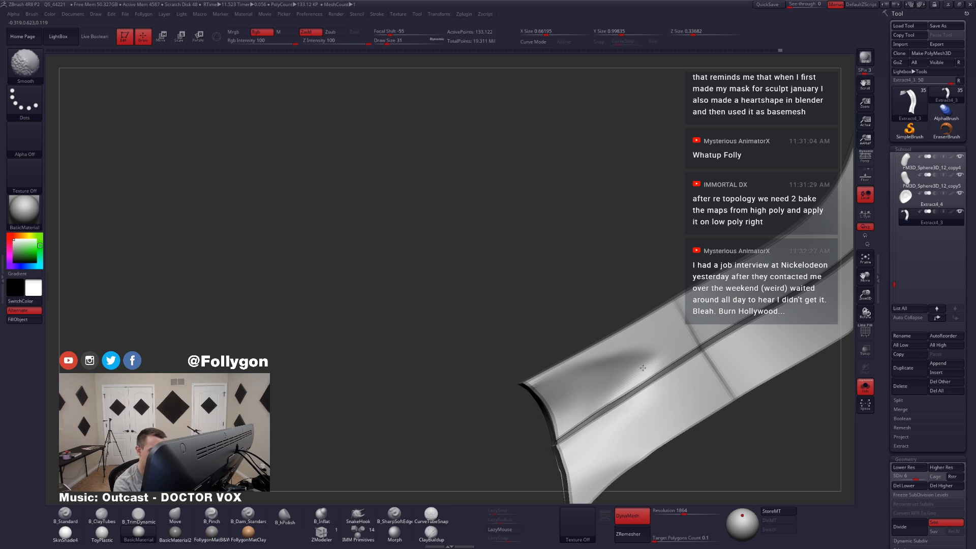
{"action": "mouse_move", "coordinate": [642, 367]}
{"action": "right_mouse_down"}
{"action": "mouse_move", "coordinate": [586, 385]}
{"action": "mouse_move", "coordinate": [618, 414]}
{"action": "mouse_move", "coordinate": [642, 418]}
{"action": "mouse_move", "coordinate": [606, 422]}
{"action": "mouse_move", "coordinate": [627, 387]}
{"action": "mouse_move", "coordinate": [547, 389]}
{"action": "mouse_move", "coordinate": [593, 392]}
{"action": "mouse_move", "coordinate": [613, 410]}
{"action": "mouse_move", "coordinate": [585, 397]}
{"action": "mouse_move", "coordinate": [628, 365]}
{"action": "right_mouse_up"}
{"action": "key", "text": "shift"}
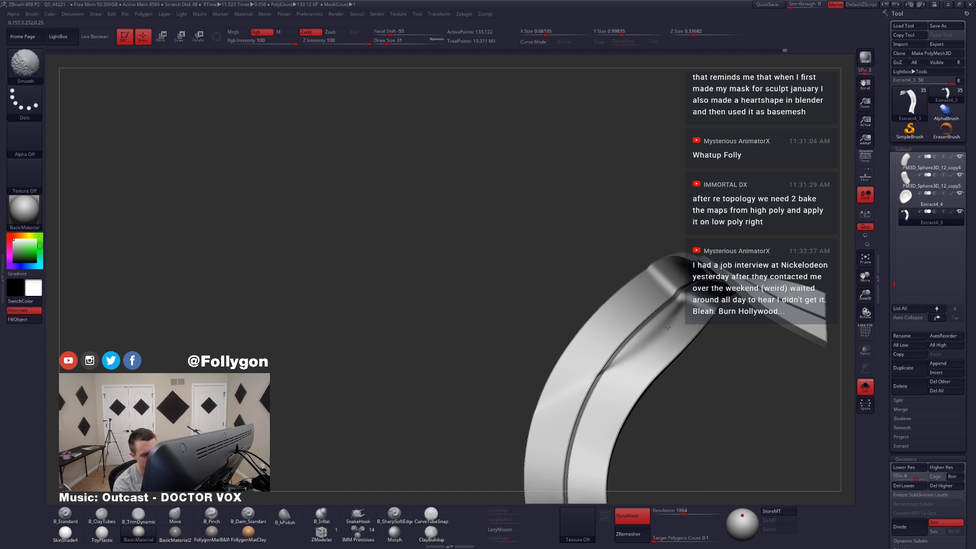
Step: Smooth the crease along the ribbon's upper curve and raise the mesh to subdivision level 7
{"action": "mouse_move", "coordinate": [668, 327]}
{"action": "right_mouse_down"}
{"action": "mouse_move", "coordinate": [639, 365]}
{"action": "mouse_move", "coordinate": [607, 331]}
{"action": "right_mouse_up"}
{"action": "key", "text": "ctrl+d"}
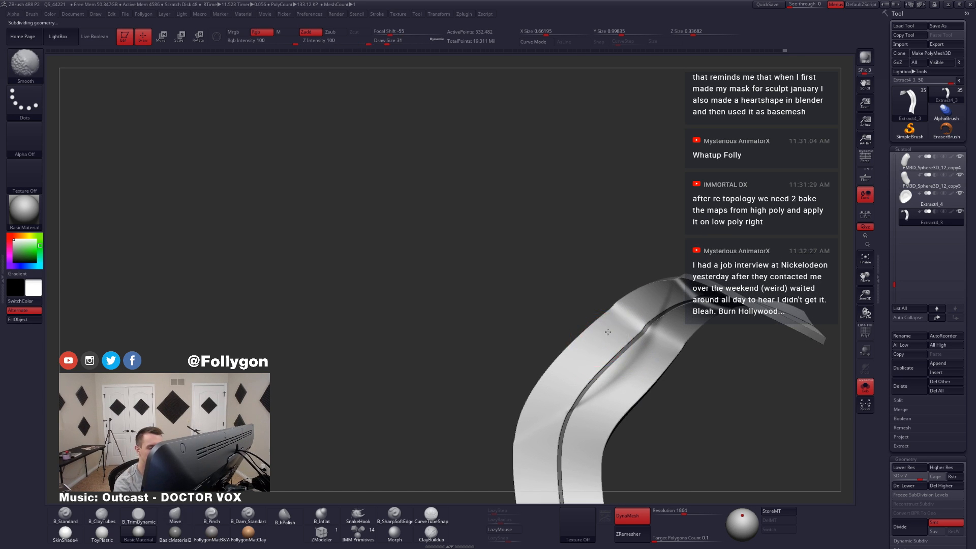
{"action": "mouse_move", "coordinate": [584, 415]}
{"action": "left_mouse_down", "text": "shift"}
{"action": "mouse_move", "coordinate": [534, 436]}
{"action": "mouse_move", "coordinate": [545, 438]}
{"action": "left_mouse_up", "text": "shift"}
{"action": "mouse_move", "coordinate": [645, 366]}
{"action": "right_mouse_down"}
{"action": "mouse_move", "coordinate": [620, 374]}
{"action": "mouse_move", "coordinate": [631, 387]}
{"action": "mouse_move", "coordinate": [628, 361]}
{"action": "right_mouse_up"}
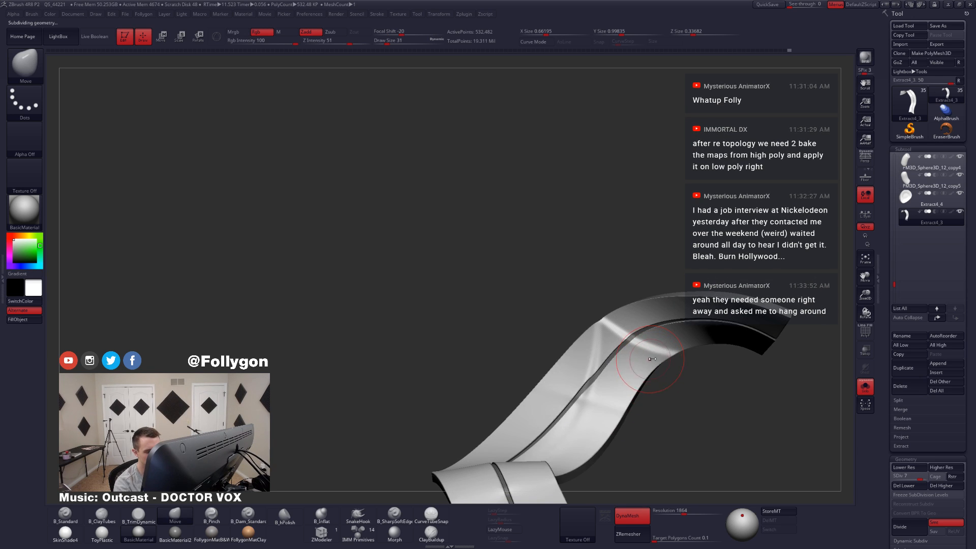
Step: Smooth the upper bend's remaining creases at subdivision level 6 with draw size 27, and continue at level 7
{"action": "key", "text": "shift+d"}
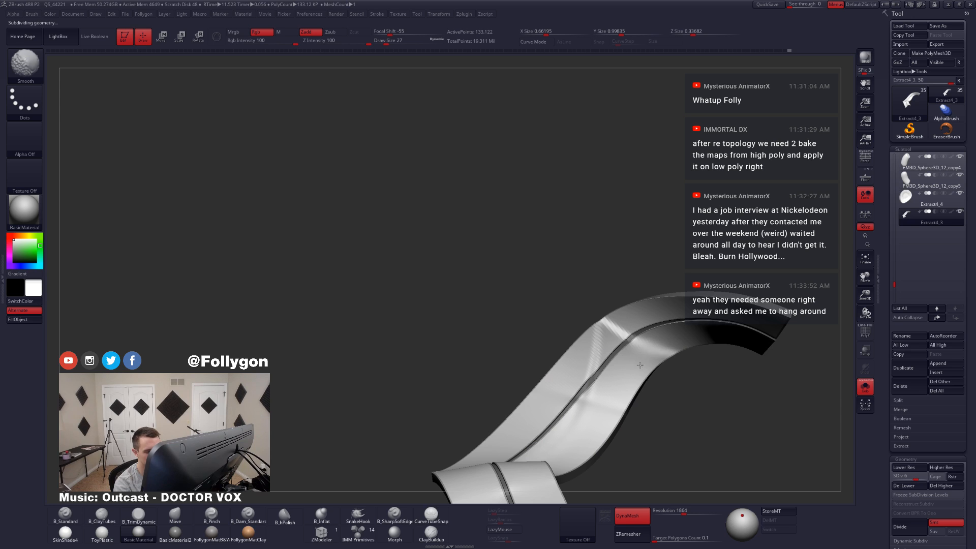
{"action": "right_click_drag", "start_coordinate": [631, 365], "coordinate": [601, 348]}
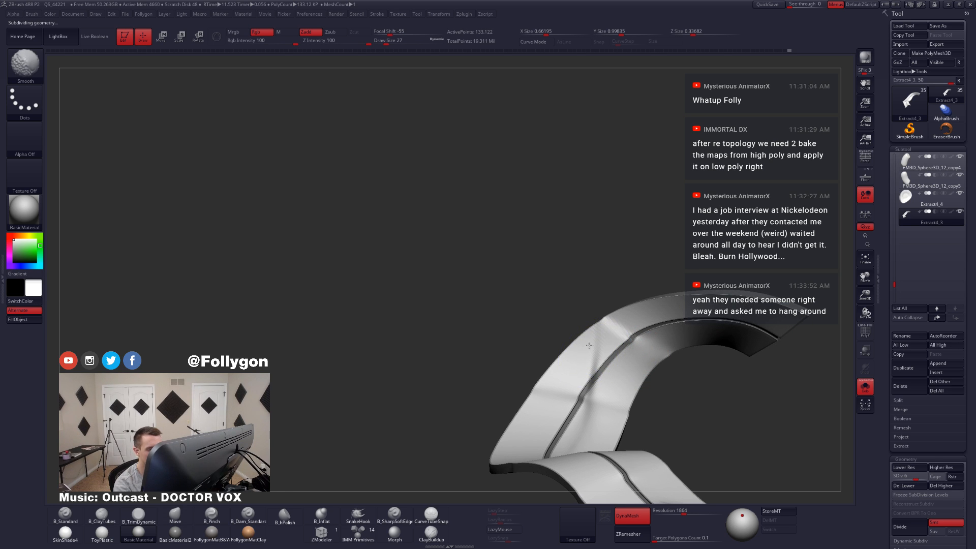
{"action": "key", "text": "d"}
{"action": "key", "text": "shift"}
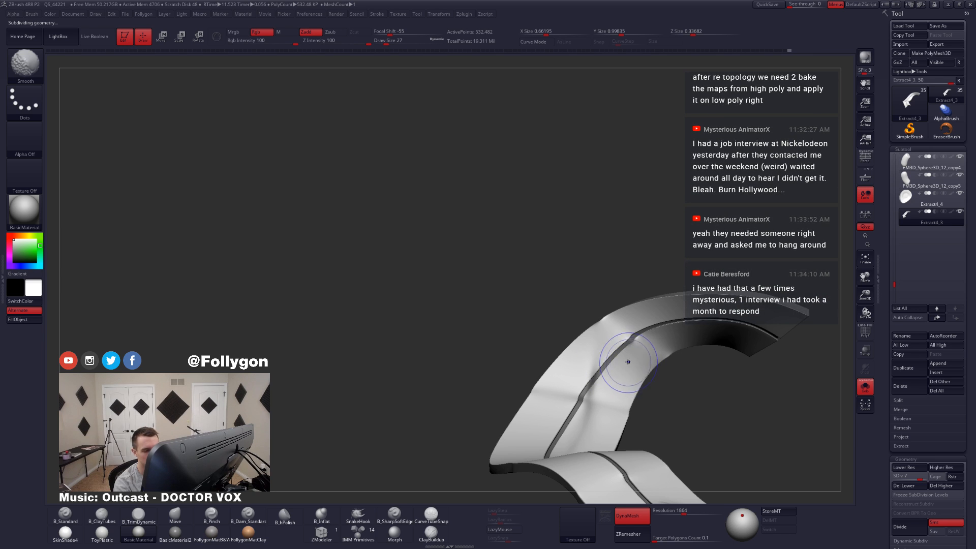
{"action": "mouse_move", "coordinate": [630, 364]}
{"action": "right_mouse_down"}
{"action": "mouse_move", "coordinate": [642, 367]}
{"action": "mouse_move", "coordinate": [625, 357]}
{"action": "mouse_move", "coordinate": [619, 445]}
{"action": "mouse_move", "coordinate": [625, 358]}
{"action": "mouse_move", "coordinate": [578, 398]}
{"action": "mouse_move", "coordinate": [558, 373]}
{"action": "right_mouse_up"}
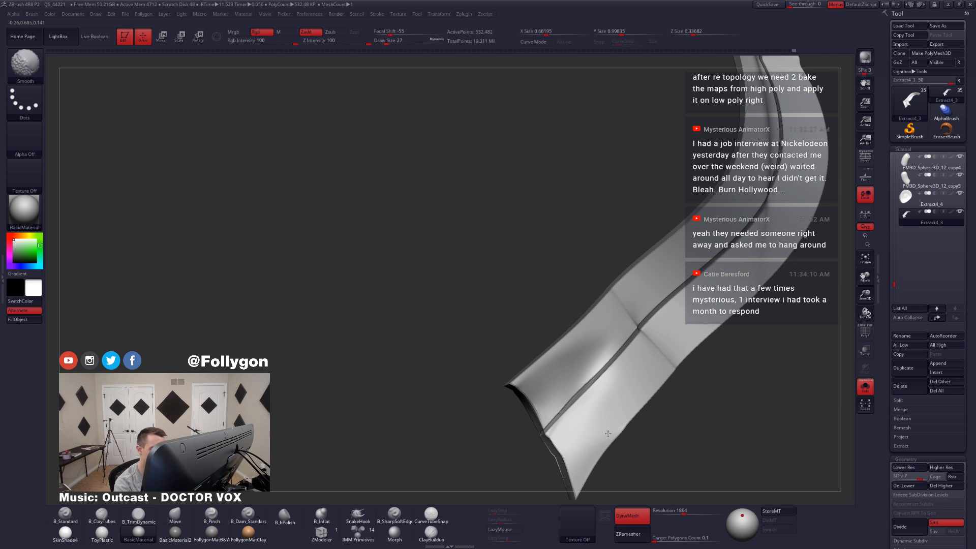
Step: Work over the outer corner of the ribbon's flared end with the Move brush at subdivision level 7
{"action": "mouse_move", "coordinate": [571, 417]}
{"action": "right_mouse_down", "text": "alt"}
{"action": "mouse_move", "coordinate": [580, 380]}
{"action": "mouse_move", "coordinate": [616, 392]}
{"action": "right_mouse_up", "text": "alt"}
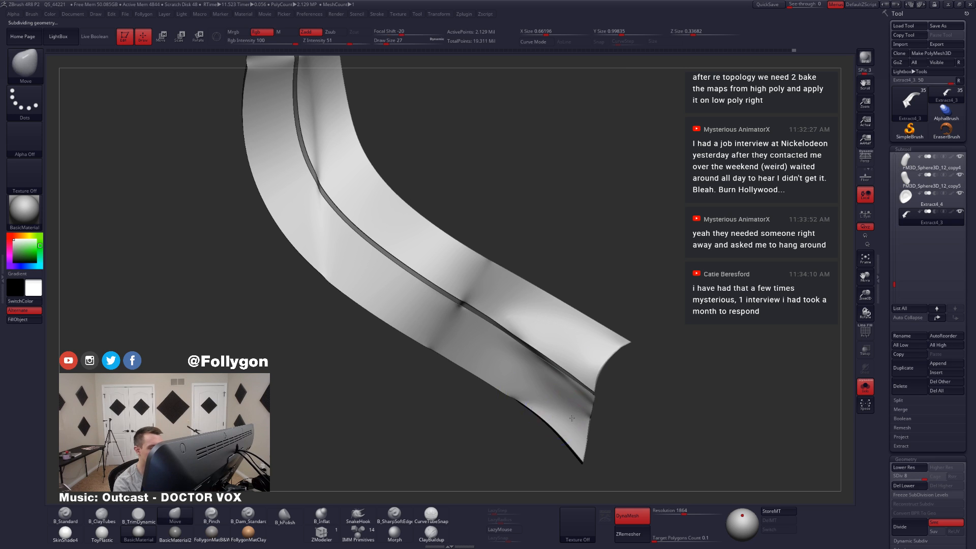
{"action": "key", "text": "shift+d"}
{"action": "left_click_drag", "start_coordinate": [581, 411], "coordinate": [590, 417], "text": "shift"}
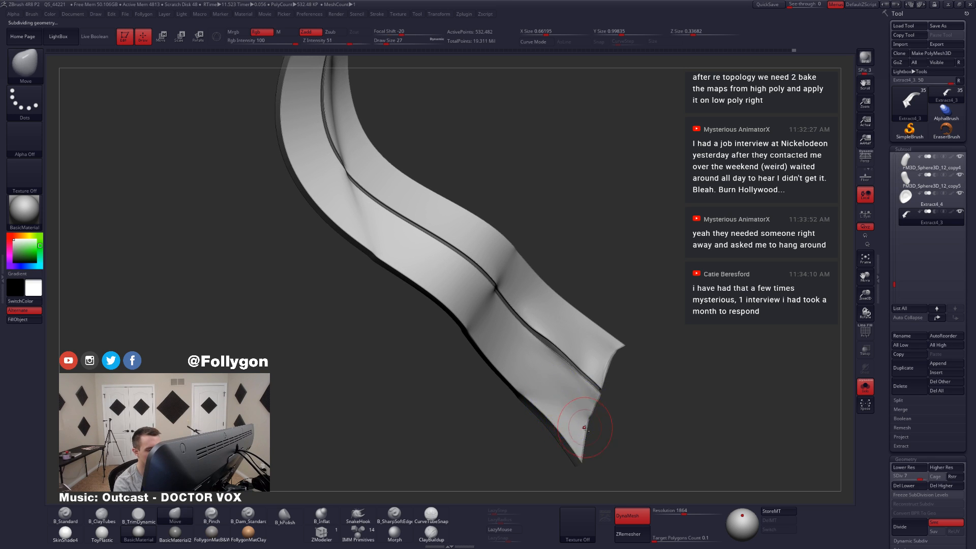
{"action": "mouse_move", "coordinate": [592, 423]}
{"action": "right_mouse_down", "text": "ctrl"}
{"action": "mouse_move", "coordinate": [584, 396]}
{"action": "mouse_move", "coordinate": [570, 408]}
{"action": "mouse_move", "coordinate": [559, 356]}
{"action": "right_mouse_up", "text": "ctrl"}
Step: Show the full character to examine how the ribbon hangs behind the legs, and isolate the ribbon again
{"action": "key", "text": "shift+s"}
{"action": "right_click_drag", "start_coordinate": [559, 356], "coordinate": [566, 394]}
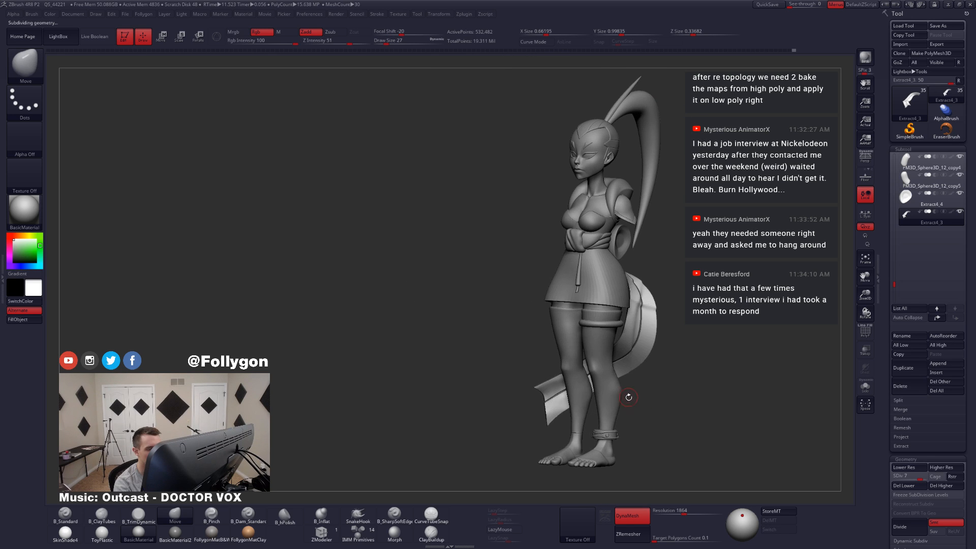
{"action": "right_click_drag", "start_coordinate": [649, 395], "coordinate": [621, 430], "text": "shift"}
{"action": "key", "text": "shift+s"}
Step: Smooth the creases beside the centre groove on the ribbon's upper curve
{"action": "mouse_move", "coordinate": [614, 372]}
{"action": "right_mouse_down", "text": "ctrl"}
{"action": "mouse_move", "coordinate": [623, 437]}
{"action": "mouse_move", "coordinate": [633, 398]}
{"action": "right_mouse_up", "text": "ctrl"}
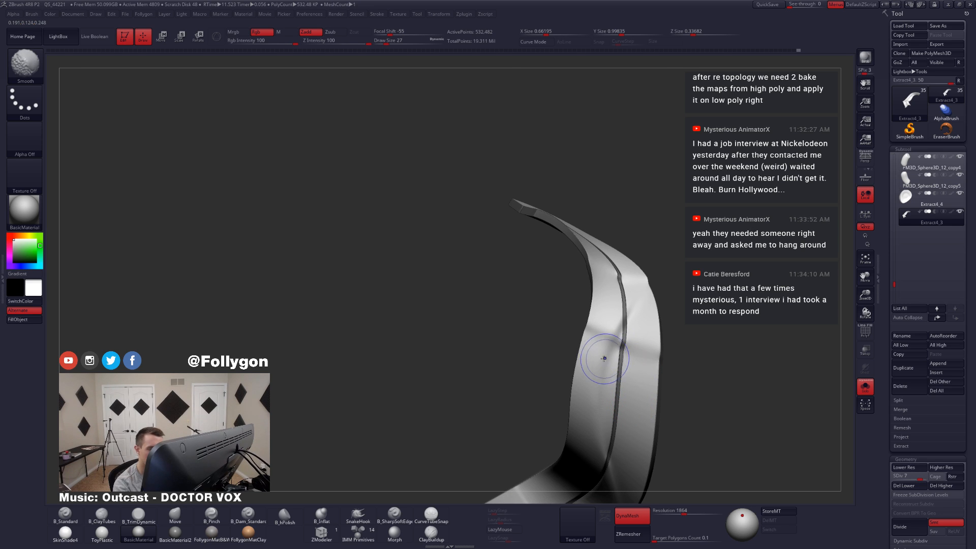
{"action": "mouse_move", "coordinate": [603, 348]}
{"action": "right_mouse_down"}
{"action": "mouse_move", "coordinate": [623, 407]}
{"action": "mouse_move", "coordinate": [610, 410]}
{"action": "mouse_move", "coordinate": [599, 384]}
{"action": "mouse_move", "coordinate": [606, 400]}
{"action": "mouse_move", "coordinate": [593, 401]}
{"action": "mouse_move", "coordinate": [644, 403]}
{"action": "right_mouse_up"}
{"action": "key", "text": "ctrl+shift+s"}
{"action": "key", "text": "ctrl+shift+s"}
Step: Smooth the crease across the ribbon's lower bend and the fold at its flared end at subdivision level 8
{"action": "mouse_move", "coordinate": [578, 413]}
{"action": "right_mouse_down", "text": "alt"}
{"action": "mouse_move", "coordinate": [542, 408]}
{"action": "mouse_move", "coordinate": [551, 411]}
{"action": "right_mouse_up", "text": "alt"}
{"action": "left_click_drag", "start_coordinate": [603, 381], "coordinate": [608, 362], "text": "shift"}
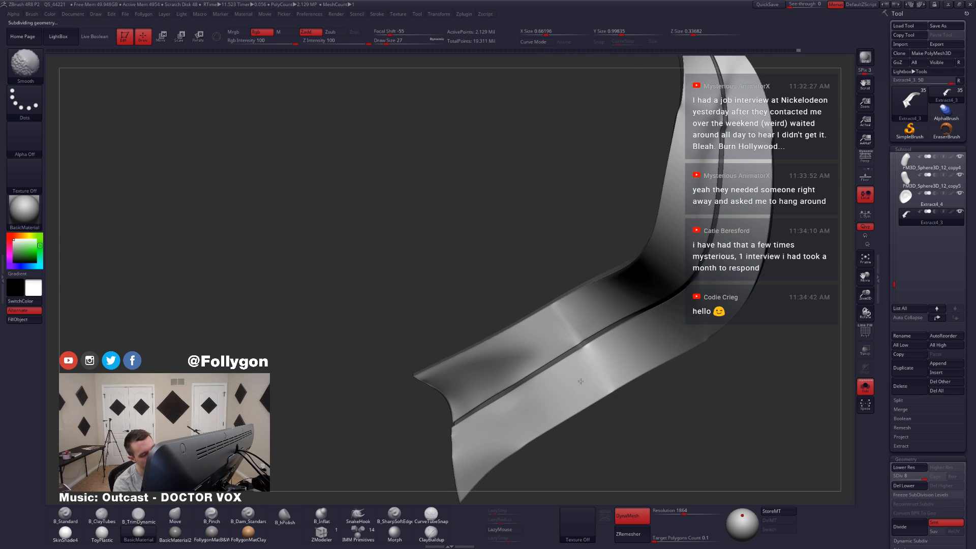
{"action": "right_click_drag", "start_coordinate": [605, 364], "coordinate": [562, 329]}
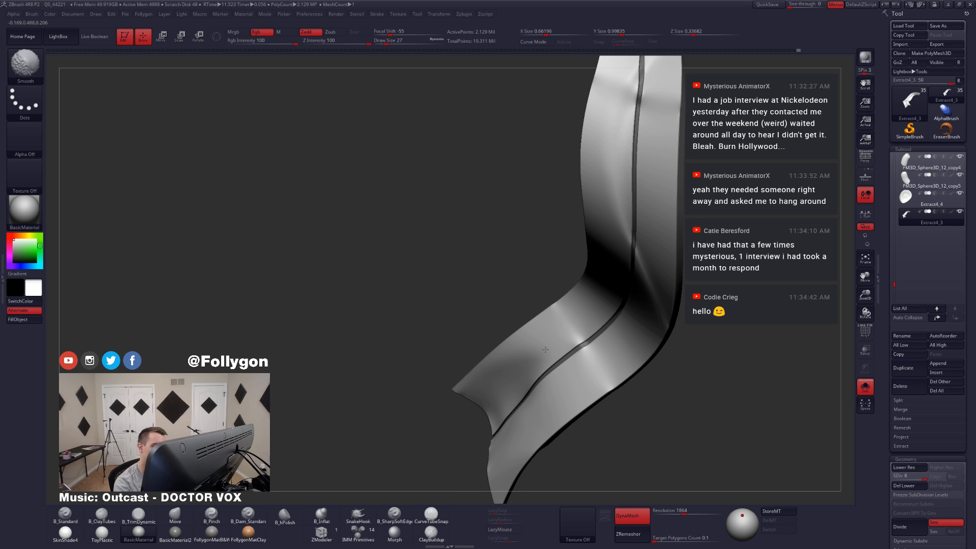
{"action": "right_click_drag", "start_coordinate": [545, 350], "coordinate": [517, 370]}
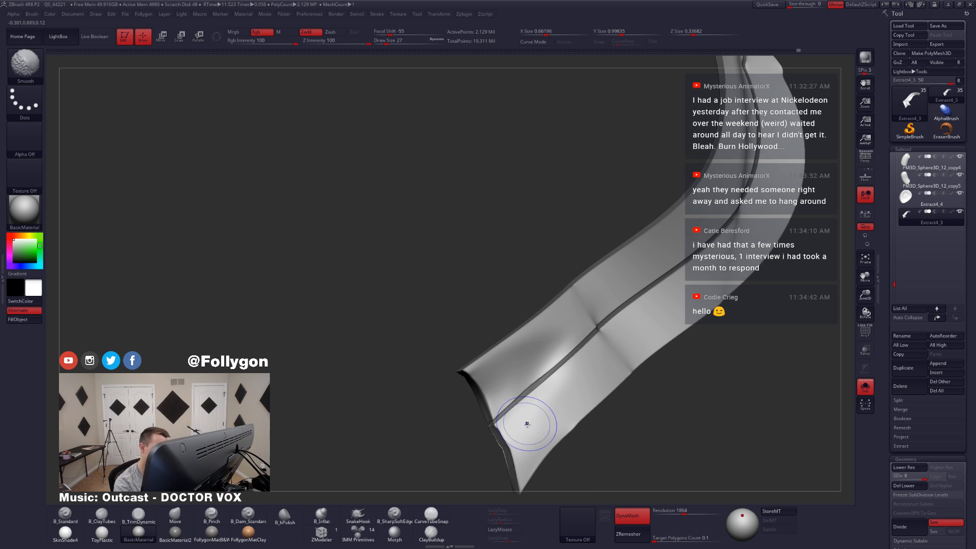
{"action": "right_click_drag", "start_coordinate": [521, 463], "coordinate": [569, 375]}
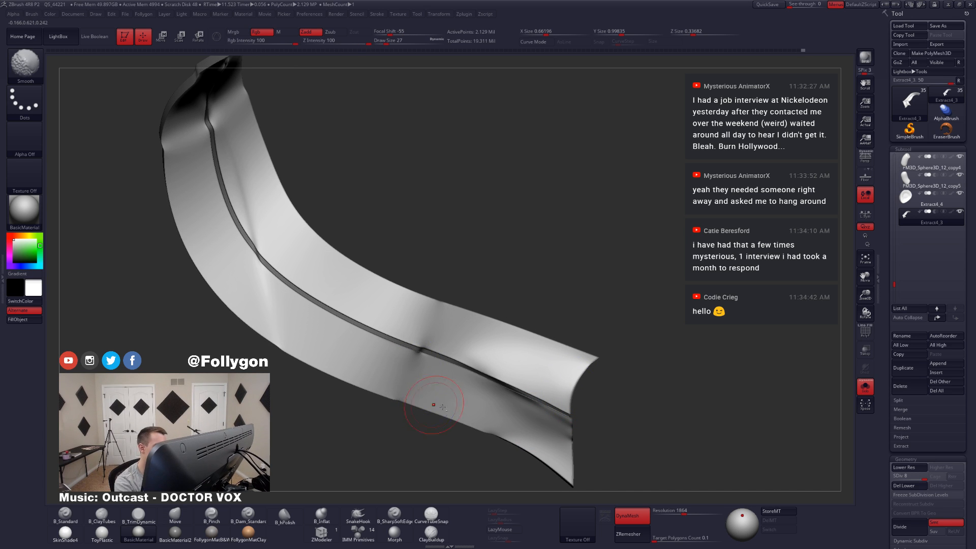
{"action": "mouse_move", "coordinate": [438, 407]}
{"action": "right_mouse_down", "text": "ctrl"}
{"action": "mouse_move", "coordinate": [407, 371]}
{"action": "mouse_move", "coordinate": [511, 415]}
{"action": "right_mouse_up", "text": "ctrl"}
{"action": "mouse_move", "coordinate": [511, 414]}
{"action": "right_mouse_down"}
{"action": "mouse_move", "coordinate": [509, 318]}
{"action": "mouse_move", "coordinate": [503, 356]}
{"action": "right_mouse_up"}
{"action": "right_click_drag", "start_coordinate": [503, 356], "coordinate": [510, 419], "text": "alt"}
Step: Examine the smoothed ribbon on its own and against the full character, and isolate it again
{"action": "mouse_move", "coordinate": [497, 315]}
{"action": "right_mouse_down"}
{"action": "mouse_move", "coordinate": [601, 324]}
{"action": "mouse_move", "coordinate": [559, 320]}
{"action": "mouse_move", "coordinate": [526, 355]}
{"action": "mouse_move", "coordinate": [534, 340]}
{"action": "mouse_move", "coordinate": [545, 334]}
{"action": "mouse_move", "coordinate": [532, 405]}
{"action": "mouse_move", "coordinate": [568, 375]}
{"action": "mouse_move", "coordinate": [636, 361]}
{"action": "right_mouse_up"}
{"action": "left_click_drag", "start_coordinate": [635, 361], "coordinate": [630, 370], "text": "ctrl"}
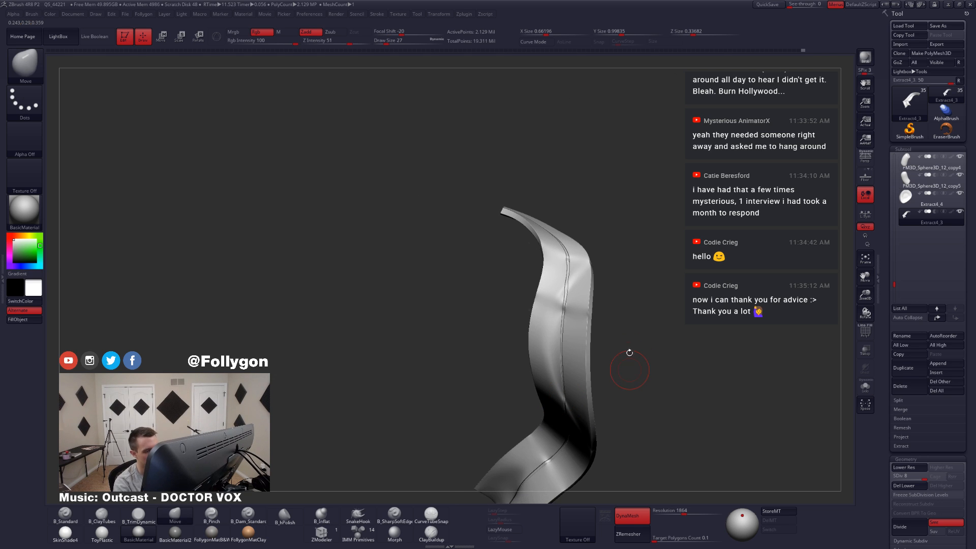
{"action": "key", "text": "ctrl+shift+s"}
{"action": "right_click_drag", "start_coordinate": [653, 397], "coordinate": [549, 404], "text": "alt"}
{"action": "right_click_drag", "start_coordinate": [550, 404], "coordinate": [612, 399]}
{"action": "mouse_move", "coordinate": [612, 399]}
{"action": "right_mouse_down", "text": "alt"}
{"action": "mouse_move", "coordinate": [611, 370]}
{"action": "mouse_move", "coordinate": [594, 368]}
{"action": "right_mouse_up", "text": "alt"}
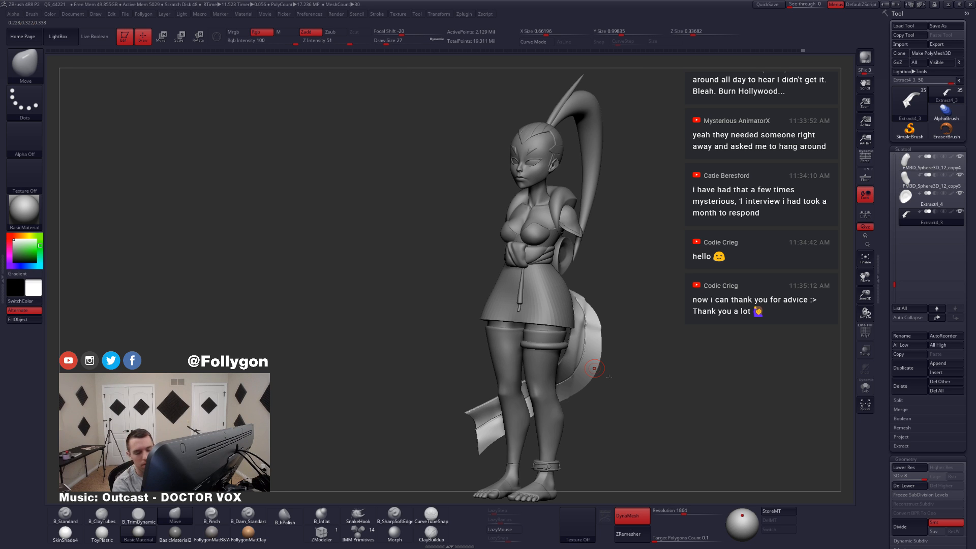
{"action": "key", "text": "ctrl+shift+s"}
Step: Mask the strip along the curve's outer edge and invert the mask so only that strip is editable
{"action": "mouse_move", "coordinate": [599, 371]}
{"action": "right_mouse_down", "text": "ctrl"}
{"action": "mouse_move", "coordinate": [604, 415]}
{"action": "mouse_move", "coordinate": [613, 409]}
{"action": "mouse_move", "coordinate": [601, 361]}
{"action": "right_mouse_up", "text": "ctrl"}
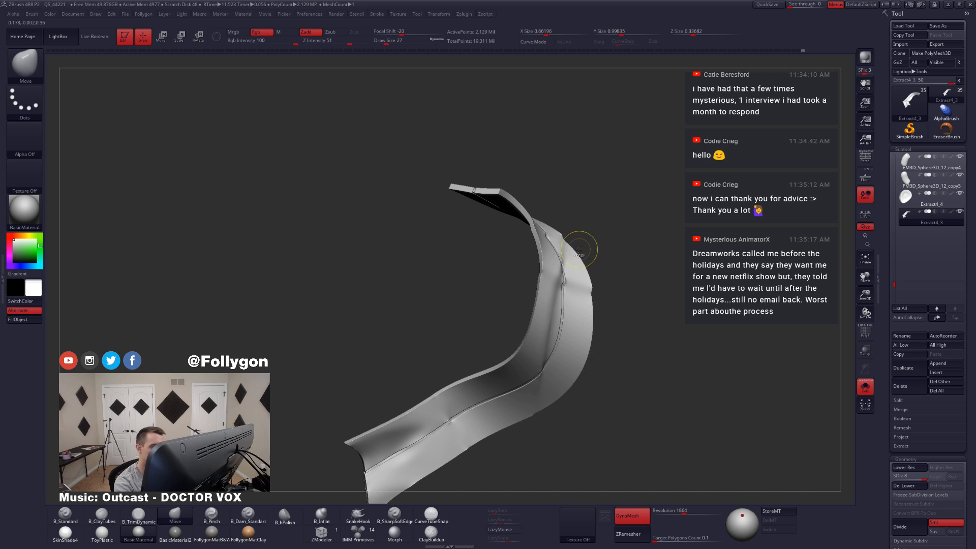
{"action": "key", "text": "ctrl"}
{"action": "mouse_move", "coordinate": [585, 247]}
{"action": "left_mouse_down", "text": "ctrl"}
{"action": "mouse_move", "coordinate": [661, 407]}
{"action": "mouse_move", "coordinate": [562, 447]}
{"action": "mouse_move", "coordinate": [547, 437]}
{"action": "left_mouse_up", "text": "ctrl"}
{"action": "key", "text": "shift"}
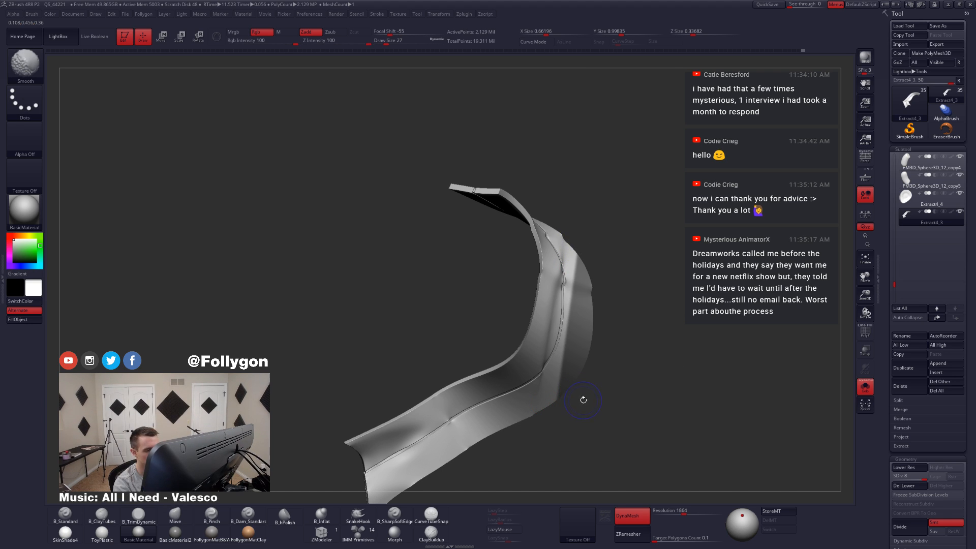
{"action": "mouse_move", "coordinate": [597, 397]}
{"action": "left_mouse_down"}
{"action": "mouse_move", "coordinate": [549, 446]}
{"action": "mouse_move", "coordinate": [583, 410]}
{"action": "mouse_move", "coordinate": [529, 416]}
{"action": "mouse_move", "coordinate": [585, 397]}
{"action": "mouse_move", "coordinate": [568, 388]}
{"action": "left_mouse_up"}
{"action": "key", "text": "r"}
{"action": "key", "text": "q"}
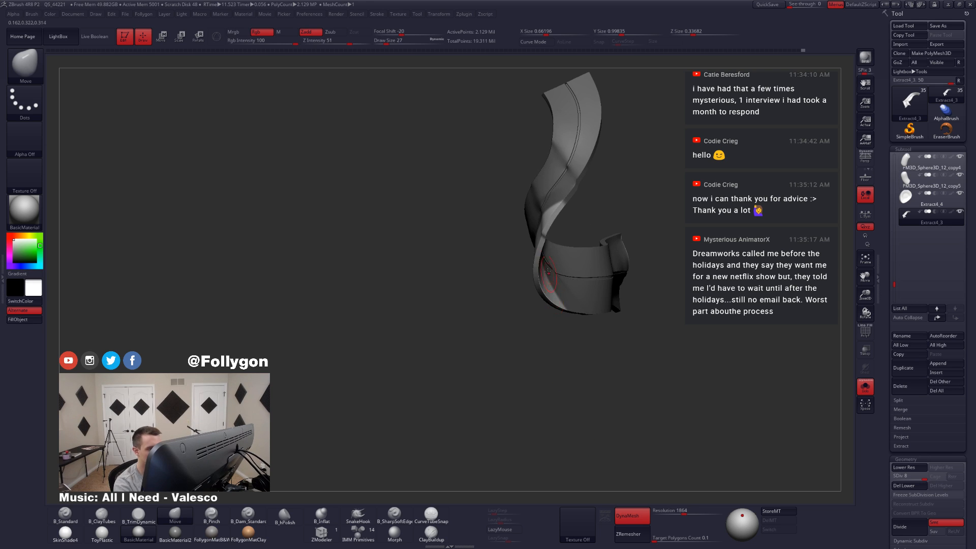
Step: Reshape the unmasked outer strip of the ribbon with the Move brush at draw size 97, and clear the mask
{"action": "key", "text": "space"}
{"action": "left_click_drag", "start_coordinate": [536, 249], "coordinate": [545, 249]}
{"action": "left_click_drag", "start_coordinate": [524, 284], "coordinate": [548, 326]}
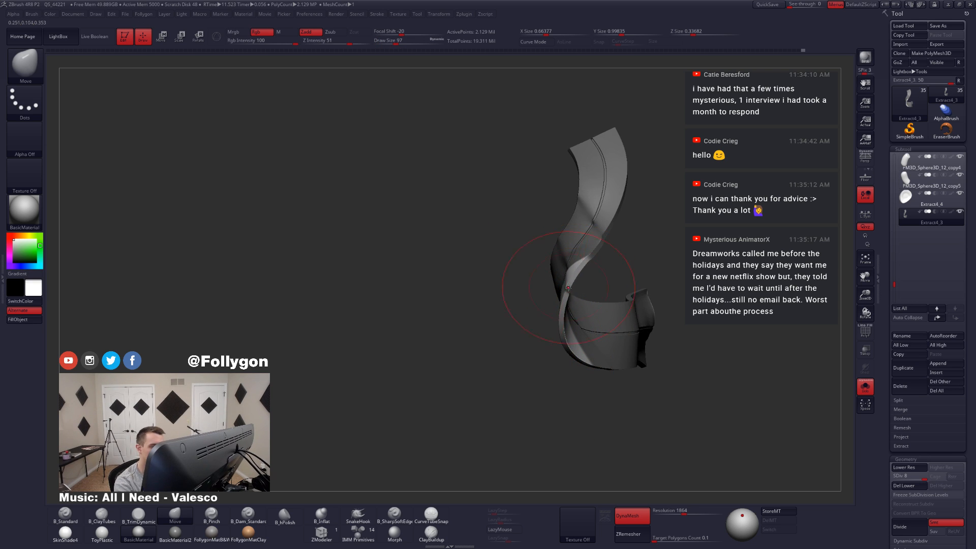
{"action": "mouse_move", "coordinate": [568, 288]}
{"action": "left_mouse_down"}
{"action": "mouse_move", "coordinate": [575, 300]}
{"action": "mouse_move", "coordinate": [583, 292]}
{"action": "left_mouse_up"}
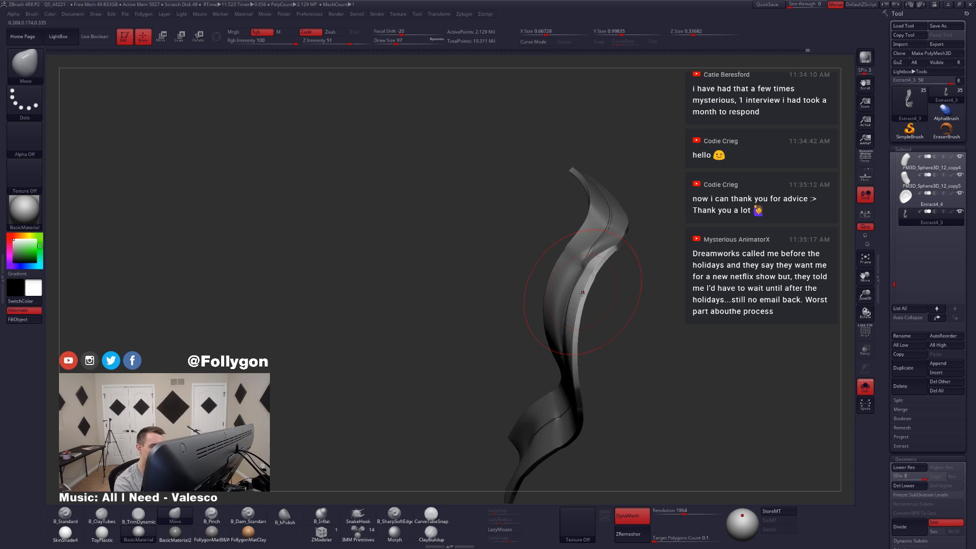
{"action": "left_click_drag", "start_coordinate": [570, 363], "coordinate": [588, 348]}
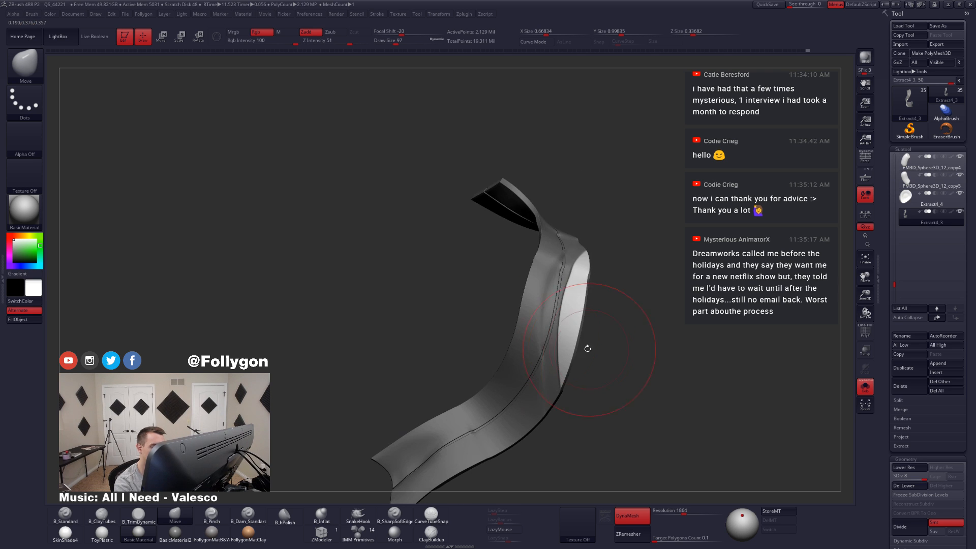
{"action": "right_click_drag", "start_coordinate": [565, 329], "coordinate": [651, 338]}
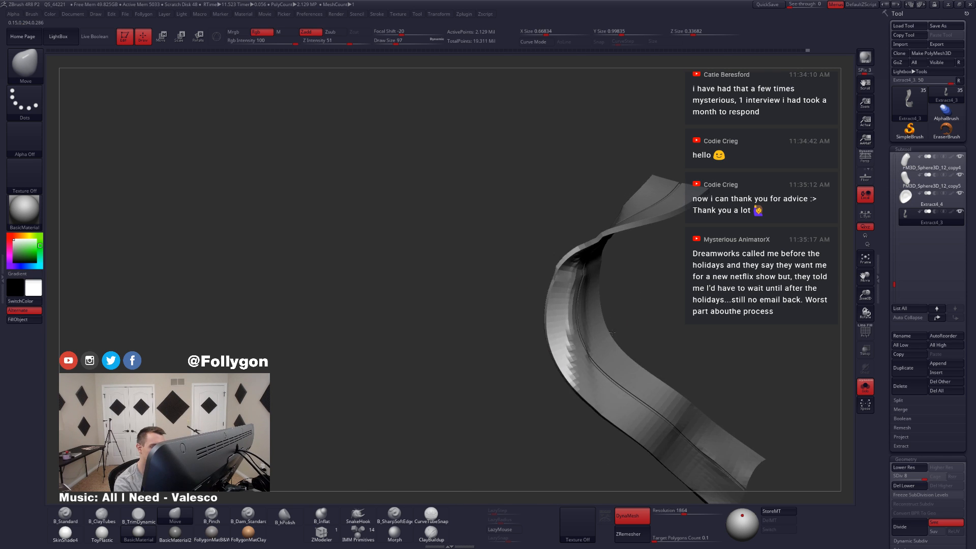
{"action": "right_click", "coordinate": [588, 356]}
{"action": "left_click", "coordinate": [586, 328]}
{"action": "right_click_drag", "start_coordinate": [586, 328], "coordinate": [628, 340]}
{"action": "mouse_move", "coordinate": [632, 385]}
{"action": "left_mouse_down"}
{"action": "mouse_move", "coordinate": [630, 375]}
{"action": "mouse_move", "coordinate": [644, 385]}
{"action": "left_mouse_up"}
Step: Display the ribbon's polygroups and lower the mesh to subdivision level 1
{"action": "key", "text": "shift+f"}
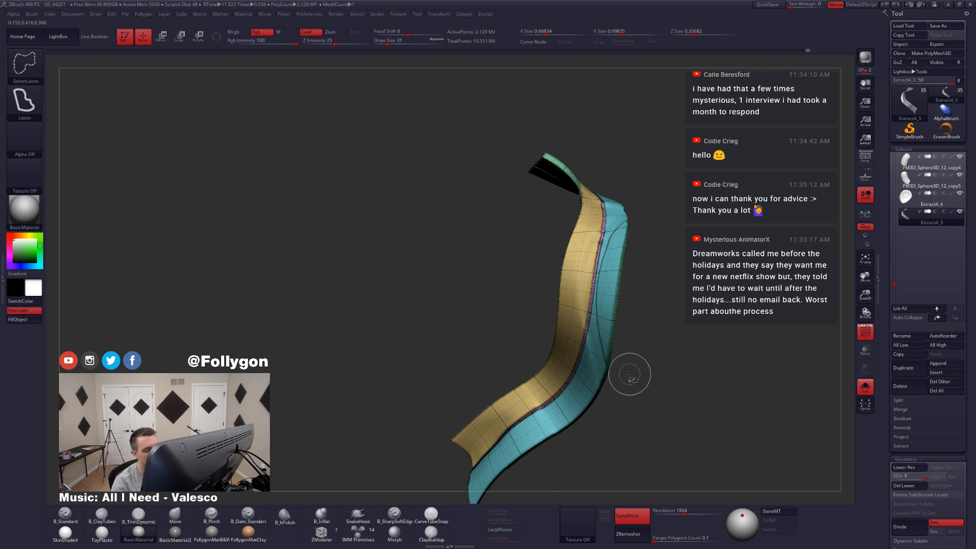
{"action": "key", "text": "shift+d"}
{"action": "key", "text": "shift+d"}
{"action": "key", "text": "shift+d"}
{"action": "key", "text": "shift+d"}
{"action": "key", "text": "shift+d"}
{"action": "key", "text": "shift+d"}
{"action": "key", "text": "shift+d"}
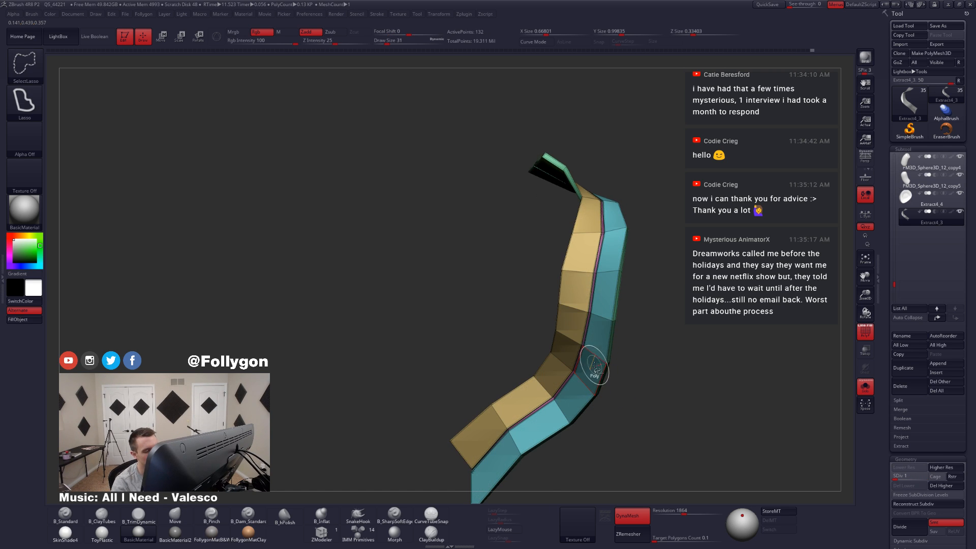
Step: Hide the ribbon's broad panel polygroups one by one and restore the full ribbon
{"action": "left_click", "coordinate": [595, 365], "text": "ctrl+shift"}
{"action": "left_click_drag", "start_coordinate": [635, 382], "coordinate": [629, 398], "text": "ctrl+shift"}
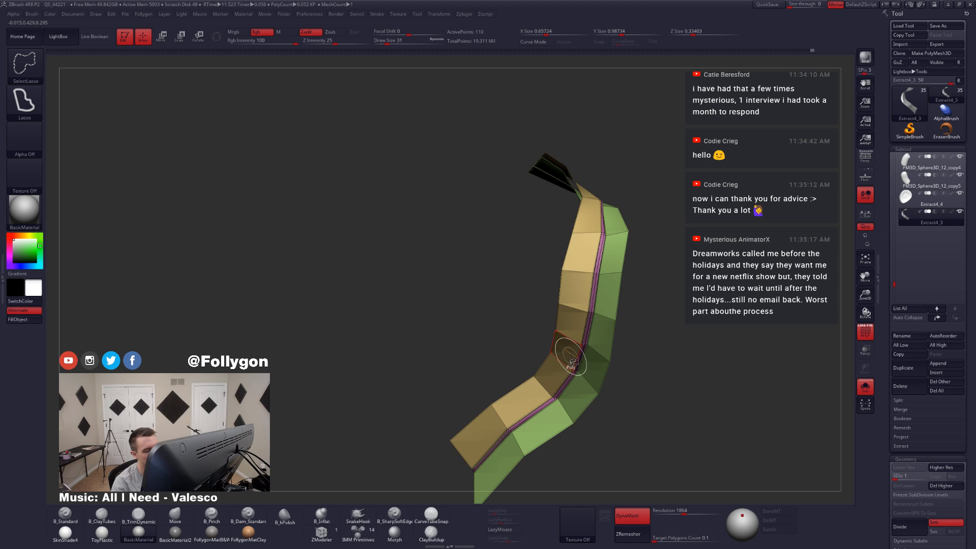
{"action": "left_click", "coordinate": [569, 355], "text": "ctrl+shift"}
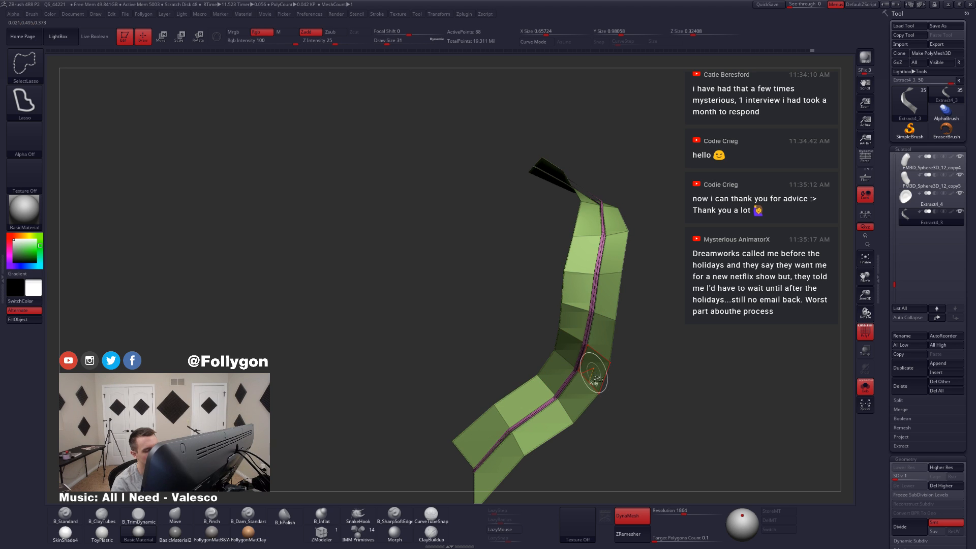
{"action": "left_click", "coordinate": [594, 375], "text": "ctrl+shift"}
{"action": "left_click", "coordinate": [633, 392], "text": "ctrl+shift"}
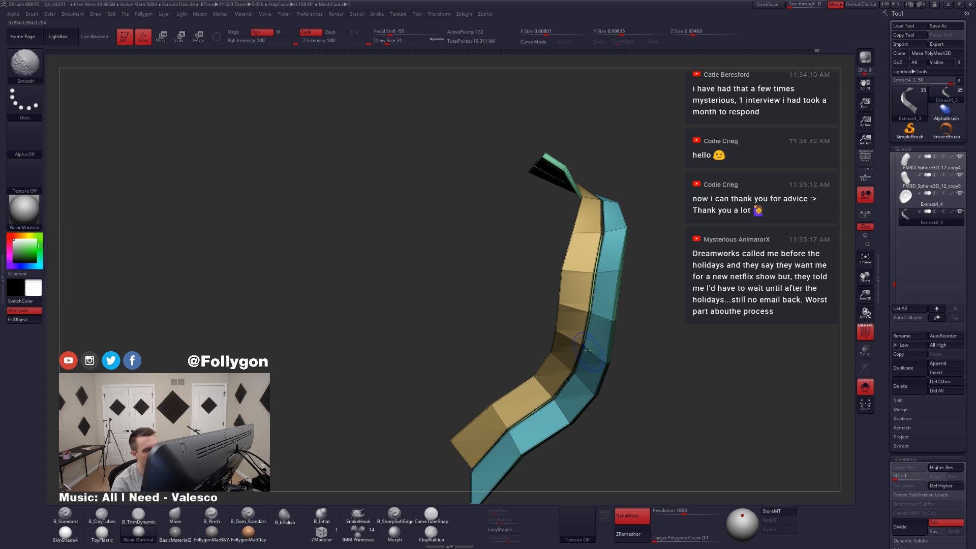
Step: Raise the ribbon to subdivision level 2 and hide its broad panel polygroups so only the thin border strips remain
{"action": "right_click_drag", "start_coordinate": [596, 335], "coordinate": [642, 366], "text": "ctrl"}
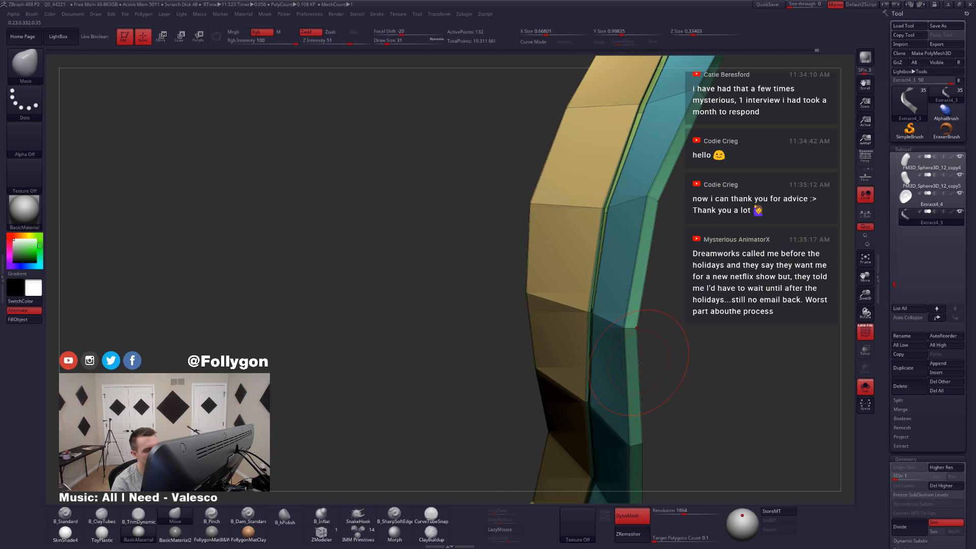
{"action": "key", "text": "ctrl+d"}
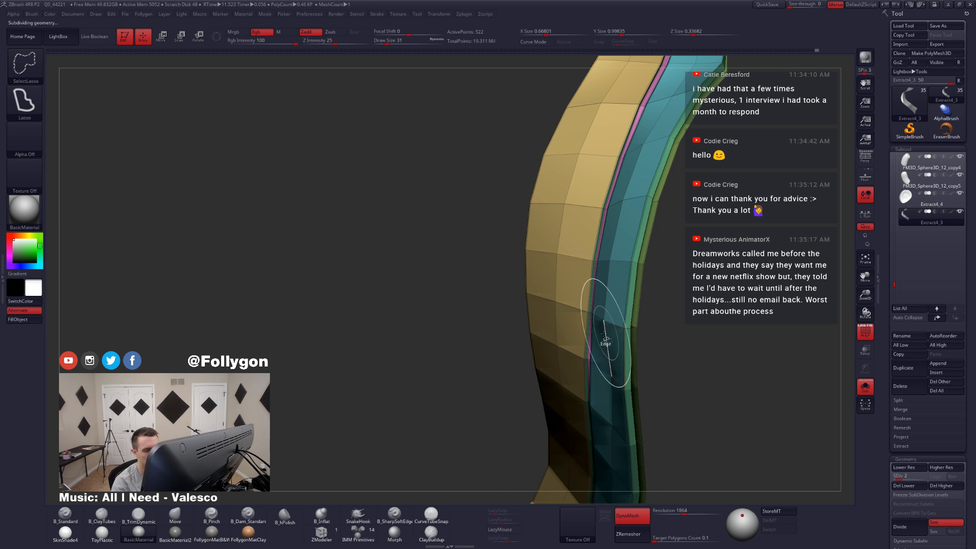
{"action": "left_click", "coordinate": [631, 331], "text": "ctrl+shift"}
{"action": "mouse_move", "coordinate": [594, 333]}
{"action": "right_mouse_down"}
{"action": "mouse_move", "coordinate": [552, 320]}
{"action": "mouse_move", "coordinate": [605, 328]}
{"action": "mouse_move", "coordinate": [629, 351]}
{"action": "mouse_move", "coordinate": [731, 378]}
{"action": "mouse_move", "coordinate": [656, 342]}
{"action": "mouse_move", "coordinate": [691, 407]}
{"action": "mouse_move", "coordinate": [589, 364]}
{"action": "mouse_move", "coordinate": [656, 388]}
{"action": "right_mouse_up"}
{"action": "left_click", "coordinate": [565, 311], "text": "ctrl+shift"}
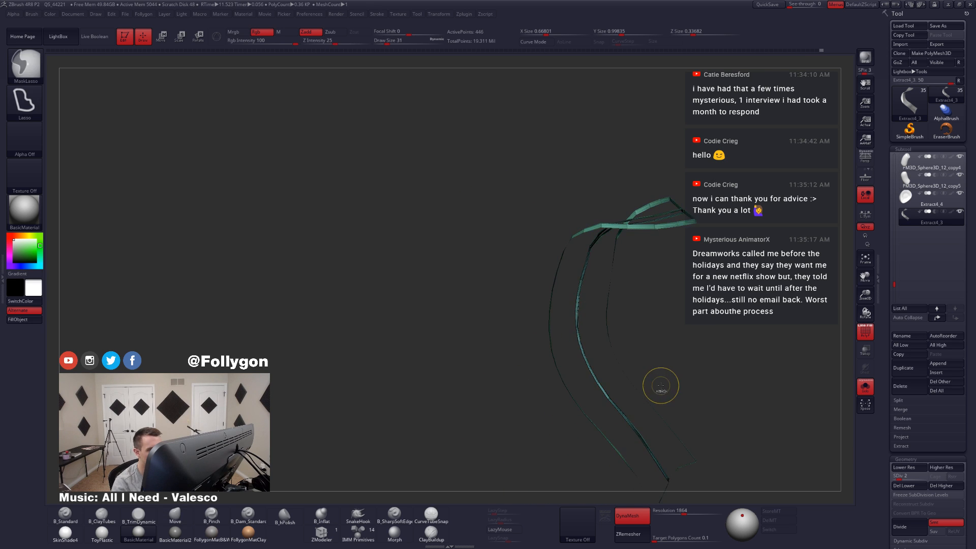
Step: Regroup the isolated border strips as a single polygroup separate from the broad panels, and show the full ribbon
{"action": "right_click_drag", "start_coordinate": [562, 395], "coordinate": [633, 396]}
{"action": "key", "text": "ctrl"}
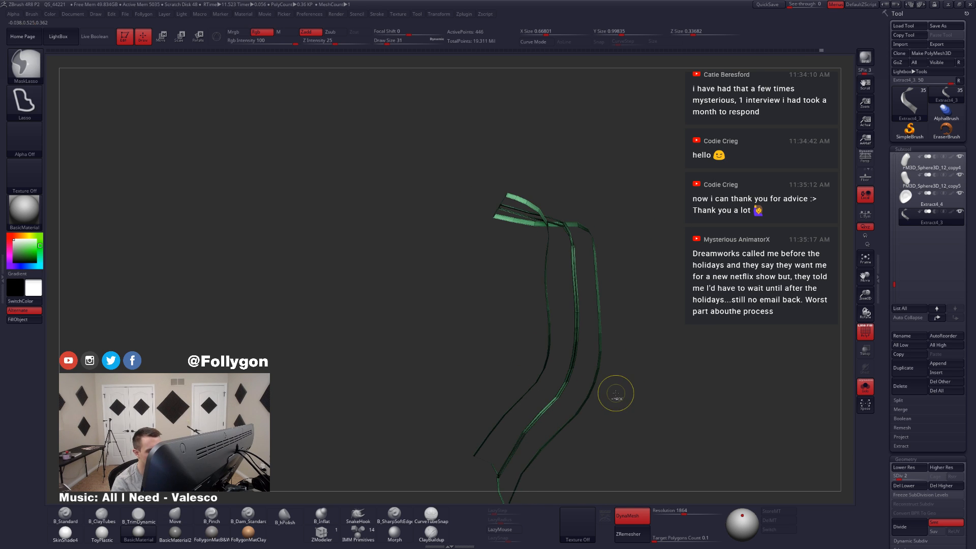
{"action": "left_click", "coordinate": [621, 394], "text": "ctrl+shift"}
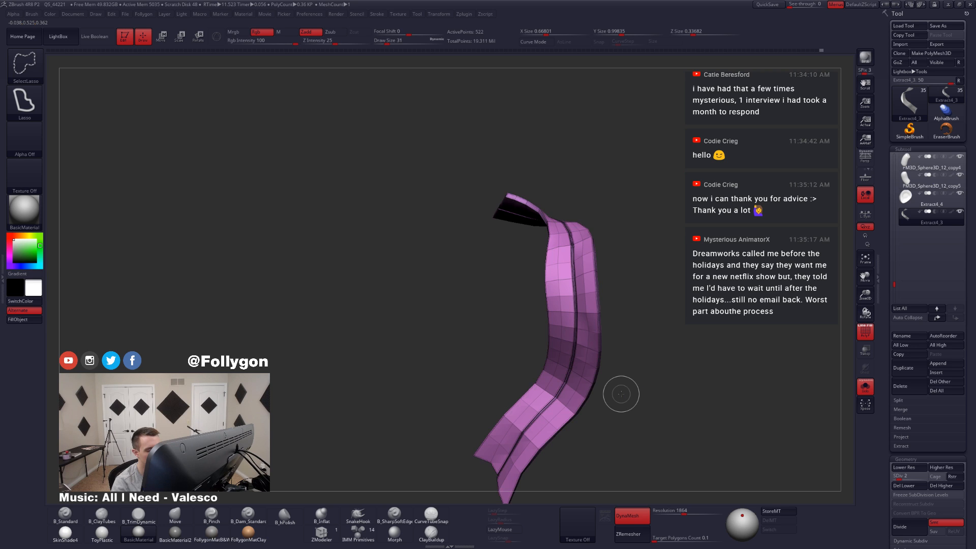
{"action": "key", "text": "ctrl+z"}
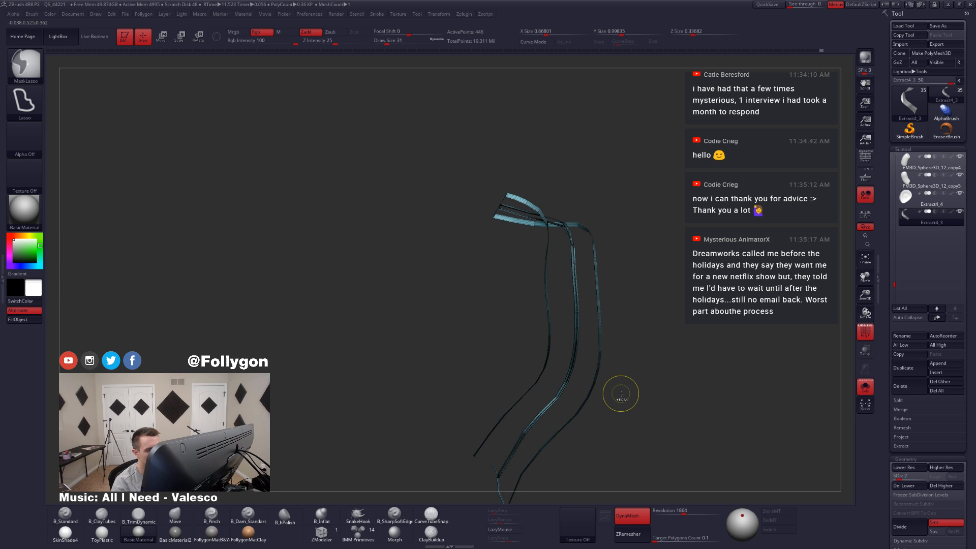
{"action": "left_click", "coordinate": [622, 389], "text": "ctrl+shift"}
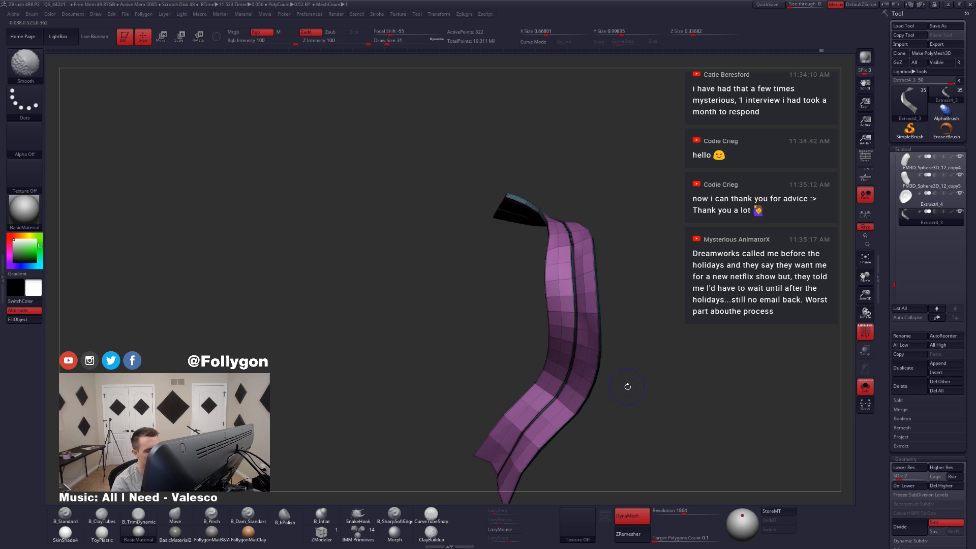
Step: Turn off the polygroup display and raise the ribbon to subdivision level 8
{"action": "key", "text": "ctrl+d"}
{"action": "key", "text": "d"}
{"action": "key", "text": "d"}
{"action": "key", "text": "d"}
{"action": "key", "text": "d"}
{"action": "key", "text": "d"}
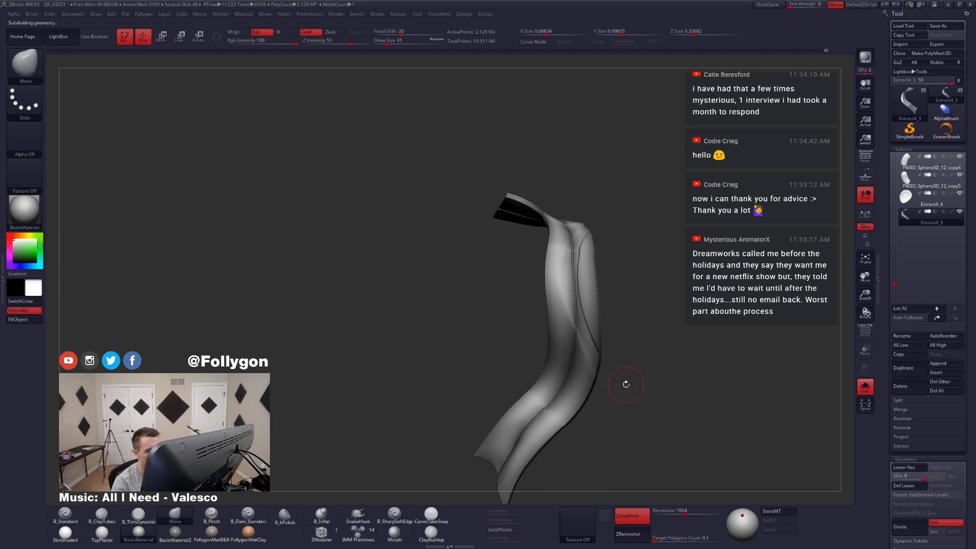
{"action": "mouse_move", "coordinate": [626, 384]}
{"action": "left_mouse_down"}
{"action": "mouse_move", "coordinate": [634, 362]}
{"action": "mouse_move", "coordinate": [630, 381]}
{"action": "left_mouse_up"}
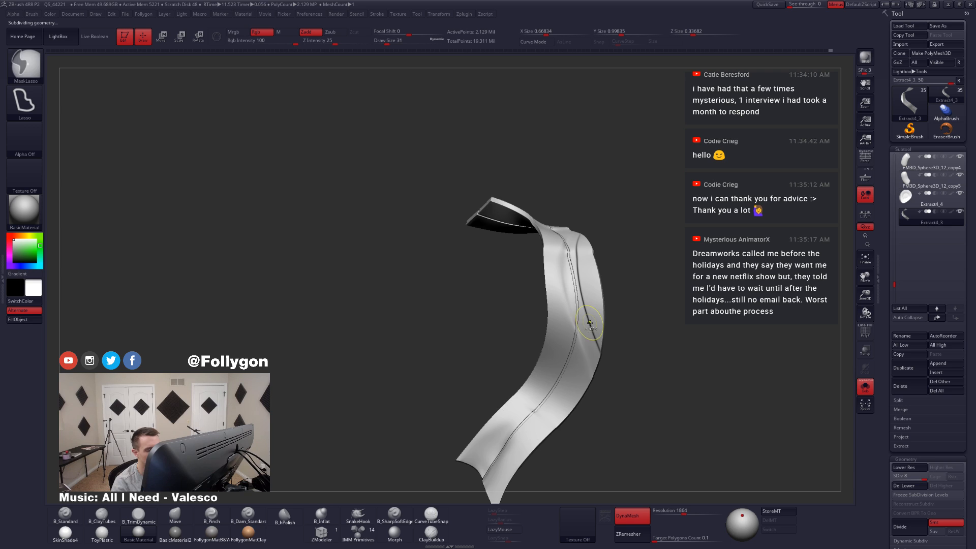
Step: Try isolating the border strips at subdivision level 2, and return the ribbon to level 8
{"action": "key", "text": "shift+d"}
{"action": "key", "text": "shift+d"}
{"action": "key", "text": "shift+d"}
{"action": "key", "text": "shift+d"}
{"action": "key", "text": "shift+d"}
{"action": "key", "text": "shift+d"}
{"action": "key", "text": "ctrl+z"}
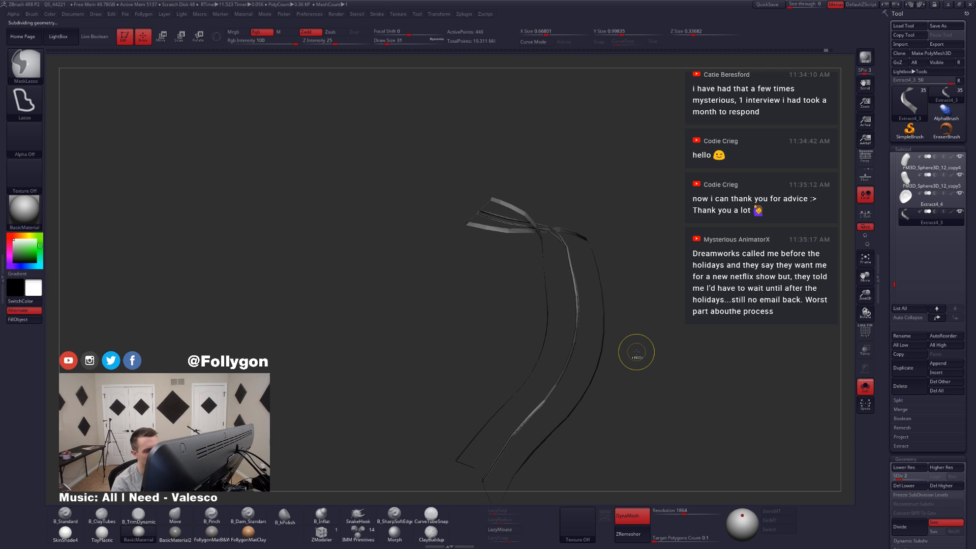
{"action": "key", "text": "ctrl+z"}
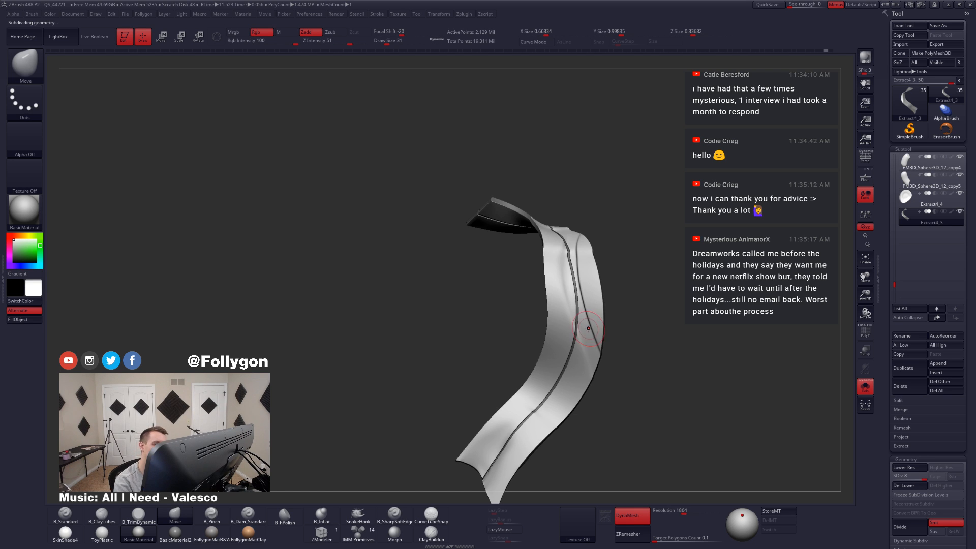
Step: Work on the fold beside the center seam at subdivision level 6 with draw size 27, and switch to level 7 with draw size 31
{"action": "right_click_drag", "start_coordinate": [588, 329], "coordinate": [593, 368], "text": "ctrl"}
{"action": "key", "text": "space"}
{"action": "left_click_drag", "start_coordinate": [595, 339], "coordinate": [593, 339]}
{"action": "key", "text": "shift+d"}
{"action": "key", "text": "shift+d"}
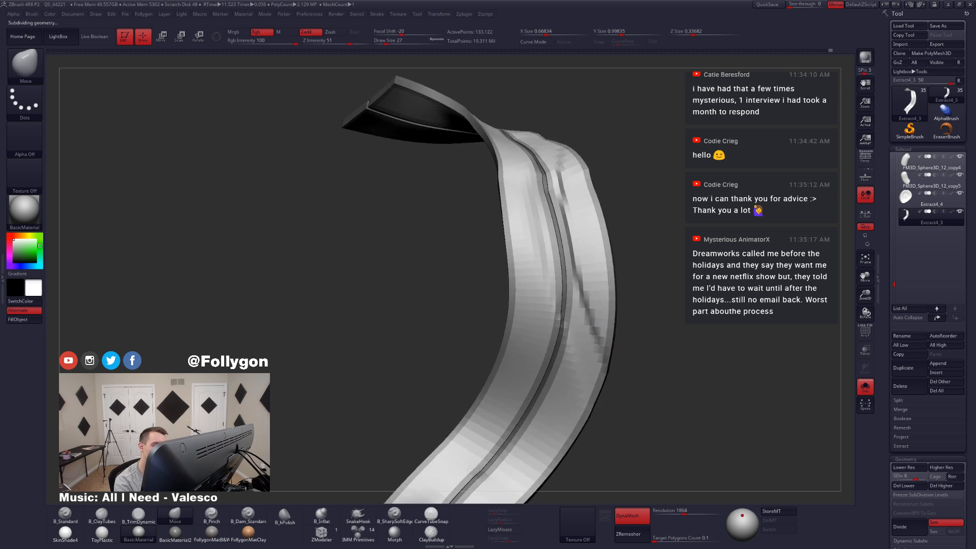
{"action": "right_click_drag", "start_coordinate": [594, 335], "coordinate": [593, 340]}
{"action": "key", "text": "space"}
{"action": "left_click_drag", "start_coordinate": [592, 339], "coordinate": [595, 339]}
{"action": "key", "text": "d"}
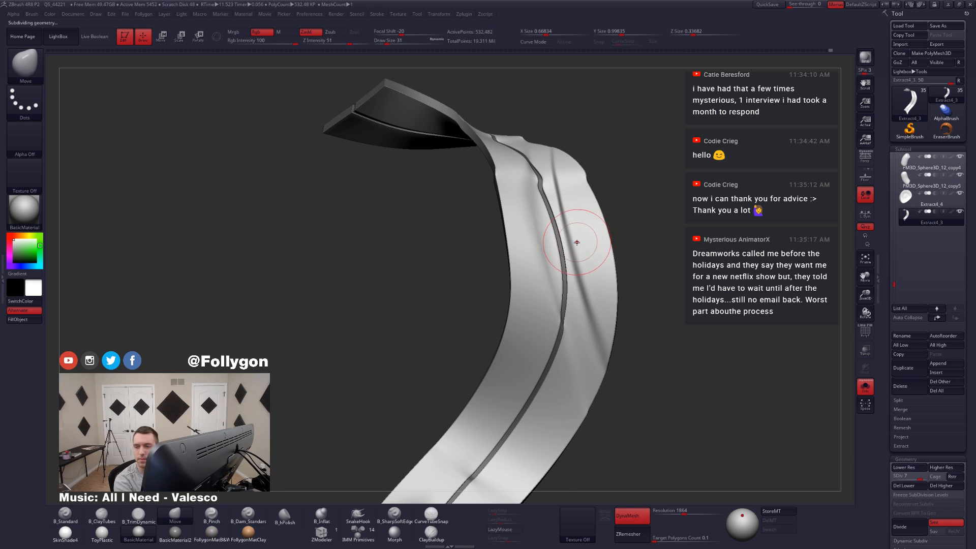
Step: Adjust the ribbon's outer edge and lower bend with the Move brush at draw size 31
{"action": "right_click_drag", "start_coordinate": [575, 238], "coordinate": [576, 284], "text": "alt"}
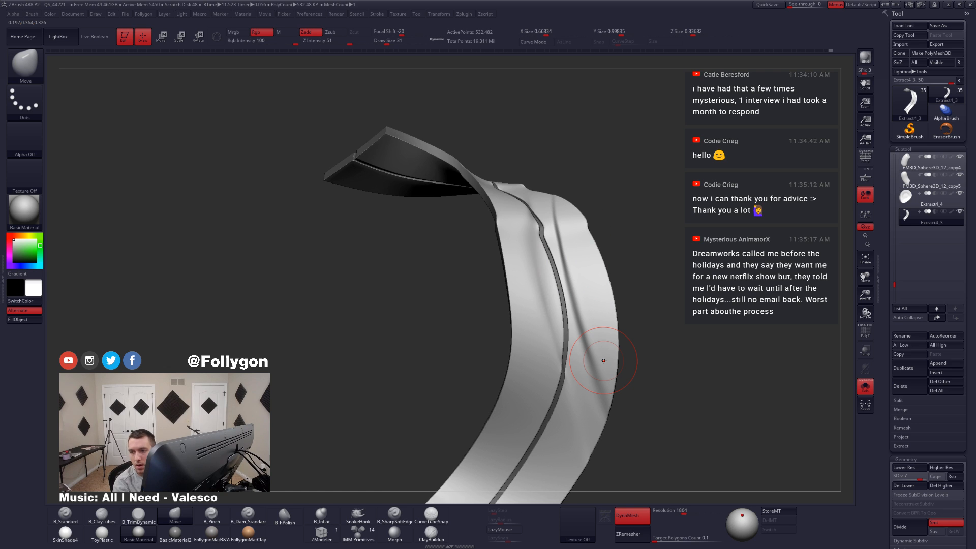
{"action": "mouse_move", "coordinate": [628, 365]}
{"action": "left_mouse_down"}
{"action": "mouse_move", "coordinate": [595, 368]}
{"action": "mouse_move", "coordinate": [602, 357]}
{"action": "mouse_move", "coordinate": [600, 409]}
{"action": "mouse_move", "coordinate": [603, 366]}
{"action": "left_mouse_up"}
{"action": "left_click_drag", "start_coordinate": [602, 263], "coordinate": [606, 243], "text": "shift"}
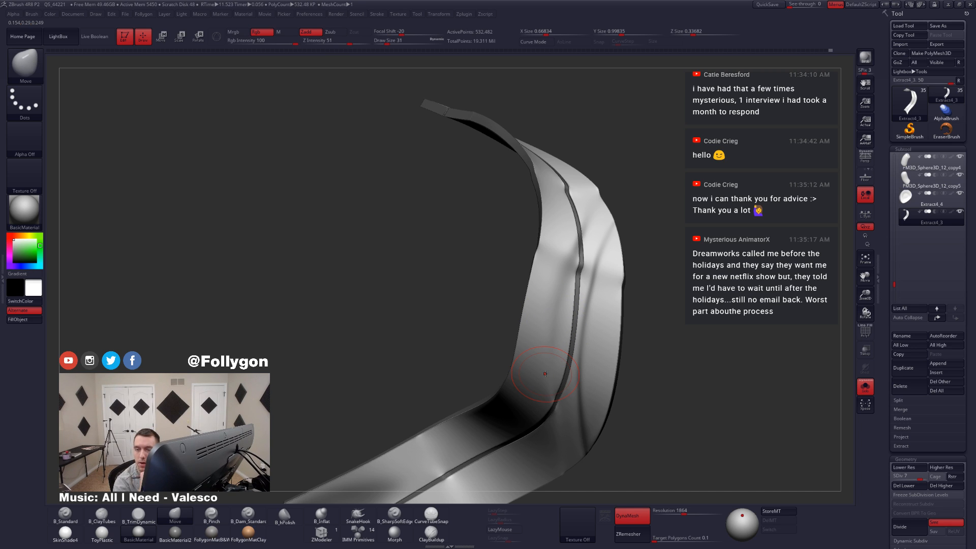
{"action": "right_click_drag", "start_coordinate": [561, 375], "coordinate": [568, 417], "text": "ctrl"}
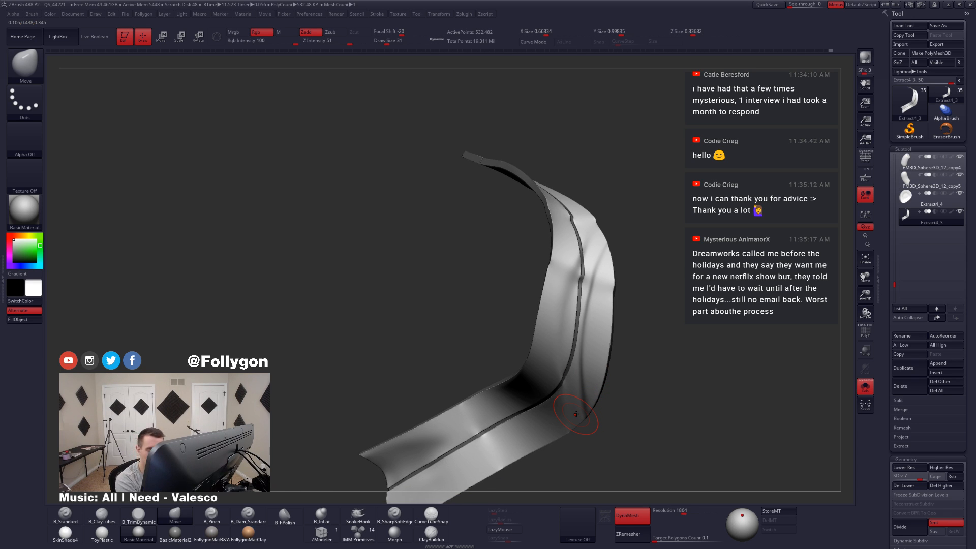
Step: Set the draw size to 23, lower the ribbon to subdivision level 6, and smooth the folds along its outer half
{"action": "right_click_drag", "start_coordinate": [581, 281], "coordinate": [579, 333], "text": "ctrl"}
{"action": "key", "text": "space"}
{"action": "left_click_drag", "start_coordinate": [598, 327], "coordinate": [594, 327]}
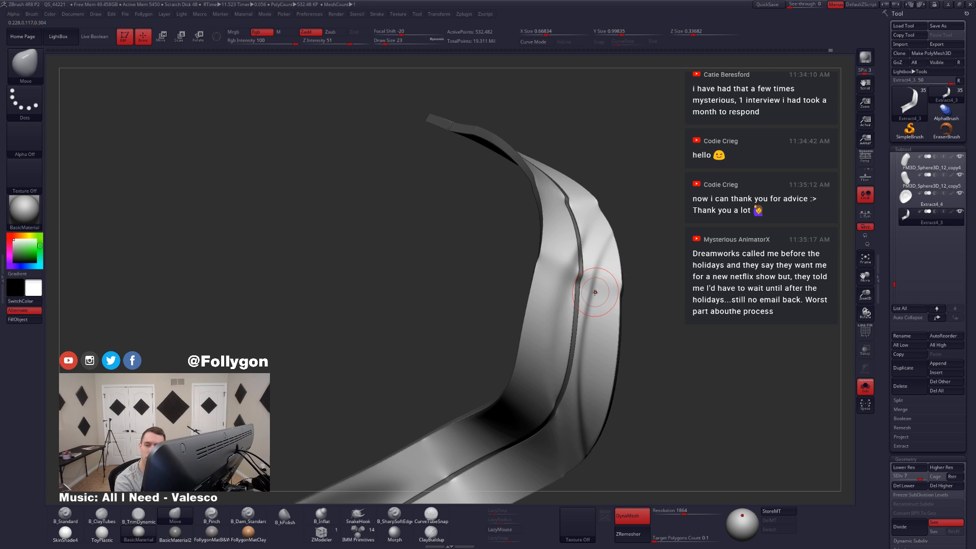
{"action": "key", "text": "shift+d"}
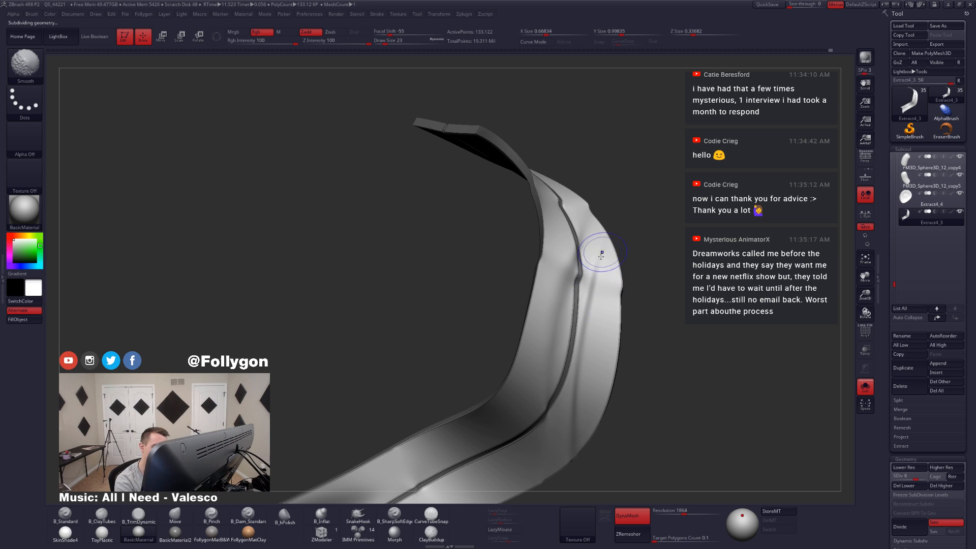
{"action": "right_click_drag", "start_coordinate": [578, 371], "coordinate": [591, 312]}
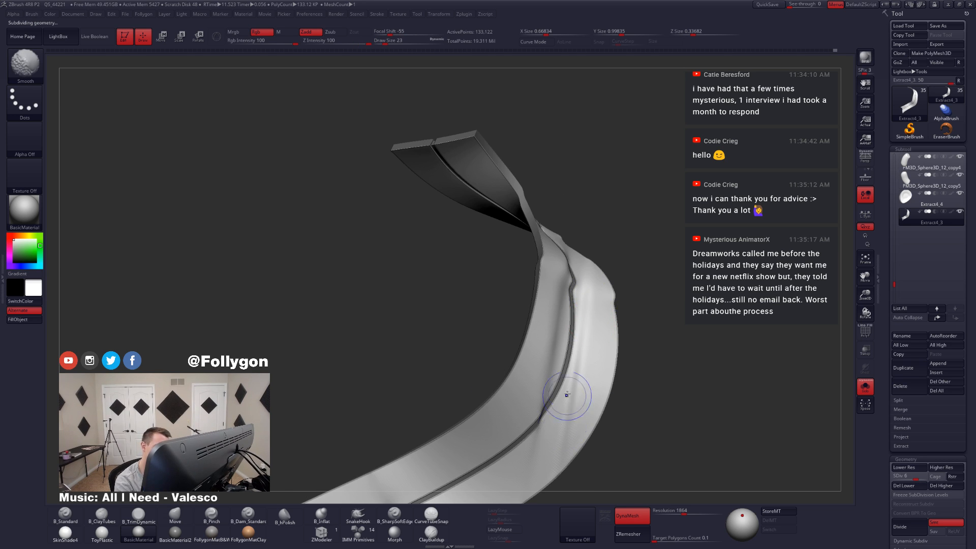
{"action": "right_click_drag", "start_coordinate": [574, 413], "coordinate": [563, 299]}
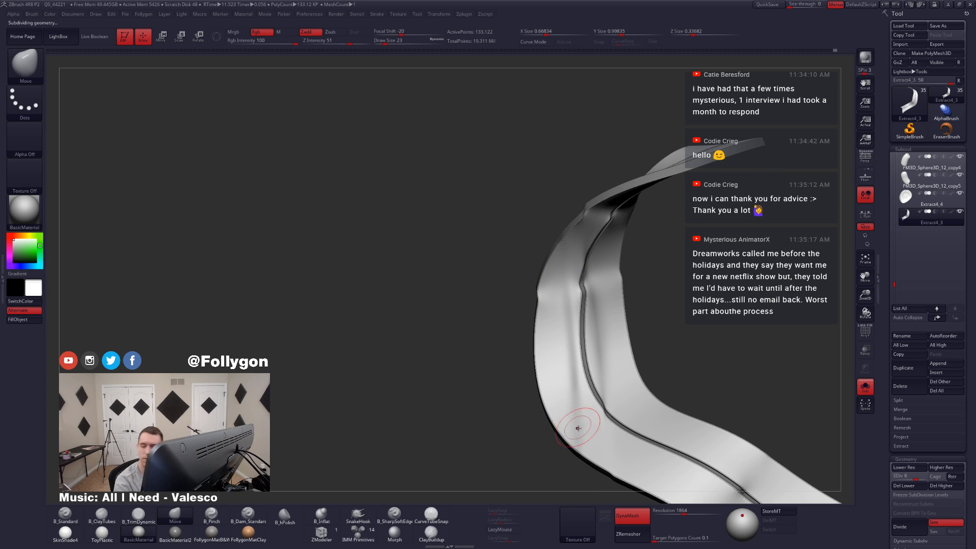
Step: Reshape the outer edge around the ribbon's lower bend into a rounder curve with the Move brush at draw size 23
{"action": "mouse_move", "coordinate": [574, 416]}
{"action": "right_mouse_down"}
{"action": "mouse_move", "coordinate": [586, 452]}
{"action": "mouse_move", "coordinate": [579, 403]}
{"action": "mouse_move", "coordinate": [605, 407]}
{"action": "mouse_move", "coordinate": [570, 415]}
{"action": "right_mouse_up"}
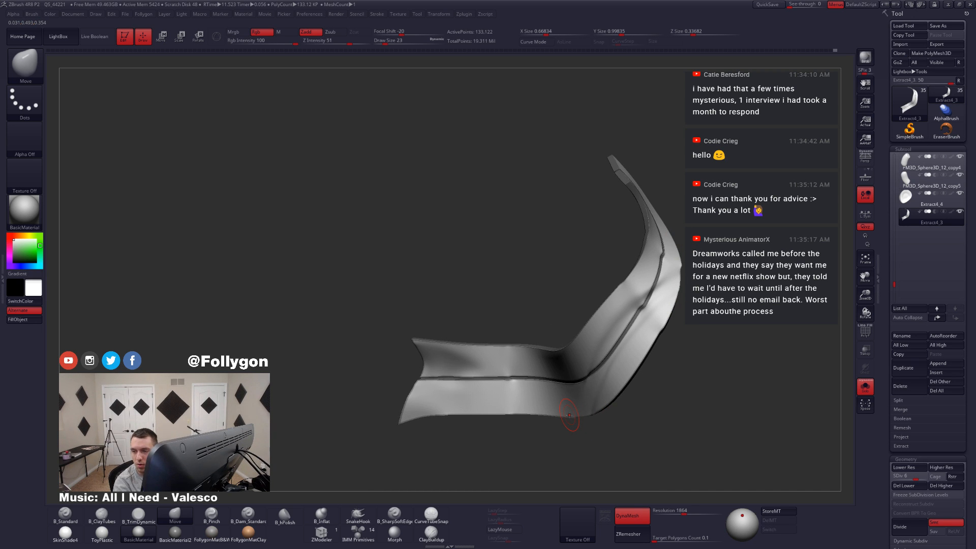
{"action": "right_click_drag", "start_coordinate": [602, 393], "coordinate": [612, 389]}
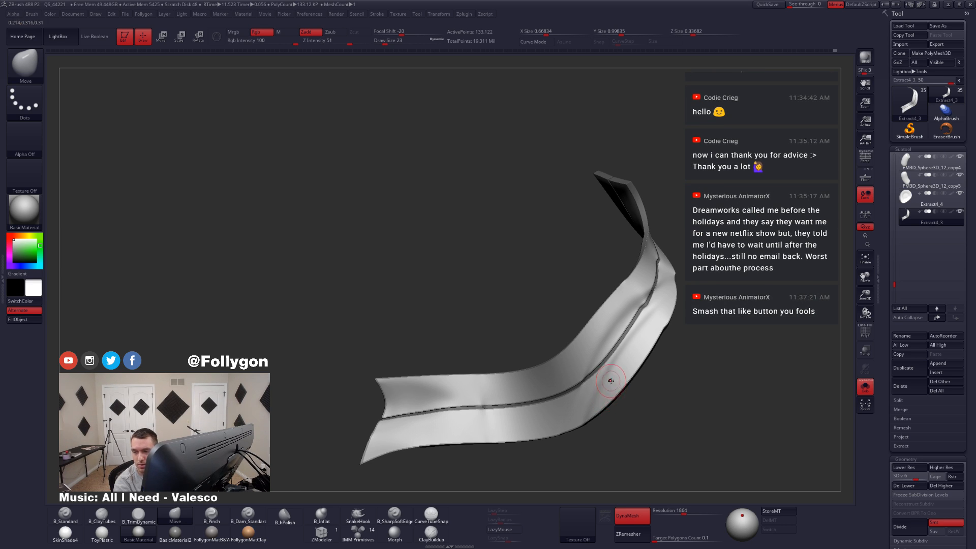
{"action": "mouse_move", "coordinate": [610, 381]}
{"action": "right_mouse_down"}
{"action": "mouse_move", "coordinate": [622, 382]}
{"action": "mouse_move", "coordinate": [599, 404]}
{"action": "mouse_move", "coordinate": [615, 406]}
{"action": "mouse_move", "coordinate": [585, 371]}
{"action": "right_mouse_up"}
{"action": "left_click_drag", "start_coordinate": [586, 371], "coordinate": [616, 349], "text": "shift"}
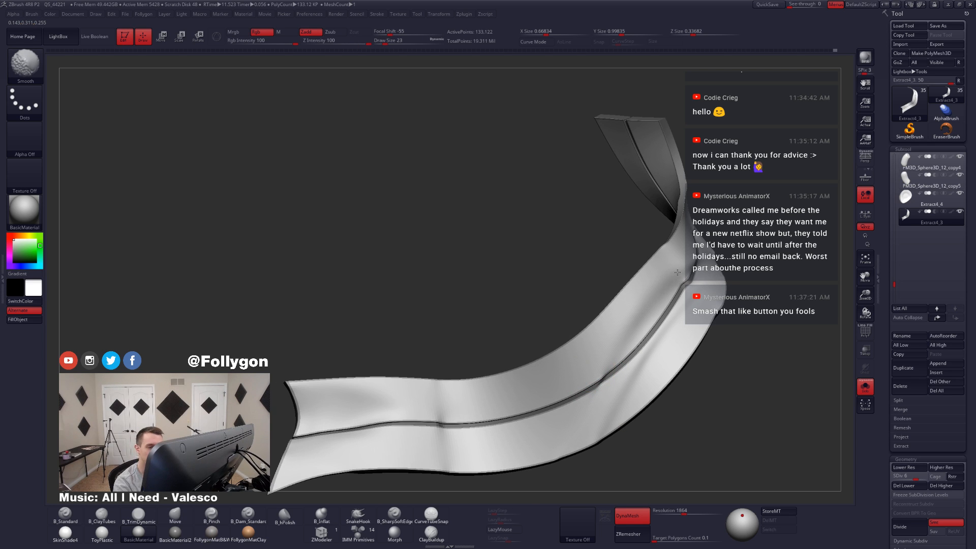
Step: Smooth the remaining folds on both sides of the seam through the ribbon's bend
{"action": "right_click_drag", "start_coordinate": [653, 301], "coordinate": [630, 340]}
{"action": "mouse_move", "coordinate": [626, 389]}
{"action": "left_mouse_down", "text": "shift"}
{"action": "mouse_move", "coordinate": [619, 414]}
{"action": "mouse_move", "coordinate": [613, 397]}
{"action": "left_mouse_up", "text": "shift"}
{"action": "mouse_move", "coordinate": [613, 396]}
{"action": "right_mouse_down"}
{"action": "mouse_move", "coordinate": [624, 379]}
{"action": "mouse_move", "coordinate": [595, 387]}
{"action": "mouse_move", "coordinate": [635, 394]}
{"action": "right_mouse_up"}
{"action": "right_click_drag", "start_coordinate": [640, 360], "coordinate": [634, 364]}
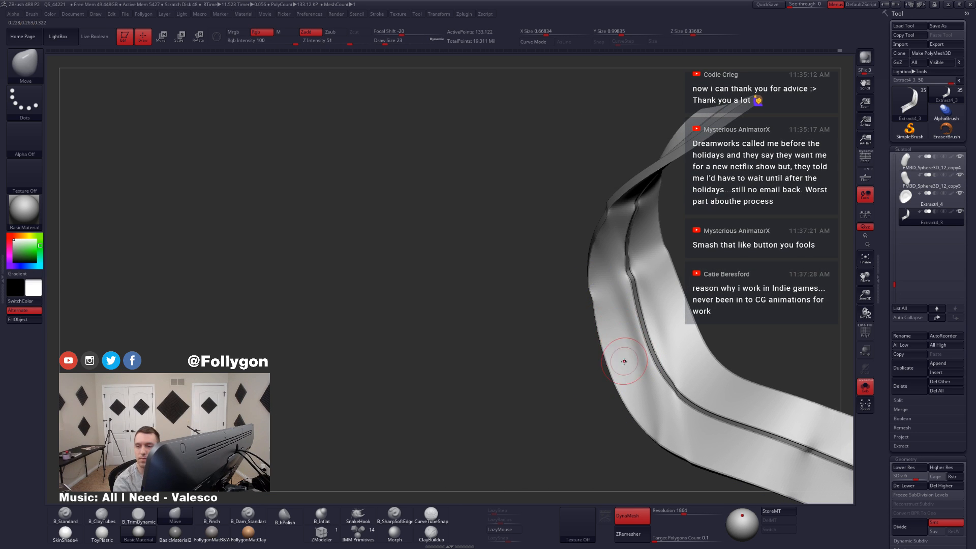
Step: Refine the outer contour of the ribbon's upper curve with the Move brush, checking it from the opposite side
{"action": "mouse_move", "coordinate": [630, 382]}
{"action": "right_mouse_down"}
{"action": "mouse_move", "coordinate": [642, 389]}
{"action": "mouse_move", "coordinate": [597, 408]}
{"action": "mouse_move", "coordinate": [598, 379]}
{"action": "mouse_move", "coordinate": [604, 397]}
{"action": "right_mouse_up"}
{"action": "key", "text": "shift"}
{"action": "right_click", "coordinate": [586, 377]}
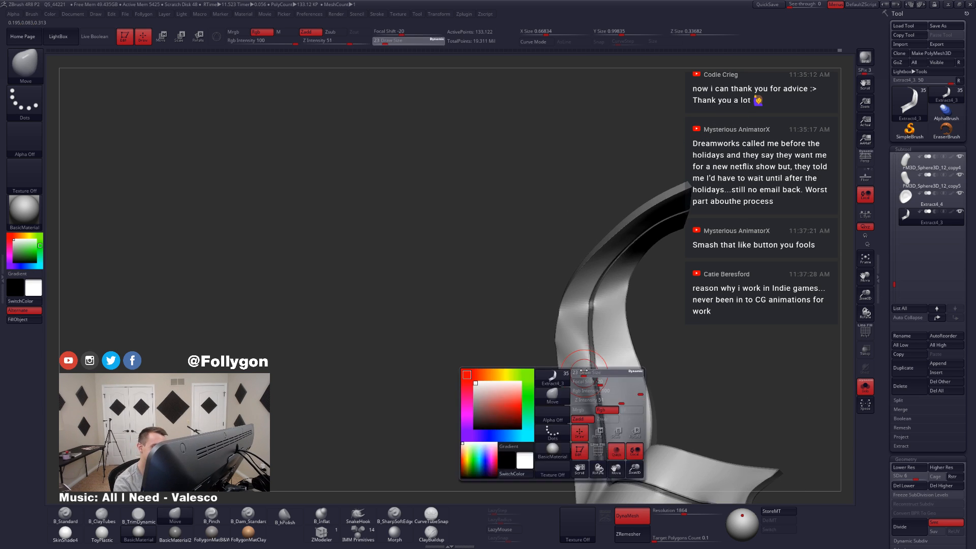
{"action": "mouse_move", "coordinate": [578, 359]}
{"action": "right_mouse_down"}
{"action": "mouse_move", "coordinate": [627, 394]}
{"action": "mouse_move", "coordinate": [603, 414]}
{"action": "mouse_move", "coordinate": [621, 370]}
{"action": "mouse_move", "coordinate": [621, 389]}
{"action": "mouse_move", "coordinate": [610, 396]}
{"action": "mouse_move", "coordinate": [639, 378]}
{"action": "right_mouse_up"}
Step: Raise the ribbon to subdivision level 8 and show the whole character to check how the ribbon hangs behind the skirt
{"action": "key", "text": "ctrl"}
{"action": "key", "text": "d"}
{"action": "key", "text": "d"}
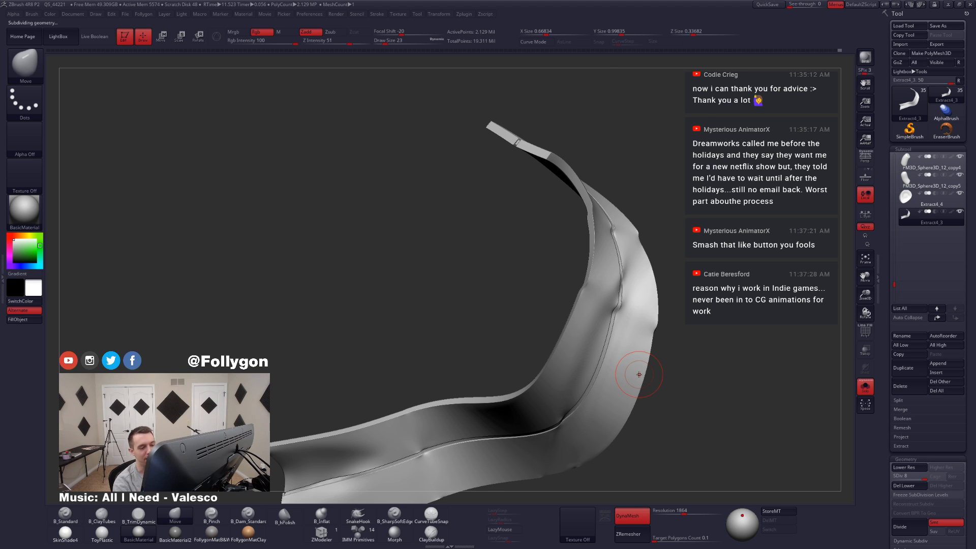
{"action": "key", "text": "alt+s"}
{"action": "right_click_drag", "start_coordinate": [643, 368], "coordinate": [634, 417], "text": "ctrl"}
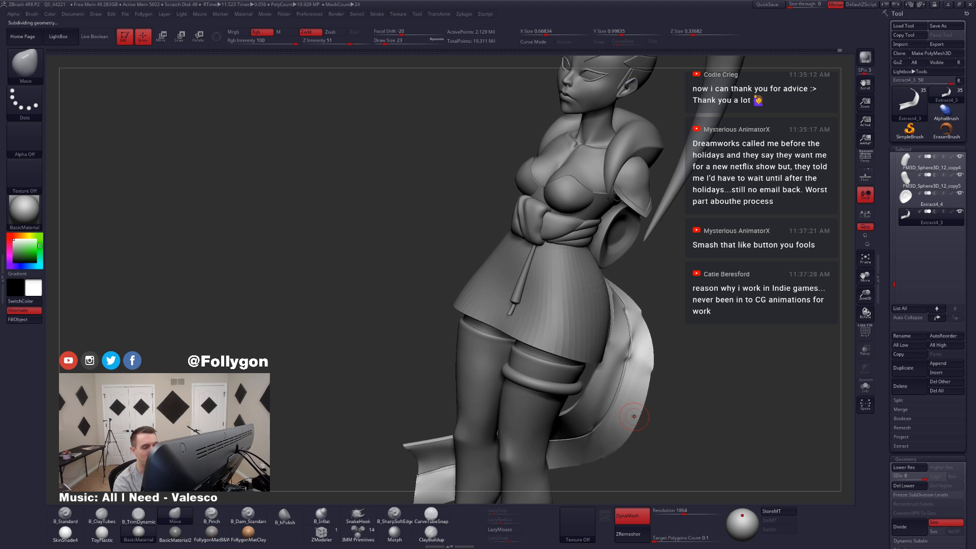
Step: Isolate the ribbon again, adjust its bend near the seam with the Move brush at draw size 39, and reduce the brush size
{"action": "key", "text": "alt+s"}
{"action": "key", "text": "space"}
{"action": "left_click_drag", "start_coordinate": [635, 369], "coordinate": [642, 369]}
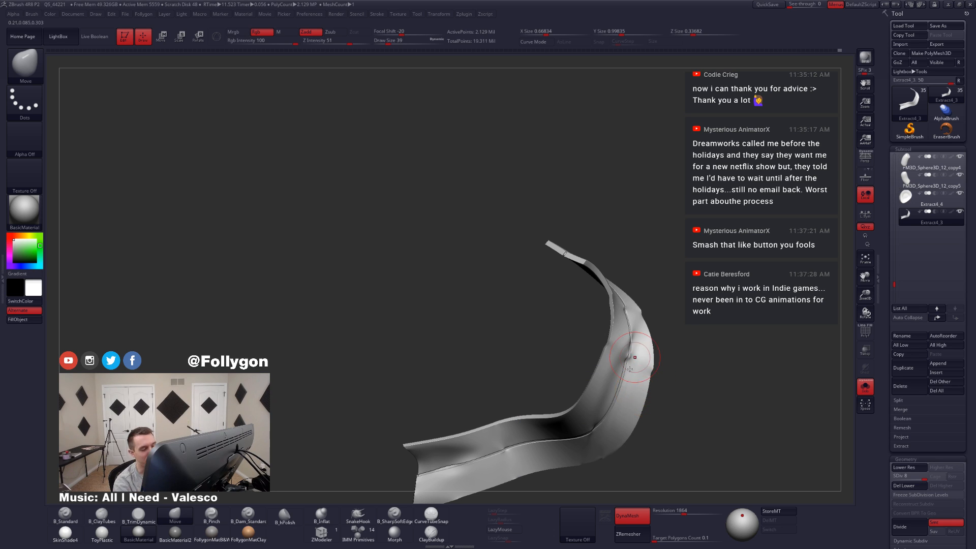
{"action": "mouse_move", "coordinate": [630, 356]}
{"action": "right_mouse_down"}
{"action": "mouse_move", "coordinate": [561, 413]}
{"action": "mouse_move", "coordinate": [621, 377]}
{"action": "mouse_move", "coordinate": [604, 397]}
{"action": "mouse_move", "coordinate": [605, 386]}
{"action": "right_mouse_up"}
{"action": "key", "text": "alt+s"}
{"action": "key", "text": "bracketleft"}
{"action": "key", "text": "alt+s"}
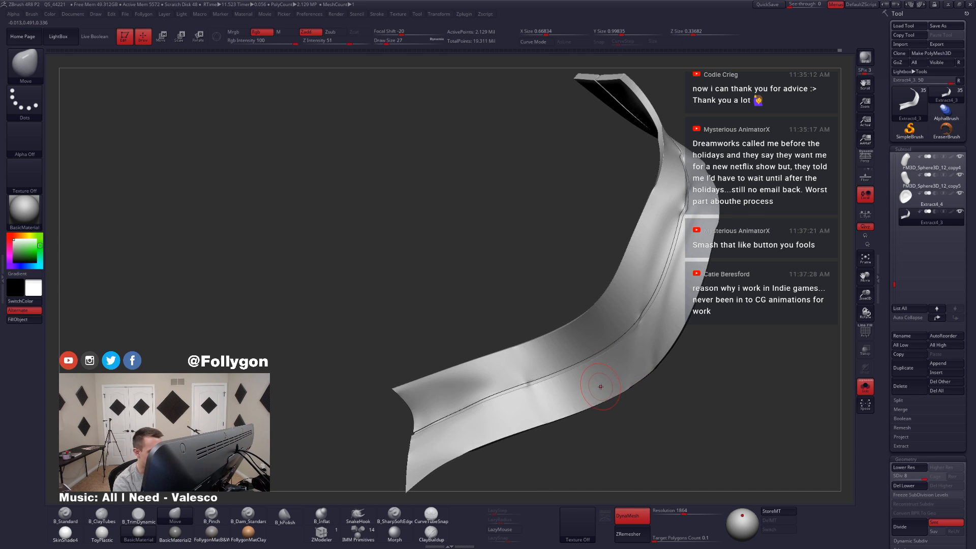
Step: Even out the jagged free end of the ribbon into a clean curve with the Move brush, enlarging the draw size to 41
{"action": "key", "text": "s"}
{"action": "left_click_drag", "start_coordinate": [602, 388], "coordinate": [604, 393]}
{"action": "mouse_move", "coordinate": [532, 408]}
{"action": "right_mouse_down", "text": "alt"}
{"action": "mouse_move", "coordinate": [571, 383]}
{"action": "mouse_move", "coordinate": [578, 403]}
{"action": "mouse_move", "coordinate": [556, 409]}
{"action": "mouse_move", "coordinate": [590, 411]}
{"action": "mouse_move", "coordinate": [573, 415]}
{"action": "right_mouse_up", "text": "alt"}
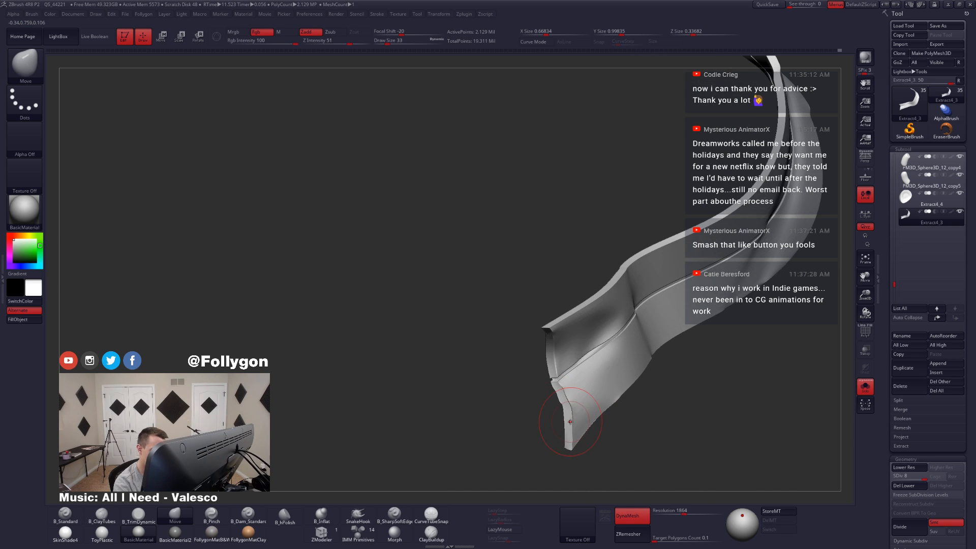
{"action": "key", "text": "space"}
{"action": "left_click_drag", "start_coordinate": [572, 412], "coordinate": [575, 412]}
{"action": "right_click_drag", "start_coordinate": [575, 409], "coordinate": [563, 416]}
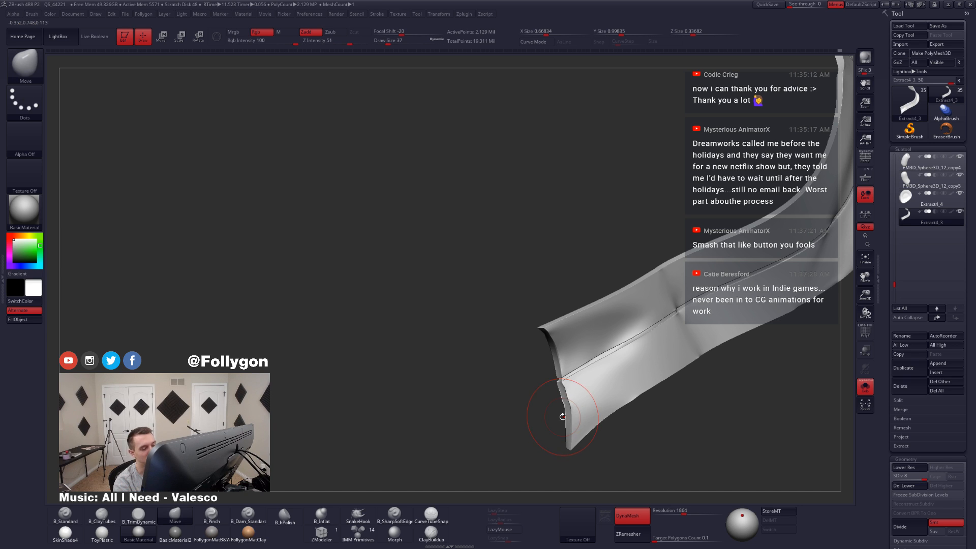
{"action": "key", "text": "space"}
{"action": "left_click_drag", "start_coordinate": [566, 404], "coordinate": [570, 442]}
{"action": "right_click_drag", "start_coordinate": [577, 407], "coordinate": [572, 384]}
{"action": "left_click_drag", "start_coordinate": [570, 380], "coordinate": [548, 328], "text": "shift"}
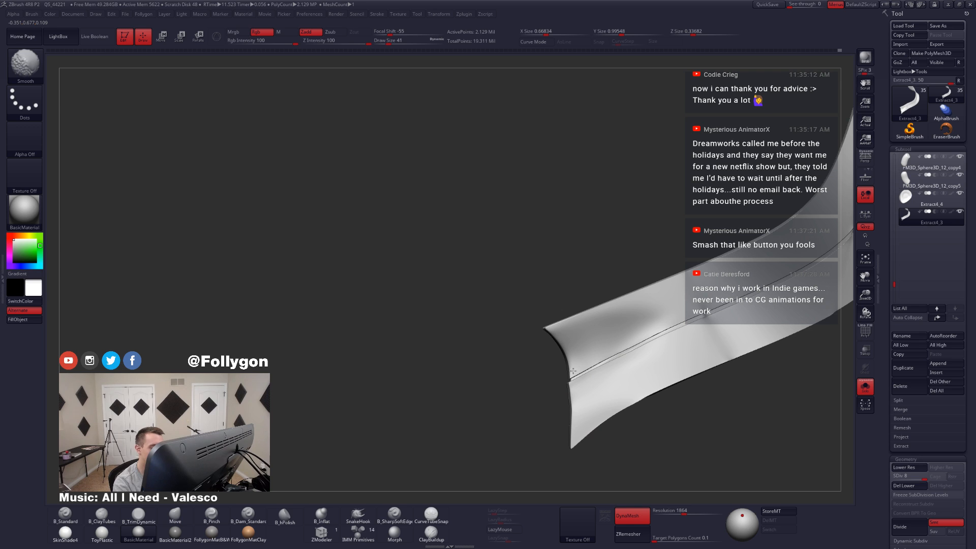
Step: Smooth the pinches and creases along the ribbon's center seam from the free end up to the top, at draw size 41
{"action": "right_click_drag", "start_coordinate": [678, 354], "coordinate": [614, 385], "text": "alt"}
{"action": "left_click_drag", "start_coordinate": [618, 379], "coordinate": [630, 362], "text": "shift"}
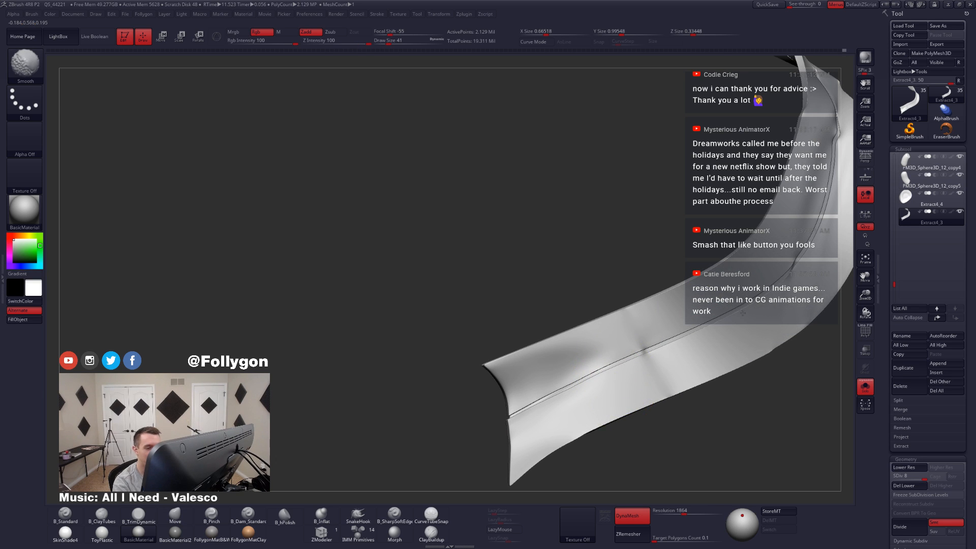
{"action": "right_click_drag", "start_coordinate": [735, 318], "coordinate": [614, 381], "text": "alt"}
{"action": "right_click_drag", "start_coordinate": [667, 324], "coordinate": [610, 381], "text": "alt"}
{"action": "right_click_drag", "start_coordinate": [661, 312], "coordinate": [665, 278]}
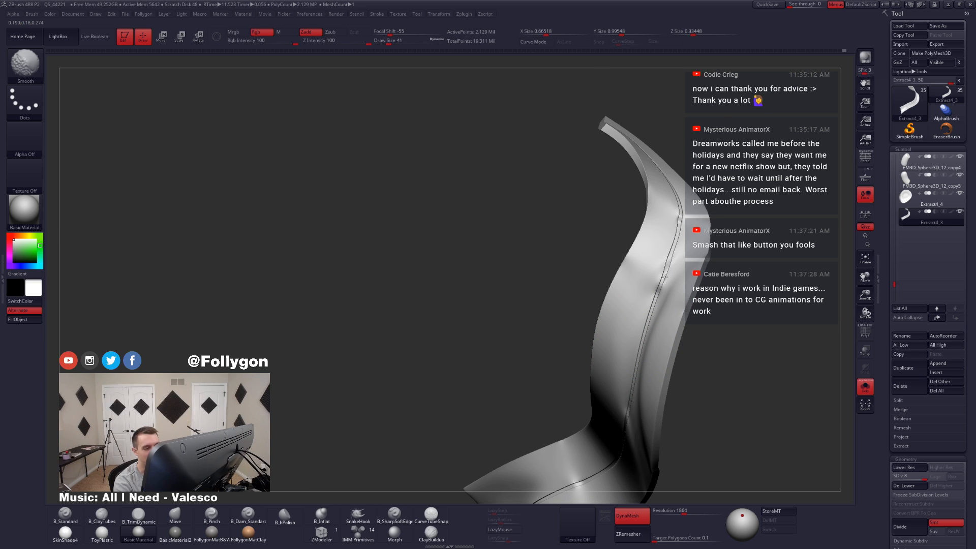
{"action": "mouse_move", "coordinate": [682, 235]}
{"action": "right_mouse_down"}
{"action": "mouse_move", "coordinate": [704, 219]}
{"action": "mouse_move", "coordinate": [667, 266]}
{"action": "right_mouse_up"}
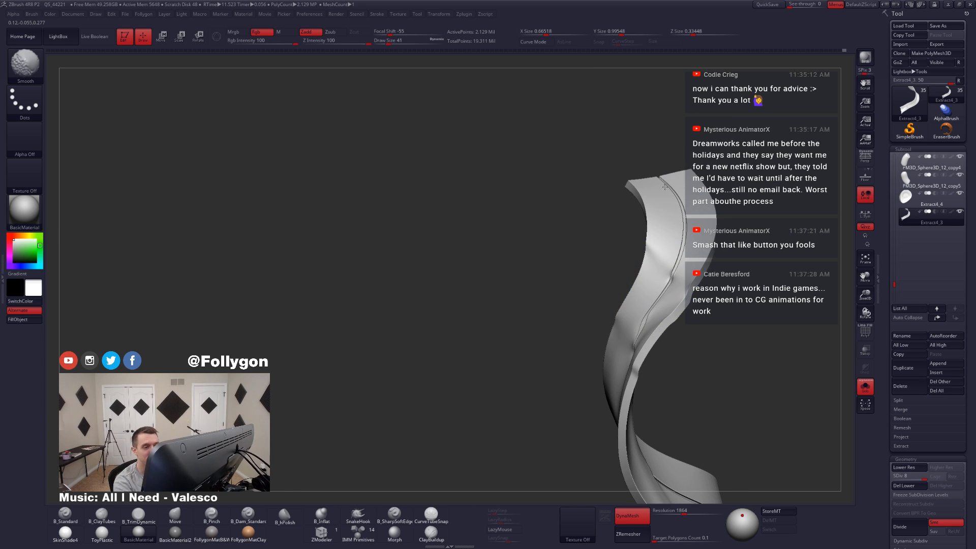
Step: Smooth the creases along the ribbon's center seam from its top edge down through the upper bend, at draw size 41
{"action": "left_click_drag", "start_coordinate": [679, 195], "coordinate": [668, 209], "text": "shift"}
{"action": "mouse_move", "coordinate": [676, 254]}
{"action": "right_mouse_down"}
{"action": "mouse_move", "coordinate": [716, 225]}
{"action": "mouse_move", "coordinate": [692, 245]}
{"action": "mouse_move", "coordinate": [698, 268]}
{"action": "right_mouse_up"}
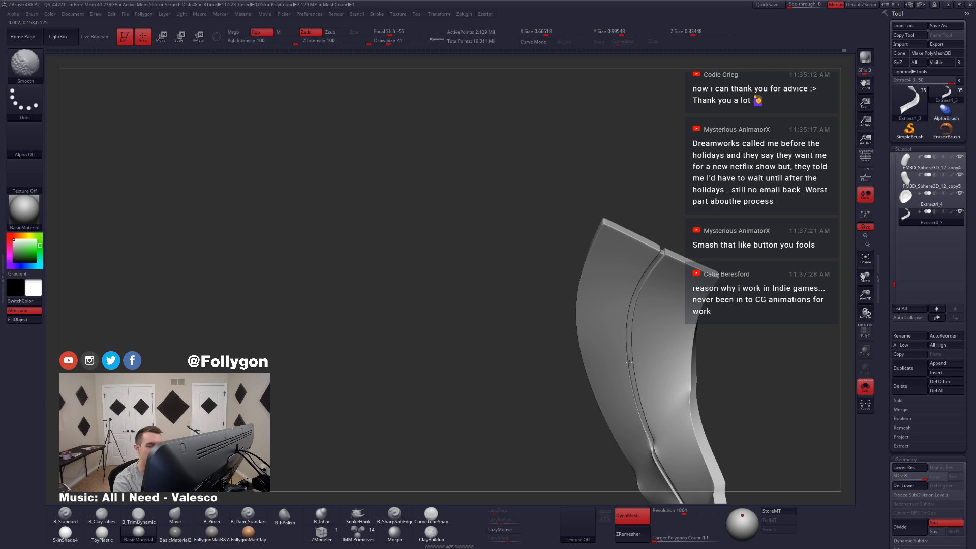
{"action": "left_click_drag", "start_coordinate": [629, 362], "coordinate": [642, 402], "text": "shift"}
{"action": "mouse_move", "coordinate": [641, 401]}
{"action": "right_mouse_down"}
{"action": "mouse_move", "coordinate": [666, 392]}
{"action": "mouse_move", "coordinate": [655, 366]}
{"action": "mouse_move", "coordinate": [635, 363]}
{"action": "right_mouse_up"}
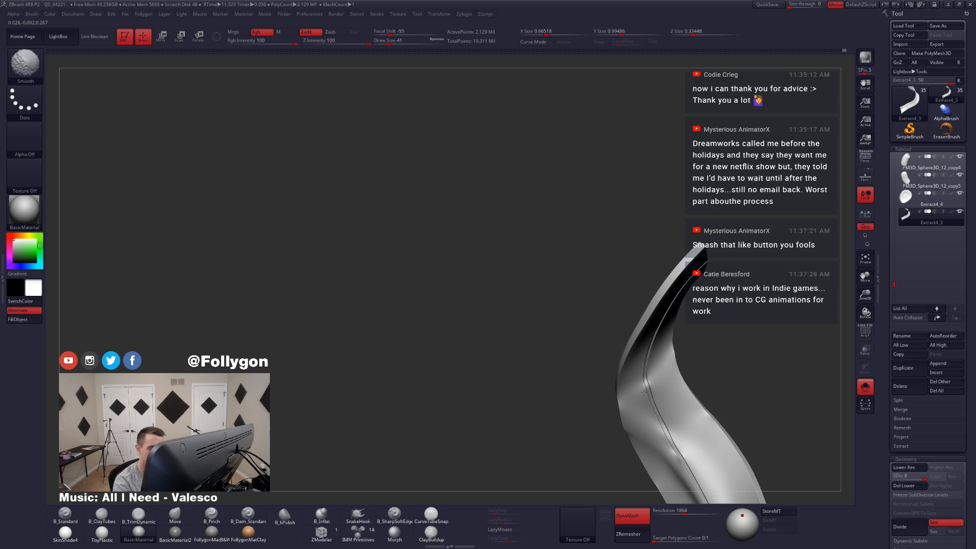
{"action": "left_click_drag", "start_coordinate": [670, 465], "coordinate": [642, 399], "text": "shift"}
{"action": "right_click_drag", "start_coordinate": [642, 399], "coordinate": [602, 294], "text": "alt"}
{"action": "left_click_drag", "start_coordinate": [615, 295], "coordinate": [663, 342], "text": "shift"}
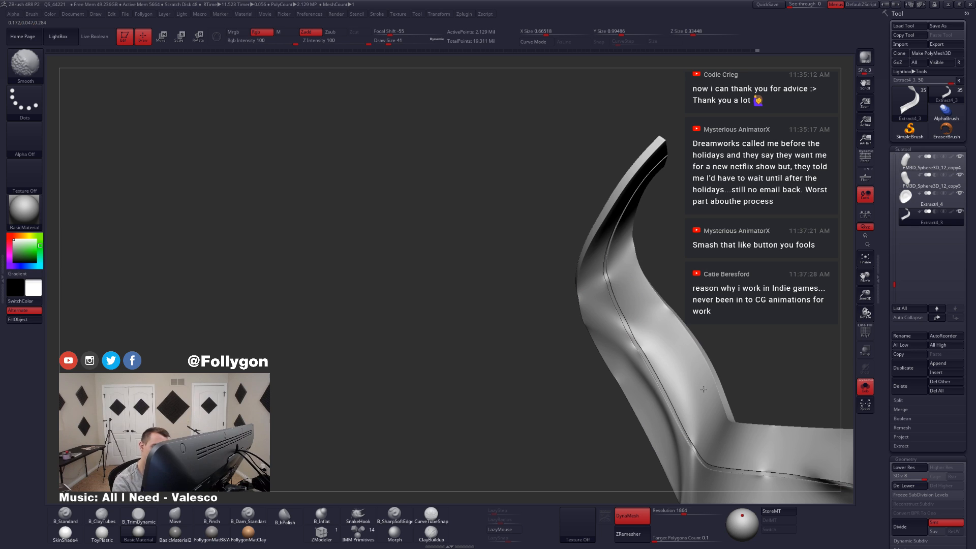
Step: Smooth the folds on the ribbon's lower half, around the sharp bend and out to the free end
{"action": "left_click_drag", "start_coordinate": [704, 390], "coordinate": [704, 394], "text": "shift"}
{"action": "right_click_drag", "start_coordinate": [678, 384], "coordinate": [630, 258], "text": "alt"}
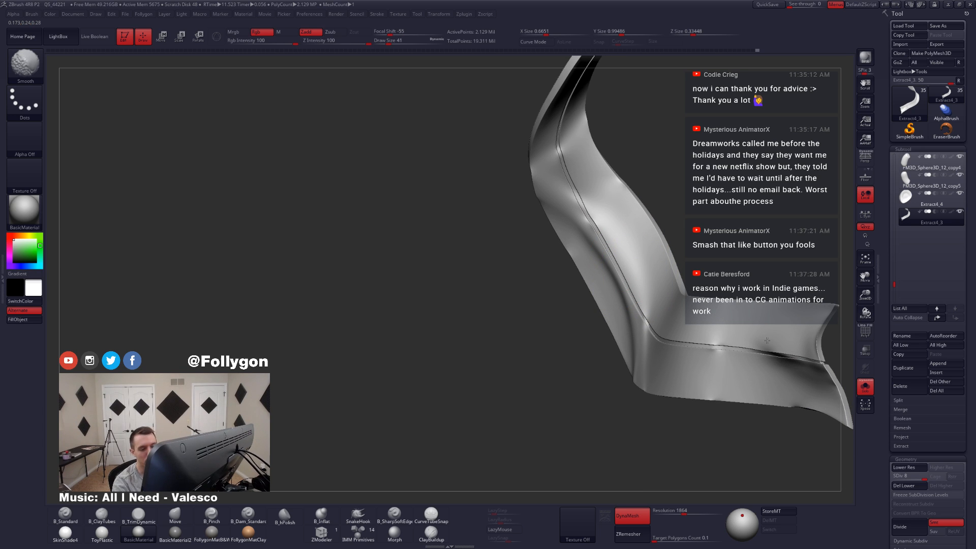
{"action": "left_click_drag", "start_coordinate": [767, 341], "coordinate": [778, 342], "text": "shift"}
{"action": "right_click_drag", "start_coordinate": [771, 338], "coordinate": [607, 292], "text": "alt"}
{"action": "left_click_drag", "start_coordinate": [610, 291], "coordinate": [660, 278], "text": "shift"}
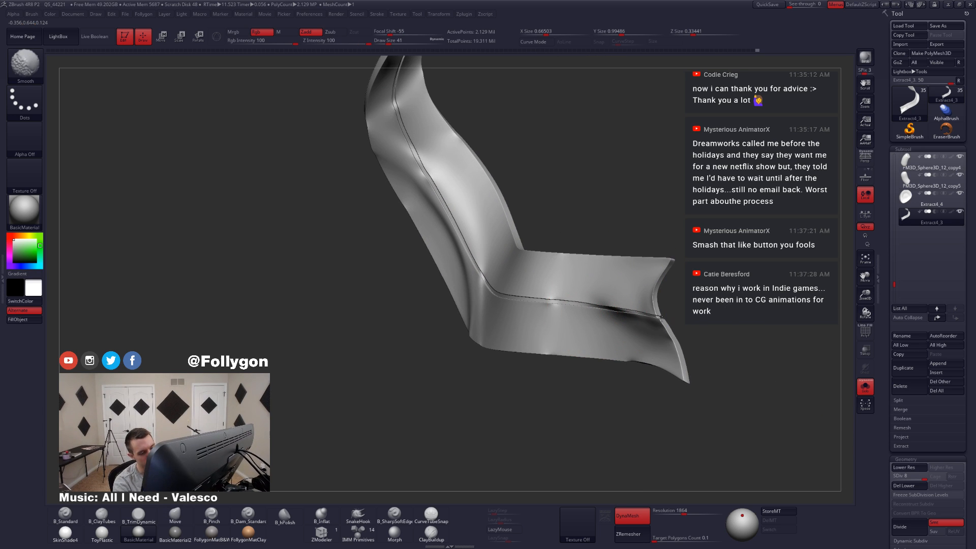
{"action": "right_click_drag", "start_coordinate": [669, 366], "coordinate": [623, 351], "text": "ctrl"}
Step: Show the whole character and examine from the front and side how the smoothed ribbon hangs behind the legs
{"action": "key", "text": "shift+s"}
{"action": "right_click_drag", "start_coordinate": [554, 350], "coordinate": [649, 376]}
{"action": "right_click_drag", "start_coordinate": [544, 381], "coordinate": [600, 412], "text": "alt"}
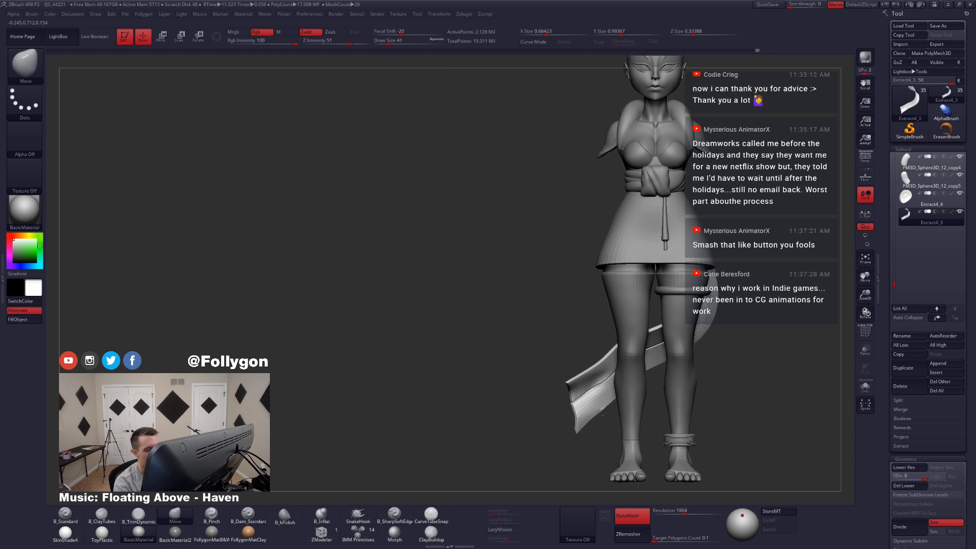
{"action": "key", "text": "shift+s"}
{"action": "right_click_drag", "start_coordinate": [674, 375], "coordinate": [600, 391]}
{"action": "key", "text": "shift+s"}
{"action": "right_click_drag", "start_coordinate": [664, 370], "coordinate": [619, 407]}
Step: Lower the ribbon to subdivision level 2 and view its coarse shape behind the character
{"action": "key", "text": "shift+d"}
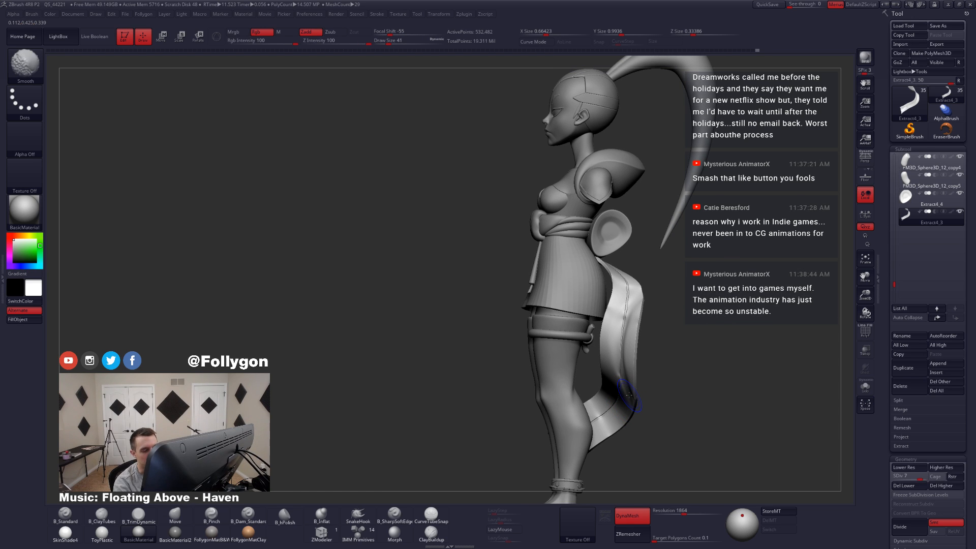
{"action": "key", "text": "shift+d"}
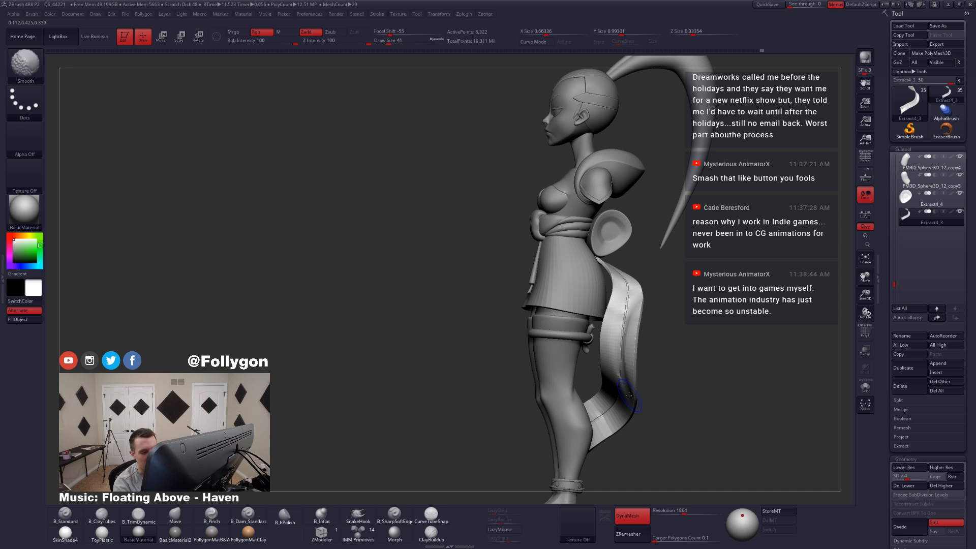
{"action": "key", "text": "shift+d"}
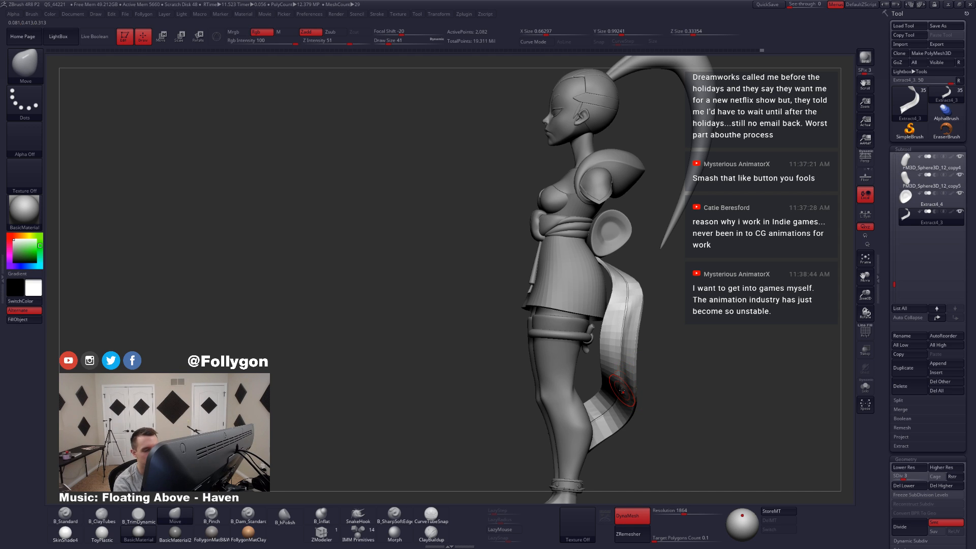
{"action": "left_click_drag", "start_coordinate": [890, 395], "coordinate": [889, 371]}
{"action": "key", "text": "shift+d"}
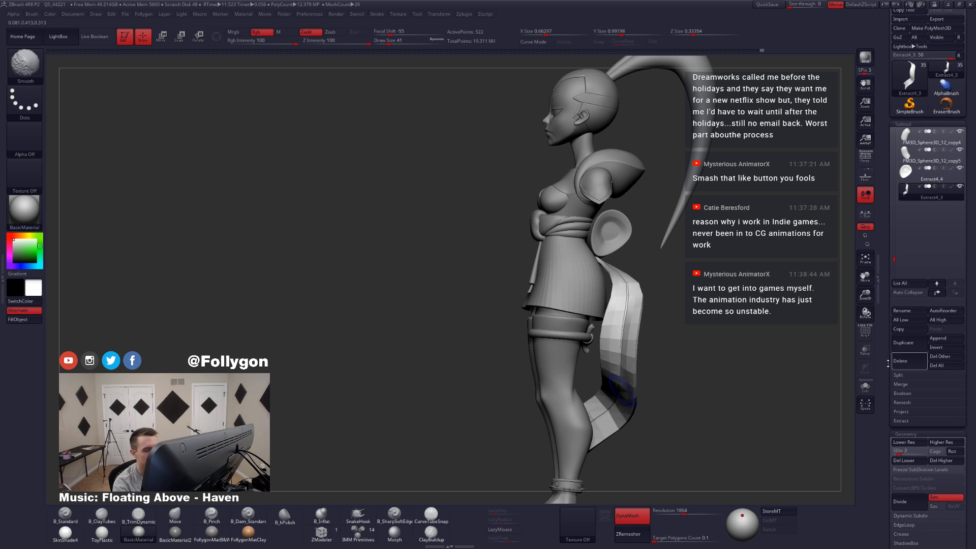
{"action": "left_click_drag", "start_coordinate": [667, 380], "coordinate": [710, 350]}
Step: Raise the ribbon's subdivision, isolate the ribbon, and drop it back to level 2 to compare the coarse and smooth shapes
{"action": "key", "text": "d"}
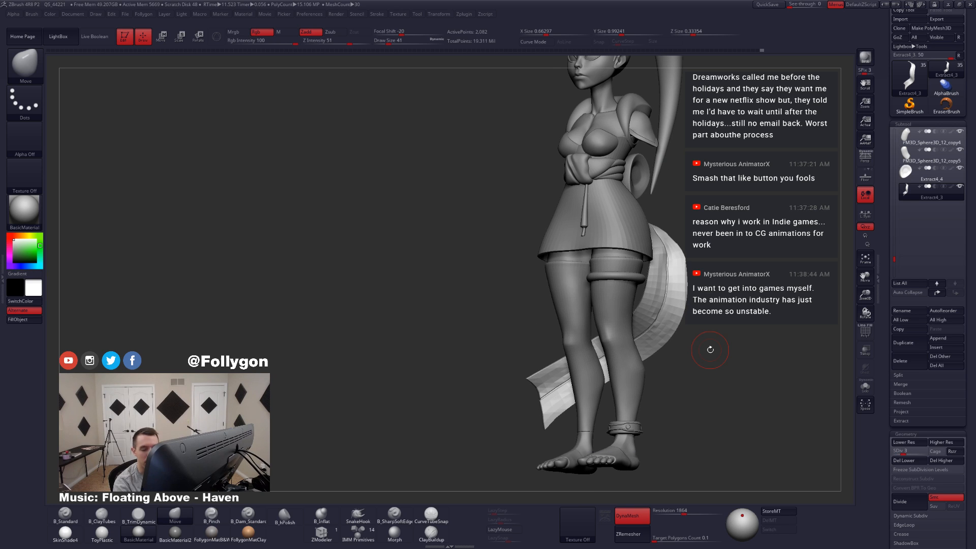
{"action": "key", "text": "d"}
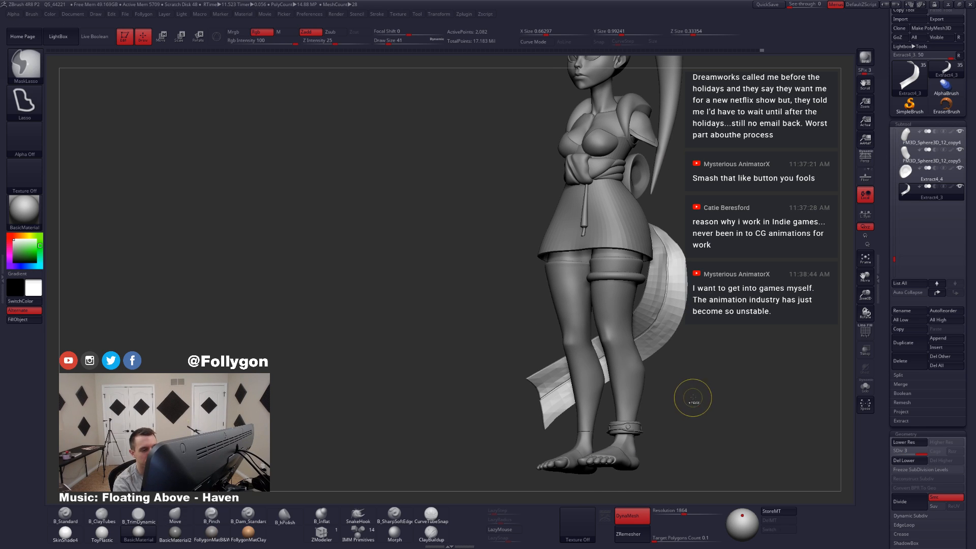
{"action": "key", "text": "ctrl+d"}
{"action": "key", "text": "ctrl+d"}
{"action": "key", "text": "alt+s"}
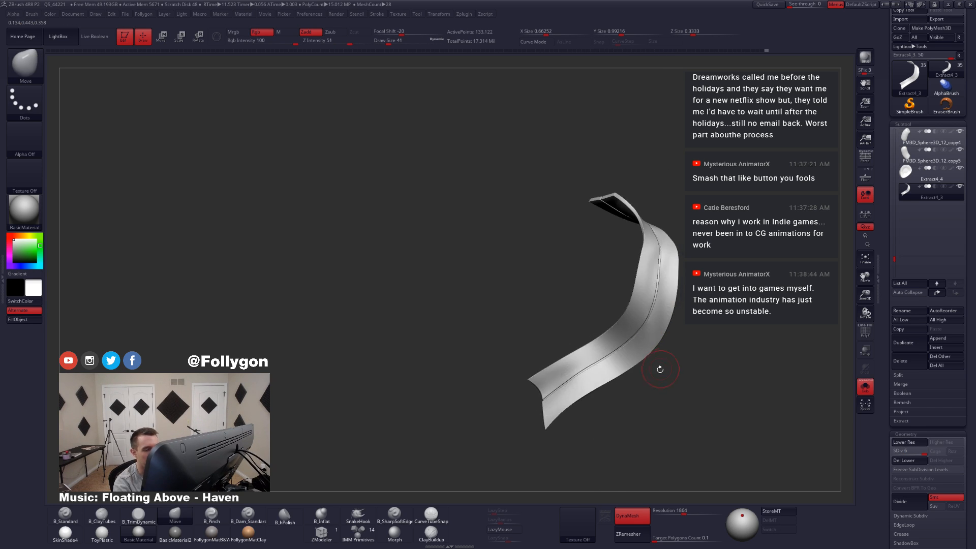
{"action": "left_click_drag", "start_coordinate": [590, 422], "coordinate": [634, 407]}
{"action": "key", "text": "shift+d"}
{"action": "key", "text": "shift+d"}
{"action": "key", "text": "shift+d"}
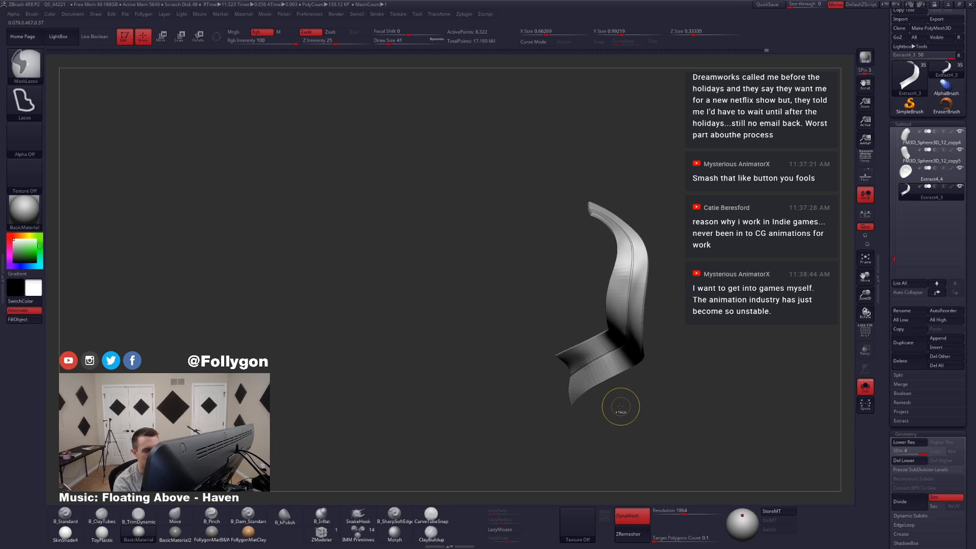
{"action": "key", "text": "shift+d"}
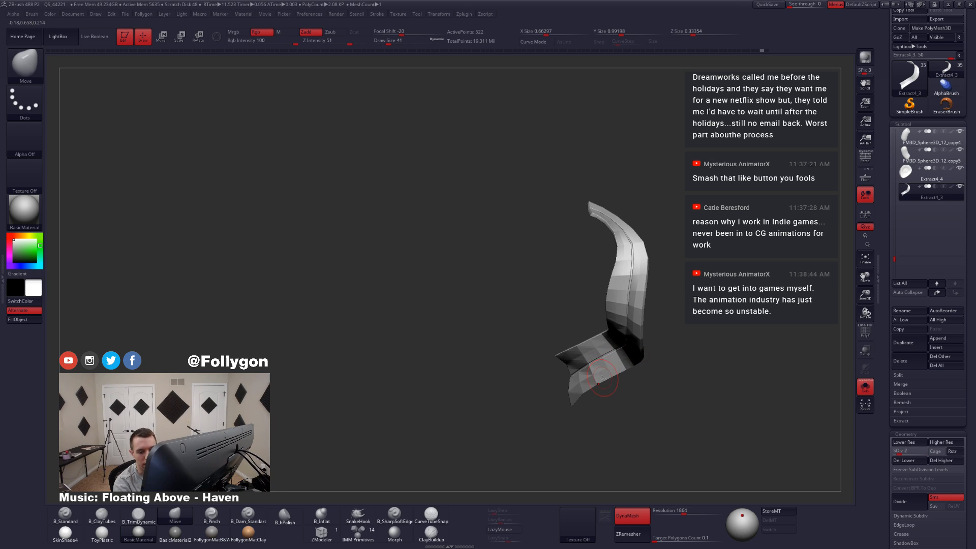
Step: Return the ribbon to subdivision level 8 and show the whole character from behind to check where the ribbon attaches
{"action": "key", "text": "ctrl+d"}
{"action": "key", "text": "ctrl+d"}
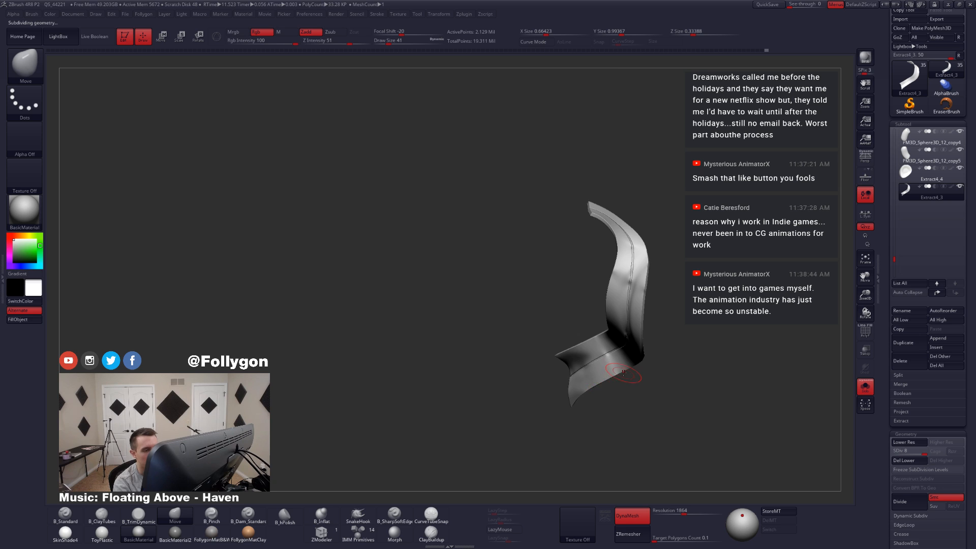
{"action": "key", "text": "alt+s"}
{"action": "left_click_drag", "start_coordinate": [630, 376], "coordinate": [636, 443], "text": "alt"}
{"action": "left_click_drag", "start_coordinate": [681, 381], "coordinate": [618, 385]}
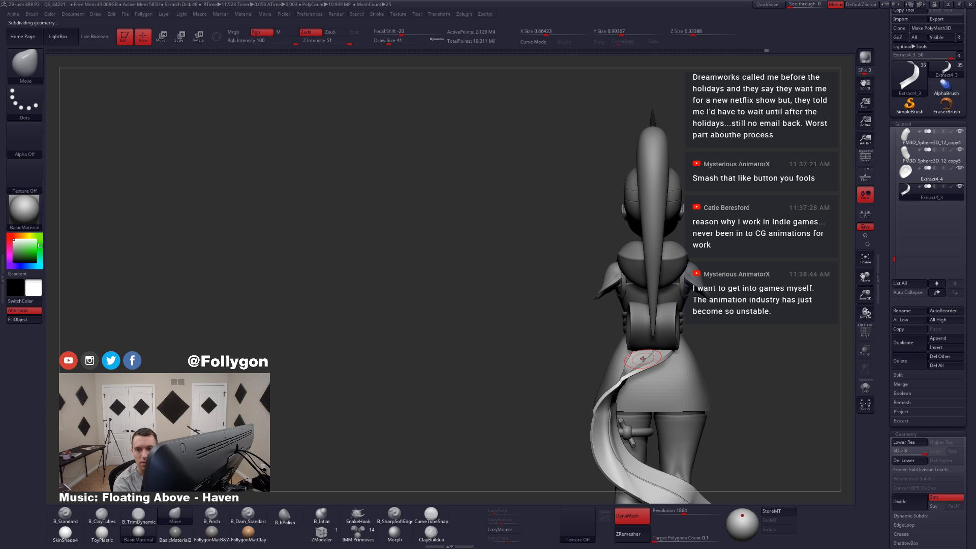
Step: Isolate the ribbon, mask its top section with the lasso so the rest stays editable, and set the draw size to 62
{"action": "key", "text": "alt+s"}
{"action": "mouse_move", "coordinate": [692, 381]}
{"action": "left_mouse_down"}
{"action": "mouse_move", "coordinate": [648, 422]}
{"action": "mouse_move", "coordinate": [656, 394]}
{"action": "mouse_move", "coordinate": [593, 307]}
{"action": "mouse_move", "coordinate": [696, 356]}
{"action": "left_mouse_up"}
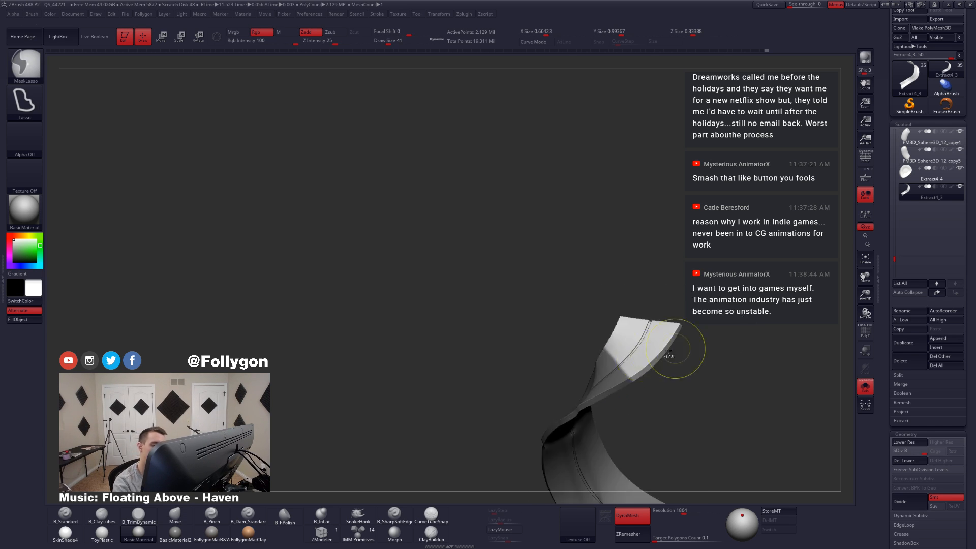
{"action": "left_click", "coordinate": [650, 385], "text": "ctrl"}
{"action": "key", "text": "space"}
{"action": "left_click_drag", "start_coordinate": [636, 378], "coordinate": [612, 371]}
{"action": "key", "text": "space"}
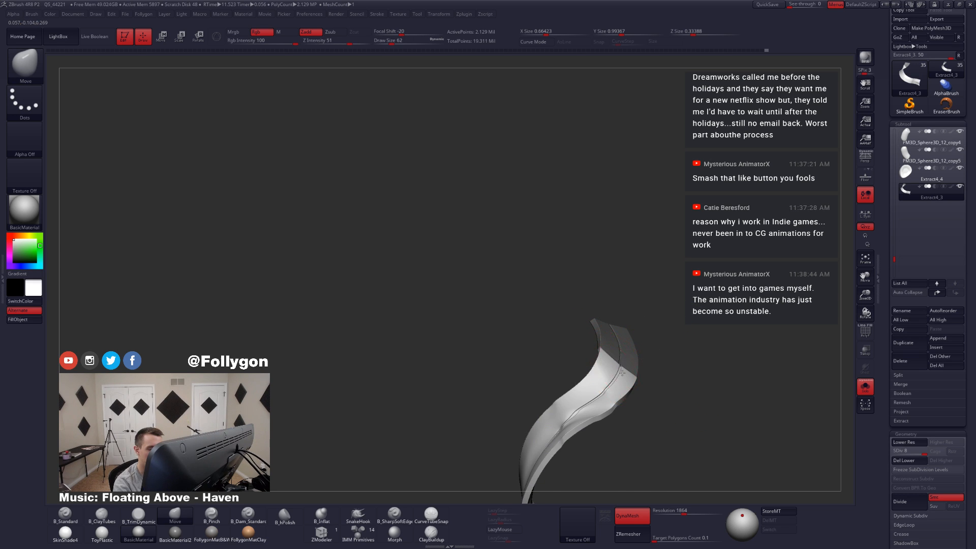
Step: Mask the lower part too, reshape the unmasked middle with the Move brush at draw size 74, and check it on the character
{"action": "right_click_drag", "start_coordinate": [622, 372], "coordinate": [641, 377]}
{"action": "key", "text": "space"}
{"action": "left_click_drag", "start_coordinate": [618, 374], "coordinate": [622, 374]}
{"action": "mouse_move", "coordinate": [630, 389]}
{"action": "right_mouse_down"}
{"action": "mouse_move", "coordinate": [640, 397]}
{"action": "mouse_move", "coordinate": [629, 369]}
{"action": "right_mouse_up"}
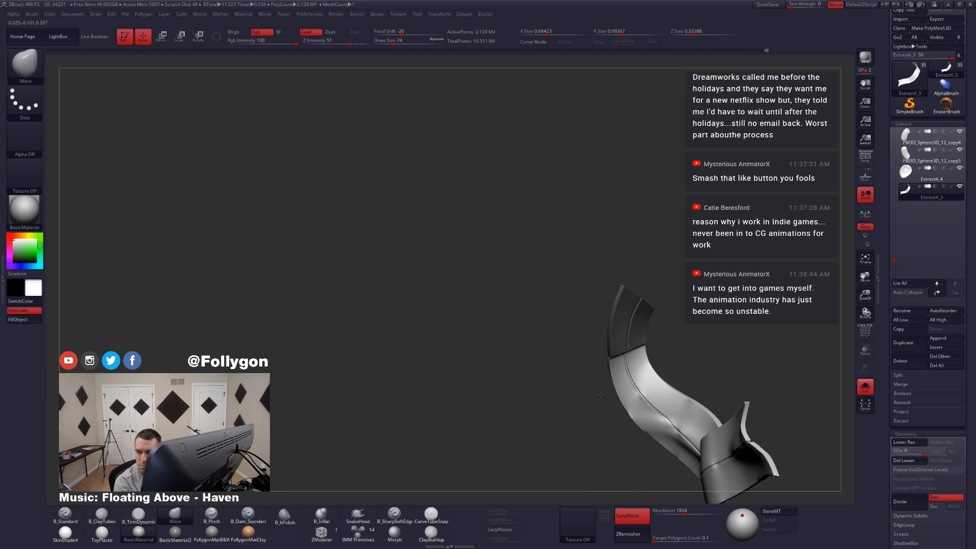
{"action": "right_click_drag", "start_coordinate": [600, 394], "coordinate": [622, 381]}
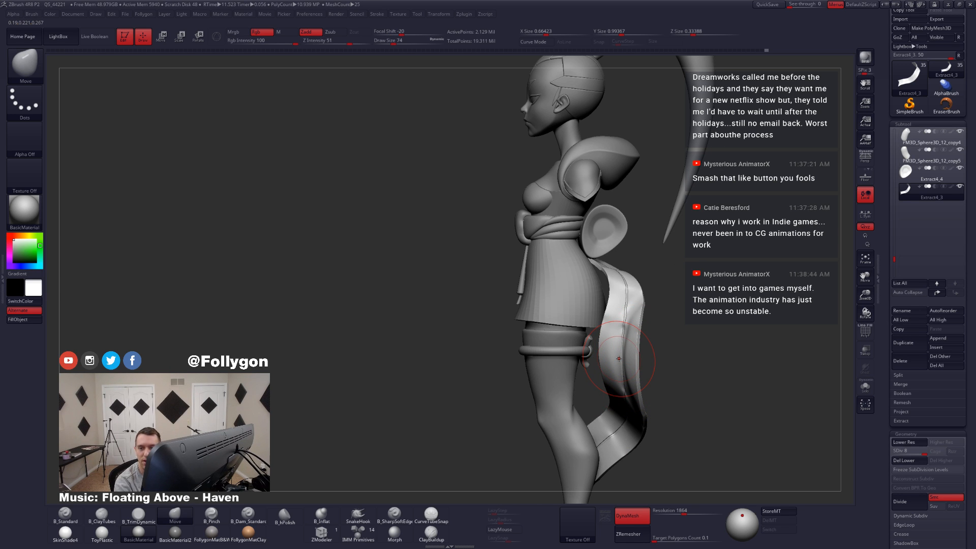
{"action": "right_click_drag", "start_coordinate": [619, 358], "coordinate": [639, 374]}
Step: Isolate the ribbon, mask everything above its lower bend, and adjust the lower section with the Move brush at draw size 112
{"action": "key", "text": "alt+shift+s"}
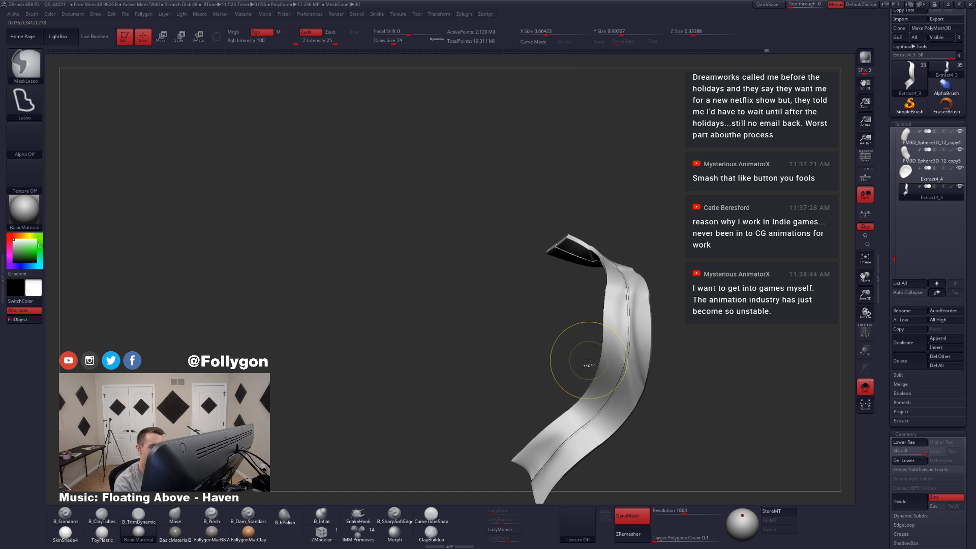
{"action": "mouse_move", "coordinate": [588, 361]}
{"action": "left_mouse_down", "text": "ctrl"}
{"action": "mouse_move", "coordinate": [543, 223]}
{"action": "mouse_move", "coordinate": [694, 395]}
{"action": "left_mouse_up", "text": "ctrl"}
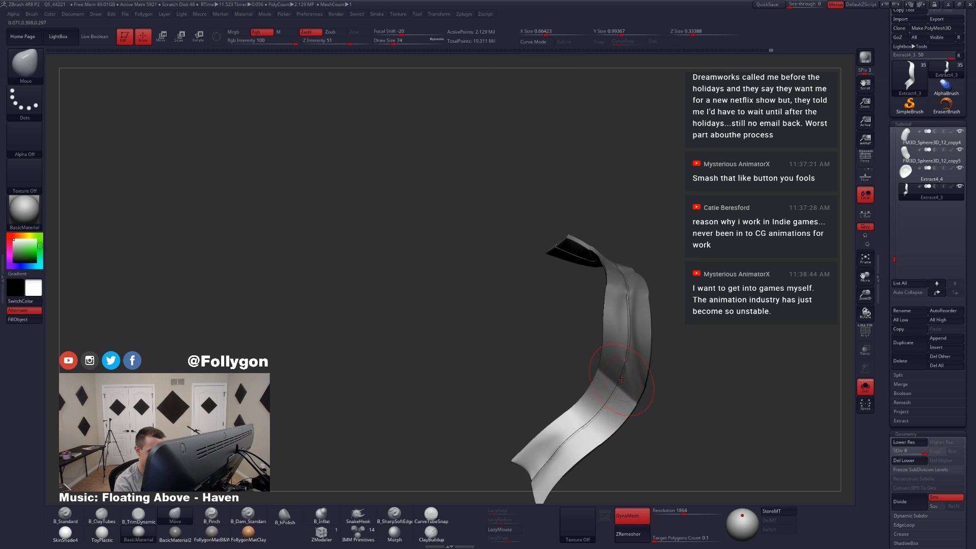
{"action": "key", "text": "space"}
{"action": "mouse_move", "coordinate": [627, 382]}
{"action": "right_mouse_down"}
{"action": "mouse_move", "coordinate": [652, 394]}
{"action": "mouse_move", "coordinate": [619, 398]}
{"action": "mouse_move", "coordinate": [639, 403]}
{"action": "mouse_move", "coordinate": [608, 394]}
{"action": "mouse_move", "coordinate": [632, 394]}
{"action": "mouse_move", "coordinate": [632, 407]}
{"action": "mouse_move", "coordinate": [606, 399]}
{"action": "mouse_move", "coordinate": [627, 392]}
{"action": "mouse_move", "coordinate": [600, 387]}
{"action": "right_mouse_up"}
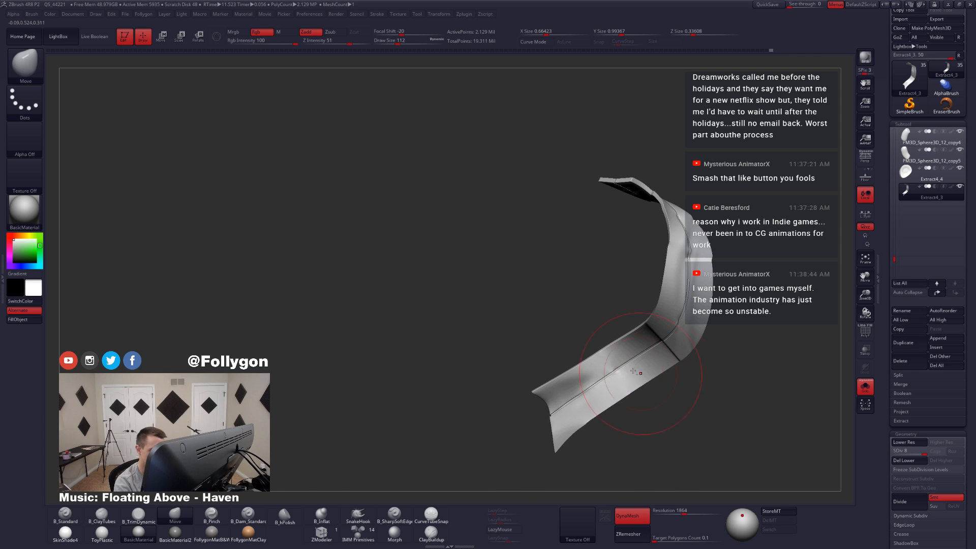
Step: Refine the ribbon's lower section with the Move brush at draw size 77 and view it on the whole character
{"action": "key", "text": "space"}
{"action": "left_click_drag", "start_coordinate": [598, 387], "coordinate": [596, 387]}
{"action": "mouse_move", "coordinate": [636, 394]}
{"action": "right_mouse_down"}
{"action": "mouse_move", "coordinate": [594, 378]}
{"action": "mouse_move", "coordinate": [600, 416]}
{"action": "mouse_move", "coordinate": [614, 390]}
{"action": "mouse_move", "coordinate": [592, 389]}
{"action": "mouse_move", "coordinate": [612, 374]}
{"action": "mouse_move", "coordinate": [627, 397]}
{"action": "mouse_move", "coordinate": [590, 398]}
{"action": "right_mouse_up"}
{"action": "key", "text": "shift+s"}
{"action": "left_click_drag", "start_coordinate": [594, 402], "coordinate": [594, 411], "text": "alt"}
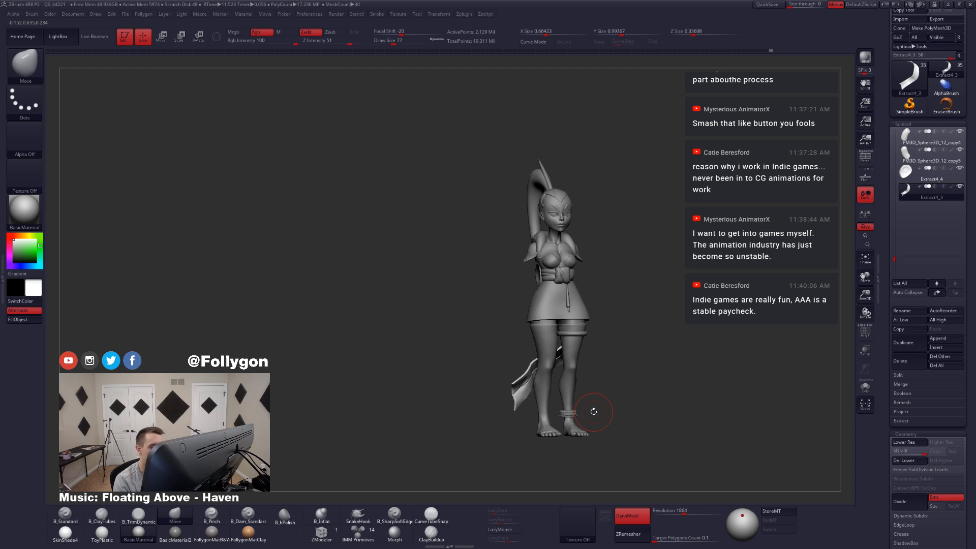
Step: Isolate the ribbon, reduce the draw size to 54, and turn it to work on the free end from above
{"action": "key", "text": "space"}
{"action": "left_click", "coordinate": [514, 372]}
{"action": "key", "text": "alt+shift+s"}
{"action": "mouse_move", "coordinate": [559, 389]}
{"action": "left_mouse_down", "text": "alt"}
{"action": "mouse_move", "coordinate": [563, 419]}
{"action": "mouse_move", "coordinate": [563, 397]}
{"action": "mouse_move", "coordinate": [593, 400]}
{"action": "mouse_move", "coordinate": [606, 436]}
{"action": "mouse_move", "coordinate": [600, 426]}
{"action": "mouse_move", "coordinate": [618, 428]}
{"action": "mouse_move", "coordinate": [617, 406]}
{"action": "mouse_move", "coordinate": [589, 421]}
{"action": "mouse_move", "coordinate": [603, 416]}
{"action": "mouse_move", "coordinate": [589, 444]}
{"action": "mouse_move", "coordinate": [585, 425]}
{"action": "mouse_move", "coordinate": [600, 418]}
{"action": "left_mouse_up", "text": "alt"}
{"action": "key", "text": "space"}
{"action": "left_click", "coordinate": [594, 409]}
{"action": "key", "text": "space"}
{"action": "left_click", "coordinate": [619, 400]}
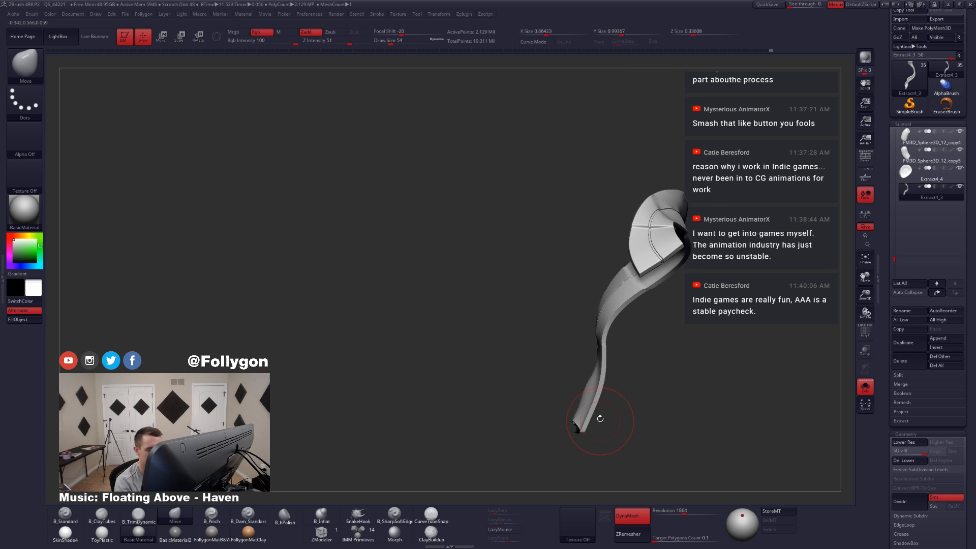
Step: Mask the upper ribbon, rotate the unmasked free end with a transpose line beside the character's leg, and return to drawing mode
{"action": "mouse_move", "coordinate": [535, 396]}
{"action": "left_mouse_down", "text": "ctrl"}
{"action": "mouse_move", "coordinate": [553, 455]}
{"action": "mouse_move", "coordinate": [629, 407]}
{"action": "mouse_move", "coordinate": [620, 393]}
{"action": "mouse_move", "coordinate": [613, 418]}
{"action": "mouse_move", "coordinate": [596, 419]}
{"action": "mouse_move", "coordinate": [594, 408]}
{"action": "left_mouse_up", "text": "ctrl"}
{"action": "left_click", "coordinate": [608, 418], "text": "ctrl"}
{"action": "key", "text": "r"}
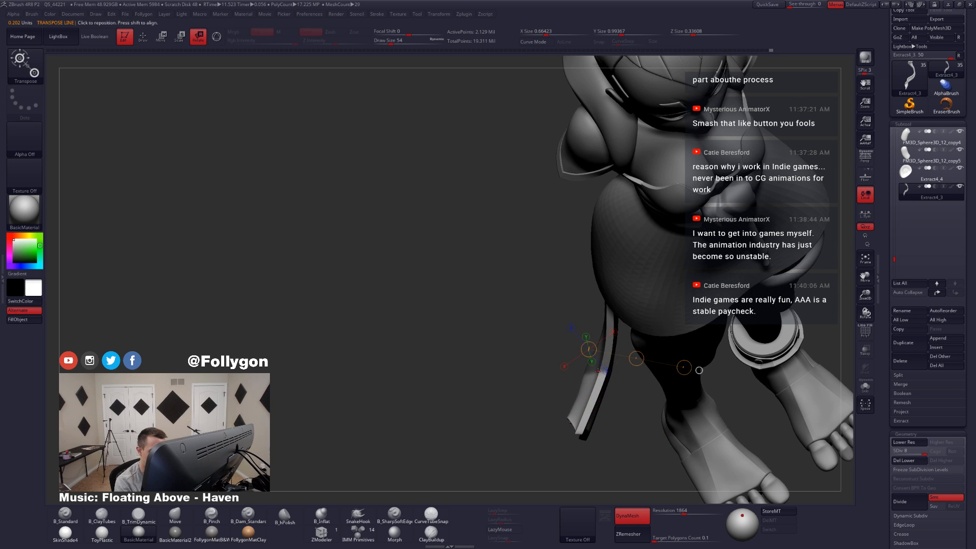
{"action": "mouse_move", "coordinate": [599, 372]}
{"action": "left_mouse_down"}
{"action": "mouse_move", "coordinate": [571, 410]}
{"action": "mouse_move", "coordinate": [569, 464]}
{"action": "mouse_move", "coordinate": [589, 467]}
{"action": "left_mouse_up"}
{"action": "key", "text": "q"}
Step: Examine the rotated free end of the ribbon against the whole character, both isolated and in place
{"action": "right_click_drag", "start_coordinate": [599, 432], "coordinate": [526, 395]}
{"action": "key", "text": "shift+s"}
{"action": "right_click_drag", "start_coordinate": [585, 422], "coordinate": [573, 404]}
{"action": "key", "text": "shift+s"}
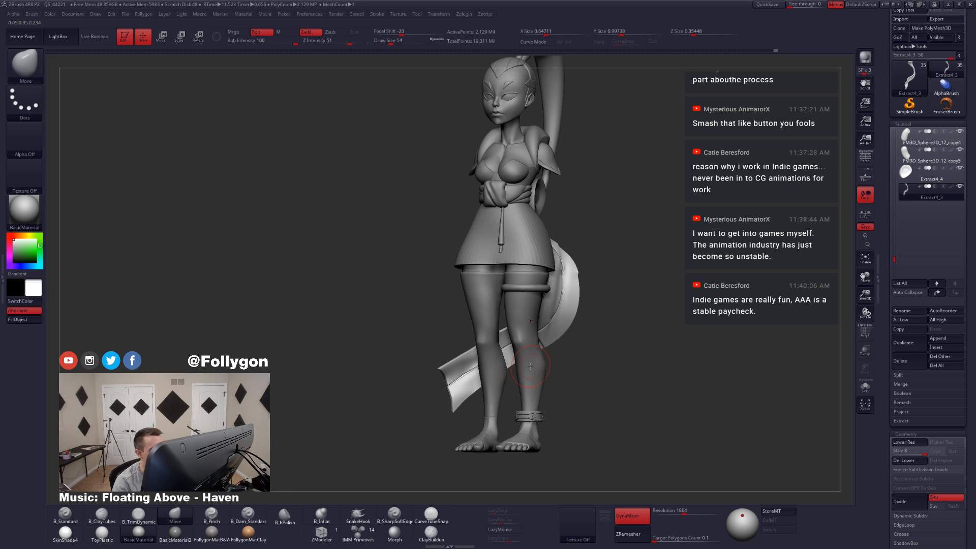
{"action": "right_click_drag", "start_coordinate": [467, 386], "coordinate": [520, 438], "text": "ctrl"}
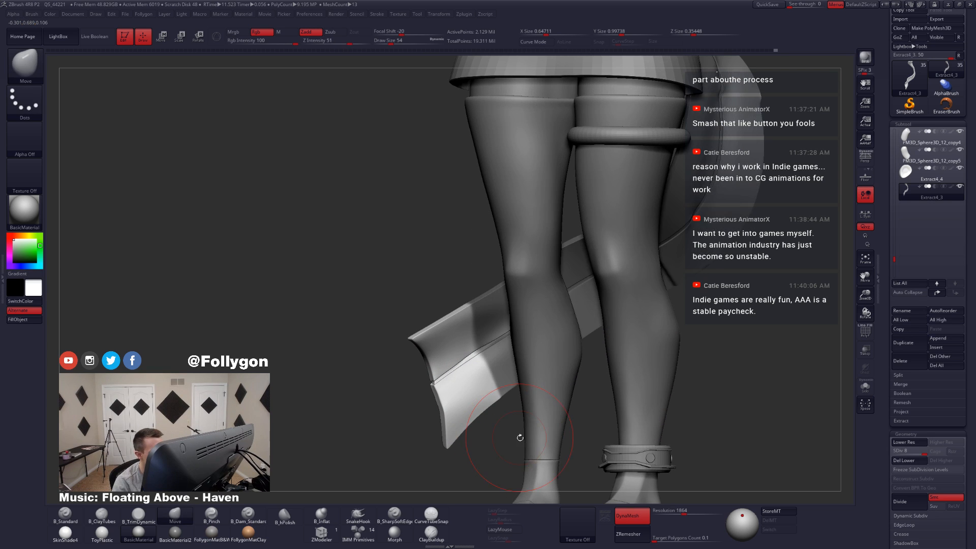
Step: Isolate the ribbon, leave only its free end unmasked, and reshape that end with the Move brush at draw size 94
{"action": "key", "text": "shift+s"}
{"action": "key", "text": "space"}
{"action": "left_click_drag", "start_coordinate": [472, 370], "coordinate": [483, 368]}
{"action": "right_click_drag", "start_coordinate": [501, 386], "coordinate": [478, 385]}
{"action": "left_click_drag", "start_coordinate": [468, 345], "coordinate": [472, 346]}
{"action": "left_click_drag", "start_coordinate": [469, 387], "coordinate": [477, 386]}
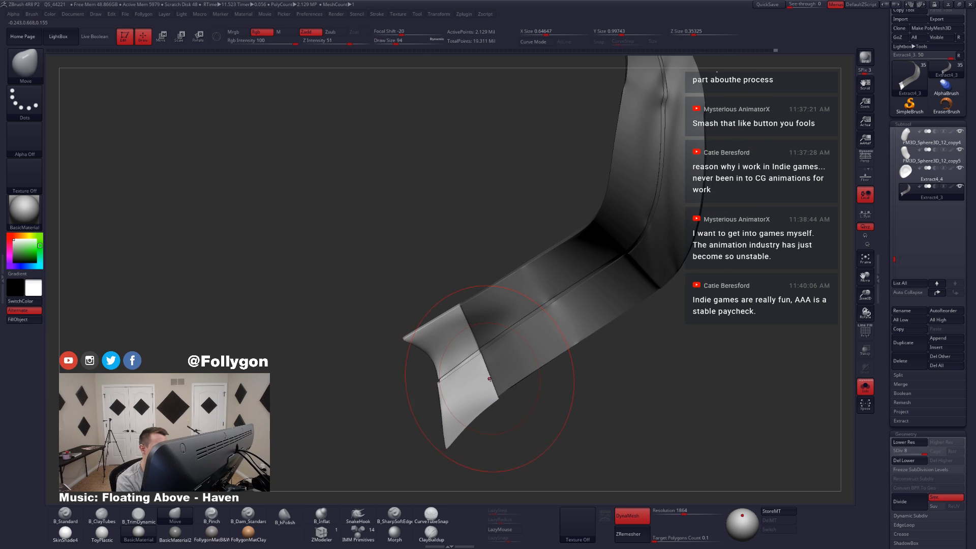
Step: Undo the last move on the free end and rework its curl from an edge-on view at draw size 116
{"action": "left_click_drag", "start_coordinate": [545, 400], "coordinate": [549, 403], "text": "ctrl"}
{"action": "mouse_move", "coordinate": [544, 399]}
{"action": "right_mouse_down", "text": "ctrl"}
{"action": "mouse_move", "coordinate": [499, 357]}
{"action": "mouse_move", "coordinate": [530, 379]}
{"action": "mouse_move", "coordinate": [499, 370]}
{"action": "right_mouse_up", "text": "ctrl"}
{"action": "key", "text": "ctrl+z"}
{"action": "key", "text": "space"}
{"action": "left_click_drag", "start_coordinate": [501, 374], "coordinate": [509, 374]}
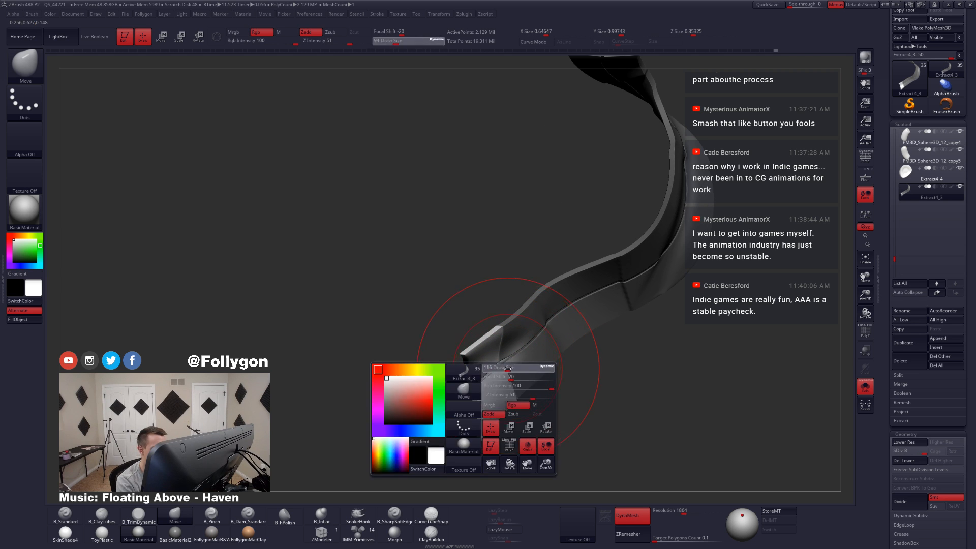
{"action": "right_click_drag", "start_coordinate": [509, 375], "coordinate": [515, 375]}
{"action": "left_click_drag", "start_coordinate": [502, 376], "coordinate": [495, 376]}
{"action": "right_click_drag", "start_coordinate": [495, 375], "coordinate": [524, 374]}
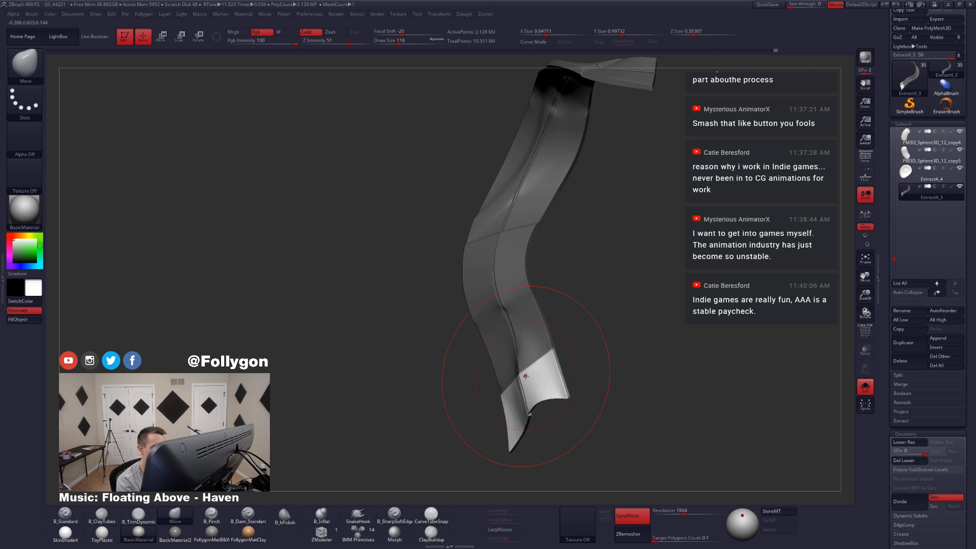
Step: Fine-tune the curve of the ribbon's free end with the Move brush at draw size 83 and show the whole character
{"action": "key", "text": "space"}
{"action": "left_click_drag", "start_coordinate": [528, 373], "coordinate": [524, 373]}
{"action": "right_click_drag", "start_coordinate": [524, 373], "coordinate": [528, 385]}
{"action": "left_click_drag", "start_coordinate": [528, 384], "coordinate": [525, 384]}
{"action": "mouse_move", "coordinate": [520, 384]}
{"action": "right_mouse_down"}
{"action": "mouse_move", "coordinate": [495, 392]}
{"action": "mouse_move", "coordinate": [564, 424]}
{"action": "mouse_move", "coordinate": [541, 406]}
{"action": "right_mouse_up"}
{"action": "key", "text": "alt+s"}
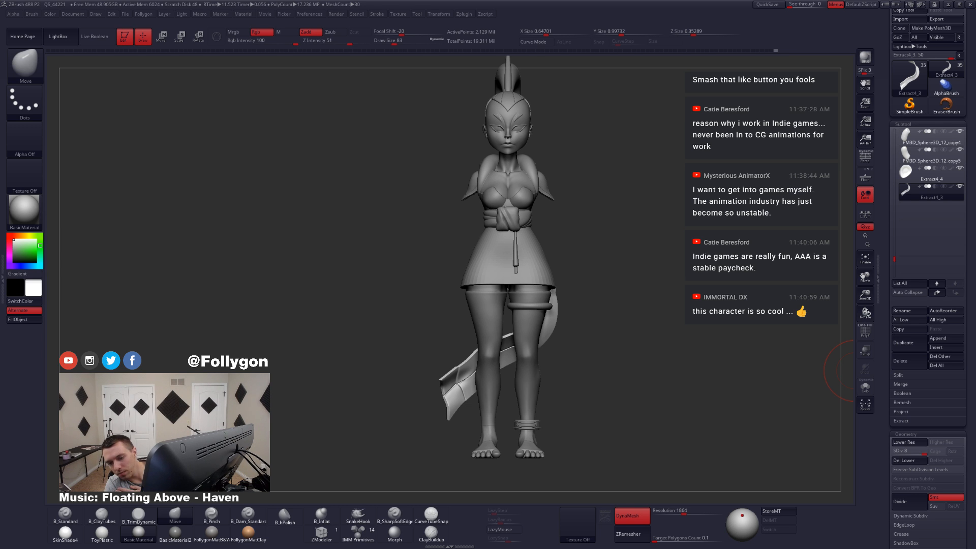
Step: Switch to the browser with the Character Art Podcast video and move its window over the middle of the canvas
{"action": "key", "text": "alt+Tab"}
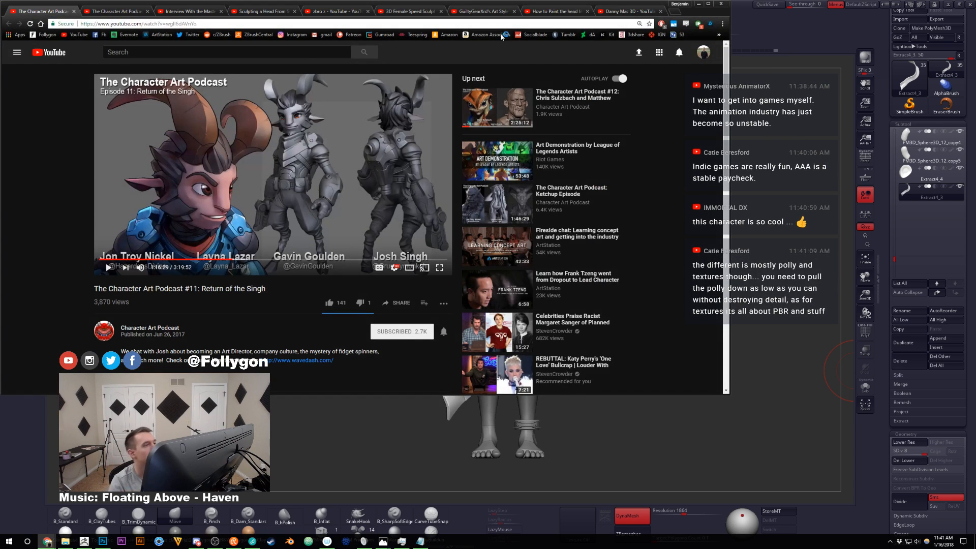
{"action": "left_click_drag", "start_coordinate": [605, 9], "coordinate": [724, 63]}
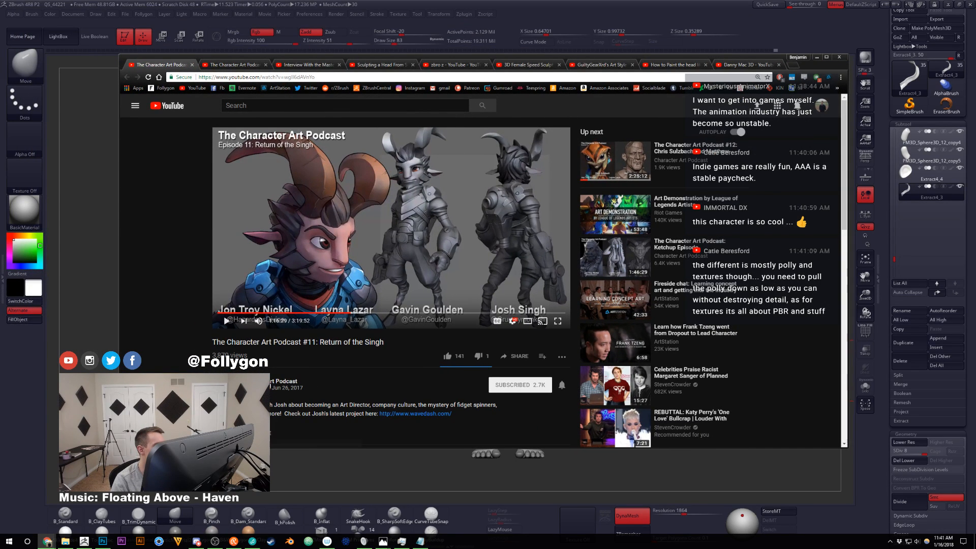
Step: Open the Character Art Podcast channel in a new browser tab placed first and list its videos
{"action": "middle_click", "coordinate": [268, 382]}
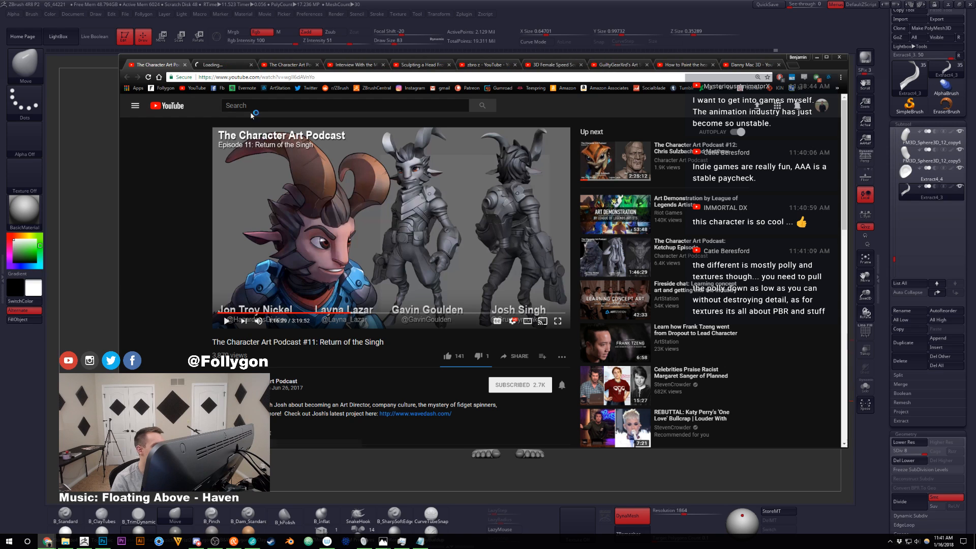
{"action": "left_click_drag", "start_coordinate": [227, 65], "coordinate": [180, 65]}
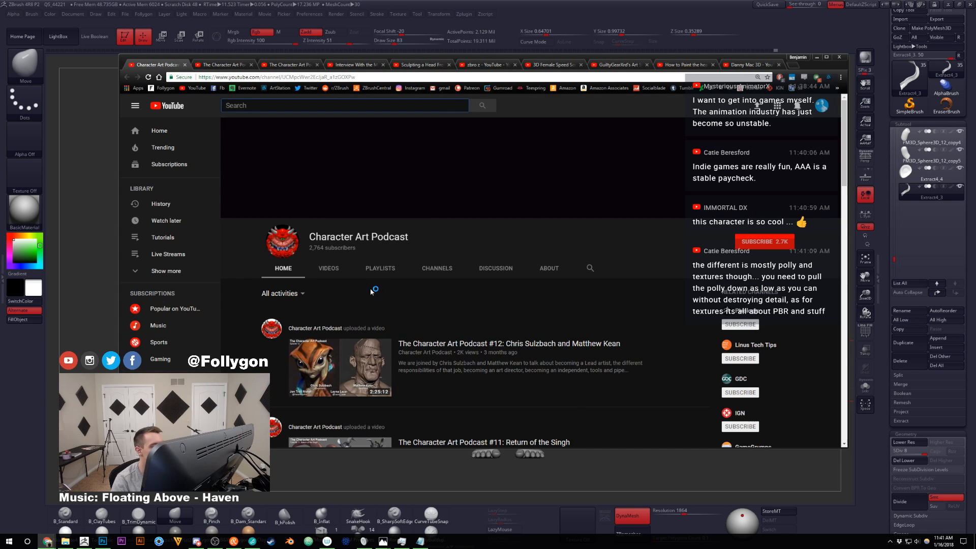
{"action": "left_click", "coordinate": [328, 268]}
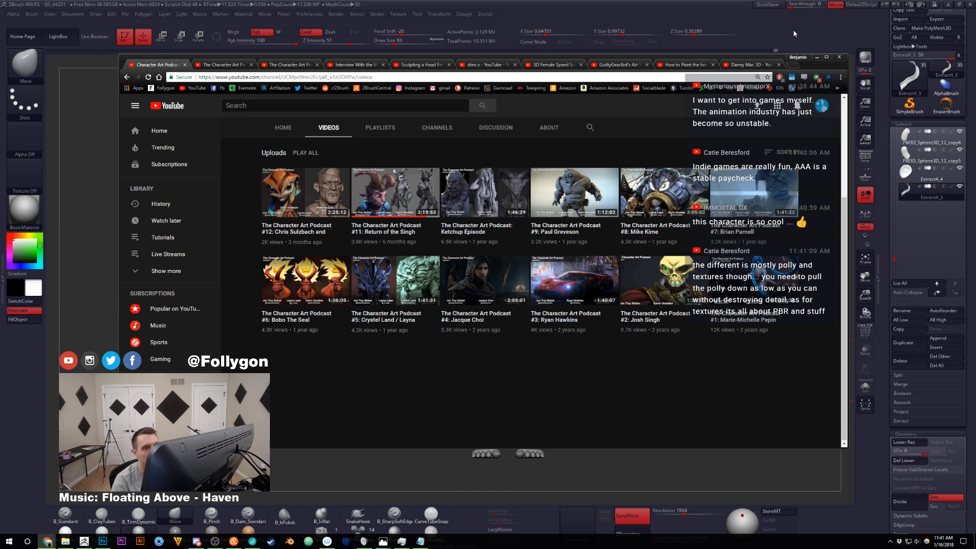
Step: Switch back to ZBrush, isolate the ribbon, and bend its free end with the Move brush at draw sizes 80 and 51
{"action": "key", "text": "alt+Tab"}
{"action": "left_click_drag", "start_coordinate": [576, 340], "coordinate": [622, 320], "text": "alt"}
{"action": "left_click", "coordinate": [866, 386]}
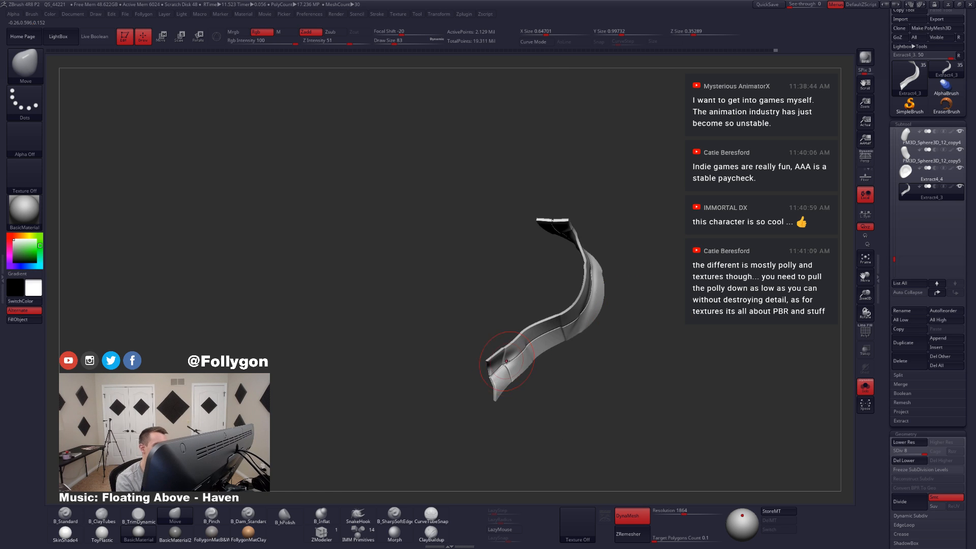
{"action": "right_click_drag", "start_coordinate": [512, 366], "coordinate": [551, 407], "text": "ctrl"}
{"action": "key", "text": "space"}
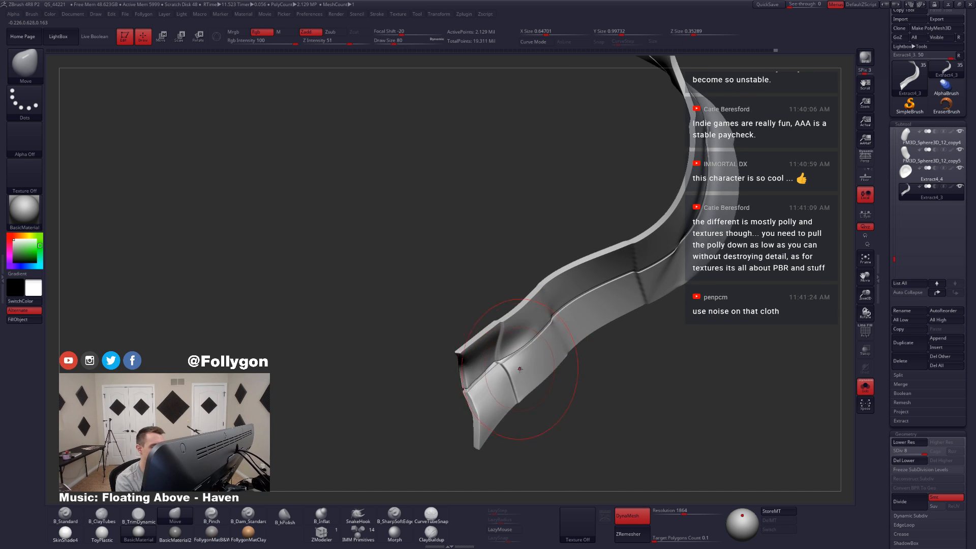
{"action": "right_click_drag", "start_coordinate": [519, 371], "coordinate": [514, 366]}
{"action": "key", "text": "space"}
{"action": "left_click_drag", "start_coordinate": [516, 373], "coordinate": [512, 374]}
{"action": "mouse_move", "coordinate": [521, 379]}
{"action": "right_mouse_down"}
{"action": "mouse_move", "coordinate": [514, 395]}
{"action": "mouse_move", "coordinate": [524, 364]}
{"action": "mouse_move", "coordinate": [505, 374]}
{"action": "mouse_move", "coordinate": [553, 353]}
{"action": "right_mouse_up"}
{"action": "key", "text": "shift+f"}
{"action": "key", "text": "shift+f"}
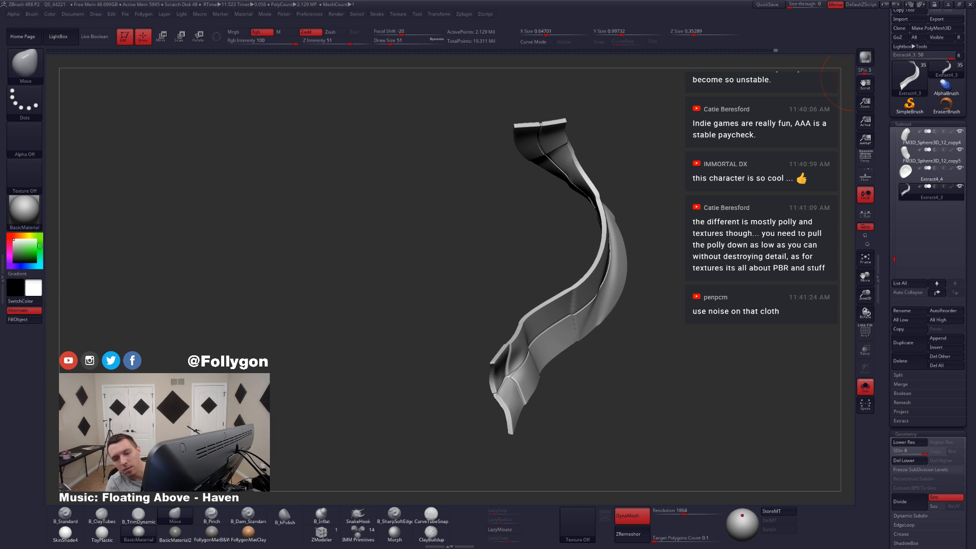
Step: Look through the podcast channel's pages in the browser, open Character Art Podcast #12, and minimize the browser
{"action": "key", "text": "alt+Tab"}
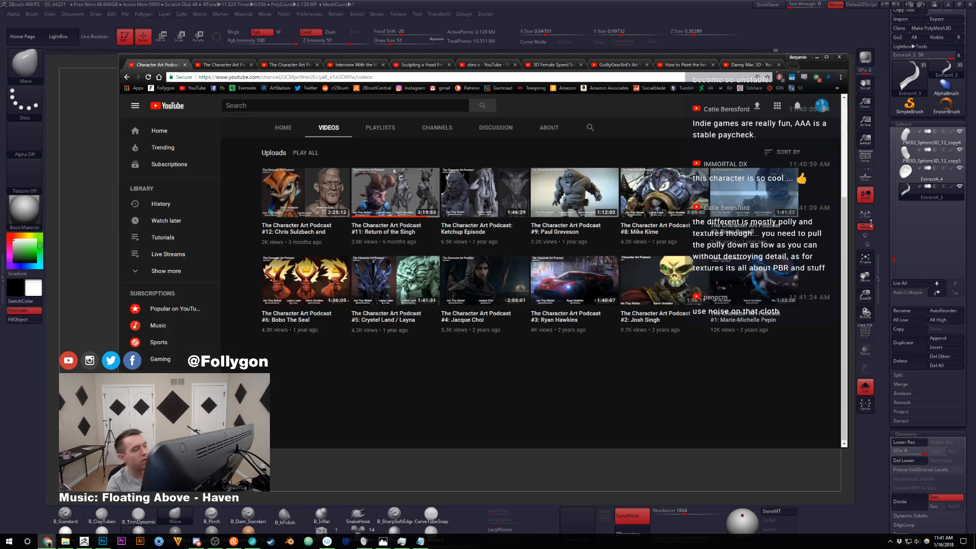
{"action": "left_click", "coordinate": [534, 134]}
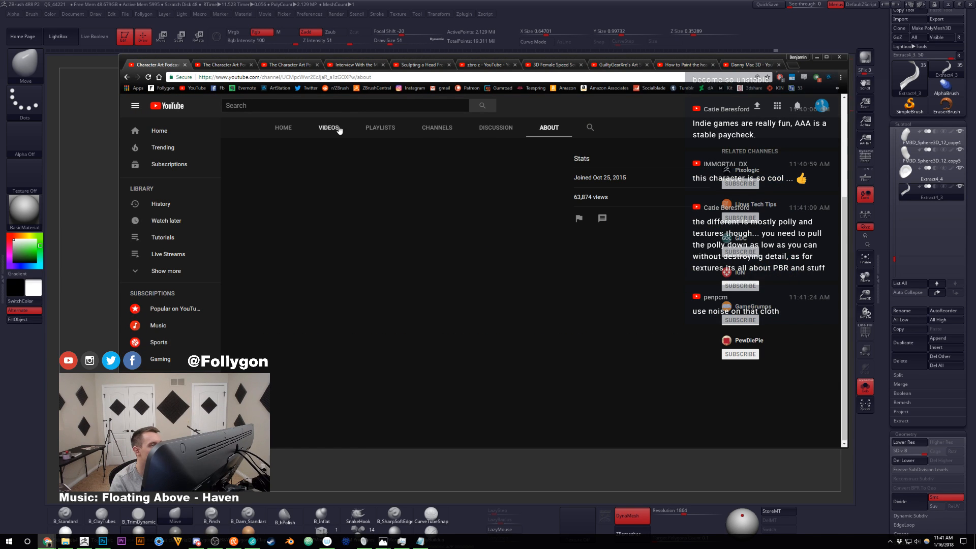
{"action": "left_click", "coordinate": [339, 130]}
{"action": "left_click", "coordinate": [339, 191]}
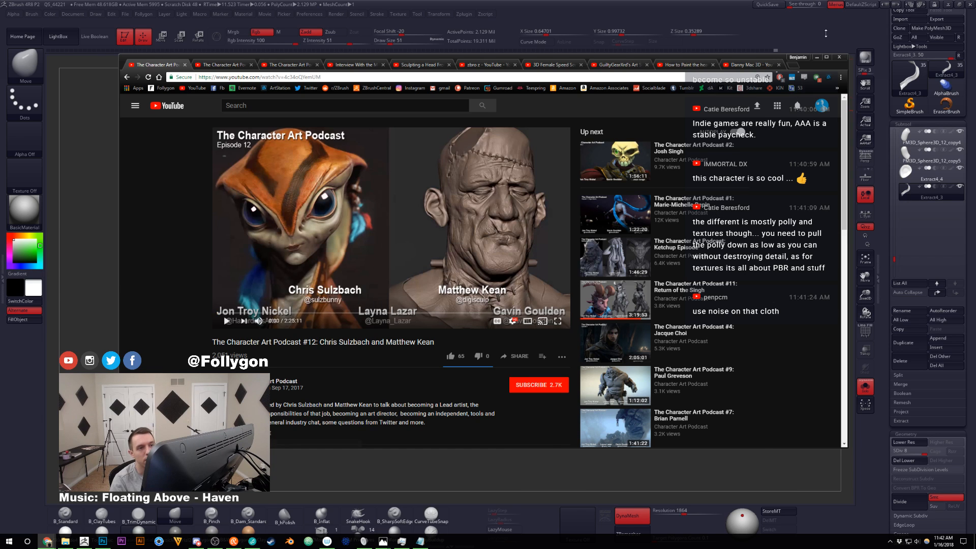
{"action": "left_click", "coordinate": [817, 57]}
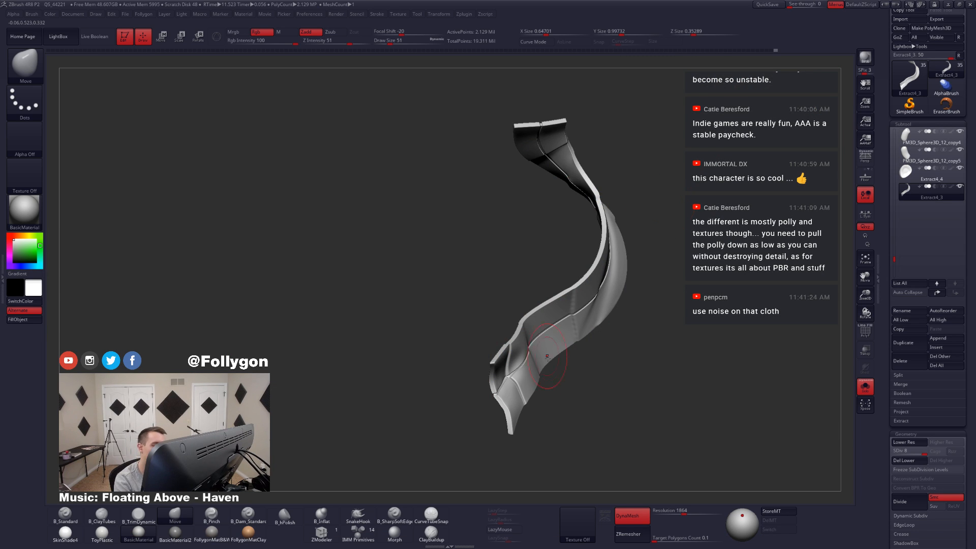
Step: Mask the ribbon above its last stretch and reshape the unmasked free end with the Move brush at draw size 90
{"action": "mouse_move", "coordinate": [545, 374]}
{"action": "right_mouse_down"}
{"action": "mouse_move", "coordinate": [529, 353]}
{"action": "mouse_move", "coordinate": [551, 375]}
{"action": "mouse_move", "coordinate": [529, 367]}
{"action": "right_mouse_up"}
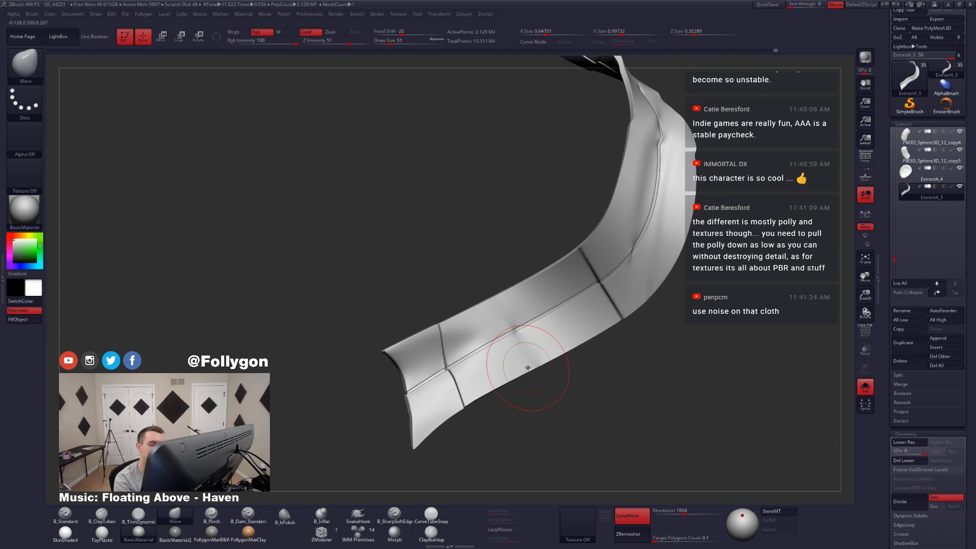
{"action": "key", "text": "shift+f"}
{"action": "key", "text": "shift+f"}
{"action": "mouse_move", "coordinate": [504, 277]}
{"action": "left_mouse_down", "text": "ctrl"}
{"action": "mouse_move", "coordinate": [362, 348]}
{"action": "mouse_move", "coordinate": [496, 454]}
{"action": "mouse_move", "coordinate": [523, 442]}
{"action": "left_mouse_up", "text": "ctrl"}
{"action": "mouse_move", "coordinate": [508, 392]}
{"action": "right_mouse_down"}
{"action": "mouse_move", "coordinate": [574, 369]}
{"action": "mouse_move", "coordinate": [552, 365]}
{"action": "right_mouse_up"}
{"action": "left_click", "coordinate": [559, 360], "text": "ctrl"}
{"action": "key", "text": "space"}
{"action": "left_click_drag", "start_coordinate": [568, 346], "coordinate": [571, 346]}
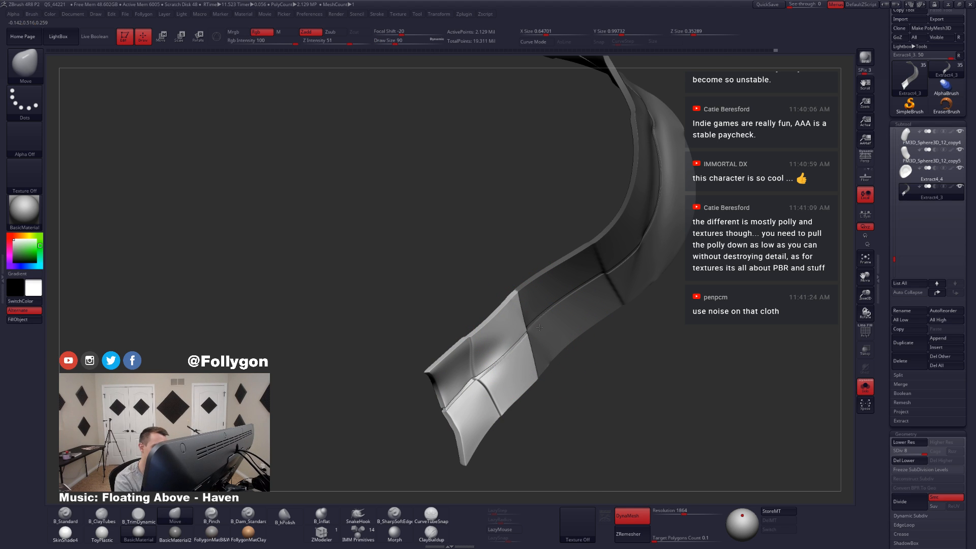
{"action": "right_click_drag", "start_coordinate": [539, 342], "coordinate": [600, 367]}
Step: Compare the ribbon with the whole character, clear its mask in isolation, and refine the shape of its free end
{"action": "key", "text": "alt+s"}
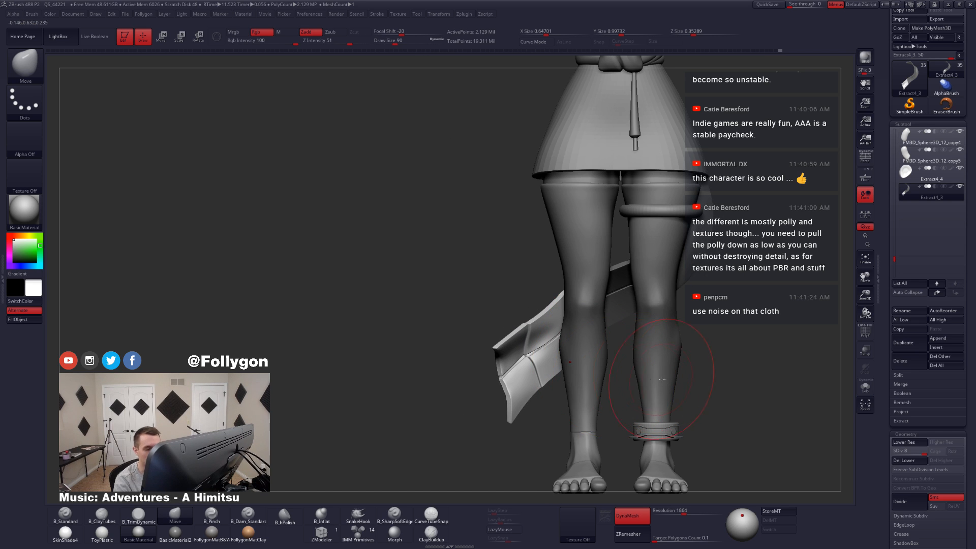
{"action": "right_click_drag", "start_coordinate": [720, 361], "coordinate": [553, 353]}
{"action": "key", "text": "alt+s"}
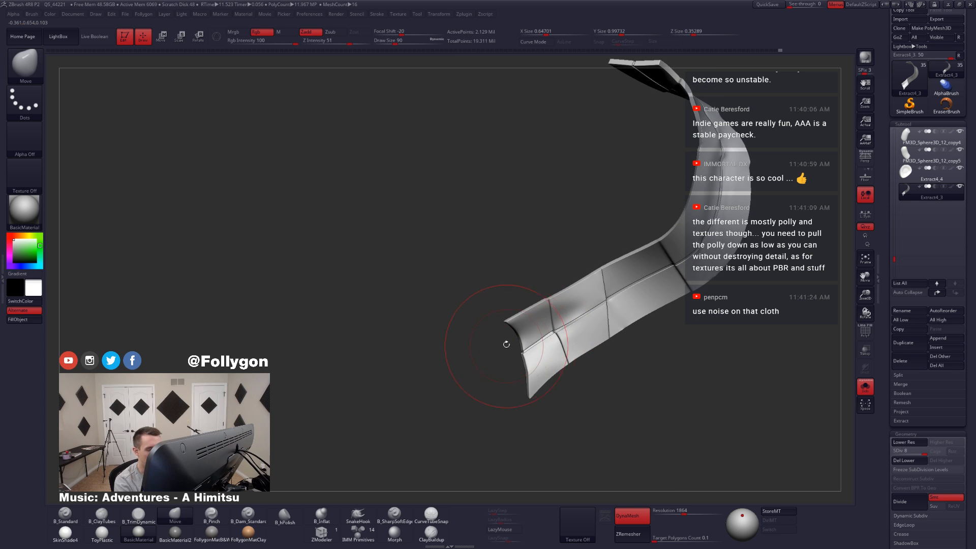
{"action": "key", "text": "ctrl"}
{"action": "left_click_drag", "start_coordinate": [473, 435], "coordinate": [474, 435], "text": "ctrl"}
{"action": "left_click", "coordinate": [533, 377], "text": "ctrl"}
{"action": "mouse_move", "coordinate": [532, 374]}
{"action": "right_mouse_down", "text": "alt"}
{"action": "mouse_move", "coordinate": [539, 367]}
{"action": "mouse_move", "coordinate": [503, 357]}
{"action": "mouse_move", "coordinate": [530, 361]}
{"action": "mouse_move", "coordinate": [500, 343]}
{"action": "right_mouse_up", "text": "alt"}
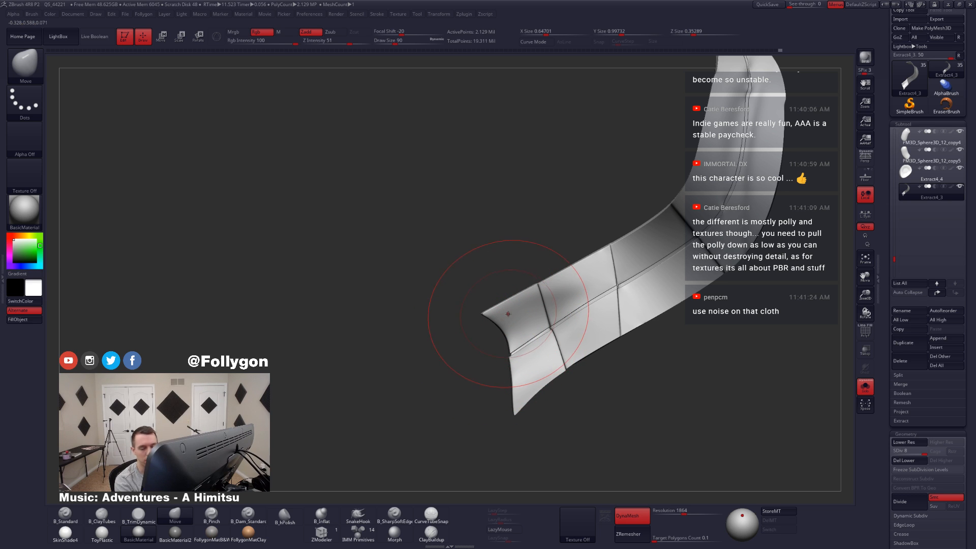
Step: Lasso-mask a wedge running inward from the ribbon's free end and invert the mask so only the wedge is editable
{"action": "key", "text": "ctrl"}
{"action": "left_click_drag", "start_coordinate": [555, 345], "coordinate": [478, 411], "text": "ctrl"}
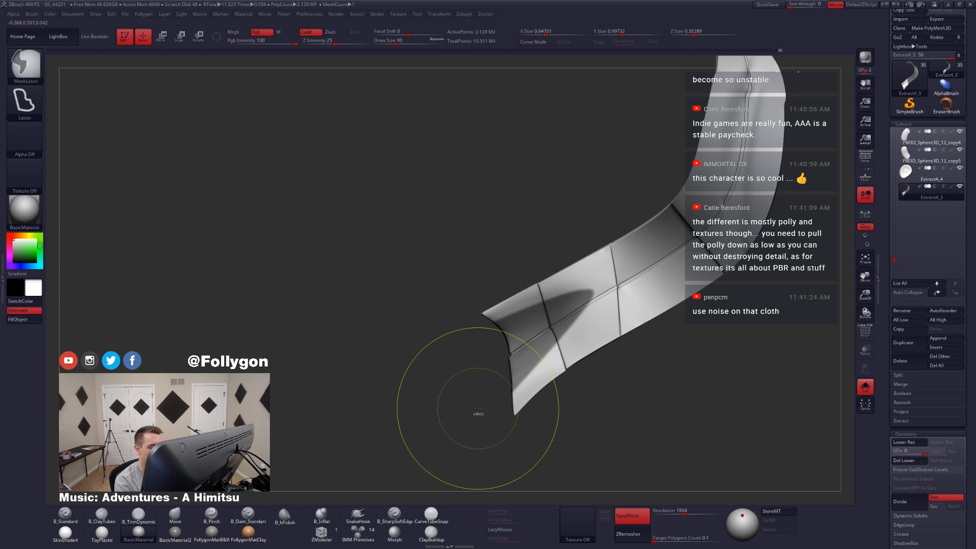
{"action": "mouse_move", "coordinate": [492, 401]}
{"action": "right_mouse_down"}
{"action": "mouse_move", "coordinate": [535, 371]}
{"action": "mouse_move", "coordinate": [515, 353]}
{"action": "right_mouse_up"}
{"action": "left_click", "coordinate": [567, 401], "text": "ctrl"}
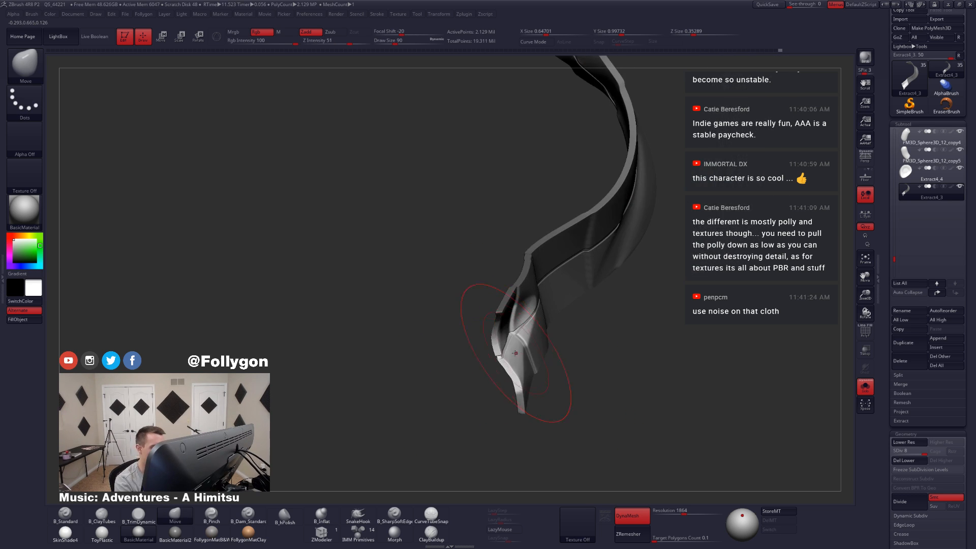
Step: Push the unmasked wedge into a fold from an edge-on view with the Move brush at draw size 112
{"action": "key", "text": "space"}
{"action": "left_click_drag", "start_coordinate": [501, 350], "coordinate": [504, 349]}
{"action": "right_click_drag", "start_coordinate": [503, 351], "coordinate": [506, 360]}
{"action": "key", "text": "space"}
{"action": "left_click_drag", "start_coordinate": [503, 362], "coordinate": [513, 374]}
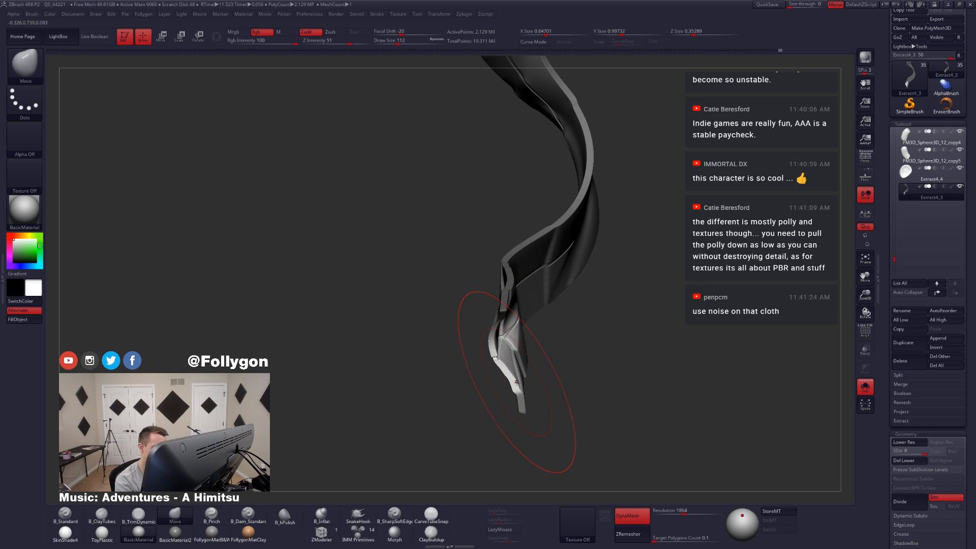
{"action": "right_click_drag", "start_coordinate": [521, 379], "coordinate": [506, 372]}
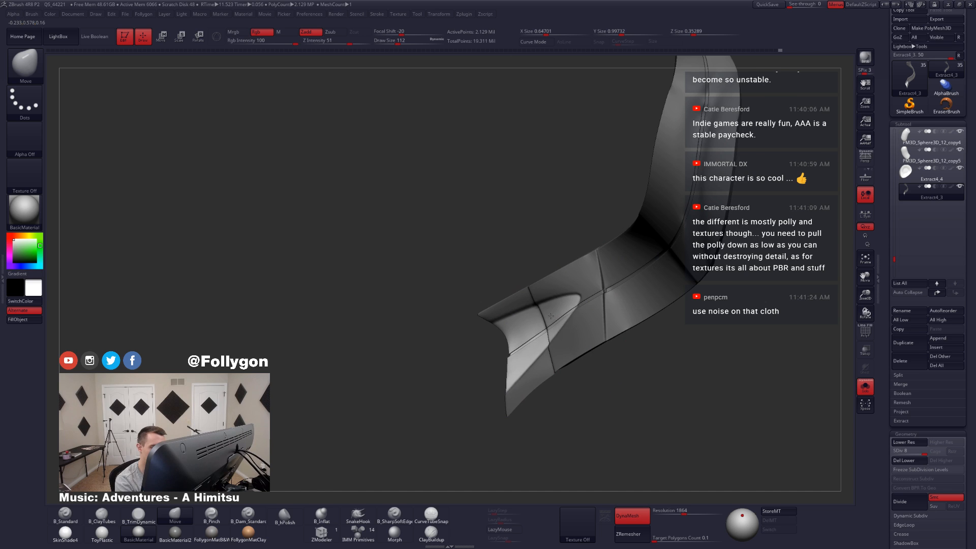
Step: Refine the fold at the free end with the Move brush at draw size 77 and show the whole character unmasked
{"action": "right_click_drag", "start_coordinate": [554, 326], "coordinate": [546, 361]}
{"action": "key", "text": "space"}
{"action": "left_click_drag", "start_coordinate": [548, 362], "coordinate": [544, 362]}
{"action": "mouse_move", "coordinate": [562, 359]}
{"action": "right_mouse_down", "text": "alt"}
{"action": "mouse_move", "coordinate": [551, 372]}
{"action": "mouse_move", "coordinate": [580, 366]}
{"action": "mouse_move", "coordinate": [554, 376]}
{"action": "mouse_move", "coordinate": [588, 379]}
{"action": "mouse_move", "coordinate": [558, 400]}
{"action": "right_mouse_up", "text": "alt"}
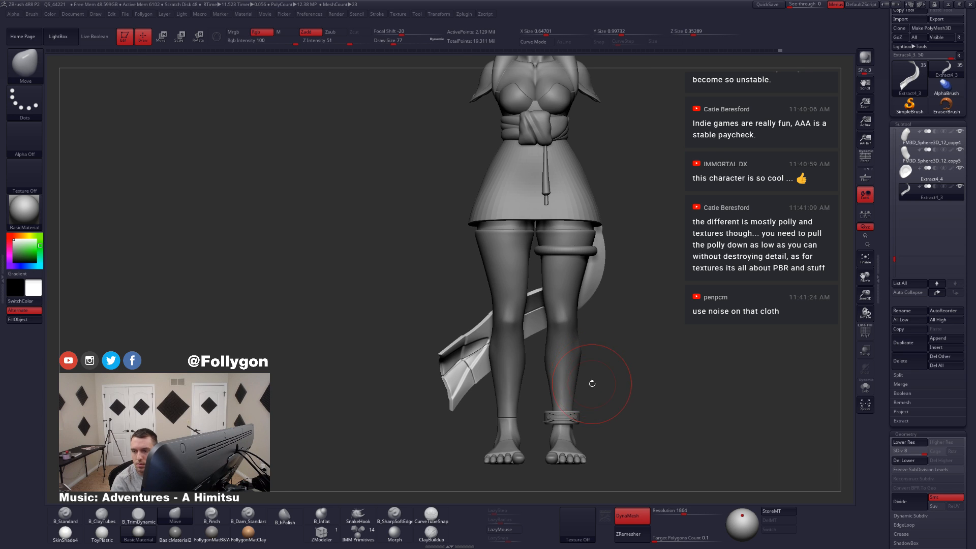
Step: Isolate the ribbon and step through its subdivision levels, settling on level 6
{"action": "key", "text": "alt+s"}
{"action": "mouse_move", "coordinate": [497, 367]}
{"action": "left_mouse_down", "text": "alt"}
{"action": "mouse_move", "coordinate": [524, 379]}
{"action": "mouse_move", "coordinate": [542, 359]}
{"action": "mouse_move", "coordinate": [541, 333]}
{"action": "mouse_move", "coordinate": [577, 323]}
{"action": "left_mouse_up", "text": "alt"}
{"action": "key", "text": "space"}
{"action": "key", "text": "shift+d"}
{"action": "key", "text": "shift+d"}
{"action": "key", "text": "shift+d"}
{"action": "key", "text": "shift+d"}
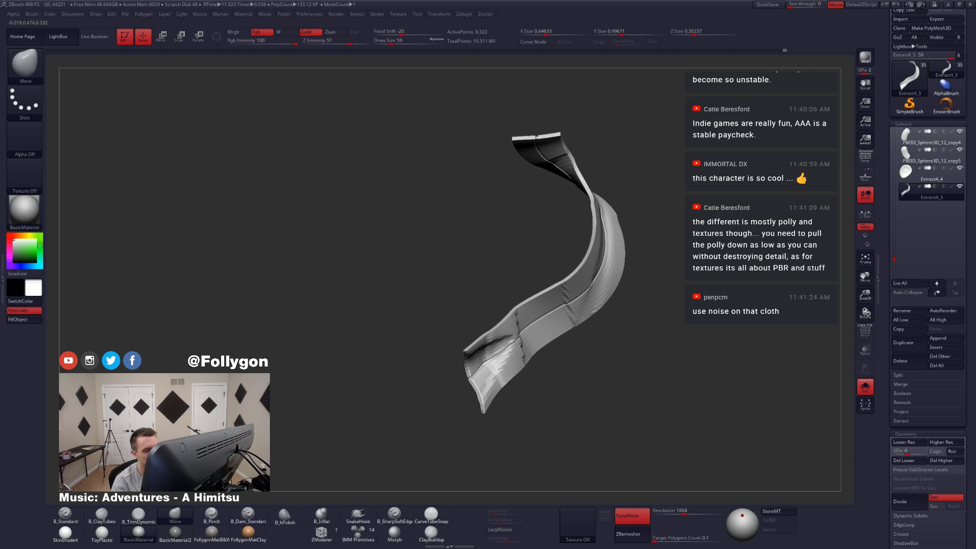
{"action": "key", "text": "d"}
{"action": "key", "text": "d"}
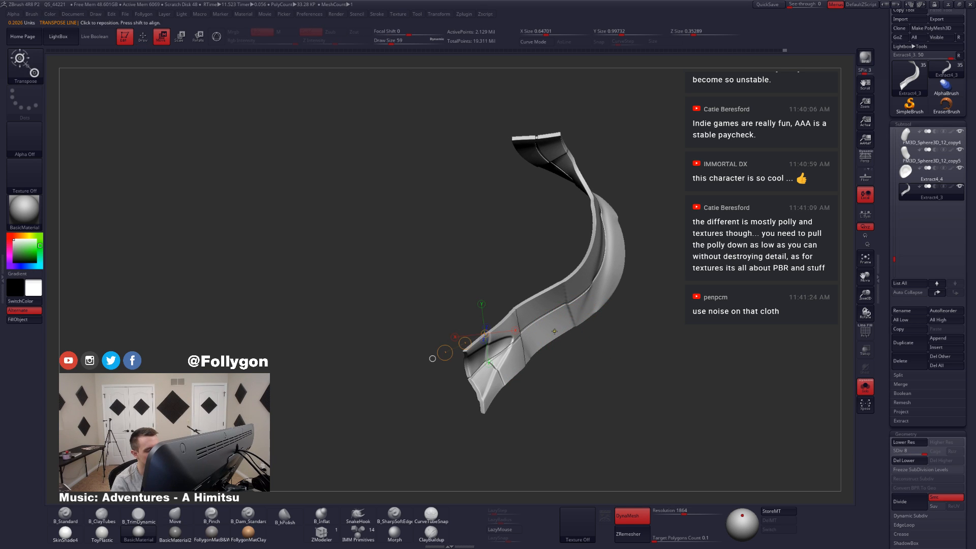
{"action": "mouse_move", "coordinate": [496, 346]}
{"action": "right_mouse_down", "text": "ctrl"}
{"action": "mouse_move", "coordinate": [499, 356]}
{"action": "mouse_move", "coordinate": [467, 379]}
{"action": "right_mouse_up", "text": "ctrl"}
{"action": "key", "text": "shift+d"}
{"action": "key", "text": "shift+d"}
{"action": "key", "text": "s"}
{"action": "left_click", "coordinate": [503, 359]}
Step: Smooth the diagonal crease and the cross seams near the ribbon's free end at draw size 37
{"action": "mouse_move", "coordinate": [451, 357]}
{"action": "left_mouse_down", "text": "shift"}
{"action": "mouse_move", "coordinate": [440, 360]}
{"action": "mouse_move", "coordinate": [472, 336]}
{"action": "left_mouse_up", "text": "shift"}
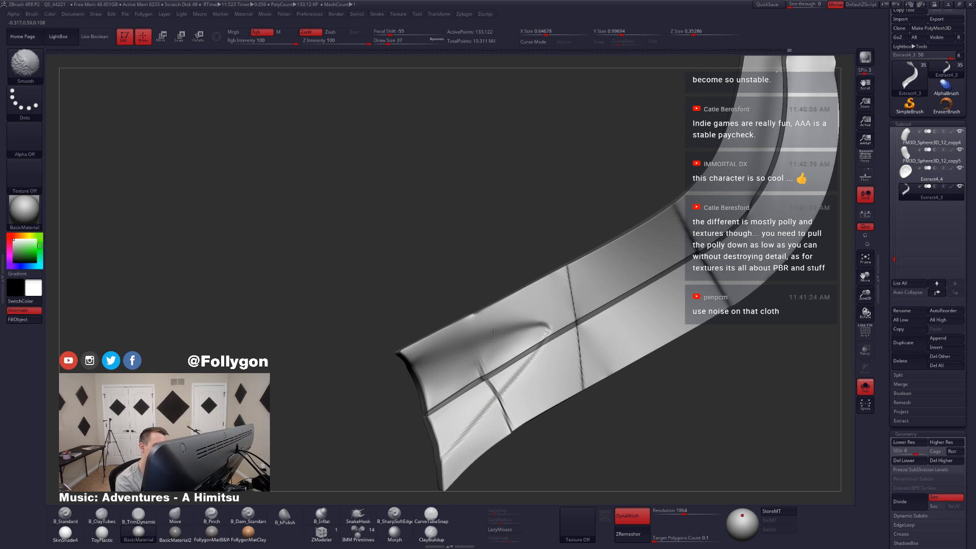
{"action": "left_click_drag", "start_coordinate": [539, 323], "coordinate": [484, 348], "text": "shift"}
{"action": "right_click_drag", "start_coordinate": [484, 350], "coordinate": [496, 318], "text": "alt"}
{"action": "left_click_drag", "start_coordinate": [514, 374], "coordinate": [479, 413], "text": "shift"}
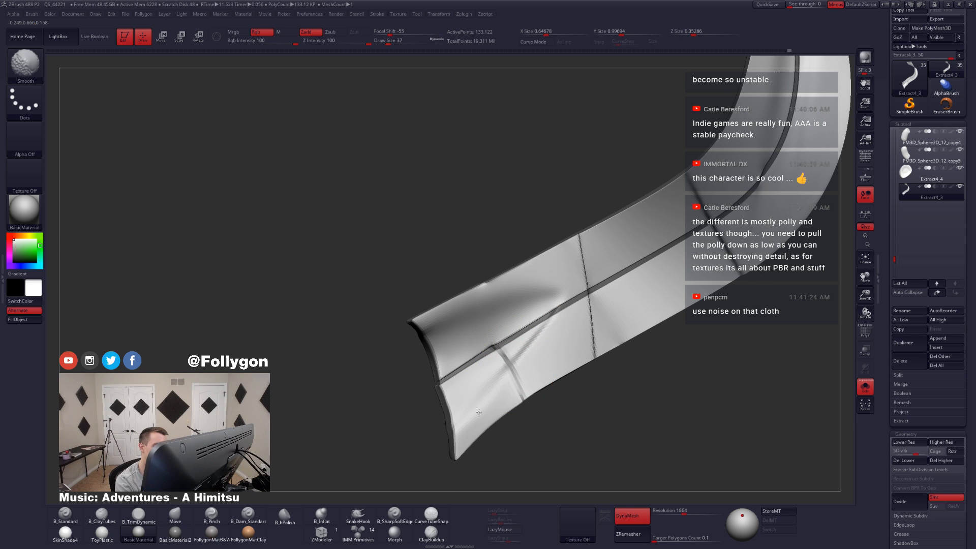
{"action": "right_click_drag", "start_coordinate": [533, 359], "coordinate": [554, 361]}
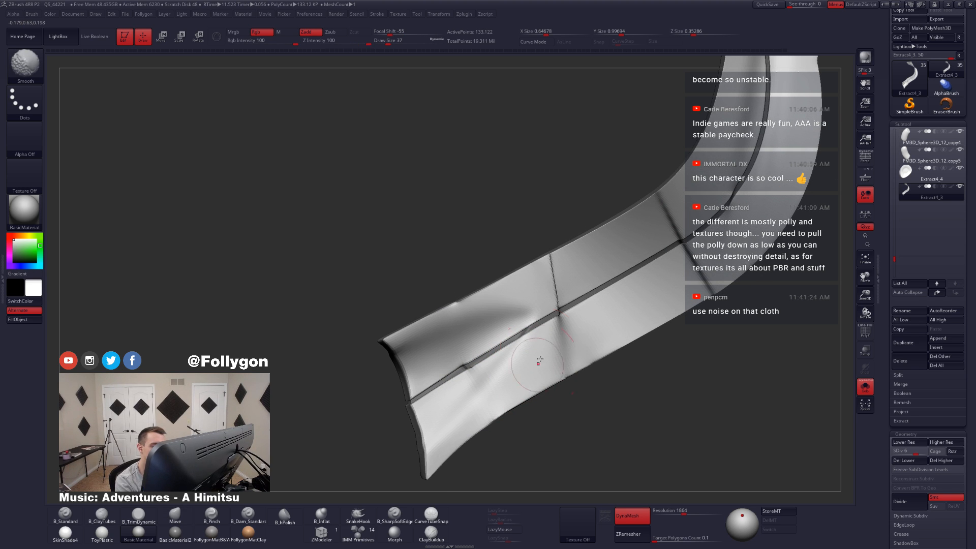
{"action": "mouse_move", "coordinate": [539, 359]}
{"action": "left_mouse_down", "text": "shift"}
{"action": "mouse_move", "coordinate": [560, 300]}
{"action": "mouse_move", "coordinate": [534, 291]}
{"action": "left_mouse_up", "text": "shift"}
Step: Smooth the remaining cross seams at the ribbon's lower bend and along its upper section
{"action": "right_click_drag", "start_coordinate": [653, 272], "coordinate": [556, 349], "text": "alt"}
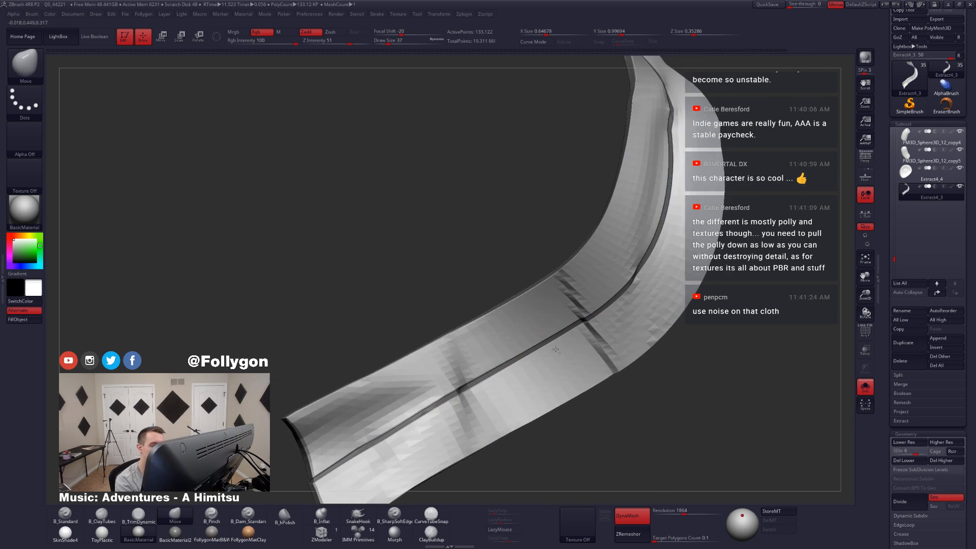
{"action": "mouse_move", "coordinate": [563, 295]}
{"action": "left_mouse_down", "text": "shift"}
{"action": "mouse_move", "coordinate": [580, 333]}
{"action": "mouse_move", "coordinate": [607, 353]}
{"action": "left_mouse_up", "text": "shift"}
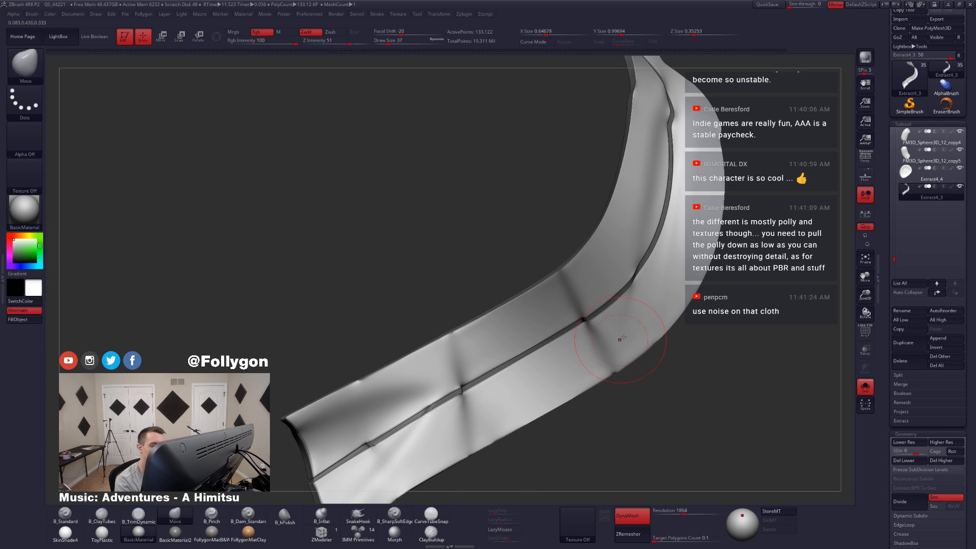
{"action": "mouse_move", "coordinate": [623, 338]}
{"action": "right_mouse_down"}
{"action": "mouse_move", "coordinate": [609, 330]}
{"action": "mouse_move", "coordinate": [597, 277]}
{"action": "right_mouse_up"}
{"action": "right_click_drag", "start_coordinate": [607, 279], "coordinate": [585, 226], "text": "ctrl"}
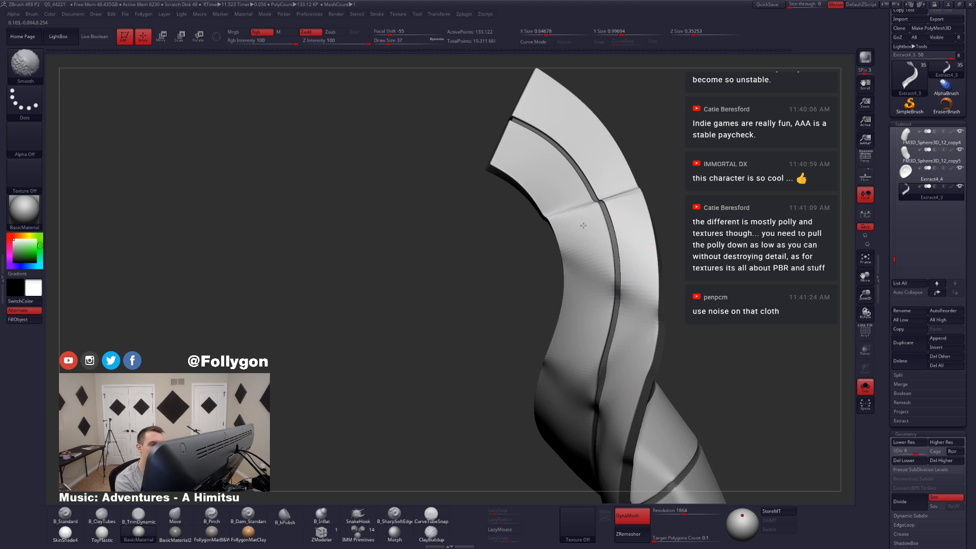
{"action": "left_click_drag", "start_coordinate": [581, 222], "coordinate": [592, 234], "text": "shift"}
{"action": "right_click_drag", "start_coordinate": [592, 234], "coordinate": [608, 255]}
{"action": "left_click_drag", "start_coordinate": [608, 254], "coordinate": [616, 246], "text": "shift"}
{"action": "mouse_move", "coordinate": [617, 246]}
{"action": "right_mouse_down"}
{"action": "mouse_move", "coordinate": [669, 266]}
{"action": "mouse_move", "coordinate": [634, 265]}
{"action": "right_mouse_up"}
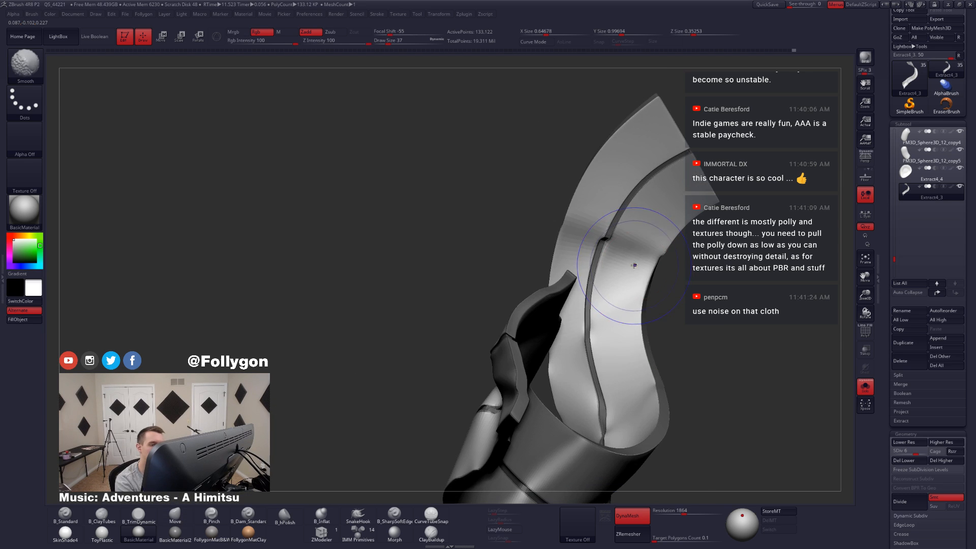
Step: Adjust the ribbon's silhouette and free end with the Move brush at draw size 56
{"action": "mouse_move", "coordinate": [598, 222]}
{"action": "right_mouse_down"}
{"action": "mouse_move", "coordinate": [622, 414]}
{"action": "mouse_move", "coordinate": [645, 449]}
{"action": "mouse_move", "coordinate": [654, 386]}
{"action": "right_mouse_up"}
{"action": "key", "text": "space"}
{"action": "left_click_drag", "start_coordinate": [654, 386], "coordinate": [660, 386]}
{"action": "mouse_move", "coordinate": [661, 387]}
{"action": "right_mouse_down"}
{"action": "mouse_move", "coordinate": [647, 425]}
{"action": "mouse_move", "coordinate": [642, 405]}
{"action": "mouse_move", "coordinate": [621, 429]}
{"action": "right_mouse_up"}
{"action": "key", "text": "space"}
{"action": "left_click_drag", "start_coordinate": [621, 429], "coordinate": [617, 429]}
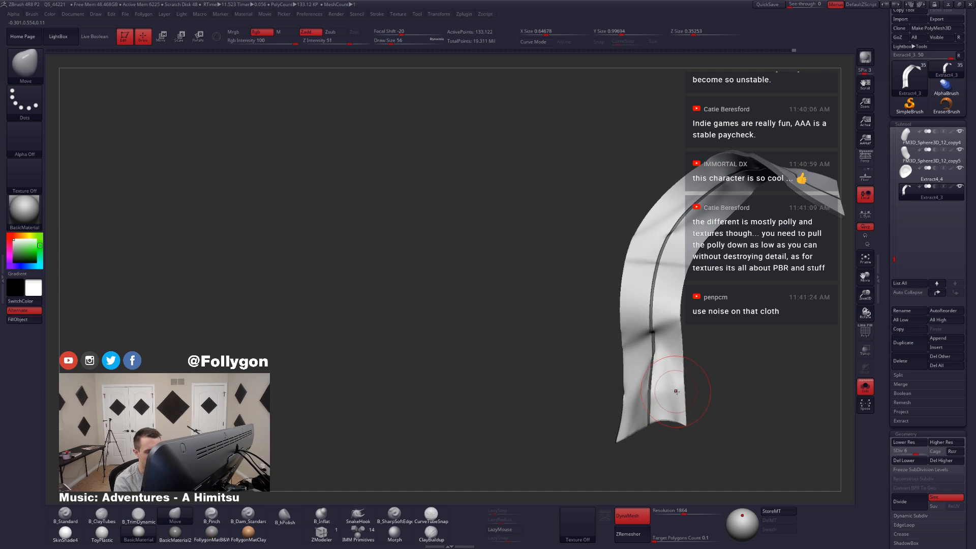
{"action": "left_click", "coordinate": [687, 381], "text": "ctrl"}
{"action": "mouse_move", "coordinate": [686, 385]}
{"action": "right_mouse_down"}
{"action": "mouse_move", "coordinate": [661, 415]}
{"action": "mouse_move", "coordinate": [675, 398]}
{"action": "mouse_move", "coordinate": [661, 386]}
{"action": "mouse_move", "coordinate": [656, 404]}
{"action": "right_mouse_up"}
Step: Fine-tune the ribbon's edges and curvature from several angles with the Move brush at draw size 33
{"action": "key", "text": "space"}
{"action": "left_click_drag", "start_coordinate": [656, 405], "coordinate": [650, 404]}
{"action": "mouse_move", "coordinate": [651, 405]}
{"action": "right_mouse_down"}
{"action": "mouse_move", "coordinate": [672, 406]}
{"action": "mouse_move", "coordinate": [624, 413]}
{"action": "mouse_move", "coordinate": [637, 329]}
{"action": "mouse_move", "coordinate": [632, 344]}
{"action": "mouse_move", "coordinate": [661, 325]}
{"action": "mouse_move", "coordinate": [626, 331]}
{"action": "mouse_move", "coordinate": [672, 392]}
{"action": "mouse_move", "coordinate": [585, 395]}
{"action": "right_mouse_up"}
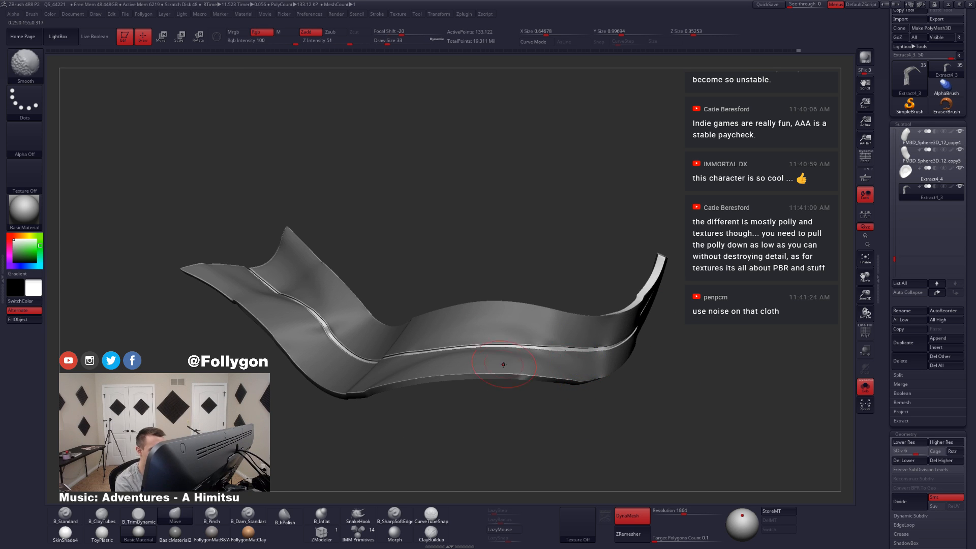
{"action": "right_click_drag", "start_coordinate": [503, 364], "coordinate": [582, 391]}
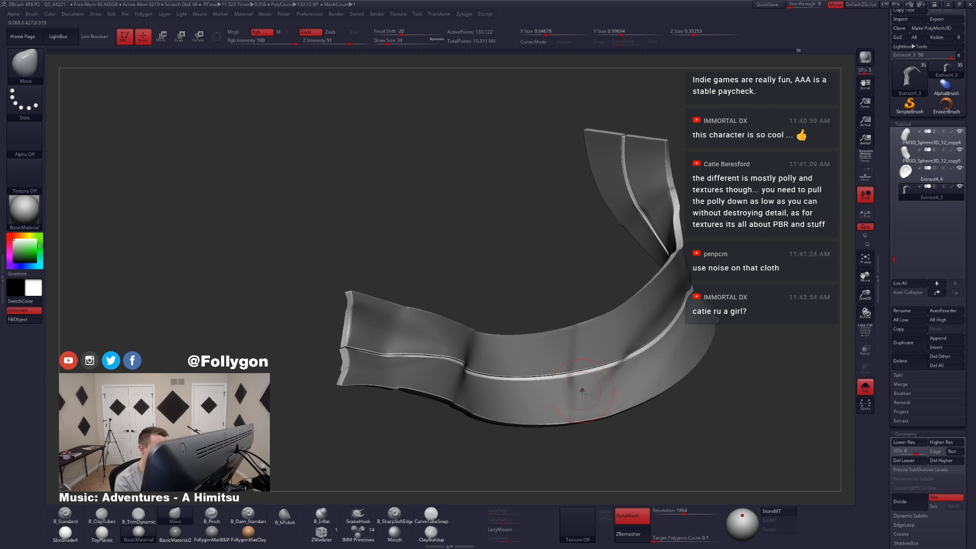
{"action": "mouse_move", "coordinate": [526, 407]}
{"action": "right_mouse_down", "text": "alt"}
{"action": "mouse_move", "coordinate": [603, 398]}
{"action": "mouse_move", "coordinate": [554, 387]}
{"action": "right_mouse_up", "text": "alt"}
Step: Delete the ribbon's subdivision levels above 4 and subdivide it twice to rebuild a smooth surface up to level 6
{"action": "mouse_move", "coordinate": [445, 358]}
{"action": "right_mouse_down", "text": "alt"}
{"action": "mouse_move", "coordinate": [505, 371]}
{"action": "mouse_move", "coordinate": [570, 421]}
{"action": "mouse_move", "coordinate": [564, 396]}
{"action": "right_mouse_up", "text": "alt"}
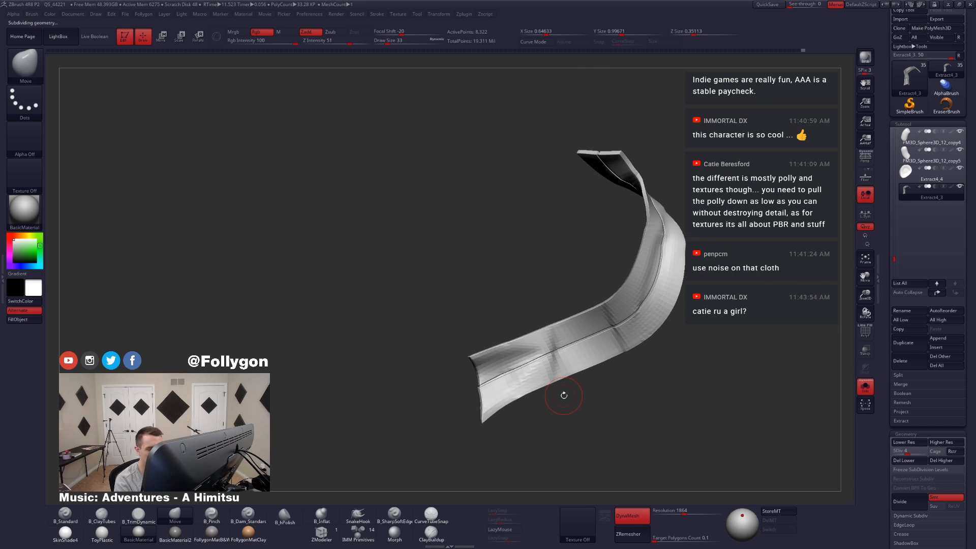
{"action": "left_click", "coordinate": [940, 462]}
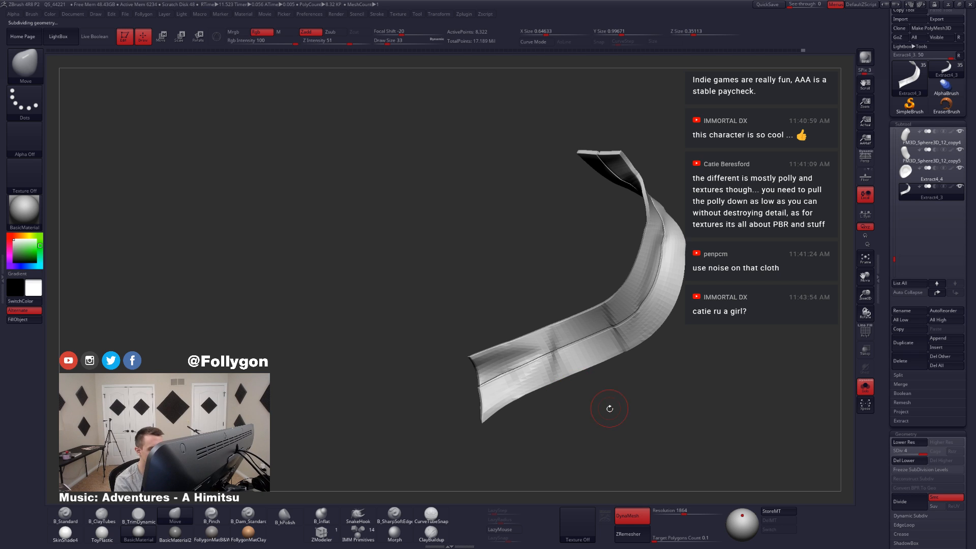
{"action": "key", "text": "ctrl+d"}
{"action": "key", "text": "ctrl+d"}
{"action": "mouse_move", "coordinate": [612, 408]}
{"action": "right_mouse_down"}
{"action": "mouse_move", "coordinate": [576, 404]}
{"action": "mouse_move", "coordinate": [621, 418]}
{"action": "mouse_move", "coordinate": [545, 442]}
{"action": "right_mouse_up"}
{"action": "right_click", "coordinate": [545, 441]}
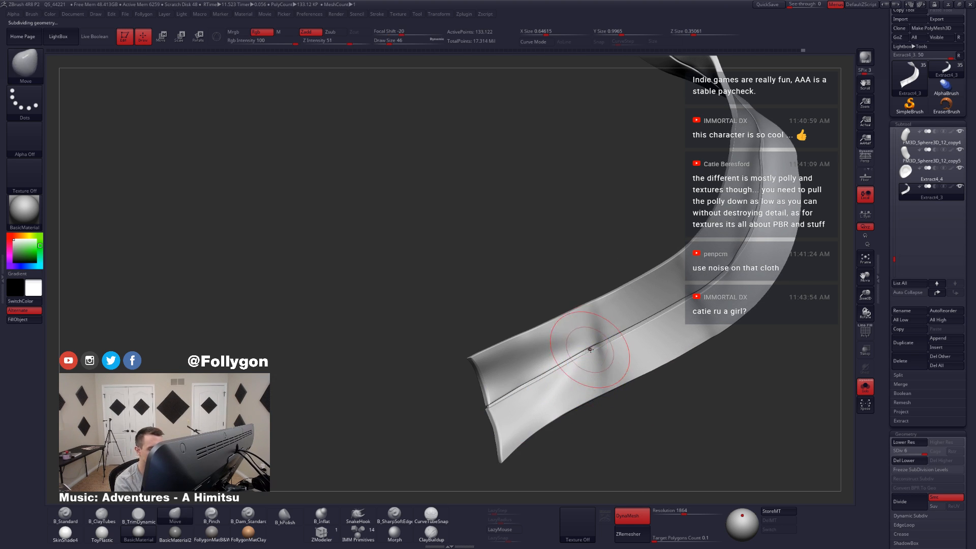
Step: Subdivide the ribbon to level 7, and smooth the creases around its free end at level 6
{"action": "key", "text": "shift"}
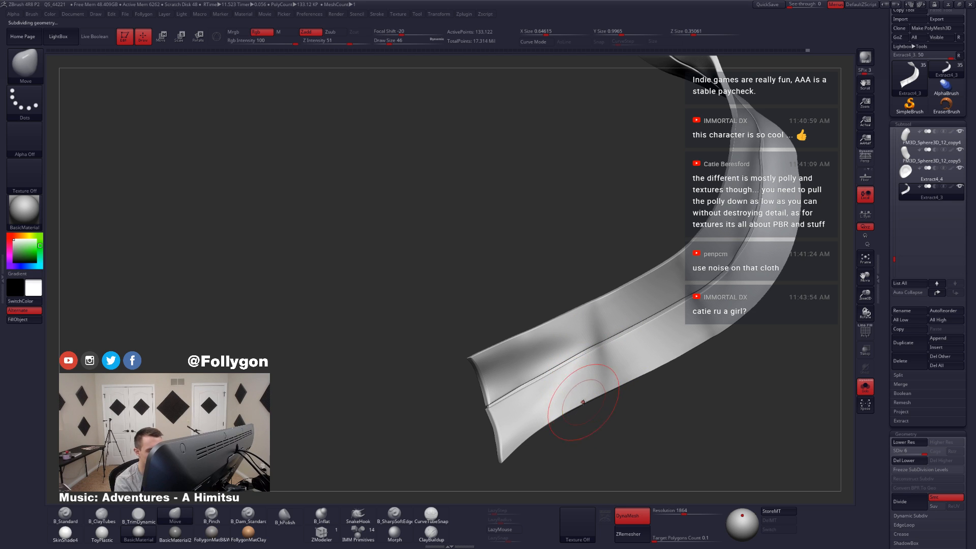
{"action": "key", "text": "ctrl+d"}
{"action": "right_click_drag", "start_coordinate": [584, 397], "coordinate": [584, 385]}
{"action": "key", "text": "shift+d"}
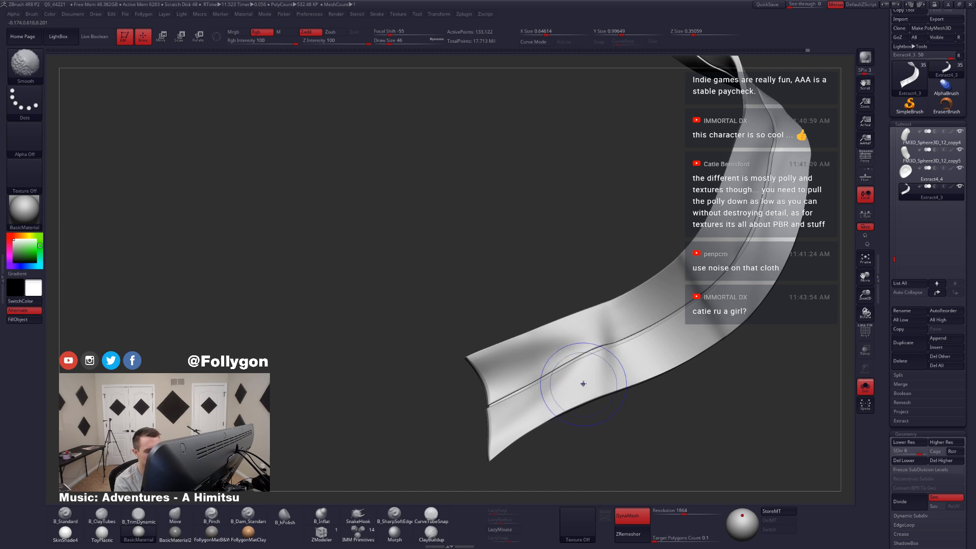
{"action": "left_click_drag", "start_coordinate": [583, 383], "coordinate": [597, 331], "text": "shift"}
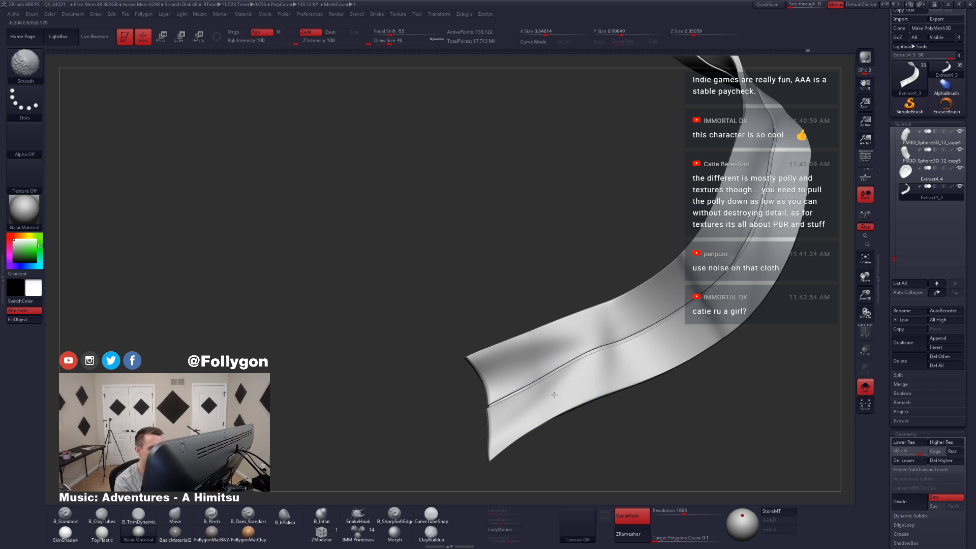
{"action": "mouse_move", "coordinate": [531, 362]}
{"action": "right_mouse_down"}
{"action": "mouse_move", "coordinate": [534, 388]}
{"action": "mouse_move", "coordinate": [518, 359]}
{"action": "right_mouse_up"}
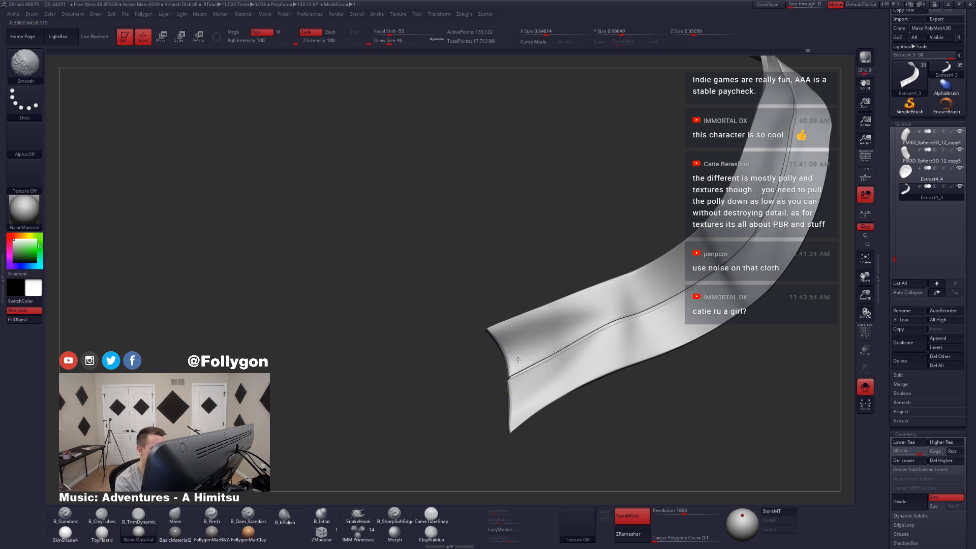
{"action": "mouse_move", "coordinate": [517, 403]}
{"action": "right_mouse_down"}
{"action": "mouse_move", "coordinate": [537, 399]}
{"action": "mouse_move", "coordinate": [524, 415]}
{"action": "right_mouse_up"}
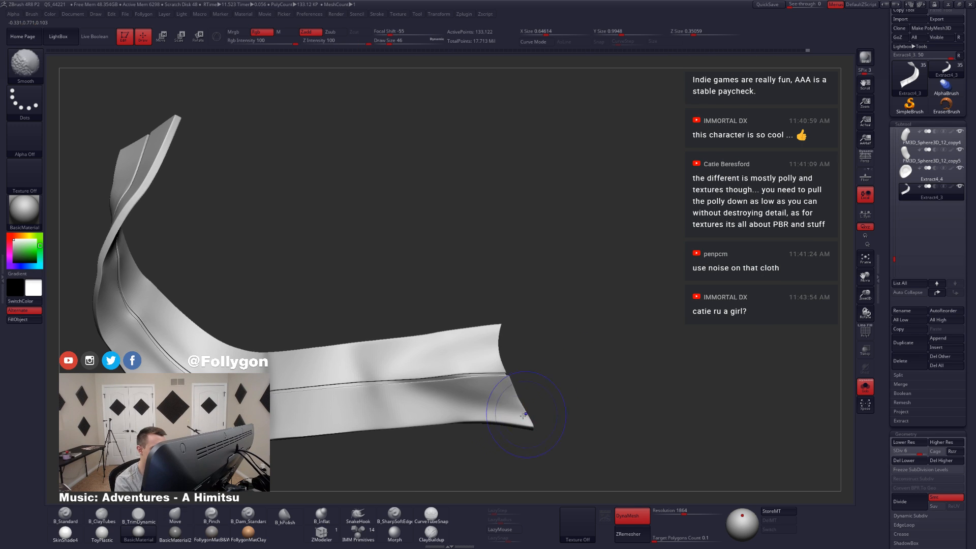
Step: Smooth the ribbon's lower bend and upper section from several angles, and return it to subdivision level 7
{"action": "right_click_drag", "start_coordinate": [441, 403], "coordinate": [542, 389], "text": "alt"}
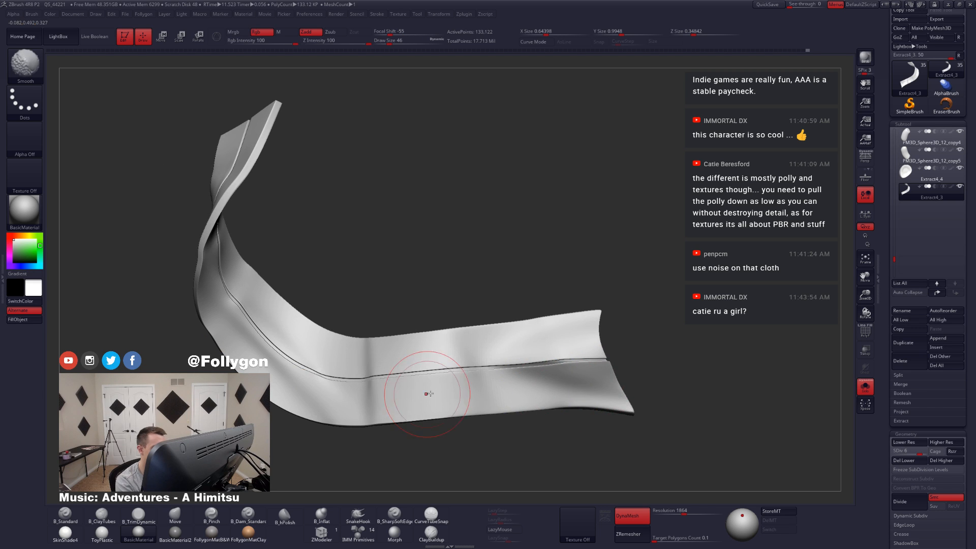
{"action": "right_click_drag", "start_coordinate": [428, 393], "coordinate": [565, 382], "text": "alt"}
{"action": "right_click_drag", "start_coordinate": [444, 348], "coordinate": [471, 365]}
{"action": "mouse_move", "coordinate": [446, 290]}
{"action": "right_mouse_down", "text": "alt"}
{"action": "mouse_move", "coordinate": [496, 331]}
{"action": "mouse_move", "coordinate": [463, 288]}
{"action": "right_mouse_up", "text": "alt"}
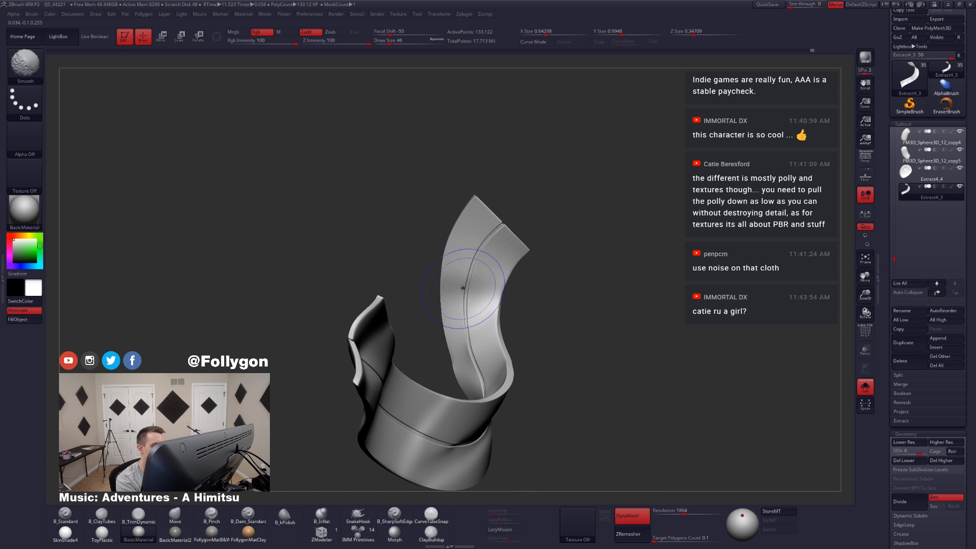
{"action": "left_click_drag", "start_coordinate": [463, 288], "coordinate": [467, 291], "text": "shift"}
{"action": "mouse_move", "coordinate": [467, 292]}
{"action": "right_mouse_down"}
{"action": "mouse_move", "coordinate": [540, 312]}
{"action": "mouse_move", "coordinate": [547, 339]}
{"action": "right_mouse_up"}
{"action": "key", "text": "d"}
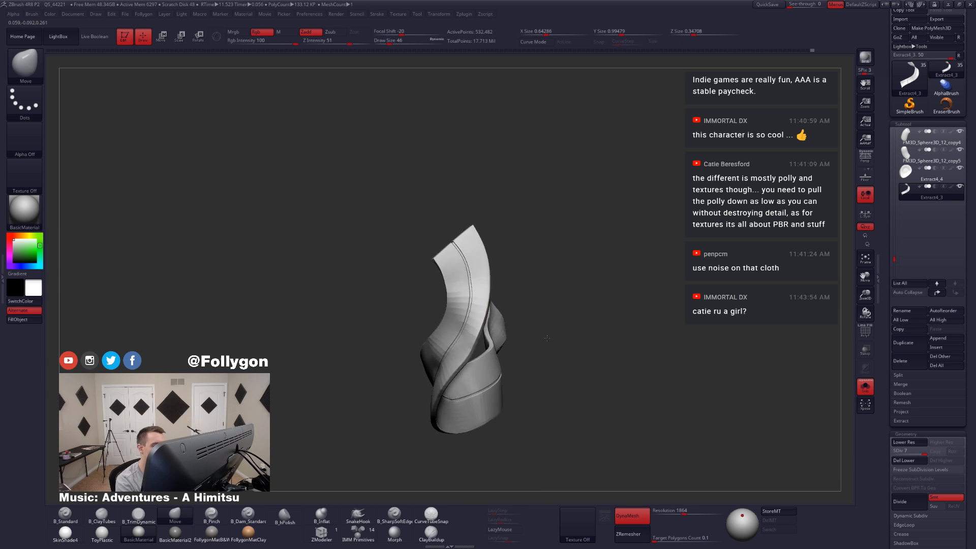
Step: Compare the ribbon with the whole character and reshape its silhouette with an enlarged Move brush at draw size 202
{"action": "key", "text": "alt+s"}
{"action": "right_click_drag", "start_coordinate": [560, 439], "coordinate": [617, 406]}
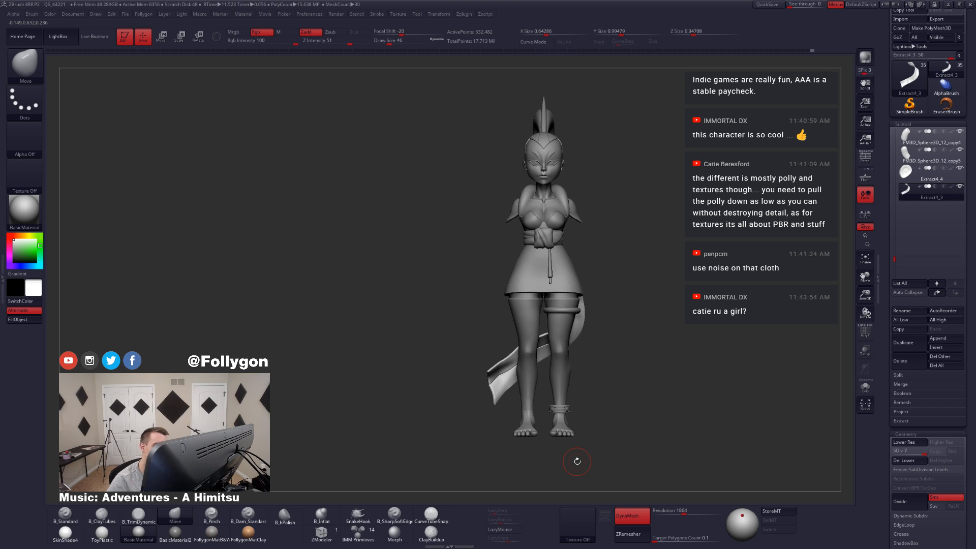
{"action": "key", "text": "alt+s"}
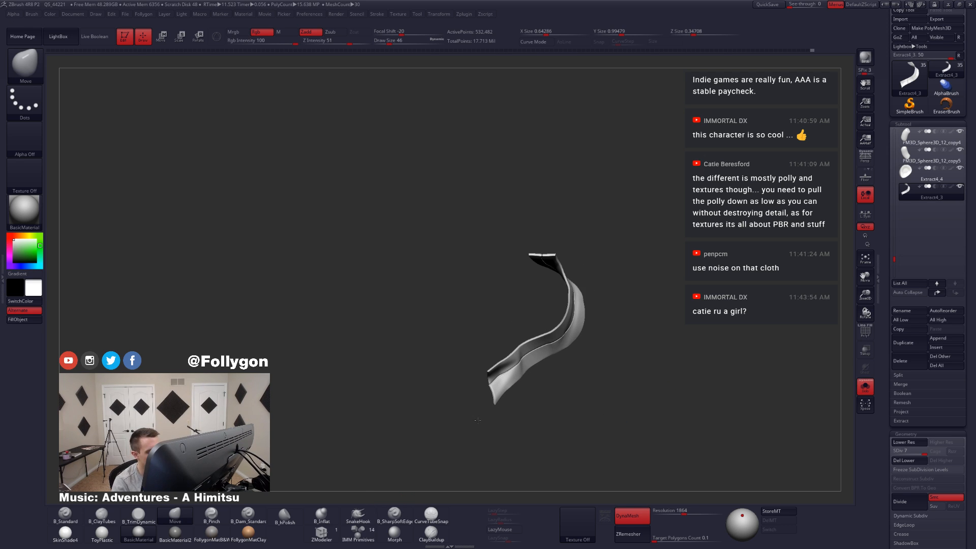
{"action": "right_click_drag", "start_coordinate": [482, 413], "coordinate": [529, 459], "text": "ctrl"}
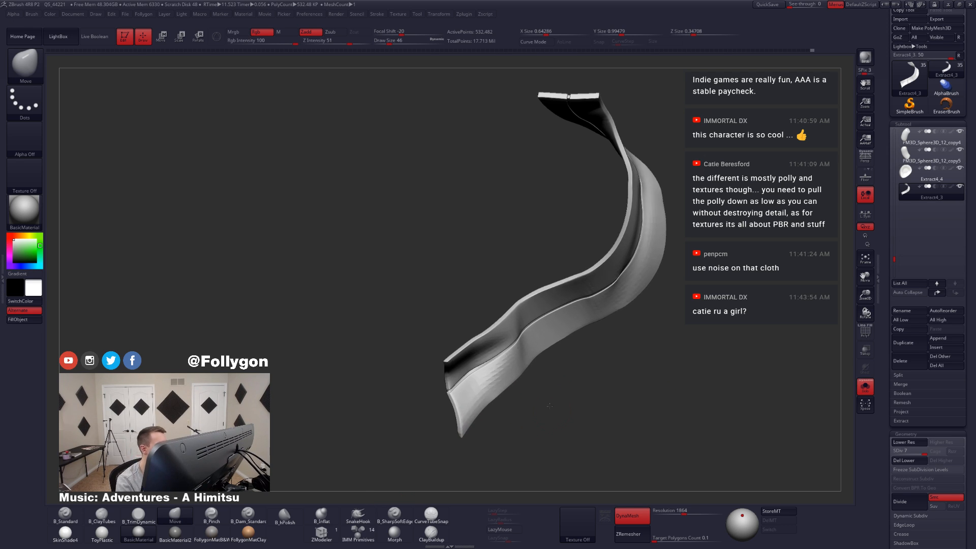
{"action": "key", "text": "alt+s"}
{"action": "right_click_drag", "start_coordinate": [588, 427], "coordinate": [675, 394]}
{"action": "key", "text": "space"}
{"action": "mouse_move", "coordinate": [591, 353]}
{"action": "left_mouse_down"}
{"action": "mouse_move", "coordinate": [603, 355]}
{"action": "mouse_move", "coordinate": [605, 386]}
{"action": "left_mouse_up"}
{"action": "right_click_drag", "start_coordinate": [610, 391], "coordinate": [555, 379]}
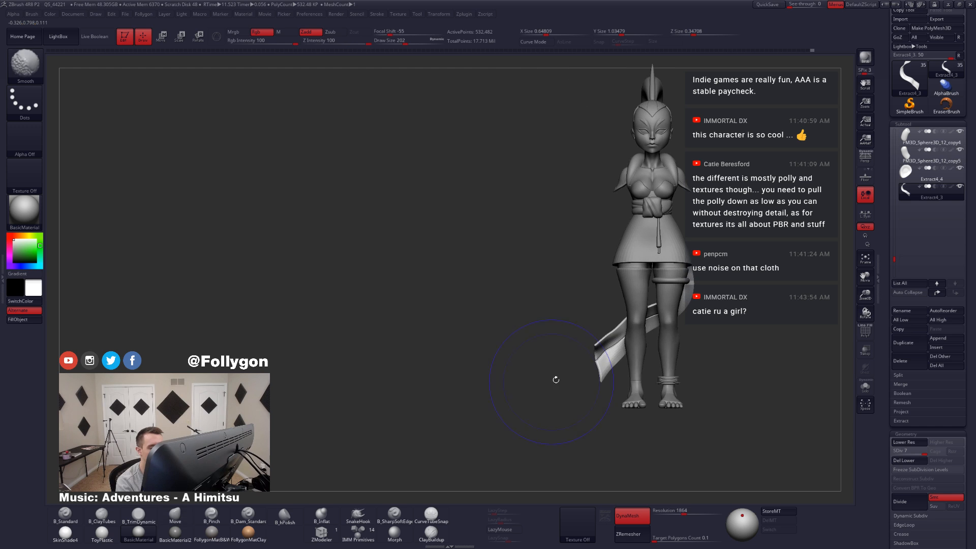
Step: Adjust the ribbon's curve behind the legs with the Move brush at draw size 140
{"action": "key", "text": "space"}
{"action": "left_click", "coordinate": [596, 353]}
{"action": "right_click_drag", "start_coordinate": [617, 360], "coordinate": [539, 384], "text": "alt"}
{"action": "right_click_drag", "start_coordinate": [595, 332], "coordinate": [554, 353], "text": "alt"}
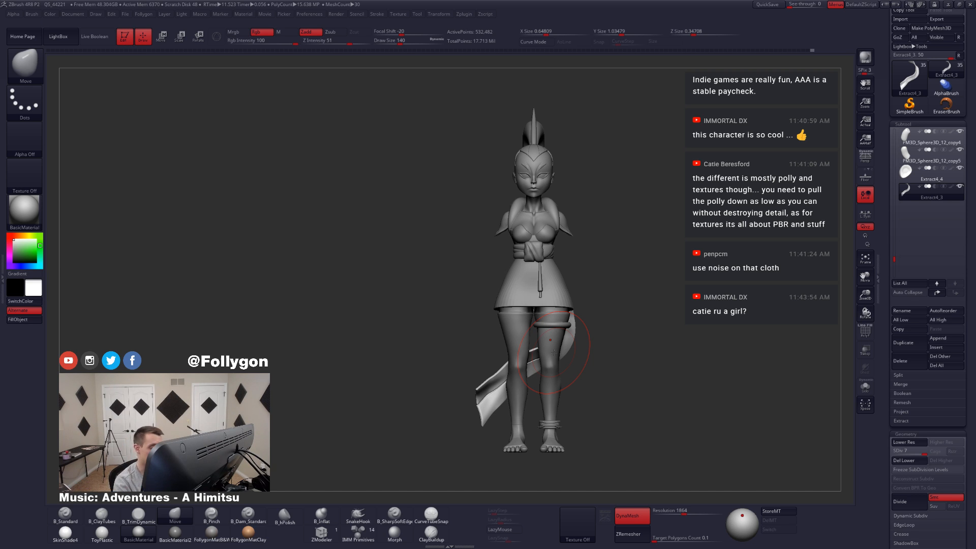
{"action": "mouse_move", "coordinate": [541, 379]}
{"action": "right_mouse_down"}
{"action": "mouse_move", "coordinate": [528, 389]}
{"action": "mouse_move", "coordinate": [564, 351]}
{"action": "right_mouse_up"}
Step: Refine the ribbon's free end beside the legs with the Move brush, reducing the draw size to 77
{"action": "key", "text": "space"}
{"action": "left_click_drag", "start_coordinate": [524, 377], "coordinate": [516, 377]}
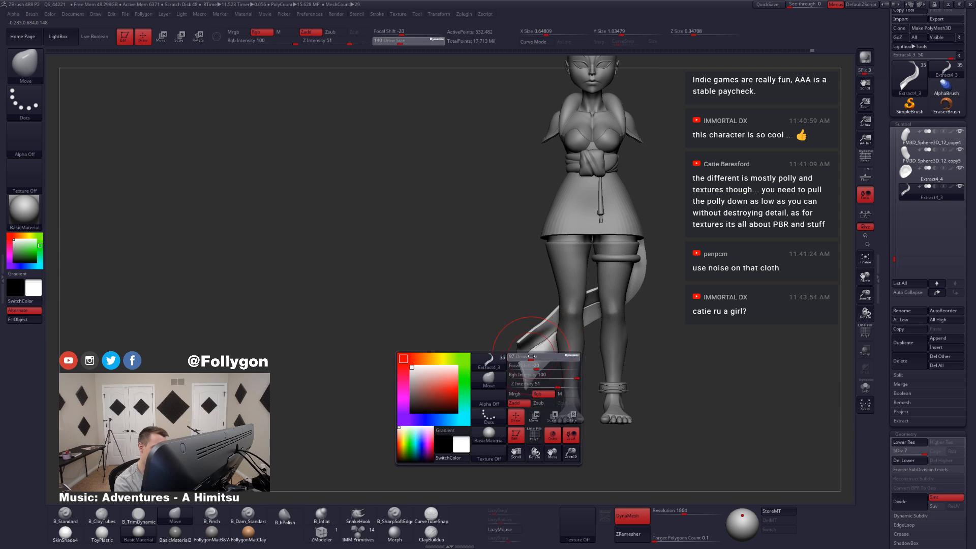
{"action": "right_click_drag", "start_coordinate": [534, 367], "coordinate": [524, 367]}
{"action": "right_click_drag", "start_coordinate": [524, 367], "coordinate": [525, 382], "text": "ctrl"}
{"action": "key", "text": "space"}
{"action": "left_click_drag", "start_coordinate": [526, 382], "coordinate": [518, 382]}
{"action": "mouse_move", "coordinate": [531, 396]}
{"action": "right_mouse_down", "text": "alt"}
{"action": "mouse_move", "coordinate": [517, 401]}
{"action": "mouse_move", "coordinate": [520, 373]}
{"action": "right_mouse_up", "text": "alt"}
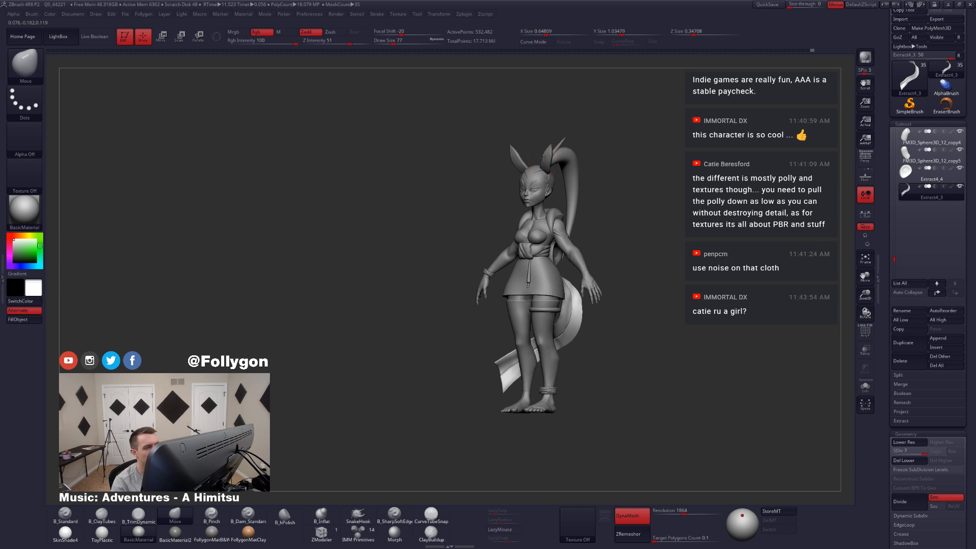
Step: Hide the ears, waist knot, hanging cord, belt and skirt subtools, and make the shoulder wrap Extract4 active
{"action": "left_click", "coordinate": [543, 158], "text": "alt"}
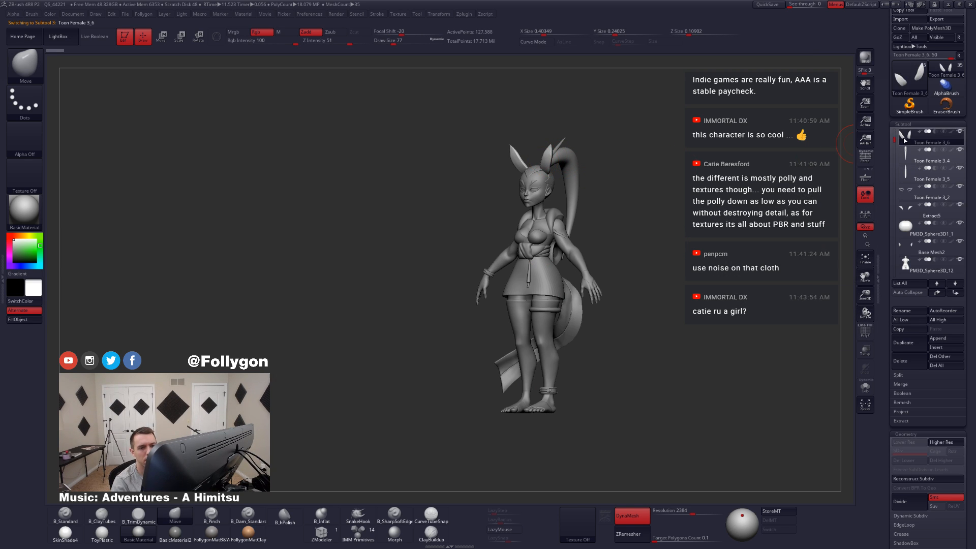
{"action": "left_click", "coordinate": [925, 157]}
{"action": "left_click_drag", "start_coordinate": [614, 272], "coordinate": [602, 278]}
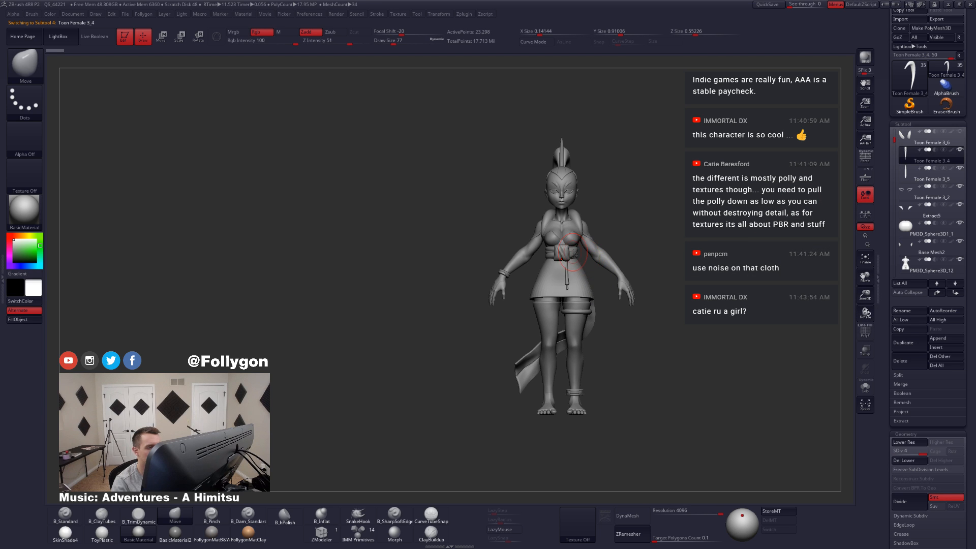
{"action": "left_click", "coordinate": [564, 249], "text": "alt"}
{"action": "left_click", "coordinate": [913, 135]}
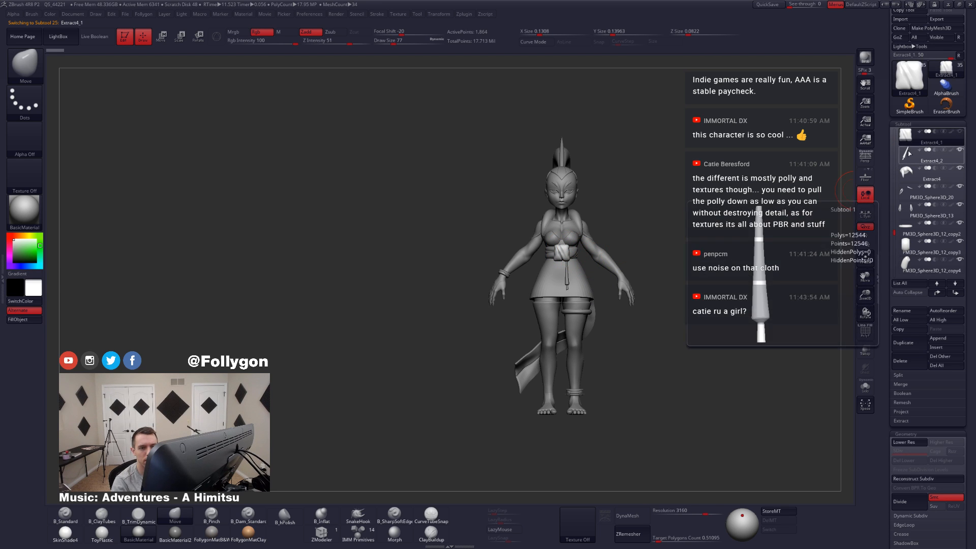
{"action": "left_click", "coordinate": [906, 154]}
{"action": "left_click", "coordinate": [906, 154]}
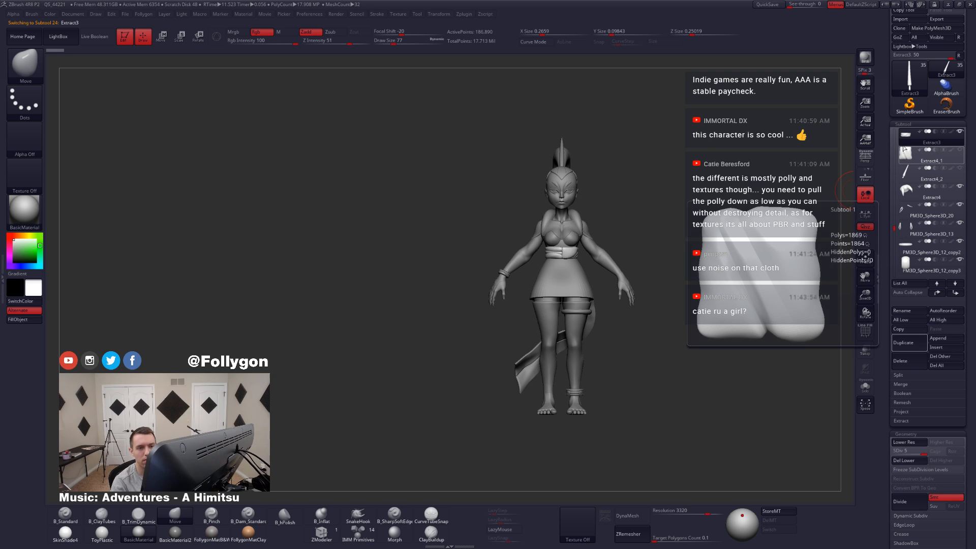
{"action": "left_click", "coordinate": [908, 191]}
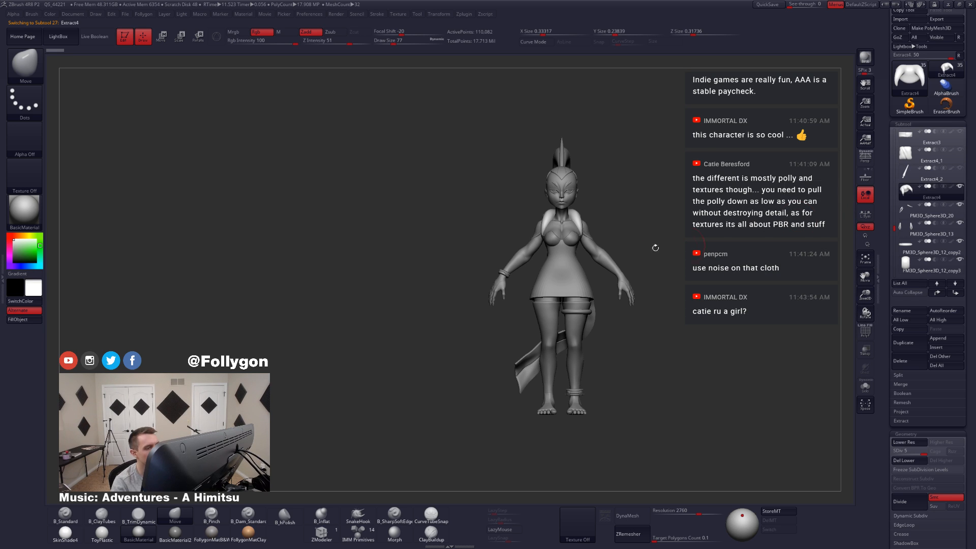
{"action": "left_click", "coordinate": [568, 265], "text": "alt"}
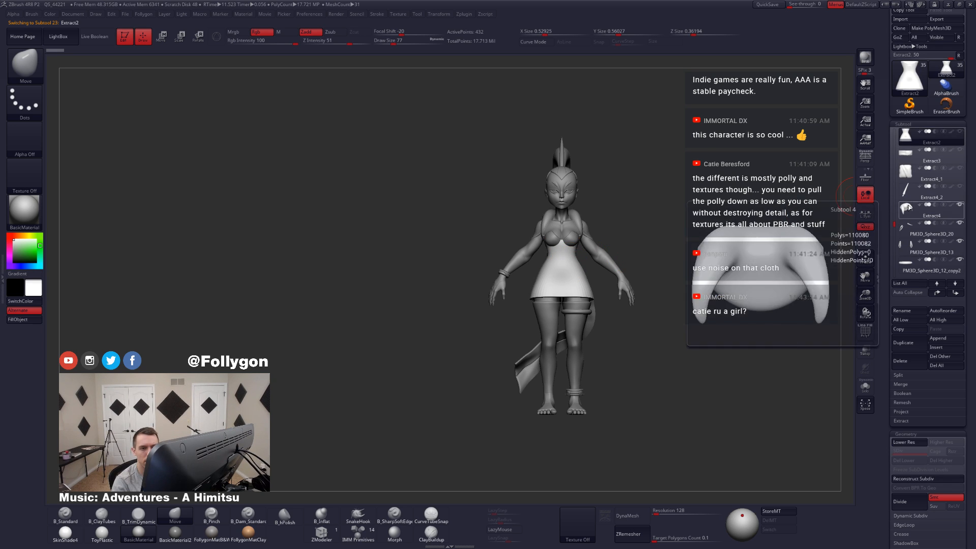
{"action": "left_click", "coordinate": [908, 209]}
Step: Examine the shoulder wrap's shape and wireframe from several sides, on the character and in isolation
{"action": "mouse_move", "coordinate": [442, 226]}
{"action": "left_mouse_down"}
{"action": "mouse_move", "coordinate": [610, 240]}
{"action": "mouse_move", "coordinate": [700, 232]}
{"action": "left_mouse_up"}
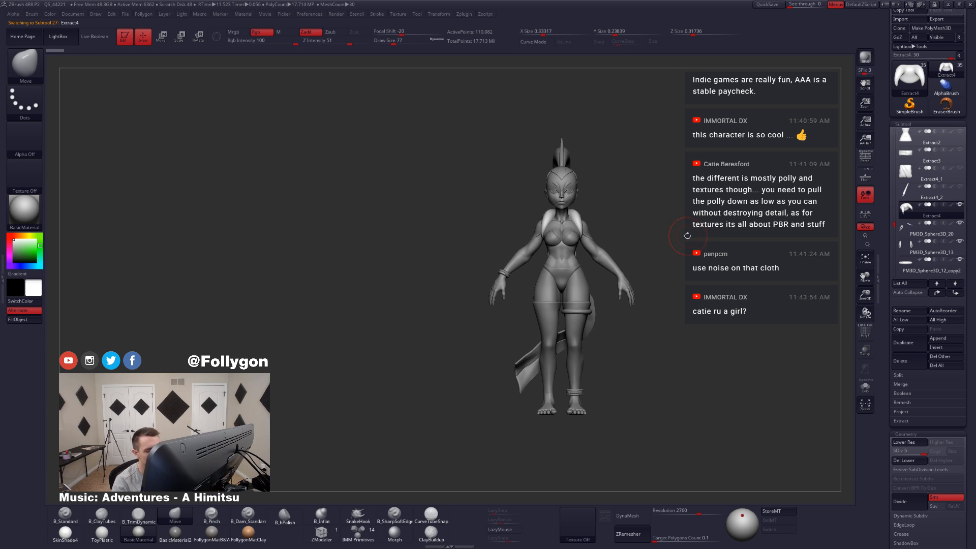
{"action": "right_click_drag", "start_coordinate": [590, 254], "coordinate": [684, 239]}
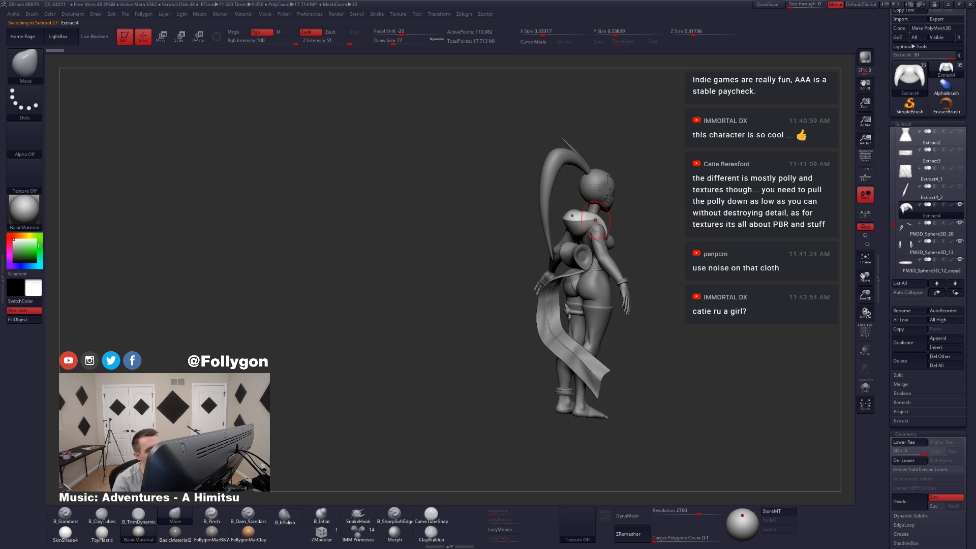
{"action": "mouse_move", "coordinate": [599, 212]}
{"action": "right_mouse_down", "text": "ctrl"}
{"action": "mouse_move", "coordinate": [601, 274]}
{"action": "mouse_move", "coordinate": [600, 254]}
{"action": "mouse_move", "coordinate": [636, 239]}
{"action": "right_mouse_up", "text": "ctrl"}
{"action": "key", "text": "shift+f"}
{"action": "key", "text": "shift+f"}
{"action": "right_click_drag", "start_coordinate": [558, 250], "coordinate": [609, 237], "text": "shift"}
{"action": "key", "text": "alt+s"}
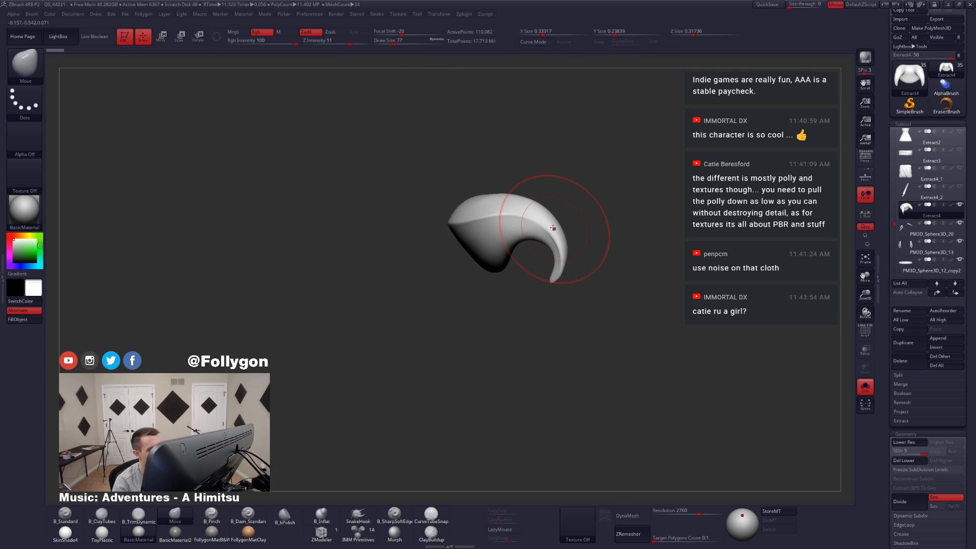
{"action": "right_click_drag", "start_coordinate": [553, 224], "coordinate": [590, 240]}
{"action": "key", "text": "alt+s"}
{"action": "key", "text": "alt+s"}
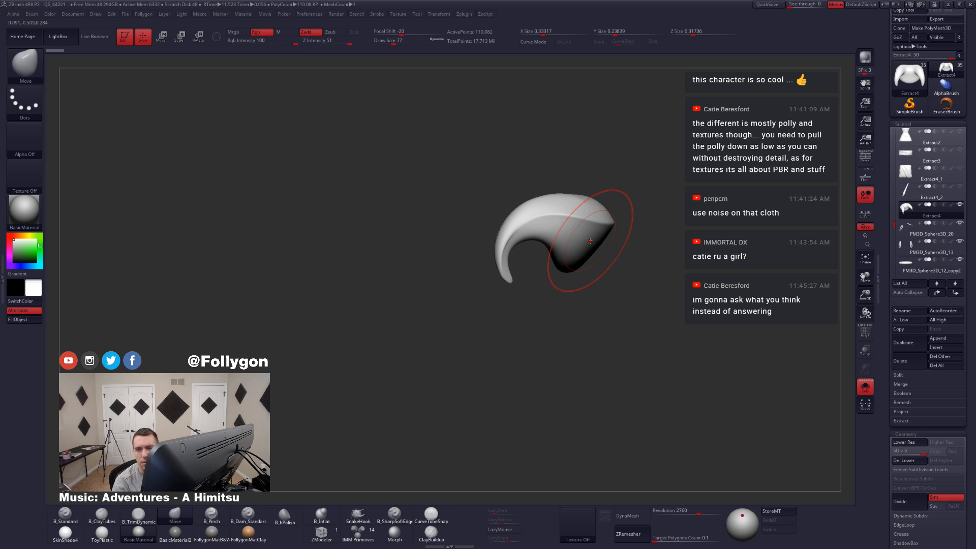
Step: Refine the shoulder wrap's tapered front end at draw size 22, smoothing it at subdivision level 4 and returning to level 5
{"action": "right_click_drag", "start_coordinate": [543, 239], "coordinate": [556, 245], "text": "ctrl"}
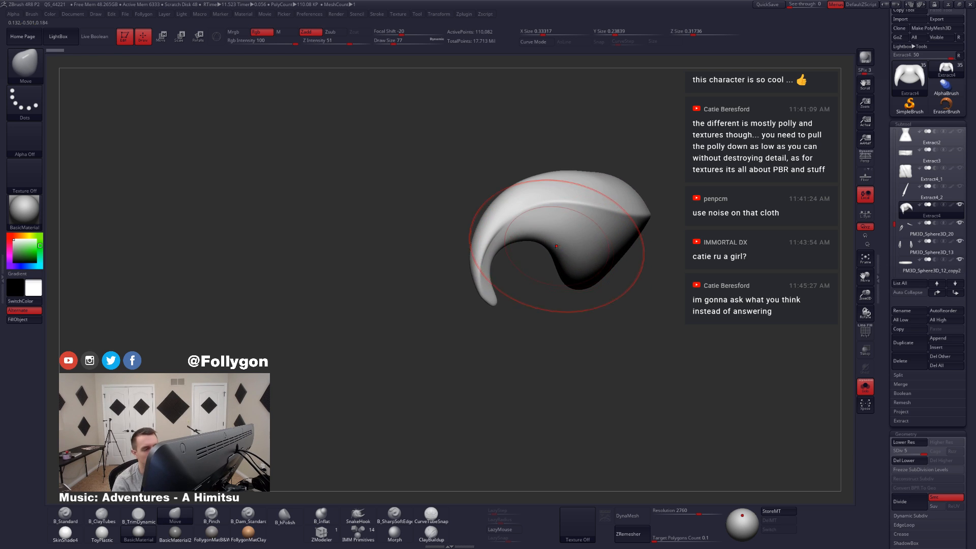
{"action": "key", "text": "space"}
{"action": "left_click_drag", "start_coordinate": [554, 244], "coordinate": [546, 244]}
{"action": "right_click_drag", "start_coordinate": [514, 230], "coordinate": [572, 284]}
{"action": "key", "text": "space"}
{"action": "left_click_drag", "start_coordinate": [530, 265], "coordinate": [512, 294]}
{"action": "key", "text": "shift+d"}
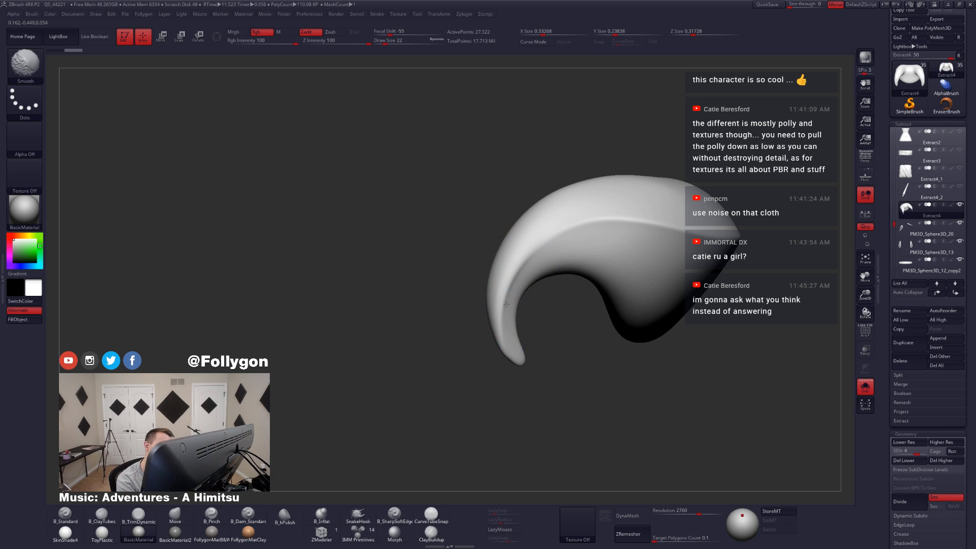
{"action": "key", "text": "d"}
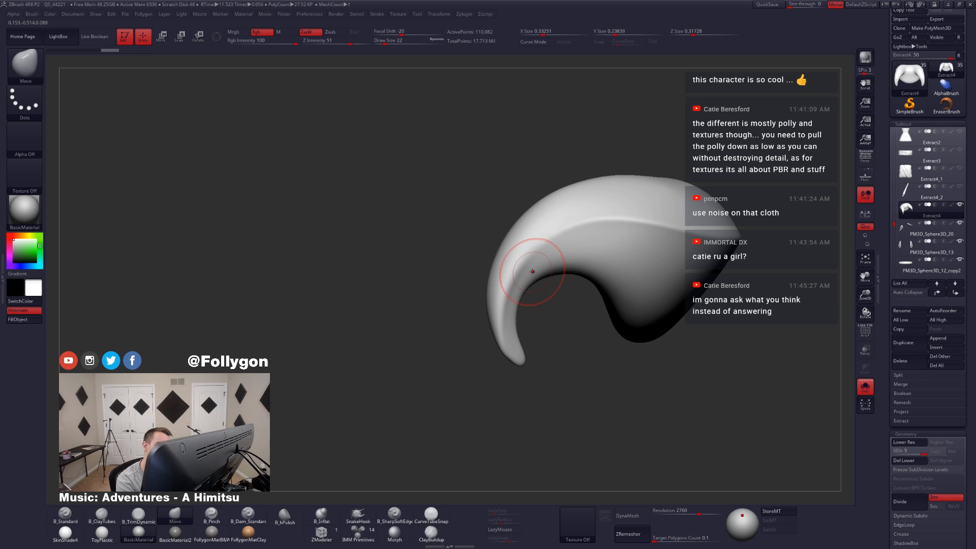
{"action": "mouse_move", "coordinate": [532, 269]}
{"action": "right_mouse_down", "text": "ctrl"}
{"action": "mouse_move", "coordinate": [512, 295]}
{"action": "mouse_move", "coordinate": [508, 285]}
{"action": "mouse_move", "coordinate": [527, 281]}
{"action": "mouse_move", "coordinate": [590, 321]}
{"action": "right_mouse_up", "text": "ctrl"}
Step: Bring back the rest of the character and check the shoulder wrap against the body from the side and front
{"action": "key", "text": "alt+shift+s"}
{"action": "key", "text": "alt+shift+s"}
{"action": "key", "text": "alt+shift+s"}
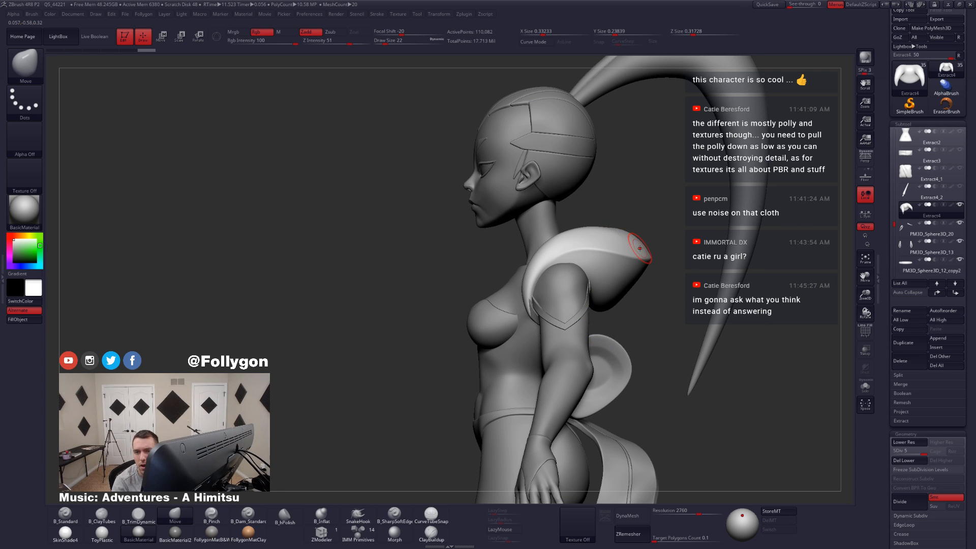
{"action": "right_click_drag", "start_coordinate": [641, 251], "coordinate": [604, 211], "text": "ctrl"}
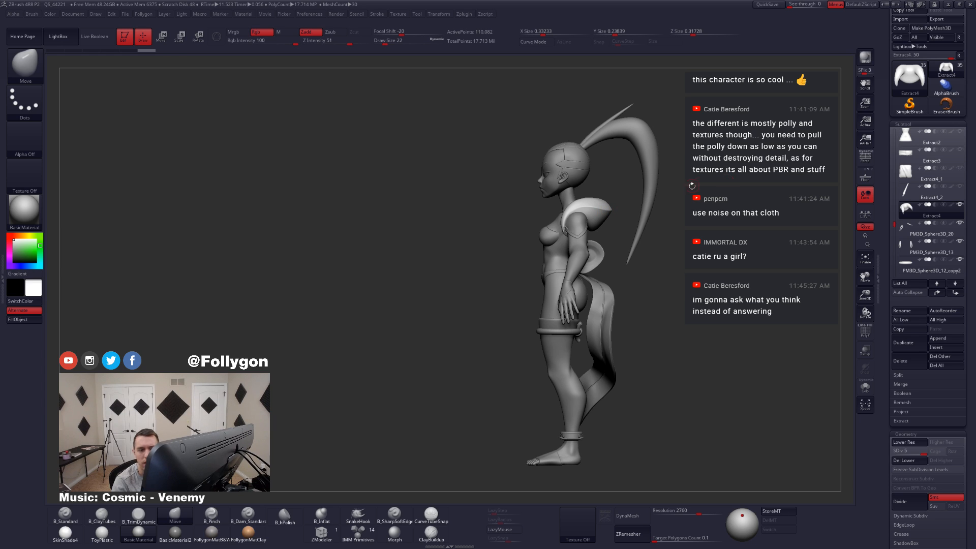
{"action": "right_click_drag", "start_coordinate": [585, 270], "coordinate": [588, 289], "text": "shift"}
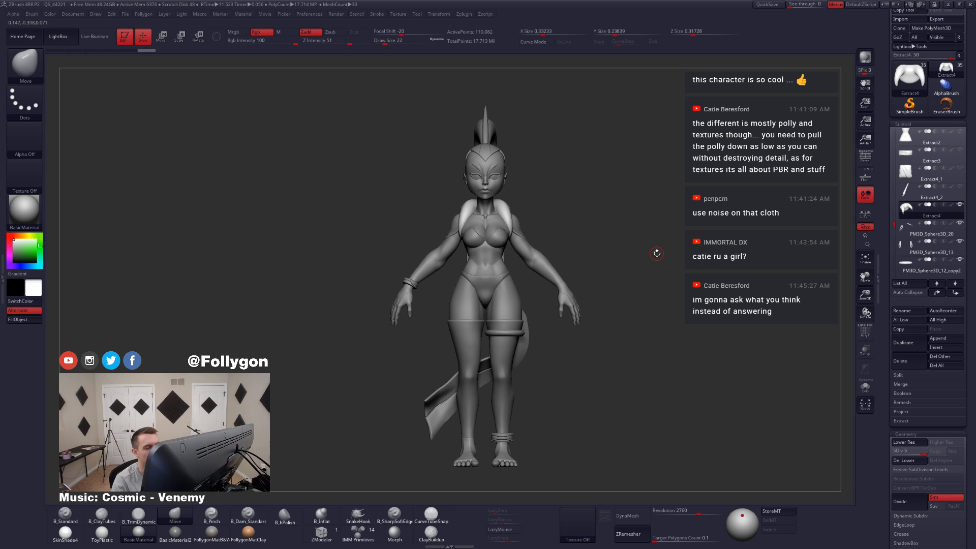
Step: Select the pointed hand guard below the wristband, isolate it and examine its wireframe
{"action": "left_click", "coordinate": [406, 288], "text": "alt"}
{"action": "right_click_drag", "start_coordinate": [402, 289], "coordinate": [524, 367], "text": "ctrl"}
{"action": "right_click_drag", "start_coordinate": [433, 330], "coordinate": [603, 277], "text": "alt"}
{"action": "right_click_drag", "start_coordinate": [598, 244], "coordinate": [612, 285], "text": "ctrl"}
{"action": "key", "text": "shift+f"}
{"action": "key", "text": "shift+f"}
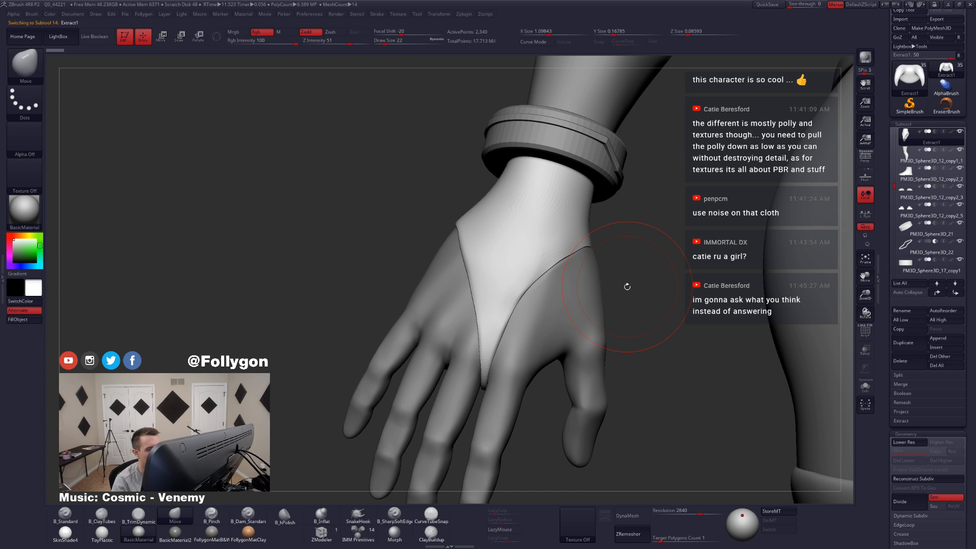
{"action": "key", "text": "alt+s"}
{"action": "mouse_move", "coordinate": [539, 291]}
{"action": "right_mouse_down"}
{"action": "mouse_move", "coordinate": [548, 272]}
{"action": "mouse_move", "coordinate": [555, 301]}
{"action": "mouse_move", "coordinate": [519, 330]}
{"action": "right_mouse_up"}
{"action": "key", "text": "space"}
{"action": "key", "text": "shift+f"}
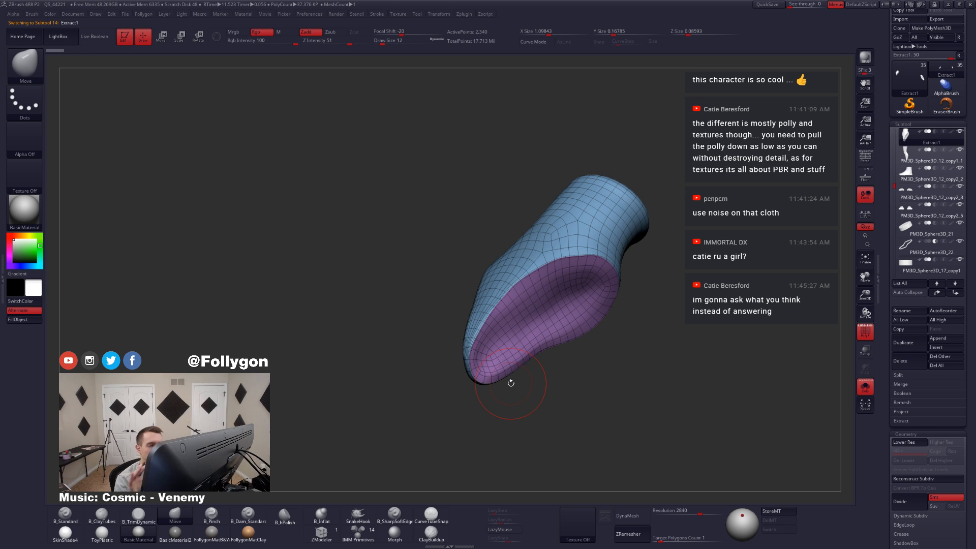
{"action": "key", "text": "shift+f"}
Step: Adjust the hand guard's edges against the hand with the Move brush, reducing the draw size to 11
{"action": "key", "text": "s"}
{"action": "left_click_drag", "start_coordinate": [497, 321], "coordinate": [504, 320]}
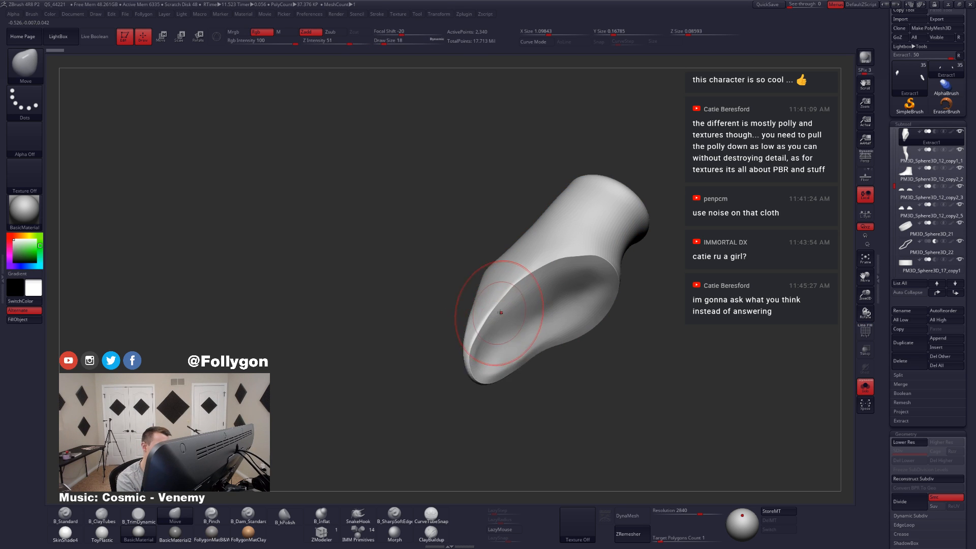
{"action": "key", "text": "alt+s"}
{"action": "mouse_move", "coordinate": [498, 311]}
{"action": "right_mouse_down"}
{"action": "mouse_move", "coordinate": [525, 322]}
{"action": "mouse_move", "coordinate": [530, 297]}
{"action": "right_mouse_up"}
{"action": "key", "text": "s"}
{"action": "mouse_move", "coordinate": [528, 296]}
{"action": "left_mouse_down"}
{"action": "mouse_move", "coordinate": [518, 295]}
{"action": "mouse_move", "coordinate": [522, 286]}
{"action": "left_mouse_up"}
{"action": "key", "text": "s"}
{"action": "mouse_move", "coordinate": [535, 297]}
{"action": "right_mouse_down", "text": "alt"}
{"action": "mouse_move", "coordinate": [530, 331]}
{"action": "mouse_move", "coordinate": [572, 280]}
{"action": "right_mouse_up", "text": "alt"}
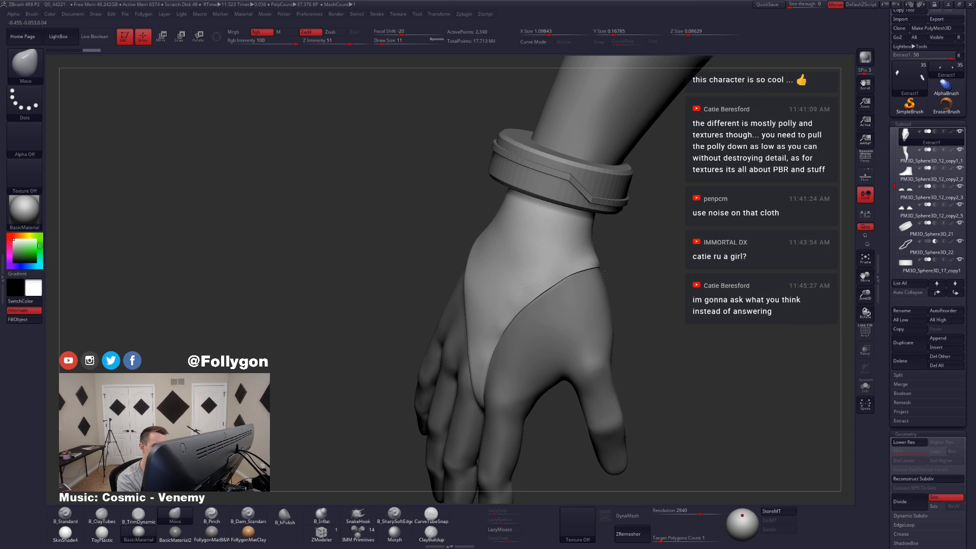
Step: Adjust and smooth the hand guard's edge where it wraps around the wrist towards the palm
{"action": "left_click_drag", "start_coordinate": [605, 274], "coordinate": [606, 274]}
{"action": "right_click_drag", "start_coordinate": [606, 280], "coordinate": [513, 286]}
{"action": "key", "text": "shift"}
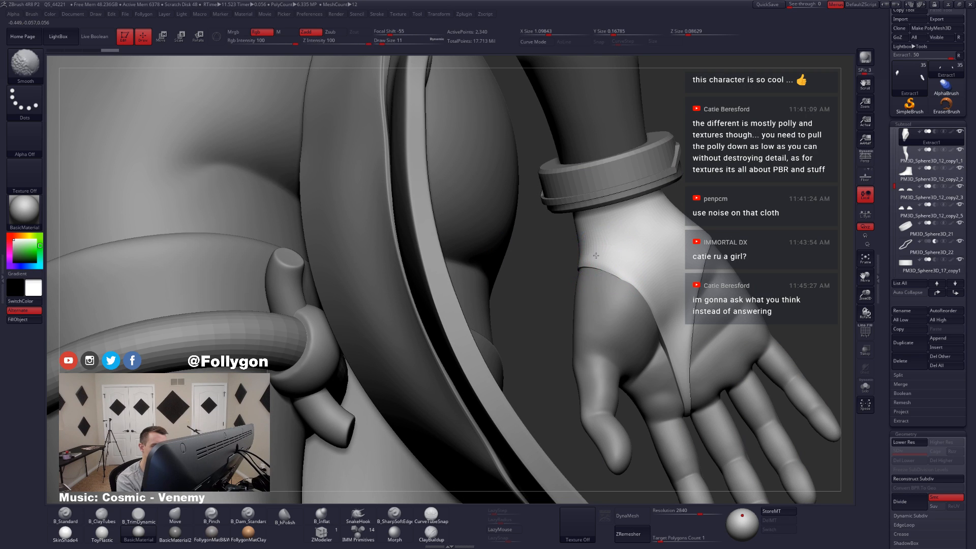
{"action": "key", "text": "alt+s"}
{"action": "mouse_move", "coordinate": [608, 269]}
{"action": "right_mouse_down"}
{"action": "mouse_move", "coordinate": [614, 263]}
{"action": "mouse_move", "coordinate": [592, 255]}
{"action": "mouse_move", "coordinate": [585, 270]}
{"action": "mouse_move", "coordinate": [630, 300]}
{"action": "mouse_move", "coordinate": [583, 340]}
{"action": "mouse_move", "coordinate": [592, 293]}
{"action": "right_mouse_up"}
{"action": "key", "text": "shift+f"}
{"action": "key", "text": "alt+s"}
{"action": "key", "text": "shift+f"}
Step: Set the draw size to 18 and nudge the hand guard's edge across the back of the hand with the Move brush
{"action": "key", "text": "space"}
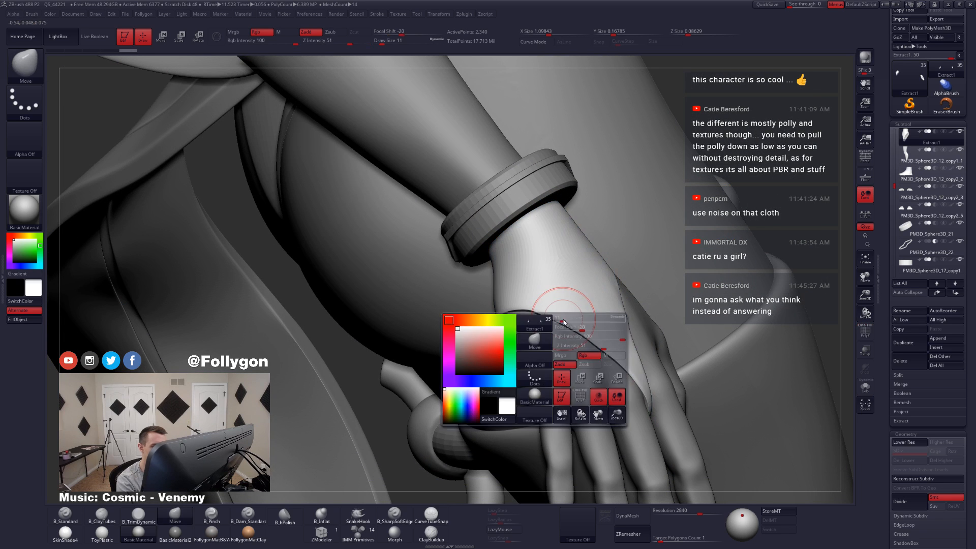
{"action": "left_click_drag", "start_coordinate": [560, 323], "coordinate": [562, 324]}
{"action": "mouse_move", "coordinate": [563, 324]}
{"action": "right_mouse_down"}
{"action": "mouse_move", "coordinate": [549, 342]}
{"action": "mouse_move", "coordinate": [573, 329]}
{"action": "right_mouse_up"}
{"action": "key", "text": "space"}
{"action": "left_click_drag", "start_coordinate": [541, 327], "coordinate": [539, 325]}
{"action": "key", "text": "space"}
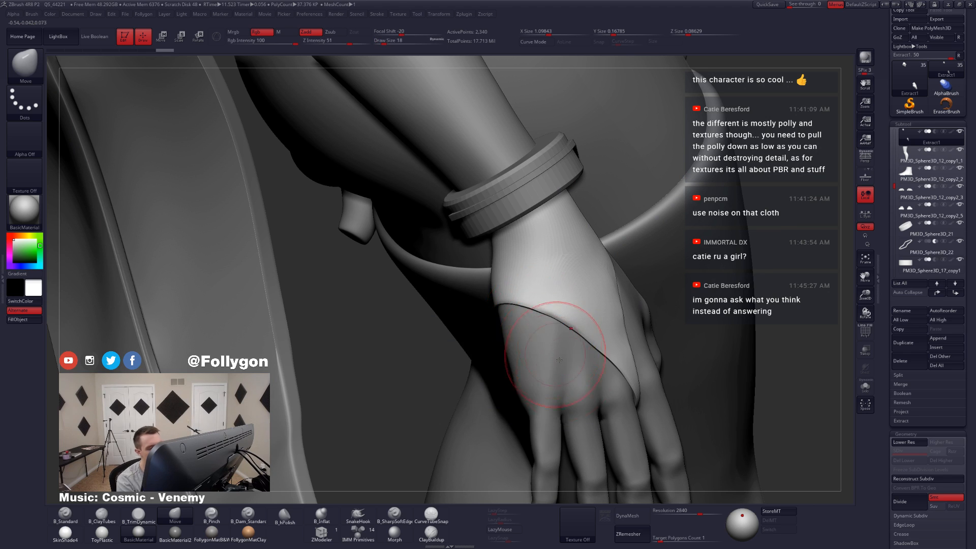
{"action": "mouse_move", "coordinate": [561, 350]}
{"action": "right_mouse_down"}
{"action": "mouse_move", "coordinate": [550, 366]}
{"action": "mouse_move", "coordinate": [592, 367]}
{"action": "mouse_move", "coordinate": [590, 351]}
{"action": "right_mouse_up"}
Step: Isolate the hand guard in wireframe, set ZModeler's edge action to Delete on EdgeLoop Complete, and delete an edge loop beside the opening
{"action": "key", "text": "shift+f"}
{"action": "key", "text": "alt+s"}
{"action": "right_click_drag", "start_coordinate": [642, 390], "coordinate": [533, 425]}
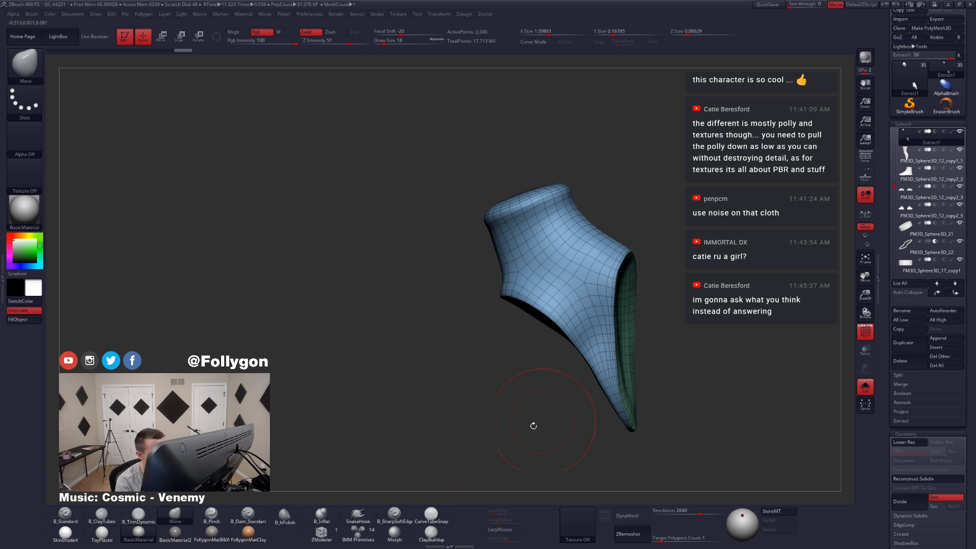
{"action": "left_click", "coordinate": [321, 533]}
{"action": "right_click_drag", "start_coordinate": [584, 313], "coordinate": [576, 343]}
{"action": "right_click_drag", "start_coordinate": [573, 378], "coordinate": [586, 351]}
{"action": "key", "text": "space"}
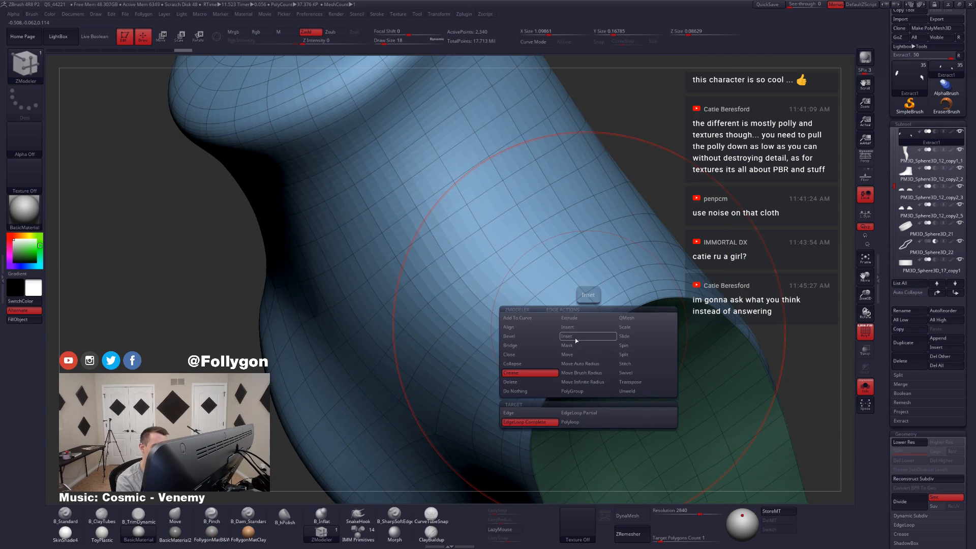
{"action": "left_click", "coordinate": [536, 384]}
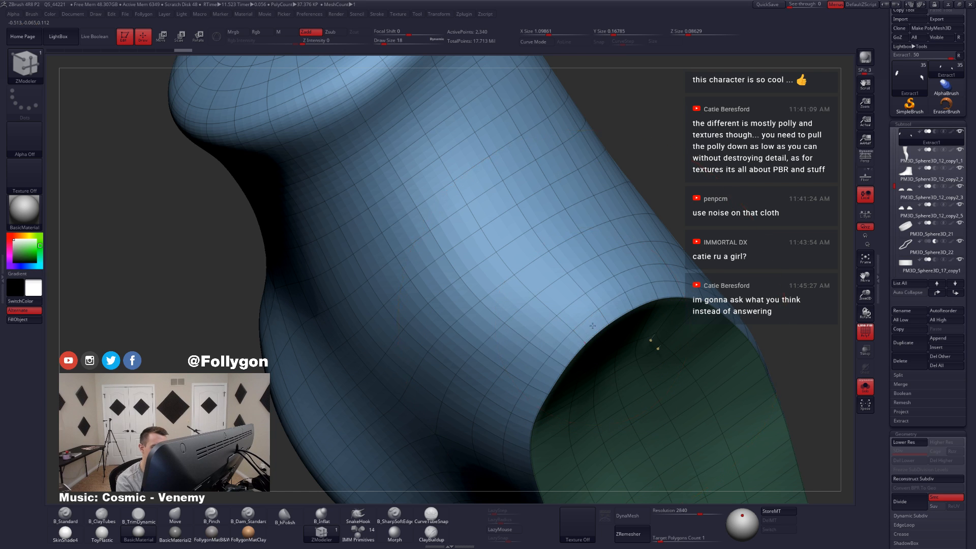
{"action": "mouse_move", "coordinate": [595, 353]}
{"action": "right_mouse_down", "text": "ctrl"}
{"action": "mouse_move", "coordinate": [590, 330]}
{"action": "mouse_move", "coordinate": [600, 421]}
{"action": "right_mouse_up", "text": "ctrl"}
{"action": "key", "text": "ctrl+shift+z"}
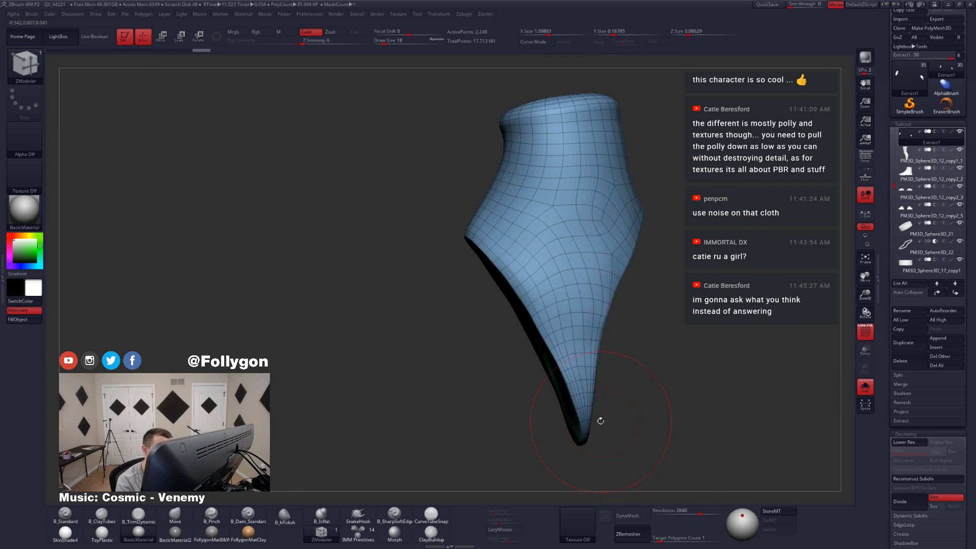
Step: Undo the stray edge-loop deletion across the hand guard's face and quick-save the project
{"action": "left_click", "coordinate": [551, 258]}
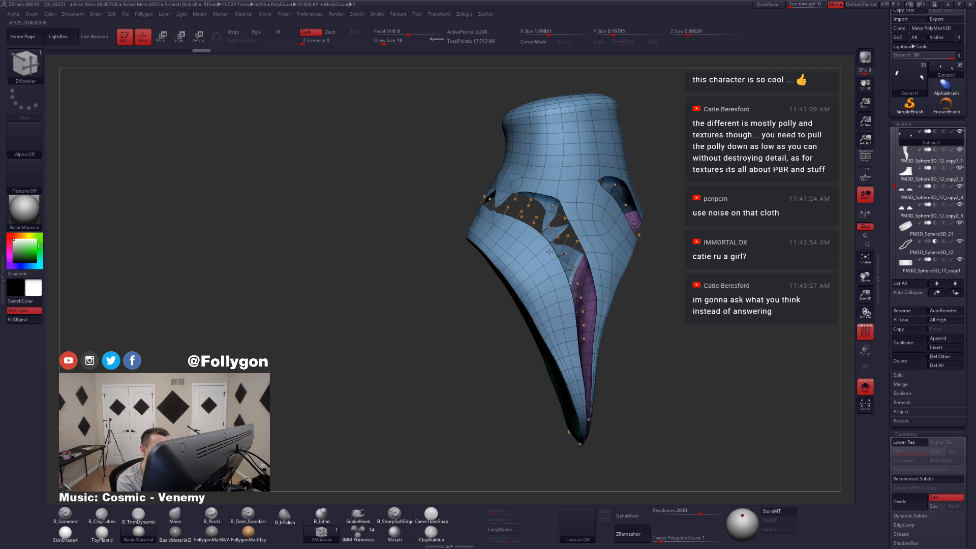
{"action": "key", "text": "ctrl+z"}
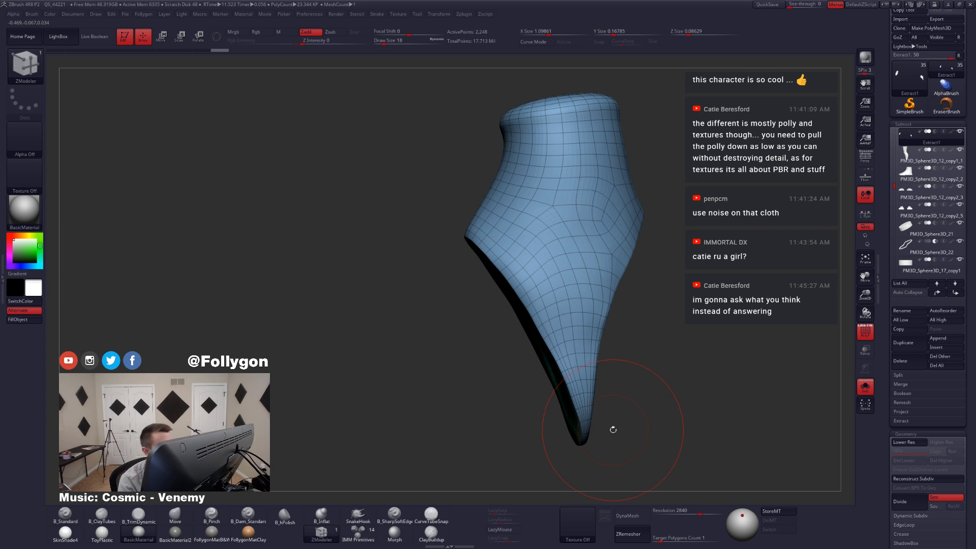
{"action": "left_click", "coordinate": [759, 5]}
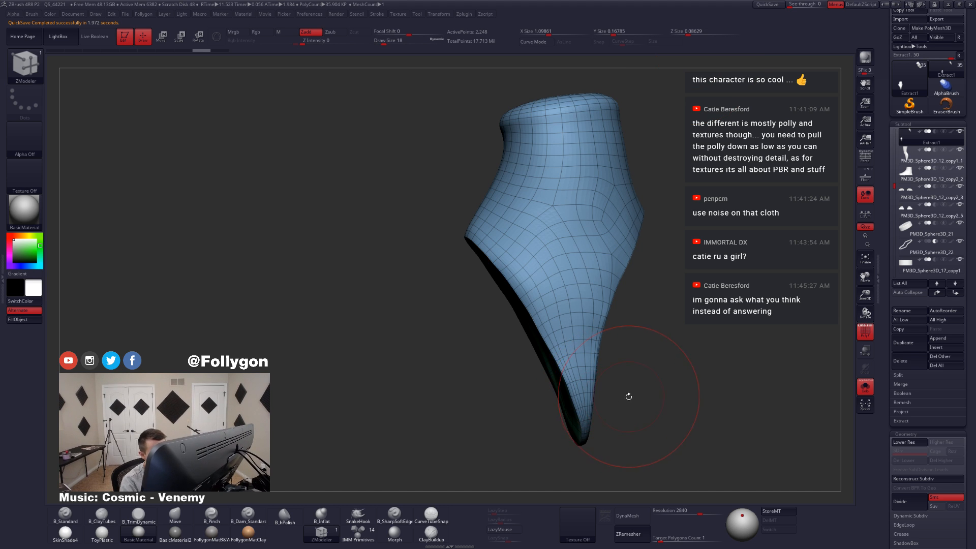
Step: Delete an edge loop near the guard's opposite edge with ZModeler, comparing the shape before and after
{"action": "right_click_drag", "start_coordinate": [629, 396], "coordinate": [574, 399]}
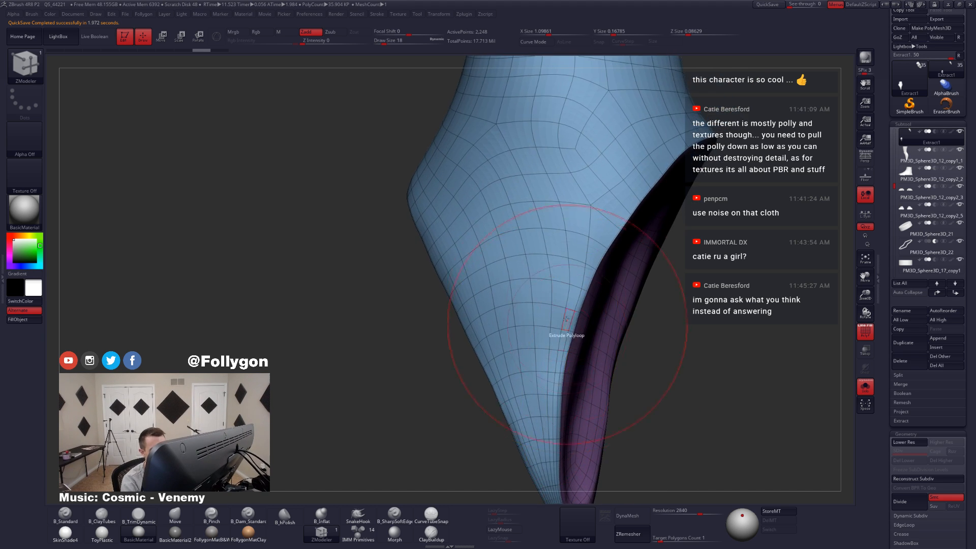
{"action": "right_click_drag", "start_coordinate": [452, 372], "coordinate": [478, 336]}
{"action": "left_click", "coordinate": [483, 372], "text": "alt"}
{"action": "right_click_drag", "start_coordinate": [478, 336], "coordinate": [565, 437]}
{"action": "key", "text": "ctrl+shift+z"}
{"action": "right_click_drag", "start_coordinate": [564, 437], "coordinate": [572, 413], "text": "alt"}
{"action": "key", "text": "ctrl+z"}
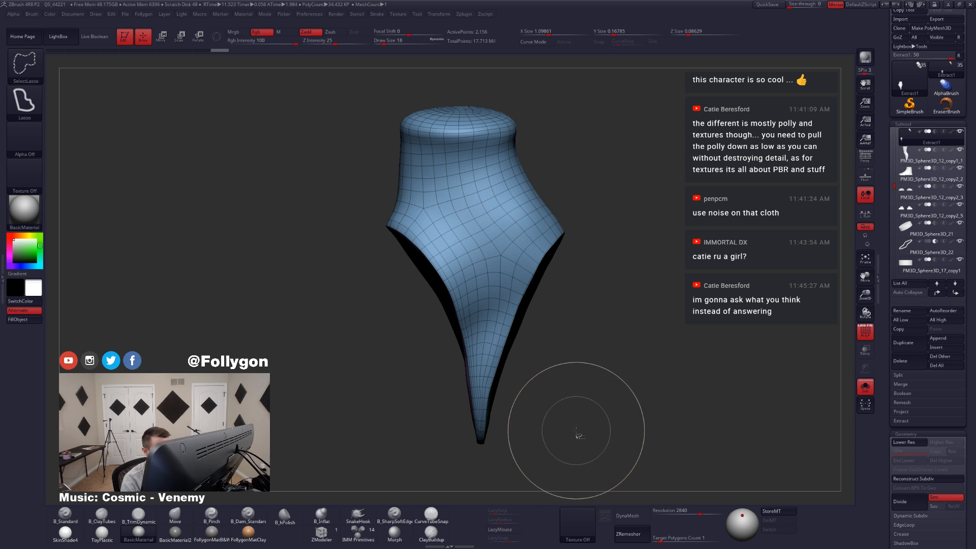
{"action": "key", "text": "ctrl+shift+z"}
{"action": "key", "text": "ctrl+z"}
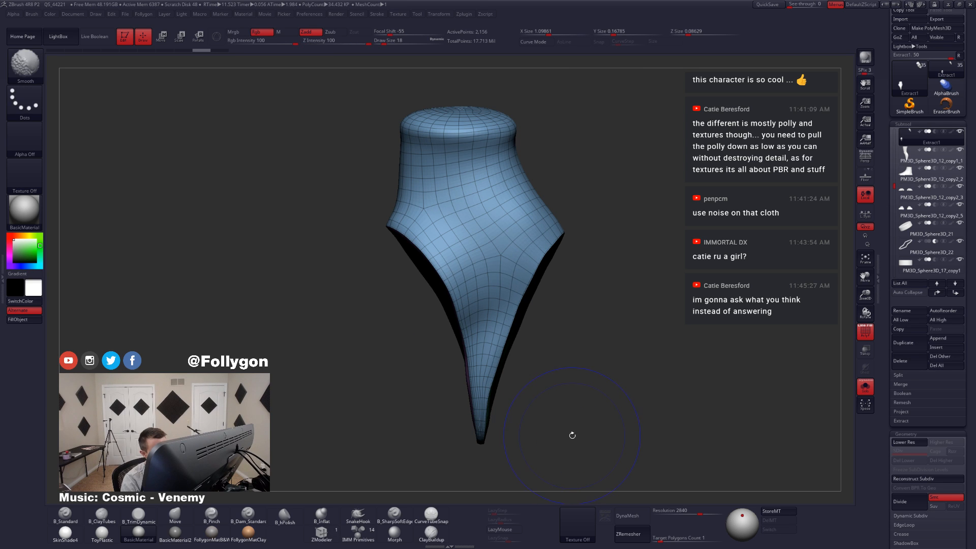
Step: Remesh the hand guard with ZRemesher, using KeepGroups and a target polygon count of 0.57514
{"action": "right_click_drag", "start_coordinate": [538, 351], "coordinate": [461, 342]}
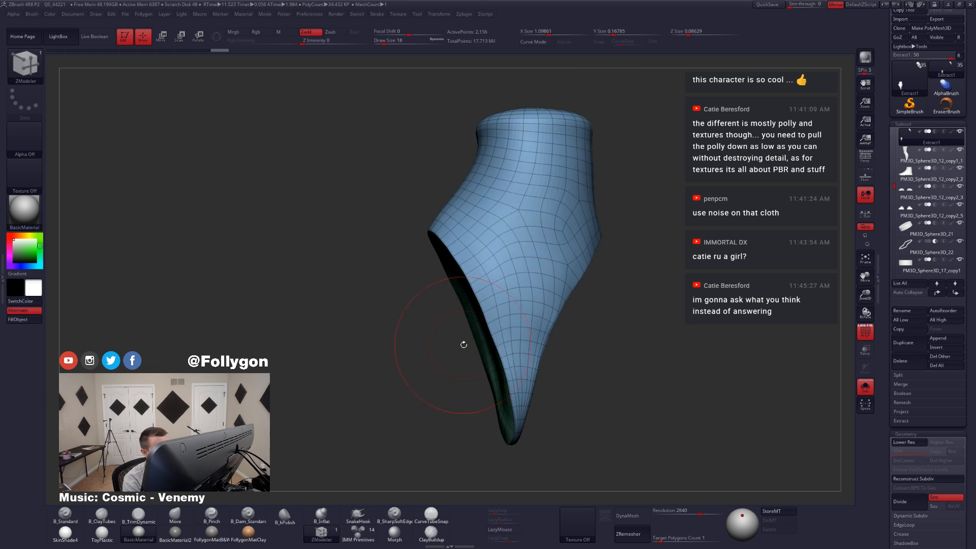
{"action": "key", "text": "shift+f"}
{"action": "right_click_drag", "start_coordinate": [530, 355], "coordinate": [605, 364]}
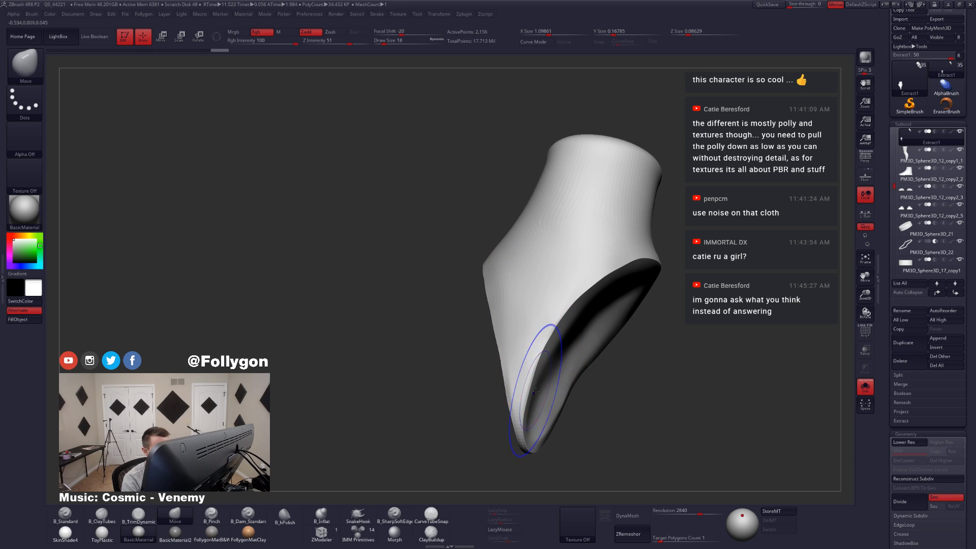
{"action": "key", "text": "shift+f"}
{"action": "mouse_move", "coordinate": [538, 354]}
{"action": "right_mouse_down"}
{"action": "mouse_move", "coordinate": [527, 376]}
{"action": "mouse_move", "coordinate": [510, 378]}
{"action": "right_mouse_up"}
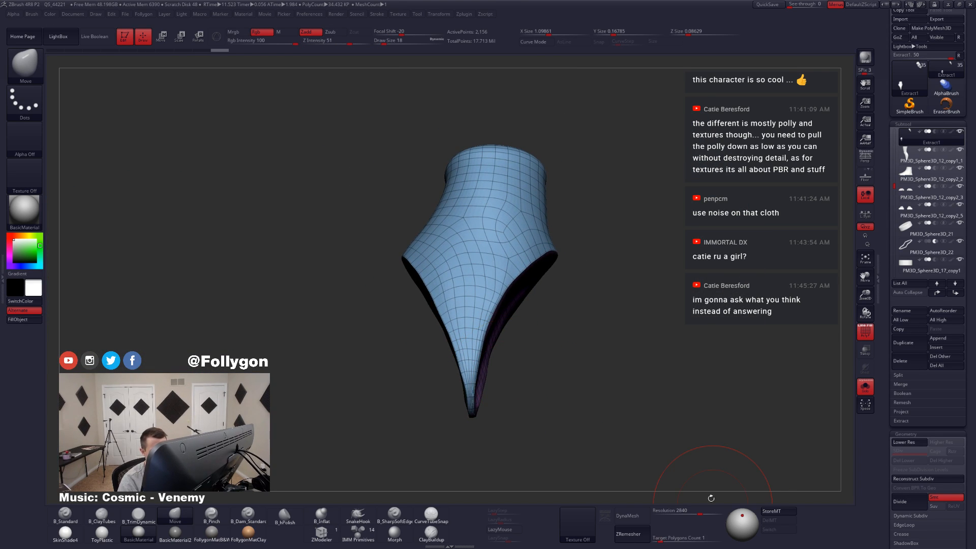
{"action": "scroll", "coordinate": [895, 447], "scroll_direction": "down", "scroll_amount": 5}
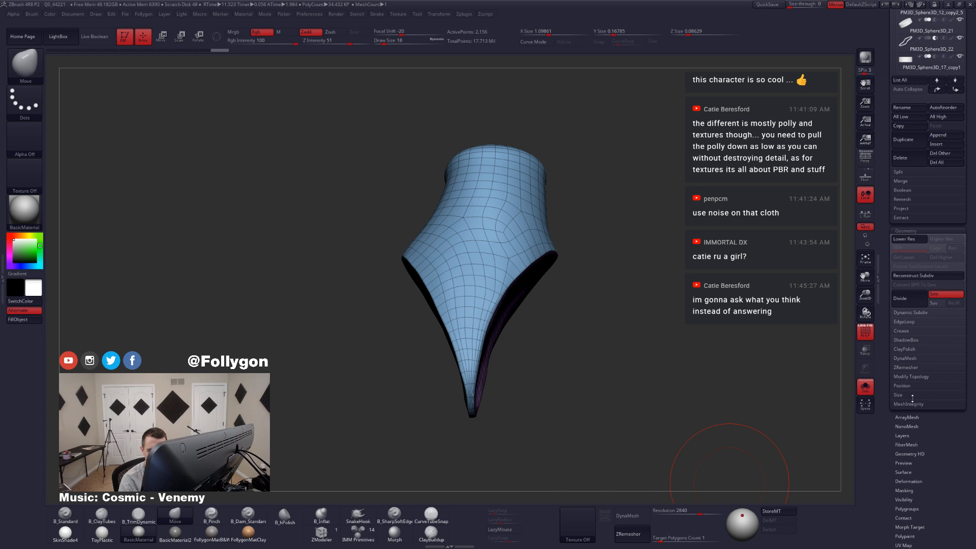
{"action": "left_click", "coordinate": [927, 369]}
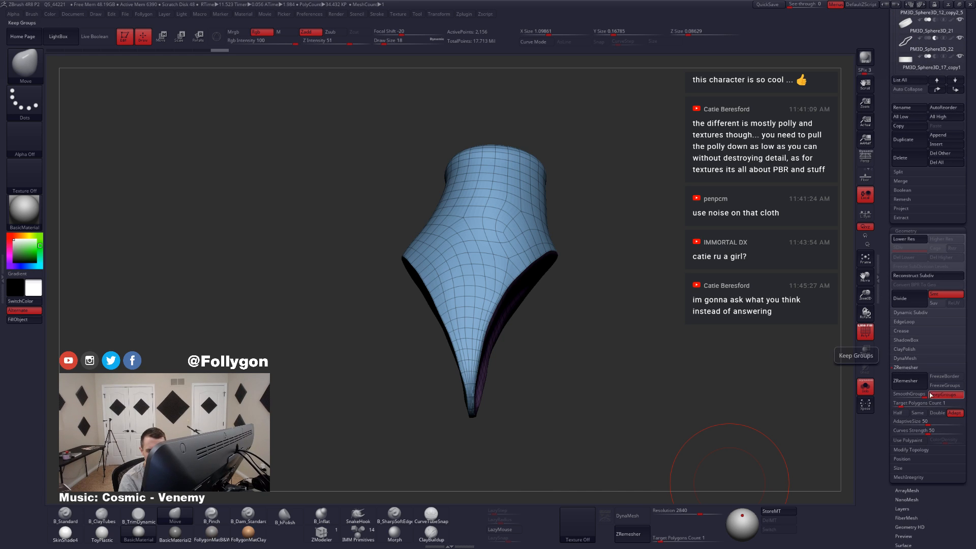
{"action": "left_click_drag", "start_coordinate": [903, 403], "coordinate": [898, 402]}
{"action": "left_click", "coordinate": [912, 388]}
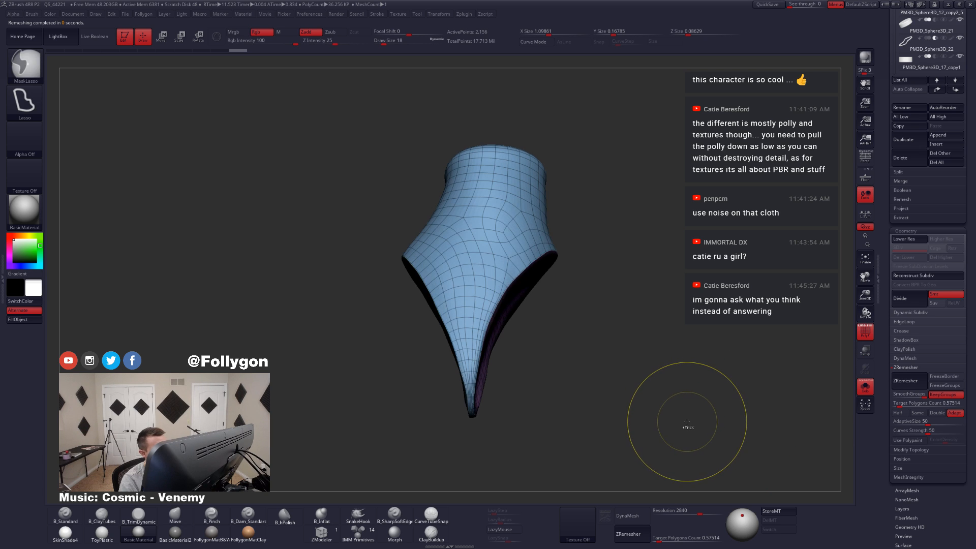
Step: Compare the remeshed hand guard against the hand, inspect both openings, and undo the remesh
{"action": "left_click_drag", "start_coordinate": [505, 364], "coordinate": [494, 371]}
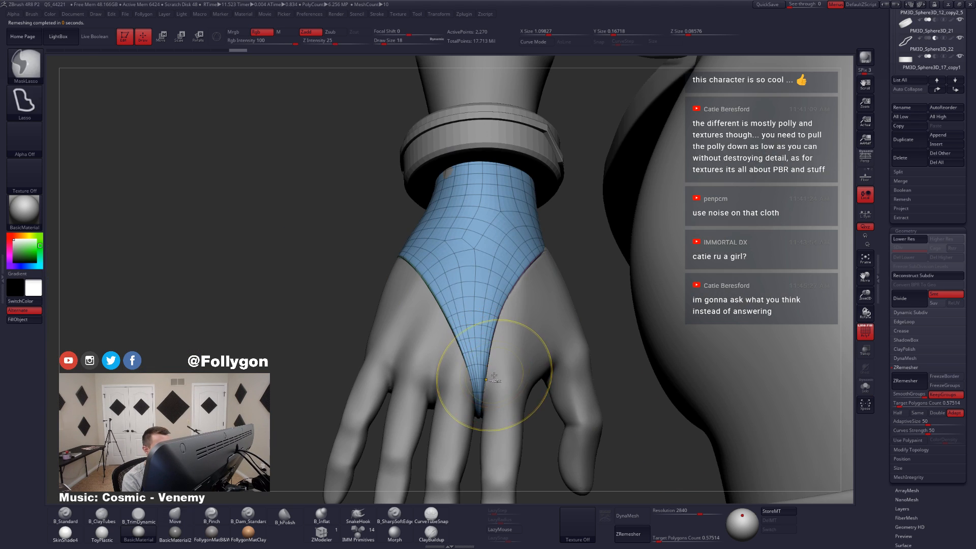
{"action": "key", "text": "ctrl+z"}
{"action": "key", "text": "ctrl+shift+z"}
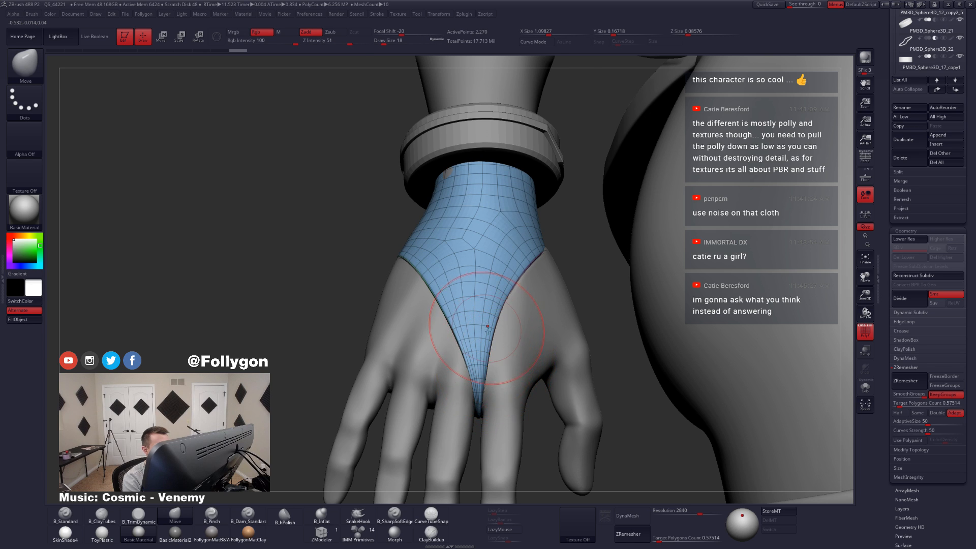
{"action": "key", "text": "alt+s"}
{"action": "left_click_drag", "start_coordinate": [524, 346], "coordinate": [496, 345]}
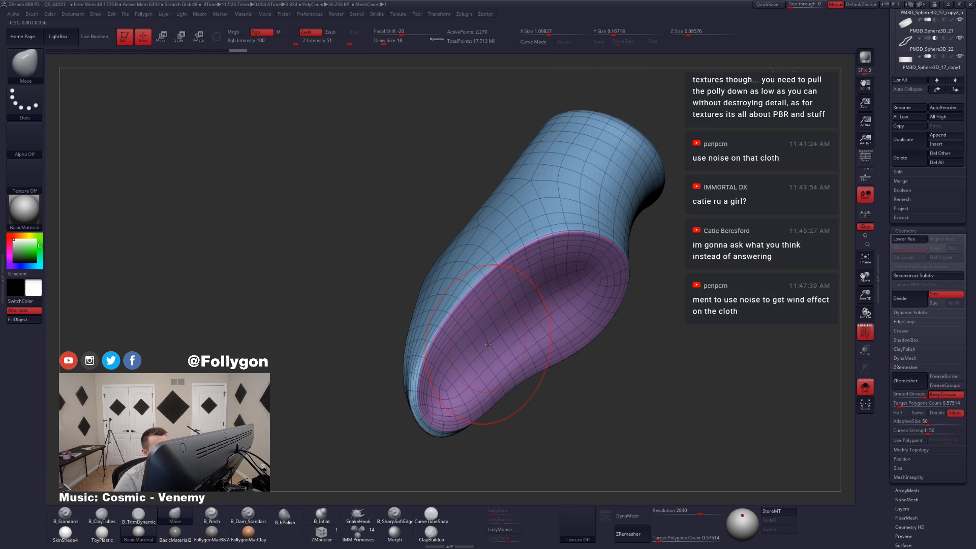
{"action": "mouse_move", "coordinate": [393, 368]}
{"action": "left_mouse_down"}
{"action": "mouse_move", "coordinate": [490, 371]}
{"action": "mouse_move", "coordinate": [461, 353]}
{"action": "left_mouse_up"}
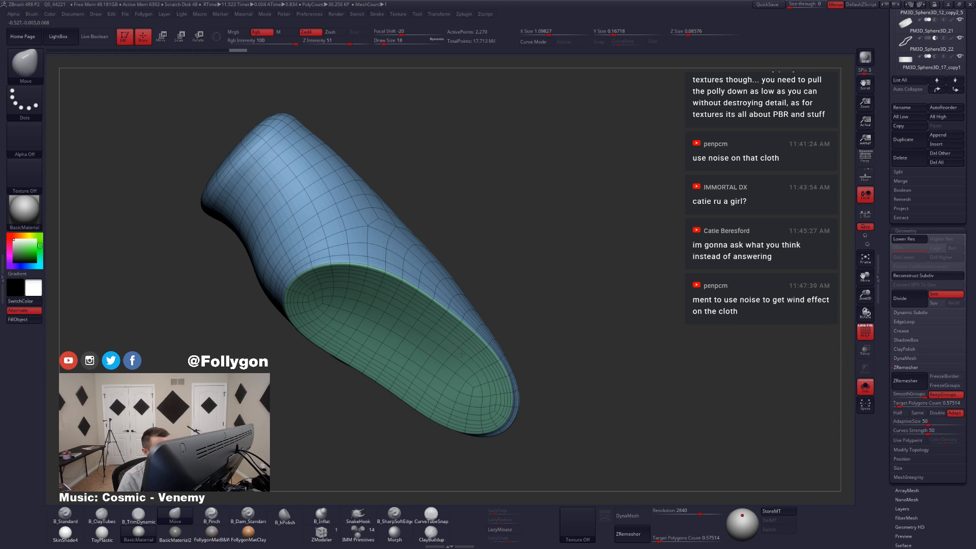
{"action": "mouse_move", "coordinate": [510, 421]}
{"action": "left_mouse_down"}
{"action": "mouse_move", "coordinate": [472, 400]}
{"action": "mouse_move", "coordinate": [509, 410]}
{"action": "left_mouse_up"}
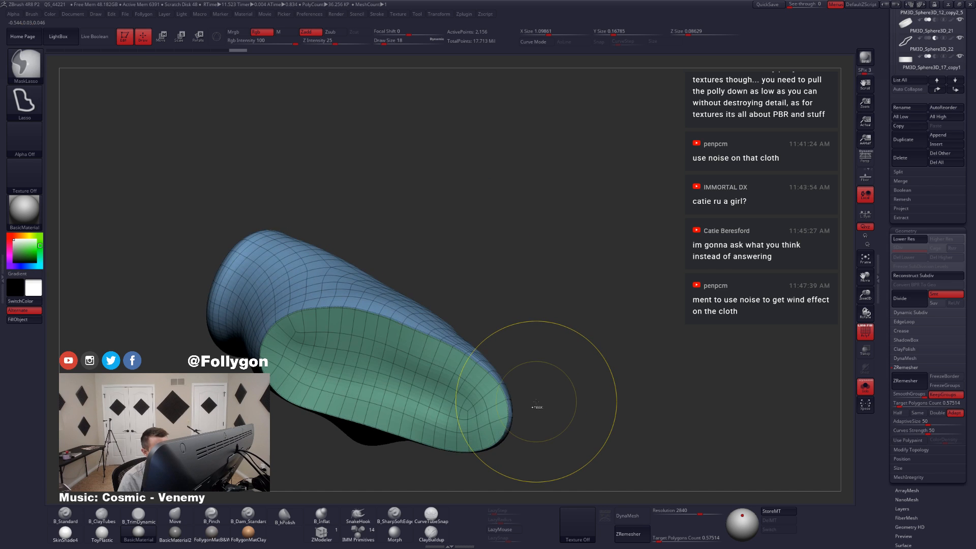
{"action": "key", "text": "ctrl+z"}
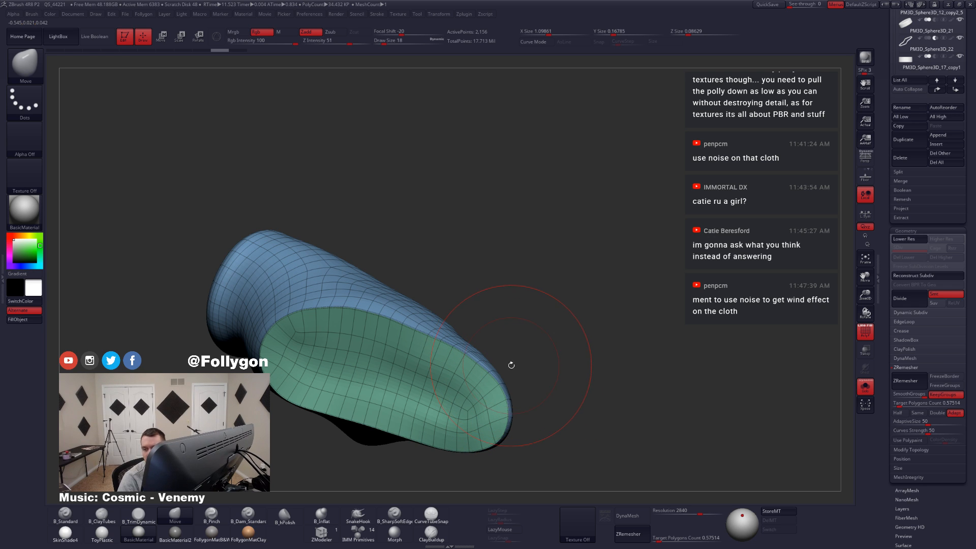
Step: Reduce the draw size to 4, check the guard's pointed tip and openings, and run ZRemesher on it again
{"action": "left_click_drag", "start_coordinate": [543, 336], "coordinate": [516, 363]}
{"action": "mouse_move", "coordinate": [502, 362]}
{"action": "right_mouse_down", "text": "alt"}
{"action": "mouse_move", "coordinate": [485, 373]}
{"action": "mouse_move", "coordinate": [513, 338]}
{"action": "right_mouse_up", "text": "alt"}
{"action": "key", "text": "space"}
{"action": "left_click_drag", "start_coordinate": [667, 356], "coordinate": [662, 358]}
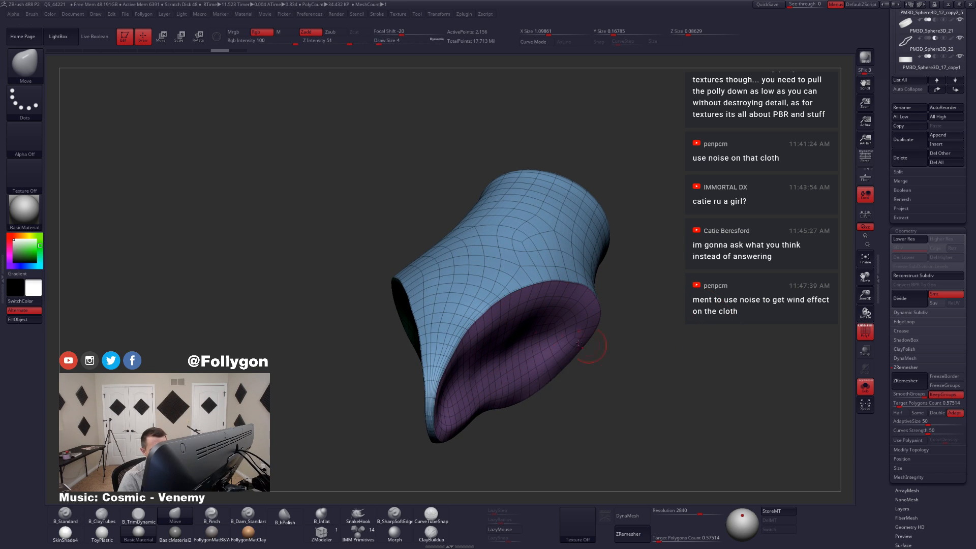
{"action": "mouse_move", "coordinate": [547, 333]}
{"action": "right_mouse_down"}
{"action": "mouse_move", "coordinate": [552, 231]}
{"action": "mouse_move", "coordinate": [551, 327]}
{"action": "right_mouse_up"}
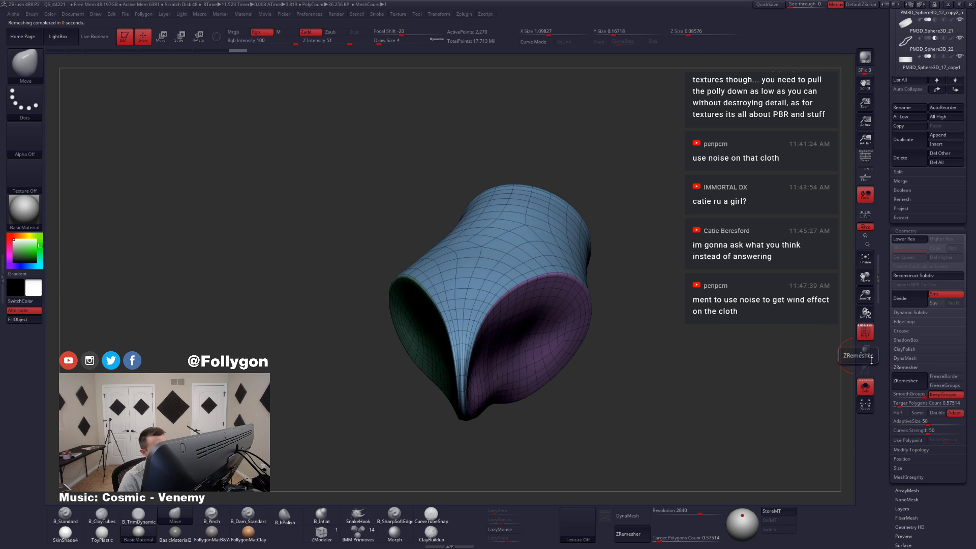
Step: Turn off the hand guard's subdivision preview and delete three edge loops inside the purple opening with ZModeler
{"action": "right_click_drag", "start_coordinate": [561, 312], "coordinate": [399, 499]}
{"action": "left_click", "coordinate": [326, 535]}
{"action": "key", "text": "shift+d"}
{"action": "mouse_move", "coordinate": [578, 342]}
{"action": "right_mouse_down"}
{"action": "mouse_move", "coordinate": [539, 305]}
{"action": "mouse_move", "coordinate": [528, 322]}
{"action": "right_mouse_up"}
{"action": "key", "text": "shift+f"}
{"action": "right_click_drag", "start_coordinate": [410, 234], "coordinate": [457, 248]}
{"action": "key", "text": "shift+f"}
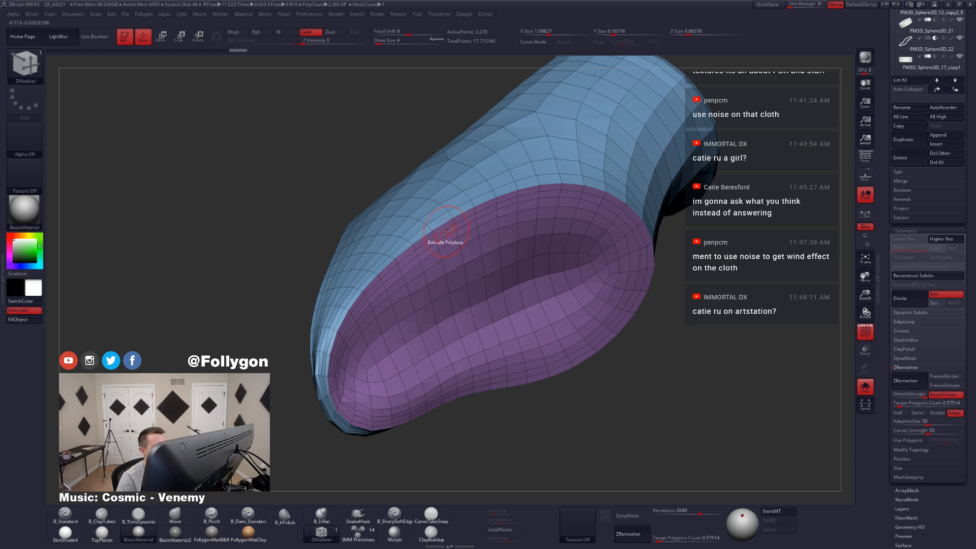
{"action": "key", "text": "space"}
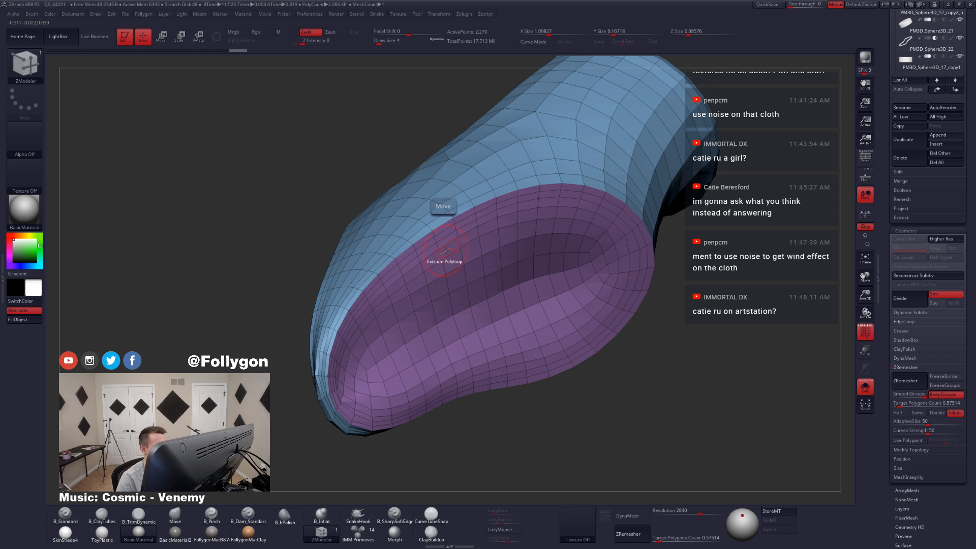
{"action": "left_click", "coordinate": [444, 232]}
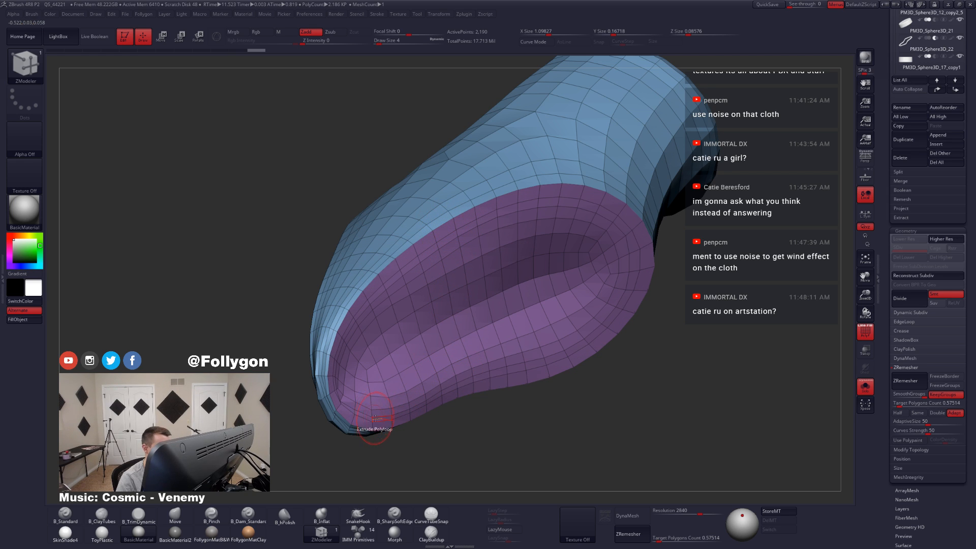
{"action": "right_click_drag", "start_coordinate": [367, 413], "coordinate": [336, 407]}
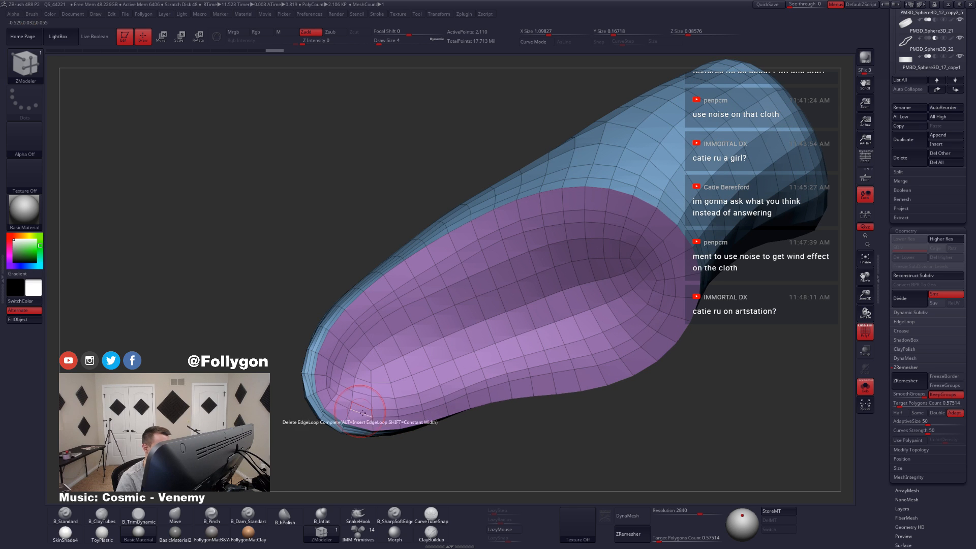
{"action": "left_click", "coordinate": [364, 413]}
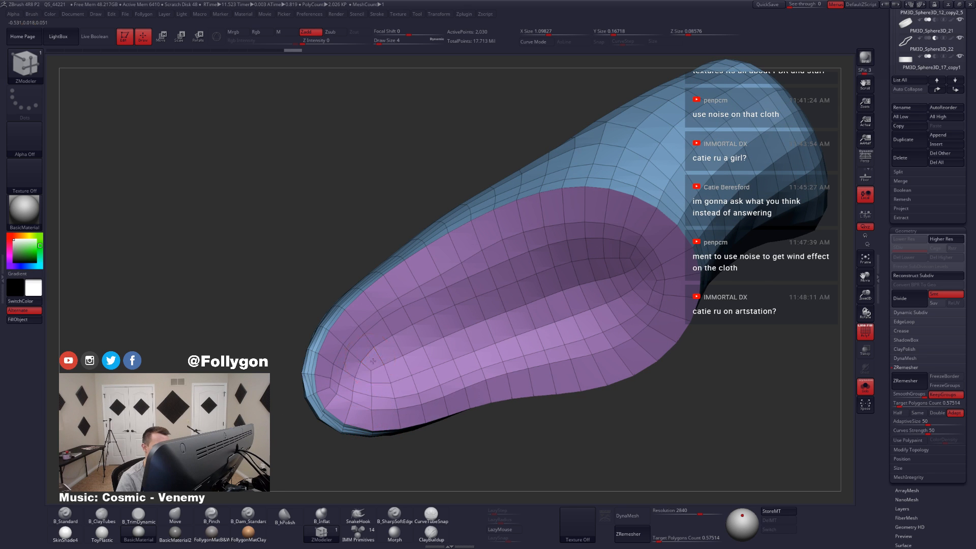
Step: Delete the extra edge loops inside the green opening and preview the guard with subdivision
{"action": "right_click_drag", "start_coordinate": [375, 364], "coordinate": [473, 346]}
{"action": "right_click_drag", "start_coordinate": [376, 326], "coordinate": [433, 331], "text": "alt"}
{"action": "left_click", "coordinate": [404, 320]}
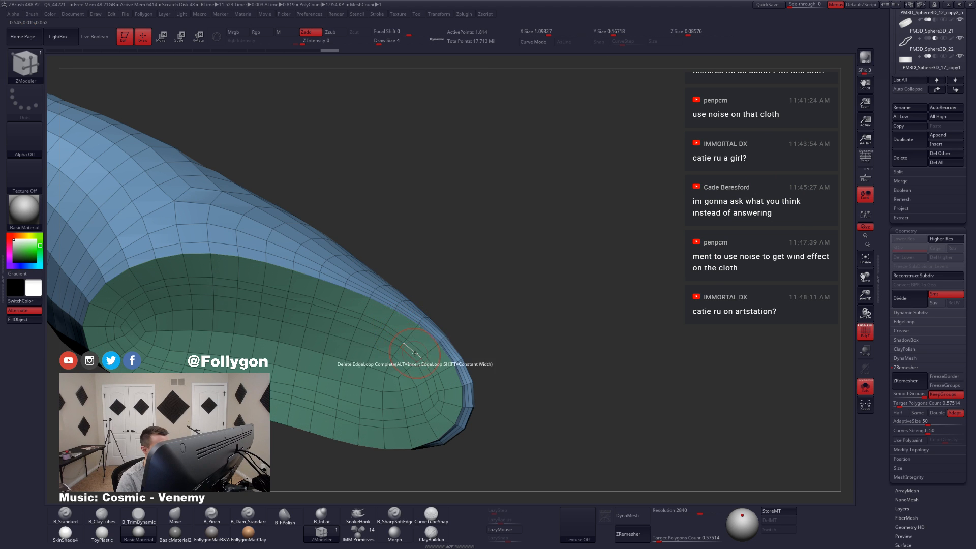
{"action": "mouse_move", "coordinate": [408, 346]}
{"action": "right_mouse_down", "text": "ctrl"}
{"action": "mouse_move", "coordinate": [370, 319]}
{"action": "mouse_move", "coordinate": [333, 333]}
{"action": "mouse_move", "coordinate": [408, 355]}
{"action": "mouse_move", "coordinate": [421, 389]}
{"action": "right_mouse_up", "text": "ctrl"}
{"action": "key", "text": "d"}
{"action": "key", "text": "shift+d"}
Step: Delete further edge loops from the hand guard and check its surface with and without subdivision and wireframe
{"action": "mouse_move", "coordinate": [453, 277]}
{"action": "right_mouse_down", "text": "ctrl"}
{"action": "mouse_move", "coordinate": [456, 297]}
{"action": "mouse_move", "coordinate": [420, 275]}
{"action": "mouse_move", "coordinate": [367, 270]}
{"action": "mouse_move", "coordinate": [414, 277]}
{"action": "mouse_move", "coordinate": [417, 332]}
{"action": "mouse_move", "coordinate": [367, 280]}
{"action": "mouse_move", "coordinate": [418, 288]}
{"action": "right_mouse_up", "text": "ctrl"}
{"action": "left_click", "coordinate": [420, 278]}
{"action": "left_click", "coordinate": [340, 264]}
{"action": "key", "text": "ctrl+shift"}
{"action": "key", "text": "shift+f"}
{"action": "key", "text": "d"}
{"action": "key", "text": "shift+d"}
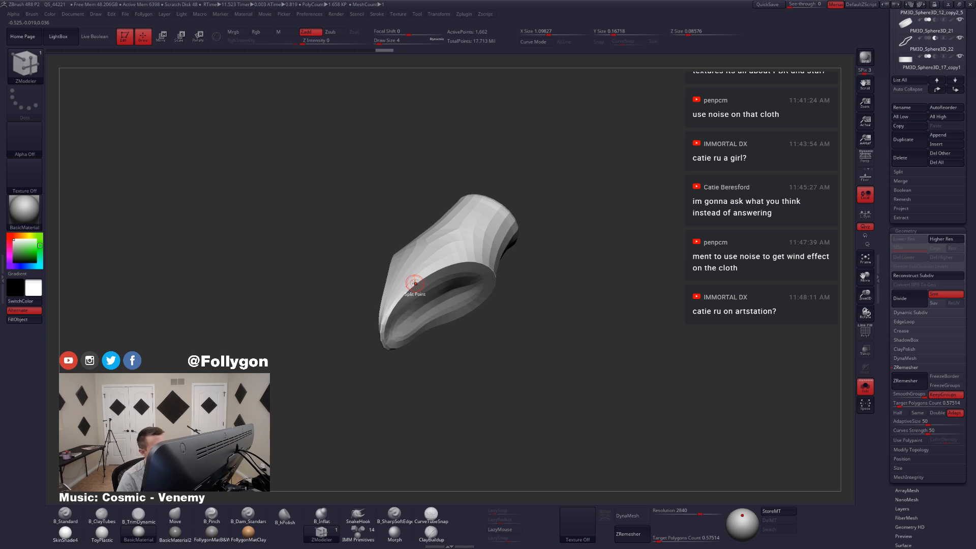
{"action": "right_click_drag", "start_coordinate": [415, 284], "coordinate": [442, 311], "text": "ctrl"}
{"action": "key", "text": "shift+f"}
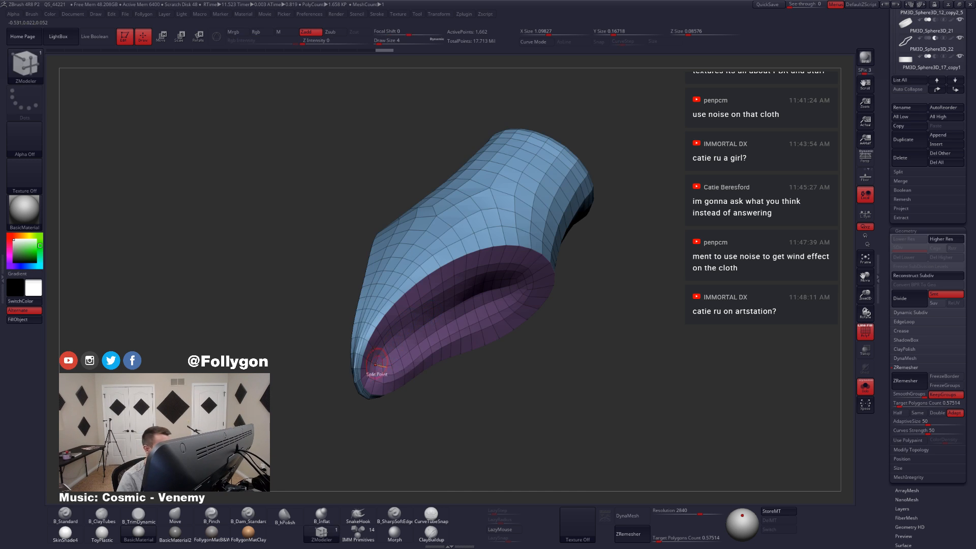
Step: Set ZModeler's edge action to Crease on complete edge loops and crease the borders of the guard's purple and green openings
{"action": "left_click_drag", "start_coordinate": [356, 402], "coordinate": [344, 414]}
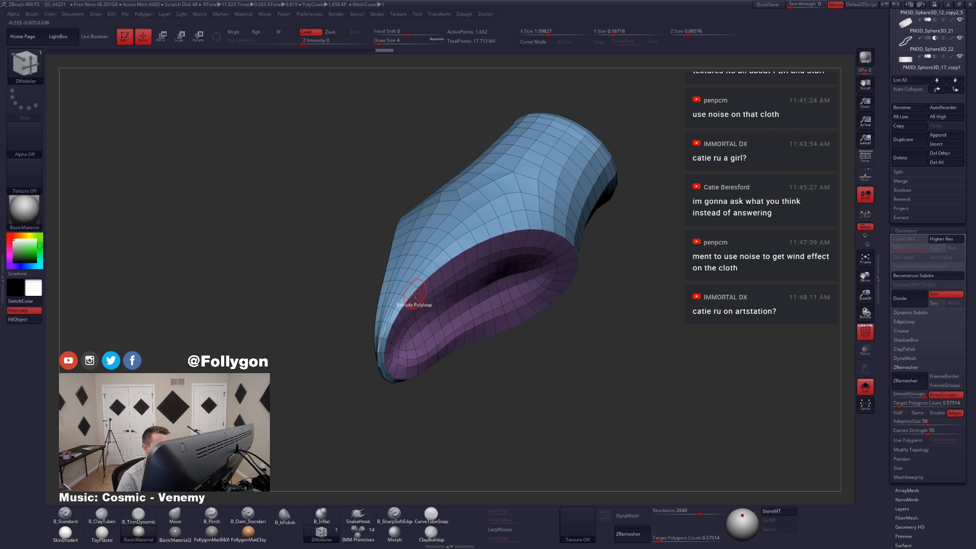
{"action": "right_click_drag", "start_coordinate": [414, 293], "coordinate": [425, 322], "text": "ctrl"}
{"action": "key", "text": "space"}
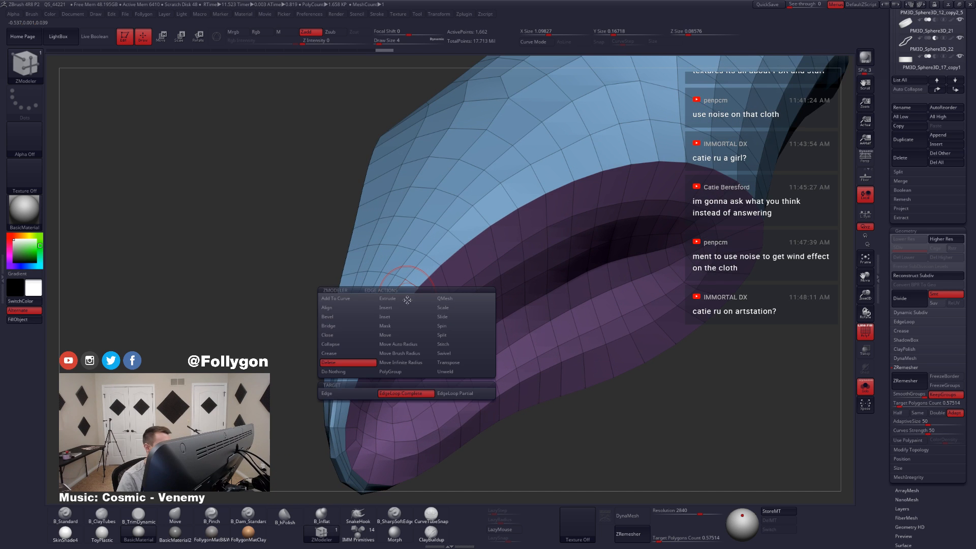
{"action": "left_click", "coordinate": [340, 355]}
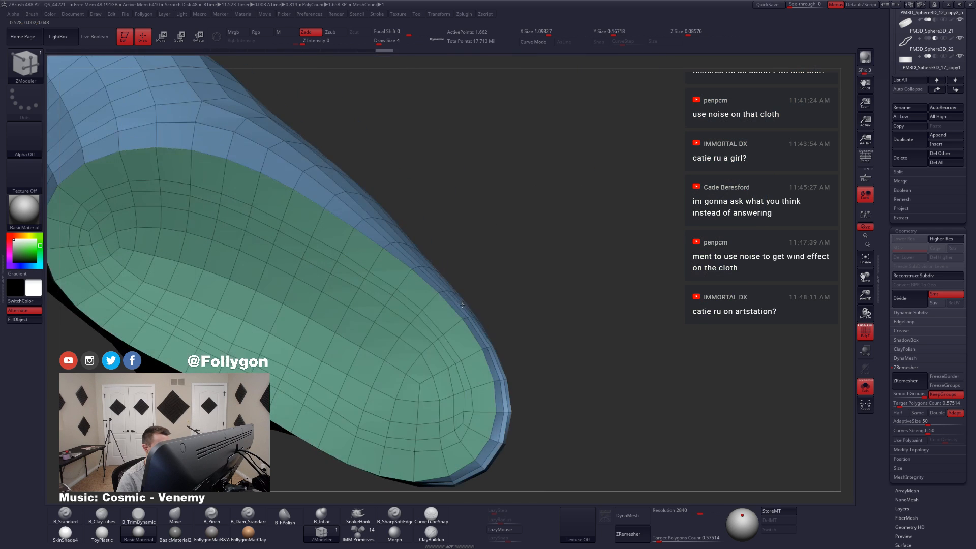
{"action": "right_click_drag", "start_coordinate": [408, 299], "coordinate": [441, 301]}
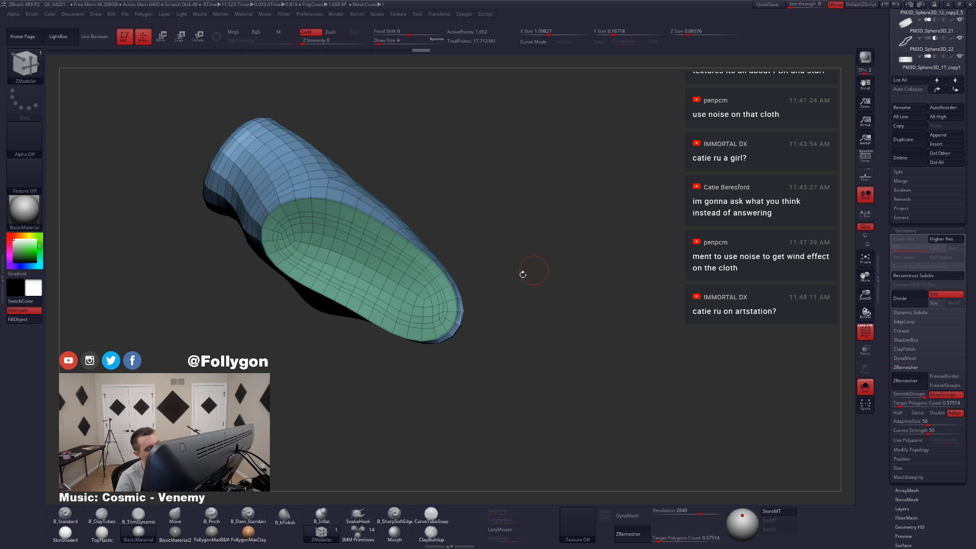
{"action": "right_click_drag", "start_coordinate": [522, 275], "coordinate": [565, 283]}
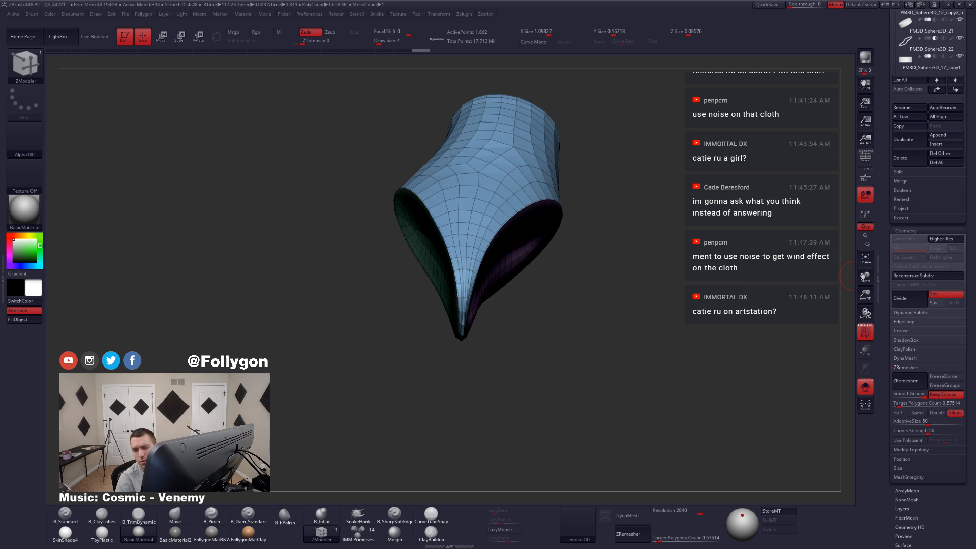
{"action": "right_click_drag", "start_coordinate": [731, 262], "coordinate": [737, 264]}
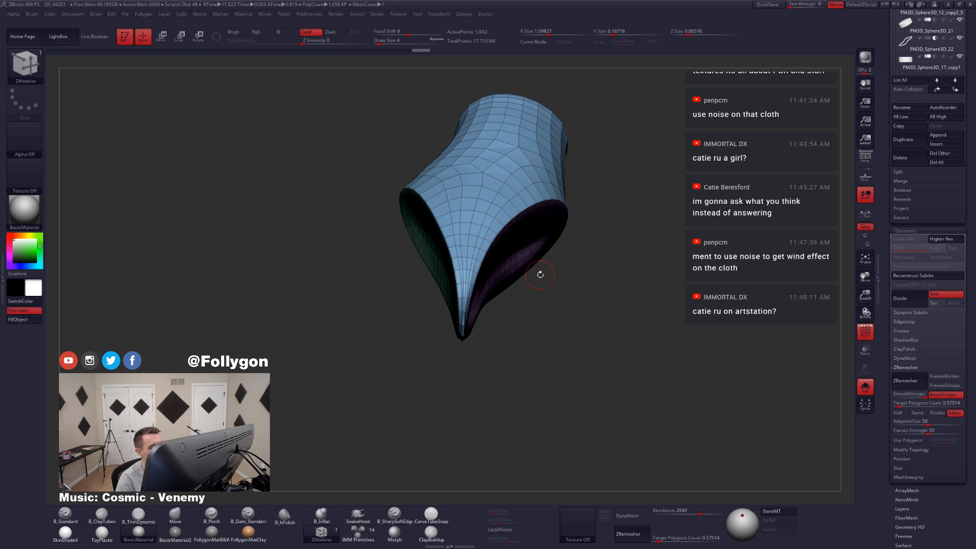
{"action": "right_click_drag", "start_coordinate": [506, 251], "coordinate": [559, 322], "text": "alt"}
Step: Reshape the hand guard's narrow pointed tip using the Move brush at draw size 8, with the wireframe hidden during the strokes
{"action": "key", "text": "w"}
{"action": "key", "text": "q"}
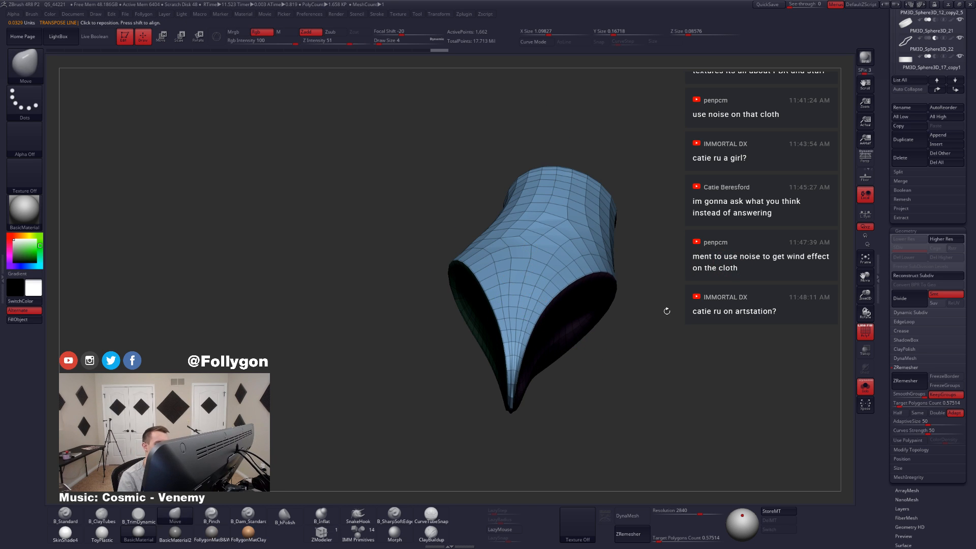
{"action": "key", "text": "shift+f"}
{"action": "key", "text": "space"}
{"action": "left_click_drag", "start_coordinate": [512, 370], "coordinate": [517, 376]}
{"action": "right_click_drag", "start_coordinate": [517, 378], "coordinate": [519, 377]}
{"action": "key", "text": "space"}
{"action": "mouse_move", "coordinate": [519, 374]}
{"action": "left_mouse_down"}
{"action": "mouse_move", "coordinate": [517, 366]}
{"action": "mouse_move", "coordinate": [515, 398]}
{"action": "left_mouse_up"}
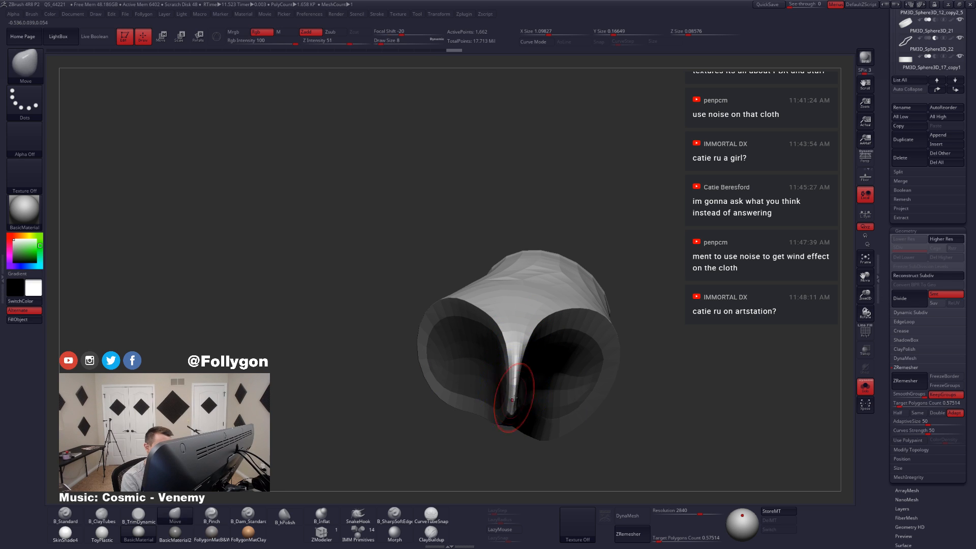
{"action": "right_click_drag", "start_coordinate": [518, 392], "coordinate": [540, 377]}
{"action": "left_click_drag", "start_coordinate": [514, 372], "coordinate": [510, 411], "text": "shift"}
{"action": "right_click_drag", "start_coordinate": [501, 422], "coordinate": [543, 393]}
{"action": "mouse_move", "coordinate": [581, 386]}
{"action": "left_mouse_down", "text": "shift"}
{"action": "mouse_move", "coordinate": [581, 404]}
{"action": "mouse_move", "coordinate": [579, 391]}
{"action": "left_mouse_up", "text": "shift"}
{"action": "key", "text": "shift+f"}
{"action": "right_click_drag", "start_coordinate": [588, 390], "coordinate": [506, 385]}
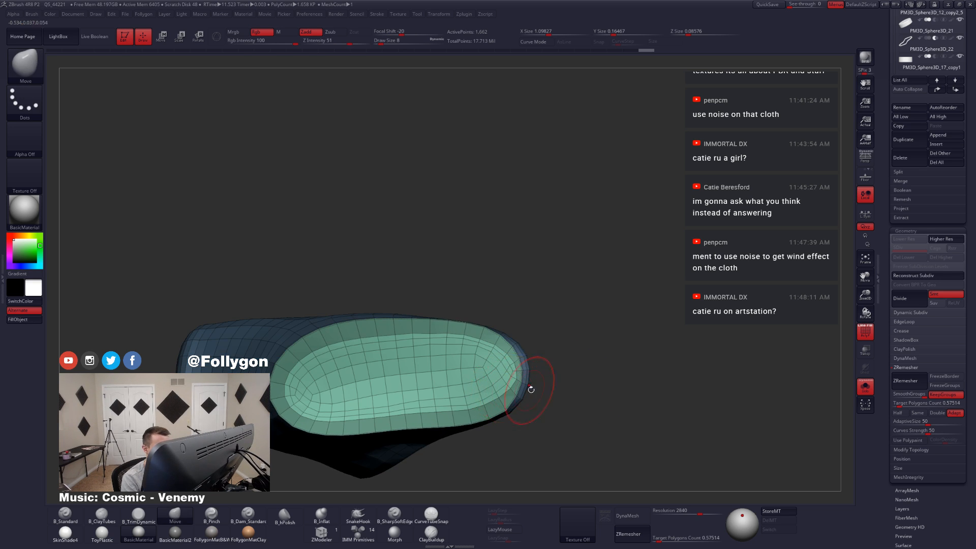
Step: Mask everything except the green opening's polygroup and move its end near the tip at draw size 9
{"action": "left_click_drag", "start_coordinate": [551, 391], "coordinate": [541, 395], "text": "ctrl"}
{"action": "key", "text": "w"}
{"action": "left_click", "coordinate": [501, 378], "text": "ctrl"}
{"action": "key", "text": "q"}
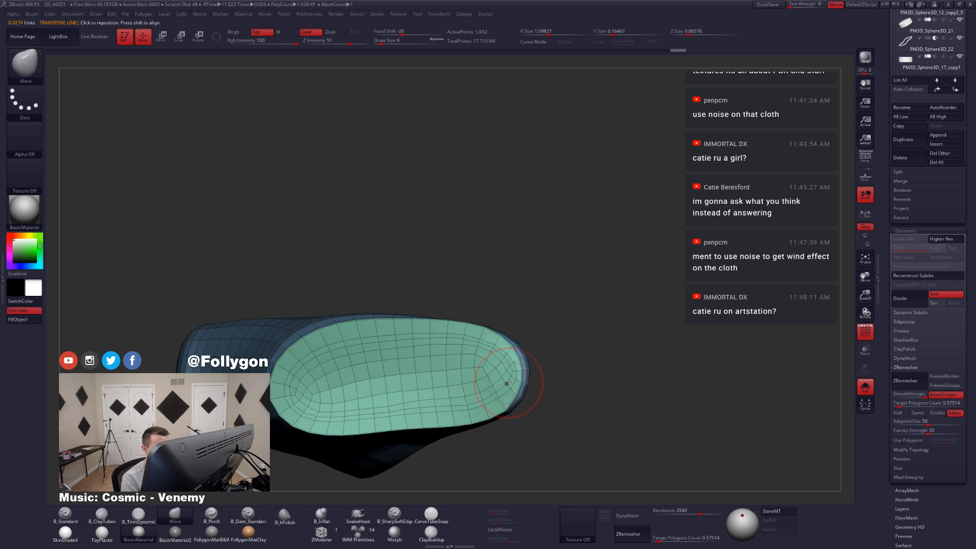
{"action": "right_click_drag", "start_coordinate": [507, 384], "coordinate": [514, 380]}
{"action": "key", "text": "s"}
{"action": "left_click", "coordinate": [512, 379]}
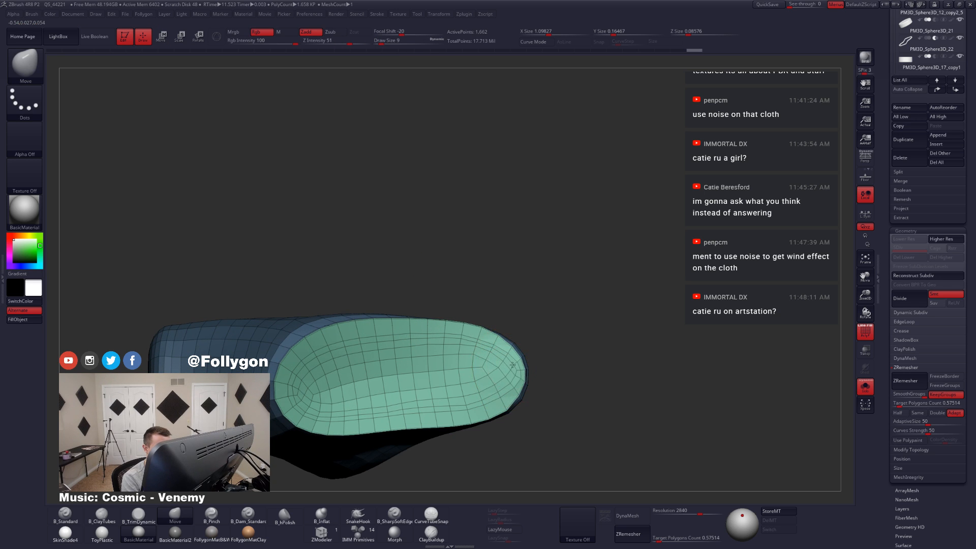
Step: Mask everything except the purple opening's polygroup and move its end near the tip at draw size 12
{"action": "right_click_drag", "start_coordinate": [514, 400], "coordinate": [453, 409]}
{"action": "key", "text": "w"}
{"action": "right_click_drag", "start_coordinate": [479, 374], "coordinate": [482, 367]}
{"action": "key", "text": "s"}
{"action": "left_click", "coordinate": [482, 370]}
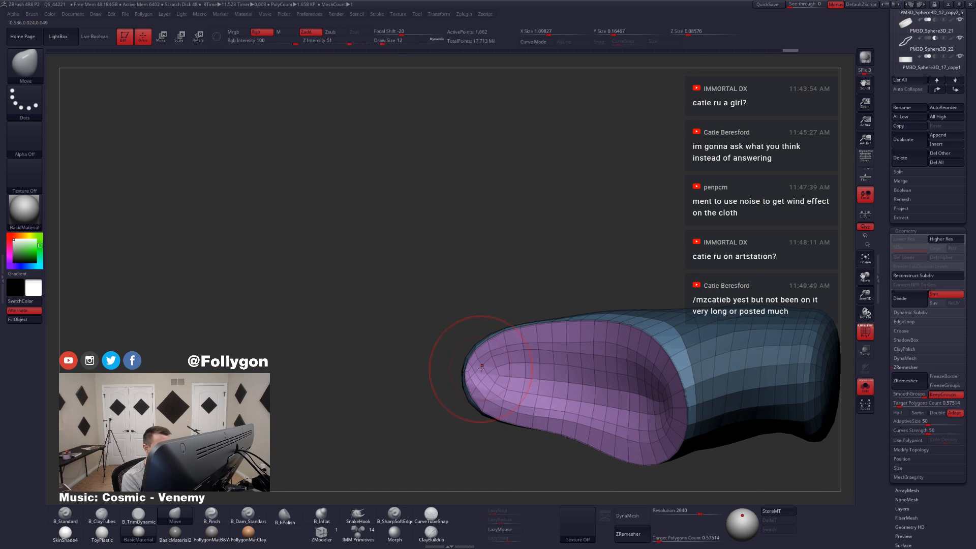
{"action": "left_click_drag", "start_coordinate": [485, 391], "coordinate": [485, 395]}
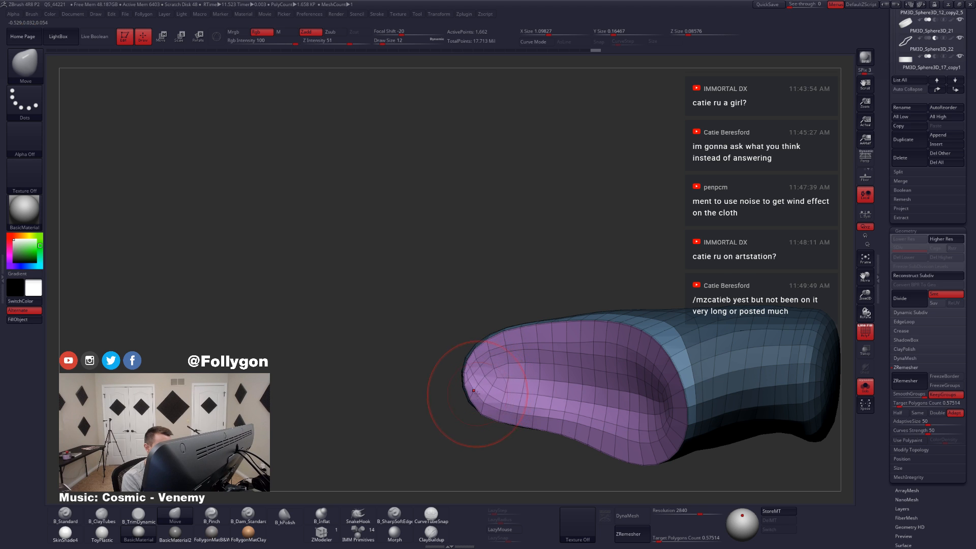
{"action": "right_click_drag", "start_coordinate": [476, 393], "coordinate": [530, 377]}
{"action": "left_click_drag", "start_coordinate": [532, 377], "coordinate": [541, 385], "text": "ctrl"}
Step: Mask everything except the blue outer surface and adjust the guard's tip at draw size 11
{"action": "key", "text": "w"}
{"action": "left_click", "coordinate": [478, 336], "text": "ctrl"}
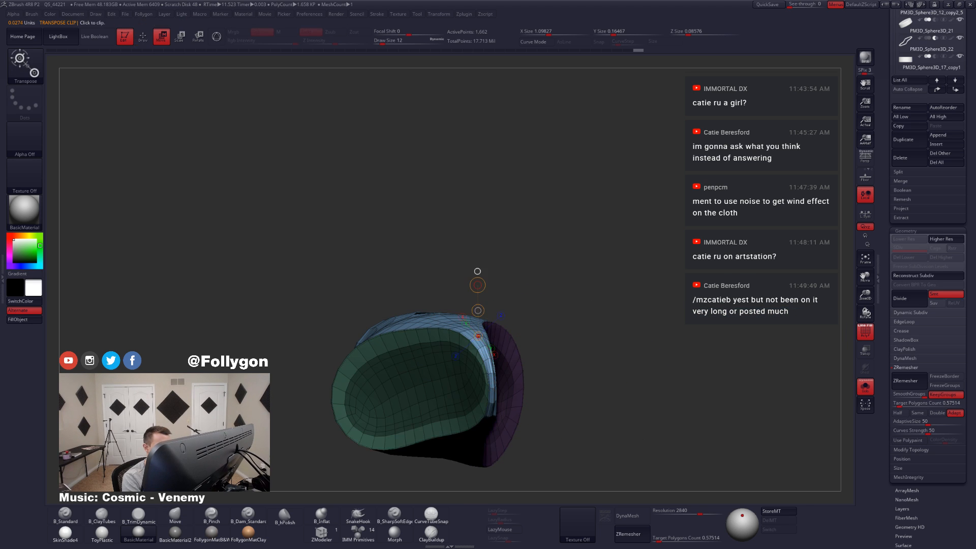
{"action": "key", "text": "q"}
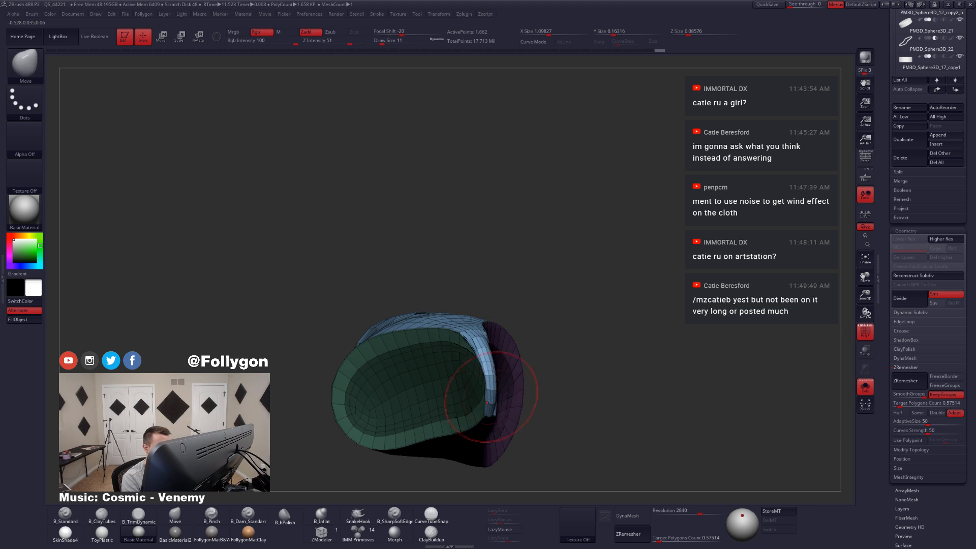
{"action": "left_click_drag", "start_coordinate": [487, 403], "coordinate": [486, 407]}
{"action": "right_click_drag", "start_coordinate": [549, 399], "coordinate": [471, 402]}
Step: Refine the guard's tip from the sides of the purple and green openings with the Move brush
{"action": "mouse_move", "coordinate": [359, 409]}
{"action": "right_mouse_down", "text": "alt"}
{"action": "mouse_move", "coordinate": [456, 370]}
{"action": "mouse_move", "coordinate": [441, 365]}
{"action": "right_mouse_up", "text": "alt"}
{"action": "key", "text": "shift"}
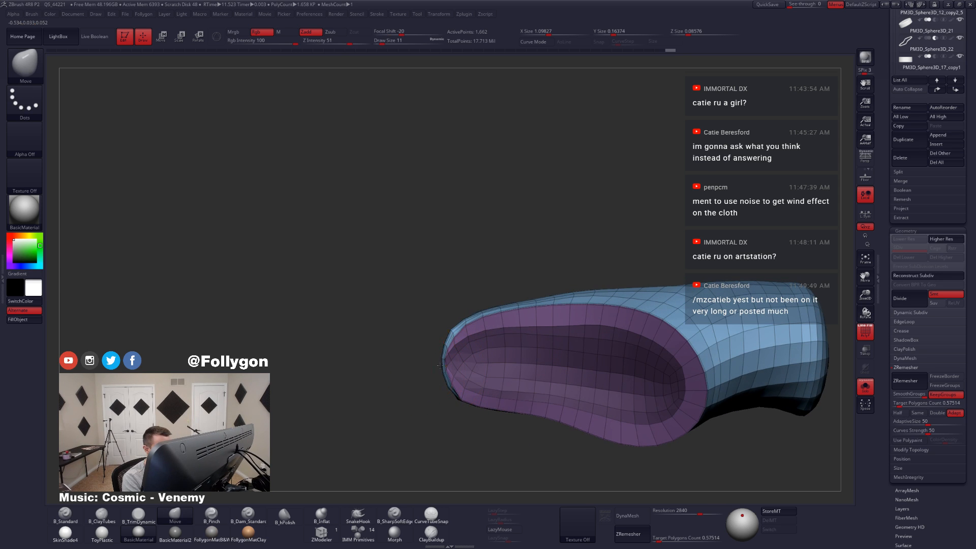
{"action": "mouse_move", "coordinate": [491, 372]}
{"action": "left_mouse_down"}
{"action": "mouse_move", "coordinate": [443, 397]}
{"action": "mouse_move", "coordinate": [442, 367]}
{"action": "mouse_move", "coordinate": [471, 392]}
{"action": "left_mouse_up"}
{"action": "key", "text": "shift"}
{"action": "right_click_drag", "start_coordinate": [471, 392], "coordinate": [473, 374], "text": "ctrl"}
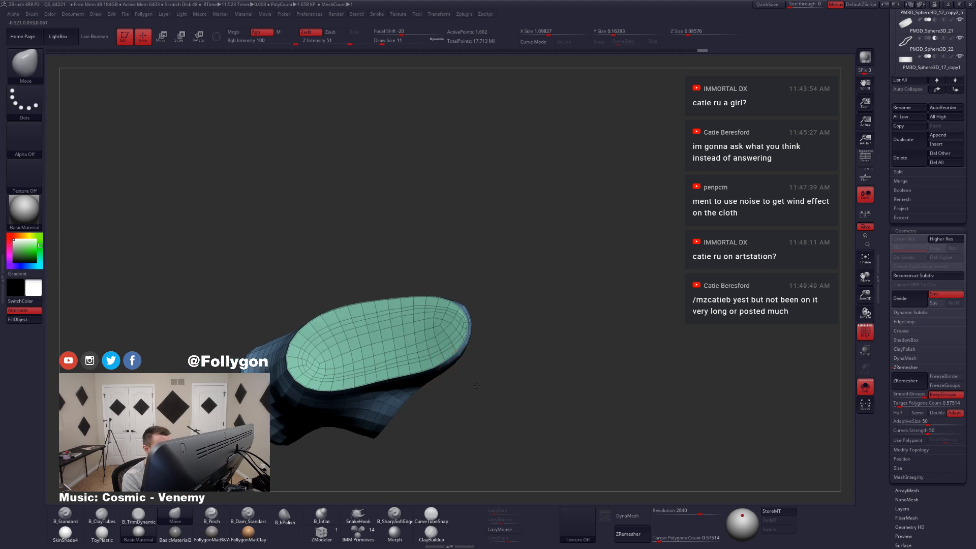
{"action": "left_click_drag", "start_coordinate": [473, 374], "coordinate": [486, 350]}
{"action": "mouse_move", "coordinate": [486, 350]}
{"action": "right_mouse_down"}
{"action": "mouse_move", "coordinate": [481, 386]}
{"action": "mouse_move", "coordinate": [475, 356]}
{"action": "mouse_move", "coordinate": [486, 352]}
{"action": "right_mouse_up"}
Step: Hide the wireframe, show the rest of the character, and fit the guard's tip against the palm at draw size 22
{"action": "key", "text": "shift+f"}
{"action": "key", "text": "space"}
{"action": "left_click_drag", "start_coordinate": [486, 352], "coordinate": [479, 337]}
{"action": "key", "text": "space"}
{"action": "right_click_drag", "start_coordinate": [479, 338], "coordinate": [551, 353]}
{"action": "key", "text": "space"}
{"action": "left_click_drag", "start_coordinate": [492, 351], "coordinate": [497, 351]}
{"action": "mouse_move", "coordinate": [497, 352]}
{"action": "right_mouse_down"}
{"action": "mouse_move", "coordinate": [501, 340]}
{"action": "mouse_move", "coordinate": [475, 359]}
{"action": "right_mouse_up"}
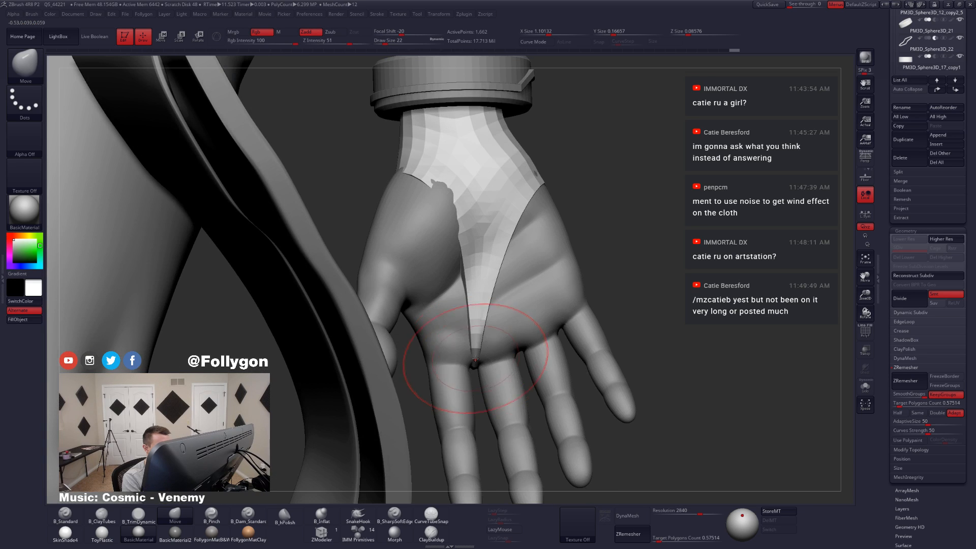
Step: Preview the guard with subdivision and pull its surface over the palm using the Move brush at draw size 23
{"action": "key", "text": "space"}
{"action": "left_click_drag", "start_coordinate": [478, 361], "coordinate": [475, 362]}
{"action": "key", "text": "d"}
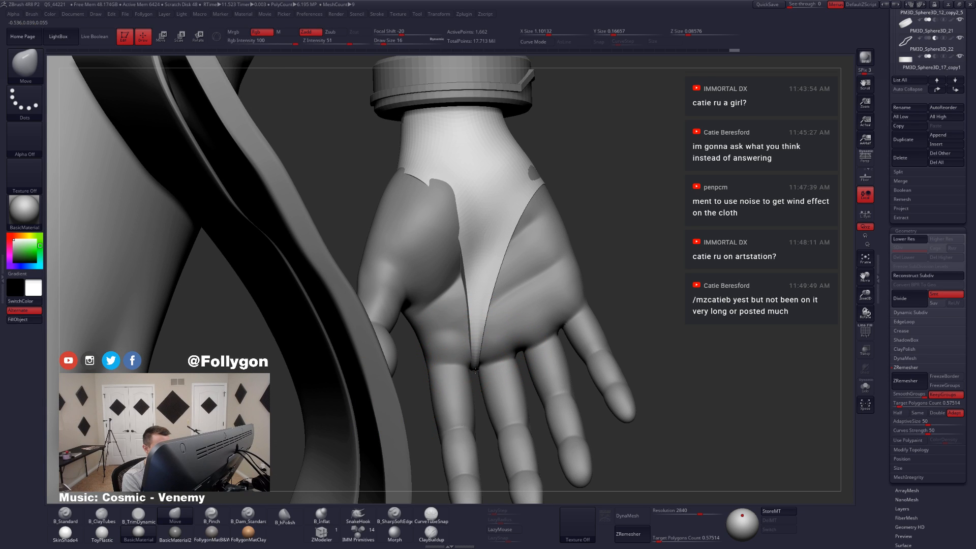
{"action": "right_click_drag", "start_coordinate": [475, 370], "coordinate": [471, 447], "text": "alt"}
{"action": "key", "text": "s"}
{"action": "left_click_drag", "start_coordinate": [442, 270], "coordinate": [449, 286]}
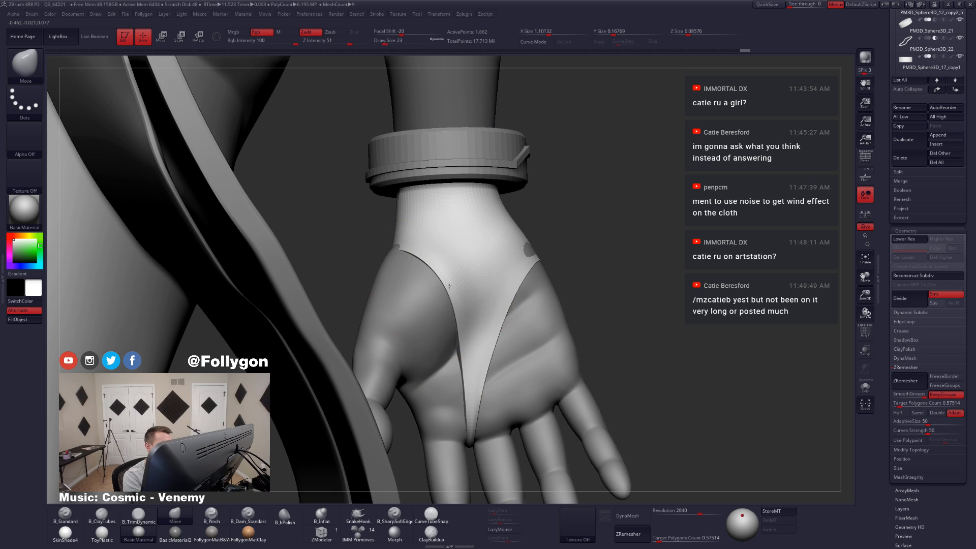
Step: Pull the guard's surface outward around the thumb side and wrist where the skin pokes through
{"action": "right_click_drag", "start_coordinate": [402, 299], "coordinate": [439, 285]}
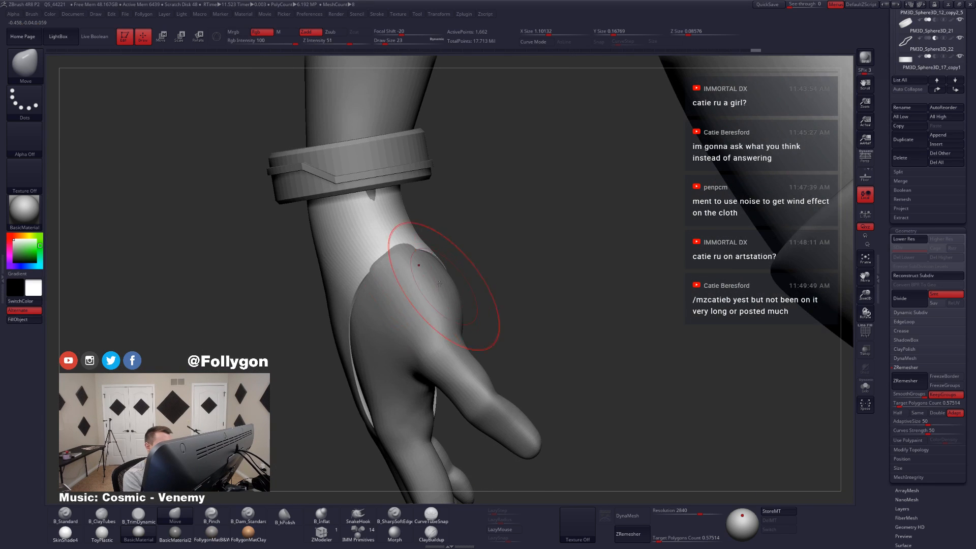
{"action": "left_click_drag", "start_coordinate": [398, 248], "coordinate": [406, 257]}
{"action": "right_click_drag", "start_coordinate": [432, 292], "coordinate": [482, 340], "text": "alt"}
{"action": "left_click_drag", "start_coordinate": [412, 248], "coordinate": [427, 245]}
{"action": "right_click_drag", "start_coordinate": [425, 250], "coordinate": [473, 246]}
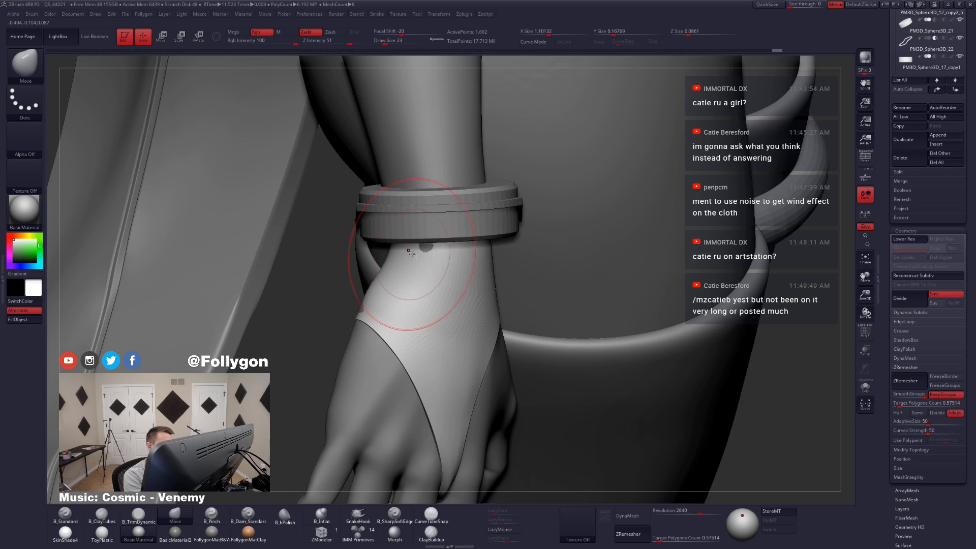
{"action": "left_click_drag", "start_coordinate": [411, 254], "coordinate": [408, 258]}
{"action": "left_click_drag", "start_coordinate": [367, 312], "coordinate": [371, 316]}
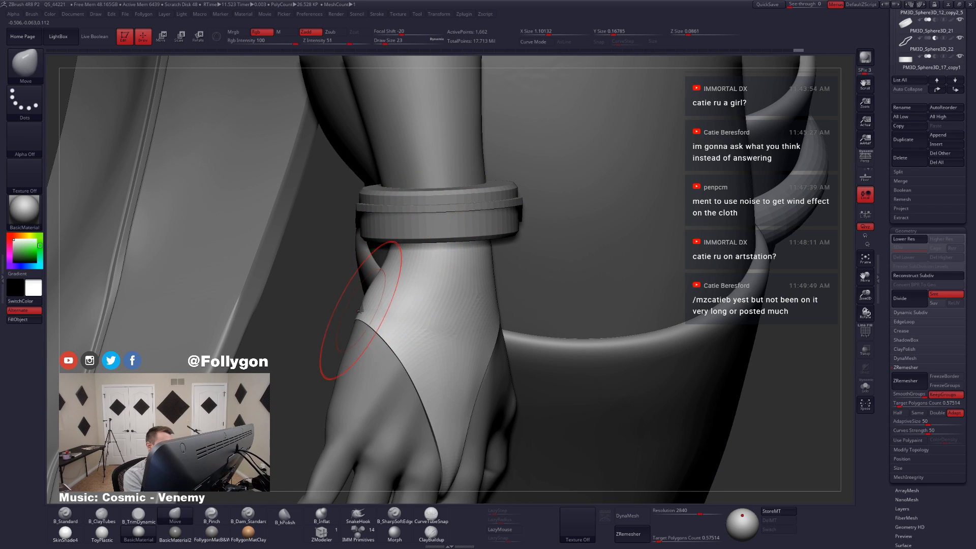
{"action": "right_click_drag", "start_coordinate": [426, 359], "coordinate": [437, 363]}
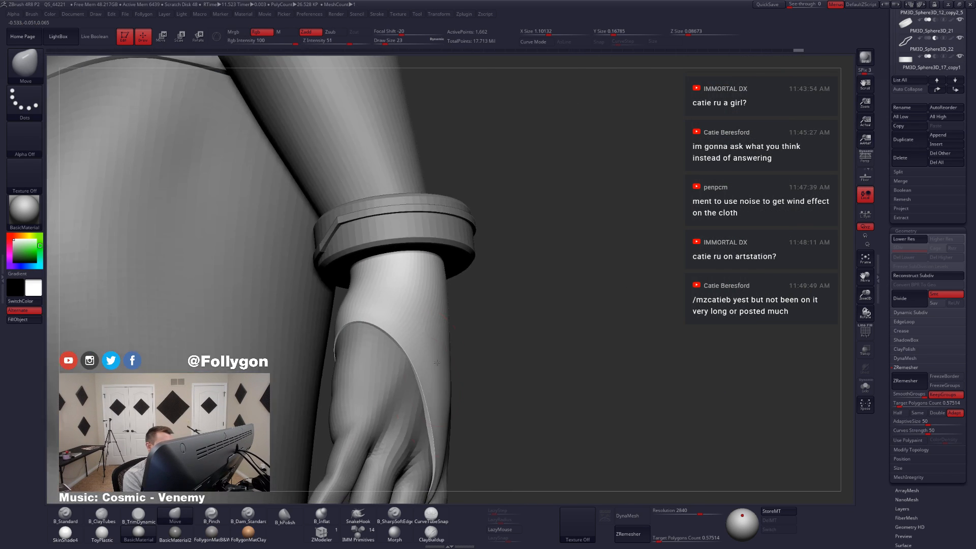
Step: Reduce the draw size to 17 and reposition the guard's opening edges along the back of the hand and thumb side
{"action": "key", "text": "space"}
{"action": "mouse_move", "coordinate": [426, 414]}
{"action": "left_mouse_down"}
{"action": "mouse_move", "coordinate": [434, 416]}
{"action": "mouse_move", "coordinate": [423, 415]}
{"action": "left_mouse_up"}
{"action": "right_click_drag", "start_coordinate": [423, 415], "coordinate": [459, 365], "text": "alt"}
{"action": "left_click_drag", "start_coordinate": [459, 385], "coordinate": [465, 387]}
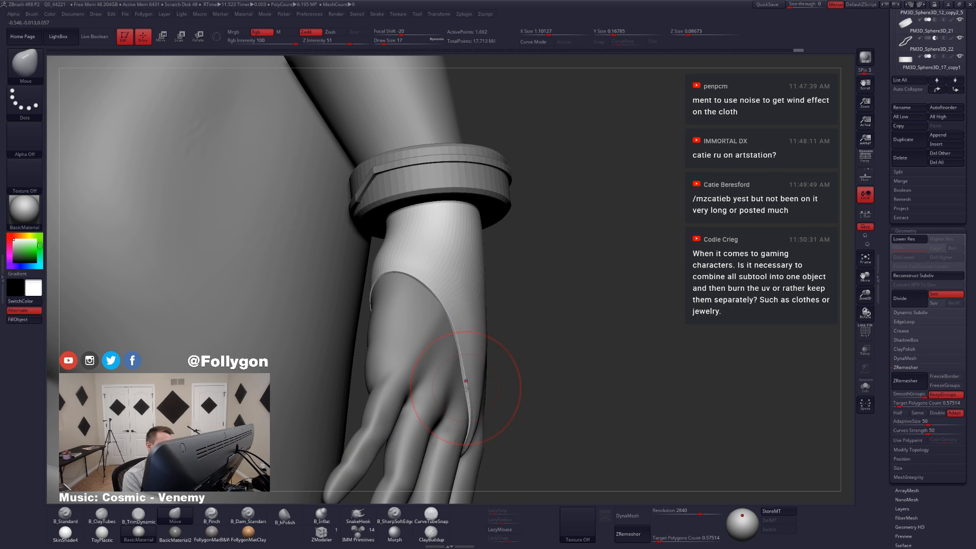
{"action": "mouse_move", "coordinate": [465, 388]}
{"action": "right_mouse_down"}
{"action": "mouse_move", "coordinate": [469, 414]}
{"action": "mouse_move", "coordinate": [473, 376]}
{"action": "mouse_move", "coordinate": [508, 341]}
{"action": "right_mouse_up"}
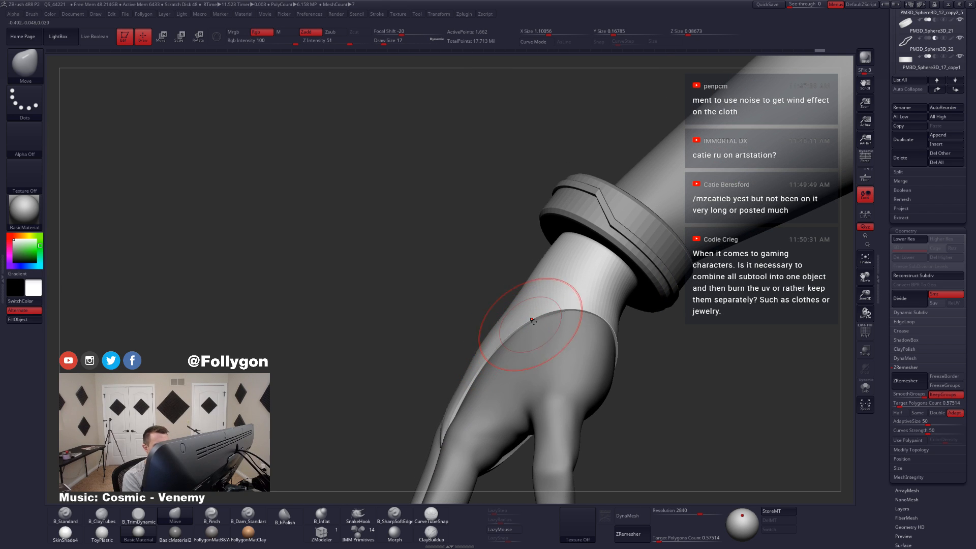
{"action": "right_click_drag", "start_coordinate": [578, 349], "coordinate": [526, 383]}
Step: Reduce the Move brush's draw size to 5 and adjust the guard's edge across the palm
{"action": "key", "text": "space"}
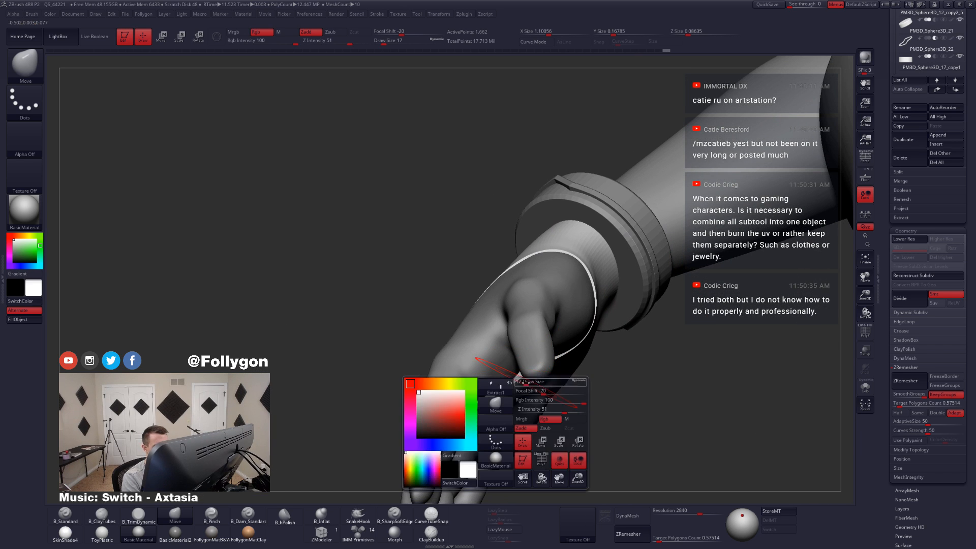
{"action": "left_click_drag", "start_coordinate": [524, 382], "coordinate": [517, 382]}
{"action": "mouse_move", "coordinate": [522, 388]}
{"action": "right_mouse_down"}
{"action": "mouse_move", "coordinate": [530, 368]}
{"action": "mouse_move", "coordinate": [513, 377]}
{"action": "mouse_move", "coordinate": [529, 354]}
{"action": "mouse_move", "coordinate": [531, 385]}
{"action": "right_mouse_up"}
{"action": "key", "text": "space"}
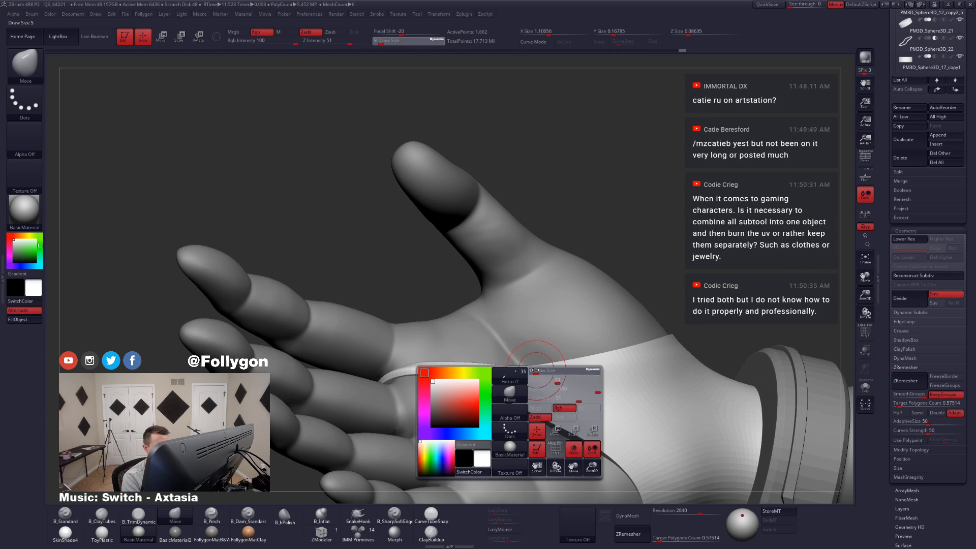
{"action": "left_click_drag", "start_coordinate": [530, 386], "coordinate": [526, 385]}
{"action": "mouse_move", "coordinate": [527, 388]}
{"action": "right_mouse_down"}
{"action": "mouse_move", "coordinate": [530, 368]}
{"action": "mouse_move", "coordinate": [531, 383]}
{"action": "right_mouse_up"}
{"action": "key", "text": "space"}
{"action": "left_click_drag", "start_coordinate": [531, 383], "coordinate": [534, 383]}
{"action": "left_click_drag", "start_coordinate": [536, 366], "coordinate": [539, 364]}
Step: Smooth the uneven part of the guard's palm edge at draw size 6
{"action": "right_click_drag", "start_coordinate": [533, 366], "coordinate": [529, 394]}
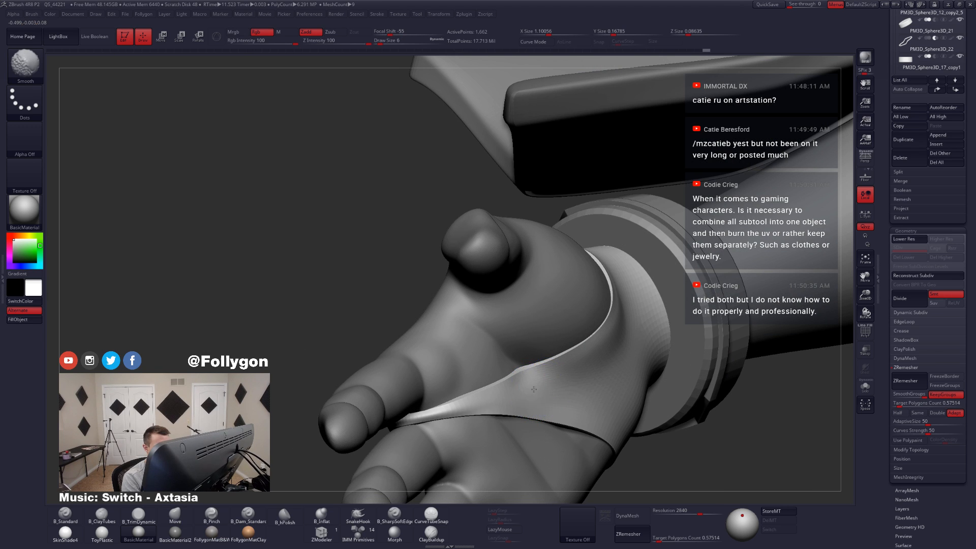
{"action": "left_click_drag", "start_coordinate": [534, 385], "coordinate": [531, 383], "text": "shift"}
{"action": "right_click_drag", "start_coordinate": [532, 382], "coordinate": [546, 377]}
{"action": "left_click_drag", "start_coordinate": [534, 370], "coordinate": [535, 363]}
{"action": "mouse_move", "coordinate": [540, 374]}
{"action": "right_mouse_down"}
{"action": "mouse_move", "coordinate": [515, 382]}
{"action": "mouse_move", "coordinate": [516, 414]}
{"action": "right_mouse_up"}
Step: Set the Move brush's draw size to 12, adjust the guard's palm edge further, and check it on the whole figure
{"action": "key", "text": "space"}
{"action": "left_click_drag", "start_coordinate": [515, 413], "coordinate": [518, 413]}
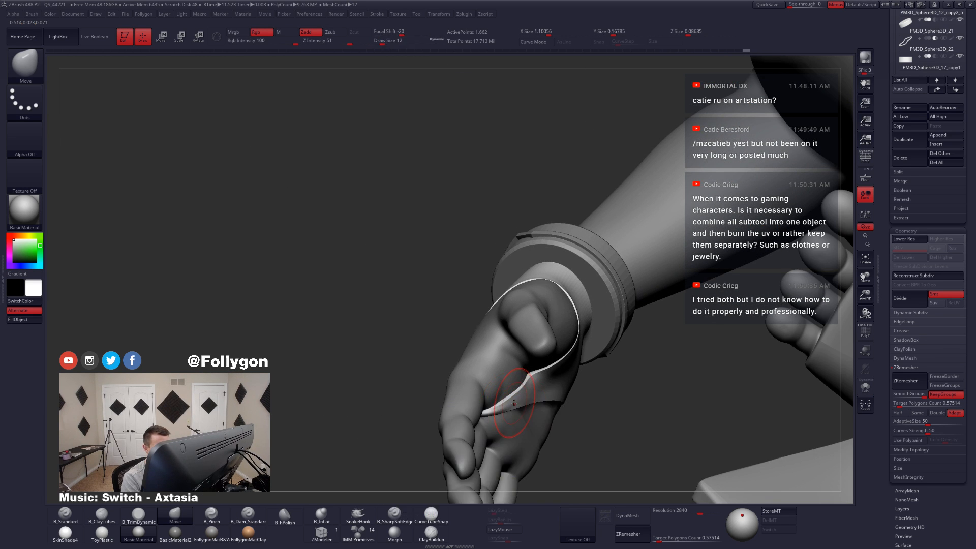
{"action": "right_click_drag", "start_coordinate": [510, 403], "coordinate": [588, 405]}
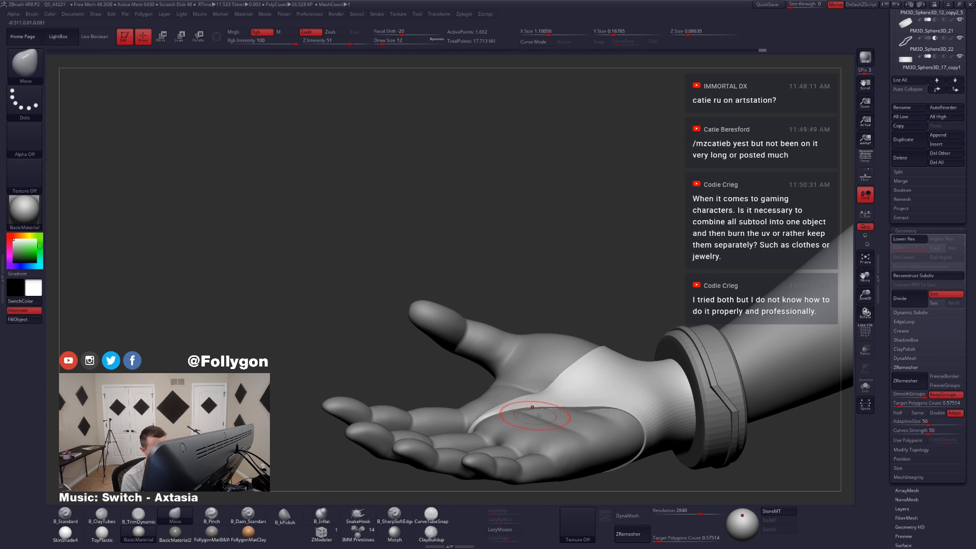
{"action": "mouse_move", "coordinate": [632, 414]}
{"action": "right_mouse_down"}
{"action": "mouse_move", "coordinate": [598, 434]}
{"action": "mouse_move", "coordinate": [513, 389]}
{"action": "mouse_move", "coordinate": [493, 424]}
{"action": "mouse_move", "coordinate": [488, 407]}
{"action": "mouse_move", "coordinate": [395, 361]}
{"action": "right_mouse_up"}
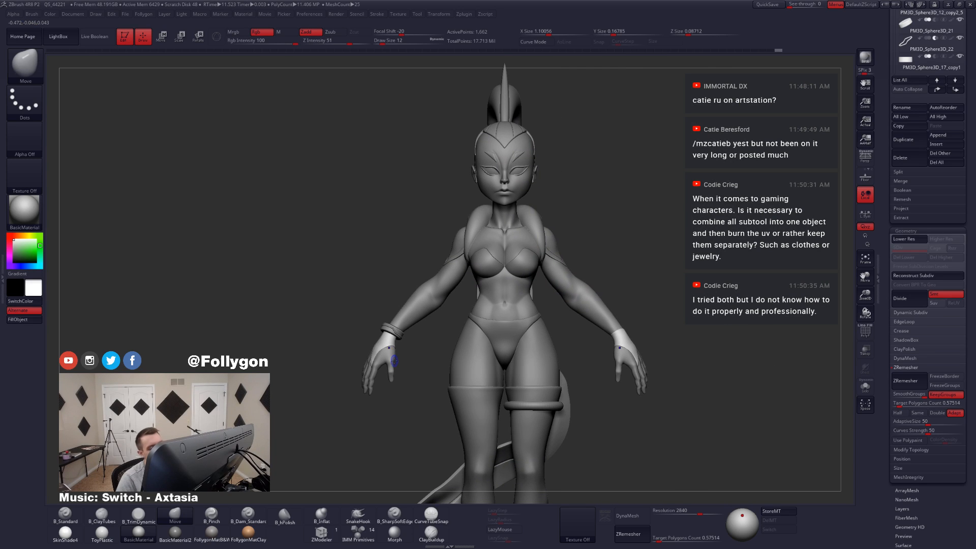
{"action": "key", "text": "shift+f"}
{"action": "key", "text": "shift+f"}
Step: Make the hidden waist knot Extract4_1, sash Extract3, hanging strap Extract4_2 and skirt Extract2 visible, with the skirt selected
{"action": "right_click_drag", "start_coordinate": [471, 326], "coordinate": [617, 337], "text": "alt"}
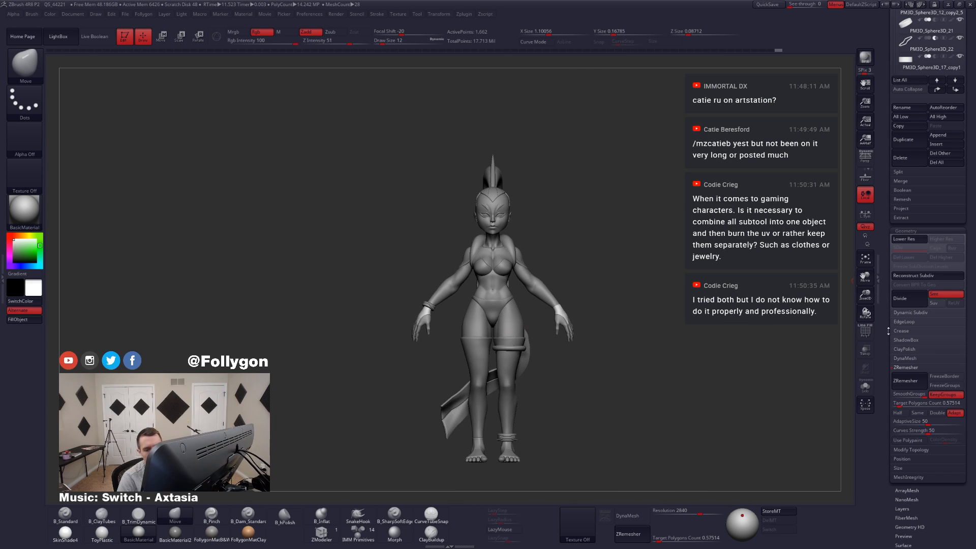
{"action": "scroll", "coordinate": [894, 305], "scroll_direction": "up", "scroll_amount": 5}
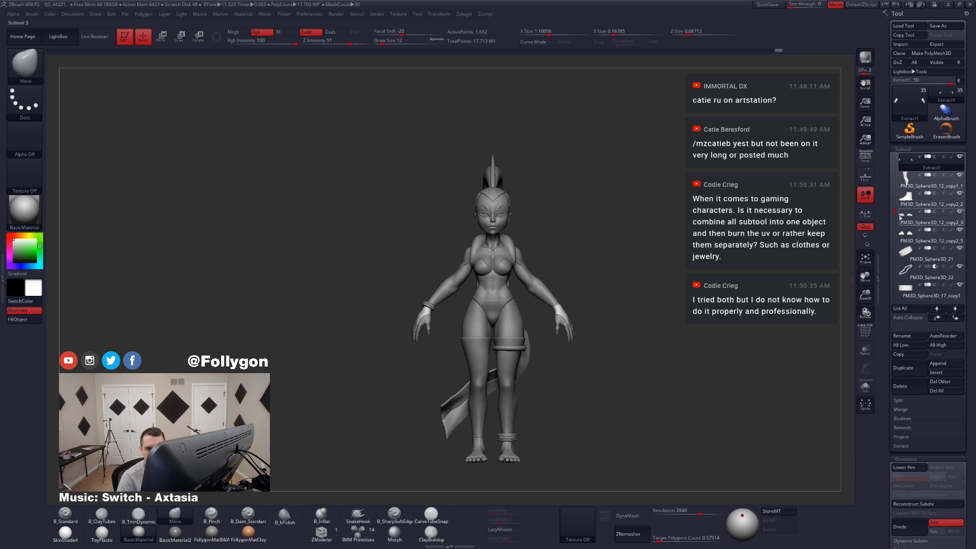
{"action": "left_click_drag", "start_coordinate": [897, 214], "coordinate": [897, 239]}
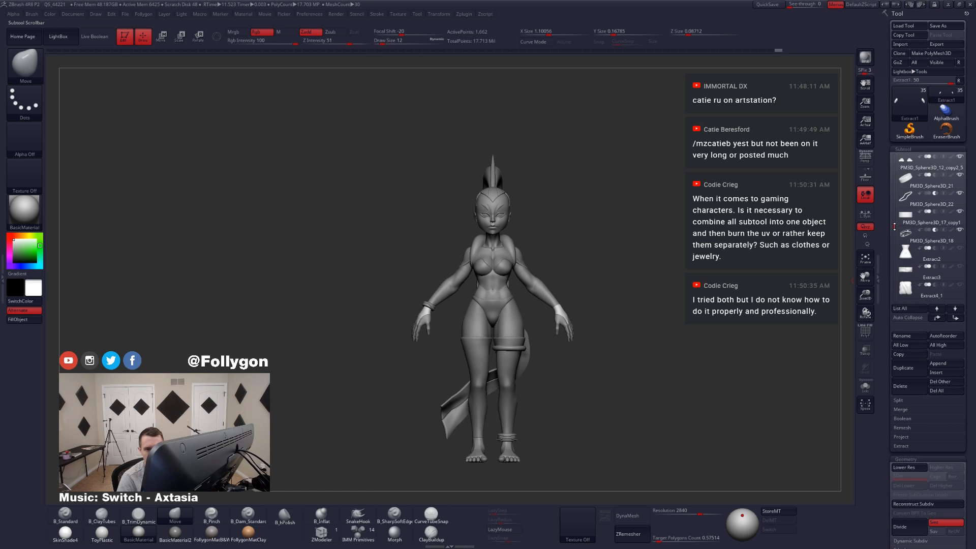
{"action": "left_click", "coordinate": [907, 237]}
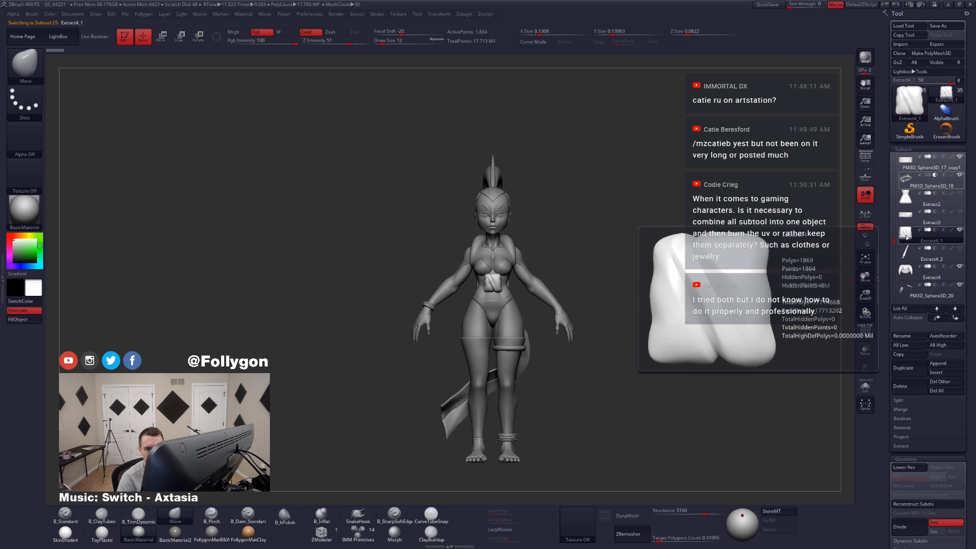
{"action": "left_click", "coordinate": [906, 224]}
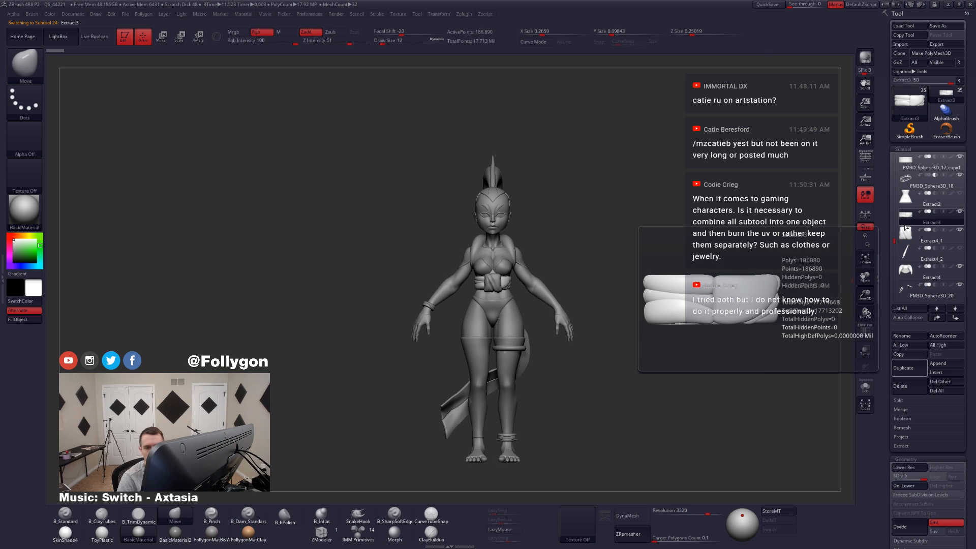
{"action": "left_click", "coordinate": [906, 237]}
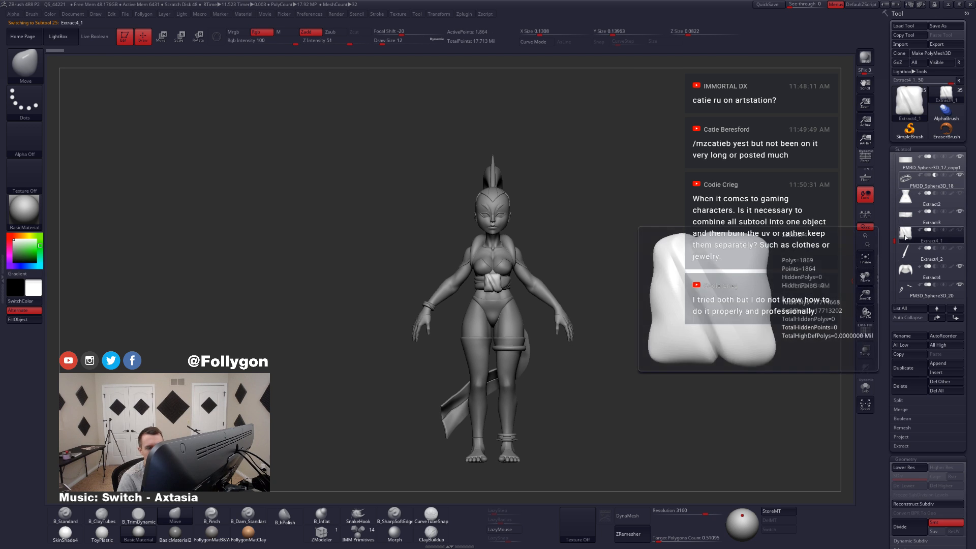
{"action": "left_click", "coordinate": [906, 253]}
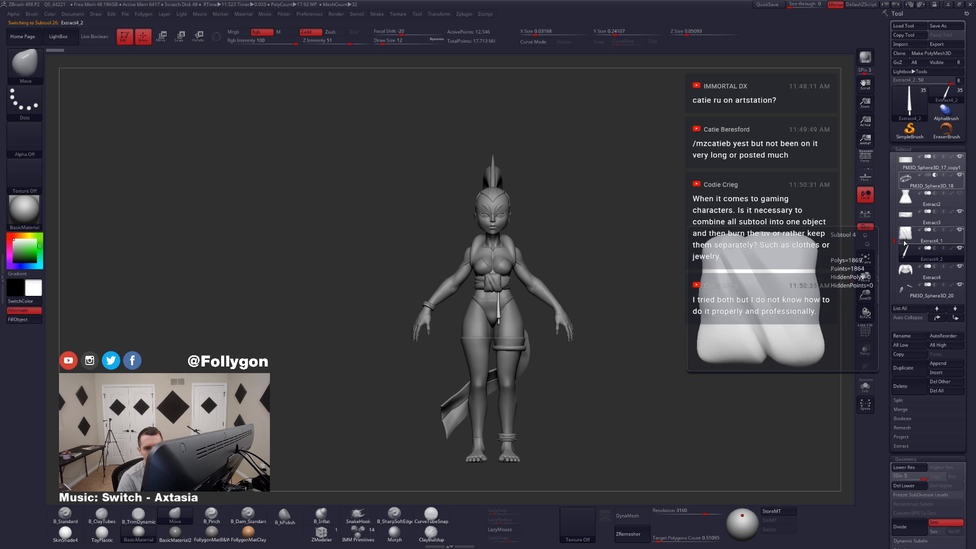
{"action": "left_click", "coordinate": [914, 204]}
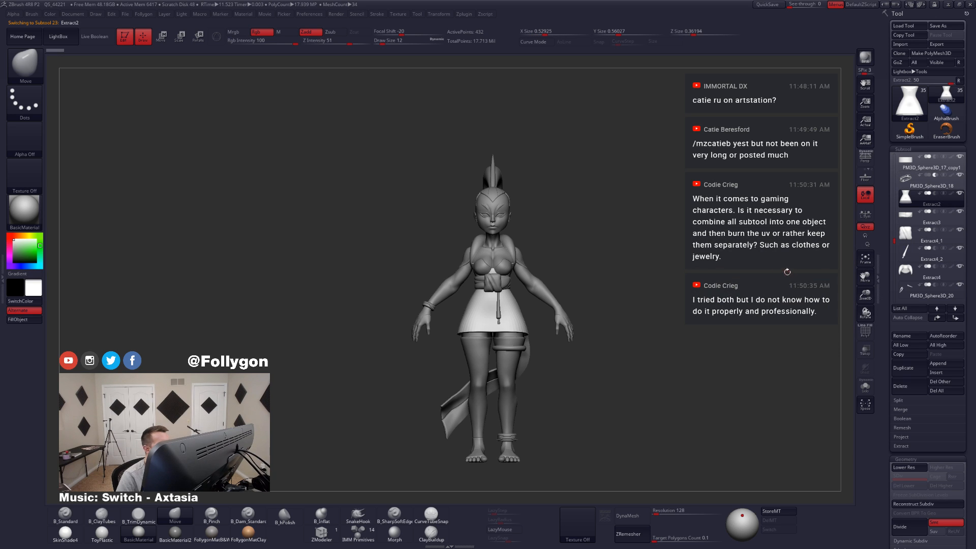
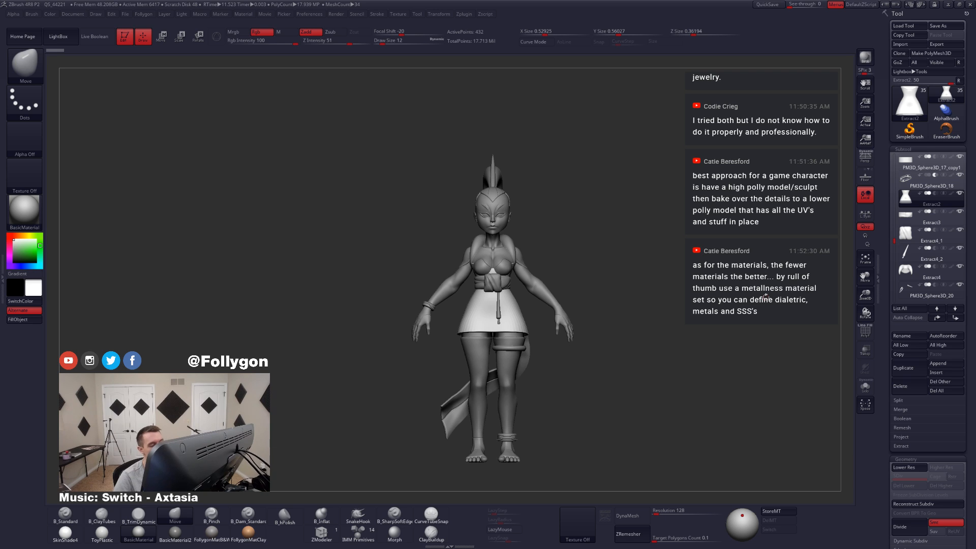
Step: Adjust the shape of the skirt Extract2 with the Move brush, using draw sizes of 177 and 104
{"action": "right_click_drag", "start_coordinate": [513, 318], "coordinate": [533, 327], "text": "ctrl"}
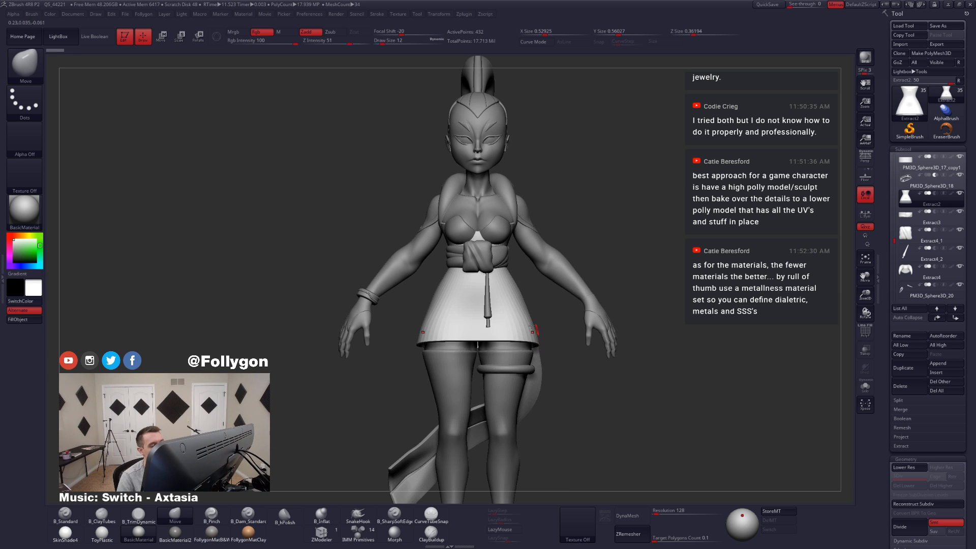
{"action": "key", "text": "space"}
{"action": "left_click_drag", "start_coordinate": [501, 321], "coordinate": [521, 323]}
{"action": "mouse_move", "coordinate": [478, 332]}
{"action": "right_mouse_down"}
{"action": "mouse_move", "coordinate": [566, 340]}
{"action": "mouse_move", "coordinate": [478, 353]}
{"action": "right_mouse_up"}
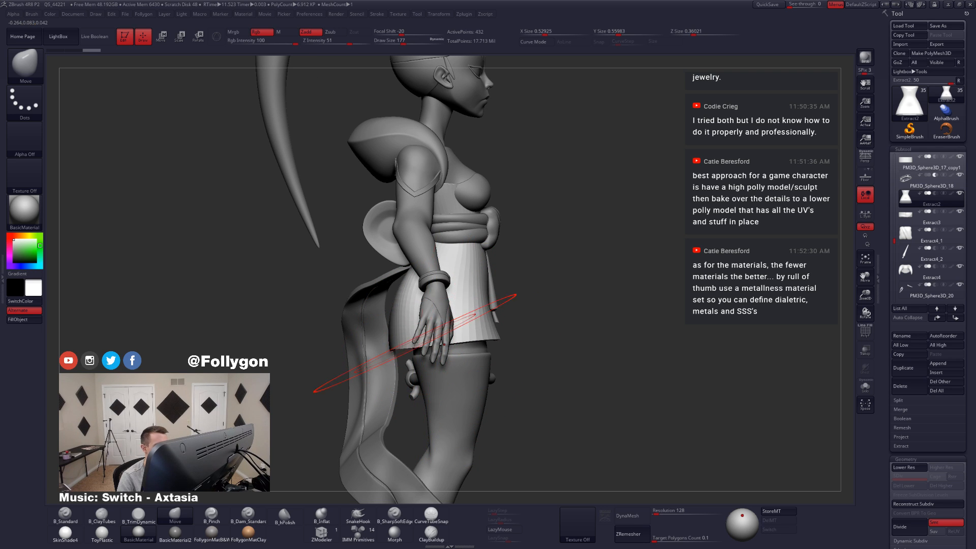
{"action": "mouse_move", "coordinate": [422, 311]}
{"action": "right_mouse_down", "text": "shift"}
{"action": "mouse_move", "coordinate": [376, 318]}
{"action": "mouse_move", "coordinate": [457, 330]}
{"action": "right_mouse_up", "text": "shift"}
{"action": "key", "text": "space"}
{"action": "left_click_drag", "start_coordinate": [463, 336], "coordinate": [456, 336]}
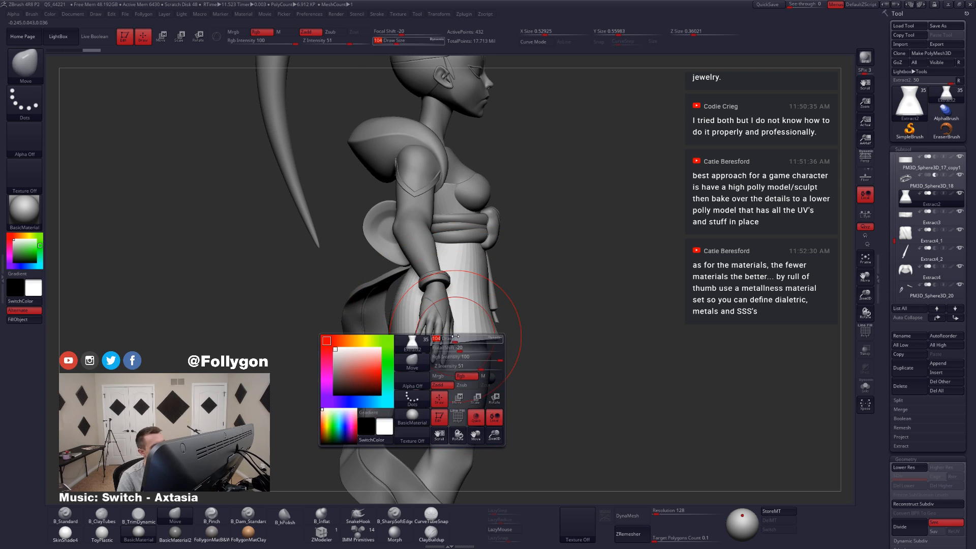
{"action": "mouse_move", "coordinate": [456, 337]}
{"action": "right_mouse_down"}
{"action": "mouse_move", "coordinate": [406, 333]}
{"action": "mouse_move", "coordinate": [519, 333]}
{"action": "mouse_move", "coordinate": [458, 327]}
{"action": "right_mouse_up"}
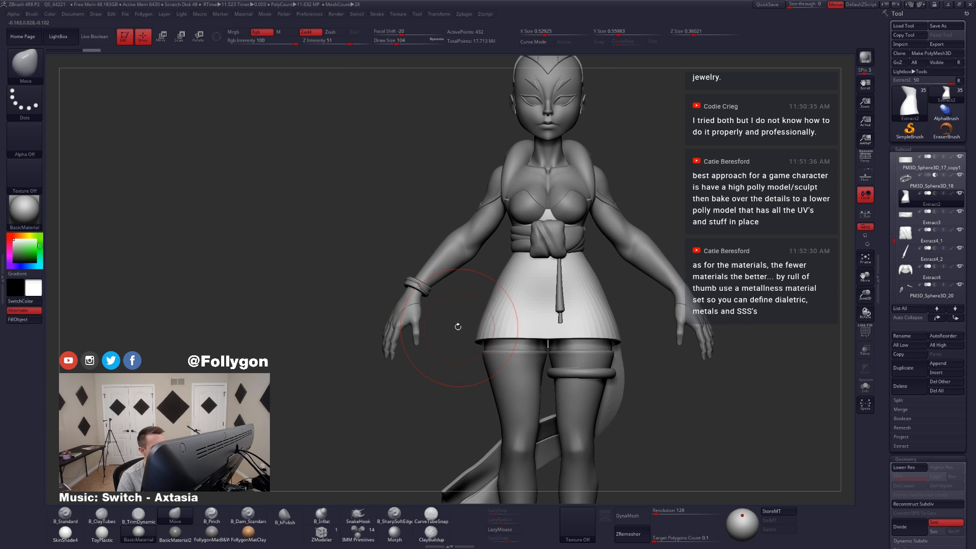
Step: Select the hand guard Extract1, set the draw size to 14 and subdivide the guard up to level 4
{"action": "left_click", "coordinate": [405, 301], "text": "alt"}
{"action": "right_click_drag", "start_coordinate": [404, 301], "coordinate": [419, 314], "text": "alt"}
{"action": "key", "text": "space"}
{"action": "left_click_drag", "start_coordinate": [454, 316], "coordinate": [442, 314]}
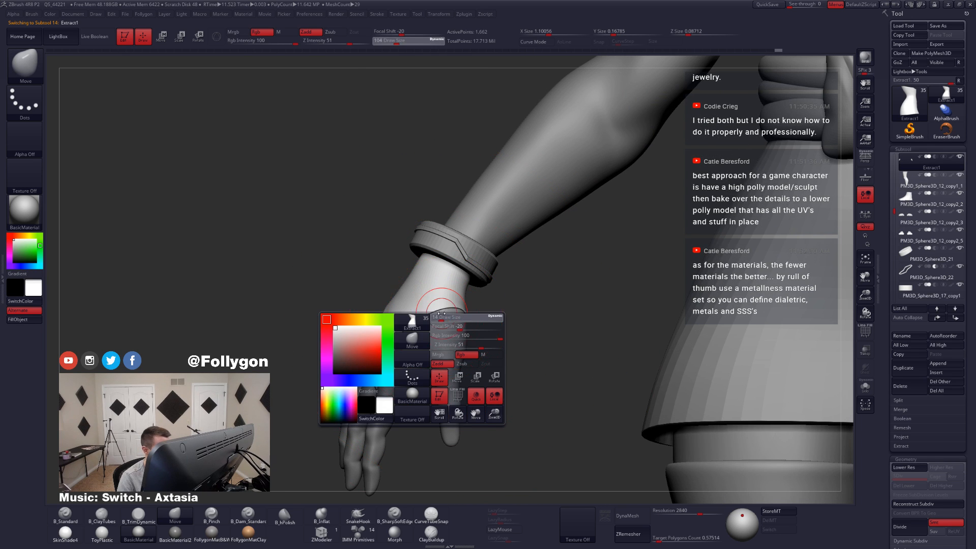
{"action": "right_click_drag", "start_coordinate": [443, 324], "coordinate": [508, 311], "text": "alt"}
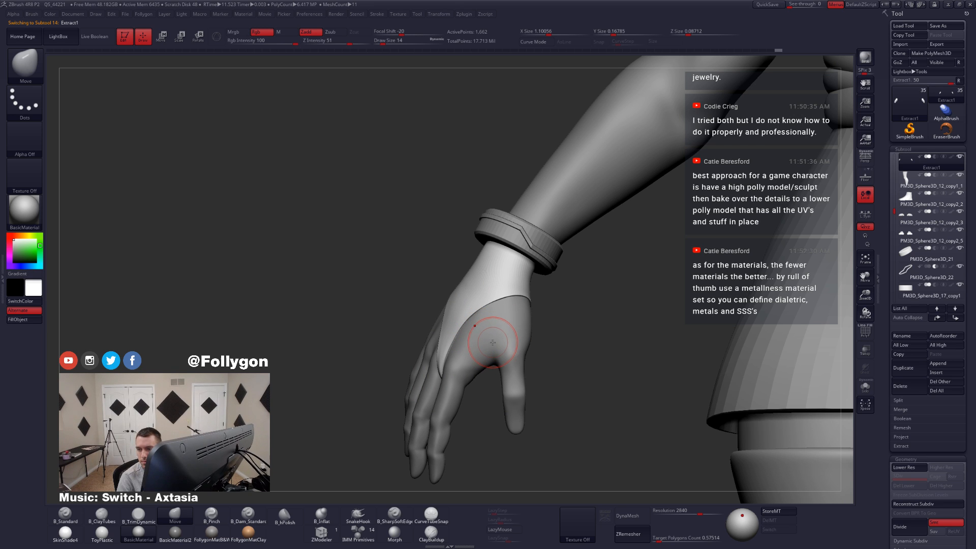
{"action": "right_click_drag", "start_coordinate": [481, 351], "coordinate": [488, 351]}
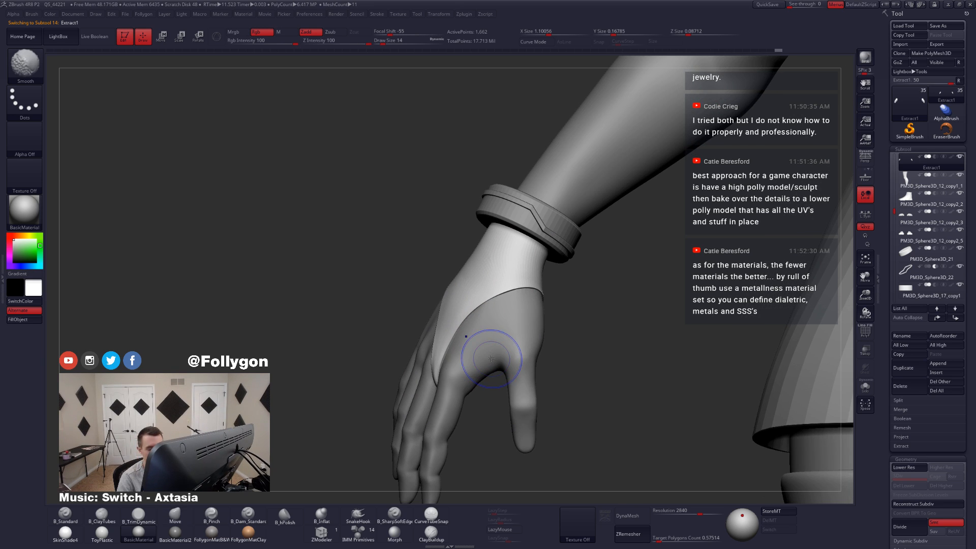
{"action": "key", "text": "ctrl+d"}
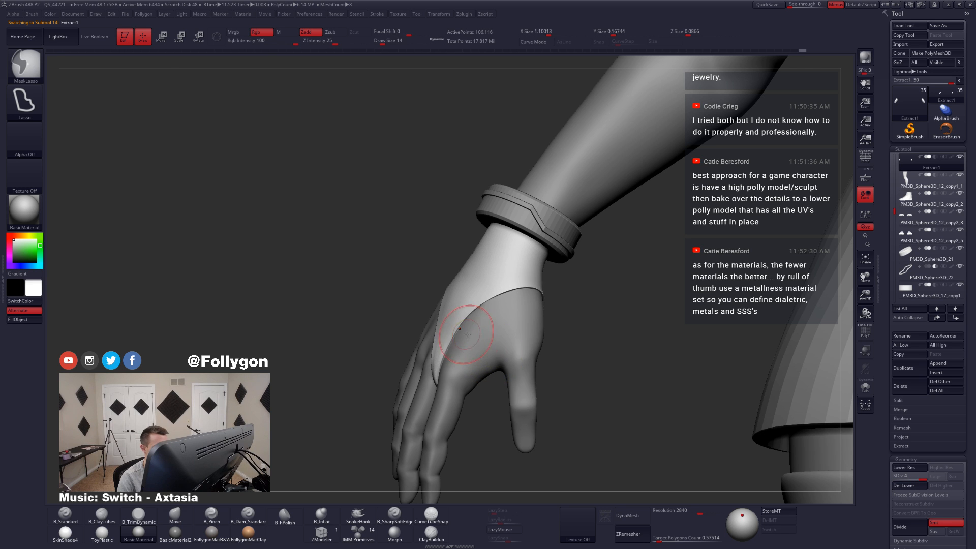
Step: Examine the subdivided hand guard's edges around the wrist, palm and fingers, and on the whole figure
{"action": "right_click_drag", "start_coordinate": [467, 334], "coordinate": [461, 301]}
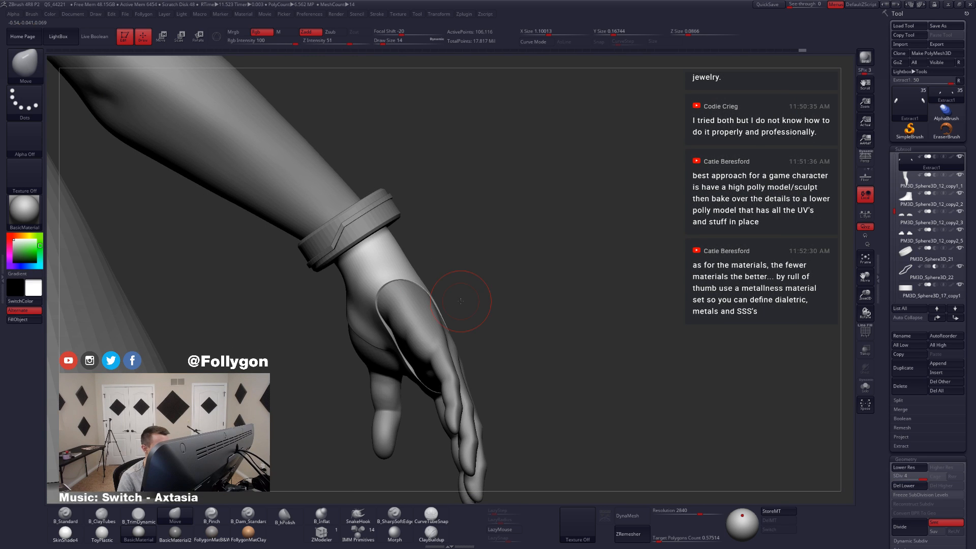
{"action": "key", "text": "shift+f"}
{"action": "key", "text": "shift+f"}
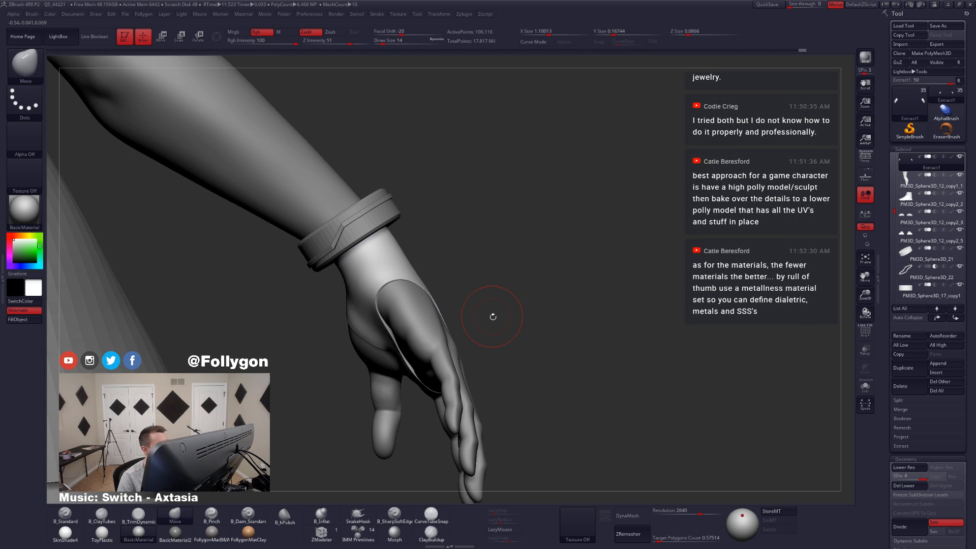
{"action": "right_click_drag", "start_coordinate": [519, 344], "coordinate": [514, 380]}
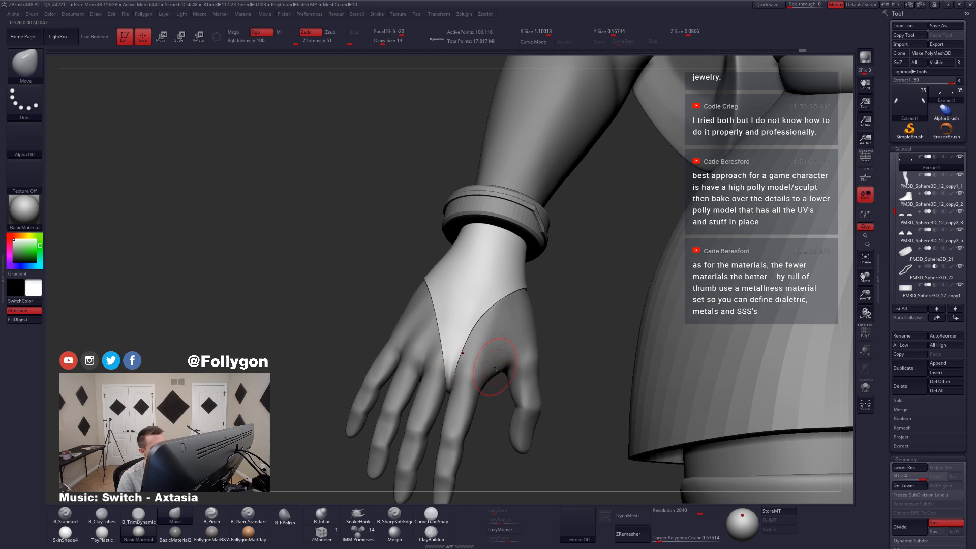
{"action": "right_click_drag", "start_coordinate": [468, 351], "coordinate": [476, 333]}
{"action": "right_click_drag", "start_coordinate": [534, 344], "coordinate": [488, 292], "text": "ctrl"}
{"action": "right_click_drag", "start_coordinate": [488, 293], "coordinate": [413, 285], "text": "alt"}
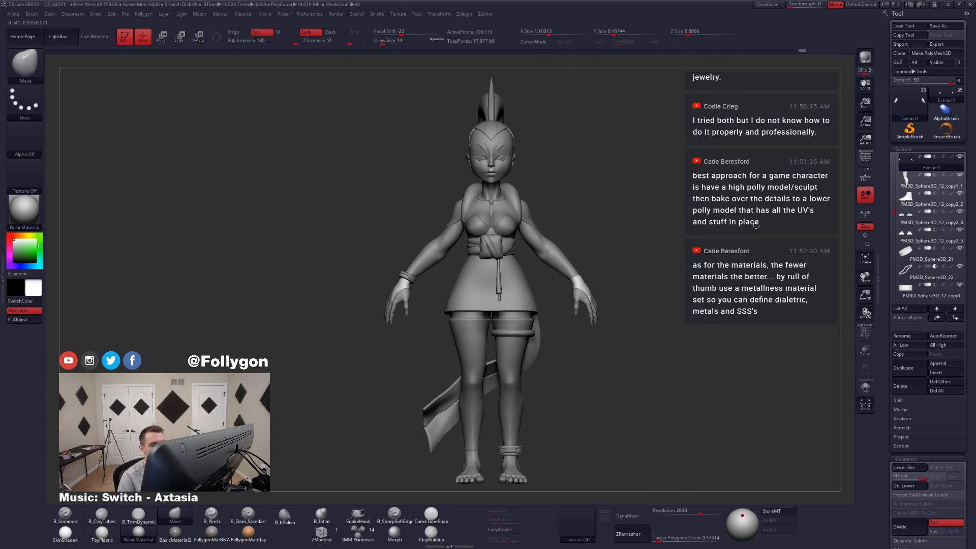
Step: Turn on perspective distortion for the full figure and quick-save the project
{"action": "left_click", "coordinate": [865, 158]}
{"action": "right_click_drag", "start_coordinate": [628, 237], "coordinate": [606, 255]}
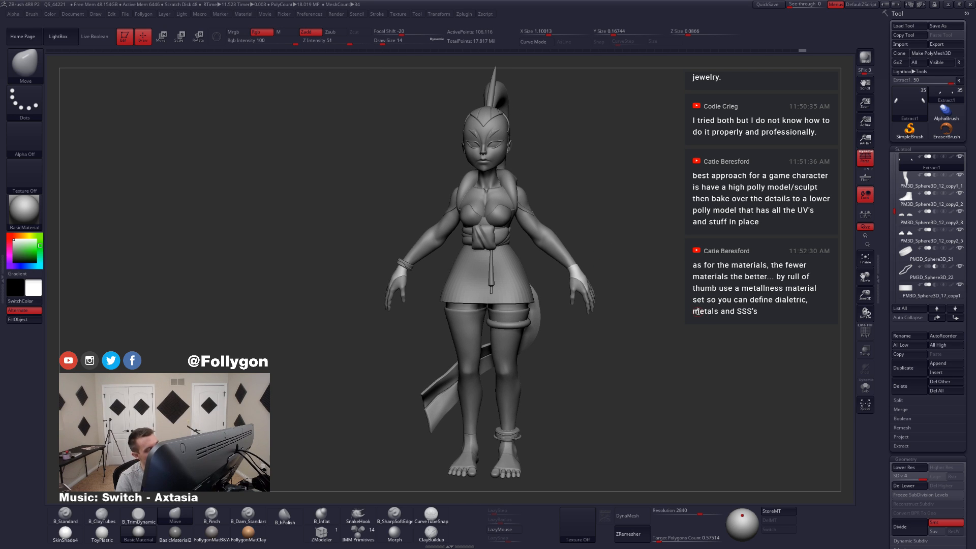
{"action": "key", "text": "ctrl+s"}
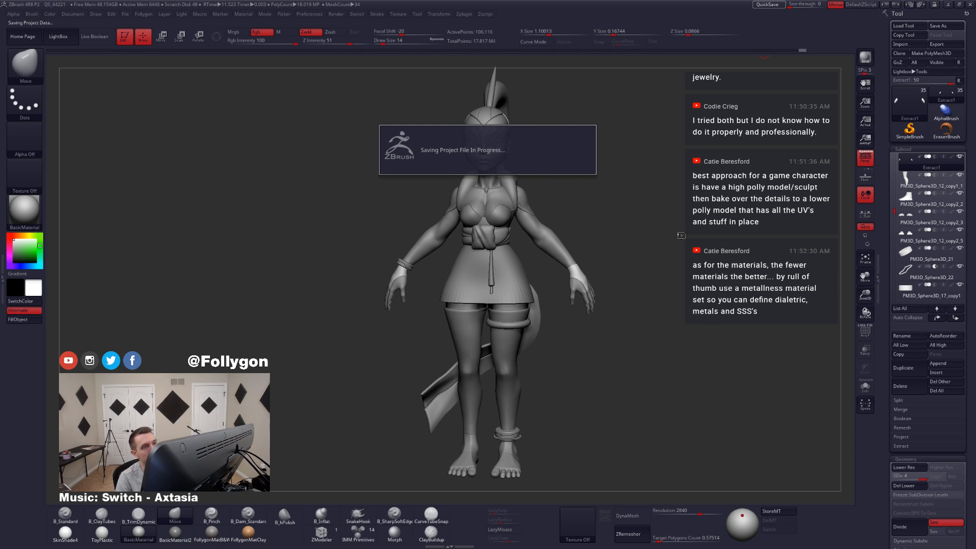
Step: Leave a snapshot of the full figure on the canvas and move the live model to the middle
{"action": "mouse_move", "coordinate": [584, 331]}
{"action": "left_mouse_down", "text": "alt"}
{"action": "mouse_move", "coordinate": [385, 282]}
{"action": "mouse_move", "coordinate": [353, 247]}
{"action": "mouse_move", "coordinate": [368, 253]}
{"action": "mouse_move", "coordinate": [331, 270]}
{"action": "mouse_move", "coordinate": [337, 274]}
{"action": "mouse_move", "coordinate": [307, 277]}
{"action": "left_mouse_up", "text": "alt"}
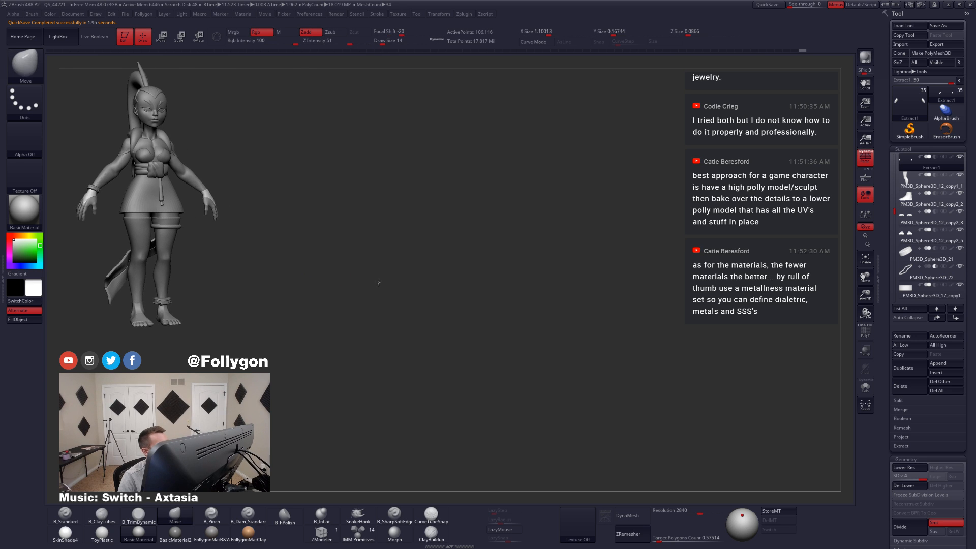
{"action": "key", "text": "shift+s"}
{"action": "left_click_drag", "start_coordinate": [378, 282], "coordinate": [590, 334], "text": "alt"}
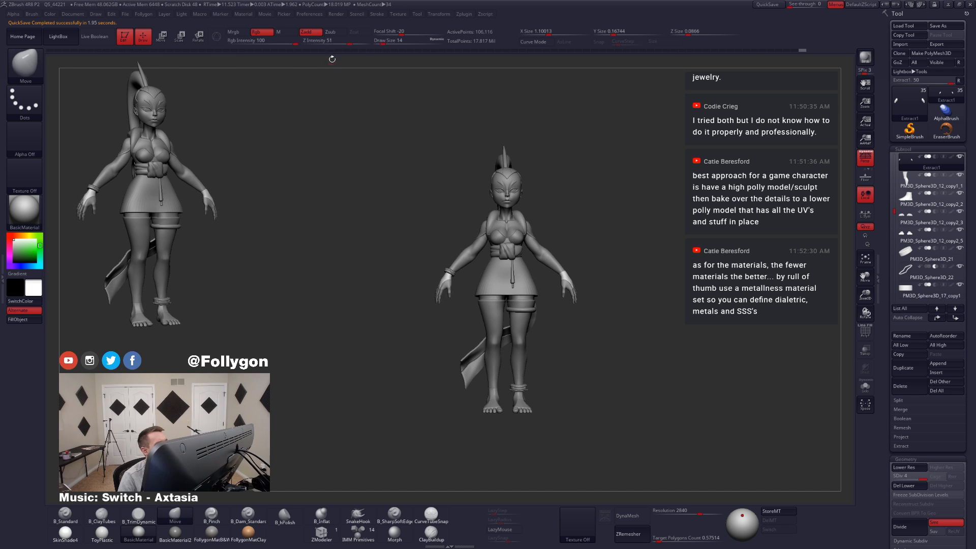
Step: Review the maximum duration and rest duration settings in the QuickSave preferences
{"action": "left_click", "coordinate": [309, 15]}
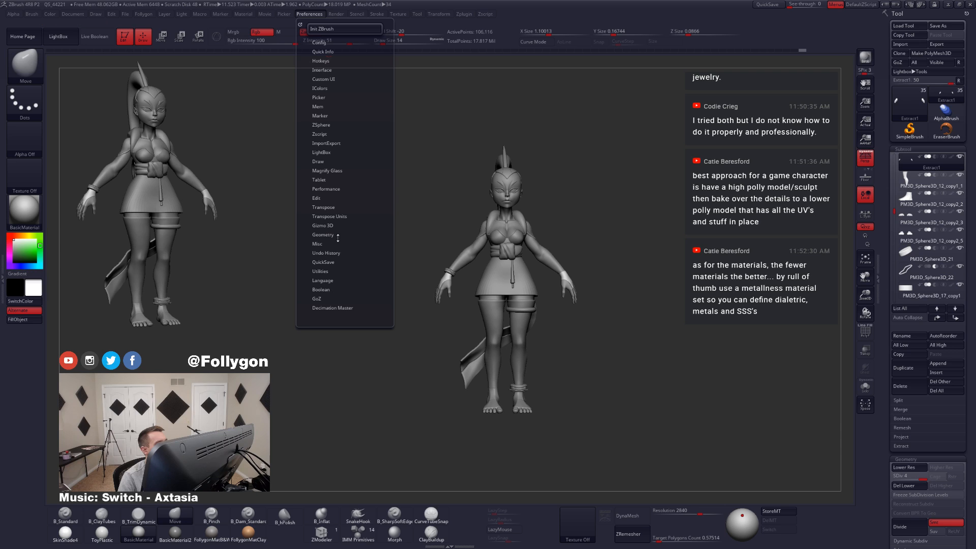
{"action": "left_click", "coordinate": [323, 263]}
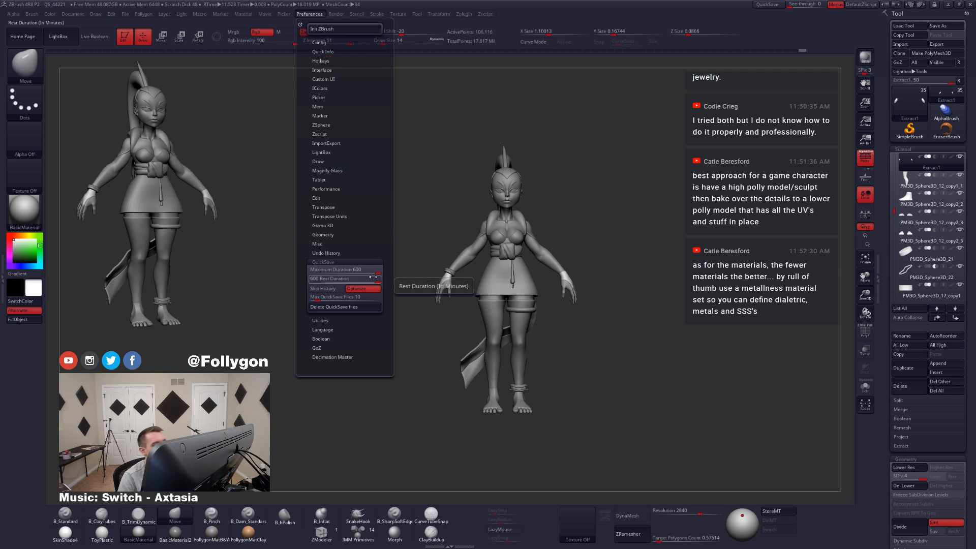
{"action": "left_click_drag", "start_coordinate": [374, 279], "coordinate": [340, 271]}
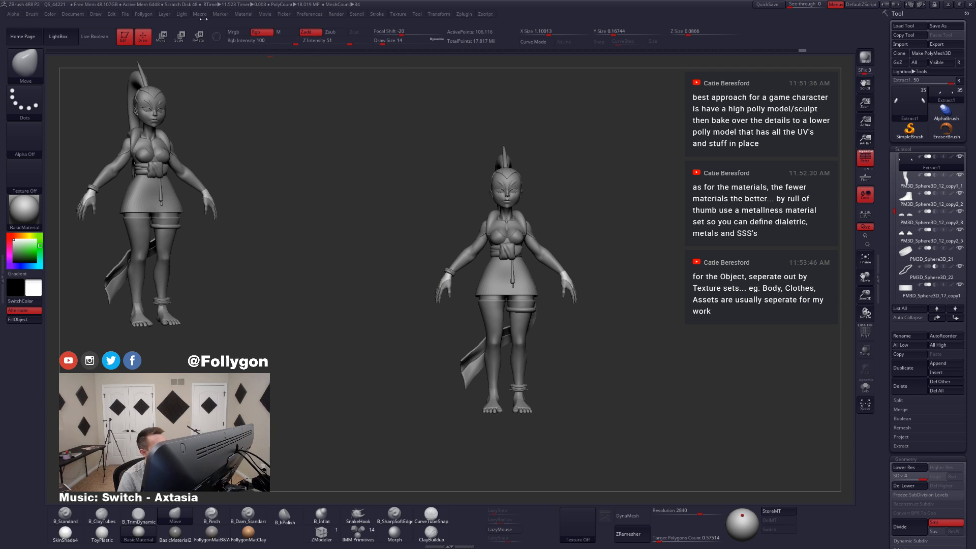
Step: Remove the snapshot of the figure from the canvas layer
{"action": "left_click", "coordinate": [164, 13]}
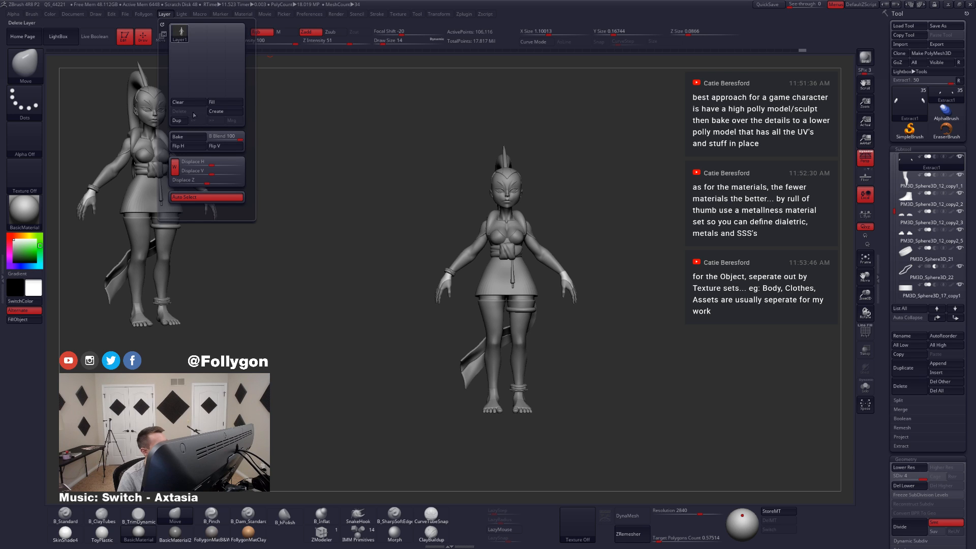
{"action": "left_click", "coordinate": [208, 111]}
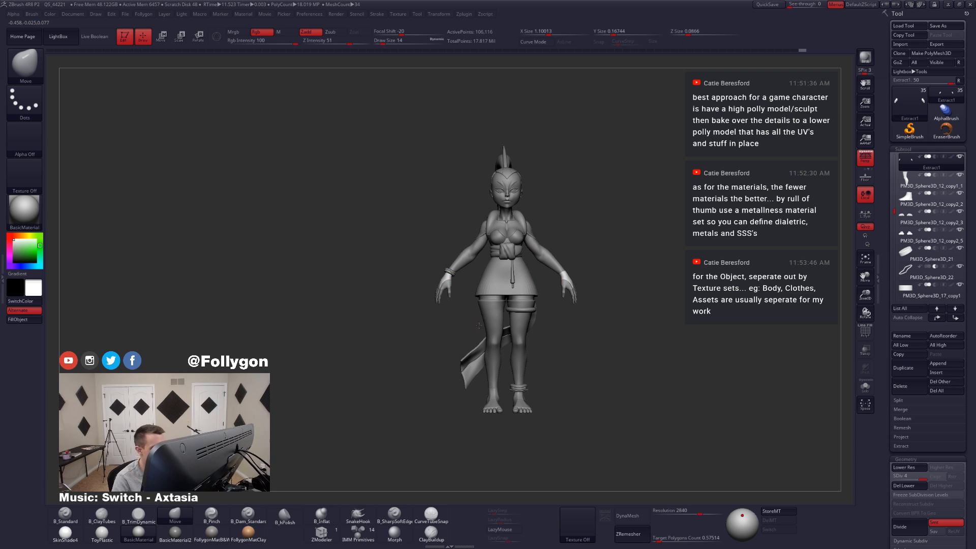
Step: Compare the clothed figure with perspective off and on, selecting the waist knot Extract4_1
{"action": "left_click_drag", "start_coordinate": [474, 316], "coordinate": [483, 342], "text": "alt"}
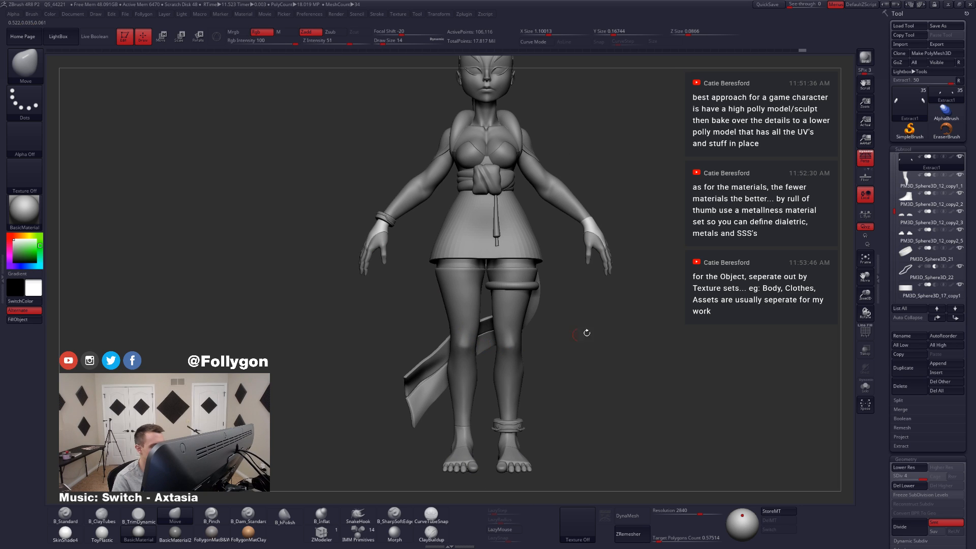
{"action": "left_click", "coordinate": [865, 159]}
{"action": "key", "text": "ctrl+shift+f"}
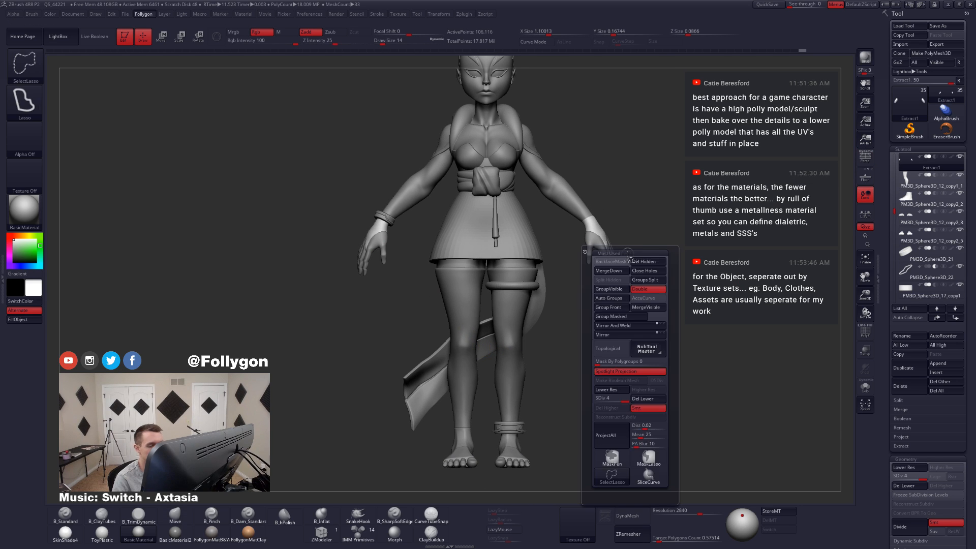
{"action": "left_click_drag", "start_coordinate": [478, 392], "coordinate": [491, 405], "text": "alt"}
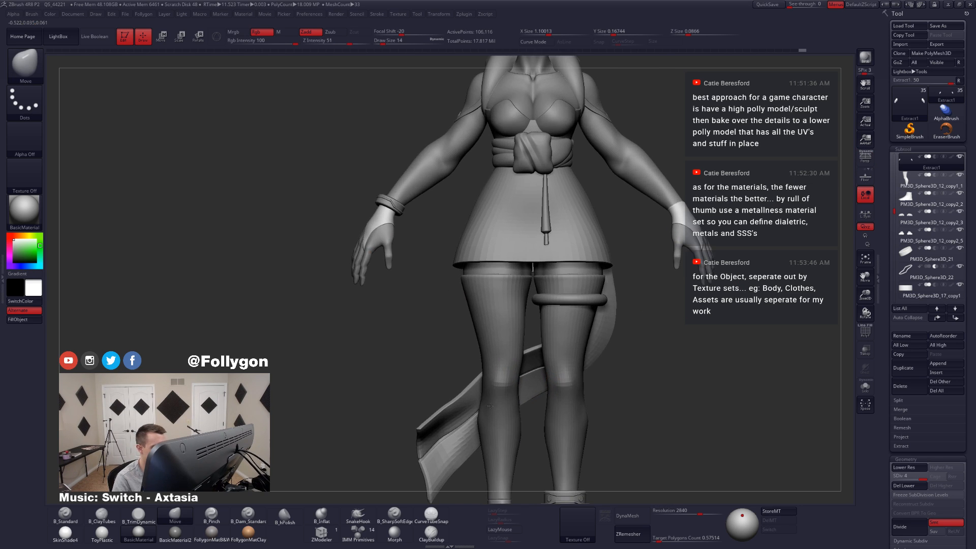
{"action": "left_click_drag", "start_coordinate": [507, 308], "coordinate": [481, 320], "text": "alt"}
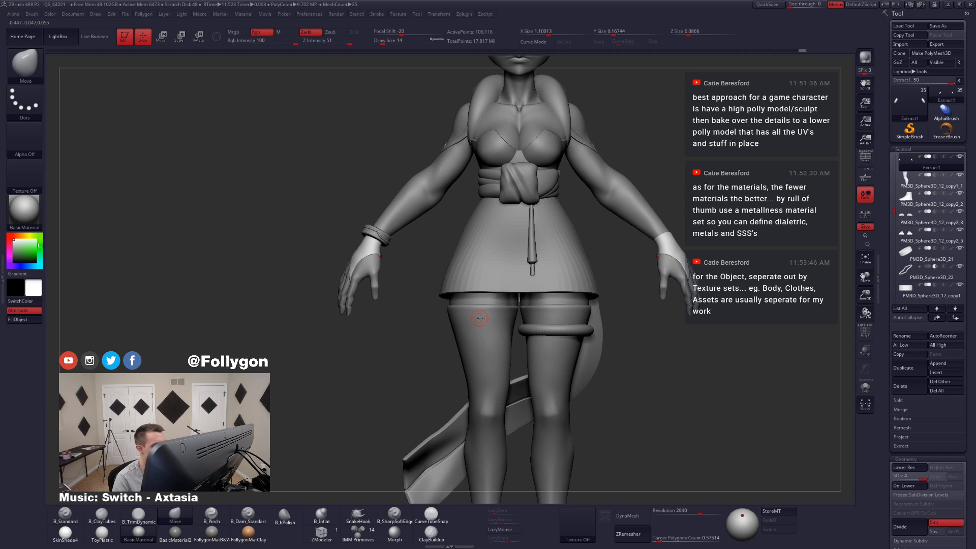
{"action": "right_click_drag", "start_coordinate": [480, 318], "coordinate": [472, 252]}
{"action": "left_click", "coordinate": [495, 192], "text": "alt"}
{"action": "right_click_drag", "start_coordinate": [496, 191], "coordinate": [575, 319], "text": "alt"}
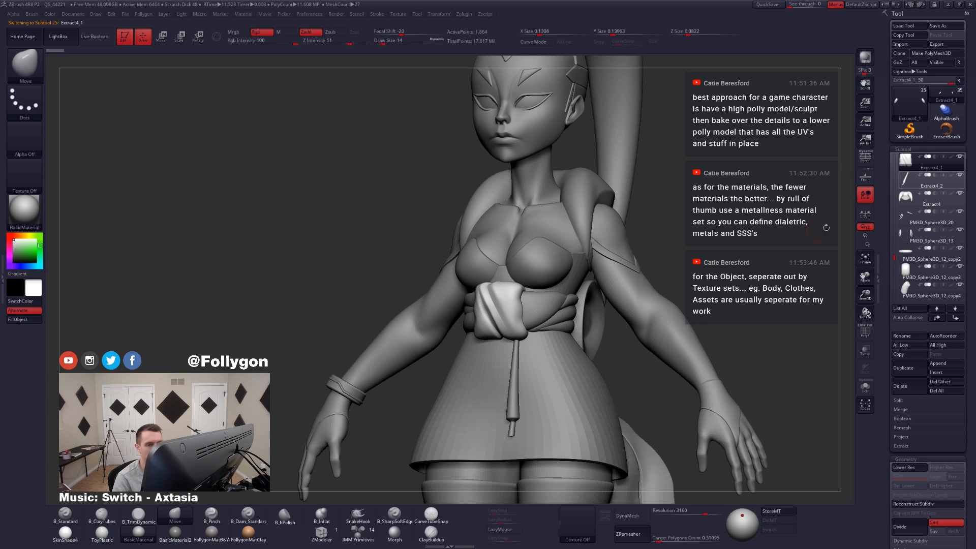
{"action": "left_click", "coordinate": [863, 164]}
Step: Select the arms and hands subtool PM3D_Sphere3D_17 and hide it
{"action": "right_click_drag", "start_coordinate": [473, 348], "coordinate": [518, 414]}
{"action": "right_click_drag", "start_coordinate": [518, 415], "coordinate": [534, 390], "text": "alt"}
{"action": "left_click", "coordinate": [545, 387], "text": "alt"}
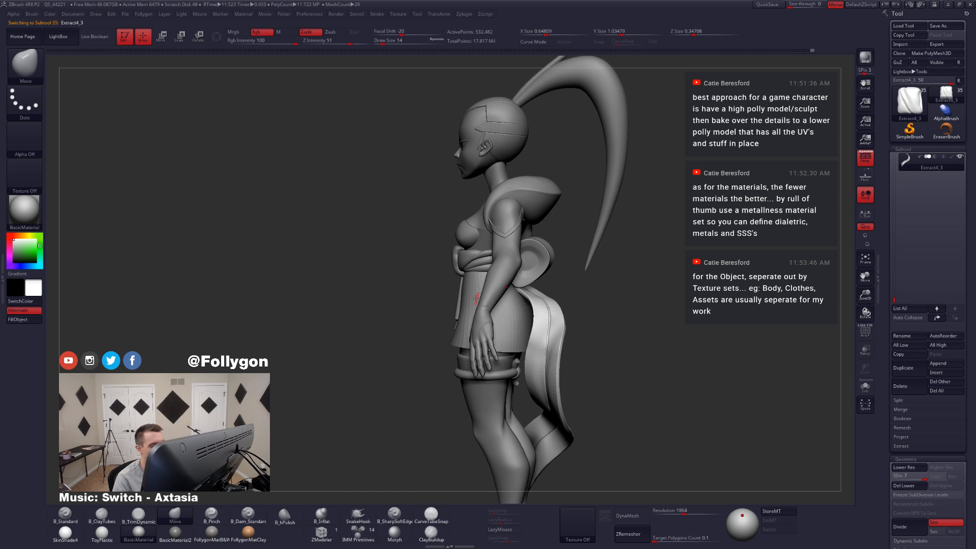
{"action": "left_click", "coordinate": [465, 252], "text": "alt"}
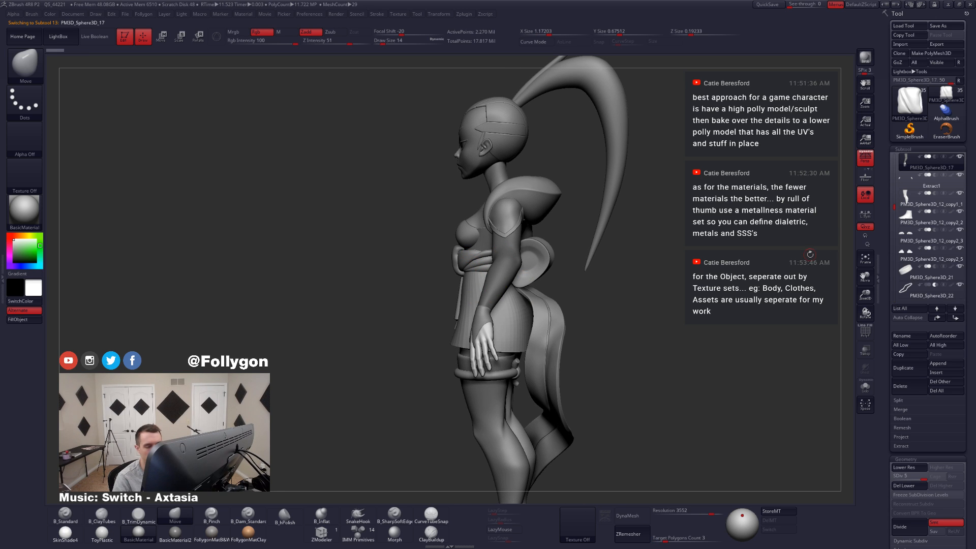
{"action": "left_click", "coordinate": [865, 387]}
{"action": "right_click_drag", "start_coordinate": [657, 265], "coordinate": [501, 327]}
{"action": "left_click_drag", "start_coordinate": [800, 322], "coordinate": [740, 323], "text": "alt"}
Step: Hide the hand guard Extract1 and the wrist bracelet pieces
{"action": "left_click", "coordinate": [913, 186]}
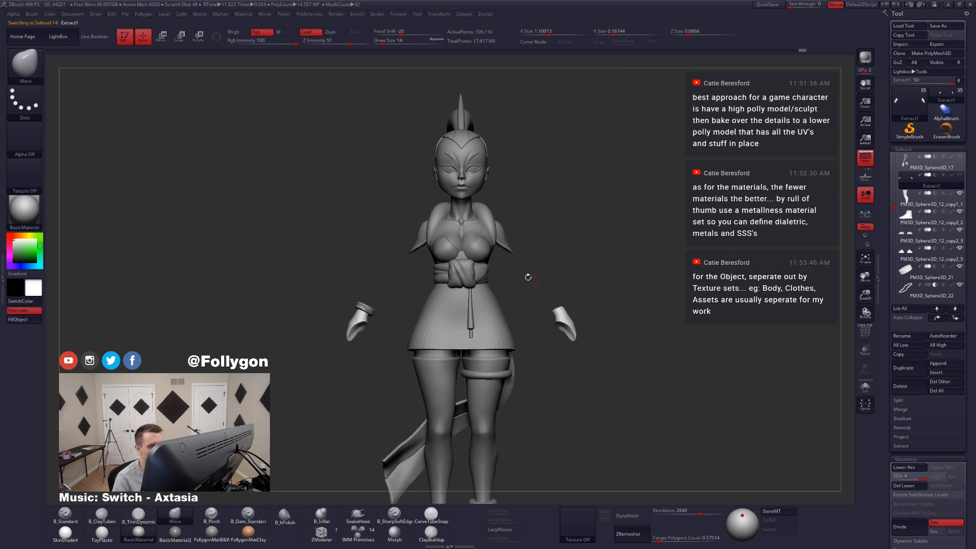
{"action": "left_click", "coordinate": [477, 295], "text": "alt"}
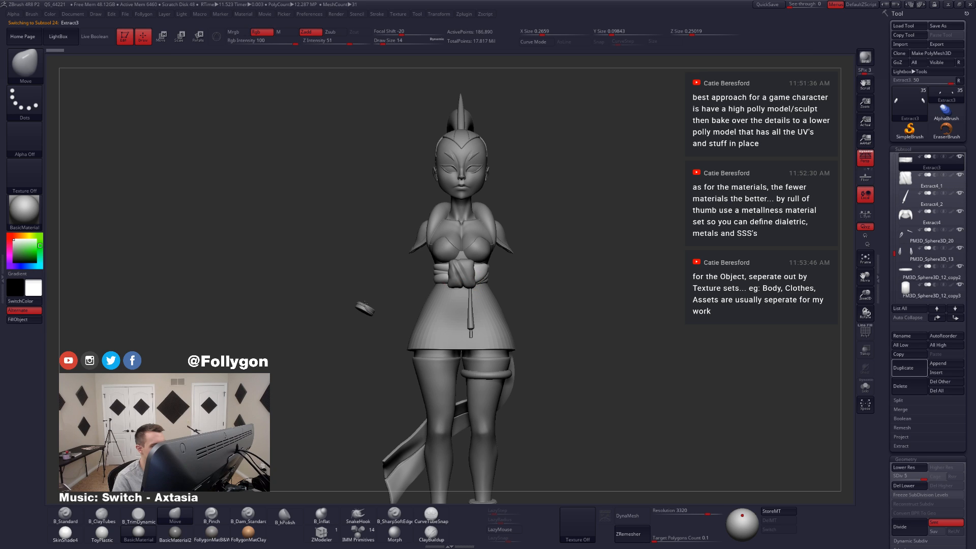
{"action": "left_click", "coordinate": [362, 309], "text": "alt"}
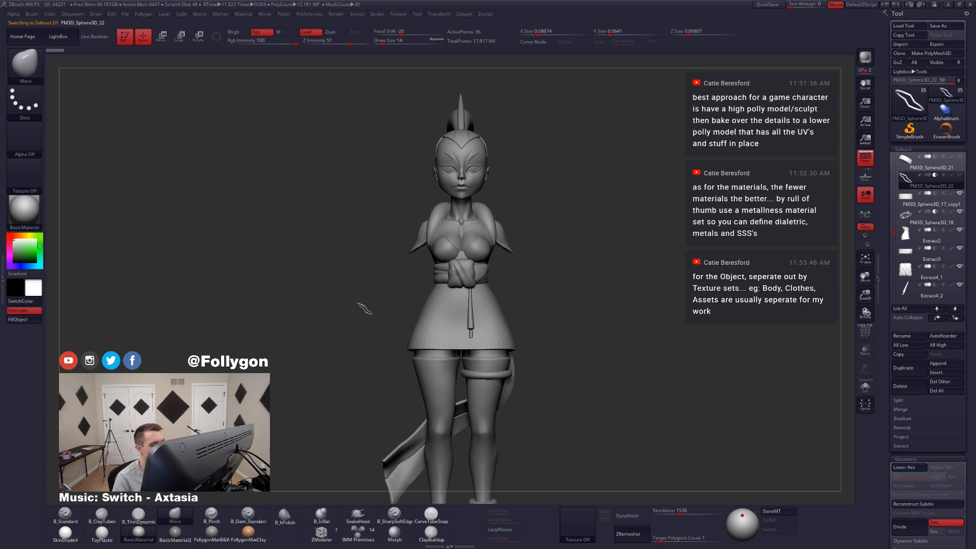
Step: Select the waist knot Extract4_1 and compare the waist and skirt with the concept art in Photoshop
{"action": "left_click", "coordinate": [458, 271], "text": "alt"}
{"action": "right_click_drag", "start_coordinate": [458, 271], "coordinate": [432, 325], "text": "ctrl"}
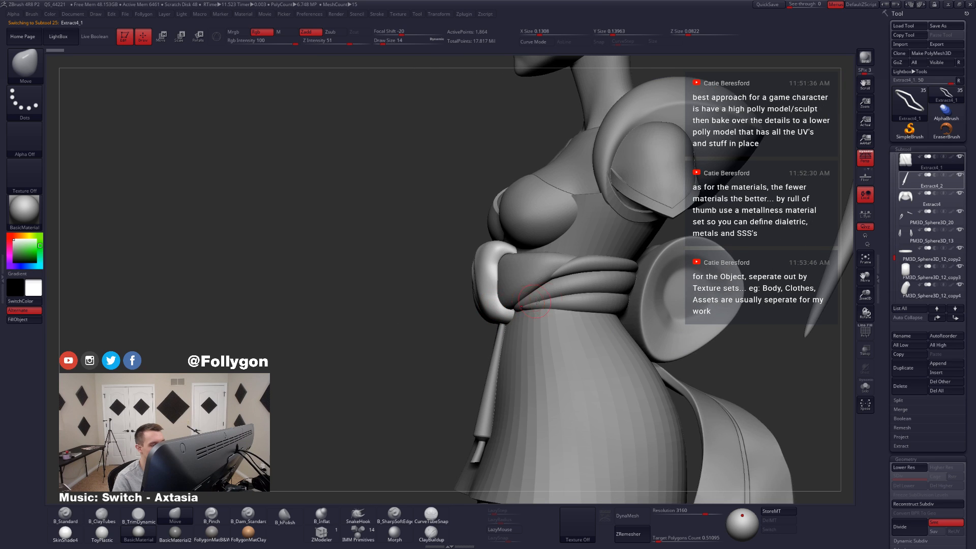
{"action": "right_click_drag", "start_coordinate": [529, 296], "coordinate": [508, 277], "text": "alt"}
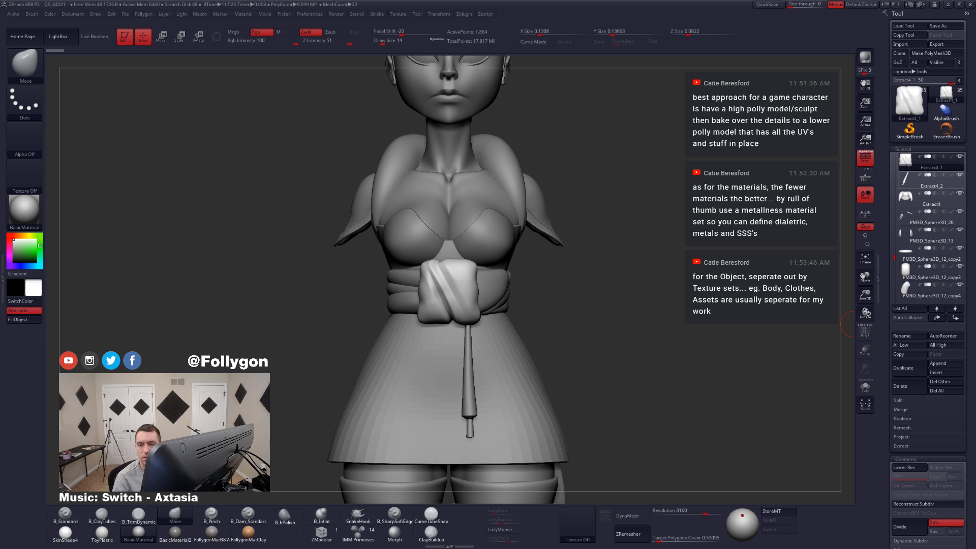
{"action": "left_click_drag", "start_coordinate": [975, 102], "coordinate": [789, 137]}
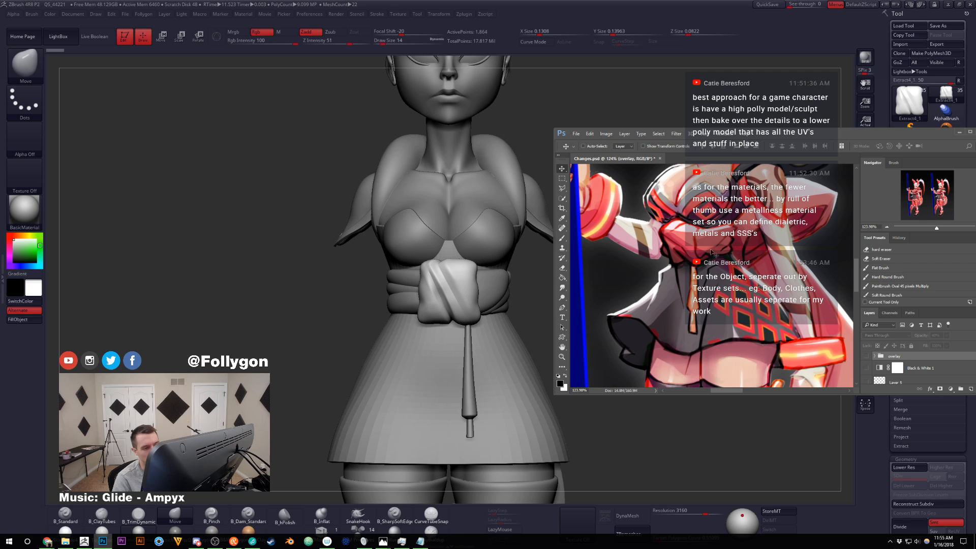
{"action": "left_click_drag", "start_coordinate": [762, 137], "coordinate": [975, 122]}
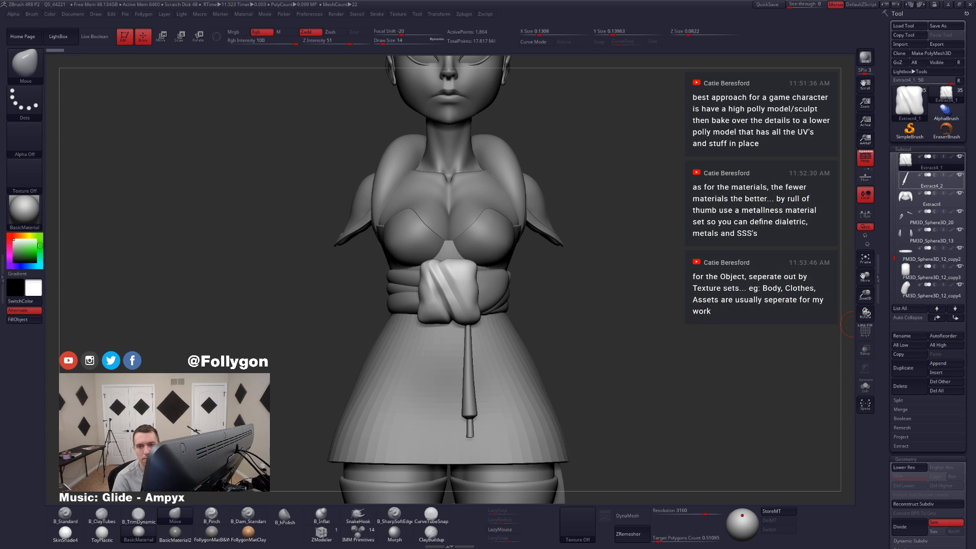
Step: Isolate the waist sash Extract3 and mask everything on it except the broad front panel
{"action": "left_click", "coordinate": [517, 306], "text": "alt"}
{"action": "right_click_drag", "start_coordinate": [529, 303], "coordinate": [504, 299]}
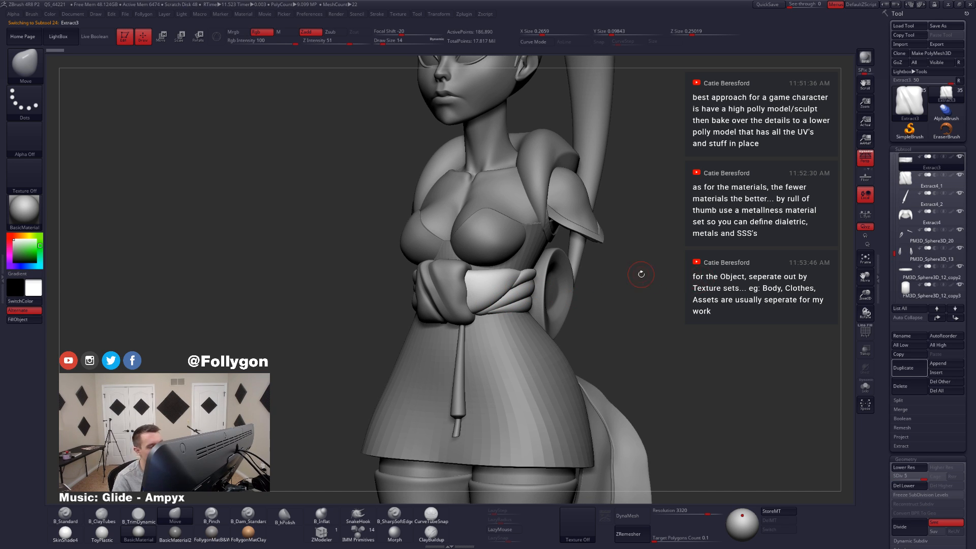
{"action": "key", "text": "alt+s"}
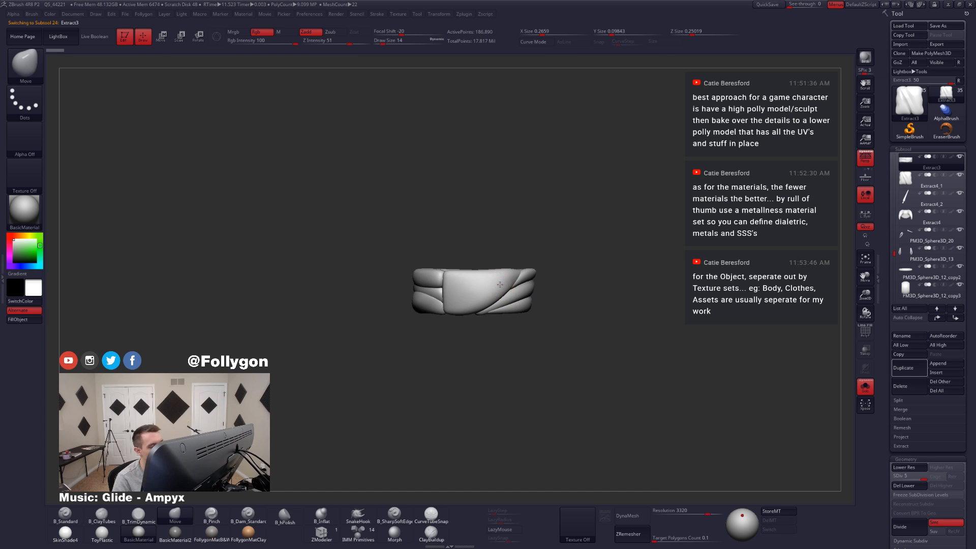
{"action": "key", "text": "f"}
{"action": "key", "text": "w"}
{"action": "left_click_drag", "start_coordinate": [473, 296], "coordinate": [543, 299], "text": "ctrl"}
{"action": "key", "text": "q"}
{"action": "key", "text": "s"}
{"action": "key", "text": "ctrl+f"}
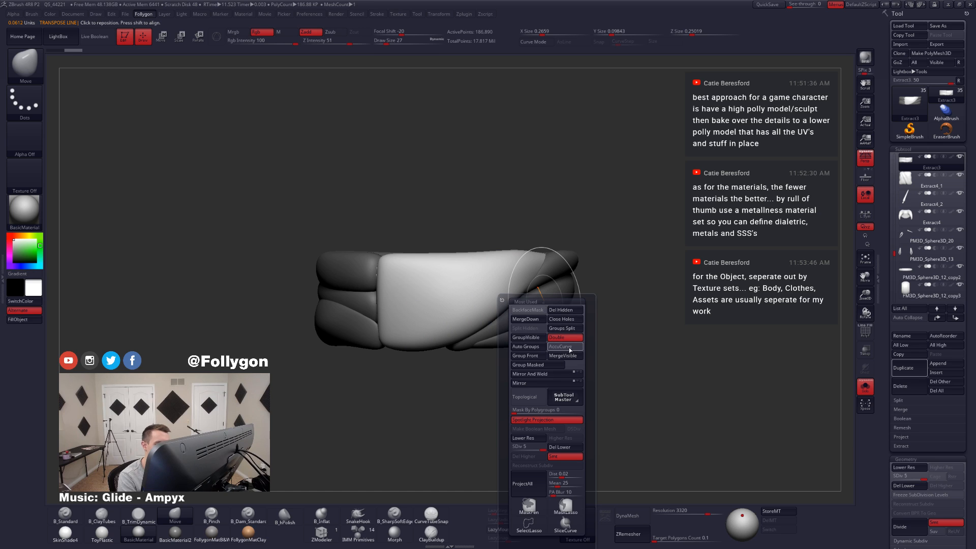
Step: Pull the front panel's upper corner outward over the side folds with the Move brush at draw size 27
{"action": "left_click_drag", "start_coordinate": [508, 290], "coordinate": [498, 288]}
{"action": "mouse_move", "coordinate": [536, 283]}
{"action": "right_mouse_down"}
{"action": "mouse_move", "coordinate": [558, 272]}
{"action": "mouse_move", "coordinate": [523, 269]}
{"action": "right_mouse_up"}
{"action": "left_click_drag", "start_coordinate": [544, 263], "coordinate": [565, 260]}
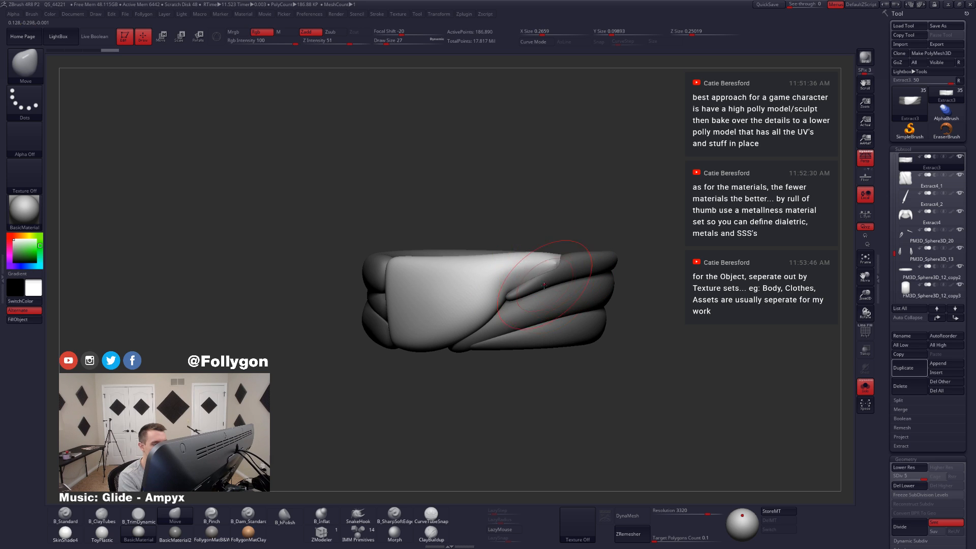
{"action": "right_click_drag", "start_coordinate": [565, 261], "coordinate": [560, 300]}
{"action": "left_click_drag", "start_coordinate": [556, 298], "coordinate": [557, 282]}
Step: Reshape the lower part of the front panel's diagonal edge with the Move brush at draw sizes 14 and 18
{"action": "key", "text": "space"}
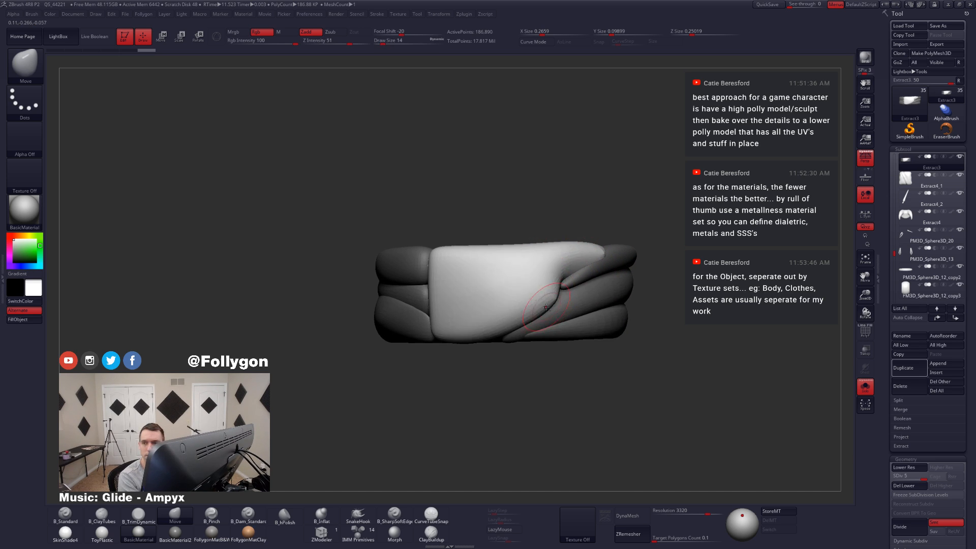
{"action": "left_click_drag", "start_coordinate": [522, 316], "coordinate": [527, 318]}
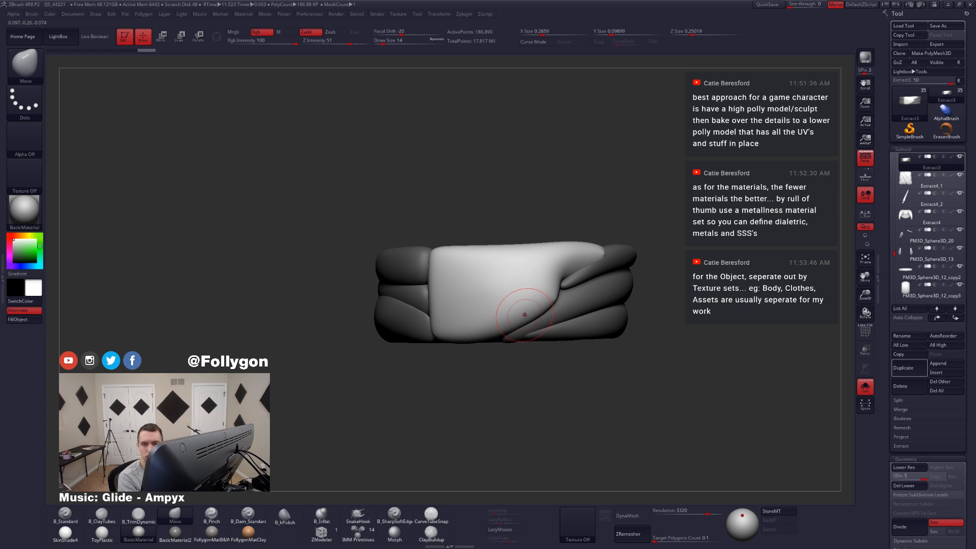
{"action": "right_click_drag", "start_coordinate": [529, 316], "coordinate": [541, 314]}
{"action": "key", "text": "space"}
{"action": "left_click_drag", "start_coordinate": [526, 313], "coordinate": [530, 313]}
{"action": "right_click_drag", "start_coordinate": [531, 312], "coordinate": [538, 320]}
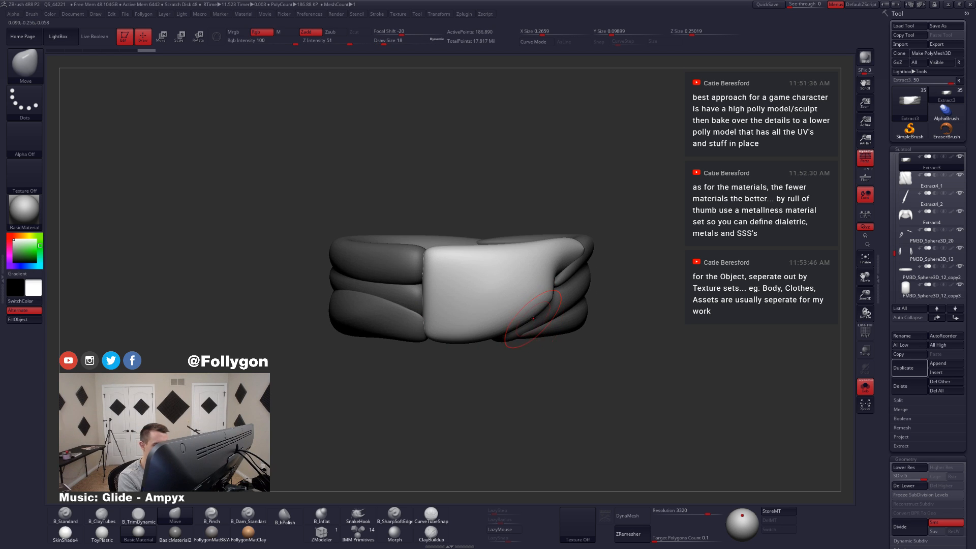
{"action": "left_click_drag", "start_coordinate": [533, 317], "coordinate": [523, 311]}
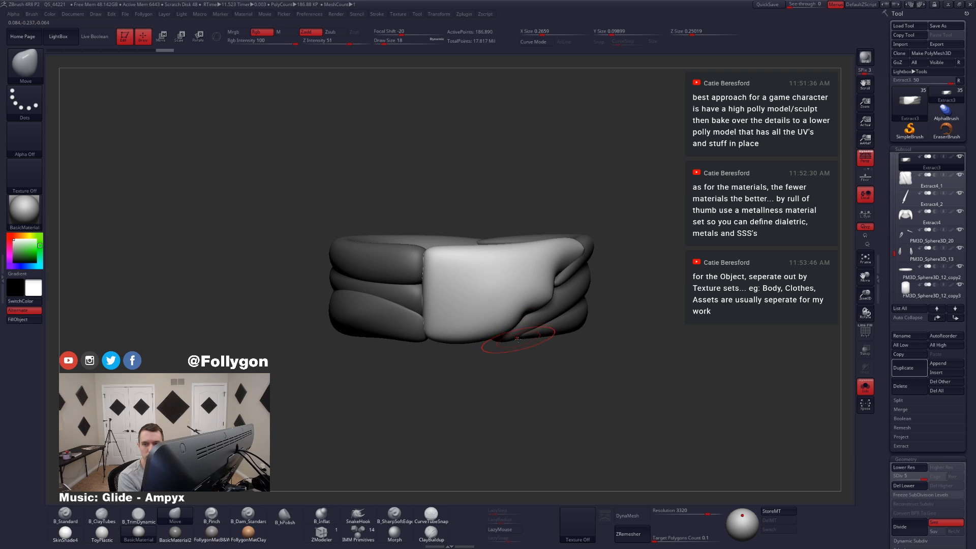
{"action": "right_click_drag", "start_coordinate": [517, 338], "coordinate": [533, 330], "text": "alt"}
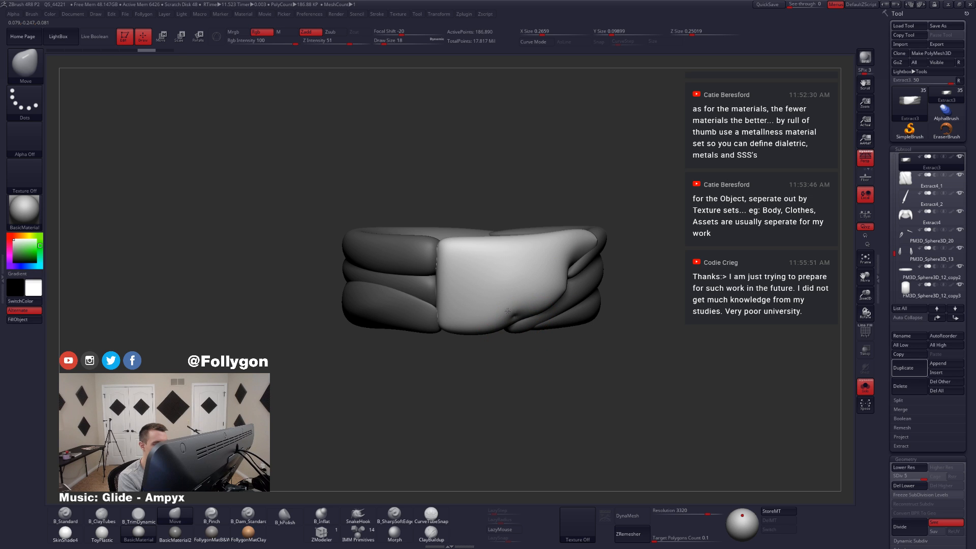
Step: Adjust the front panel's bottom edge and lower corner with the Move brush, checking them against the full outfit
{"action": "right_click_drag", "start_coordinate": [508, 311], "coordinate": [502, 339]}
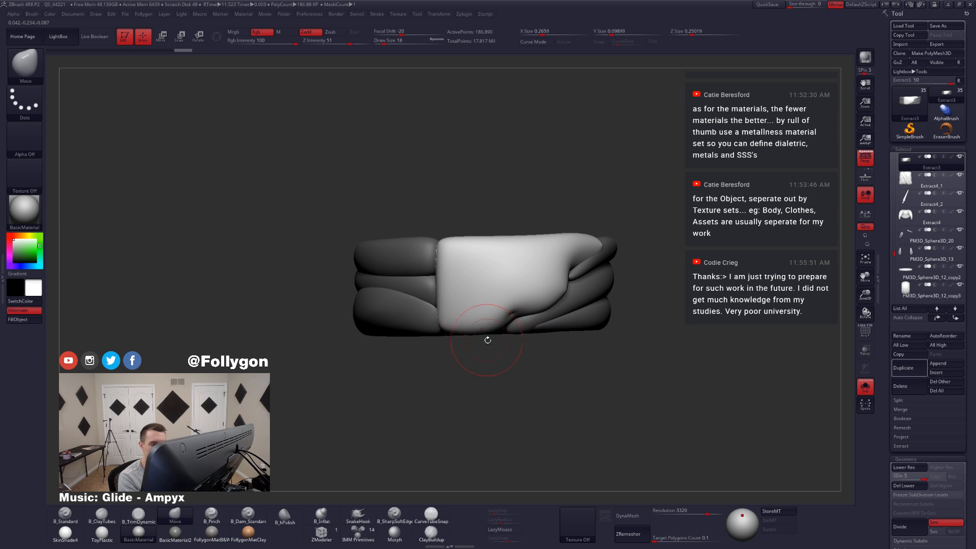
{"action": "right_click_drag", "start_coordinate": [461, 334], "coordinate": [502, 334]}
{"action": "key", "text": "alt+s"}
{"action": "key", "text": "alt+s"}
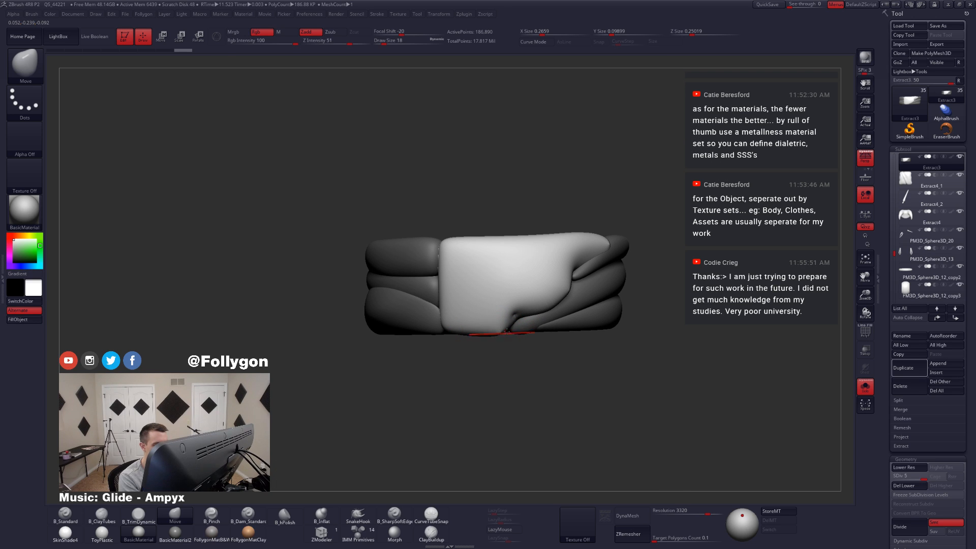
{"action": "key", "text": "space"}
{"action": "left_click_drag", "start_coordinate": [549, 310], "coordinate": [548, 306]}
{"action": "right_click_drag", "start_coordinate": [540, 314], "coordinate": [507, 302]}
Step: Sharpen the front panel's diagonal edge where it overlaps the side folds using B_Pinch at draw size 12
{"action": "key", "text": "5"}
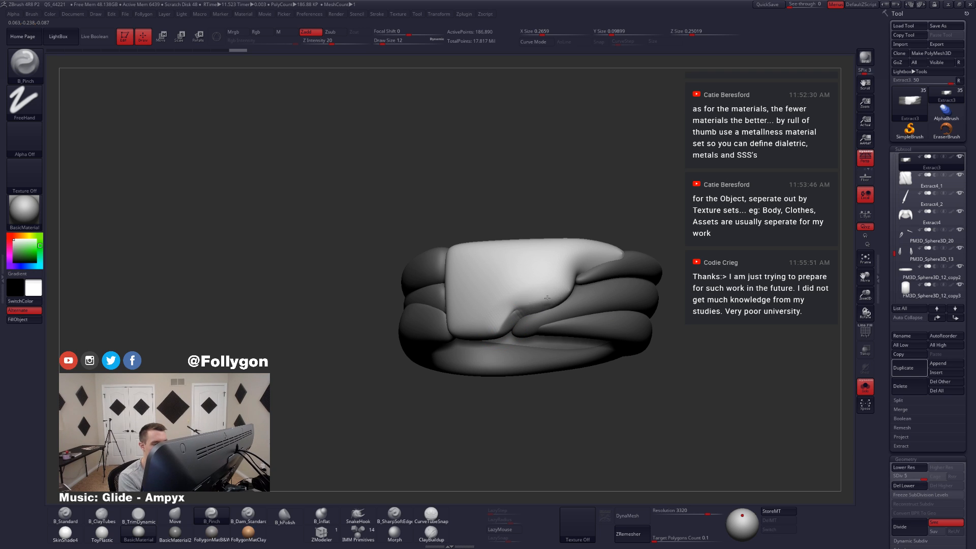
{"action": "left_click_drag", "start_coordinate": [531, 305], "coordinate": [559, 288]}
{"action": "right_click_drag", "start_coordinate": [560, 288], "coordinate": [528, 310]}
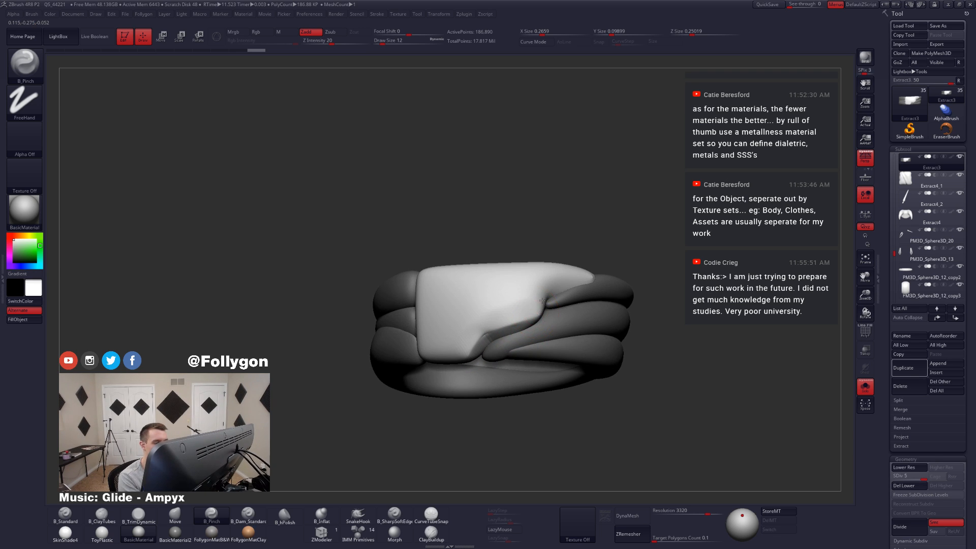
{"action": "left_click_drag", "start_coordinate": [539, 313], "coordinate": [539, 285]}
{"action": "right_click_drag", "start_coordinate": [539, 284], "coordinate": [551, 293]}
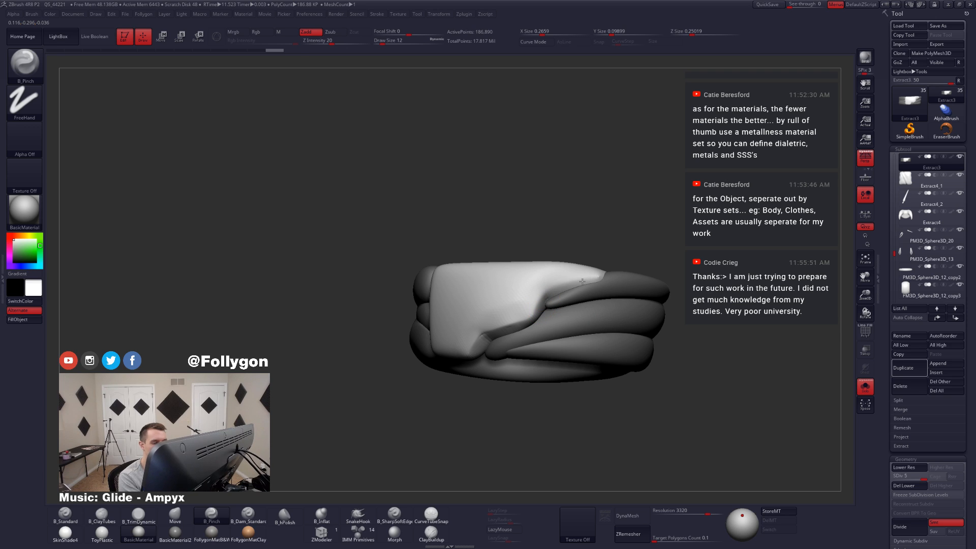
{"action": "left_click_drag", "start_coordinate": [582, 282], "coordinate": [560, 296]}
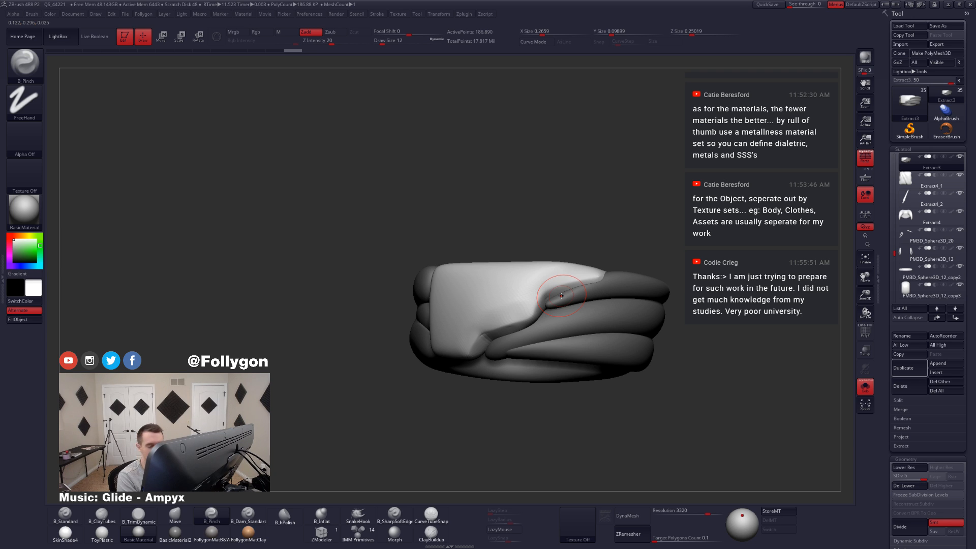
{"action": "right_click_drag", "start_coordinate": [526, 312], "coordinate": [532, 298]}
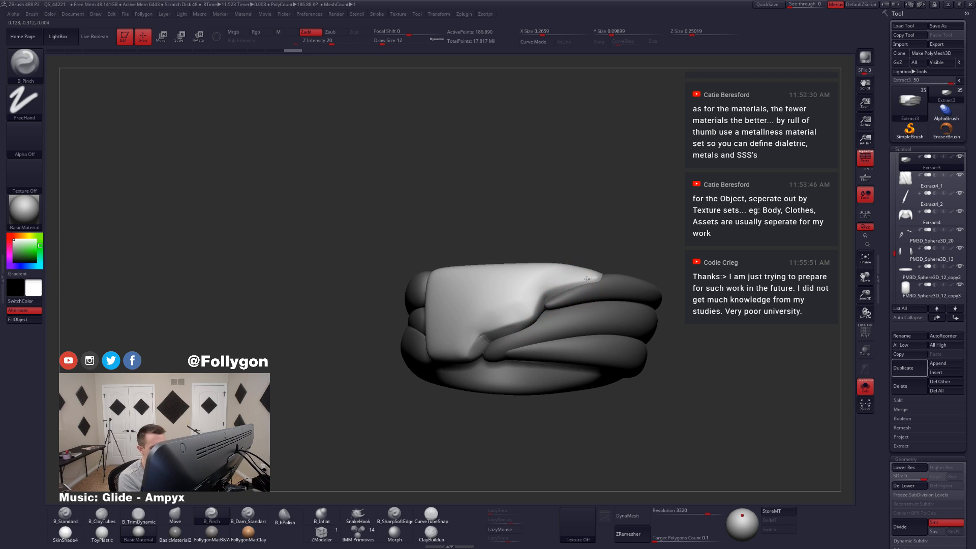
Step: Pinch the front panel's edge down to and along its bottom rim, then check the sash on the full figure
{"action": "left_click_drag", "start_coordinate": [567, 280], "coordinate": [504, 327]}
{"action": "mouse_move", "coordinate": [505, 326]}
{"action": "right_mouse_down"}
{"action": "mouse_move", "coordinate": [471, 352]}
{"action": "mouse_move", "coordinate": [463, 331]}
{"action": "right_mouse_up"}
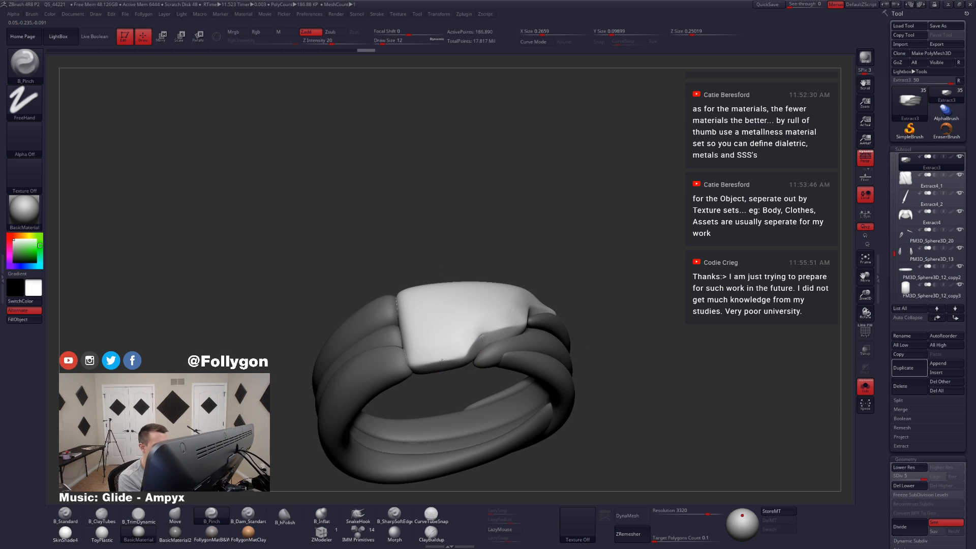
{"action": "left_click_drag", "start_coordinate": [438, 362], "coordinate": [432, 365]}
{"action": "right_click_drag", "start_coordinate": [433, 367], "coordinate": [444, 405]}
{"action": "key", "text": "alt+s"}
{"action": "key", "text": "alt+s"}
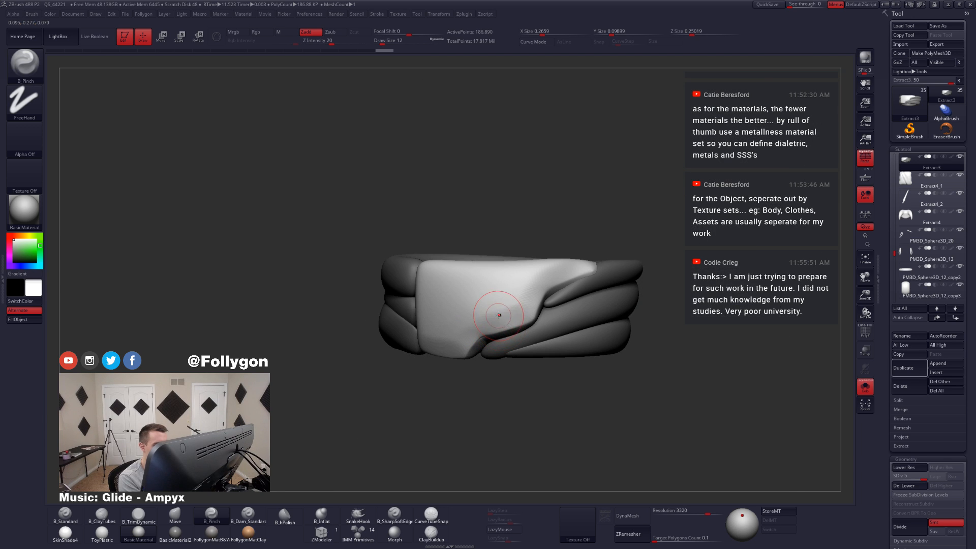
Step: Smooth the front panel's surface and pinch its diagonal edge again down to the lower corner
{"action": "left_click_drag", "start_coordinate": [499, 316], "coordinate": [501, 310], "text": "shift"}
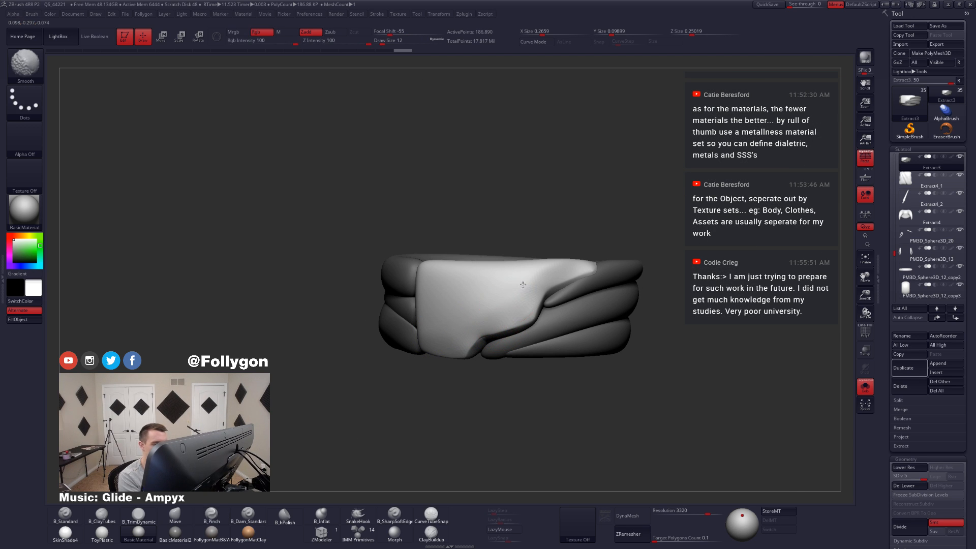
{"action": "mouse_move", "coordinate": [525, 283]}
{"action": "right_mouse_down"}
{"action": "mouse_move", "coordinate": [553, 286]}
{"action": "mouse_move", "coordinate": [542, 305]}
{"action": "right_mouse_up"}
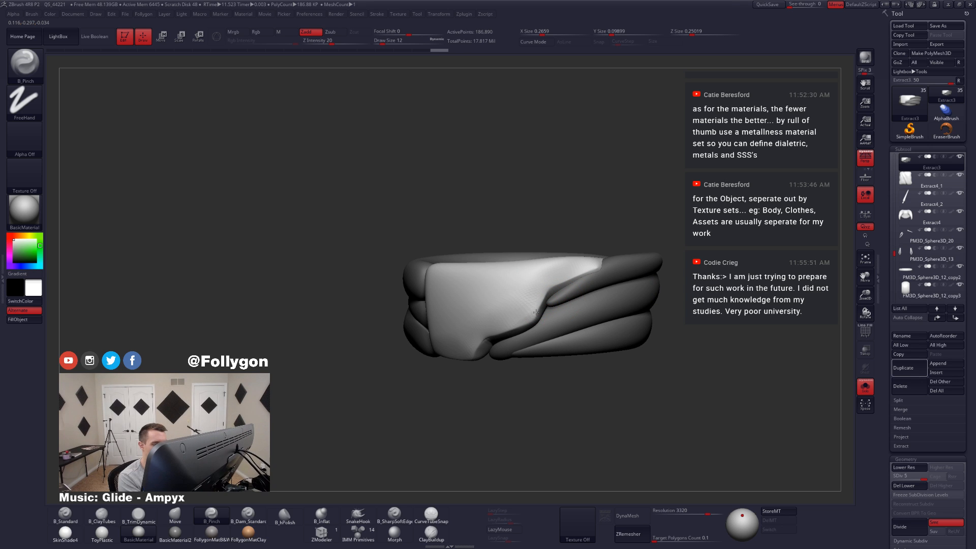
{"action": "left_click_drag", "start_coordinate": [537, 312], "coordinate": [489, 336]}
{"action": "right_click_drag", "start_coordinate": [496, 332], "coordinate": [474, 357]}
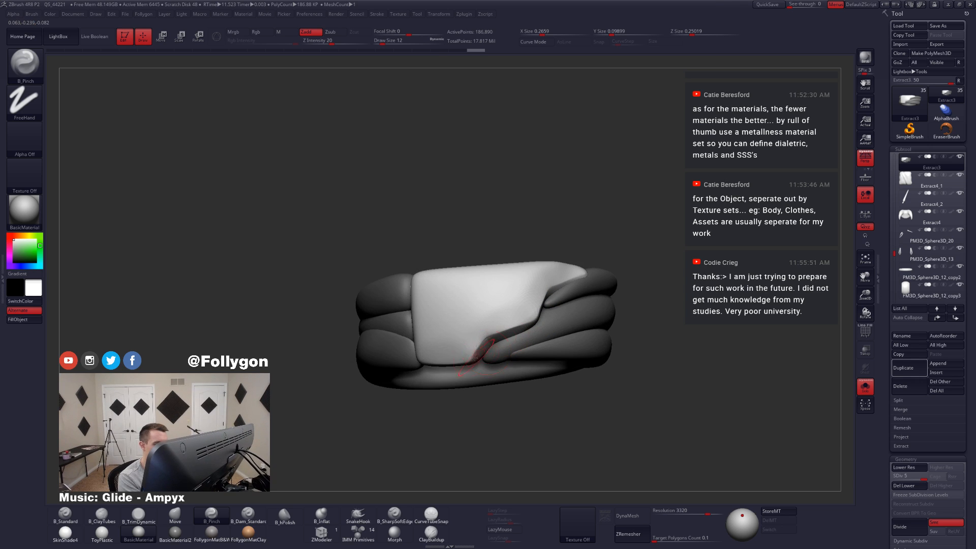
{"action": "left_click_drag", "start_coordinate": [469, 357], "coordinate": [494, 355]}
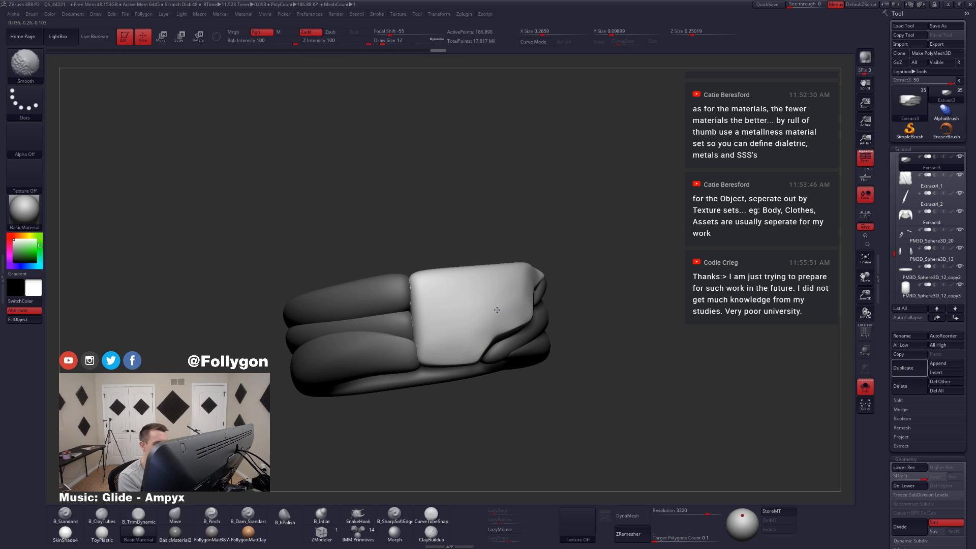
{"action": "right_click_drag", "start_coordinate": [497, 309], "coordinate": [447, 311]}
{"action": "left_click_drag", "start_coordinate": [495, 312], "coordinate": [507, 301], "text": "shift"}
Step: Show the full outfit and refine the front panel's diagonal edge with B_Pinch, enlarging the brush to draw size 20
{"action": "key", "text": "alt+s"}
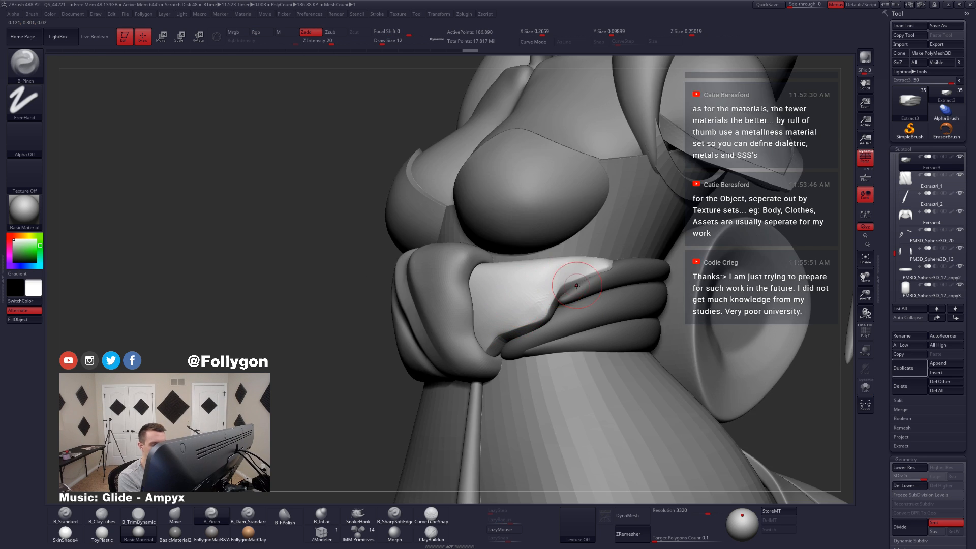
{"action": "key", "text": "alt+s"}
{"action": "right_click_drag", "start_coordinate": [577, 285], "coordinate": [592, 284]}
{"action": "key", "text": "space"}
{"action": "mouse_move", "coordinate": [569, 282]}
{"action": "left_mouse_down"}
{"action": "mouse_move", "coordinate": [584, 278]}
{"action": "mouse_move", "coordinate": [564, 284]}
{"action": "left_mouse_up"}
{"action": "key", "text": "space"}
{"action": "mouse_move", "coordinate": [575, 269]}
{"action": "right_mouse_down"}
{"action": "mouse_move", "coordinate": [576, 289]}
{"action": "mouse_move", "coordinate": [551, 305]}
{"action": "mouse_move", "coordinate": [576, 339]}
{"action": "mouse_move", "coordinate": [549, 331]}
{"action": "right_mouse_up"}
{"action": "key", "text": "shift"}
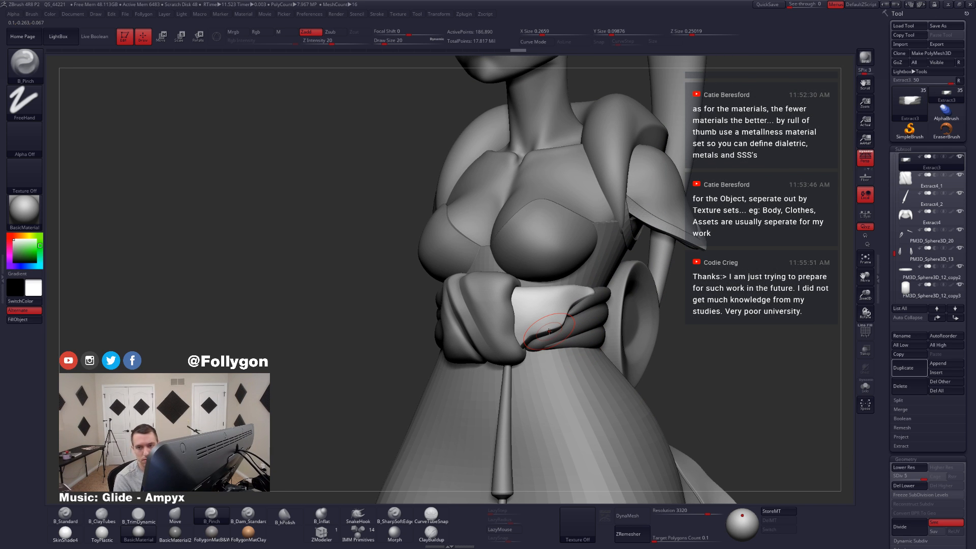
Step: Isolate the sash and carve a diagonal fold across the front panel with B_SharpSoftEdge at draw size 20
{"action": "left_click", "coordinate": [400, 518]}
{"action": "key", "text": "shift+s"}
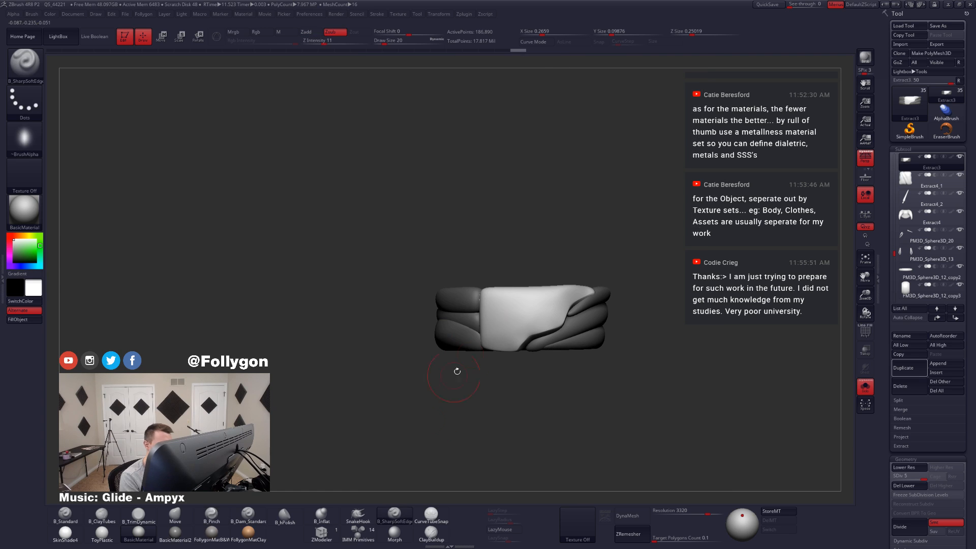
{"action": "left_click_drag", "start_coordinate": [550, 303], "coordinate": [489, 332]}
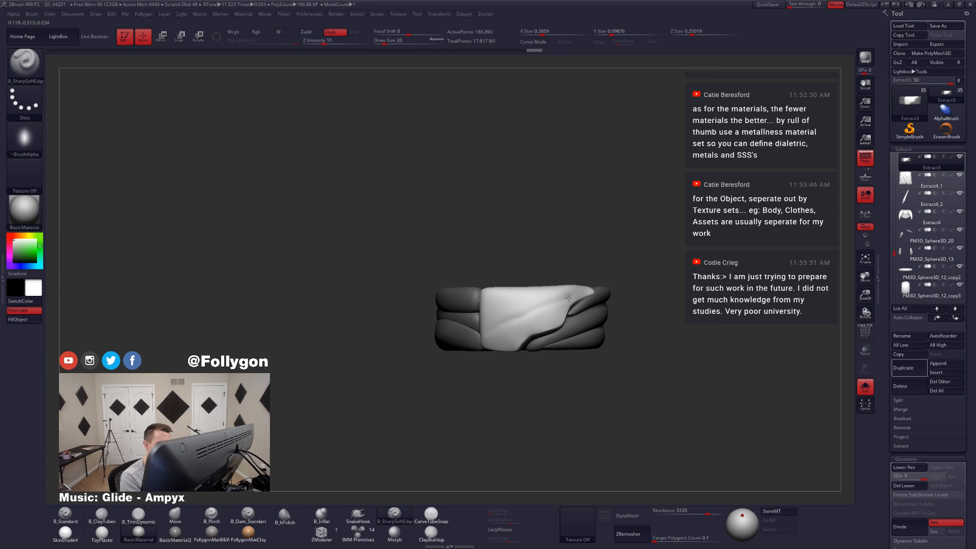
{"action": "left_click_drag", "start_coordinate": [570, 296], "coordinate": [492, 329]}
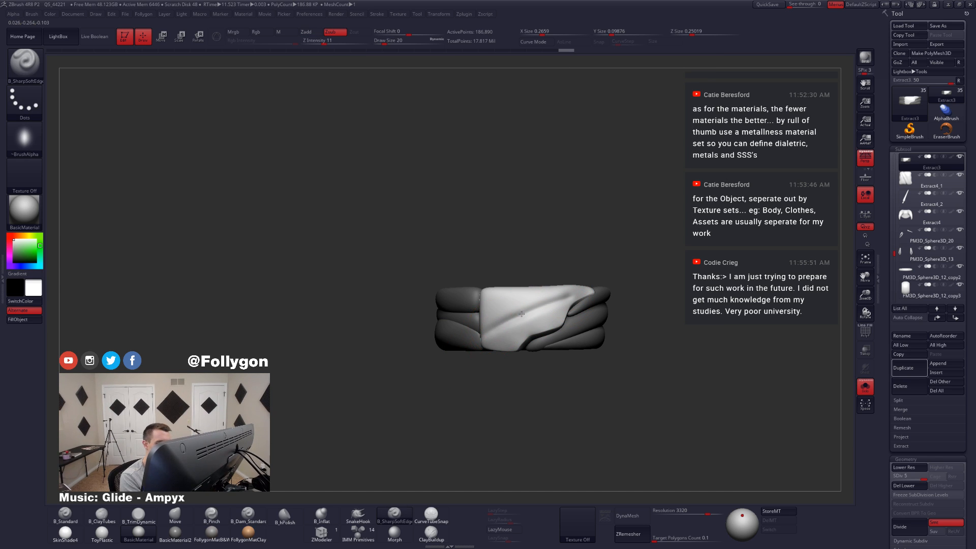
{"action": "key", "text": "space"}
{"action": "left_click_drag", "start_coordinate": [549, 305], "coordinate": [523, 318]}
Step: Enable LazyMouse for B_Pinch and tighten the diagonal fold across the front panel
{"action": "key", "text": "5"}
{"action": "key", "text": "space"}
{"action": "left_click", "coordinate": [502, 530]}
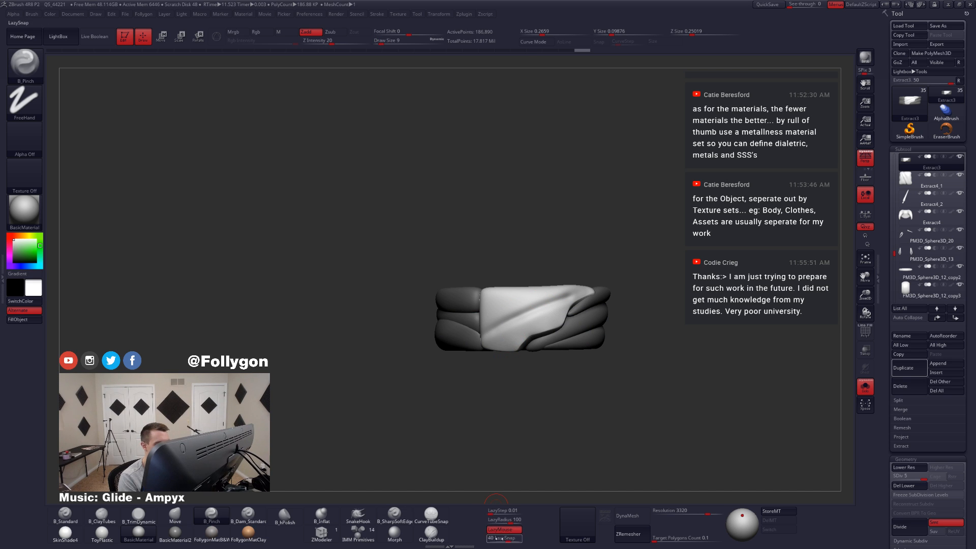
{"action": "right_click_drag", "start_coordinate": [515, 347], "coordinate": [530, 311], "text": "ctrl"}
{"action": "key", "text": "space"}
{"action": "left_click_drag", "start_coordinate": [577, 294], "coordinate": [560, 297]}
{"action": "left_click_drag", "start_coordinate": [450, 355], "coordinate": [447, 358]}
Step: Sharpen the diagonal fold from the panel's upper tip to its lower corner with B_Pinch at draw sizes 4 and 7
{"action": "key", "text": "space"}
{"action": "left_click_drag", "start_coordinate": [506, 327], "coordinate": [529, 319]}
{"action": "key", "text": "space"}
{"action": "left_click_drag", "start_coordinate": [585, 288], "coordinate": [574, 292]}
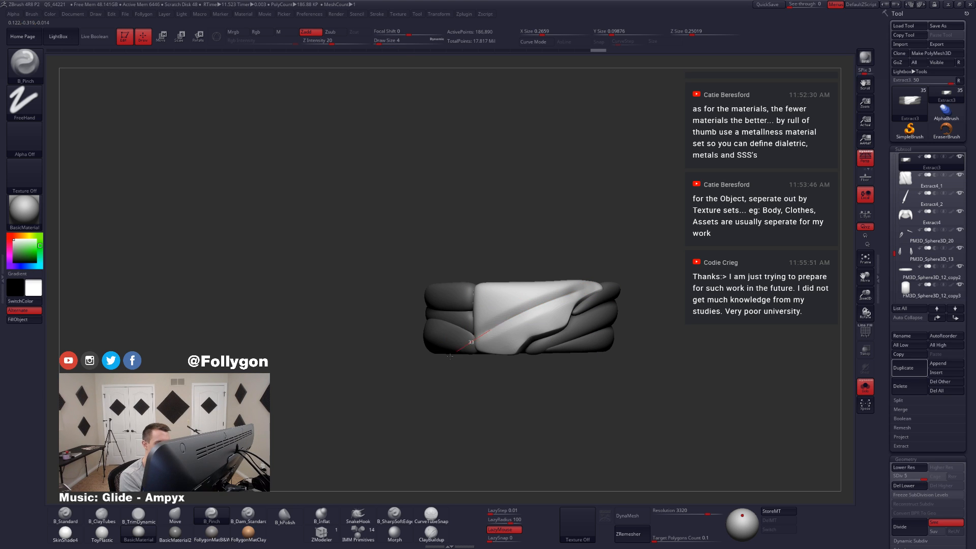
{"action": "key", "text": "space"}
{"action": "left_click_drag", "start_coordinate": [507, 320], "coordinate": [511, 320]}
{"action": "left_click_drag", "start_coordinate": [584, 289], "coordinate": [445, 358]}
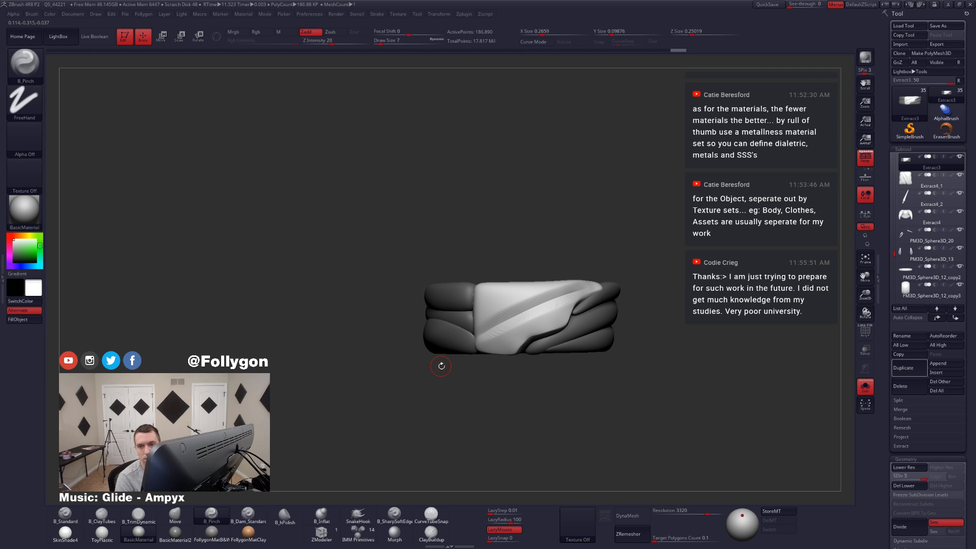
Step: Carve a second diagonal fold higher on the front panel using B_SharpSoftEdge with LazyMouse at draw size 18, redoing the first stroke
{"action": "left_click", "coordinate": [394, 514]}
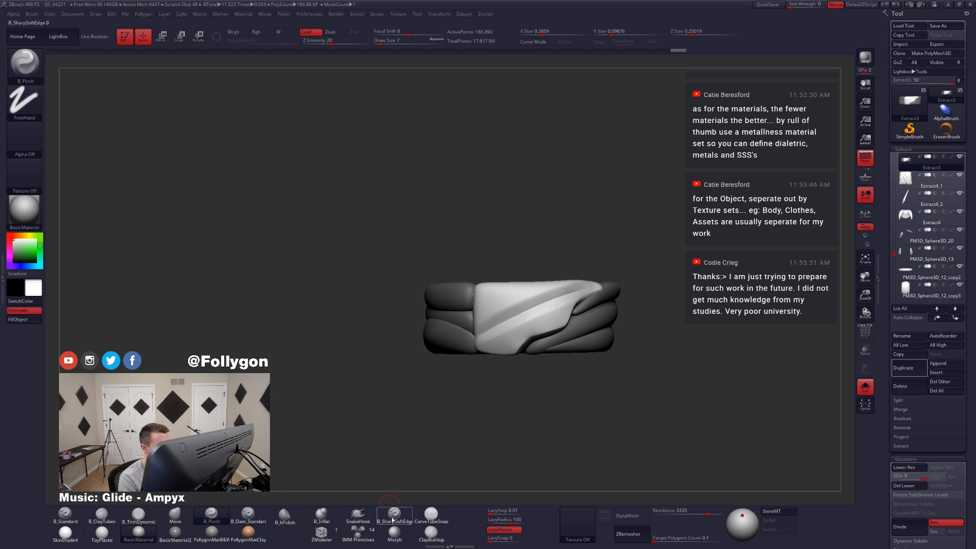
{"action": "left_click", "coordinate": [506, 532]}
{"action": "key", "text": "space"}
{"action": "left_click_drag", "start_coordinate": [491, 363], "coordinate": [528, 406]}
{"action": "left_click_drag", "start_coordinate": [475, 316], "coordinate": [581, 266]}
{"action": "key", "text": "ctrl+z"}
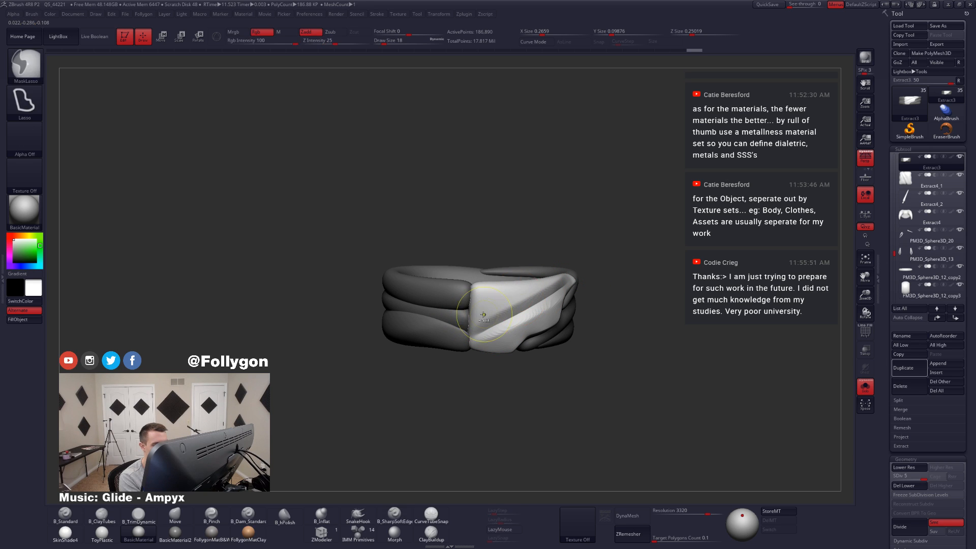
{"action": "left_click_drag", "start_coordinate": [474, 319], "coordinate": [563, 274]}
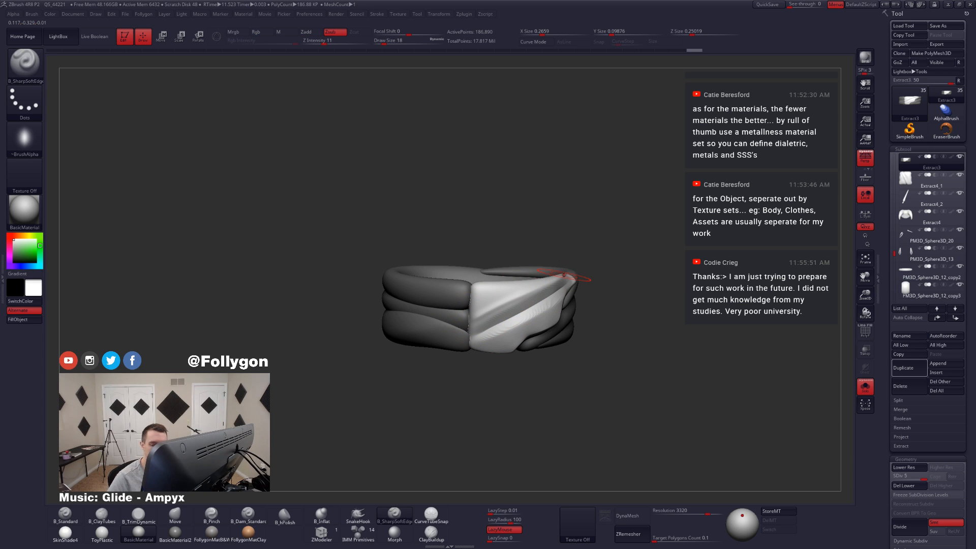
Step: Delete the sash's lower subdivision levels and isolate the front panel's polygroup with the wireframe displayed
{"action": "key", "text": "shift+f"}
{"action": "left_click_drag", "start_coordinate": [547, 211], "coordinate": [546, 226], "text": "shift"}
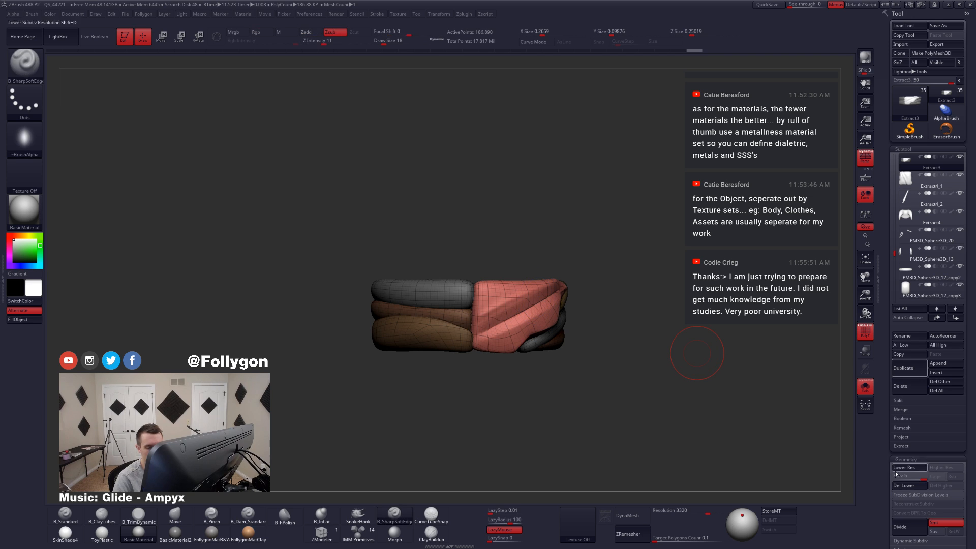
{"action": "left_click", "coordinate": [918, 488]}
{"action": "left_click", "coordinate": [502, 301], "text": "ctrl+shift"}
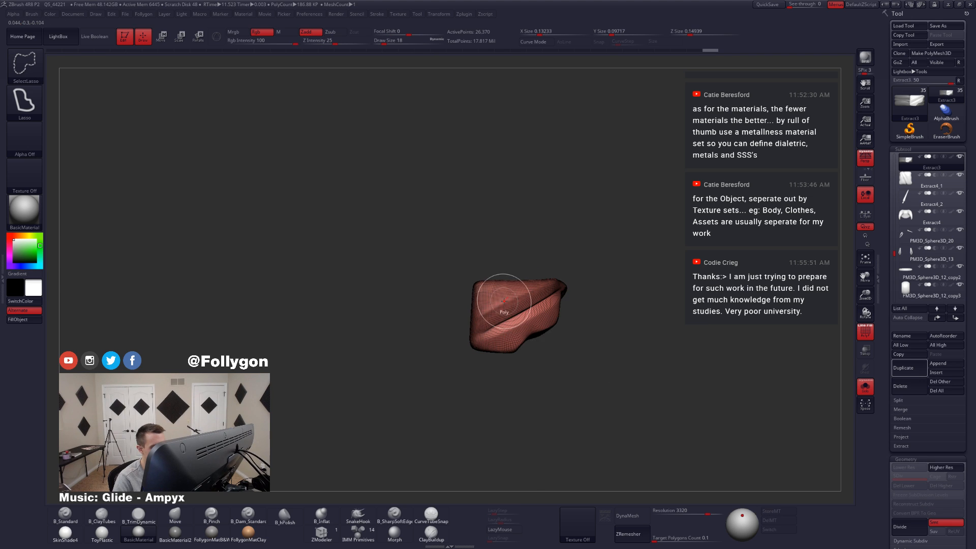
Step: Split the isolated front panel from the rest of the sash into its own subtool and DynaMesh it at resolution 3320
{"action": "key", "text": "1"}
{"action": "left_click", "coordinate": [512, 326]}
{"action": "key", "text": "shift+f"}
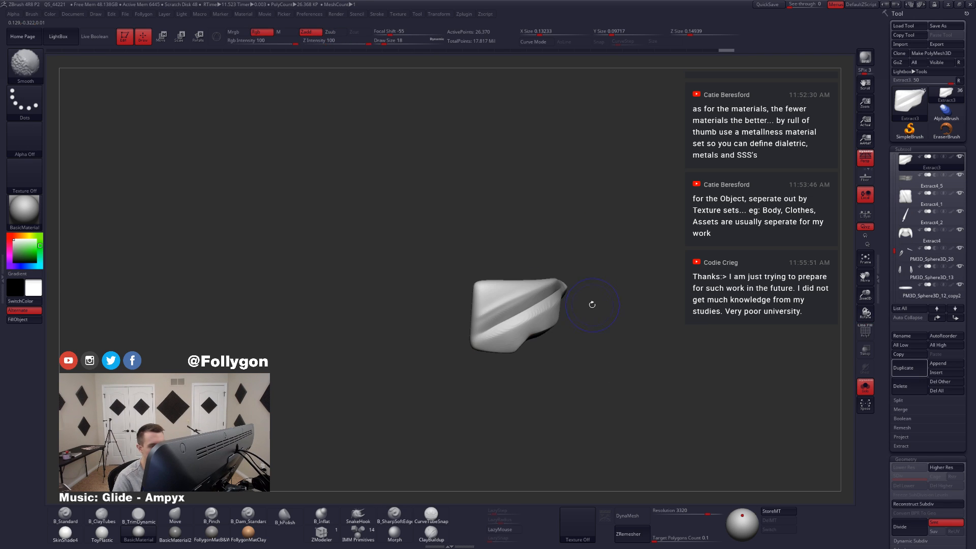
{"action": "left_click_drag", "start_coordinate": [547, 329], "coordinate": [544, 328]}
{"action": "left_click_drag", "start_coordinate": [672, 438], "coordinate": [673, 439]}
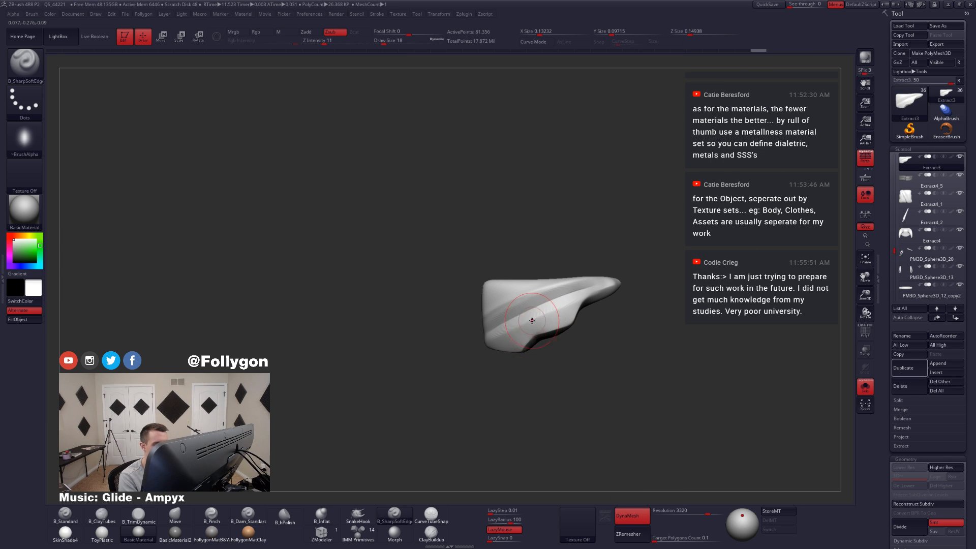
Step: Carve along the front panel's lower diagonal fold using B_SharpSoftEdge at draw size 14
{"action": "key", "text": "space"}
{"action": "left_click_drag", "start_coordinate": [530, 319], "coordinate": [532, 318]}
{"action": "left_click_drag", "start_coordinate": [431, 417], "coordinate": [415, 417]}
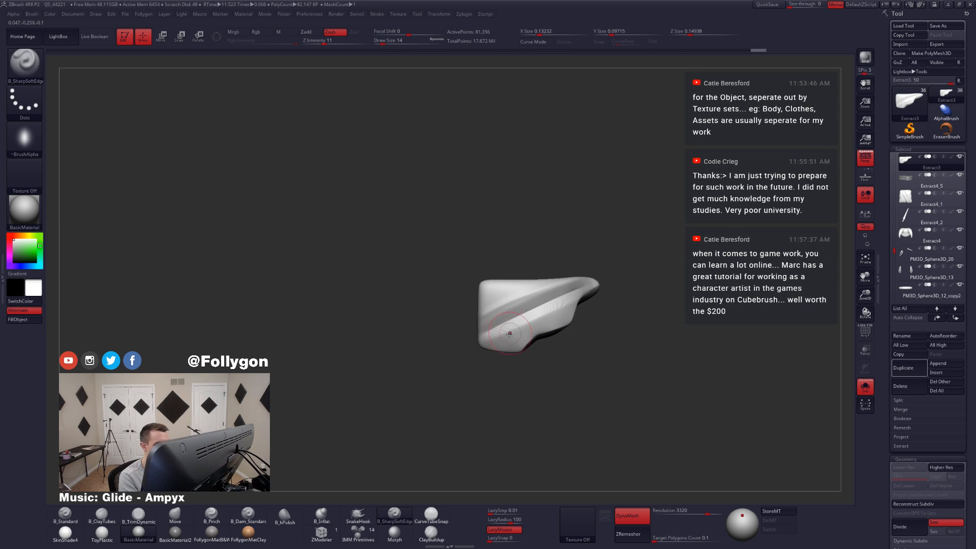
{"action": "mouse_move", "coordinate": [480, 317]}
{"action": "left_mouse_down"}
{"action": "mouse_move", "coordinate": [599, 274]}
{"action": "mouse_move", "coordinate": [524, 312]}
{"action": "left_mouse_up"}
Step: Tighten the panel's lower diagonal fold with B_Pinch and smooth the surface near its lower corner
{"action": "key", "text": "b"}
{"action": "key", "text": "p"}
{"action": "key", "text": "i"}
{"action": "key", "text": "space"}
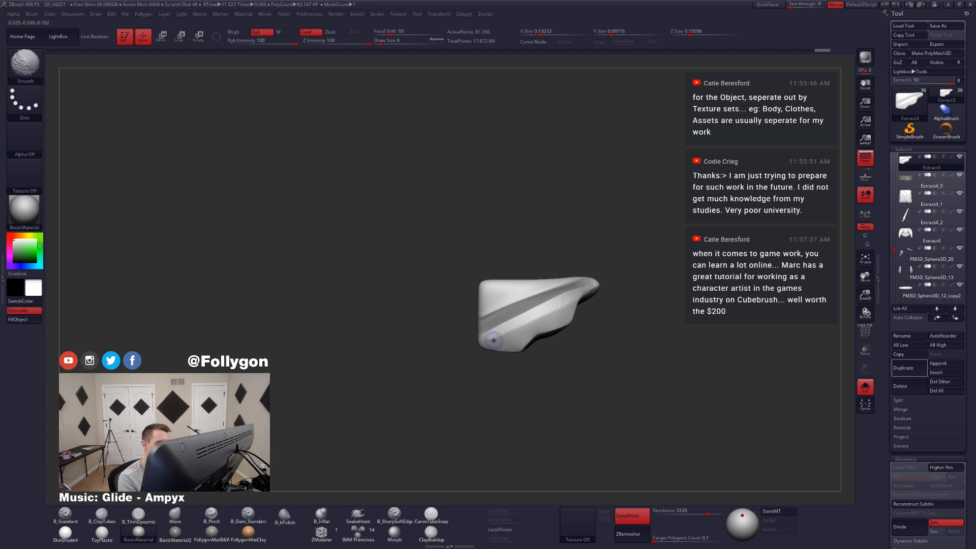
{"action": "left_click_drag", "start_coordinate": [495, 339], "coordinate": [501, 334], "text": "shift"}
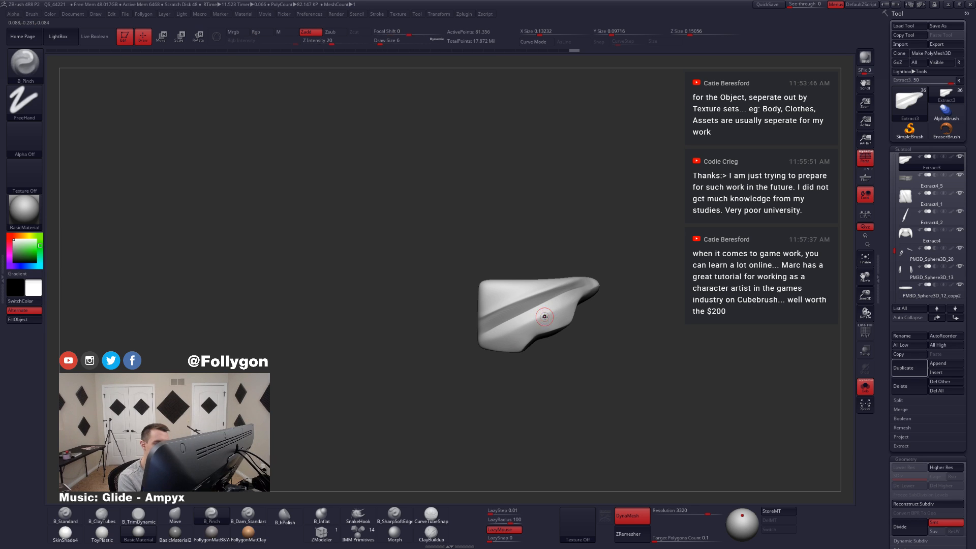
Step: Disable LazyMouse and sharpen the front panel's bottom edge with B_Pinch at draw size 5
{"action": "key", "text": "space"}
{"action": "mouse_move", "coordinate": [545, 319]}
{"action": "right_mouse_down", "text": "ctrl"}
{"action": "mouse_move", "coordinate": [545, 333]}
{"action": "mouse_move", "coordinate": [525, 314]}
{"action": "mouse_move", "coordinate": [534, 354]}
{"action": "mouse_move", "coordinate": [501, 369]}
{"action": "right_mouse_up", "text": "ctrl"}
{"action": "left_click", "coordinate": [505, 529]}
{"action": "key", "text": "space"}
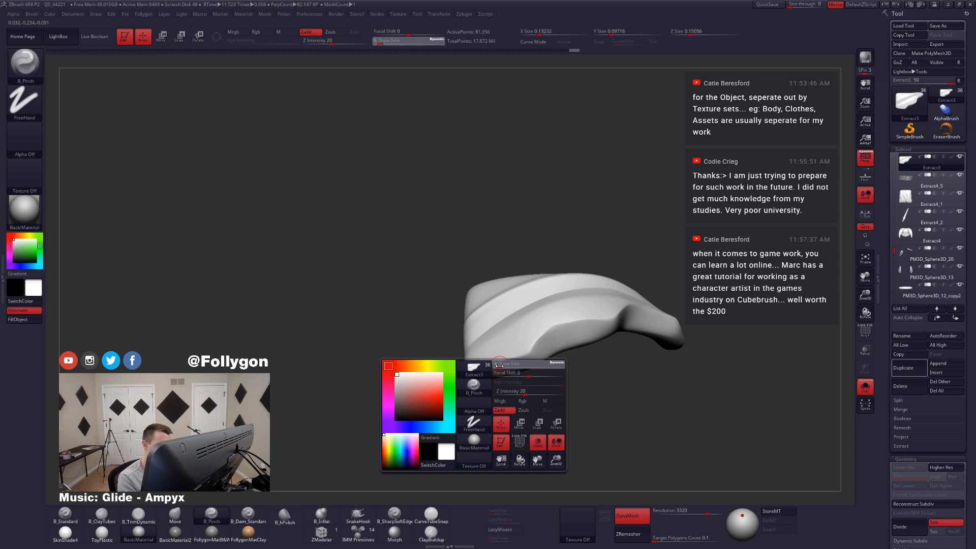
{"action": "left_click_drag", "start_coordinate": [499, 366], "coordinate": [500, 366]}
{"action": "right_click_drag", "start_coordinate": [499, 364], "coordinate": [500, 362]}
{"action": "left_click_drag", "start_coordinate": [482, 364], "coordinate": [523, 352]}
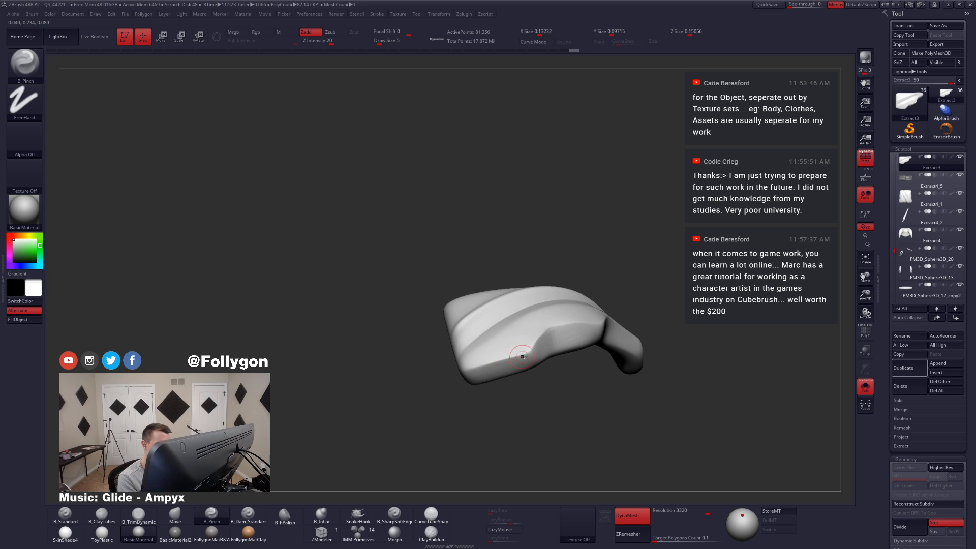
{"action": "right_click_drag", "start_coordinate": [523, 352], "coordinate": [528, 355]}
{"action": "left_click_drag", "start_coordinate": [526, 356], "coordinate": [558, 329]}
{"action": "mouse_move", "coordinate": [557, 342]}
{"action": "right_mouse_down", "text": "alt"}
{"action": "mouse_move", "coordinate": [539, 360]}
{"action": "mouse_move", "coordinate": [536, 347]}
{"action": "right_mouse_up", "text": "alt"}
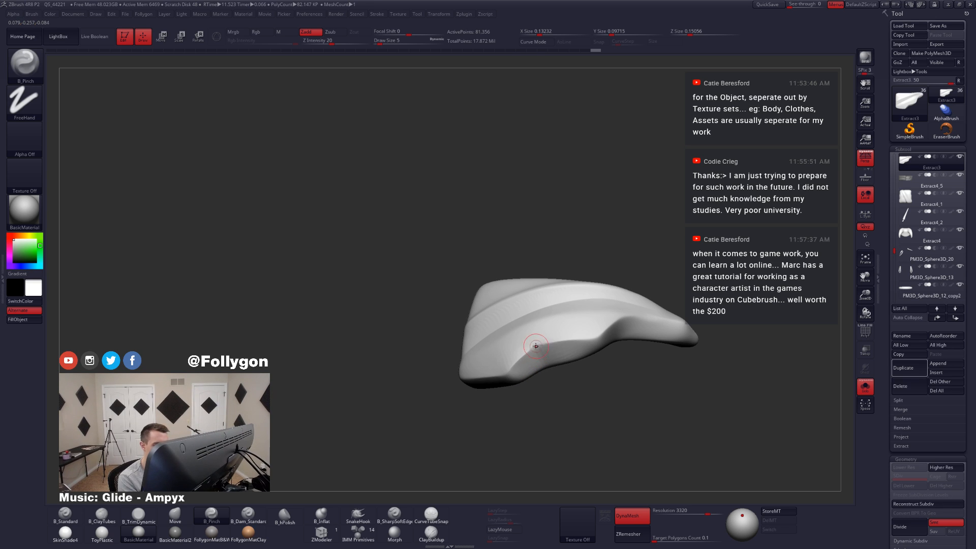
{"action": "left_click_drag", "start_coordinate": [526, 352], "coordinate": [586, 340]}
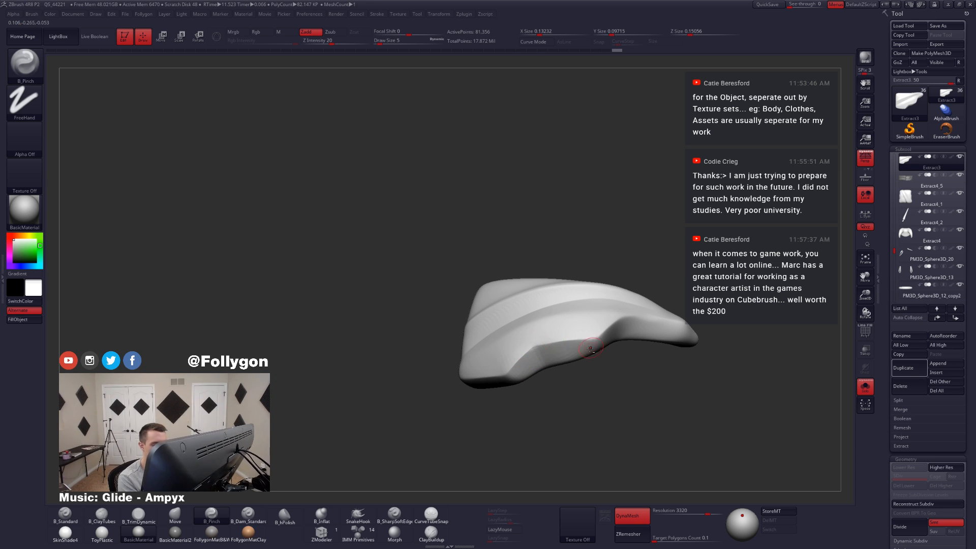
Step: Continue pinching the bottom edge toward the panel's tip and compare the panel with the full outfit
{"action": "right_click_drag", "start_coordinate": [589, 347], "coordinate": [560, 368]}
{"action": "left_click_drag", "start_coordinate": [570, 342], "coordinate": [589, 331]}
{"action": "mouse_move", "coordinate": [599, 340]}
{"action": "right_mouse_down", "text": "alt"}
{"action": "mouse_move", "coordinate": [571, 352]}
{"action": "mouse_move", "coordinate": [565, 346]}
{"action": "right_mouse_up", "text": "alt"}
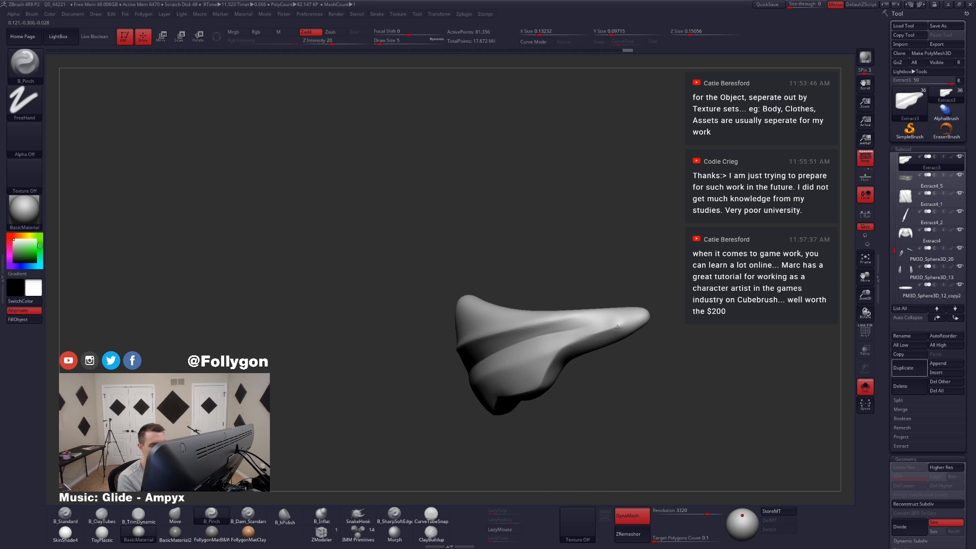
{"action": "left_click_drag", "start_coordinate": [579, 339], "coordinate": [582, 339]}
{"action": "key", "text": "alt+s"}
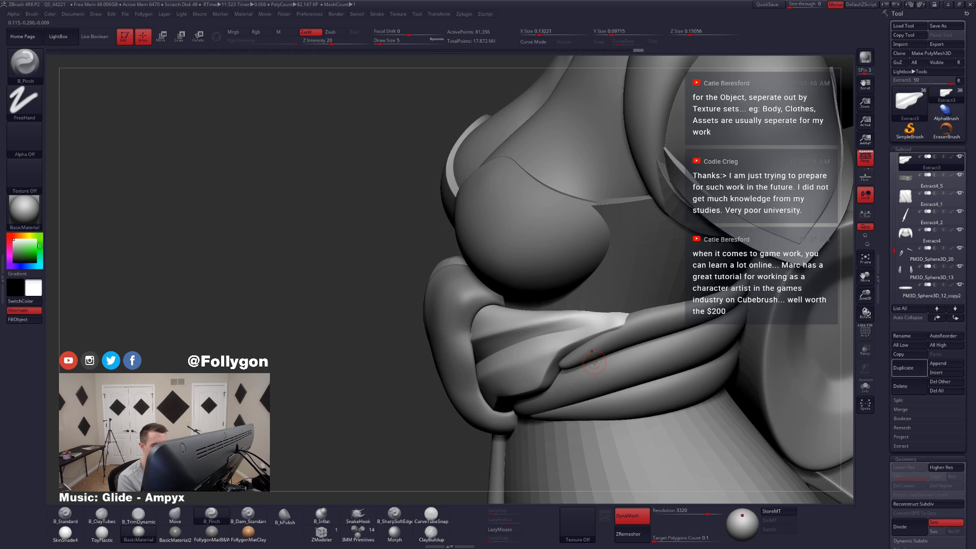
{"action": "right_click_drag", "start_coordinate": [568, 344], "coordinate": [584, 332]}
{"action": "key", "text": "alt+s"}
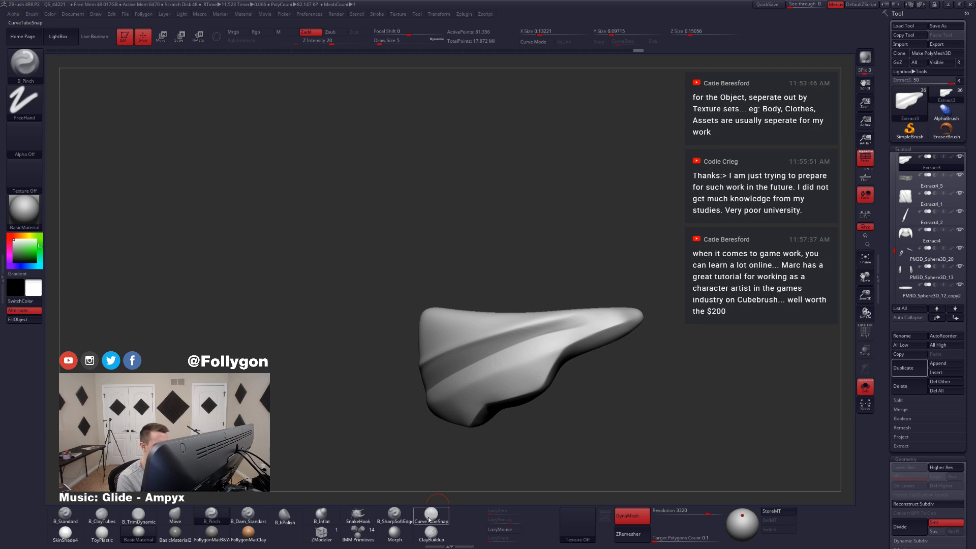
Step: Enable LazyMouse and pinch the main diagonal fold with B_Pinch at draw size 3
{"action": "left_click", "coordinate": [501, 529]}
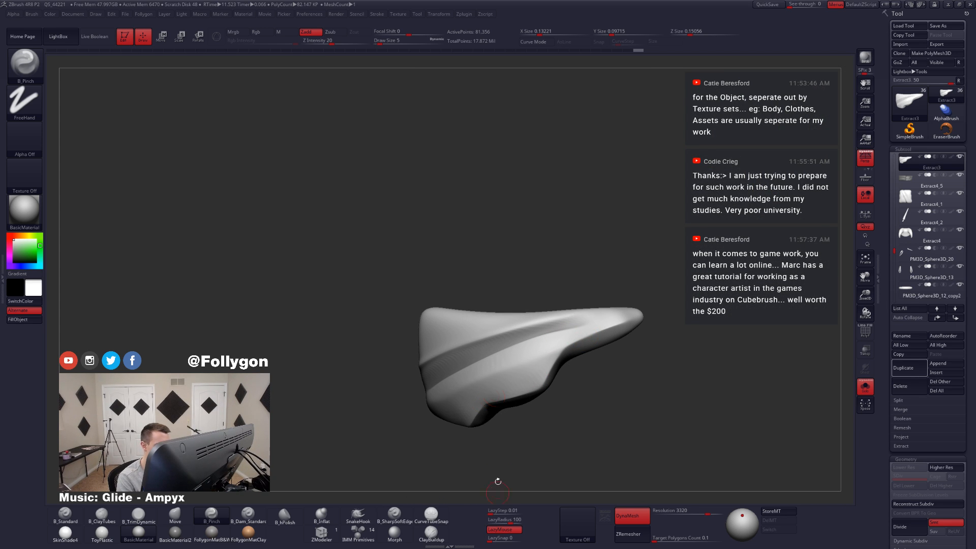
{"action": "right_click_drag", "start_coordinate": [526, 358], "coordinate": [540, 368]}
{"action": "key", "text": "space"}
{"action": "left_click", "coordinate": [555, 336]}
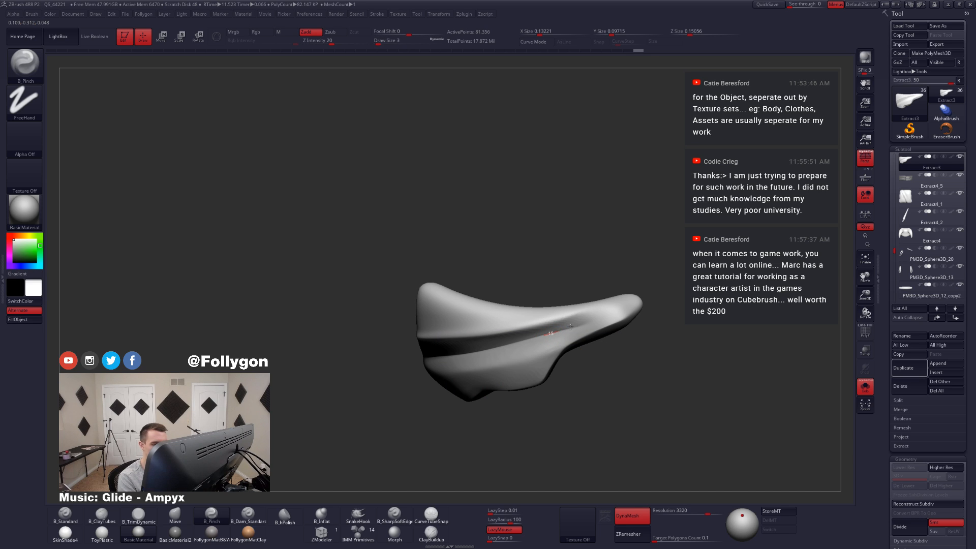
Step: Carve a groove from the panel's narrow tip along the diagonal fold with B_SharpSoftEdge at draw size 4, redoing the first stroke
{"action": "left_click", "coordinate": [395, 514]}
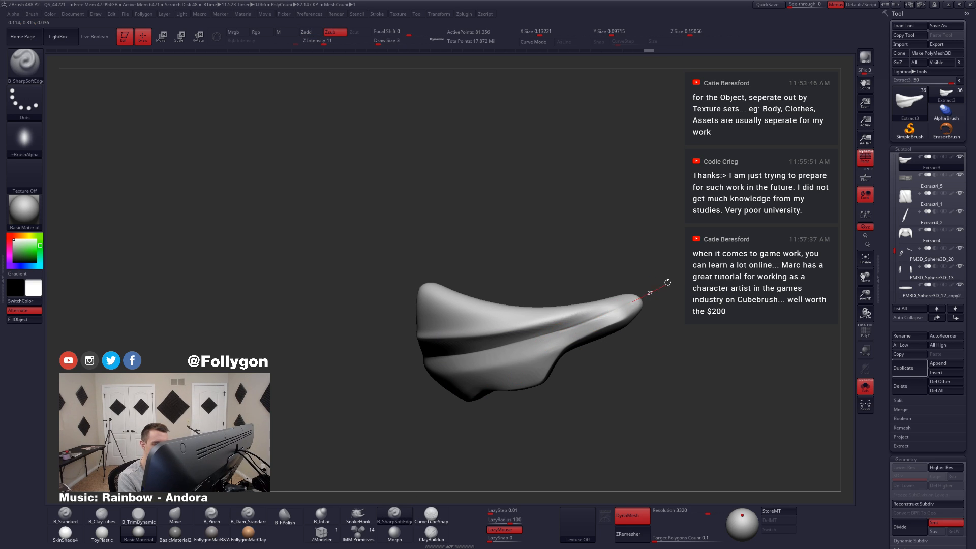
{"action": "key", "text": "space"}
{"action": "left_click", "coordinate": [619, 318]}
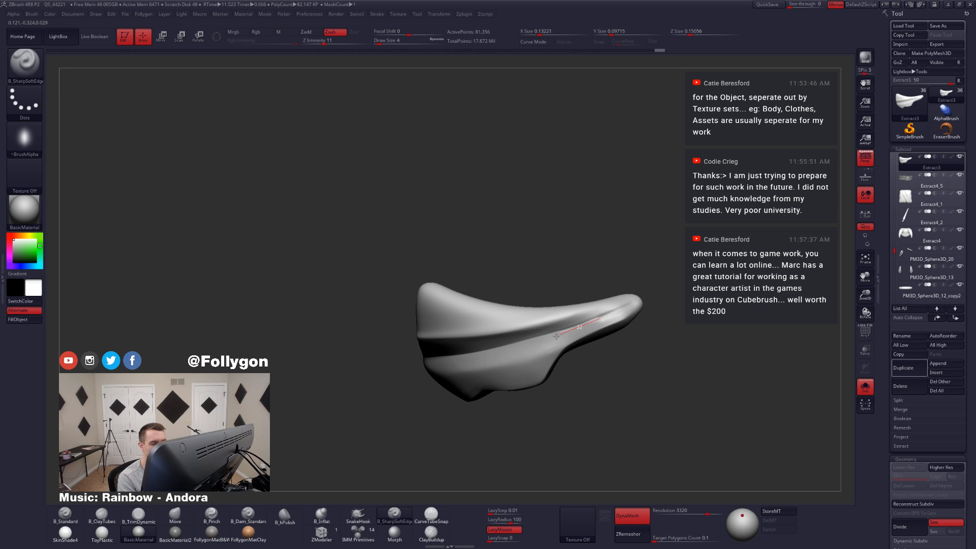
{"action": "key", "text": "ctrl+z"}
{"action": "left_click_drag", "start_coordinate": [632, 301], "coordinate": [553, 330]}
{"action": "left_click_drag", "start_coordinate": [671, 283], "coordinate": [673, 282]}
{"action": "mouse_move", "coordinate": [646, 282]}
{"action": "left_mouse_down"}
{"action": "mouse_move", "coordinate": [696, 295]}
{"action": "mouse_move", "coordinate": [620, 280]}
{"action": "mouse_move", "coordinate": [617, 308]}
{"action": "mouse_move", "coordinate": [510, 344]}
{"action": "left_mouse_up"}
Step: Pinch the new groove near the tip with B_Pinch and build up the area beside it with B_ClayTubes at draw size 7
{"action": "key", "text": "5"}
{"action": "mouse_move", "coordinate": [513, 402]}
{"action": "left_mouse_down"}
{"action": "mouse_move", "coordinate": [584, 367]}
{"action": "mouse_move", "coordinate": [595, 373]}
{"action": "mouse_move", "coordinate": [630, 335]}
{"action": "left_mouse_up"}
{"action": "key", "text": "space"}
{"action": "left_click", "coordinate": [614, 315]}
{"action": "key", "text": "space"}
{"action": "left_click", "coordinate": [619, 318]}
{"action": "key", "text": "2"}
{"action": "left_click_drag", "start_coordinate": [707, 302], "coordinate": [731, 322], "text": "ctrl"}
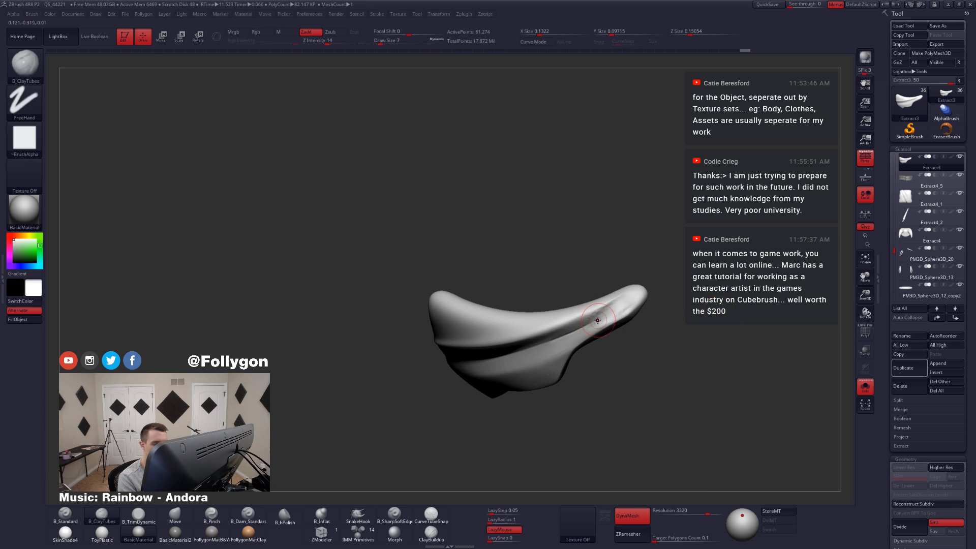
Step: Tighten the fold running into the panel's tip using B_Pinch at draw size 3
{"action": "key", "text": "5"}
{"action": "key", "text": "space"}
{"action": "left_click", "coordinate": [589, 328]}
{"action": "left_click_drag", "start_coordinate": [578, 332], "coordinate": [595, 322]}
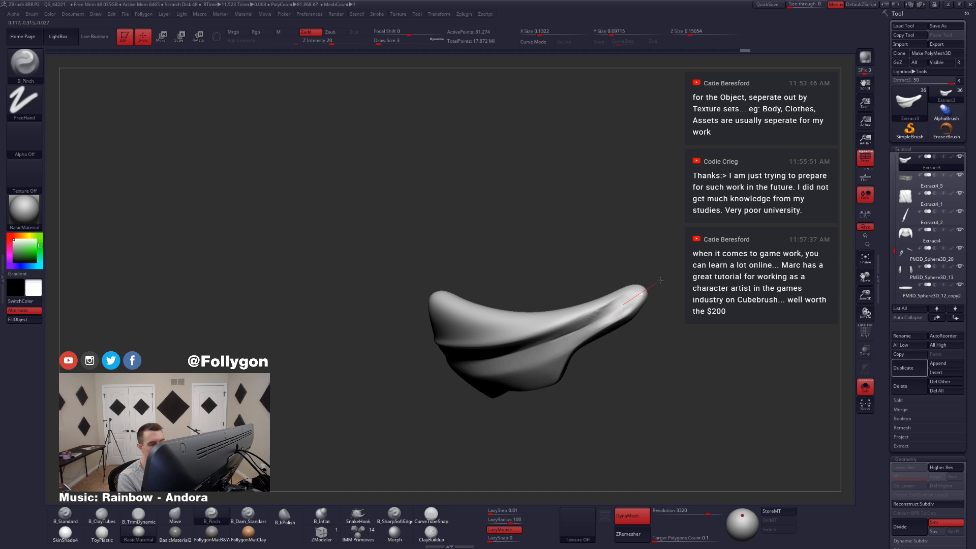
{"action": "left_click_drag", "start_coordinate": [498, 366], "coordinate": [490, 368]}
Step: Sharpen the main diagonal fold across the panel using B_Pinch at draw size 5
{"action": "key", "text": "space"}
{"action": "left_click", "coordinate": [571, 331]}
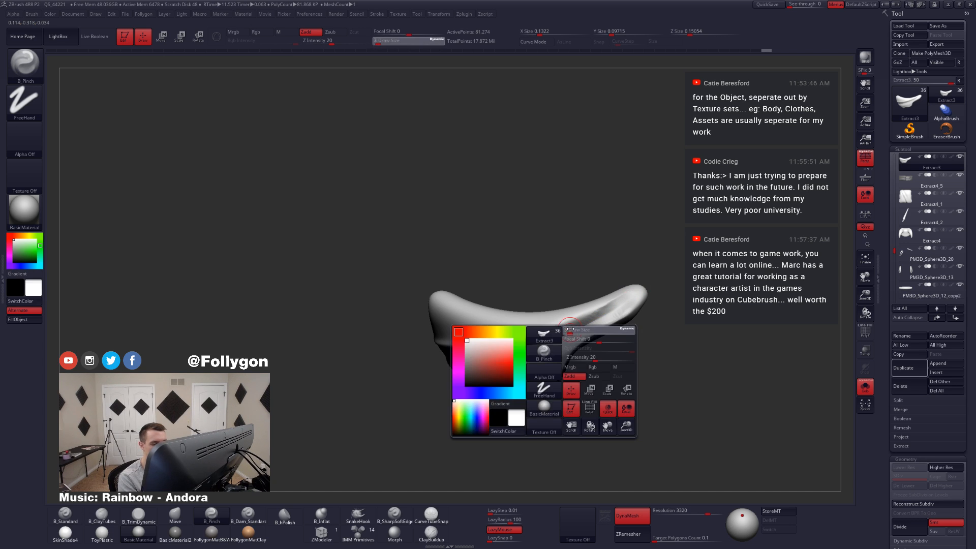
{"action": "right_click_drag", "start_coordinate": [532, 348], "coordinate": [544, 324]}
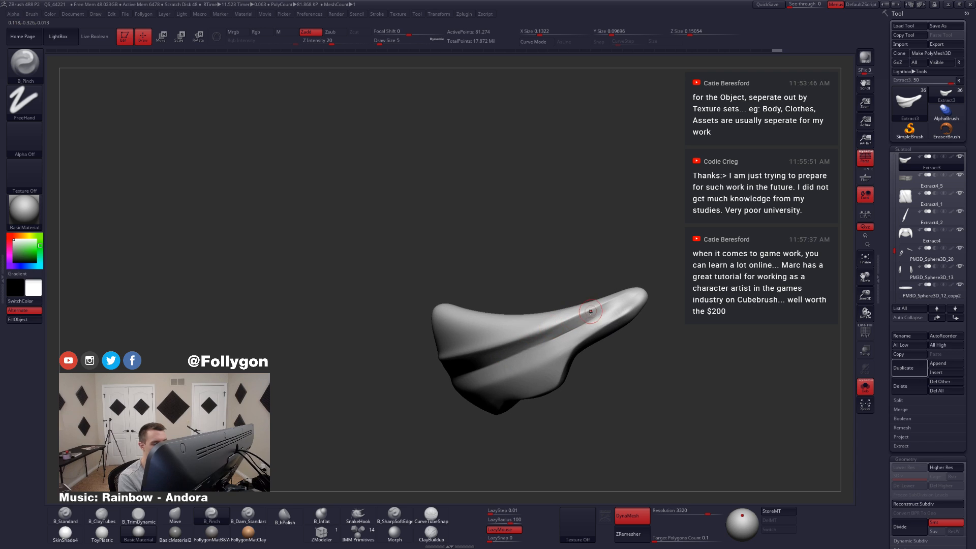
{"action": "left_click_drag", "start_coordinate": [593, 310], "coordinate": [395, 388]}
{"action": "mouse_move", "coordinate": [544, 355]}
{"action": "right_mouse_down"}
{"action": "mouse_move", "coordinate": [585, 333]}
{"action": "mouse_move", "coordinate": [548, 376]}
{"action": "mouse_move", "coordinate": [559, 380]}
{"action": "mouse_move", "coordinate": [531, 358]}
{"action": "mouse_move", "coordinate": [612, 357]}
{"action": "mouse_move", "coordinate": [613, 323]}
{"action": "right_mouse_up"}
{"action": "key", "text": "shift+s"}
{"action": "key", "text": "shift+s"}
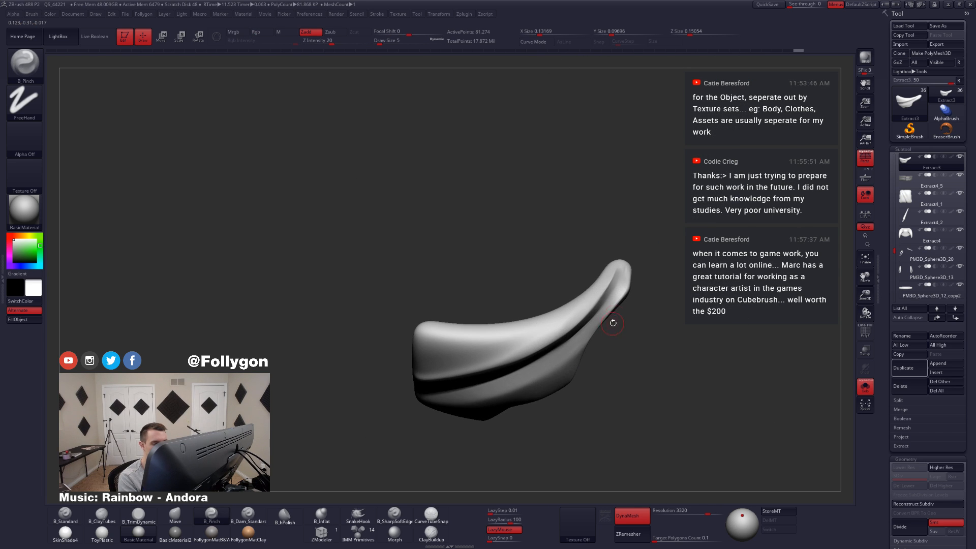
Step: Push the outer edge of the panel's tip inward with the Move brush at draw size 11
{"action": "key", "text": "4"}
{"action": "key", "text": "space"}
{"action": "left_click_drag", "start_coordinate": [622, 299], "coordinate": [626, 300]}
{"action": "left_click_drag", "start_coordinate": [630, 286], "coordinate": [625, 287]}
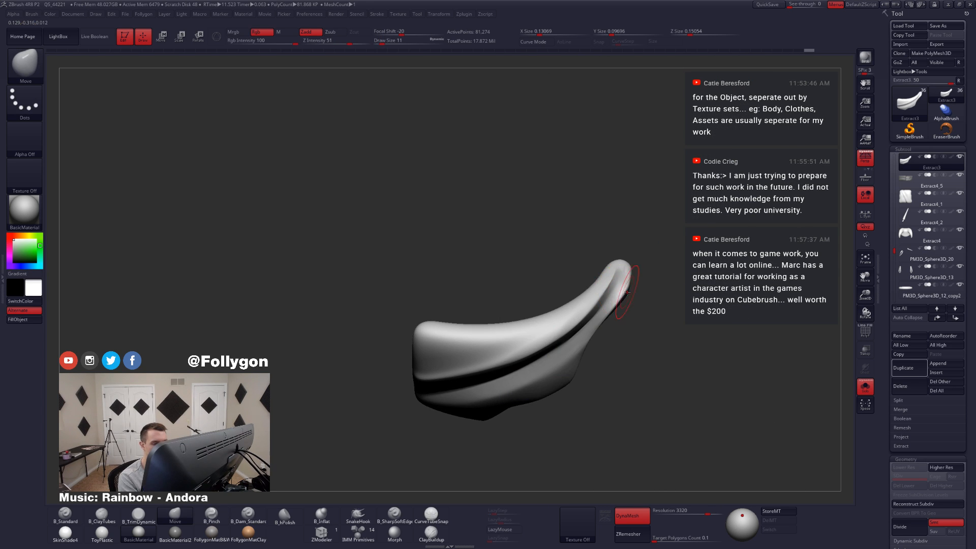
{"action": "right_click_drag", "start_coordinate": [625, 289], "coordinate": [610, 298]}
Step: Flatten the outer edge of the panel's tip with B_TrimDynamic at draw size 11 and compare it with the full outfit
{"action": "key", "text": "3"}
{"action": "left_click_drag", "start_coordinate": [635, 279], "coordinate": [599, 310]}
{"action": "right_click_drag", "start_coordinate": [599, 310], "coordinate": [600, 287]}
{"action": "left_click_drag", "start_coordinate": [628, 284], "coordinate": [590, 333]}
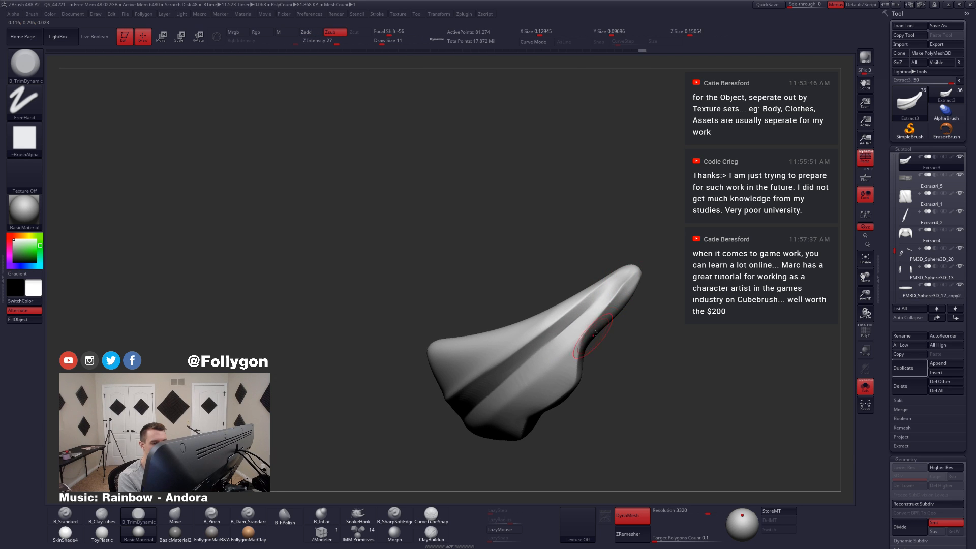
{"action": "right_click_drag", "start_coordinate": [595, 333], "coordinate": [605, 313]}
{"action": "left_click_drag", "start_coordinate": [636, 281], "coordinate": [615, 300]}
{"action": "right_click_drag", "start_coordinate": [612, 342], "coordinate": [616, 326]}
{"action": "mouse_move", "coordinate": [633, 285]}
{"action": "left_mouse_down", "text": "shift"}
{"action": "mouse_move", "coordinate": [603, 318]}
{"action": "mouse_move", "coordinate": [617, 305]}
{"action": "left_mouse_up", "text": "shift"}
{"action": "mouse_move", "coordinate": [623, 325]}
{"action": "right_mouse_down"}
{"action": "mouse_move", "coordinate": [615, 305]}
{"action": "mouse_move", "coordinate": [598, 320]}
{"action": "right_mouse_up"}
{"action": "key", "text": "alt+s"}
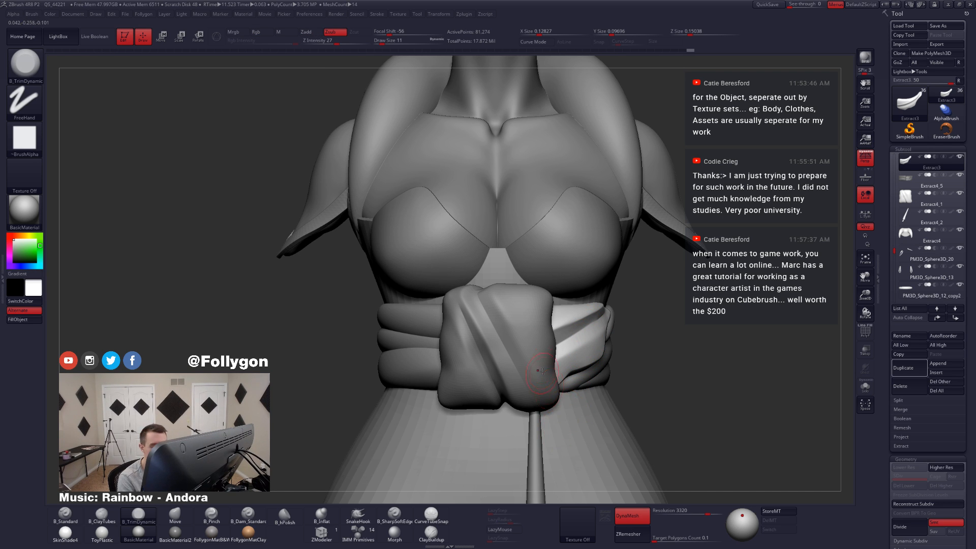
{"action": "right_click_drag", "start_coordinate": [539, 374], "coordinate": [501, 362]}
{"action": "key", "text": "alt+s"}
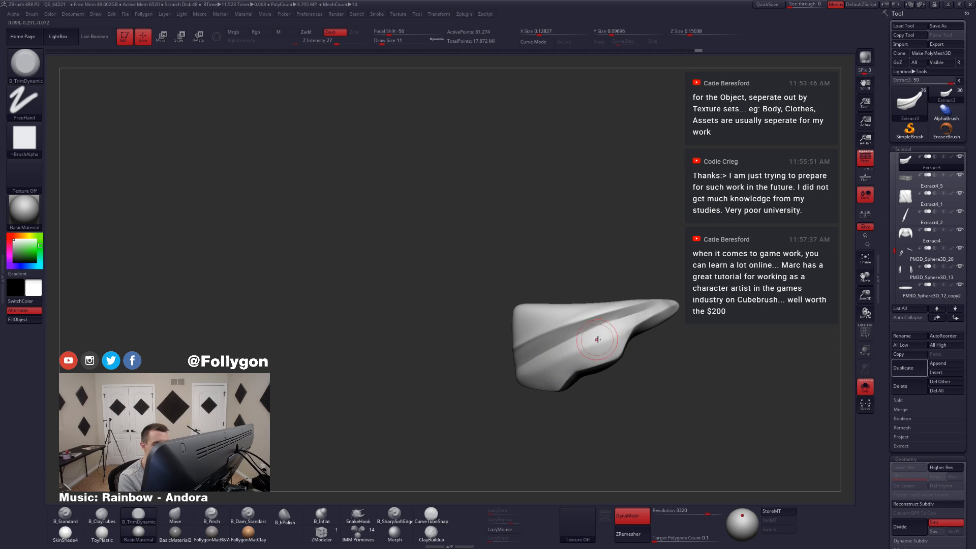
Step: Smooth the panel surface below the main diagonal fold
{"action": "key", "text": "shift"}
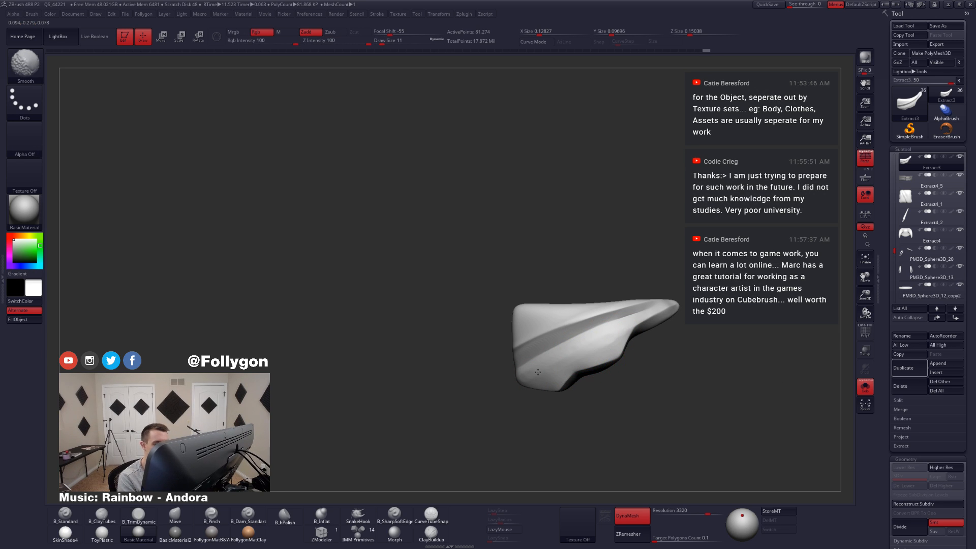
{"action": "key", "text": "shift"}
{"action": "mouse_move", "coordinate": [580, 359]}
{"action": "right_mouse_down"}
{"action": "mouse_move", "coordinate": [558, 364]}
{"action": "mouse_move", "coordinate": [584, 351]}
{"action": "right_mouse_up"}
{"action": "key", "text": "shift+f"}
{"action": "key", "text": "shift+f"}
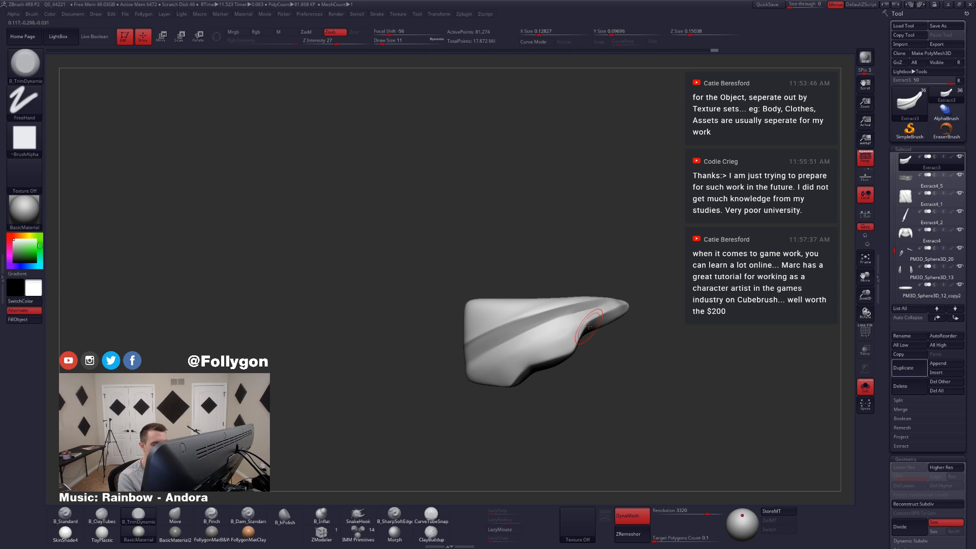
Step: Lasso-mask the strip above the diagonal fold from mid-panel to the tip
{"action": "right_click_drag", "start_coordinate": [469, 414], "coordinate": [525, 366]}
{"action": "key", "text": "ctrl"}
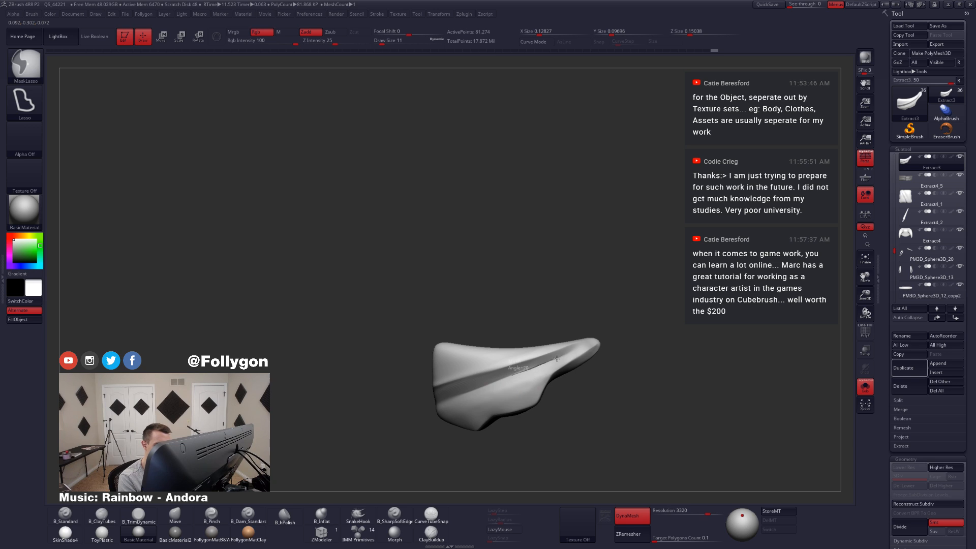
{"action": "mouse_move", "coordinate": [575, 349]}
{"action": "left_mouse_down", "text": "ctrl"}
{"action": "mouse_move", "coordinate": [604, 334]}
{"action": "mouse_move", "coordinate": [549, 267]}
{"action": "left_mouse_up", "text": "ctrl"}
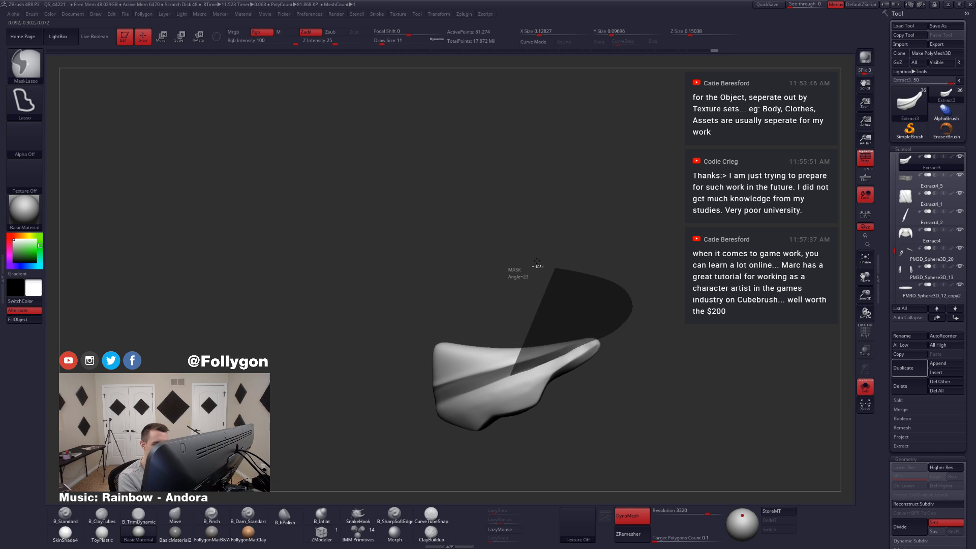
{"action": "left_click", "coordinate": [611, 345], "text": "ctrl"}
{"action": "mouse_move", "coordinate": [596, 355]}
{"action": "right_mouse_down"}
{"action": "mouse_move", "coordinate": [578, 328]}
{"action": "mouse_move", "coordinate": [574, 335]}
{"action": "mouse_move", "coordinate": [603, 360]}
{"action": "mouse_move", "coordinate": [571, 385]}
{"action": "right_mouse_up"}
Step: Adjust the unmasked side of the tip with the Move brush at draw size 7 and add volume with B_ClayTubes
{"action": "key", "text": "b"}
{"action": "key", "text": "m"}
{"action": "key", "text": "v"}
{"action": "left_click", "coordinate": [606, 374], "text": "ctrl"}
{"action": "key", "text": "space"}
{"action": "left_click_drag", "start_coordinate": [599, 334], "coordinate": [597, 335]}
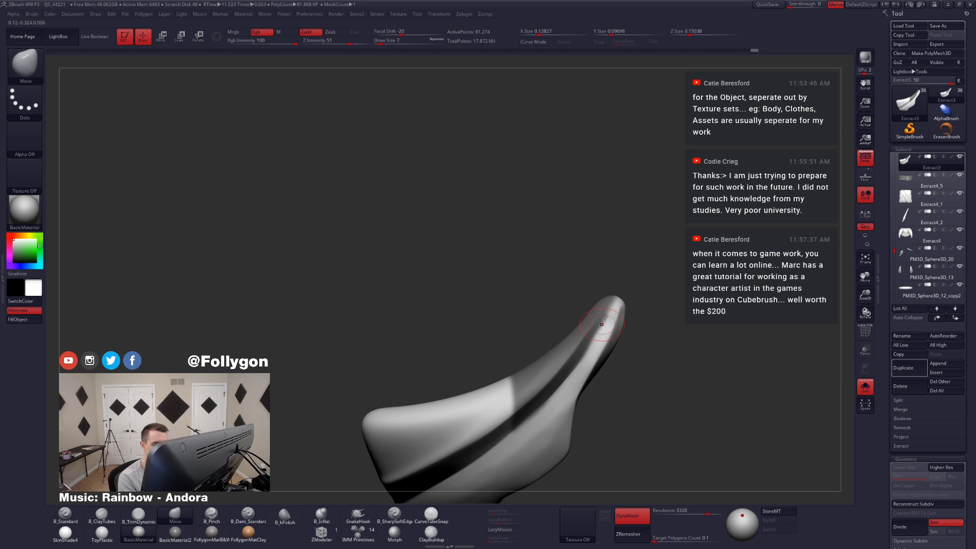
{"action": "key", "text": "b"}
{"action": "key", "text": "c"}
{"action": "key", "text": "t"}
{"action": "right_click_drag", "start_coordinate": [613, 307], "coordinate": [608, 334]}
Step: Reshape the unmasked part of the tip with the Move brush at draw sizes 16 and 12
{"action": "key", "text": "space"}
{"action": "key", "text": "b"}
{"action": "key", "text": "m"}
{"action": "key", "text": "v"}
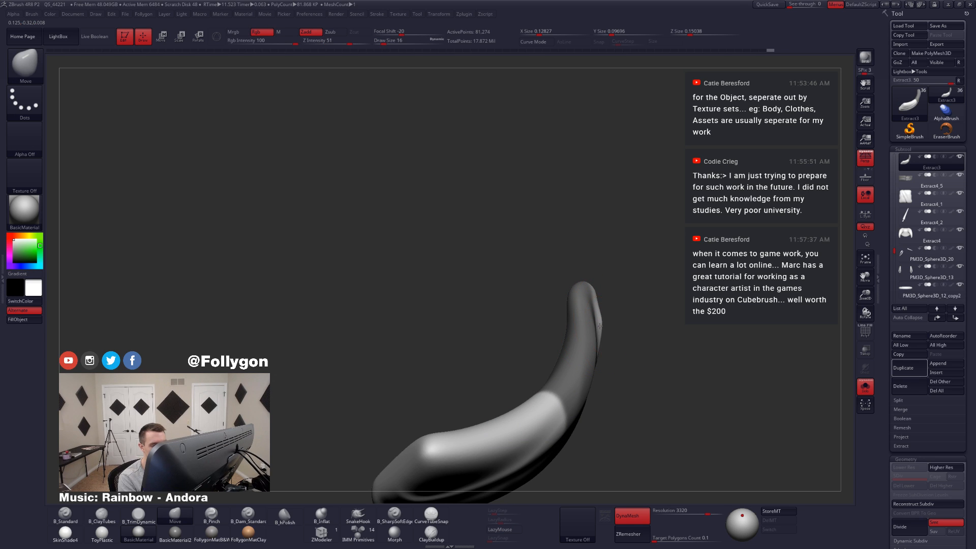
{"action": "key", "text": "space"}
{"action": "left_click_drag", "start_coordinate": [601, 321], "coordinate": [602, 308]}
{"action": "key", "text": "space"}
{"action": "left_click_drag", "start_coordinate": [609, 329], "coordinate": [585, 326], "text": "alt"}
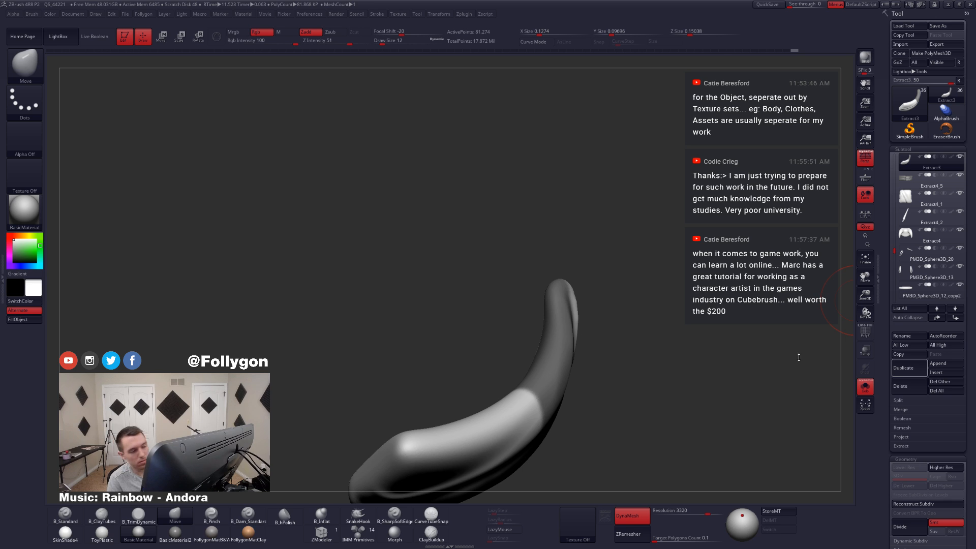
Step: Invert the mask on the front panel and clear it
{"action": "mouse_move", "coordinate": [639, 355]}
{"action": "left_mouse_down"}
{"action": "mouse_move", "coordinate": [572, 341]}
{"action": "mouse_move", "coordinate": [528, 351]}
{"action": "mouse_move", "coordinate": [615, 353]}
{"action": "left_mouse_up"}
{"action": "left_click", "coordinate": [618, 352], "text": "ctrl"}
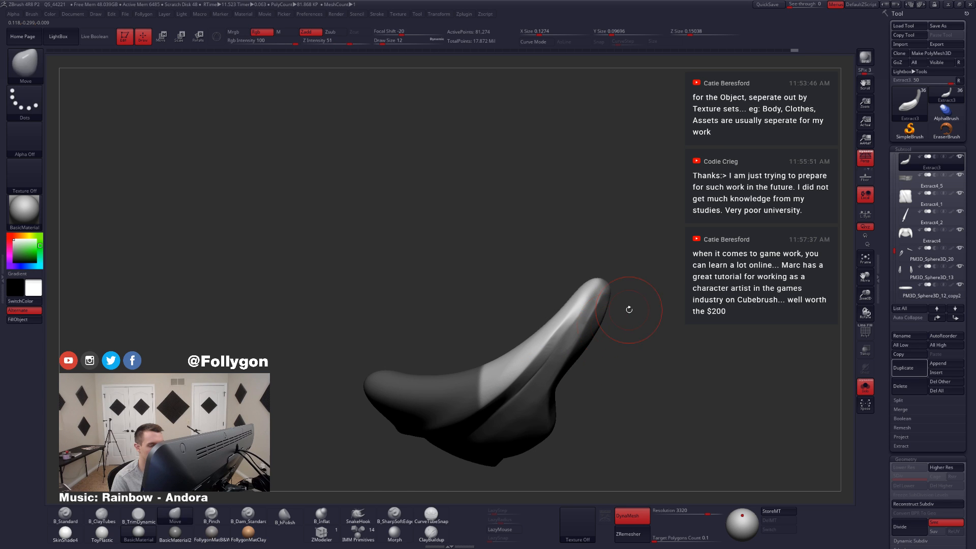
{"action": "left_click_drag", "start_coordinate": [627, 307], "coordinate": [671, 368], "text": "ctrl"}
Step: Sharpen the diagonal fold's edge on the front panel toward the tip with the B_SharpSoftEdge brush at draw size 5
{"action": "left_click", "coordinate": [401, 520]}
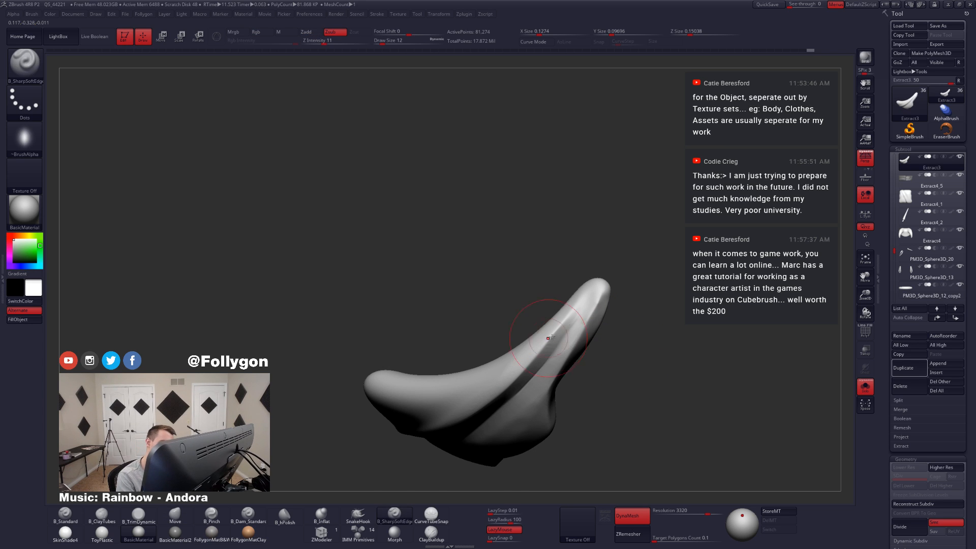
{"action": "key", "text": "space"}
{"action": "mouse_move", "coordinate": [605, 333]}
{"action": "left_mouse_down"}
{"action": "mouse_move", "coordinate": [552, 354]}
{"action": "mouse_move", "coordinate": [566, 330]}
{"action": "left_mouse_up"}
{"action": "left_click_drag", "start_coordinate": [617, 351], "coordinate": [602, 329]}
{"action": "left_click_drag", "start_coordinate": [542, 363], "coordinate": [547, 359]}
{"action": "left_click_drag", "start_coordinate": [613, 258], "coordinate": [614, 256]}
{"action": "mouse_move", "coordinate": [622, 321]}
{"action": "left_mouse_down"}
{"action": "mouse_move", "coordinate": [590, 325]}
{"action": "mouse_move", "coordinate": [603, 323]}
{"action": "left_mouse_up"}
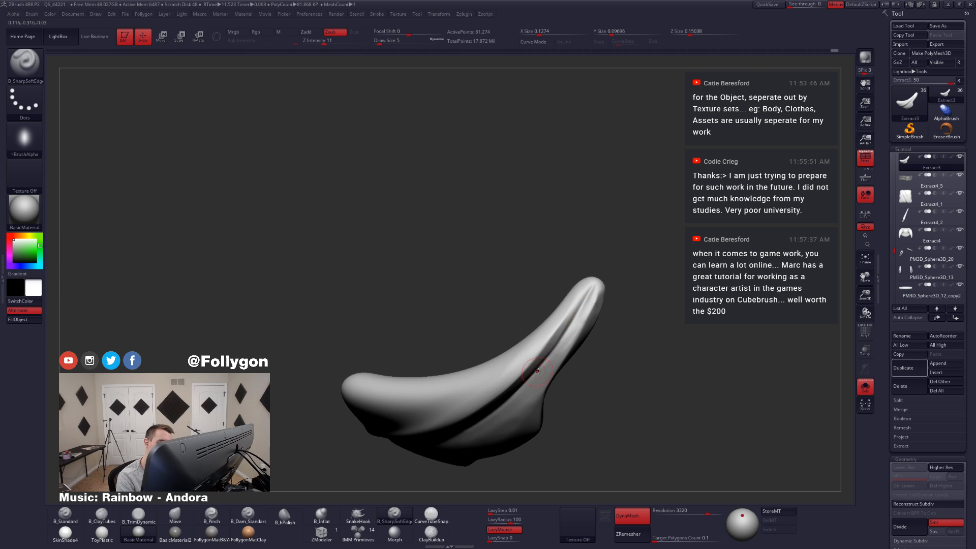
{"action": "left_click_drag", "start_coordinate": [583, 369], "coordinate": [587, 331]}
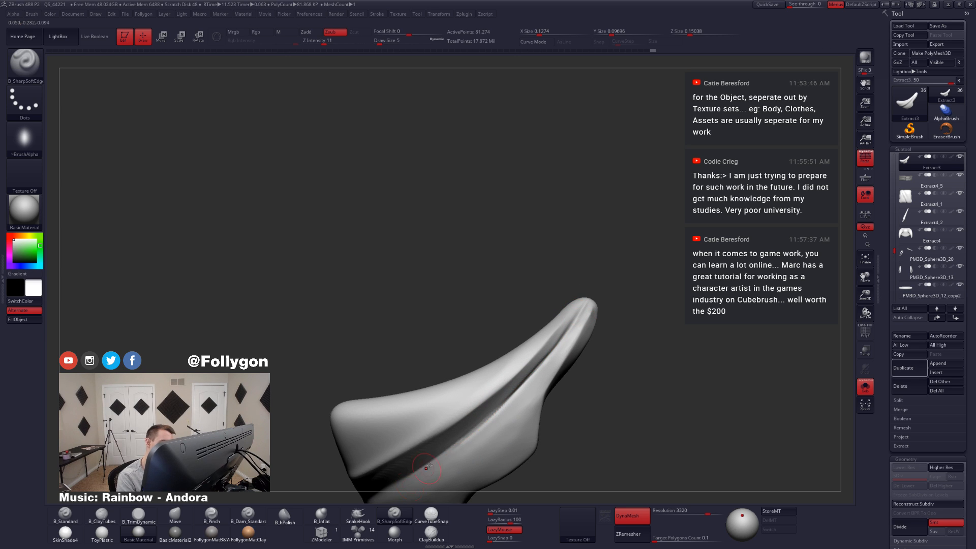
{"action": "right_click_drag", "start_coordinate": [489, 417], "coordinate": [544, 351], "text": "alt"}
Step: Tighten the diagonal crease from the panel's wide end to the tip with B_Pinch at draw sizes 5 and 3
{"action": "key", "text": "6"}
{"action": "key", "text": "5"}
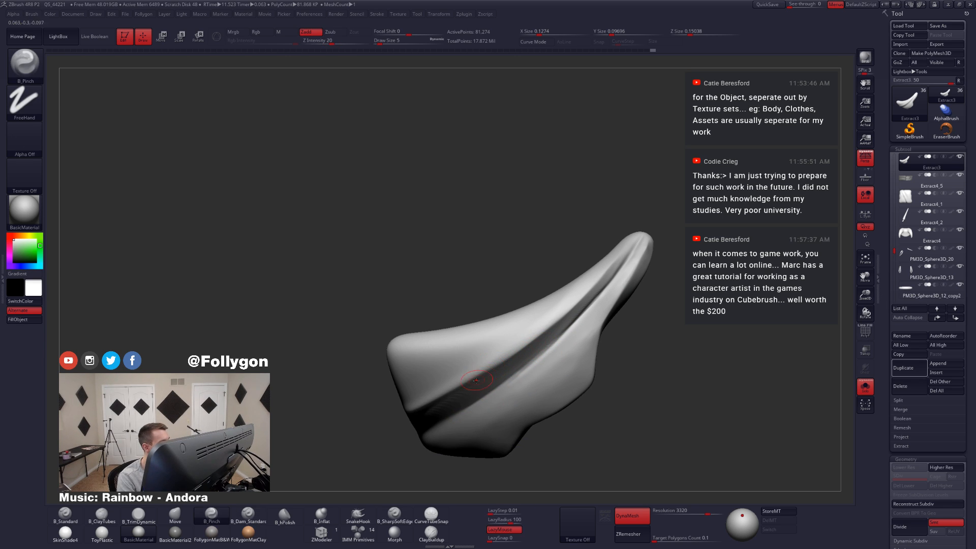
{"action": "right_click_drag", "start_coordinate": [477, 380], "coordinate": [469, 352]}
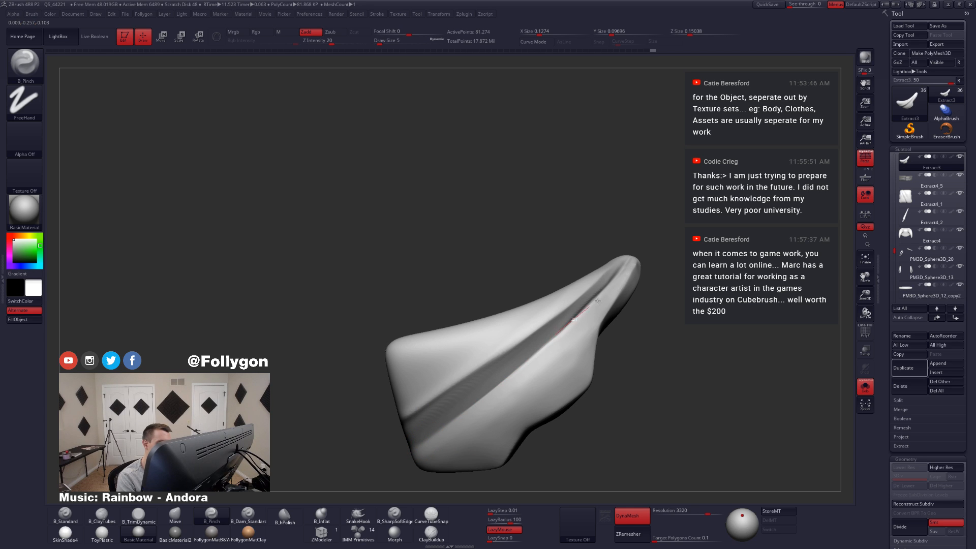
{"action": "right_click_drag", "start_coordinate": [561, 344], "coordinate": [550, 376]}
{"action": "key", "text": "space"}
{"action": "left_click", "coordinate": [572, 334]}
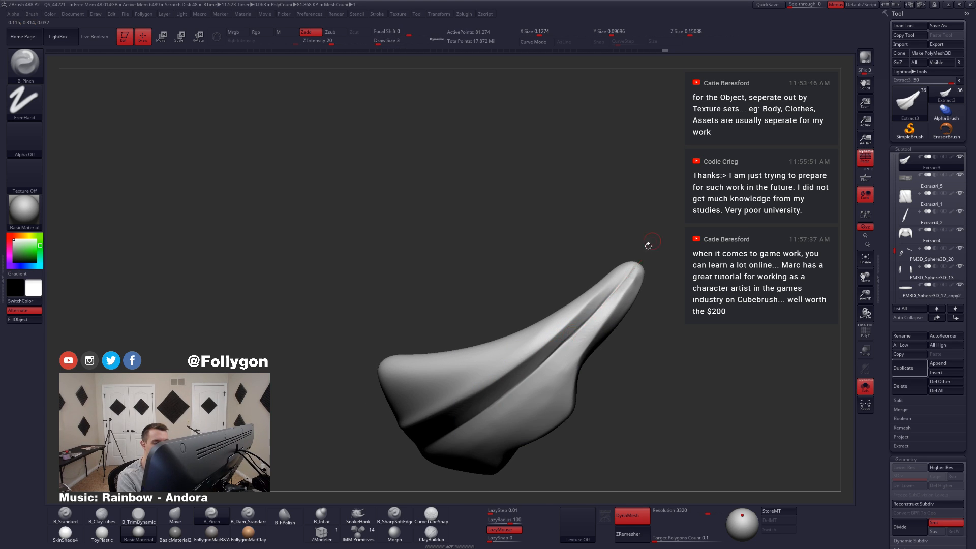
{"action": "right_click_drag", "start_coordinate": [561, 372], "coordinate": [564, 338], "text": "ctrl"}
Step: Compare the front panel with the full figure and refine its crease with B_Pinch at draw size 4
{"action": "key", "text": "shift+s"}
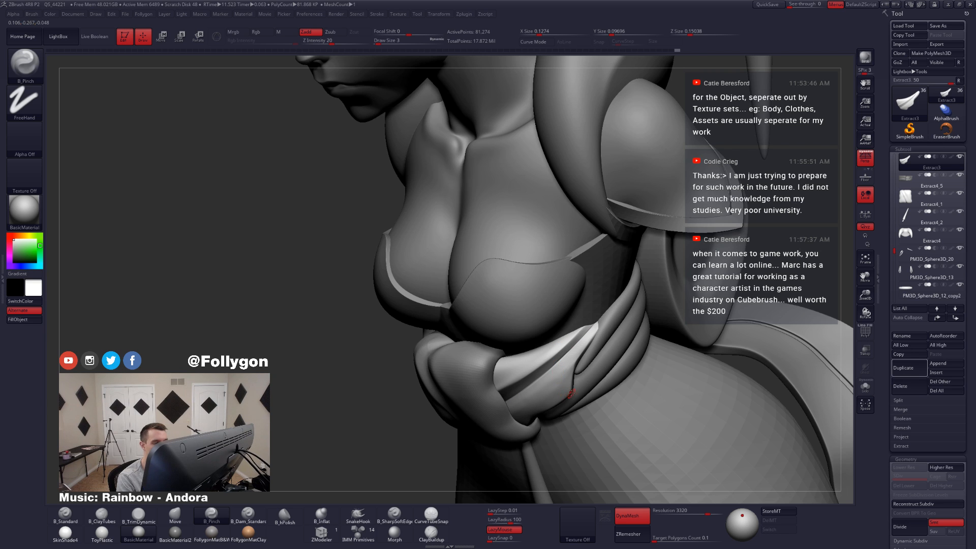
{"action": "mouse_move", "coordinate": [577, 398]}
{"action": "right_mouse_down"}
{"action": "mouse_move", "coordinate": [554, 389]}
{"action": "mouse_move", "coordinate": [576, 388]}
{"action": "mouse_move", "coordinate": [521, 312]}
{"action": "mouse_move", "coordinate": [538, 351]}
{"action": "right_mouse_up"}
{"action": "key", "text": "shift+s"}
{"action": "left_click_drag", "start_coordinate": [392, 376], "coordinate": [389, 378]}
{"action": "key", "text": "space"}
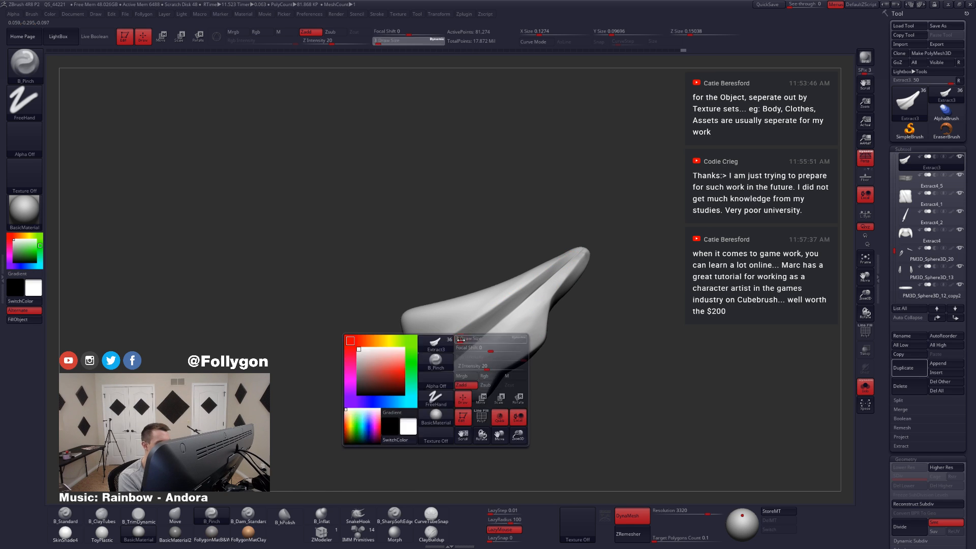
{"action": "left_click", "coordinate": [459, 357]}
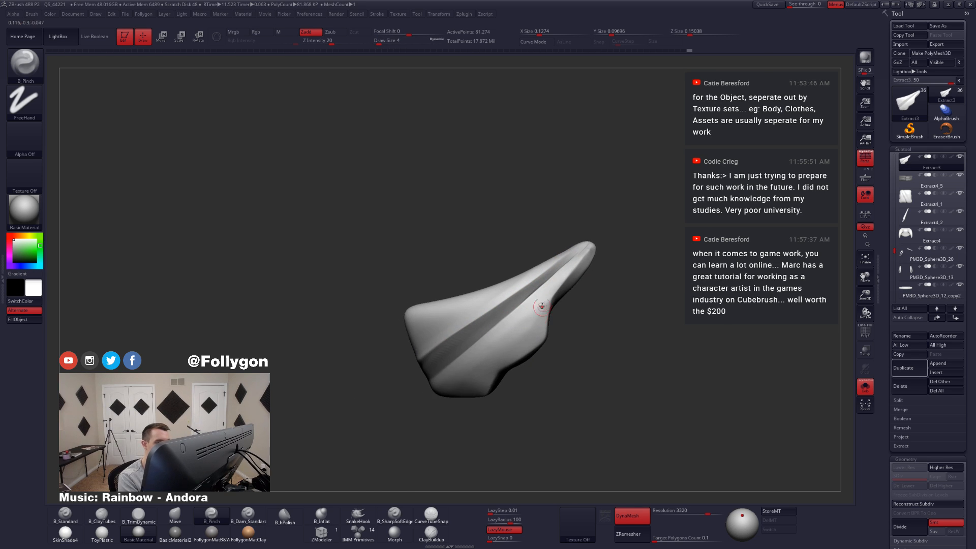
{"action": "key", "text": "shift+s"}
Step: Select the wrapped waist bands, isolate the topmost band's polygroup and split it into its own subtool with Split Hidden
{"action": "mouse_move", "coordinate": [560, 316]}
{"action": "right_mouse_down"}
{"action": "mouse_move", "coordinate": [656, 363]}
{"action": "mouse_move", "coordinate": [633, 347]}
{"action": "mouse_move", "coordinate": [646, 338]}
{"action": "mouse_move", "coordinate": [601, 354]}
{"action": "right_mouse_up"}
{"action": "key", "text": "Down"}
{"action": "key", "text": "shift+s"}
{"action": "left_click_drag", "start_coordinate": [614, 350], "coordinate": [629, 345], "text": "ctrl"}
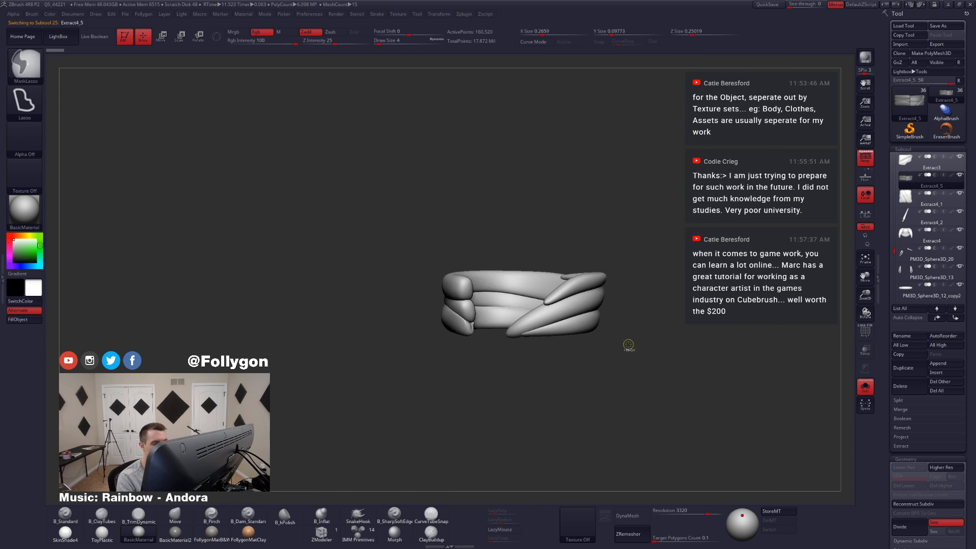
{"action": "right_click_drag", "start_coordinate": [593, 340], "coordinate": [576, 344]}
{"action": "key", "text": "shift+f"}
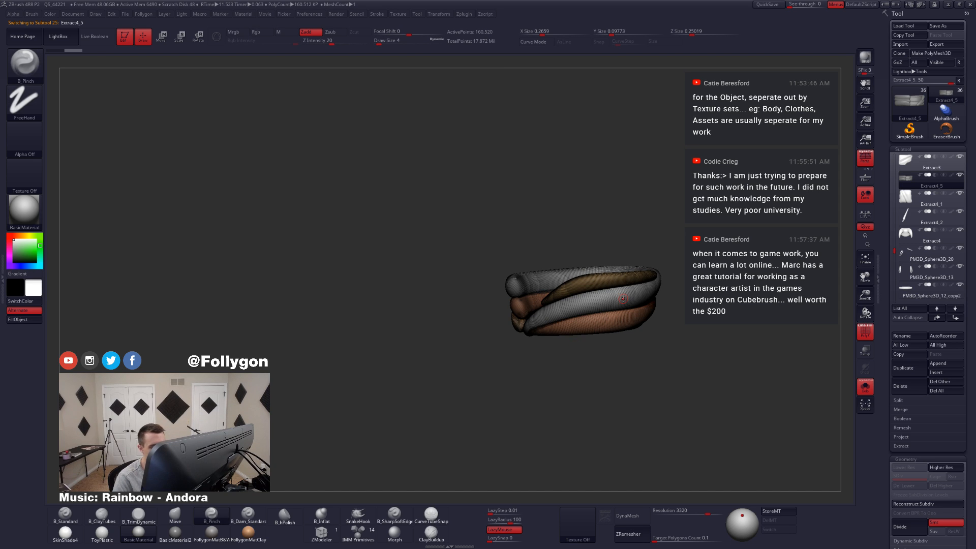
{"action": "left_click", "coordinate": [612, 281], "text": "ctrl+shift"}
{"action": "key", "text": "1"}
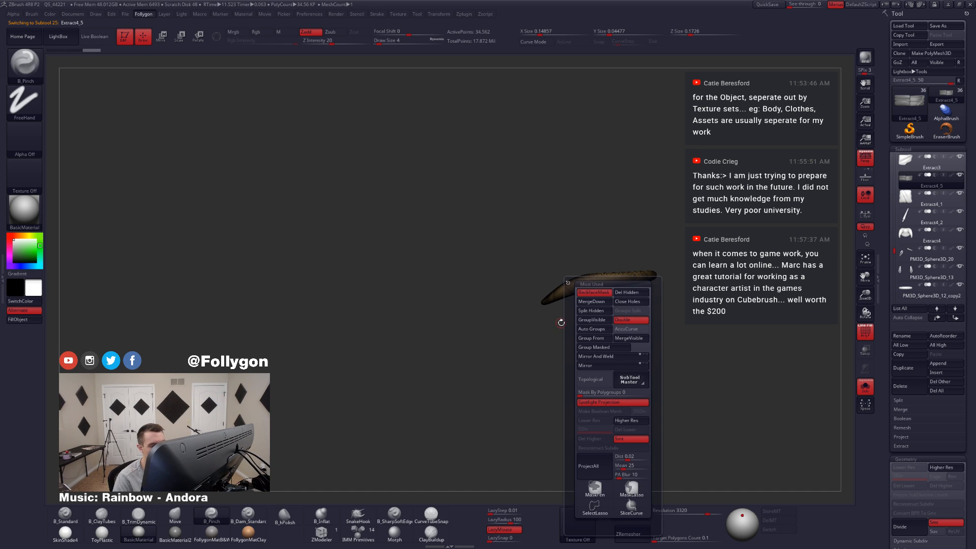
{"action": "left_click", "coordinate": [595, 316]}
{"action": "key", "text": "shift+f"}
{"action": "key", "text": "shift+s"}
Step: Select the remaining waist bands, isolate the middle band's polygroup and split it from the others
{"action": "left_click", "coordinate": [616, 300], "text": "alt"}
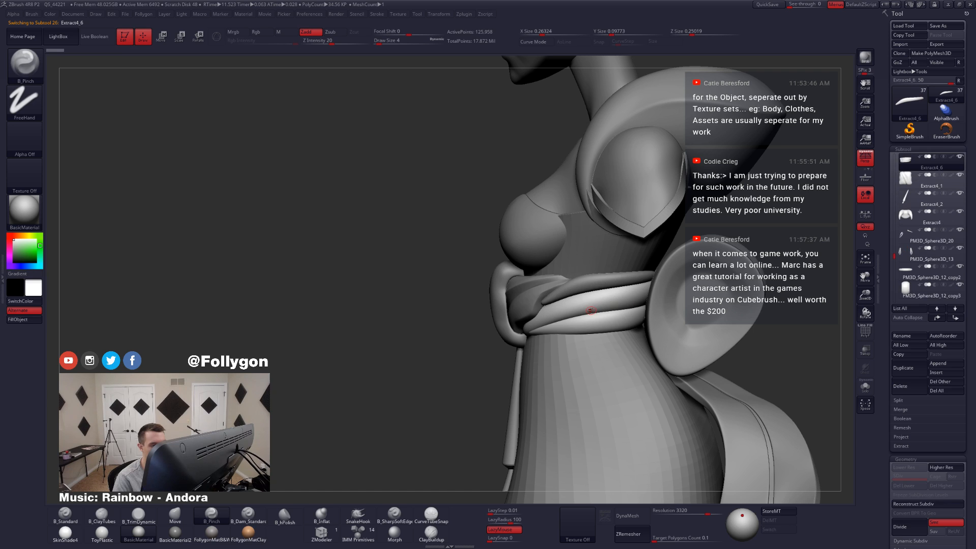
{"action": "key", "text": "shift+s"}
{"action": "key", "text": "shift+f"}
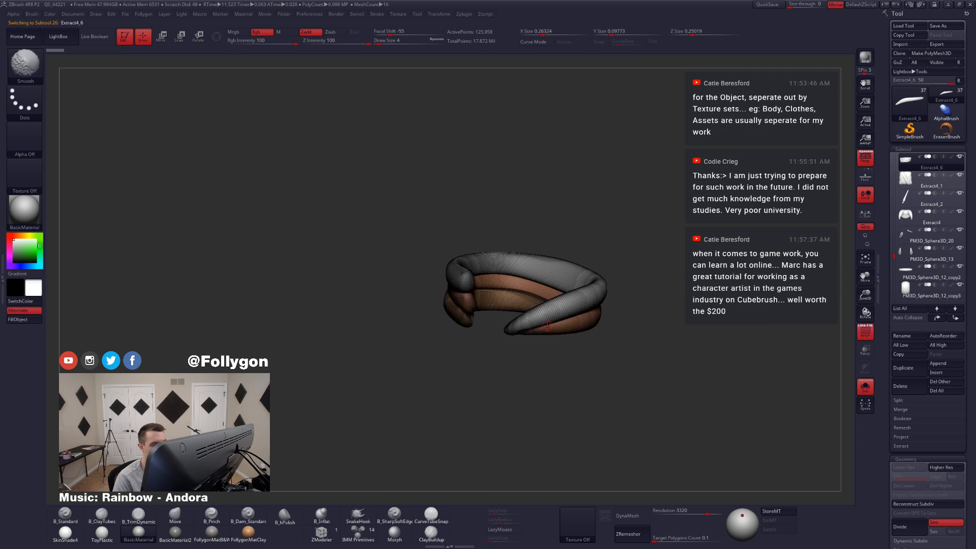
{"action": "key", "text": "shift+s"}
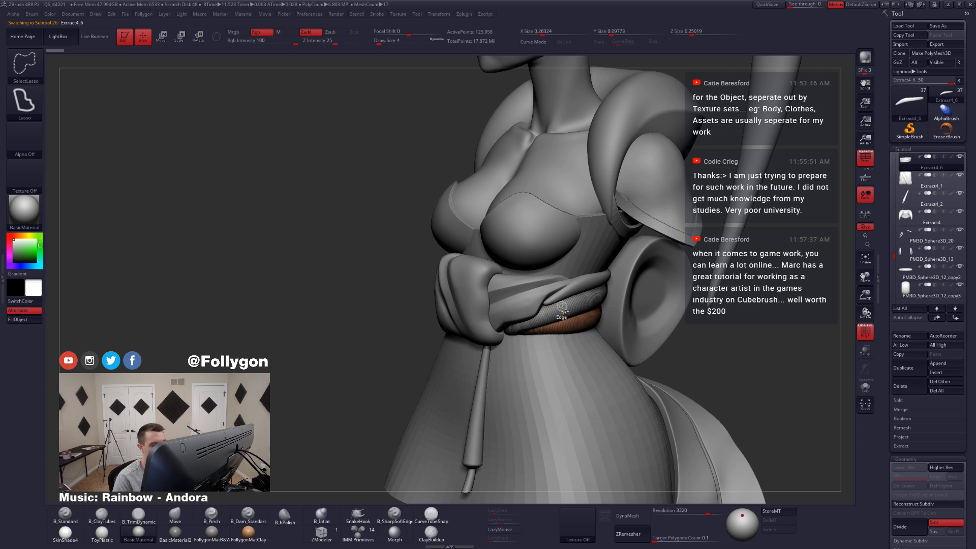
{"action": "key", "text": "space"}
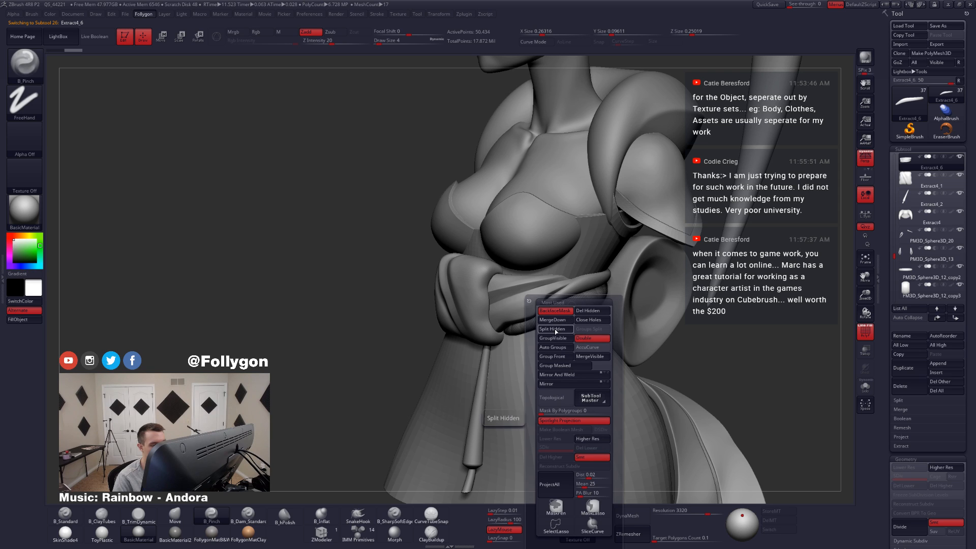
{"action": "left_click", "coordinate": [555, 330]}
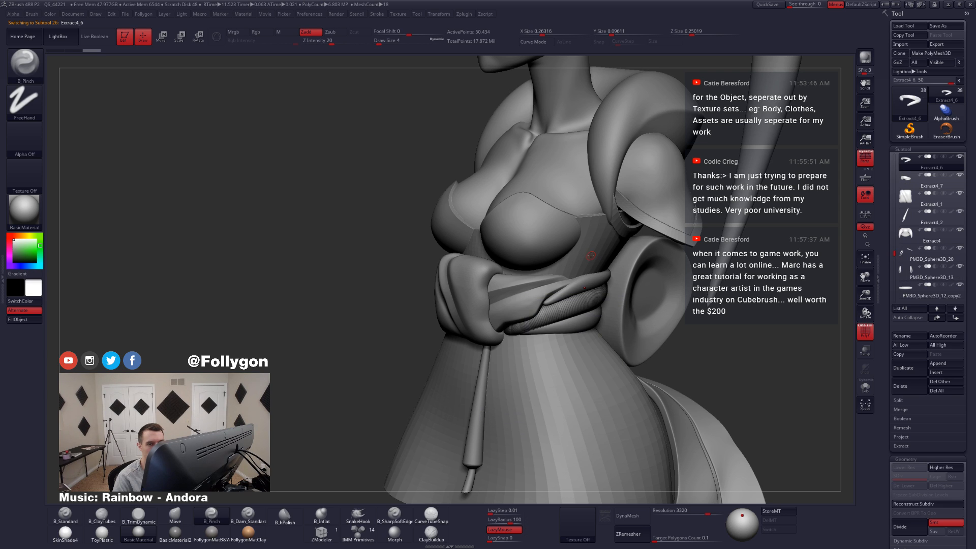
Step: Select Extract4_7, isolate its lower outer band and split the inner band into a separate subtool
{"action": "left_click", "coordinate": [919, 184]}
{"action": "key", "text": "shift+s"}
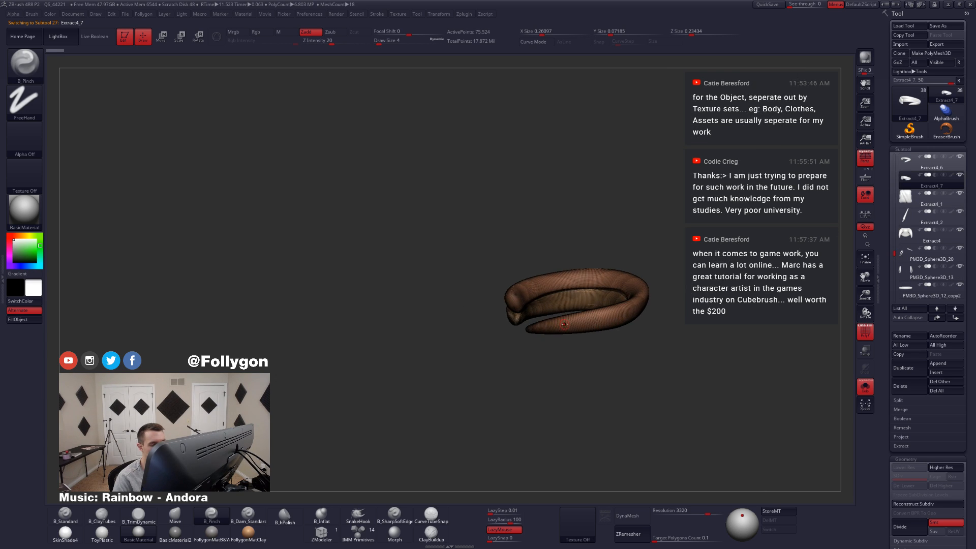
{"action": "left_click", "coordinate": [564, 324], "text": "ctrl+shift"}
{"action": "key", "text": "space"}
{"action": "left_click", "coordinate": [564, 328]}
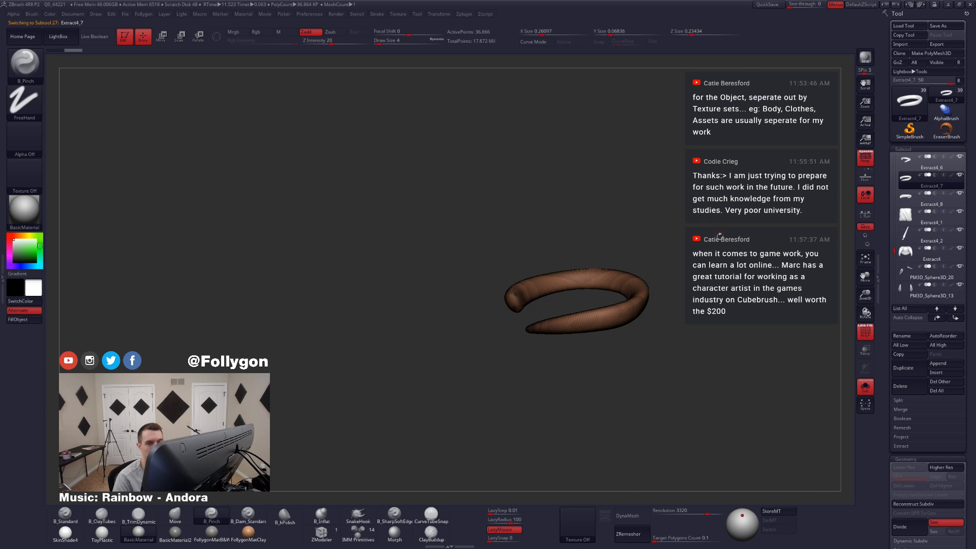
{"action": "key", "text": "shift+f"}
{"action": "key", "text": "shift+s"}
Step: Hide the round back bow piece and make the topmost waist band the active subtool
{"action": "right_click_drag", "start_coordinate": [581, 333], "coordinate": [617, 328], "text": "shift"}
{"action": "left_click", "coordinate": [624, 332], "text": "alt"}
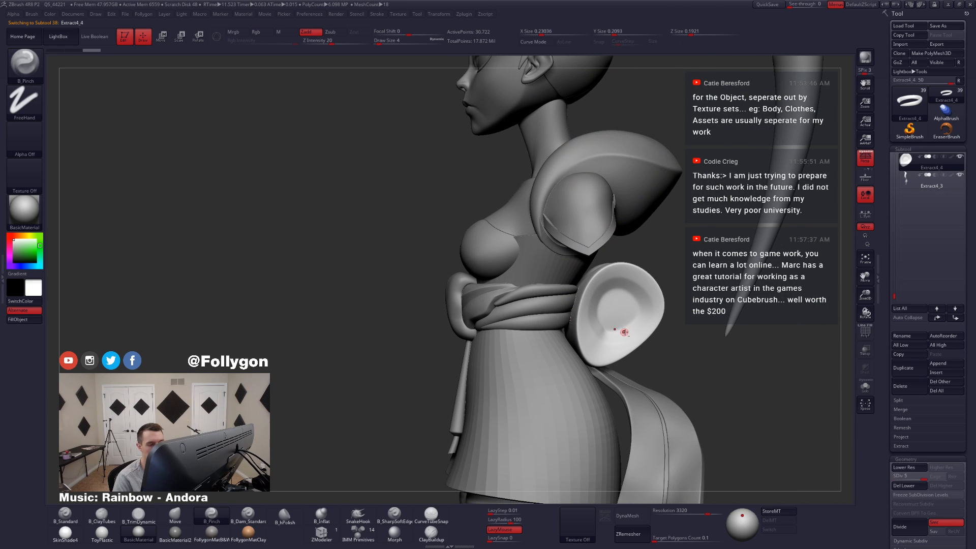
{"action": "left_click", "coordinate": [507, 299], "text": "alt"}
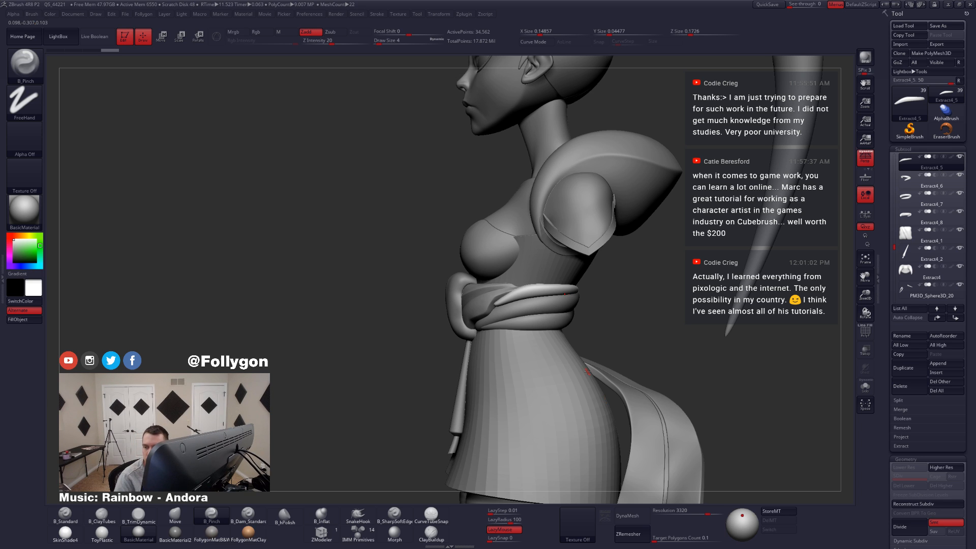
Step: Reshape the front end of the topmost waist band with the Move brush
{"action": "mouse_move", "coordinate": [505, 286]}
{"action": "right_mouse_down"}
{"action": "mouse_move", "coordinate": [519, 315]}
{"action": "mouse_move", "coordinate": [544, 329]}
{"action": "mouse_move", "coordinate": [452, 325]}
{"action": "mouse_move", "coordinate": [585, 336]}
{"action": "right_mouse_up"}
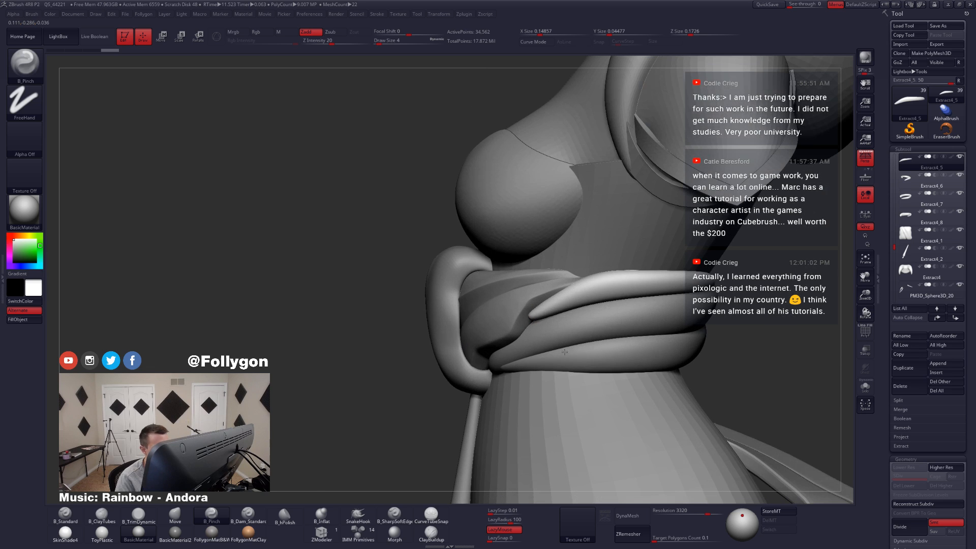
{"action": "key", "text": "b"}
{"action": "key", "text": "m"}
{"action": "key", "text": "v"}
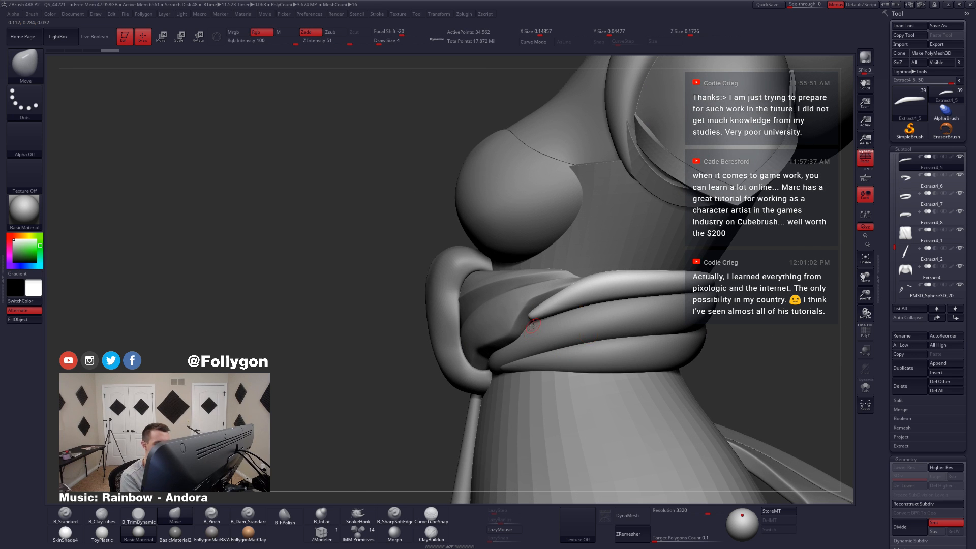
{"action": "key", "text": "space"}
{"action": "left_click_drag", "start_coordinate": [534, 326], "coordinate": [539, 326]}
{"action": "mouse_move", "coordinate": [506, 326]}
{"action": "right_mouse_down"}
{"action": "mouse_move", "coordinate": [539, 329]}
{"action": "mouse_move", "coordinate": [539, 310]}
{"action": "mouse_move", "coordinate": [520, 298]}
{"action": "right_mouse_up"}
Step: Adjust the topmost waist band's curve around the body with the Move brush at draw sizes 39 and 46
{"action": "key", "text": "space"}
{"action": "left_click_drag", "start_coordinate": [521, 326], "coordinate": [524, 325]}
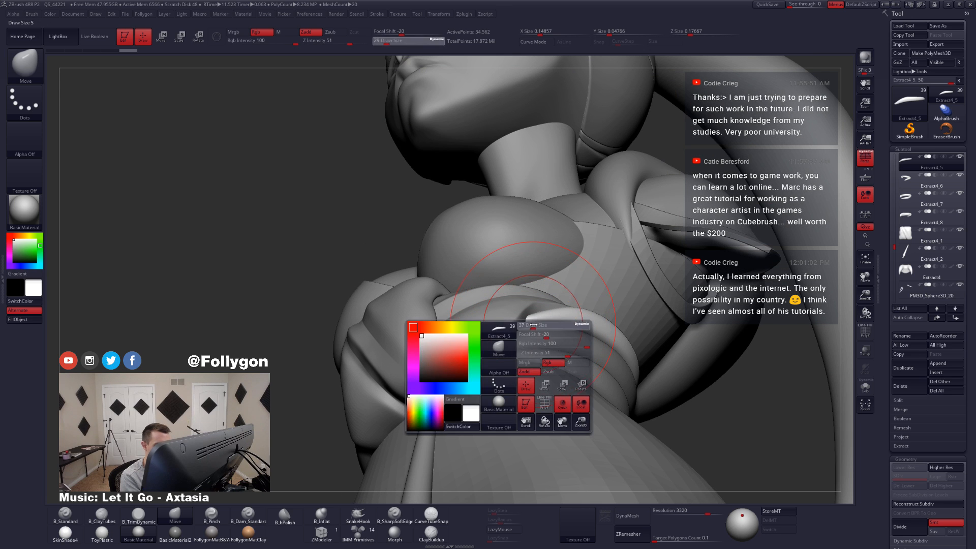
{"action": "mouse_move", "coordinate": [515, 328]}
{"action": "right_mouse_down"}
{"action": "mouse_move", "coordinate": [558, 349]}
{"action": "mouse_move", "coordinate": [530, 338]}
{"action": "right_mouse_up"}
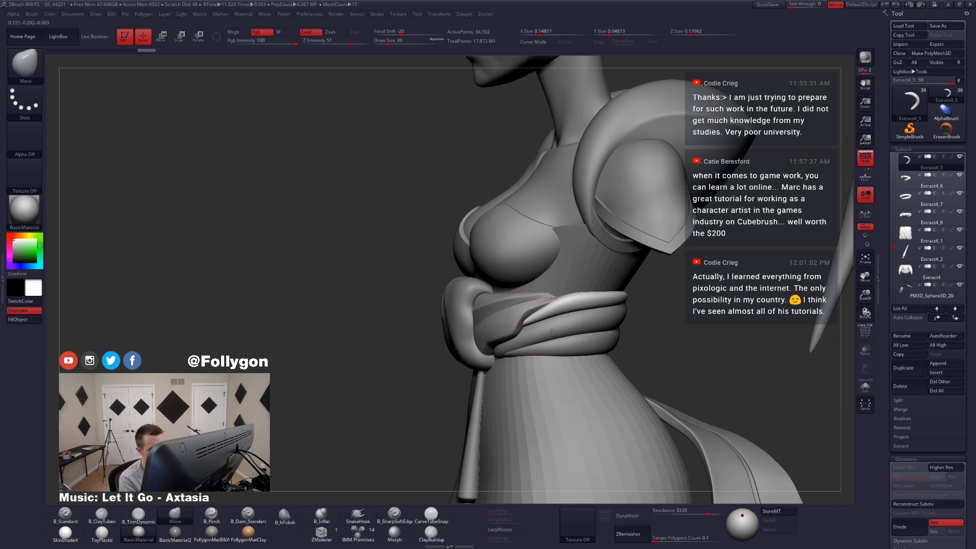
{"action": "mouse_move", "coordinate": [552, 331]}
{"action": "right_mouse_down"}
{"action": "mouse_move", "coordinate": [529, 331]}
{"action": "mouse_move", "coordinate": [563, 321]}
{"action": "right_mouse_up"}
{"action": "key", "text": "space"}
{"action": "mouse_move", "coordinate": [563, 329]}
{"action": "left_mouse_down"}
{"action": "mouse_move", "coordinate": [549, 323]}
{"action": "mouse_move", "coordinate": [562, 310]}
{"action": "left_mouse_up"}
{"action": "key", "text": "space"}
{"action": "mouse_move", "coordinate": [563, 311]}
{"action": "right_mouse_down"}
{"action": "mouse_move", "coordinate": [573, 367]}
{"action": "mouse_move", "coordinate": [585, 336]}
{"action": "mouse_move", "coordinate": [645, 380]}
{"action": "mouse_move", "coordinate": [604, 350]}
{"action": "mouse_move", "coordinate": [704, 348]}
{"action": "mouse_move", "coordinate": [610, 392]}
{"action": "mouse_move", "coordinate": [674, 311]}
{"action": "mouse_move", "coordinate": [629, 365]}
{"action": "right_mouse_up"}
Step: Display the topmost band's wireframe and retopologize it with ZRemesher
{"action": "key", "text": "shift+f"}
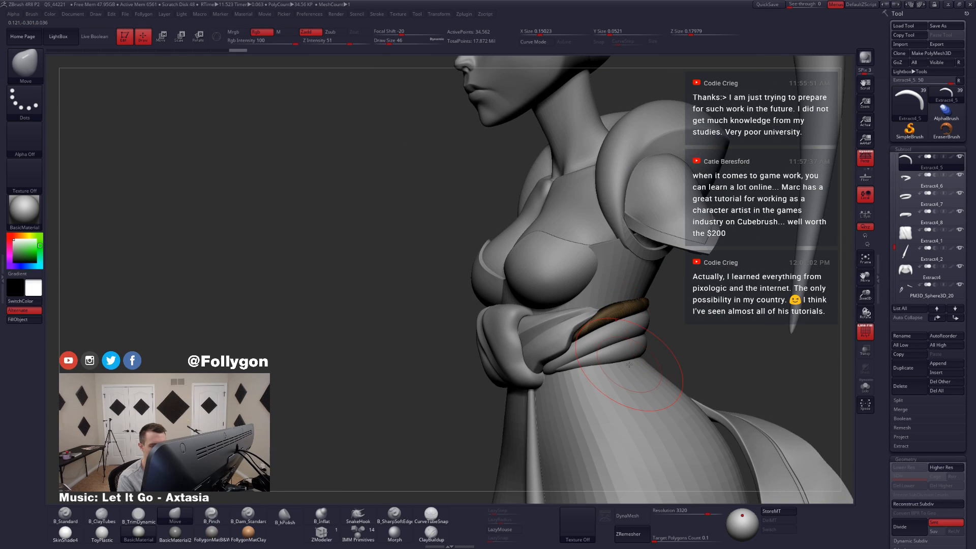
{"action": "scroll", "coordinate": [915, 442], "scroll_direction": "down", "scroll_amount": 2}
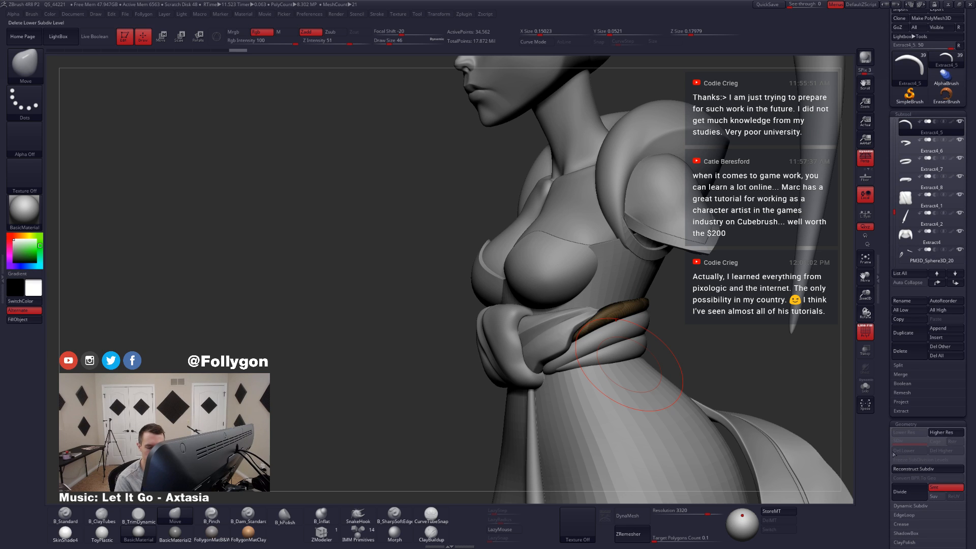
{"action": "left_click", "coordinate": [629, 534]}
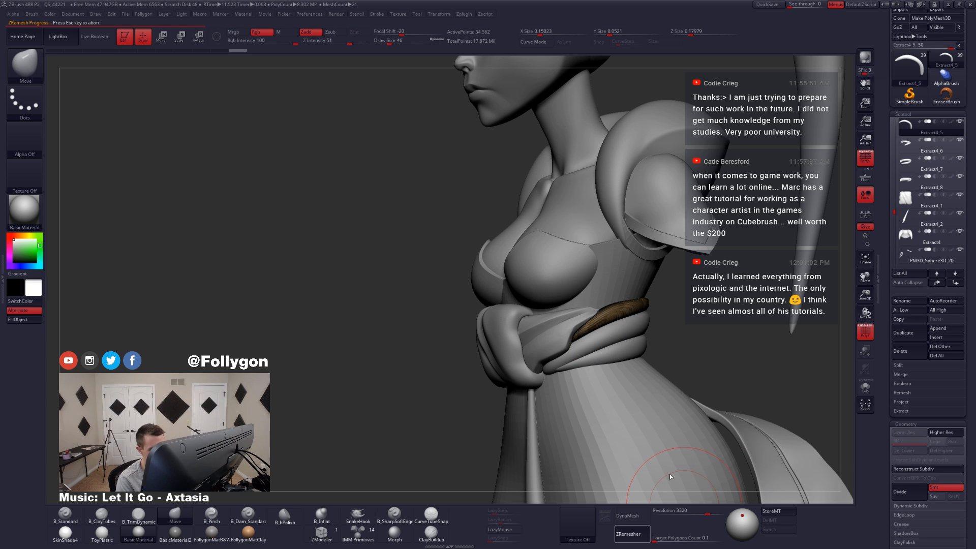
Step: Isolate the remeshed band, look through ZModeler's edge actions and preview the band smoothed and unsmoothed
{"action": "left_click", "coordinate": [331, 539]}
{"action": "key", "text": "alt+s"}
{"action": "right_click_drag", "start_coordinate": [579, 331], "coordinate": [614, 364], "text": "ctrl"}
{"action": "key", "text": "space"}
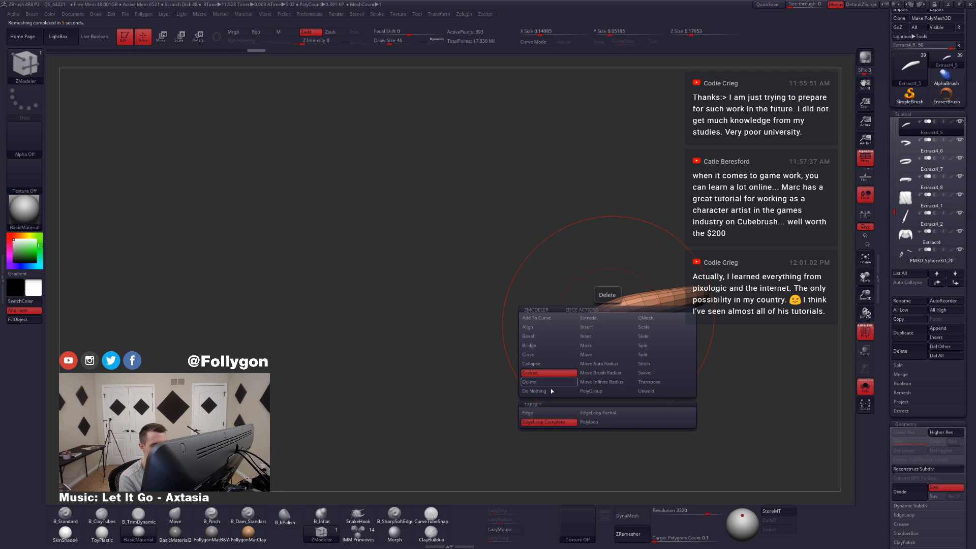
{"action": "key", "text": "d"}
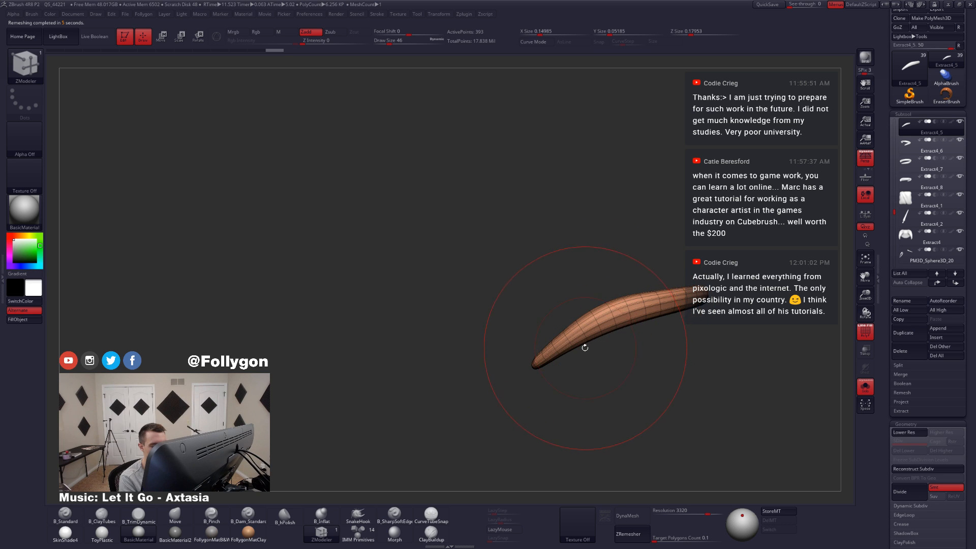
{"action": "key", "text": "shift+d"}
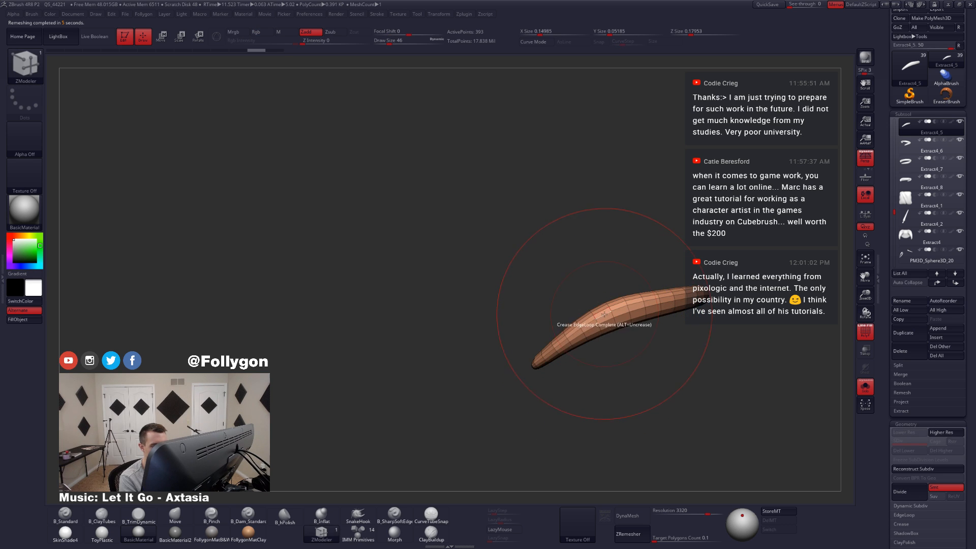
{"action": "key", "text": "d"}
{"action": "key", "text": "shift+d"}
Step: Lasso-hide the end-cap polygons at both ends of the remeshed band and delete the hidden geometry
{"action": "mouse_move", "coordinate": [587, 351]}
{"action": "left_mouse_down"}
{"action": "mouse_move", "coordinate": [535, 376]}
{"action": "mouse_move", "coordinate": [584, 371]}
{"action": "mouse_move", "coordinate": [563, 400]}
{"action": "mouse_move", "coordinate": [512, 410]}
{"action": "left_mouse_up"}
{"action": "key", "text": "ctrl+shift"}
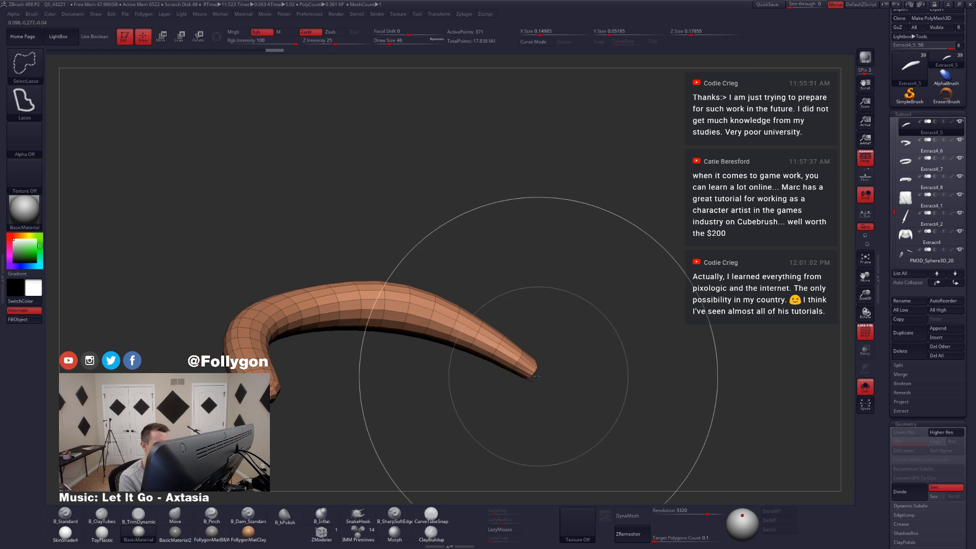
{"action": "mouse_move", "coordinate": [538, 377]}
{"action": "left_mouse_down", "text": "ctrl+alt+shift"}
{"action": "mouse_move", "coordinate": [544, 399]}
{"action": "mouse_move", "coordinate": [510, 439]}
{"action": "left_mouse_up", "text": "ctrl+alt+shift"}
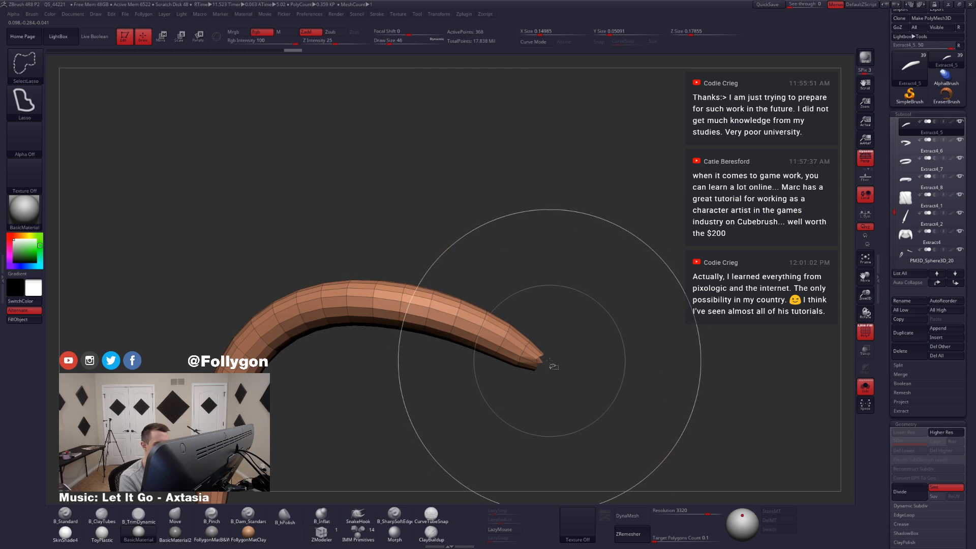
{"action": "mouse_move", "coordinate": [549, 361]}
{"action": "left_mouse_down", "text": "ctrl+alt+shift"}
{"action": "mouse_move", "coordinate": [540, 358]}
{"action": "mouse_move", "coordinate": [544, 375]}
{"action": "left_mouse_up", "text": "ctrl+alt+shift"}
{"action": "left_click_drag", "start_coordinate": [455, 396], "coordinate": [668, 272], "text": "alt"}
{"action": "mouse_move", "coordinate": [423, 408]}
{"action": "left_mouse_down", "text": "alt"}
{"action": "mouse_move", "coordinate": [551, 387]}
{"action": "mouse_move", "coordinate": [480, 391]}
{"action": "mouse_move", "coordinate": [489, 390]}
{"action": "mouse_move", "coordinate": [449, 383]}
{"action": "mouse_move", "coordinate": [470, 379]}
{"action": "left_mouse_up", "text": "alt"}
{"action": "left_click", "coordinate": [489, 389], "text": "ctrl+shift"}
{"action": "mouse_move", "coordinate": [545, 367]}
{"action": "left_mouse_down", "text": "ctrl+shift"}
{"action": "mouse_move", "coordinate": [450, 356]}
{"action": "mouse_move", "coordinate": [452, 389]}
{"action": "mouse_move", "coordinate": [489, 392]}
{"action": "left_mouse_up", "text": "ctrl+shift"}
{"action": "key", "text": "grave"}
{"action": "left_click", "coordinate": [552, 311]}
Step: Nudge the vertices at the top waist band's narrow end into shape using the Move brush at draw size 2
{"action": "key", "text": "4"}
{"action": "key", "text": "space"}
{"action": "key", "text": "space"}
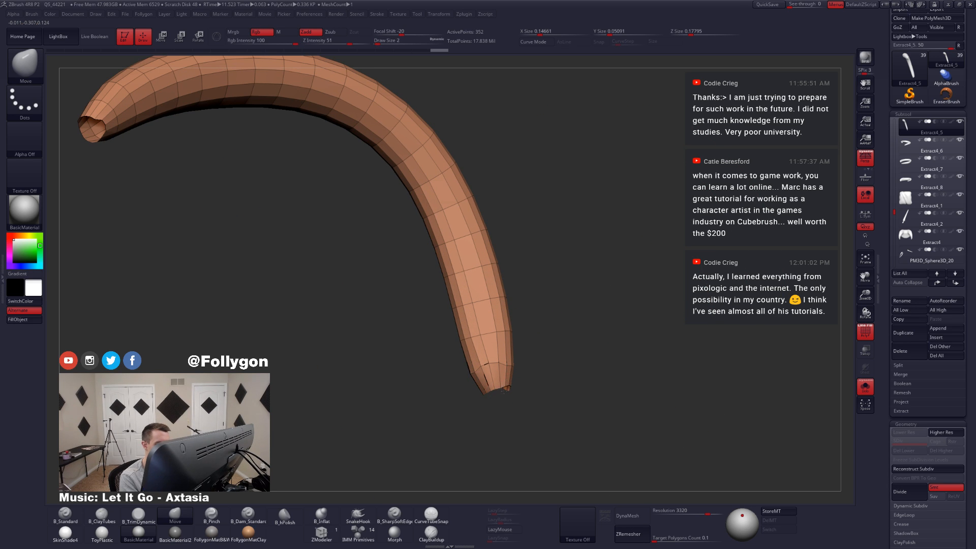
{"action": "mouse_move", "coordinate": [503, 391]}
{"action": "left_mouse_down"}
{"action": "mouse_move", "coordinate": [488, 388]}
{"action": "mouse_move", "coordinate": [503, 400]}
{"action": "mouse_move", "coordinate": [513, 384]}
{"action": "left_mouse_up"}
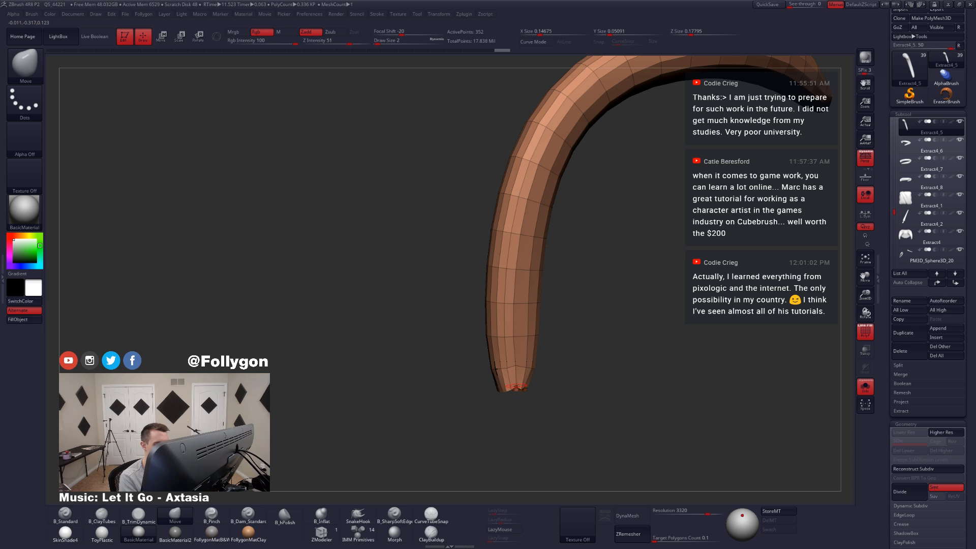
{"action": "mouse_move", "coordinate": [515, 396]}
{"action": "left_mouse_down"}
{"action": "mouse_move", "coordinate": [506, 392]}
{"action": "mouse_move", "coordinate": [608, 270]}
{"action": "mouse_move", "coordinate": [585, 305]}
{"action": "mouse_move", "coordinate": [595, 341]}
{"action": "mouse_move", "coordinate": [573, 331]}
{"action": "mouse_move", "coordinate": [580, 323]}
{"action": "mouse_move", "coordinate": [571, 326]}
{"action": "mouse_move", "coordinate": [605, 331]}
{"action": "mouse_move", "coordinate": [560, 309]}
{"action": "mouse_move", "coordinate": [551, 338]}
{"action": "mouse_move", "coordinate": [570, 362]}
{"action": "left_mouse_up"}
Step: Preview the isolated top band with dynamic subdivision smoothing, checking it with and without the wireframe
{"action": "key", "text": "ctrl+shift+s"}
{"action": "left_click", "coordinate": [321, 533]}
{"action": "key", "text": "ctrl+shift+s"}
{"action": "key", "text": "ctrl+d"}
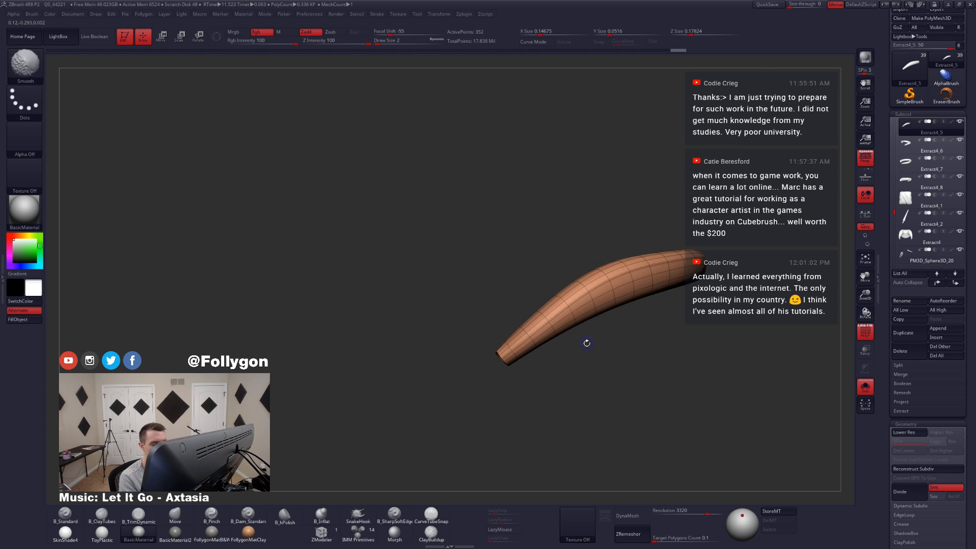
{"action": "key", "text": "shift+f"}
{"action": "key", "text": "ctrl+shift+s"}
{"action": "mouse_move", "coordinate": [577, 355]}
{"action": "right_mouse_down", "text": "alt"}
{"action": "mouse_move", "coordinate": [546, 372]}
{"action": "mouse_move", "coordinate": [530, 342]}
{"action": "right_mouse_up", "text": "alt"}
{"action": "key", "text": "ctrl+shift+s"}
{"action": "key", "text": "shift+f"}
Step: Set ZModeler's edge action to Delete for complete edge loops and thin out the top band's lengthwise loops
{"action": "key", "text": "space"}
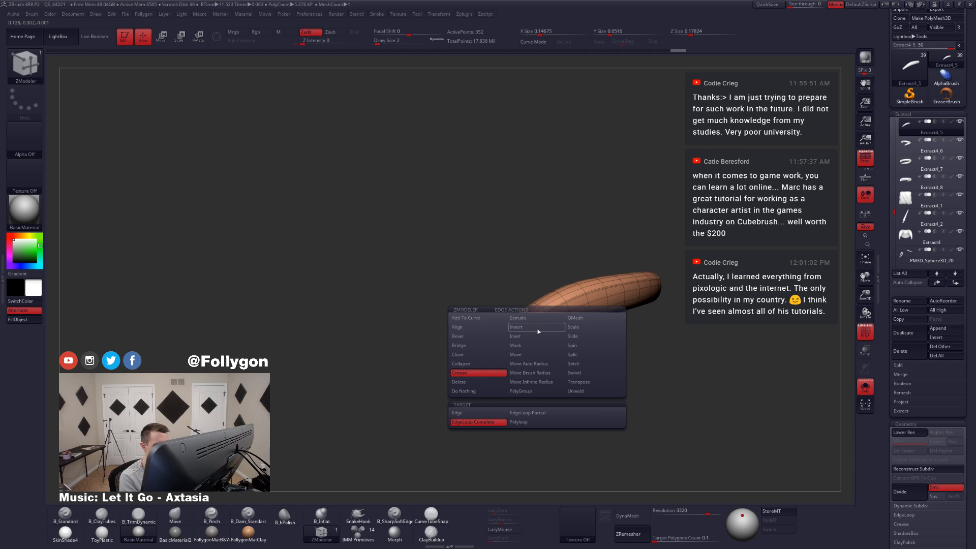
{"action": "left_click", "coordinate": [484, 374]}
{"action": "left_click", "coordinate": [475, 413]}
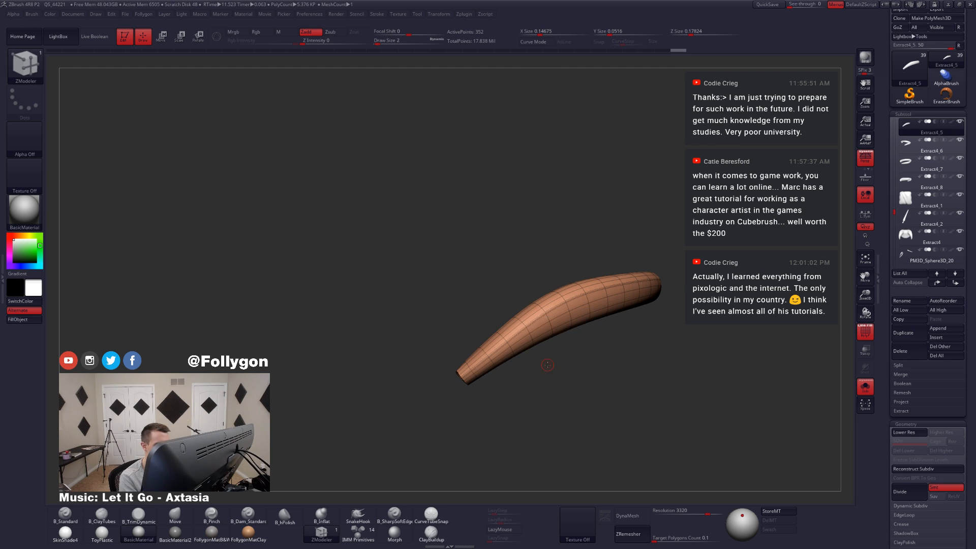
{"action": "left_click", "coordinate": [537, 327]}
{"action": "mouse_move", "coordinate": [536, 327]}
{"action": "right_mouse_down"}
{"action": "mouse_move", "coordinate": [558, 338]}
{"action": "mouse_move", "coordinate": [540, 340]}
{"action": "right_mouse_up"}
{"action": "left_click", "coordinate": [533, 317]}
{"action": "left_click", "coordinate": [529, 316]}
{"action": "key", "text": "shift+f"}
{"action": "key", "text": "alt+s"}
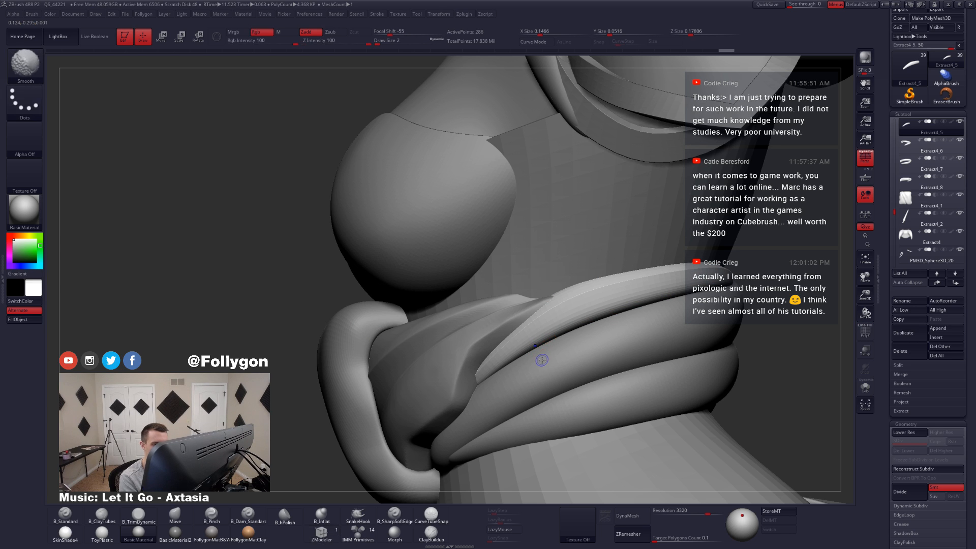
Step: Compare the top band with the surrounding outfit and delete more of its edge loops in ZModeler
{"action": "key", "text": "alt+s"}
{"action": "key", "text": "shift+f"}
{"action": "left_click", "coordinate": [558, 326]}
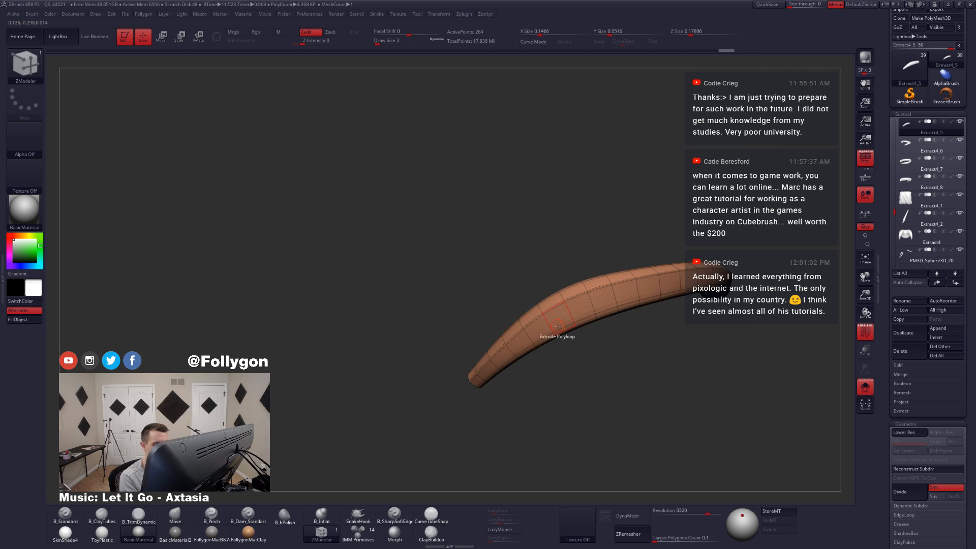
{"action": "key", "text": "alt+s"}
{"action": "right_click_drag", "start_coordinate": [557, 326], "coordinate": [530, 395]}
{"action": "key", "text": "shift+f"}
{"action": "key", "text": "alt+s"}
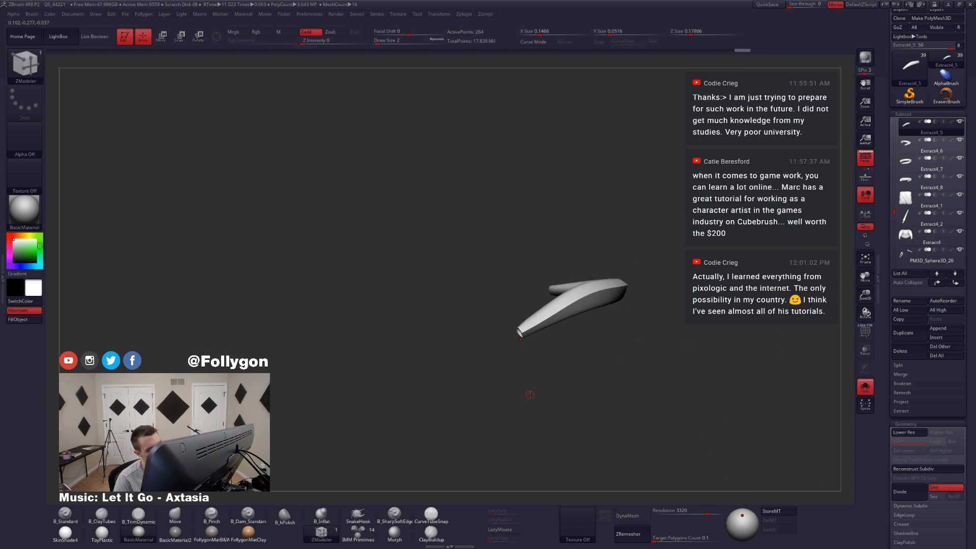
{"action": "key", "text": "ctrl+shift+f"}
{"action": "left_click", "coordinate": [574, 322]}
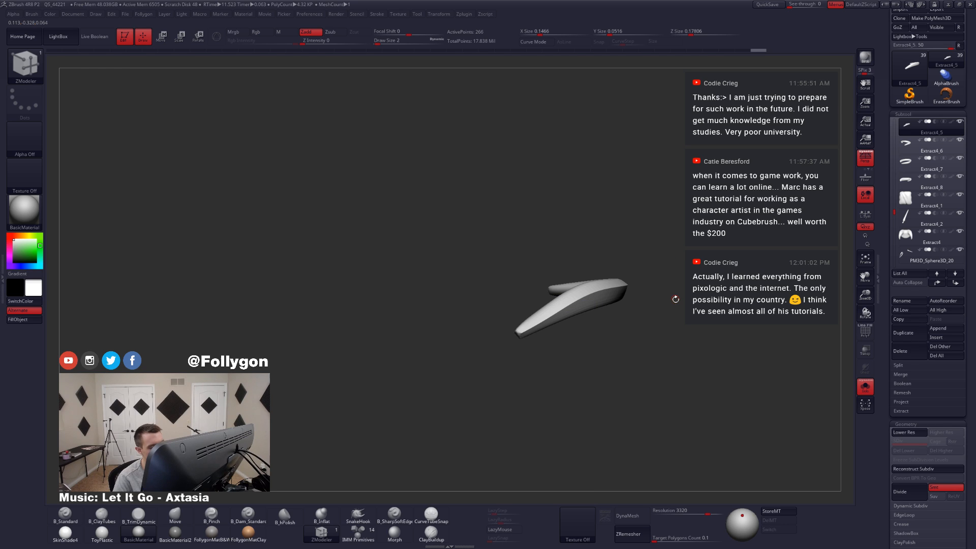
Step: Reshape the simplified top band against the sash at the front and back using the Move brush at draw size 27
{"action": "key", "text": "b"}
{"action": "key", "text": "m"}
{"action": "key", "text": "v"}
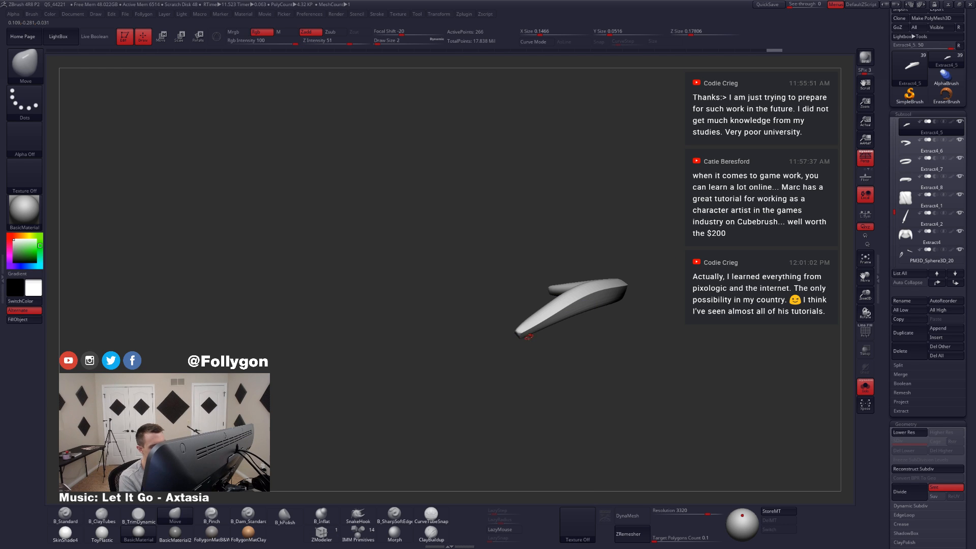
{"action": "key", "text": "space"}
{"action": "left_click", "coordinate": [533, 340]}
{"action": "key", "text": "alt+s"}
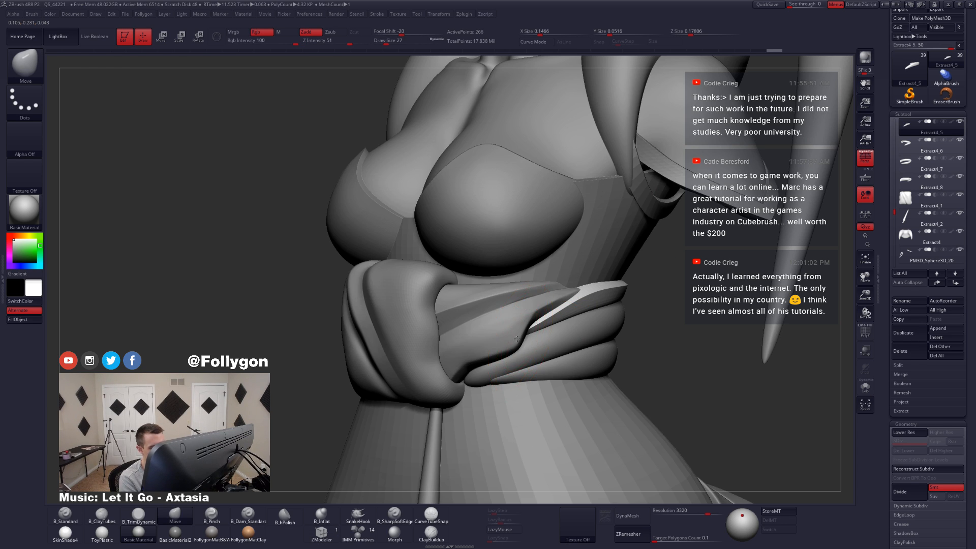
{"action": "left_click_drag", "start_coordinate": [517, 338], "coordinate": [519, 342]}
{"action": "mouse_move", "coordinate": [528, 347]}
{"action": "right_mouse_down"}
{"action": "mouse_move", "coordinate": [386, 351]}
{"action": "mouse_move", "coordinate": [366, 361]}
{"action": "right_mouse_up"}
{"action": "key", "text": "alt+s"}
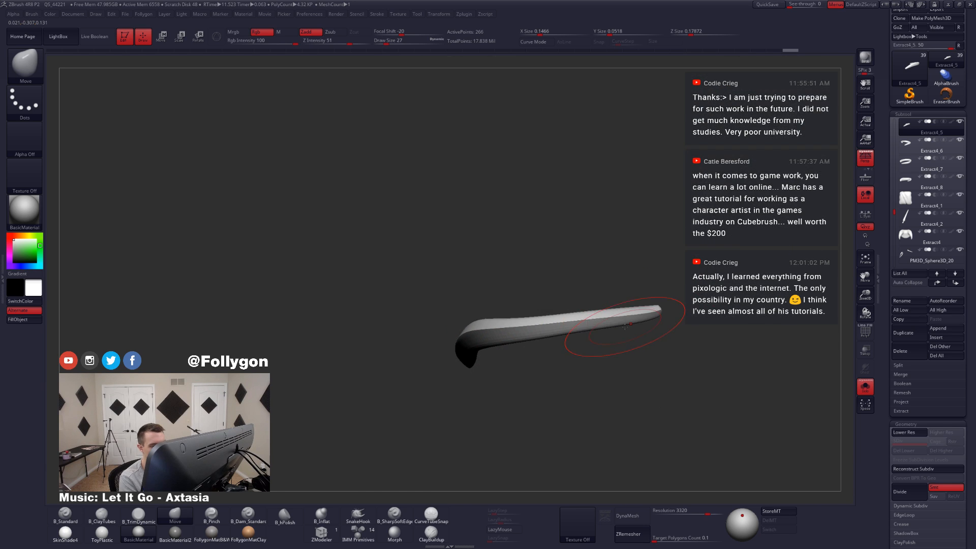
{"action": "key", "text": "alt+s"}
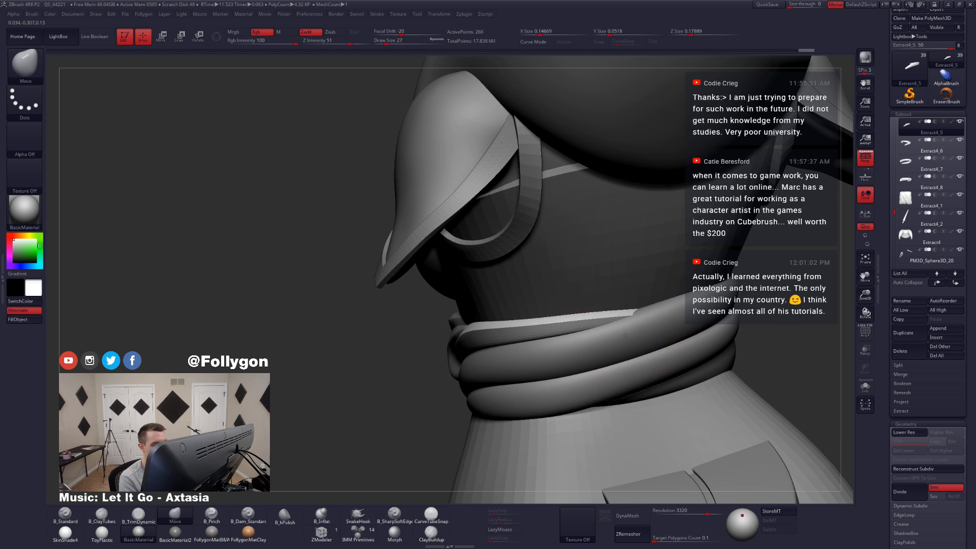
{"action": "right_click_drag", "start_coordinate": [625, 336], "coordinate": [533, 365]}
Step: Select the second waist band, Extract4_6, and adjust its shape against the neighbouring bands with the Move brush
{"action": "key", "text": "alt+s"}
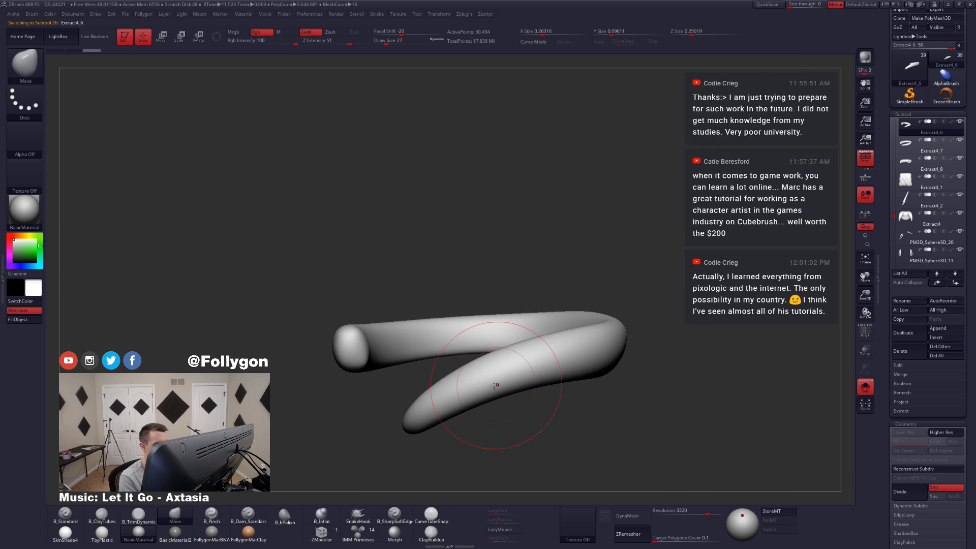
{"action": "key", "text": "alt+s"}
{"action": "mouse_move", "coordinate": [497, 386]}
{"action": "right_mouse_down"}
{"action": "mouse_move", "coordinate": [559, 356]}
{"action": "mouse_move", "coordinate": [525, 377]}
{"action": "mouse_move", "coordinate": [523, 414]}
{"action": "right_mouse_up"}
{"action": "key", "text": "alt+s"}
{"action": "right_click_drag", "start_coordinate": [534, 356], "coordinate": [508, 326]}
Step: Reconstruct the second band's lower subdivisions, set it to level 2 and delete the other subdivision levels
{"action": "key", "text": "shift+f"}
{"action": "key", "text": "alt+s"}
{"action": "key", "text": "alt+s"}
{"action": "key", "text": "shift+f"}
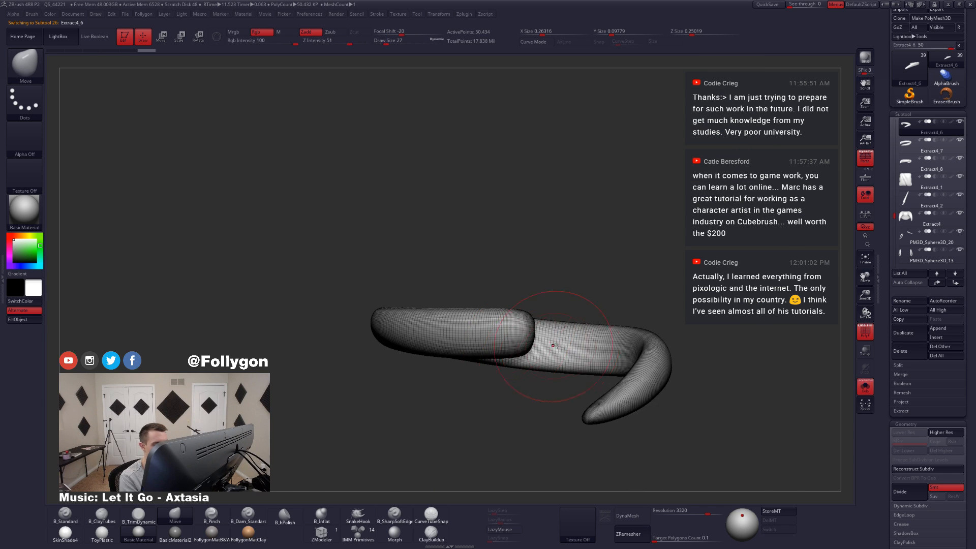
{"action": "right_click_drag", "start_coordinate": [636, 386], "coordinate": [656, 397]}
{"action": "left_click", "coordinate": [910, 469]}
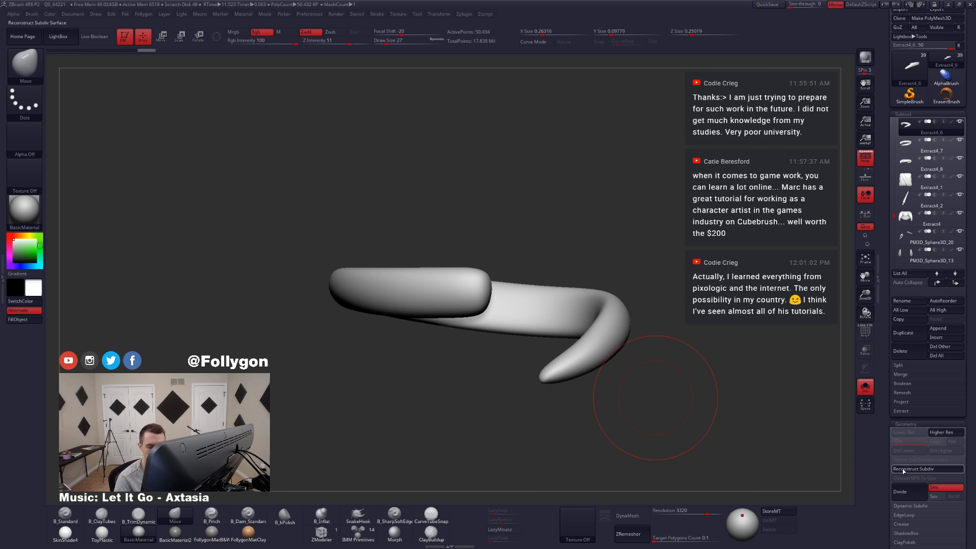
{"action": "key", "text": "shift+f"}
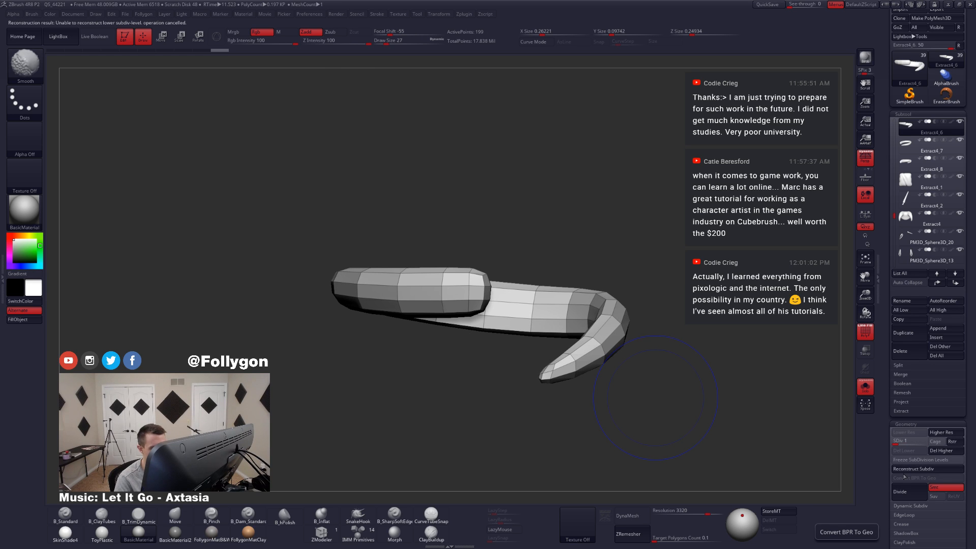
{"action": "key", "text": "d"}
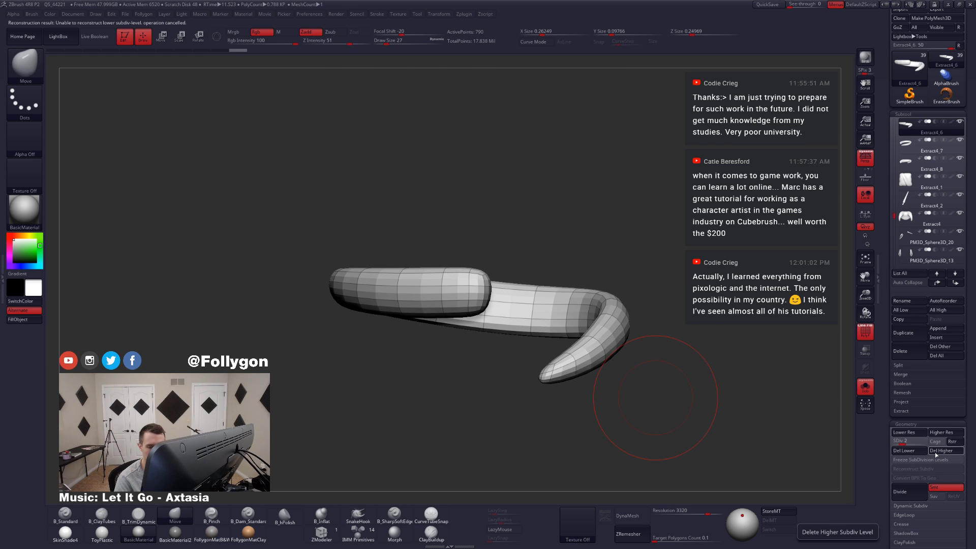
{"action": "left_click", "coordinate": [905, 451]}
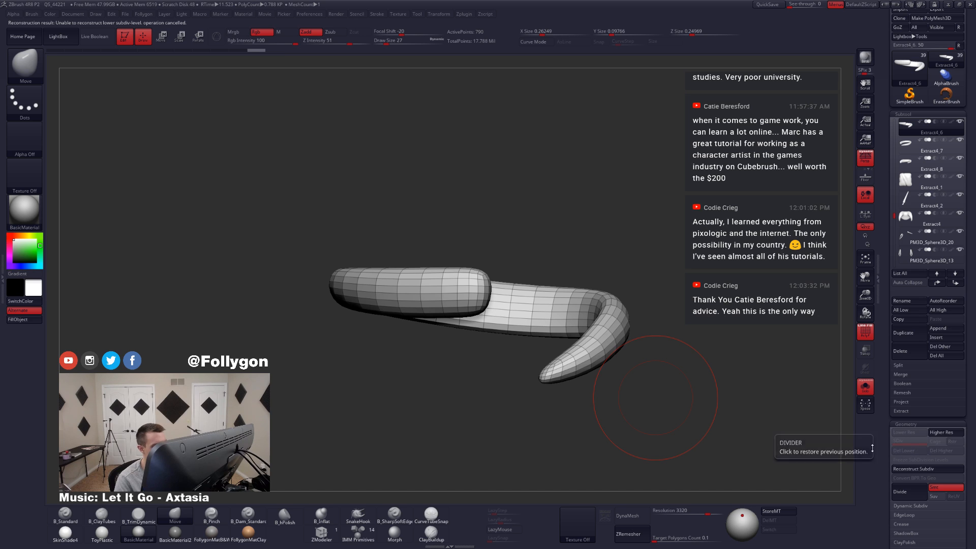
Step: Choose ZModeler's Crease action for complete edge loops and preview the second band with dynamic subdivision among the clothing
{"action": "right_click_drag", "start_coordinate": [591, 364], "coordinate": [576, 348]}
{"action": "left_click", "coordinate": [335, 533]}
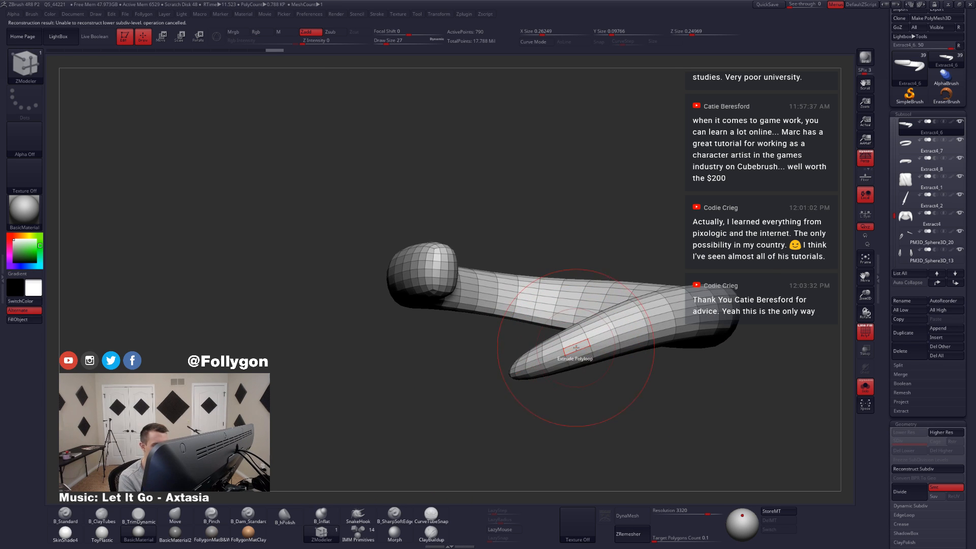
{"action": "key", "text": "alt+s"}
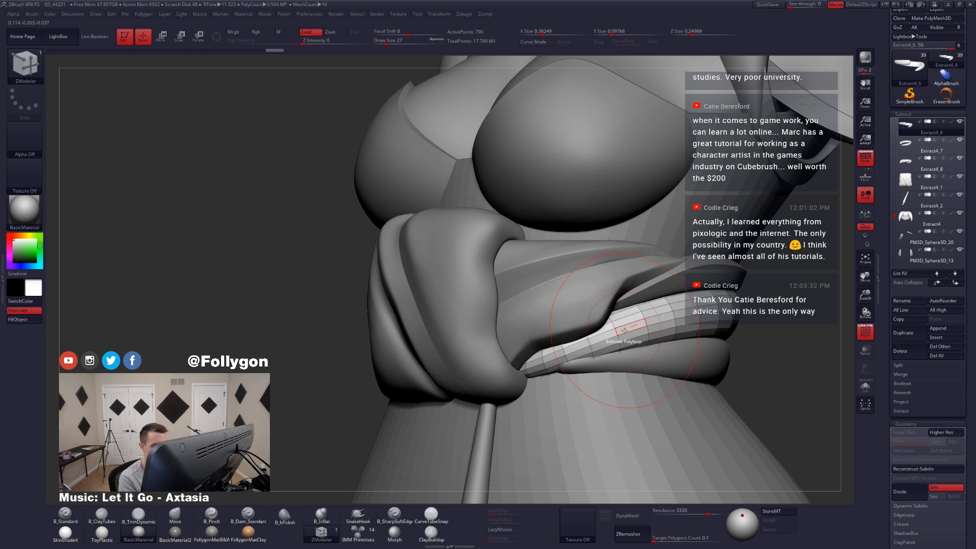
{"action": "key", "text": "space"}
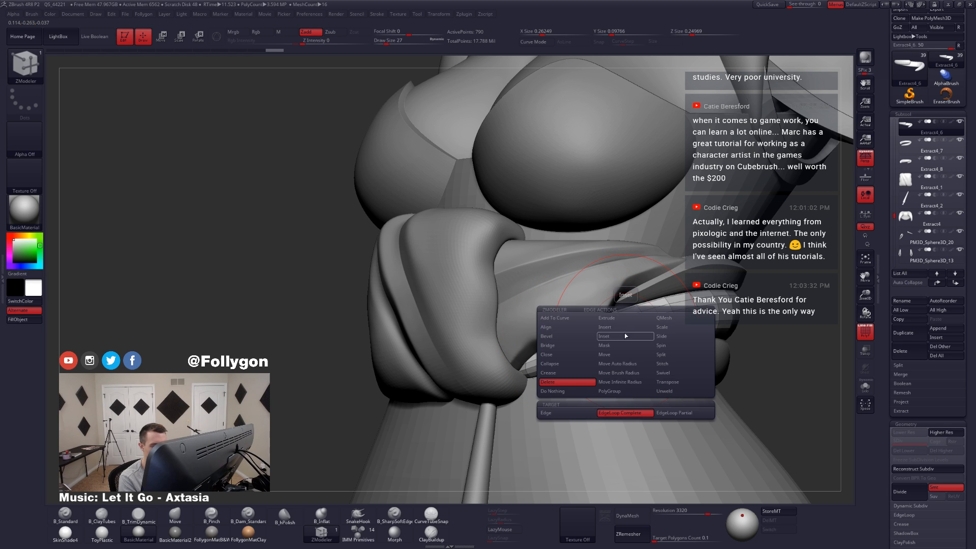
{"action": "left_click", "coordinate": [561, 373]}
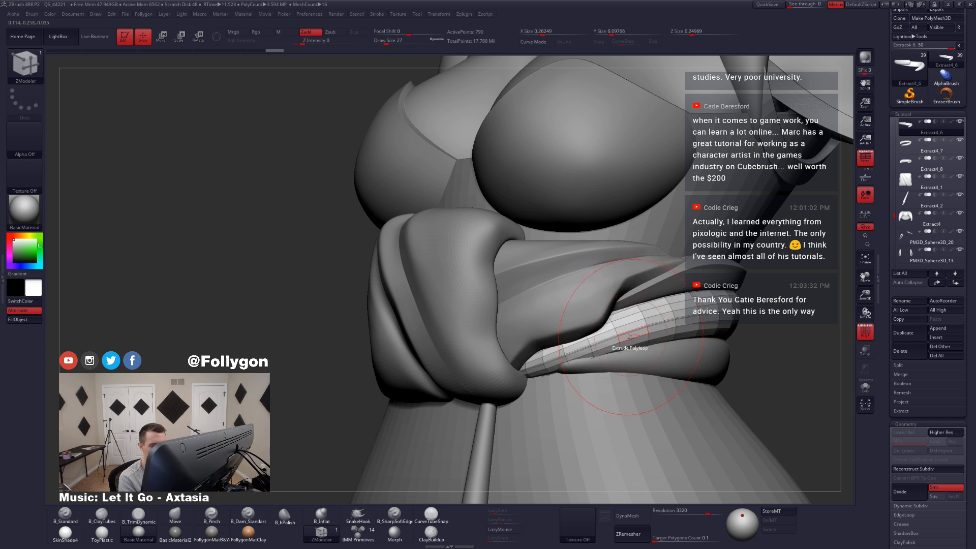
{"action": "key", "text": "d"}
{"action": "right_click_drag", "start_coordinate": [604, 352], "coordinate": [557, 359]}
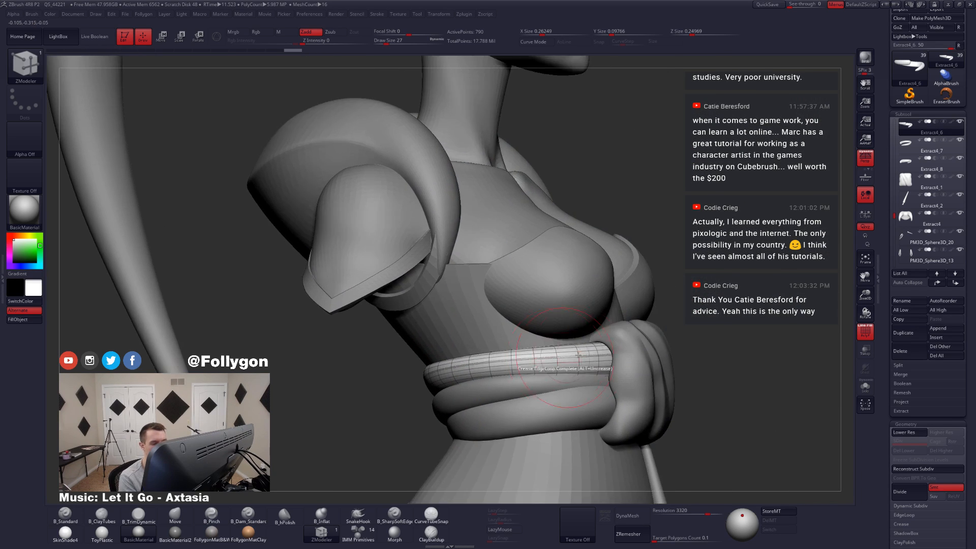
Step: Delete surplus complete edge loops from the isolated second band in ZModeler, undo the last deletion and preview the band smoothed
{"action": "key", "text": "alt+shift+s"}
{"action": "key", "text": "shift+d"}
{"action": "key", "text": "space"}
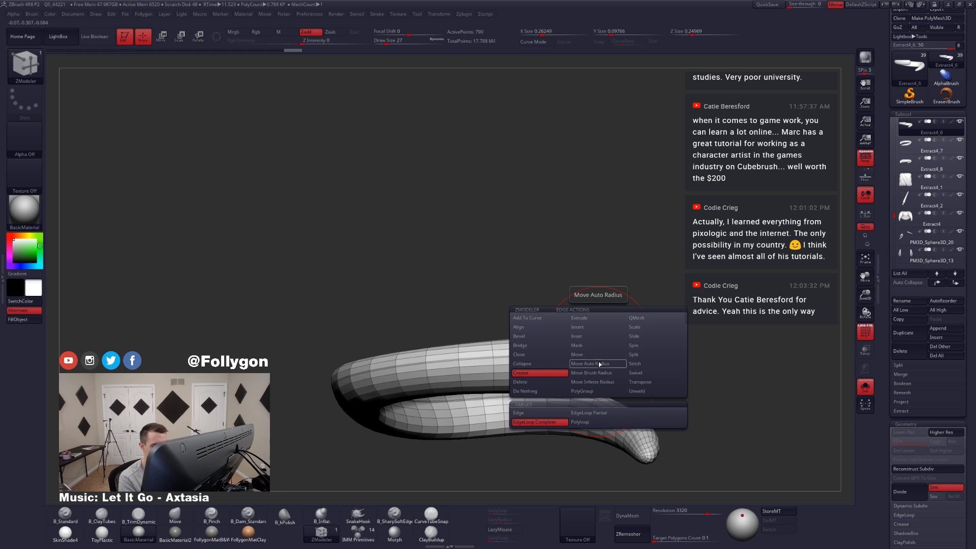
{"action": "left_click", "coordinate": [538, 383]}
{"action": "right_click_drag", "start_coordinate": [594, 365], "coordinate": [603, 363]}
{"action": "left_click", "coordinate": [603, 363]}
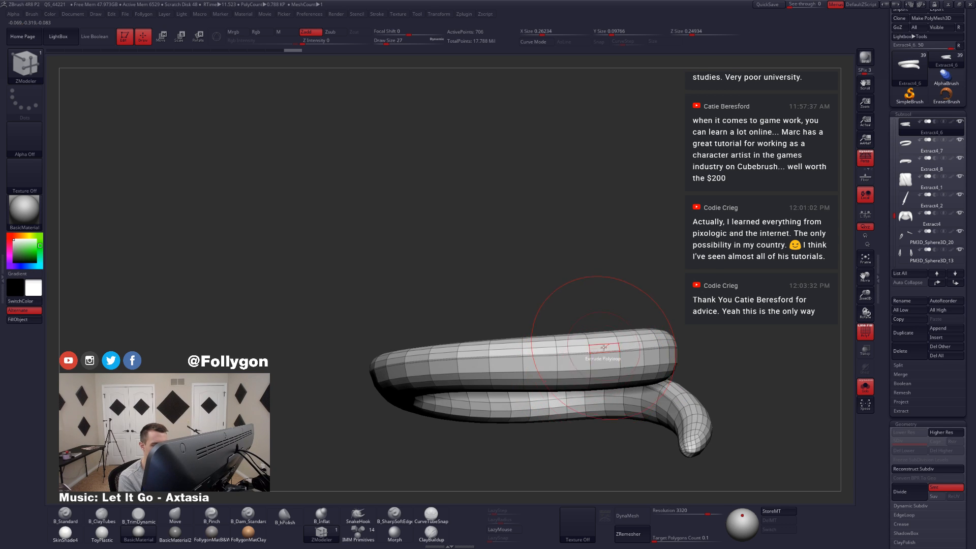
{"action": "left_click", "coordinate": [602, 355]}
{"action": "left_click", "coordinate": [603, 369]}
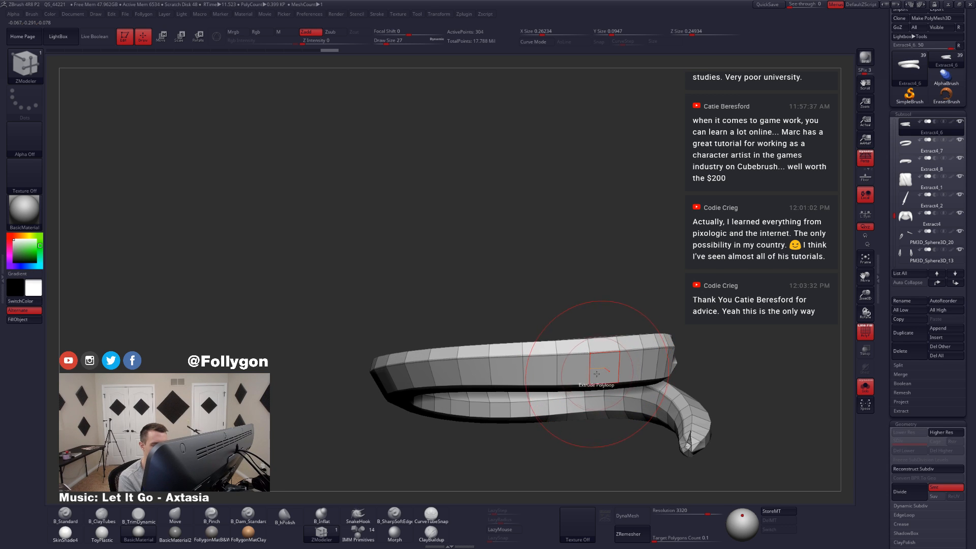
{"action": "right_click_drag", "start_coordinate": [591, 377], "coordinate": [542, 383]}
{"action": "key", "text": "ctrl+z"}
{"action": "key", "text": "d"}
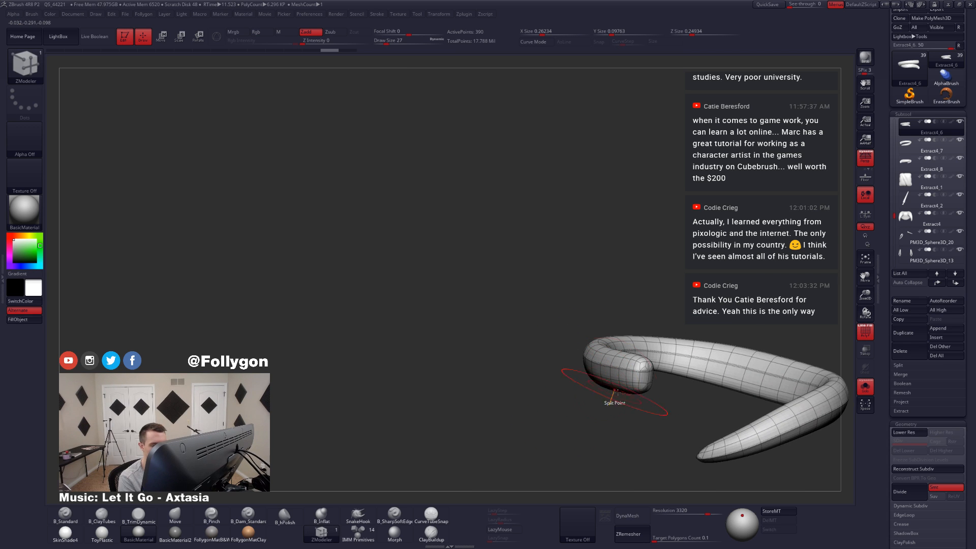
Step: Show the whole outfit without wireframe and adjust the second band across the back with the Move brush at draw size 37
{"action": "right_click_drag", "start_coordinate": [614, 389], "coordinate": [520, 350], "text": "alt"}
{"action": "key", "text": "alt+s"}
{"action": "mouse_move", "coordinate": [666, 421]}
{"action": "right_mouse_down"}
{"action": "mouse_move", "coordinate": [631, 413]}
{"action": "mouse_move", "coordinate": [661, 407]}
{"action": "mouse_move", "coordinate": [636, 392]}
{"action": "mouse_move", "coordinate": [699, 370]}
{"action": "right_mouse_up"}
{"action": "key", "text": "shift+f"}
{"action": "key", "text": "b"}
{"action": "key", "text": "m"}
{"action": "key", "text": "v"}
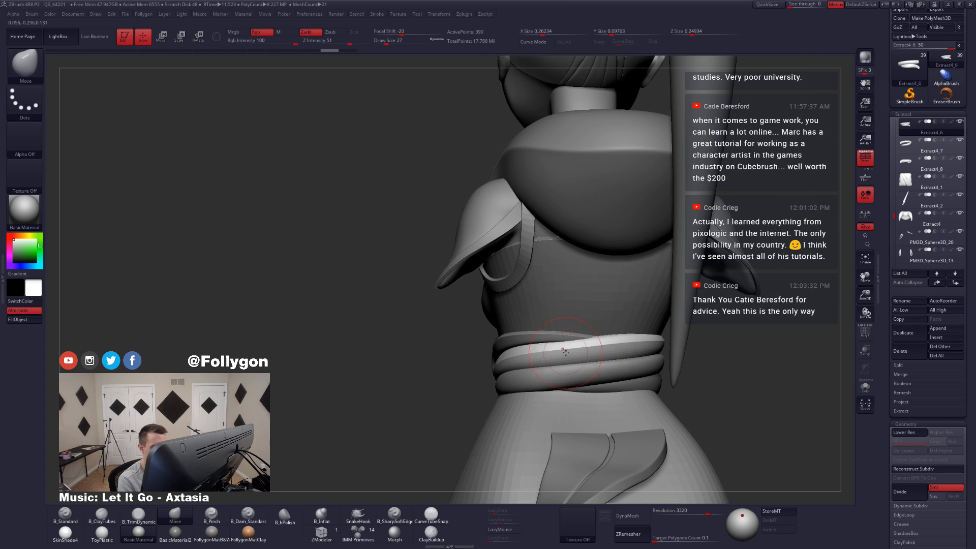
{"action": "key", "text": "space"}
{"action": "left_click_drag", "start_coordinate": [557, 342], "coordinate": [562, 343]}
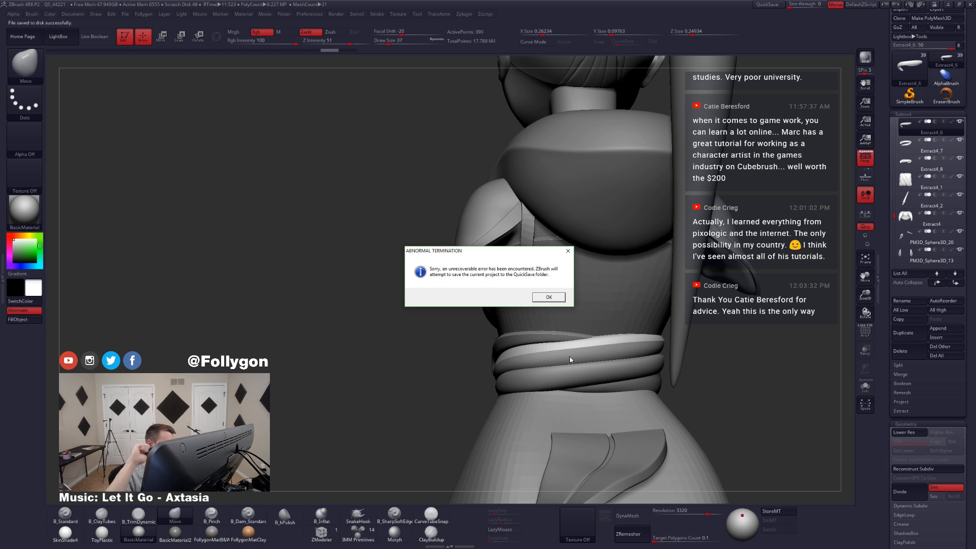
Step: Dismiss the crash notices, relaunch ZBrush and load Recovered_Tool.ZTL from the QuickSave files
{"action": "left_click", "coordinate": [549, 298]}
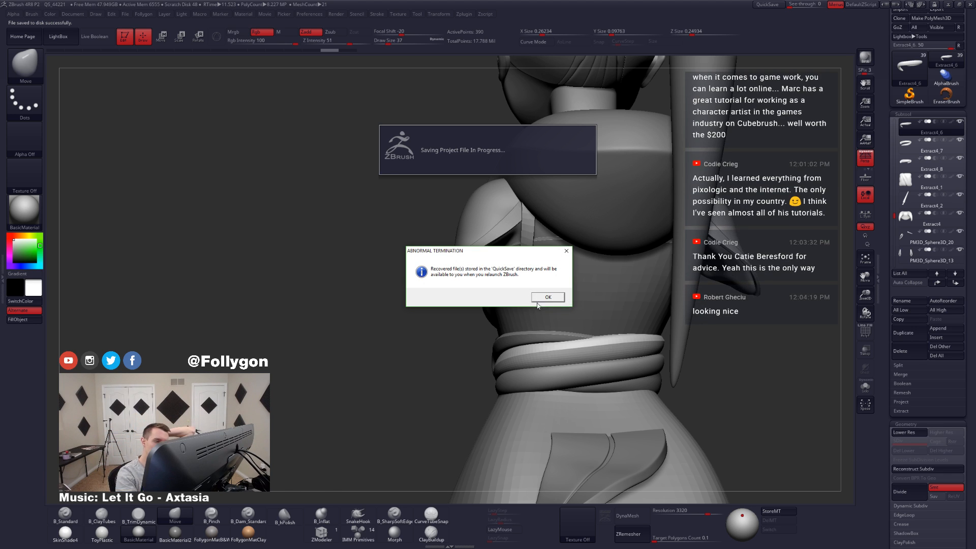
{"action": "left_click", "coordinate": [545, 298]}
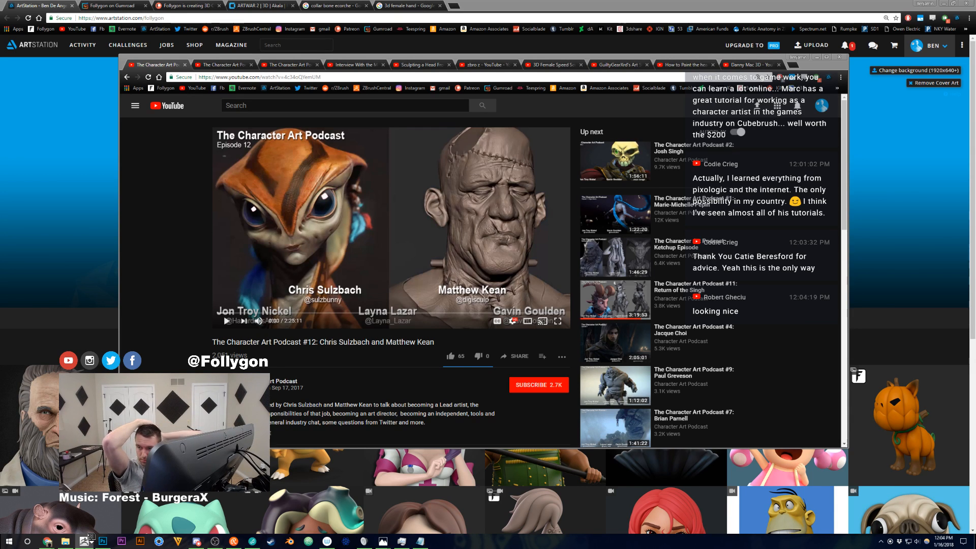
{"action": "left_click", "coordinate": [90, 536]}
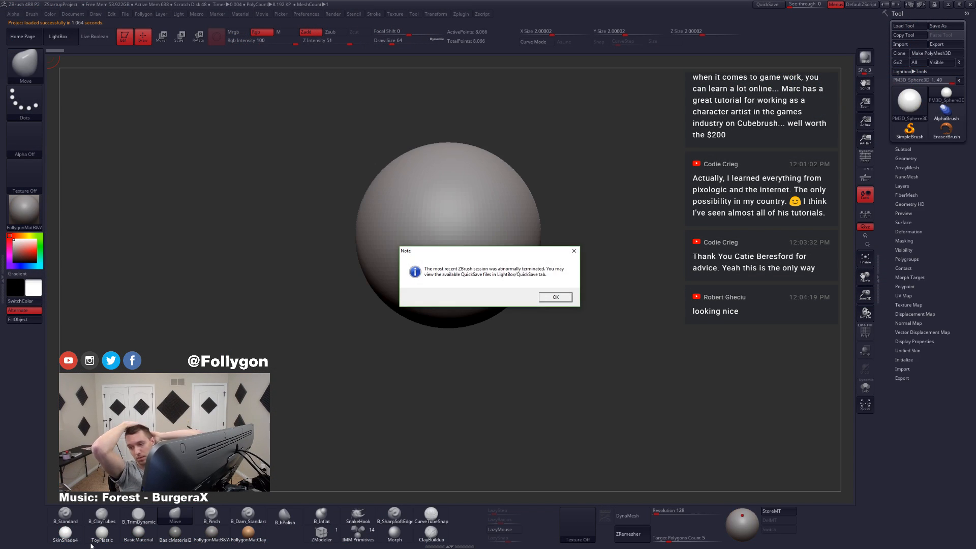
{"action": "left_click", "coordinate": [556, 299]}
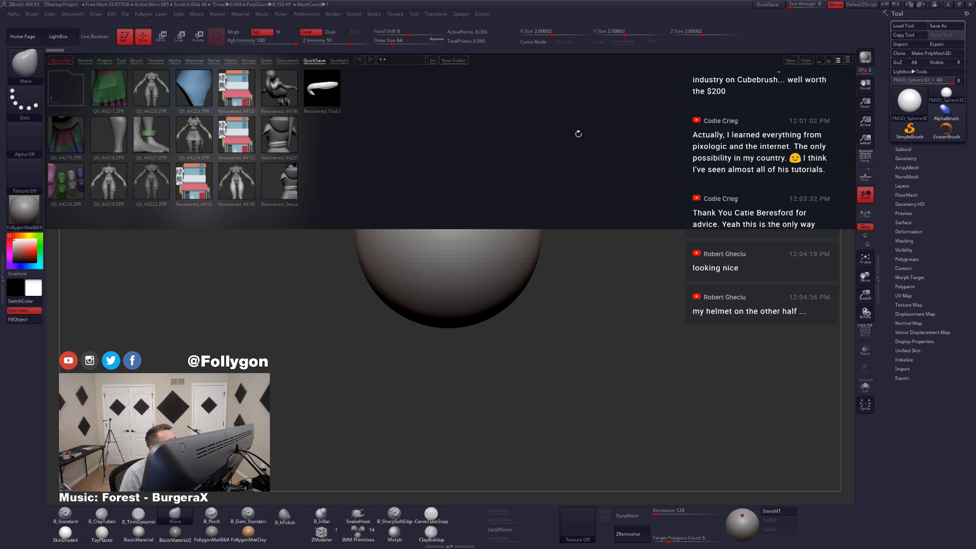
{"action": "double_click", "coordinate": [331, 96]}
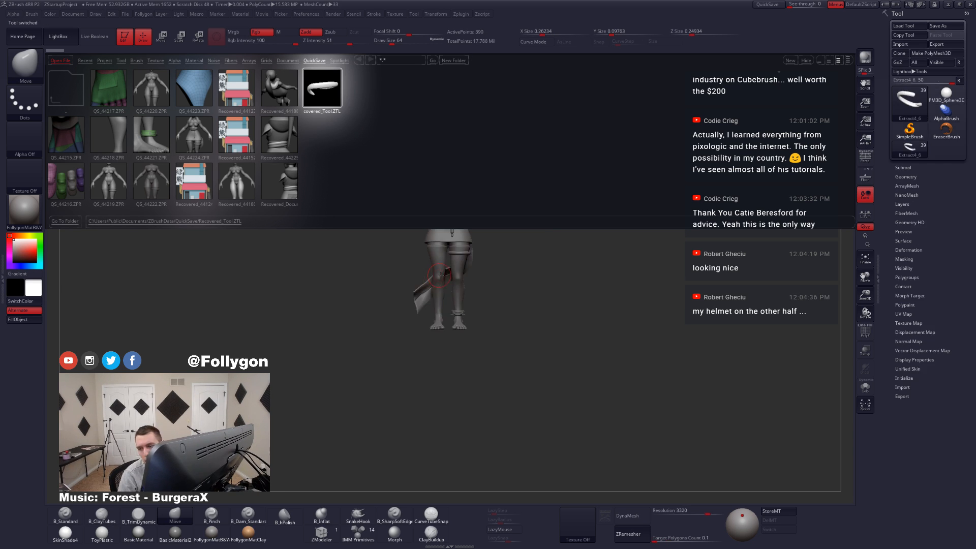
Step: Hide LightBox, close in on the recovered model's waist sash and open the geometry and subtool settings
{"action": "left_click", "coordinate": [62, 44]}
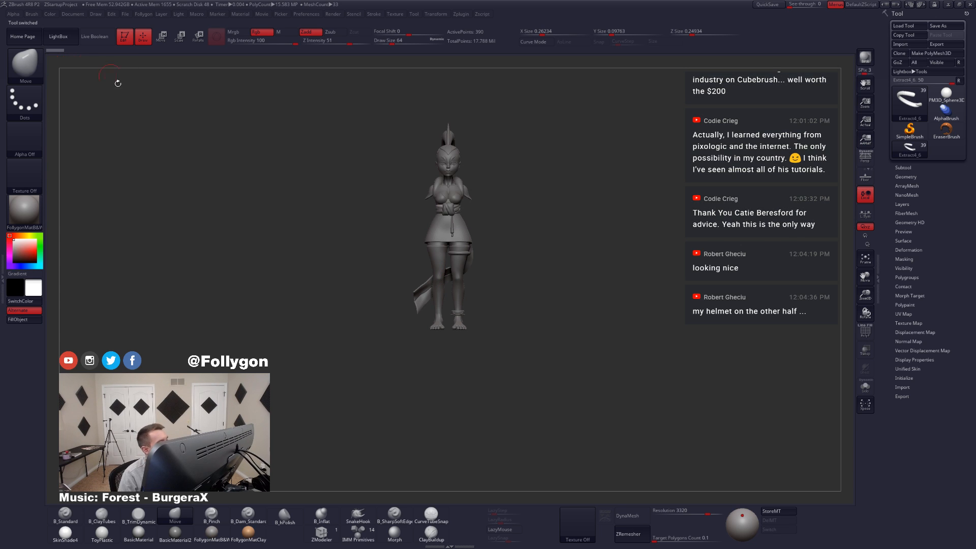
{"action": "right_click_drag", "start_coordinate": [445, 250], "coordinate": [366, 252]}
{"action": "right_click_drag", "start_coordinate": [366, 252], "coordinate": [507, 261], "text": "ctrl"}
{"action": "key", "text": "shift+f"}
{"action": "key", "text": "shift+f"}
{"action": "mouse_move", "coordinate": [460, 225]}
{"action": "right_mouse_down"}
{"action": "mouse_move", "coordinate": [478, 223]}
{"action": "mouse_move", "coordinate": [470, 218]}
{"action": "right_mouse_up"}
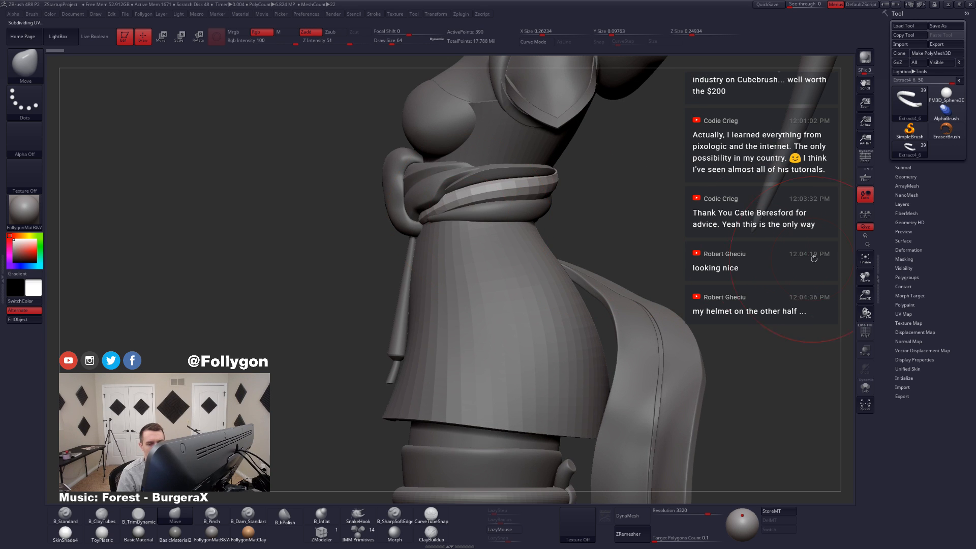
{"action": "left_click", "coordinate": [906, 176]}
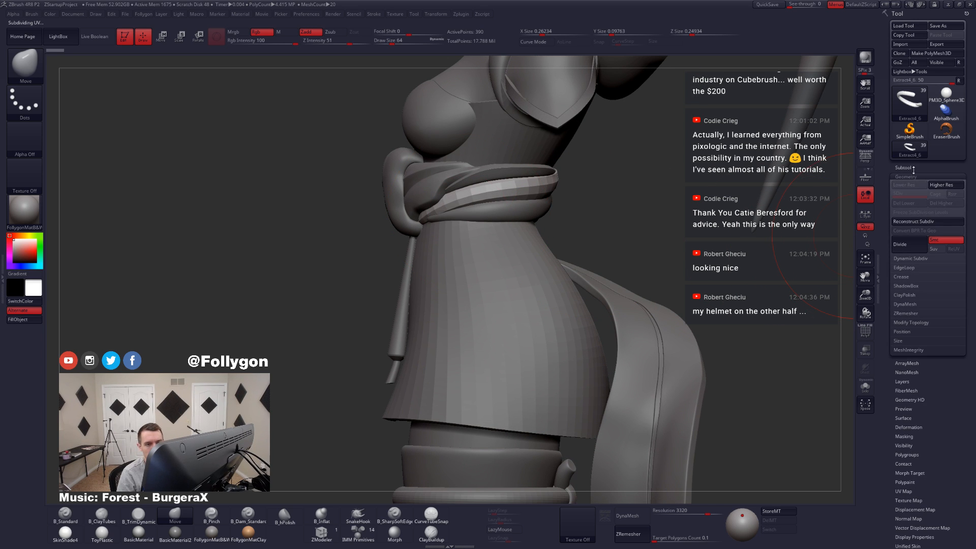
{"action": "left_click", "coordinate": [912, 168]}
Step: Preview the rebuilt sash band with dynamic subdivision and select the Extract4_5 band
{"action": "mouse_move", "coordinate": [632, 172]}
{"action": "right_mouse_down", "text": "ctrl"}
{"action": "mouse_move", "coordinate": [397, 241]}
{"action": "mouse_move", "coordinate": [557, 223]}
{"action": "mouse_move", "coordinate": [499, 184]}
{"action": "mouse_move", "coordinate": [558, 223]}
{"action": "right_mouse_up", "text": "ctrl"}
{"action": "key", "text": "d"}
{"action": "left_click", "coordinate": [482, 169]}
{"action": "left_click", "coordinate": [499, 184], "text": "alt"}
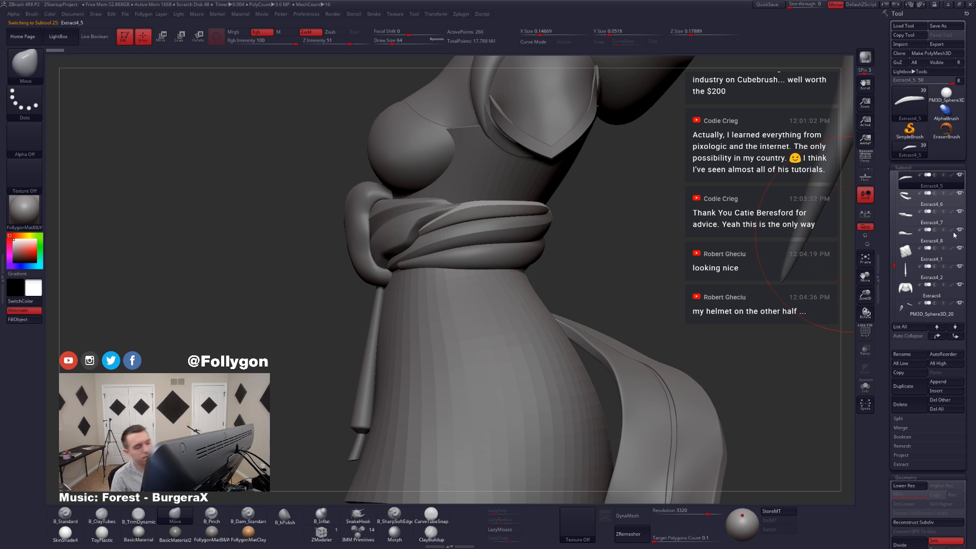
{"action": "right_click_drag", "start_coordinate": [514, 209], "coordinate": [576, 250], "text": "alt"}
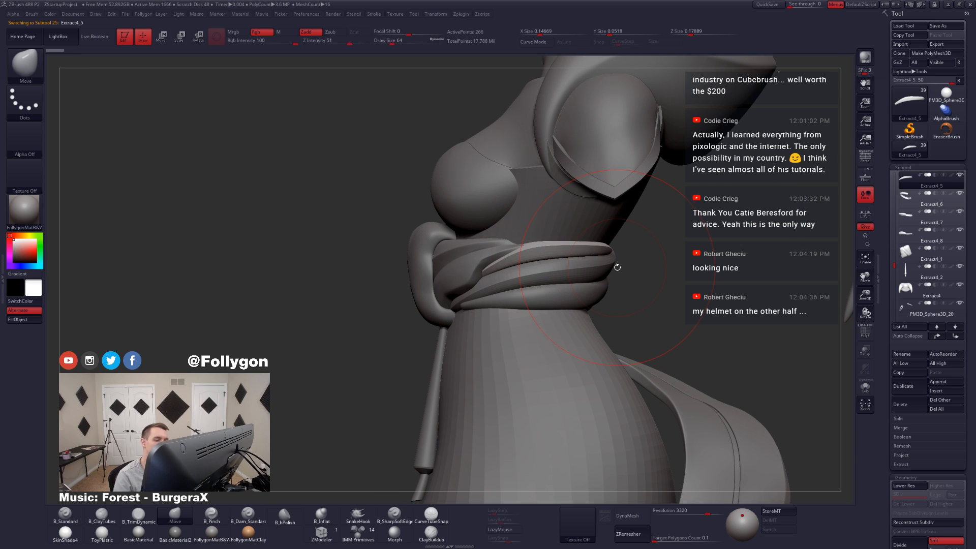
Step: Adjust the Extract4_5 band around the waist with the Move brush at draw size 33 and select the Extract4_6 band
{"action": "key", "text": "space"}
{"action": "left_click_drag", "start_coordinate": [527, 257], "coordinate": [524, 257]}
{"action": "mouse_move", "coordinate": [473, 259]}
{"action": "right_mouse_down"}
{"action": "mouse_move", "coordinate": [498, 262]}
{"action": "mouse_move", "coordinate": [479, 285]}
{"action": "mouse_move", "coordinate": [539, 253]}
{"action": "mouse_move", "coordinate": [637, 268]}
{"action": "mouse_move", "coordinate": [606, 277]}
{"action": "right_mouse_up"}
{"action": "left_click", "coordinate": [509, 306], "text": "alt"}
{"action": "mouse_move", "coordinate": [508, 310]}
{"action": "right_mouse_down", "text": "alt"}
{"action": "mouse_move", "coordinate": [569, 308]}
{"action": "mouse_move", "coordinate": [595, 285]}
{"action": "mouse_move", "coordinate": [523, 300]}
{"action": "right_mouse_up", "text": "alt"}
{"action": "key", "text": "space"}
{"action": "left_click_drag", "start_coordinate": [587, 298], "coordinate": [583, 298]}
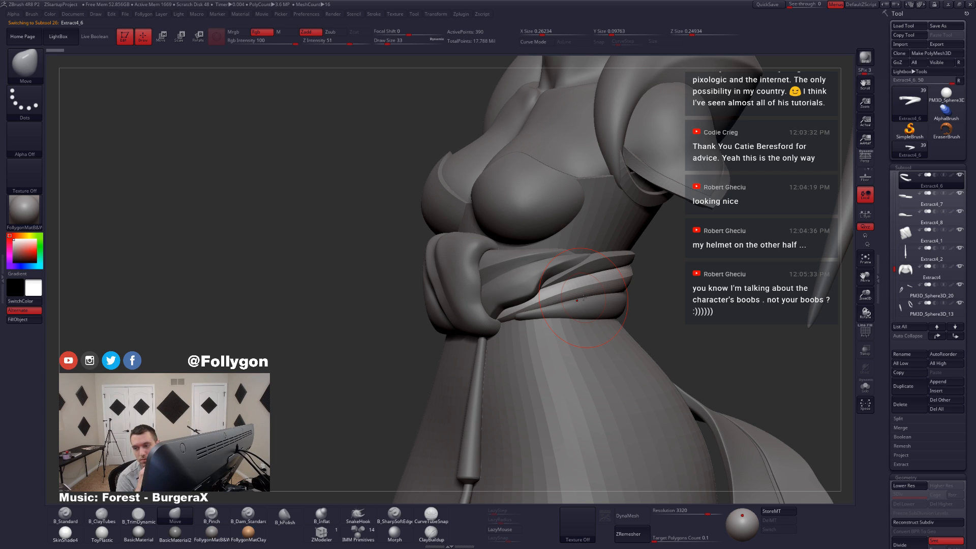
Step: Isolate the Extract4_6 band, show its wireframe and rebuild its topology with ZRemesher
{"action": "key", "text": "alt+s"}
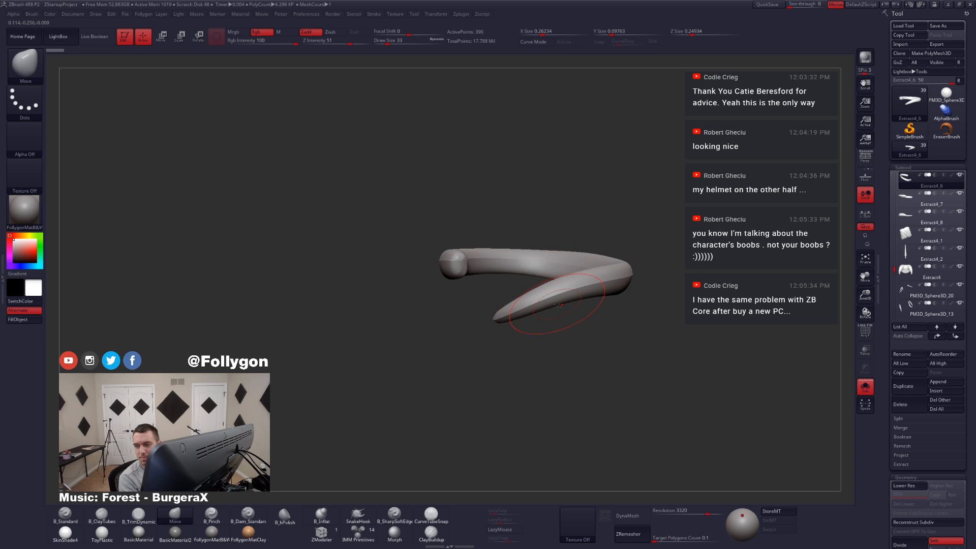
{"action": "right_click_drag", "start_coordinate": [558, 304], "coordinate": [558, 315], "text": "ctrl"}
{"action": "key", "text": "alt+s"}
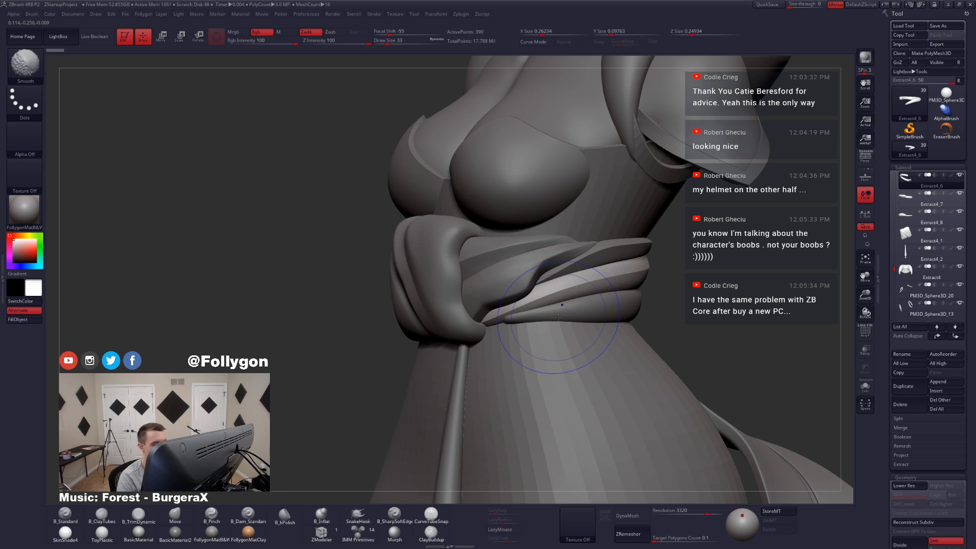
{"action": "key", "text": "alt+s"}
{"action": "key", "text": "shift+f"}
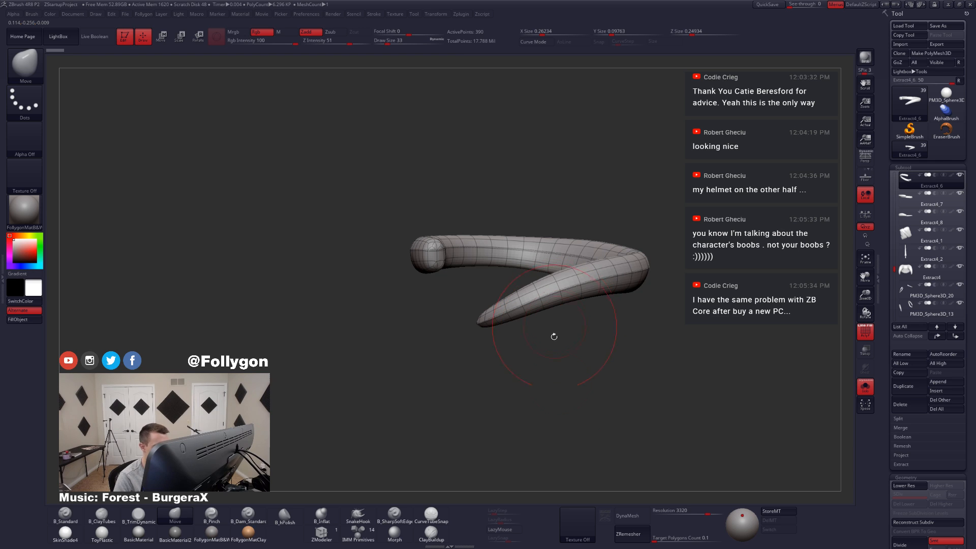
{"action": "left_click", "coordinate": [639, 534]}
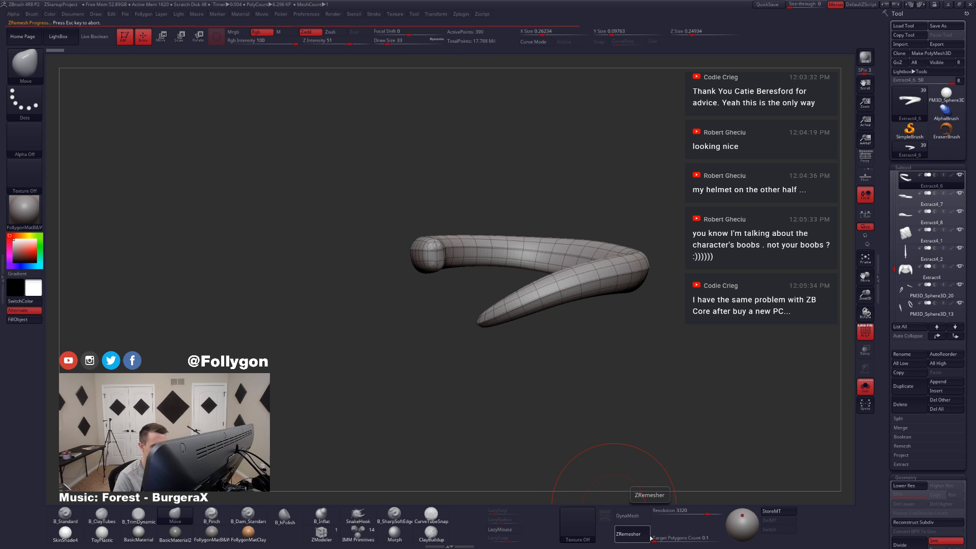
{"action": "right_click_drag", "start_coordinate": [566, 297], "coordinate": [539, 358], "text": "ctrl"}
Step: Switch to ZModeler and compare the remeshed band with and without dynamic subdivision
{"action": "left_click", "coordinate": [323, 531]}
{"action": "key", "text": "space"}
{"action": "left_click", "coordinate": [348, 389]}
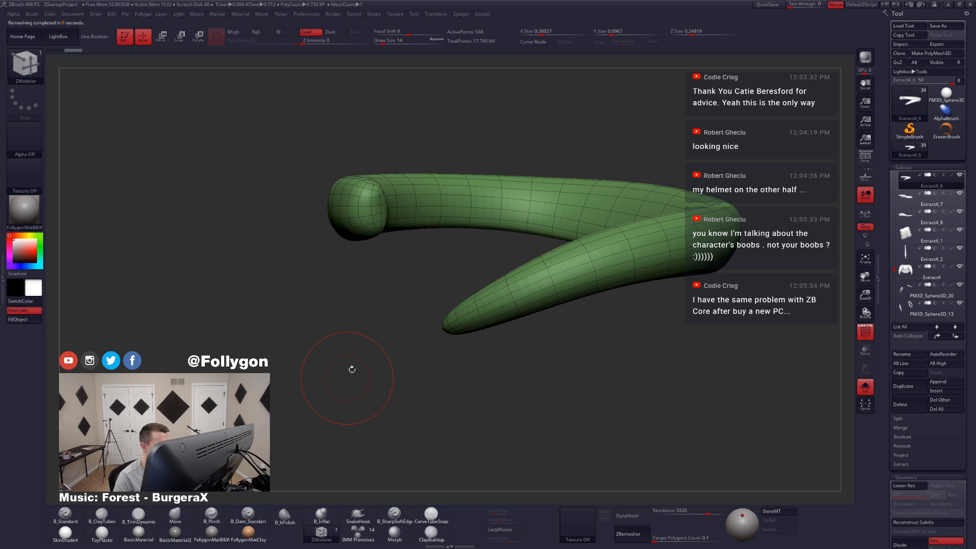
{"action": "right_click_drag", "start_coordinate": [486, 319], "coordinate": [500, 325], "text": "ctrl"}
{"action": "key", "text": "shift+d"}
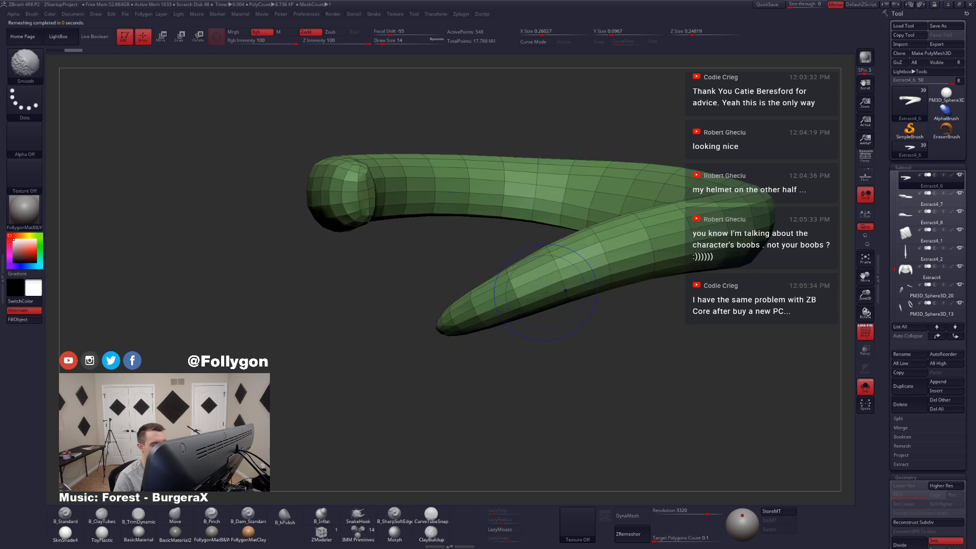
{"action": "key", "text": "space"}
{"action": "left_click", "coordinate": [481, 332]}
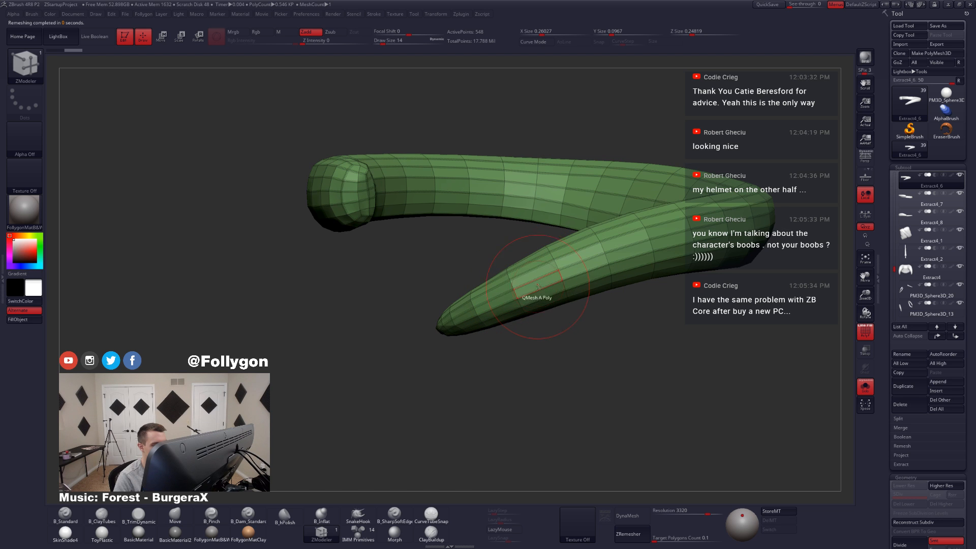
{"action": "key", "text": "d"}
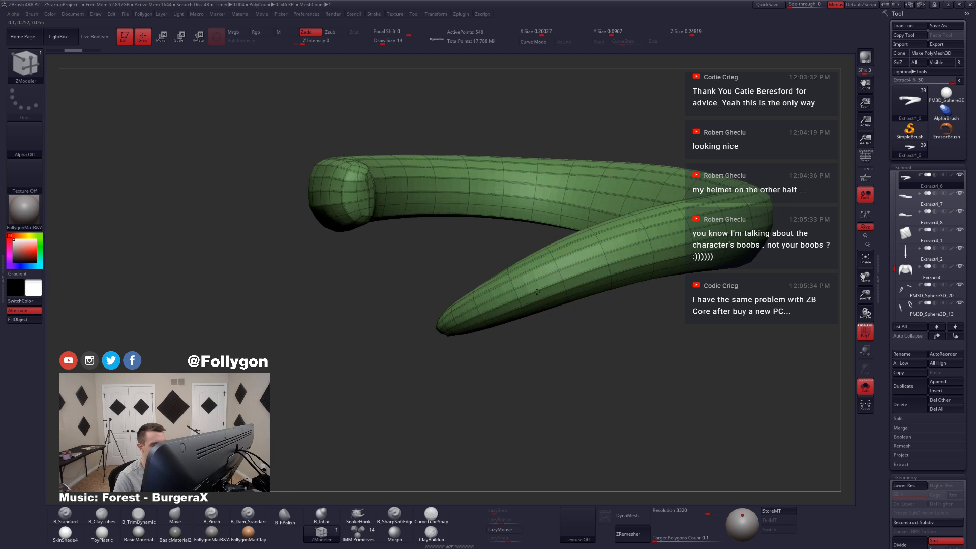
{"action": "mouse_move", "coordinate": [462, 325]}
{"action": "right_mouse_down"}
{"action": "mouse_move", "coordinate": [489, 311]}
{"action": "mouse_move", "coordinate": [473, 332]}
{"action": "mouse_move", "coordinate": [462, 266]}
{"action": "right_mouse_up"}
{"action": "key", "text": "shift+d"}
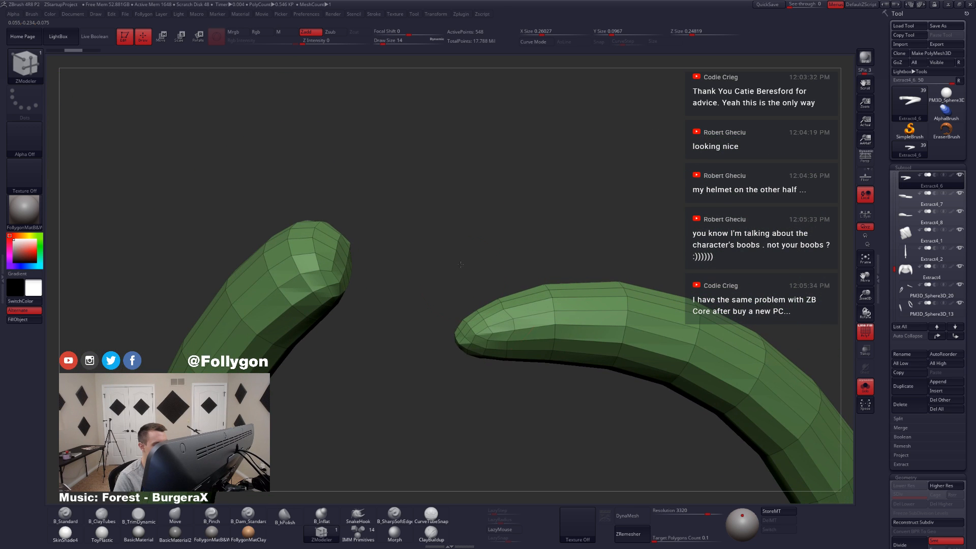
Step: Hide the cap at the band's tapered end and delete the hidden polygons
{"action": "key", "text": "ctrl+shift"}
{"action": "left_click_drag", "start_coordinate": [479, 321], "coordinate": [449, 296], "text": "ctrl+alt+shift"}
{"action": "key", "text": "space"}
{"action": "left_click", "coordinate": [468, 524]}
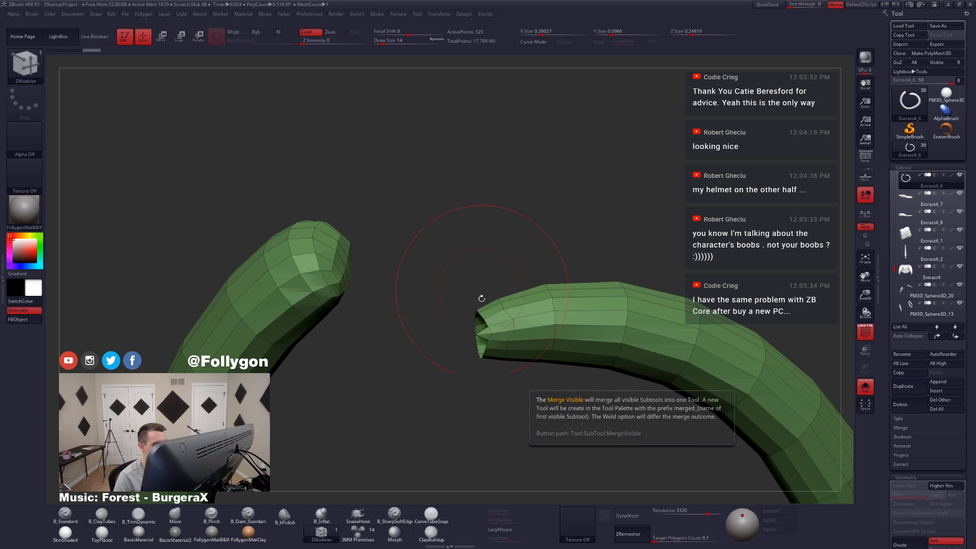
{"action": "right_click_drag", "start_coordinate": [481, 299], "coordinate": [467, 332]}
{"action": "mouse_move", "coordinate": [465, 334]}
{"action": "left_mouse_down", "text": "ctrl+alt+shift"}
{"action": "mouse_move", "coordinate": [440, 372]}
{"action": "mouse_move", "coordinate": [441, 357]}
{"action": "left_mouse_up", "text": "ctrl+alt+shift"}
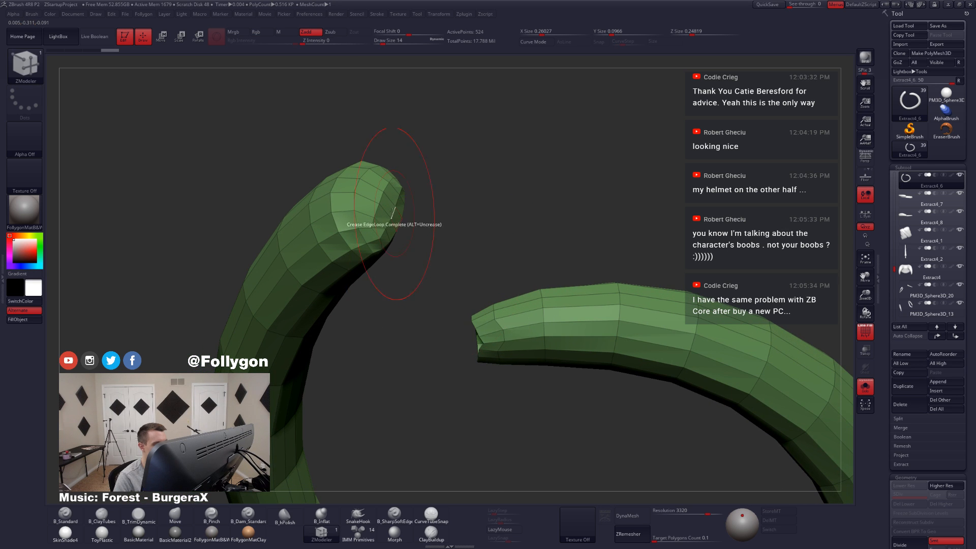
Step: Lasso off the closed cap at the band's thick end and delete the hidden polygons
{"action": "mouse_move", "coordinate": [387, 214]}
{"action": "right_mouse_down", "text": "alt"}
{"action": "mouse_move", "coordinate": [444, 300]}
{"action": "mouse_move", "coordinate": [488, 297]}
{"action": "right_mouse_up", "text": "alt"}
{"action": "mouse_move", "coordinate": [411, 235]}
{"action": "left_mouse_down", "text": "ctrl+alt+shift"}
{"action": "mouse_move", "coordinate": [508, 321]}
{"action": "mouse_move", "coordinate": [465, 370]}
{"action": "mouse_move", "coordinate": [459, 354]}
{"action": "left_mouse_up", "text": "ctrl+alt+shift"}
{"action": "mouse_move", "coordinate": [472, 344]}
{"action": "right_mouse_down"}
{"action": "mouse_move", "coordinate": [441, 334]}
{"action": "mouse_move", "coordinate": [492, 359]}
{"action": "right_mouse_up"}
{"action": "left_click_drag", "start_coordinate": [459, 349], "coordinate": [456, 316], "text": "ctrl+alt+shift"}
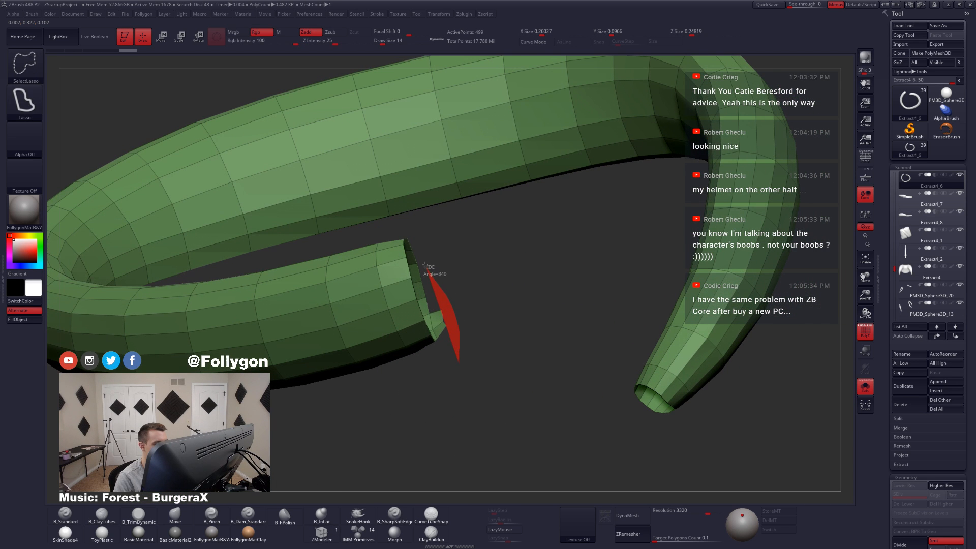
{"action": "left_click_drag", "start_coordinate": [424, 265], "coordinate": [425, 263], "text": "ctrl+alt+shift"}
{"action": "right_click_drag", "start_coordinate": [510, 345], "coordinate": [447, 270], "text": "ctrl"}
{"action": "key", "text": "3"}
{"action": "left_click", "coordinate": [471, 264]}
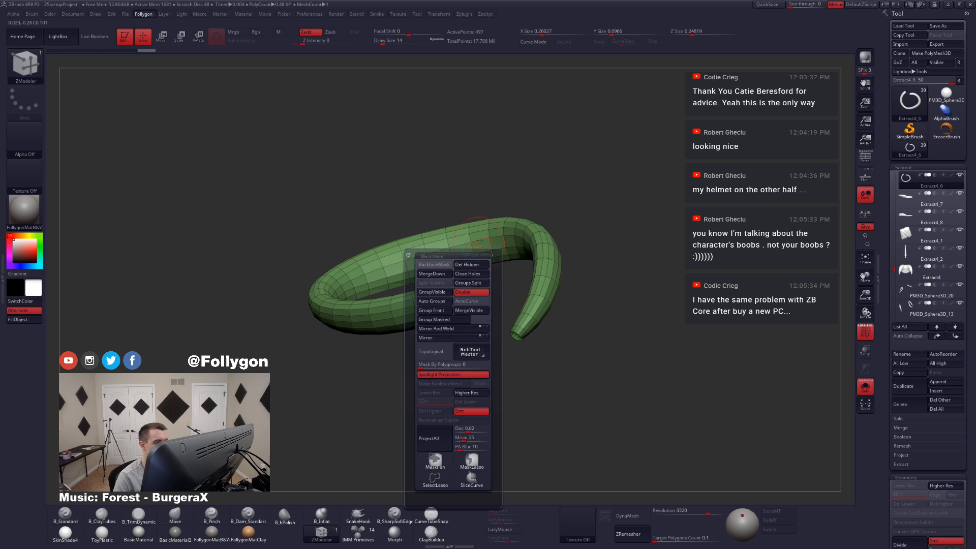
Step: Check the trimmed band against the outfit and set up the Move brush at draw size 3 for its open ends
{"action": "key", "text": "shift+f"}
{"action": "mouse_move", "coordinate": [470, 303]}
{"action": "right_mouse_down"}
{"action": "mouse_move", "coordinate": [505, 308]}
{"action": "mouse_move", "coordinate": [514, 343]}
{"action": "mouse_move", "coordinate": [530, 330]}
{"action": "mouse_move", "coordinate": [516, 356]}
{"action": "mouse_move", "coordinate": [484, 285]}
{"action": "right_mouse_up"}
{"action": "key", "text": "shift+s"}
{"action": "key", "text": "shift+s"}
{"action": "key", "text": "b"}
{"action": "key", "text": "m"}
{"action": "key", "text": "v"}
{"action": "key", "text": "space"}
{"action": "left_click", "coordinate": [468, 338]}
{"action": "mouse_move", "coordinate": [468, 348]}
{"action": "right_mouse_down"}
{"action": "mouse_move", "coordinate": [465, 324]}
{"action": "mouse_move", "coordinate": [467, 350]}
{"action": "right_mouse_up"}
{"action": "key", "text": "shift+f"}
{"action": "key", "text": "space"}
{"action": "left_click", "coordinate": [468, 348]}
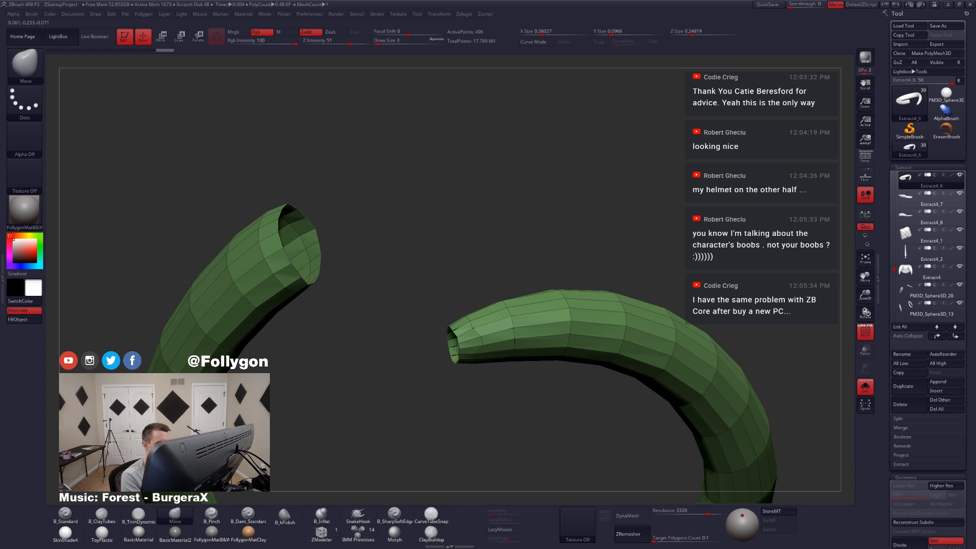
Step: Pull the band's tapered open end toward the sash knot with the Move brush at draw size 35
{"action": "key", "text": "space"}
{"action": "left_click", "coordinate": [480, 351]}
{"action": "left_click_drag", "start_coordinate": [456, 349], "coordinate": [445, 352]}
{"action": "mouse_move", "coordinate": [452, 337]}
{"action": "right_mouse_down", "text": "alt"}
{"action": "mouse_move", "coordinate": [442, 330]}
{"action": "mouse_move", "coordinate": [441, 303]}
{"action": "right_mouse_up", "text": "alt"}
{"action": "mouse_move", "coordinate": [442, 303]}
{"action": "right_mouse_down"}
{"action": "mouse_move", "coordinate": [432, 290]}
{"action": "mouse_move", "coordinate": [461, 287]}
{"action": "right_mouse_up"}
Step: Set ZModeler's edge action to Delete with the EdgeLoop Complete target, undoing a stray edge edit on the band
{"action": "left_click", "coordinate": [321, 533]}
{"action": "mouse_move", "coordinate": [514, 338]}
{"action": "right_mouse_down"}
{"action": "mouse_move", "coordinate": [486, 328]}
{"action": "mouse_move", "coordinate": [508, 327]}
{"action": "right_mouse_up"}
{"action": "right_click_drag", "start_coordinate": [508, 327], "coordinate": [513, 341], "text": "ctrl"}
{"action": "key", "text": "alt+shift+s"}
{"action": "key", "text": "space"}
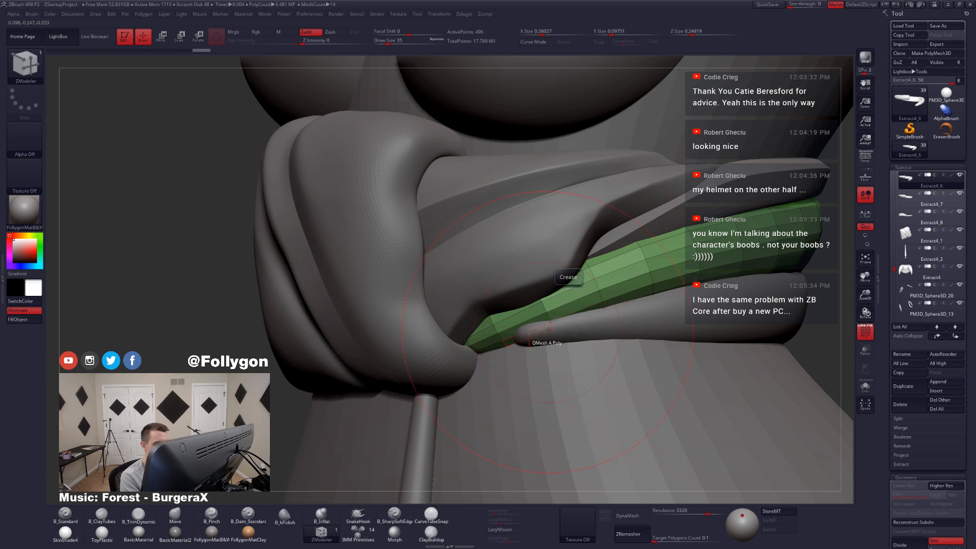
{"action": "left_click", "coordinate": [583, 284]}
{"action": "key", "text": "ctrl+z"}
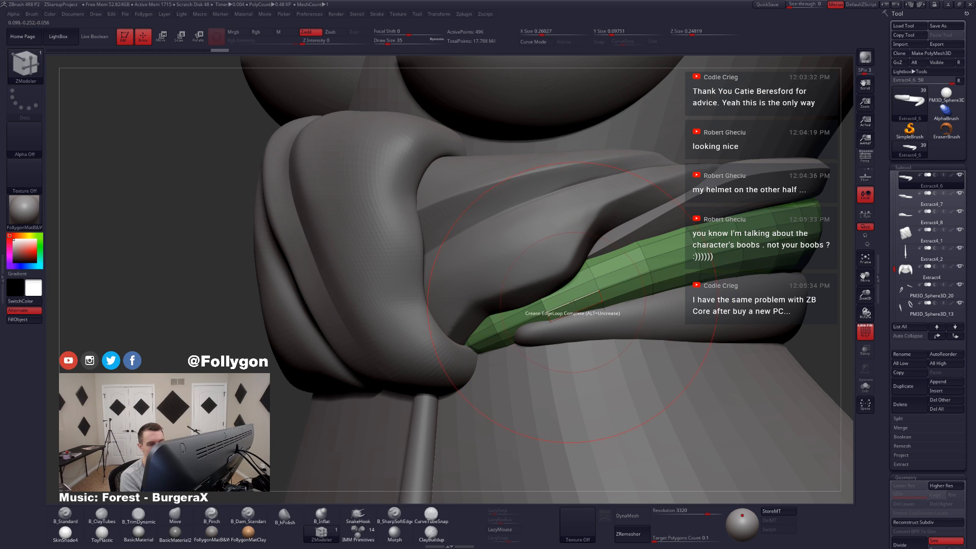
{"action": "left_click", "coordinate": [513, 350]}
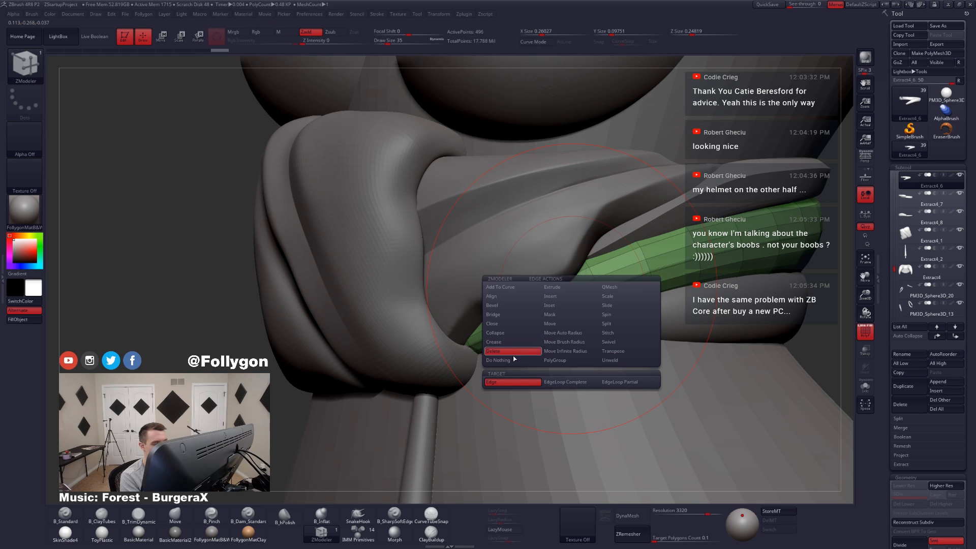
{"action": "left_click", "coordinate": [549, 382]}
Step: Delete surplus complete edge loops from the isolated Extract4_6 band and preview it smoothed among the clothing
{"action": "key", "text": "ctrl+shift+s"}
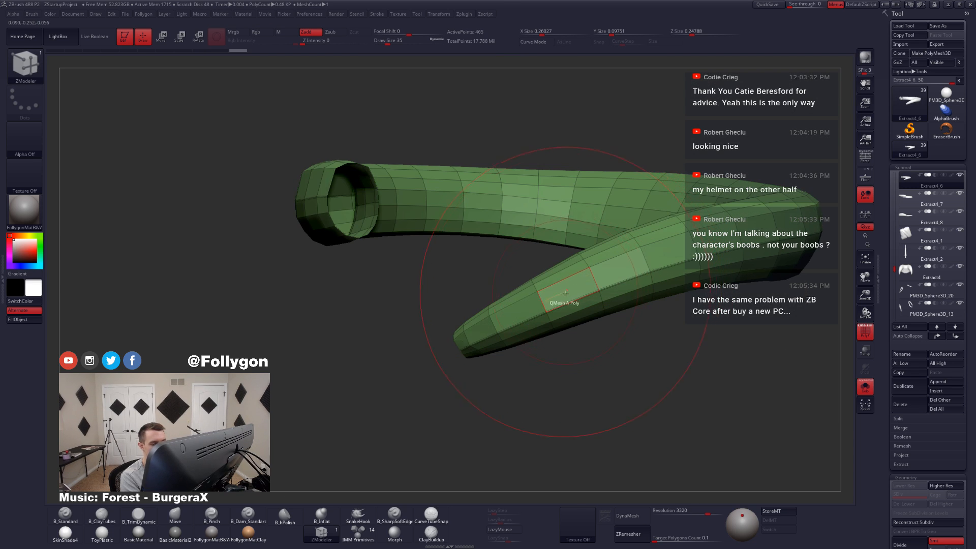
{"action": "left_click", "coordinate": [581, 312]}
{"action": "right_click_drag", "start_coordinate": [581, 312], "coordinate": [552, 325]}
{"action": "left_click", "coordinate": [585, 319]}
{"action": "key", "text": "ctrl+shift+s"}
{"action": "key", "text": "shift+f"}
{"action": "key", "text": "d"}
{"action": "key", "text": "alt+s"}
{"action": "key", "text": "shift+f"}
Step: Delete further complete edge loops along the Extract4_6 band and preview it with dynamic subdivision, without wireframe
{"action": "mouse_move", "coordinate": [553, 254]}
{"action": "right_mouse_down"}
{"action": "mouse_move", "coordinate": [548, 316]}
{"action": "mouse_move", "coordinate": [541, 246]}
{"action": "mouse_move", "coordinate": [556, 259]}
{"action": "mouse_move", "coordinate": [558, 332]}
{"action": "mouse_move", "coordinate": [595, 346]}
{"action": "mouse_move", "coordinate": [543, 351]}
{"action": "mouse_move", "coordinate": [608, 331]}
{"action": "mouse_move", "coordinate": [633, 309]}
{"action": "right_mouse_up"}
{"action": "key", "text": "shift+d"}
{"action": "left_click", "coordinate": [561, 280], "text": "alt"}
{"action": "left_click", "coordinate": [510, 229]}
{"action": "key", "text": "d"}
{"action": "key", "text": "alt+s"}
{"action": "key", "text": "shift+f"}
{"action": "key", "text": "alt+s"}
{"action": "key", "text": "ctrl+f"}
{"action": "left_click", "coordinate": [649, 322]}
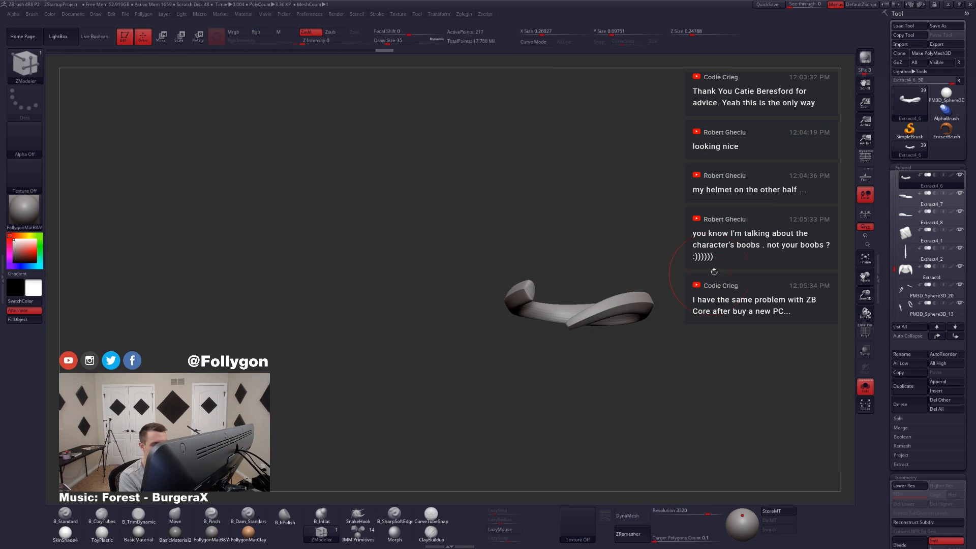
Step: Reshape the smoothed band's end beside the knot with the Move brush at draw size 44, with the whole outfit shown
{"action": "key", "text": "b"}
{"action": "key", "text": "m"}
{"action": "key", "text": "v"}
{"action": "right_click_drag", "start_coordinate": [570, 318], "coordinate": [587, 338], "text": "ctrl"}
{"action": "left_click_drag", "start_coordinate": [587, 337], "coordinate": [573, 334]}
{"action": "key", "text": "alt+s"}
{"action": "key", "text": "space"}
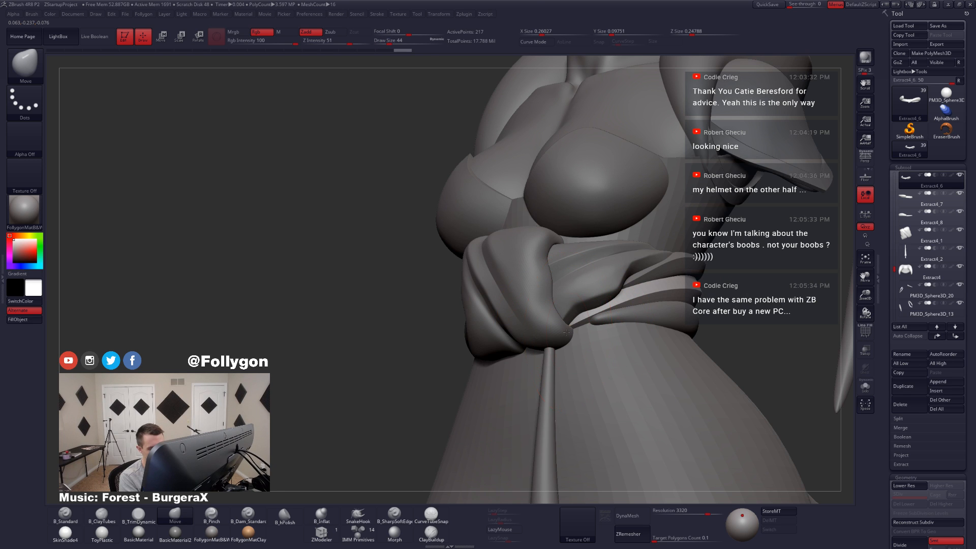
{"action": "mouse_move", "coordinate": [559, 337]}
{"action": "right_mouse_down", "text": "ctrl"}
{"action": "mouse_move", "coordinate": [569, 305]}
{"action": "mouse_move", "coordinate": [654, 300]}
{"action": "mouse_move", "coordinate": [630, 300]}
{"action": "mouse_move", "coordinate": [634, 321]}
{"action": "right_mouse_up", "text": "ctrl"}
Step: Select the Extract4_5 band, isolate it and show it smoothed with its wireframe
{"action": "left_click", "coordinate": [630, 293], "text": "alt"}
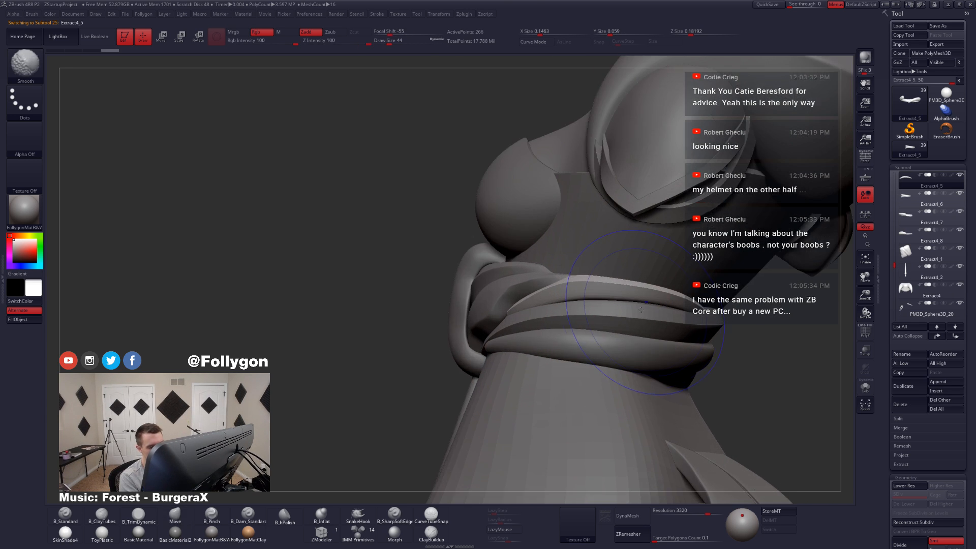
{"action": "key", "text": "shift+d"}
{"action": "key", "text": "shift+f"}
{"action": "key", "text": "alt+s"}
{"action": "key", "text": "d"}
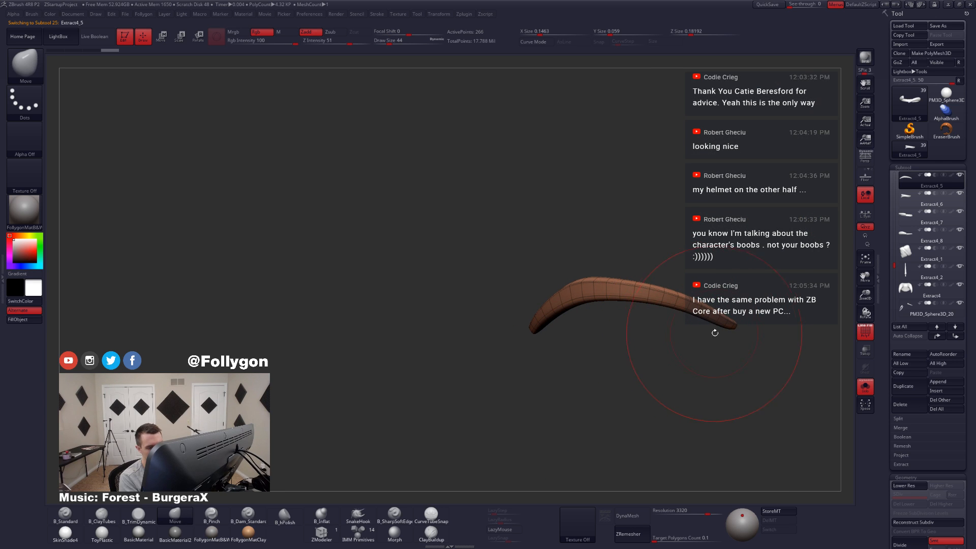
Step: Mask the far end of the isolated Extract4_5 band with MaskLasso
{"action": "left_click_drag", "start_coordinate": [741, 330], "coordinate": [660, 293], "text": "ctrl"}
{"action": "key", "text": "ctrl+space"}
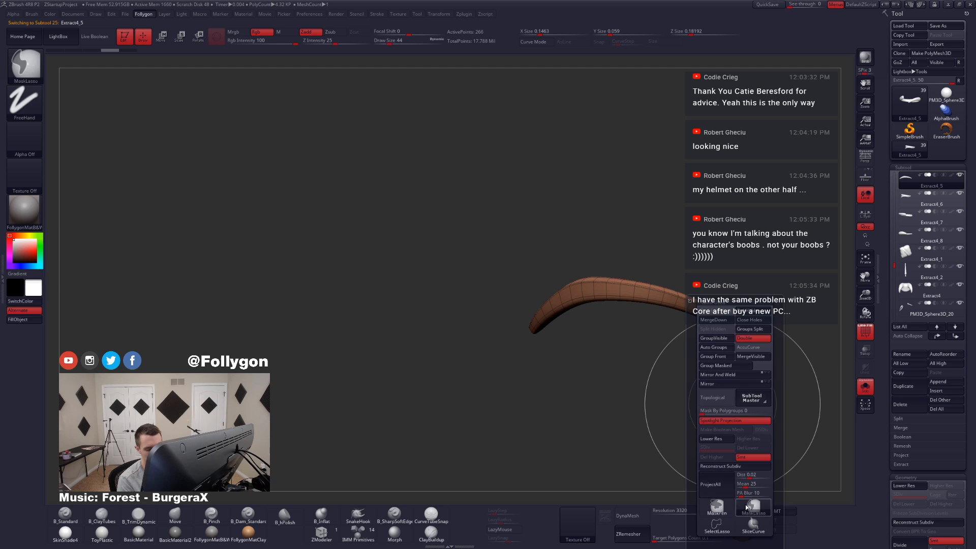
{"action": "left_click", "coordinate": [745, 507]}
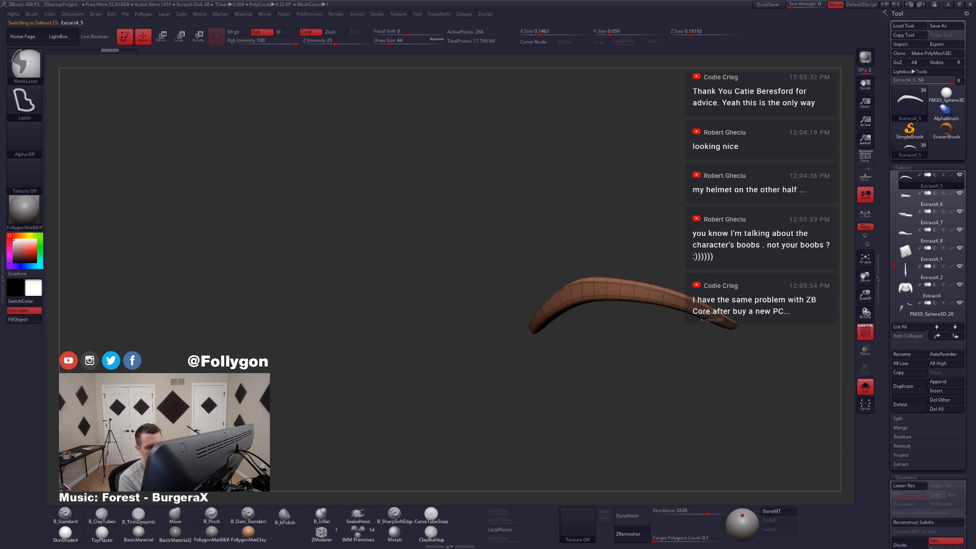
{"action": "left_click_drag", "start_coordinate": [579, 277], "coordinate": [656, 240], "text": "ctrl"}
{"action": "left_click_drag", "start_coordinate": [600, 305], "coordinate": [553, 319]}
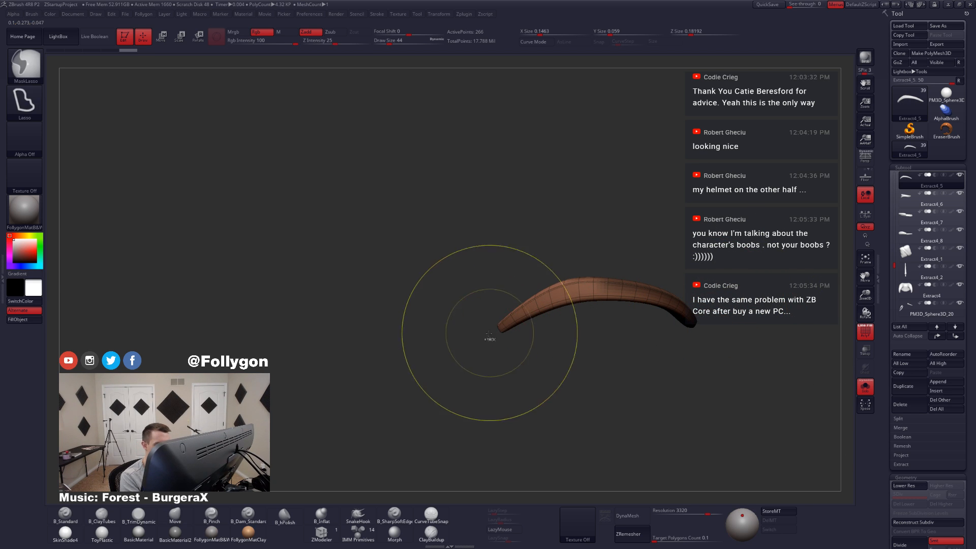
{"action": "left_click_drag", "start_coordinate": [490, 333], "coordinate": [529, 307], "text": "ctrl"}
{"action": "left_click_drag", "start_coordinate": [642, 274], "coordinate": [436, 275], "text": "ctrl"}
{"action": "left_click", "coordinate": [349, 364], "text": "ctrl"}
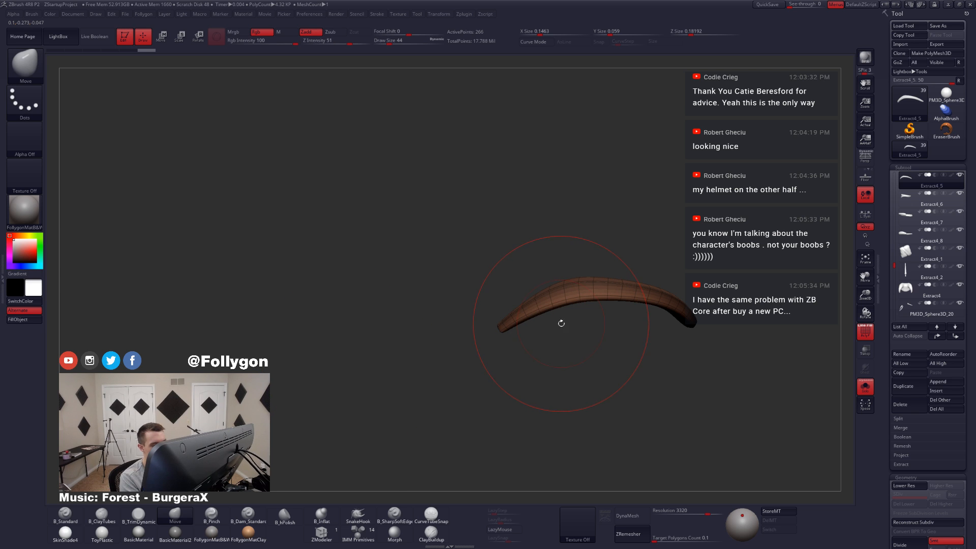
Step: Show the whole outfit, adjust the unmasked part of Extract4_5 with the Move brush at draw size 49 and hide the wireframe
{"action": "key", "text": "space"}
{"action": "left_click_drag", "start_coordinate": [554, 308], "coordinate": [556, 307]}
{"action": "key", "text": "ctrl+space"}
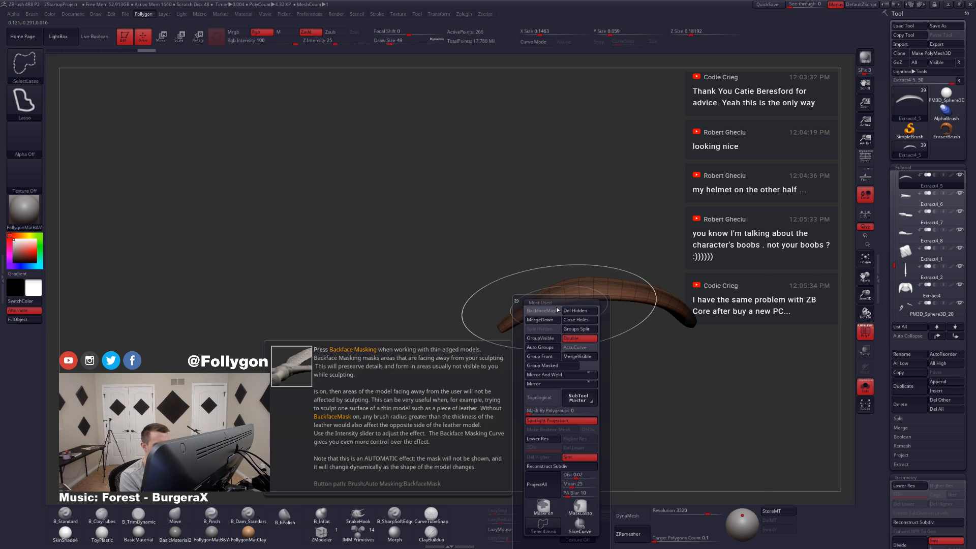
{"action": "key", "text": "alt+s"}
{"action": "right_click_drag", "start_coordinate": [563, 293], "coordinate": [556, 308]}
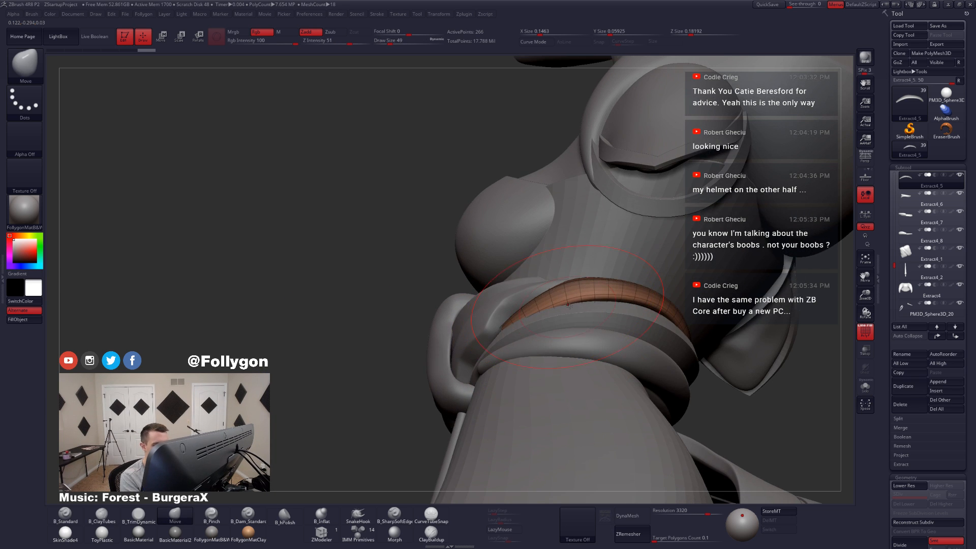
{"action": "key", "text": "shift+f"}
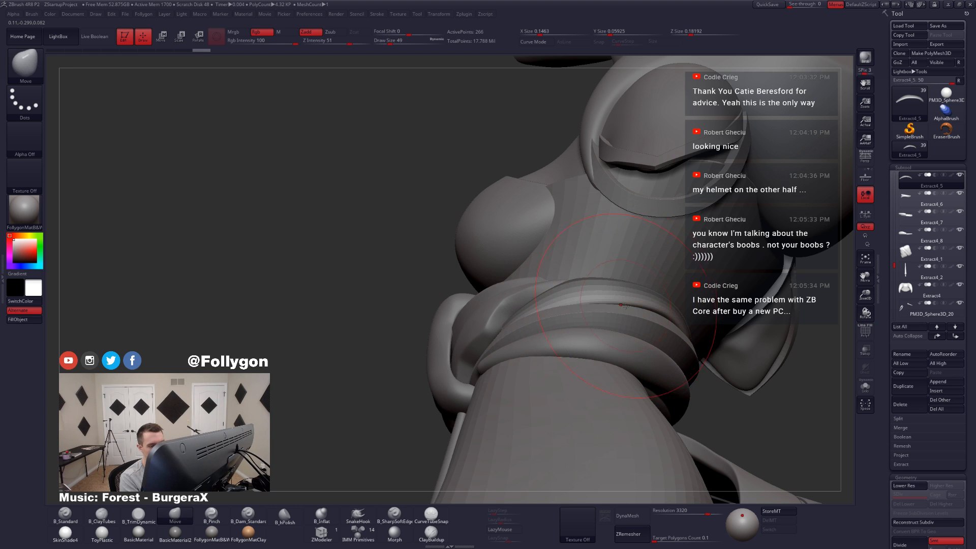
Step: Select the Extract4_7 waist band and reshape it against the waist with the Move brush at draw size 35
{"action": "mouse_move", "coordinate": [631, 317]}
{"action": "right_mouse_down"}
{"action": "mouse_move", "coordinate": [651, 327]}
{"action": "mouse_move", "coordinate": [636, 324]}
{"action": "mouse_move", "coordinate": [652, 319]}
{"action": "mouse_move", "coordinate": [582, 303]}
{"action": "right_mouse_up"}
{"action": "mouse_move", "coordinate": [560, 359]}
{"action": "right_mouse_down"}
{"action": "mouse_move", "coordinate": [591, 354]}
{"action": "mouse_move", "coordinate": [530, 355]}
{"action": "right_mouse_up"}
{"action": "left_click", "coordinate": [552, 351], "text": "alt"}
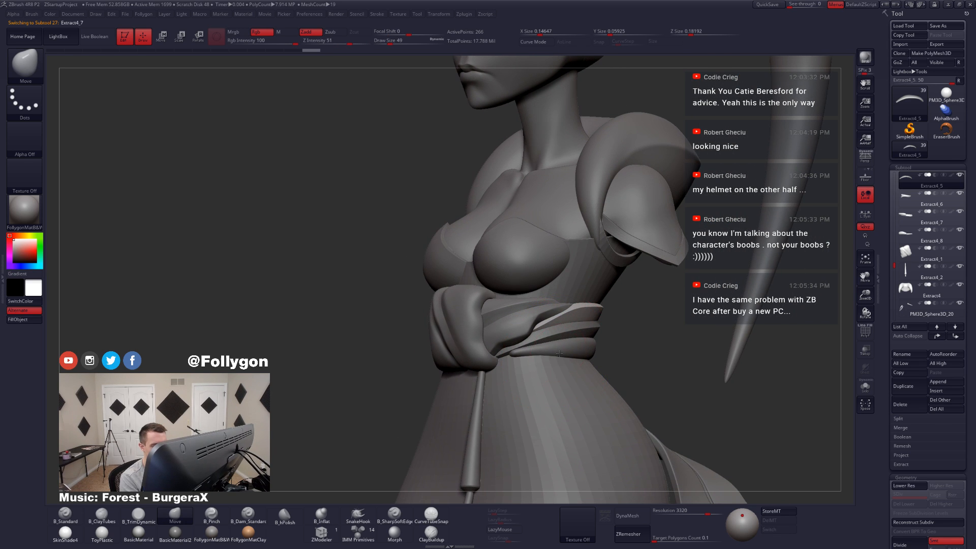
{"action": "right_click_drag", "start_coordinate": [465, 363], "coordinate": [507, 361]}
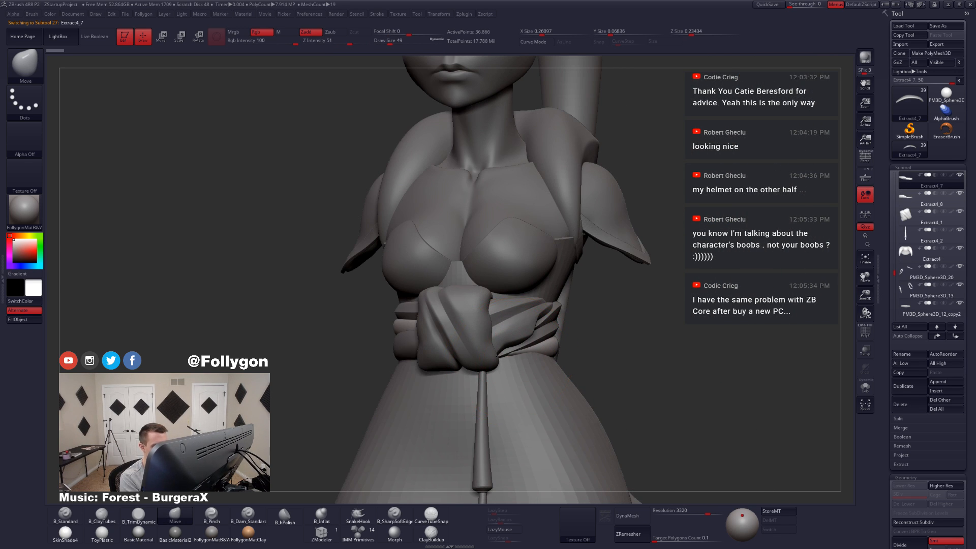
{"action": "key", "text": "space"}
{"action": "left_click", "coordinate": [518, 356]}
{"action": "right_click_drag", "start_coordinate": [517, 363], "coordinate": [529, 355]}
{"action": "key", "text": "space"}
{"action": "left_click", "coordinate": [529, 354]}
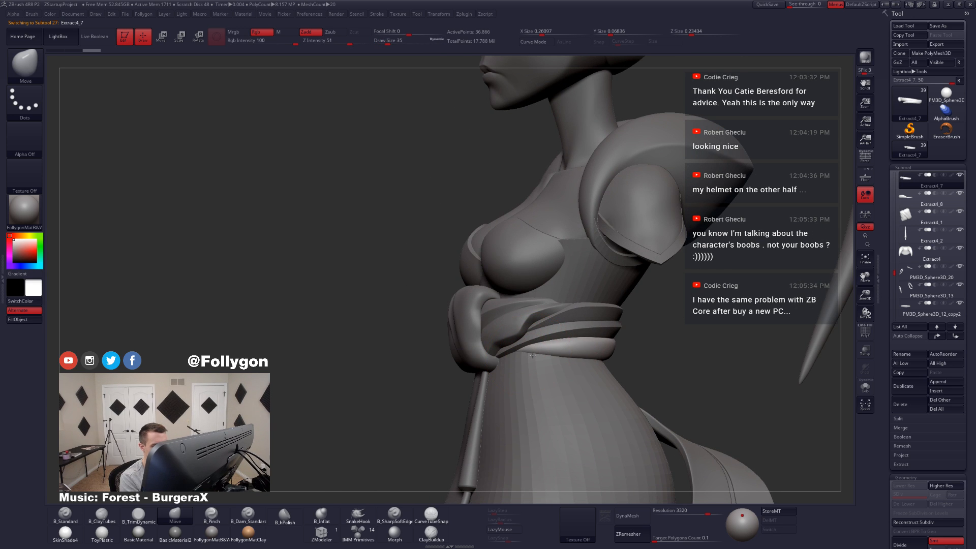
{"action": "mouse_move", "coordinate": [545, 367]}
{"action": "right_mouse_down"}
{"action": "mouse_move", "coordinate": [524, 370]}
{"action": "mouse_move", "coordinate": [568, 359]}
{"action": "mouse_move", "coordinate": [506, 333]}
{"action": "mouse_move", "coordinate": [628, 358]}
{"action": "mouse_move", "coordinate": [557, 330]}
{"action": "right_mouse_up"}
Step: Isolate Extract4_7 with its wireframe shown and ZRemesh it to a target polygon count of 0.1
{"action": "key", "text": "shift+f"}
{"action": "key", "text": "alt+s"}
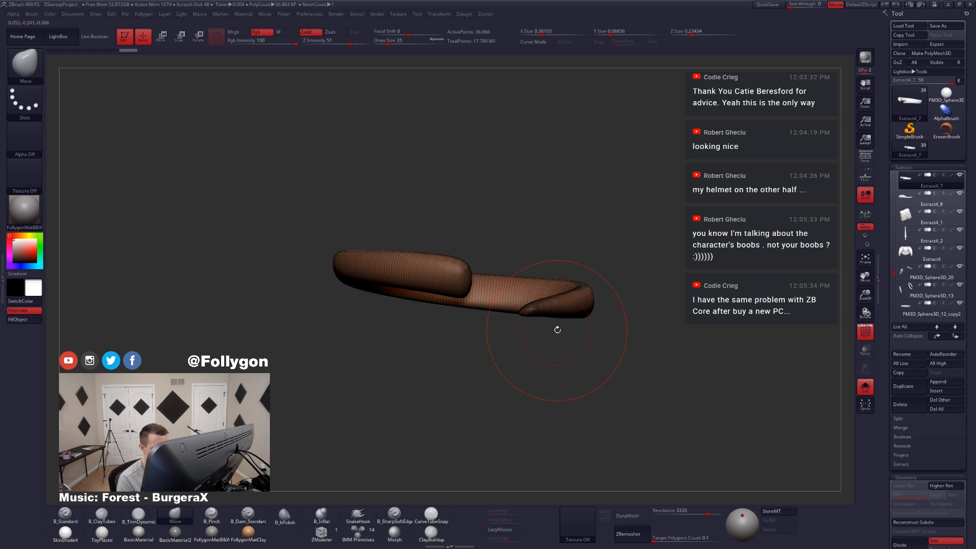
{"action": "left_click", "coordinate": [645, 535]}
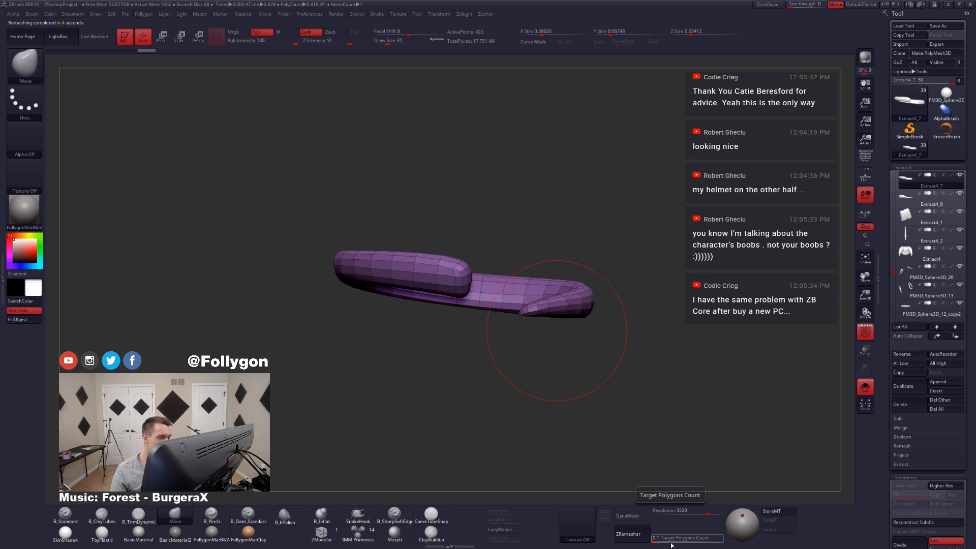
{"action": "key", "text": "shift+f"}
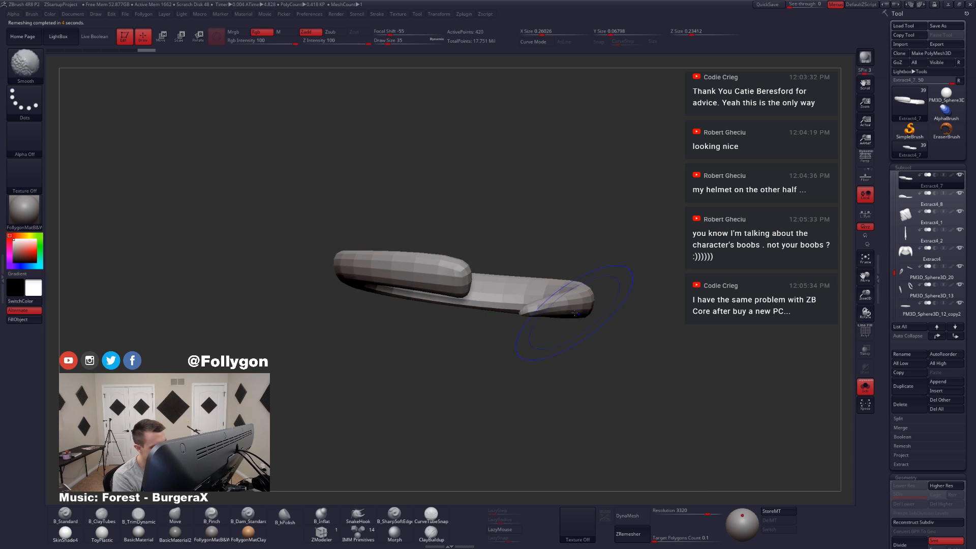
{"action": "mouse_move", "coordinate": [557, 330]}
{"action": "left_mouse_down"}
{"action": "mouse_move", "coordinate": [560, 322]}
{"action": "mouse_move", "coordinate": [505, 362]}
{"action": "mouse_move", "coordinate": [499, 320]}
{"action": "mouse_move", "coordinate": [469, 325]}
{"action": "mouse_move", "coordinate": [503, 346]}
{"action": "mouse_move", "coordinate": [498, 354]}
{"action": "left_mouse_up"}
{"action": "key", "text": "shift+f"}
Step: Hide the caps at both ends of Extract4_7 with SelectLasso and delete the hidden geometry
{"action": "key", "text": "ctrl+shift"}
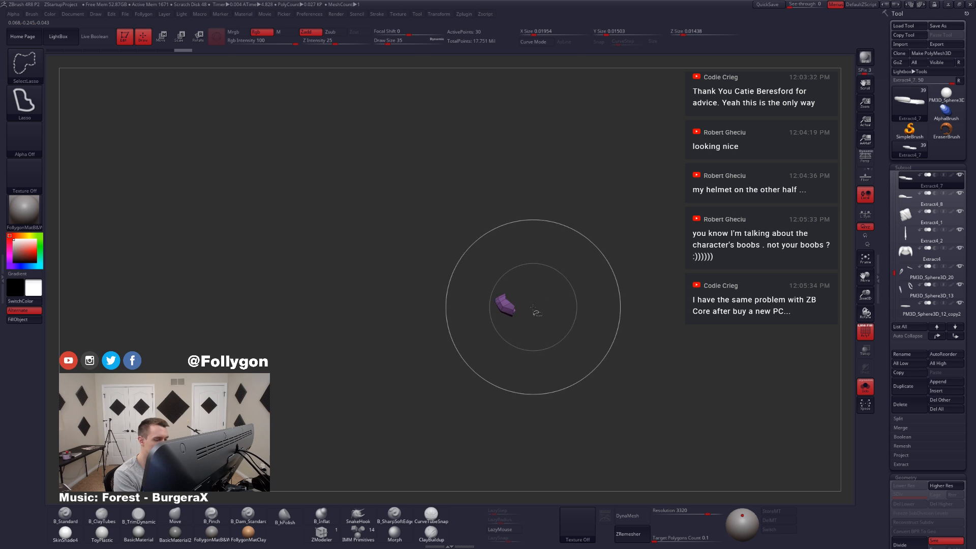
{"action": "left_click", "coordinate": [508, 325], "text": "ctrl+shift"}
{"action": "left_click_drag", "start_coordinate": [493, 301], "coordinate": [549, 331], "text": "alt"}
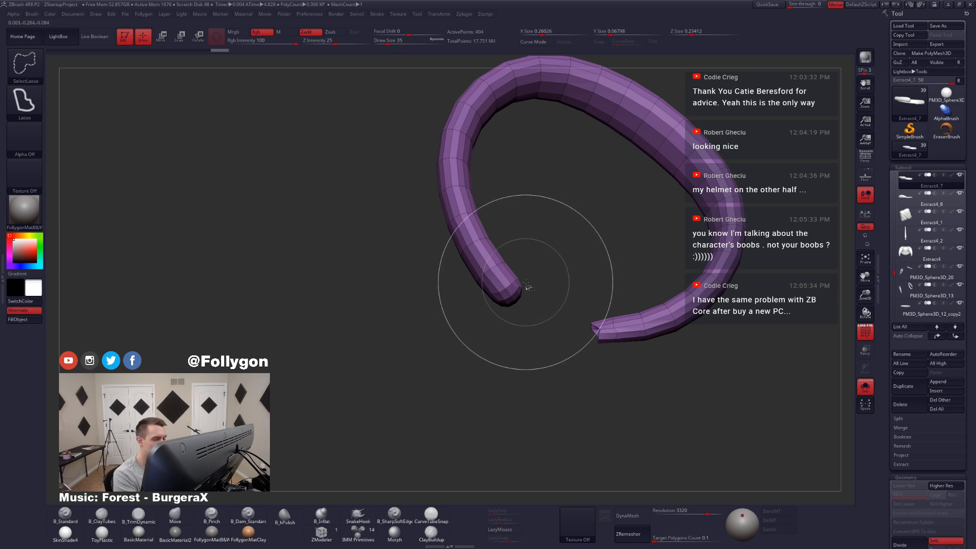
{"action": "mouse_move", "coordinate": [527, 284]}
{"action": "left_mouse_down", "text": "ctrl+alt+shift"}
{"action": "mouse_move", "coordinate": [494, 328]}
{"action": "mouse_move", "coordinate": [528, 319]}
{"action": "mouse_move", "coordinate": [507, 335]}
{"action": "mouse_move", "coordinate": [511, 289]}
{"action": "left_mouse_up", "text": "ctrl+alt+shift"}
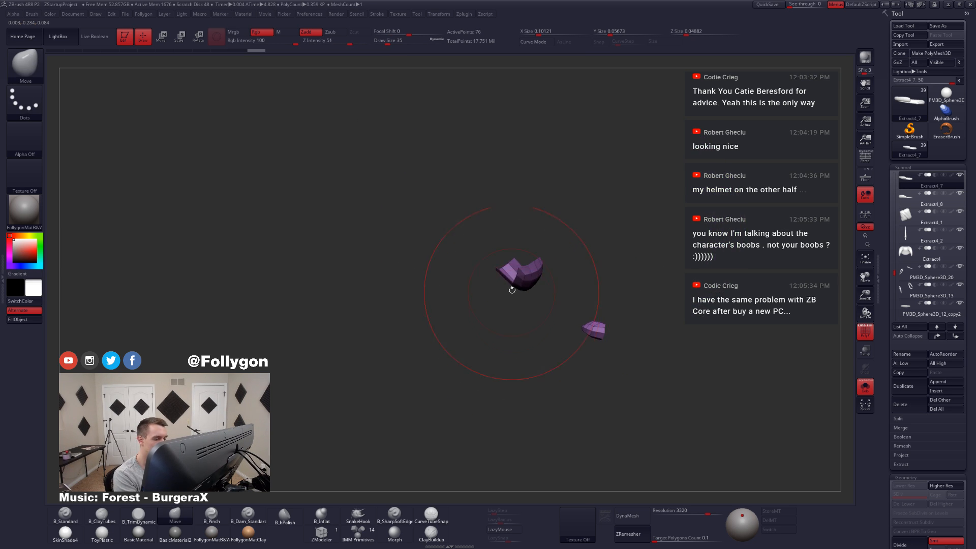
{"action": "mouse_move", "coordinate": [521, 252]}
{"action": "left_mouse_down", "text": "ctrl+alt+shift"}
{"action": "mouse_move", "coordinate": [482, 285]}
{"action": "mouse_move", "coordinate": [511, 290]}
{"action": "left_mouse_up", "text": "ctrl+alt+shift"}
{"action": "left_click", "coordinate": [563, 291], "text": "ctrl+shift"}
{"action": "key", "text": "space"}
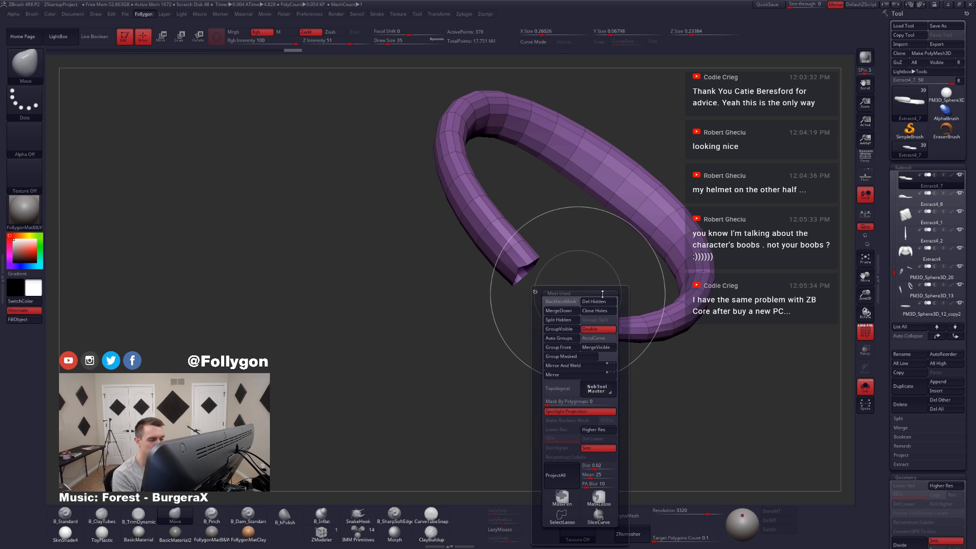
{"action": "key", "text": "space"}
{"action": "left_click_drag", "start_coordinate": [601, 325], "coordinate": [618, 338]}
Step: Adjust the open end of Extract4_7 with the Move brush at draw size 7 and show the whole outfit
{"action": "key", "text": "alt+s"}
{"action": "key", "text": "alt+s"}
{"action": "key", "text": "alt+s"}
{"action": "key", "text": "alt+s"}
{"action": "left_click_drag", "start_coordinate": [545, 325], "coordinate": [532, 329]}
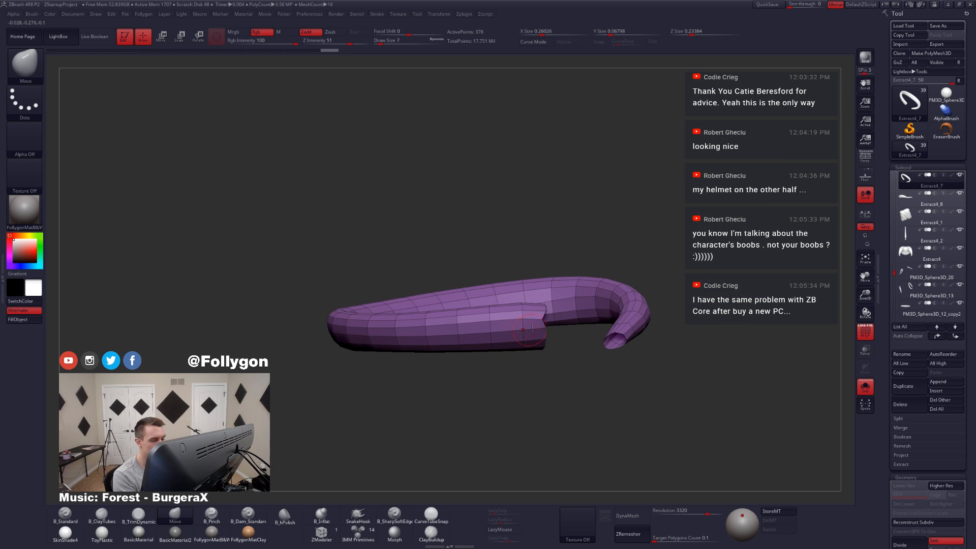
{"action": "mouse_move", "coordinate": [556, 338]}
{"action": "right_mouse_down"}
{"action": "mouse_move", "coordinate": [544, 339]}
{"action": "mouse_move", "coordinate": [556, 329]}
{"action": "mouse_move", "coordinate": [540, 326]}
{"action": "mouse_move", "coordinate": [592, 329]}
{"action": "mouse_move", "coordinate": [566, 337]}
{"action": "mouse_move", "coordinate": [594, 308]}
{"action": "right_mouse_up"}
{"action": "key", "text": "alt+s"}
Step: Set the ZModeler edge action to crease complete edge loops and preview Extract4_7 smoothed around the waist
{"action": "left_click", "coordinate": [333, 531]}
{"action": "key", "text": "space"}
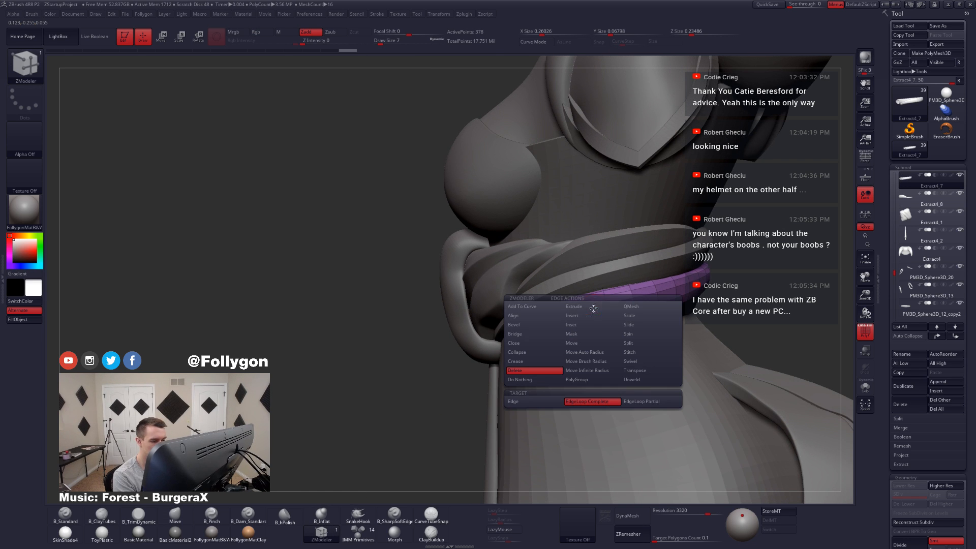
{"action": "left_click", "coordinate": [524, 361]}
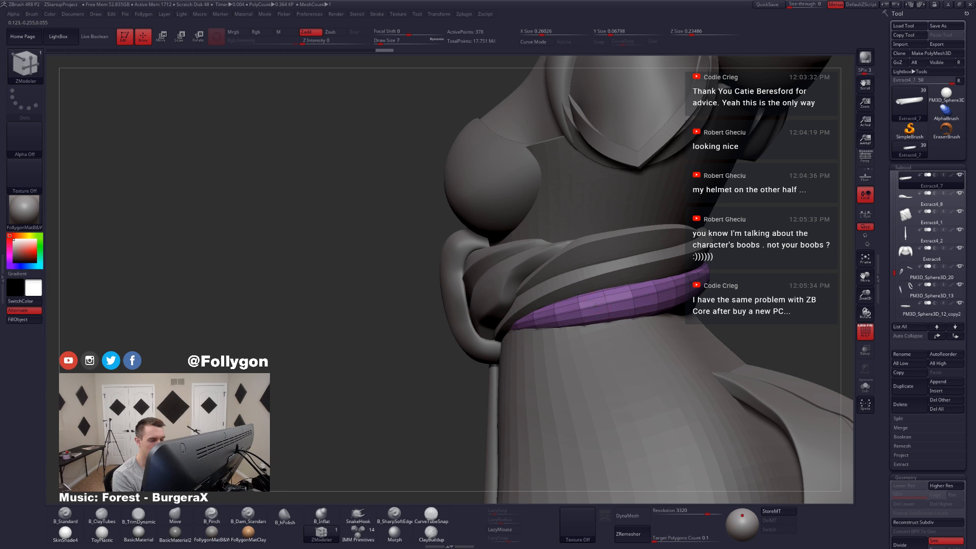
{"action": "key", "text": "d"}
{"action": "mouse_move", "coordinate": [596, 308]}
{"action": "right_mouse_down"}
{"action": "mouse_move", "coordinate": [608, 309]}
{"action": "mouse_move", "coordinate": [603, 289]}
{"action": "right_mouse_up"}
{"action": "key", "text": "shift+d"}
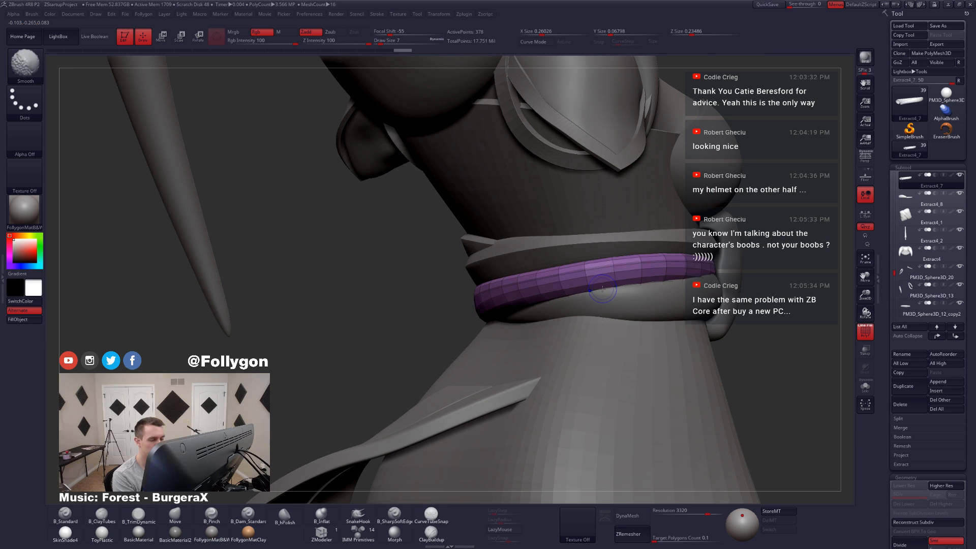
{"action": "right_click_drag", "start_coordinate": [597, 288], "coordinate": [617, 283]}
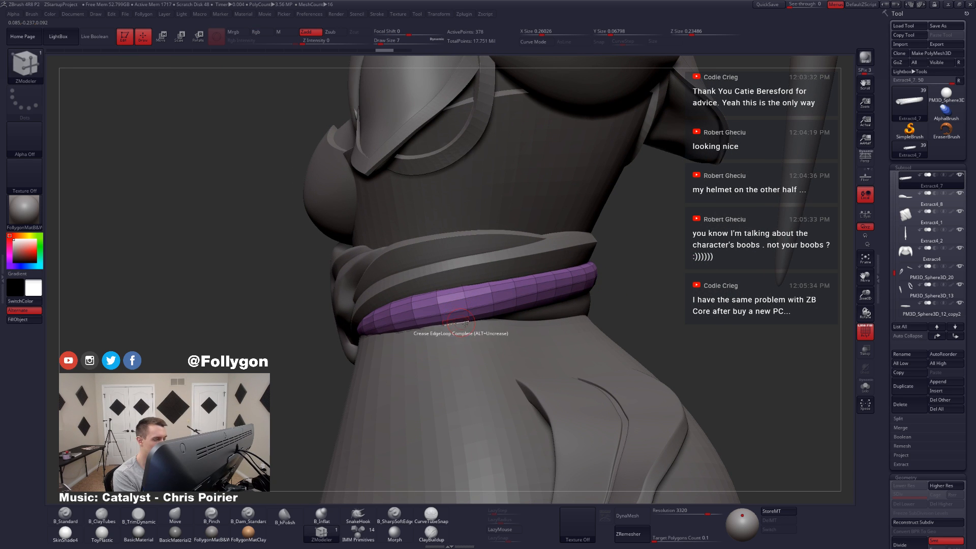
{"action": "key", "text": "d"}
{"action": "mouse_move", "coordinate": [464, 324]}
{"action": "right_mouse_down"}
{"action": "mouse_move", "coordinate": [525, 325]}
{"action": "mouse_move", "coordinate": [460, 325]}
{"action": "mouse_move", "coordinate": [488, 318]}
{"action": "mouse_move", "coordinate": [468, 311]}
{"action": "right_mouse_up"}
{"action": "key", "text": "shift"}
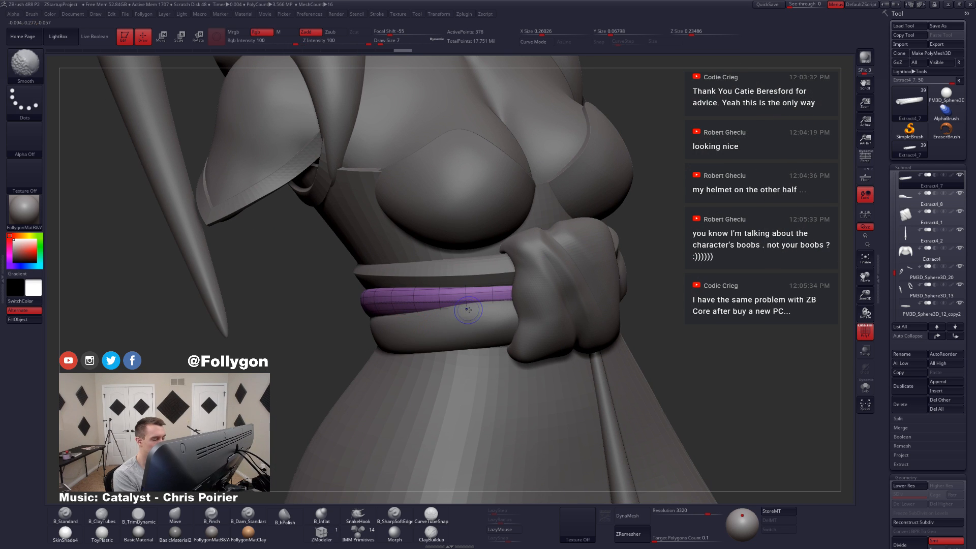
Step: Isolate Extract4_7 with its wireframe and delete lengthwise edge loops on its outer side with ZModeler
{"action": "key", "text": "shift+f"}
{"action": "key", "text": "alt+s"}
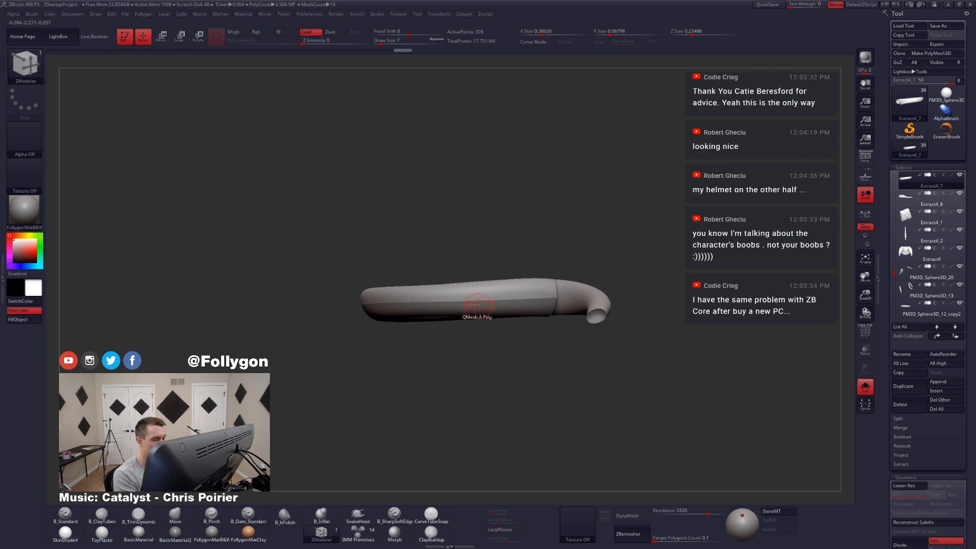
{"action": "key", "text": "shift+f"}
{"action": "right_click_drag", "start_coordinate": [479, 307], "coordinate": [529, 315], "text": "alt"}
{"action": "key", "text": "space"}
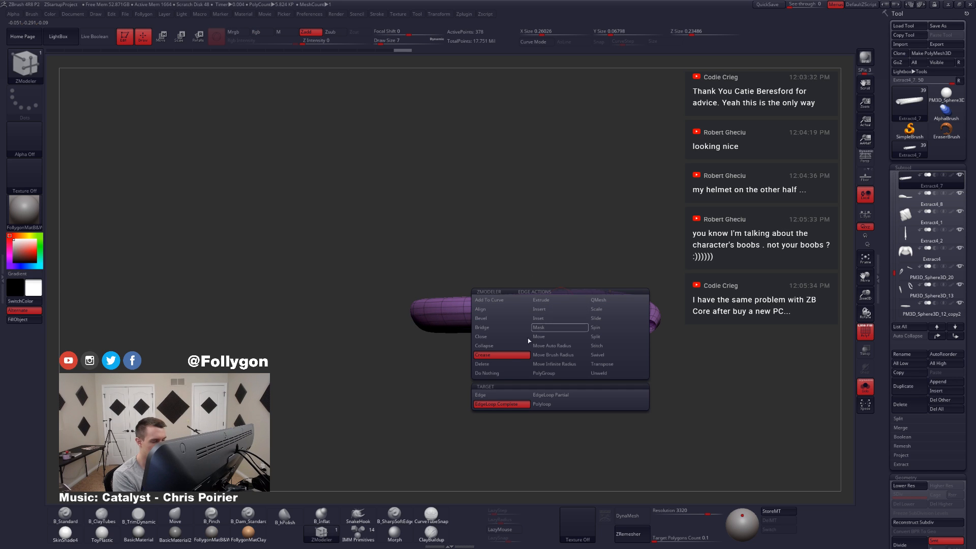
{"action": "key", "text": "shift+d"}
{"action": "left_click", "coordinate": [550, 302]}
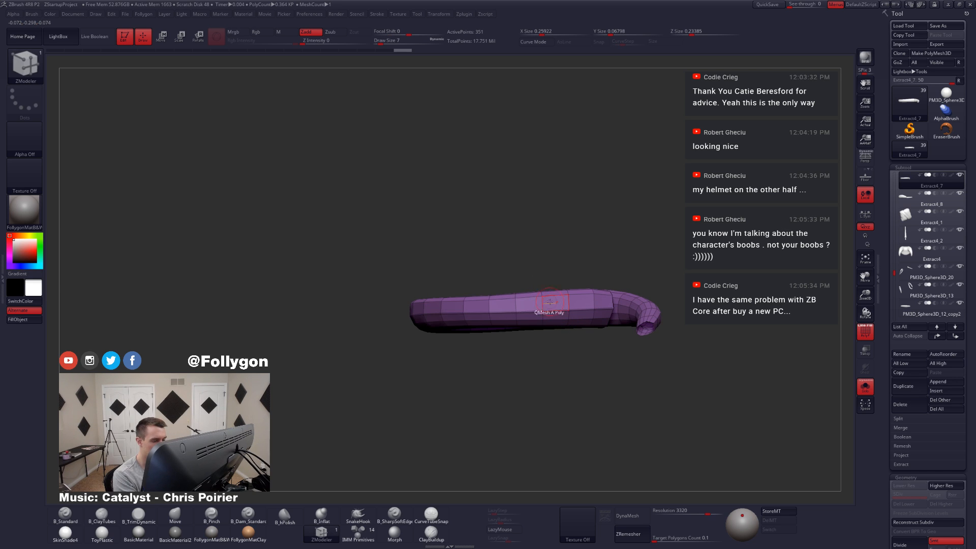
{"action": "left_click", "coordinate": [555, 319]}
{"action": "mouse_move", "coordinate": [556, 319]}
{"action": "right_mouse_down"}
{"action": "mouse_move", "coordinate": [559, 293]}
{"action": "mouse_move", "coordinate": [551, 326]}
{"action": "mouse_move", "coordinate": [635, 320]}
{"action": "right_mouse_up"}
{"action": "left_click", "coordinate": [551, 320]}
{"action": "left_click", "coordinate": [553, 293]}
Step: Check Extract4_7 smoothed, return to the unsmoothed mesh and delete further lengthwise edge loops
{"action": "key", "text": "d"}
{"action": "key", "text": "alt+s"}
{"action": "key", "text": "alt+s"}
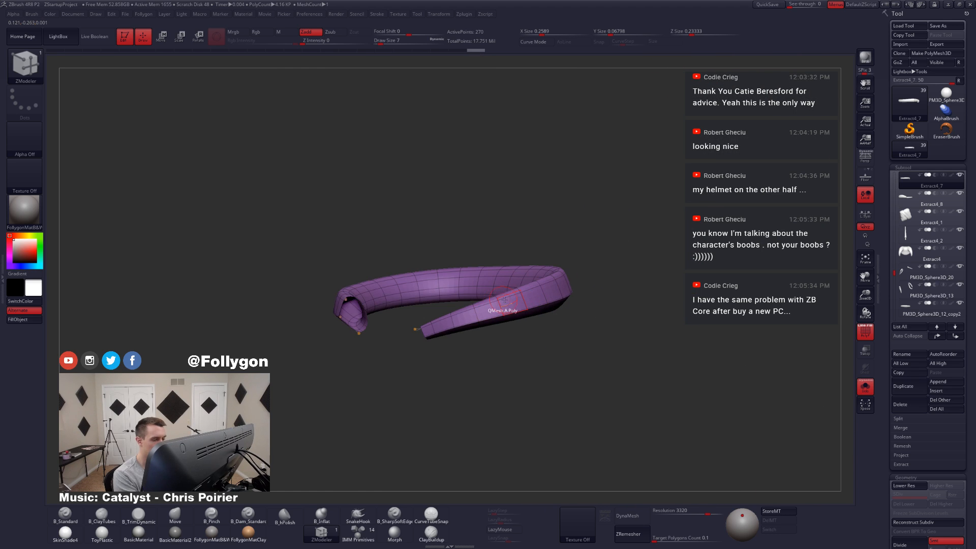
{"action": "right_click_drag", "start_coordinate": [505, 300], "coordinate": [575, 310]}
{"action": "key", "text": "shift+d"}
{"action": "left_click", "coordinate": [478, 309], "text": "alt"}
{"action": "left_click", "coordinate": [486, 313], "text": "alt"}
{"action": "left_click", "coordinate": [479, 309], "text": "alt"}
Step: Reselect Extract4_7 in the full outfit and reshape it around the waist with the Move brush at draw size 44
{"action": "left_click", "coordinate": [633, 336], "text": "alt"}
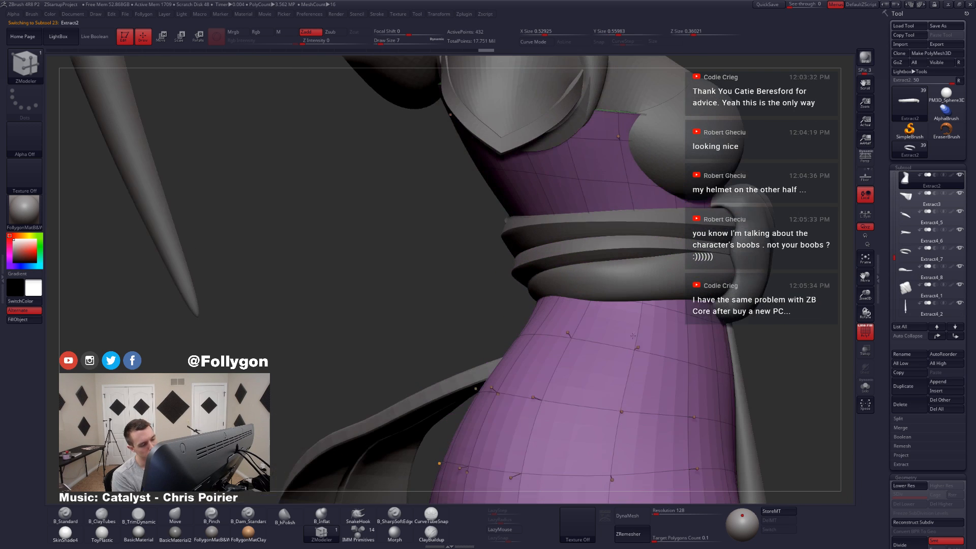
{"action": "left_click", "coordinate": [681, 248], "text": "alt"}
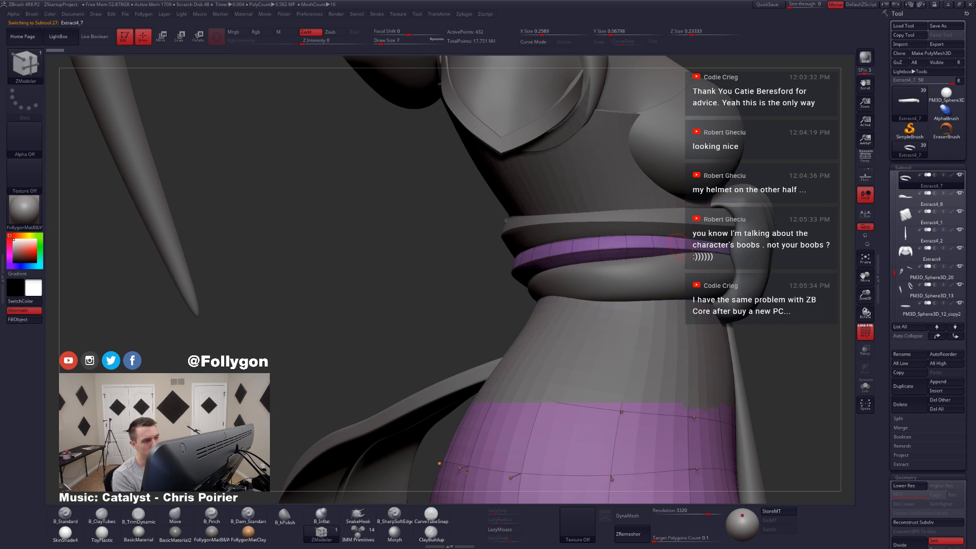
{"action": "right_click_drag", "start_coordinate": [700, 273], "coordinate": [586, 287], "text": "alt"}
{"action": "key", "text": "b"}
{"action": "key", "text": "m"}
{"action": "key", "text": "v"}
{"action": "key", "text": "space"}
{"action": "left_click_drag", "start_coordinate": [586, 287], "coordinate": [594, 288]}
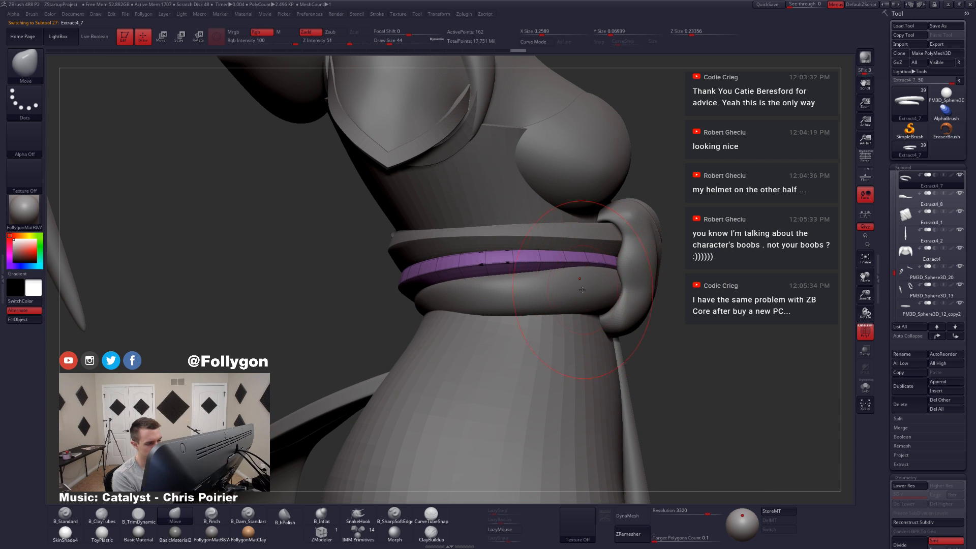
{"action": "right_click_drag", "start_coordinate": [599, 304], "coordinate": [538, 301]}
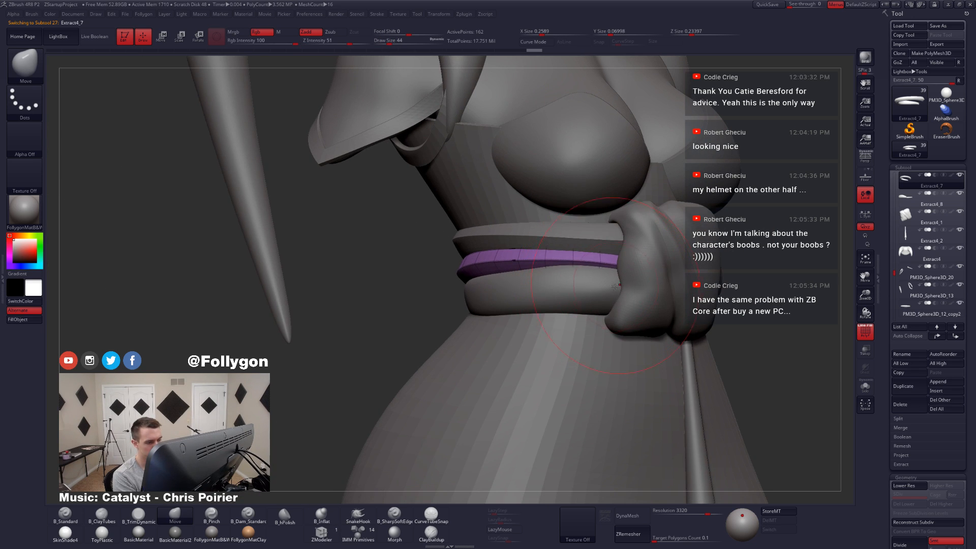
{"action": "mouse_move", "coordinate": [615, 286]}
{"action": "right_mouse_down"}
{"action": "mouse_move", "coordinate": [645, 296]}
{"action": "mouse_move", "coordinate": [631, 279]}
{"action": "mouse_move", "coordinate": [555, 294]}
{"action": "mouse_move", "coordinate": [606, 316]}
{"action": "mouse_move", "coordinate": [582, 309]}
{"action": "mouse_move", "coordinate": [594, 316]}
{"action": "mouse_move", "coordinate": [552, 320]}
{"action": "mouse_move", "coordinate": [594, 314]}
{"action": "right_mouse_up"}
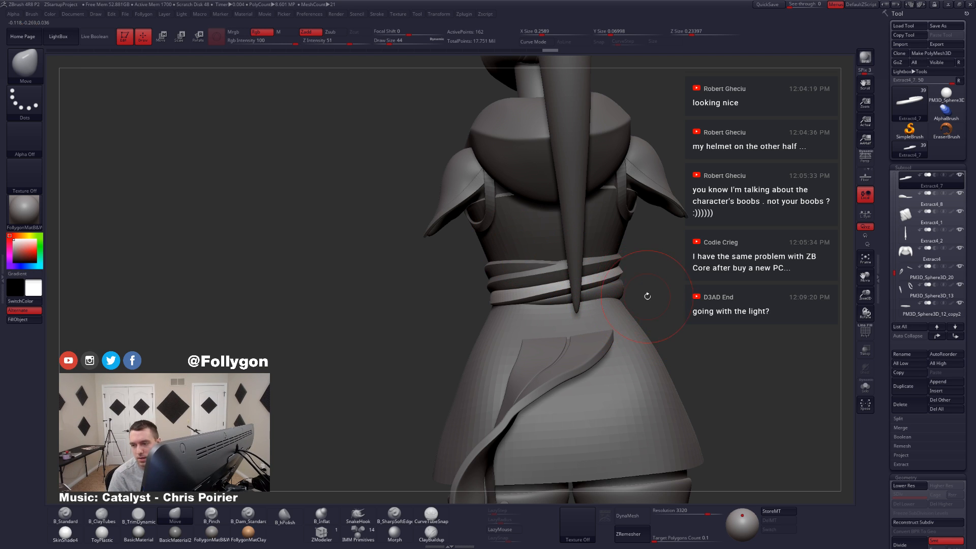
{"action": "right_click_drag", "start_coordinate": [623, 301], "coordinate": [590, 305]}
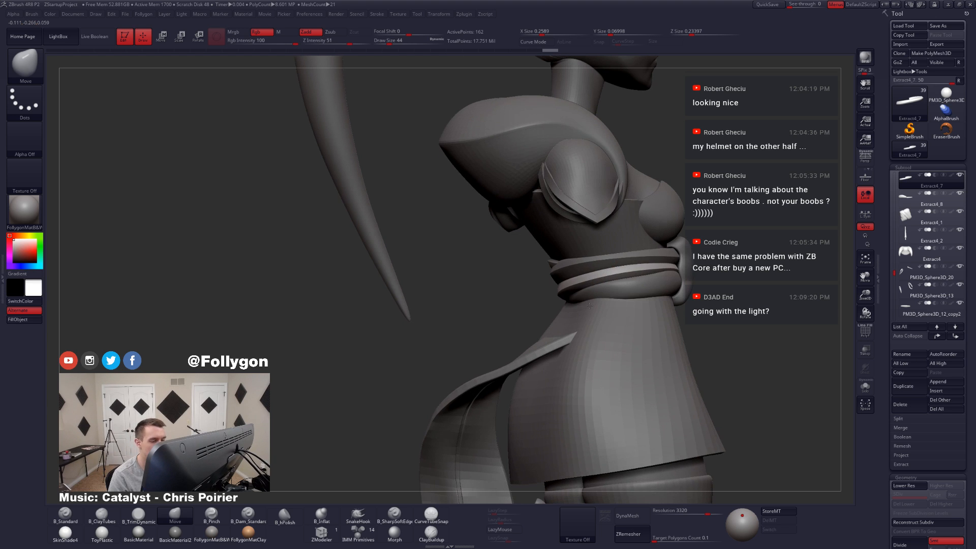
Step: Select the lowest waist band, Extract4_8, adjust it with the Move brush at draw size 44 and inspect its wireframe
{"action": "left_click", "coordinate": [641, 282], "text": "alt"}
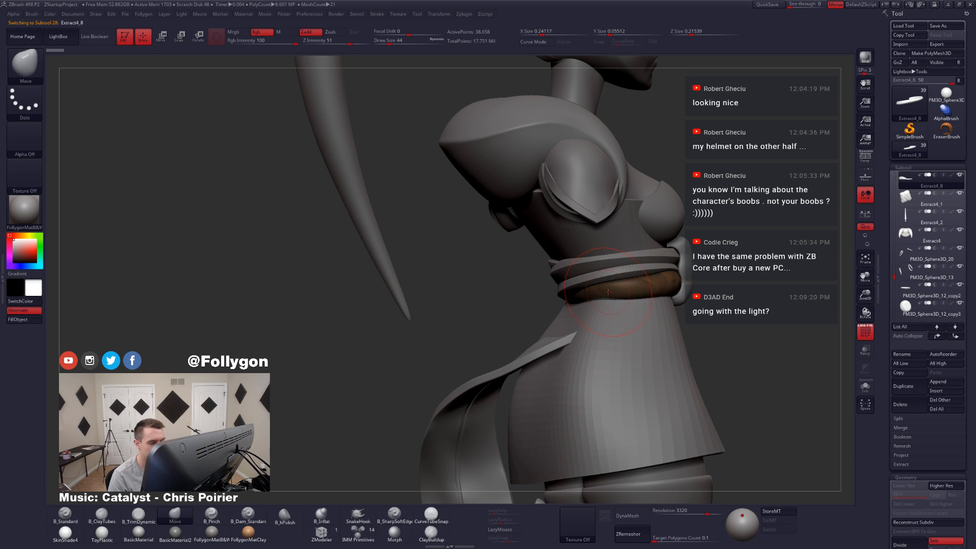
{"action": "right_click_drag", "start_coordinate": [608, 292], "coordinate": [597, 293]}
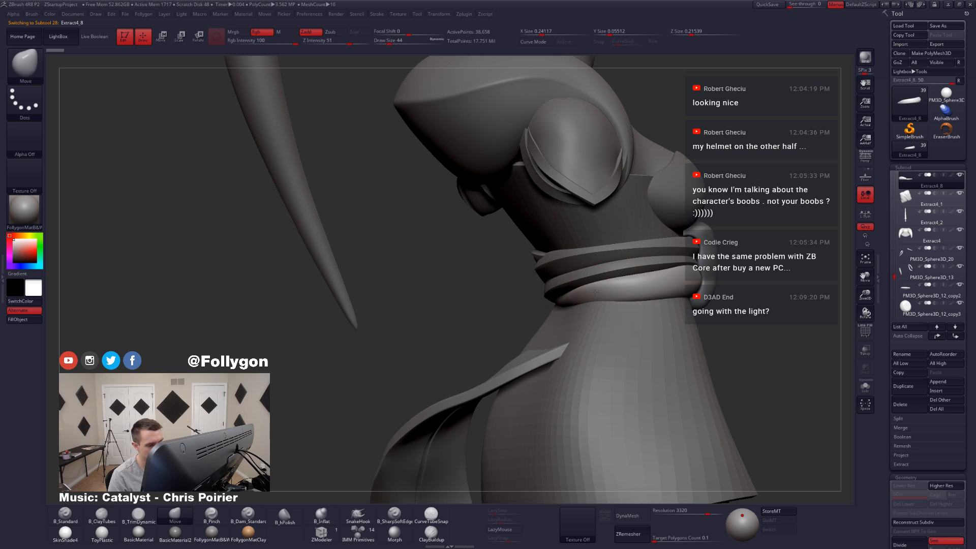
{"action": "mouse_move", "coordinate": [593, 291]}
{"action": "right_mouse_down"}
{"action": "mouse_move", "coordinate": [630, 285]}
{"action": "mouse_move", "coordinate": [509, 263]}
{"action": "right_mouse_up"}
{"action": "key", "text": "shift+f"}
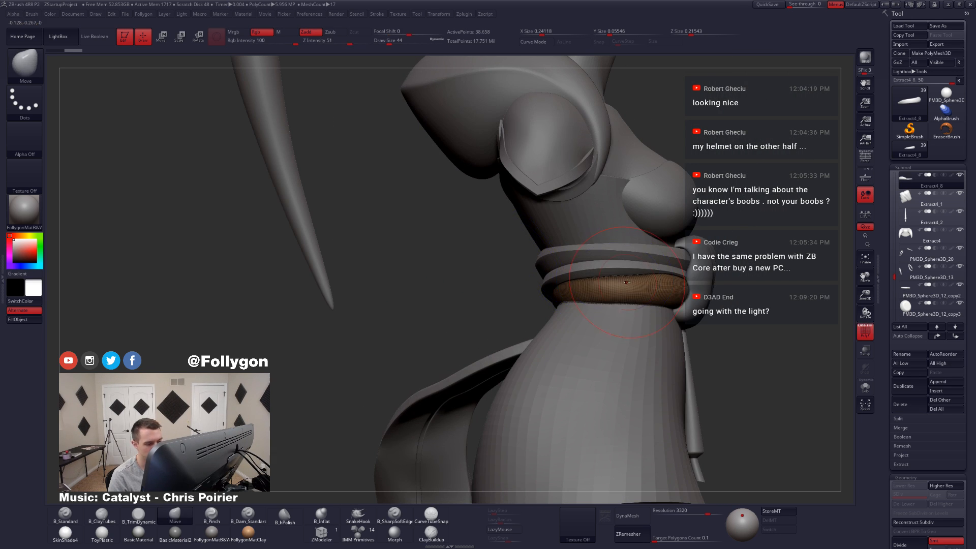
{"action": "key", "text": "alt+s"}
{"action": "key", "text": "alt+s"}
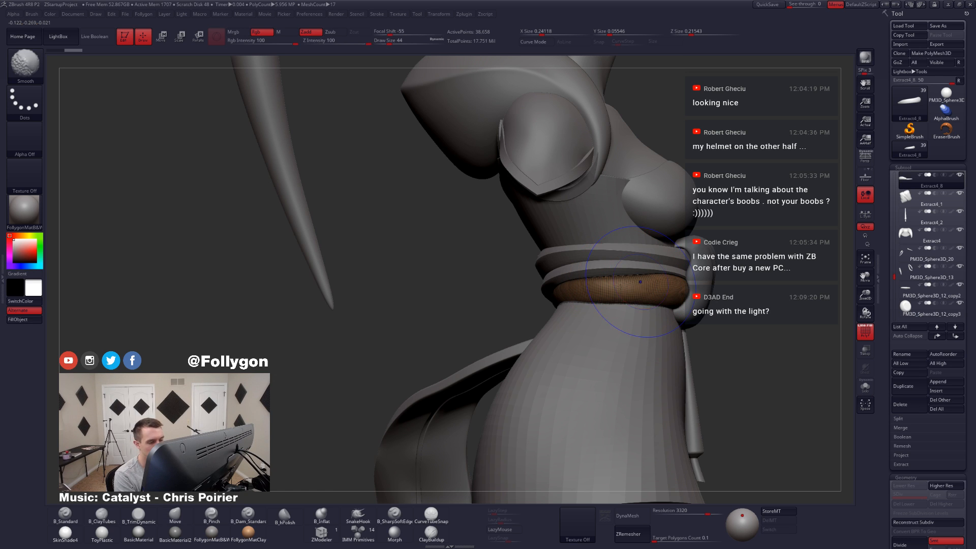
Step: Hide the wireframe and reshape Extract4_8 beside the knot with the Move brush at draw size 35
{"action": "key", "text": "shift+f"}
{"action": "key", "text": "space"}
{"action": "right_click_drag", "start_coordinate": [621, 280], "coordinate": [593, 308]}
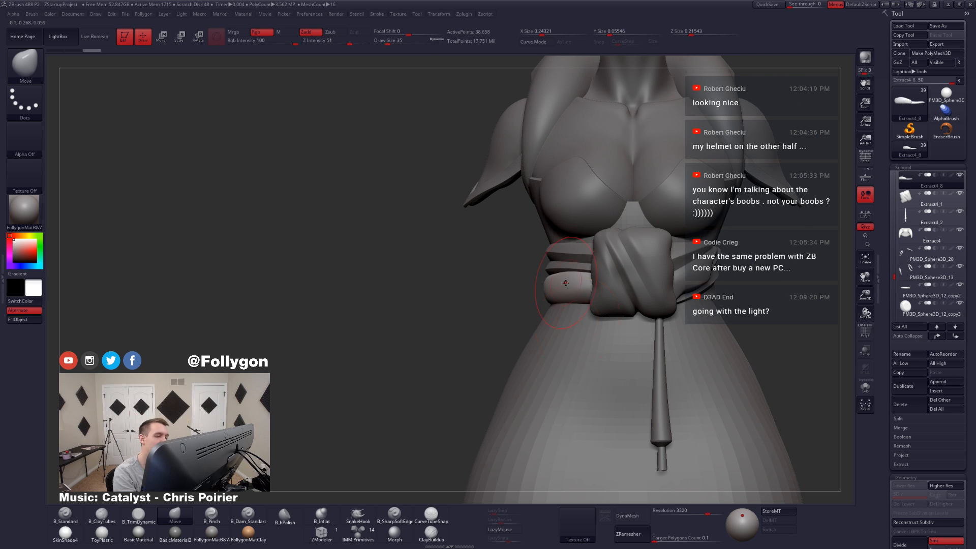
{"action": "mouse_move", "coordinate": [577, 323]}
{"action": "right_mouse_down"}
{"action": "mouse_move", "coordinate": [571, 278]}
{"action": "mouse_move", "coordinate": [505, 328]}
{"action": "mouse_move", "coordinate": [509, 300]}
{"action": "mouse_move", "coordinate": [617, 315]}
{"action": "mouse_move", "coordinate": [584, 324]}
{"action": "mouse_move", "coordinate": [640, 332]}
{"action": "mouse_move", "coordinate": [636, 356]}
{"action": "right_mouse_up"}
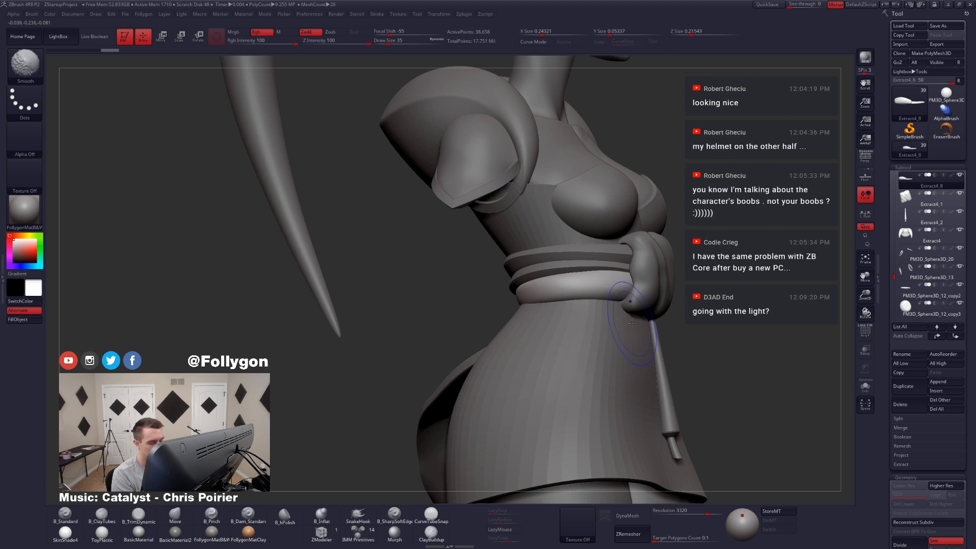
Step: Show the wireframe and ZRemesh Extract4_8 with a target polygon count of 0.1
{"action": "key", "text": "shift+f"}
{"action": "left_click", "coordinate": [643, 535]}
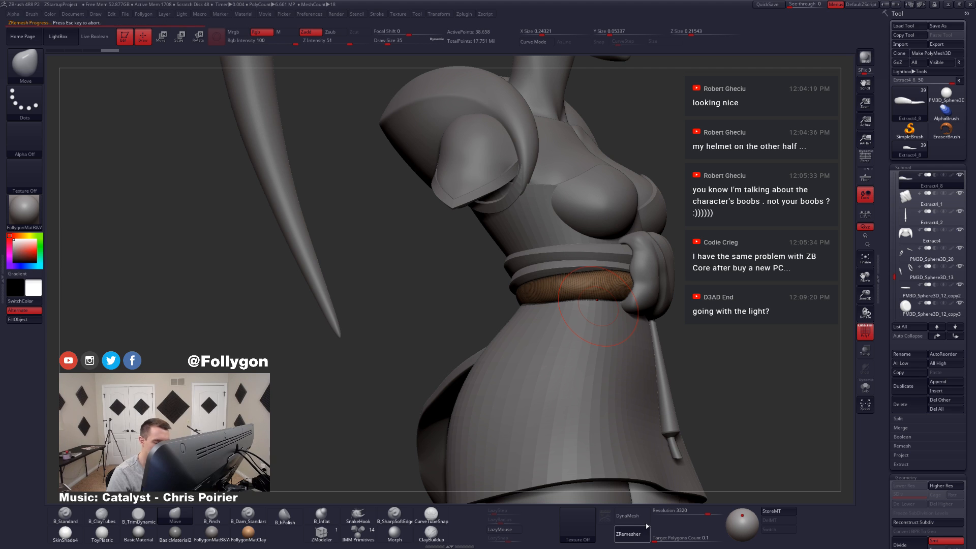
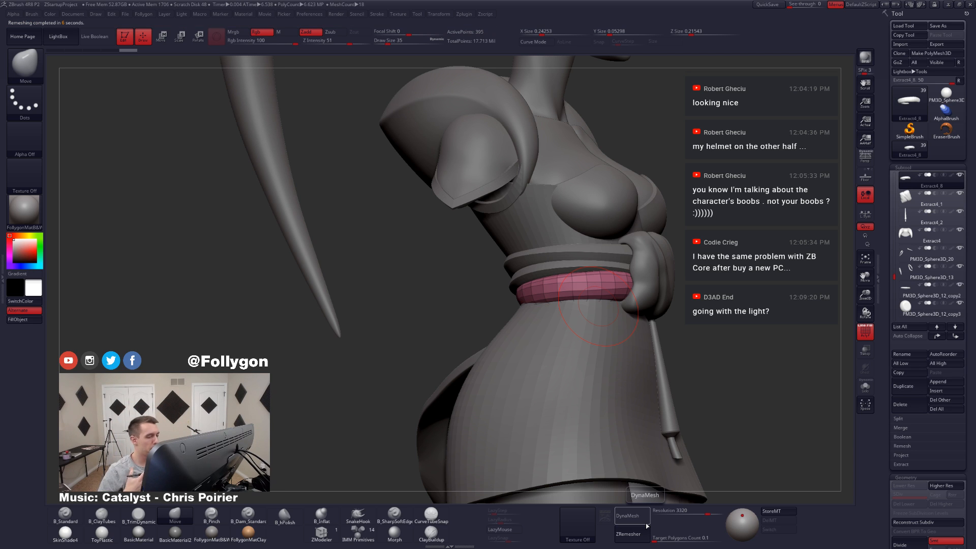
Step: Isolate Extract4_8, hide the closed caps at both ends of the band and delete the hidden polygons
{"action": "mouse_move", "coordinate": [653, 366]}
{"action": "right_mouse_down"}
{"action": "mouse_move", "coordinate": [628, 351]}
{"action": "mouse_move", "coordinate": [623, 305]}
{"action": "right_mouse_up"}
{"action": "key", "text": "alt+s"}
{"action": "right_click_drag", "start_coordinate": [639, 264], "coordinate": [660, 290]}
{"action": "key", "text": "space"}
{"action": "left_click_drag", "start_coordinate": [669, 298], "coordinate": [666, 297]}
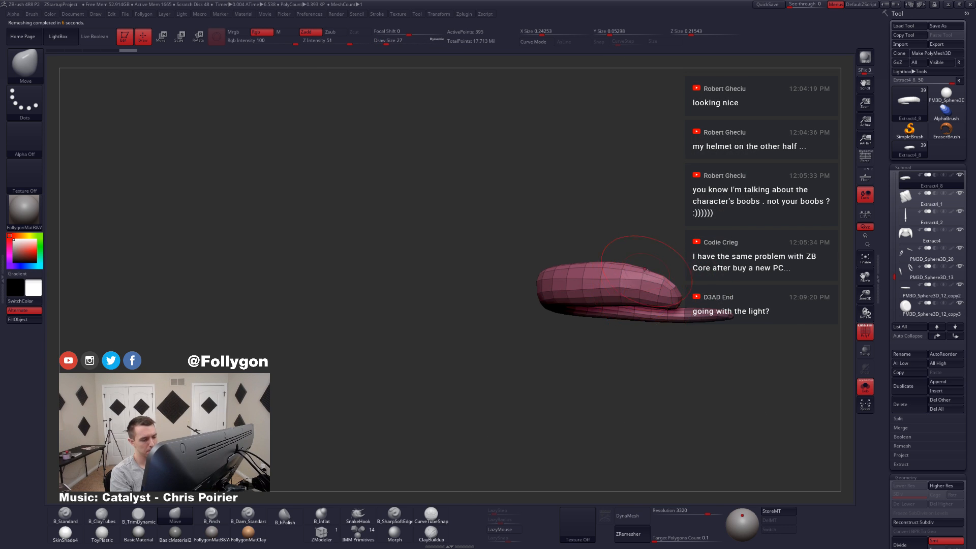
{"action": "mouse_move", "coordinate": [664, 298]}
{"action": "right_mouse_down"}
{"action": "mouse_move", "coordinate": [645, 312]}
{"action": "mouse_move", "coordinate": [654, 299]}
{"action": "right_mouse_up"}
{"action": "key", "text": "ctrl+shift"}
{"action": "mouse_move", "coordinate": [649, 296]}
{"action": "left_mouse_down", "text": "ctrl+alt+shift"}
{"action": "mouse_move", "coordinate": [719, 344]}
{"action": "mouse_move", "coordinate": [735, 327]}
{"action": "left_mouse_up", "text": "ctrl+alt+shift"}
{"action": "mouse_move", "coordinate": [646, 318]}
{"action": "right_mouse_down"}
{"action": "mouse_move", "coordinate": [742, 247]}
{"action": "mouse_move", "coordinate": [654, 310]}
{"action": "mouse_move", "coordinate": [706, 283]}
{"action": "right_mouse_up"}
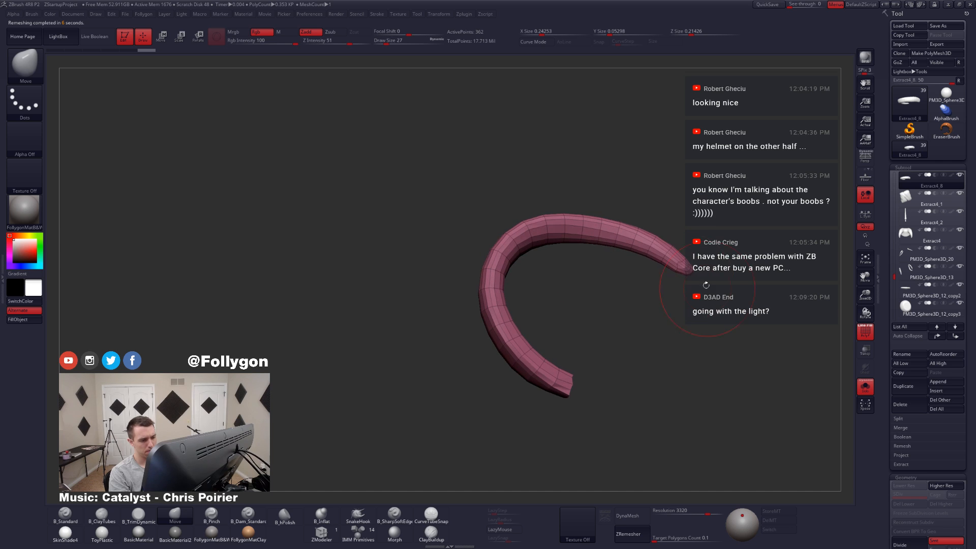
{"action": "mouse_move", "coordinate": [692, 262]}
{"action": "left_mouse_down", "text": "ctrl+alt+shift"}
{"action": "mouse_move", "coordinate": [680, 265]}
{"action": "mouse_move", "coordinate": [702, 307]}
{"action": "left_mouse_up", "text": "ctrl+alt+shift"}
{"action": "key", "text": "2"}
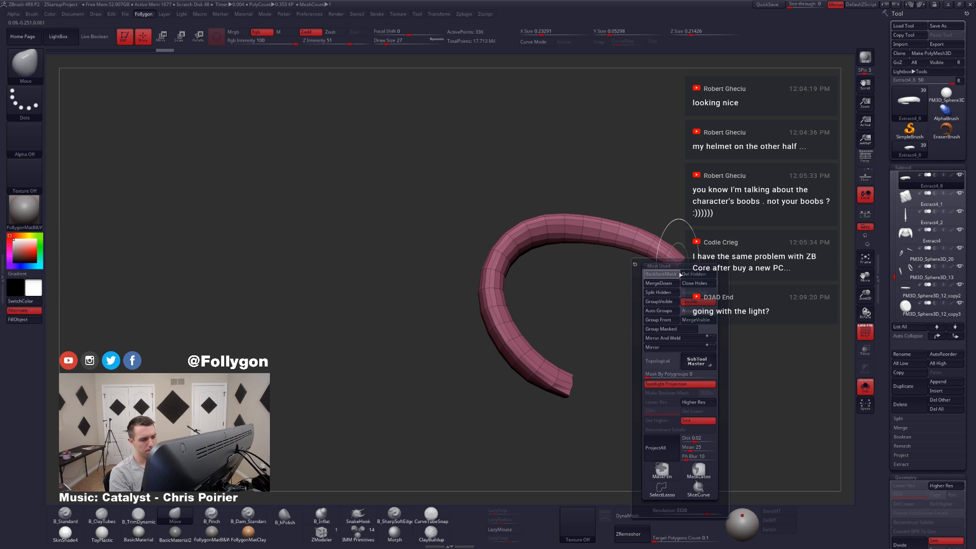
{"action": "left_click", "coordinate": [671, 274]}
{"action": "right_click_drag", "start_coordinate": [682, 231], "coordinate": [680, 275], "text": "ctrl"}
Step: Adjust the points at the open ends of Extract4_8 with the Move brush at draw size 5
{"action": "key", "text": "space"}
{"action": "left_click", "coordinate": [677, 270]}
{"action": "left_click_drag", "start_coordinate": [677, 269], "coordinate": [679, 268]}
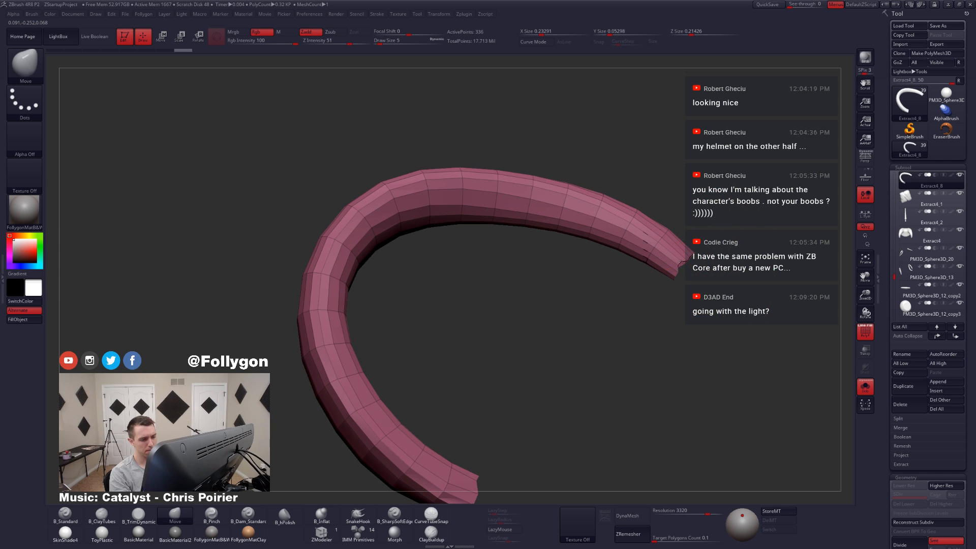
{"action": "left_click", "coordinate": [681, 265]}
{"action": "mouse_move", "coordinate": [681, 305]}
{"action": "right_mouse_down"}
{"action": "mouse_move", "coordinate": [674, 249]}
{"action": "mouse_move", "coordinate": [671, 283]}
{"action": "mouse_move", "coordinate": [685, 257]}
{"action": "mouse_move", "coordinate": [692, 315]}
{"action": "right_mouse_up"}
{"action": "left_click", "coordinate": [688, 271]}
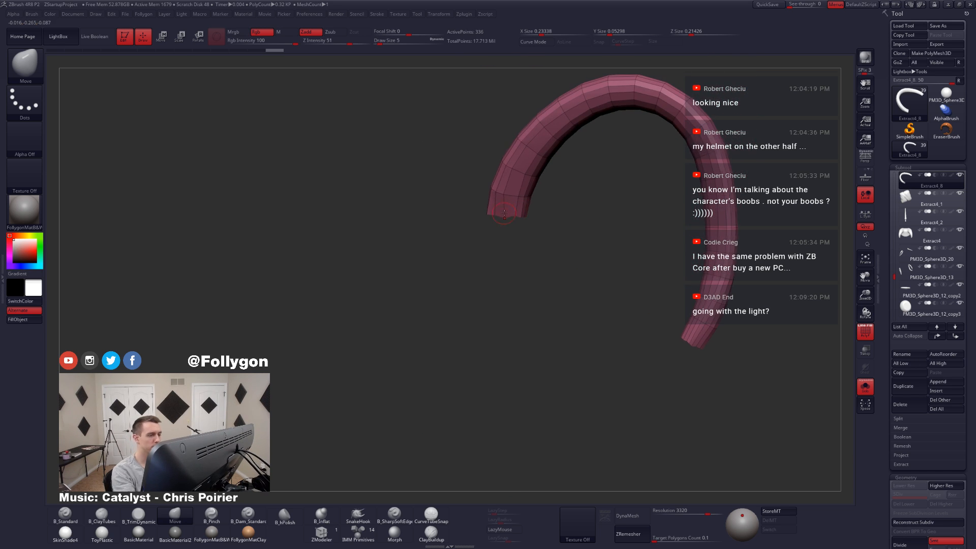
{"action": "right_click_drag", "start_coordinate": [516, 220], "coordinate": [715, 294]}
Step: Switch to the ZModeler brush and set its edge action to Delete with the EdgeLoop Complete target
{"action": "key", "text": "alt+shift+s"}
{"action": "key", "text": "alt+shift+s"}
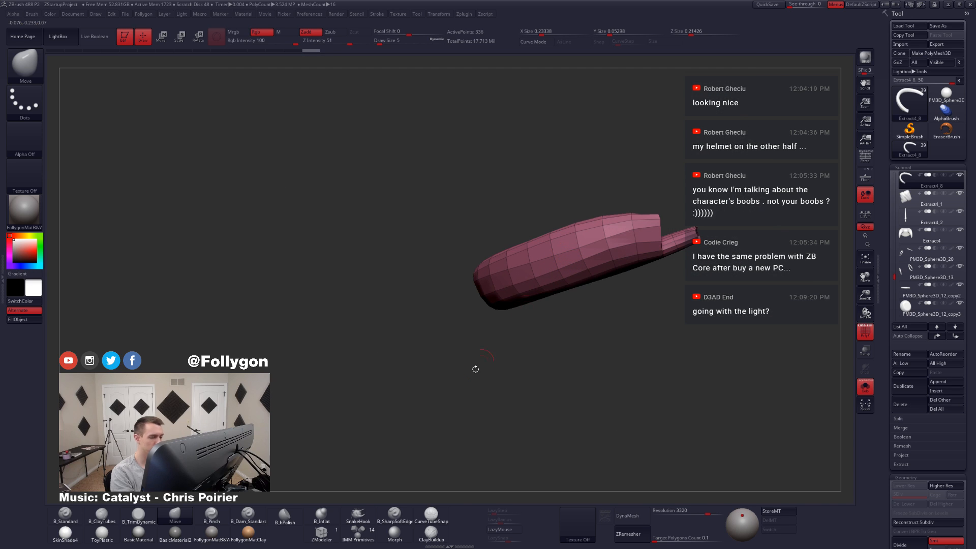
{"action": "left_click", "coordinate": [327, 533]}
{"action": "key", "text": "alt+shift+s"}
{"action": "mouse_move", "coordinate": [612, 250]}
{"action": "right_mouse_down", "text": "shift"}
{"action": "mouse_move", "coordinate": [564, 251]}
{"action": "mouse_move", "coordinate": [596, 239]}
{"action": "mouse_move", "coordinate": [534, 256]}
{"action": "mouse_move", "coordinate": [584, 257]}
{"action": "mouse_move", "coordinate": [575, 258]}
{"action": "right_mouse_up", "text": "shift"}
{"action": "key", "text": "alt+shift+s"}
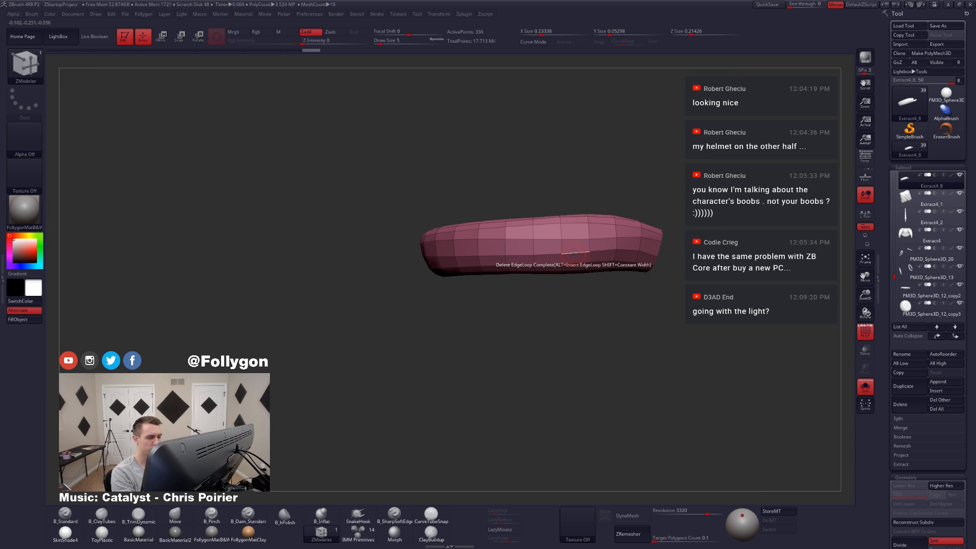
{"action": "key", "text": "space"}
{"action": "left_click", "coordinate": [611, 252]}
{"action": "left_click", "coordinate": [492, 347]}
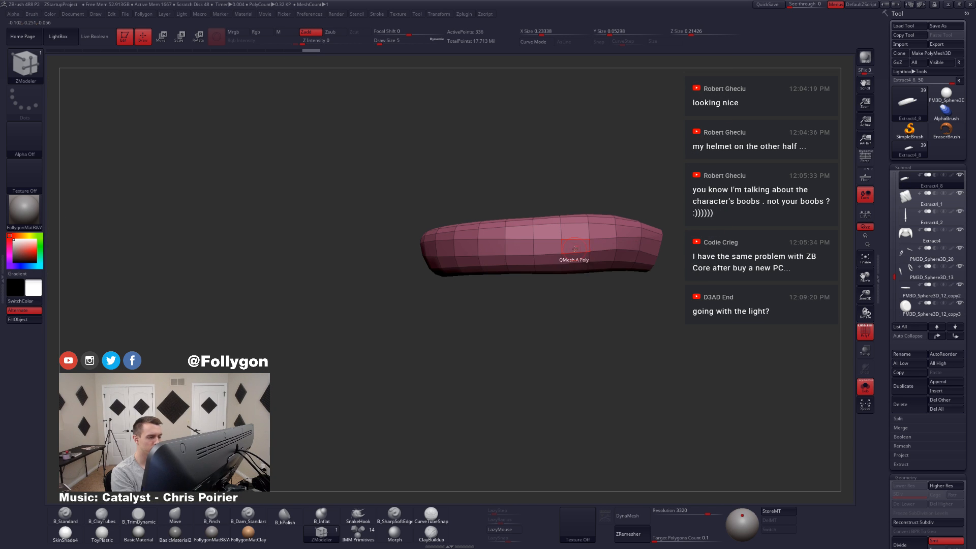
{"action": "key", "text": "space"}
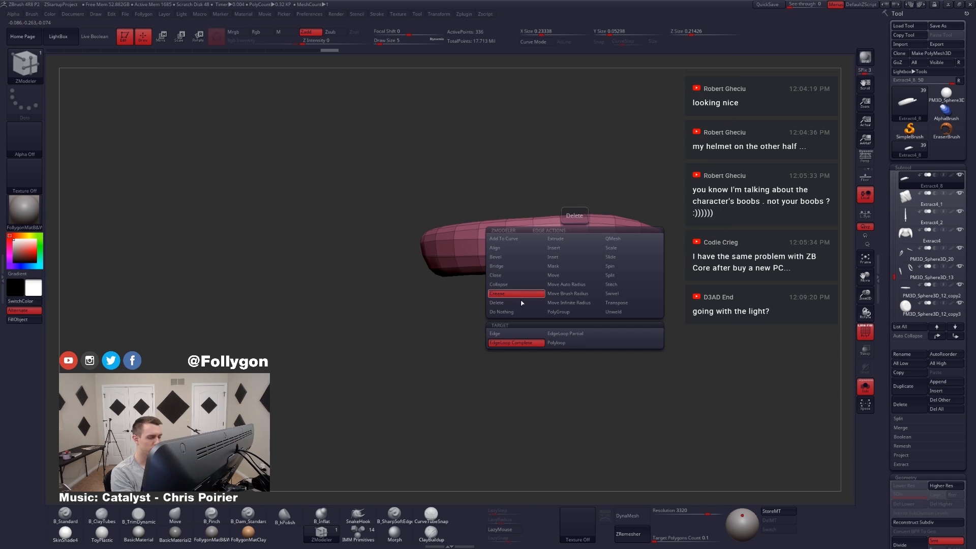
{"action": "left_click", "coordinate": [520, 303]}
Step: Delete surplus lengthwise edge loops around the outer and inner sides of Extract4_8
{"action": "left_click", "coordinate": [573, 238]}
{"action": "right_click_drag", "start_coordinate": [574, 235], "coordinate": [606, 229]}
{"action": "key", "text": "alt+s"}
{"action": "right_click_drag", "start_coordinate": [514, 265], "coordinate": [448, 270], "text": "alt"}
{"action": "key", "text": "alt+s"}
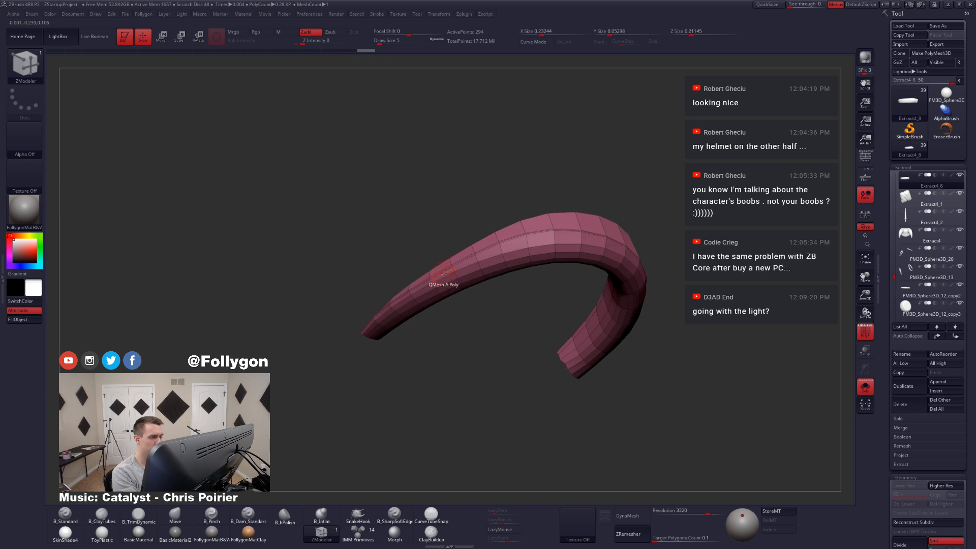
{"action": "left_click", "coordinate": [452, 272]}
{"action": "left_click", "coordinate": [469, 273]}
{"action": "right_click_drag", "start_coordinate": [534, 279], "coordinate": [548, 331]}
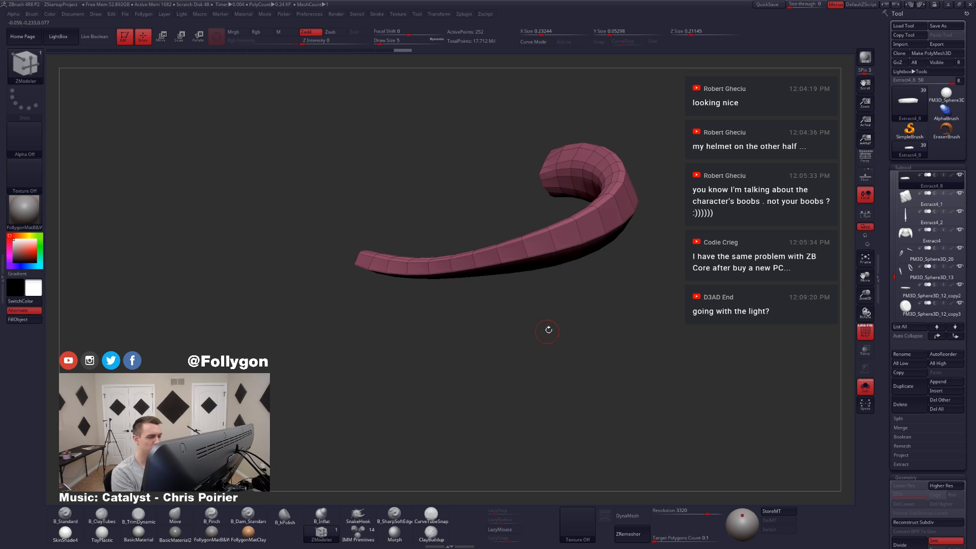
{"action": "key", "text": "alt+s"}
{"action": "right_click_drag", "start_coordinate": [561, 270], "coordinate": [656, 259]}
{"action": "key", "text": "alt+s"}
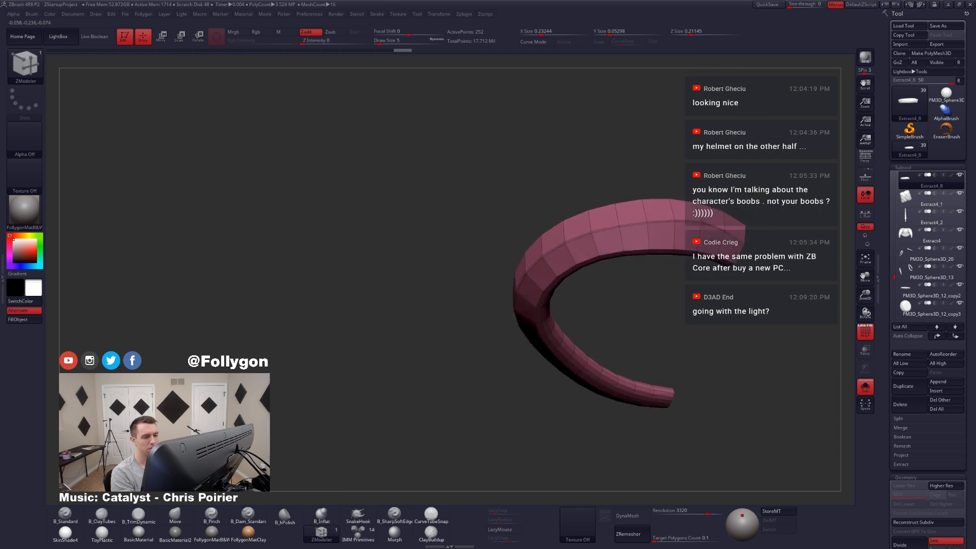
Step: Thin the isolated band further by deleting more of its lengthwise edge loops near the wide end
{"action": "right_click_drag", "start_coordinate": [687, 221], "coordinate": [691, 229]}
{"action": "left_click", "coordinate": [693, 256]}
{"action": "mouse_move", "coordinate": [684, 270]}
{"action": "right_mouse_down"}
{"action": "mouse_move", "coordinate": [683, 240]}
{"action": "mouse_move", "coordinate": [685, 297]}
{"action": "mouse_move", "coordinate": [691, 286]}
{"action": "right_mouse_up"}
{"action": "left_click", "coordinate": [682, 260]}
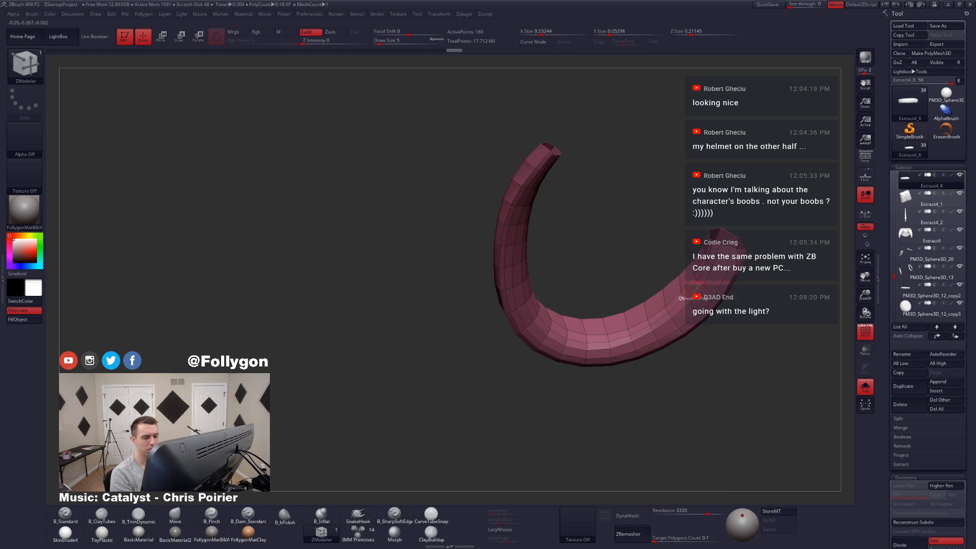
{"action": "left_click", "coordinate": [694, 288]}
{"action": "left_click", "coordinate": [695, 293]}
{"action": "left_click", "coordinate": [697, 290]}
{"action": "right_click_drag", "start_coordinate": [697, 286], "coordinate": [697, 312]}
Step: Preview Extract4_8 with dynamic subdivision, delete one more lengthwise edge loop and bring back the full outfit
{"action": "key", "text": "d"}
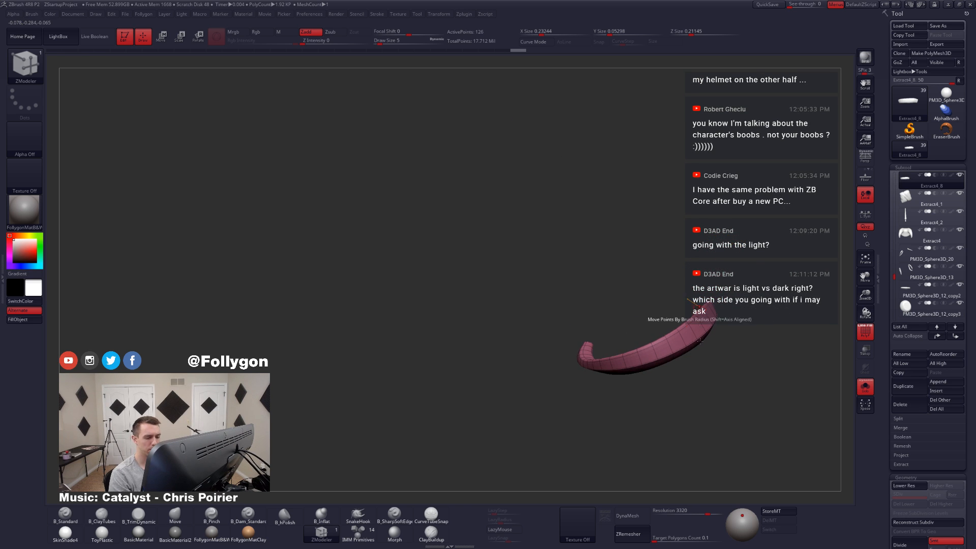
{"action": "key", "text": "alt+s"}
{"action": "key", "text": "alt+s"}
{"action": "mouse_move", "coordinate": [704, 376]}
{"action": "right_mouse_down"}
{"action": "mouse_move", "coordinate": [671, 331]}
{"action": "mouse_move", "coordinate": [714, 370]}
{"action": "mouse_move", "coordinate": [645, 303]}
{"action": "right_mouse_up"}
{"action": "left_click", "coordinate": [671, 332]}
{"action": "key", "text": "d"}
{"action": "key", "text": "alt+s"}
Step: Reshape the lowest waist band against the skirt with the Move brush at draw size 59
{"action": "key", "text": "b"}
{"action": "key", "text": "m"}
{"action": "key", "text": "v"}
{"action": "key", "text": "space"}
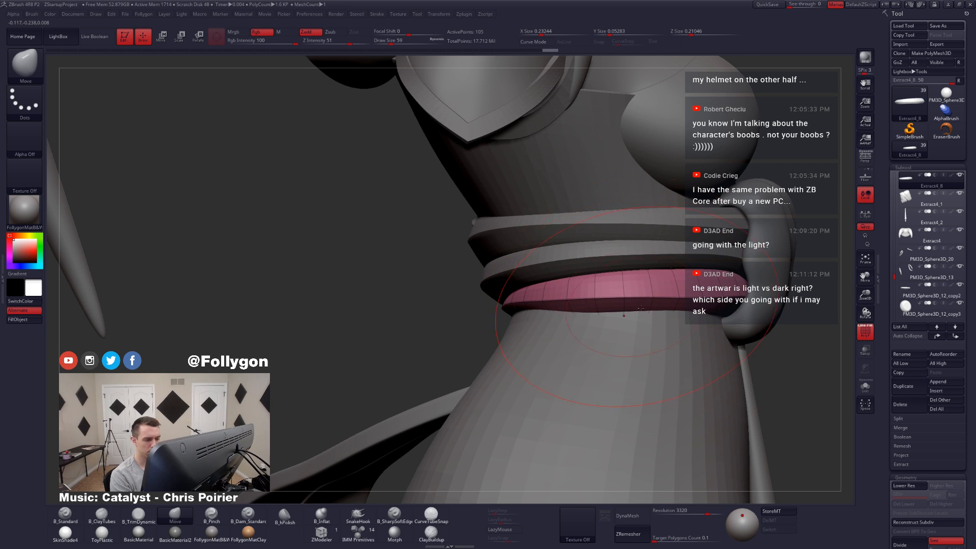
{"action": "mouse_move", "coordinate": [624, 316]}
{"action": "right_mouse_down"}
{"action": "mouse_move", "coordinate": [674, 317]}
{"action": "mouse_move", "coordinate": [682, 308]}
{"action": "right_mouse_up"}
Step: Isolate Extract4_8, turn off its subdivision preview and adjust its knot-side end with the Move brush at draw size 37
{"action": "key", "text": "alt+s"}
{"action": "key", "text": "space"}
{"action": "left_click_drag", "start_coordinate": [674, 308], "coordinate": [661, 308]}
{"action": "key", "text": "shift+d"}
{"action": "right_click_drag", "start_coordinate": [667, 309], "coordinate": [677, 301]}
{"action": "key", "text": "ctrl"}
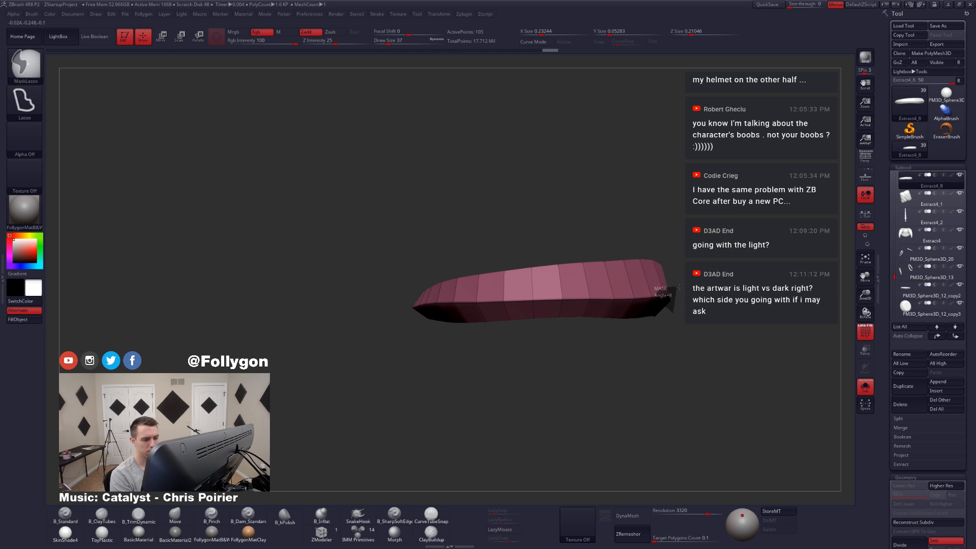
{"action": "left_click_drag", "start_coordinate": [680, 287], "coordinate": [679, 295], "text": "ctrl"}
{"action": "right_click_drag", "start_coordinate": [678, 305], "coordinate": [690, 292]}
{"action": "mouse_move", "coordinate": [688, 293]}
{"action": "left_mouse_down", "text": "ctrl+alt"}
{"action": "mouse_move", "coordinate": [558, 298]}
{"action": "mouse_move", "coordinate": [695, 303]}
{"action": "mouse_move", "coordinate": [665, 302]}
{"action": "left_mouse_up", "text": "ctrl+alt"}
{"action": "left_click", "coordinate": [683, 306], "text": "ctrl"}
Step: Refine the knot-side end of Extract4_8 with the Move brush, bringing the draw size to 27
{"action": "key", "text": "space"}
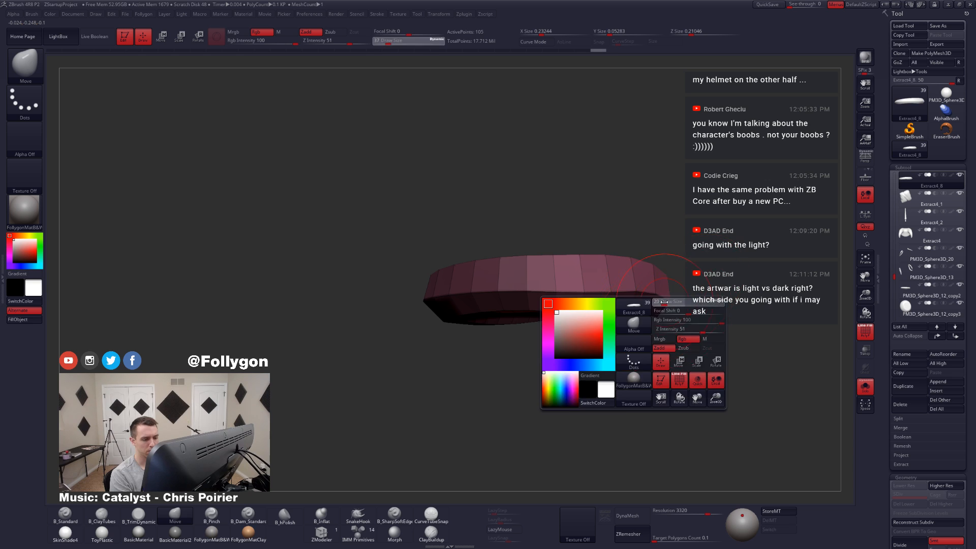
{"action": "right_click_drag", "start_coordinate": [664, 302], "coordinate": [665, 306]}
{"action": "key", "text": "space"}
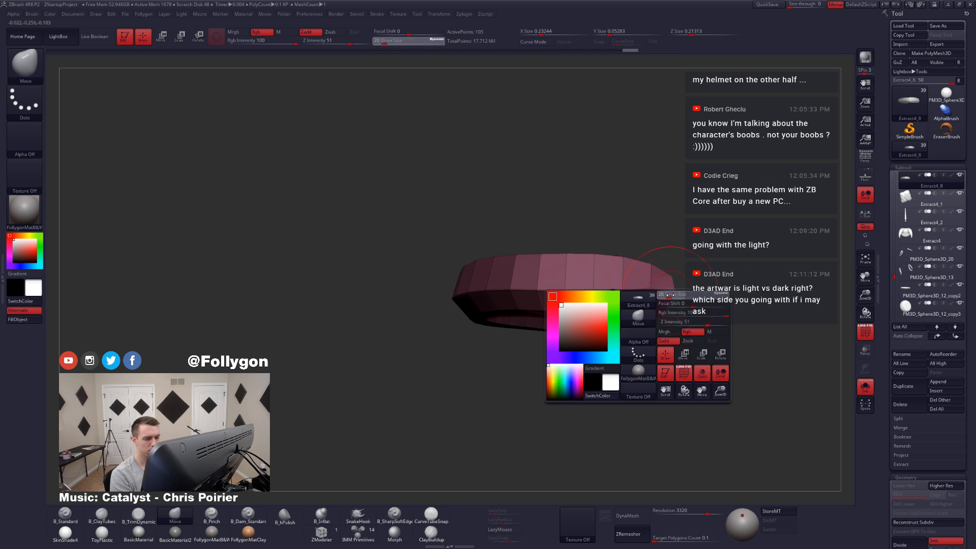
{"action": "left_click_drag", "start_coordinate": [662, 303], "coordinate": [666, 304]}
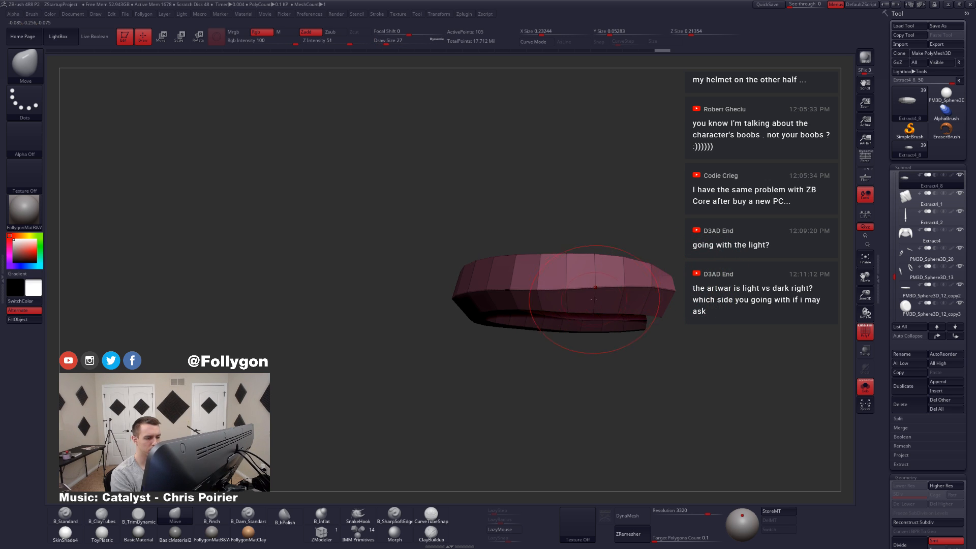
{"action": "key", "text": "alt+s"}
{"action": "key", "text": "alt+s"}
{"action": "left_click_drag", "start_coordinate": [694, 316], "coordinate": [702, 324], "text": "ctrl"}
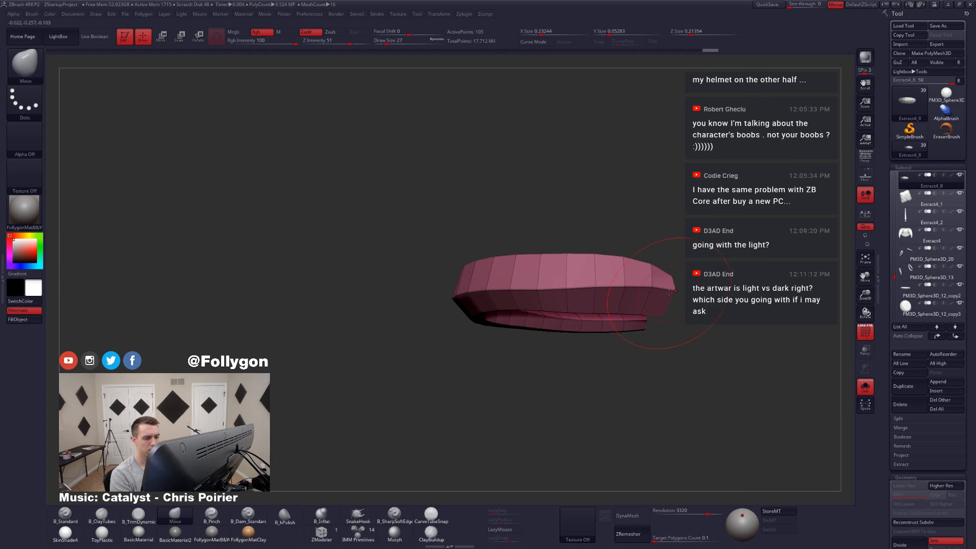
Step: Pull the corners of the band's knot-side end into shape with the Move brush at draw size 20
{"action": "key", "text": "space"}
{"action": "left_click_drag", "start_coordinate": [679, 274], "coordinate": [664, 264]}
{"action": "key", "text": "space"}
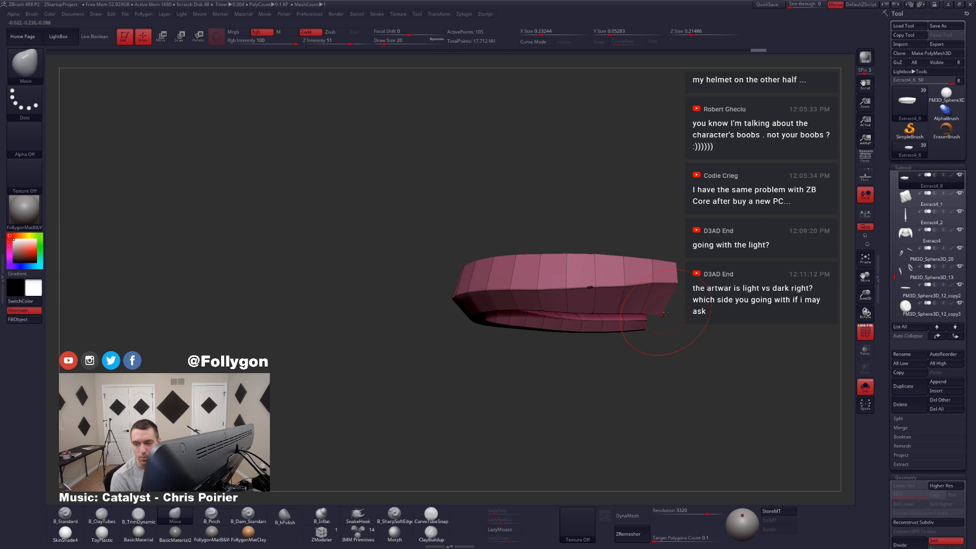
{"action": "key", "text": "alt+s"}
{"action": "key", "text": "space"}
{"action": "mouse_move", "coordinate": [635, 290]}
{"action": "left_mouse_down"}
{"action": "mouse_move", "coordinate": [625, 286]}
{"action": "mouse_move", "coordinate": [642, 293]}
{"action": "left_mouse_up"}
{"action": "key", "text": "space"}
{"action": "mouse_move", "coordinate": [627, 312]}
{"action": "right_mouse_down"}
{"action": "mouse_move", "coordinate": [616, 307]}
{"action": "mouse_move", "coordinate": [645, 320]}
{"action": "mouse_move", "coordinate": [637, 270]}
{"action": "mouse_move", "coordinate": [636, 306]}
{"action": "mouse_move", "coordinate": [616, 319]}
{"action": "right_mouse_up"}
Step: Even out the curve of the isolated band with the Move brush, using draw sizes 9 and 18
{"action": "key", "text": "alt+s"}
{"action": "key", "text": "space"}
{"action": "left_click_drag", "start_coordinate": [631, 283], "coordinate": [639, 284]}
{"action": "right_click_drag", "start_coordinate": [645, 285], "coordinate": [589, 311]}
{"action": "key", "text": "space"}
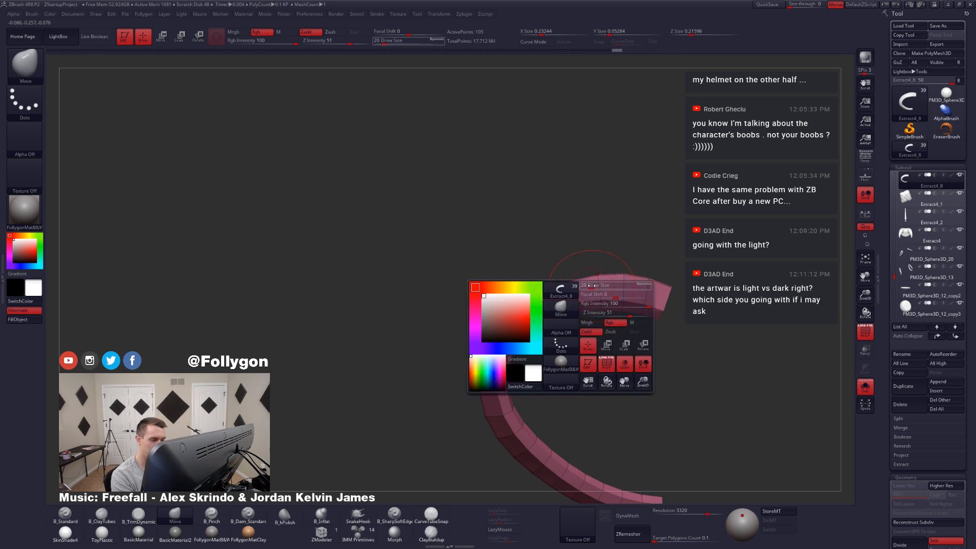
{"action": "left_click_drag", "start_coordinate": [599, 285], "coordinate": [584, 283]}
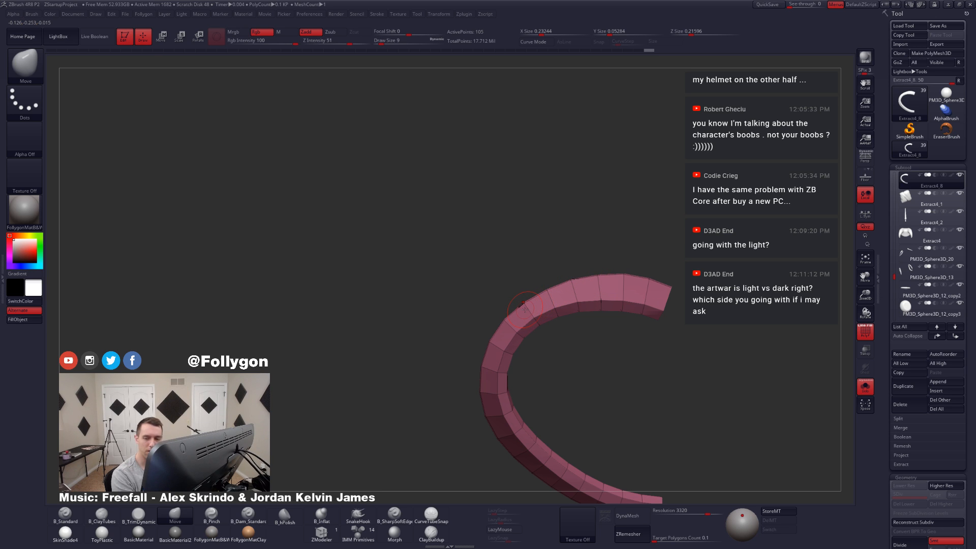
{"action": "key", "text": "space"}
{"action": "left_click_drag", "start_coordinate": [529, 300], "coordinate": [541, 300]}
{"action": "right_click_drag", "start_coordinate": [537, 287], "coordinate": [570, 336]}
Step: Bring back the full outfit and reshape Extract4_8 beside the knot with the Move brush at draw size 35
{"action": "key", "text": "alt+s"}
{"action": "right_click_drag", "start_coordinate": [425, 155], "coordinate": [509, 165]}
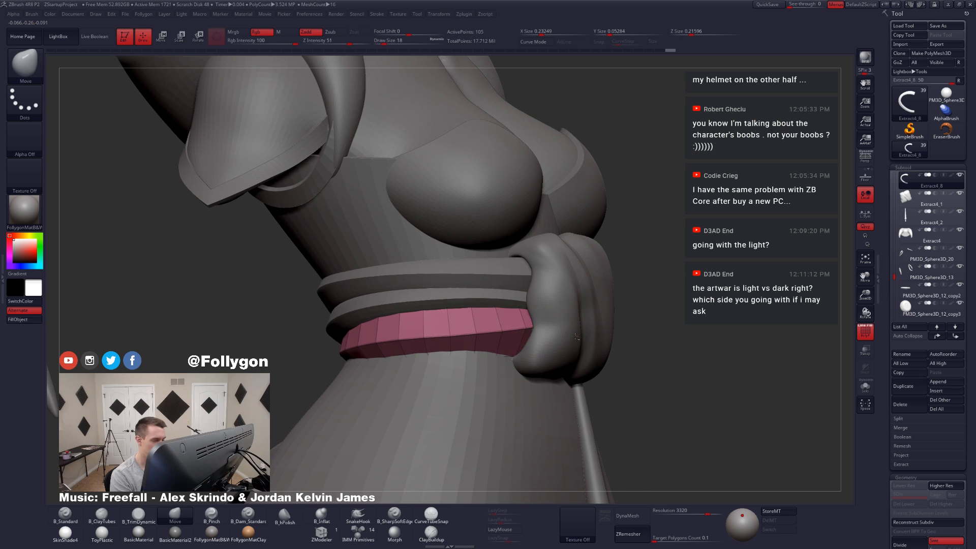
{"action": "right_click_drag", "start_coordinate": [537, 331], "coordinate": [643, 313], "text": "alt"}
{"action": "right_click_drag", "start_coordinate": [427, 305], "coordinate": [347, 250], "text": "ctrl"}
{"action": "right_click_drag", "start_coordinate": [642, 406], "coordinate": [645, 382], "text": "ctrl"}
{"action": "right_click_drag", "start_coordinate": [559, 367], "coordinate": [569, 360]}
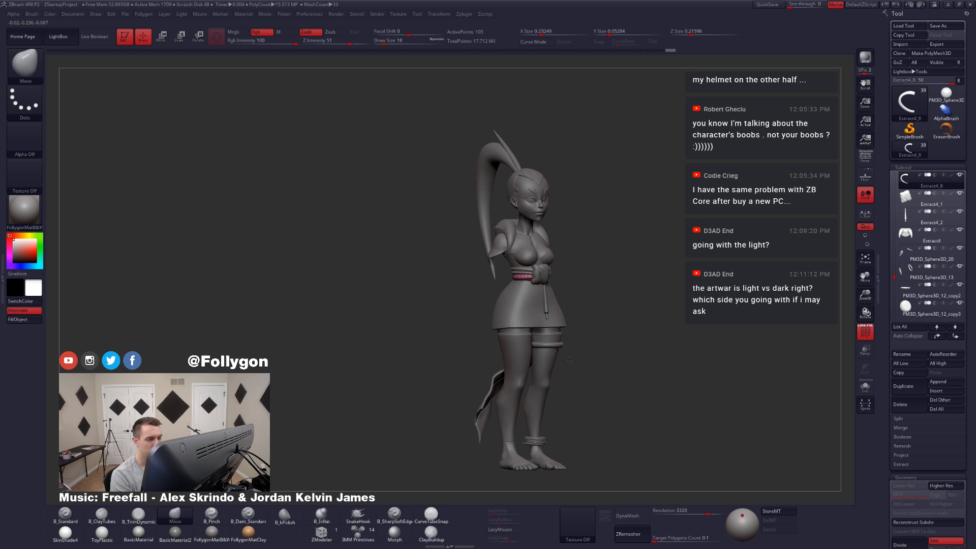
{"action": "mouse_move", "coordinate": [532, 311]}
{"action": "right_mouse_down", "text": "alt"}
{"action": "mouse_move", "coordinate": [578, 331]}
{"action": "mouse_move", "coordinate": [551, 290]}
{"action": "mouse_move", "coordinate": [583, 300]}
{"action": "mouse_move", "coordinate": [567, 299]}
{"action": "right_mouse_up", "text": "alt"}
{"action": "key", "text": "space"}
{"action": "left_click_drag", "start_coordinate": [566, 297], "coordinate": [569, 296]}
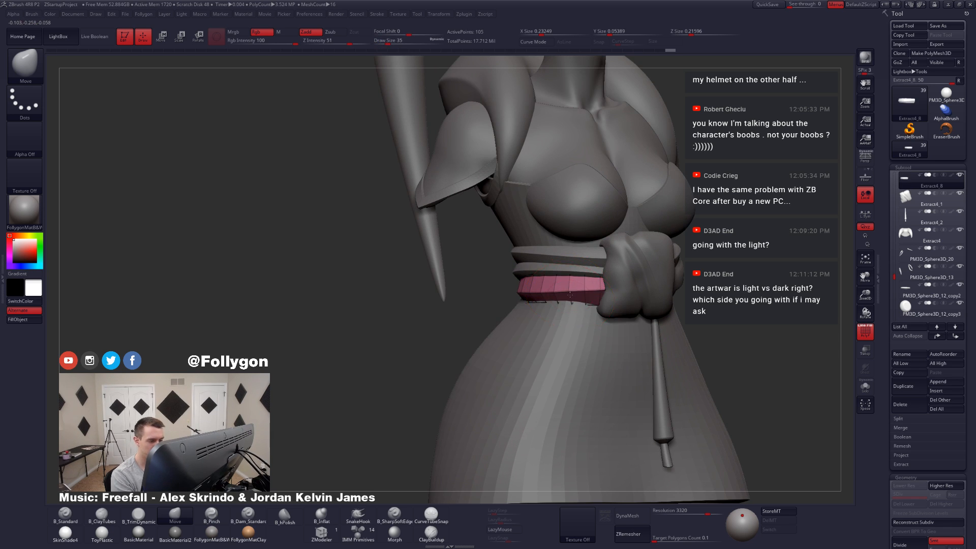
{"action": "right_click_drag", "start_coordinate": [570, 295], "coordinate": [571, 298]}
Step: Adjust the lowest band along the side of the waist with the Move brush, raising the draw size to 39
{"action": "key", "text": "space"}
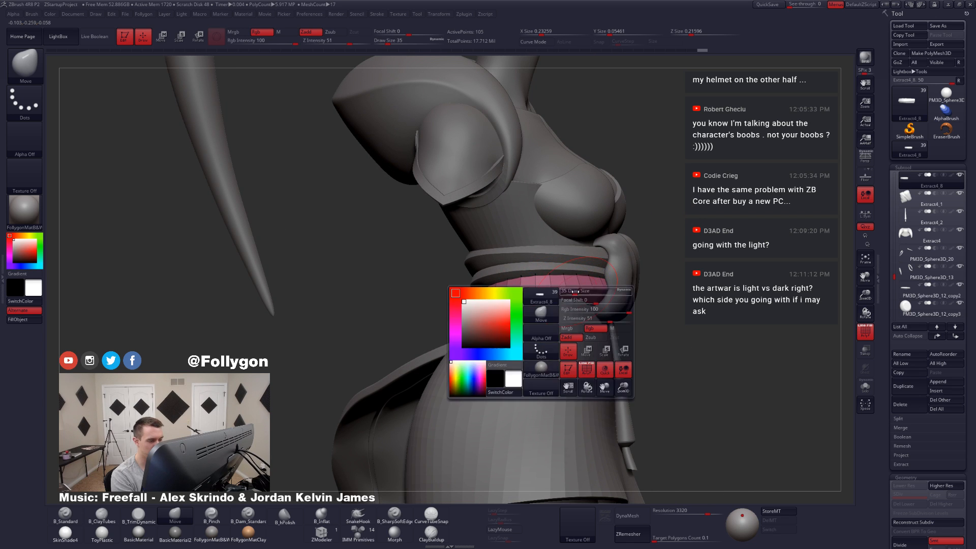
{"action": "left_click_drag", "start_coordinate": [559, 294], "coordinate": [571, 293]}
{"action": "right_click_drag", "start_coordinate": [575, 308], "coordinate": [561, 313]}
{"action": "key", "text": "space"}
{"action": "left_click_drag", "start_coordinate": [561, 313], "coordinate": [572, 311]}
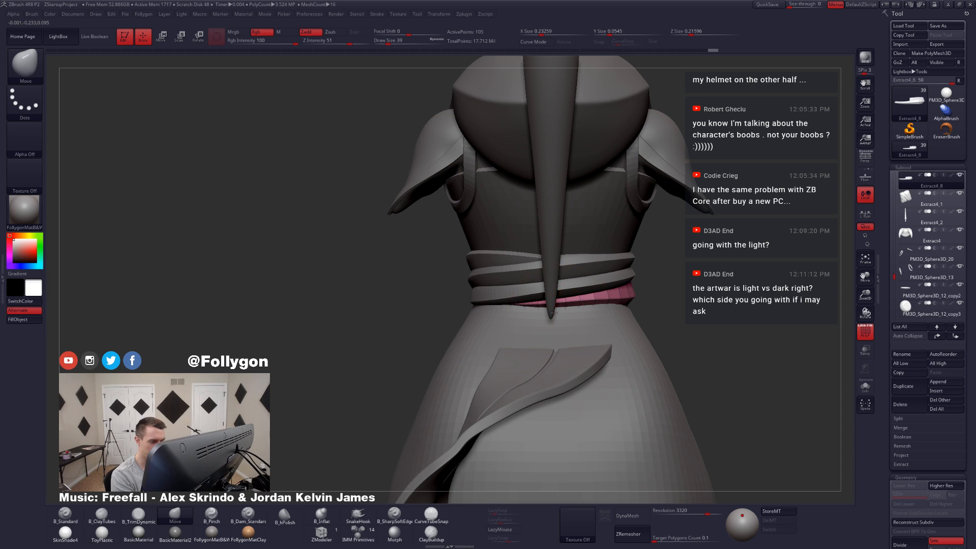
Step: Hide the wireframe and reshape Extract4_8 across the back of the waist with the Move brush at draw size 39
{"action": "key", "text": "shift+f"}
{"action": "right_click_drag", "start_coordinate": [600, 319], "coordinate": [700, 281]}
{"action": "right_click_drag", "start_coordinate": [646, 316], "coordinate": [661, 308]}
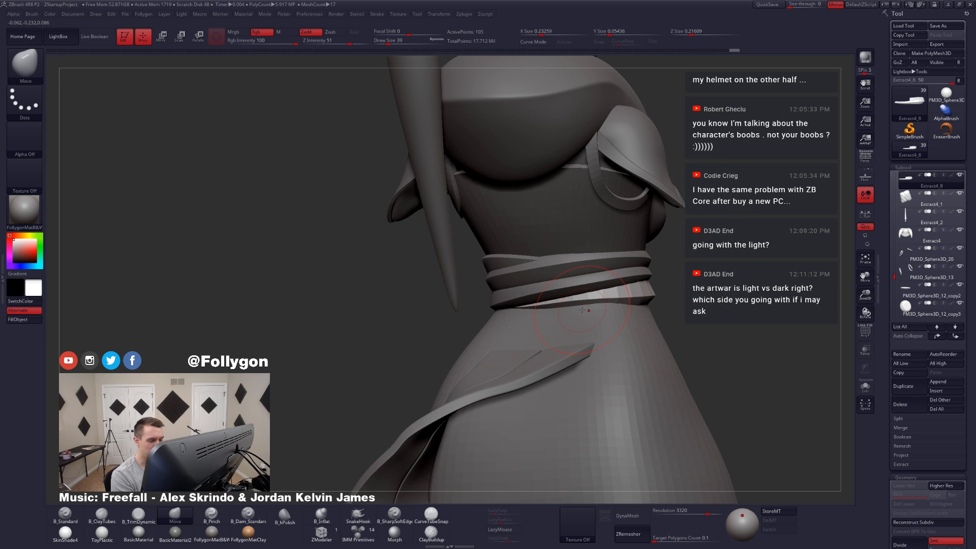
{"action": "mouse_move", "coordinate": [591, 330]}
{"action": "right_mouse_down"}
{"action": "mouse_move", "coordinate": [681, 323]}
{"action": "mouse_move", "coordinate": [671, 323]}
{"action": "mouse_move", "coordinate": [681, 305]}
{"action": "mouse_move", "coordinate": [649, 301]}
{"action": "mouse_move", "coordinate": [630, 285]}
{"action": "mouse_move", "coordinate": [678, 302]}
{"action": "right_mouse_up"}
{"action": "left_click", "coordinate": [634, 286], "text": "alt"}
Step: Select the middle waist band, Extract4_7, and reshape it near the knot with the Move brush at draw size 54
{"action": "key", "text": "space"}
{"action": "left_click_drag", "start_coordinate": [612, 328], "coordinate": [618, 328]}
{"action": "right_click_drag", "start_coordinate": [616, 295], "coordinate": [644, 299]}
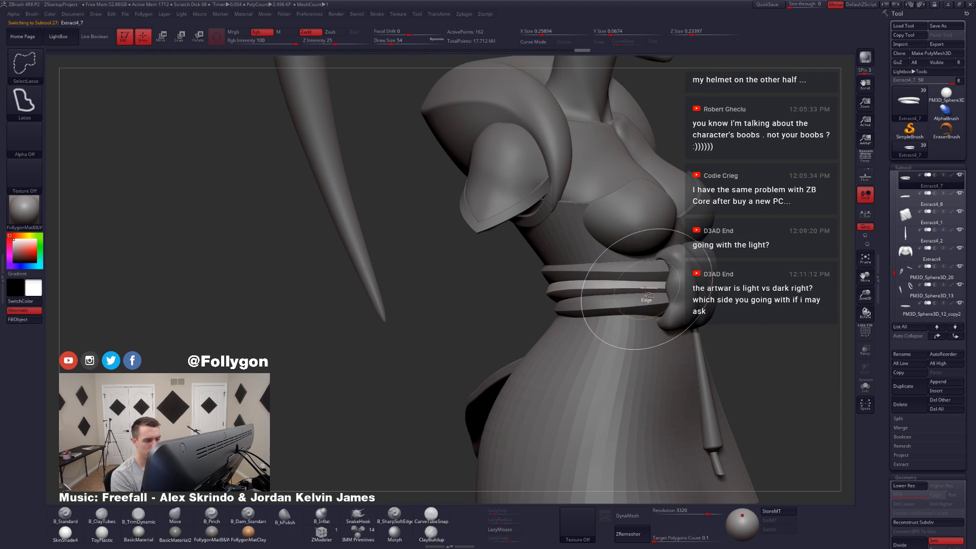
{"action": "key", "text": "ctrl+shift+f"}
{"action": "left_click", "coordinate": [635, 301]}
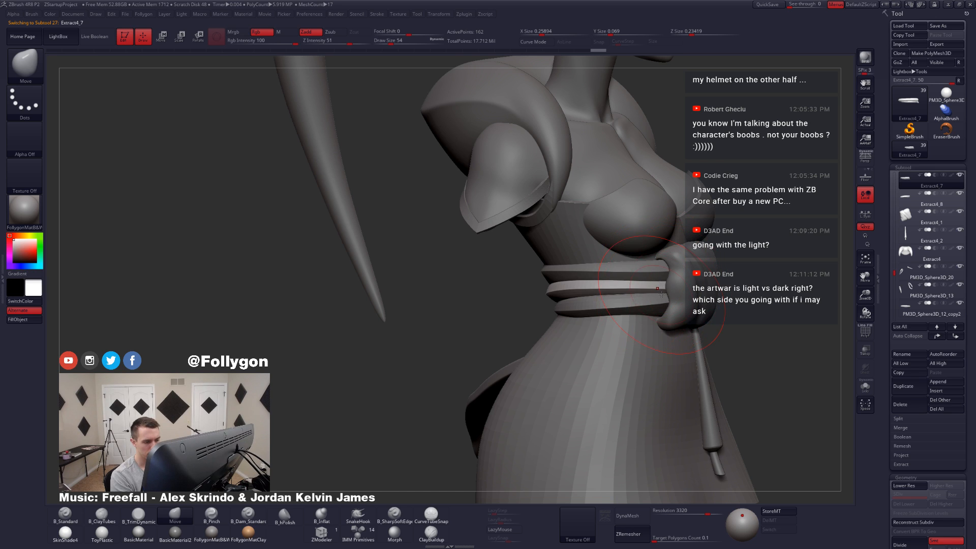
{"action": "key", "text": "alt+s"}
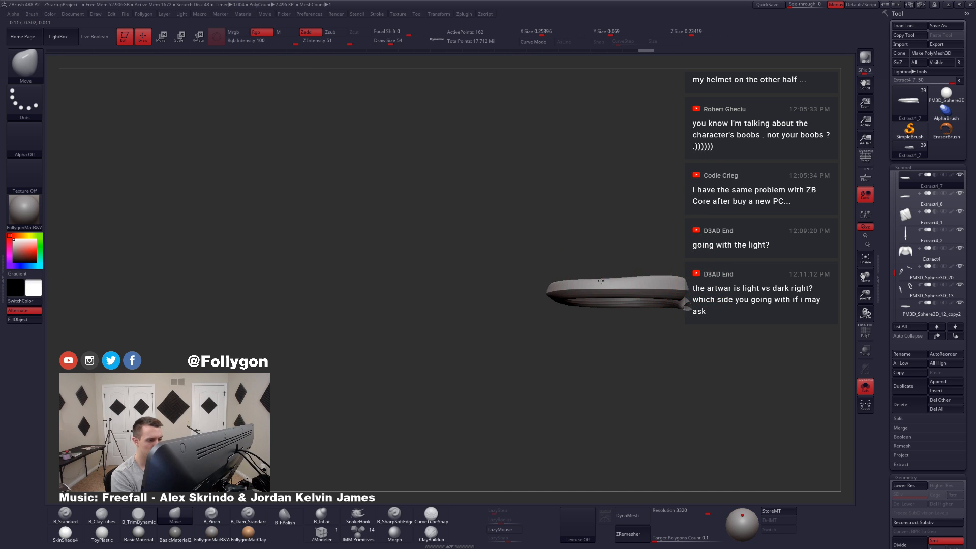
{"action": "key", "text": "alt+s"}
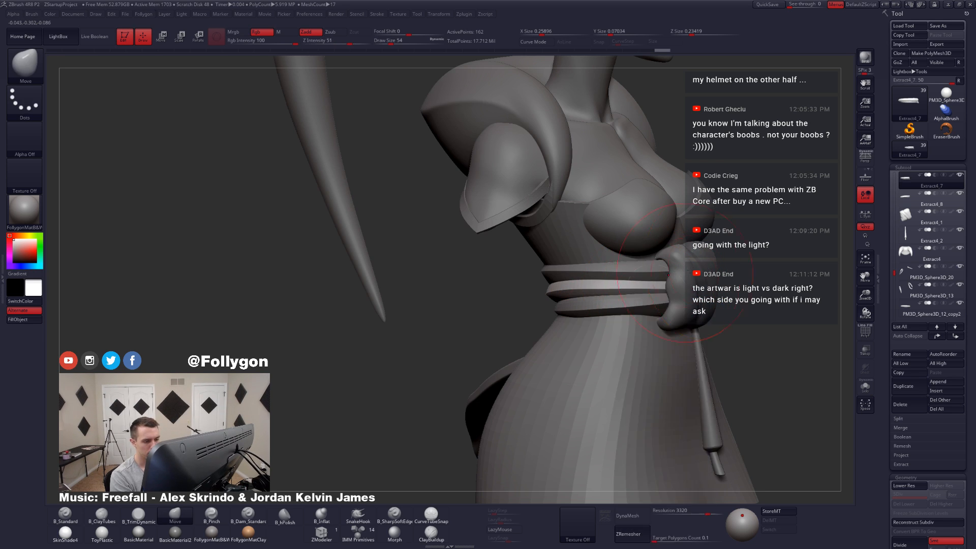
{"action": "mouse_move", "coordinate": [665, 292]}
{"action": "right_mouse_down"}
{"action": "mouse_move", "coordinate": [704, 300]}
{"action": "mouse_move", "coordinate": [694, 315]}
{"action": "mouse_move", "coordinate": [628, 305]}
{"action": "mouse_move", "coordinate": [663, 294]}
{"action": "mouse_move", "coordinate": [662, 279]}
{"action": "mouse_move", "coordinate": [631, 333]}
{"action": "right_mouse_up"}
Step: Select the top waist band, Extract4_6, adjust it with the Move brush at draw size 71 and inspect its unsubdivided wireframe in isolation
{"action": "left_click", "coordinate": [662, 279], "text": "alt"}
{"action": "key", "text": "space"}
{"action": "left_click_drag", "start_coordinate": [630, 336], "coordinate": [639, 335]}
{"action": "right_click_drag", "start_coordinate": [656, 305], "coordinate": [724, 244]}
{"action": "key", "text": "alt+s"}
{"action": "key", "text": "shift+d"}
{"action": "key", "text": "shift+f"}
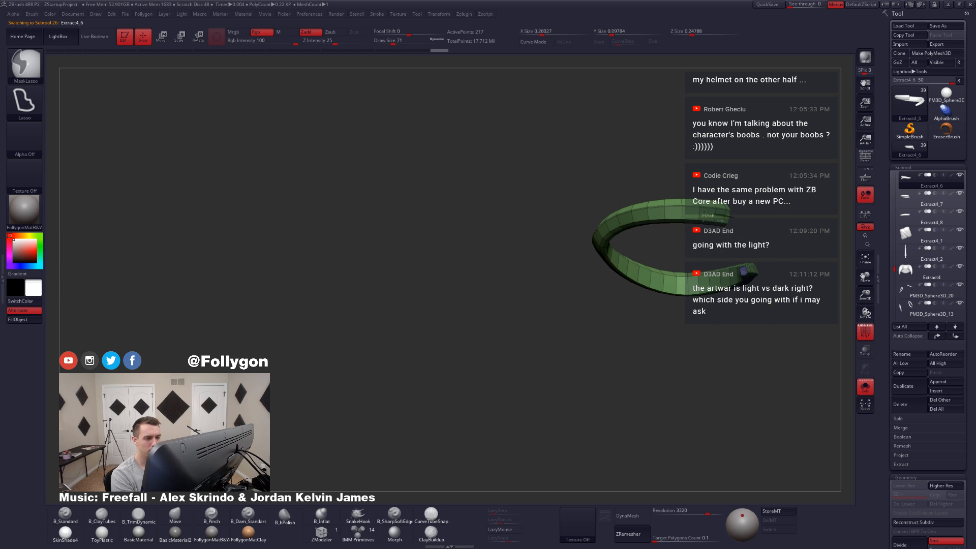
{"action": "mouse_move", "coordinate": [743, 232]}
{"action": "right_mouse_down"}
{"action": "mouse_move", "coordinate": [714, 240]}
{"action": "mouse_move", "coordinate": [712, 256]}
{"action": "right_mouse_up"}
{"action": "key", "text": "alt+shift+s"}
{"action": "key", "text": "d"}
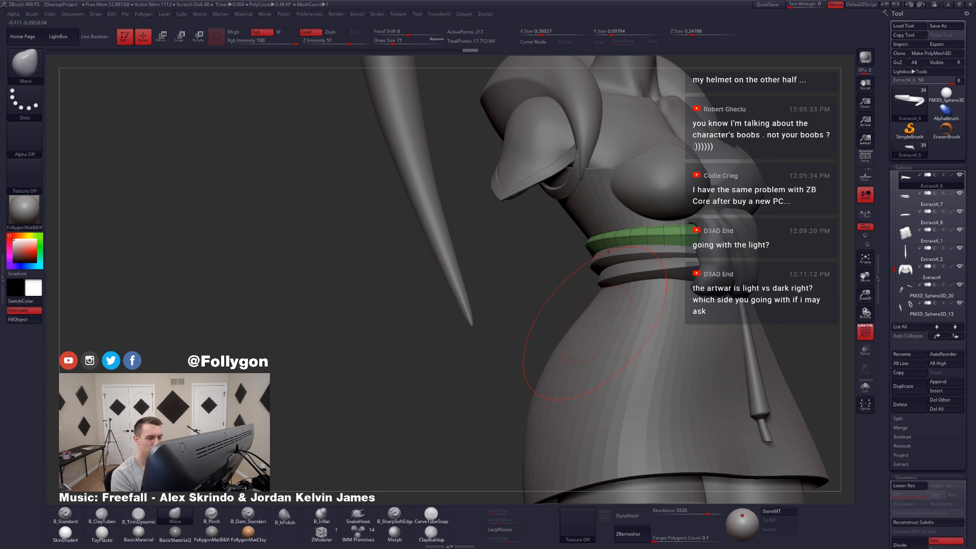
Step: Select the lowest waist band, Extract4_8, examine its isolated wireframe and adjust its side with the Move brush at draw size 71
{"action": "left_click", "coordinate": [685, 275], "text": "alt"}
{"action": "key", "text": "alt+shift+s"}
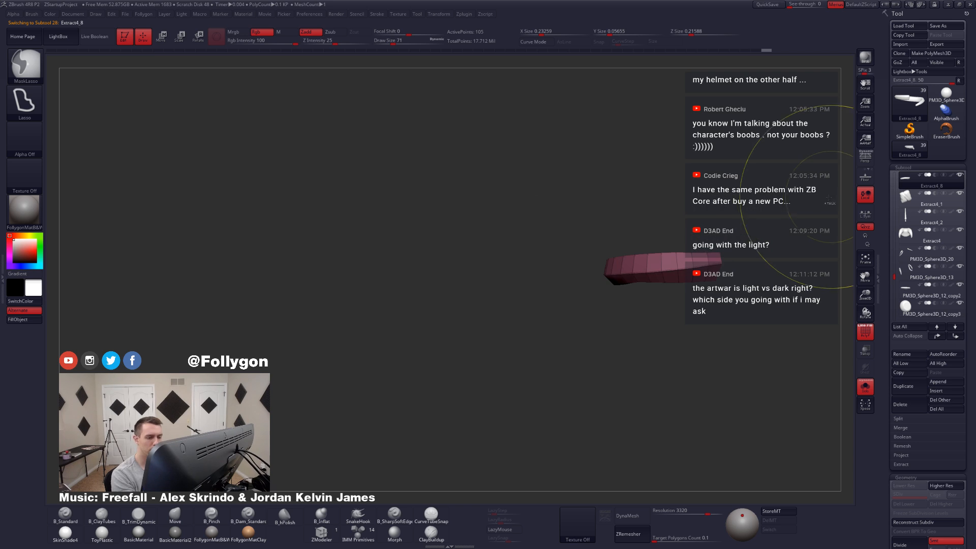
{"action": "key", "text": "d"}
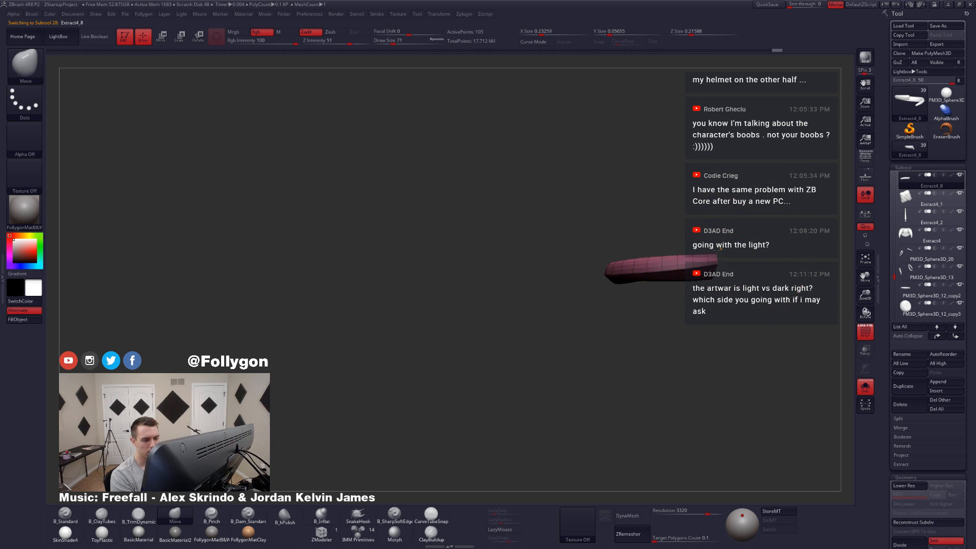
{"action": "key", "text": "alt+shift+s"}
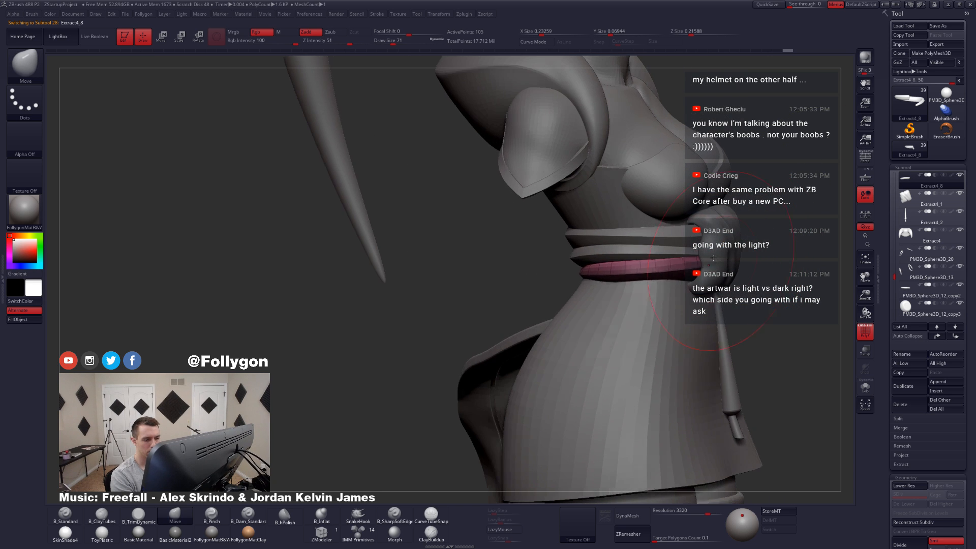
{"action": "right_click_drag", "start_coordinate": [676, 291], "coordinate": [605, 285]}
{"action": "right_click_drag", "start_coordinate": [656, 249], "coordinate": [694, 258]}
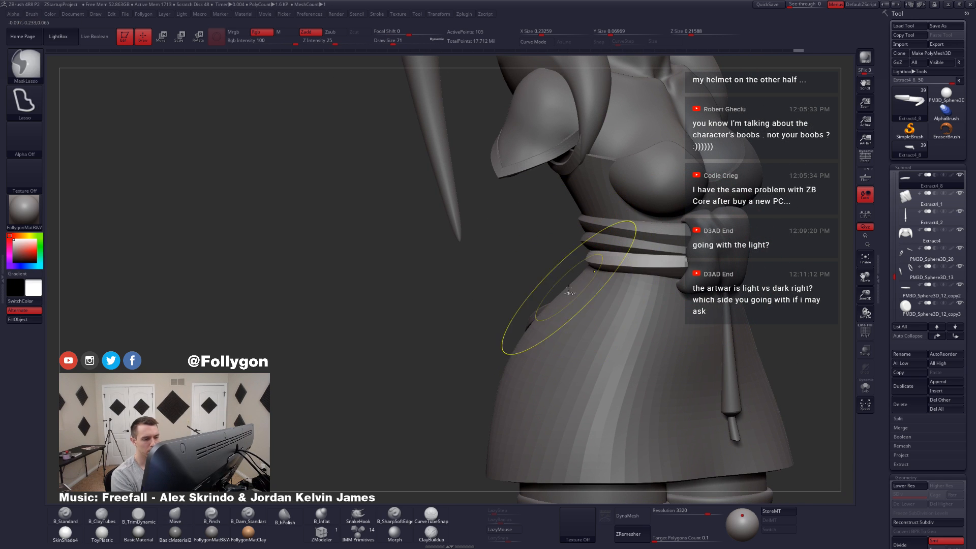
Step: Reshape the lowest waist band along the side of the waist with the Move brush, reducing the draw size to 49
{"action": "key", "text": "space"}
{"action": "left_click_drag", "start_coordinate": [684, 277], "coordinate": [679, 271]}
{"action": "right_click_drag", "start_coordinate": [725, 281], "coordinate": [642, 294]}
{"action": "key", "text": "space"}
{"action": "left_click_drag", "start_coordinate": [641, 292], "coordinate": [591, 279]}
{"action": "right_click_drag", "start_coordinate": [513, 300], "coordinate": [568, 293]}
{"action": "key", "text": "space"}
{"action": "left_click_drag", "start_coordinate": [568, 292], "coordinate": [561, 292]}
{"action": "right_click_drag", "start_coordinate": [561, 292], "coordinate": [577, 292]}
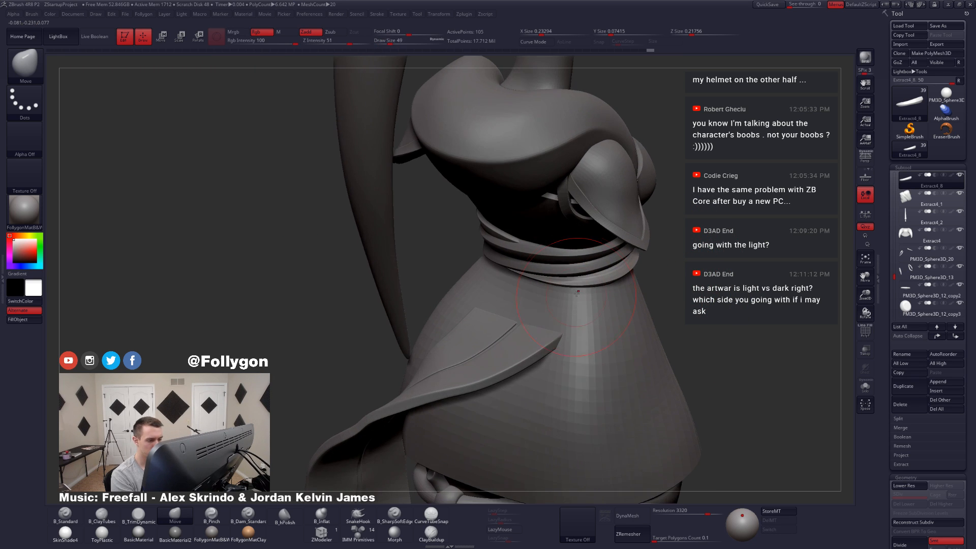
Step: Refine the lowest band across the back of the waist with the Move brush at draw size 56
{"action": "key", "text": "space"}
{"action": "left_click_drag", "start_coordinate": [575, 293], "coordinate": [579, 293]}
{"action": "mouse_move", "coordinate": [579, 293]}
{"action": "right_mouse_down"}
{"action": "mouse_move", "coordinate": [530, 280]}
{"action": "mouse_move", "coordinate": [563, 287]}
{"action": "right_mouse_up"}
{"action": "left_click_drag", "start_coordinate": [493, 285], "coordinate": [490, 282]}
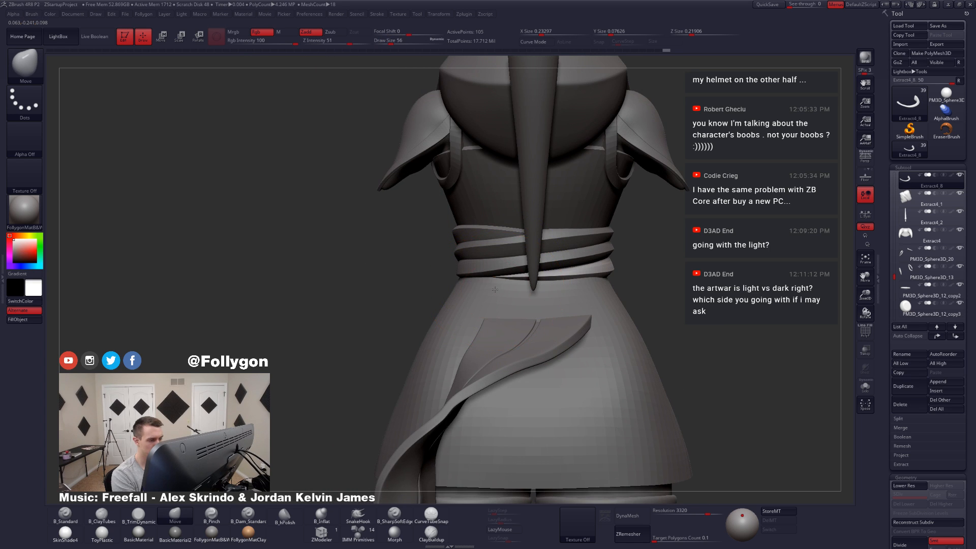
{"action": "mouse_move", "coordinate": [483, 287]}
{"action": "right_mouse_down"}
{"action": "mouse_move", "coordinate": [553, 290]}
{"action": "mouse_move", "coordinate": [530, 303]}
{"action": "right_mouse_up"}
Step: Examine the lowest band's wireframe in isolation and check the waist sash and knot on the full model from the front
{"action": "key", "text": "alt+s"}
{"action": "key", "text": "shift+f"}
{"action": "key", "text": "alt+s"}
{"action": "key", "text": "space"}
{"action": "left_click", "coordinate": [558, 314]}
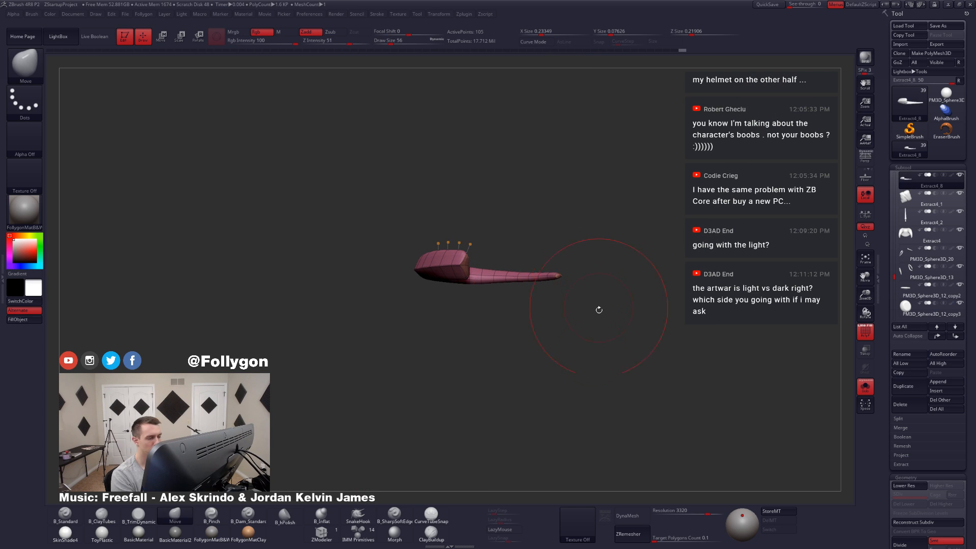
{"action": "key", "text": "alt+s"}
{"action": "key", "text": "shift+f"}
{"action": "right_click_drag", "start_coordinate": [598, 322], "coordinate": [580, 275], "text": "alt"}
{"action": "left_click", "coordinate": [575, 284], "text": "alt"}
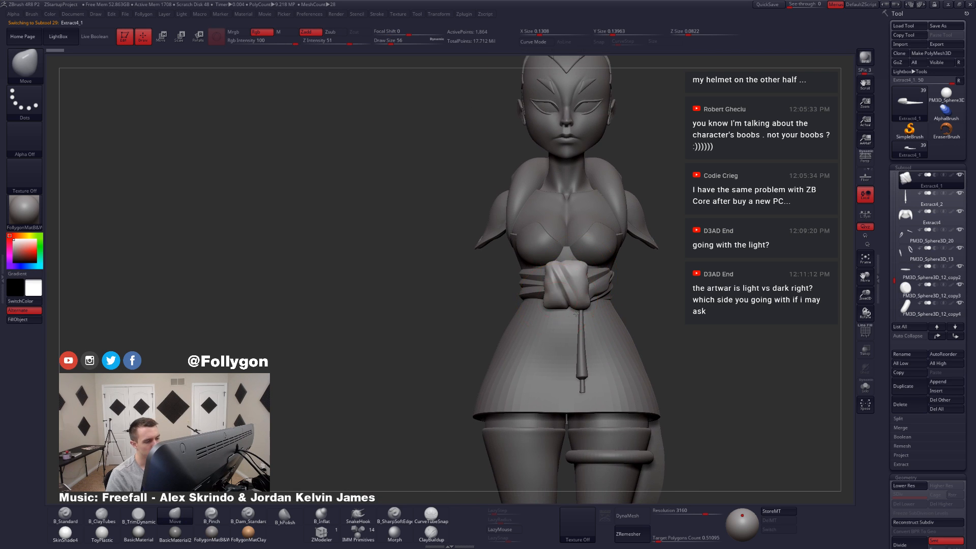
{"action": "right_click_drag", "start_coordinate": [519, 308], "coordinate": [427, 311]}
Step: Select Extract4_5 and merge it down with Extract4_6, Extract4_7 and Extract4_8 into a single waist band subtool
{"action": "left_click", "coordinate": [589, 279], "text": "alt"}
{"action": "right_click_drag", "start_coordinate": [588, 294], "coordinate": [631, 296]}
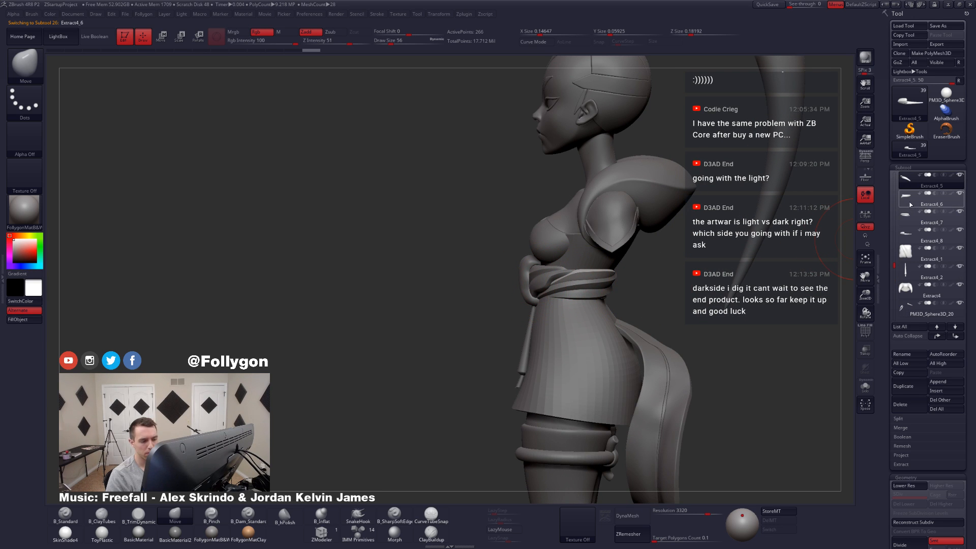
{"action": "key", "text": "ctrl+shift"}
{"action": "key", "text": "ctrl+shift+s"}
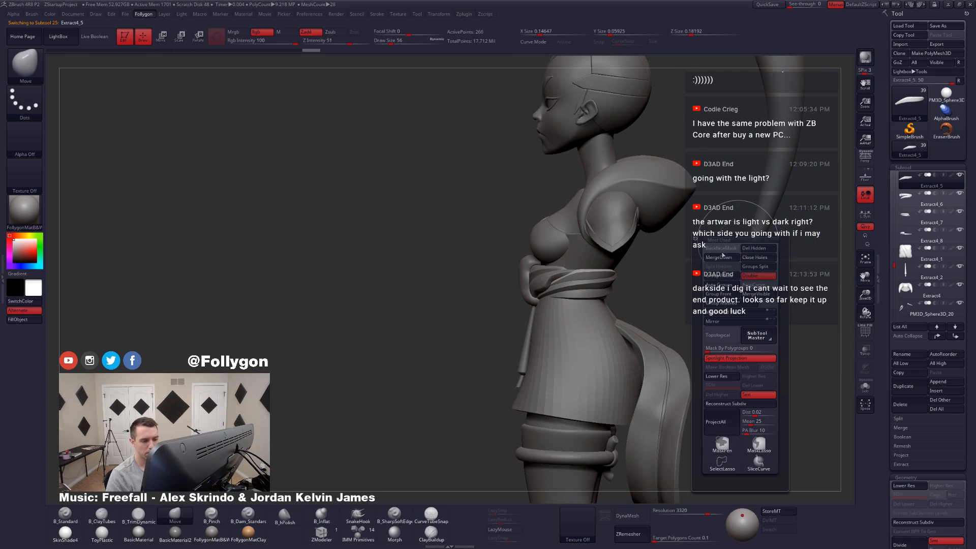
{"action": "left_click", "coordinate": [716, 260]}
{"action": "left_click", "coordinate": [686, 279]}
{"action": "key", "text": "ctrl+shift+s"}
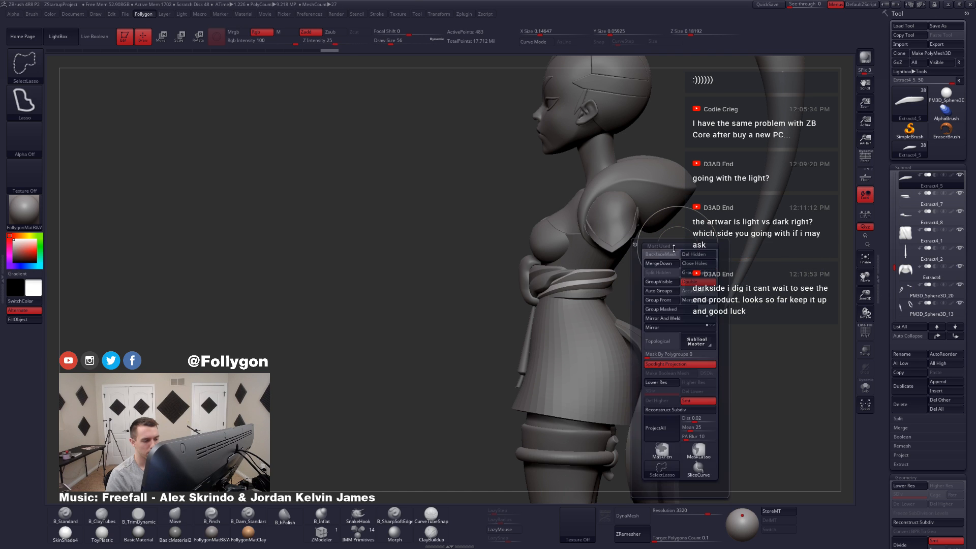
{"action": "left_click", "coordinate": [666, 263]}
{"action": "left_click", "coordinate": [638, 280]}
{"action": "key", "text": "ctrl+shift+s"}
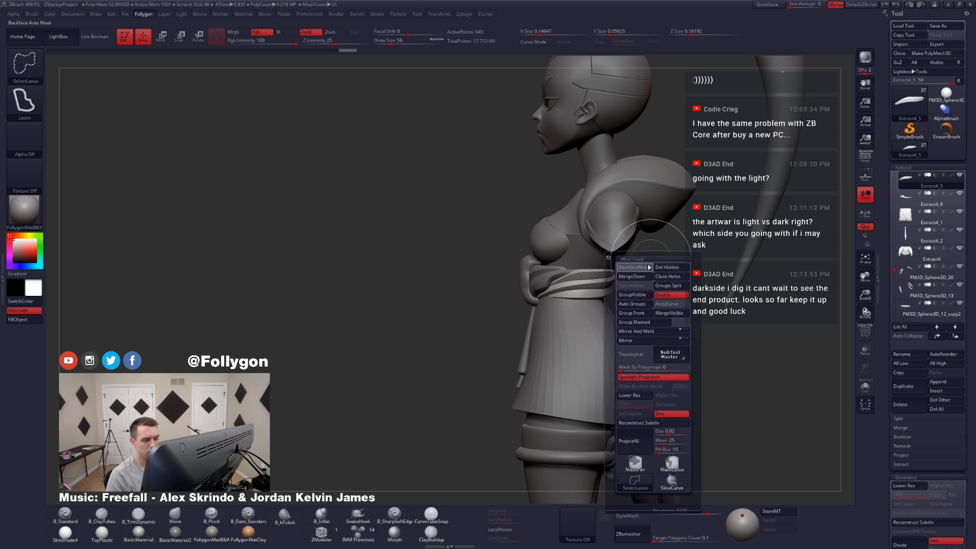
{"action": "left_click", "coordinate": [636, 280]}
{"action": "left_click", "coordinate": [613, 291]}
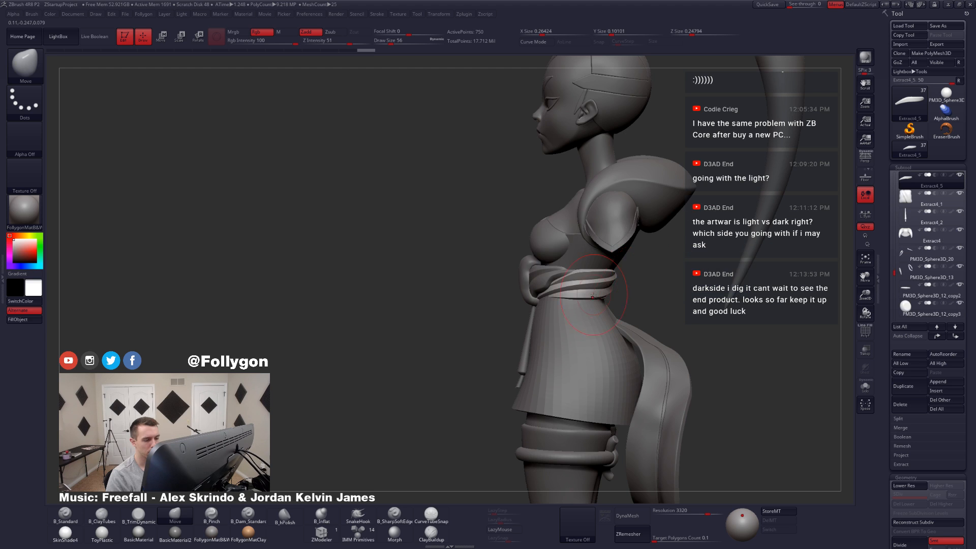
{"action": "key", "text": "alt+s"}
{"action": "mouse_move", "coordinate": [576, 307]}
{"action": "left_mouse_down"}
{"action": "mouse_move", "coordinate": [515, 303]}
{"action": "mouse_move", "coordinate": [577, 309]}
{"action": "left_mouse_up"}
{"action": "key", "text": "alt+s"}
{"action": "right_click_drag", "start_coordinate": [580, 310], "coordinate": [521, 306], "text": "shift"}
Step: Isolate the pleated sash piece beside the knot, Extract3, and split it into two polygroups along its diagonal fold with SliceCurve
{"action": "left_click", "coordinate": [619, 285], "text": "alt"}
{"action": "right_click_drag", "start_coordinate": [627, 296], "coordinate": [581, 313]}
{"action": "key", "text": "alt+s"}
{"action": "key", "text": "shift+f"}
{"action": "key", "text": "shift+f"}
{"action": "key", "text": "shift+f"}
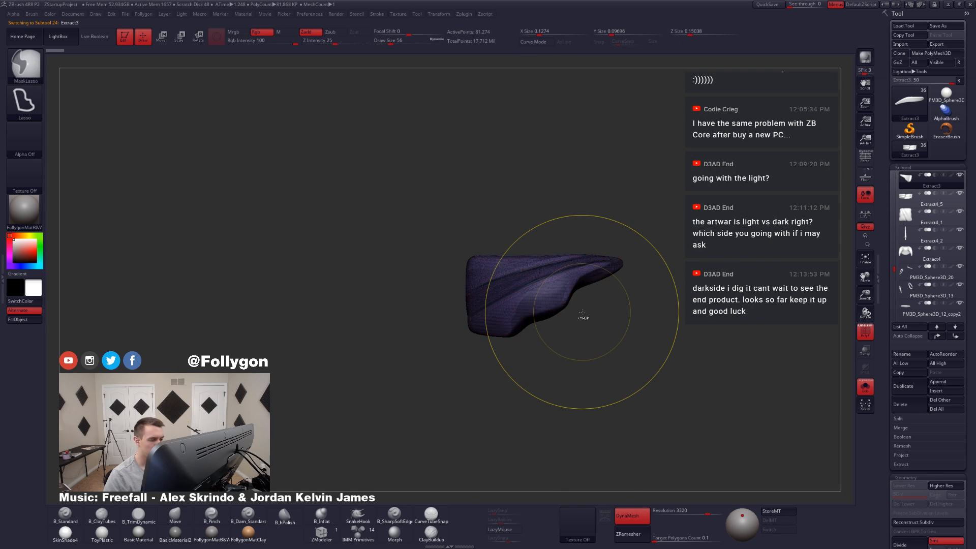
{"action": "key", "text": "b"}
{"action": "key", "text": "m"}
{"action": "key", "text": "v"}
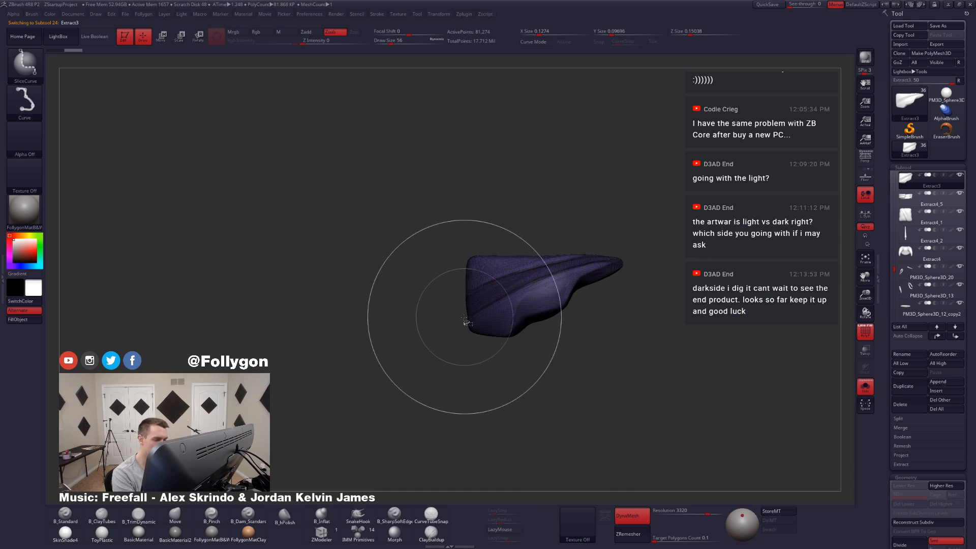
{"action": "mouse_move", "coordinate": [452, 324]}
{"action": "left_mouse_down", "text": "ctrl+shift"}
{"action": "mouse_move", "coordinate": [538, 277]}
{"action": "mouse_move", "coordinate": [647, 251]}
{"action": "left_mouse_up", "text": "ctrl+shift"}
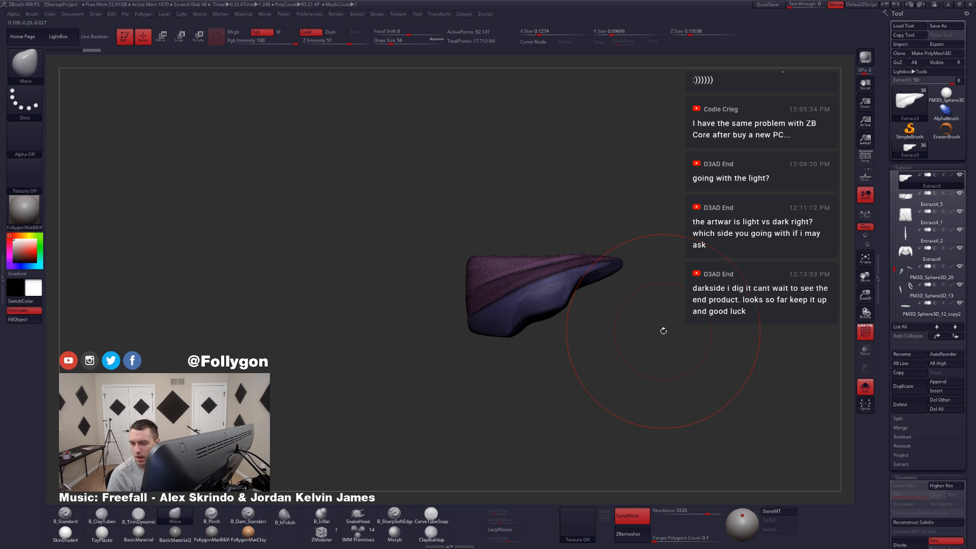
Step: Bring back the full model without wireframe and fit Extract3 around the knot with the Move brush at draw size 33
{"action": "mouse_move", "coordinate": [627, 288]}
{"action": "left_mouse_down", "text": "alt"}
{"action": "mouse_move", "coordinate": [613, 285]}
{"action": "mouse_move", "coordinate": [598, 251]}
{"action": "mouse_move", "coordinate": [630, 247]}
{"action": "left_mouse_up", "text": "alt"}
{"action": "key", "text": "space"}
{"action": "key", "text": "alt+s"}
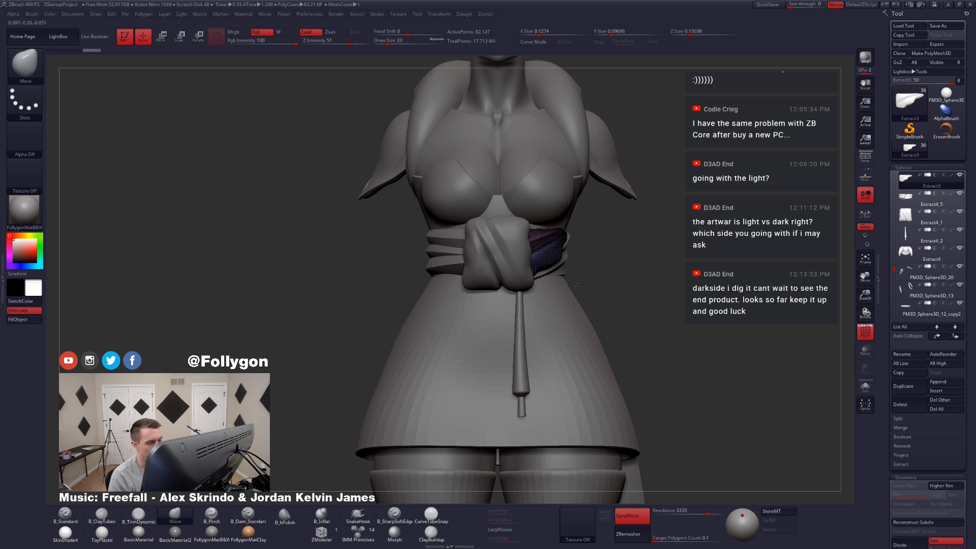
{"action": "key", "text": "shift+f"}
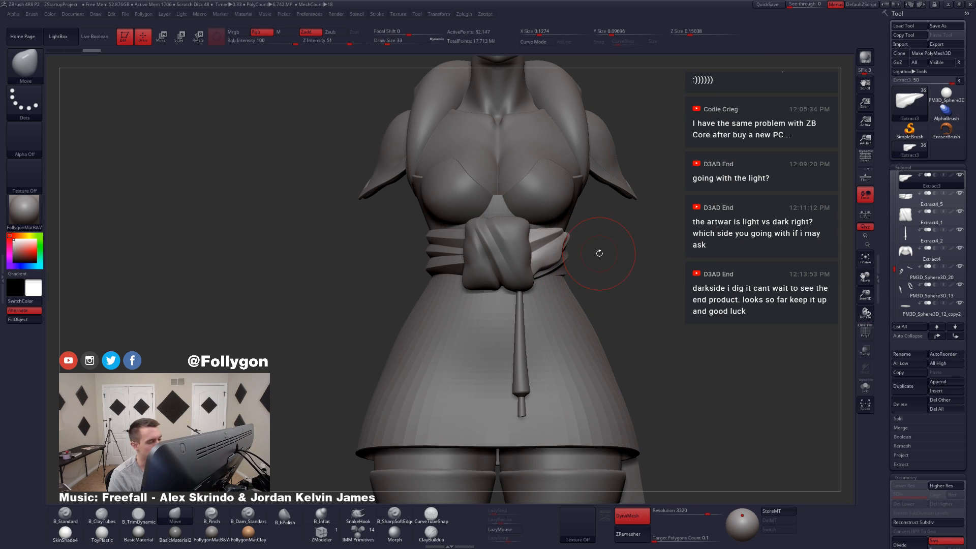
{"action": "key", "text": "alt+s"}
{"action": "key", "text": "f"}
{"action": "mouse_move", "coordinate": [547, 271]}
{"action": "right_mouse_down", "text": "alt"}
{"action": "mouse_move", "coordinate": [549, 293]}
{"action": "mouse_move", "coordinate": [529, 292]}
{"action": "mouse_move", "coordinate": [562, 275]}
{"action": "right_mouse_up", "text": "alt"}
{"action": "key", "text": "alt+s"}
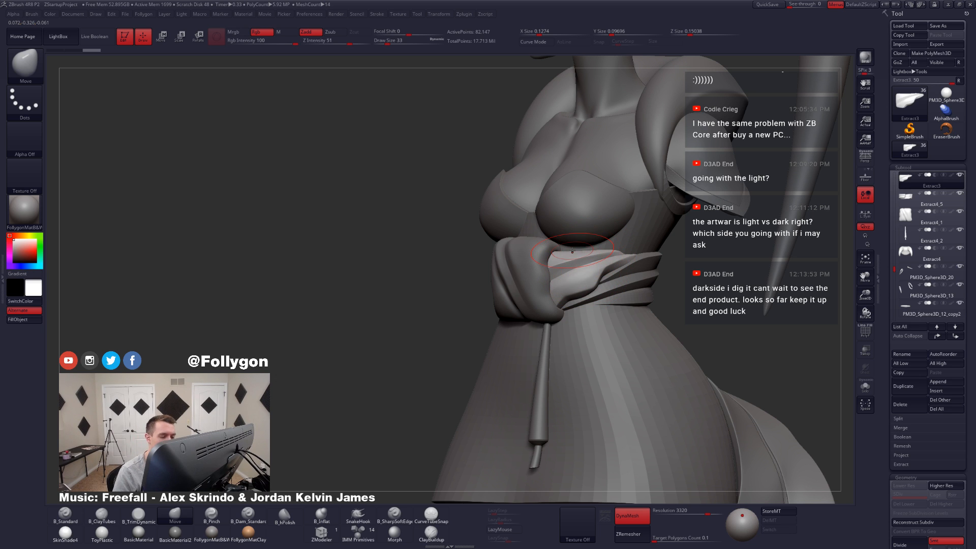
{"action": "right_click_drag", "start_coordinate": [662, 279], "coordinate": [612, 252], "text": "alt"}
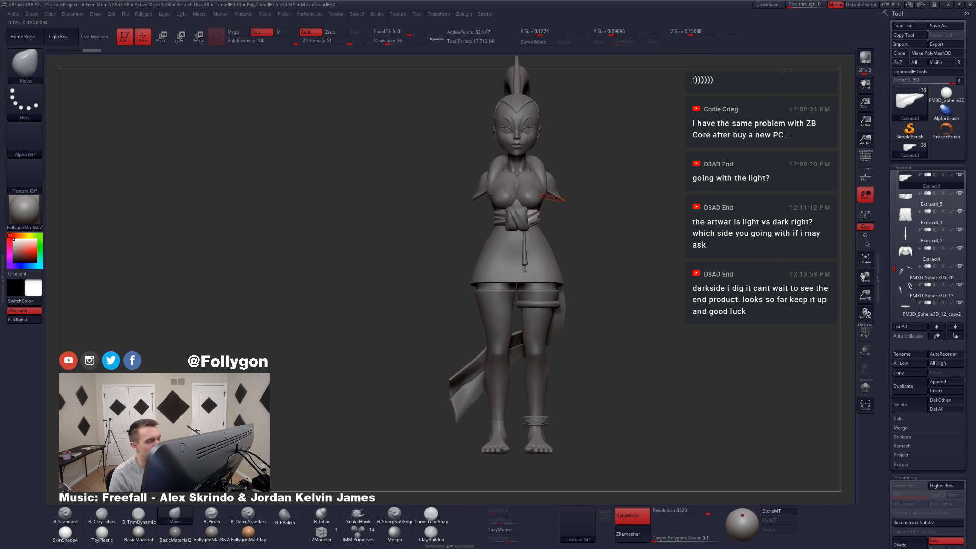
{"action": "right_click_drag", "start_coordinate": [543, 209], "coordinate": [589, 266]}
Step: Set the selection brush to SelectLasso and check the polygroups on Extract3 beside the knot
{"action": "key", "text": "ctrl+shift+f"}
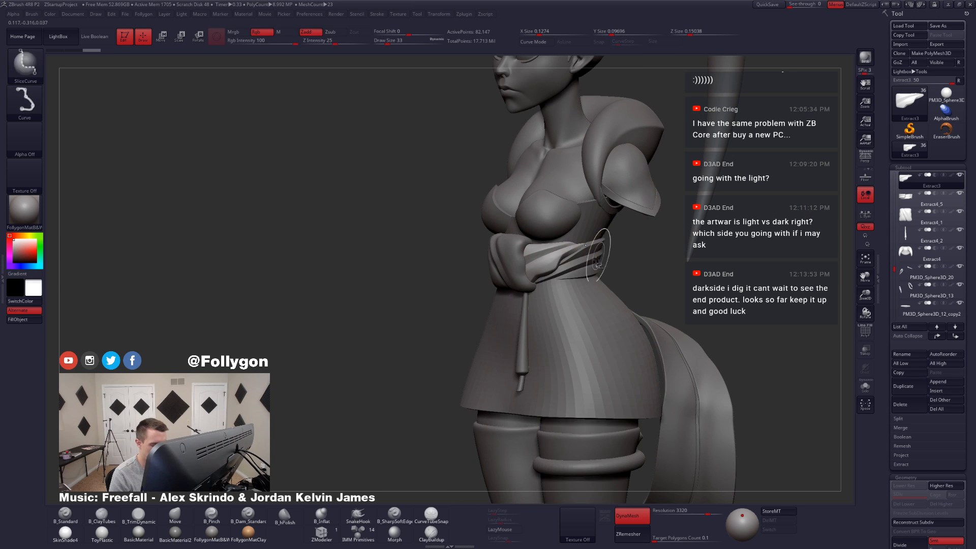
{"action": "key", "text": "ctrl+shift+f"}
{"action": "left_click", "coordinate": [577, 488]}
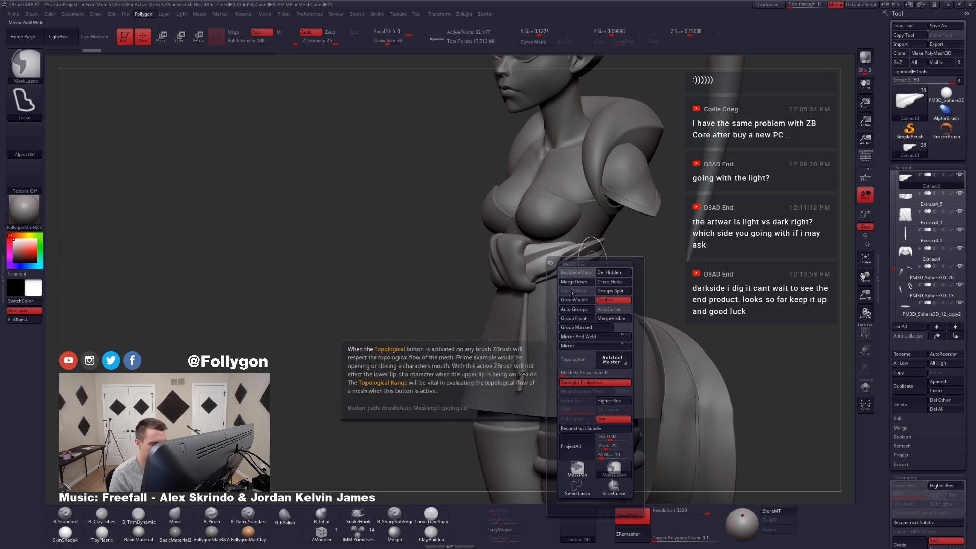
{"action": "right_click_drag", "start_coordinate": [521, 234], "coordinate": [532, 261], "text": "ctrl"}
{"action": "key", "text": "shift+f"}
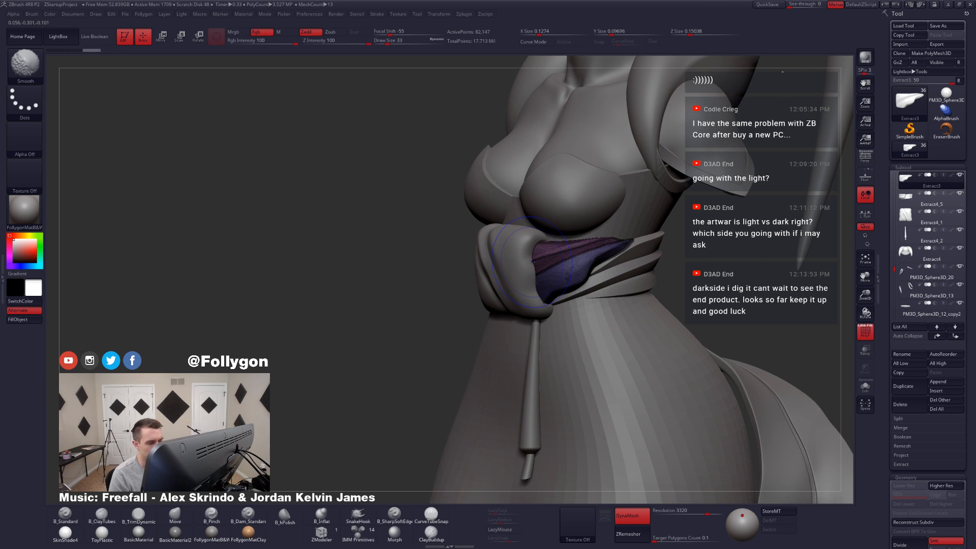
{"action": "key", "text": "shift+f"}
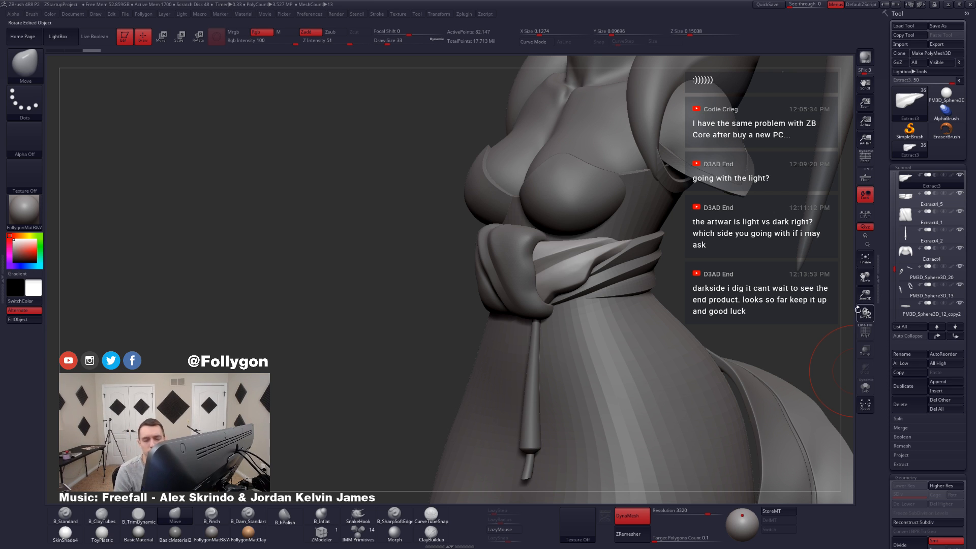
Step: ZRemesh Extract3 with KeepGroups enabled and a target polygon count of 1, and inspect the isolated wireframe
{"action": "left_click_drag", "start_coordinate": [878, 355], "coordinate": [877, 273]}
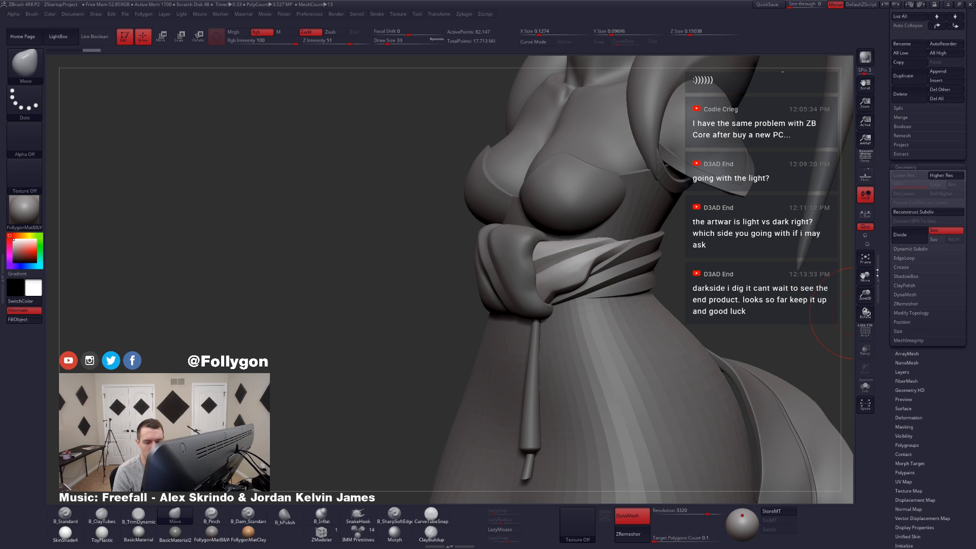
{"action": "left_click", "coordinate": [903, 303]}
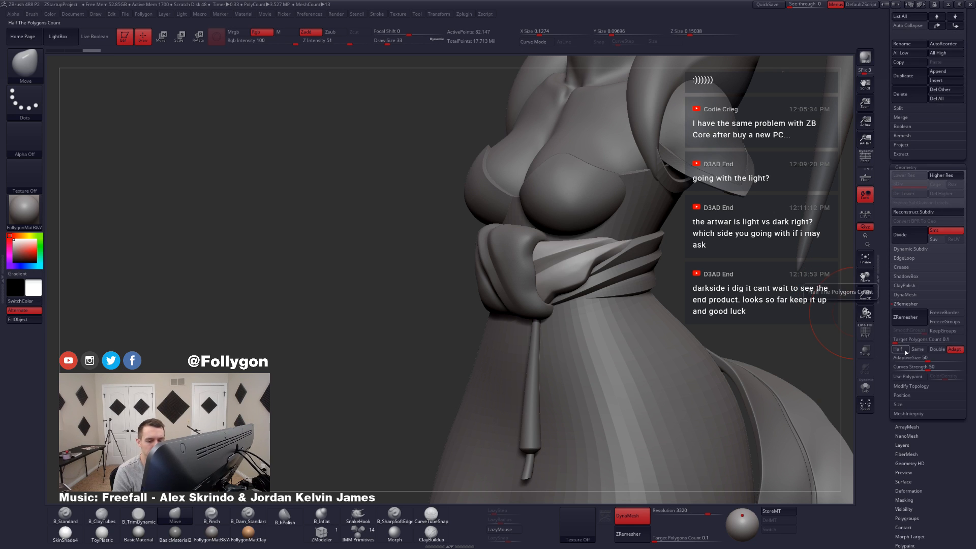
{"action": "left_click", "coordinate": [942, 332]}
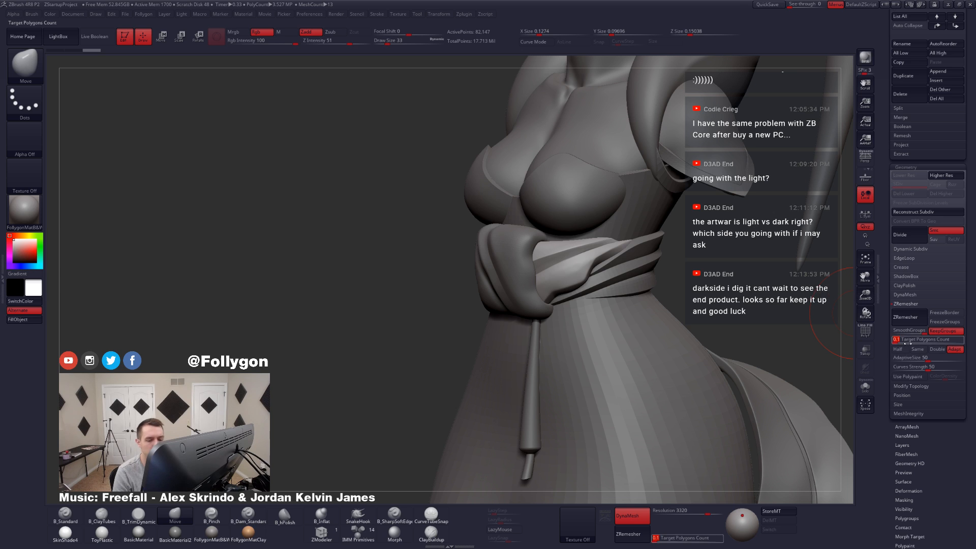
{"action": "left_click", "coordinate": [904, 340]}
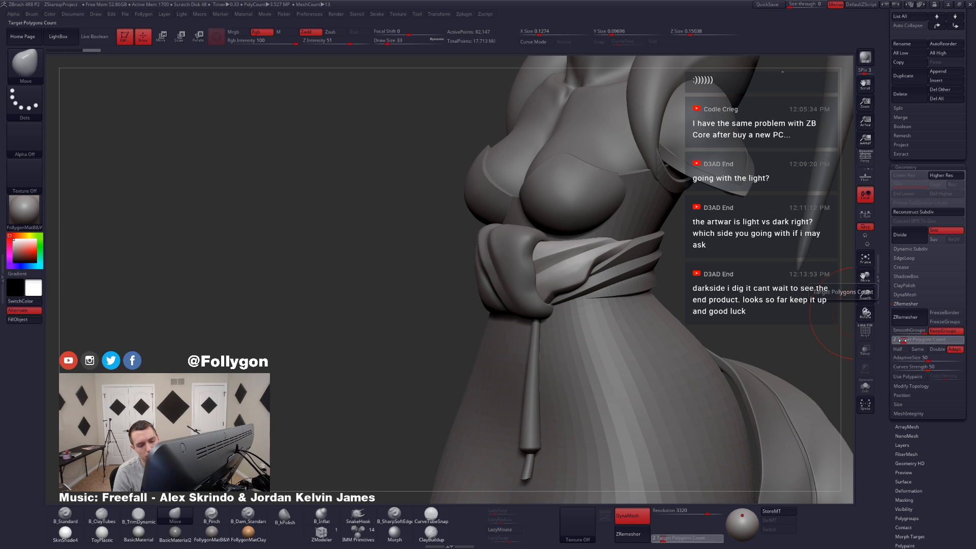
{"action": "type", "text": "1"}
{"action": "key", "text": "Return"}
{"action": "left_click", "coordinate": [910, 318]}
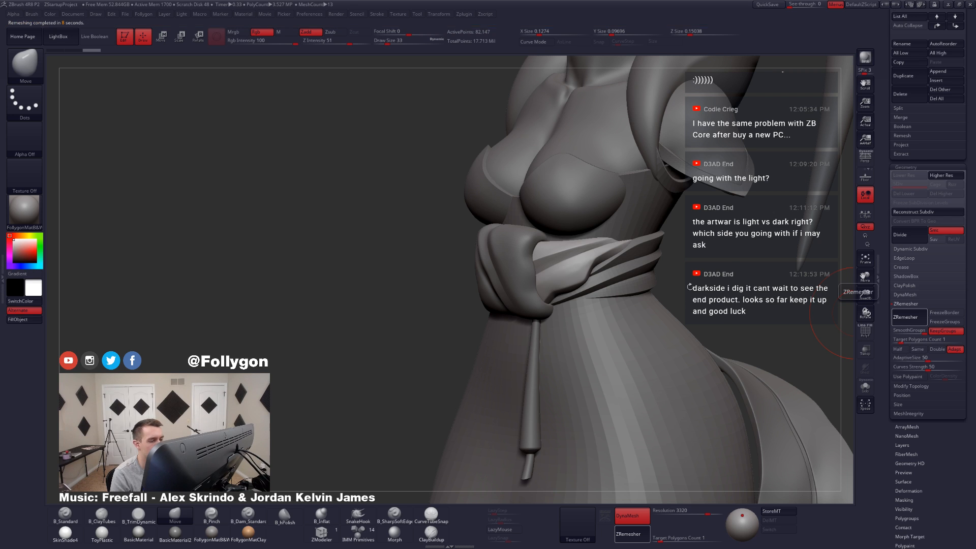
{"action": "key", "text": "shift+f"}
{"action": "key", "text": "shift+s"}
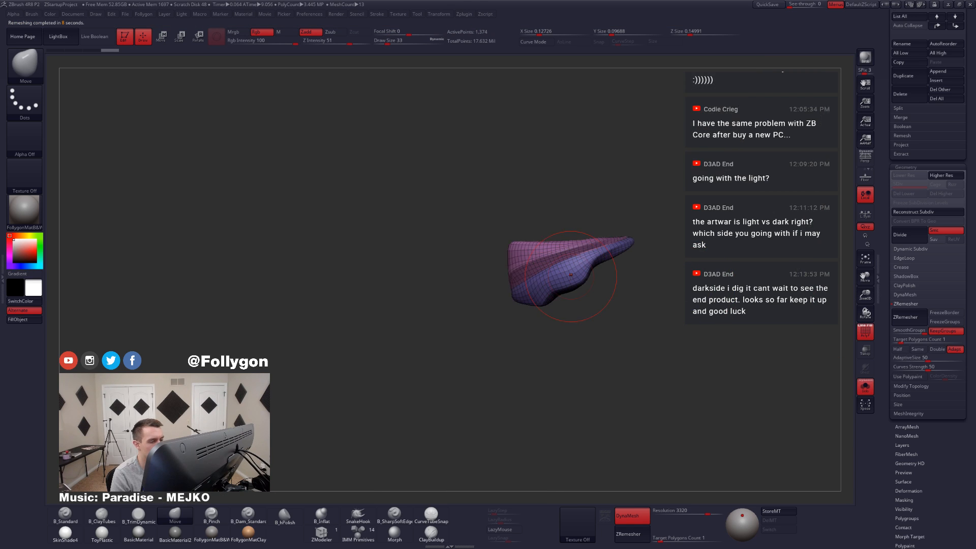
{"action": "mouse_move", "coordinate": [585, 284]}
{"action": "right_mouse_down"}
{"action": "mouse_move", "coordinate": [572, 279]}
{"action": "mouse_move", "coordinate": [676, 277]}
{"action": "mouse_move", "coordinate": [566, 267]}
{"action": "mouse_move", "coordinate": [585, 267]}
{"action": "right_mouse_up"}
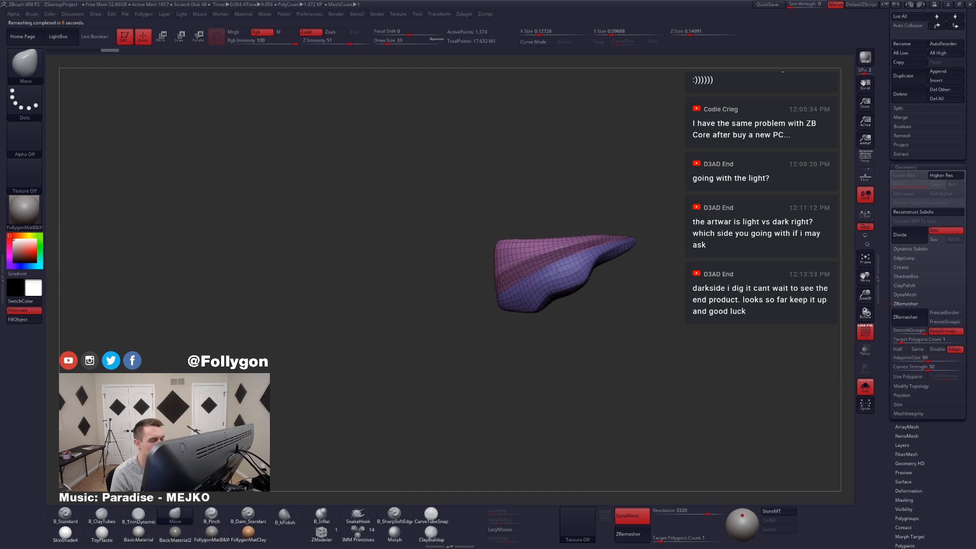
Step: Undo the remesh, ZRemesh Extract3 with a target polygon count of 0.42996 and show the full model again
{"action": "left_click_drag", "start_coordinate": [901, 339], "coordinate": [903, 339]}
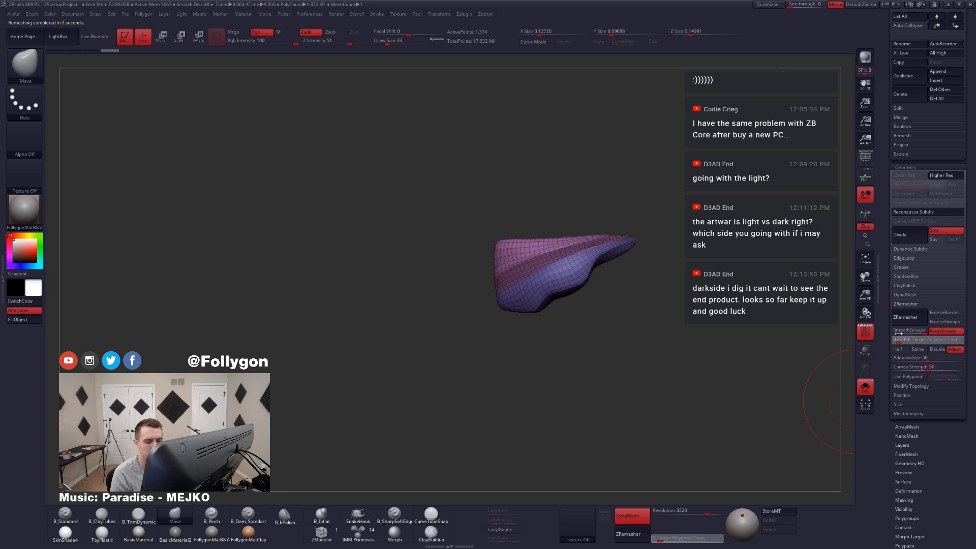
{"action": "key", "text": "ctrl+z"}
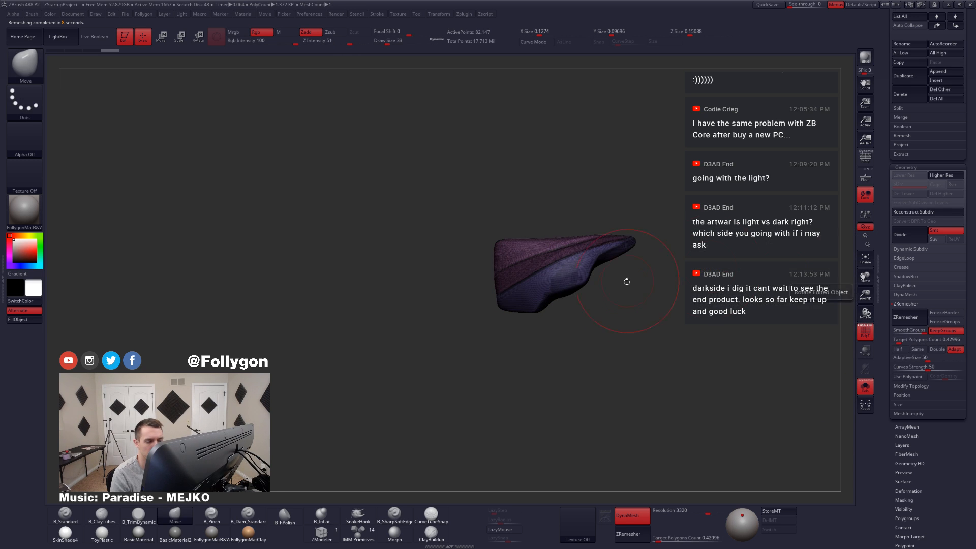
{"action": "key", "text": "ctrl+shift+z"}
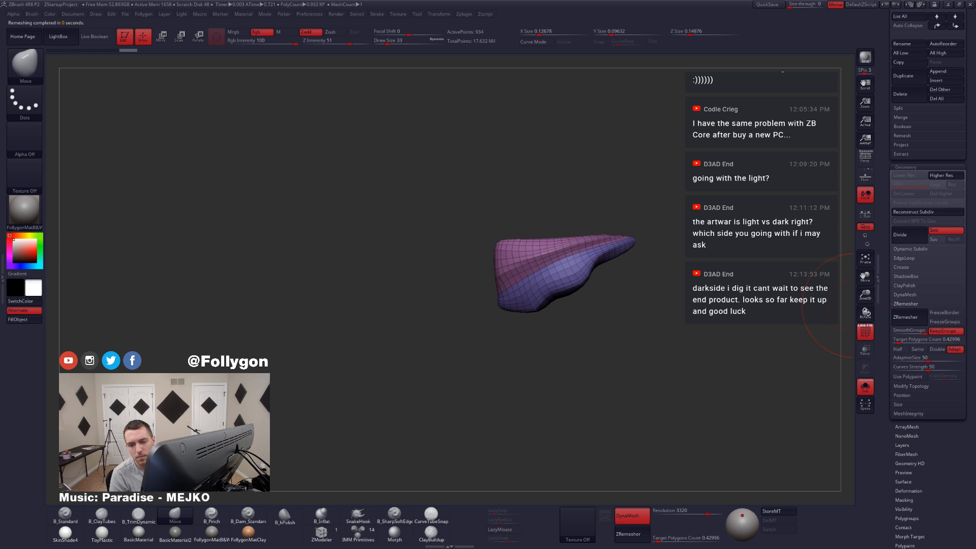
{"action": "key", "text": "alt+s"}
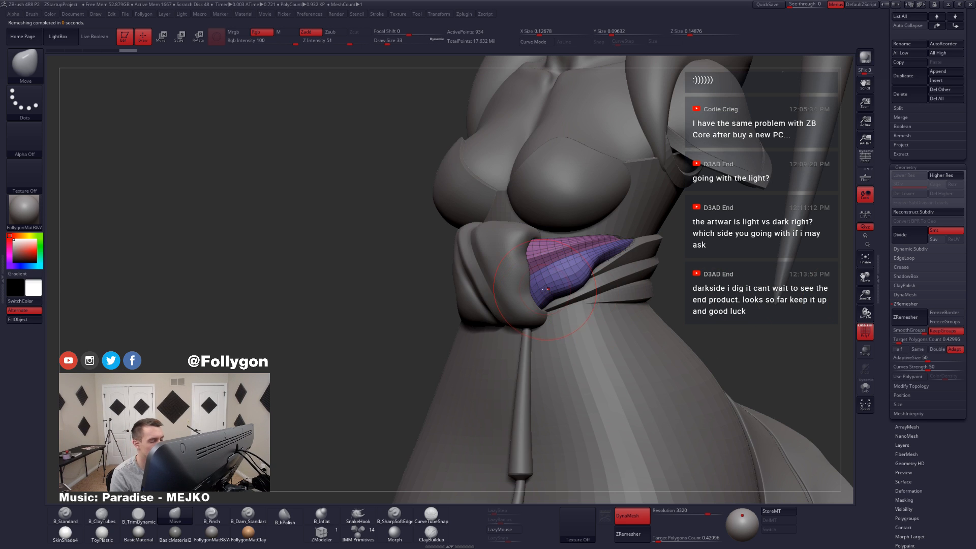
Step: Isolate Extract3 and crease the complete edge loop along the border between its two polygroups with the ZModeler brush
{"action": "mouse_move", "coordinate": [557, 272]}
{"action": "right_mouse_down"}
{"action": "mouse_move", "coordinate": [571, 290]}
{"action": "mouse_move", "coordinate": [574, 272]}
{"action": "mouse_move", "coordinate": [594, 272]}
{"action": "mouse_move", "coordinate": [509, 277]}
{"action": "mouse_move", "coordinate": [515, 298]}
{"action": "right_mouse_up"}
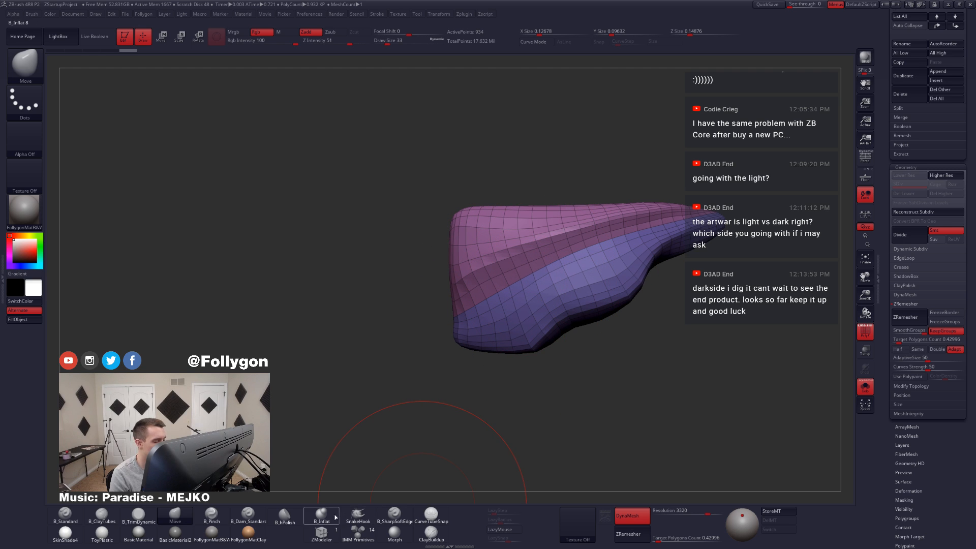
{"action": "left_click", "coordinate": [326, 533]}
{"action": "key", "text": "space"}
{"action": "left_click", "coordinate": [312, 328]}
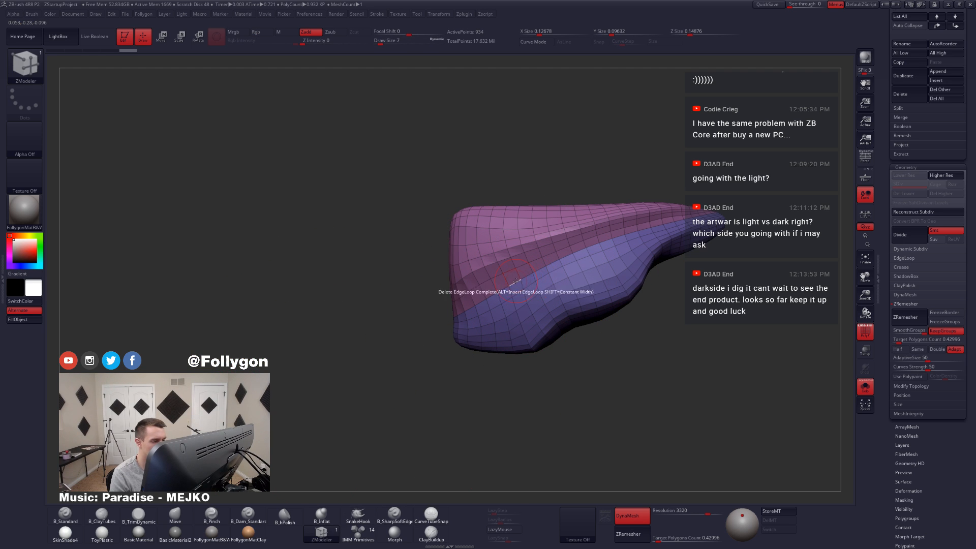
{"action": "key", "text": "space"}
{"action": "left_click", "coordinate": [451, 335]}
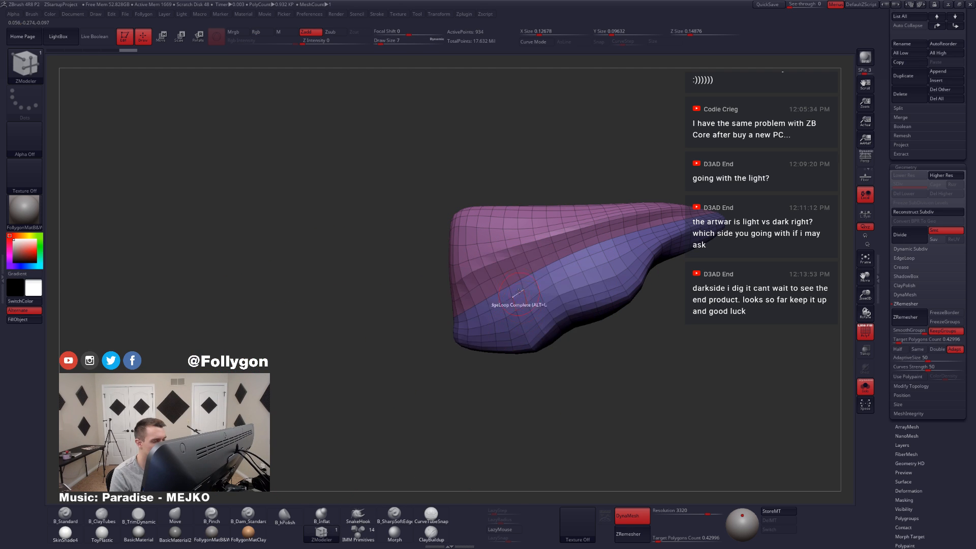
{"action": "left_click", "coordinate": [525, 283]}
Step: Preview Extract3 with subdivision smoothing and without wireframe, checking the creased fold before returning to the unsmoothed wireframe
{"action": "key", "text": "d"}
{"action": "right_click_drag", "start_coordinate": [580, 308], "coordinate": [605, 346], "text": "ctrl"}
{"action": "key", "text": "shift+f"}
{"action": "key", "text": "shift+s"}
{"action": "key", "text": "shift+s"}
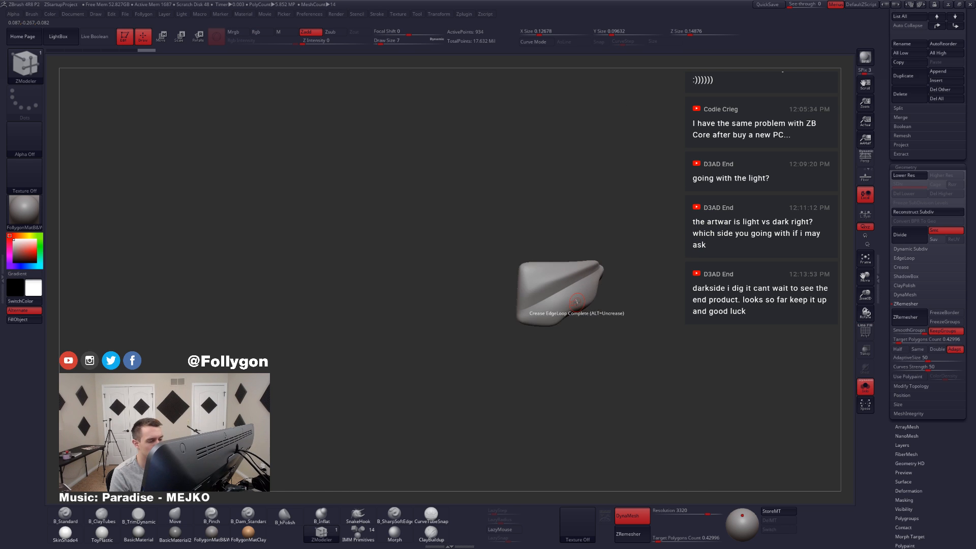
{"action": "key", "text": "f"}
{"action": "key", "text": "shift+f"}
{"action": "right_click_drag", "start_coordinate": [546, 275], "coordinate": [550, 316]}
{"action": "key", "text": "shift+d"}
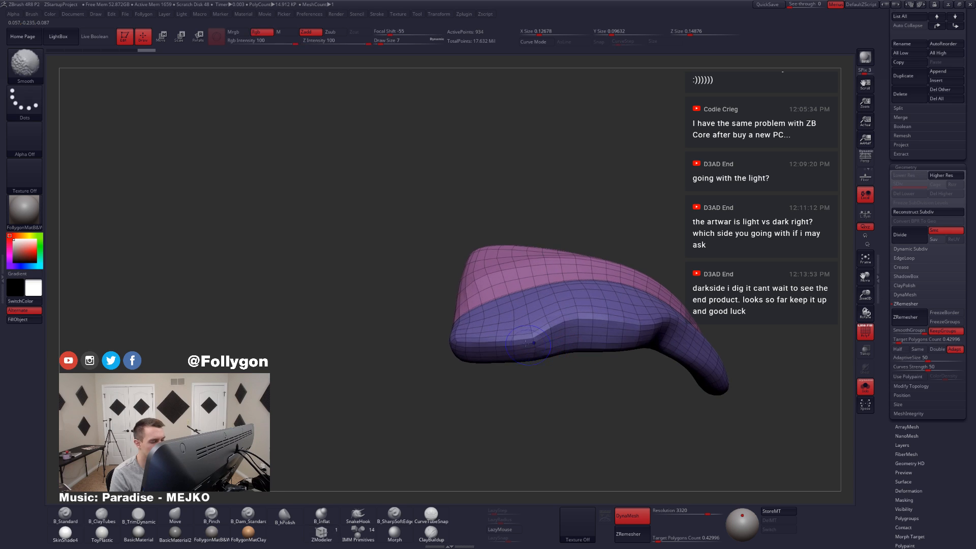
Step: Set the ZModeler edge action to Delete, try removing edges along Extract3's lower side and undo the removals
{"action": "key", "text": "space"}
{"action": "left_click", "coordinate": [470, 384]}
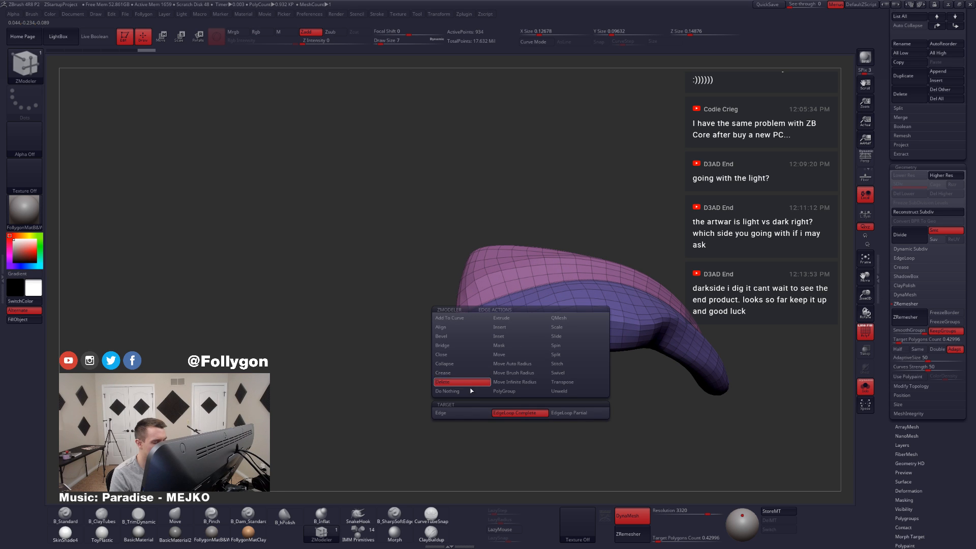
{"action": "left_click", "coordinate": [458, 413]}
{"action": "left_click", "coordinate": [522, 343]}
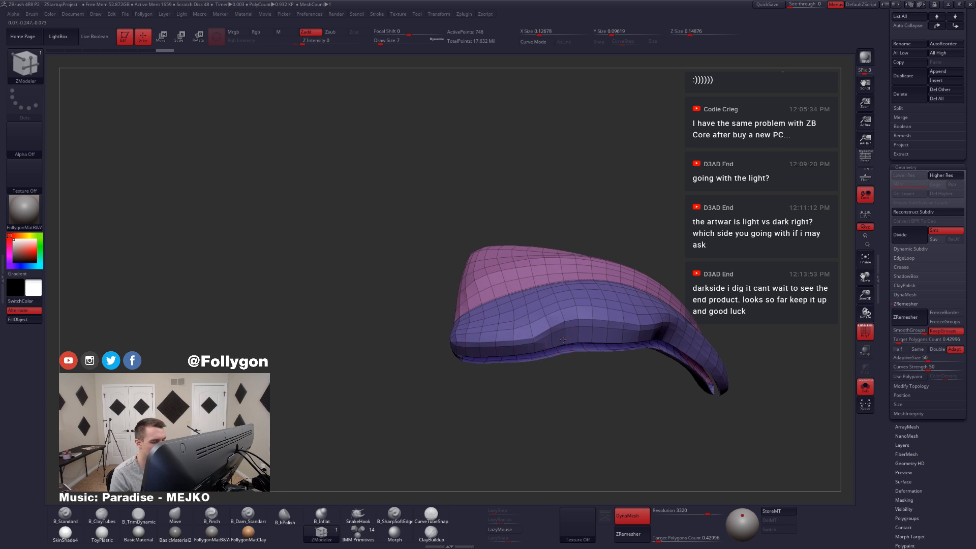
{"action": "right_click_drag", "start_coordinate": [564, 340], "coordinate": [523, 319]}
{"action": "key", "text": "ctrl+z"}
{"action": "key", "text": "ctrl+z"}
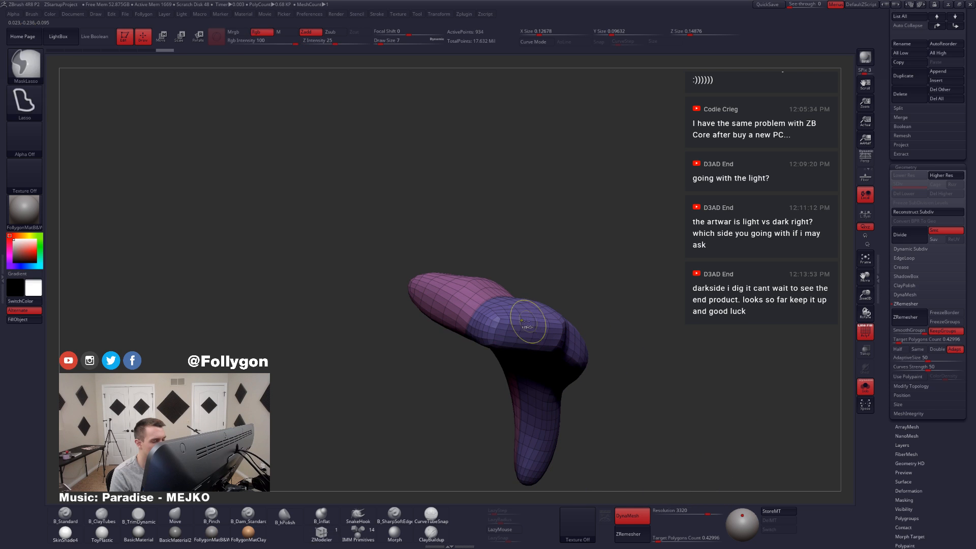
{"action": "left_click", "coordinate": [513, 331]}
{"action": "key", "text": "ctrl+z"}
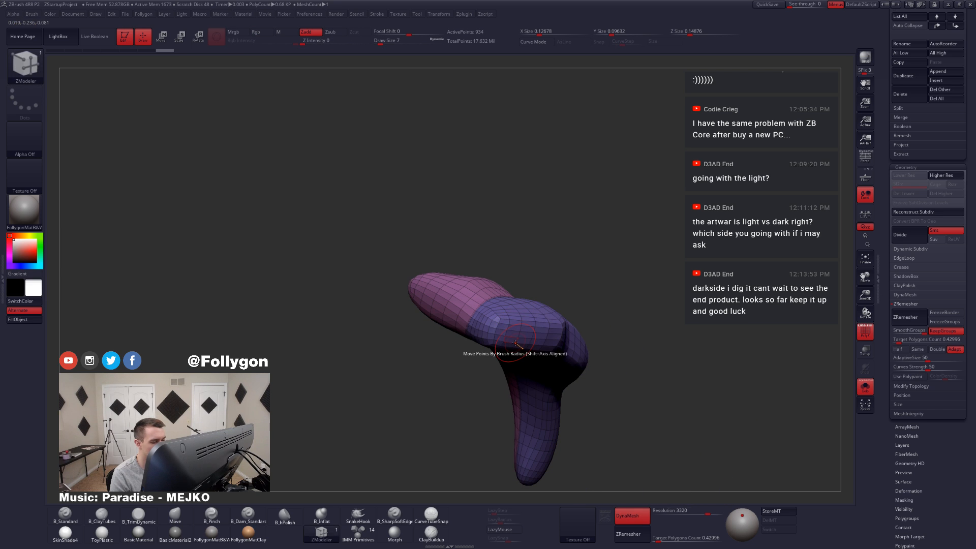
Step: Delete several complete edge loops on Extract3's pink and blue polygroups with ZModeler, undoing the last removal
{"action": "right_click_drag", "start_coordinate": [511, 340], "coordinate": [562, 307]}
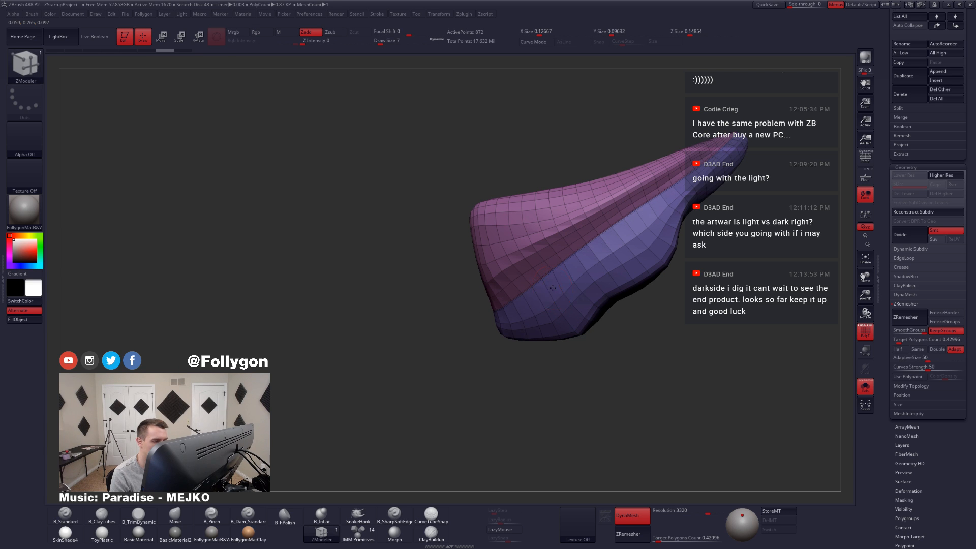
{"action": "mouse_move", "coordinate": [552, 287]}
{"action": "right_mouse_down"}
{"action": "mouse_move", "coordinate": [579, 287]}
{"action": "mouse_move", "coordinate": [534, 273]}
{"action": "mouse_move", "coordinate": [605, 277]}
{"action": "mouse_move", "coordinate": [534, 265]}
{"action": "mouse_move", "coordinate": [540, 287]}
{"action": "right_mouse_up"}
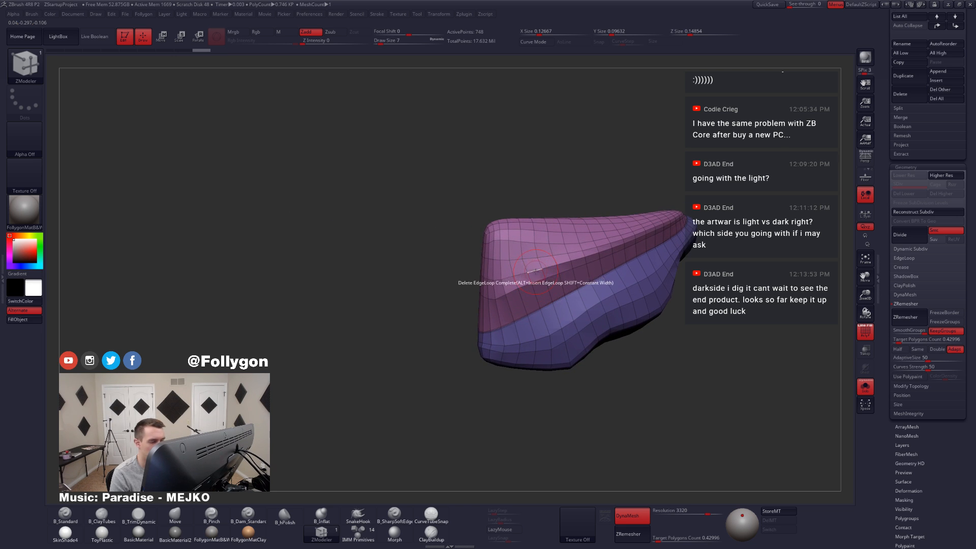
{"action": "mouse_move", "coordinate": [538, 280]}
{"action": "right_mouse_down"}
{"action": "mouse_move", "coordinate": [575, 277]}
{"action": "mouse_move", "coordinate": [534, 262]}
{"action": "mouse_move", "coordinate": [554, 326]}
{"action": "mouse_move", "coordinate": [656, 347]}
{"action": "right_mouse_up"}
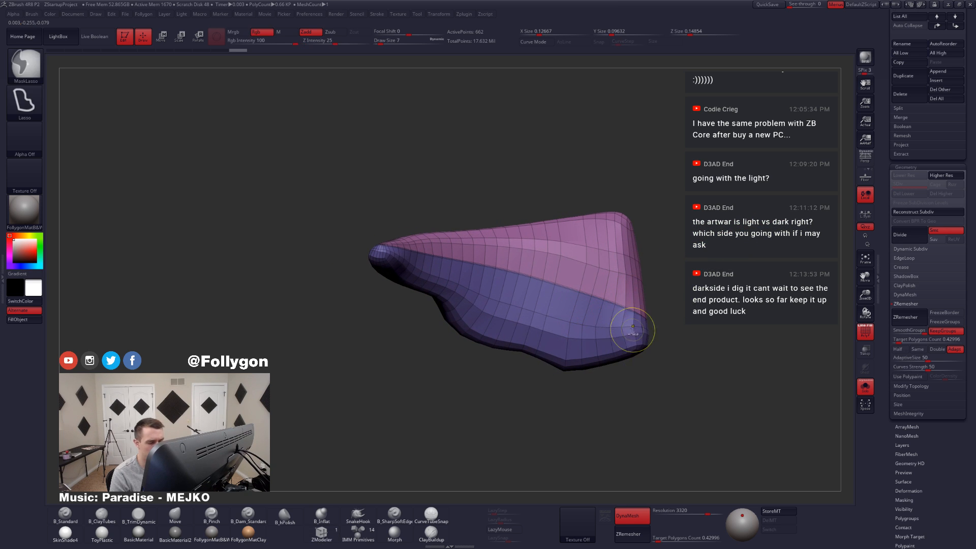
{"action": "key", "text": "ctrl+z"}
{"action": "mouse_move", "coordinate": [600, 333]}
{"action": "right_mouse_down"}
{"action": "mouse_move", "coordinate": [516, 330]}
{"action": "mouse_move", "coordinate": [575, 333]}
{"action": "mouse_move", "coordinate": [562, 307]}
{"action": "mouse_move", "coordinate": [539, 303]}
{"action": "mouse_move", "coordinate": [650, 353]}
{"action": "right_mouse_up"}
Step: Inspect the reduced Extract3 with subdivision smoothing and without wireframe, and restore the unsmoothed wireframe
{"action": "key", "text": "shift+f"}
{"action": "key", "text": "shift+s"}
{"action": "key", "text": "d"}
{"action": "key", "text": "shift+s"}
{"action": "key", "text": "shift+f"}
{"action": "right_click_drag", "start_coordinate": [455, 224], "coordinate": [300, 276], "text": "alt"}
{"action": "key", "text": "shift+d"}
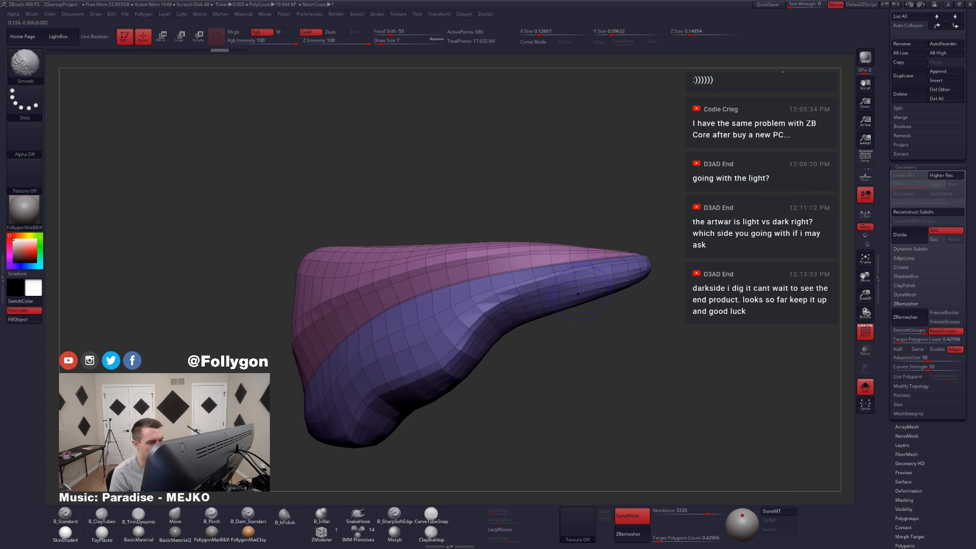
Step: Try thinning Extract3's topology further around its wide end, preview it smoothed and undo the changes
{"action": "right_click_drag", "start_coordinate": [578, 293], "coordinate": [506, 268]}
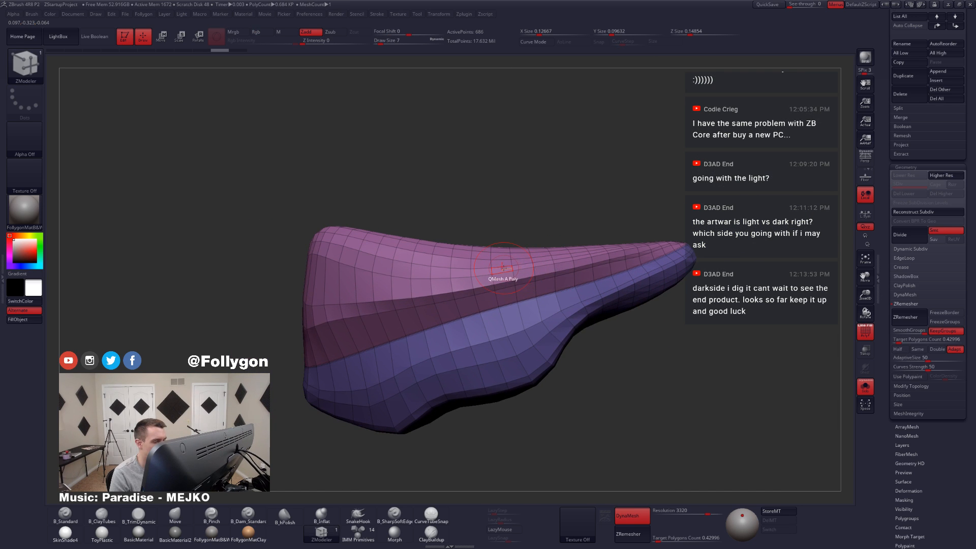
{"action": "left_click", "coordinate": [503, 267]}
{"action": "right_click_drag", "start_coordinate": [392, 269], "coordinate": [549, 330]}
{"action": "right_click_drag", "start_coordinate": [394, 321], "coordinate": [560, 334]}
{"action": "key", "text": "ctrl+d"}
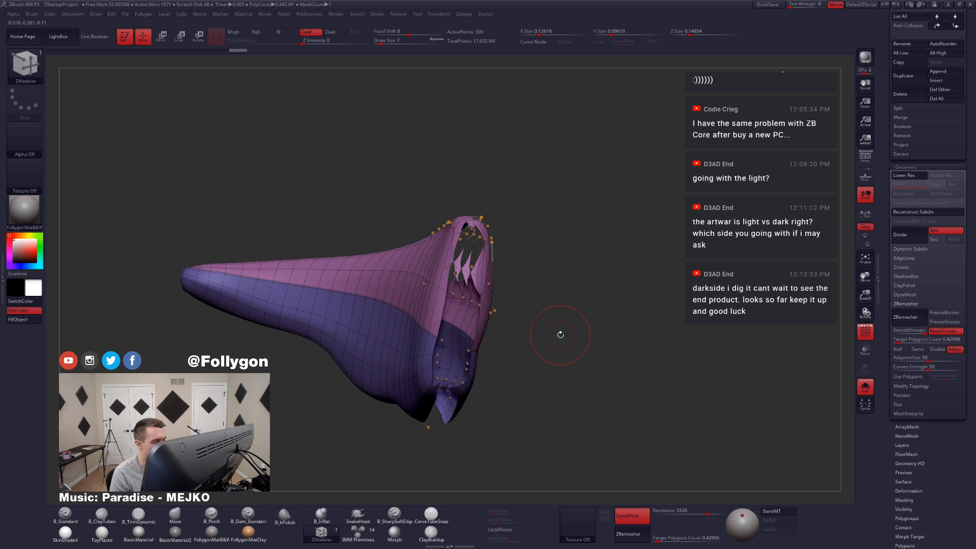
{"action": "key", "text": "ctrl+z"}
{"action": "key", "text": "ctrl+z"}
{"action": "key", "text": "ctrl+z"}
{"action": "key", "text": "ctrl+z"}
{"action": "key", "text": "ctrl+z"}
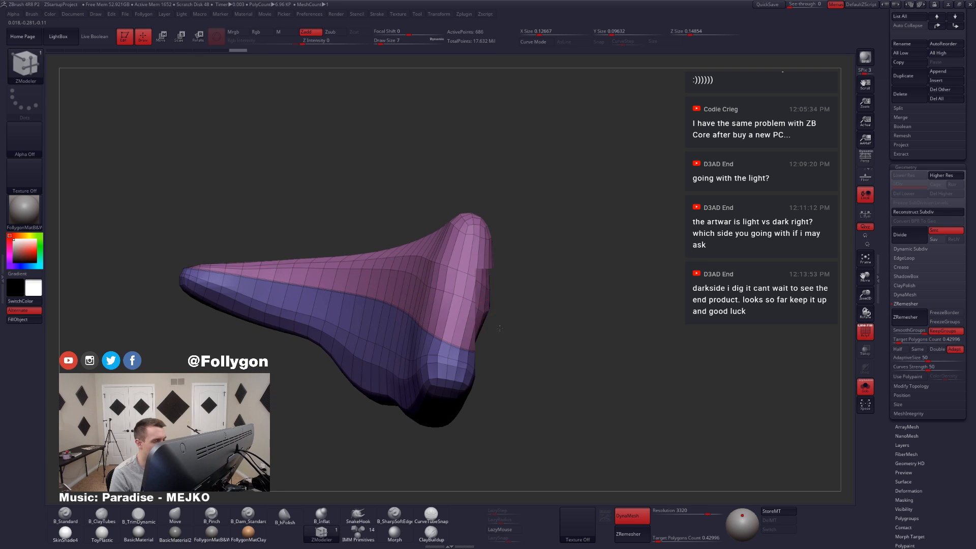
Step: ZRemesh Extract3 with a target polygon count of 0.1 and show the full model again
{"action": "right_click_drag", "start_coordinate": [476, 335], "coordinate": [499, 269]}
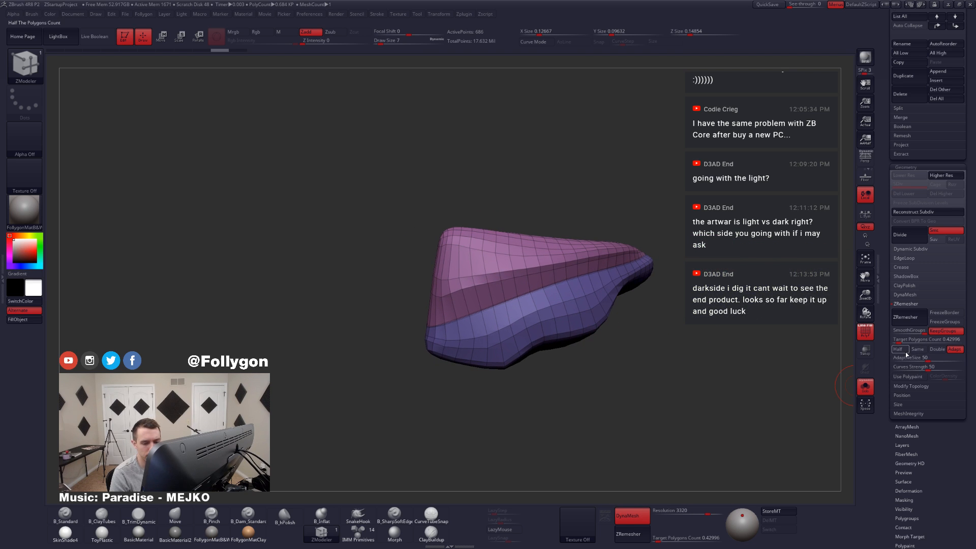
{"action": "left_click_drag", "start_coordinate": [899, 342], "coordinate": [888, 343]}
{"action": "left_click", "coordinate": [906, 316]}
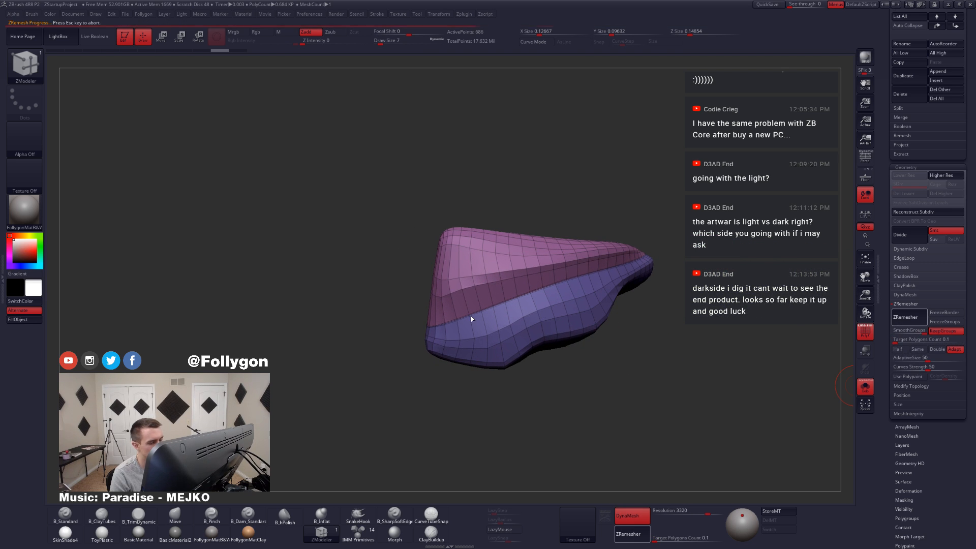
{"action": "mouse_move", "coordinate": [505, 351]}
{"action": "right_mouse_down"}
{"action": "mouse_move", "coordinate": [577, 324]}
{"action": "mouse_move", "coordinate": [386, 307]}
{"action": "right_mouse_up"}
{"action": "key", "text": "alt+s"}
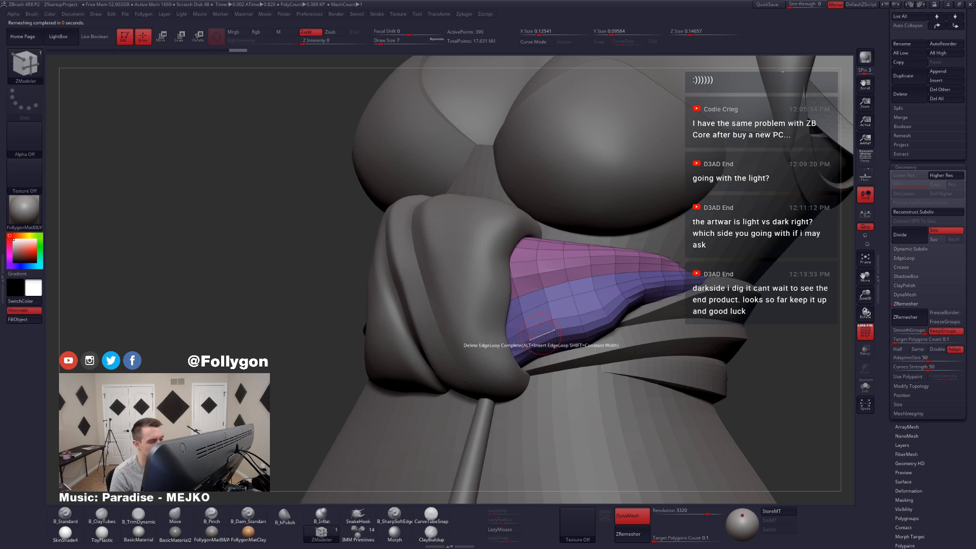
Step: Preview the remeshed Extract3 smoothed beside the knot without wireframe, and isolate it again in wireframe
{"action": "key", "text": "shift+f"}
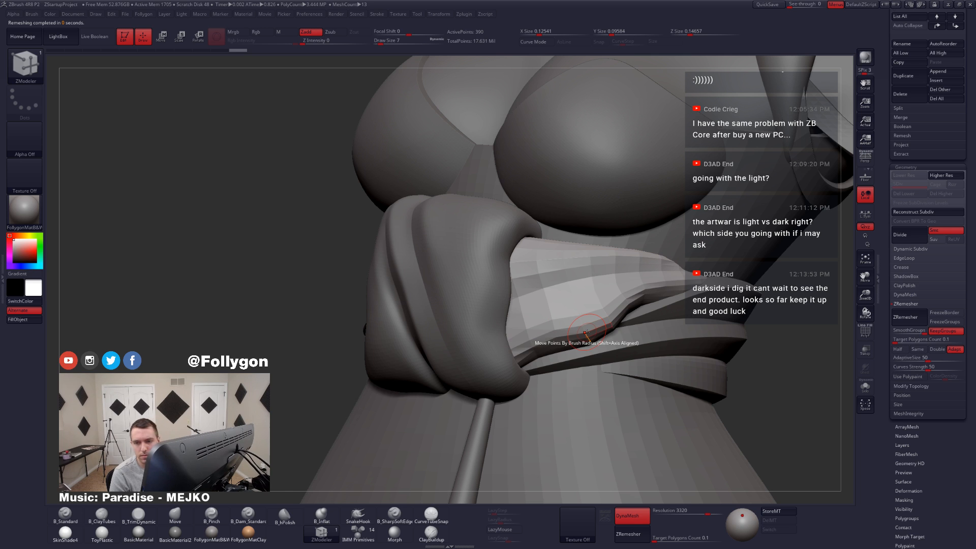
{"action": "mouse_move", "coordinate": [584, 331]}
{"action": "right_mouse_down"}
{"action": "mouse_move", "coordinate": [561, 312]}
{"action": "mouse_move", "coordinate": [624, 328]}
{"action": "mouse_move", "coordinate": [609, 319]}
{"action": "right_mouse_up"}
{"action": "key", "text": "d"}
{"action": "key", "text": "shift+d"}
{"action": "key", "text": "shift+f"}
{"action": "key", "text": "alt+s"}
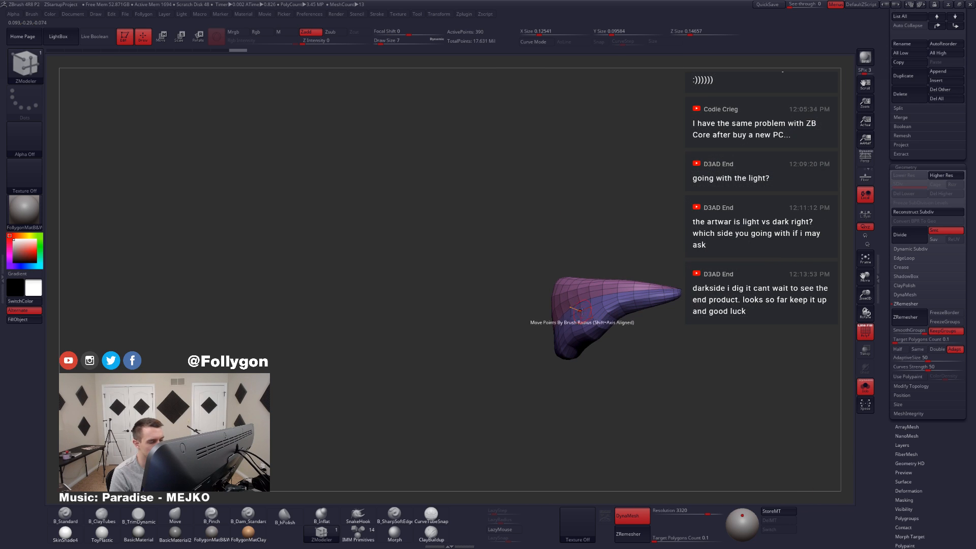
Step: Set the ZModeler edge action to Crease, isolate the pink polygroup and crease its border, with all of Extract3 shown again
{"action": "key", "text": "space"}
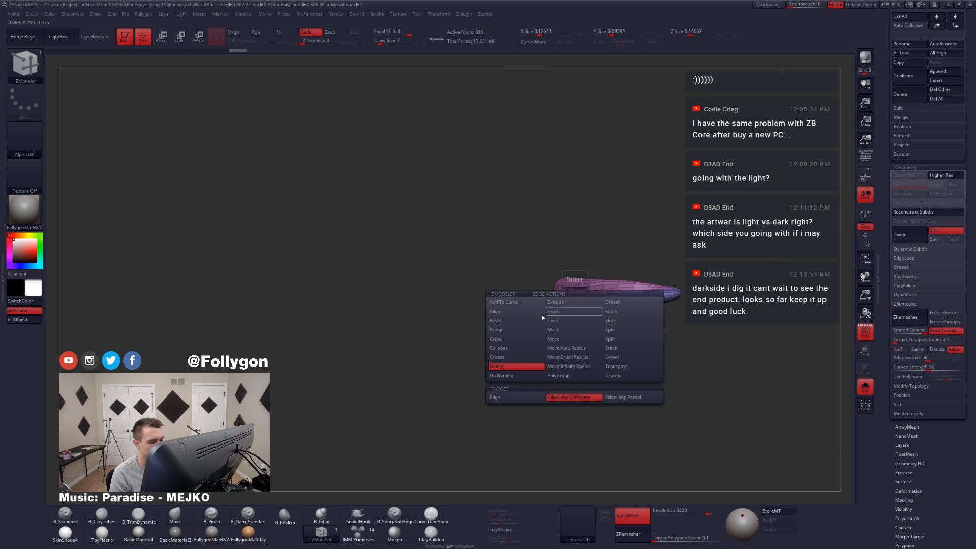
{"action": "left_click", "coordinate": [525, 356]}
{"action": "right_click_drag", "start_coordinate": [599, 308], "coordinate": [574, 300]}
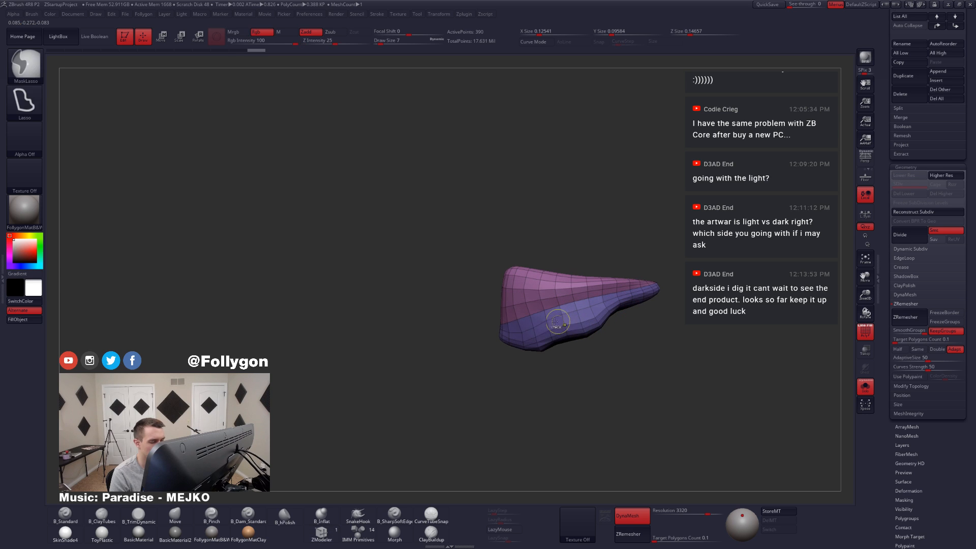
{"action": "left_click", "coordinate": [542, 300], "text": "ctrl+shift"}
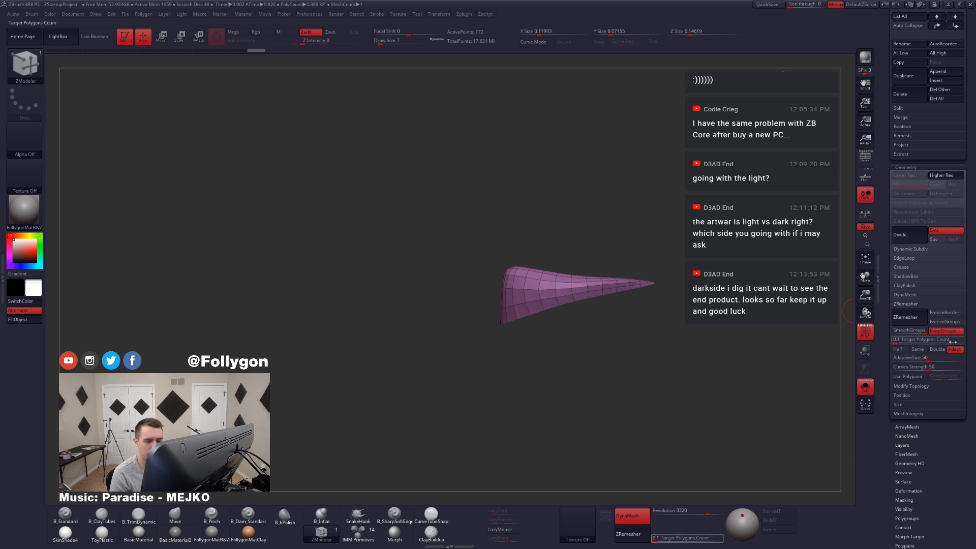
{"action": "left_click", "coordinate": [896, 269]}
{"action": "left_click", "coordinate": [900, 276]}
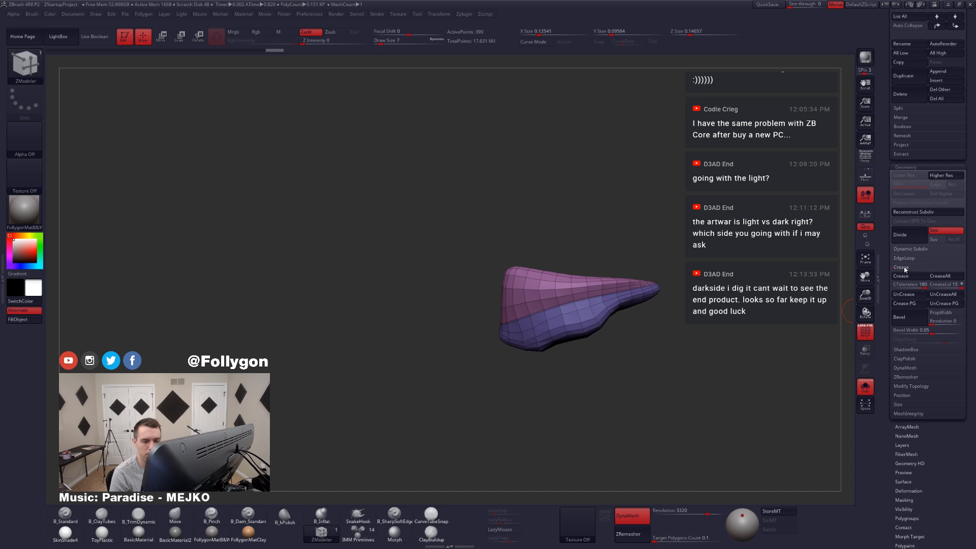
{"action": "left_click", "coordinate": [906, 268]}
Step: Show the full model without wireframe and preview the creased Extract3 with subdivision smoothing from the side
{"action": "key", "text": "shift+f"}
{"action": "key", "text": "alt+s"}
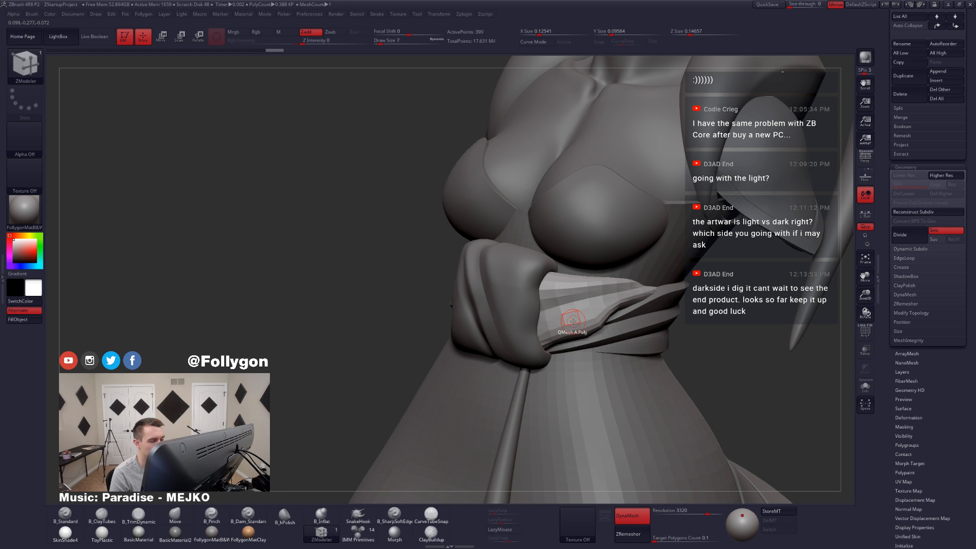
{"action": "key", "text": "d"}
{"action": "left_click_drag", "start_coordinate": [747, 325], "coordinate": [666, 320]}
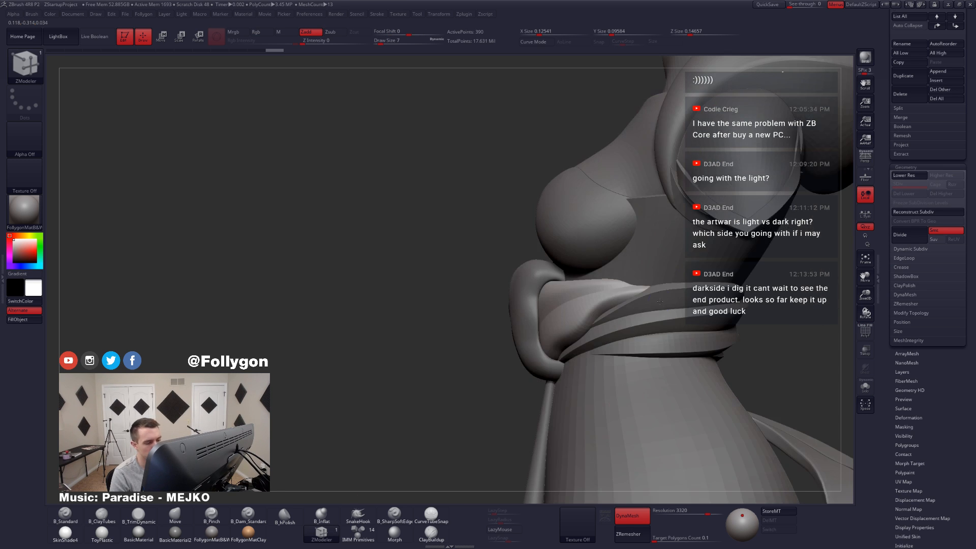
Step: Adjust Extract3 against the waist bands using the Move brush at draw size 23, and reduce the draw size to 18
{"action": "key", "text": "b"}
{"action": "key", "text": "m"}
{"action": "key", "text": "v"}
{"action": "key", "text": "space"}
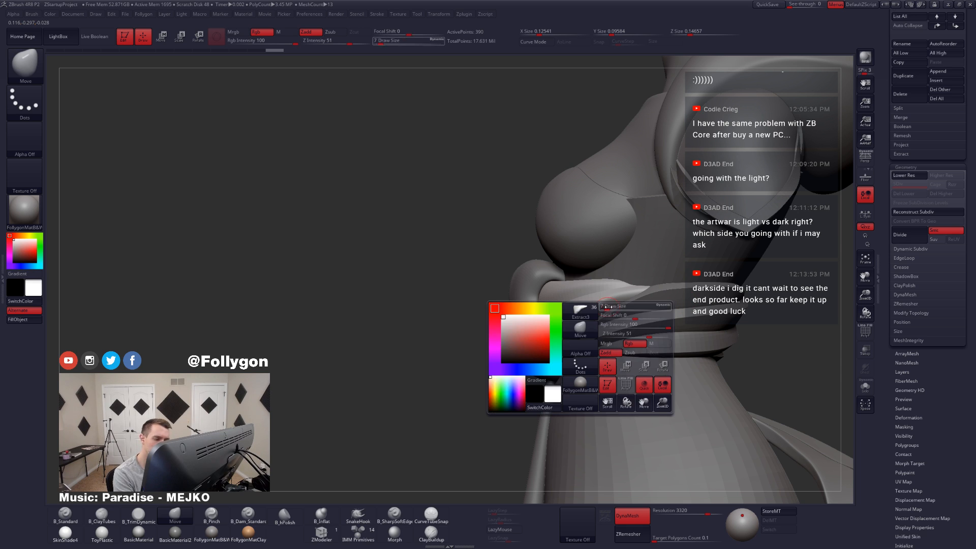
{"action": "left_click_drag", "start_coordinate": [606, 306], "coordinate": [612, 306]}
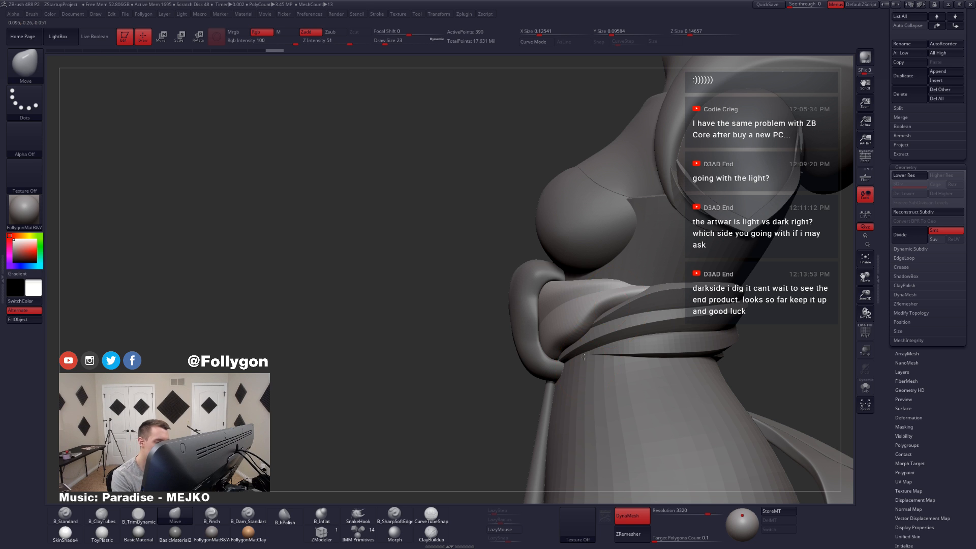
{"action": "right_click_drag", "start_coordinate": [584, 357], "coordinate": [583, 310], "text": "ctrl"}
{"action": "right_click_drag", "start_coordinate": [504, 340], "coordinate": [597, 343]}
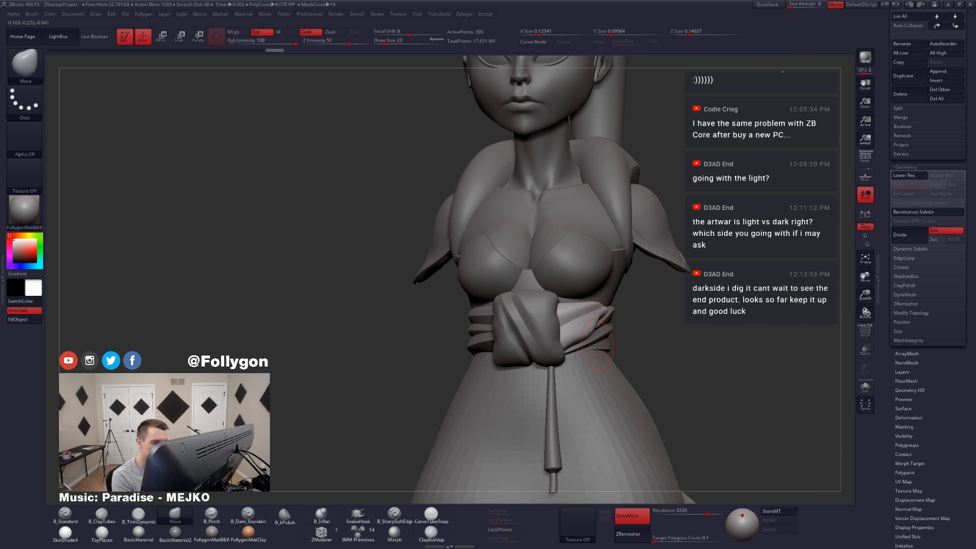
{"action": "key", "text": "space"}
{"action": "left_click_drag", "start_coordinate": [599, 346], "coordinate": [576, 342]}
{"action": "key", "text": "space"}
Step: Isolate the unsmoothed Extract3 in wireframe and delete edge loops across its lower blue polygroup with ZModeler
{"action": "key", "text": "shift+f"}
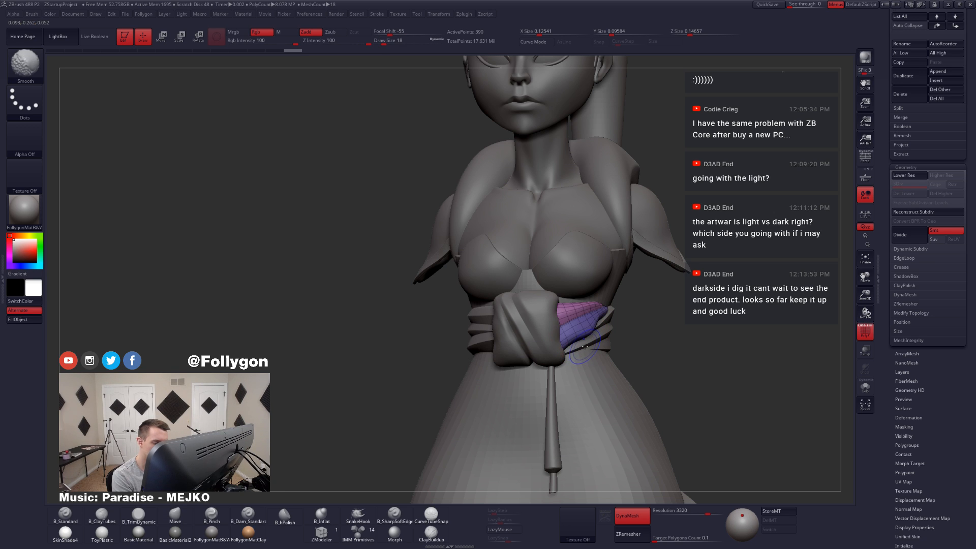
{"action": "key", "text": "shift+d"}
{"action": "key", "text": "alt+s"}
{"action": "right_click_drag", "start_coordinate": [583, 344], "coordinate": [583, 363], "text": "ctrl"}
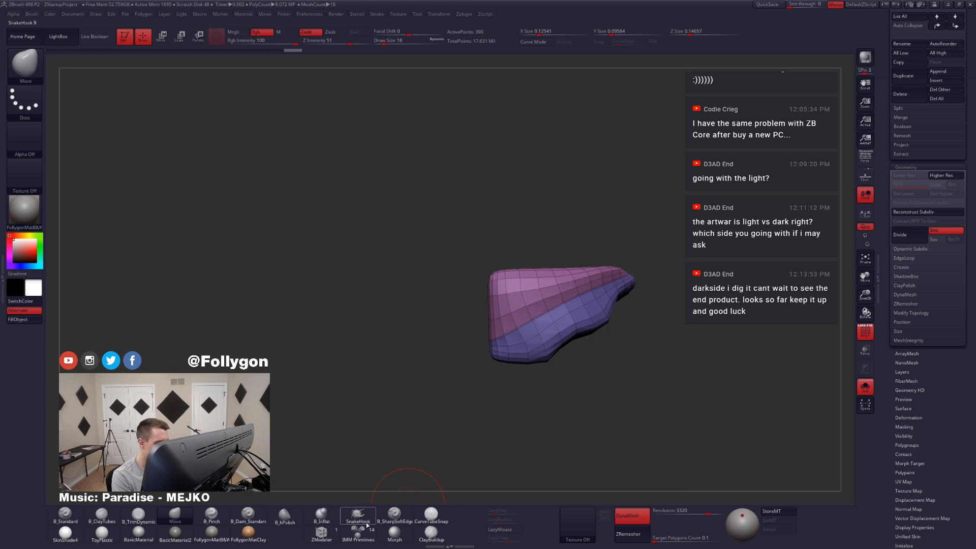
{"action": "left_click", "coordinate": [338, 531]}
{"action": "key", "text": "space"}
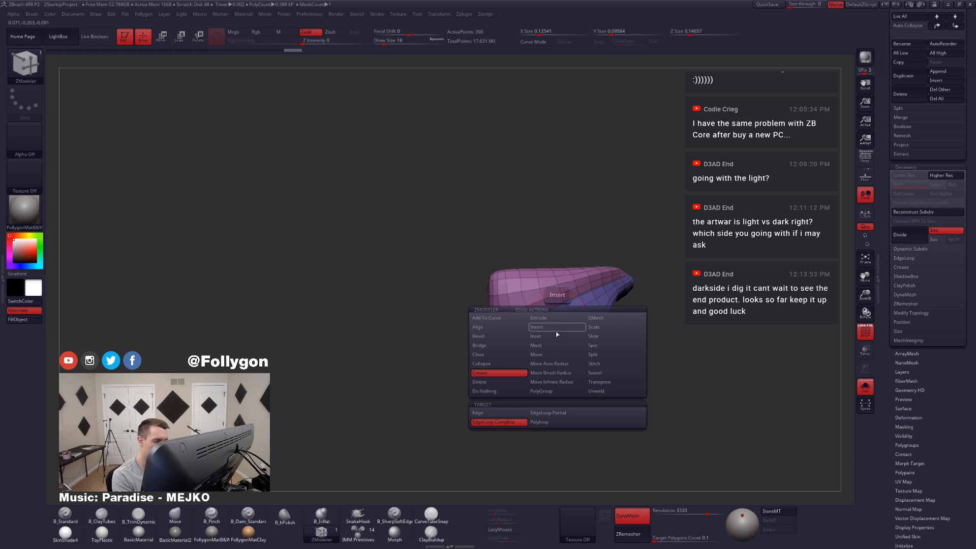
{"action": "left_click", "coordinate": [498, 382]}
{"action": "right_click_drag", "start_coordinate": [567, 334], "coordinate": [558, 334]}
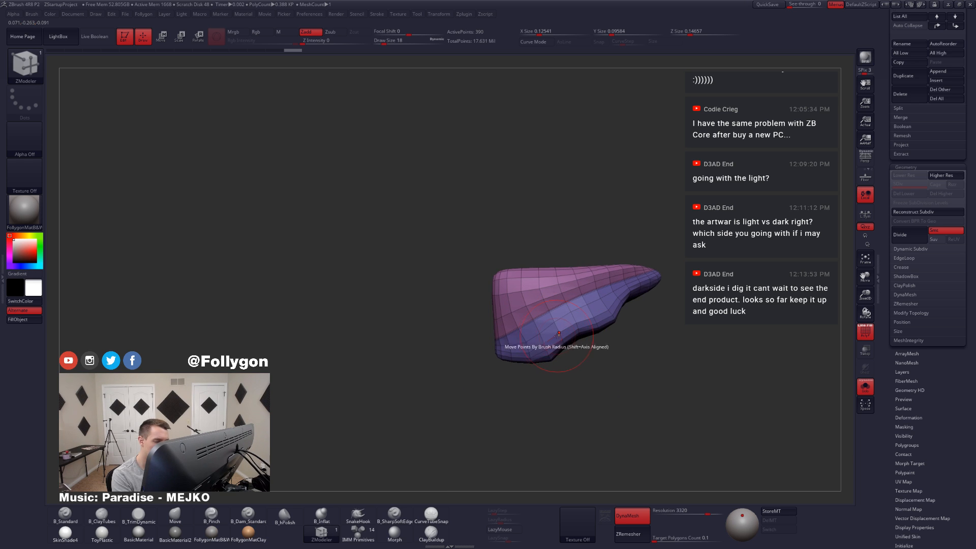
{"action": "left_click", "coordinate": [555, 332]}
{"action": "left_click_drag", "start_coordinate": [557, 366], "coordinate": [531, 366]}
{"action": "left_click", "coordinate": [549, 354]}
{"action": "left_click", "coordinate": [585, 333]}
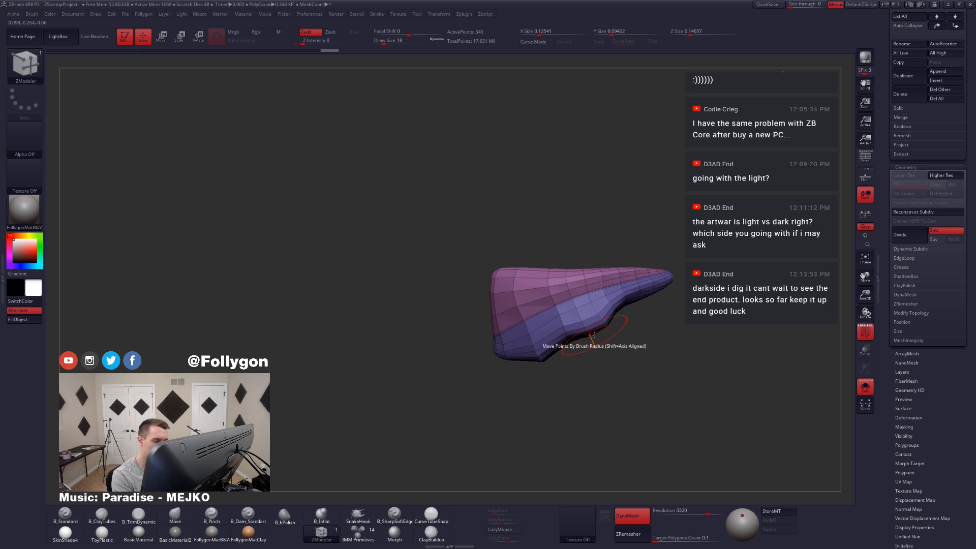
Step: Delete more edge loops across the blue polygroup of Extract3 with ZModeler, and check the piece with the subdivision smoothing preview
{"action": "right_click_drag", "start_coordinate": [585, 333], "coordinate": [636, 282]}
{"action": "left_click", "coordinate": [608, 299]}
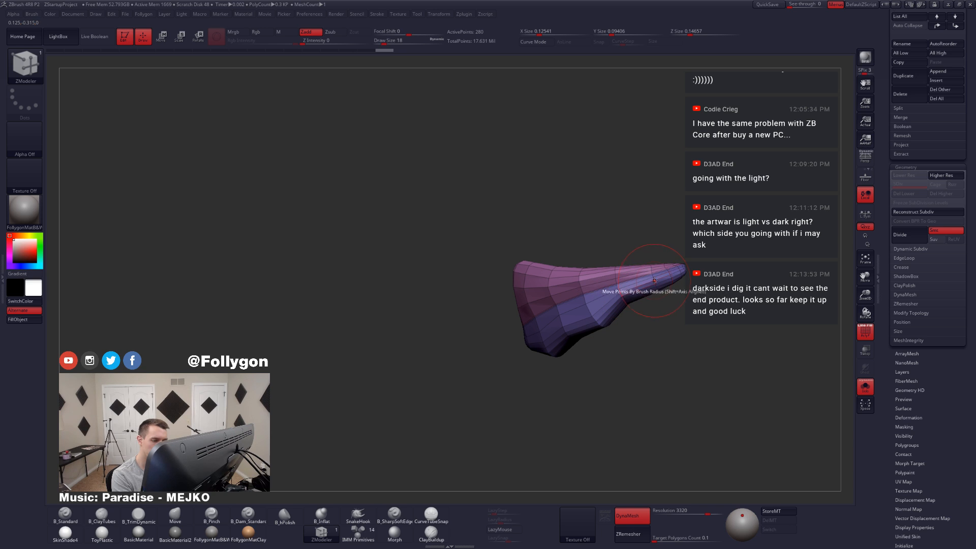
{"action": "left_click", "coordinate": [644, 298]}
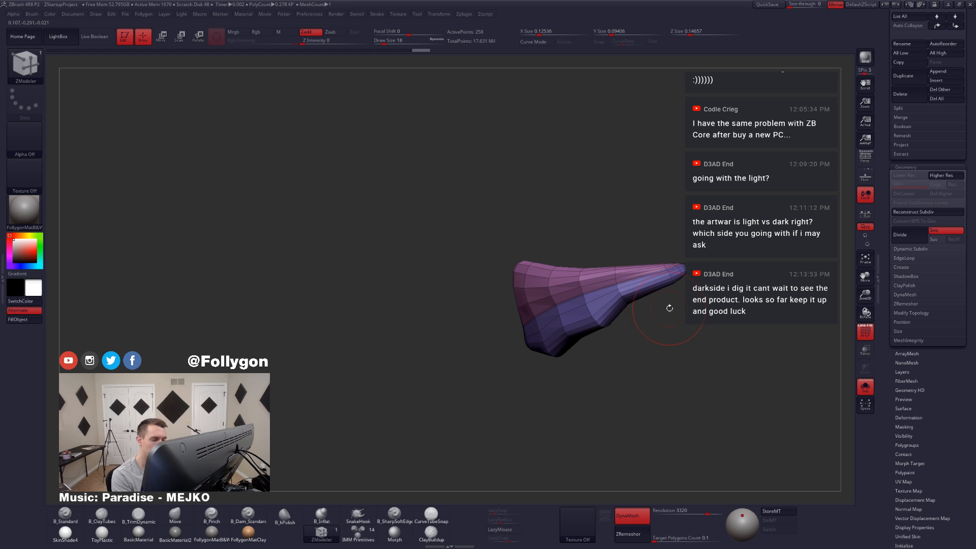
{"action": "key", "text": "d"}
{"action": "key", "text": "shift+d"}
Step: Set the ZModeler edge action to Crease and preview the isolated Extract3 with subdivision smoothing and no wireframe
{"action": "right_click_drag", "start_coordinate": [654, 316], "coordinate": [605, 311]}
{"action": "key", "text": "space"}
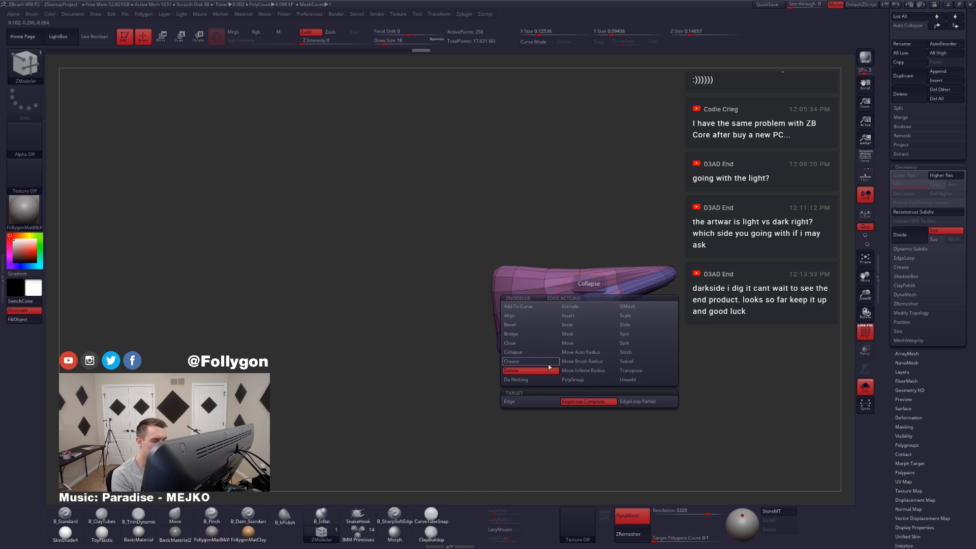
{"action": "left_click", "coordinate": [548, 364]}
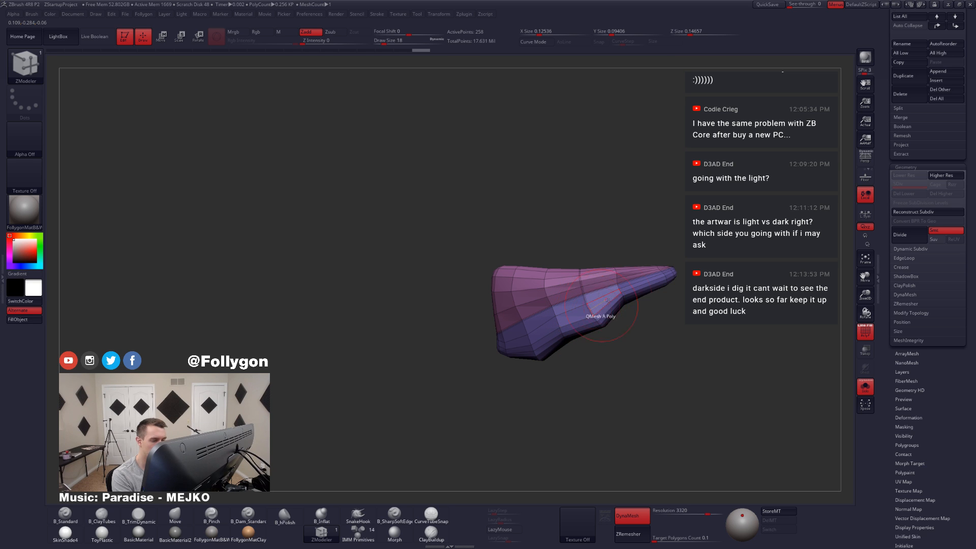
{"action": "right_click_drag", "start_coordinate": [580, 331], "coordinate": [534, 338]}
{"action": "left_click", "coordinate": [500, 347]}
{"action": "key", "text": "d"}
{"action": "key", "text": "shift+f"}
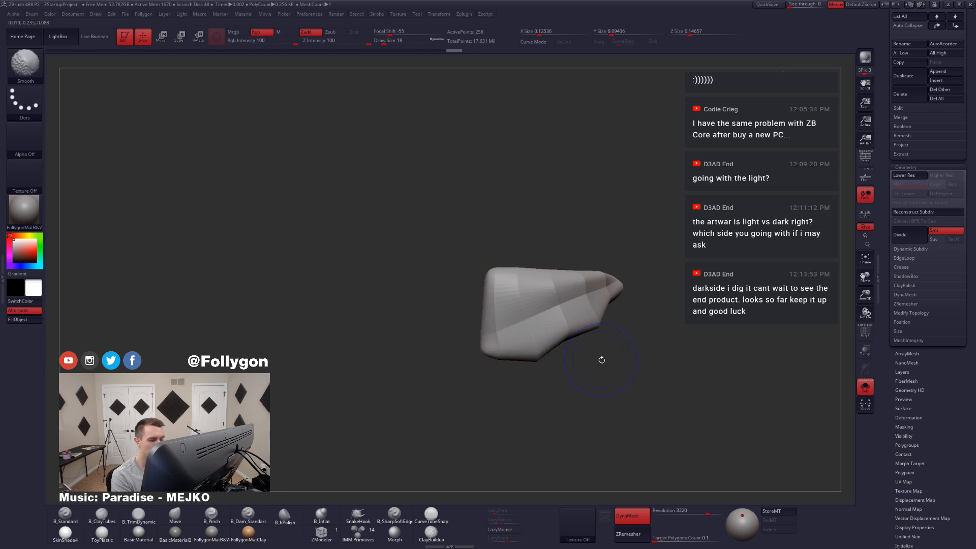
Step: Show the full model and reshape Extract3 beside the knot using the Move brush at draw size 33
{"action": "right_click_drag", "start_coordinate": [601, 359], "coordinate": [590, 362]}
{"action": "key", "text": "alt+s"}
{"action": "key", "text": "b"}
{"action": "key", "text": "m"}
{"action": "key", "text": "v"}
{"action": "key", "text": "space"}
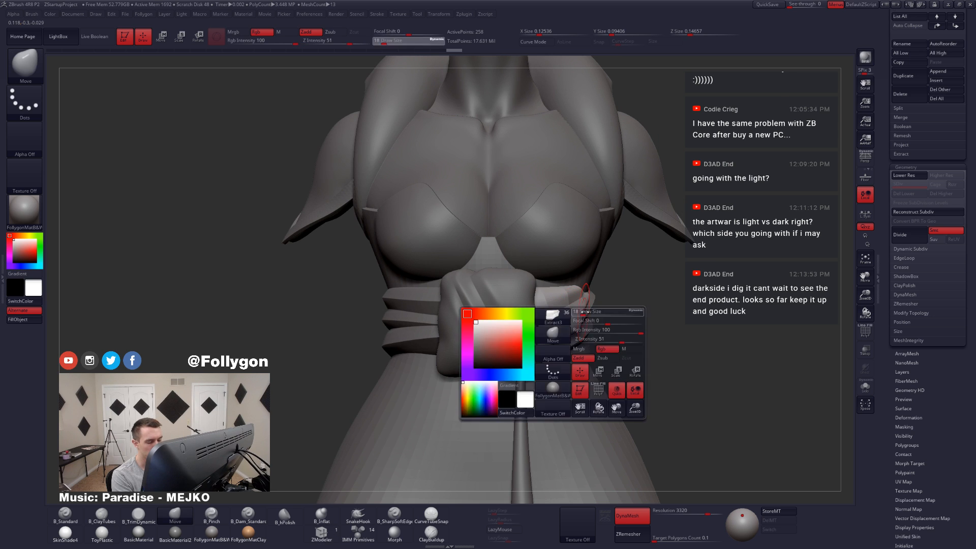
{"action": "left_click_drag", "start_coordinate": [582, 349], "coordinate": [588, 349]}
{"action": "mouse_move", "coordinate": [677, 325]}
{"action": "right_mouse_down"}
{"action": "mouse_move", "coordinate": [610, 310]}
{"action": "mouse_move", "coordinate": [629, 295]}
{"action": "mouse_move", "coordinate": [605, 312]}
{"action": "mouse_move", "coordinate": [615, 317]}
{"action": "right_mouse_up"}
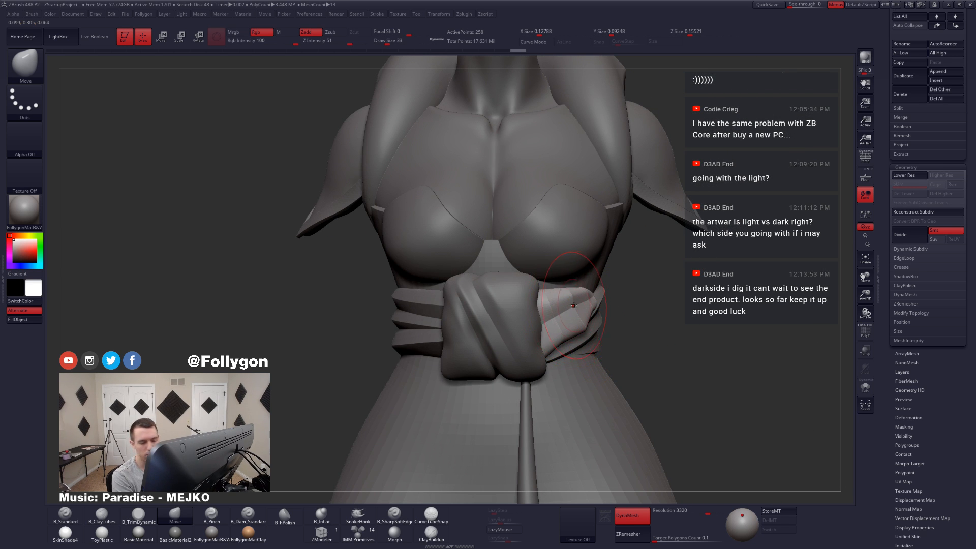
Step: Pull Extract3's tapered end toward the waist bands with the Move brush, undoing the last stroke and adjusting it again from the side
{"action": "key", "text": "alt+s"}
{"action": "mouse_move", "coordinate": [574, 305]}
{"action": "right_mouse_down"}
{"action": "mouse_move", "coordinate": [581, 320]}
{"action": "mouse_move", "coordinate": [608, 293]}
{"action": "mouse_move", "coordinate": [617, 297]}
{"action": "right_mouse_up"}
{"action": "key", "text": "alt+s"}
{"action": "left_click_drag", "start_coordinate": [634, 304], "coordinate": [647, 301]}
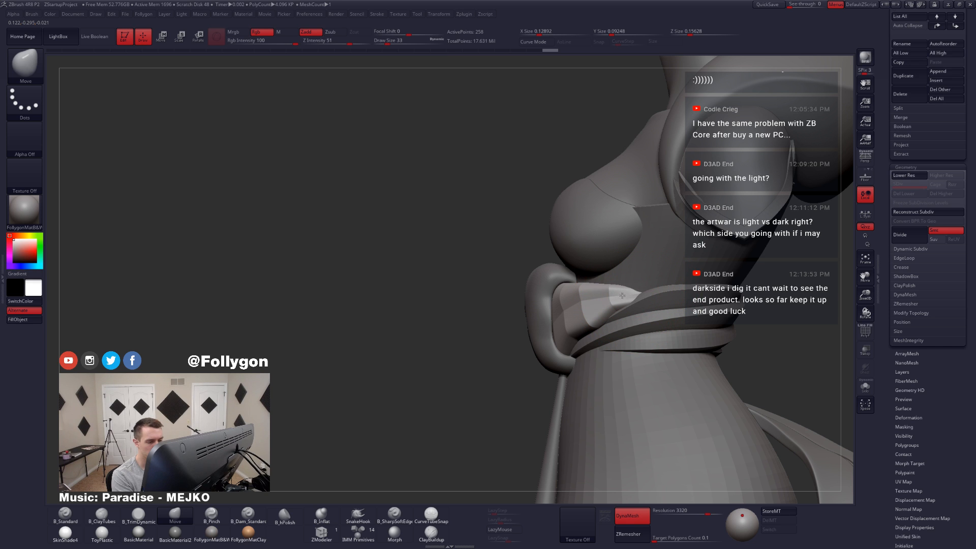
{"action": "key", "text": "ctrl+z"}
{"action": "right_click_drag", "start_coordinate": [635, 294], "coordinate": [635, 321], "text": "alt"}
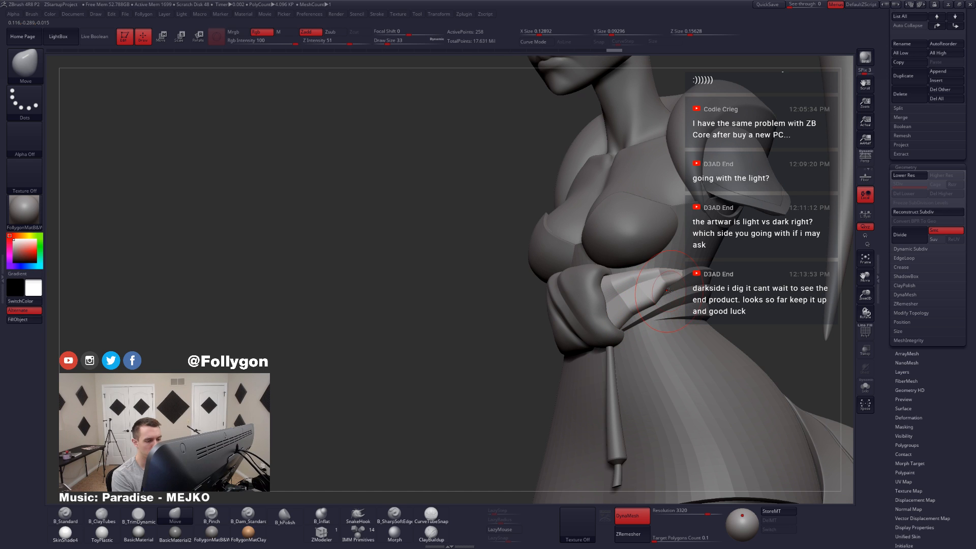
Step: Reduce the Move brush to draw size 17 and adjust the tip of Extract3 where it meets the waist bands
{"action": "key", "text": "space"}
{"action": "left_click_drag", "start_coordinate": [668, 292], "coordinate": [665, 290]}
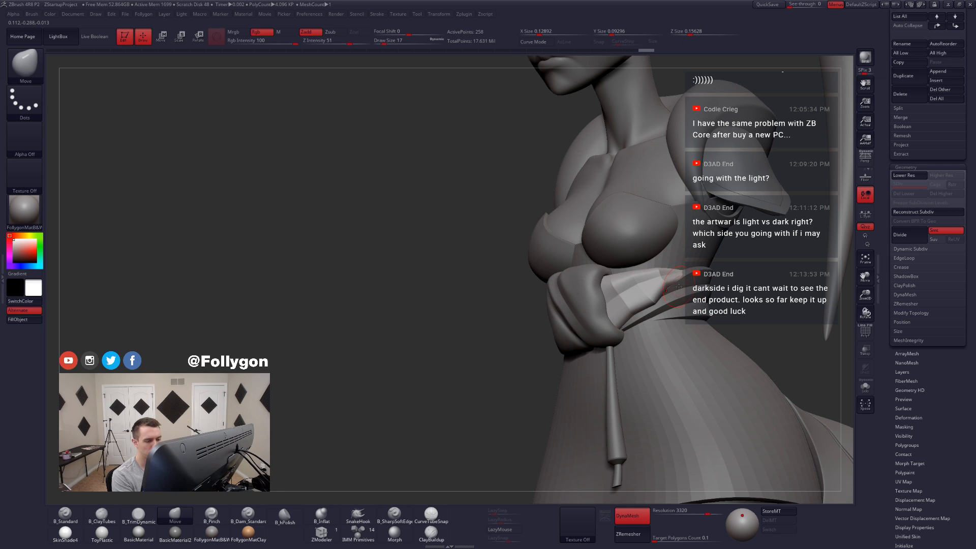
{"action": "right_click_drag", "start_coordinate": [660, 310], "coordinate": [656, 305]}
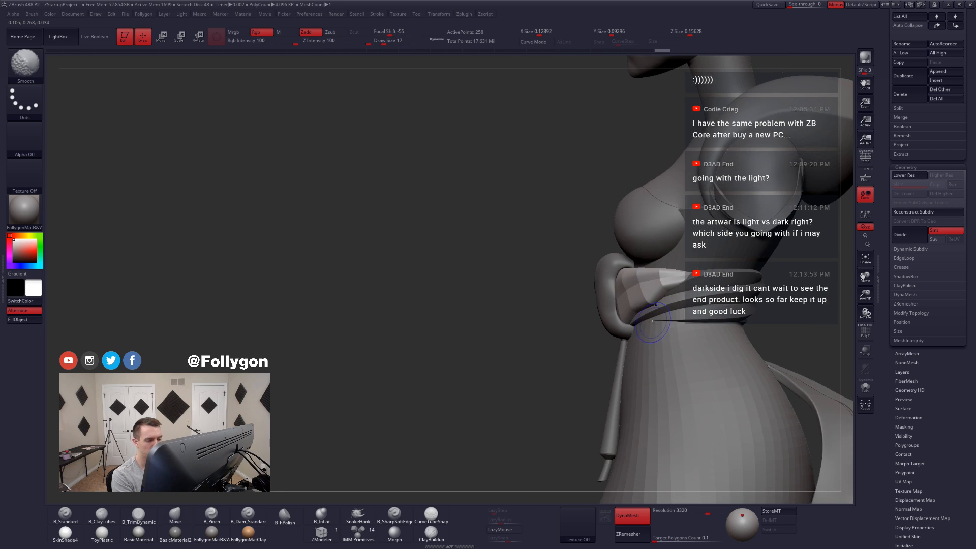
Step: Turn off the dynamic subdivision preview and divide Extract3 five times, up to subdivision level 6
{"action": "key", "text": "shift+d"}
{"action": "key", "text": "ctrl+d"}
{"action": "key", "text": "ctrl+d"}
{"action": "key", "text": "ctrl+d"}
{"action": "key", "text": "ctrl+d"}
{"action": "key", "text": "ctrl+d"}
Step: Fit the subdivided Extract3 against the knot and waist bands using the Move brush at draw size 18
{"action": "key", "text": "space"}
{"action": "left_click_drag", "start_coordinate": [648, 288], "coordinate": [621, 300]}
{"action": "right_click_drag", "start_coordinate": [622, 301], "coordinate": [653, 300]}
{"action": "key", "text": "space"}
{"action": "left_click_drag", "start_coordinate": [648, 290], "coordinate": [642, 297]}
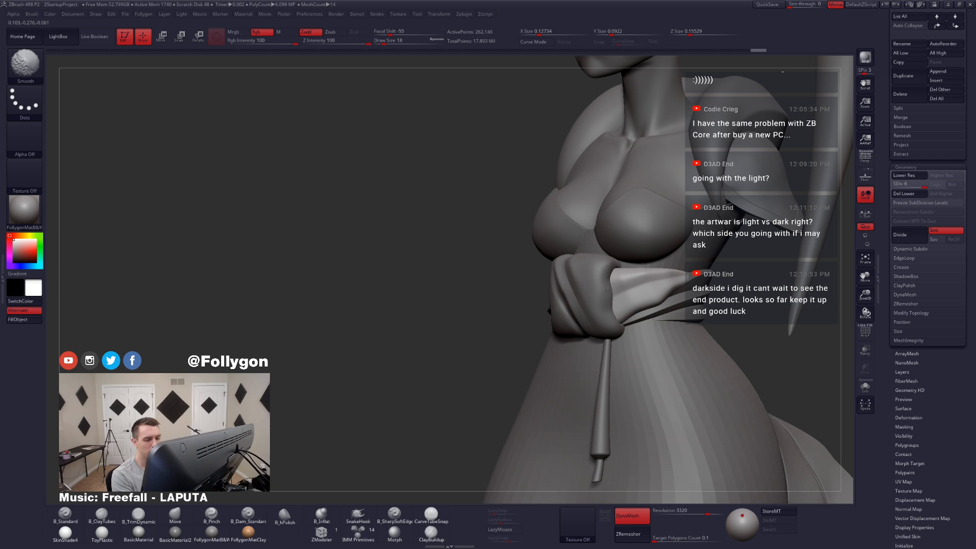
{"action": "mouse_move", "coordinate": [675, 285]}
{"action": "right_mouse_down"}
{"action": "mouse_move", "coordinate": [704, 331]}
{"action": "mouse_move", "coordinate": [664, 332]}
{"action": "right_mouse_up"}
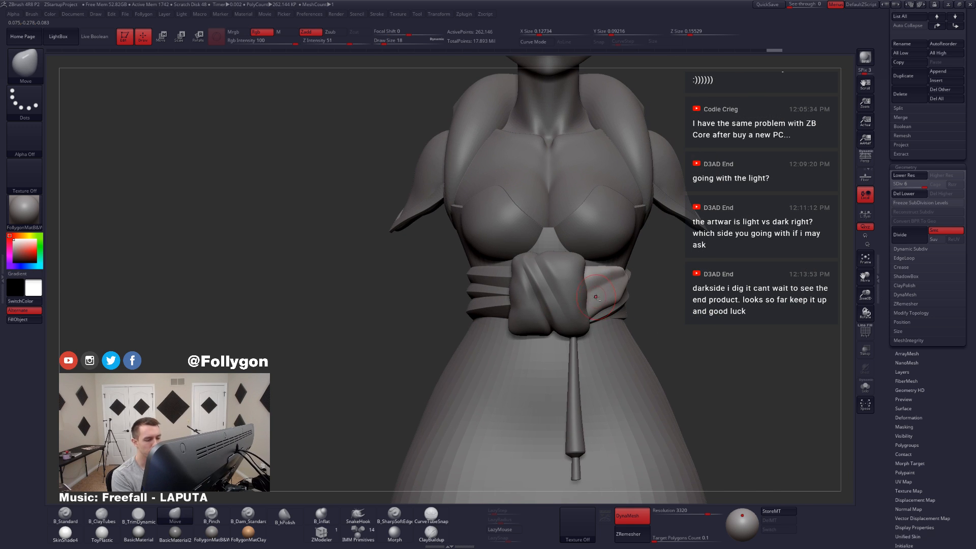
{"action": "right_click_drag", "start_coordinate": [613, 295], "coordinate": [614, 286]}
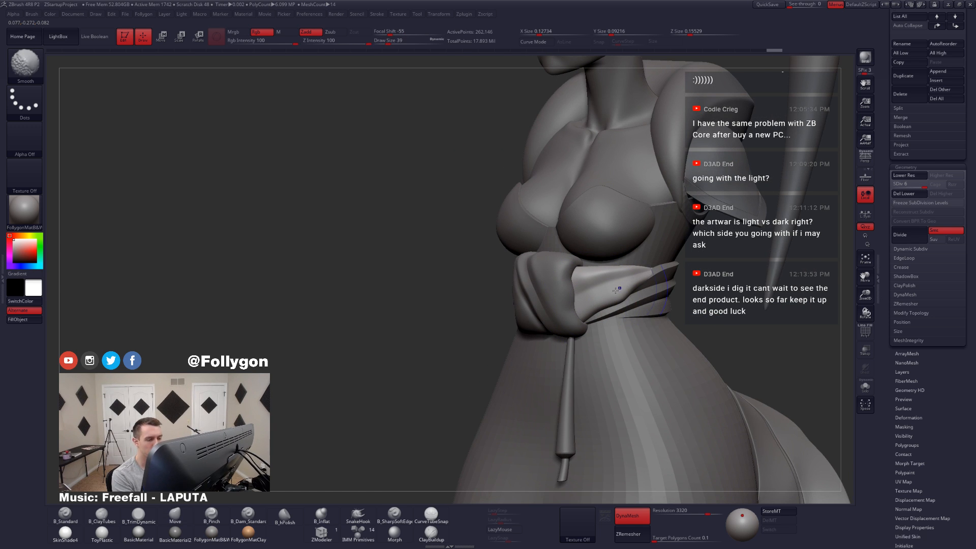
Step: Refine Extract3's lower edge with the Move brush at draw size 17 and smooth its end in isolation, with the full figure shown again
{"action": "key", "text": "space"}
{"action": "left_click_drag", "start_coordinate": [621, 298], "coordinate": [621, 311]}
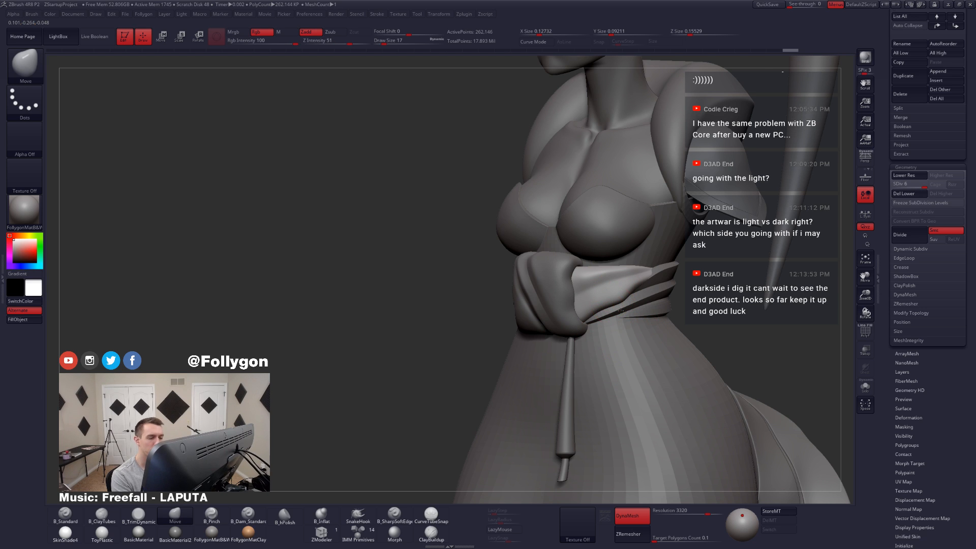
{"action": "right_click_drag", "start_coordinate": [621, 310], "coordinate": [626, 328]}
{"action": "key", "text": "alt+s"}
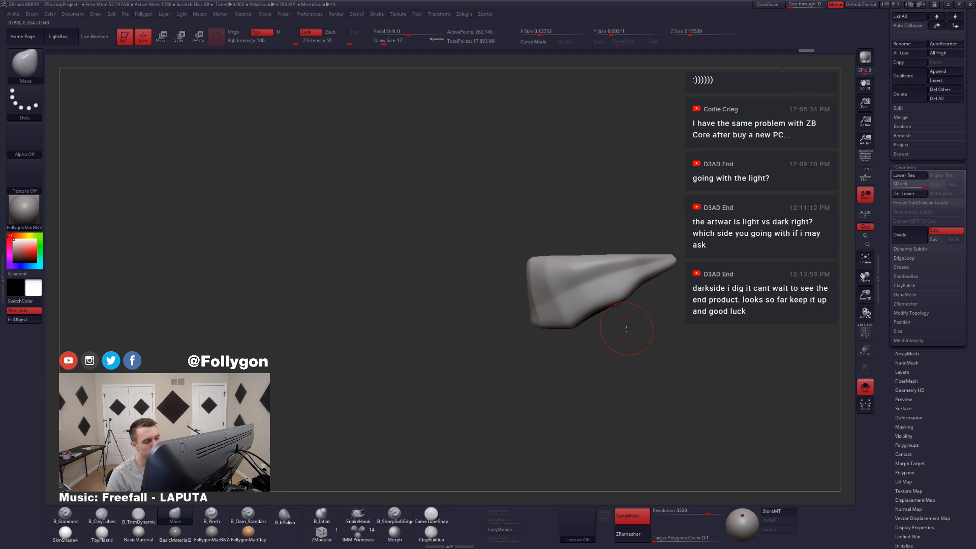
{"action": "key", "text": "shift"}
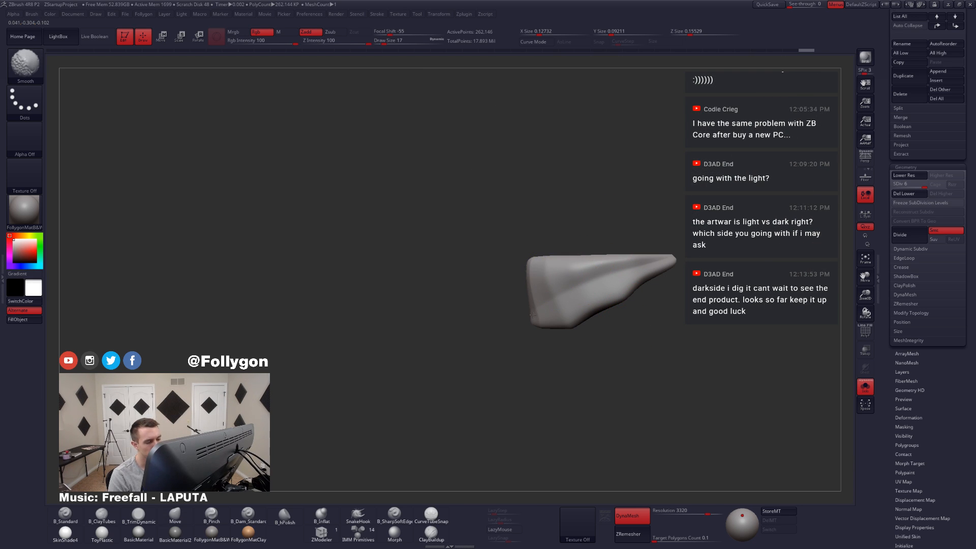
{"action": "key", "text": "alt+s"}
{"action": "right_click_drag", "start_coordinate": [555, 367], "coordinate": [654, 406]}
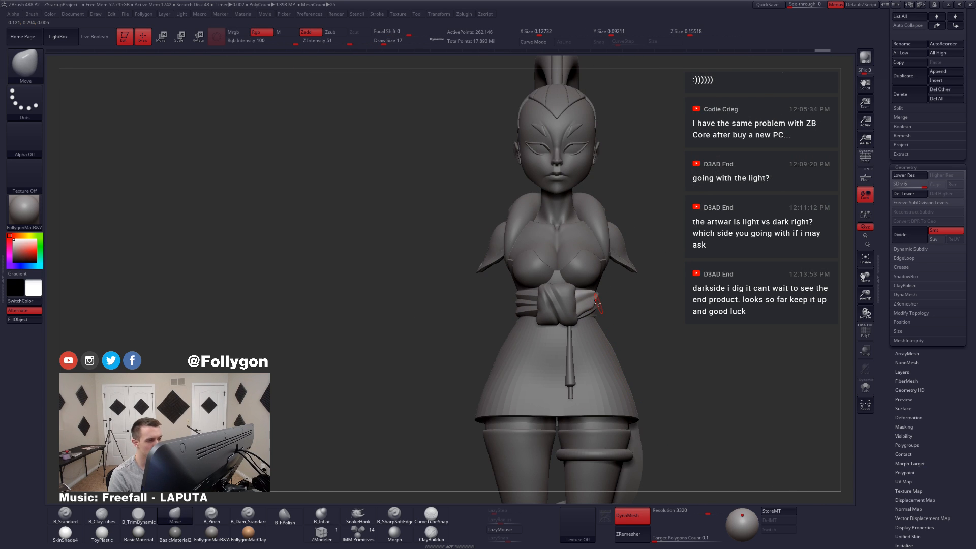
Step: Select the sash knot and review the waist pieces on the full figure from the front and side
{"action": "left_click", "coordinate": [565, 305], "text": "alt"}
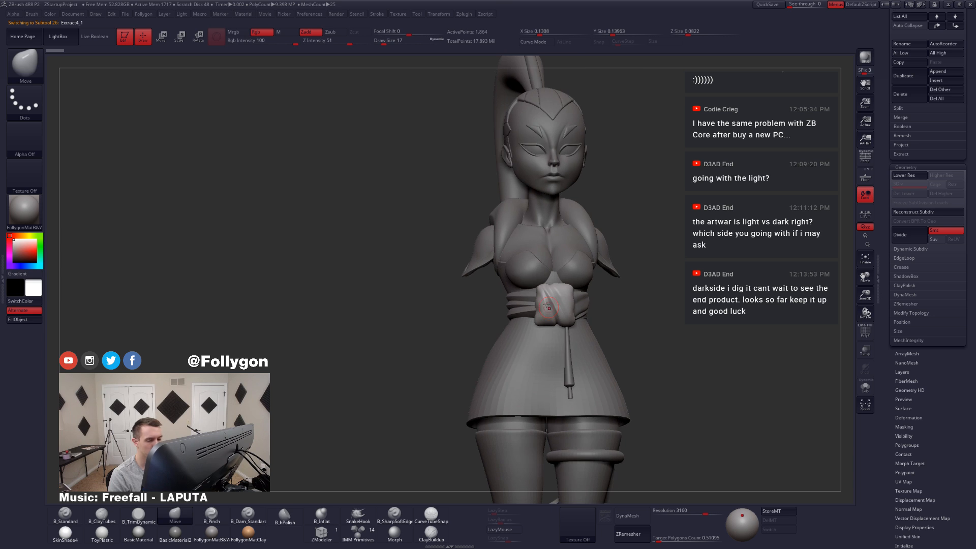
{"action": "key", "text": "shift"}
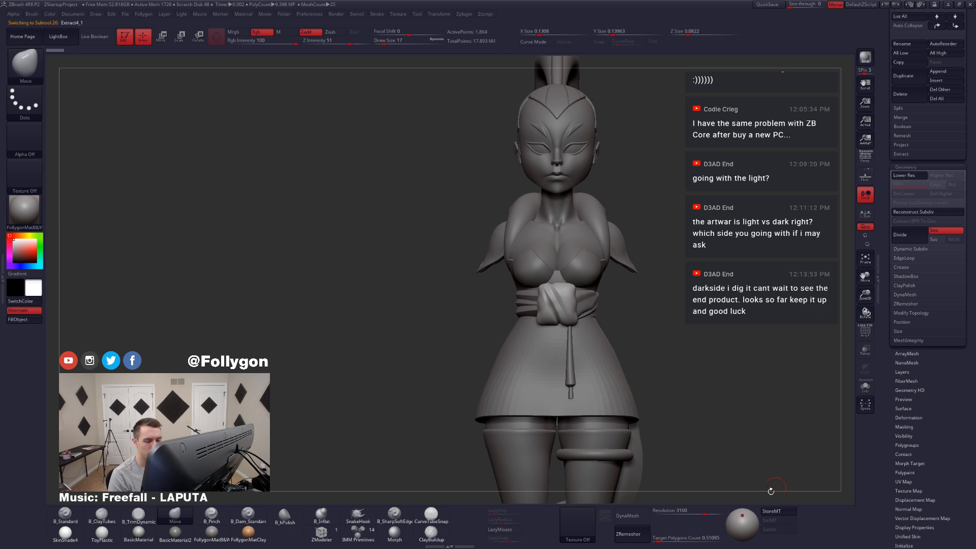
{"action": "right_click_drag", "start_coordinate": [585, 338], "coordinate": [551, 323]}
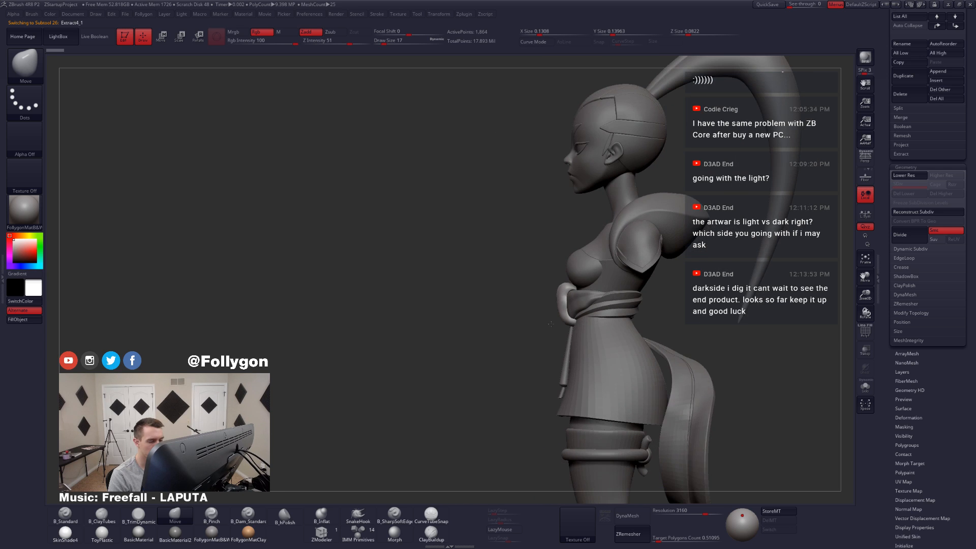
Step: Reselect and isolate Extract3, check its wireframe, and rebuild its topology with ZRemesher
{"action": "left_click", "coordinate": [572, 307], "text": "alt"}
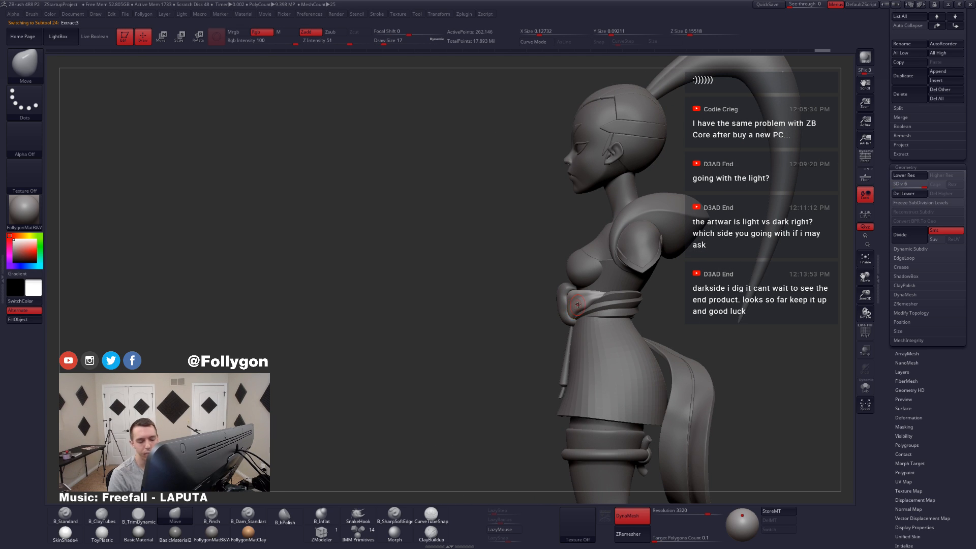
{"action": "key", "text": "alt+s"}
{"action": "right_click_drag", "start_coordinate": [578, 305], "coordinate": [627, 294]}
{"action": "key", "text": "shift+f"}
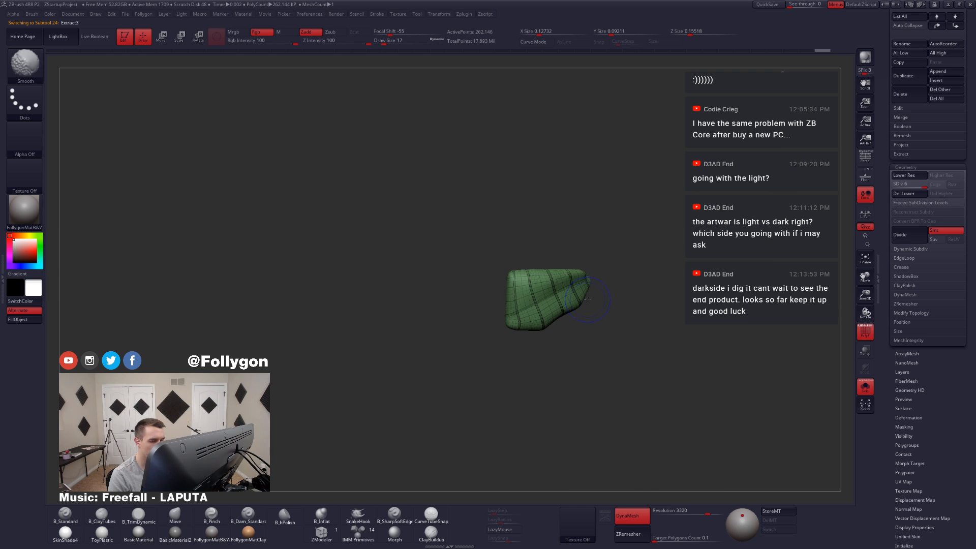
{"action": "key", "text": "shift+f"}
{"action": "left_click", "coordinate": [627, 531]}
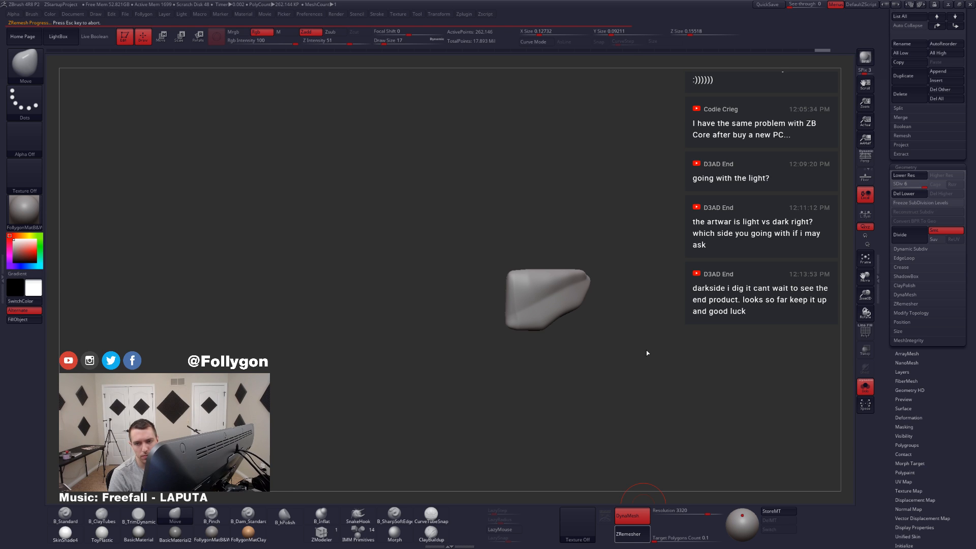
{"action": "key", "text": "shift+f"}
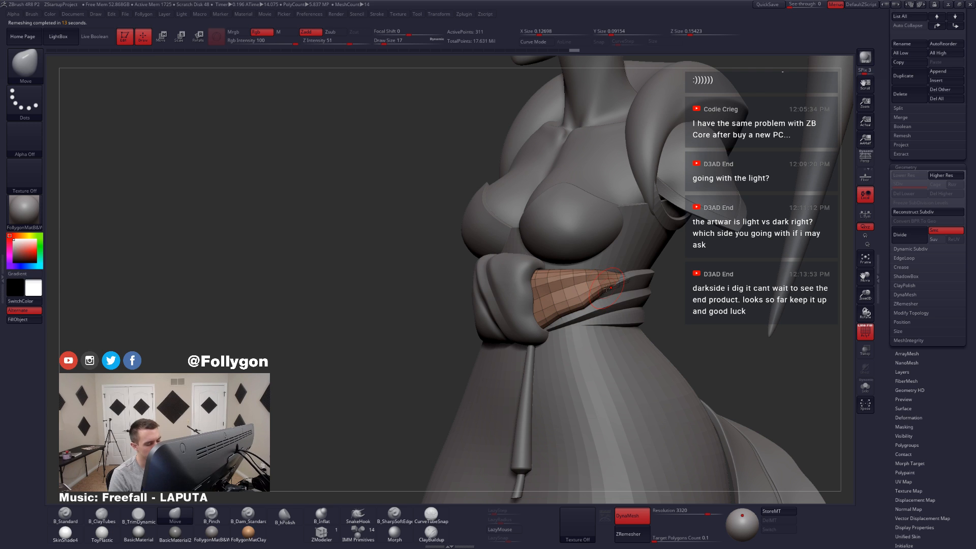
Step: Isolate the remeshed Extract3 in wireframe, undo the stray slice near its upper edge, and choose the SelectLasso brush
{"action": "key", "text": "shift+f"}
{"action": "mouse_move", "coordinate": [524, 275]}
{"action": "right_mouse_down"}
{"action": "mouse_move", "coordinate": [514, 275]}
{"action": "mouse_move", "coordinate": [531, 272]}
{"action": "mouse_move", "coordinate": [548, 289]}
{"action": "mouse_move", "coordinate": [558, 320]}
{"action": "mouse_move", "coordinate": [542, 308]}
{"action": "mouse_move", "coordinate": [551, 295]}
{"action": "right_mouse_up"}
{"action": "key", "text": "alt+s"}
{"action": "key", "text": "shift+f"}
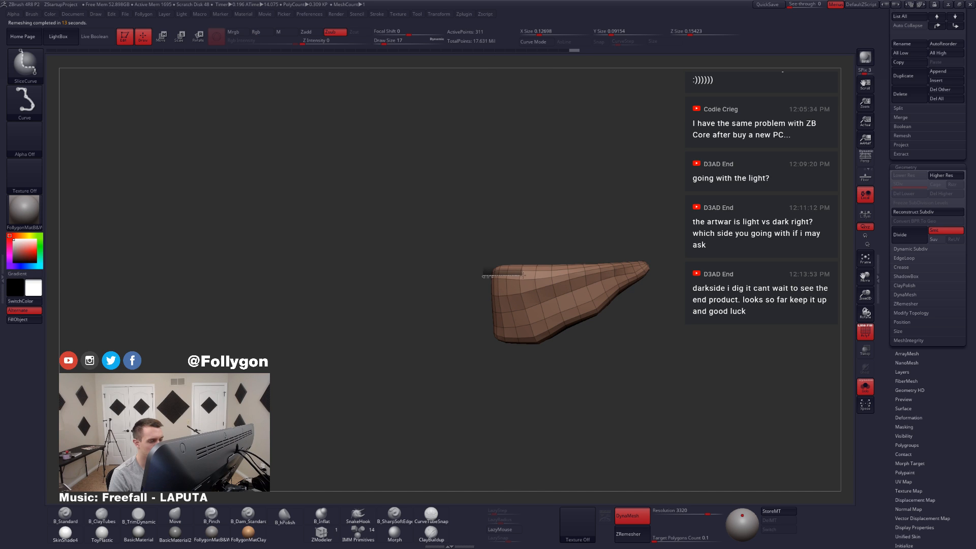
{"action": "left_click_drag", "start_coordinate": [522, 275], "coordinate": [529, 276], "text": "ctrl+shift"}
{"action": "key", "text": "ctrl+z"}
{"action": "key", "text": "space"}
{"action": "left_click", "coordinate": [513, 517]}
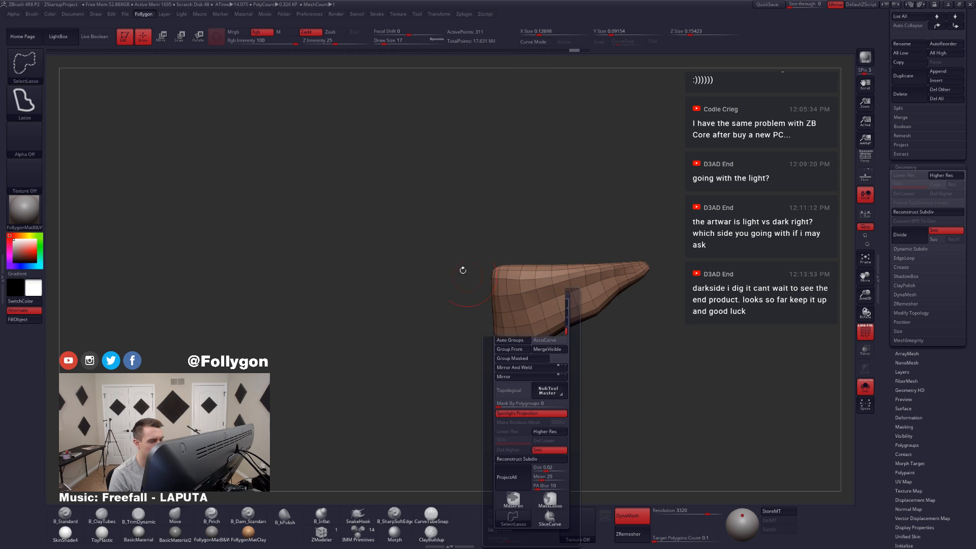
Step: Hide polygons along Extract3's upper back rim with SelectLasso, and invert the visibility to isolate that strip
{"action": "left_click_drag", "start_coordinate": [561, 273], "coordinate": [509, 261], "text": "ctrl+alt+shift"}
{"action": "left_click_drag", "start_coordinate": [476, 204], "coordinate": [508, 192], "text": "ctrl+shift"}
{"action": "left_click_drag", "start_coordinate": [633, 290], "coordinate": [673, 305], "text": "ctrl+shift"}
{"action": "right_click_drag", "start_coordinate": [590, 254], "coordinate": [605, 310]}
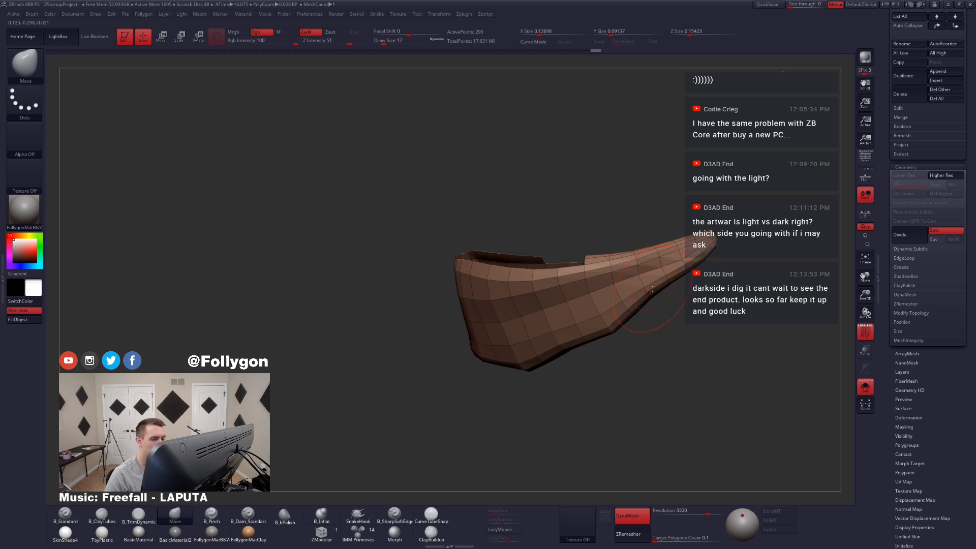
{"action": "right_click_drag", "start_coordinate": [620, 239], "coordinate": [610, 261]}
{"action": "left_click_drag", "start_coordinate": [603, 244], "coordinate": [618, 260], "text": "ctrl+shift"}
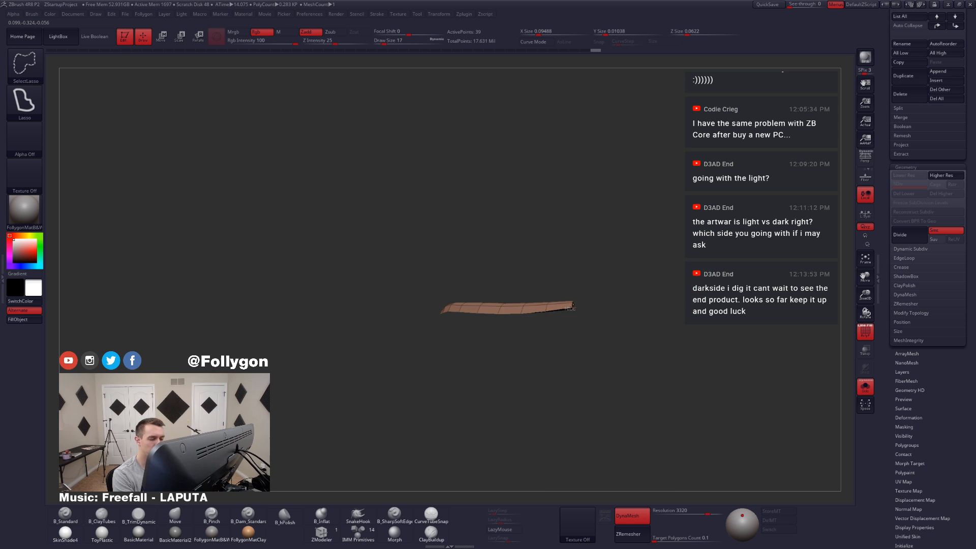
Step: Undo the last change on the isolated strip and bring back Extract3's main body with the rim strip hidden
{"action": "left_click_drag", "start_coordinate": [573, 304], "coordinate": [582, 305], "text": "ctrl+alt+shift"}
{"action": "left_click_drag", "start_coordinate": [674, 265], "coordinate": [693, 279], "text": "ctrl+shift"}
{"action": "key", "text": "ctrl+z"}
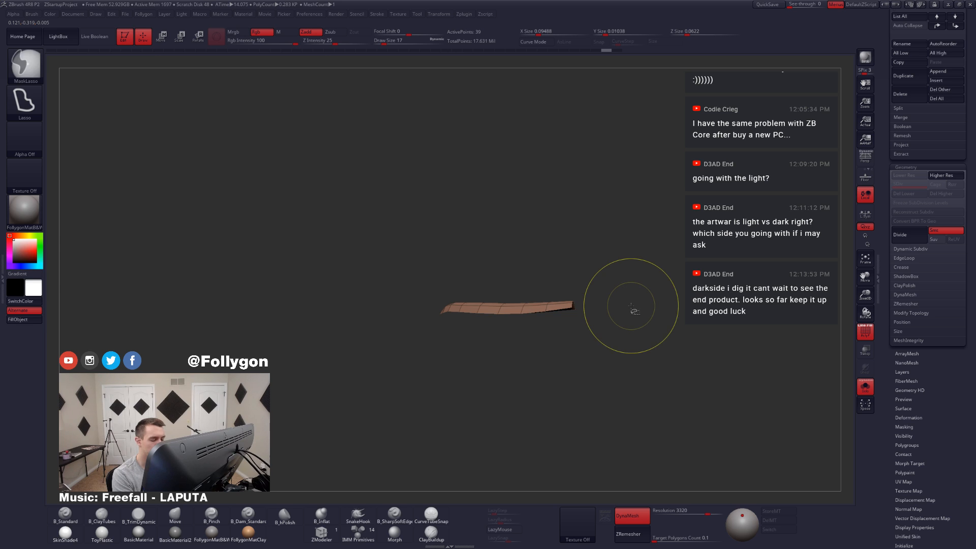
{"action": "left_click", "coordinate": [631, 308], "text": "ctrl+shift"}
{"action": "mouse_move", "coordinate": [598, 302]}
{"action": "left_mouse_down", "text": "ctrl+alt+shift"}
{"action": "mouse_move", "coordinate": [617, 269]}
{"action": "mouse_move", "coordinate": [605, 272]}
{"action": "left_mouse_up", "text": "ctrl+alt+shift"}
{"action": "mouse_move", "coordinate": [563, 294]}
{"action": "right_mouse_down"}
{"action": "mouse_move", "coordinate": [557, 300]}
{"action": "mouse_move", "coordinate": [619, 323]}
{"action": "mouse_move", "coordinate": [570, 370]}
{"action": "mouse_move", "coordinate": [547, 328]}
{"action": "right_mouse_up"}
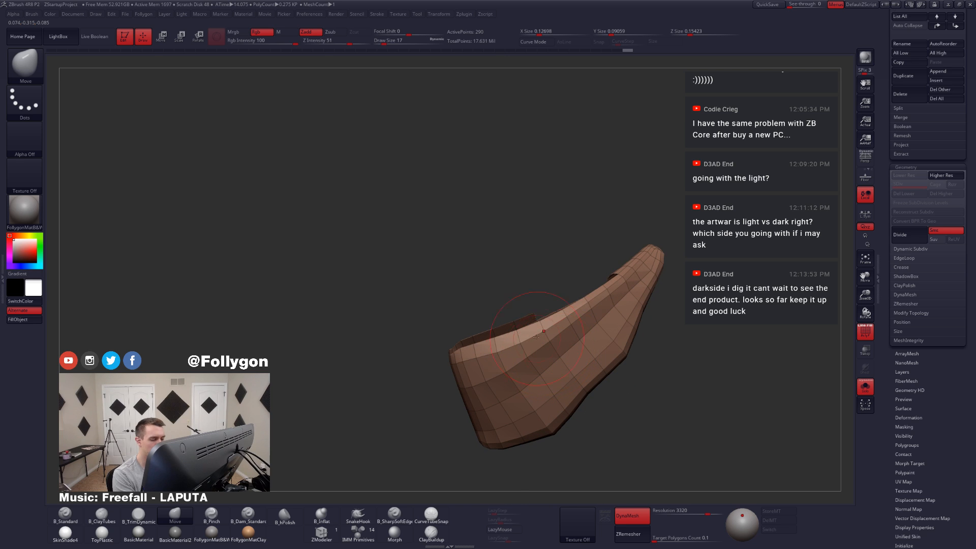
Step: Hide the remaining upper rim polygons at both ends of Extract3, and invert the visibility to isolate the whole rim
{"action": "key", "text": "ctrl+shift"}
{"action": "left_click_drag", "start_coordinate": [453, 349], "coordinate": [419, 351], "text": "ctrl+alt+shift"}
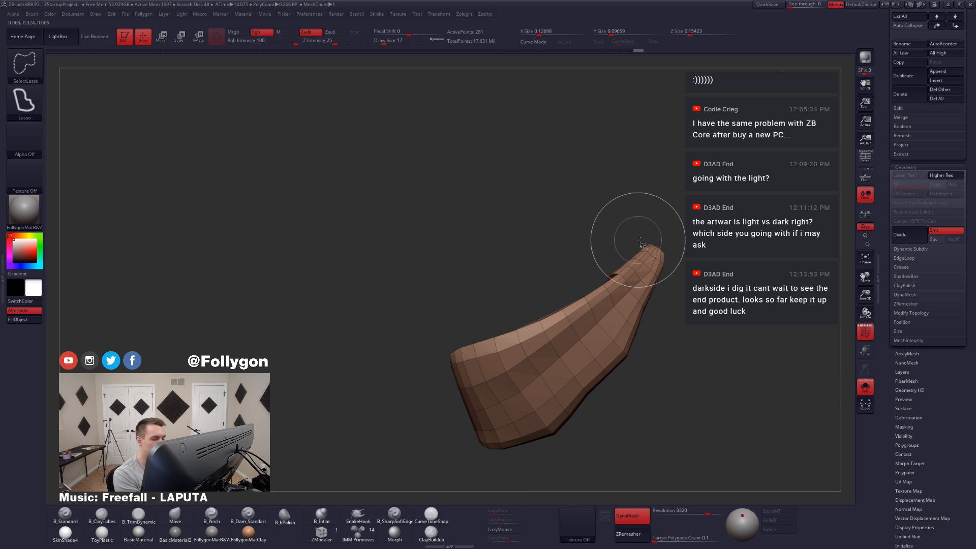
{"action": "right_click_drag", "start_coordinate": [636, 240], "coordinate": [567, 331]}
{"action": "left_click_drag", "start_coordinate": [619, 327], "coordinate": [593, 345], "text": "ctrl+alt+shift"}
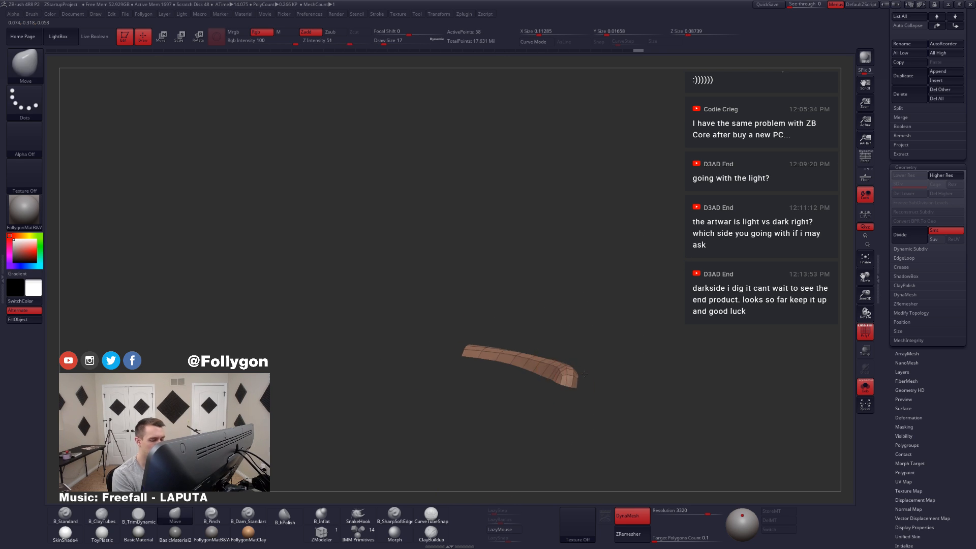
Step: Trim the isolated rim to a narrow strip by hiding its lower row of polygons with SelectLasso
{"action": "mouse_move", "coordinate": [592, 346]}
{"action": "right_mouse_down"}
{"action": "mouse_move", "coordinate": [568, 424]}
{"action": "mouse_move", "coordinate": [613, 396]}
{"action": "right_mouse_up"}
{"action": "key", "text": "ctrl+shift"}
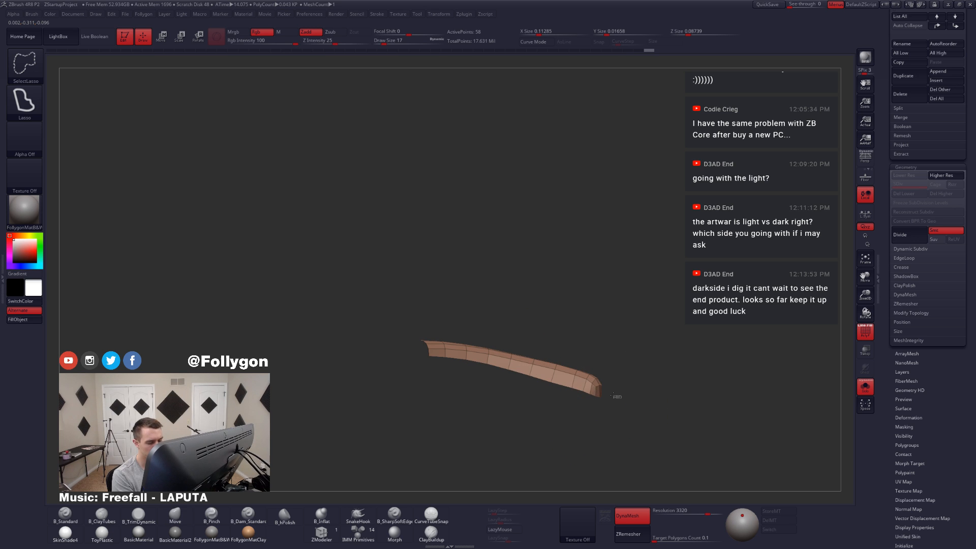
{"action": "mouse_move", "coordinate": [552, 375]}
{"action": "left_mouse_down", "text": "ctrl+alt+shift"}
{"action": "mouse_move", "coordinate": [465, 354]}
{"action": "mouse_move", "coordinate": [398, 400]}
{"action": "left_mouse_up", "text": "ctrl+alt+shift"}
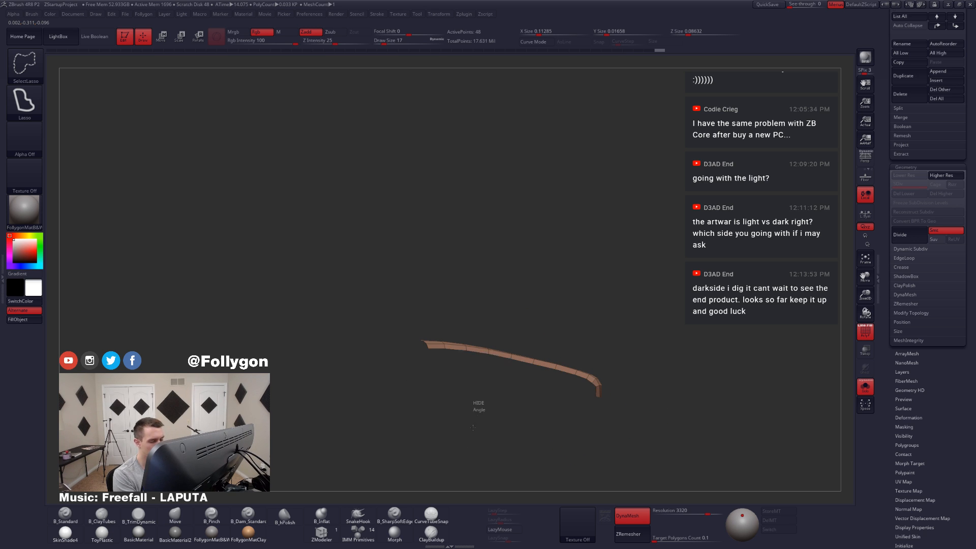
Step: Invert the visibility to bring back Extract3's main body, and hide leftover rim polygons near its end with SelectLasso
{"action": "left_click_drag", "start_coordinate": [472, 401], "coordinate": [477, 396], "text": "ctrl+shift"}
{"action": "right_click_drag", "start_coordinate": [490, 383], "coordinate": [565, 376], "text": "alt"}
{"action": "right_click_drag", "start_coordinate": [519, 325], "coordinate": [514, 362]}
{"action": "right_click_drag", "start_coordinate": [514, 362], "coordinate": [521, 386], "text": "ctrl"}
{"action": "right_click_drag", "start_coordinate": [520, 386], "coordinate": [560, 402], "text": "alt"}
{"action": "right_click_drag", "start_coordinate": [514, 344], "coordinate": [545, 336]}
{"action": "key", "text": "ctrl+shift"}
{"action": "left_click_drag", "start_coordinate": [542, 334], "coordinate": [482, 353], "text": "ctrl+alt+shift"}
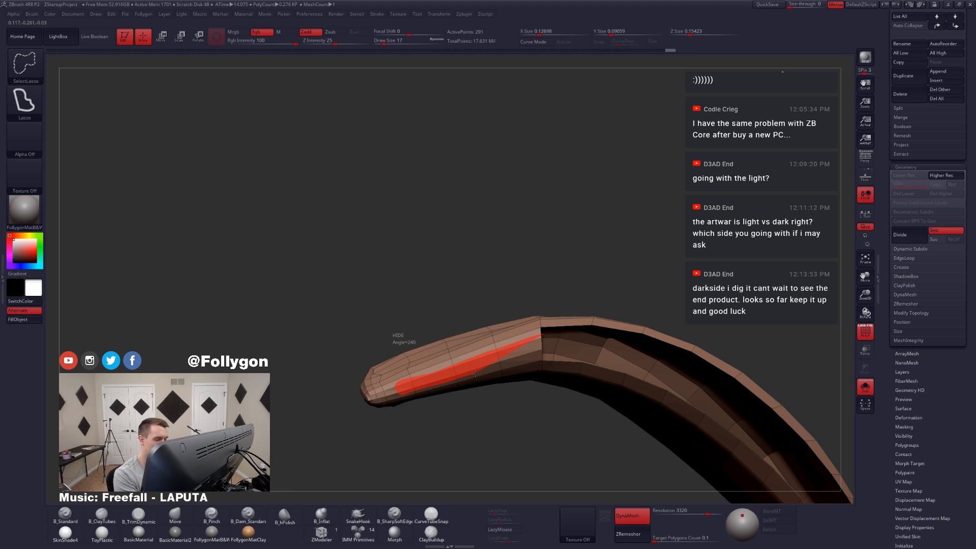
Step: Hide the last remaining rim polygons on Extract3 so that only its main body is visible
{"action": "left_click_drag", "start_coordinate": [551, 352], "coordinate": [550, 353], "text": "ctrl+alt+shift"}
{"action": "left_click_drag", "start_coordinate": [504, 444], "coordinate": [504, 442], "text": "ctrl+alt+shift"}
{"action": "mouse_move", "coordinate": [504, 441]}
{"action": "left_mouse_down"}
{"action": "mouse_move", "coordinate": [536, 310]}
{"action": "mouse_move", "coordinate": [382, 358]}
{"action": "mouse_move", "coordinate": [634, 375]}
{"action": "mouse_move", "coordinate": [589, 347]}
{"action": "left_mouse_up"}
{"action": "left_click", "coordinate": [598, 383], "text": "ctrl+shift"}
{"action": "key", "text": "alt+s"}
{"action": "key", "text": "alt+s"}
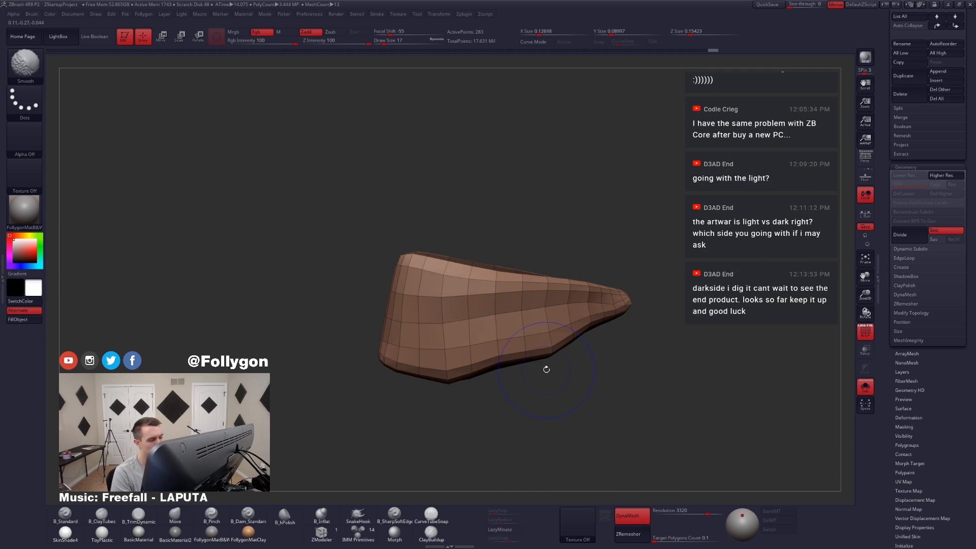
Step: Give Extract3's visible body its own polygroup and crease the border between it and the rim
{"action": "key", "text": "ctrl+w"}
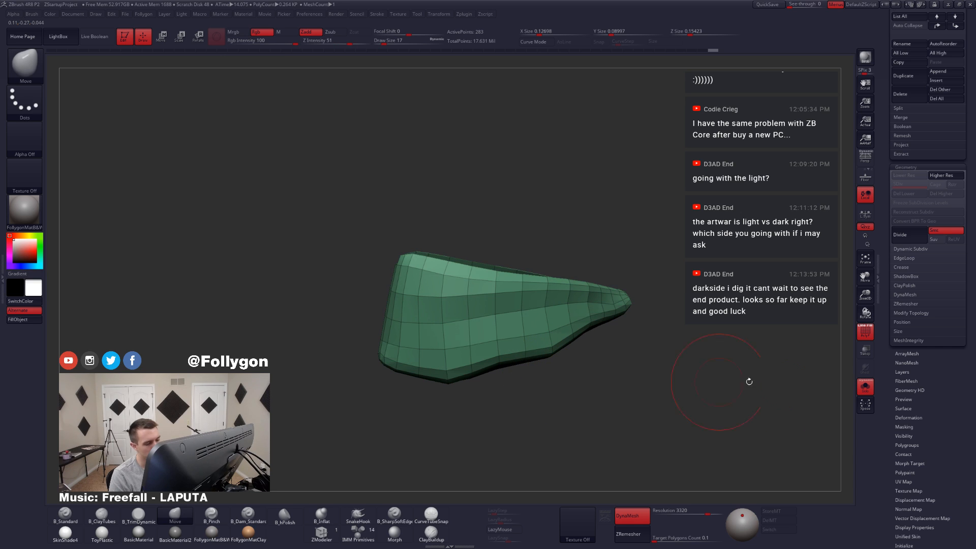
{"action": "left_click", "coordinate": [905, 266]}
{"action": "left_click", "coordinate": [901, 275]}
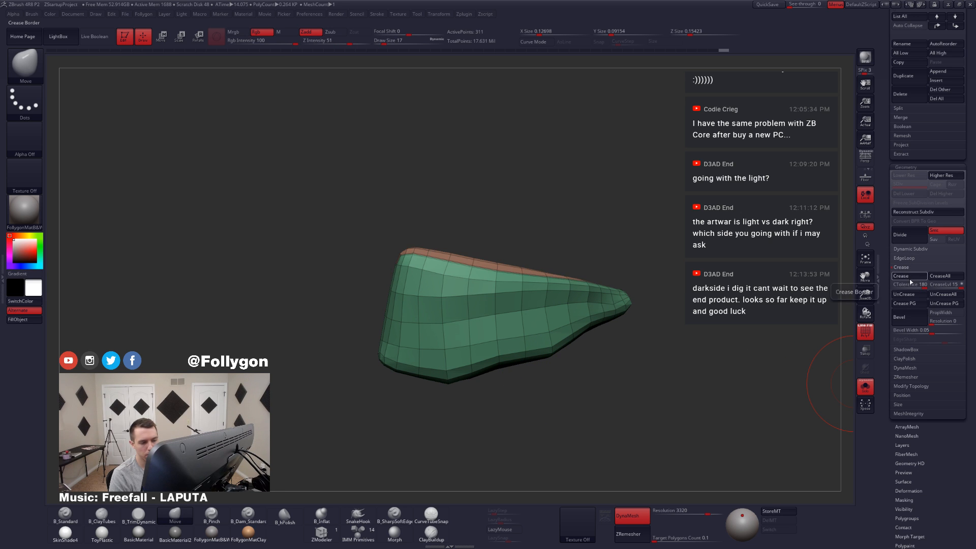
Step: Preview Extract3 with smooth subdivision and examine its creased upper rim, both on the character and isolated with polyframe
{"action": "key", "text": "b"}
{"action": "key", "text": "m"}
{"action": "key", "text": "v"}
{"action": "key", "text": "ctrl+d"}
{"action": "key", "text": "shift+f"}
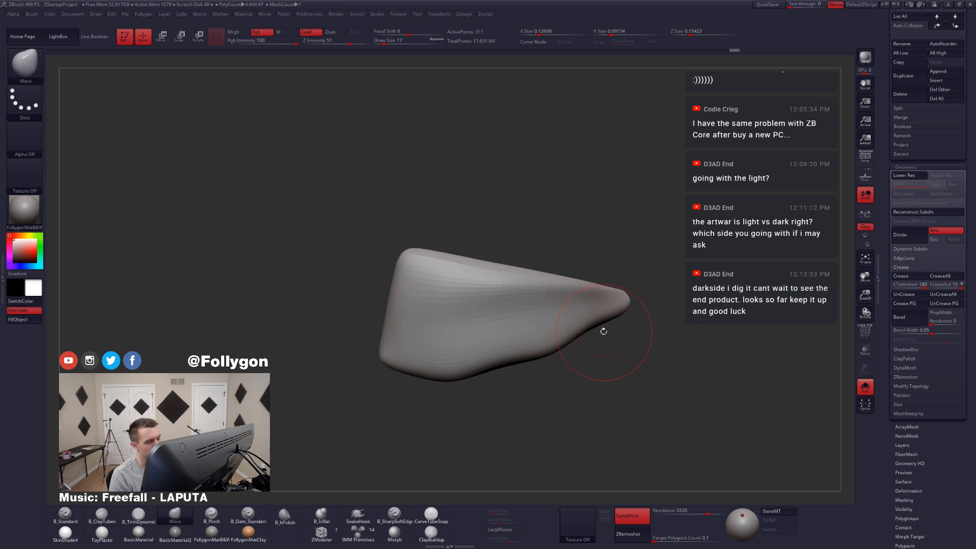
{"action": "key", "text": "alt+s"}
{"action": "right_click_drag", "start_coordinate": [578, 341], "coordinate": [549, 337]}
{"action": "key", "text": "alt+s"}
{"action": "key", "text": "shift+f"}
{"action": "right_click_drag", "start_coordinate": [635, 278], "coordinate": [537, 331], "text": "alt"}
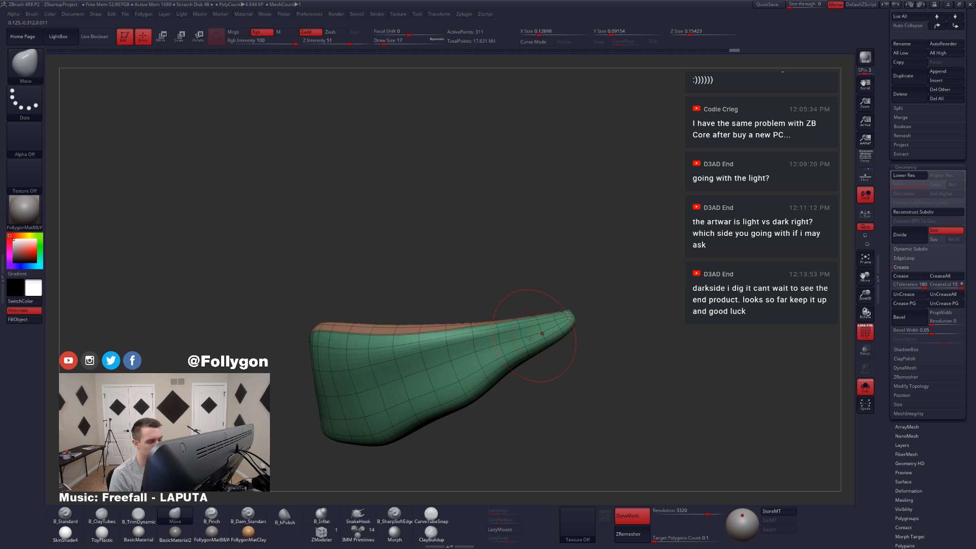
Step: Merge the whole of Extract3 into a single polygroup and subdivide it into a dense mesh for slicing
{"action": "right_click_drag", "start_coordinate": [475, 358], "coordinate": [601, 306], "text": "alt"}
{"action": "key", "text": "ctrl+w"}
{"action": "key", "text": "ctrl+shift+f"}
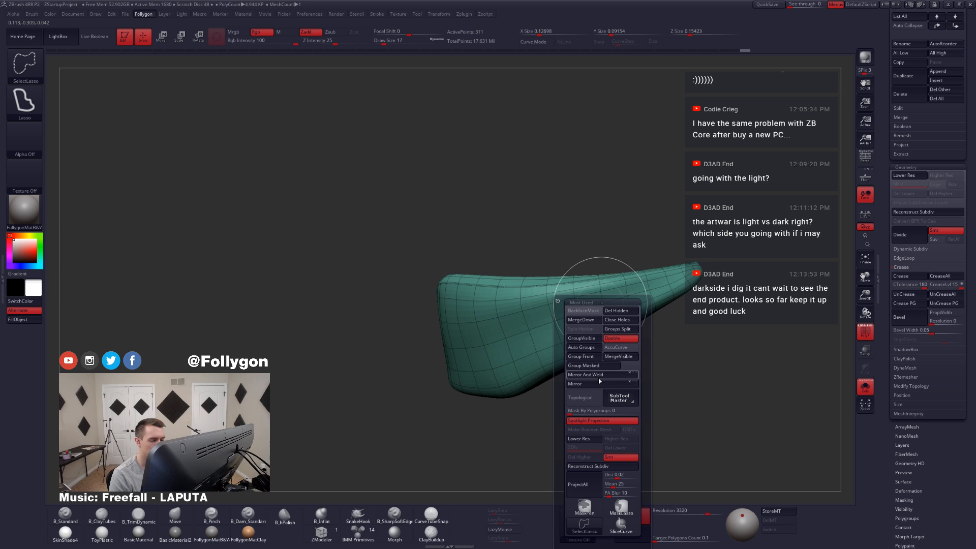
{"action": "left_click", "coordinate": [620, 512]}
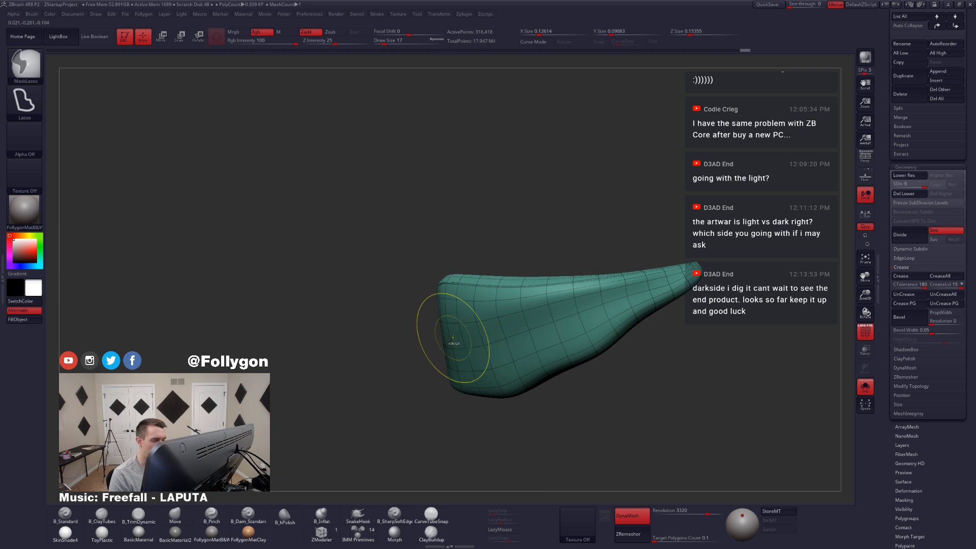
{"action": "right_click_drag", "start_coordinate": [453, 337], "coordinate": [441, 329], "text": "shift"}
{"action": "left_click_drag", "start_coordinate": [400, 306], "coordinate": [687, 275], "text": "ctrl+shift"}
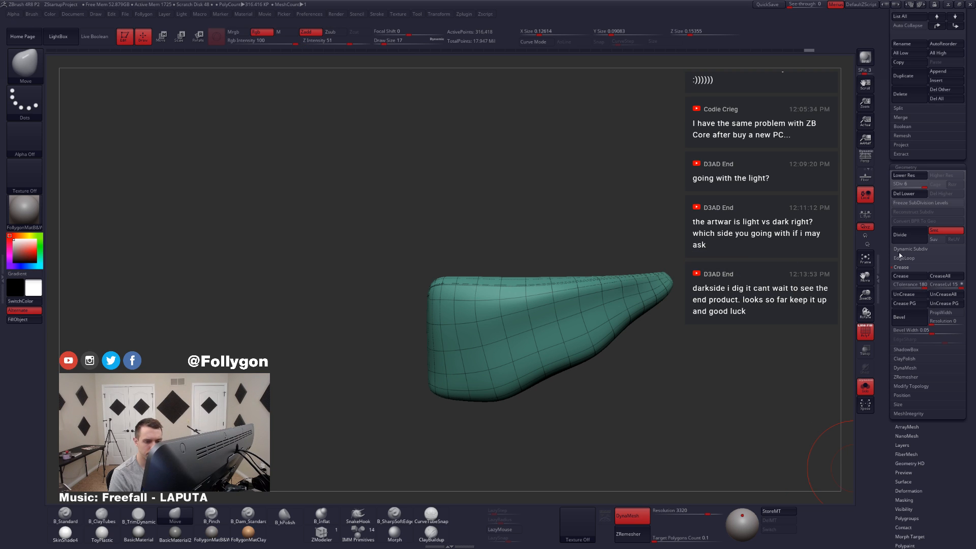
Step: Delete Extract3's lower subdivision levels and slice a strip along its upper edge with SliceCurve
{"action": "left_click", "coordinate": [901, 193]}
{"action": "mouse_move", "coordinate": [384, 293]}
{"action": "left_mouse_down", "text": "ctrl+shift"}
{"action": "mouse_move", "coordinate": [547, 280]}
{"action": "mouse_move", "coordinate": [559, 298]}
{"action": "mouse_move", "coordinate": [701, 275]}
{"action": "left_mouse_up", "text": "ctrl+shift"}
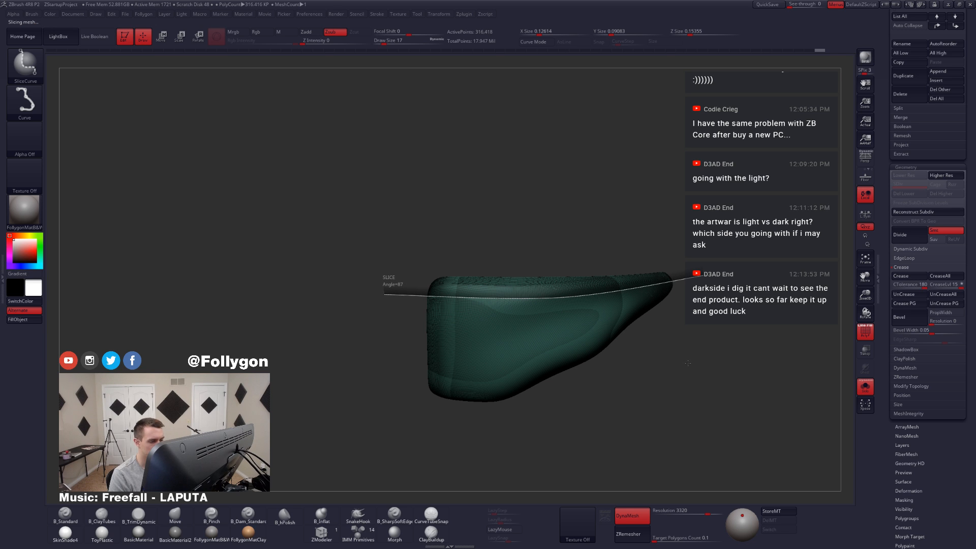
{"action": "right_click_drag", "start_coordinate": [712, 380], "coordinate": [677, 351], "text": "alt"}
{"action": "key", "text": "shift+f"}
{"action": "key", "text": "alt+s"}
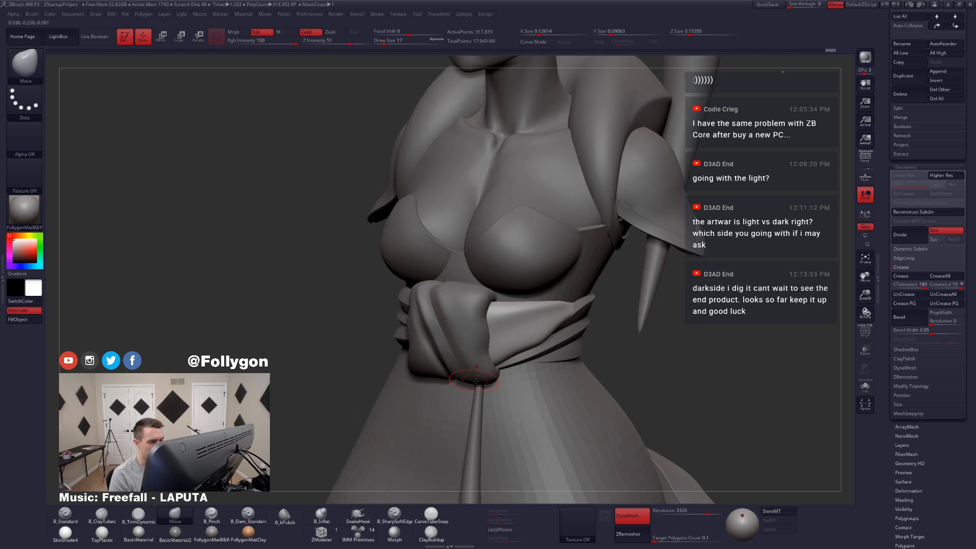
Step: Remesh the sliced sash piece with ZRemesher at a target polygon count of 0.1
{"action": "right_click_drag", "start_coordinate": [468, 379], "coordinate": [601, 369], "text": "alt"}
{"action": "mouse_move", "coordinate": [663, 340]}
{"action": "right_mouse_down"}
{"action": "mouse_move", "coordinate": [636, 349]}
{"action": "mouse_move", "coordinate": [675, 366]}
{"action": "right_mouse_up"}
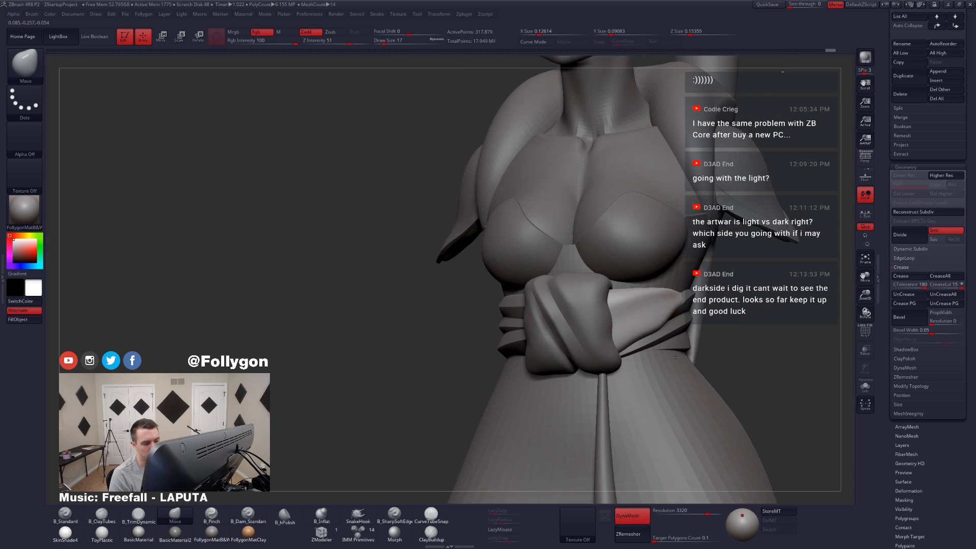
{"action": "key", "text": "shift+f"}
{"action": "key", "text": "shift+f"}
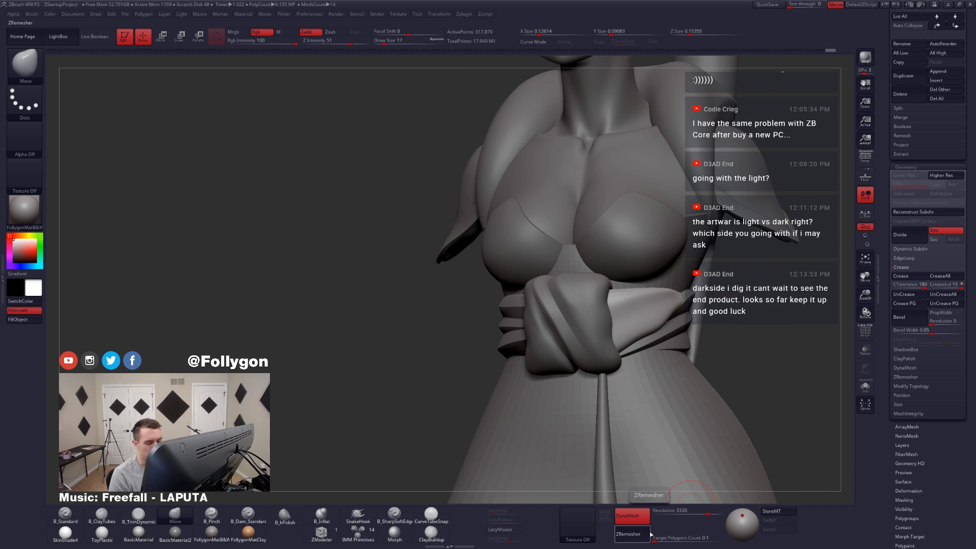
{"action": "left_click", "coordinate": [651, 534]}
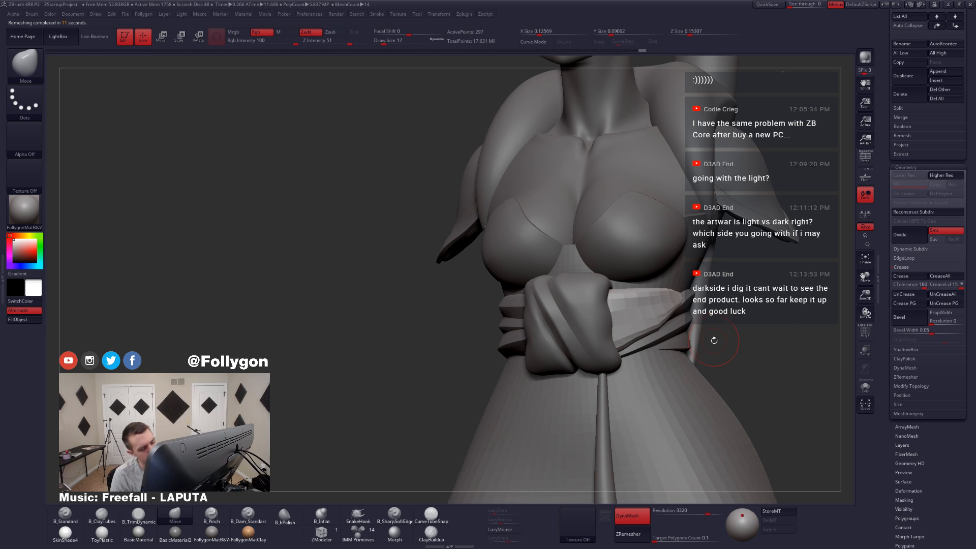
Step: Isolate the remeshed rim polygroup to inspect its topology, and restore the full sash piece
{"action": "key", "text": "shift+f"}
{"action": "key", "text": "alt+s"}
{"action": "left_click_drag", "start_coordinate": [710, 344], "coordinate": [612, 322]}
{"action": "left_click", "coordinate": [619, 295], "text": "ctrl+shift"}
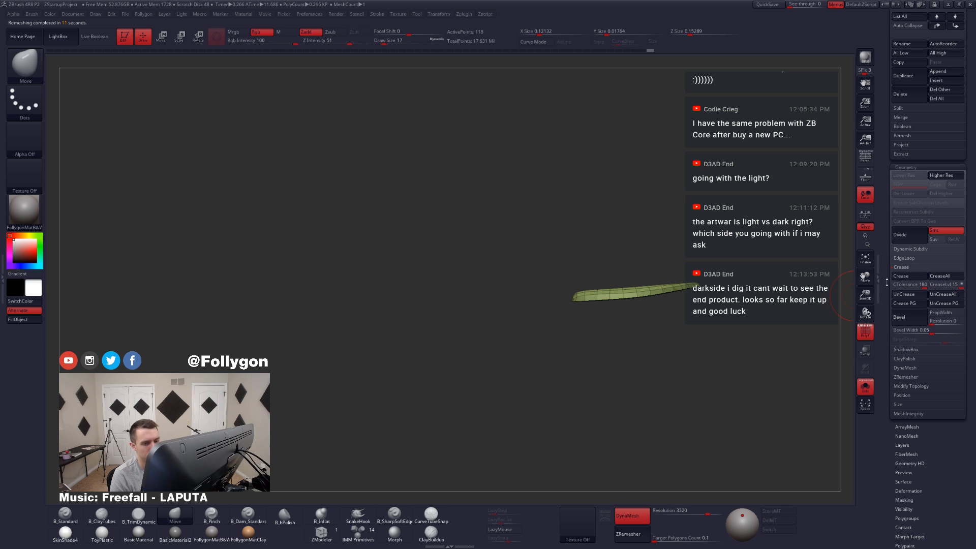
{"action": "key", "text": "ctrl+z"}
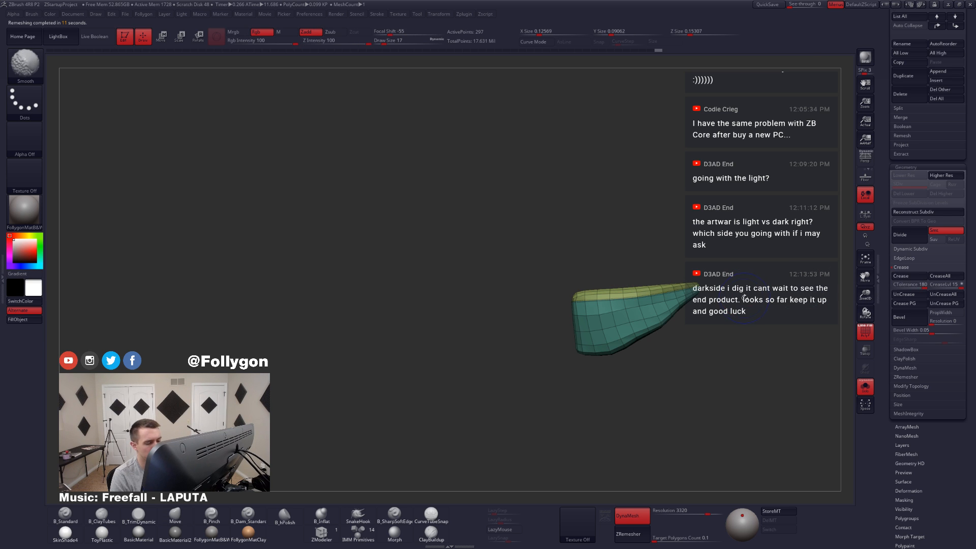
Step: Show the whole character again with polyframe off, and turn on Dynamic Subdivision for the remeshed sash piece
{"action": "key", "text": "shift+f"}
{"action": "key", "text": "alt+s"}
{"action": "key", "text": "d"}
{"action": "left_click_drag", "start_coordinate": [715, 322], "coordinate": [697, 320]}
{"action": "key", "text": "w"}
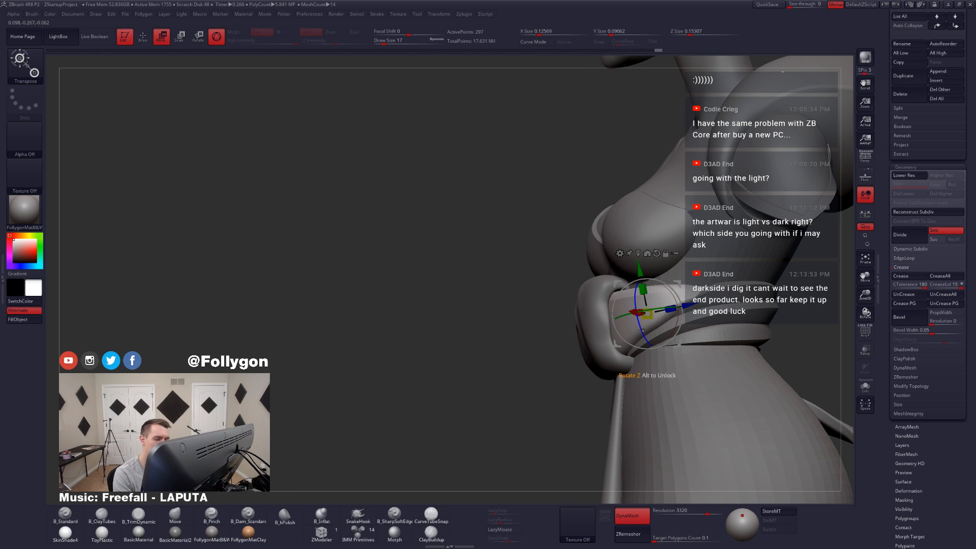
{"action": "left_click", "coordinate": [217, 37]}
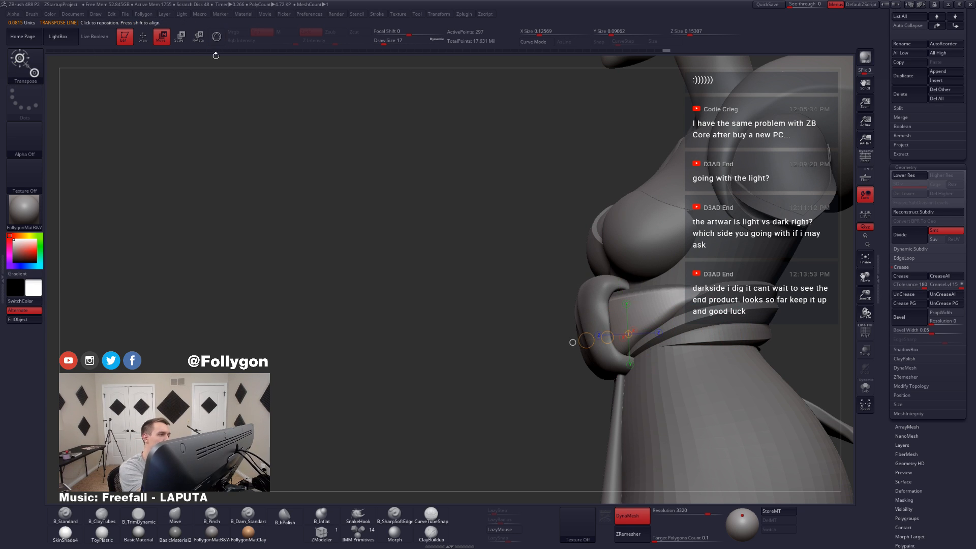
{"action": "key", "text": "q"}
Step: Adjust the sash piece's lower edge beside the knot with the Move brush, reducing the draw size to 27
{"action": "key", "text": "space"}
{"action": "left_click_drag", "start_coordinate": [616, 372], "coordinate": [626, 371]}
{"action": "right_click_drag", "start_coordinate": [639, 333], "coordinate": [680, 324]}
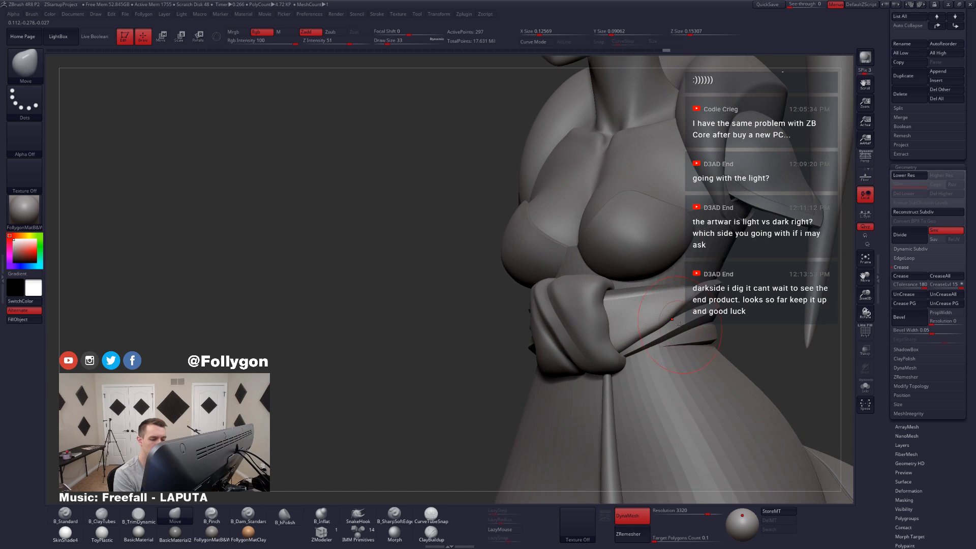
{"action": "key", "text": "space"}
{"action": "key", "text": "shift"}
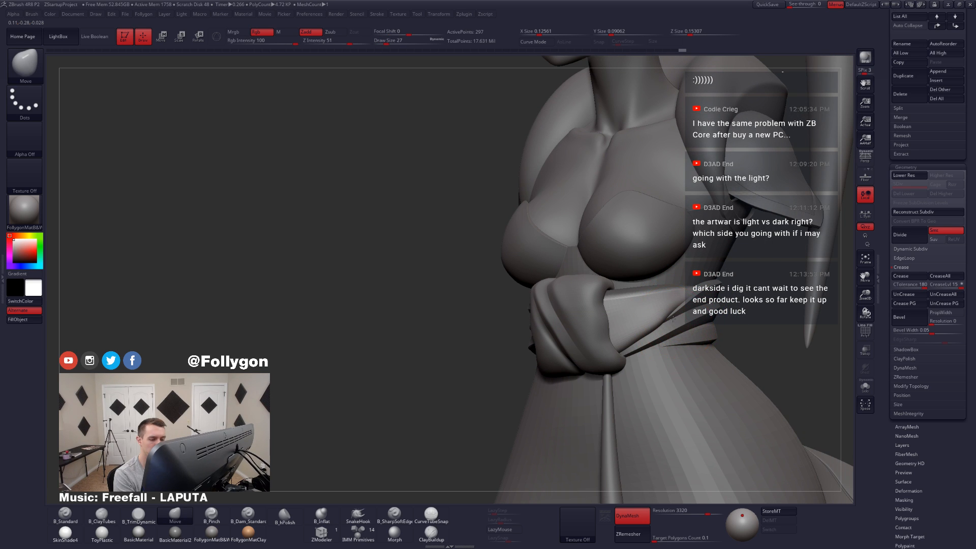
{"action": "right_click_drag", "start_coordinate": [660, 333], "coordinate": [636, 345]}
Step: Enlarge the Move brush to draw size 37 and pull the sash piece's lower corner down behind the knot
{"action": "key", "text": "space"}
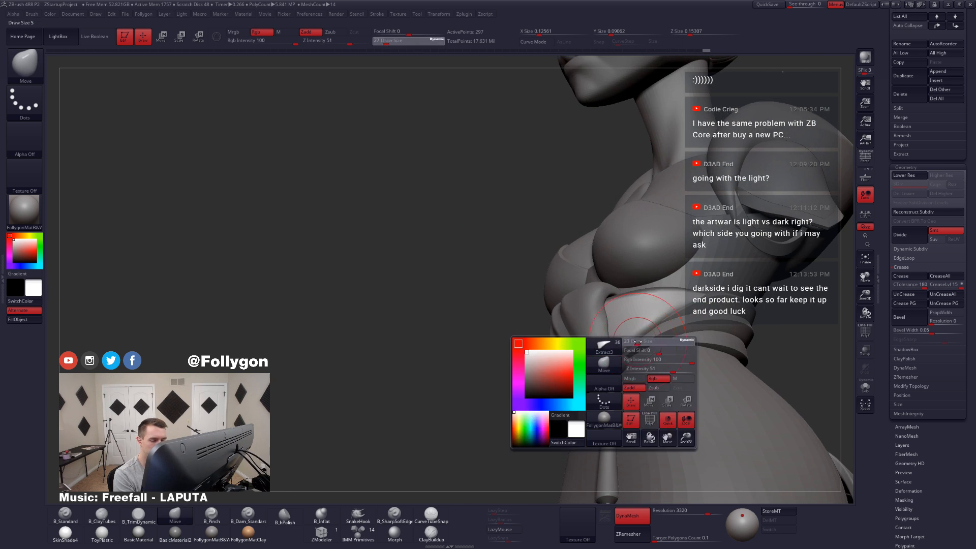
{"action": "left_click_drag", "start_coordinate": [636, 345], "coordinate": [639, 345]}
{"action": "mouse_move", "coordinate": [649, 352]}
{"action": "right_mouse_down"}
{"action": "mouse_move", "coordinate": [655, 338]}
{"action": "mouse_move", "coordinate": [643, 349]}
{"action": "right_mouse_up"}
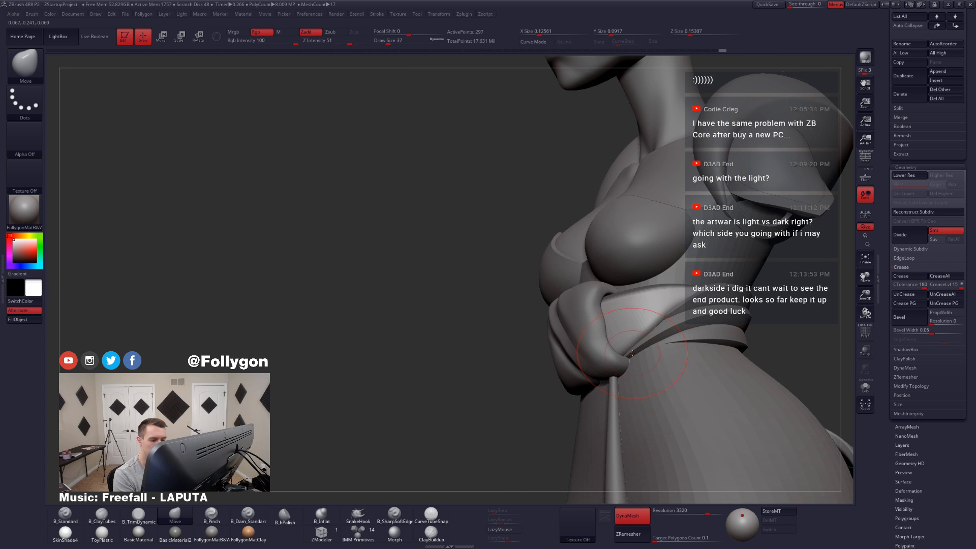
{"action": "right_click_drag", "start_coordinate": [623, 359], "coordinate": [654, 327]}
{"action": "left_click_drag", "start_coordinate": [654, 328], "coordinate": [648, 322]}
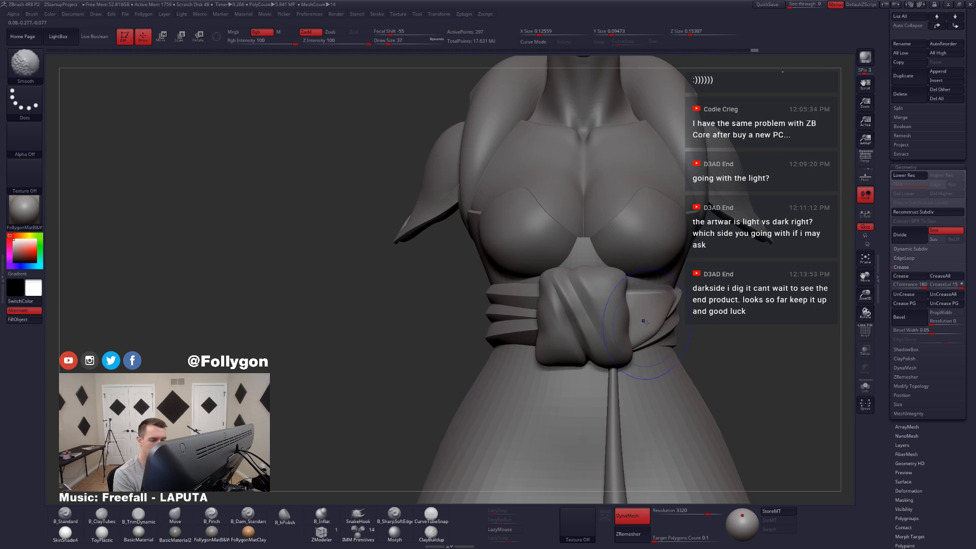
Step: Isolate Extract3 with polyframe and smoothing off, and delete a lengthwise edge loop from its body with ZModeler
{"action": "key", "text": "shift+s"}
{"action": "right_click_drag", "start_coordinate": [673, 312], "coordinate": [679, 362]}
{"action": "key", "text": "shift+f"}
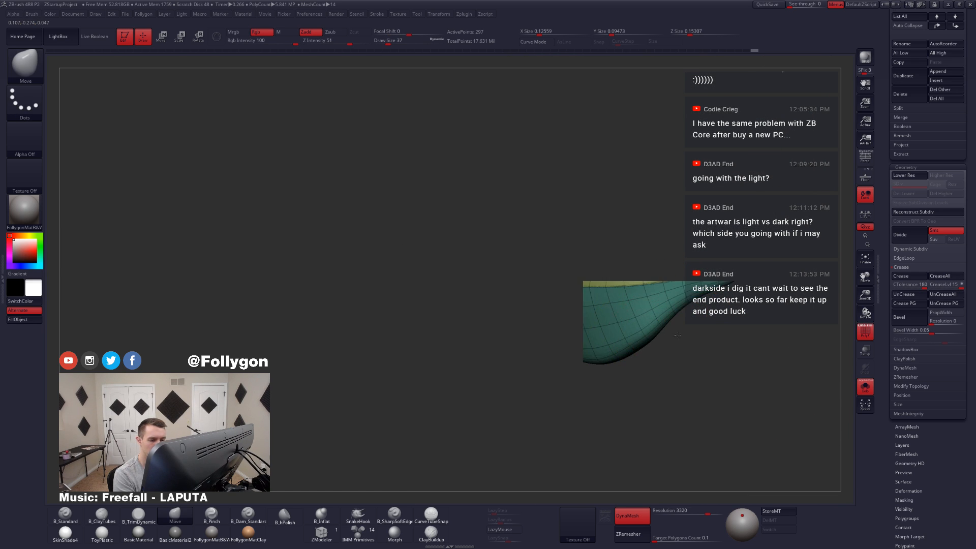
{"action": "left_click", "coordinate": [329, 530]}
{"action": "key", "text": "shift+d"}
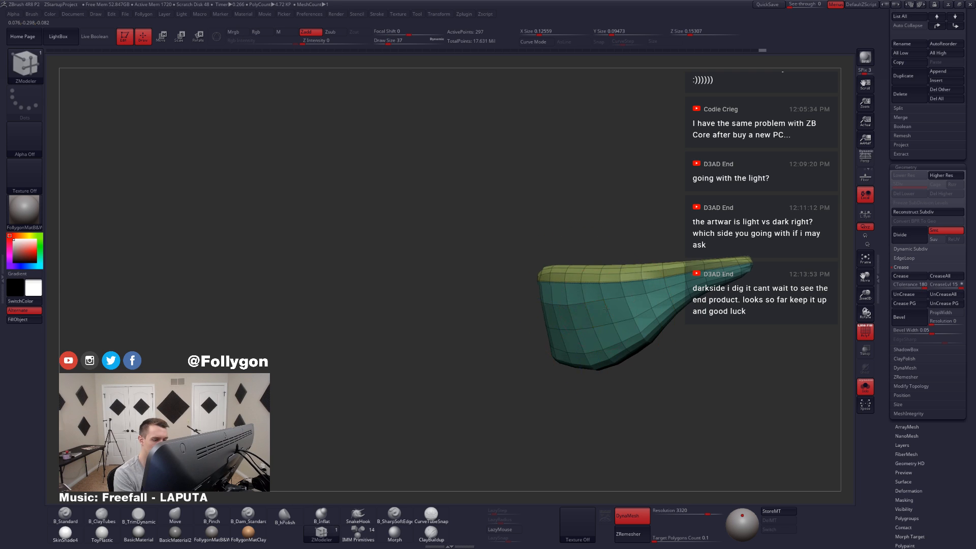
{"action": "right_click_drag", "start_coordinate": [509, 376], "coordinate": [514, 394]}
{"action": "key", "text": "space"}
{"action": "left_click", "coordinate": [555, 326]}
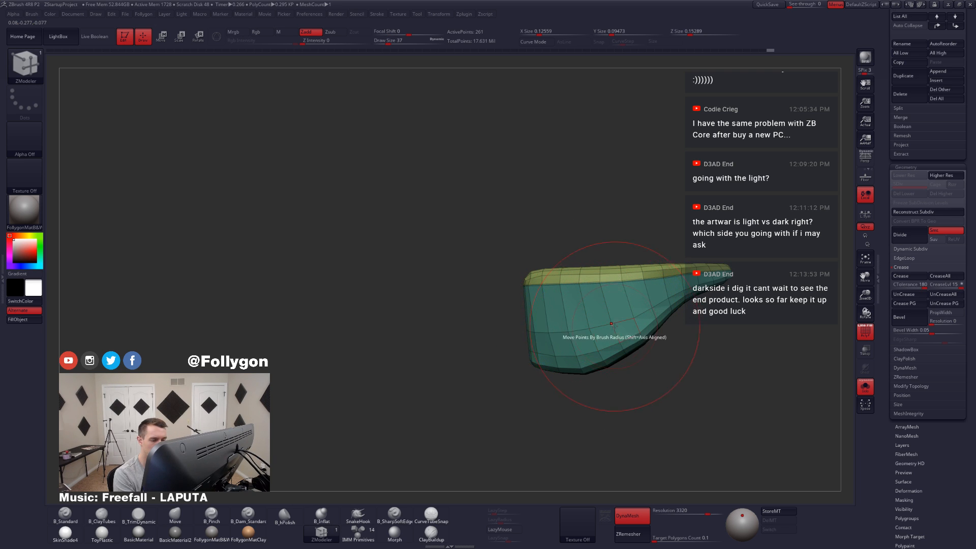
Step: Delete the remaining lengthwise edge loops across Extract3's front, and check the smoothed result on the character
{"action": "mouse_move", "coordinate": [608, 330]}
{"action": "right_mouse_down"}
{"action": "mouse_move", "coordinate": [618, 329]}
{"action": "mouse_move", "coordinate": [600, 330]}
{"action": "right_mouse_up"}
{"action": "key", "text": "d"}
{"action": "key", "text": "shift+d"}
{"action": "left_click", "coordinate": [643, 327]}
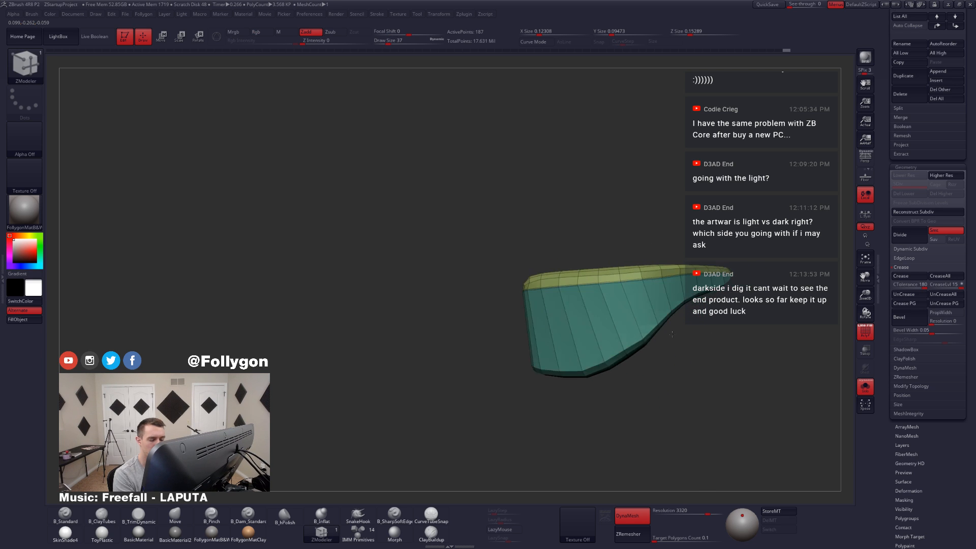
{"action": "key", "text": "d"}
{"action": "key", "text": "alt+s"}
{"action": "key", "text": "shift+f"}
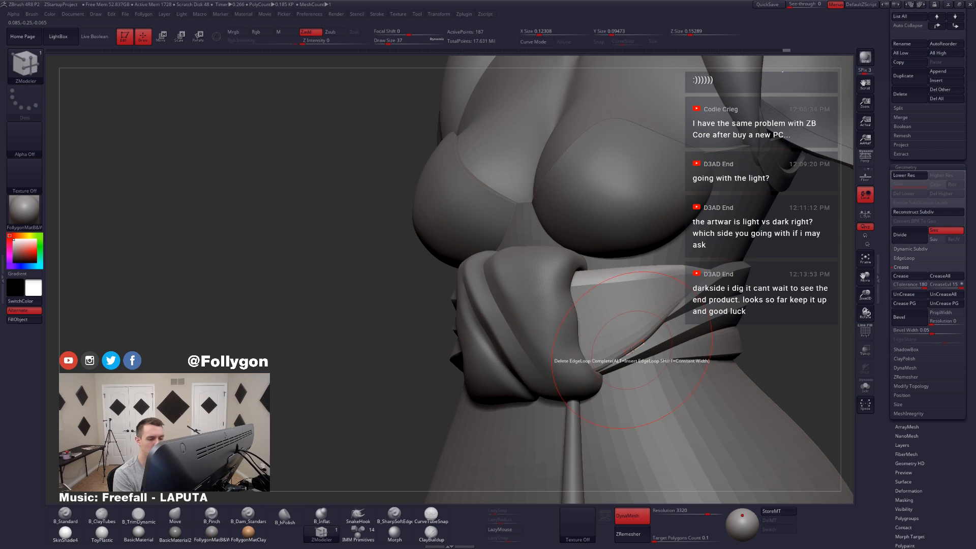
{"action": "key", "text": "alt+s"}
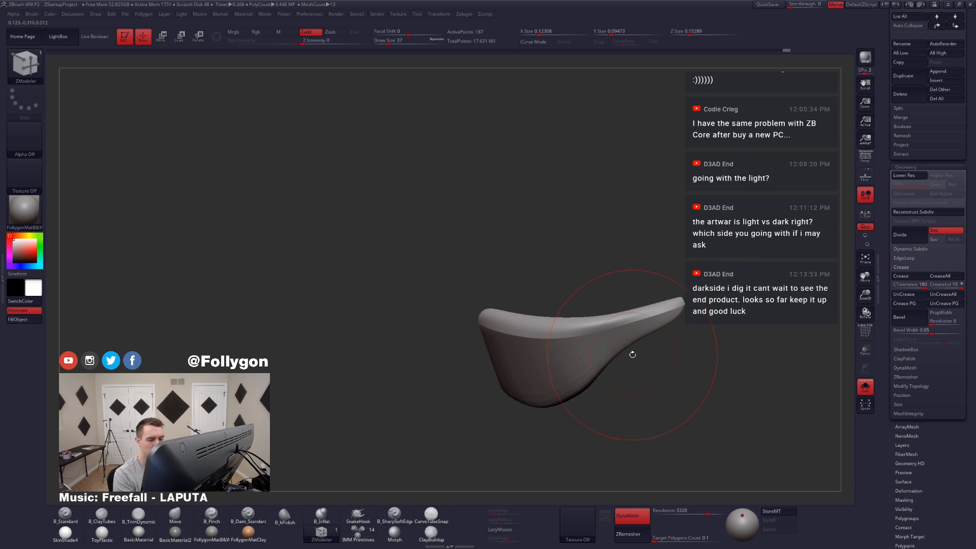
Step: Delete another edge loop from Extract3 with ZModeler, undo the extra change, and turn smooth subdivision back on
{"action": "key", "text": "shift+f"}
{"action": "mouse_move", "coordinate": [642, 339]}
{"action": "right_mouse_down"}
{"action": "mouse_move", "coordinate": [621, 260]}
{"action": "mouse_move", "coordinate": [617, 330]}
{"action": "mouse_move", "coordinate": [610, 312]}
{"action": "mouse_move", "coordinate": [599, 339]}
{"action": "mouse_move", "coordinate": [575, 281]}
{"action": "right_mouse_up"}
{"action": "key", "text": "shift+d"}
{"action": "left_click", "coordinate": [620, 313], "text": "alt"}
{"action": "left_click", "coordinate": [613, 302], "text": "alt"}
{"action": "key", "text": "d"}
{"action": "key", "text": "shift+d"}
{"action": "key", "text": "ctrl+z"}
{"action": "key", "text": "d"}
{"action": "right_click_drag", "start_coordinate": [522, 343], "coordinate": [539, 305]}
{"action": "key", "text": "alt+s"}
{"action": "key", "text": "alt+s"}
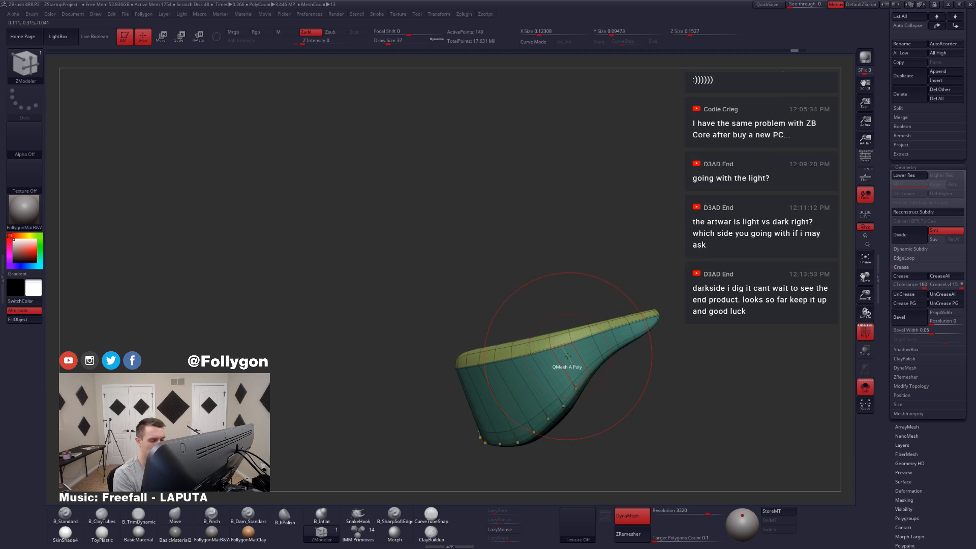
Step: Reshape the isolated sash piece's outline near its ends with the Move brush
{"action": "key", "text": "ctrl"}
{"action": "mouse_move", "coordinate": [513, 357]}
{"action": "left_mouse_down", "text": "ctrl"}
{"action": "mouse_move", "coordinate": [432, 379]}
{"action": "mouse_move", "coordinate": [569, 353]}
{"action": "left_mouse_up", "text": "ctrl"}
{"action": "mouse_move", "coordinate": [662, 318]}
{"action": "left_mouse_down", "text": "ctrl"}
{"action": "mouse_move", "coordinate": [639, 362]}
{"action": "mouse_move", "coordinate": [634, 356]}
{"action": "left_mouse_up", "text": "ctrl"}
{"action": "left_click", "coordinate": [665, 324], "text": "ctrl"}
{"action": "key", "text": "b"}
{"action": "key", "text": "m"}
{"action": "key", "text": "v"}
{"action": "mouse_move", "coordinate": [615, 389]}
{"action": "left_mouse_down"}
{"action": "mouse_move", "coordinate": [651, 391]}
{"action": "mouse_move", "coordinate": [600, 360]}
{"action": "left_mouse_up"}
{"action": "left_click_drag", "start_coordinate": [557, 404], "coordinate": [557, 407]}
{"action": "left_click_drag", "start_coordinate": [566, 437], "coordinate": [565, 421]}
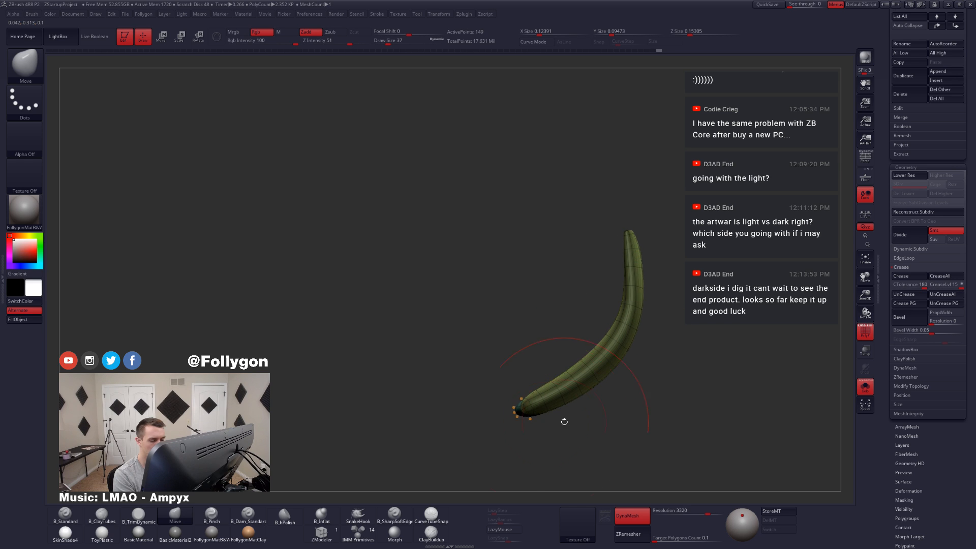
Step: Adjust the sash piece's curve around the waist with the Move brush, and check it on the full character
{"action": "mouse_move", "coordinate": [502, 419]}
{"action": "left_mouse_down", "text": "ctrl"}
{"action": "mouse_move", "coordinate": [592, 351]}
{"action": "mouse_move", "coordinate": [630, 276]}
{"action": "mouse_move", "coordinate": [605, 203]}
{"action": "mouse_move", "coordinate": [575, 221]}
{"action": "left_mouse_up", "text": "ctrl"}
{"action": "left_click_drag", "start_coordinate": [646, 292], "coordinate": [647, 292]}
{"action": "mouse_move", "coordinate": [648, 305]}
{"action": "left_mouse_down"}
{"action": "mouse_move", "coordinate": [663, 314]}
{"action": "mouse_move", "coordinate": [629, 294]}
{"action": "left_mouse_up"}
{"action": "key", "text": "alt+s"}
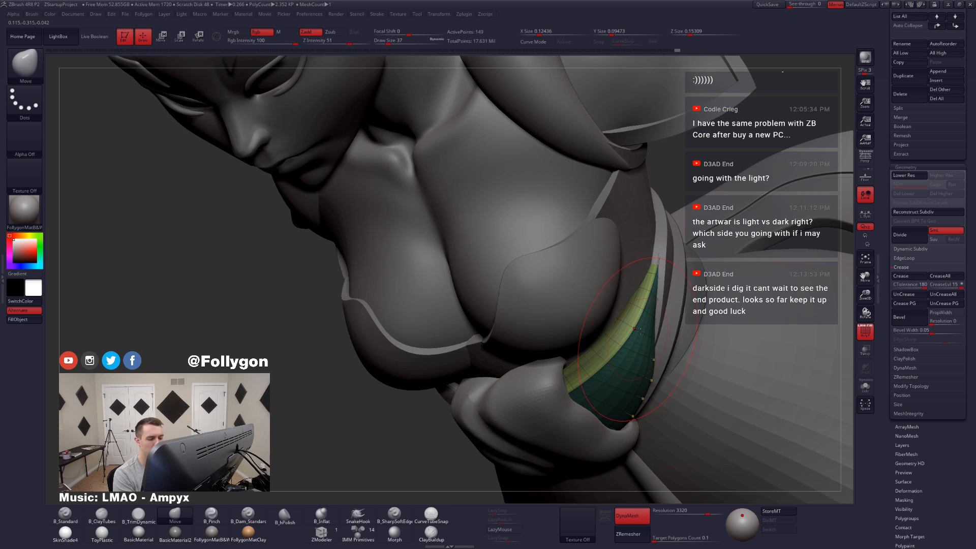
{"action": "right_click_drag", "start_coordinate": [636, 310], "coordinate": [514, 366]}
{"action": "key", "text": "shift+f"}
{"action": "left_click_drag", "start_coordinate": [514, 365], "coordinate": [512, 364], "text": "ctrl"}
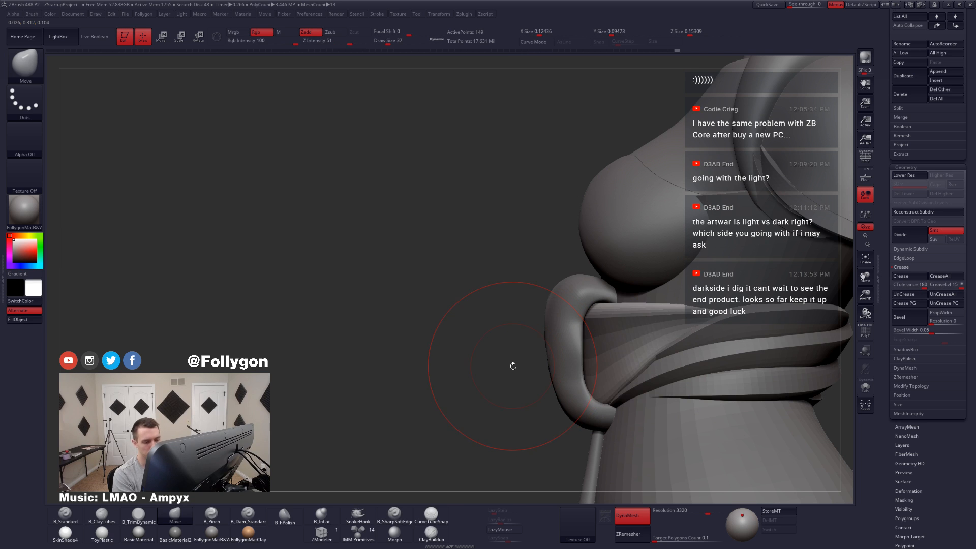
Step: Reshape the sash piece's end beside the knot with the Move brush at a draw size of 25
{"action": "key", "text": "space"}
{"action": "mouse_move", "coordinate": [711, 333]}
{"action": "left_mouse_down"}
{"action": "mouse_move", "coordinate": [713, 307]}
{"action": "mouse_move", "coordinate": [714, 333]}
{"action": "left_mouse_up"}
{"action": "key", "text": "alt+s"}
{"action": "key", "text": "space"}
{"action": "left_click_drag", "start_coordinate": [702, 312], "coordinate": [701, 308]}
{"action": "key", "text": "alt+s"}
{"action": "left_click_drag", "start_coordinate": [539, 360], "coordinate": [541, 358], "text": "ctrl"}
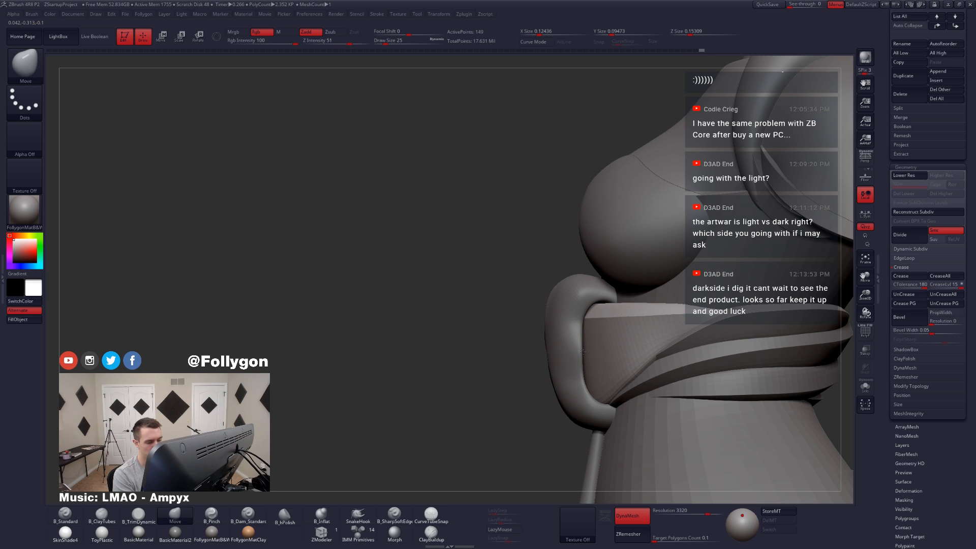
Step: Adjust the sash piece's upper edge below the bust with the Move brush, and set the draw size to 27
{"action": "key", "text": "space"}
{"action": "right_click_drag", "start_coordinate": [587, 364], "coordinate": [664, 356]}
{"action": "left_click_drag", "start_coordinate": [653, 331], "coordinate": [650, 328]}
{"action": "mouse_move", "coordinate": [719, 352]}
{"action": "right_mouse_down"}
{"action": "mouse_move", "coordinate": [687, 357]}
{"action": "mouse_move", "coordinate": [691, 325]}
{"action": "right_mouse_up"}
{"action": "key", "text": "space"}
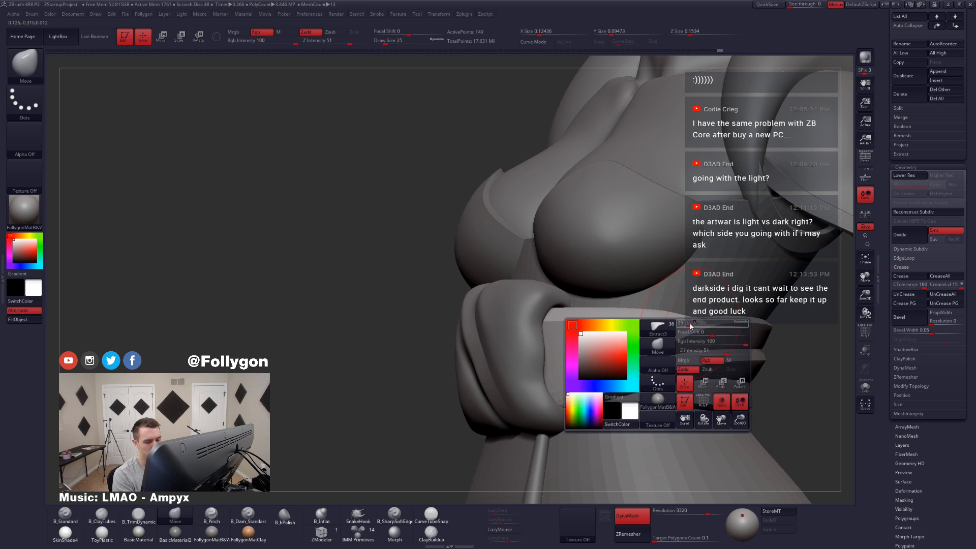
{"action": "key", "text": "space"}
{"action": "left_click_drag", "start_coordinate": [694, 321], "coordinate": [696, 321]}
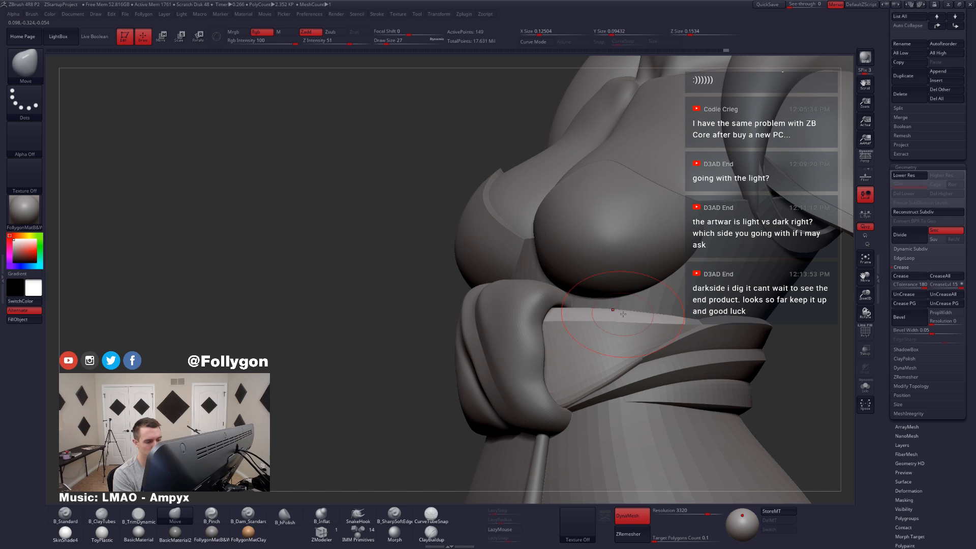
Step: Isolate the sash piece and reshape its outline with the Move brush, ending at a draw size of 37
{"action": "key", "text": "space"}
{"action": "left_click_drag", "start_coordinate": [701, 326], "coordinate": [697, 326]}
{"action": "right_click_drag", "start_coordinate": [699, 328], "coordinate": [652, 324]}
{"action": "key", "text": "alt+s"}
{"action": "key", "text": "space"}
{"action": "left_click_drag", "start_coordinate": [653, 324], "coordinate": [655, 325]}
{"action": "key", "text": "space"}
{"action": "left_click", "coordinate": [647, 312]}
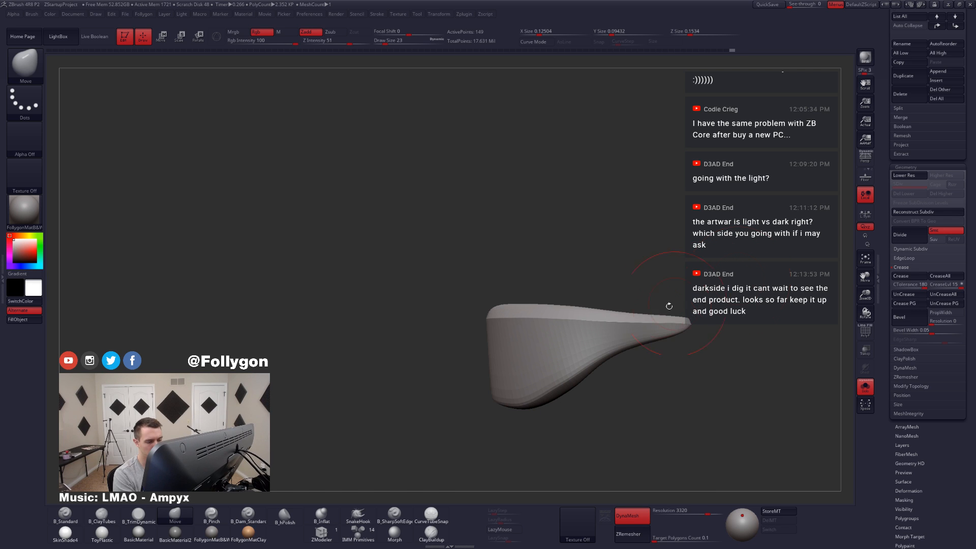
{"action": "key", "text": "space"}
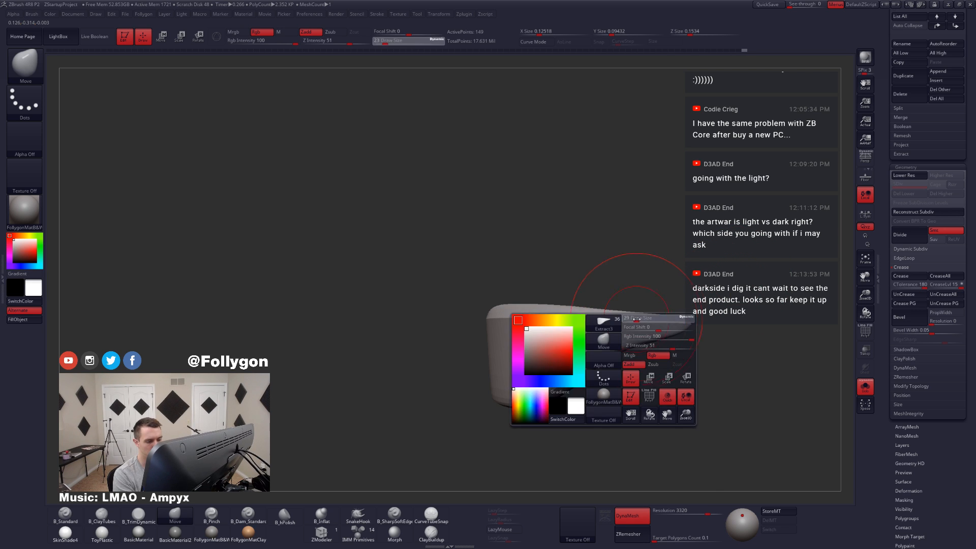
{"action": "left_click_drag", "start_coordinate": [626, 317], "coordinate": [661, 325]}
{"action": "right_click_drag", "start_coordinate": [661, 326], "coordinate": [643, 332]}
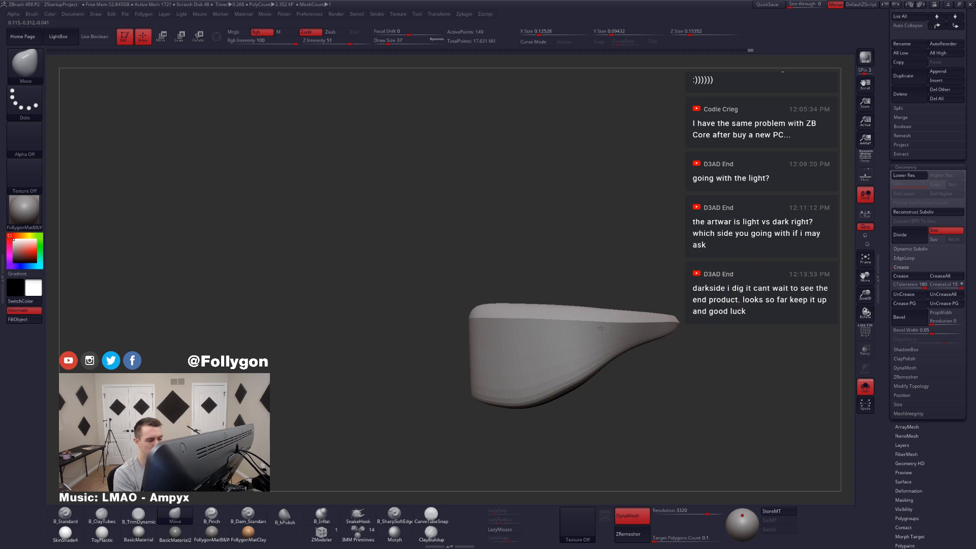
Step: Refine the isolated sash piece's curve with the Move brush at a draw size of 31, and check it on the full character
{"action": "left_click_drag", "start_coordinate": [601, 328], "coordinate": [650, 322]}
{"action": "key", "text": "ctrl+f"}
{"action": "left_click", "coordinate": [608, 312]}
{"action": "key", "text": "space"}
{"action": "left_click", "coordinate": [652, 322]}
{"action": "mouse_move", "coordinate": [650, 323]}
{"action": "right_mouse_down"}
{"action": "mouse_move", "coordinate": [683, 326]}
{"action": "mouse_move", "coordinate": [637, 395]}
{"action": "mouse_move", "coordinate": [633, 346]}
{"action": "right_mouse_up"}
{"action": "key", "text": "ctrl+f"}
{"action": "left_click", "coordinate": [636, 331]}
{"action": "key", "text": "space"}
{"action": "left_click", "coordinate": [636, 324]}
{"action": "left_click_drag", "start_coordinate": [640, 295], "coordinate": [637, 295]}
{"action": "mouse_move", "coordinate": [642, 305]}
{"action": "right_mouse_down"}
{"action": "mouse_move", "coordinate": [630, 324]}
{"action": "mouse_move", "coordinate": [645, 336]}
{"action": "right_mouse_up"}
{"action": "key", "text": "ctrl+f"}
{"action": "left_click", "coordinate": [650, 336]}
{"action": "right_click_drag", "start_coordinate": [758, 382], "coordinate": [721, 400]}
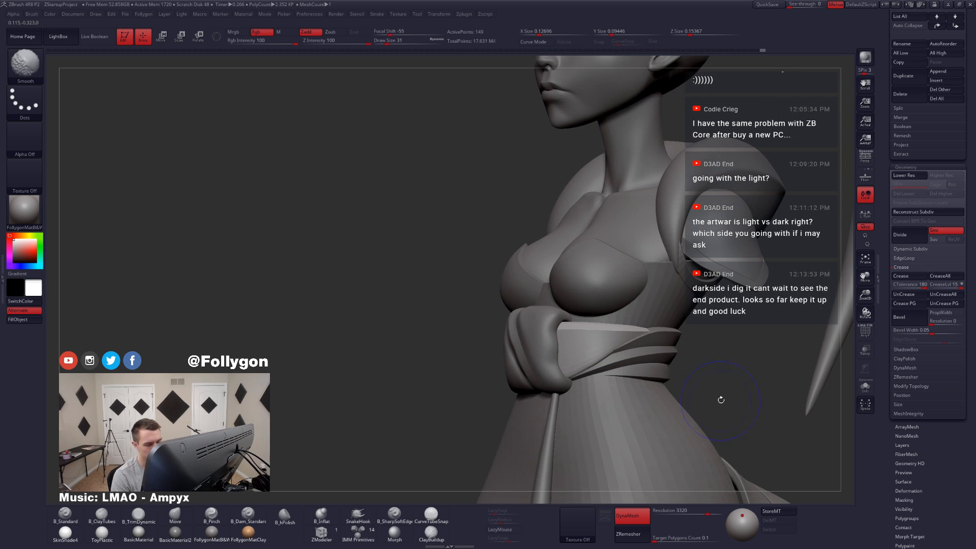
Step: Check the sash piece's wireframe and nudge its lower edge against the wrapped bands
{"action": "key", "text": "shift+f"}
{"action": "key", "text": "w"}
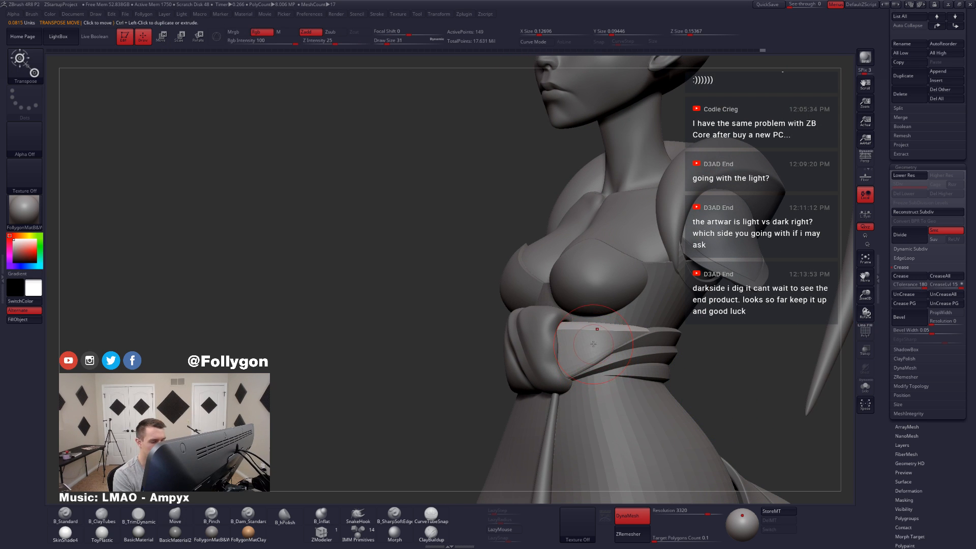
{"action": "key", "text": "w"}
{"action": "key", "text": "q"}
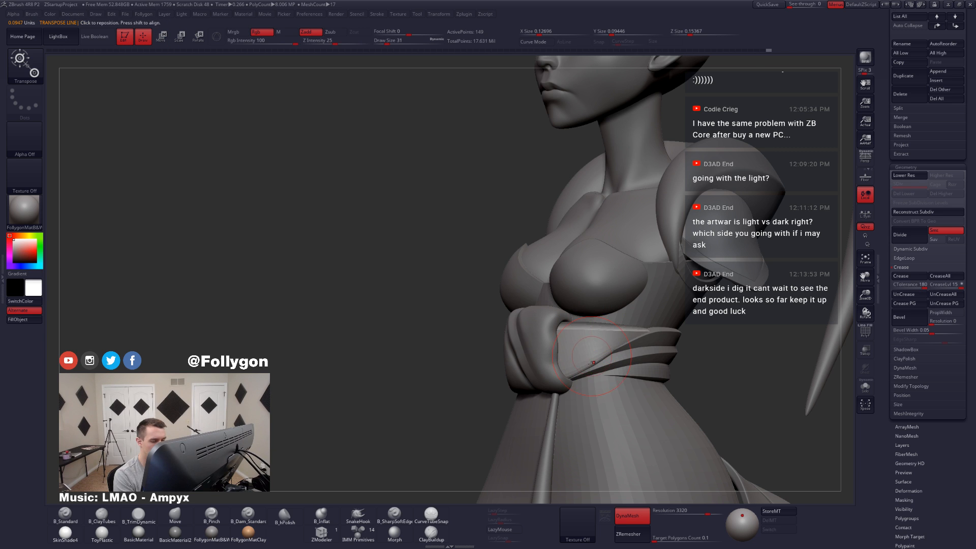
{"action": "right_click_drag", "start_coordinate": [580, 360], "coordinate": [598, 369]}
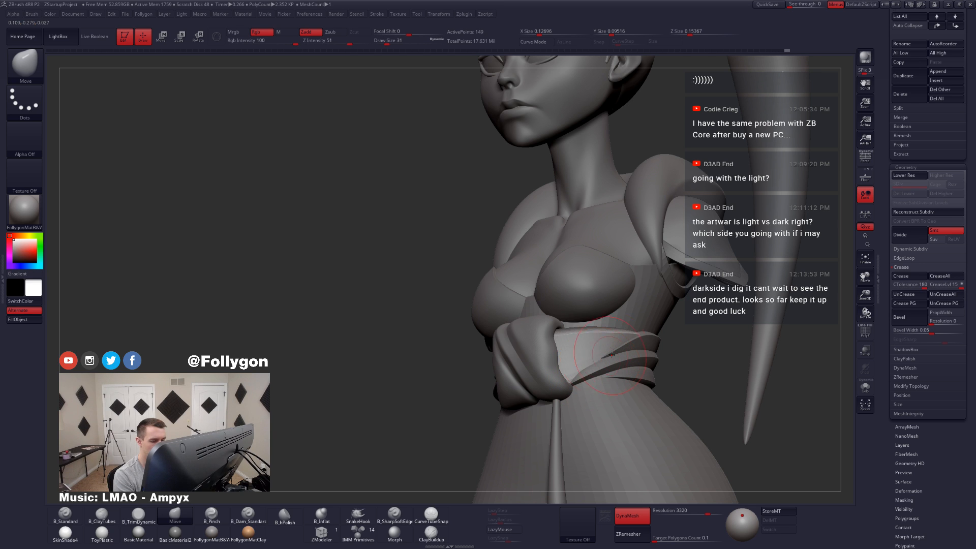
Step: Select the wrapped waist bands and isolate them to inspect how they overlap
{"action": "left_click", "coordinate": [628, 349], "text": "alt"}
{"action": "key", "text": "alt+s"}
{"action": "right_click_drag", "start_coordinate": [611, 337], "coordinate": [630, 358], "text": "ctrl"}
{"action": "key", "text": "w"}
{"action": "mouse_move", "coordinate": [668, 346]}
{"action": "left_mouse_down", "text": "ctrl"}
{"action": "mouse_move", "coordinate": [625, 310]}
{"action": "mouse_move", "coordinate": [638, 364]}
{"action": "left_mouse_up", "text": "ctrl"}
{"action": "key", "text": "q"}
{"action": "key", "text": "w"}
{"action": "key", "text": "q"}
{"action": "key", "text": "alt+s"}
Step: Try to reshape the wrapped waist bands with the Move brush, and undo the change
{"action": "key", "text": "alt+s"}
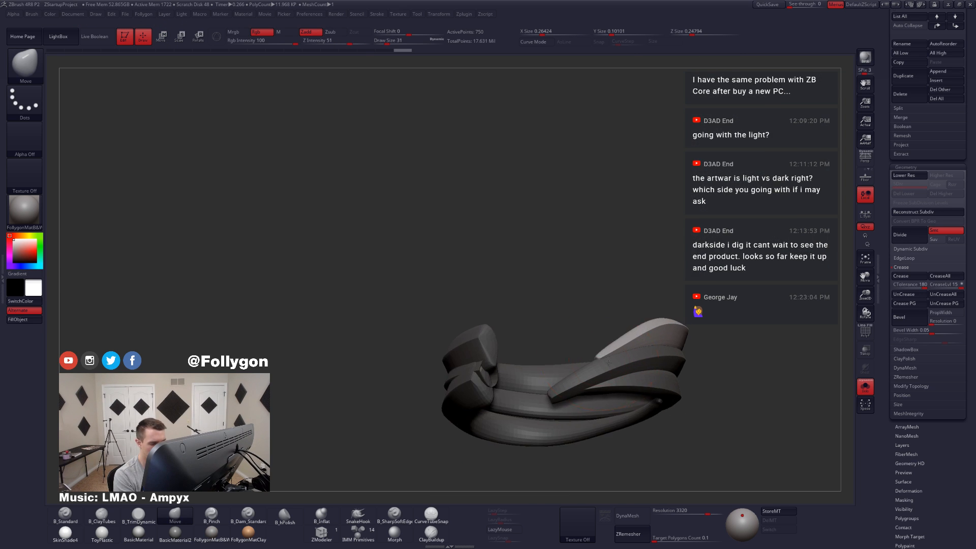
{"action": "right_click_drag", "start_coordinate": [593, 339], "coordinate": [613, 338]}
{"action": "mouse_move", "coordinate": [612, 338]}
{"action": "right_mouse_down", "text": "ctrl"}
{"action": "mouse_move", "coordinate": [630, 355]}
{"action": "mouse_move", "coordinate": [605, 367]}
{"action": "mouse_move", "coordinate": [616, 372]}
{"action": "mouse_move", "coordinate": [568, 340]}
{"action": "right_mouse_up", "text": "ctrl"}
{"action": "key", "text": "alt+s"}
{"action": "left_click_drag", "start_coordinate": [800, 330], "coordinate": [813, 342], "text": "ctrl"}
{"action": "key", "text": "ctrl+z"}
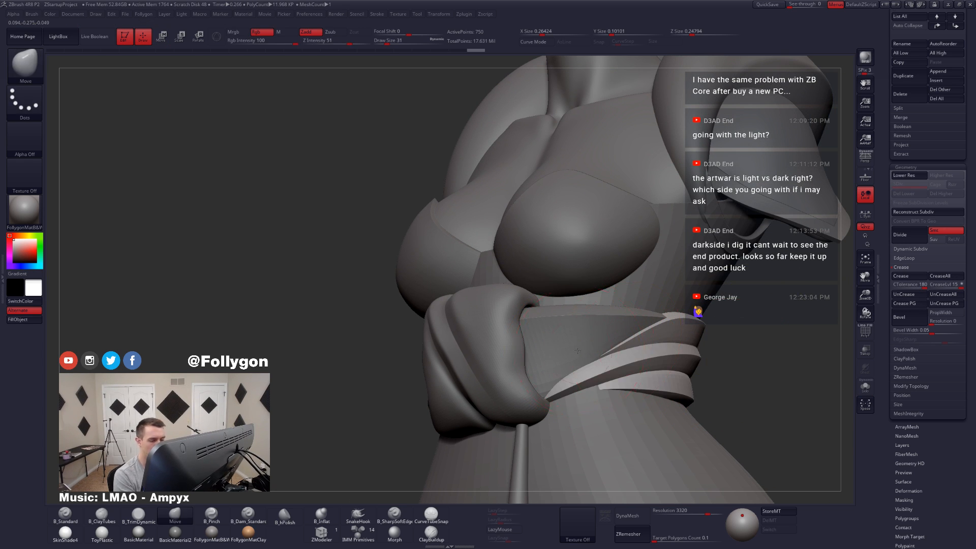
Step: Reselect the sash piece beside the knot and pull its lower edge into place with the Move brush at a draw size of 17
{"action": "left_click", "coordinate": [576, 352], "text": "alt"}
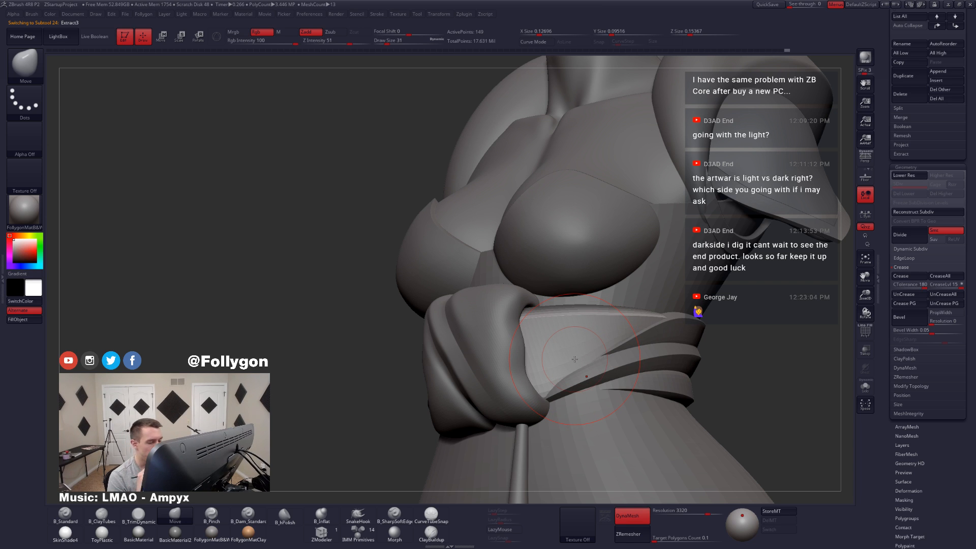
{"action": "right_click_drag", "start_coordinate": [599, 348], "coordinate": [641, 351]}
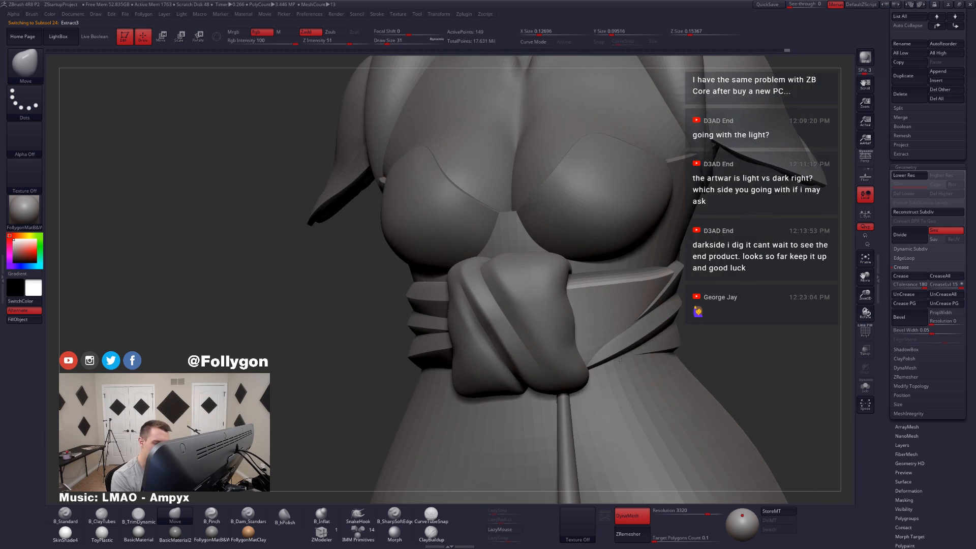
{"action": "key", "text": "space"}
{"action": "left_click_drag", "start_coordinate": [633, 381], "coordinate": [628, 380]}
{"action": "mouse_move", "coordinate": [666, 336]}
{"action": "right_mouse_down"}
{"action": "mouse_move", "coordinate": [603, 326]}
{"action": "mouse_move", "coordinate": [640, 331]}
{"action": "right_mouse_up"}
{"action": "key", "text": "bracketright"}
{"action": "key", "text": "space"}
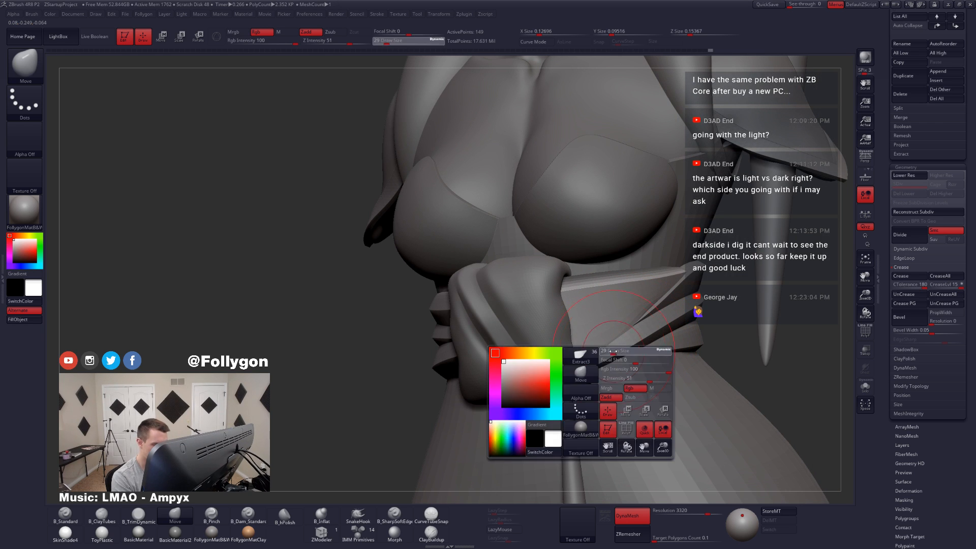
{"action": "mouse_move", "coordinate": [609, 358]}
{"action": "left_mouse_down"}
{"action": "mouse_move", "coordinate": [612, 391]}
{"action": "mouse_move", "coordinate": [602, 375]}
{"action": "left_mouse_up"}
{"action": "key", "text": "alt+s"}
{"action": "key", "text": "space"}
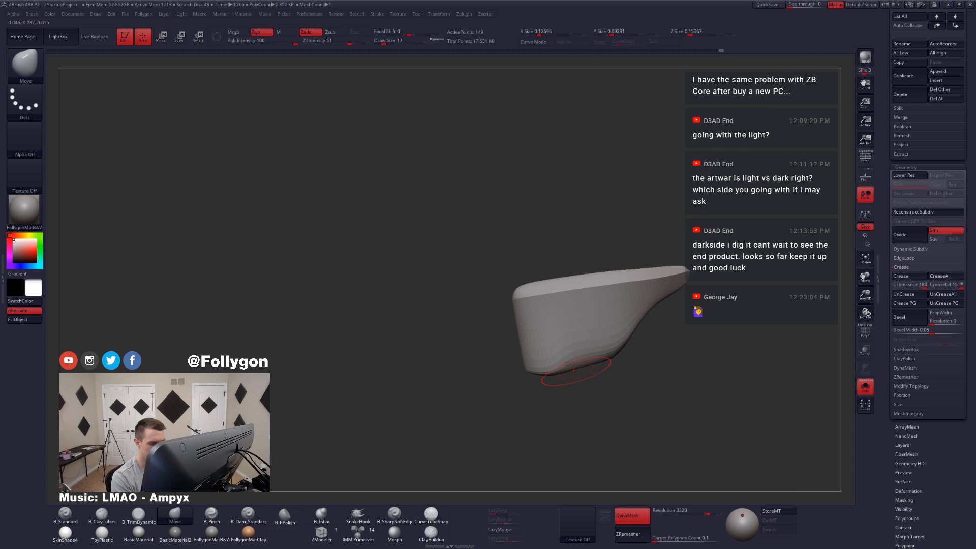
{"action": "key", "text": "alt+s"}
{"action": "right_click_drag", "start_coordinate": [603, 366], "coordinate": [629, 333], "text": "ctrl"}
Step: Examine how the knot and sash piece fit the waist from the front and side of the full character
{"action": "key", "text": "shift+f"}
{"action": "key", "text": "shift+f"}
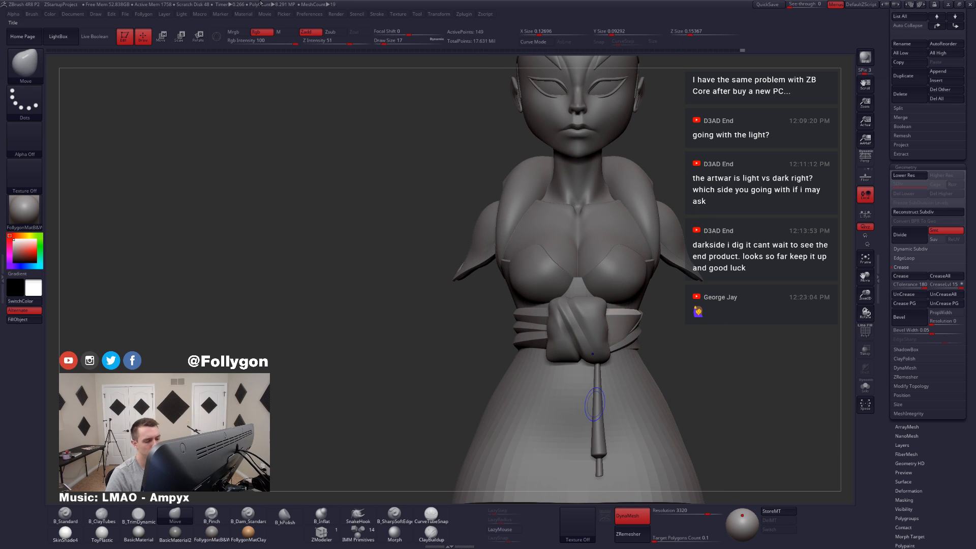
{"action": "left_click", "coordinate": [590, 340], "text": "alt"}
{"action": "right_click_drag", "start_coordinate": [654, 368], "coordinate": [628, 375]}
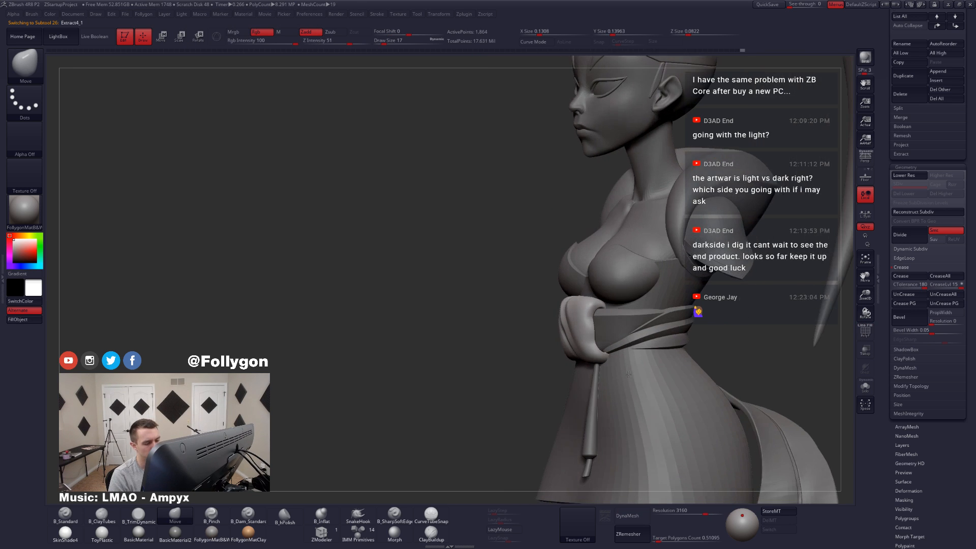
{"action": "right_click_drag", "start_coordinate": [649, 408], "coordinate": [647, 361]}
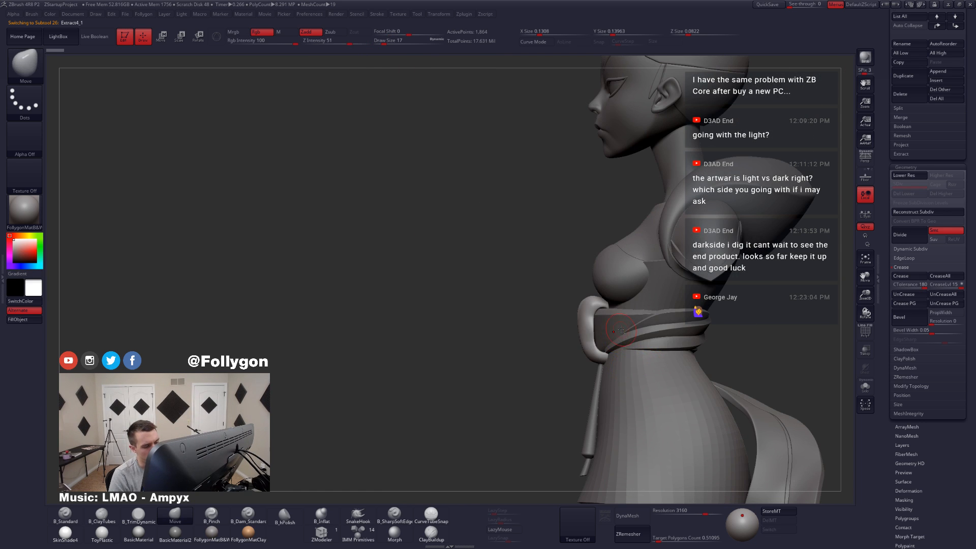
{"action": "left_click", "coordinate": [640, 387], "text": "alt"}
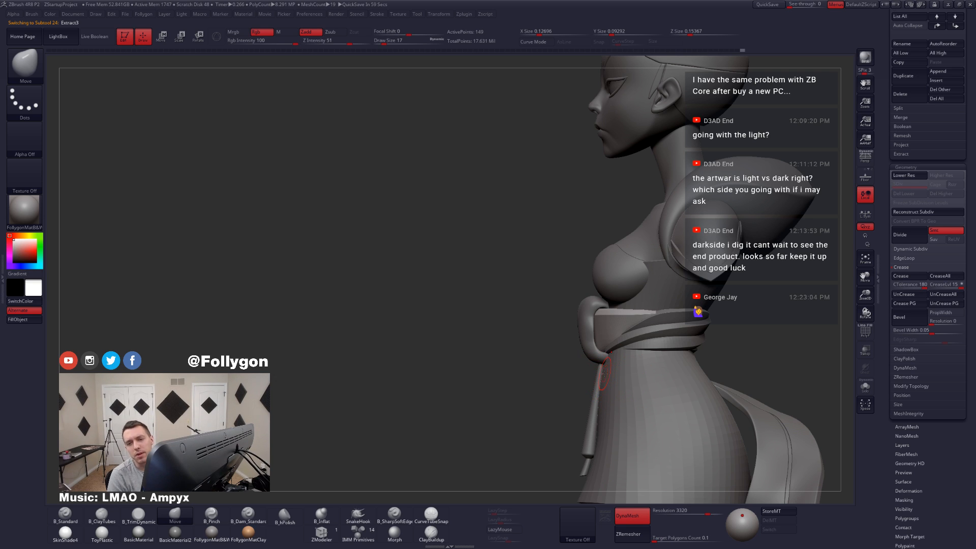
{"action": "right_click_drag", "start_coordinate": [601, 348], "coordinate": [503, 371]}
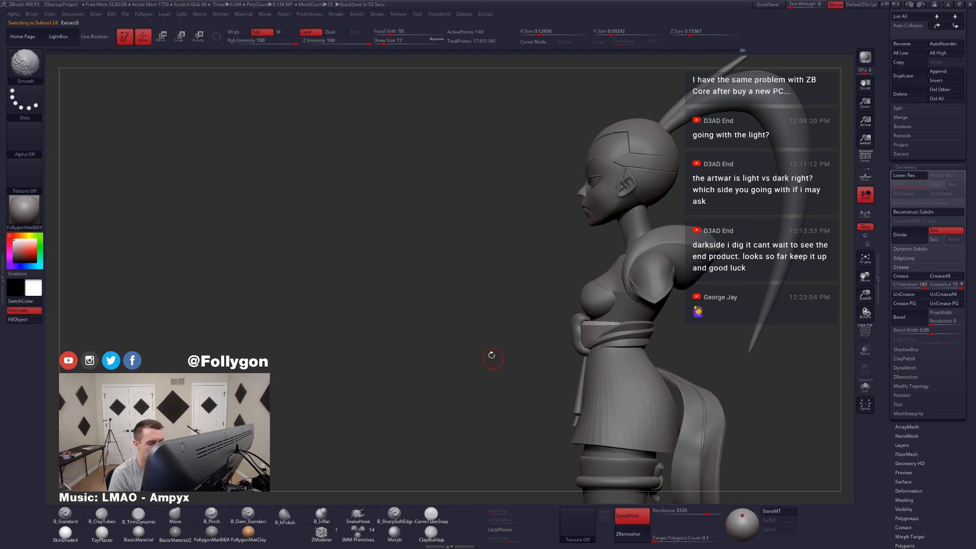
{"action": "right_click_drag", "start_coordinate": [595, 337], "coordinate": [565, 344]}
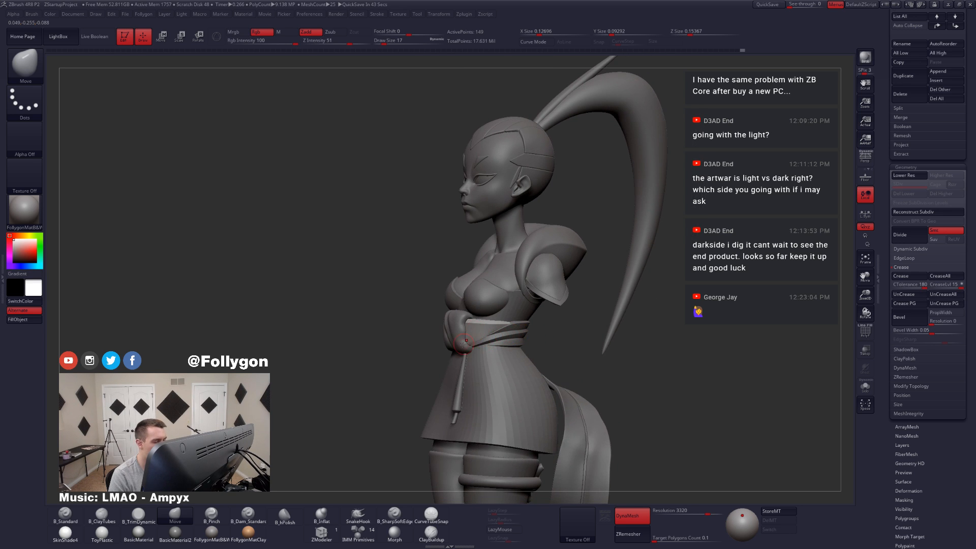
{"action": "right_click_drag", "start_coordinate": [464, 344], "coordinate": [564, 352]}
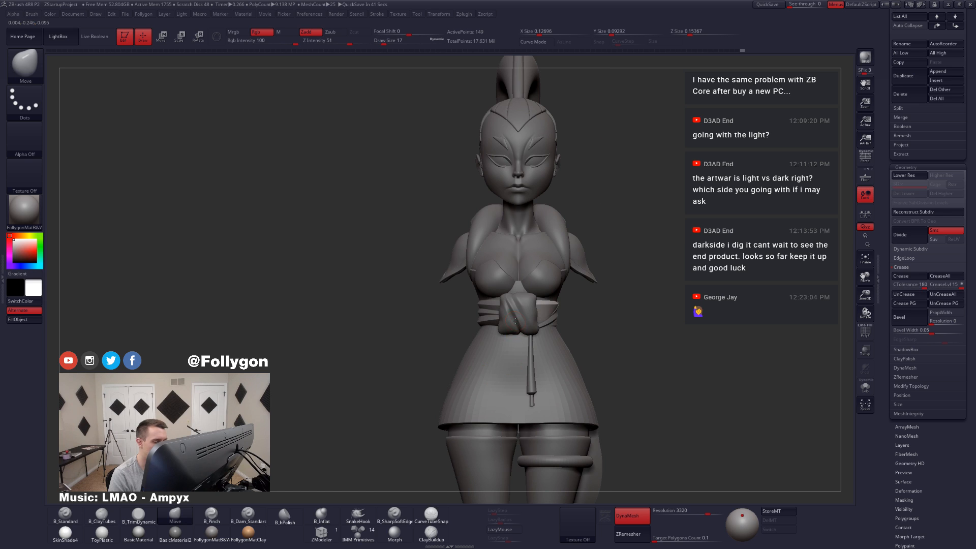
Step: Inspect the knot and wrapped bands from the front and back, toggling the wireframe to compare their meshes
{"action": "left_click", "coordinate": [516, 321], "text": "alt"}
{"action": "right_click_drag", "start_coordinate": [515, 322], "coordinate": [544, 351], "text": "alt"}
{"action": "key", "text": "shift+f"}
{"action": "key", "text": "shift+f"}
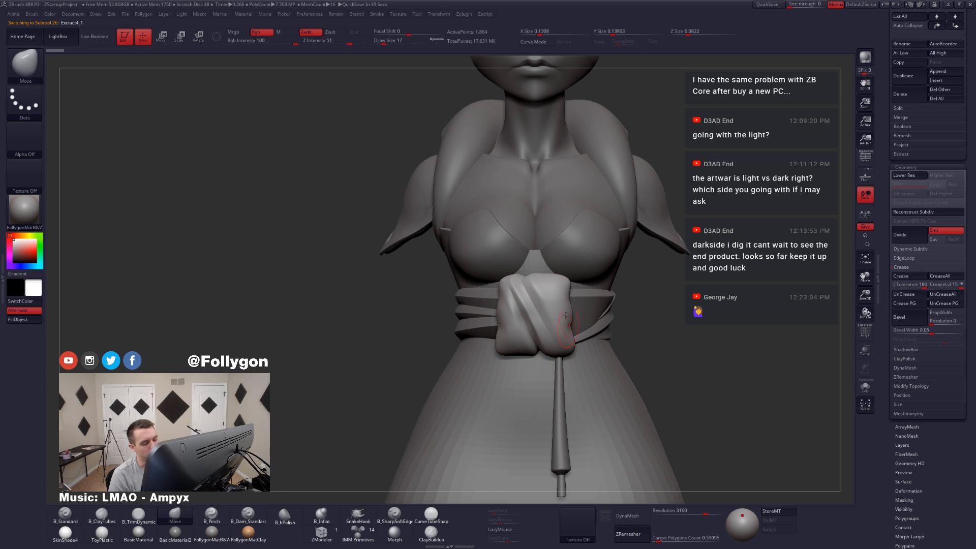
{"action": "key", "text": "shift+f"}
{"action": "key", "text": "shift+f"}
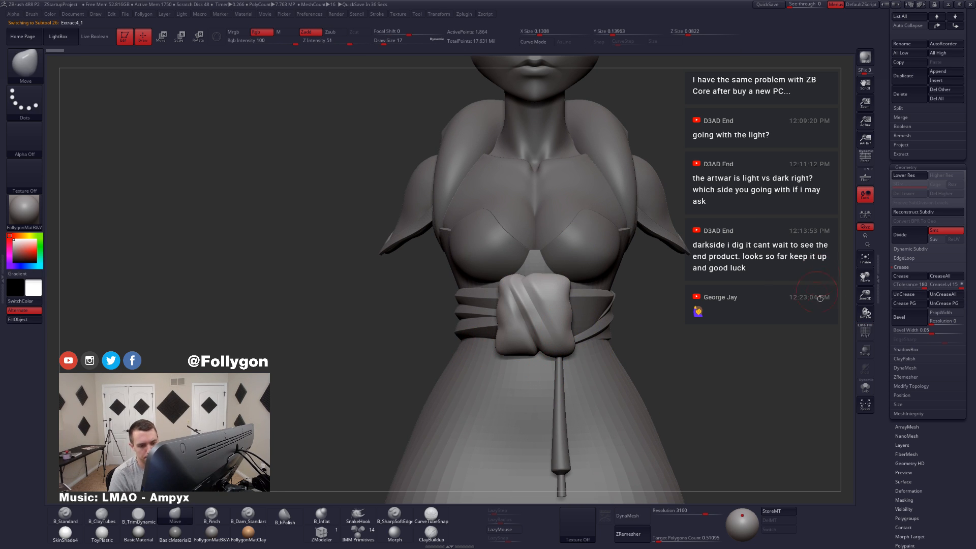
{"action": "right_click_drag", "start_coordinate": [563, 350], "coordinate": [478, 347]}
{"action": "left_click", "coordinate": [590, 317], "text": "alt"}
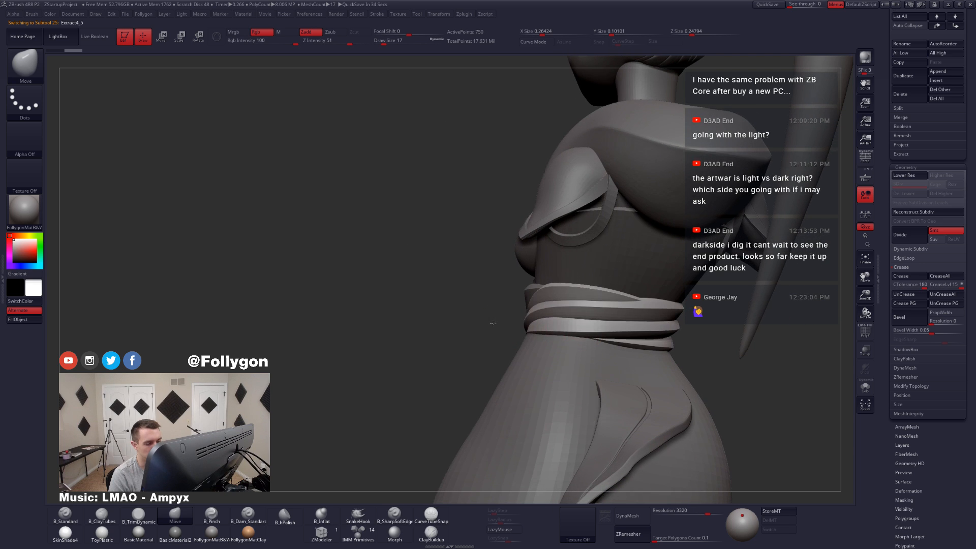
{"action": "right_click_drag", "start_coordinate": [584, 316], "coordinate": [577, 337]}
{"action": "key", "text": "shift+f"}
{"action": "key", "text": "shift+f"}
{"action": "right_click_drag", "start_coordinate": [461, 332], "coordinate": [543, 325]}
{"action": "left_click", "coordinate": [475, 262], "text": "alt"}
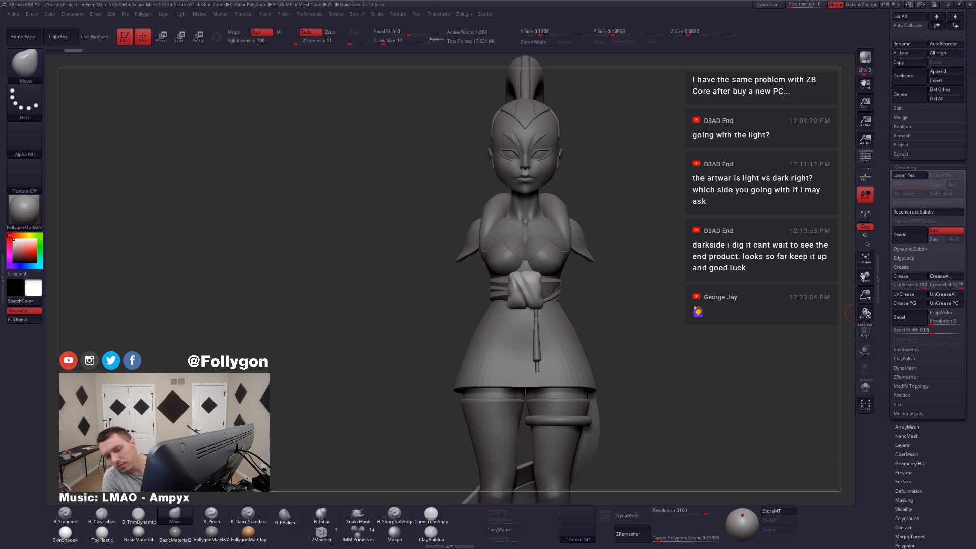
Step: Switch to the web browser and search for "belt knot" in a new tab
{"action": "key", "text": "alt+Tab"}
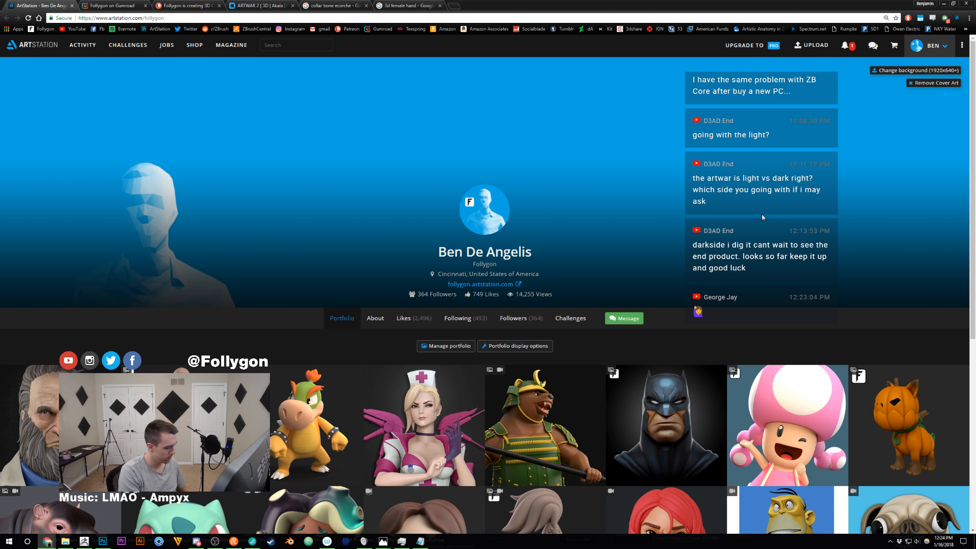
{"action": "scroll", "coordinate": [761, 215], "scroll_direction": "down", "scroll_amount": 6}
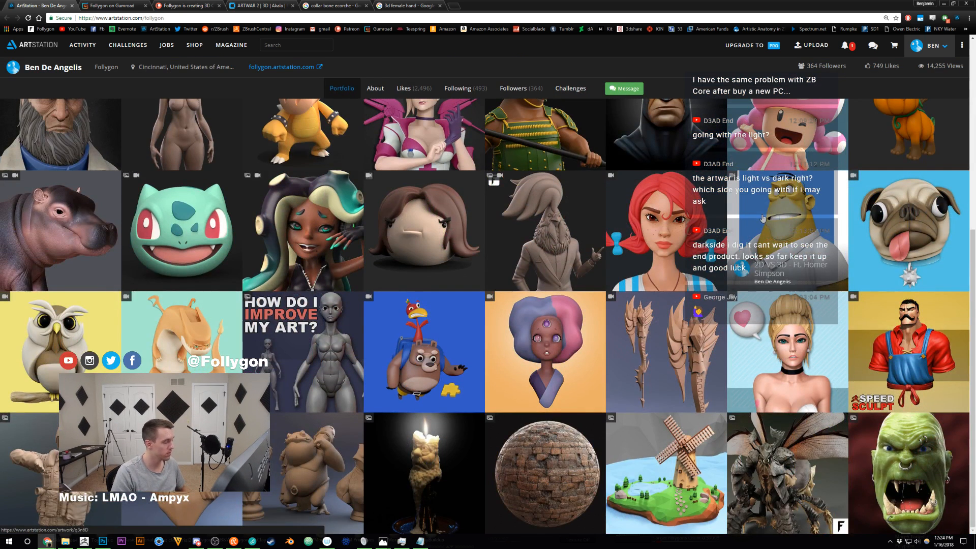
{"action": "left_click", "coordinate": [763, 218]}
{"action": "key", "text": "ctrl+t"}
{"action": "type", "text": "belt know"}
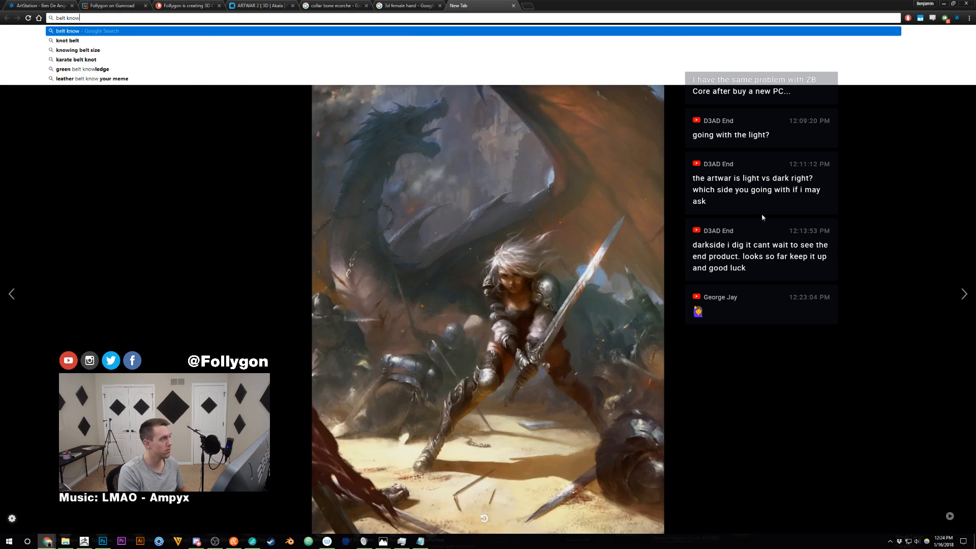
{"action": "key", "text": "BackSpace"}
{"action": "type", "text": "t"}
{"action": "key", "text": "Return"}
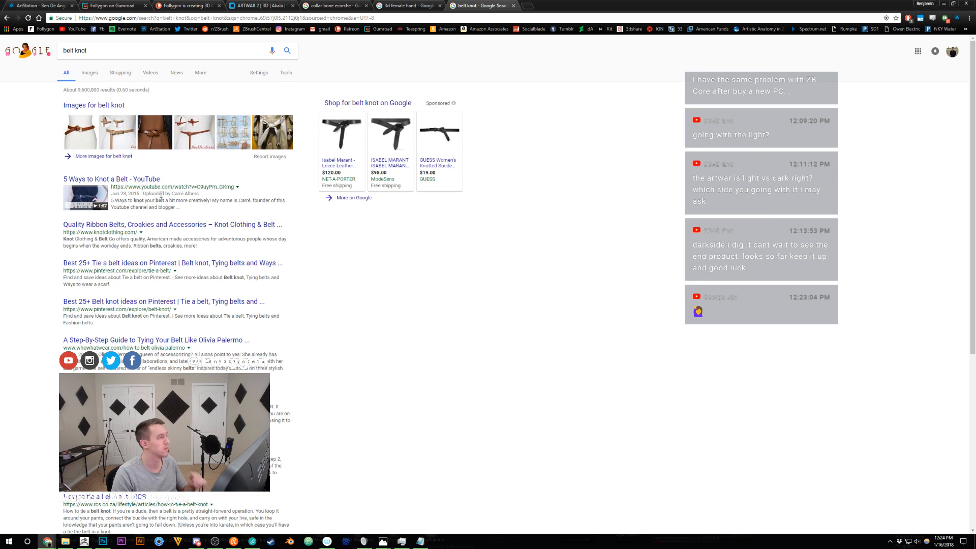
Step: Show image results, refine the search to "karatee belt knot", and browse the pictures for knot reference
{"action": "left_click", "coordinate": [90, 73]}
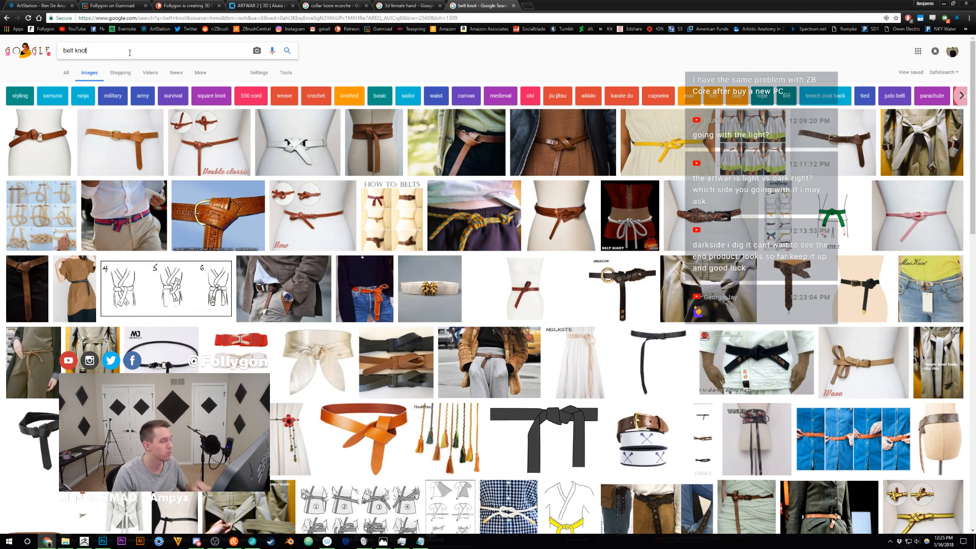
{"action": "type", "text": "aratee"}
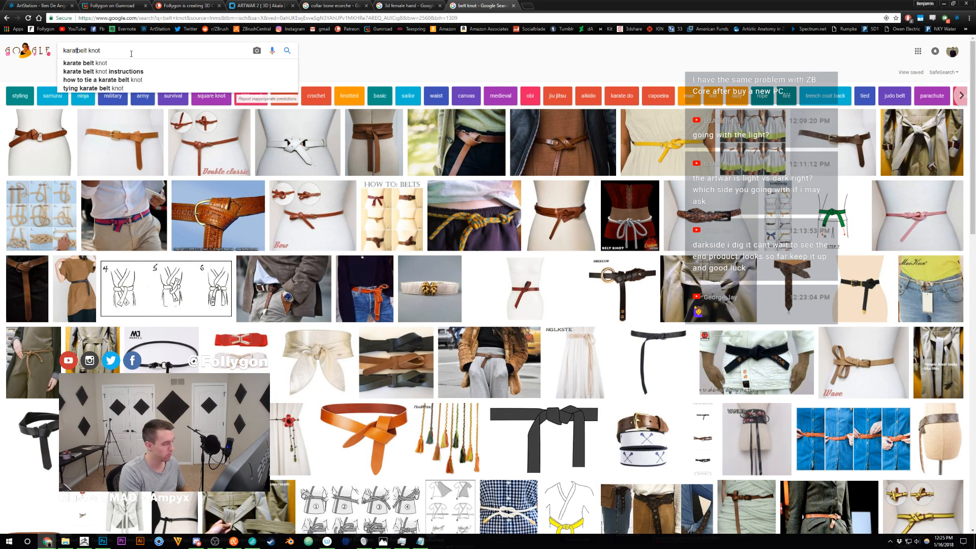
{"action": "key", "text": "Return"}
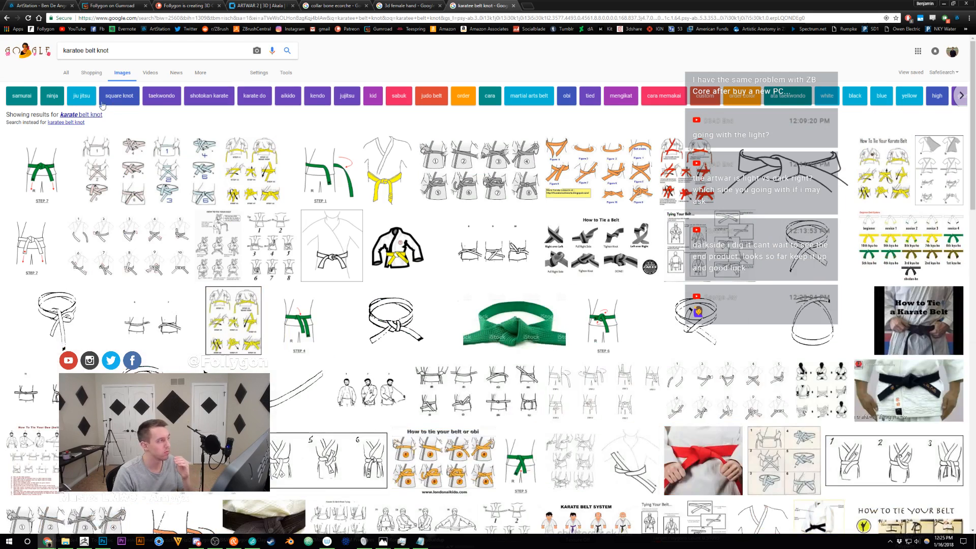
{"action": "scroll", "coordinate": [108, 136], "scroll_direction": "down", "scroll_amount": 2}
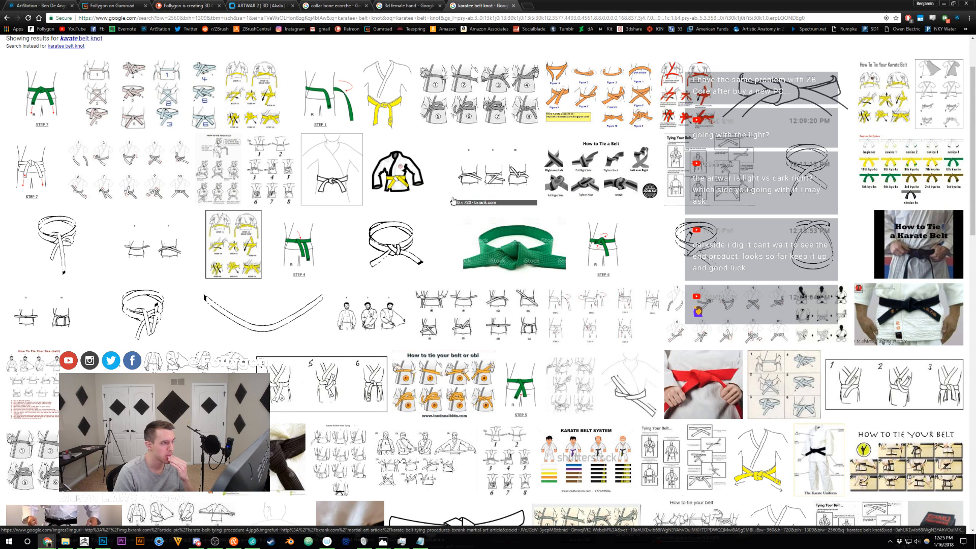
Step: Enlarge the yellow belt drawing and the green karate belt photo to study how the knot is folded
{"action": "left_click", "coordinate": [394, 107]}
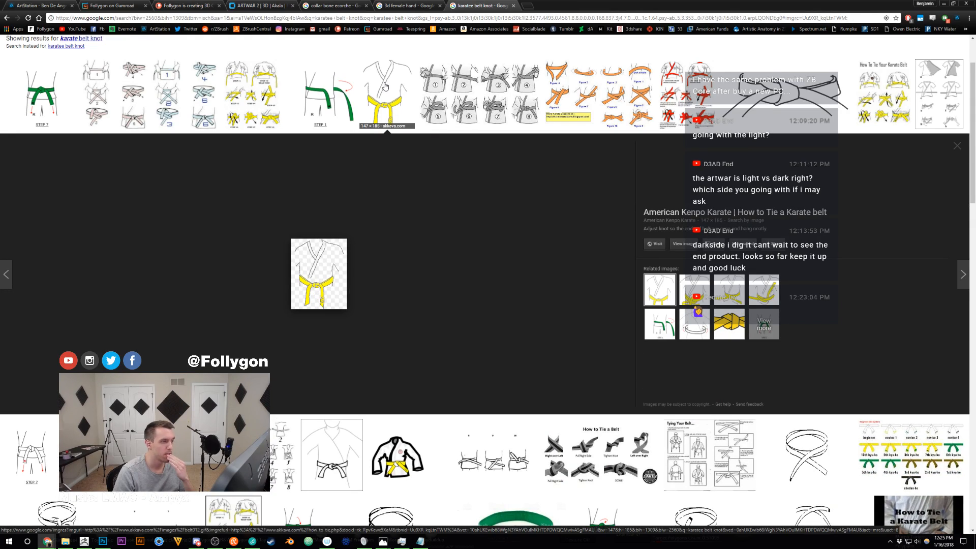
{"action": "left_click", "coordinate": [394, 117]}
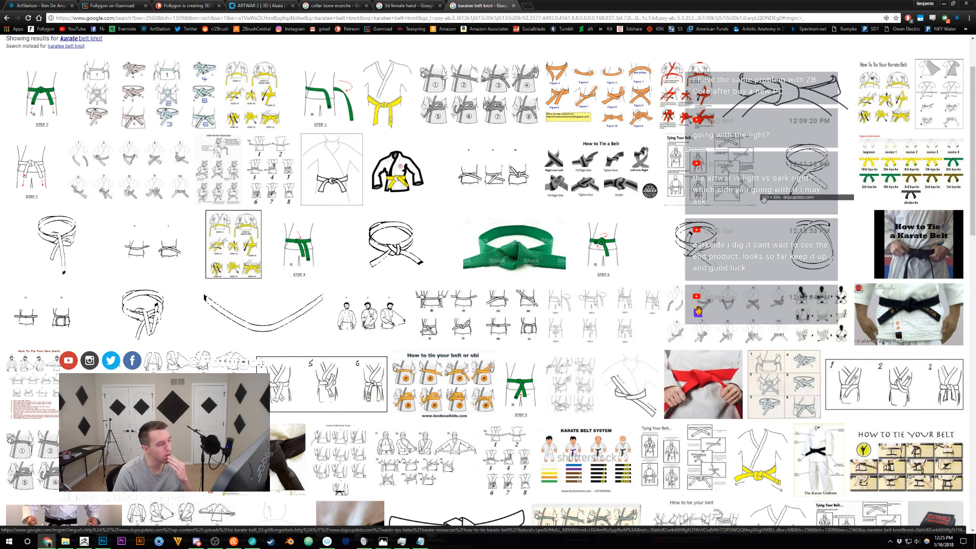
{"action": "left_click", "coordinate": [508, 236]}
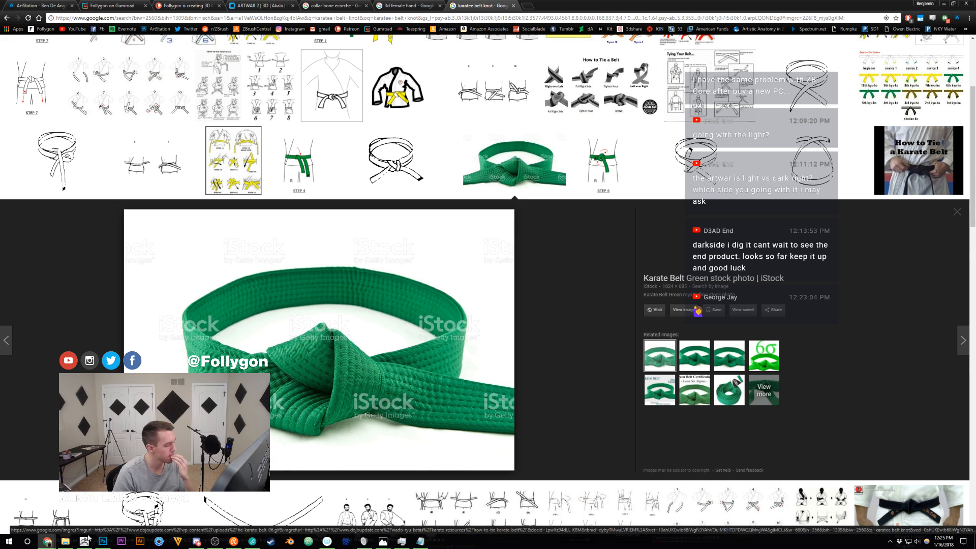
Step: Switch back to ZBrush, focus on the belt knot at the waist, and bring the subtool list into view
{"action": "left_click", "coordinate": [90, 544]}
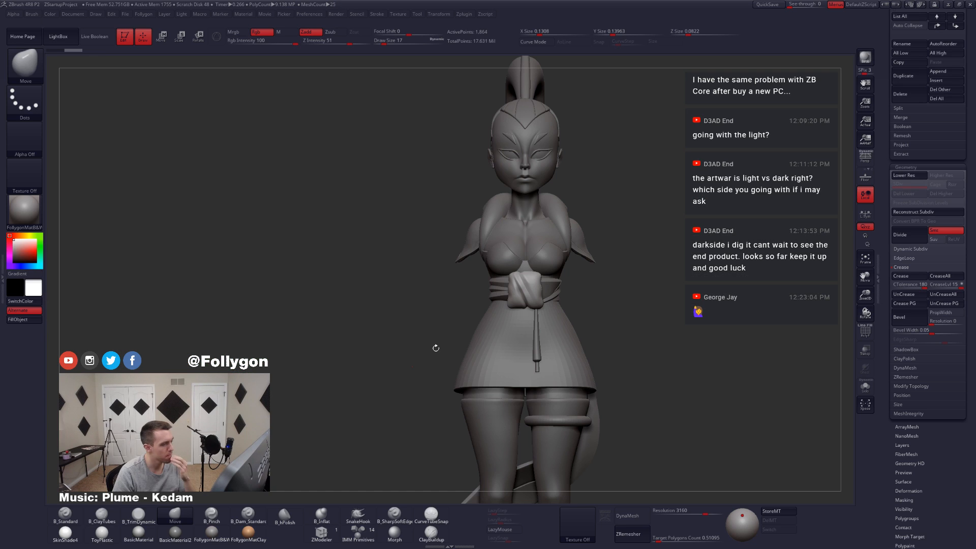
{"action": "right_click_drag", "start_coordinate": [555, 331], "coordinate": [561, 340], "text": "ctrl"}
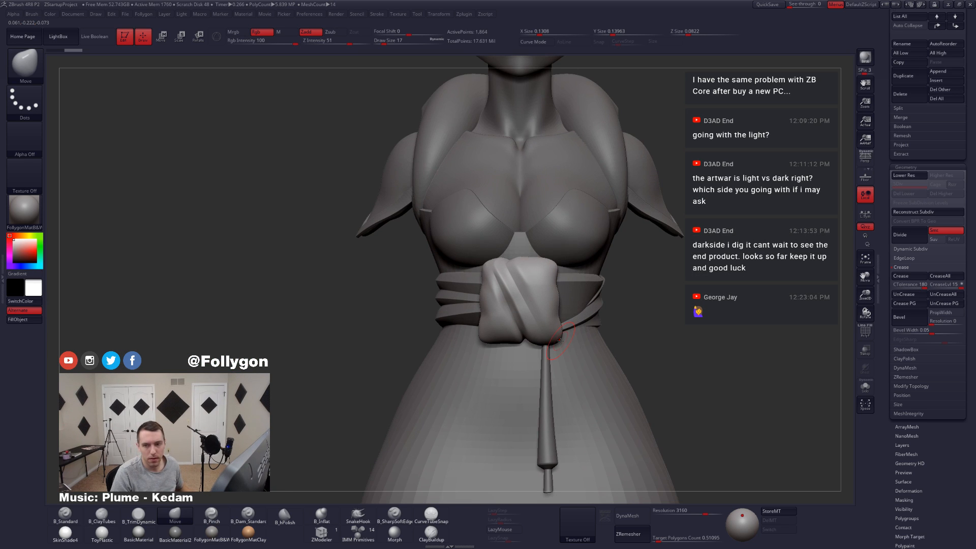
{"action": "key", "text": "ctrl+f"}
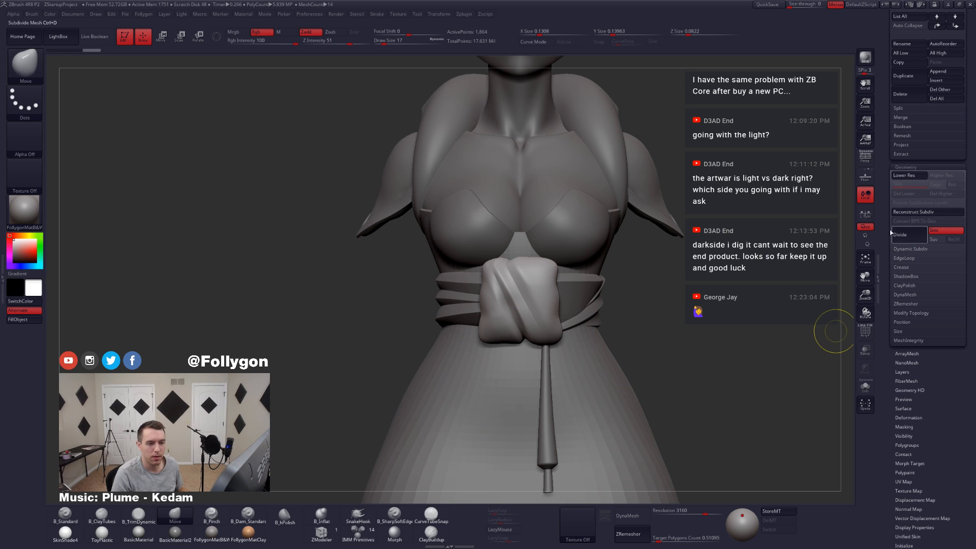
{"action": "left_click", "coordinate": [918, 266]}
{"action": "scroll", "coordinate": [887, 209], "scroll_direction": "up", "scroll_amount": 6}
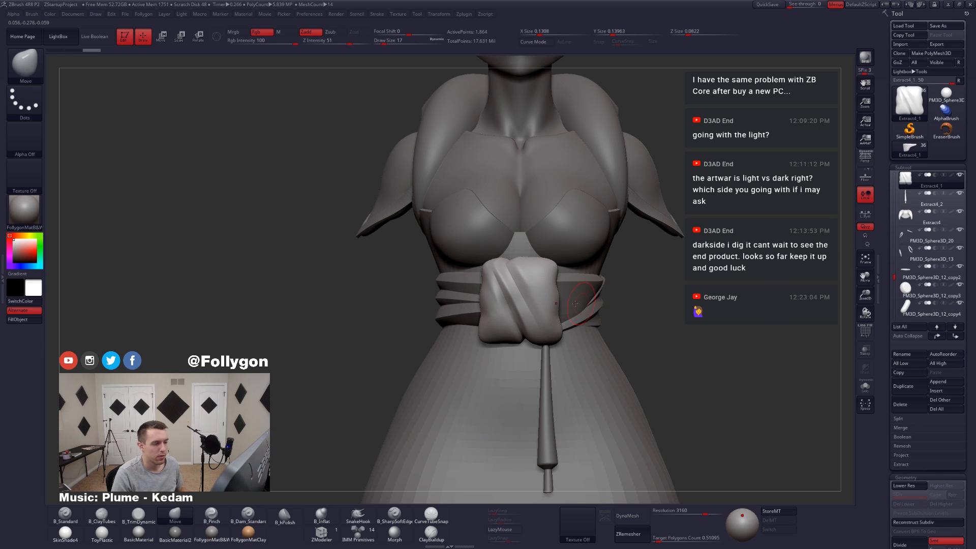
Step: Isolate the knot, show its wireframe, and undo back to the version with separate polygroups
{"action": "right_click_drag", "start_coordinate": [522, 285], "coordinate": [521, 295], "text": "ctrl"}
{"action": "key", "text": "alt+s"}
{"action": "key", "text": "shift+f"}
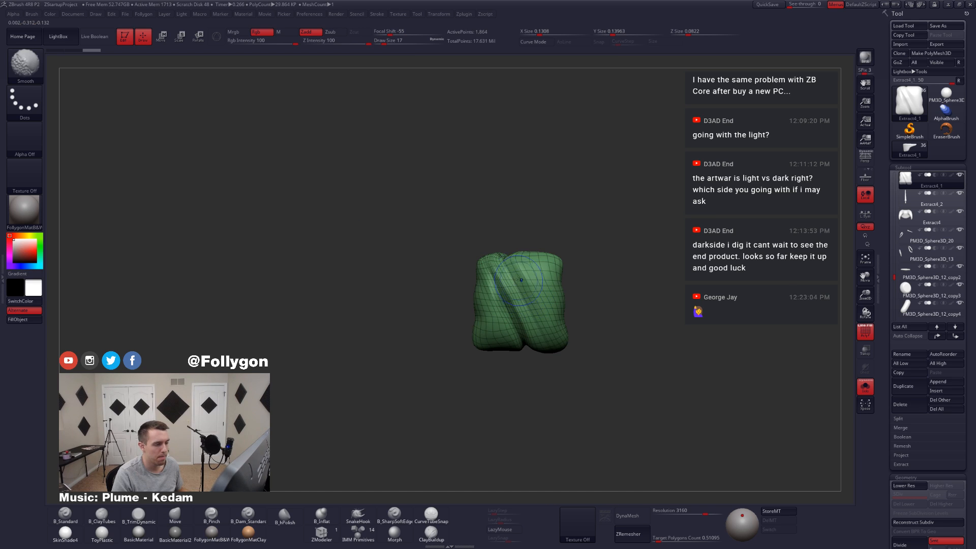
{"action": "key", "text": "shift+f"}
{"action": "key", "text": "shift+f"}
{"action": "key", "text": "ctrl+z"}
{"action": "key", "text": "ctrl+z"}
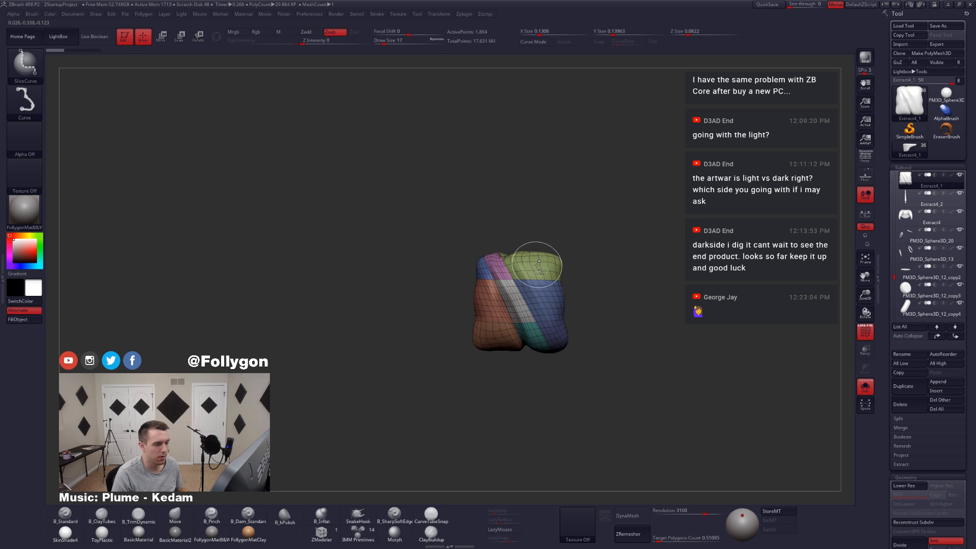
Step: Hide the polygroups on the right half of the knot, leaving the left part and the diagonal band visible
{"action": "left_click", "coordinate": [534, 269], "text": "ctrl+shift"}
{"action": "key", "text": "space"}
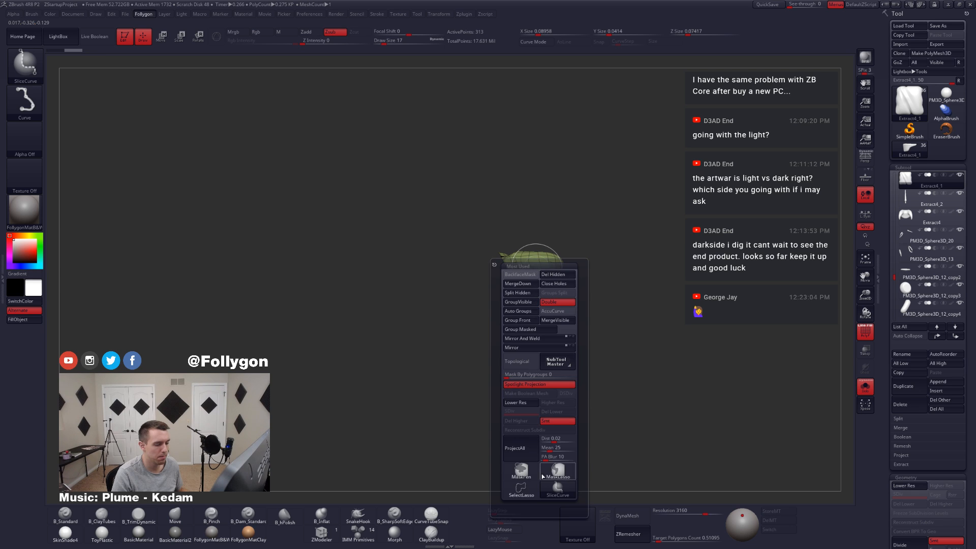
{"action": "left_click", "coordinate": [558, 473]}
{"action": "mouse_move", "coordinate": [595, 354]}
{"action": "left_mouse_down", "text": "ctrl+shift"}
{"action": "mouse_move", "coordinate": [588, 322]}
{"action": "mouse_move", "coordinate": [645, 377]}
{"action": "left_mouse_up", "text": "ctrl+shift"}
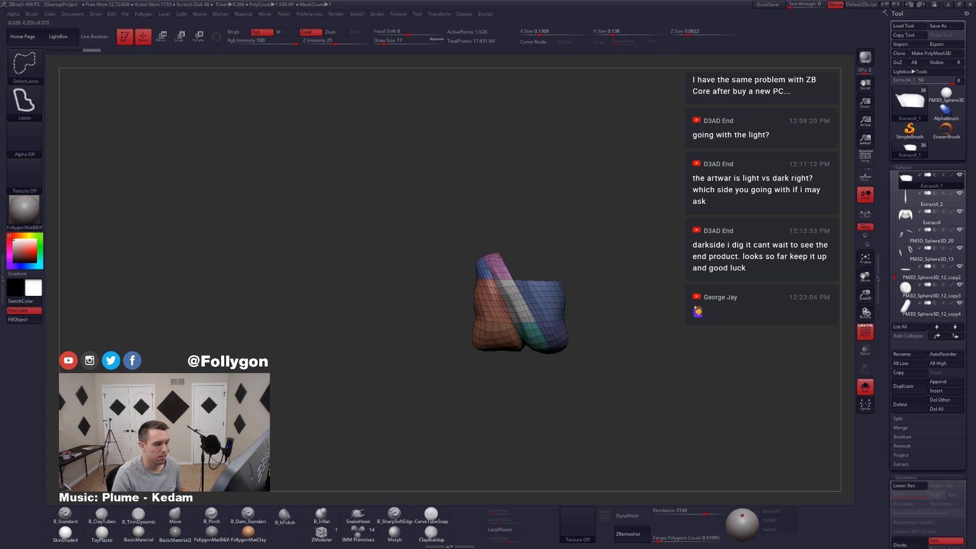
{"action": "left_click", "coordinate": [542, 321], "text": "ctrl+shift"}
{"action": "key", "text": "ctrl+z"}
{"action": "left_click", "coordinate": [547, 308], "text": "ctrl+shift"}
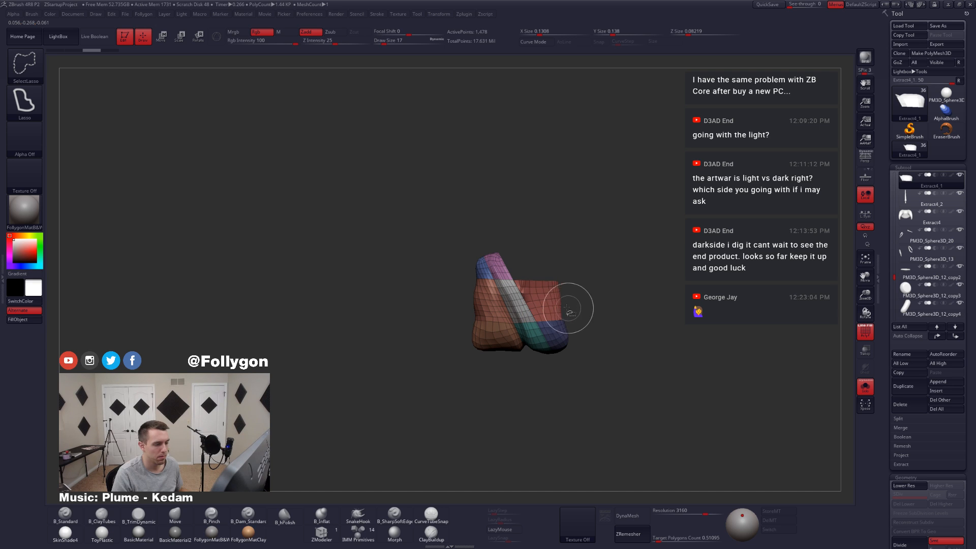
{"action": "left_click", "coordinate": [560, 304], "text": "ctrl+shift"}
{"action": "left_click", "coordinate": [563, 330], "text": "ctrl+shift"}
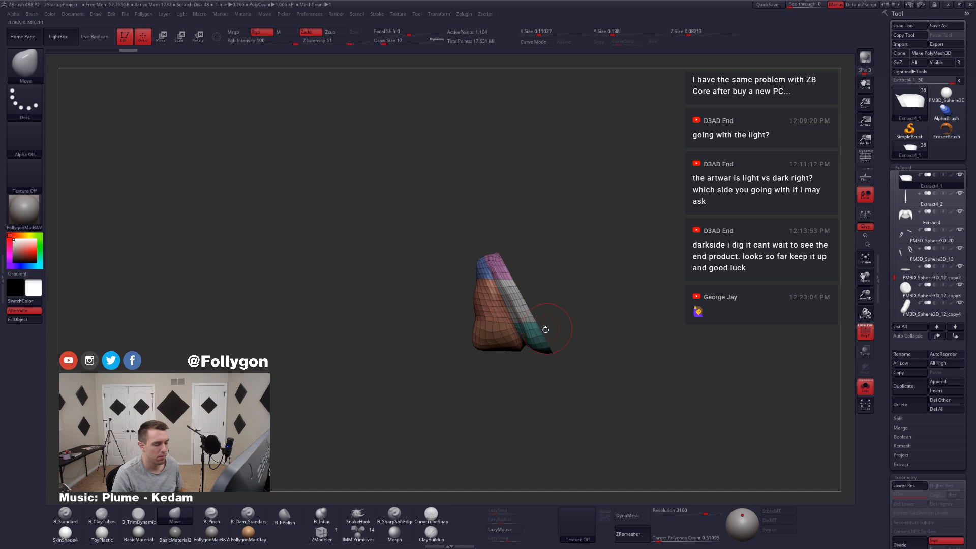
Step: Invert the visibility to show only the tapered right-hand fold and assign it a single polygroup
{"action": "mouse_move", "coordinate": [556, 331]}
{"action": "left_mouse_down"}
{"action": "mouse_move", "coordinate": [511, 347]}
{"action": "mouse_move", "coordinate": [582, 326]}
{"action": "mouse_move", "coordinate": [610, 345]}
{"action": "left_mouse_up"}
{"action": "mouse_move", "coordinate": [510, 292]}
{"action": "left_mouse_down"}
{"action": "mouse_move", "coordinate": [530, 340]}
{"action": "mouse_move", "coordinate": [510, 274]}
{"action": "mouse_move", "coordinate": [451, 165]}
{"action": "mouse_move", "coordinate": [566, 137]}
{"action": "mouse_move", "coordinate": [585, 167]}
{"action": "left_mouse_up"}
{"action": "left_click_drag", "start_coordinate": [489, 246], "coordinate": [482, 197]}
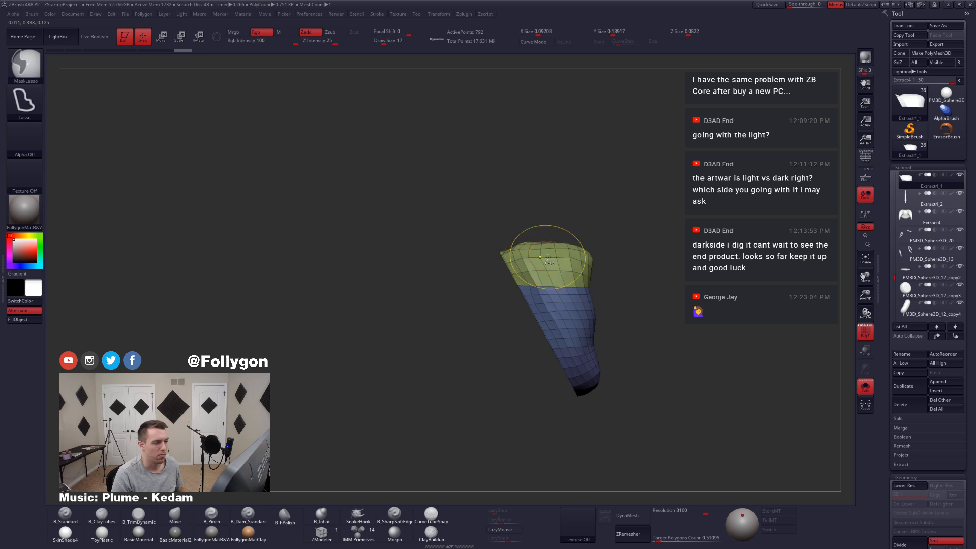
{"action": "key", "text": "ctrl+w"}
{"action": "mouse_move", "coordinate": [610, 330]}
{"action": "left_mouse_down", "text": "alt"}
{"action": "mouse_move", "coordinate": [585, 285]}
{"action": "mouse_move", "coordinate": [604, 305]}
{"action": "left_mouse_up", "text": "alt"}
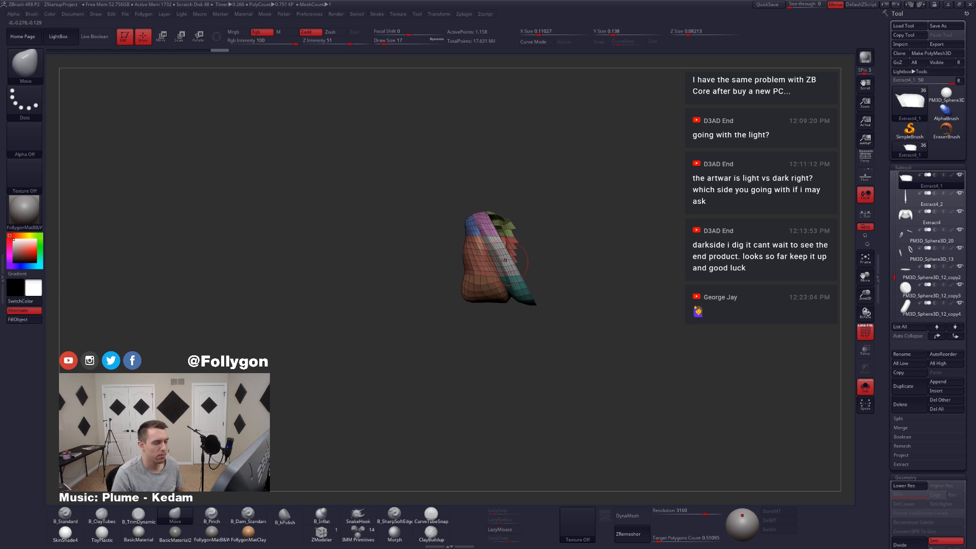
{"action": "key", "text": "ctrl+w"}
{"action": "left_click_drag", "start_coordinate": [597, 257], "coordinate": [612, 290], "text": "ctrl+shift"}
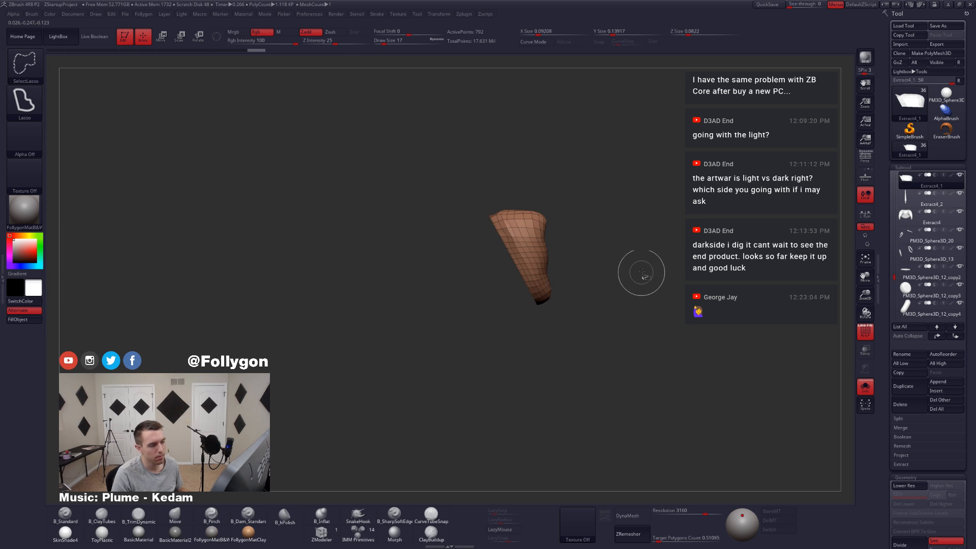
Step: Split the tapered fold from the knot into its own subtool and remesh it with DynaMesh at resolution 3160
{"action": "key", "text": "space"}
{"action": "left_click", "coordinate": [622, 288]}
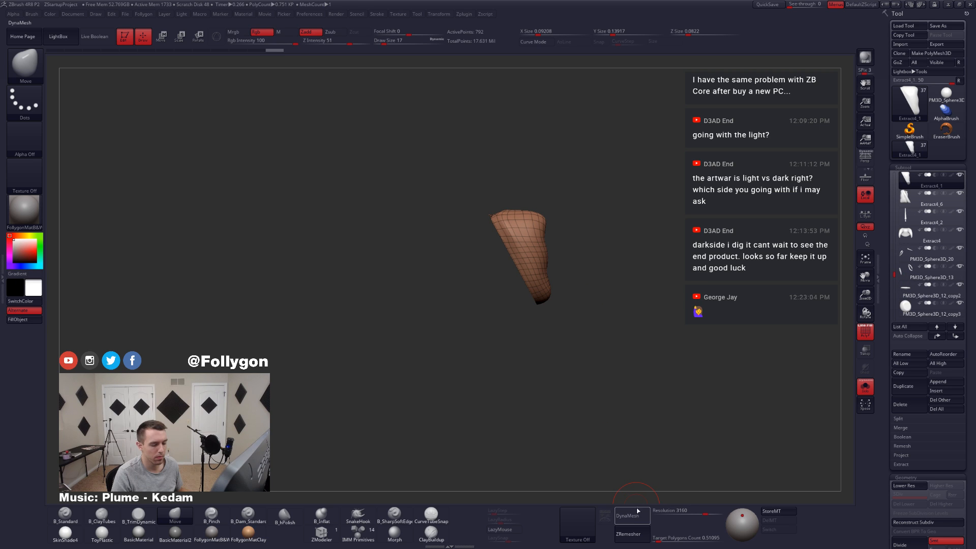
{"action": "left_click", "coordinate": [636, 516]}
{"action": "left_click_drag", "start_coordinate": [578, 334], "coordinate": [500, 273]}
{"action": "key", "text": "shift+f"}
{"action": "key", "text": "alt+s"}
{"action": "left_click", "coordinate": [506, 268], "text": "alt"}
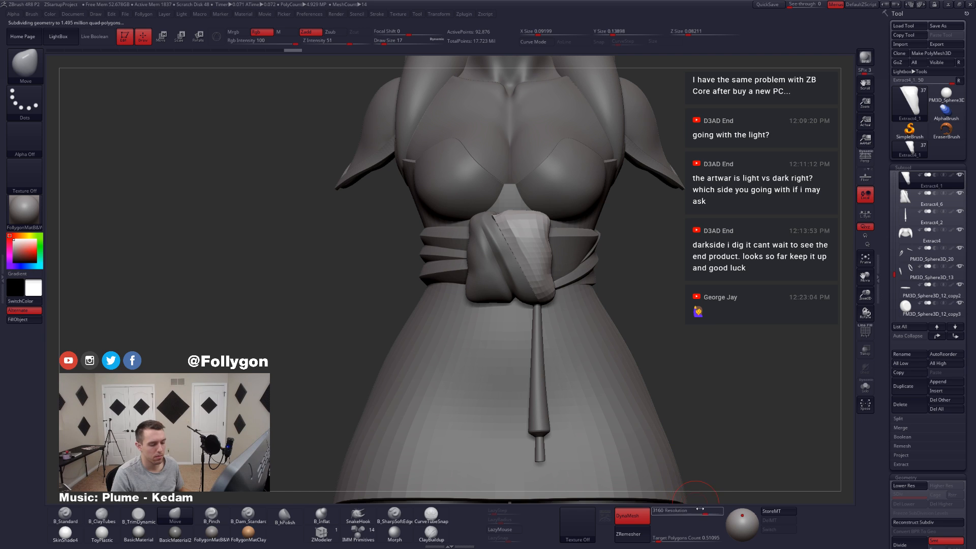
Step: Lower the DynaMesh resolution to 2224 and remesh the tapered fold
{"action": "left_click_drag", "start_coordinate": [705, 514], "coordinate": [690, 514]}
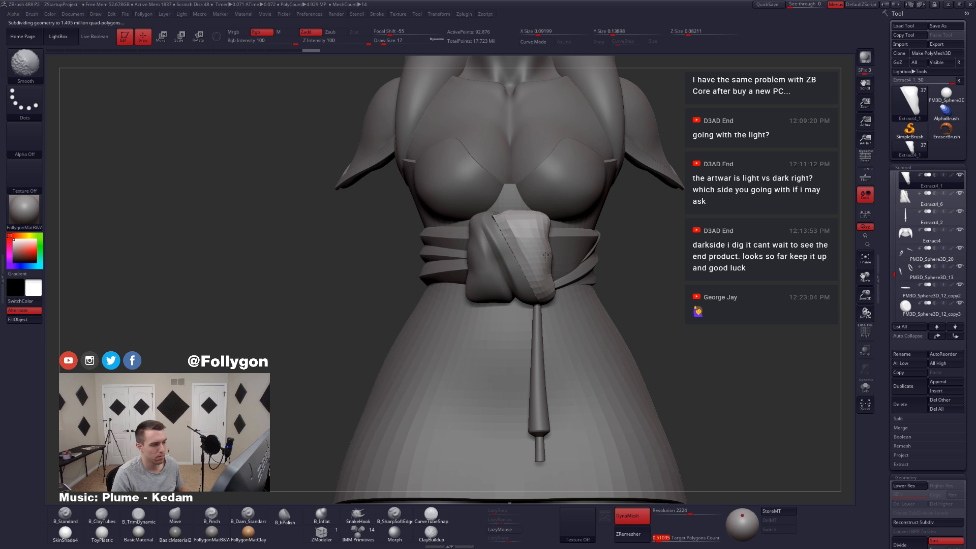
{"action": "key", "text": "shift+f"}
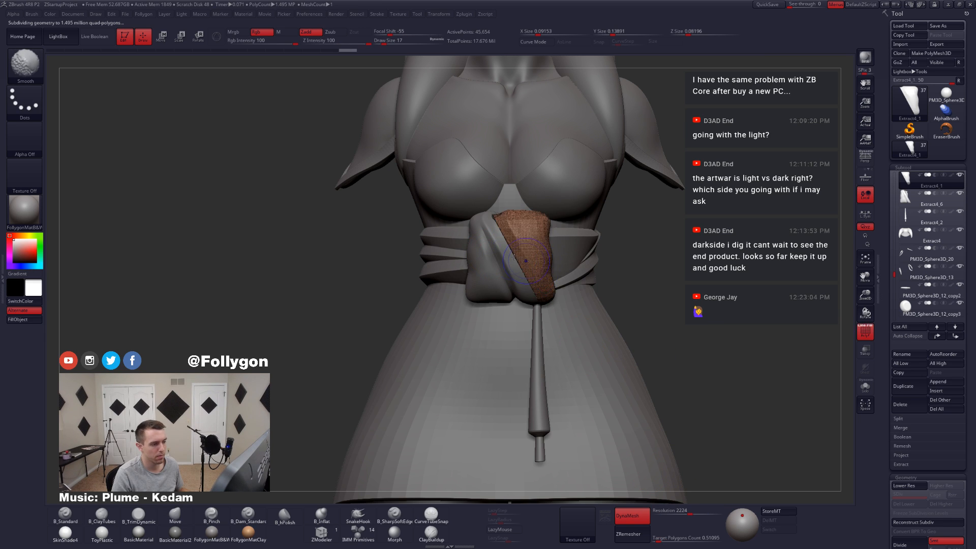
{"action": "key", "text": "shift+f"}
Step: Inspect the remeshed fold from behind and from the side, both isolated and against the waist bands
{"action": "key", "text": "alt+s"}
{"action": "mouse_move", "coordinate": [524, 244]}
{"action": "right_mouse_down"}
{"action": "mouse_move", "coordinate": [488, 245]}
{"action": "mouse_move", "coordinate": [519, 245]}
{"action": "right_mouse_up"}
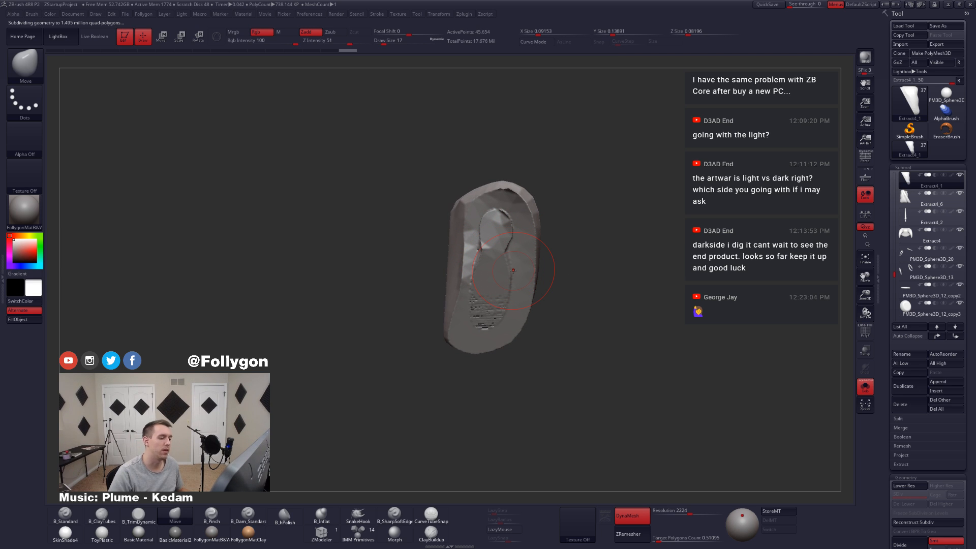
{"action": "mouse_move", "coordinate": [513, 270]}
{"action": "right_mouse_down"}
{"action": "mouse_move", "coordinate": [438, 278]}
{"action": "mouse_move", "coordinate": [447, 283]}
{"action": "right_mouse_up"}
{"action": "key", "text": "alt+s"}
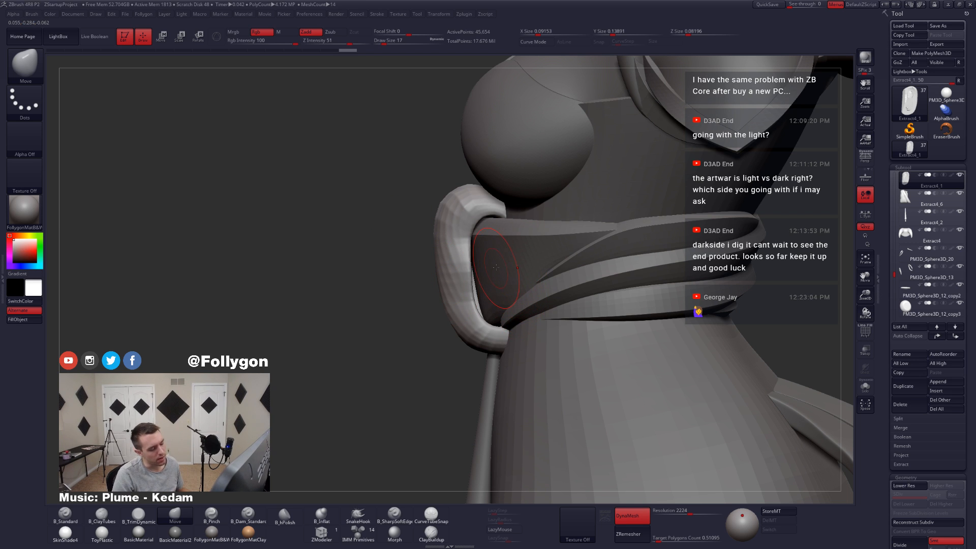
{"action": "key", "text": "alt+s"}
{"action": "right_click_drag", "start_coordinate": [498, 269], "coordinate": [592, 315]}
{"action": "key", "text": "alt+s"}
Step: Select the remaining knot piece, Extract4_6, and remesh it with DynaMesh at resolution 2224
{"action": "left_click", "coordinate": [588, 337], "text": "alt"}
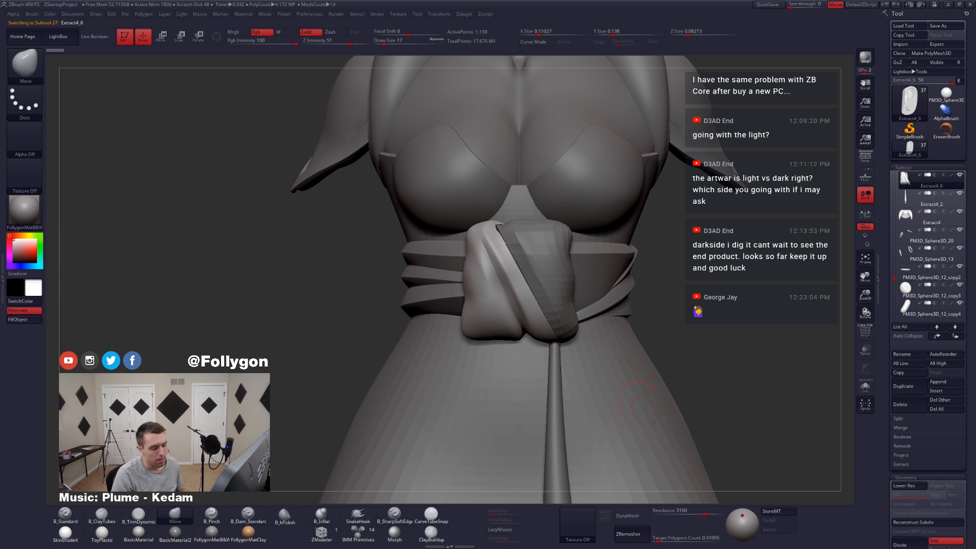
{"action": "left_click", "coordinate": [688, 514]}
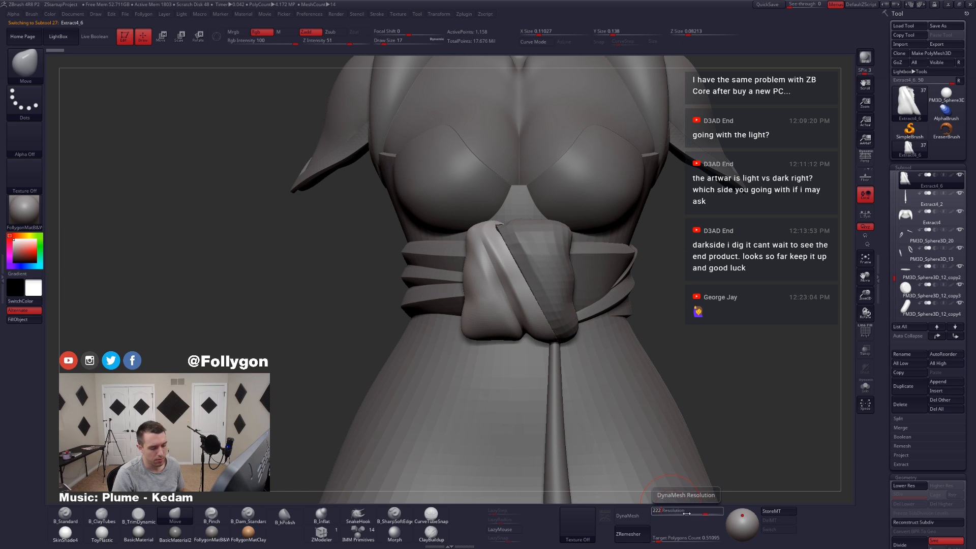
{"action": "type", "text": "2222"}
{"action": "key", "text": "Return"}
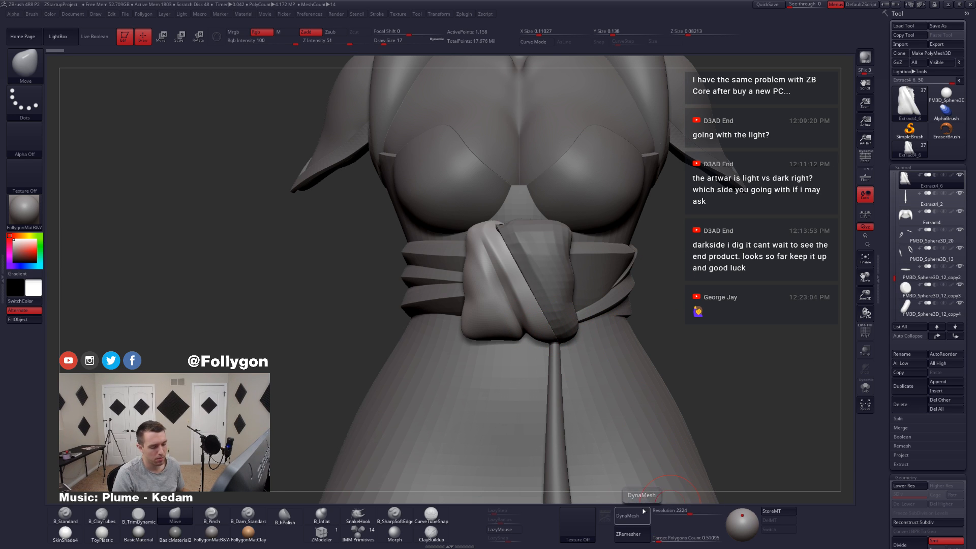
{"action": "left_click", "coordinate": [632, 516]}
Step: Isolate the remaining knot piece, cut away its jagged leftover edge with a lasso selection, and close the open holes
{"action": "key", "text": "alt+s"}
{"action": "right_click_drag", "start_coordinate": [518, 303], "coordinate": [602, 324]}
{"action": "right_click_drag", "start_coordinate": [504, 243], "coordinate": [506, 263], "text": "ctrl"}
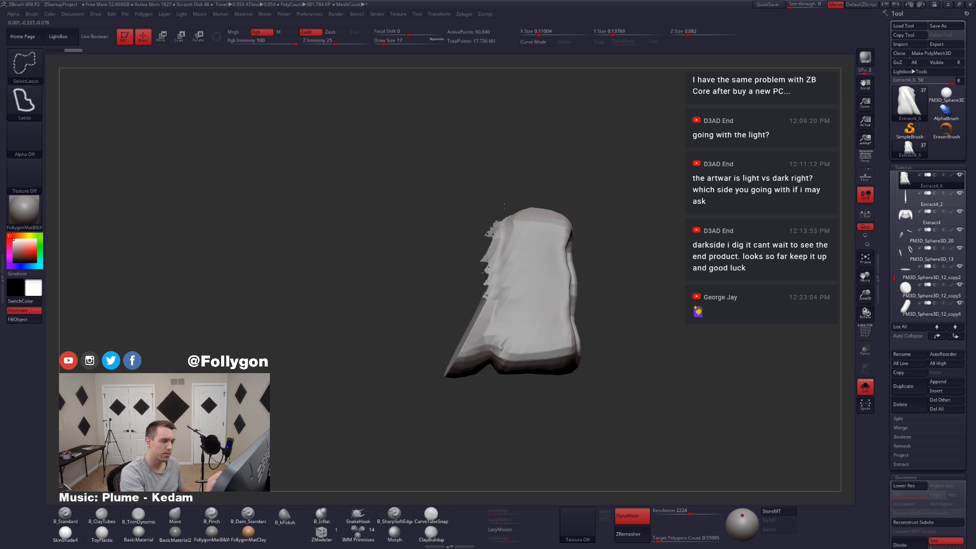
{"action": "mouse_move", "coordinate": [488, 309]}
{"action": "left_mouse_down", "text": "ctrl+alt+shift"}
{"action": "mouse_move", "coordinate": [498, 214]}
{"action": "mouse_move", "coordinate": [358, 360]}
{"action": "left_mouse_up", "text": "ctrl+alt+shift"}
{"action": "mouse_move", "coordinate": [475, 320]}
{"action": "right_mouse_down"}
{"action": "mouse_move", "coordinate": [530, 310]}
{"action": "mouse_move", "coordinate": [545, 295]}
{"action": "right_mouse_up"}
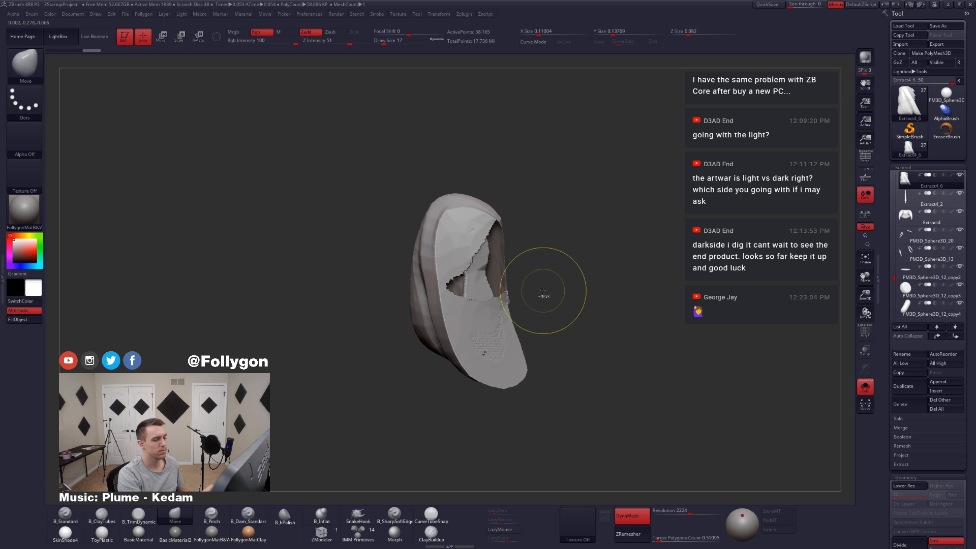
{"action": "key", "text": "space"}
{"action": "left_click", "coordinate": [566, 284]}
{"action": "left_click_drag", "start_coordinate": [604, 246], "coordinate": [538, 288], "text": "ctrl"}
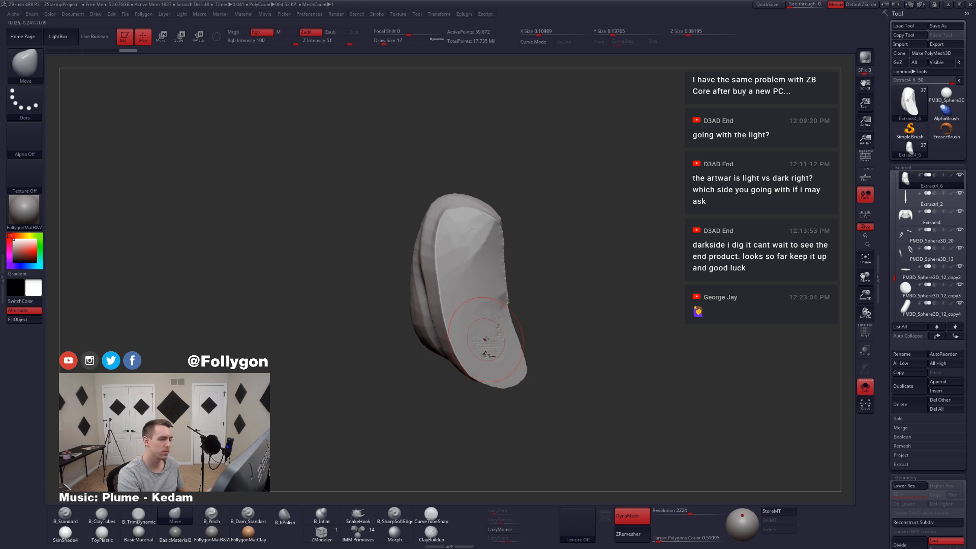
Step: Smooth the rough artifacts near the lower end of the knot piece's flat cut face
{"action": "mouse_move", "coordinate": [486, 340]}
{"action": "right_mouse_down"}
{"action": "mouse_move", "coordinate": [523, 340]}
{"action": "mouse_move", "coordinate": [488, 352]}
{"action": "right_mouse_up"}
{"action": "left_click_drag", "start_coordinate": [488, 352], "coordinate": [479, 360], "text": "shift"}
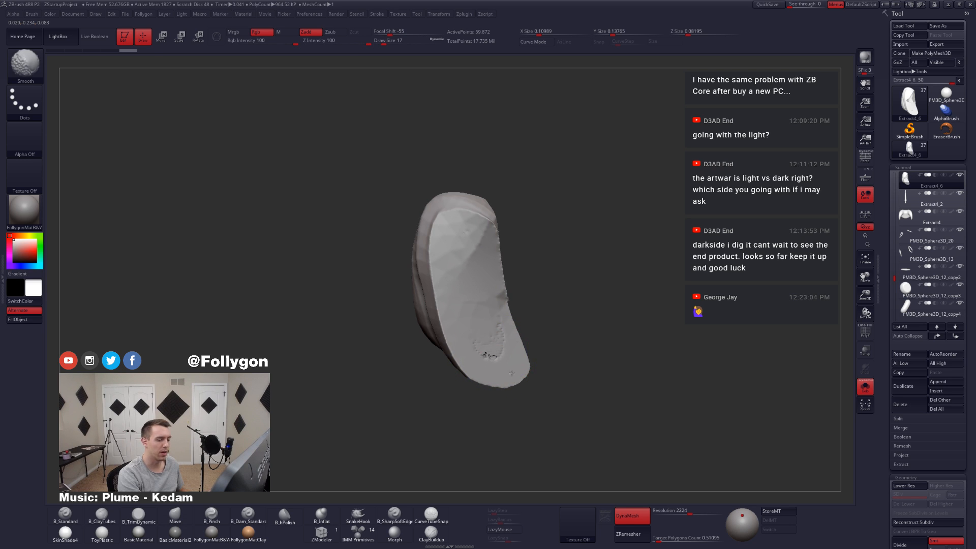
{"action": "mouse_move", "coordinate": [512, 373]}
{"action": "right_mouse_down"}
{"action": "mouse_move", "coordinate": [560, 356]}
{"action": "mouse_move", "coordinate": [517, 371]}
{"action": "right_mouse_up"}
{"action": "mouse_move", "coordinate": [527, 304]}
{"action": "right_mouse_down"}
{"action": "mouse_move", "coordinate": [536, 281]}
{"action": "mouse_move", "coordinate": [562, 294]}
{"action": "right_mouse_up"}
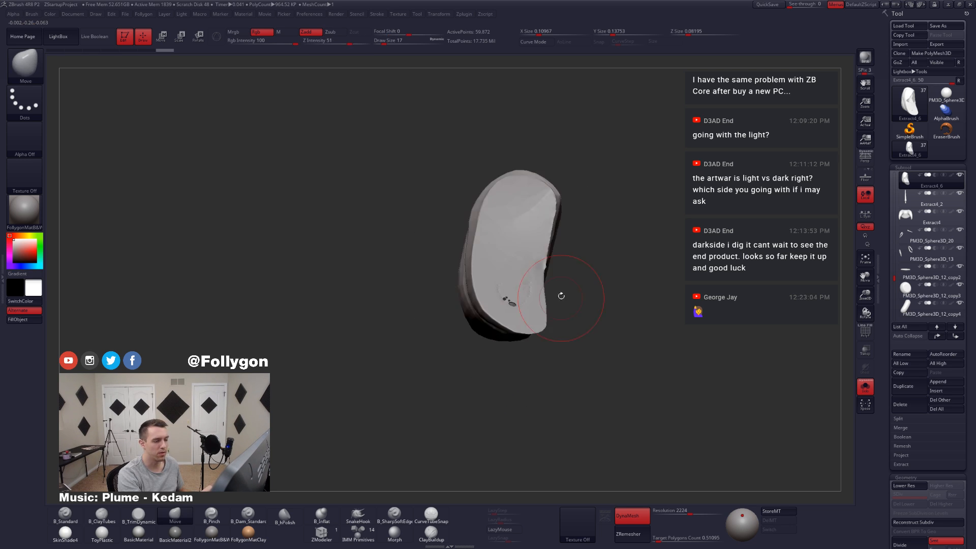
{"action": "right_click_drag", "start_coordinate": [532, 324], "coordinate": [517, 346]}
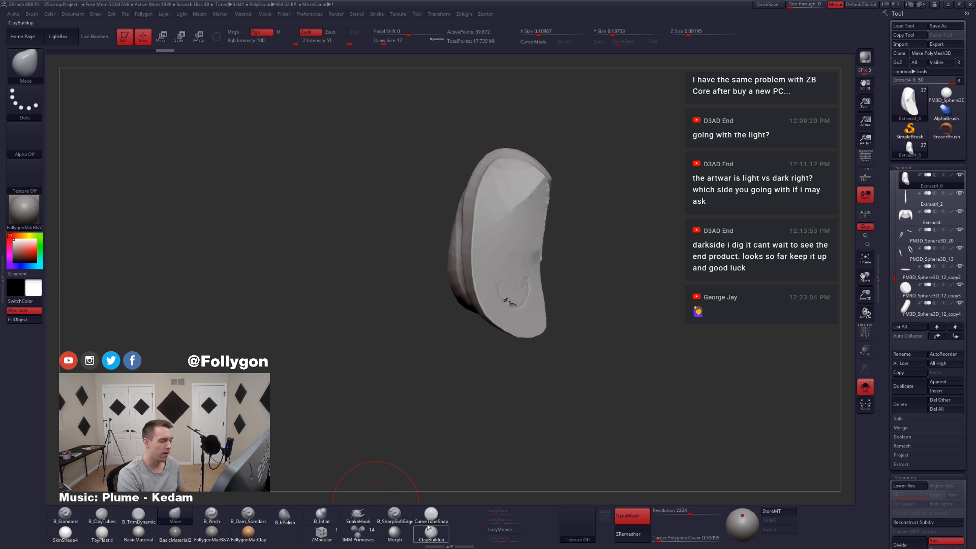
Step: Continue cleaning the damaged patch on the flat cut face and remesh the knot piece with DynaMesh
{"action": "right_click", "coordinate": [518, 283]}
{"action": "right_click_drag", "start_coordinate": [504, 321], "coordinate": [519, 281]}
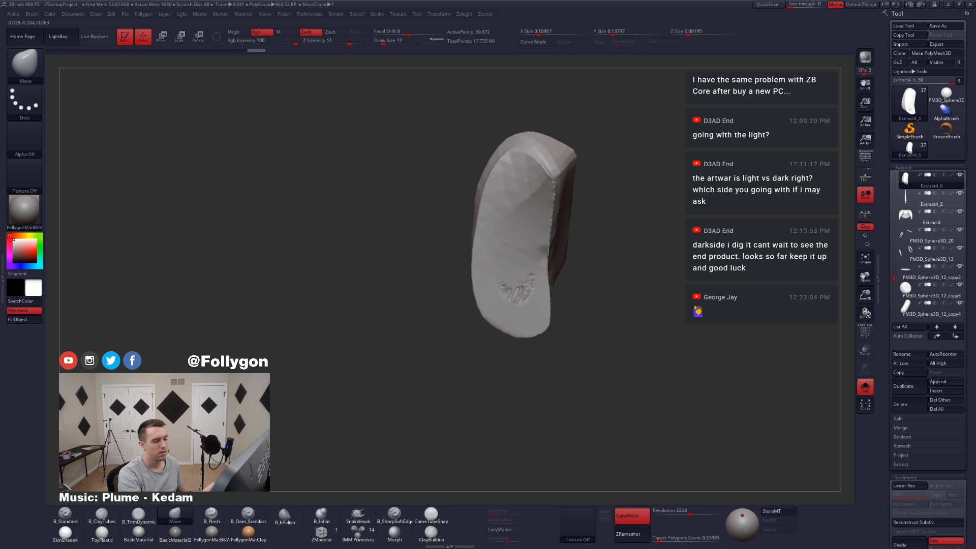
{"action": "left_click_drag", "start_coordinate": [600, 273], "coordinate": [620, 373], "text": "ctrl"}
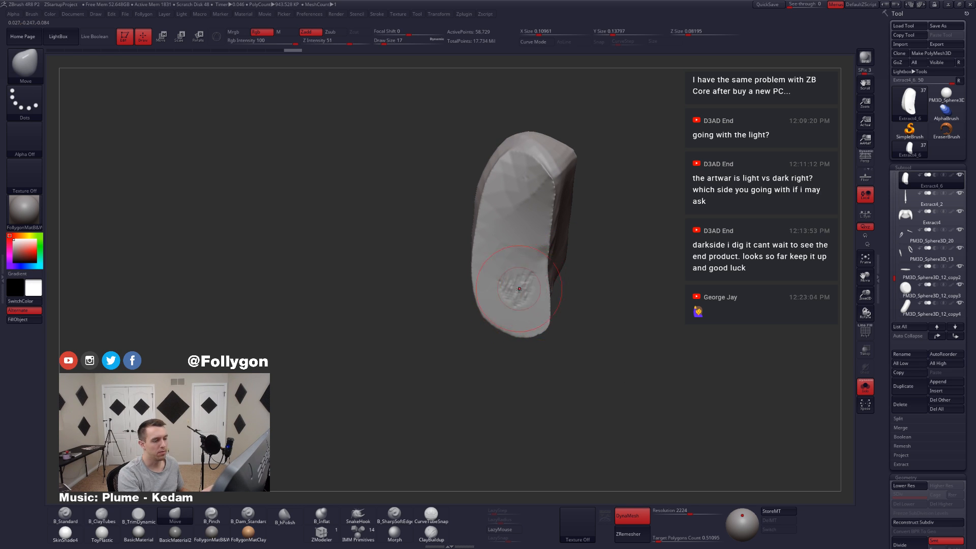
Step: Turn on backface masking and build up the hollow recess on the back of the knot piece with ClayTubes
{"action": "right_click_drag", "start_coordinate": [519, 289], "coordinate": [617, 300]}
{"action": "key", "text": "ctrl+space"}
{"action": "left_click", "coordinate": [510, 294]}
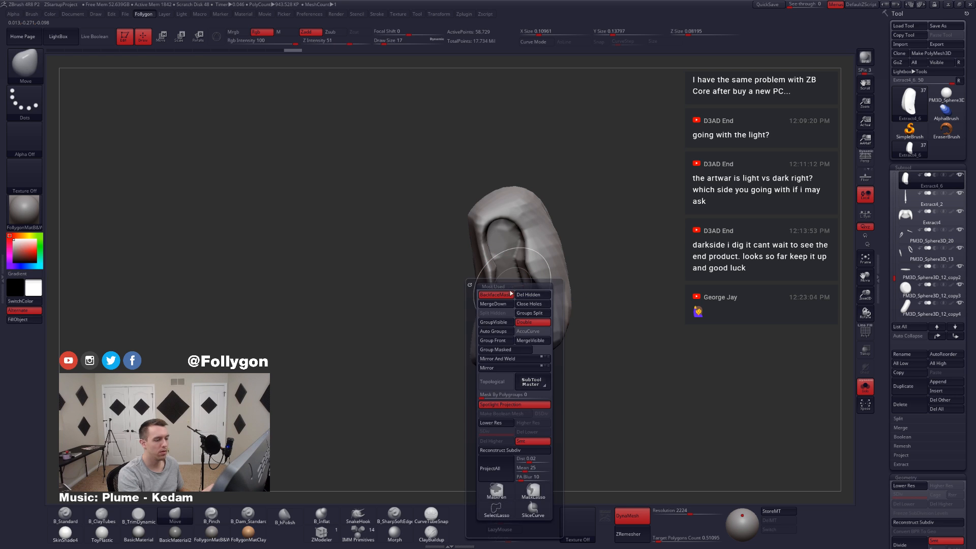
{"action": "key", "text": "2"}
{"action": "left_click_drag", "start_coordinate": [511, 238], "coordinate": [514, 313]}
{"action": "scroll", "coordinate": [883, 446], "scroll_direction": "down", "scroll_amount": 3}
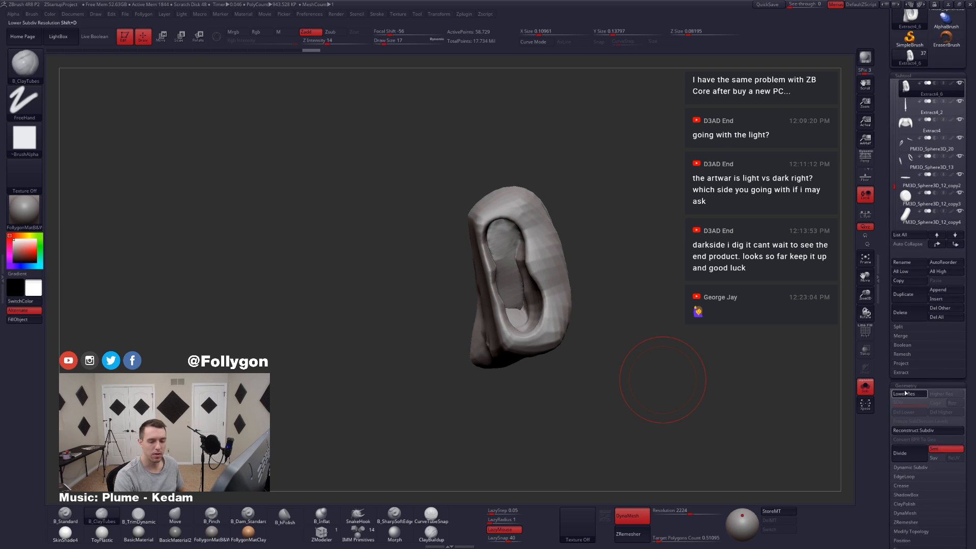
Step: Turn off dynamic subdivision on the current knot piece and on the adjoining knot piece, ending with the first piece selected again
{"action": "left_click", "coordinate": [911, 468]}
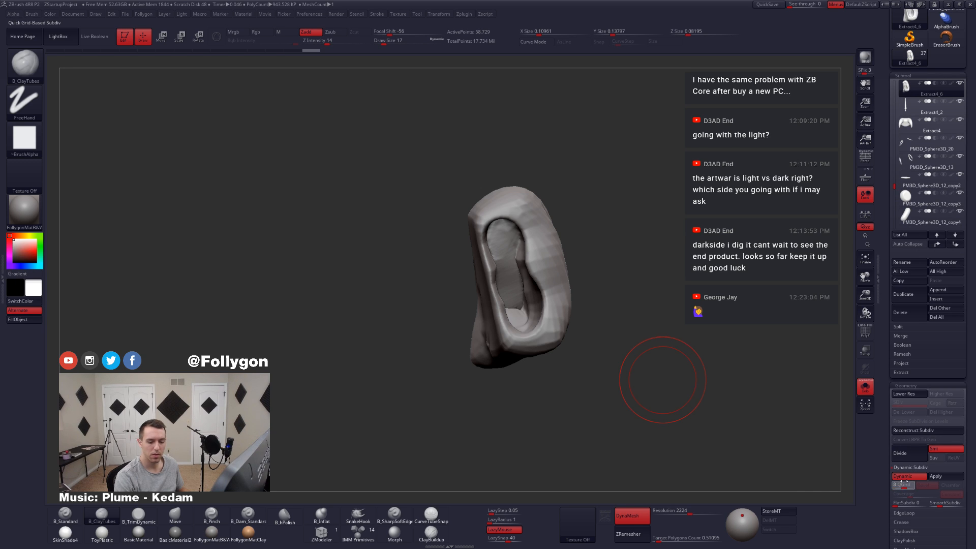
{"action": "left_click", "coordinate": [902, 477]}
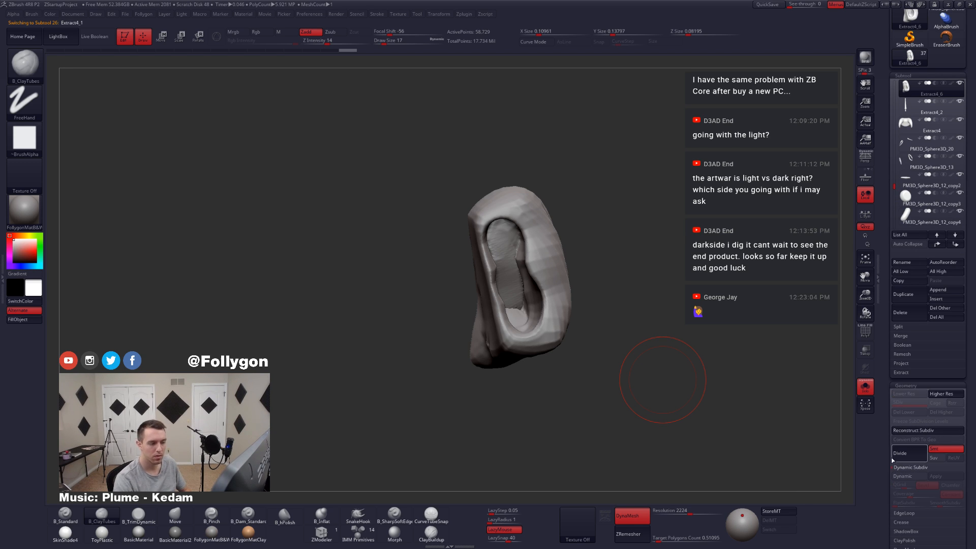
{"action": "key", "text": "Up"}
{"action": "left_click", "coordinate": [906, 478]}
{"action": "key", "text": "Up"}
{"action": "key", "text": "Down"}
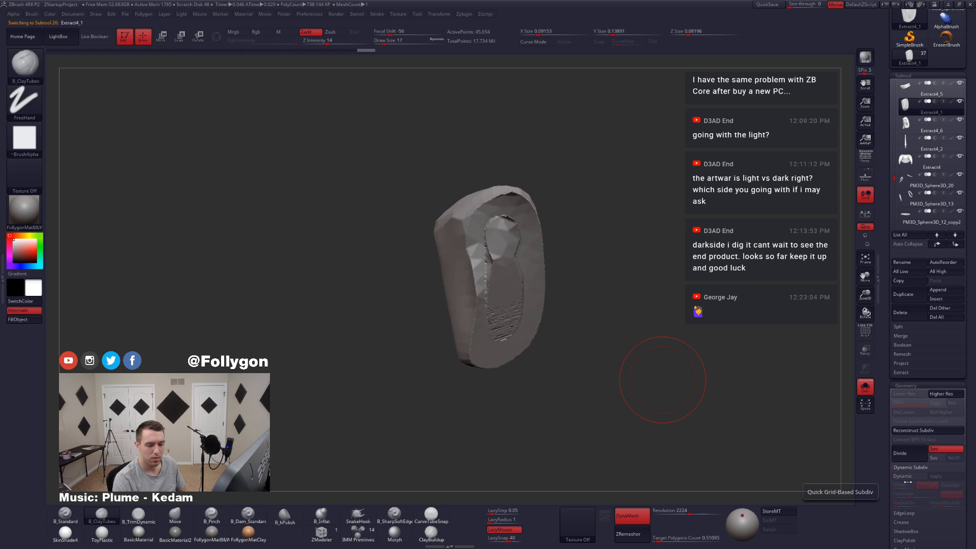
{"action": "key", "text": "Down"}
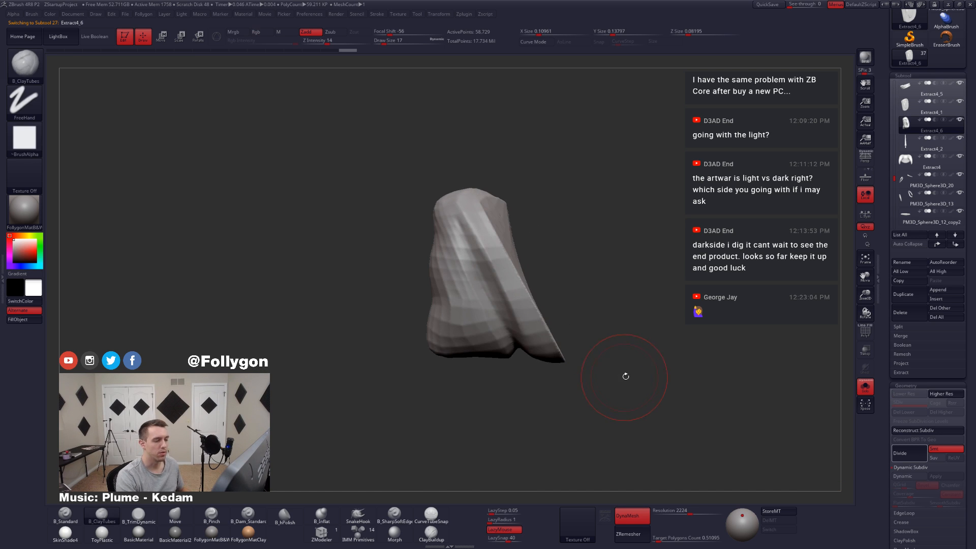
Step: Leave solo mode to show the whole figure around the knot, and display the selected knot piece's wireframe
{"action": "left_click_drag", "start_coordinate": [629, 368], "coordinate": [644, 377], "text": "alt"}
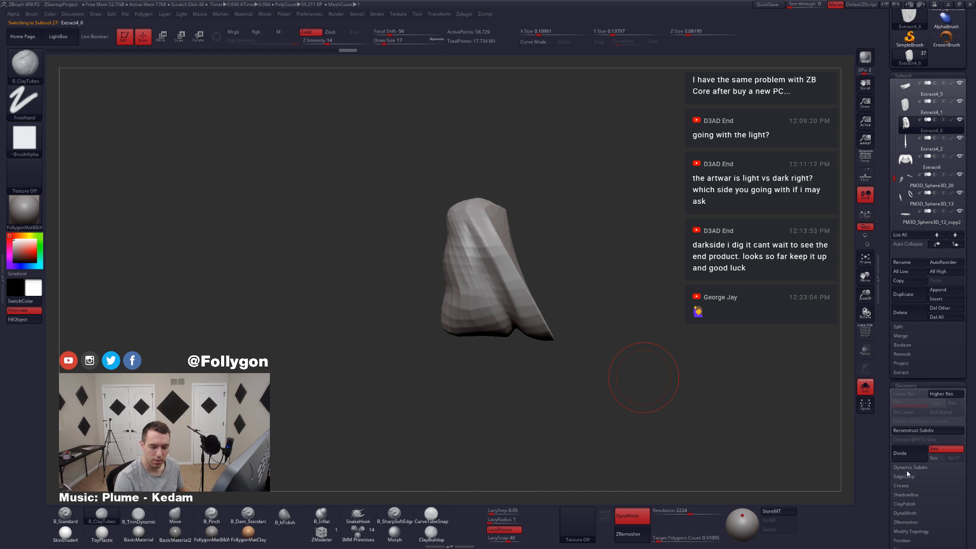
{"action": "left_click_drag", "start_coordinate": [909, 475], "coordinate": [905, 540]}
{"action": "key", "text": "alt+s"}
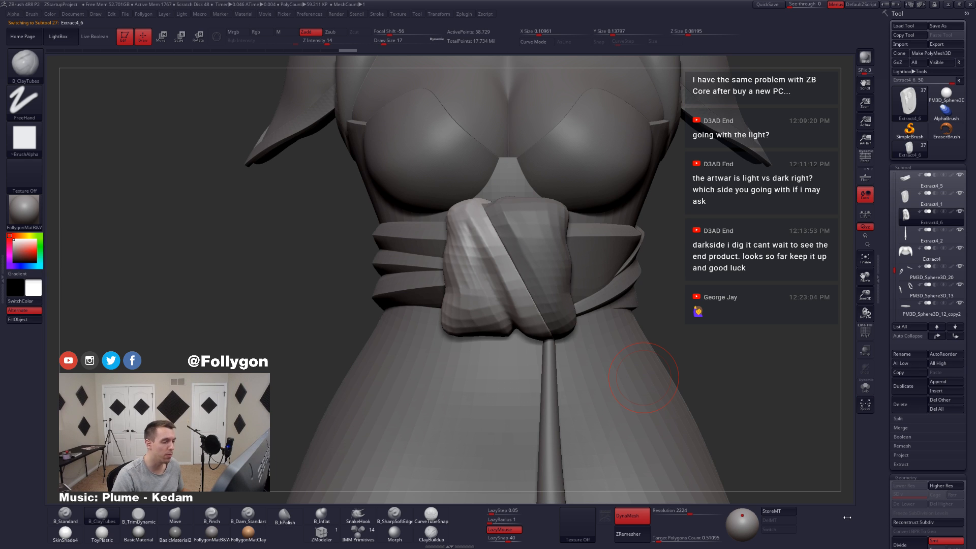
{"action": "key", "text": "shift+f"}
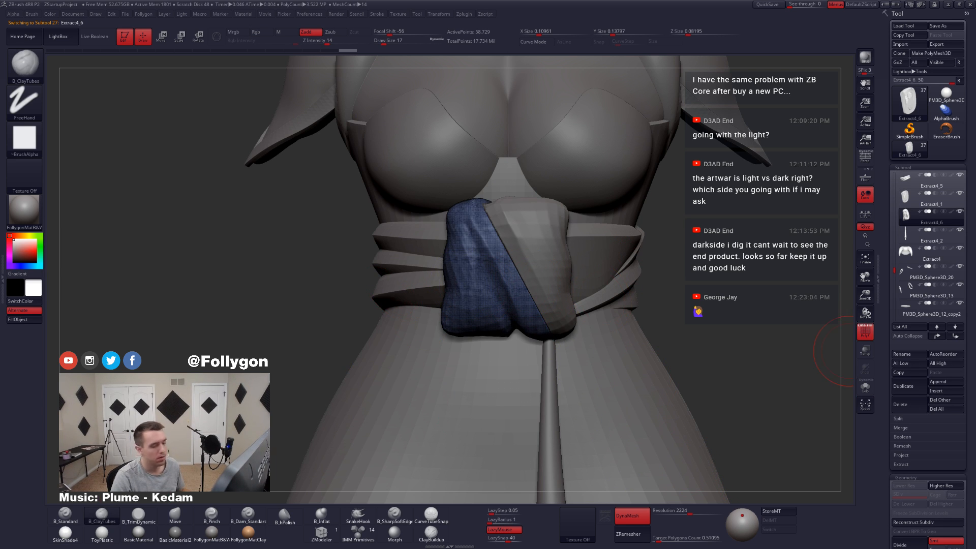
Step: Switch to the web browser to examine the knot in the green karate belt reference photo
{"action": "key", "text": "alt+Tab"}
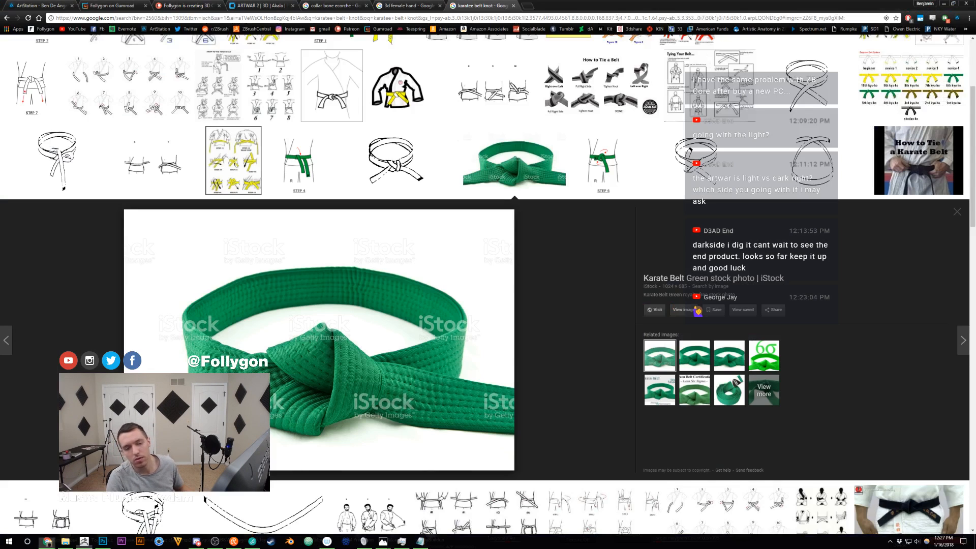
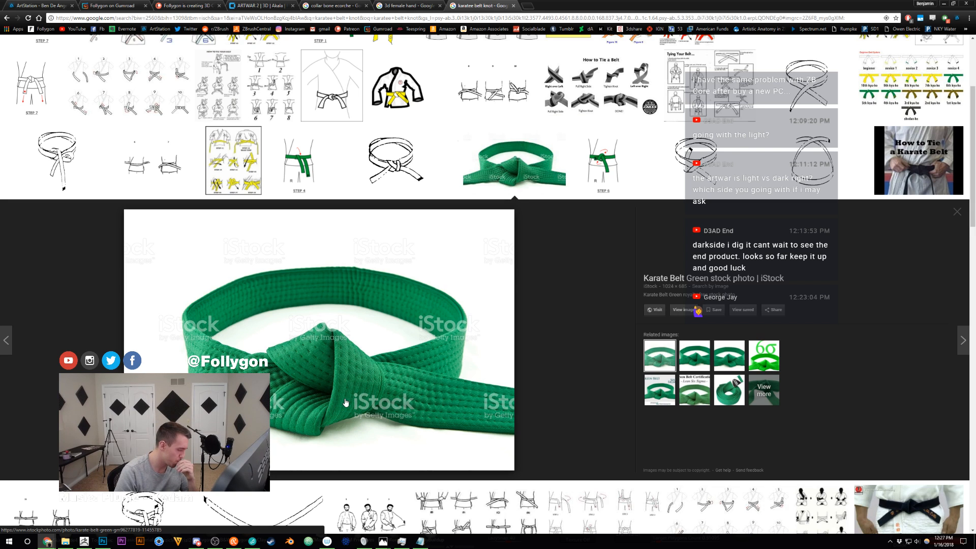
Step: Switch back to ZBrush and cut the selected knot piece into two polygroups along its diagonal fold with SliceCurve
{"action": "left_click", "coordinate": [90, 540]}
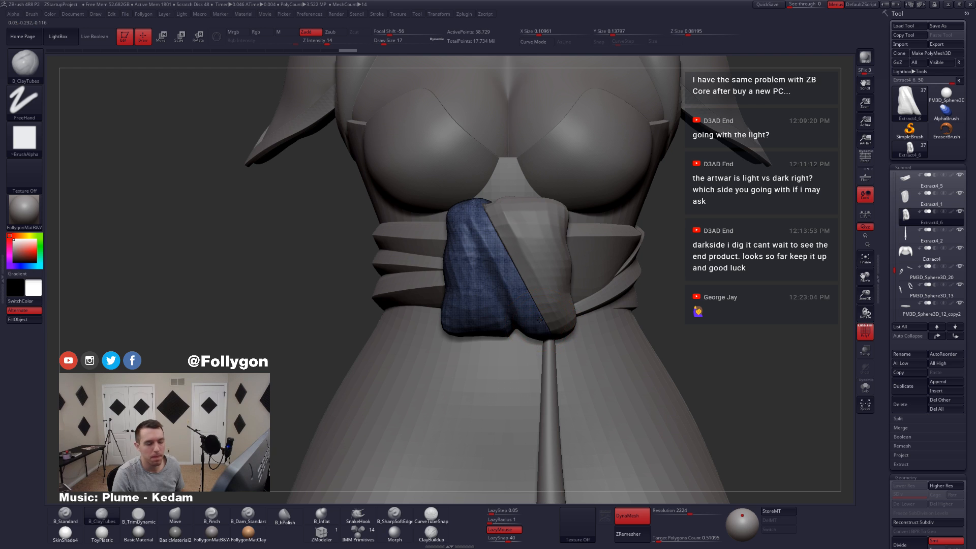
{"action": "key", "text": "space"}
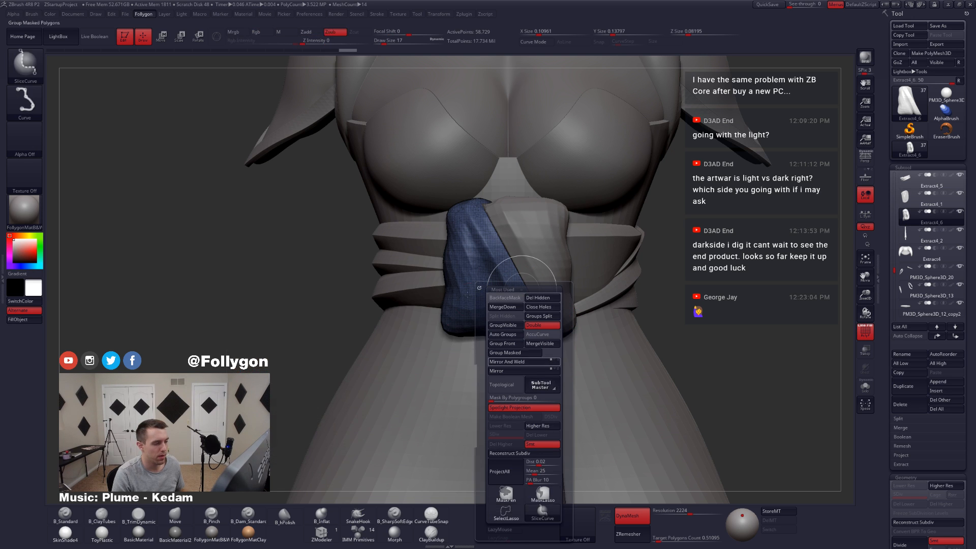
{"action": "mouse_move", "coordinate": [447, 275]}
{"action": "left_mouse_down", "text": "shift"}
{"action": "mouse_move", "coordinate": [376, 253]}
{"action": "mouse_move", "coordinate": [486, 269]}
{"action": "mouse_move", "coordinate": [550, 407]}
{"action": "left_mouse_up", "text": "shift"}
{"action": "left_click_drag", "start_coordinate": [359, 292], "coordinate": [491, 278]}
{"action": "key", "text": "ctrl+shift+space"}
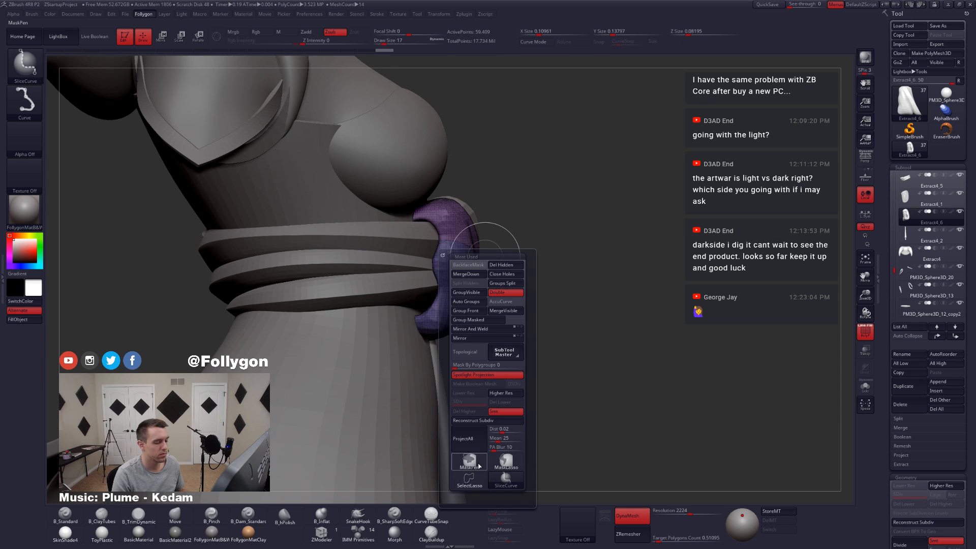
{"action": "left_click", "coordinate": [468, 467], "text": "ctrl+shift"}
{"action": "left_click_drag", "start_coordinate": [681, 336], "coordinate": [574, 333]}
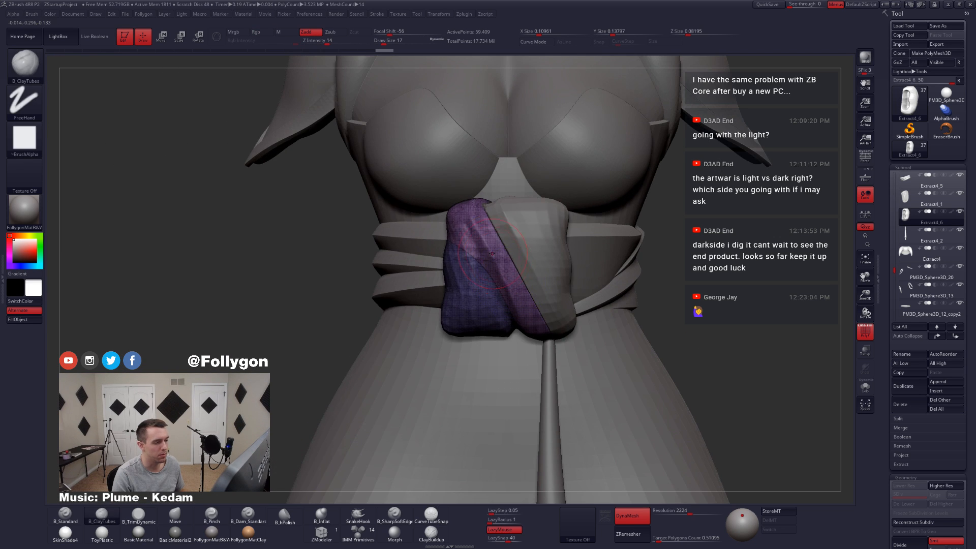
Step: Isolate the diagonal strip's polygroup, split the hidden part into its own subtool, and select that new piece
{"action": "key", "text": "alt+s"}
{"action": "left_click", "coordinate": [479, 234], "text": "ctrl+shift"}
{"action": "key", "text": "space"}
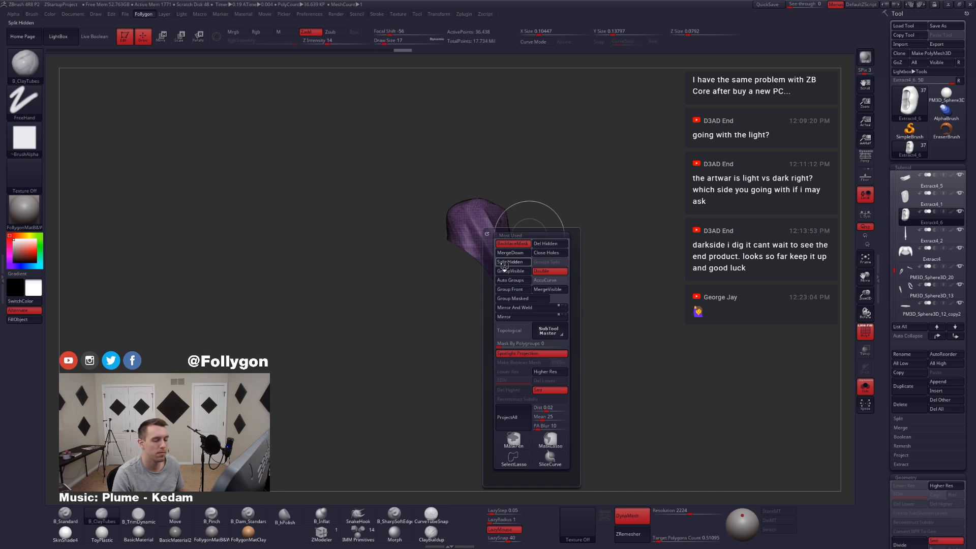
{"action": "left_click", "coordinate": [504, 267]}
{"action": "left_click_drag", "start_coordinate": [645, 247], "coordinate": [647, 194], "text": "ctrl"}
{"action": "left_click", "coordinate": [910, 234]}
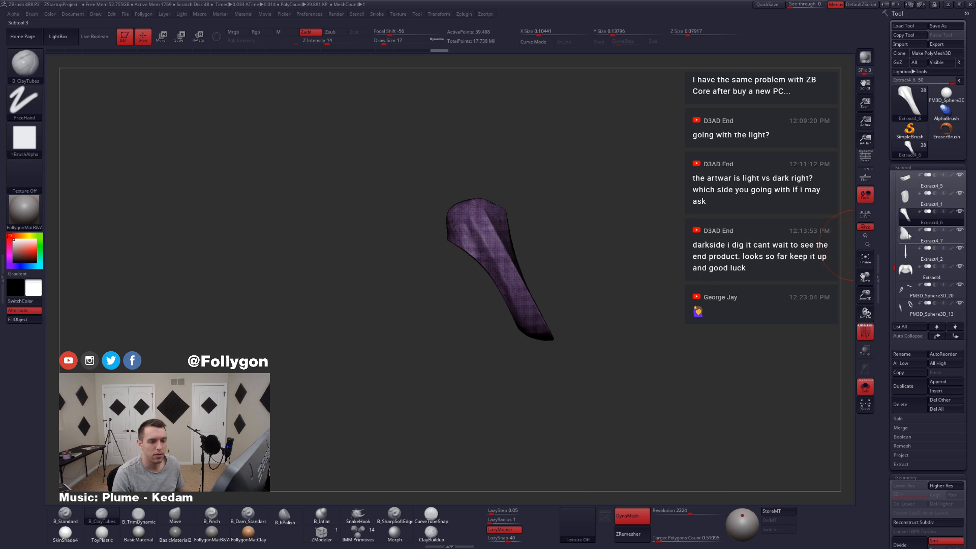
Step: Isolate the newly split lower knot piece without its wireframe and switch to the Move brush
{"action": "mouse_move", "coordinate": [531, 305]}
{"action": "left_mouse_down"}
{"action": "mouse_move", "coordinate": [569, 305]}
{"action": "mouse_move", "coordinate": [514, 311]}
{"action": "mouse_move", "coordinate": [453, 271]}
{"action": "mouse_move", "coordinate": [473, 283]}
{"action": "mouse_move", "coordinate": [433, 279]}
{"action": "mouse_move", "coordinate": [468, 261]}
{"action": "mouse_move", "coordinate": [445, 261]}
{"action": "left_mouse_up"}
{"action": "key", "text": "alt+s"}
{"action": "key", "text": "shift+f"}
{"action": "key", "text": "alt+s"}
{"action": "key", "text": "b"}
{"action": "key", "text": "m"}
{"action": "key", "text": "v"}
{"action": "key", "text": "space"}
{"action": "key", "text": "ctrl+f"}
{"action": "left_click", "coordinate": [438, 280]}
{"action": "key", "text": "ctrl+z"}
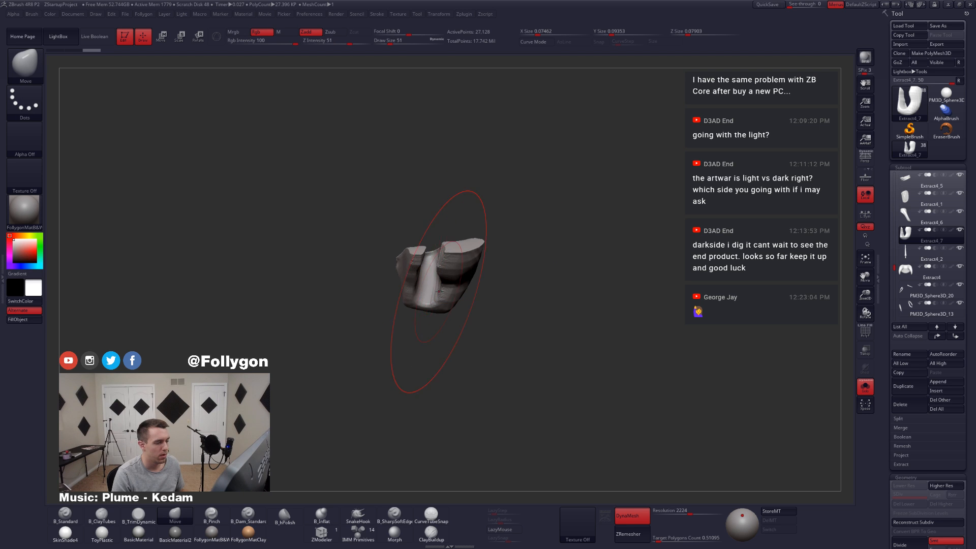
Step: Narrow the upper part of the slot in the back of the piece by pulling its inner edge across with Move
{"action": "key", "text": "space"}
{"action": "mouse_move", "coordinate": [488, 292]}
{"action": "left_mouse_down"}
{"action": "mouse_move", "coordinate": [431, 274]}
{"action": "mouse_move", "coordinate": [401, 303]}
{"action": "left_mouse_up"}
{"action": "left_click_drag", "start_coordinate": [459, 325], "coordinate": [492, 344], "text": "alt"}
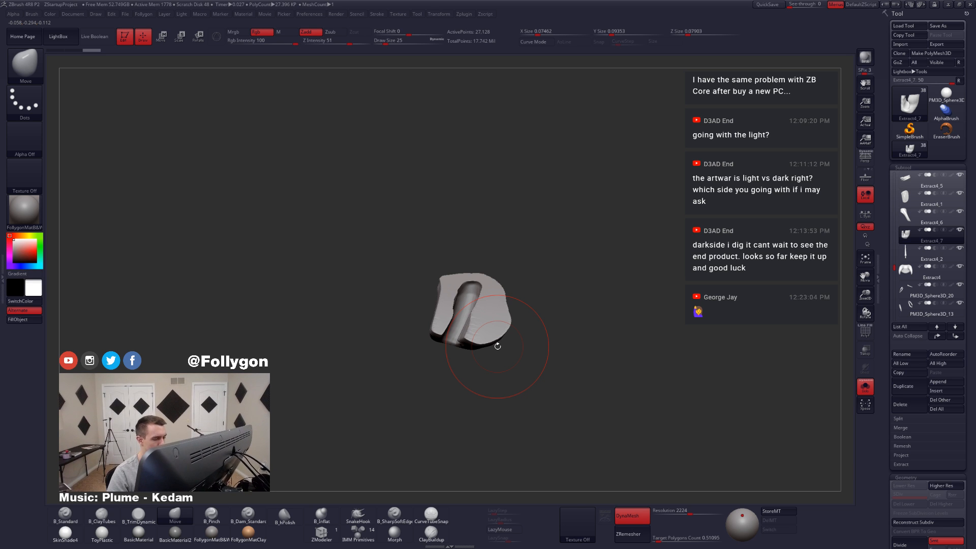
{"action": "left_click_drag", "start_coordinate": [498, 347], "coordinate": [498, 402]}
{"action": "key", "text": "space"}
{"action": "left_click_drag", "start_coordinate": [448, 332], "coordinate": [432, 333]}
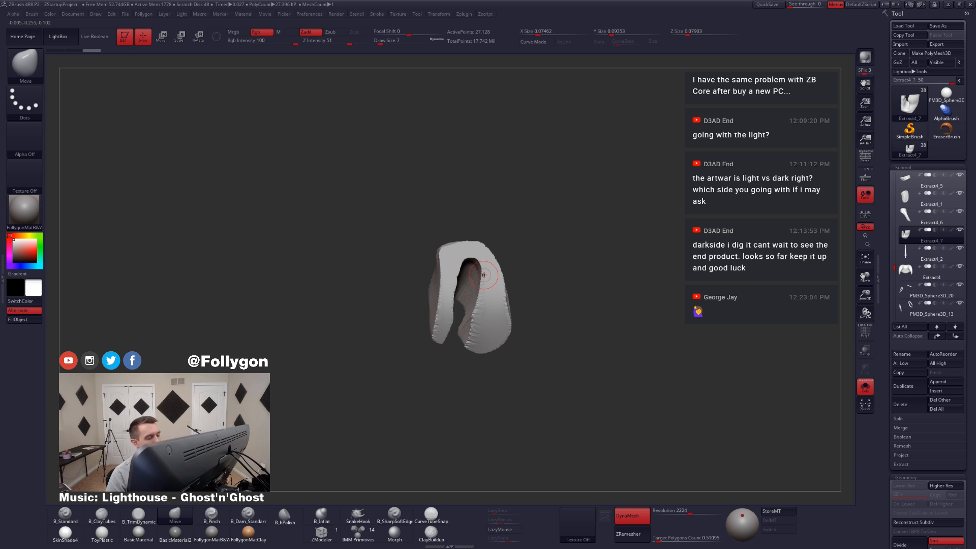
{"action": "key", "text": "space"}
{"action": "left_click_drag", "start_coordinate": [479, 275], "coordinate": [486, 270]}
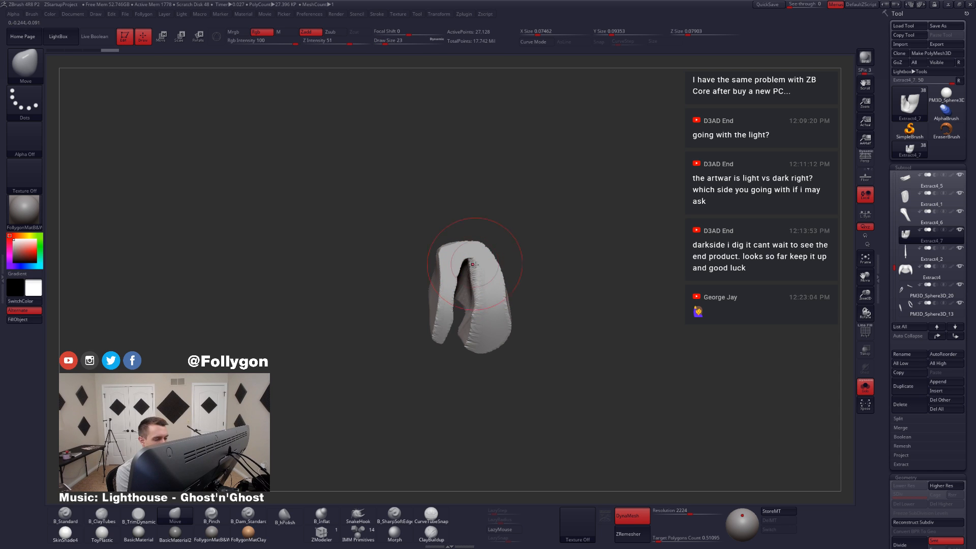
{"action": "right_click_drag", "start_coordinate": [472, 264], "coordinate": [456, 265]}
{"action": "left_click_drag", "start_coordinate": [475, 264], "coordinate": [470, 267]}
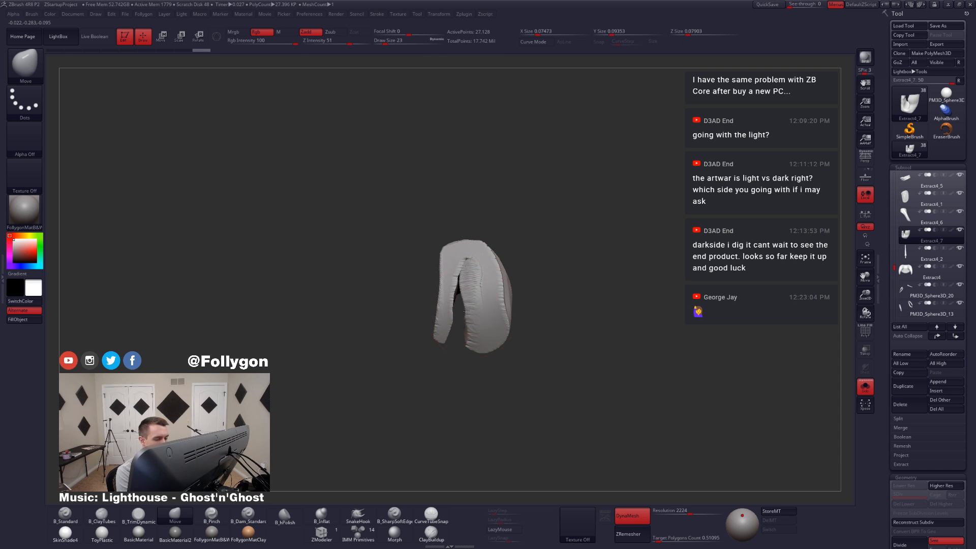
Step: Pull the remaining slot edges over the lower part of the piece's back with Move until the gap is covered
{"action": "left_click_drag", "start_coordinate": [469, 317], "coordinate": [453, 328]}
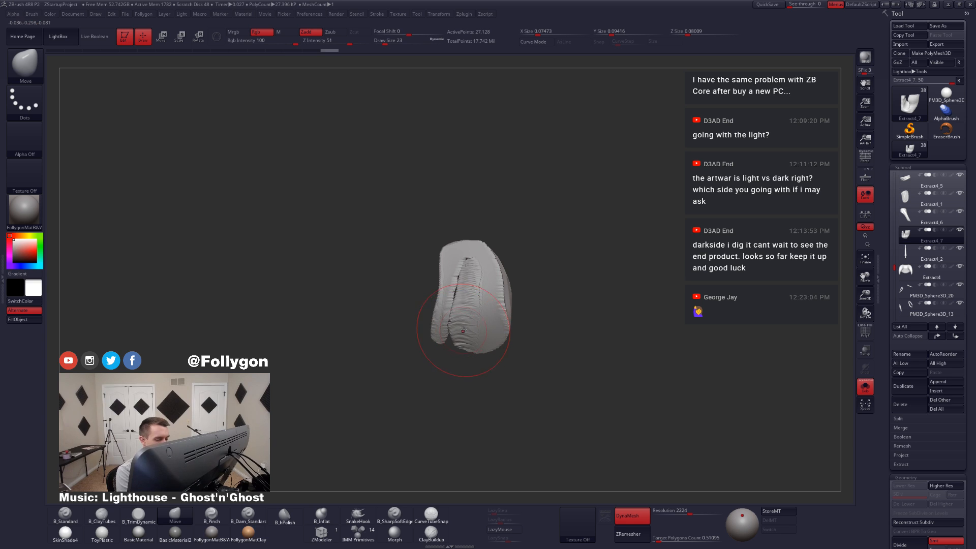
{"action": "left_click_drag", "start_coordinate": [462, 292], "coordinate": [458, 293]}
{"action": "right_click_drag", "start_coordinate": [458, 294], "coordinate": [466, 296]}
{"action": "left_click_drag", "start_coordinate": [450, 332], "coordinate": [442, 334]}
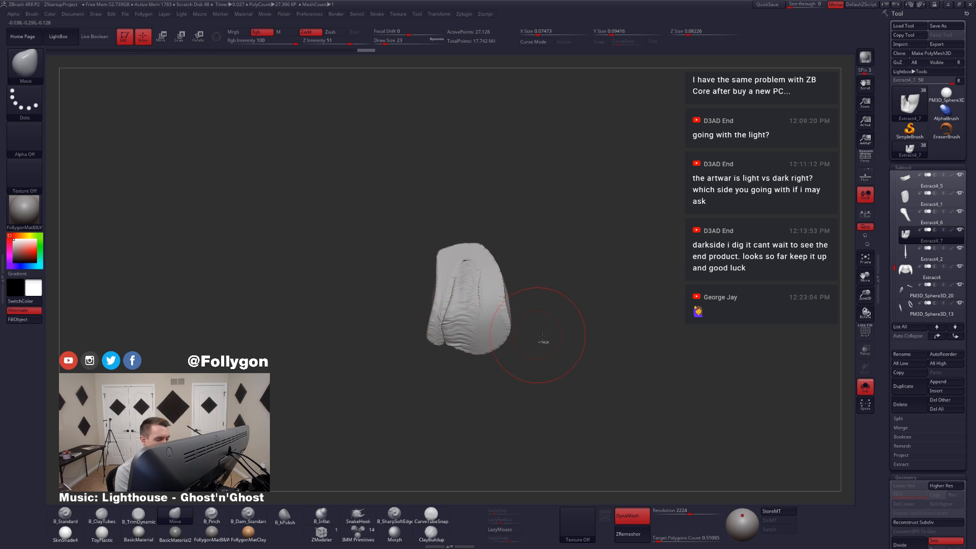
Step: Remesh the lower knot piece with DynaMesh and even out its closed back surface
{"action": "left_click_drag", "start_coordinate": [560, 331], "coordinate": [621, 280], "text": "ctrl"}
{"action": "mouse_move", "coordinate": [473, 300]}
{"action": "left_mouse_down", "text": "shift"}
{"action": "mouse_move", "coordinate": [454, 326]}
{"action": "mouse_move", "coordinate": [457, 307]}
{"action": "left_mouse_up", "text": "shift"}
{"action": "mouse_move", "coordinate": [460, 312]}
{"action": "right_mouse_down"}
{"action": "mouse_move", "coordinate": [473, 265]}
{"action": "mouse_move", "coordinate": [464, 330]}
{"action": "right_mouse_up"}
{"action": "mouse_move", "coordinate": [463, 331]}
{"action": "left_mouse_down"}
{"action": "mouse_move", "coordinate": [452, 331]}
{"action": "mouse_move", "coordinate": [449, 351]}
{"action": "left_mouse_up"}
{"action": "left_click_drag", "start_coordinate": [534, 345], "coordinate": [564, 371], "text": "ctrl"}
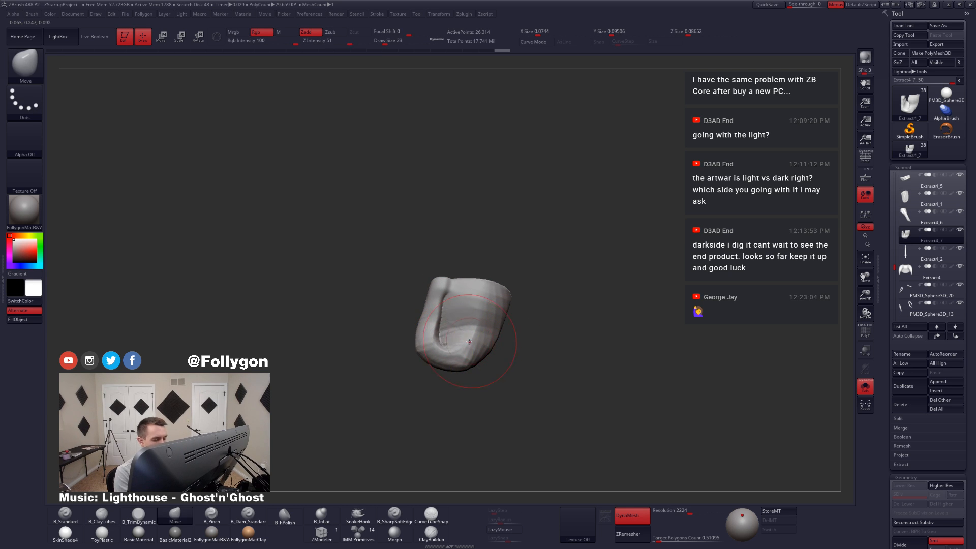
{"action": "mouse_move", "coordinate": [470, 346]}
{"action": "left_mouse_down", "text": "shift"}
{"action": "mouse_move", "coordinate": [457, 328]}
{"action": "mouse_move", "coordinate": [455, 341]}
{"action": "left_mouse_up", "text": "shift"}
Step: Show the whole figure, select the long diagonal knot piece Extract4_6, and isolate it with its hollow back in view
{"action": "key", "text": "alt+s"}
{"action": "right_click_drag", "start_coordinate": [496, 326], "coordinate": [503, 287]}
{"action": "key", "text": "alt+s"}
{"action": "key", "text": "alt+s"}
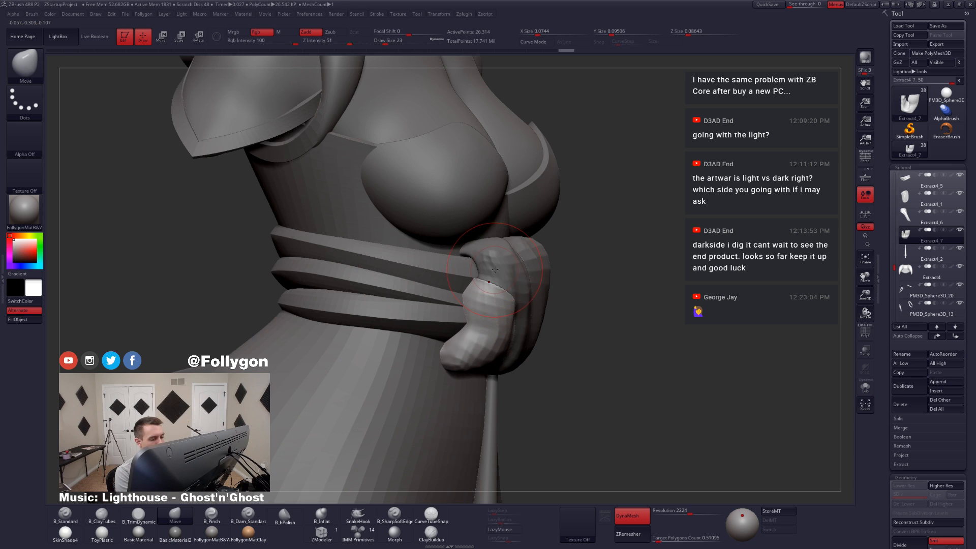
{"action": "left_click", "coordinate": [495, 279], "text": "alt"}
{"action": "key", "text": "alt+s"}
{"action": "right_click_drag", "start_coordinate": [493, 279], "coordinate": [462, 273]}
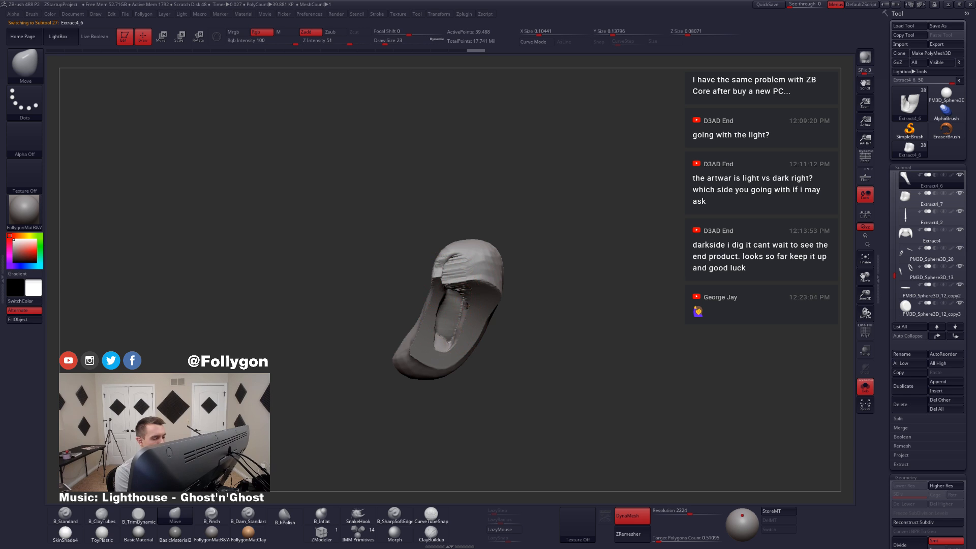
Step: Fill the recess in the back of the diagonal piece by smoothing, pulling its edges inward with Move, and remeshing with DynaMesh
{"action": "left_click_drag", "start_coordinate": [512, 333], "coordinate": [528, 351], "text": "ctrl"}
{"action": "left_click_drag", "start_coordinate": [452, 270], "coordinate": [458, 310], "text": "shift"}
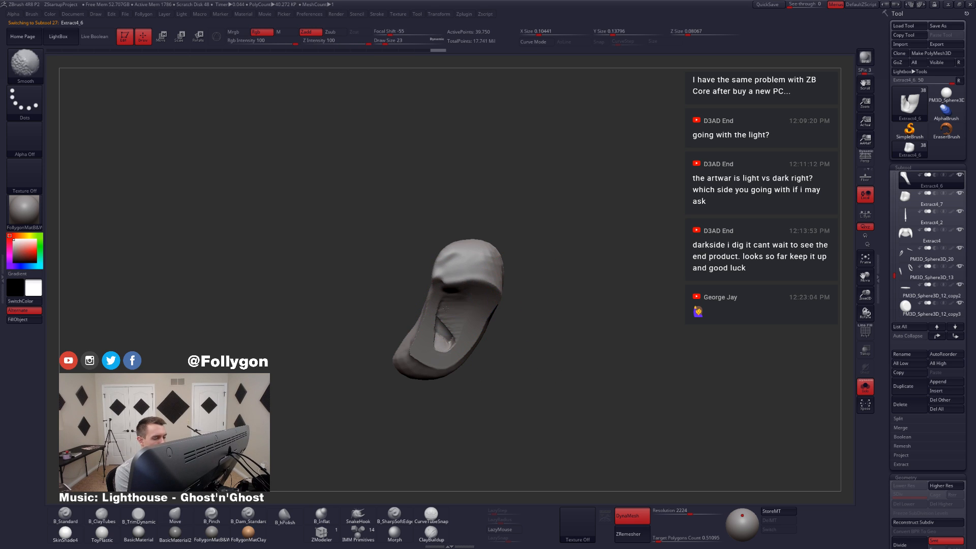
{"action": "right_click_drag", "start_coordinate": [458, 329], "coordinate": [455, 334]}
{"action": "left_click_drag", "start_coordinate": [408, 345], "coordinate": [414, 350]}
{"action": "left_click_drag", "start_coordinate": [490, 386], "coordinate": [549, 326], "text": "ctrl"}
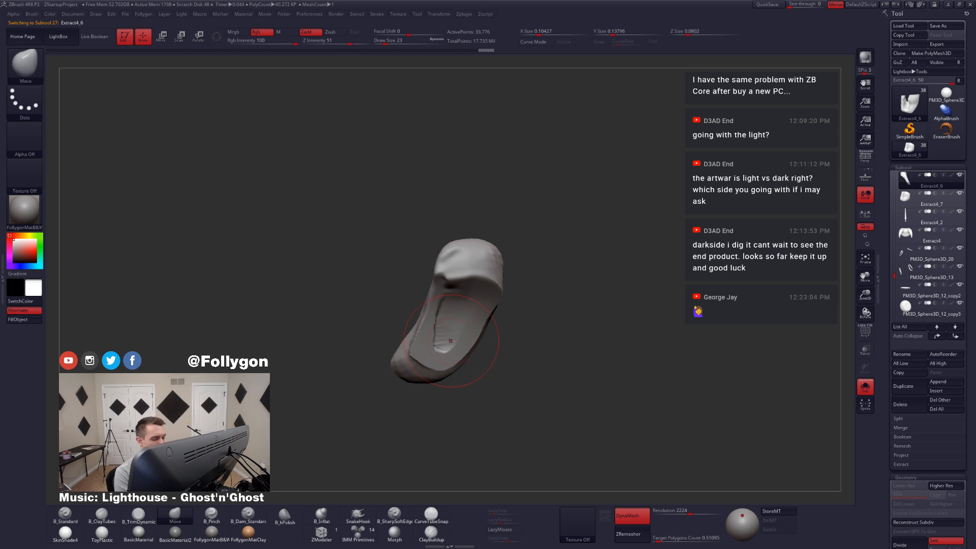
{"action": "left_click_drag", "start_coordinate": [464, 343], "coordinate": [443, 350], "text": "shift"}
{"action": "mouse_move", "coordinate": [438, 351]}
{"action": "right_mouse_down"}
{"action": "mouse_move", "coordinate": [498, 354]}
{"action": "mouse_move", "coordinate": [435, 354]}
{"action": "right_mouse_up"}
{"action": "left_click_drag", "start_coordinate": [437, 353], "coordinate": [431, 338]}
{"action": "left_click_drag", "start_coordinate": [510, 331], "coordinate": [519, 354], "text": "ctrl"}
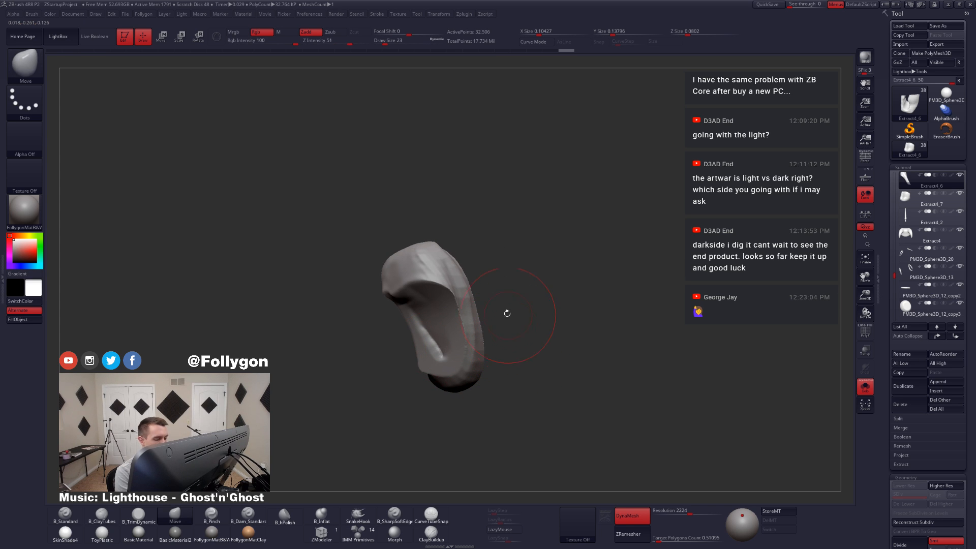
Step: Isolate the adjoining knot piece Extract4_1, pull its back opening closed with Move, and remesh it with DynaMesh
{"action": "key", "text": "alt+s"}
{"action": "left_click", "coordinate": [489, 298], "text": "alt"}
{"action": "key", "text": "alt+s"}
{"action": "mouse_move", "coordinate": [467, 316]}
{"action": "right_mouse_down"}
{"action": "mouse_move", "coordinate": [521, 320]}
{"action": "mouse_move", "coordinate": [475, 316]}
{"action": "right_mouse_up"}
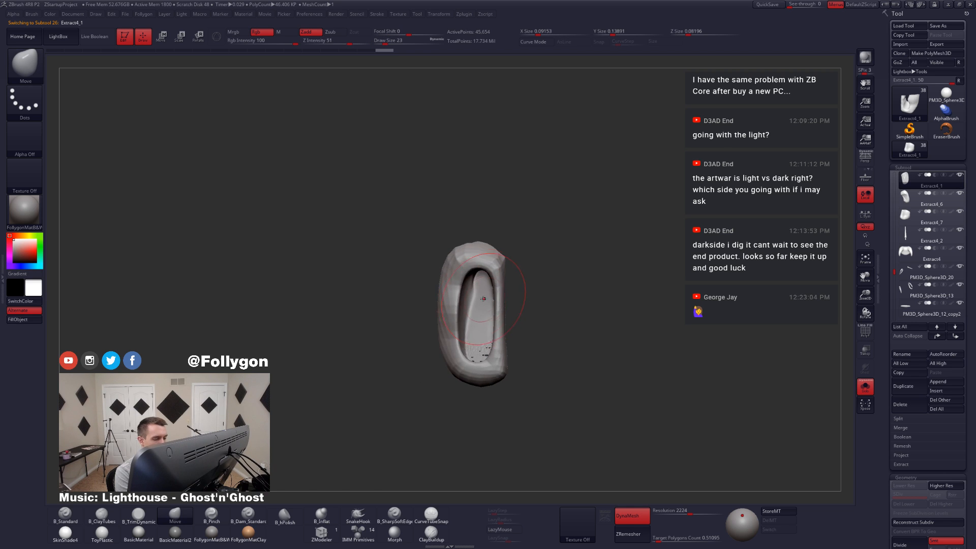
{"action": "mouse_move", "coordinate": [455, 294]}
{"action": "left_mouse_down"}
{"action": "mouse_move", "coordinate": [479, 296]}
{"action": "mouse_move", "coordinate": [495, 351]}
{"action": "left_mouse_up"}
{"action": "left_click_drag", "start_coordinate": [500, 315], "coordinate": [513, 299]}
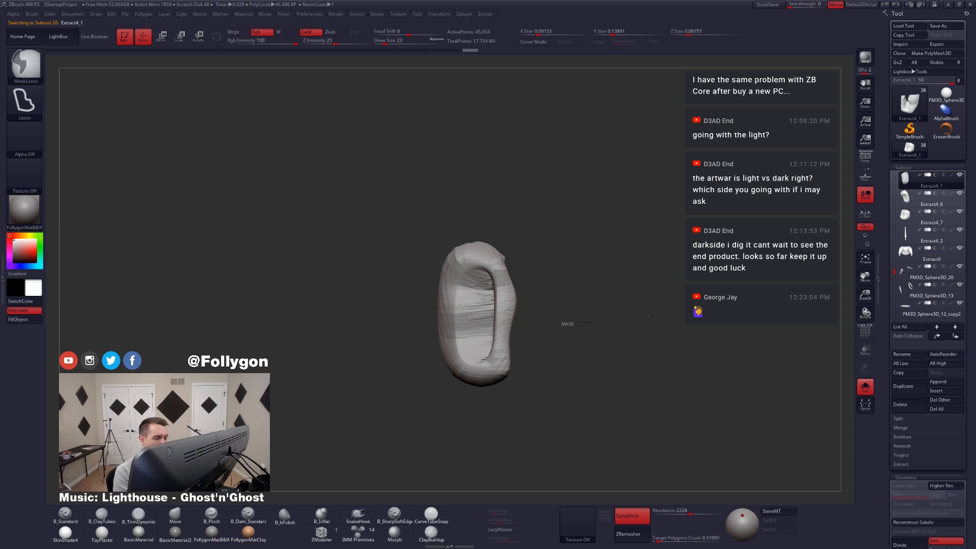
{"action": "left_click_drag", "start_coordinate": [566, 324], "coordinate": [580, 331], "text": "ctrl"}
{"action": "mouse_move", "coordinate": [483, 352]}
{"action": "right_mouse_down"}
{"action": "mouse_move", "coordinate": [556, 342]}
{"action": "mouse_move", "coordinate": [519, 291]}
{"action": "mouse_move", "coordinate": [490, 314]}
{"action": "right_mouse_up"}
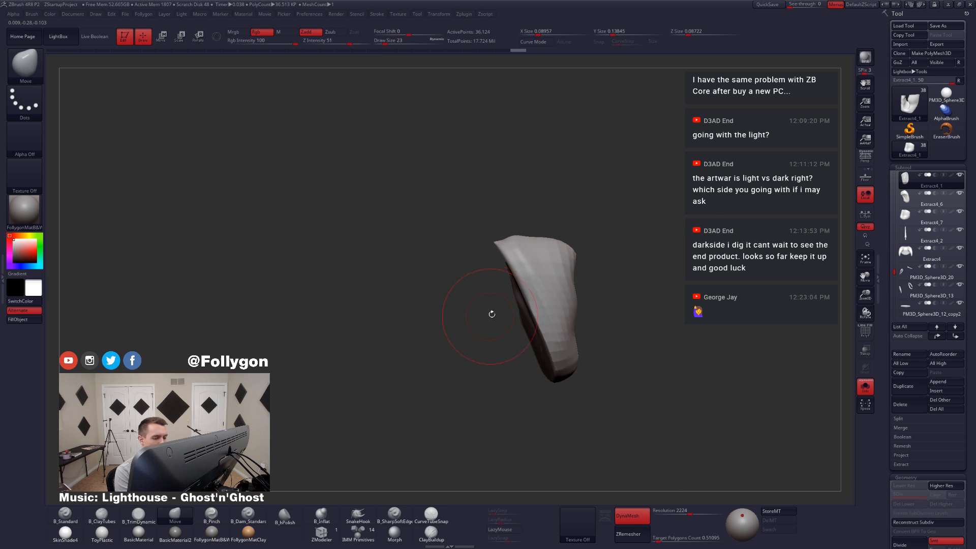
Step: Leave solo mode to examine the reworked knot pieces on the whole figure from the front
{"action": "key", "text": "shift+s"}
{"action": "mouse_move", "coordinate": [544, 329]}
{"action": "right_mouse_down", "text": "ctrl"}
{"action": "mouse_move", "coordinate": [545, 300]}
{"action": "mouse_move", "coordinate": [554, 330]}
{"action": "mouse_move", "coordinate": [505, 302]}
{"action": "right_mouse_up", "text": "ctrl"}
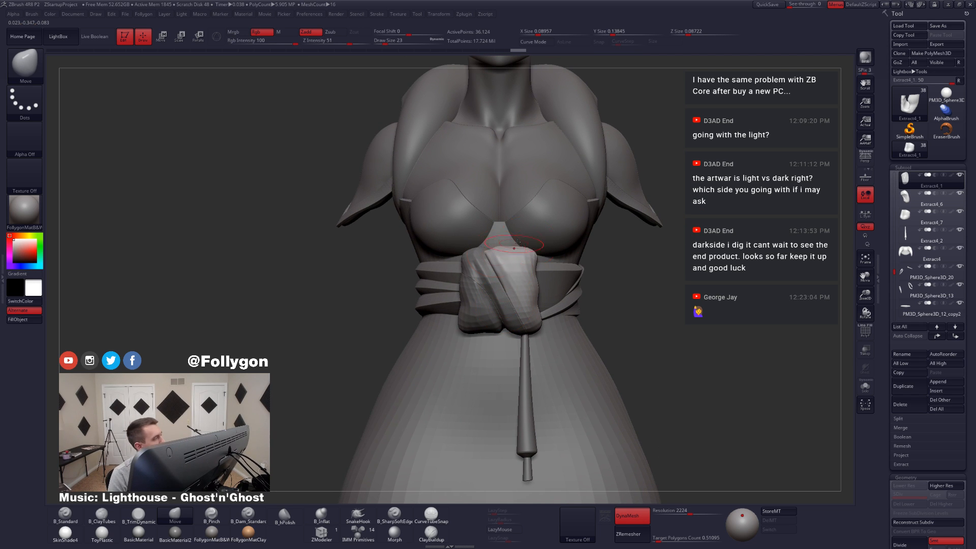
{"action": "key", "text": "ctrl+shift+f"}
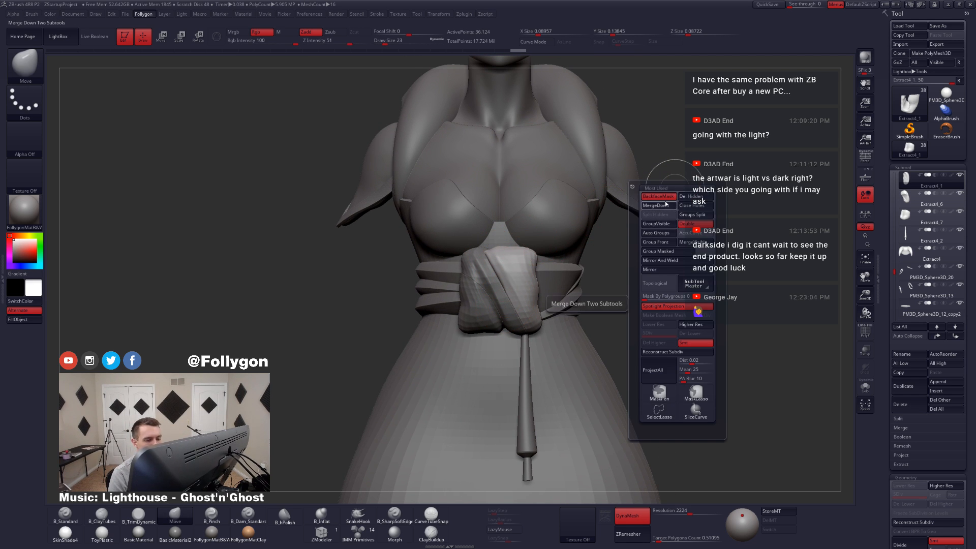
{"action": "left_click", "coordinate": [659, 205]}
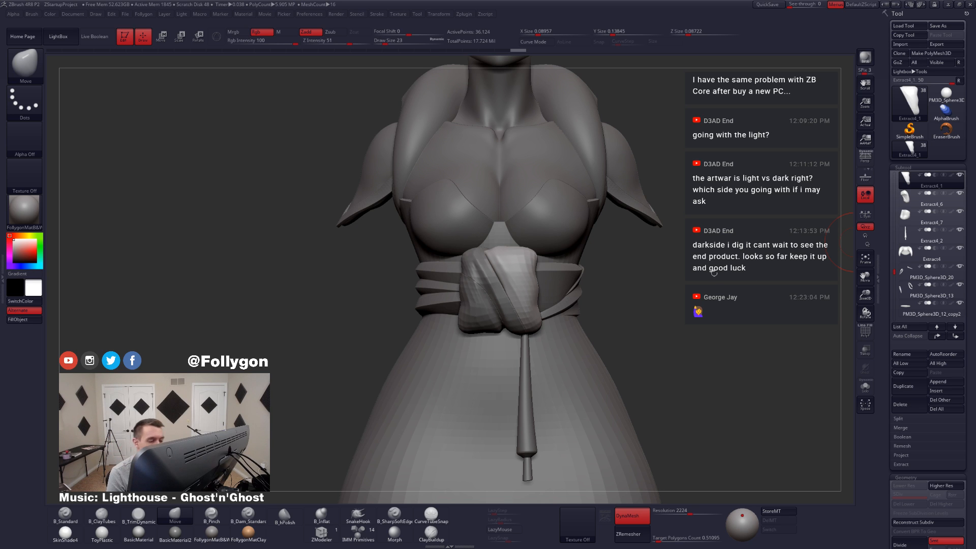
Step: Isolate knot piece Extract4_1 again and start building up its front edge with ClayTubes at draw size 14
{"action": "mouse_move", "coordinate": [507, 318]}
{"action": "right_mouse_down"}
{"action": "mouse_move", "coordinate": [580, 313]}
{"action": "mouse_move", "coordinate": [501, 309]}
{"action": "right_mouse_up"}
{"action": "key", "text": "shift+s"}
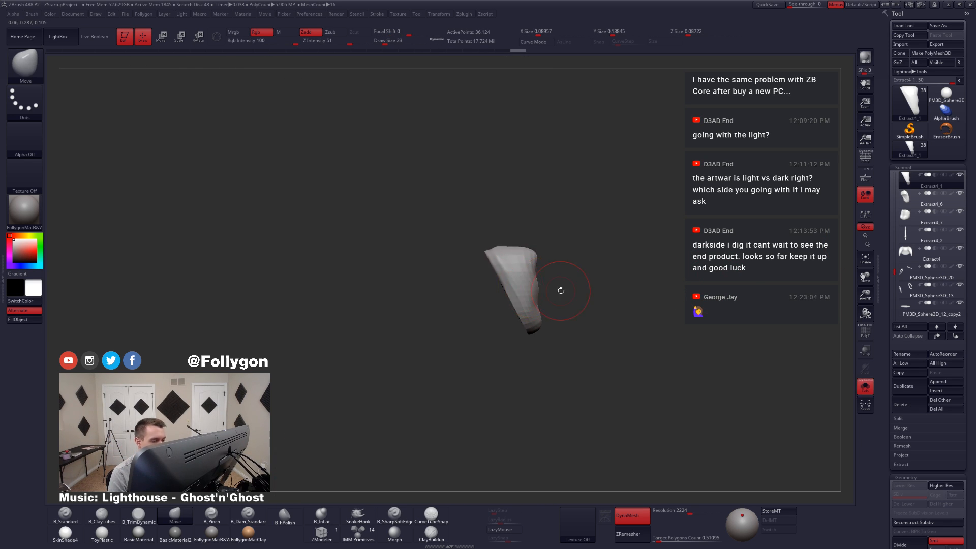
{"action": "key", "text": "shift+s"}
{"action": "key", "text": "2"}
{"action": "key", "text": "shift+s"}
{"action": "mouse_move", "coordinate": [502, 332]}
{"action": "right_mouse_down"}
{"action": "mouse_move", "coordinate": [502, 305]}
{"action": "mouse_move", "coordinate": [488, 284]}
{"action": "right_mouse_up"}
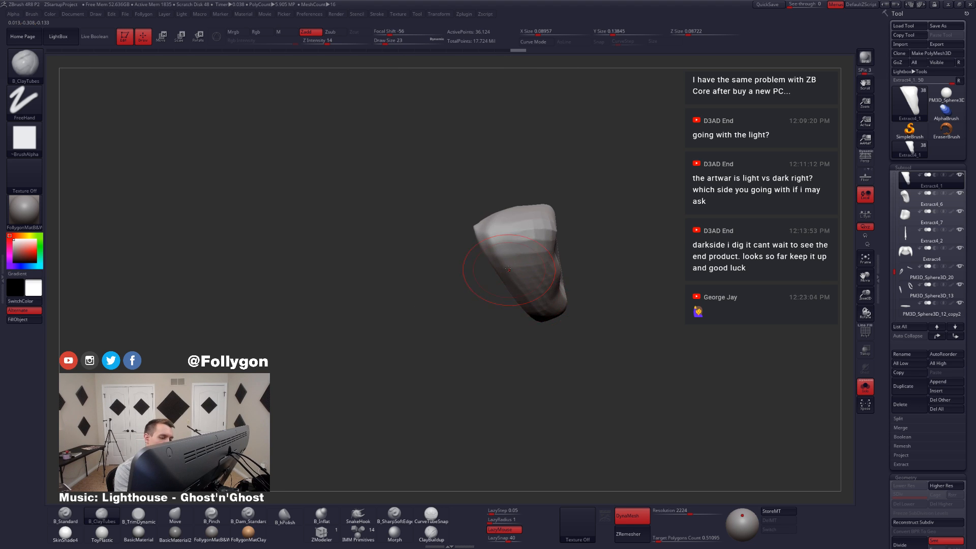
{"action": "key", "text": "space"}
{"action": "left_click_drag", "start_coordinate": [472, 301], "coordinate": [466, 301]}
{"action": "right_click_drag", "start_coordinate": [458, 285], "coordinate": [489, 244]}
{"action": "left_click_drag", "start_coordinate": [503, 285], "coordinate": [504, 270]}
{"action": "right_click_drag", "start_coordinate": [503, 269], "coordinate": [494, 285]}
Step: Build a fold ridge down the front of the knot piece with ClayTubes at draw size 12
{"action": "key", "text": "space"}
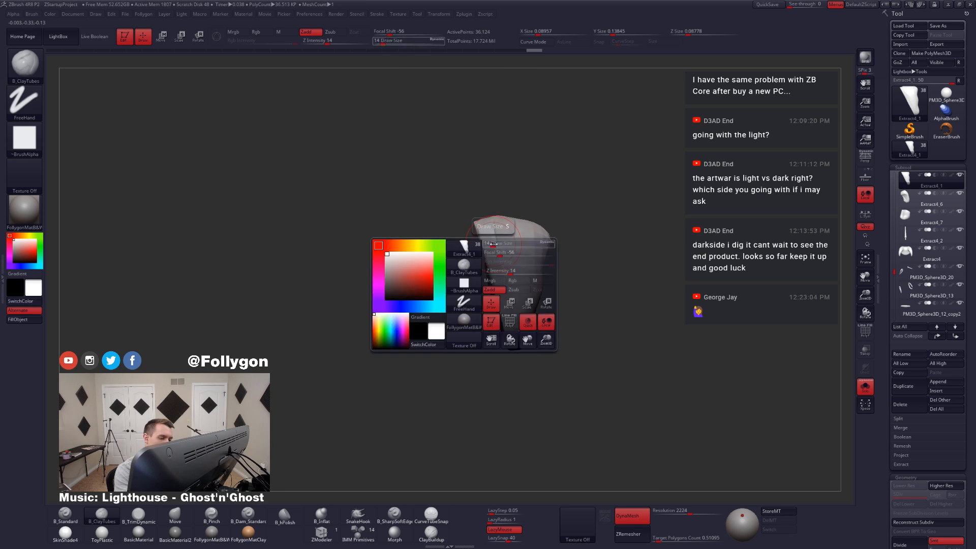
{"action": "key", "text": "space"}
{"action": "mouse_move", "coordinate": [514, 246]}
{"action": "left_mouse_down"}
{"action": "mouse_move", "coordinate": [521, 256]}
{"action": "mouse_move", "coordinate": [503, 245]}
{"action": "left_mouse_up"}
{"action": "key", "text": "space"}
Step: Strengthen the fold along the piece's edge with ClayTubes at draw size 16, and remesh the piece with DynaMesh
{"action": "key", "text": "space"}
{"action": "left_click_drag", "start_coordinate": [500, 285], "coordinate": [503, 285]}
{"action": "left_click_drag", "start_coordinate": [500, 275], "coordinate": [495, 238]}
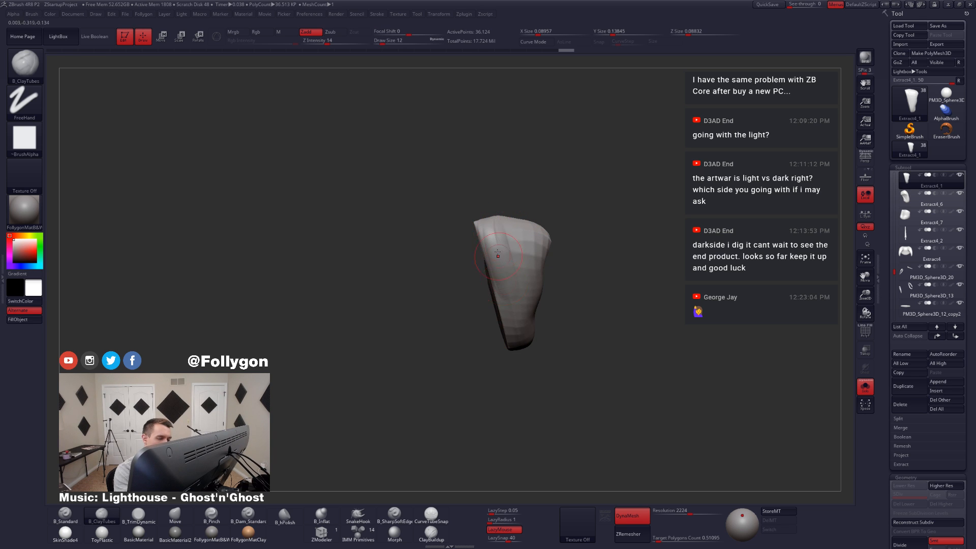
{"action": "right_click_drag", "start_coordinate": [509, 305], "coordinate": [524, 292]}
{"action": "left_click_drag", "start_coordinate": [506, 254], "coordinate": [504, 300]}
{"action": "key", "text": "space"}
{"action": "right_click_drag", "start_coordinate": [509, 300], "coordinate": [491, 305]}
{"action": "left_click_drag", "start_coordinate": [519, 279], "coordinate": [530, 309]}
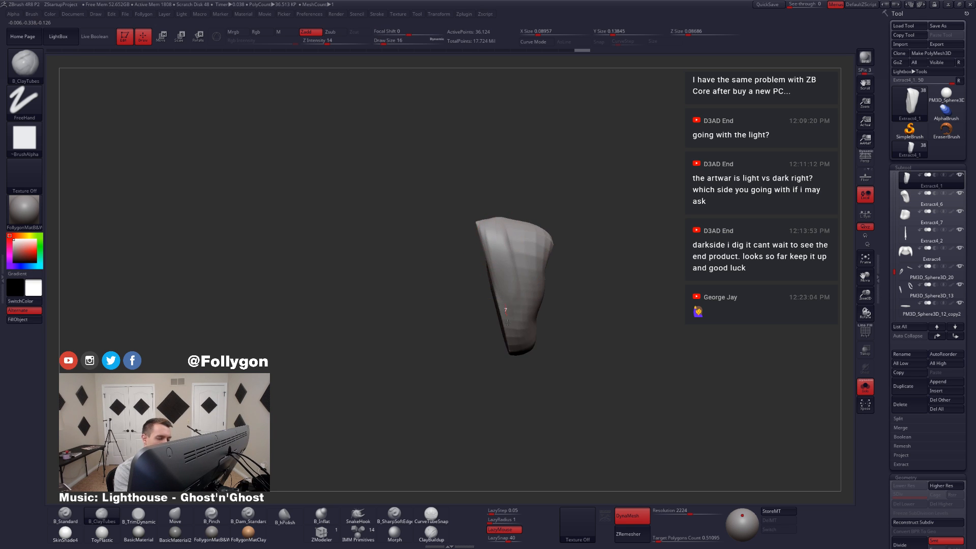
{"action": "mouse_move", "coordinate": [509, 300]}
{"action": "right_mouse_down"}
{"action": "mouse_move", "coordinate": [526, 288]}
{"action": "mouse_move", "coordinate": [518, 300]}
{"action": "right_mouse_up"}
{"action": "left_click_drag", "start_coordinate": [475, 249], "coordinate": [465, 279], "text": "shift"}
{"action": "right_click_drag", "start_coordinate": [501, 285], "coordinate": [534, 254]}
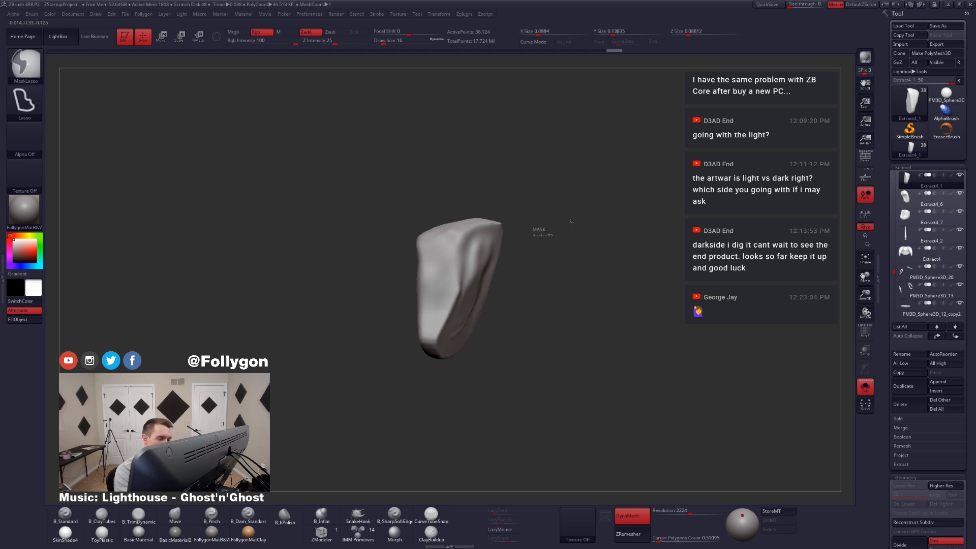
{"action": "left_click_drag", "start_coordinate": [535, 228], "coordinate": [547, 238], "text": "ctrl"}
Step: Flatten the back and upper rim of the knot piece with TrimDynamic at draw size 13
{"action": "right_click_drag", "start_coordinate": [514, 244], "coordinate": [481, 262]}
{"action": "key", "text": "3"}
{"action": "key", "text": "space"}
{"action": "left_click_drag", "start_coordinate": [489, 262], "coordinate": [491, 261]}
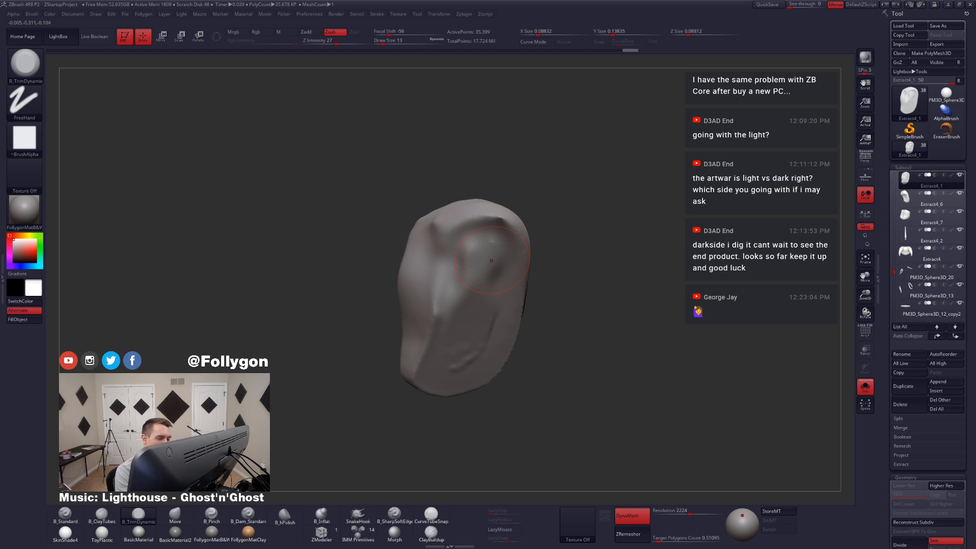
{"action": "left_click_drag", "start_coordinate": [501, 220], "coordinate": [512, 228]}
{"action": "right_click_drag", "start_coordinate": [501, 229], "coordinate": [518, 214]}
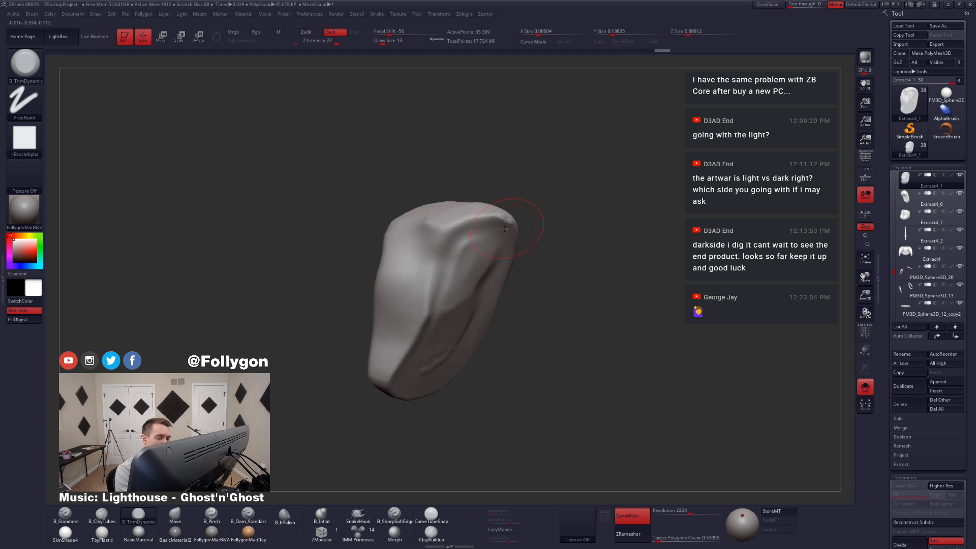
{"action": "left_click_drag", "start_coordinate": [519, 216], "coordinate": [521, 246], "text": "shift"}
{"action": "right_click_drag", "start_coordinate": [521, 246], "coordinate": [518, 275], "text": "ctrl"}
{"action": "mouse_move", "coordinate": [519, 275]}
{"action": "right_mouse_down"}
{"action": "mouse_move", "coordinate": [488, 290]}
{"action": "mouse_move", "coordinate": [500, 257]}
{"action": "right_mouse_up"}
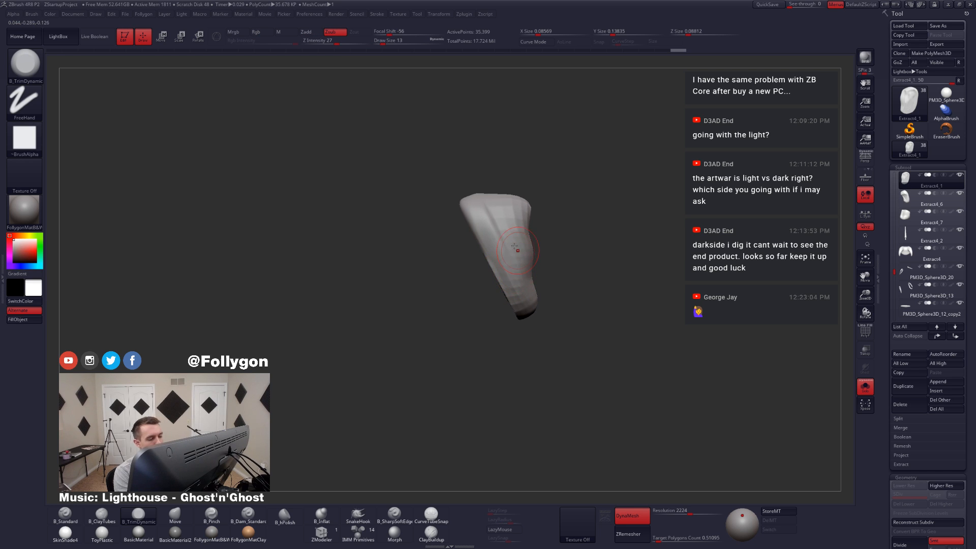
Step: Flatten the faces and side edges of the isolated knot piece with TrimDynamic at draw sizes 23 and 20, and bring back the full figure
{"action": "key", "text": "space"}
{"action": "left_click_drag", "start_coordinate": [493, 259], "coordinate": [496, 257]}
{"action": "right_click_drag", "start_coordinate": [501, 254], "coordinate": [488, 199]}
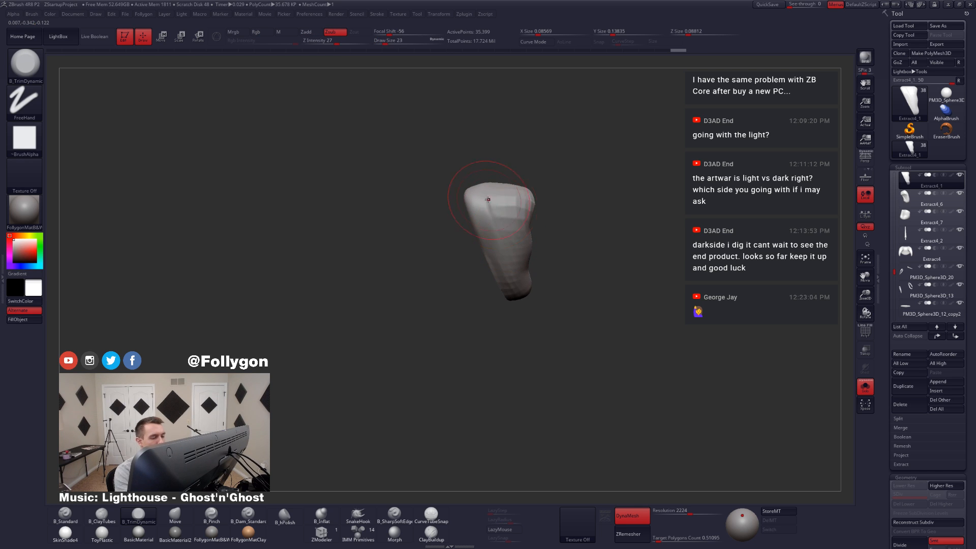
{"action": "key", "text": "space"}
{"action": "left_click_drag", "start_coordinate": [508, 227], "coordinate": [501, 225]}
{"action": "key", "text": "s"}
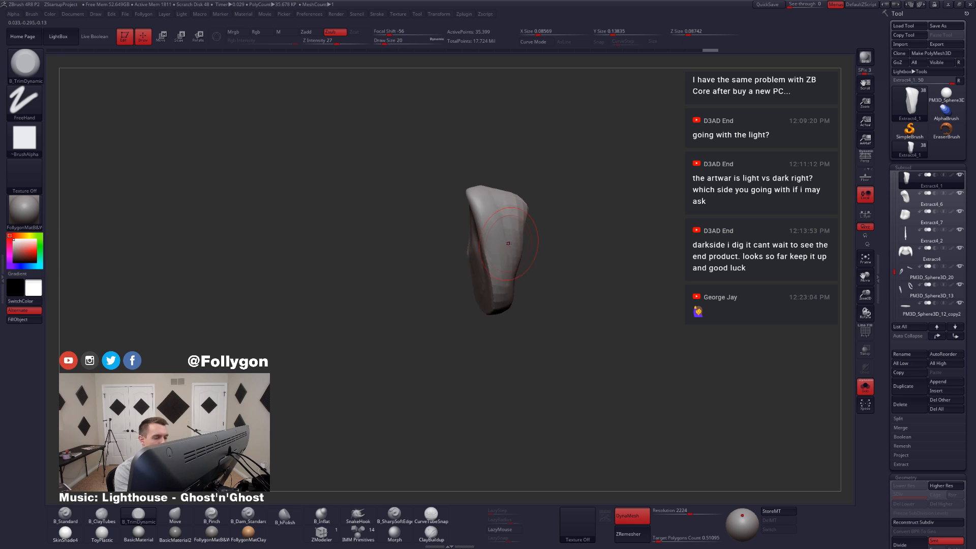
{"action": "right_click_drag", "start_coordinate": [522, 252], "coordinate": [505, 239]}
{"action": "left_click_drag", "start_coordinate": [508, 260], "coordinate": [524, 257], "text": "shift"}
{"action": "right_click_drag", "start_coordinate": [527, 294], "coordinate": [514, 304]}
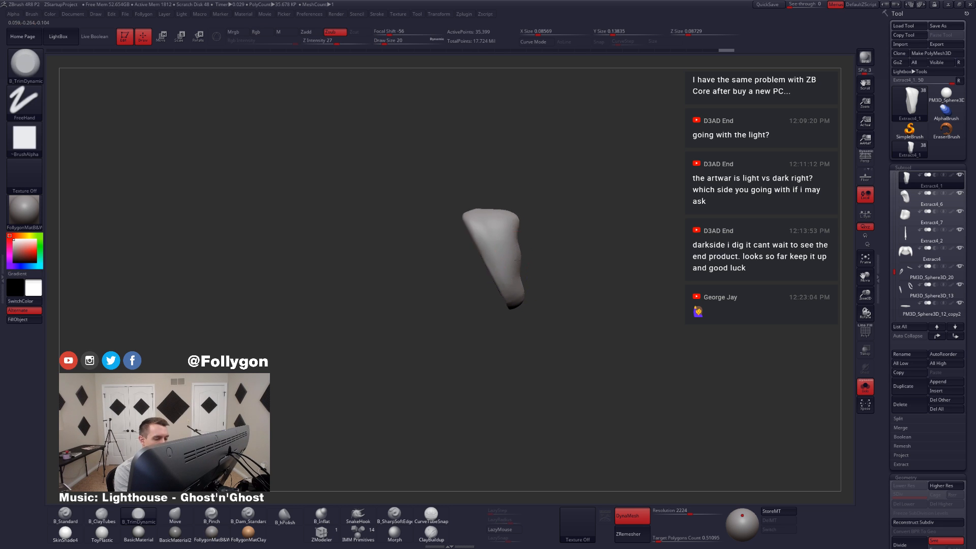
{"action": "key", "text": "alt+s"}
{"action": "mouse_move", "coordinate": [573, 300]}
{"action": "right_mouse_down", "text": "alt"}
{"action": "mouse_move", "coordinate": [593, 305]}
{"action": "mouse_move", "coordinate": [505, 281]}
{"action": "right_mouse_up", "text": "alt"}
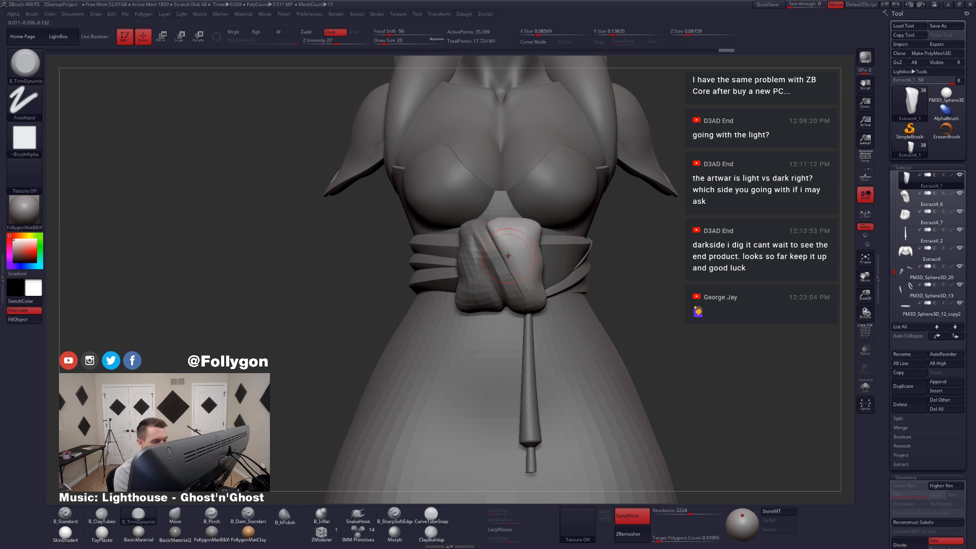
Step: Isolate knot piece Extract4_6 and clean up its surface and rims with ClayTubes at draw size 20 and smoothing
{"action": "left_click", "coordinate": [502, 273], "text": "alt"}
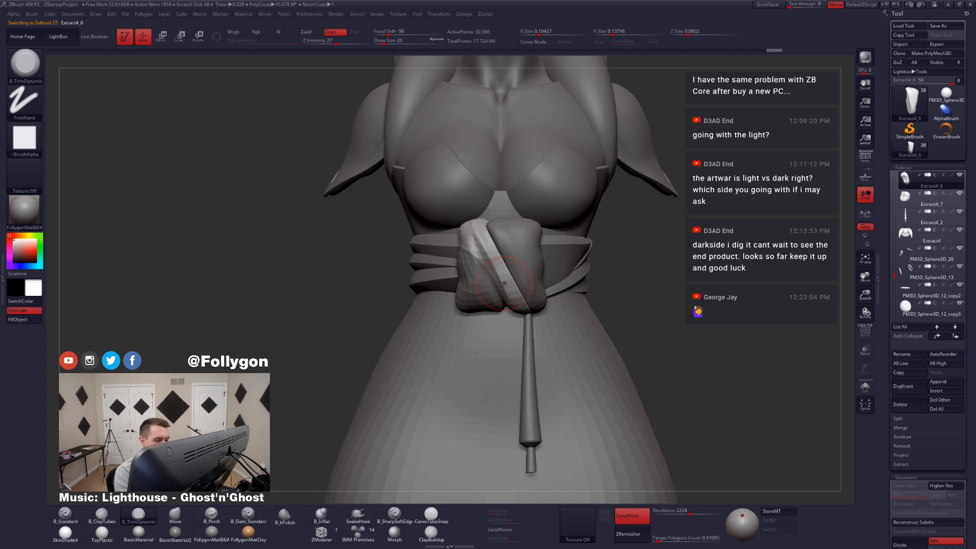
{"action": "key", "text": "alt+s"}
{"action": "key", "text": "2"}
{"action": "mouse_move", "coordinate": [475, 228]}
{"action": "right_mouse_down"}
{"action": "mouse_move", "coordinate": [466, 248]}
{"action": "mouse_move", "coordinate": [470, 235]}
{"action": "right_mouse_up"}
{"action": "right_click_drag", "start_coordinate": [540, 280], "coordinate": [566, 238]}
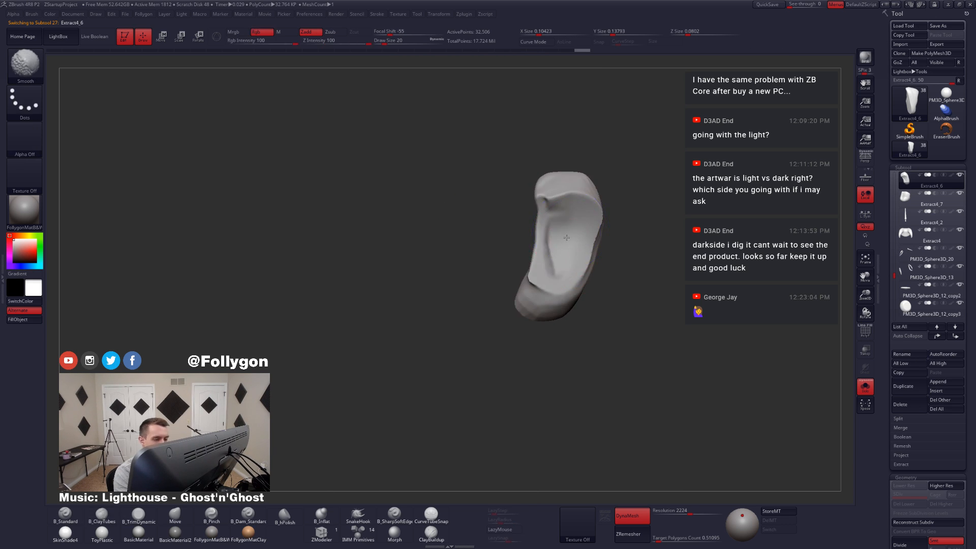
{"action": "left_click_drag", "start_coordinate": [554, 266], "coordinate": [559, 259], "text": "shift"}
{"action": "right_click_drag", "start_coordinate": [558, 300], "coordinate": [516, 305]}
{"action": "left_click_drag", "start_coordinate": [564, 221], "coordinate": [547, 300]}
{"action": "right_click_drag", "start_coordinate": [509, 300], "coordinate": [527, 294]}
Step: Build up and smooth a fold ridge along Extract4_6 with ClayTubes at draw size 16, and bring back the full figure
{"action": "key", "text": "space"}
{"action": "left_click_drag", "start_coordinate": [570, 265], "coordinate": [564, 265]}
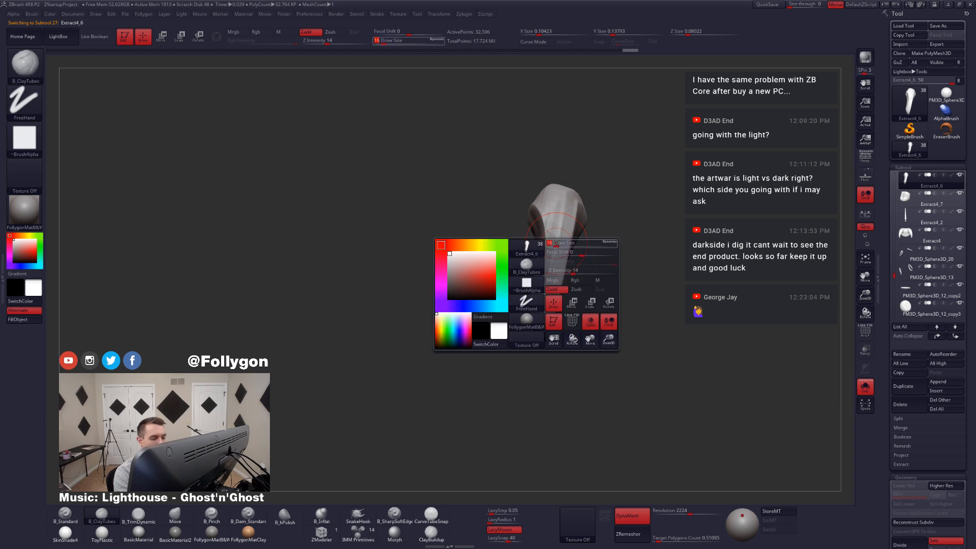
{"action": "left_click_drag", "start_coordinate": [566, 206], "coordinate": [544, 319]}
{"action": "right_click_drag", "start_coordinate": [546, 307], "coordinate": [549, 258]}
{"action": "left_click_drag", "start_coordinate": [548, 213], "coordinate": [543, 285], "text": "shift"}
{"action": "right_click_drag", "start_coordinate": [526, 284], "coordinate": [540, 282]}
{"action": "left_click_drag", "start_coordinate": [539, 223], "coordinate": [537, 270], "text": "shift"}
{"action": "right_click_drag", "start_coordinate": [518, 278], "coordinate": [555, 263]}
{"action": "left_click_drag", "start_coordinate": [570, 243], "coordinate": [549, 234], "text": "shift"}
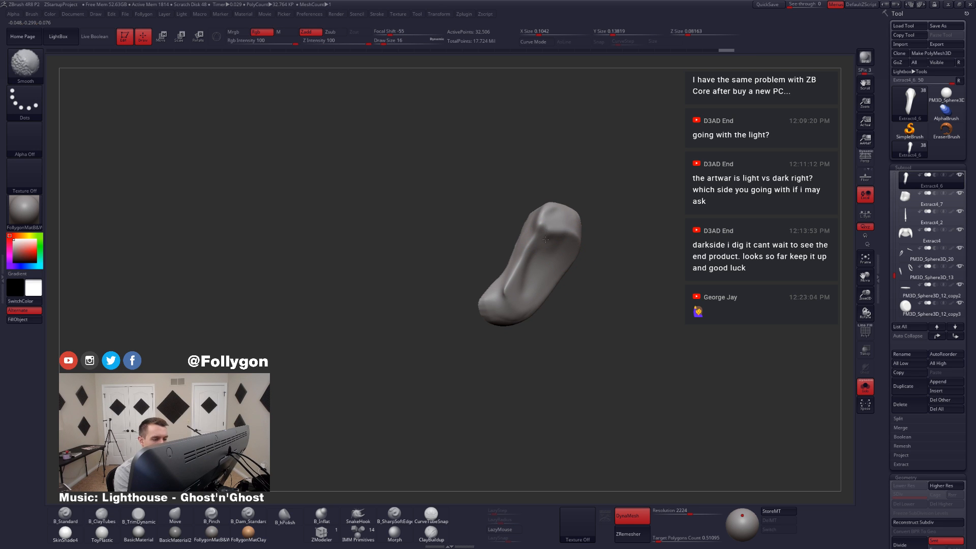
{"action": "mouse_move", "coordinate": [513, 293]}
{"action": "right_mouse_down"}
{"action": "mouse_move", "coordinate": [524, 321]}
{"action": "mouse_move", "coordinate": [539, 251]}
{"action": "mouse_move", "coordinate": [514, 254]}
{"action": "mouse_move", "coordinate": [559, 250]}
{"action": "mouse_move", "coordinate": [484, 283]}
{"action": "mouse_move", "coordinate": [542, 279]}
{"action": "right_mouse_up"}
{"action": "key", "text": "alt+s"}
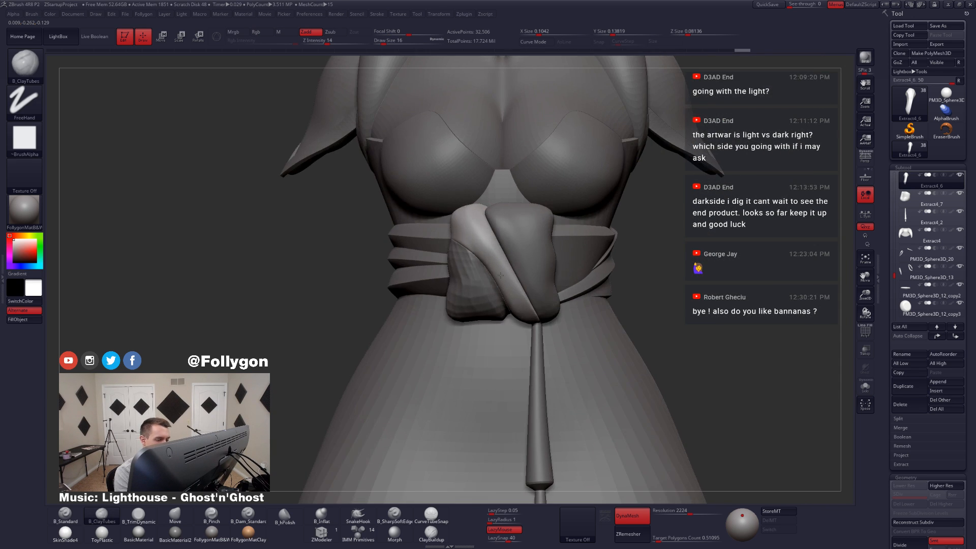
Step: Isolate knot piece Extract4_7 and fill out its front and sides with ClayTubes at draw size 25
{"action": "left_click", "coordinate": [487, 287], "text": "alt"}
{"action": "key", "text": "alt+s"}
{"action": "key", "text": "space"}
{"action": "left_click_drag", "start_coordinate": [453, 331], "coordinate": [456, 331]}
{"action": "right_click_drag", "start_coordinate": [456, 330], "coordinate": [508, 244]}
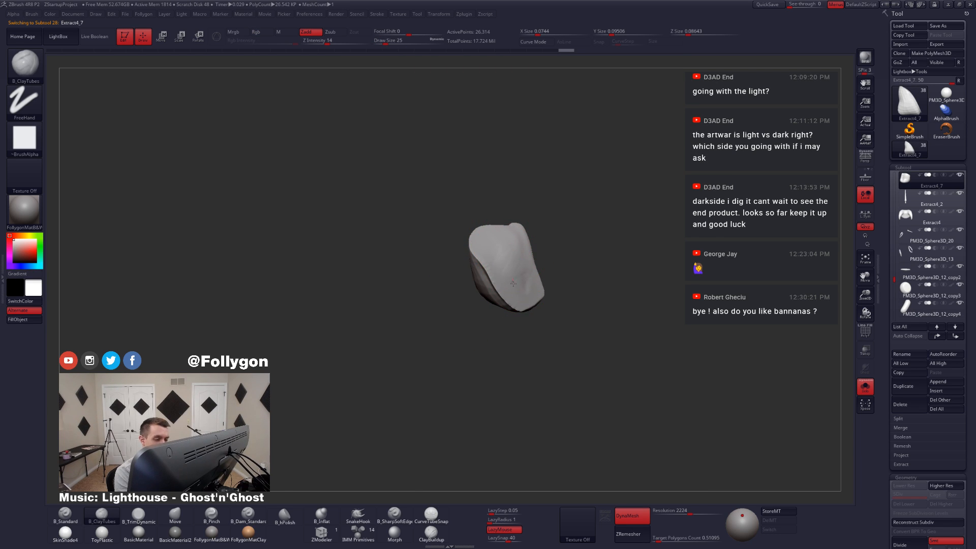
{"action": "left_click_drag", "start_coordinate": [513, 283], "coordinate": [510, 299]}
{"action": "right_click_drag", "start_coordinate": [510, 299], "coordinate": [501, 290]}
{"action": "mouse_move", "coordinate": [480, 244]}
{"action": "left_mouse_down", "text": "shift"}
{"action": "mouse_move", "coordinate": [489, 280]}
{"action": "mouse_move", "coordinate": [487, 269]}
{"action": "left_mouse_up", "text": "shift"}
{"action": "mouse_move", "coordinate": [510, 294]}
{"action": "right_mouse_down"}
{"action": "mouse_move", "coordinate": [523, 275]}
{"action": "mouse_move", "coordinate": [503, 258]}
{"action": "right_mouse_up"}
Step: Add finer fold strokes to Extract4_7 with ClayTubes at draw size 14, and bring back the full figure
{"action": "key", "text": "space"}
{"action": "left_click_drag", "start_coordinate": [480, 304], "coordinate": [476, 304]}
{"action": "left_click_drag", "start_coordinate": [513, 231], "coordinate": [496, 254]}
{"action": "right_click_drag", "start_coordinate": [494, 265], "coordinate": [491, 344]}
{"action": "key", "text": "alt+s"}
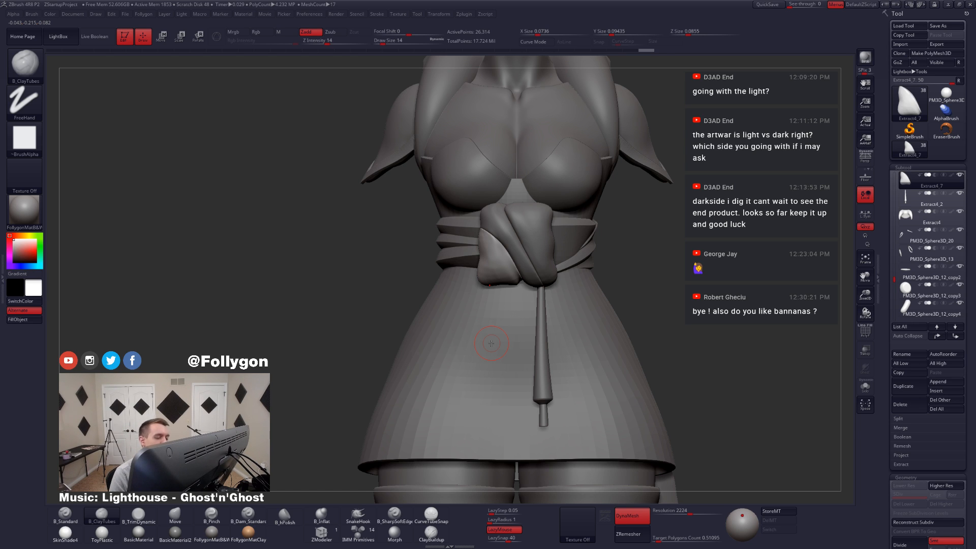
Step: Reshape the lower inner corner of Extract4_7 against the neighbouring fold with the Move brush at draw size 39, and reduce the draw size to 17
{"action": "right_click_drag", "start_coordinate": [530, 263], "coordinate": [490, 331], "text": "ctrl"}
{"action": "key", "text": "b"}
{"action": "key", "text": "m"}
{"action": "key", "text": "v"}
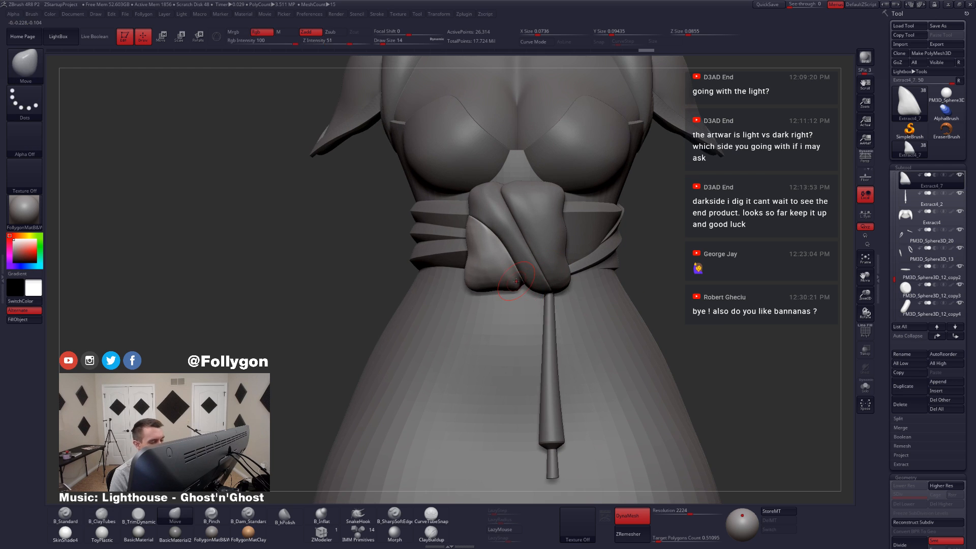
{"action": "key", "text": "space"}
{"action": "left_click_drag", "start_coordinate": [516, 280], "coordinate": [523, 280]}
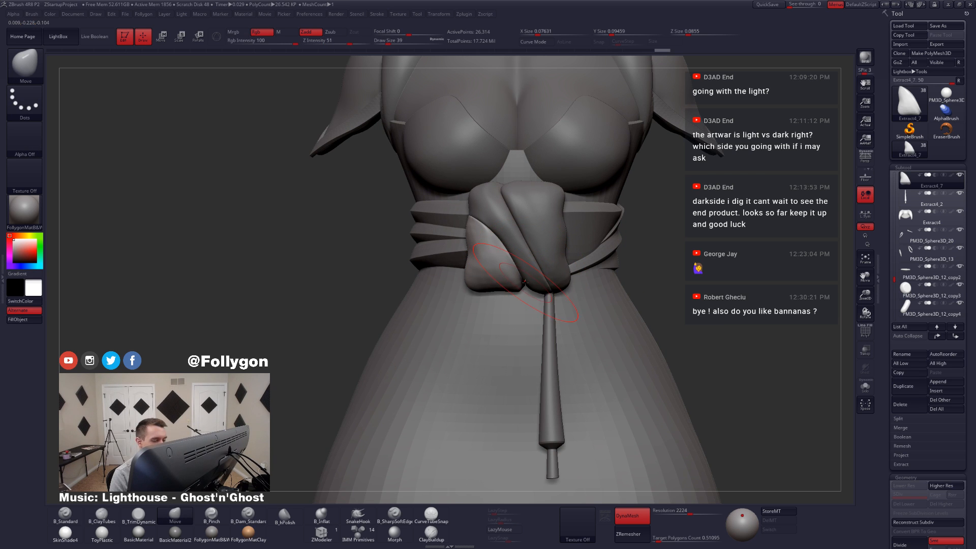
{"action": "mouse_move", "coordinate": [523, 280]}
{"action": "right_mouse_down"}
{"action": "mouse_move", "coordinate": [523, 234]}
{"action": "mouse_move", "coordinate": [501, 275]}
{"action": "right_mouse_up"}
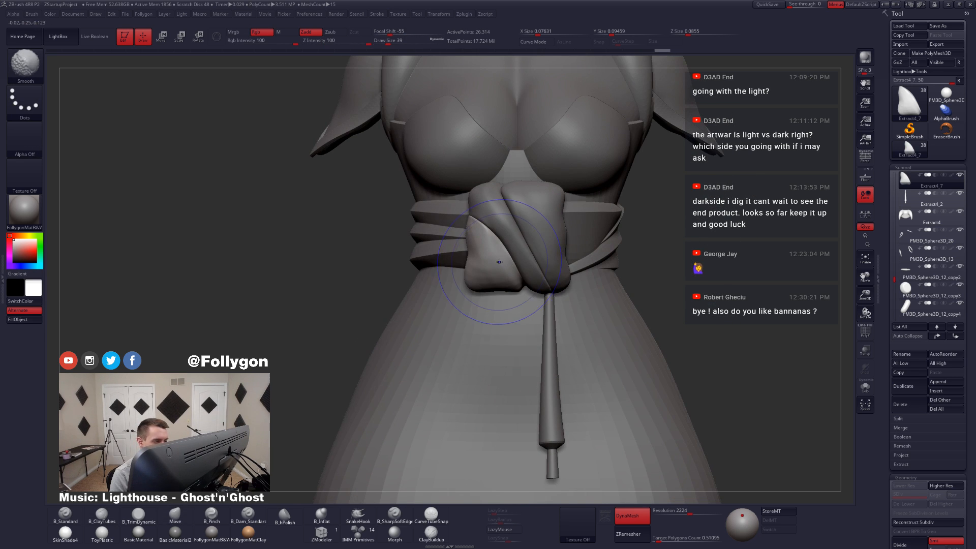
{"action": "key", "text": "space"}
{"action": "left_click_drag", "start_coordinate": [496, 259], "coordinate": [488, 257]}
{"action": "right_click_drag", "start_coordinate": [488, 257], "coordinate": [521, 258]}
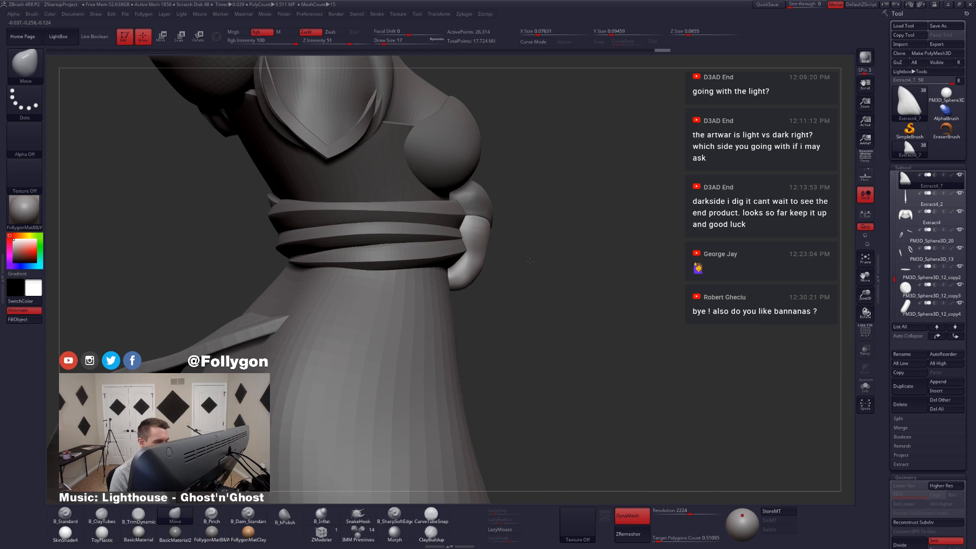
Step: Isolate Extract4_7 again, build up its side with ClayTubes at draw size 20, and remesh it with DynaMesh
{"action": "key", "text": "ctrl+shift+s"}
{"action": "right_click_drag", "start_coordinate": [453, 255], "coordinate": [468, 252]}
{"action": "key", "text": "2"}
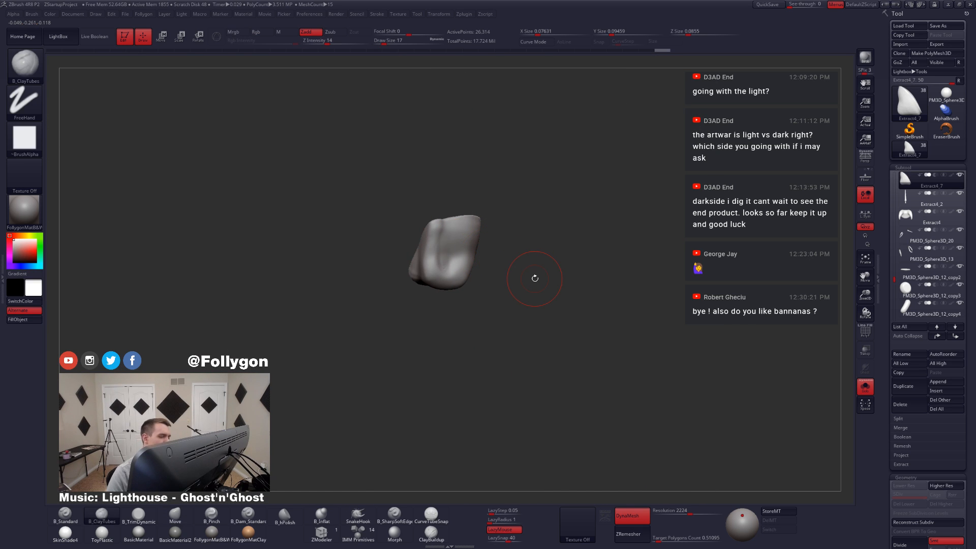
{"action": "key", "text": "space"}
{"action": "left_click_drag", "start_coordinate": [439, 237], "coordinate": [444, 234]}
{"action": "key", "text": "space"}
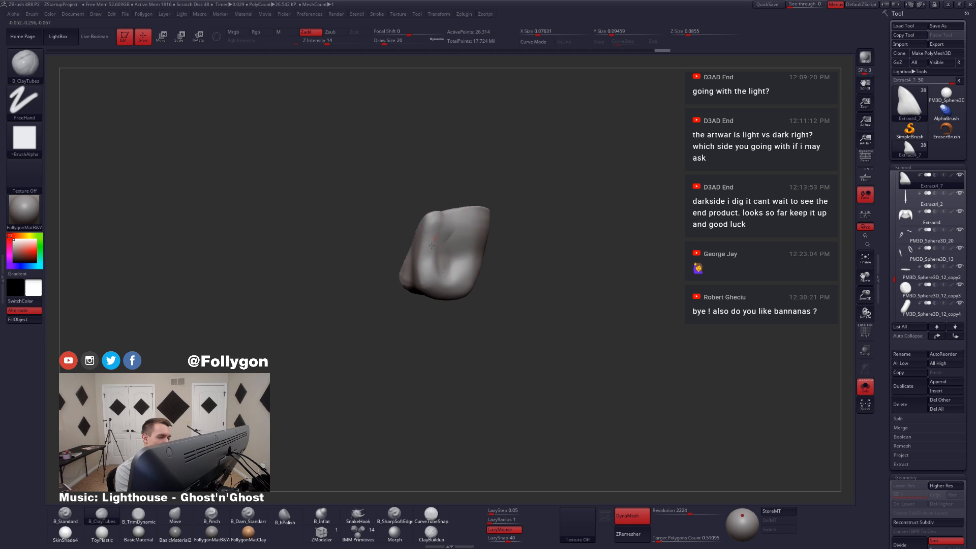
{"action": "left_click_drag", "start_coordinate": [439, 276], "coordinate": [438, 285]}
{"action": "left_click_drag", "start_coordinate": [549, 227], "coordinate": [565, 251], "text": "ctrl"}
{"action": "left_click_drag", "start_coordinate": [574, 335], "coordinate": [538, 329]}
Step: Thicken and round the remeshed Extract4_7 around its sides and underside with further ClayTubes strokes at draw size 20
{"action": "mouse_move", "coordinate": [508, 287]}
{"action": "left_mouse_down"}
{"action": "mouse_move", "coordinate": [462, 263]}
{"action": "mouse_move", "coordinate": [454, 275]}
{"action": "mouse_move", "coordinate": [511, 311]}
{"action": "left_mouse_up"}
{"action": "left_click_drag", "start_coordinate": [413, 239], "coordinate": [423, 266]}
{"action": "left_click_drag", "start_coordinate": [511, 300], "coordinate": [500, 318]}
{"action": "mouse_move", "coordinate": [437, 260]}
{"action": "left_mouse_down", "text": "shift"}
{"action": "mouse_move", "coordinate": [428, 281]}
{"action": "mouse_move", "coordinate": [439, 291]}
{"action": "left_mouse_up", "text": "shift"}
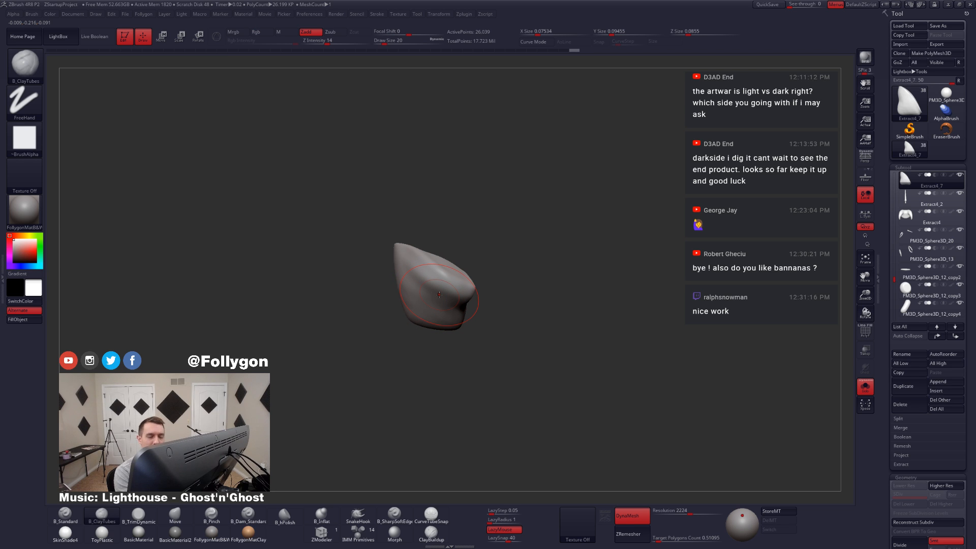
{"action": "mouse_move", "coordinate": [475, 257]}
{"action": "left_mouse_down"}
{"action": "mouse_move", "coordinate": [466, 262]}
{"action": "mouse_move", "coordinate": [527, 294]}
{"action": "mouse_move", "coordinate": [509, 315]}
{"action": "left_mouse_up"}
Step: Flatten the bottom and side planes of Extract4_7 with TrimDynamic at draw size 20, and bring back the full figure
{"action": "key", "text": "3"}
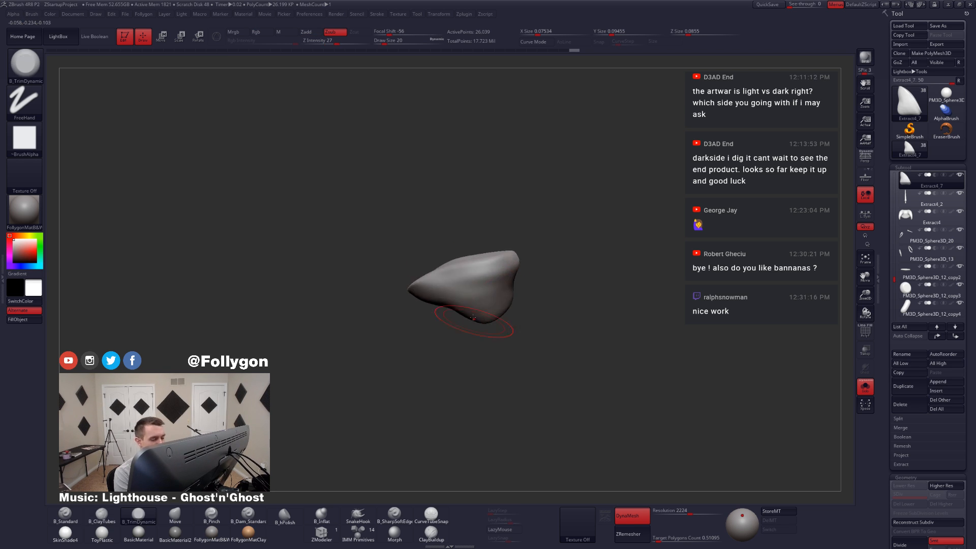
{"action": "left_click_drag", "start_coordinate": [500, 269], "coordinate": [515, 272]}
{"action": "mouse_move", "coordinate": [522, 275]}
{"action": "left_mouse_down"}
{"action": "mouse_move", "coordinate": [485, 278]}
{"action": "mouse_move", "coordinate": [493, 268]}
{"action": "mouse_move", "coordinate": [495, 310]}
{"action": "left_mouse_up"}
{"action": "left_click_drag", "start_coordinate": [531, 231], "coordinate": [544, 255]}
{"action": "mouse_move", "coordinate": [511, 324]}
{"action": "left_mouse_down"}
{"action": "mouse_move", "coordinate": [558, 305]}
{"action": "mouse_move", "coordinate": [553, 340]}
{"action": "left_mouse_up"}
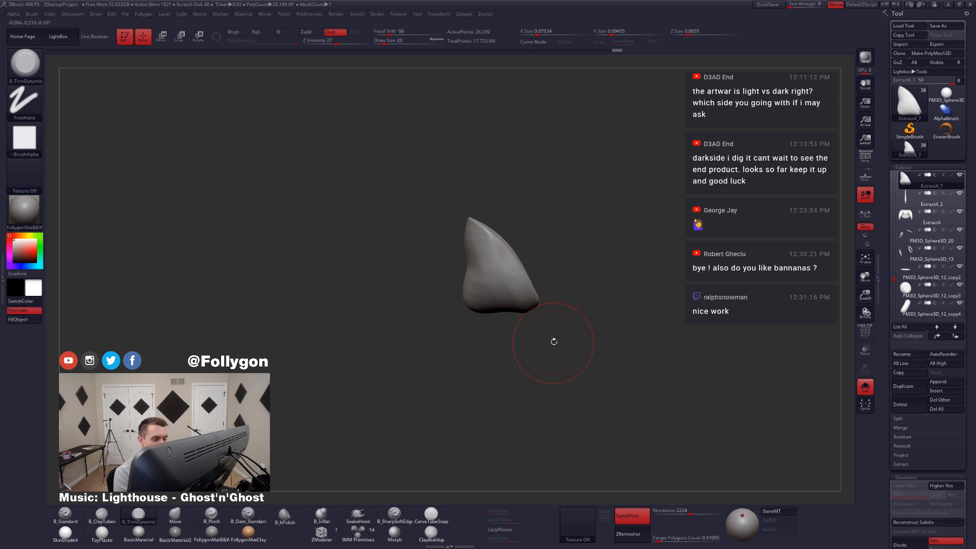
{"action": "key", "text": "alt+s"}
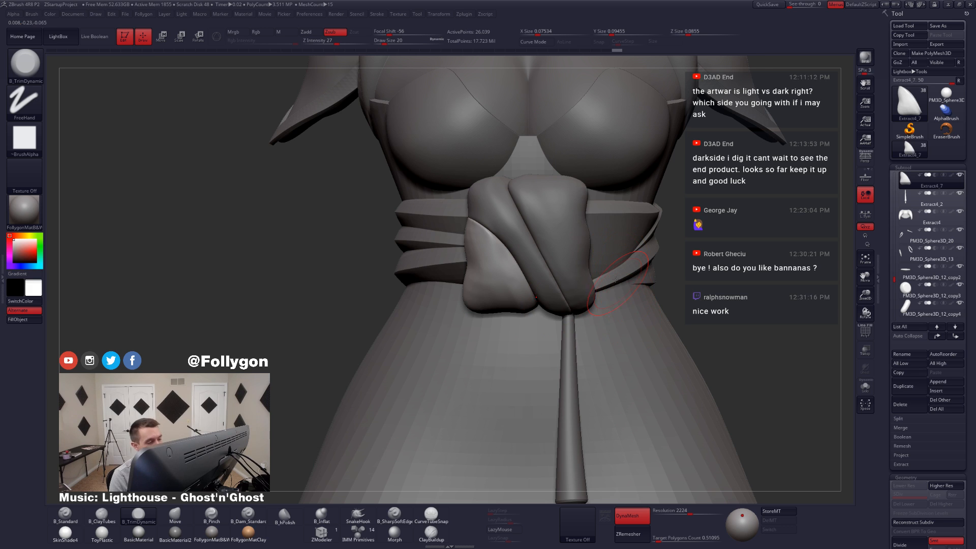
Step: Select knot piece Extract4_1, turn on perspective, and smooth the outer side of the piece
{"action": "left_click", "coordinate": [583, 243], "text": "alt"}
{"action": "mouse_move", "coordinate": [585, 272]}
{"action": "right_mouse_down", "text": "ctrl"}
{"action": "mouse_move", "coordinate": [569, 235]}
{"action": "mouse_move", "coordinate": [534, 274]}
{"action": "mouse_move", "coordinate": [586, 276]}
{"action": "mouse_move", "coordinate": [581, 254]}
{"action": "mouse_move", "coordinate": [526, 267]}
{"action": "mouse_move", "coordinate": [529, 292]}
{"action": "mouse_move", "coordinate": [523, 286]}
{"action": "right_mouse_up", "text": "ctrl"}
{"action": "left_click", "coordinate": [865, 158]}
{"action": "left_click_drag", "start_coordinate": [530, 270], "coordinate": [541, 298], "text": "shift"}
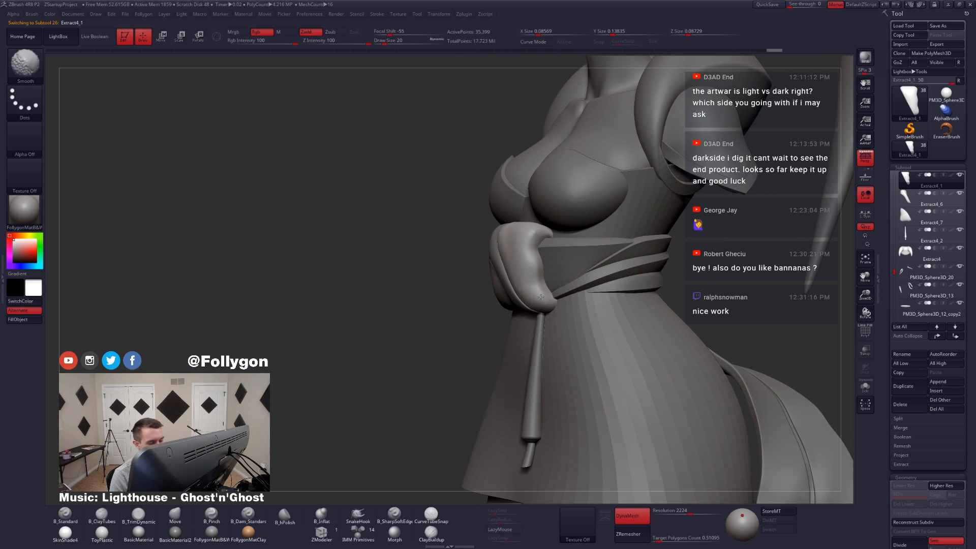
{"action": "left_click_drag", "start_coordinate": [530, 233], "coordinate": [542, 290], "text": "shift"}
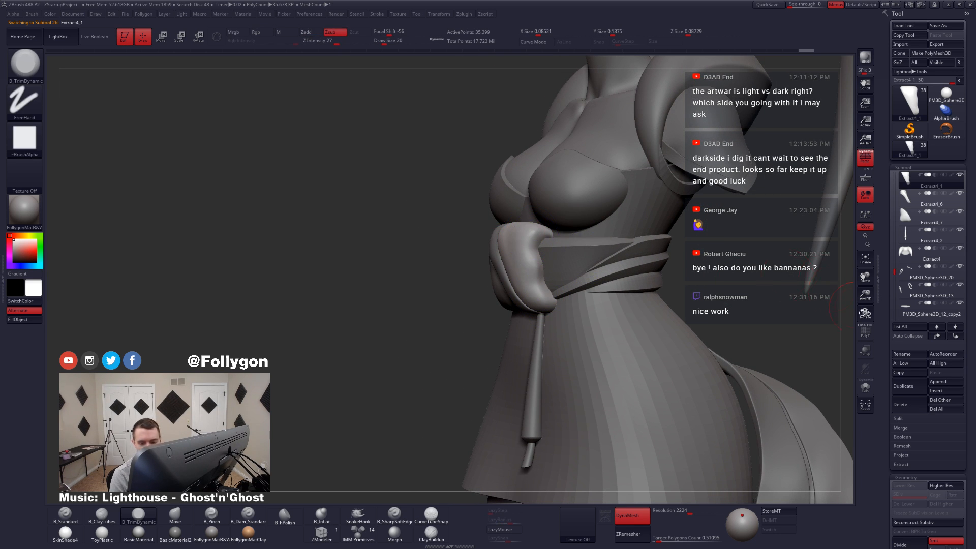
Step: Set the target polygon count to 0.1 and run ZRemesher on Extract4_1
{"action": "left_click_drag", "start_coordinate": [672, 537], "coordinate": [646, 538]}
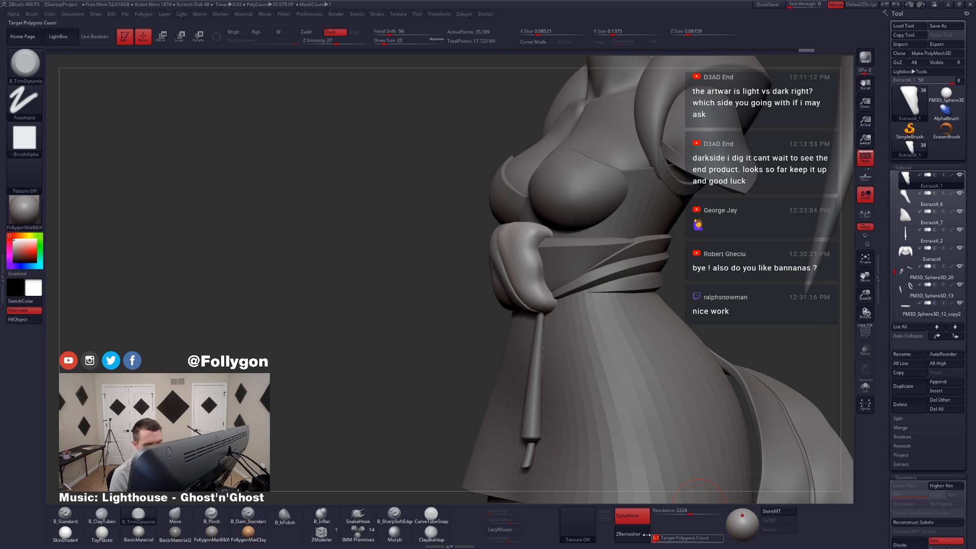
{"action": "left_click", "coordinate": [646, 536]}
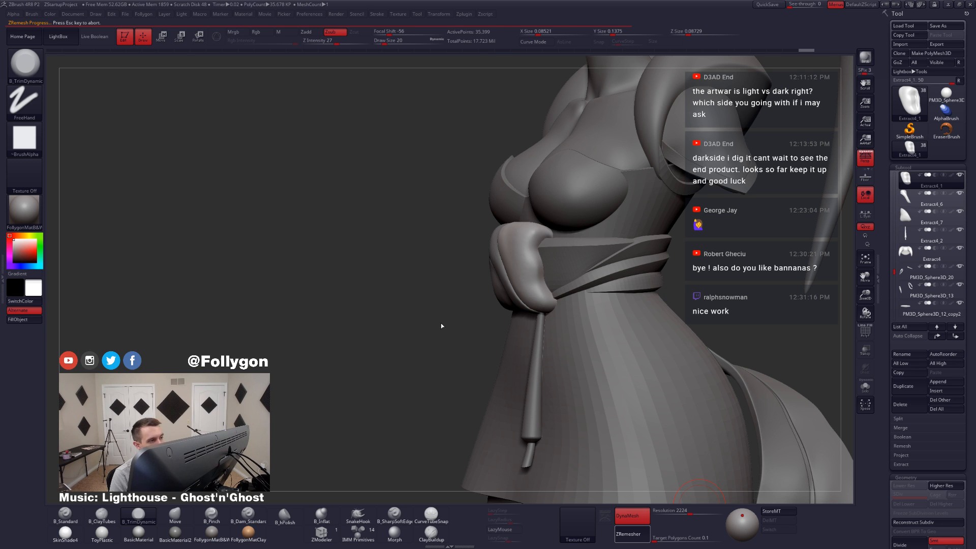
{"action": "right_click_drag", "start_coordinate": [516, 333], "coordinate": [602, 330]}
Step: Select the middle fold Extract4_6, abort its initial remesh, and run ZRemesher with the target polygon count set to 0.1
{"action": "left_click", "coordinate": [535, 303], "text": "alt"}
{"action": "left_click", "coordinate": [636, 542]}
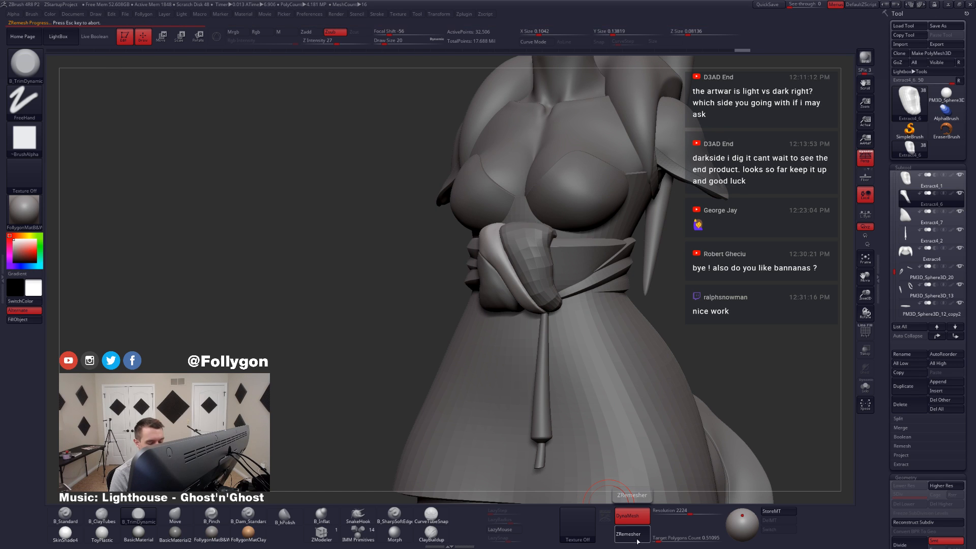
{"action": "key", "text": "Escape"}
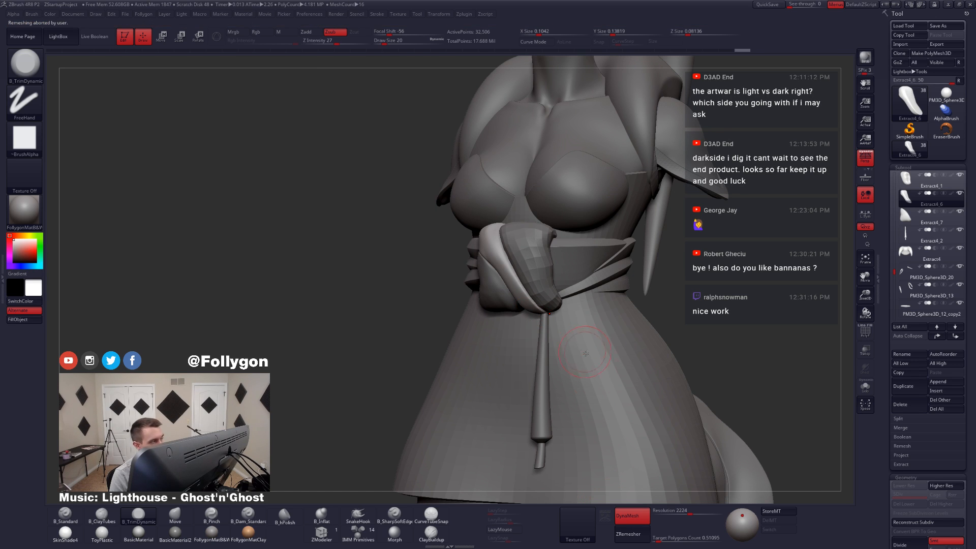
{"action": "left_click_drag", "start_coordinate": [656, 544], "coordinate": [652, 543]}
{"action": "left_click", "coordinate": [631, 534]}
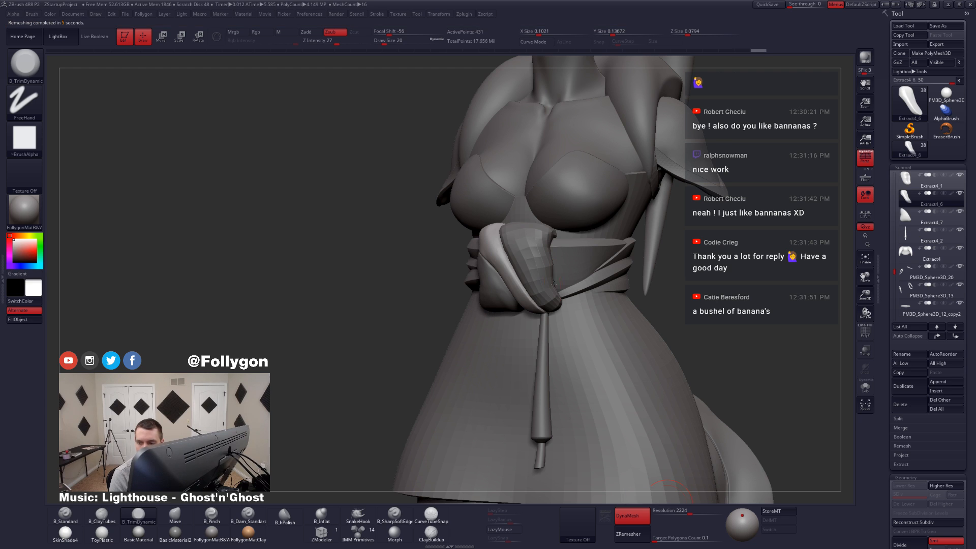
Step: Select knot piece Extract4_7 and run ZRemesher on it with a target polygon count of 0.1
{"action": "left_click", "coordinate": [553, 283], "text": "alt"}
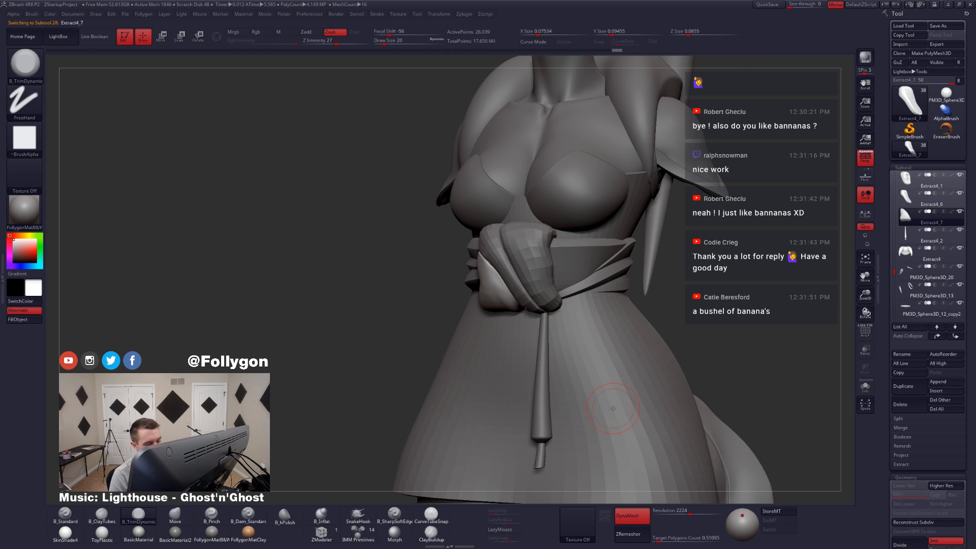
{"action": "left_click_drag", "start_coordinate": [658, 540], "coordinate": [652, 540]}
{"action": "left_click", "coordinate": [642, 532]}
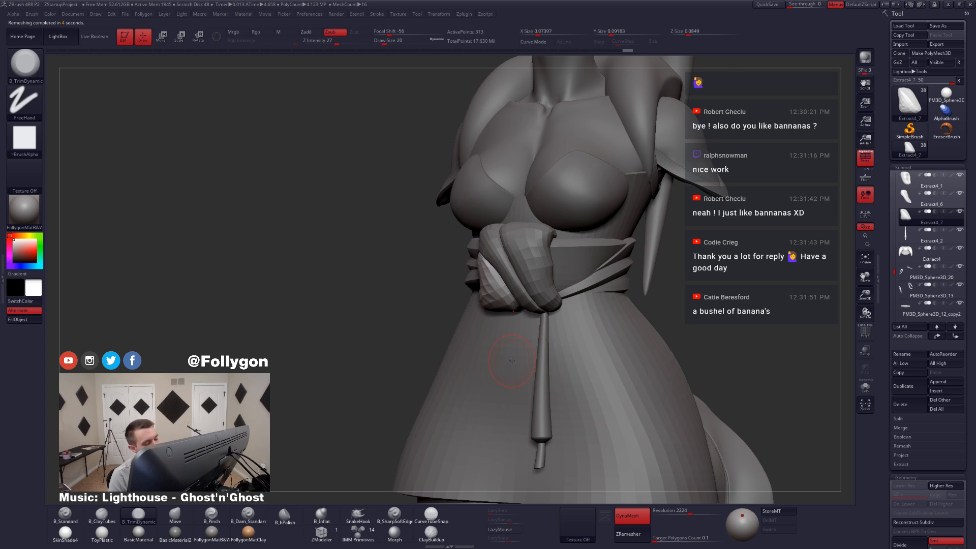
Step: Turn on dynamic subdivision for the remeshed Extract4_7 and inspect its wireframe and smoothed surface in isolation
{"action": "right_click_drag", "start_coordinate": [538, 314], "coordinate": [538, 314], "text": "shift"}
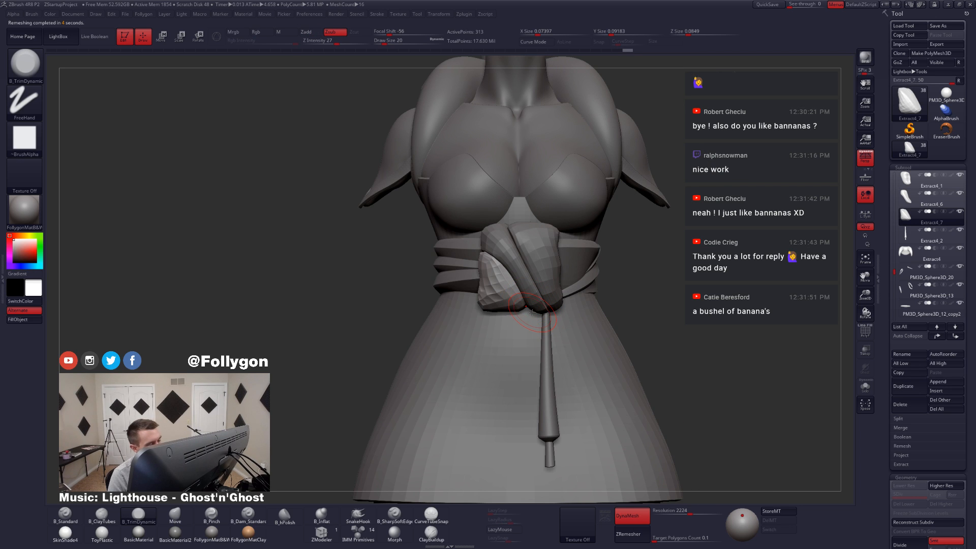
{"action": "key", "text": "d"}
{"action": "key", "text": "shift+f"}
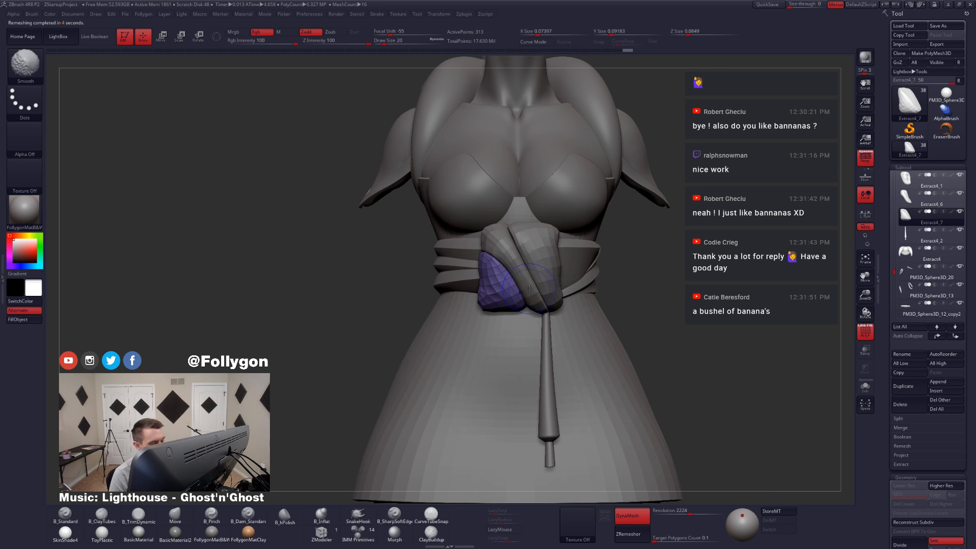
{"action": "right_click_drag", "start_coordinate": [493, 311], "coordinate": [530, 338], "text": "alt"}
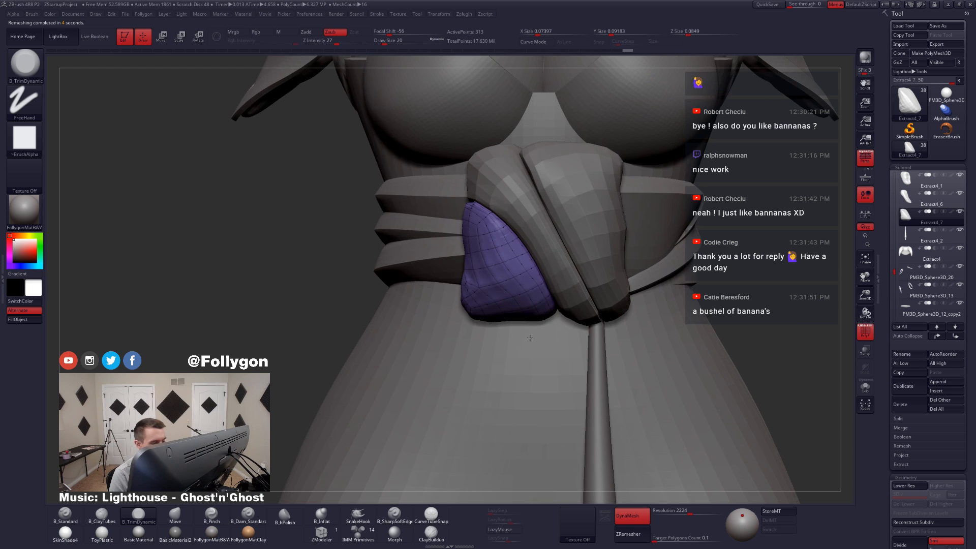
{"action": "left_click", "coordinate": [865, 386]}
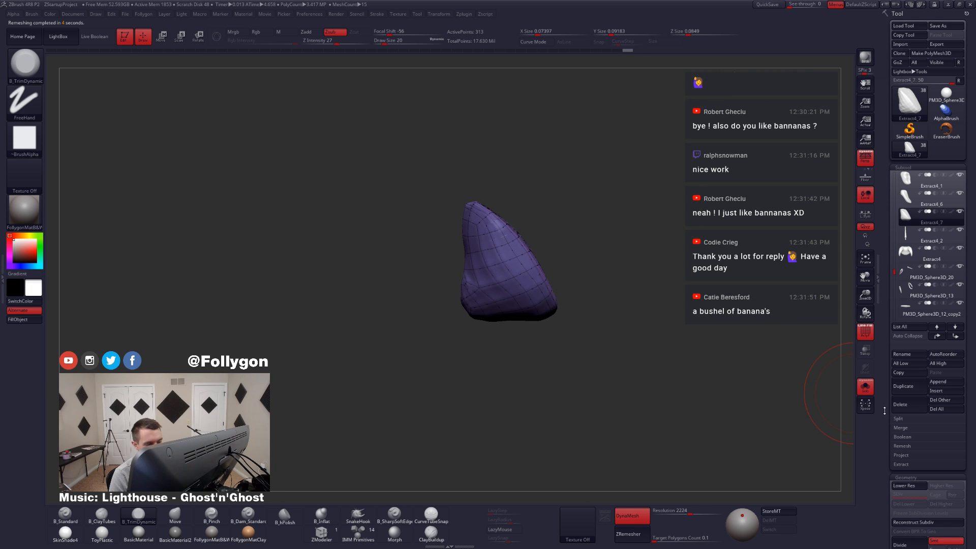
{"action": "key", "text": "shift+f"}
{"action": "right_click_drag", "start_coordinate": [679, 340], "coordinate": [695, 341]}
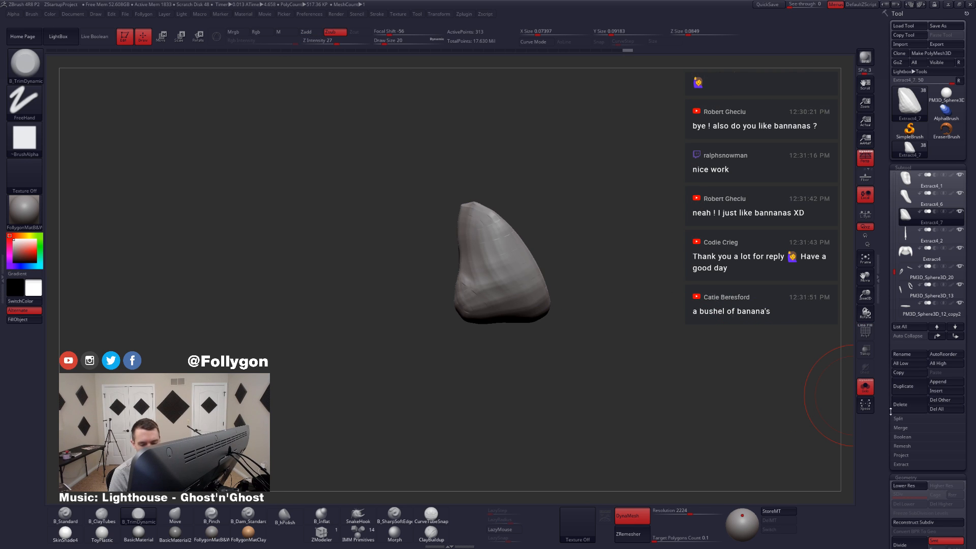
Step: Change the dynamic subdivision QGrid of Extract4_7 to 2 and check the resulting wireframe and surface
{"action": "scroll", "coordinate": [903, 417], "scroll_direction": "down", "scroll_amount": 5}
{"action": "left_click", "coordinate": [904, 361]}
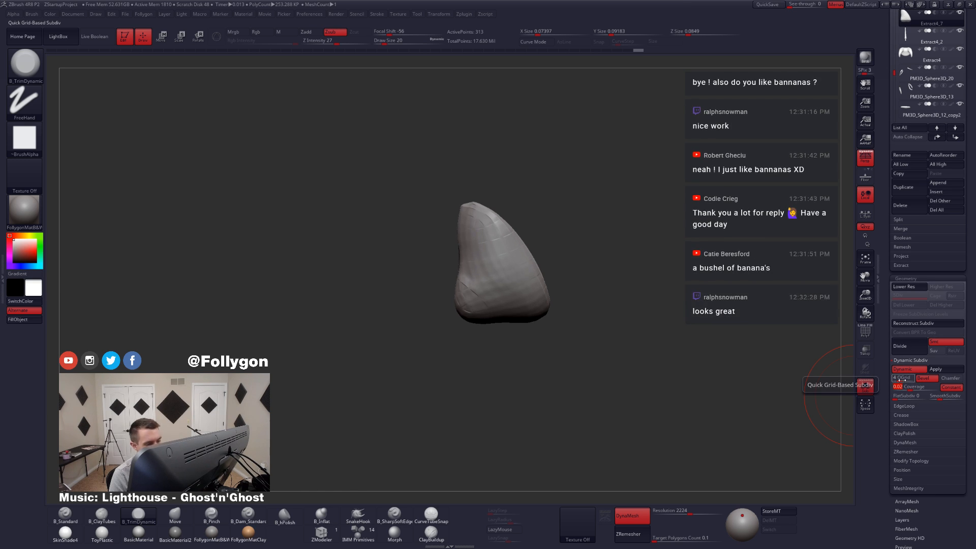
{"action": "left_click", "coordinate": [899, 379]}
{"action": "key", "text": "shift+f"}
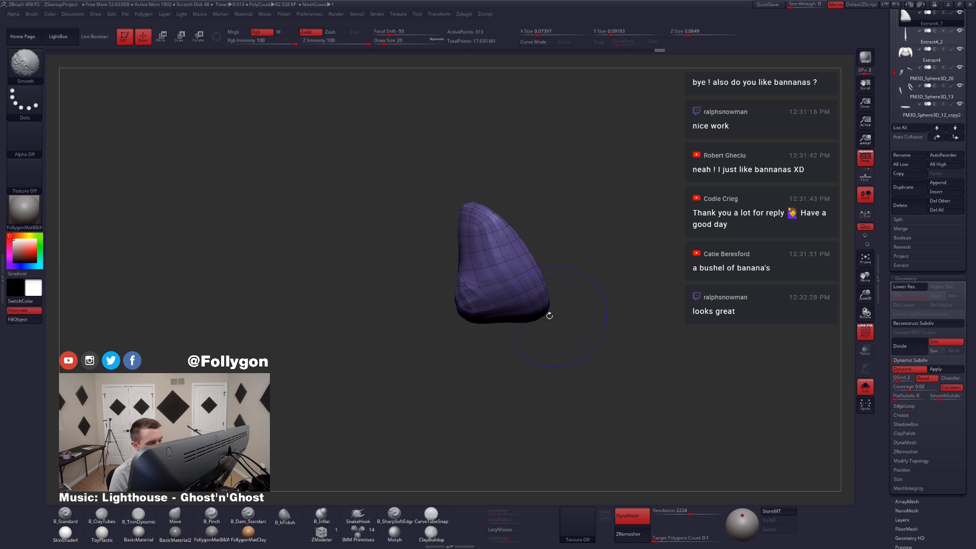
{"action": "key", "text": "shift+f"}
{"action": "mouse_move", "coordinate": [615, 325]}
{"action": "left_mouse_down"}
{"action": "mouse_move", "coordinate": [694, 328]}
{"action": "mouse_move", "coordinate": [612, 328]}
{"action": "left_mouse_up"}
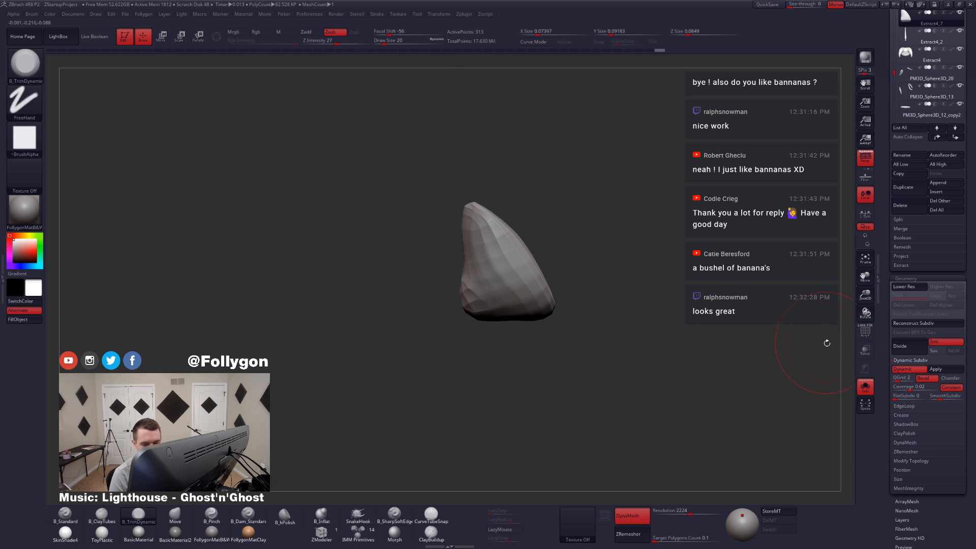
Step: Turn off dynamic subdivision on Extract4_7, divide the piece twice, and show the other subtools again
{"action": "left_click", "coordinate": [905, 370]}
{"action": "key", "text": "ctrl+d"}
{"action": "key", "text": "ctrl+d"}
{"action": "key", "text": "alt+s"}
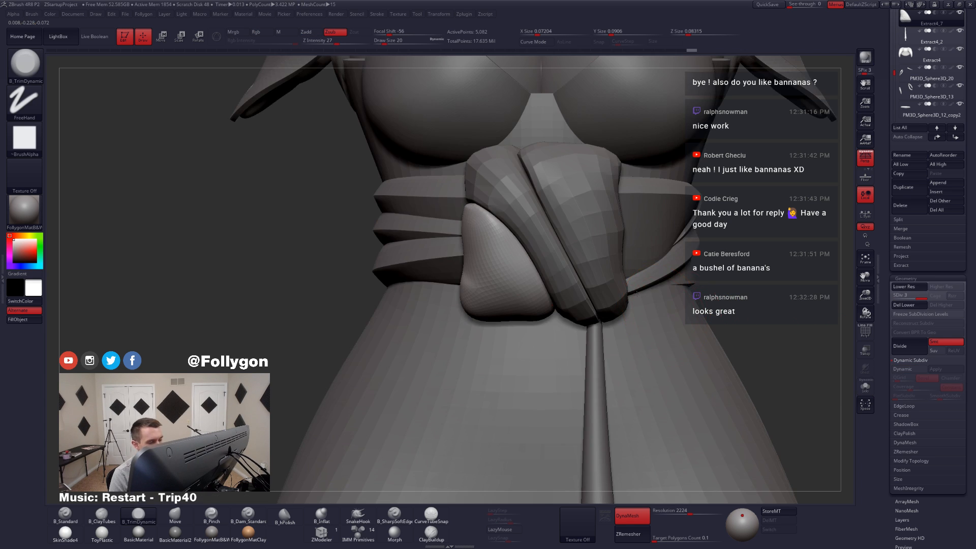
Step: Undo the two subdivisions applied to Extract4_7
{"action": "right_click_drag", "start_coordinate": [636, 293], "coordinate": [639, 232], "text": "ctrl"}
{"action": "left_click", "coordinate": [907, 363]}
{"action": "left_click_drag", "start_coordinate": [888, 330], "coordinate": [888, 529]}
{"action": "right_click_drag", "start_coordinate": [537, 300], "coordinate": [514, 285], "text": "alt"}
{"action": "key", "text": "ctrl+z"}
{"action": "key", "text": "ctrl+z"}
Step: Reshape the low-poly knot piece Extract4_7 with a resized Move brush to refine its silhouette
{"action": "right_click_drag", "start_coordinate": [470, 315], "coordinate": [532, 323]}
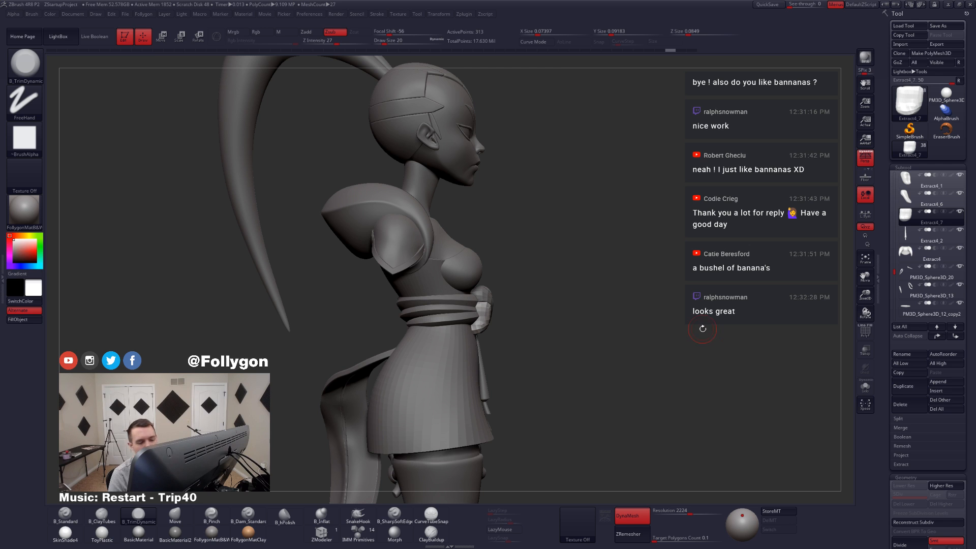
{"action": "right_click_drag", "start_coordinate": [478, 349], "coordinate": [426, 346]}
{"action": "right_click_drag", "start_coordinate": [517, 300], "coordinate": [524, 348], "text": "ctrl"}
{"action": "key", "text": "b"}
{"action": "key", "text": "m"}
{"action": "key", "text": "v"}
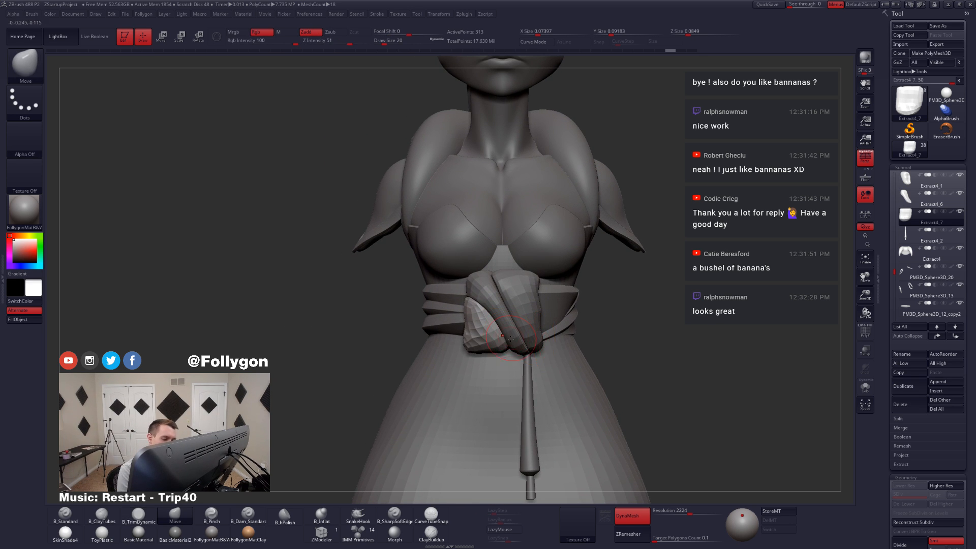
{"action": "key", "text": "space"}
{"action": "left_click_drag", "start_coordinate": [509, 343], "coordinate": [507, 352]}
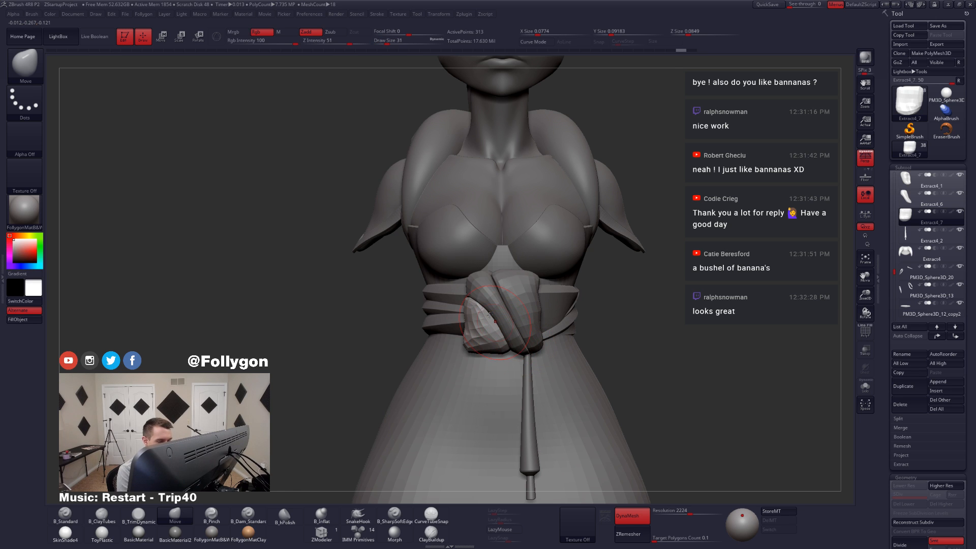
{"action": "left_click_drag", "start_coordinate": [470, 304], "coordinate": [469, 299]}
{"action": "mouse_move", "coordinate": [460, 302]}
{"action": "right_mouse_down"}
{"action": "mouse_move", "coordinate": [504, 293]}
{"action": "mouse_move", "coordinate": [481, 292]}
{"action": "mouse_move", "coordinate": [517, 349]}
{"action": "mouse_move", "coordinate": [500, 313]}
{"action": "right_mouse_up"}
Step: Select the middle knot fold Extract4_6 and adjust its shape with the Move brush at draw size 46
{"action": "left_click", "coordinate": [498, 293], "text": "alt"}
{"action": "left_click", "coordinate": [503, 333], "text": "alt"}
{"action": "key", "text": "space"}
{"action": "left_click_drag", "start_coordinate": [501, 318], "coordinate": [507, 317]}
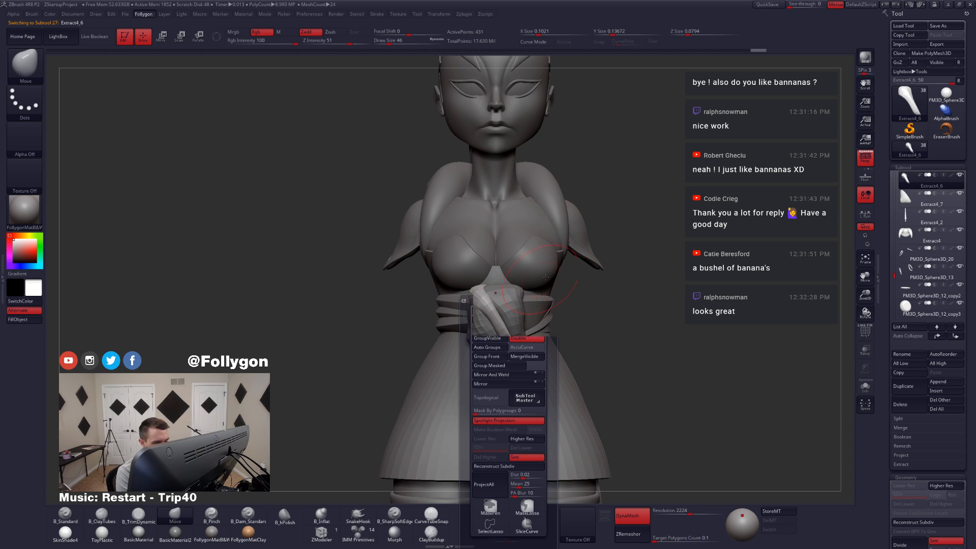
{"action": "mouse_move", "coordinate": [499, 343]}
{"action": "right_mouse_down"}
{"action": "mouse_move", "coordinate": [475, 343]}
{"action": "mouse_move", "coordinate": [490, 357]}
{"action": "right_mouse_up"}
{"action": "left_click_drag", "start_coordinate": [498, 351], "coordinate": [500, 348]}
{"action": "key", "text": "space"}
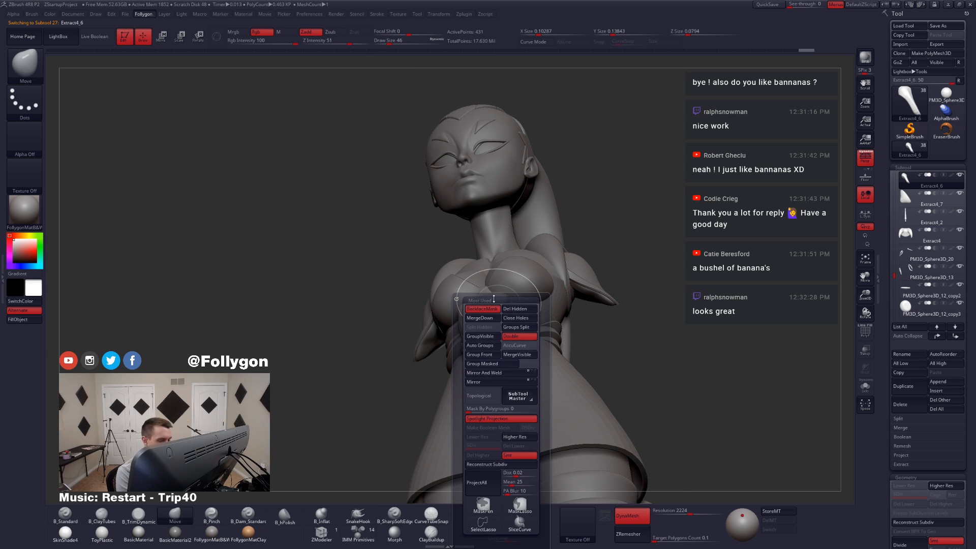
Step: Review the whole character and the proportions of the belt knot from the front
{"action": "mouse_move", "coordinate": [491, 300]}
{"action": "right_mouse_down"}
{"action": "mouse_move", "coordinate": [499, 333]}
{"action": "mouse_move", "coordinate": [528, 322]}
{"action": "mouse_move", "coordinate": [524, 350]}
{"action": "mouse_move", "coordinate": [498, 360]}
{"action": "mouse_move", "coordinate": [535, 217]}
{"action": "mouse_move", "coordinate": [458, 250]}
{"action": "mouse_move", "coordinate": [524, 253]}
{"action": "right_mouse_up"}
{"action": "left_click", "coordinate": [505, 248], "text": "alt"}
{"action": "key", "text": "f"}
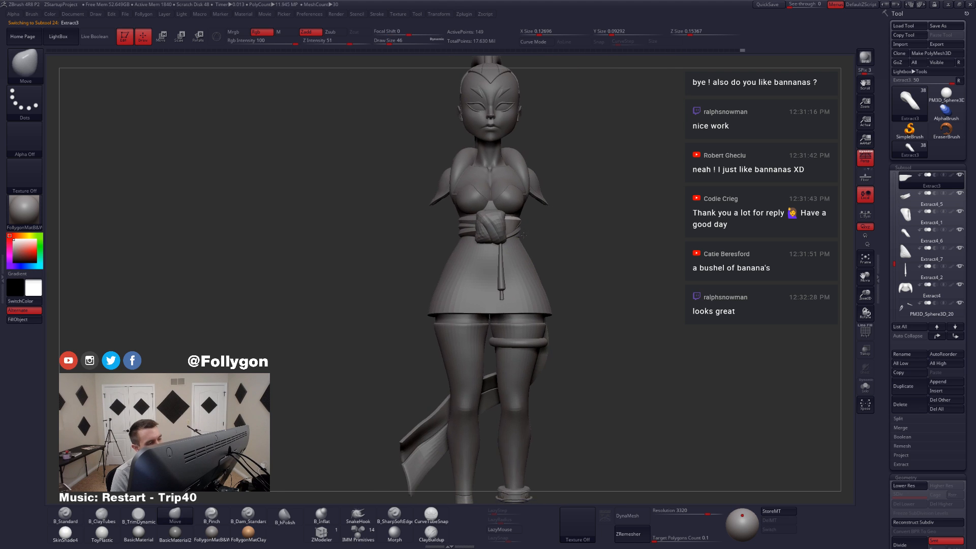
{"action": "left_click", "coordinate": [960, 175], "text": "shift"}
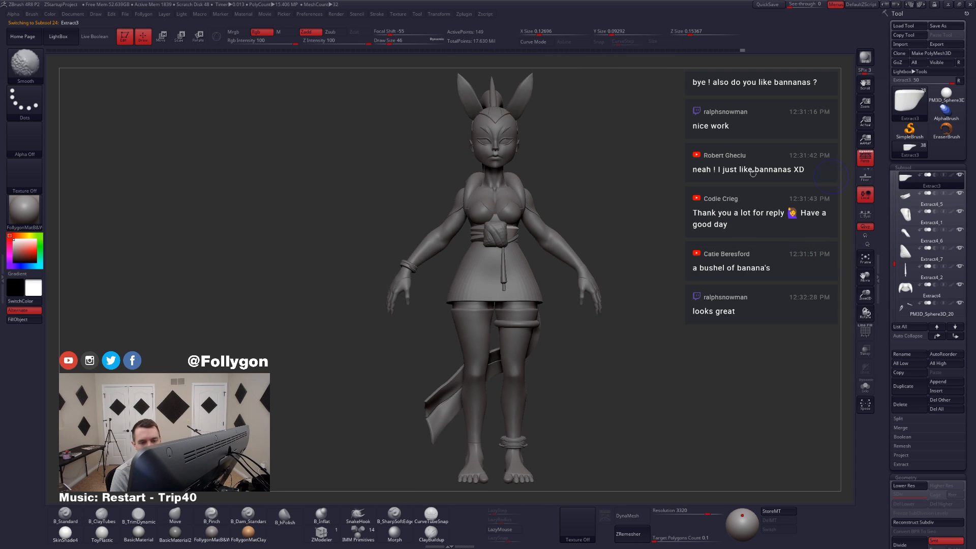
{"action": "right_click_drag", "start_coordinate": [525, 133], "coordinate": [609, 261], "text": "ctrl"}
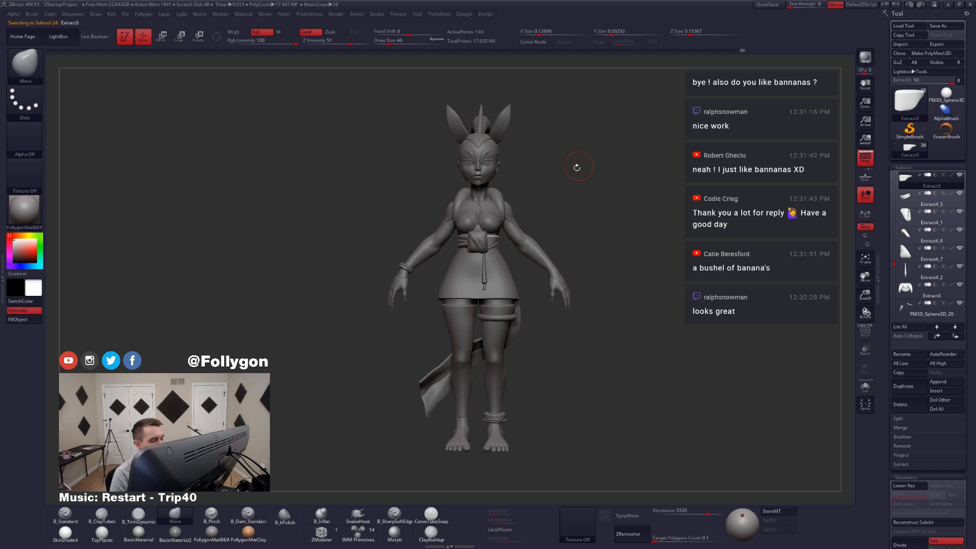
{"action": "mouse_move", "coordinate": [577, 167]}
{"action": "left_mouse_down"}
{"action": "mouse_move", "coordinate": [571, 185]}
{"action": "mouse_move", "coordinate": [540, 203]}
{"action": "mouse_move", "coordinate": [543, 225]}
{"action": "left_mouse_up"}
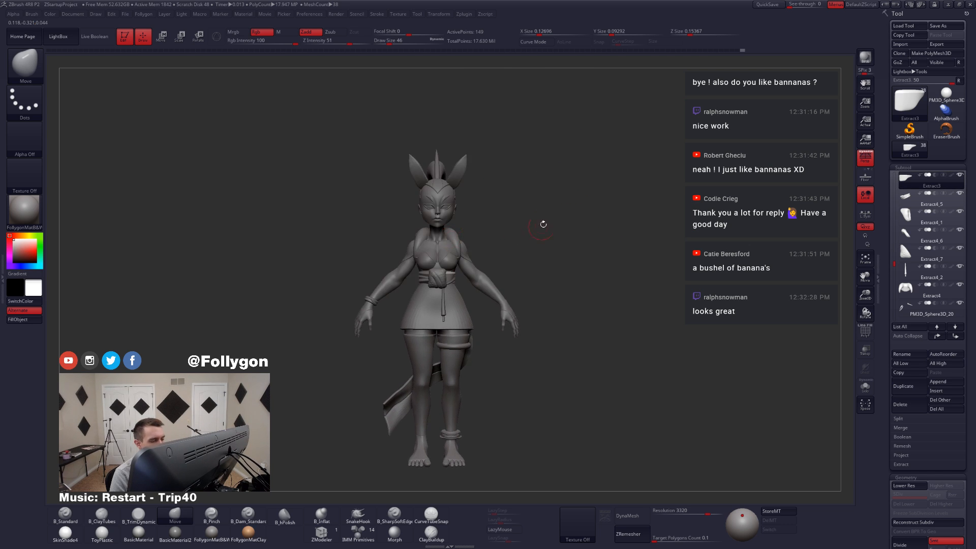
Step: Hide the ears Toon Female 3_6 and the skirt Extract2
{"action": "left_click", "coordinate": [462, 173], "text": "alt"}
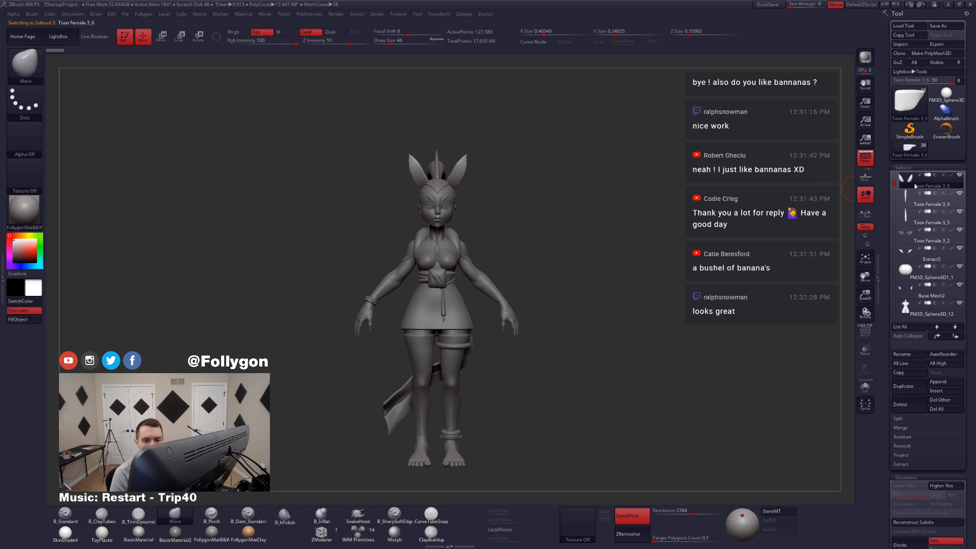
{"action": "left_click", "coordinate": [960, 175]}
{"action": "left_click", "coordinate": [910, 198]}
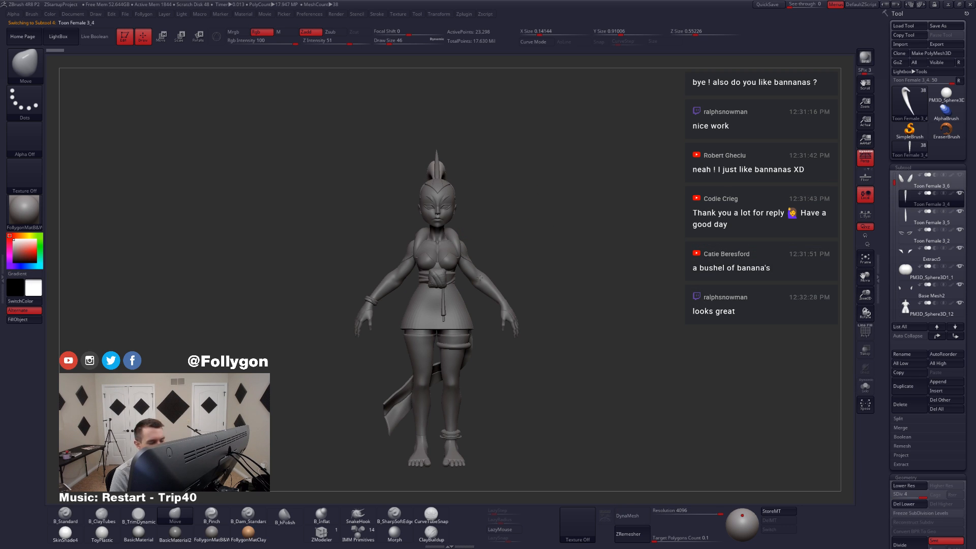
{"action": "right_click_drag", "start_coordinate": [442, 323], "coordinate": [466, 304], "text": "alt"}
{"action": "left_click", "coordinate": [452, 305], "text": "alt"}
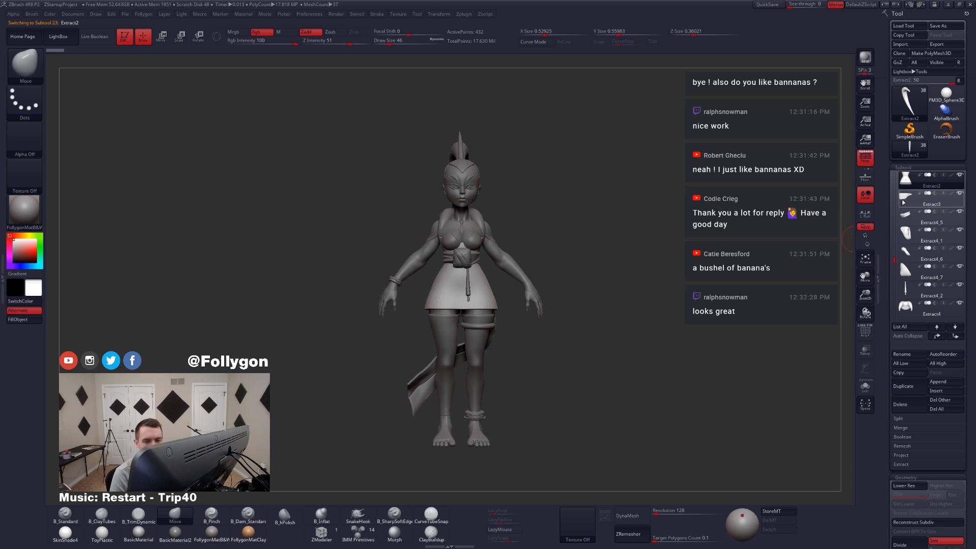
{"action": "left_click", "coordinate": [960, 175]}
{"action": "left_click", "coordinate": [905, 199]}
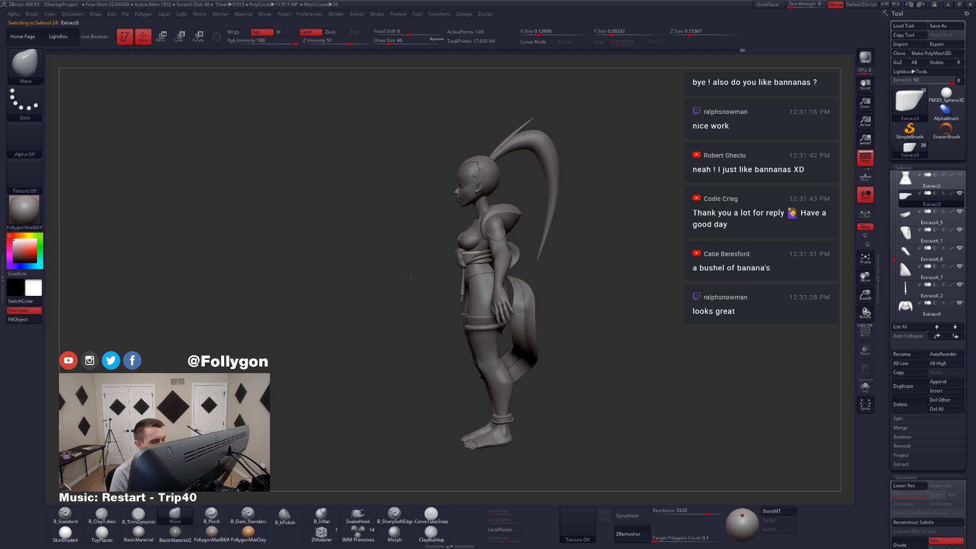
Step: Hide the belt and knot subtools Extract3, Extract4_5, Extract4_1, Extract4_6, Extract4_7 and the hanging cord Extract4_2
{"action": "right_click_drag", "start_coordinate": [449, 284], "coordinate": [481, 356]}
{"action": "left_click", "coordinate": [515, 303], "text": "alt"}
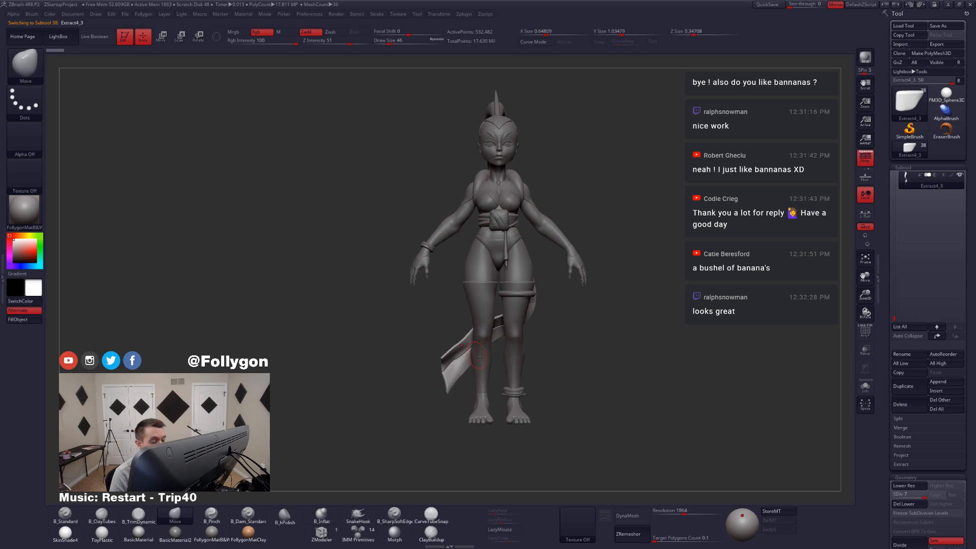
{"action": "left_click", "coordinate": [500, 228], "text": "alt"}
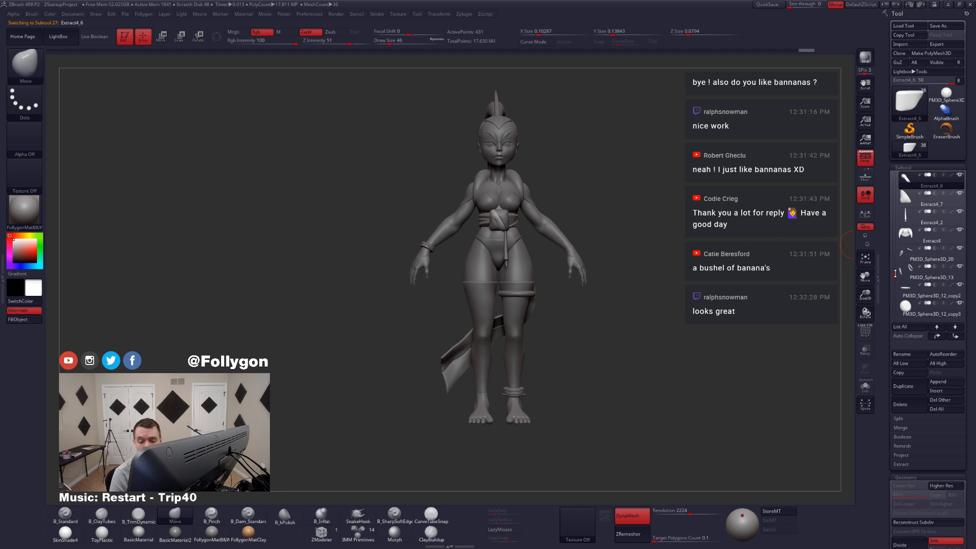
{"action": "left_click_drag", "start_coordinate": [896, 274], "coordinate": [894, 263]}
{"action": "mouse_move", "coordinate": [915, 263]}
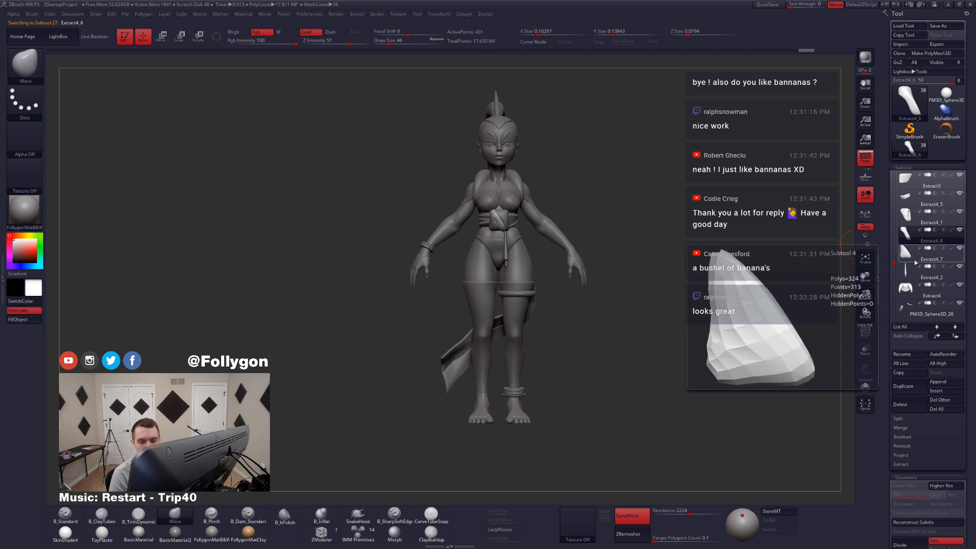
{"action": "left_click", "coordinate": [909, 215]}
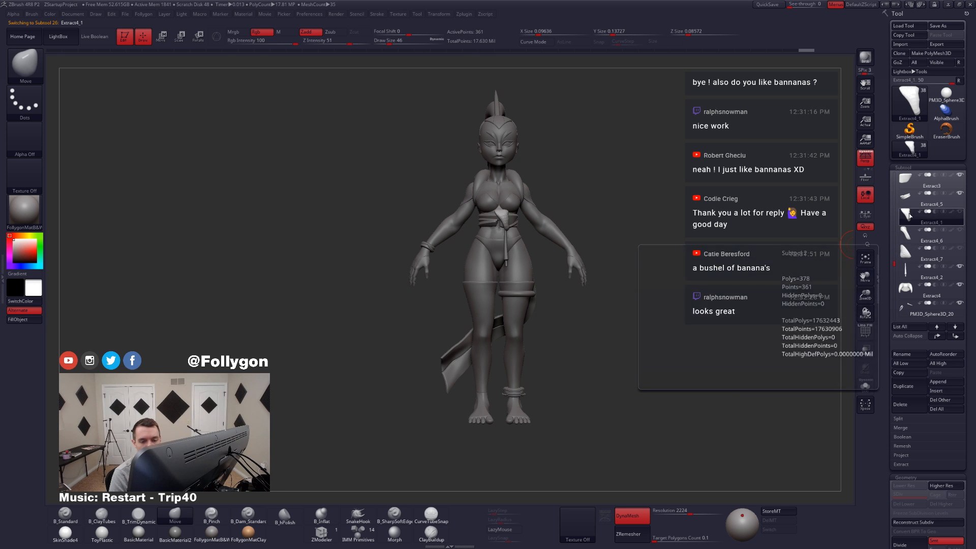
{"action": "left_click", "coordinate": [906, 187]}
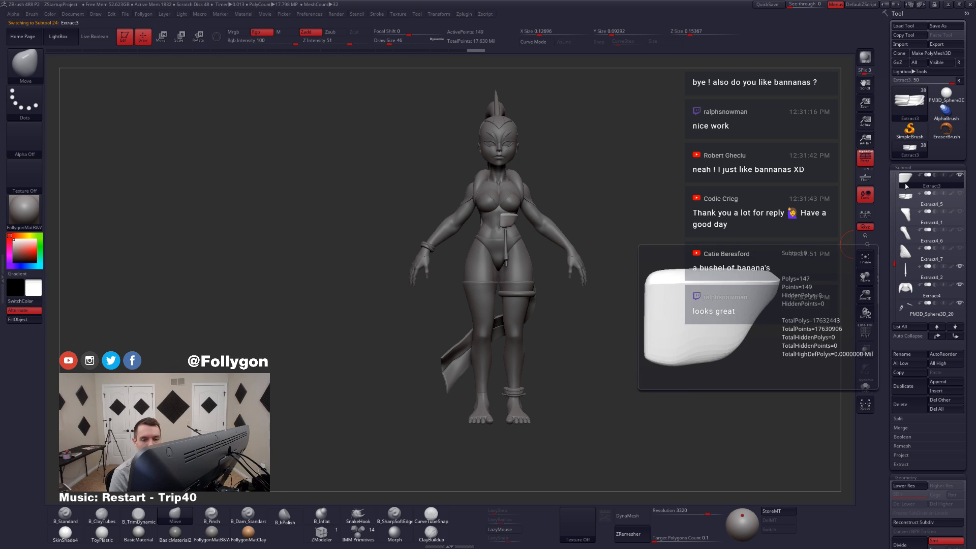
{"action": "left_click", "coordinate": [910, 269]}
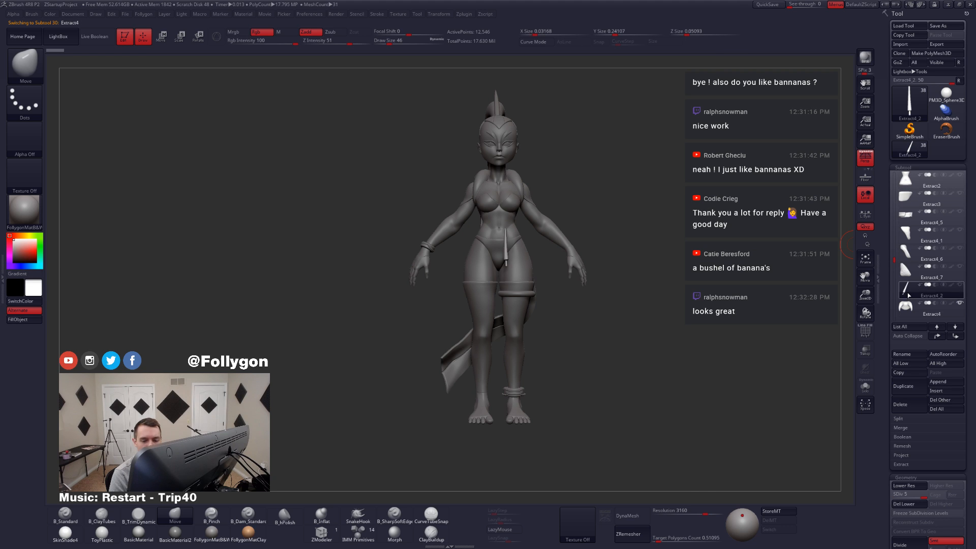
Step: Hide the collar Extract4, the sash tail Extract4_3 and the back bow Extract4_4 to expose the body
{"action": "left_click", "coordinate": [916, 304]}
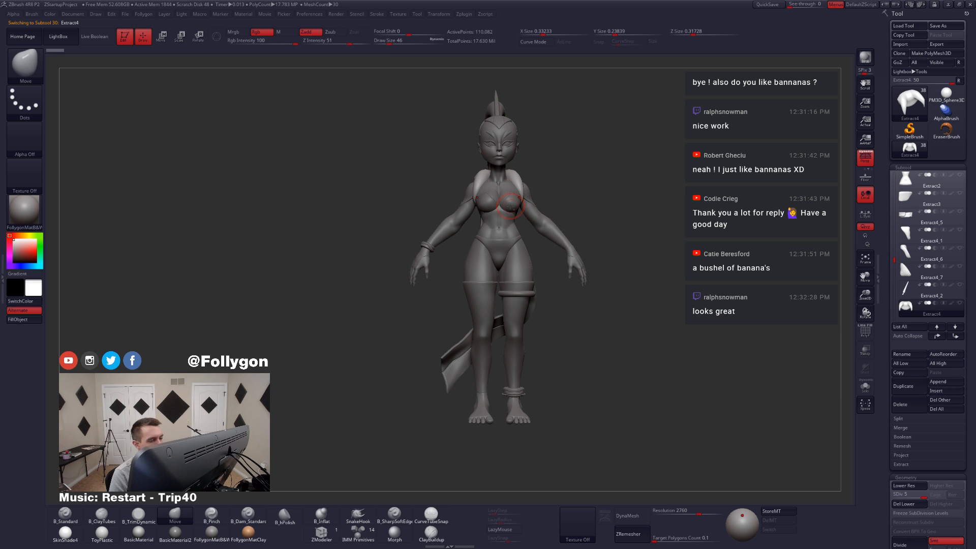
{"action": "left_click", "coordinate": [511, 206], "text": "alt"}
{"action": "right_click_drag", "start_coordinate": [474, 194], "coordinate": [534, 249]}
{"action": "left_click", "coordinate": [553, 300], "text": "alt"}
{"action": "right_click_drag", "start_coordinate": [570, 290], "coordinate": [736, 248]}
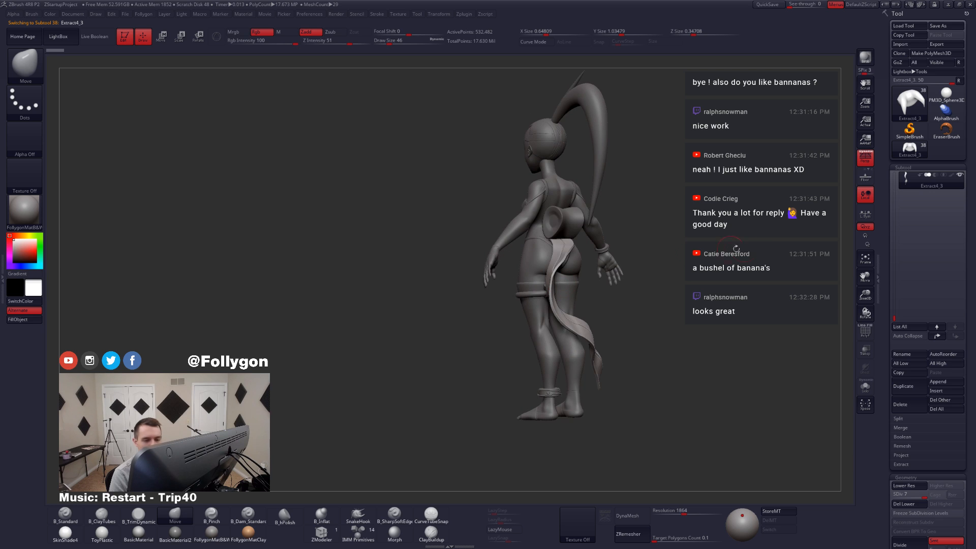
{"action": "left_click", "coordinate": [960, 175]}
{"action": "key", "text": "Up"}
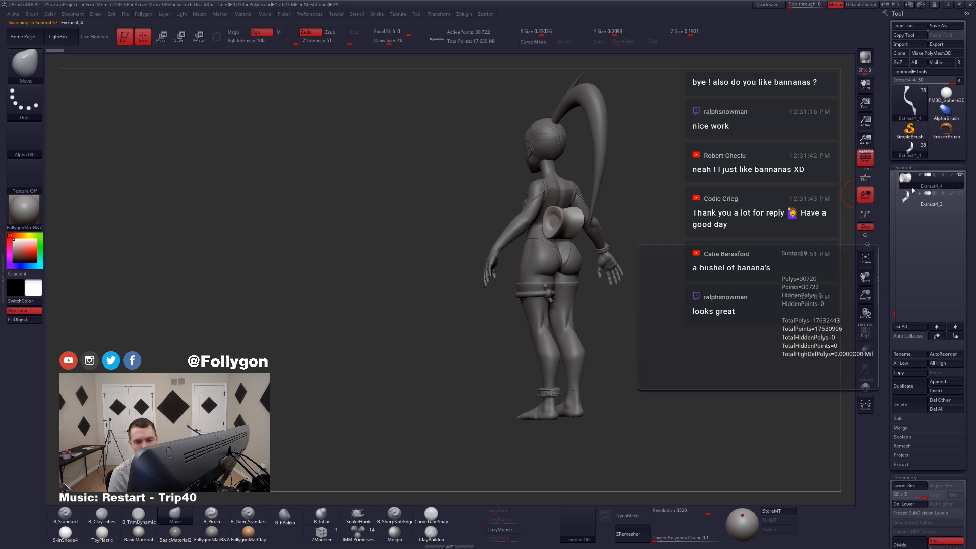
{"action": "key", "text": "Up"}
{"action": "mouse_move", "coordinate": [526, 265]}
{"action": "right_mouse_down"}
{"action": "mouse_move", "coordinate": [426, 278]}
{"action": "mouse_move", "coordinate": [473, 262]}
{"action": "right_mouse_up"}
{"action": "right_click_drag", "start_coordinate": [518, 299], "coordinate": [550, 295], "text": "alt"}
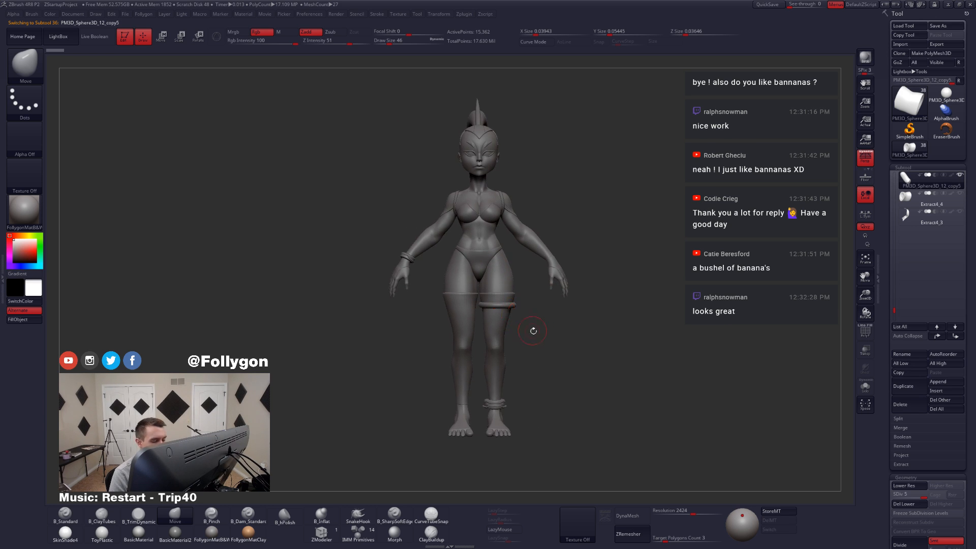
Step: Isolate the subtool PM3D_Sphere3D_12_copy5, then make all subtools visible again
{"action": "key", "text": "ctrl+shift+f"}
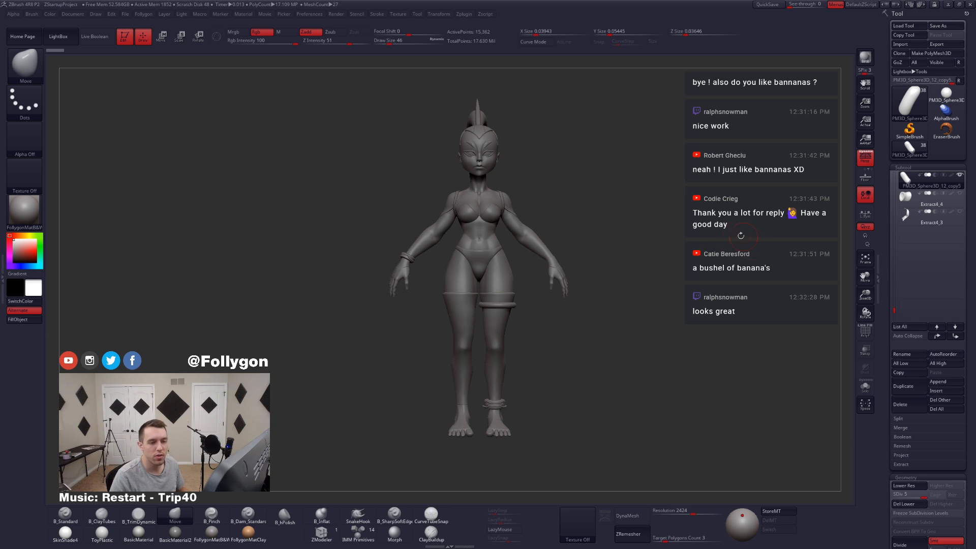
{"action": "left_click_drag", "start_coordinate": [639, 229], "coordinate": [863, 216]}
{"action": "left_click", "coordinate": [960, 174]}
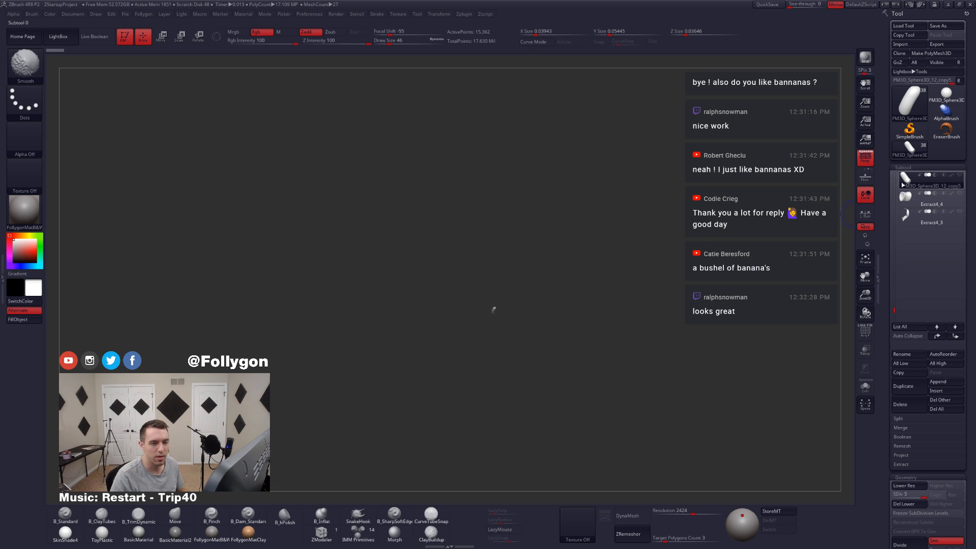
{"action": "left_click", "coordinate": [960, 175]}
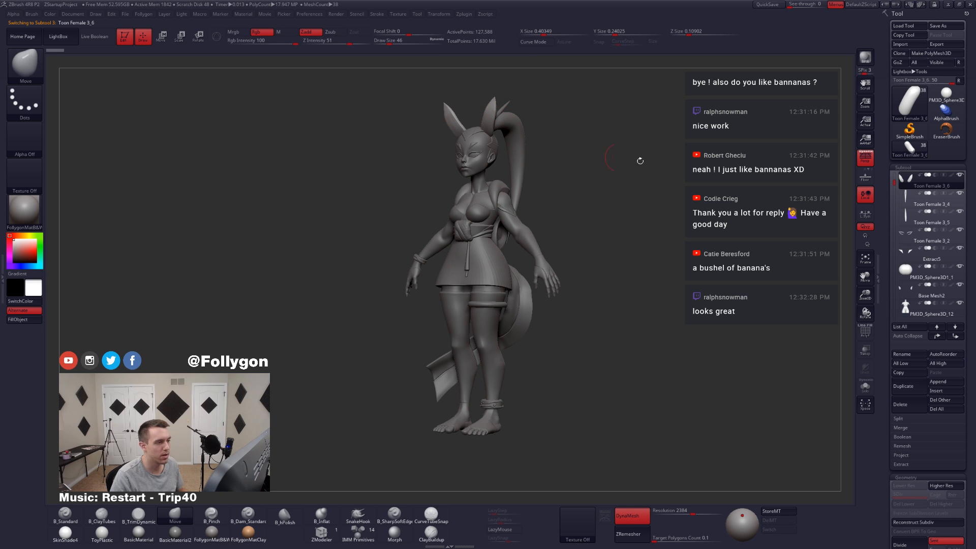
Step: Hide the ears Toon Female 3_6 again and select the ponytail Toon Female 3_4
{"action": "left_click", "coordinate": [525, 227], "text": "alt"}
{"action": "mouse_move", "coordinate": [526, 226]}
{"action": "right_mouse_down"}
{"action": "mouse_move", "coordinate": [570, 235]}
{"action": "mouse_move", "coordinate": [548, 239]}
{"action": "mouse_move", "coordinate": [584, 257]}
{"action": "mouse_move", "coordinate": [558, 242]}
{"action": "right_mouse_up"}
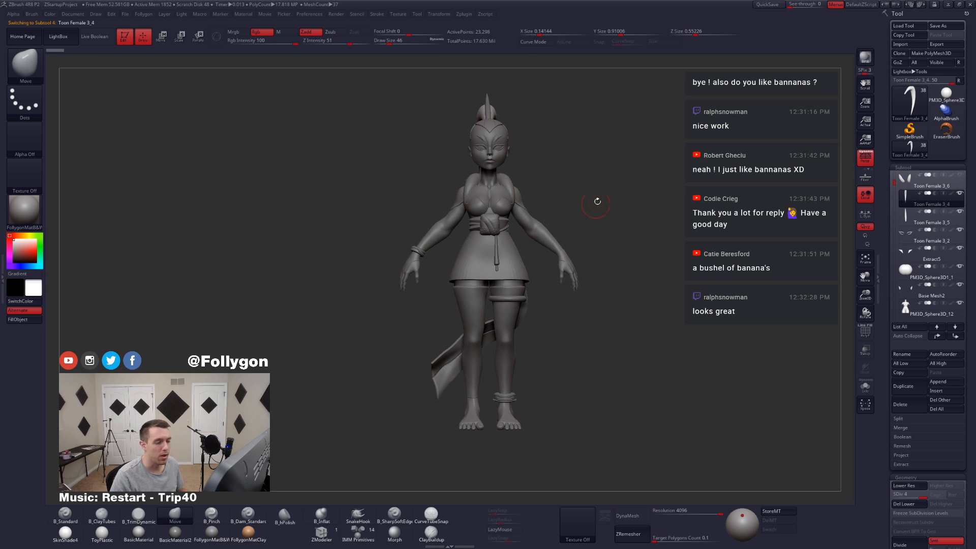